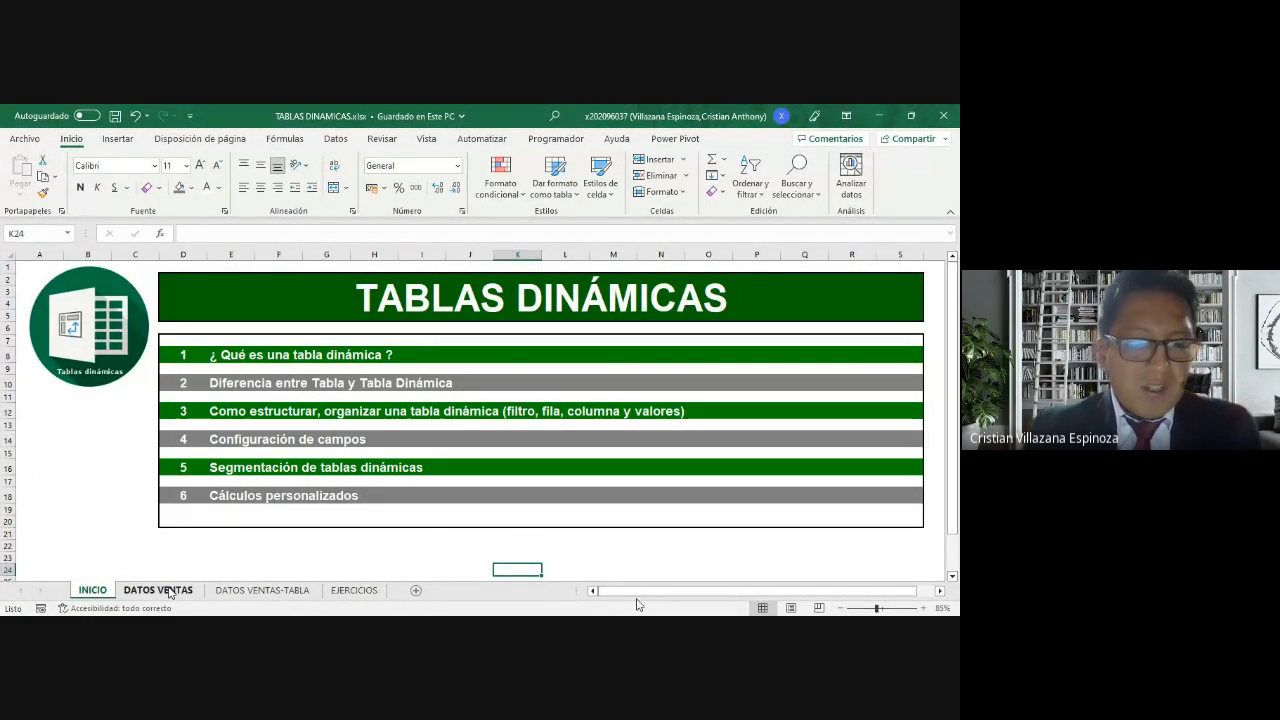
# Step: Examine the sales records and column headers on the DATOS VENTAS sheet, checking the topic list on the INICIO sheet
pyautogui.click(169, 595)
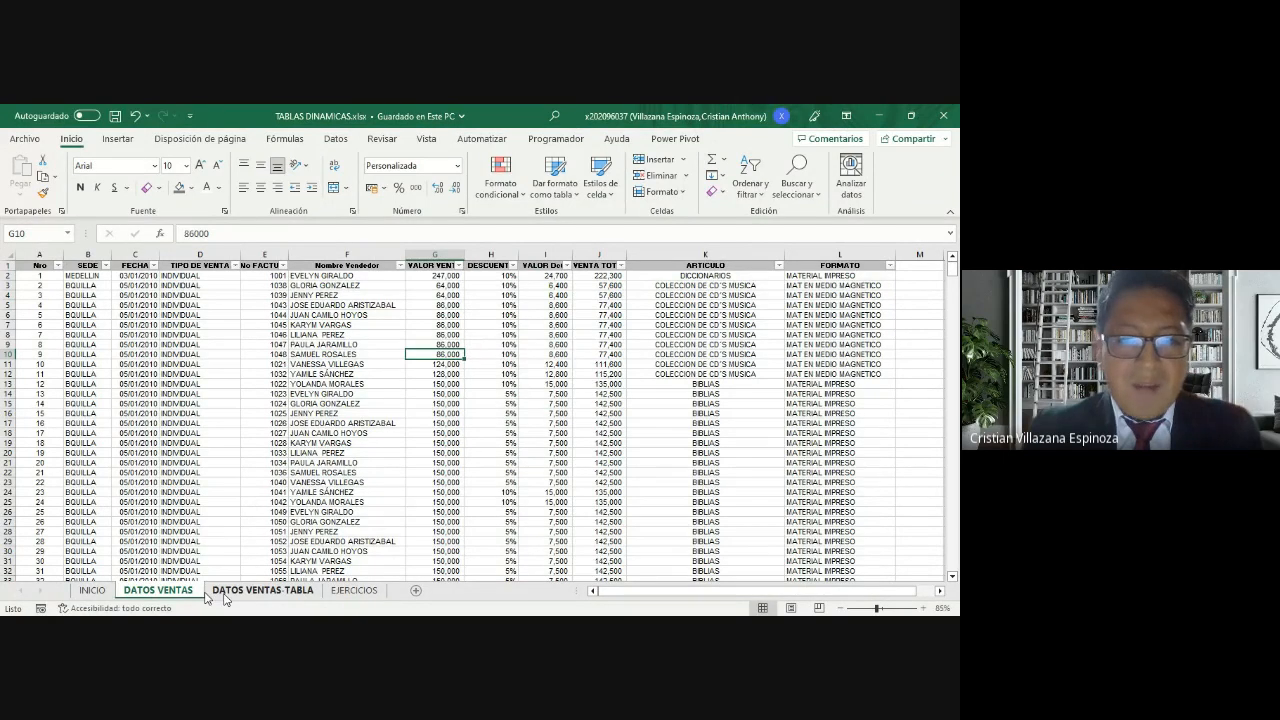
pyautogui.click(228, 591)
pyautogui.click(182, 592)
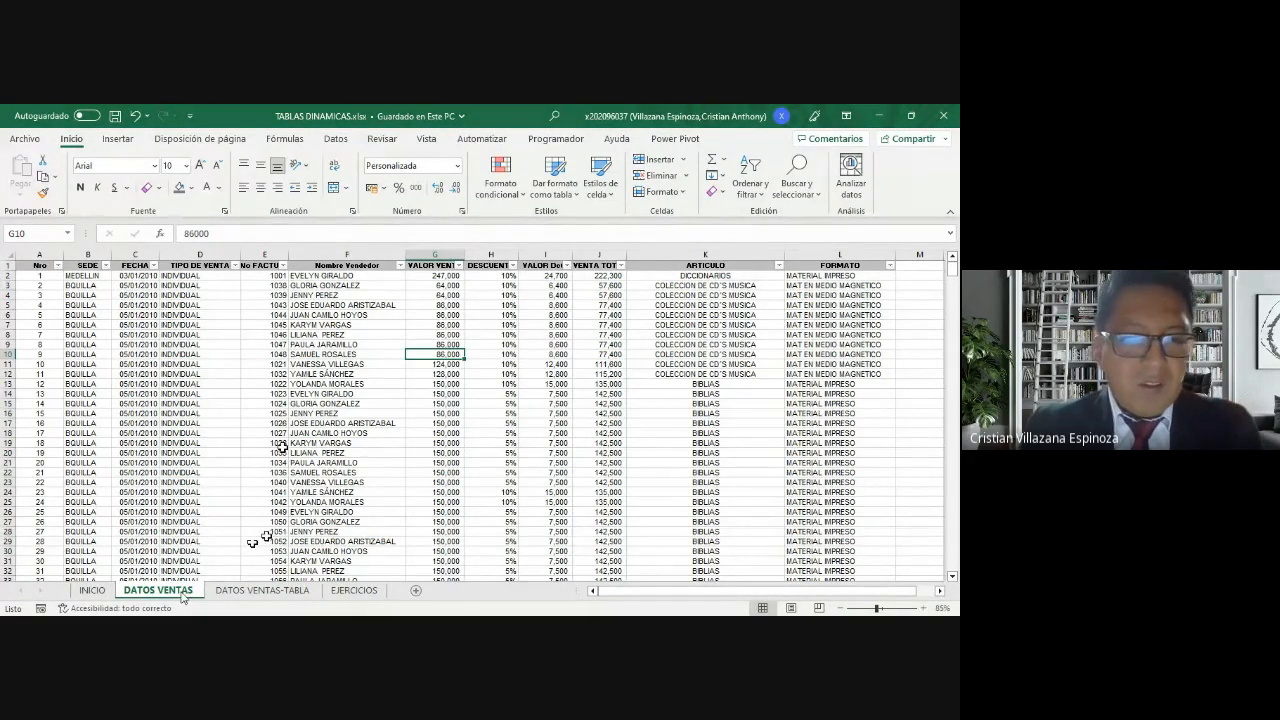
pyautogui.click(312, 403)
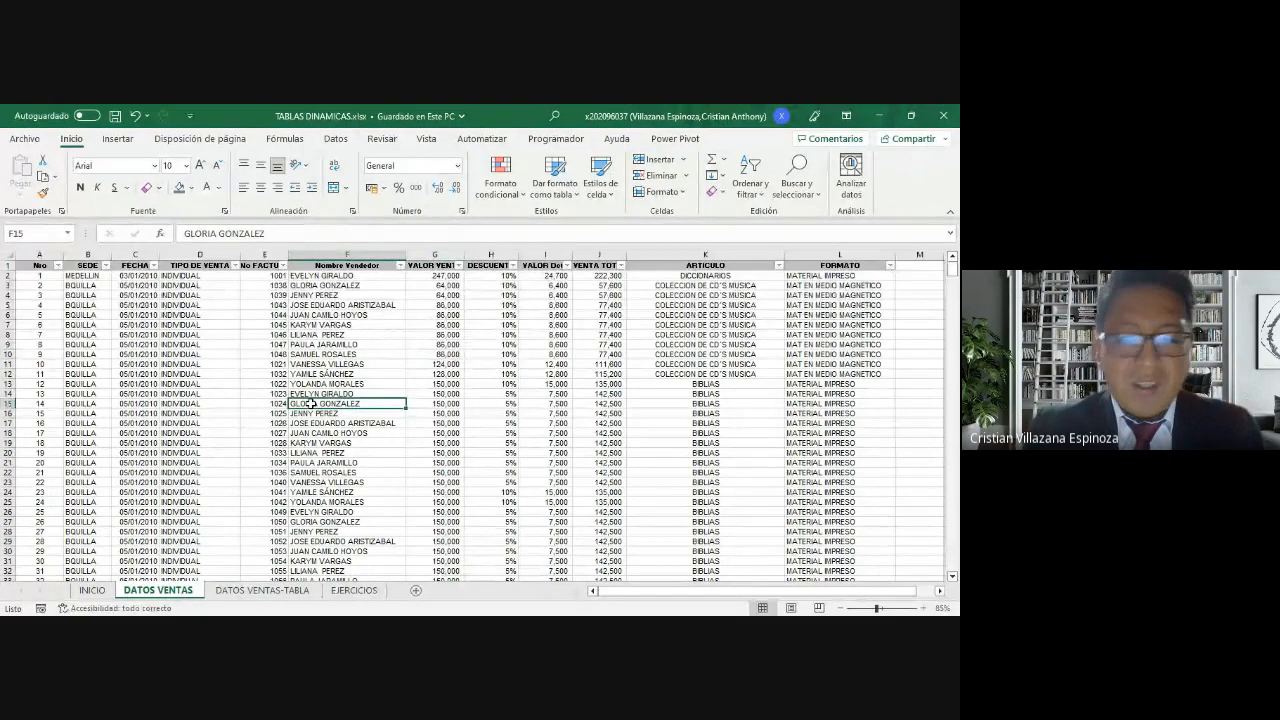
pyautogui.hotkey('ctrl', 'Up')
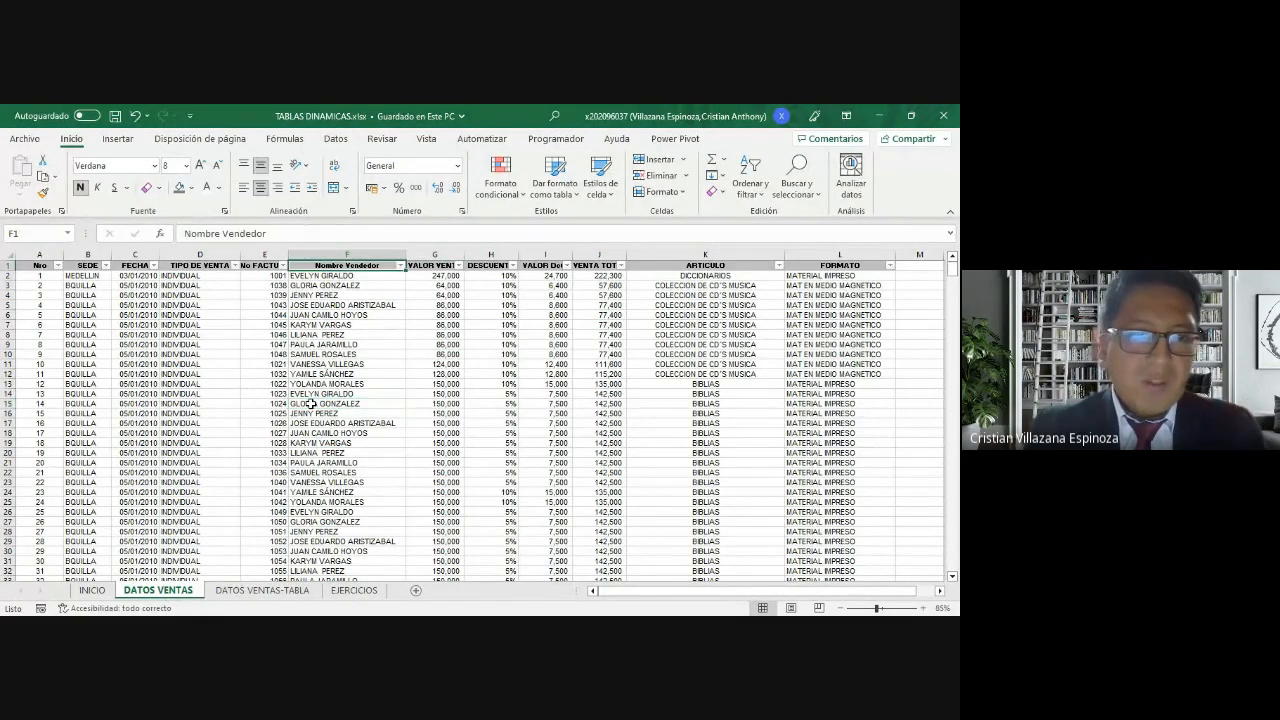
pyautogui.hotkey('ctrl', 'Home')
pyautogui.press('Up')
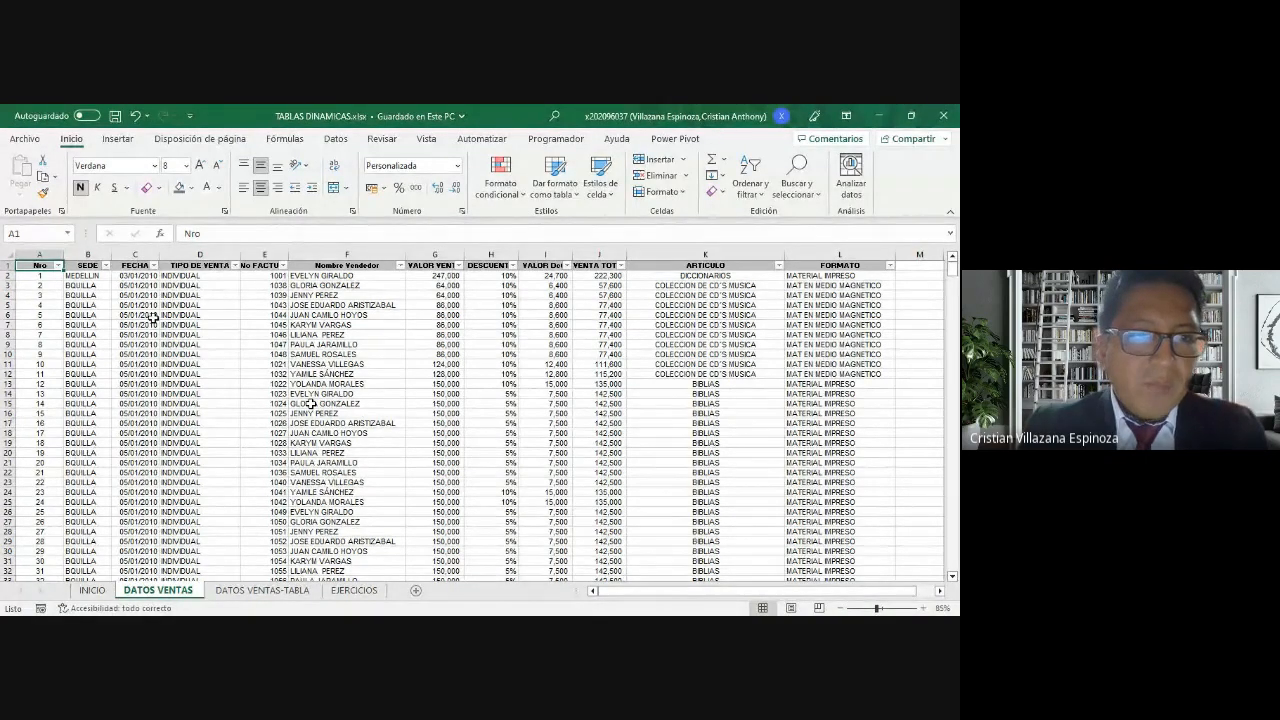
pyautogui.click(89, 266)
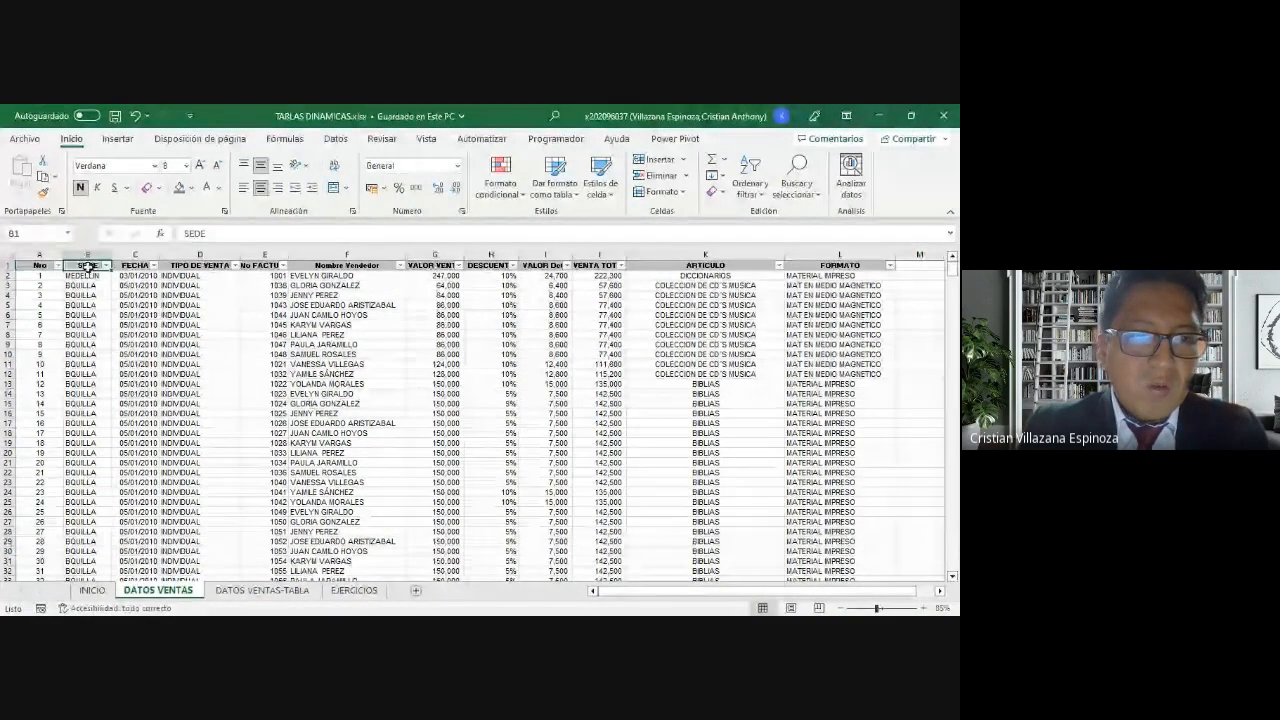
pyautogui.click(135, 266)
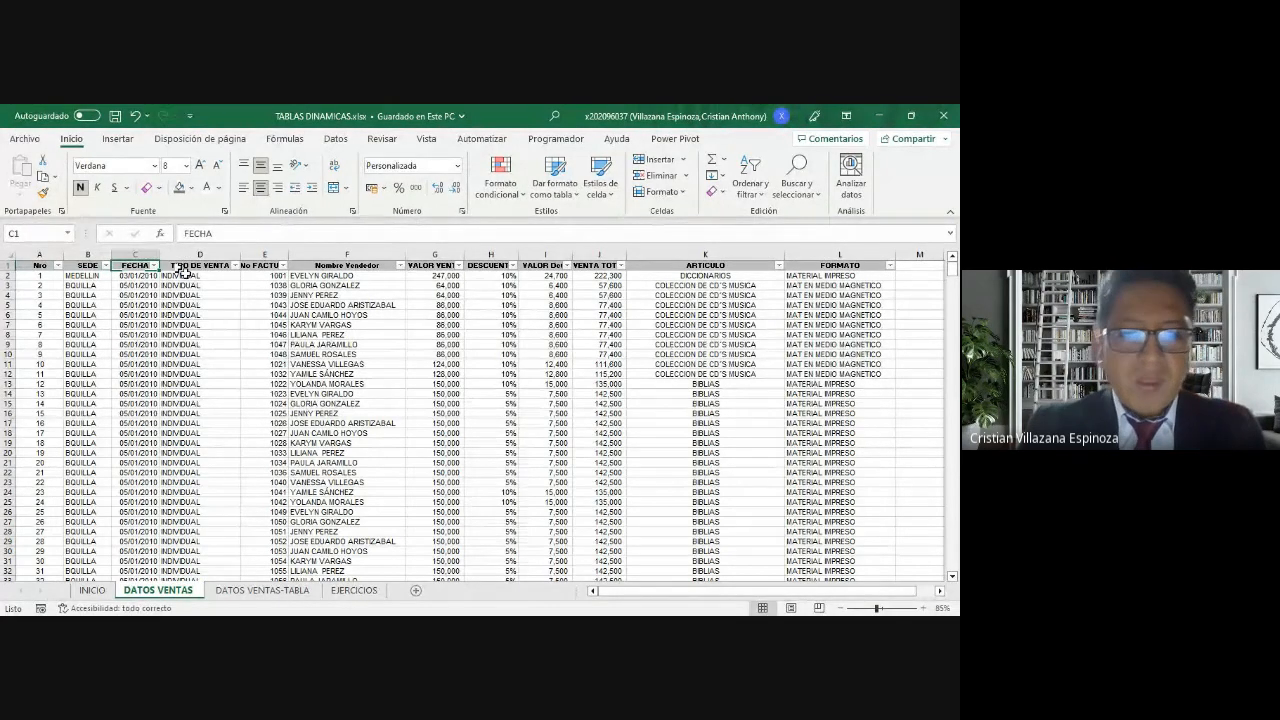
pyautogui.click(92, 590)
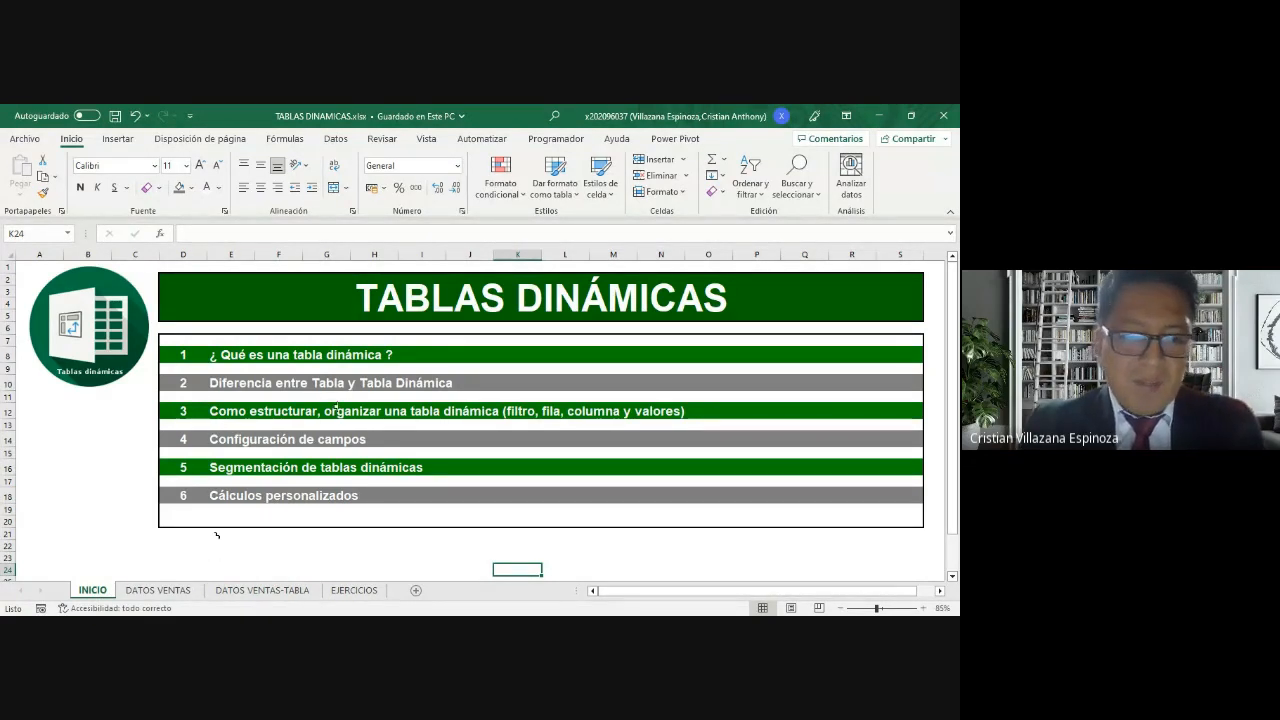
pyautogui.click(174, 594)
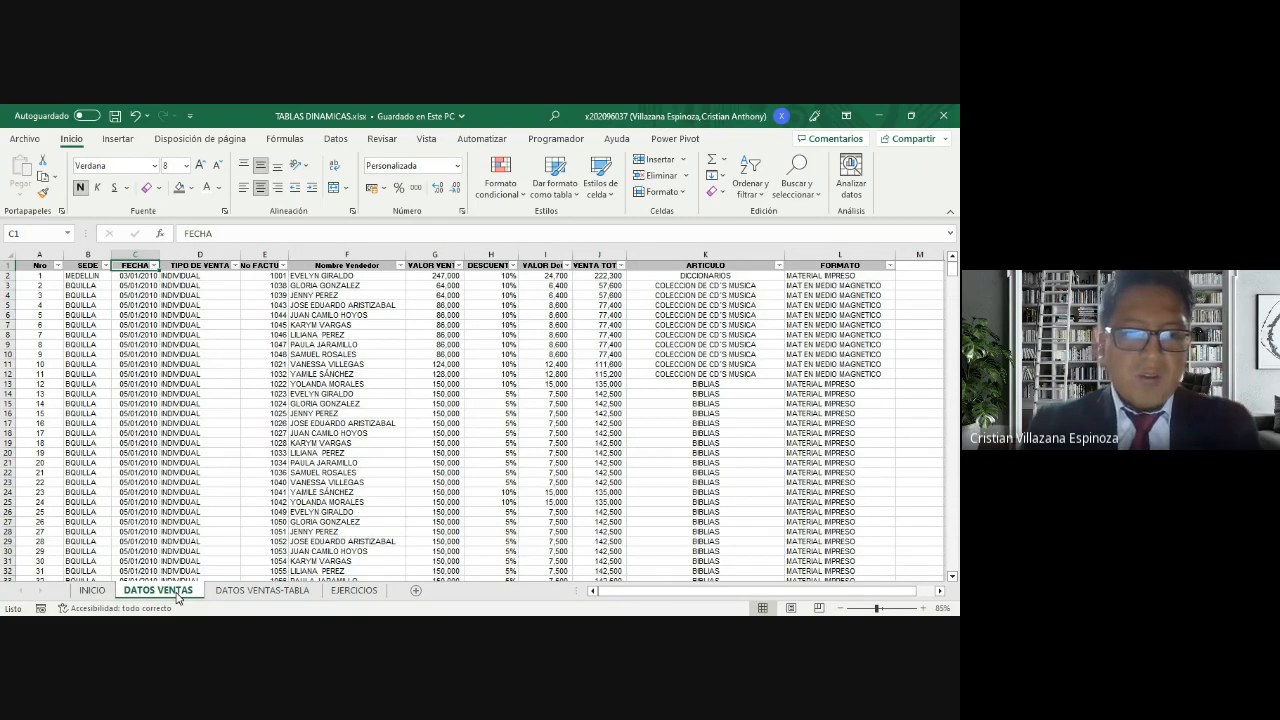
# Step: Look over the table insertion commands and the sales data cells on the DATOS VENTAS sheet
pyautogui.click(147, 327)
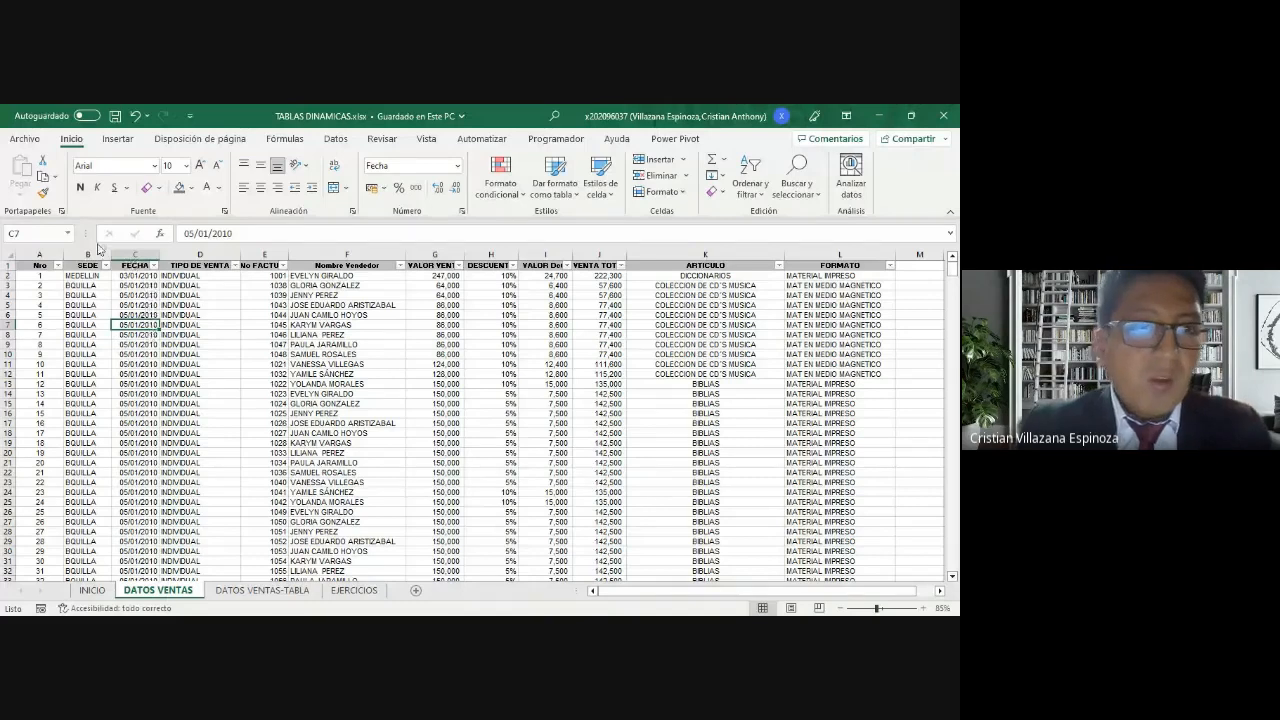
pyautogui.click(119, 143)
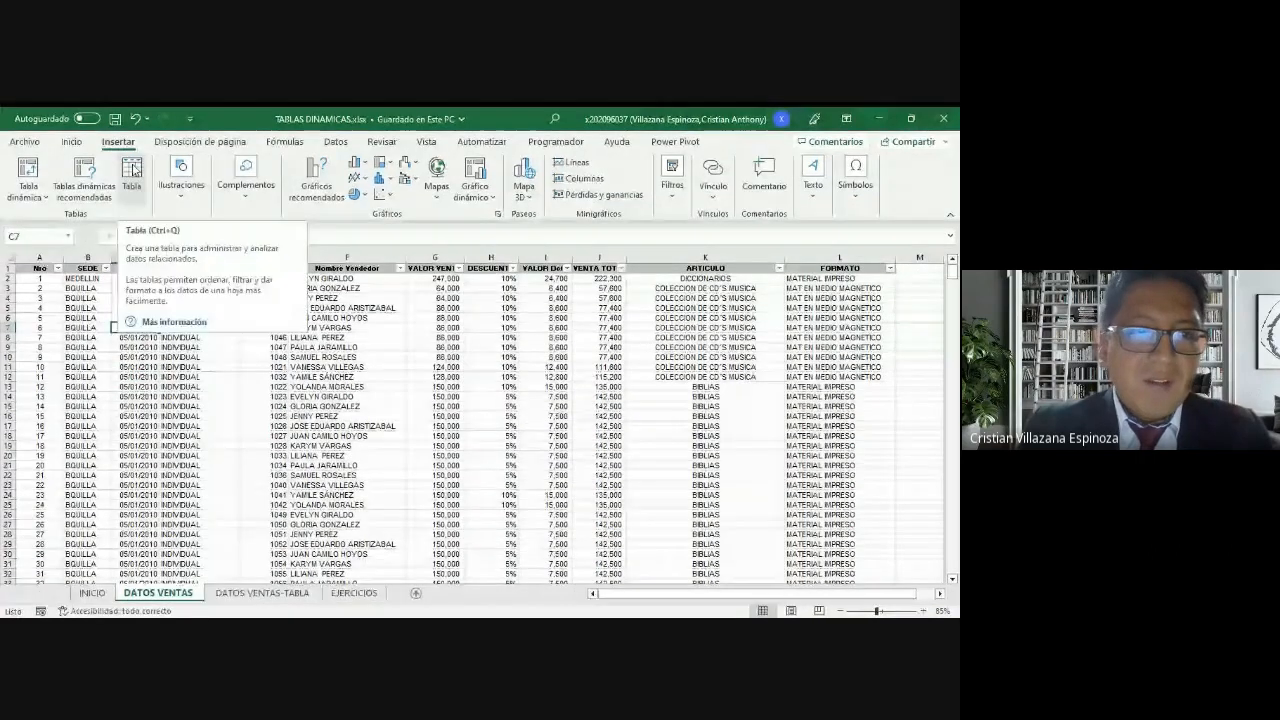
pyautogui.click(352, 357)
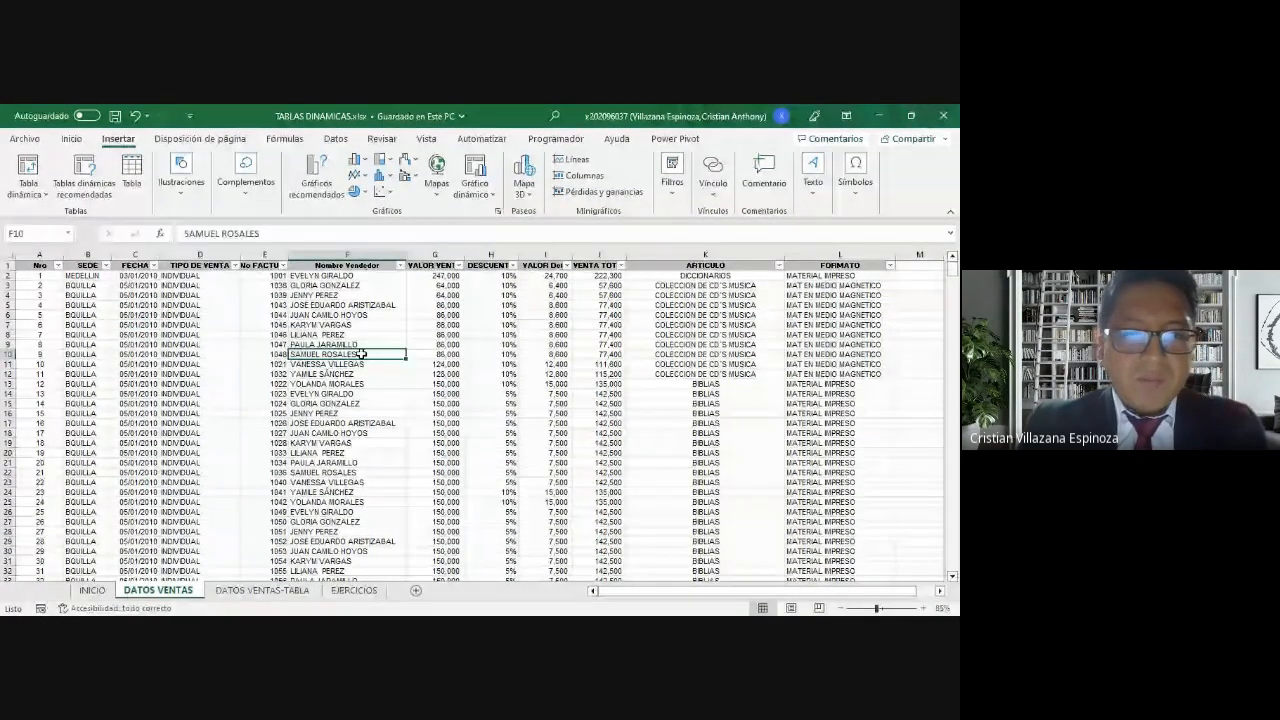
pyautogui.click(202, 375)
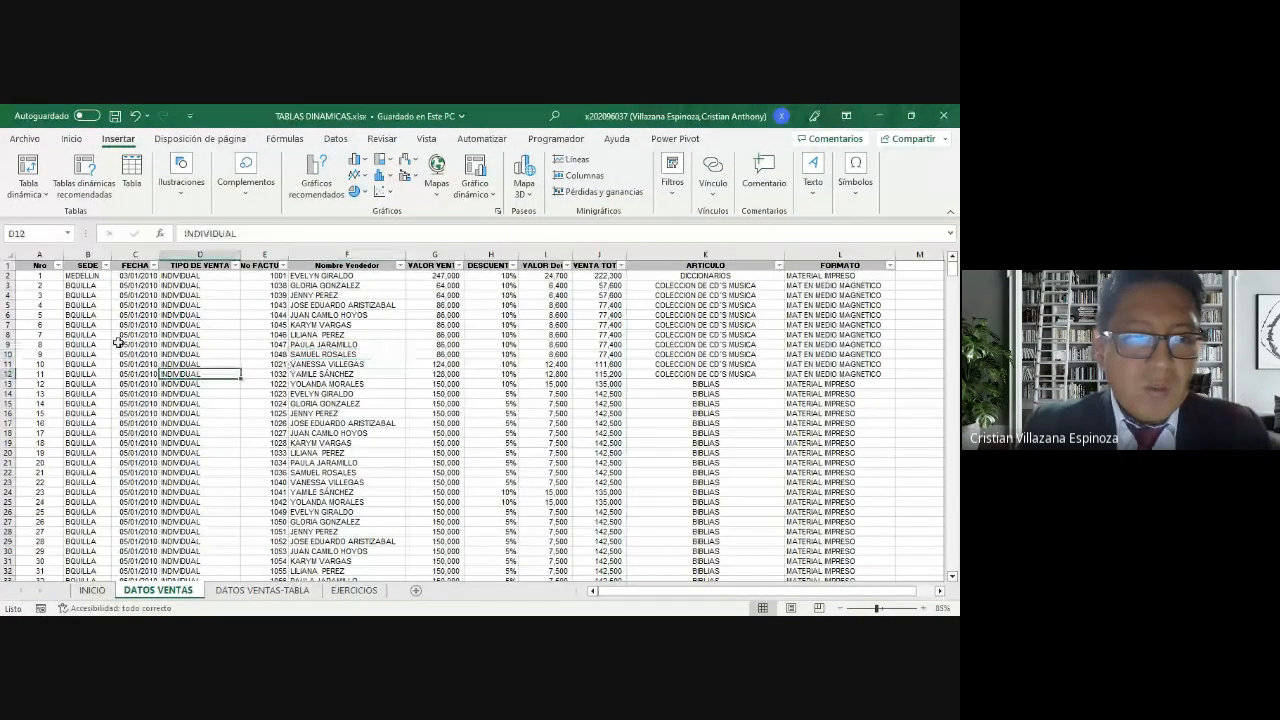
pyautogui.click(46, 297)
pyautogui.click(444, 393)
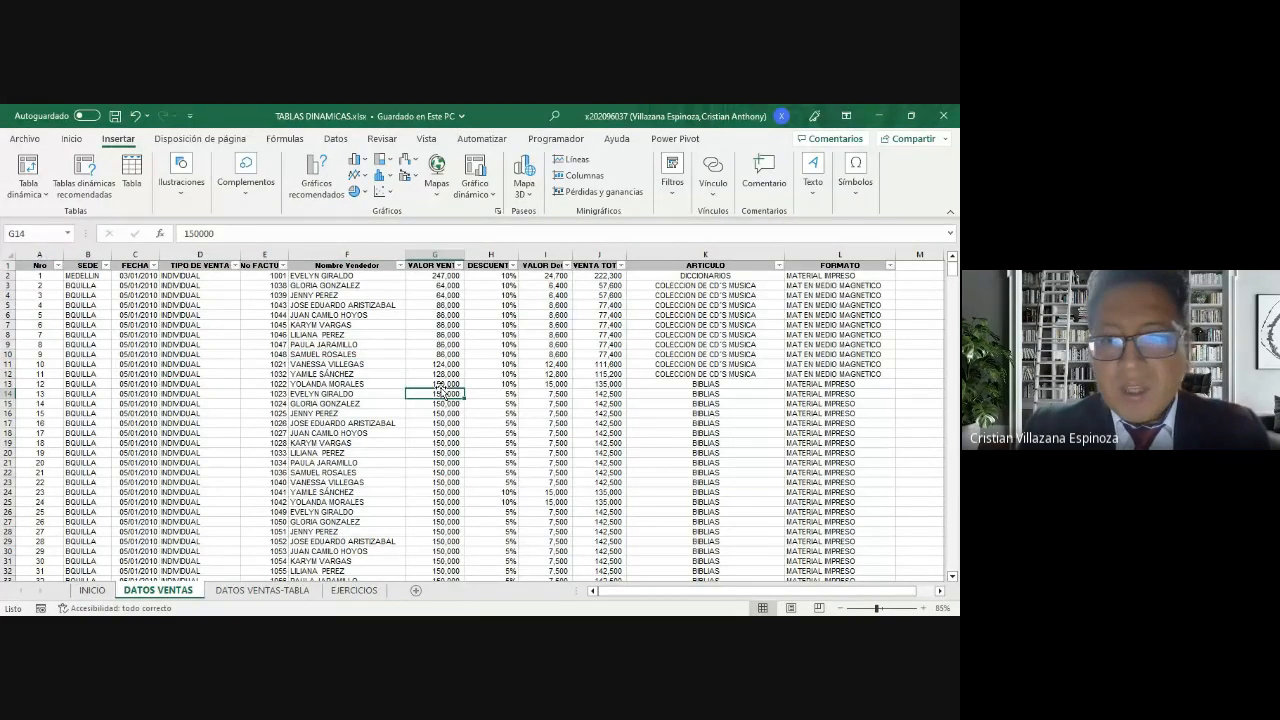
pyautogui.click(815, 335)
pyautogui.click(458, 412)
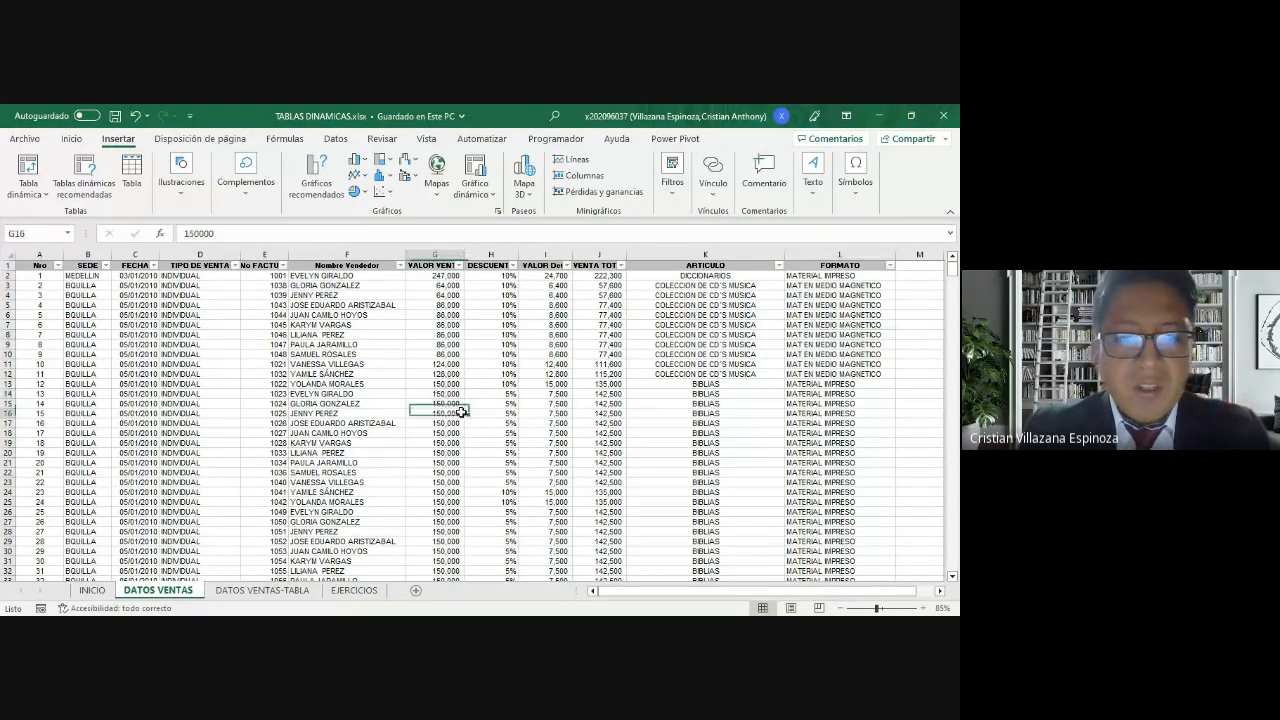
pyautogui.click(345, 384)
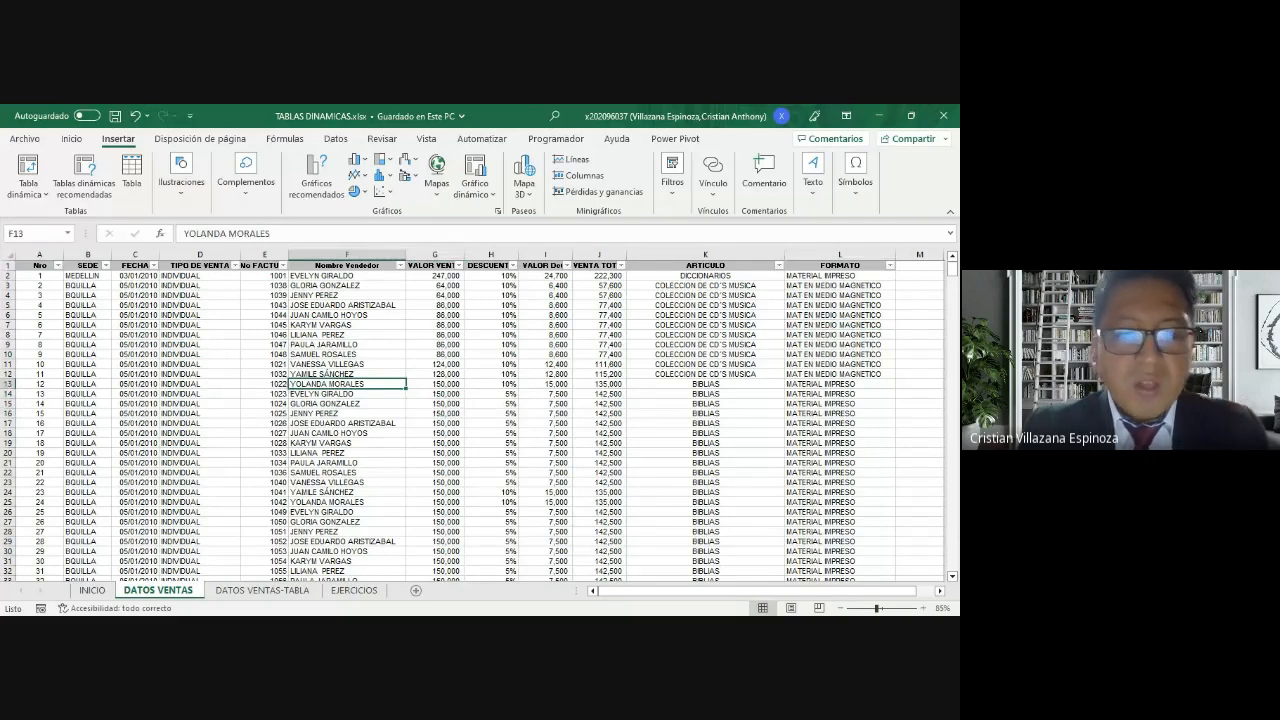
pyautogui.click(190, 335)
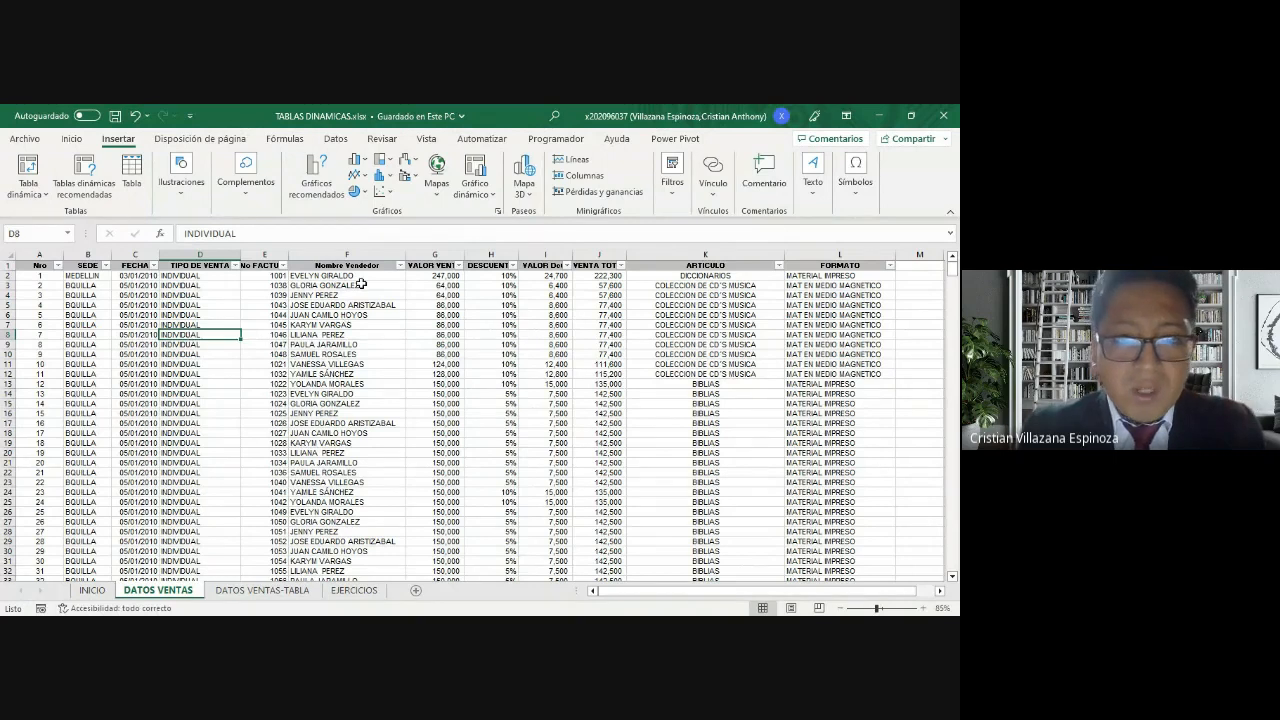
pyautogui.click(343, 353)
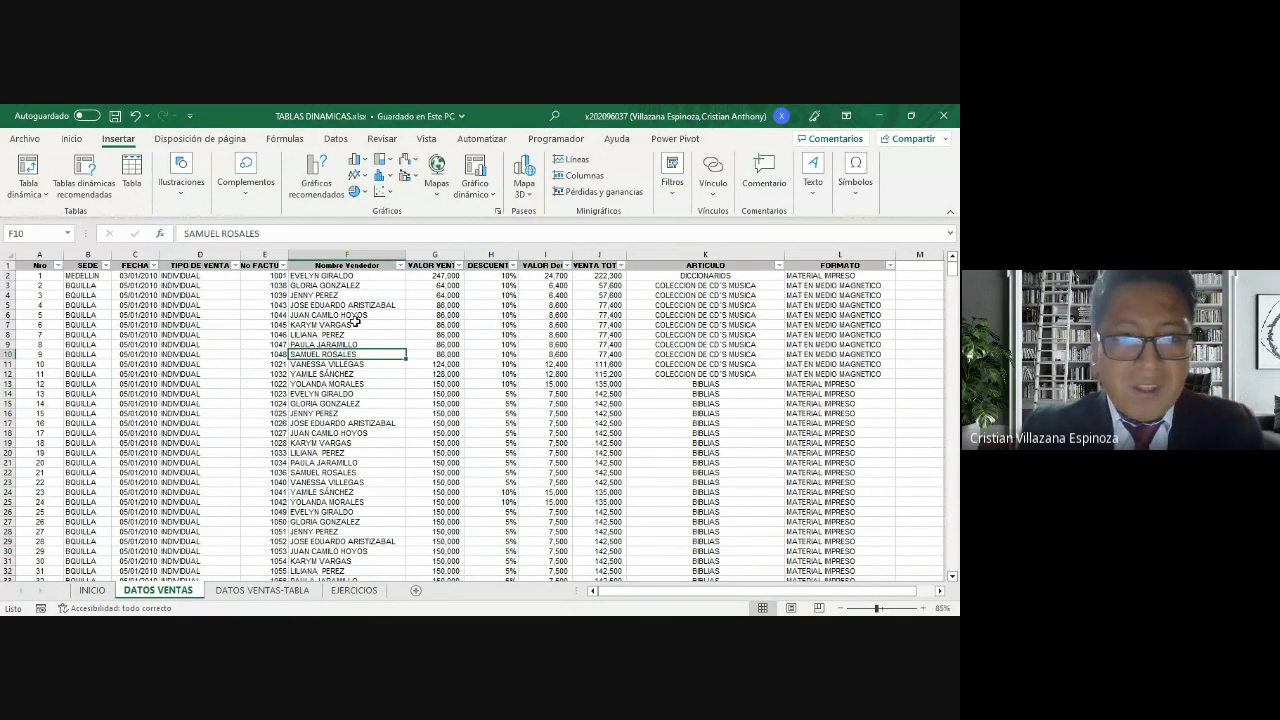
# Step: Convert the whole sales data range on the DATOS VENTAS sheet into a table with a header row
pyautogui.click(354, 323)
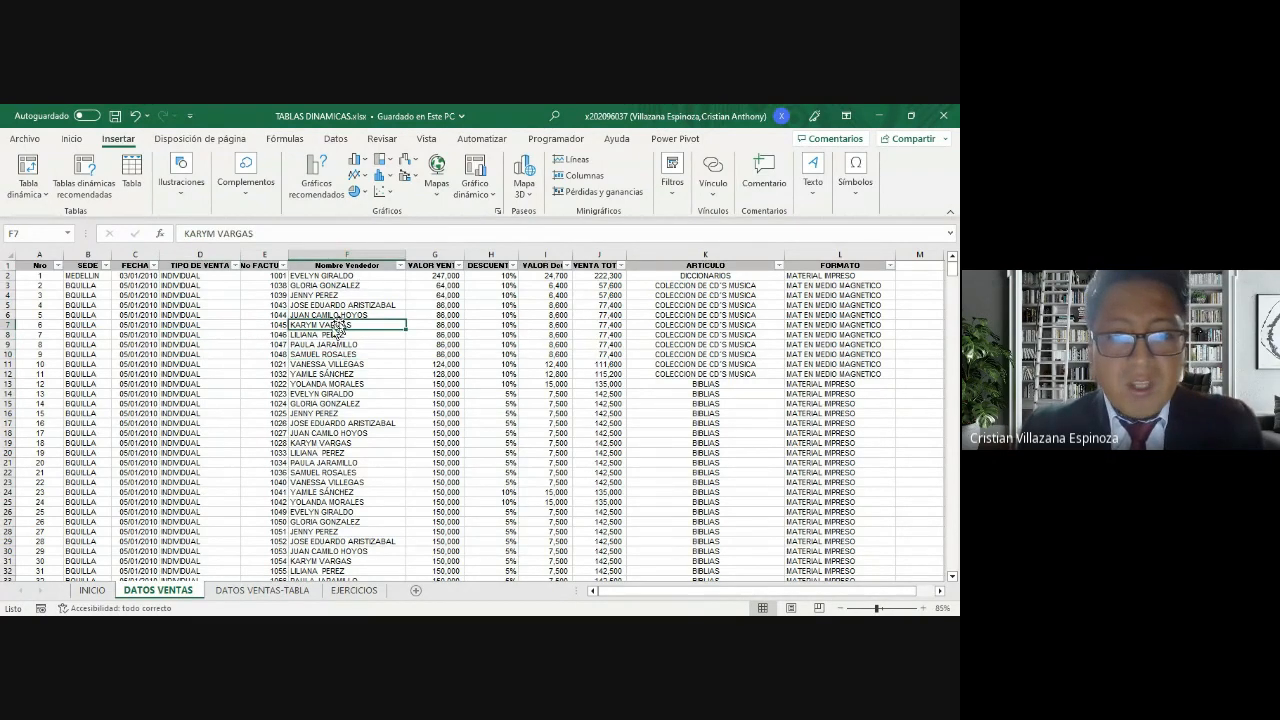
pyautogui.hotkey('ctrl', 't')
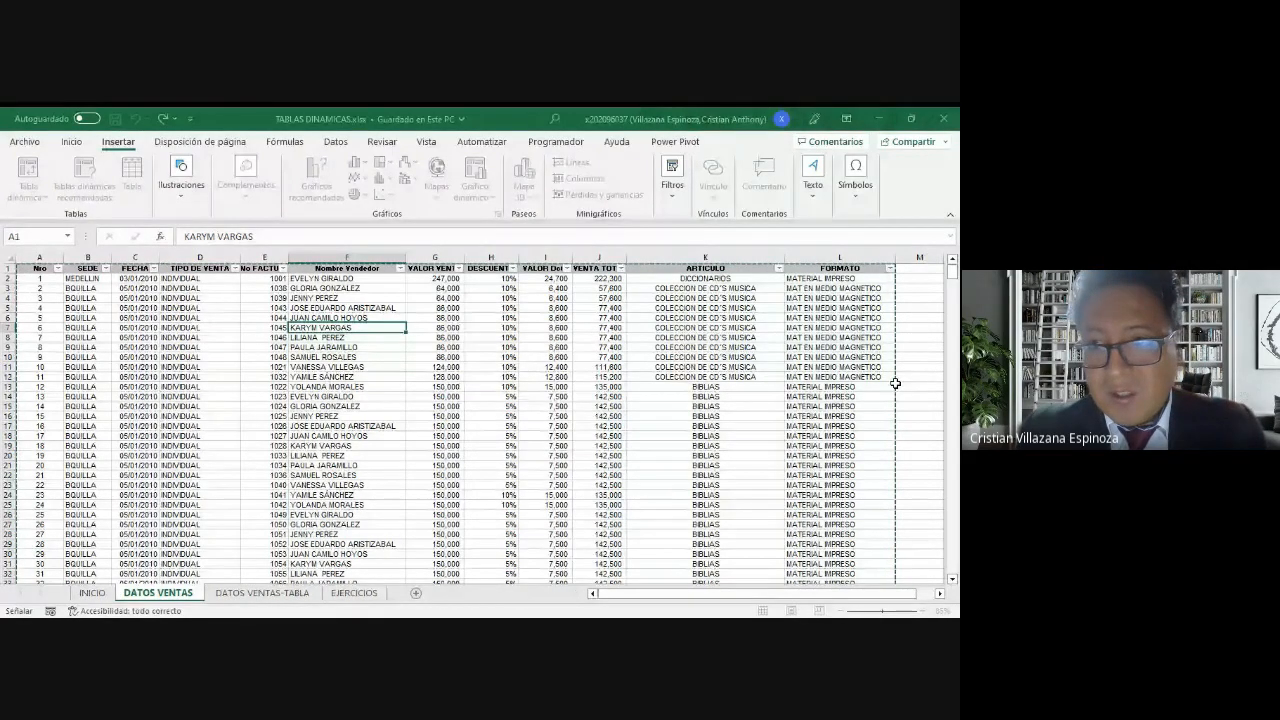
pyautogui.scroll(-20, 895, 383)
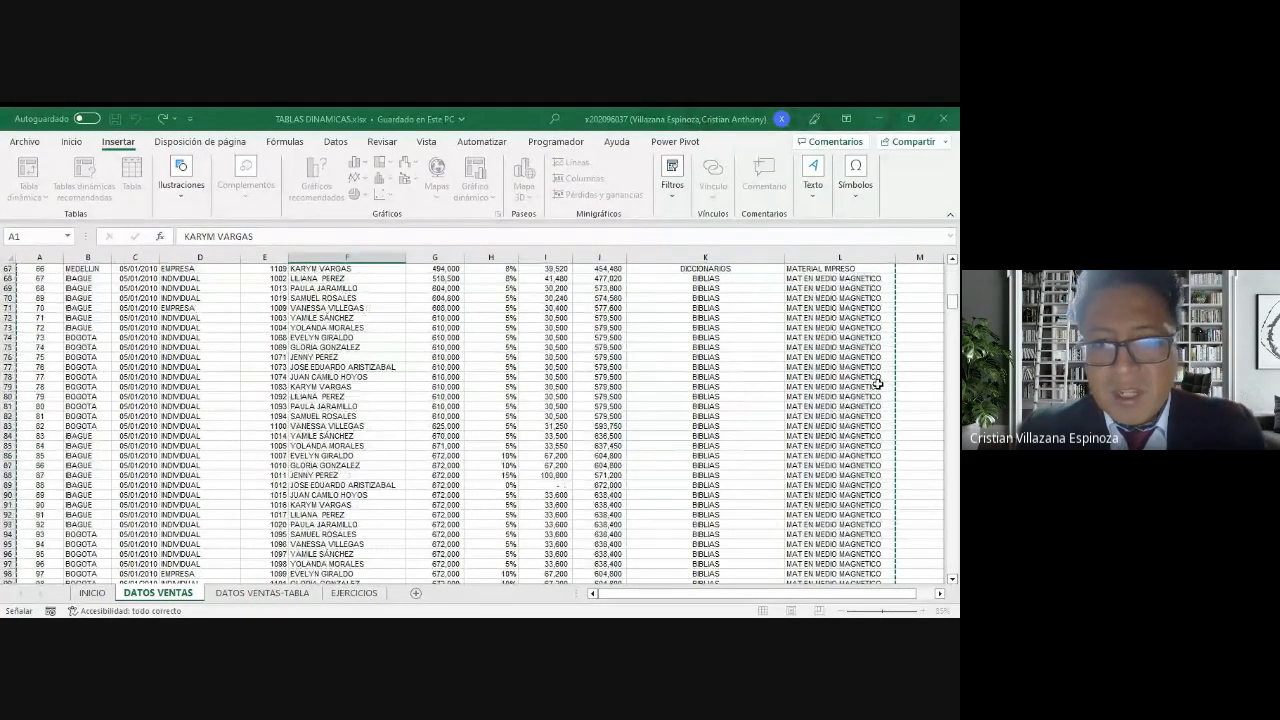
pyautogui.scroll(-20, 877, 383)
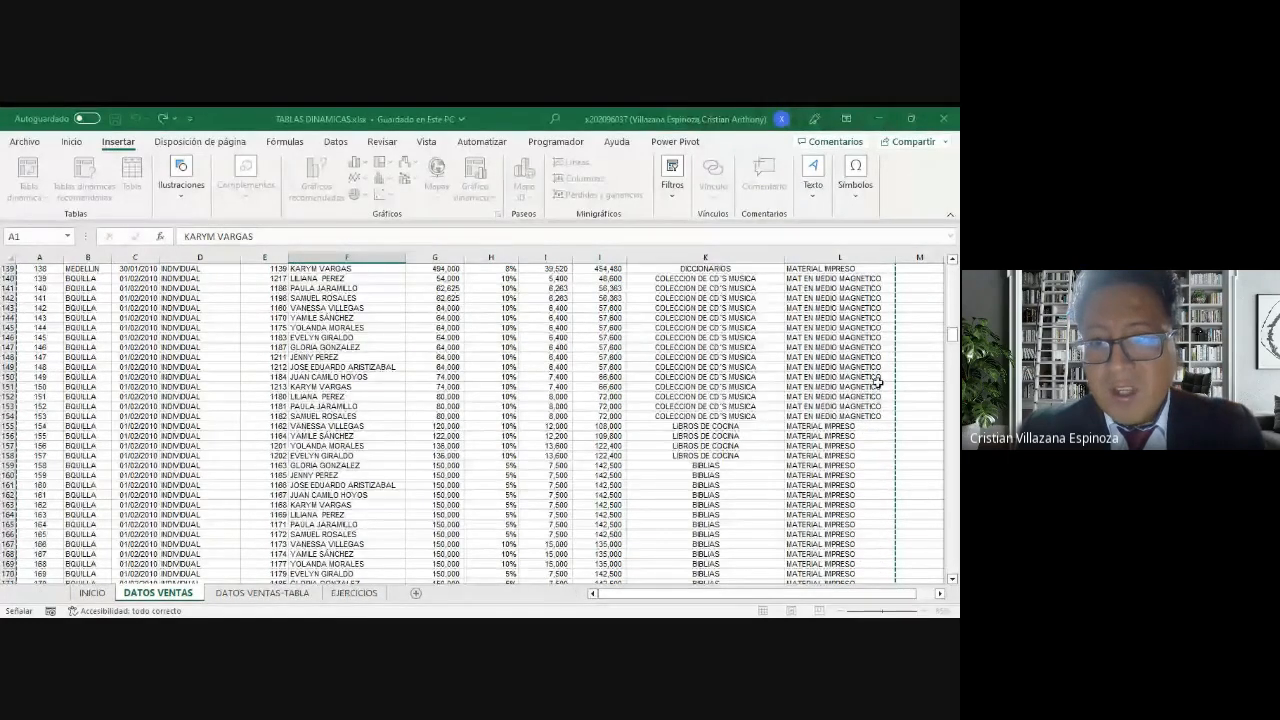
pyautogui.scroll(-2, 877, 383)
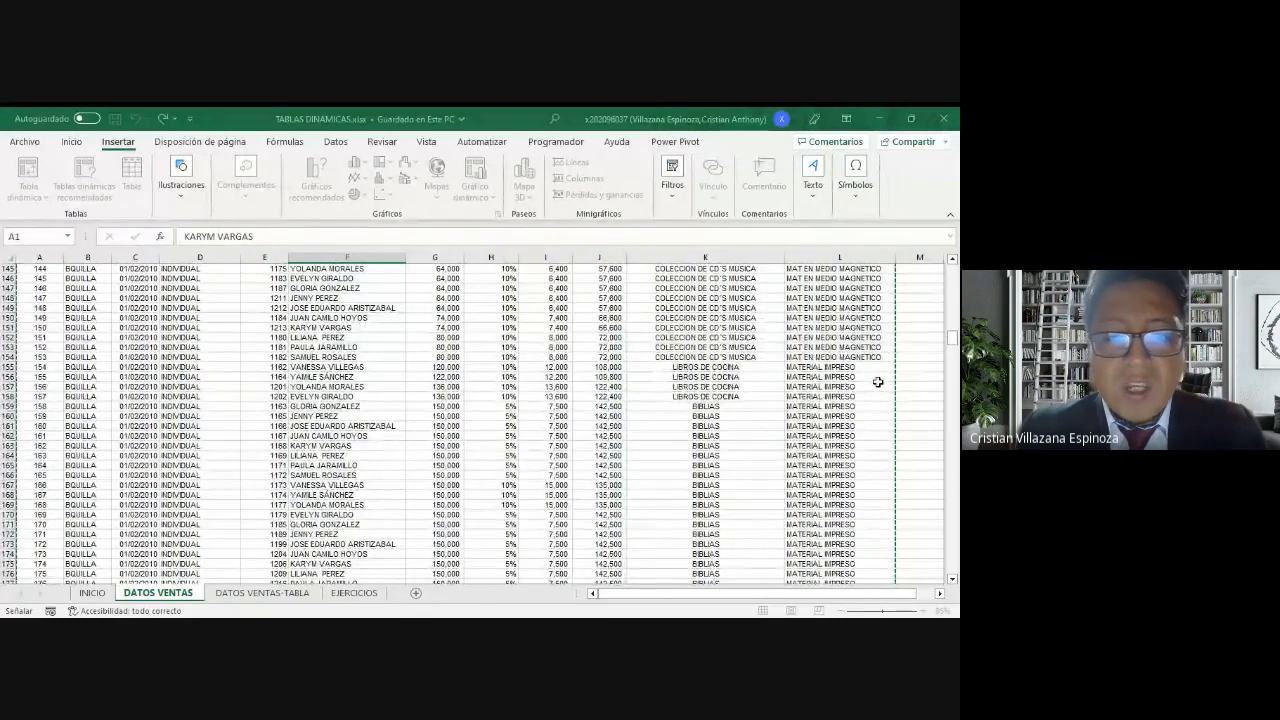
pyautogui.scroll(20, 877, 382)
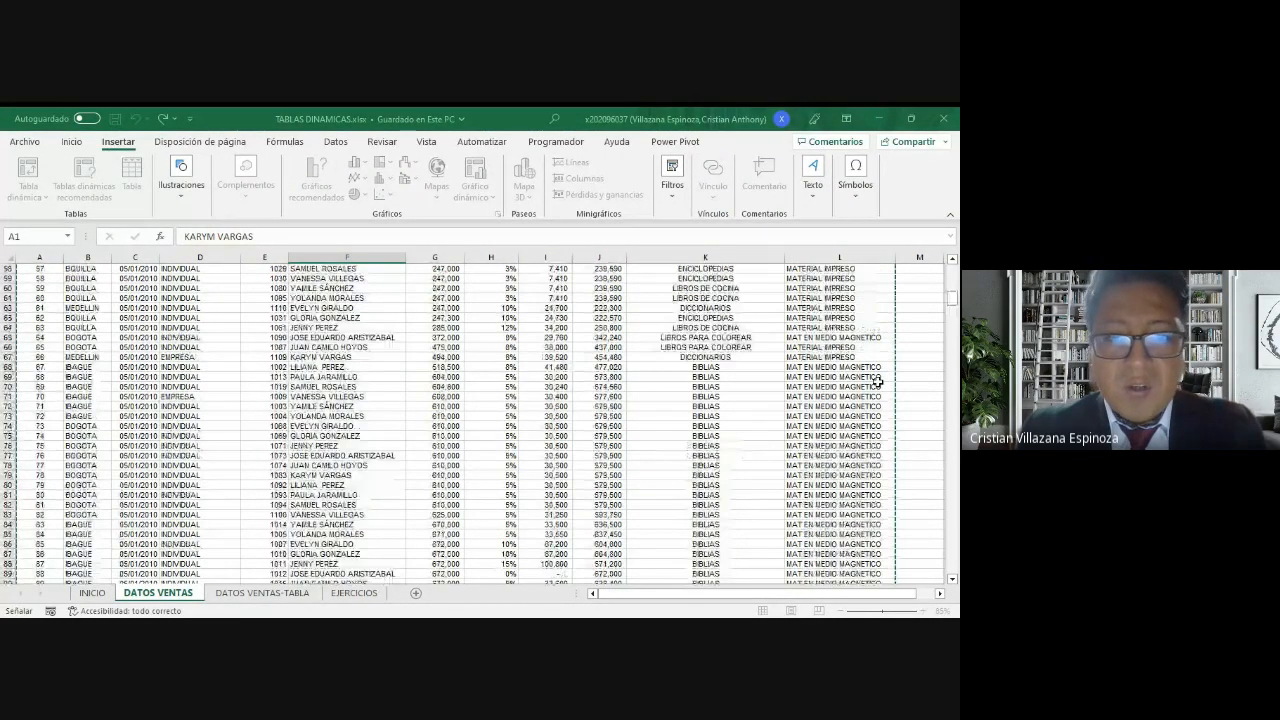
pyautogui.scroll(11, 877, 382)
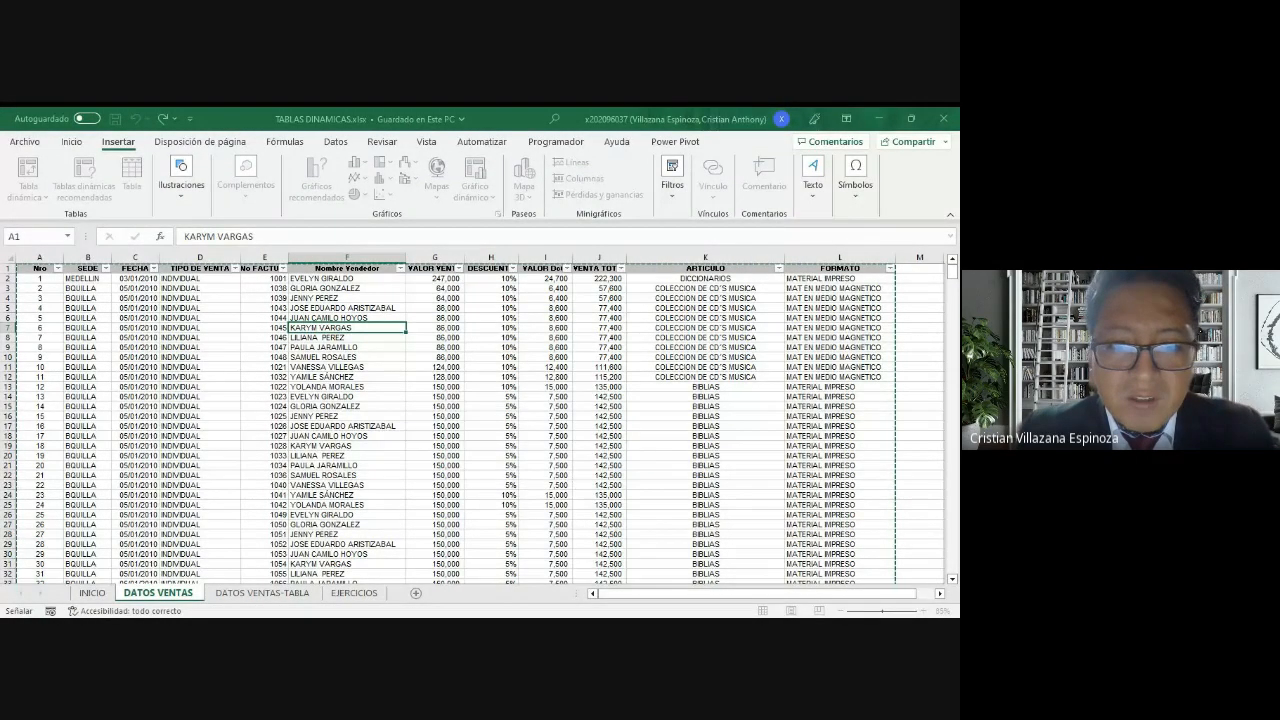
pyautogui.press('Delete')
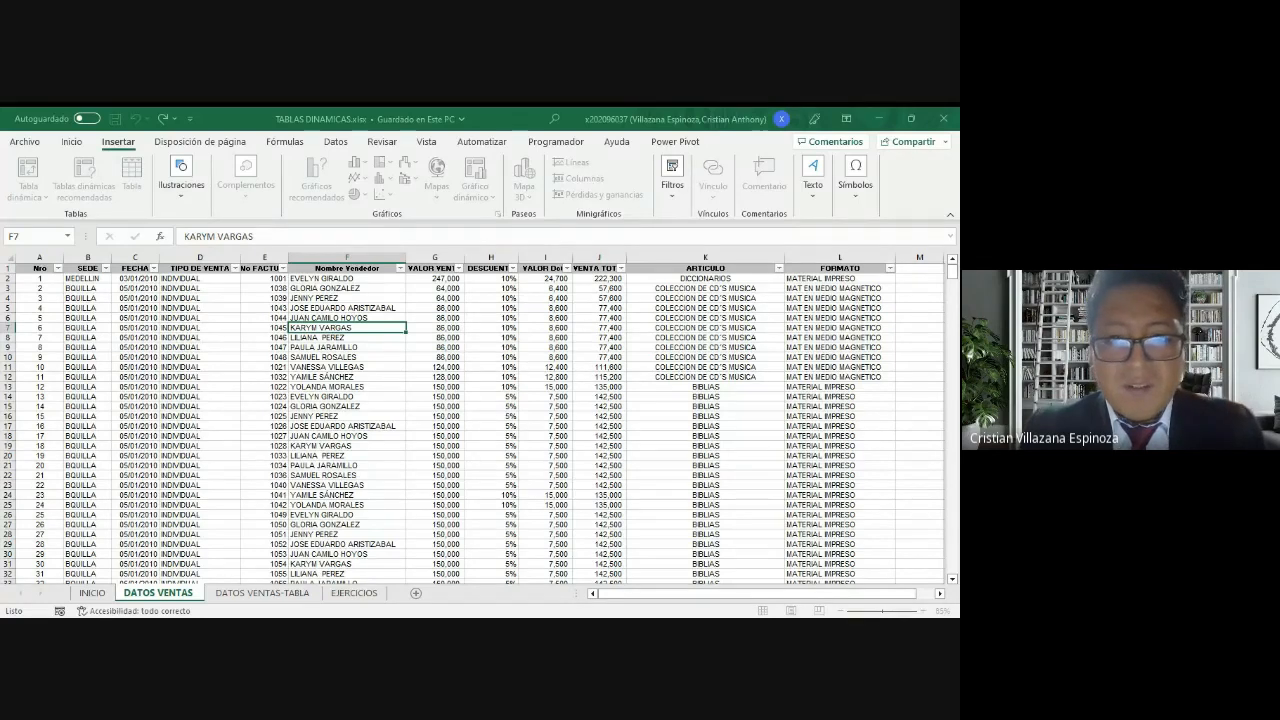
pyautogui.click(475, 388)
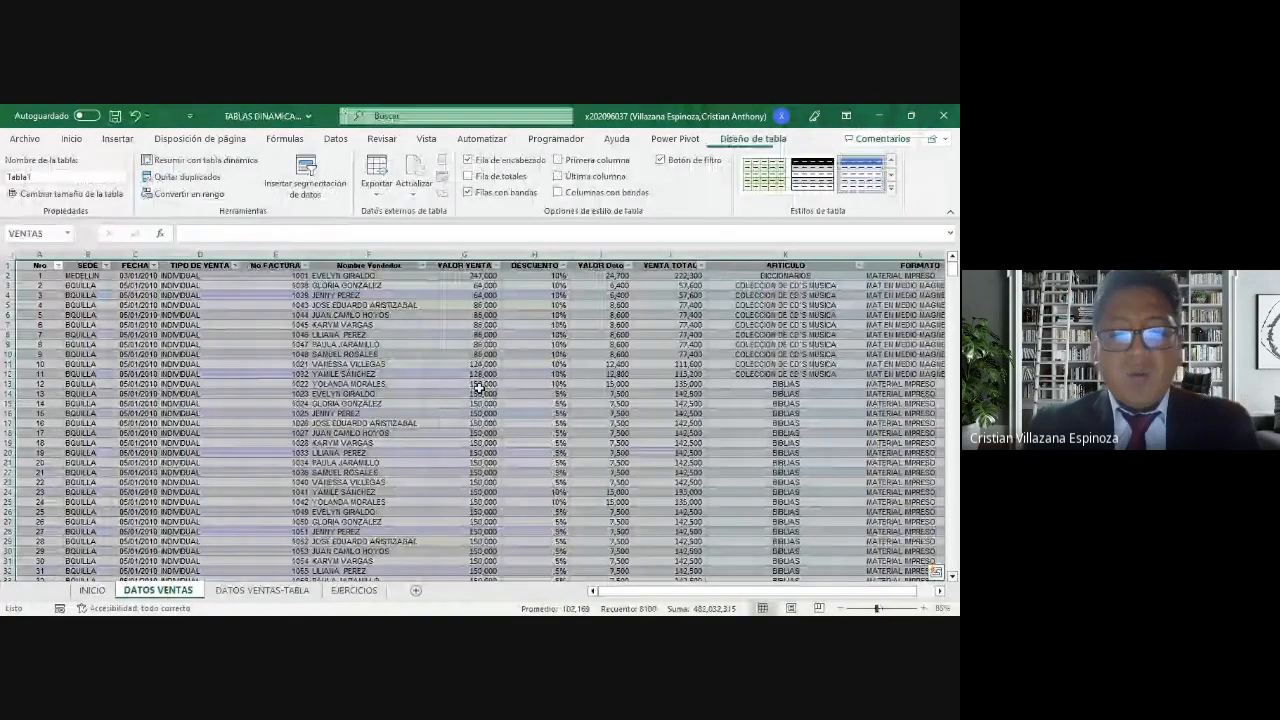
pyautogui.click(416, 414)
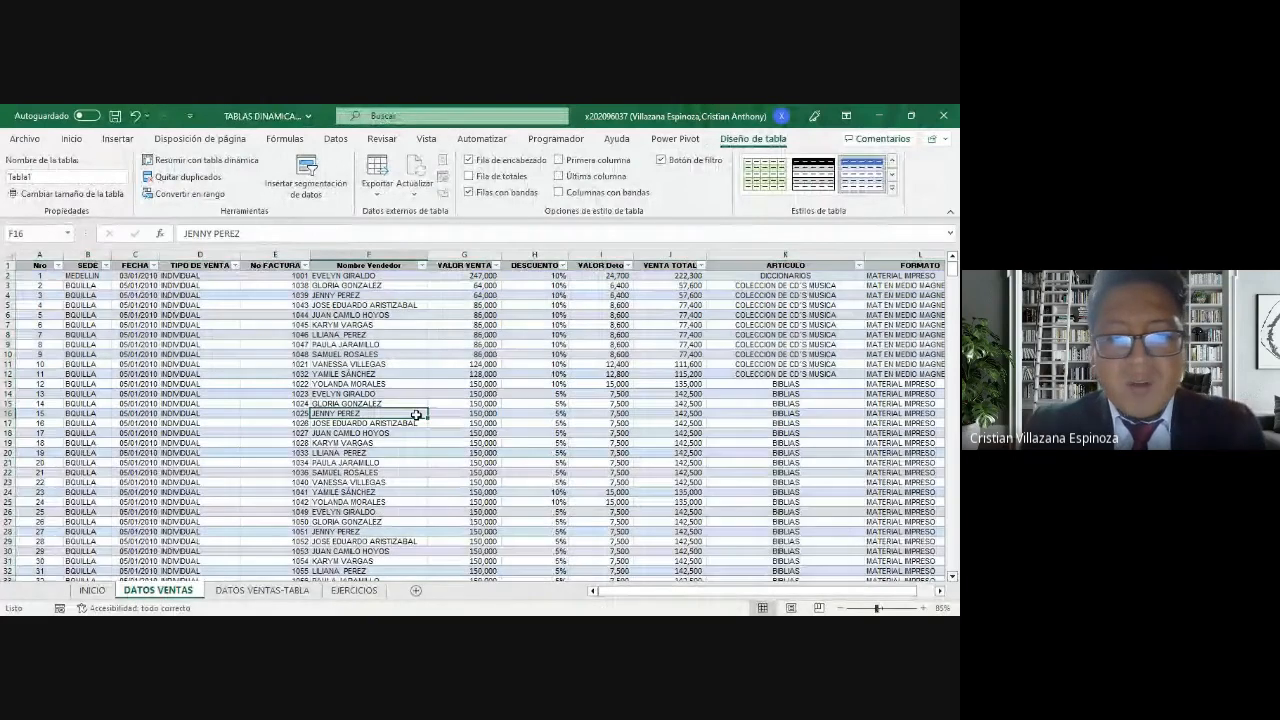
pyautogui.click(171, 381)
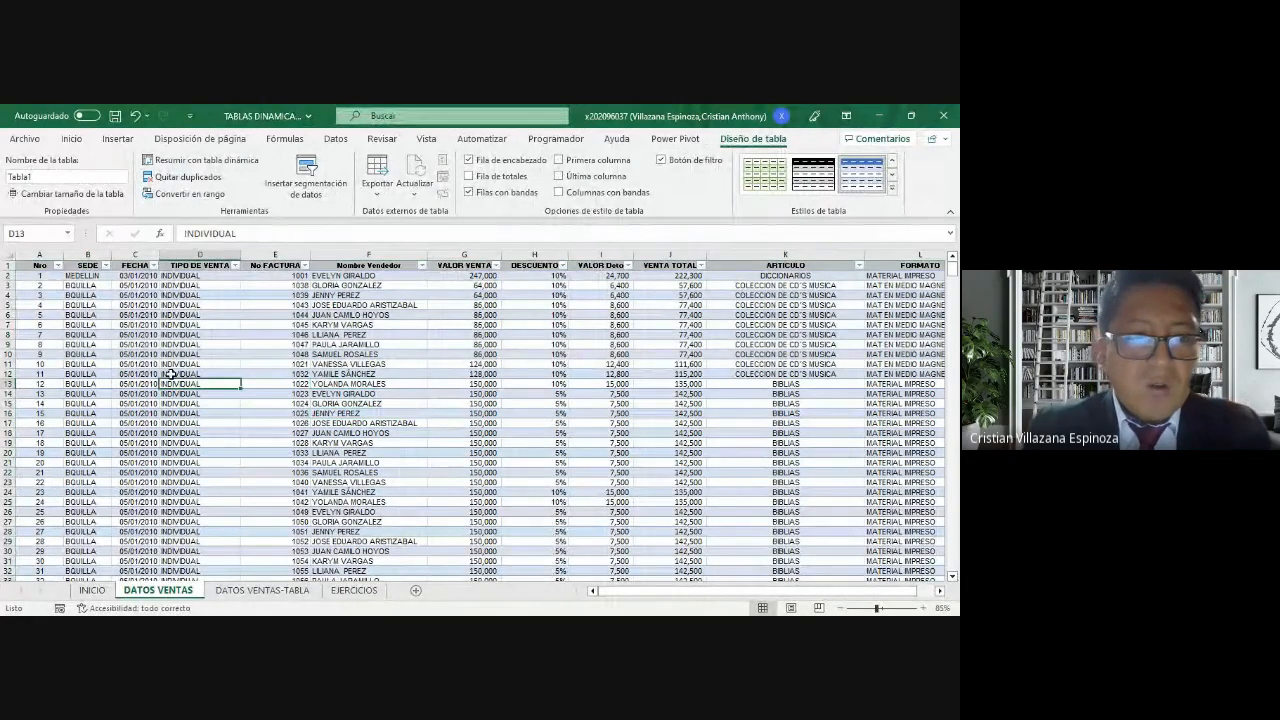
pyautogui.click(232, 325)
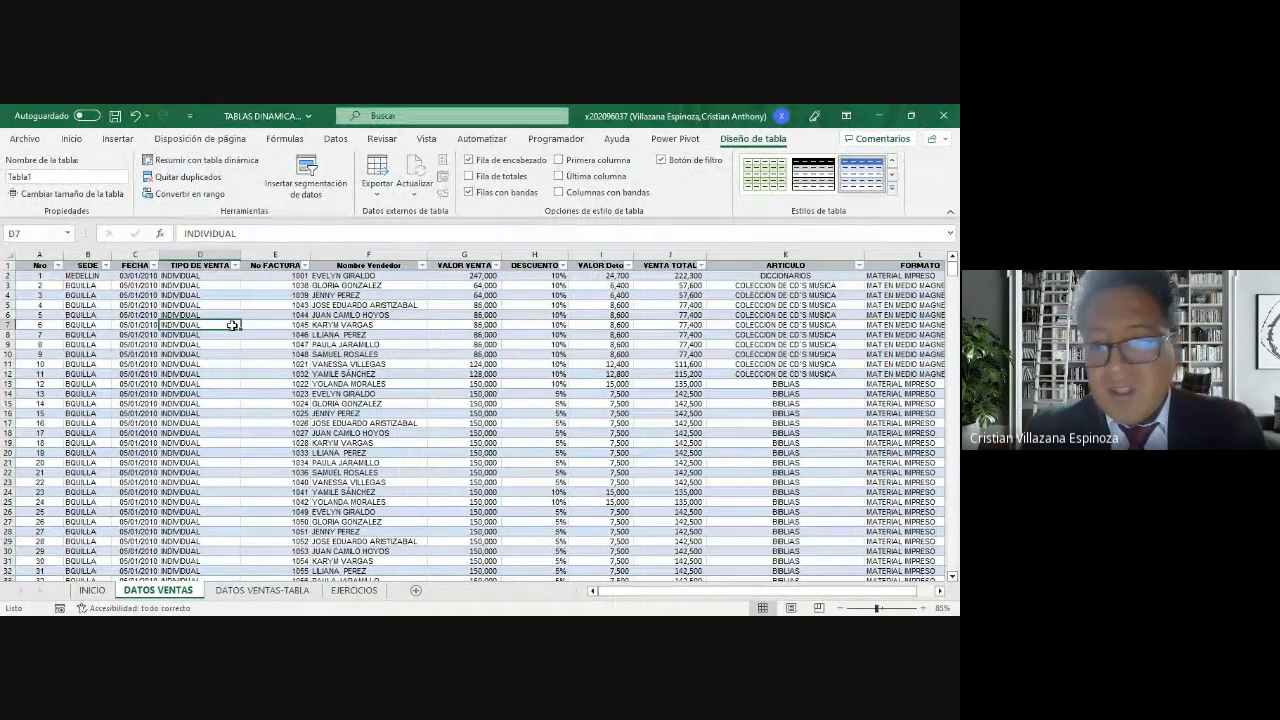
pyautogui.click(588, 355)
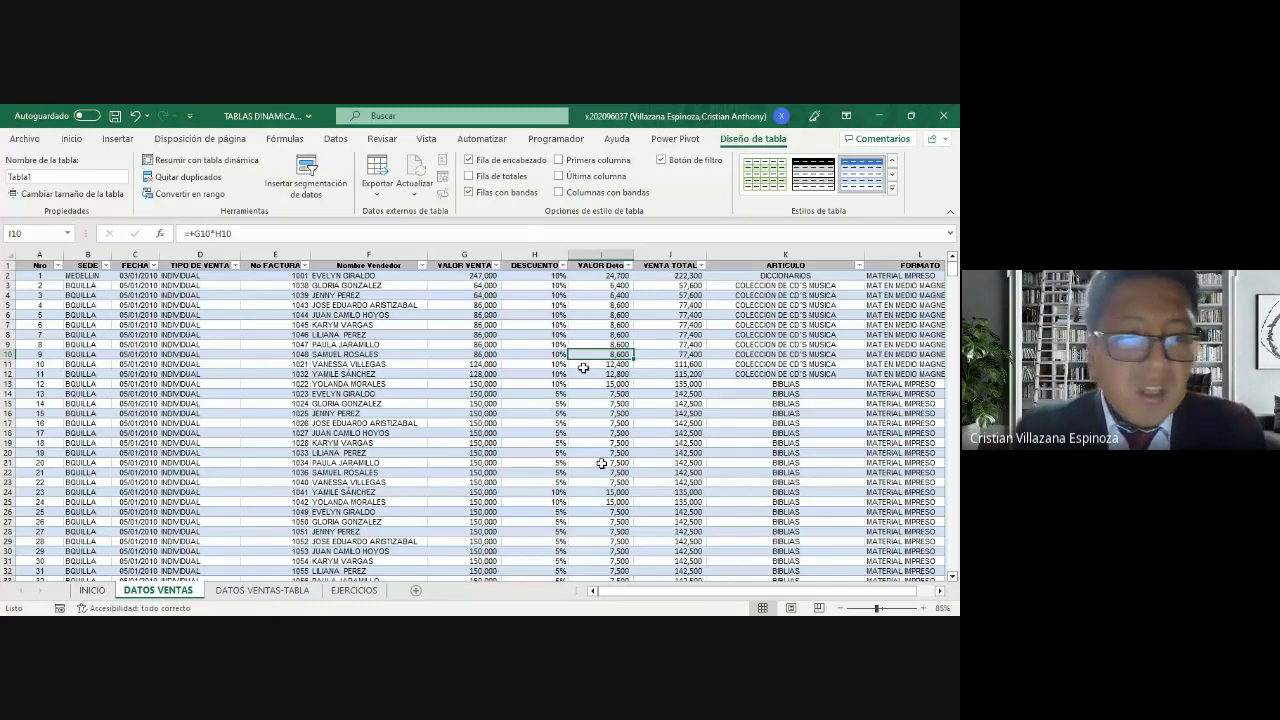
pyautogui.click(135, 334)
pyautogui.click(670, 403)
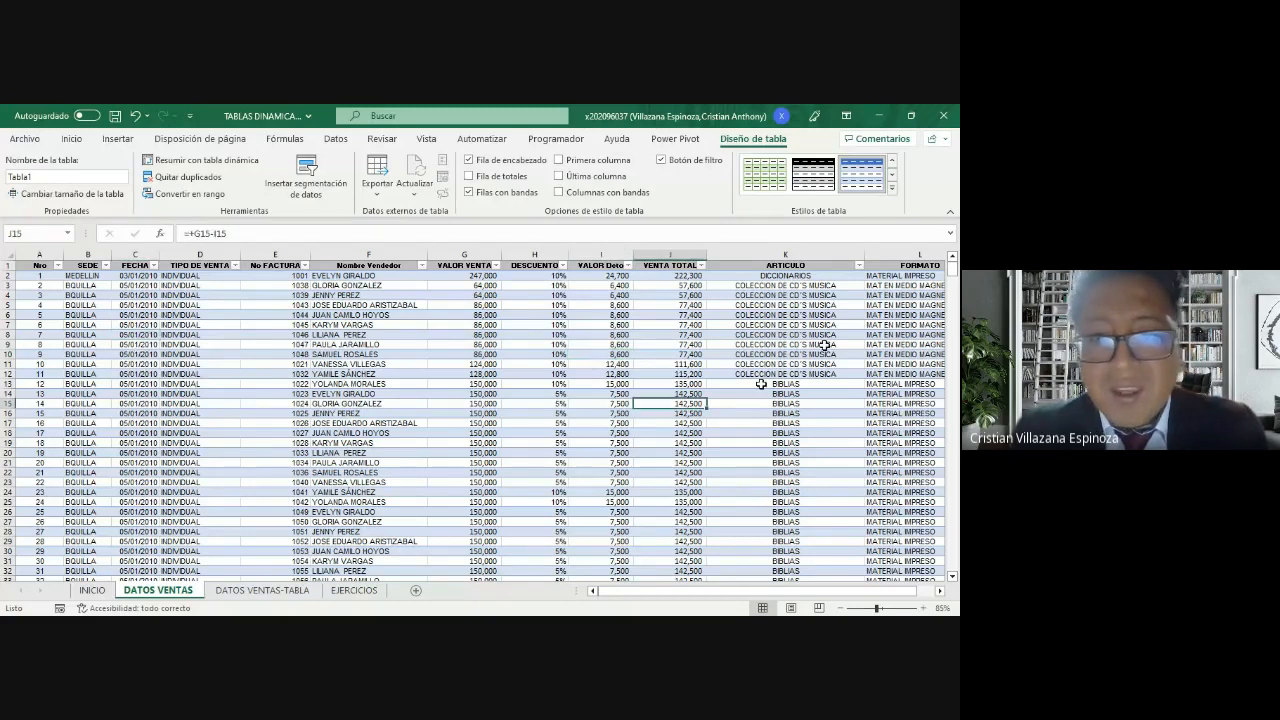
pyautogui.click(538, 425)
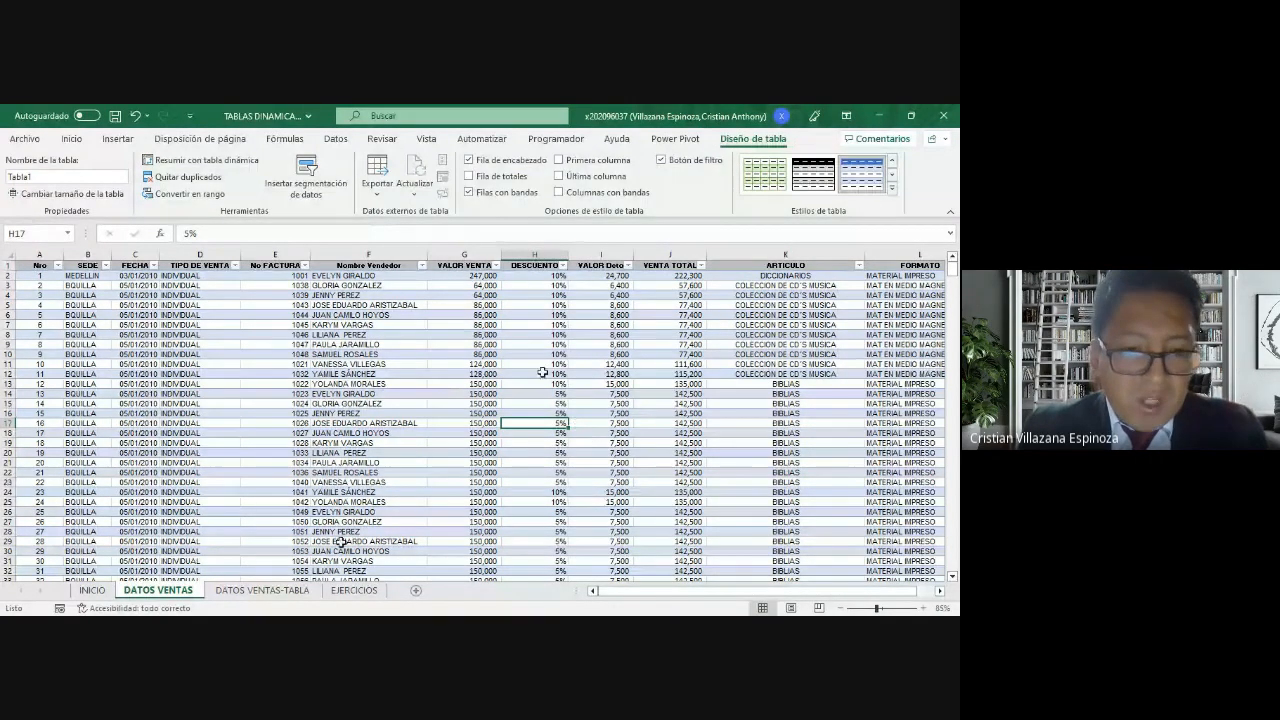
# Step: Open the DATOS VENTAS-TABLA sheet and go to the Nombre Vendedor header in cell F1
pyautogui.click(242, 596)
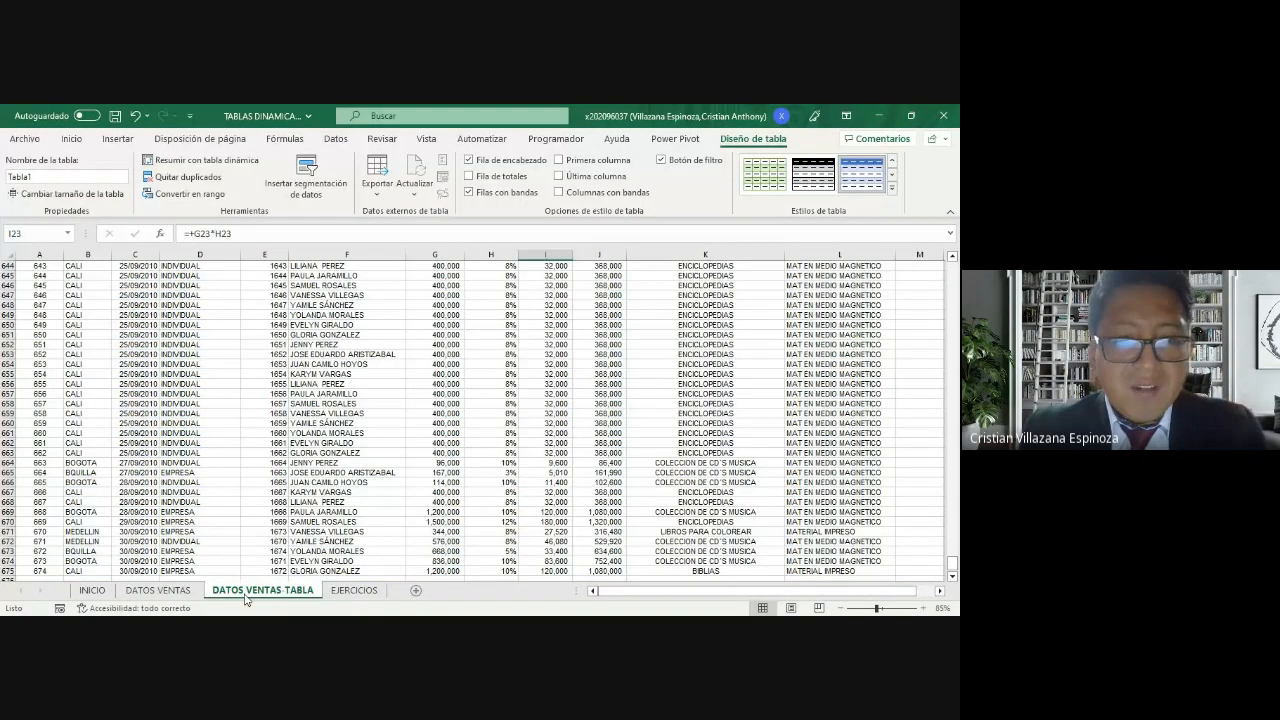
pyautogui.click(381, 372)
pyautogui.hotkey('ctrl', 'Up')
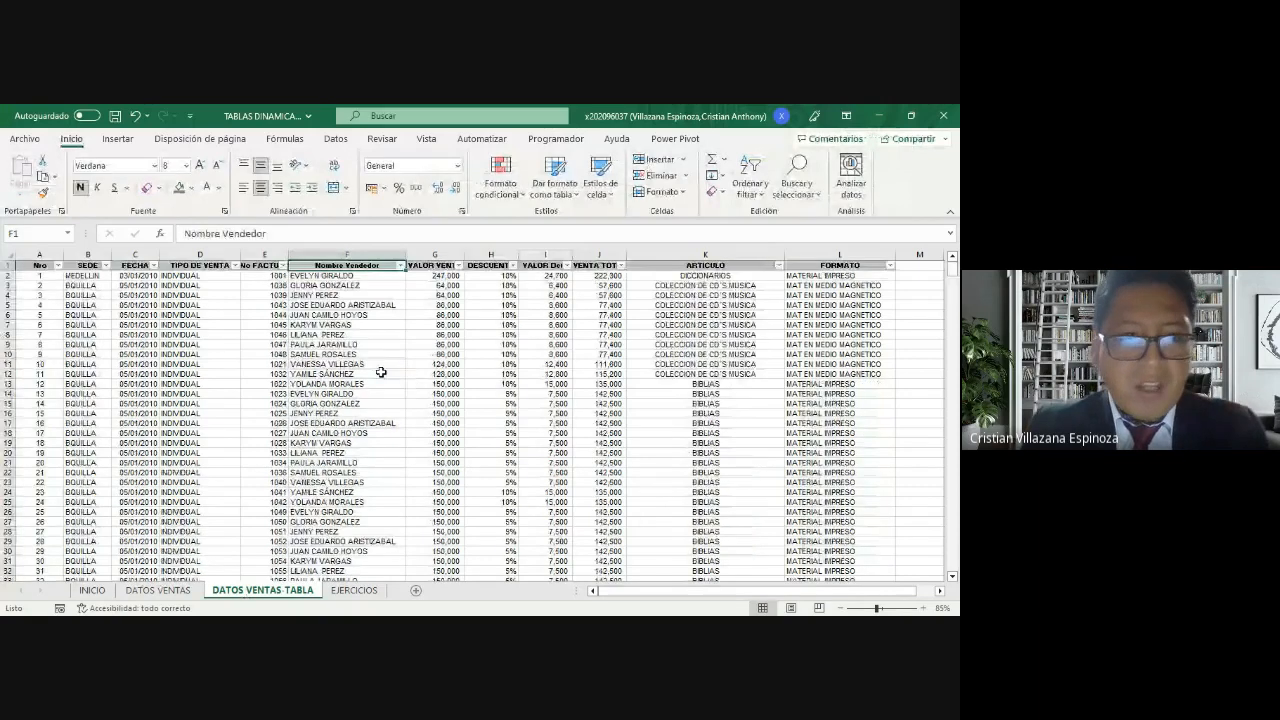
# Step: Examine the column headers and the VENTA TOTAL and VALOR Dcto formulas in row 4 of the DATOS VENTAS-TABLA sheet
pyautogui.hotkey('ctrl', 'Right')
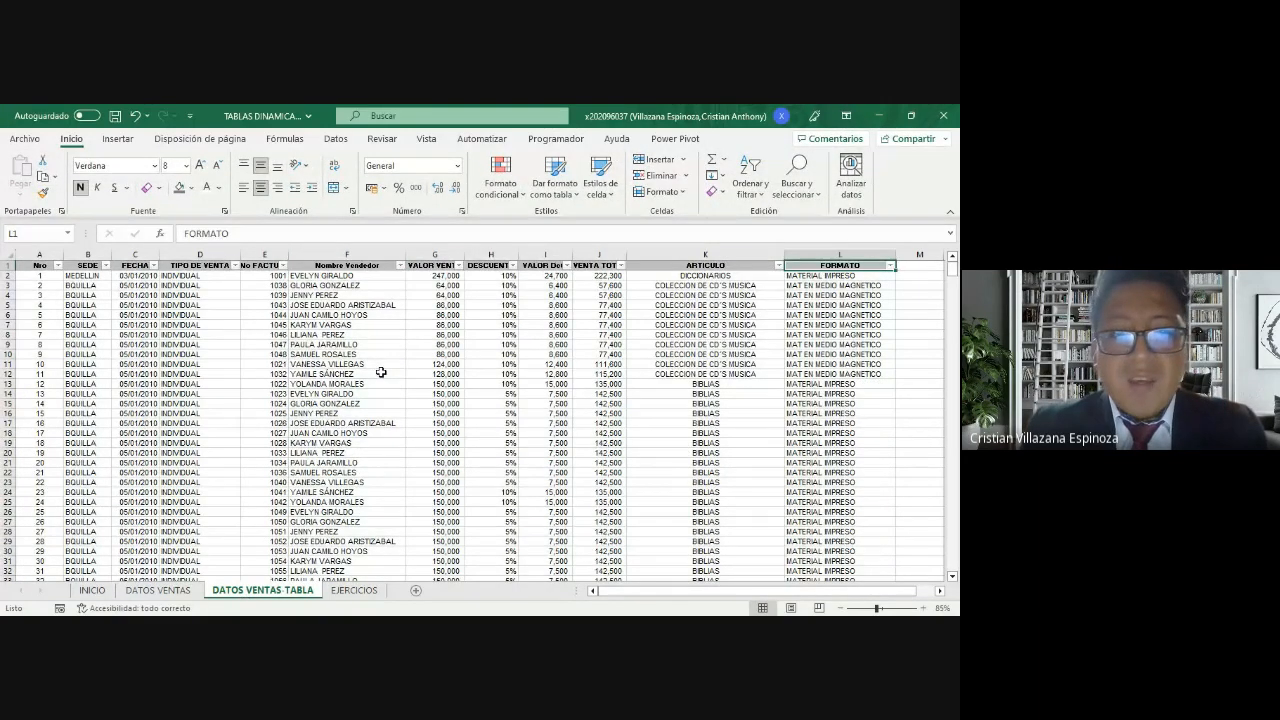
pyautogui.press('Left')
pyautogui.press('Left')
pyautogui.press('Down')
pyautogui.press('Down')
pyautogui.press('Down')
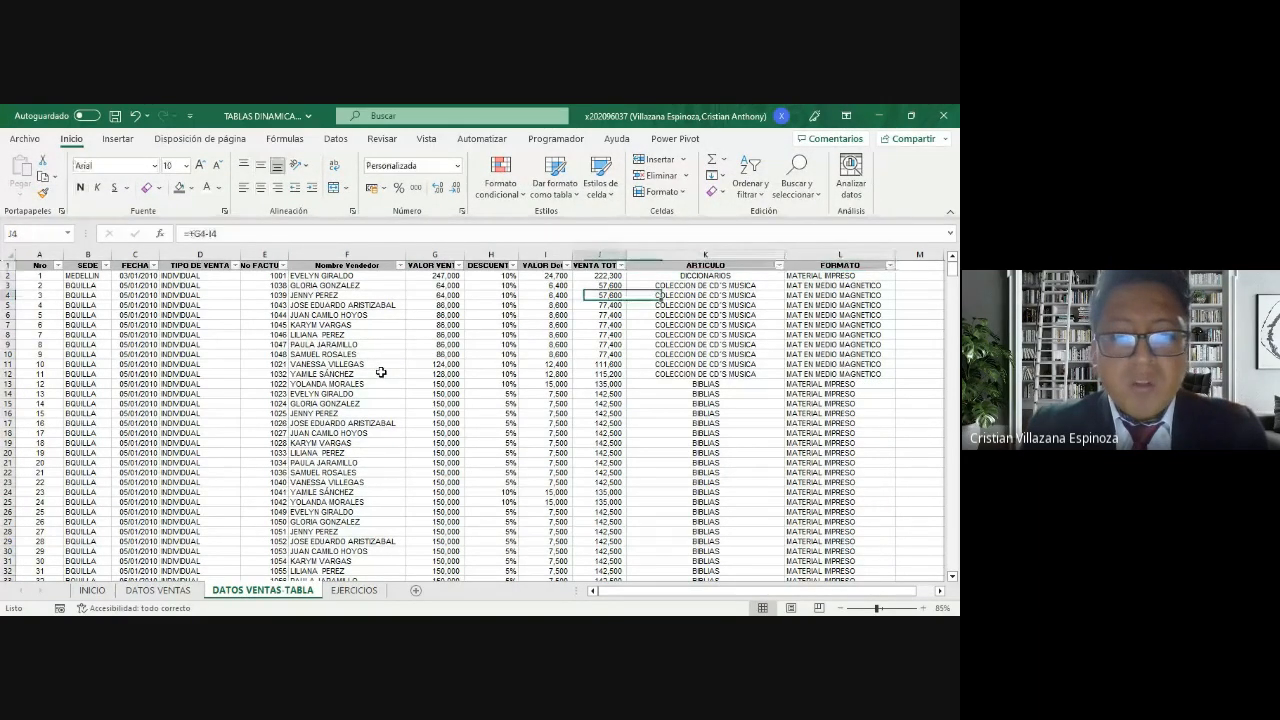
pyautogui.press('Left')
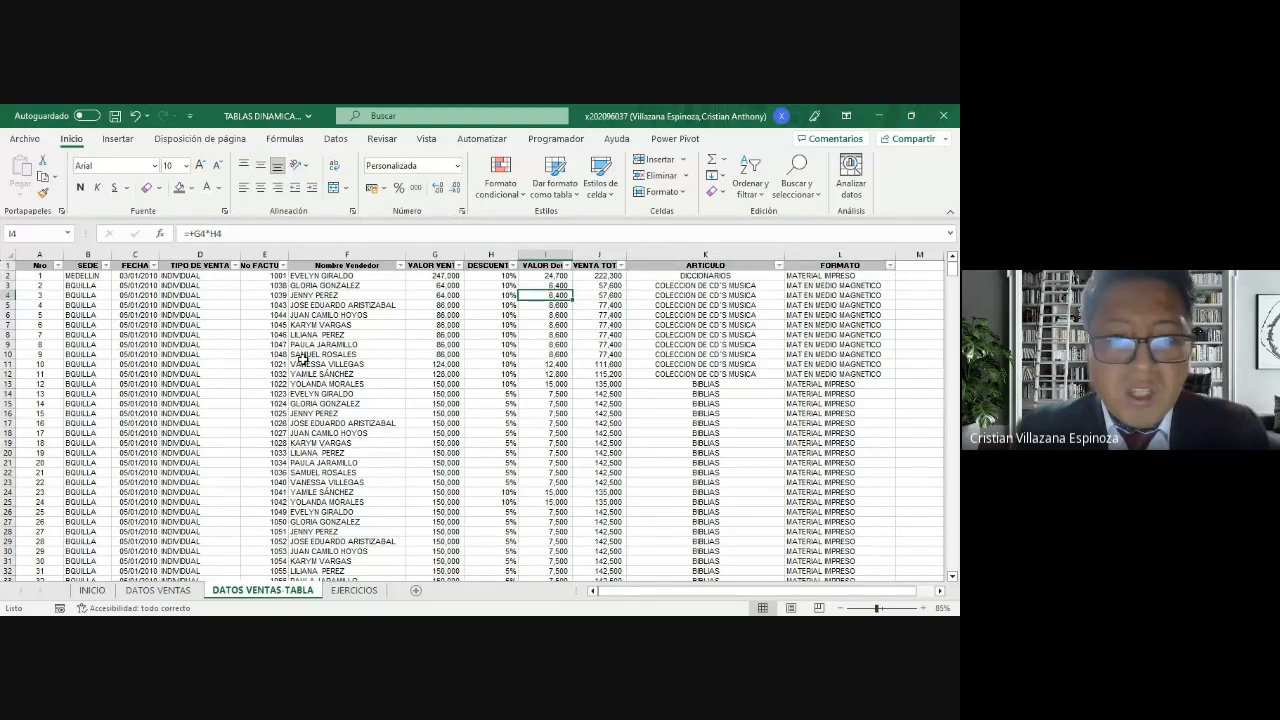
pyautogui.moveTo(265, 325); pyautogui.dragTo(304, 338)
pyautogui.click(491, 374)
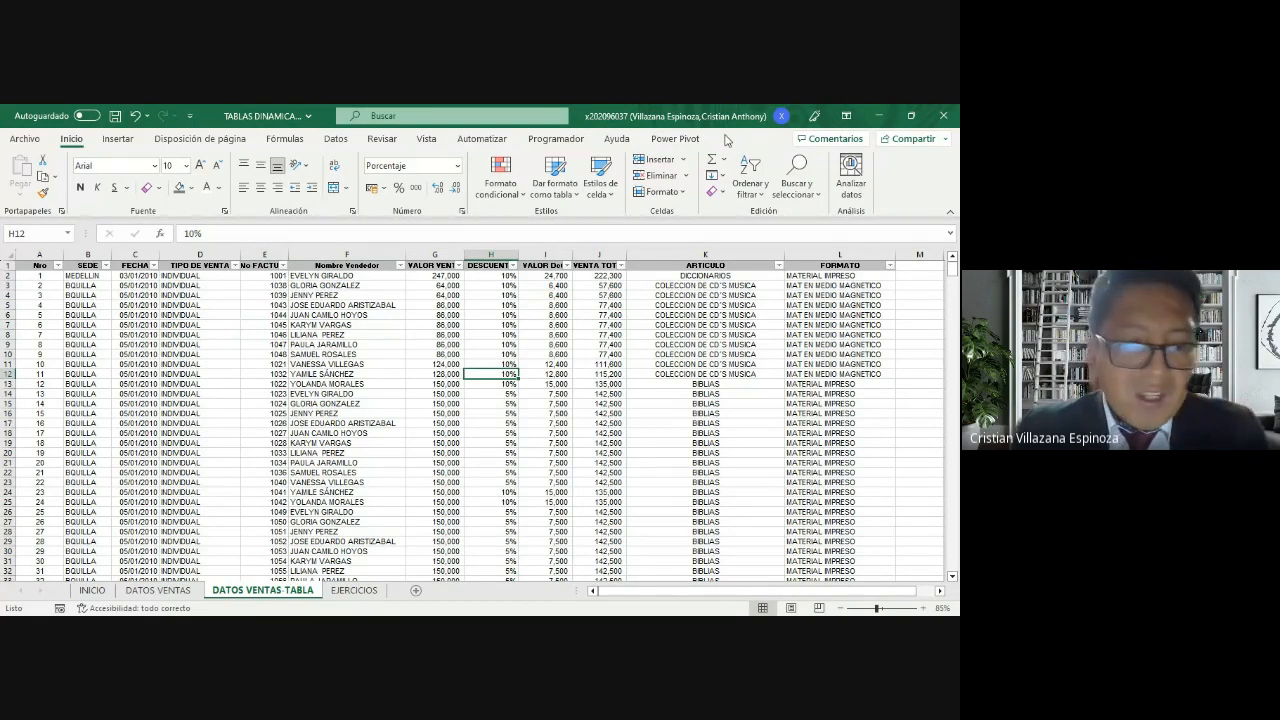
# Step: Undo the earlier table conversion on the DATOS VENTAS sheet and convert range A1:L675 into a table with headers again
pyautogui.click(585, 325)
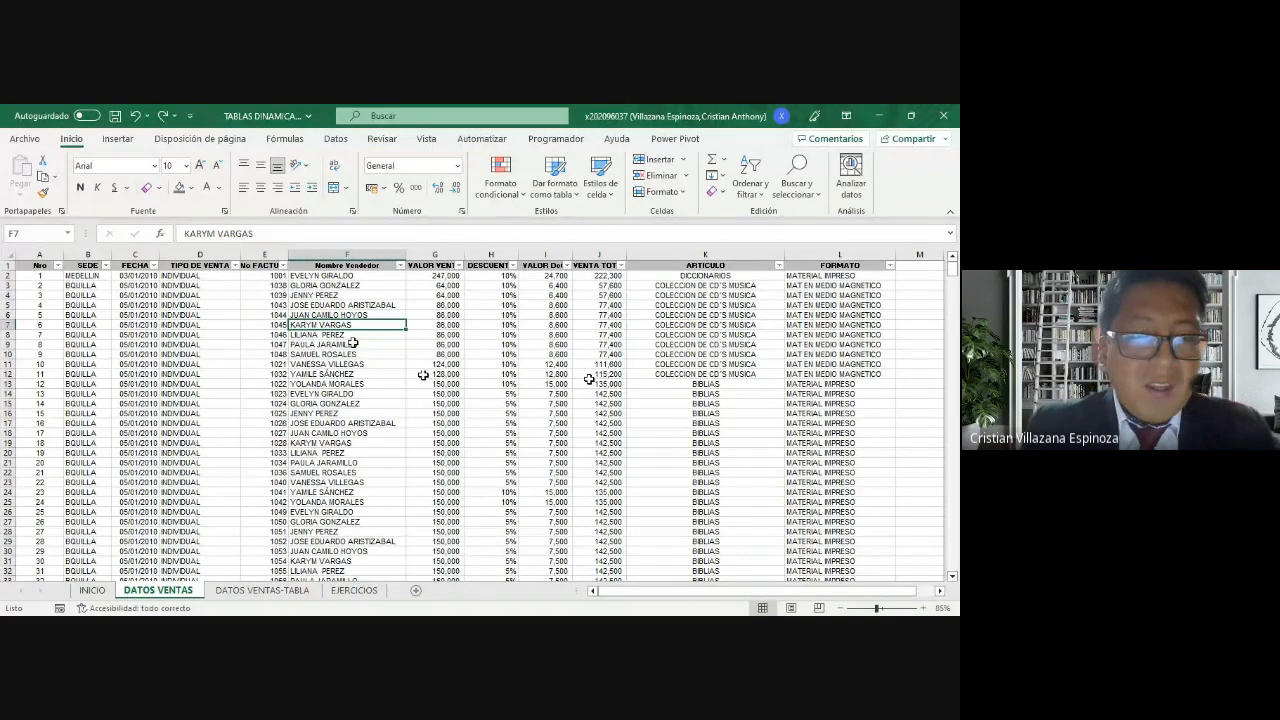
pyautogui.click(118, 140)
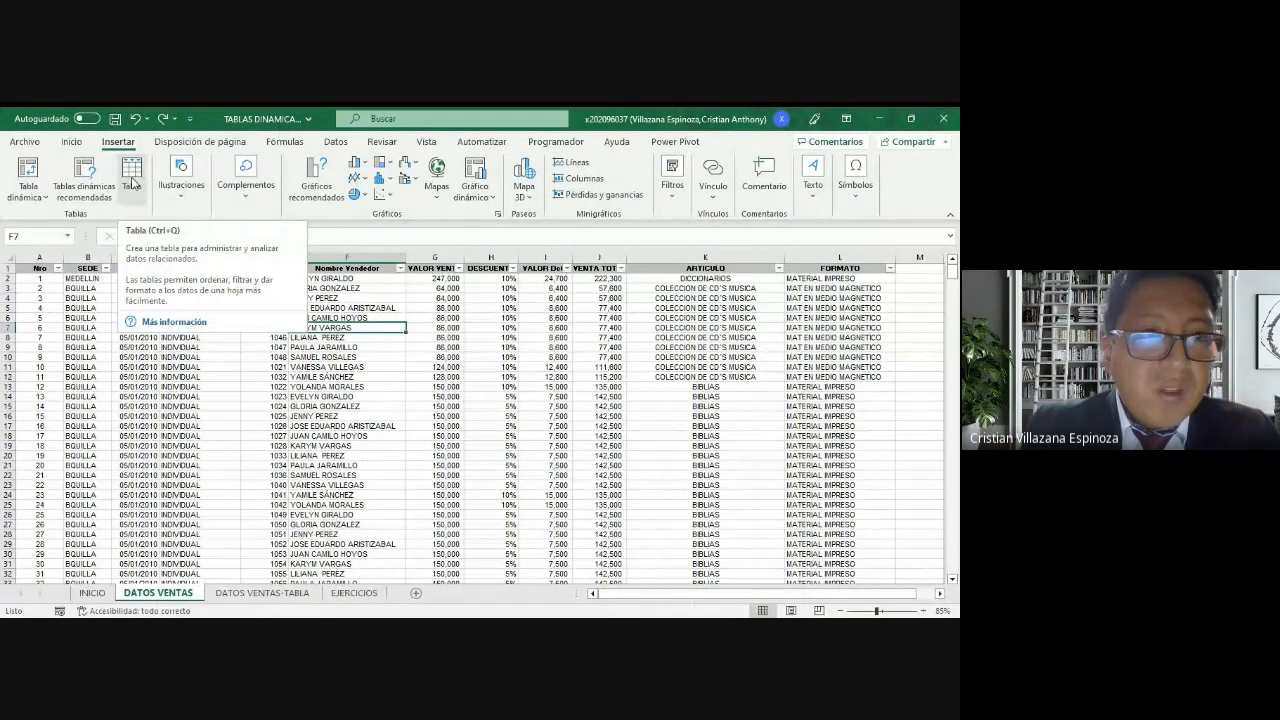
pyautogui.click(132, 178)
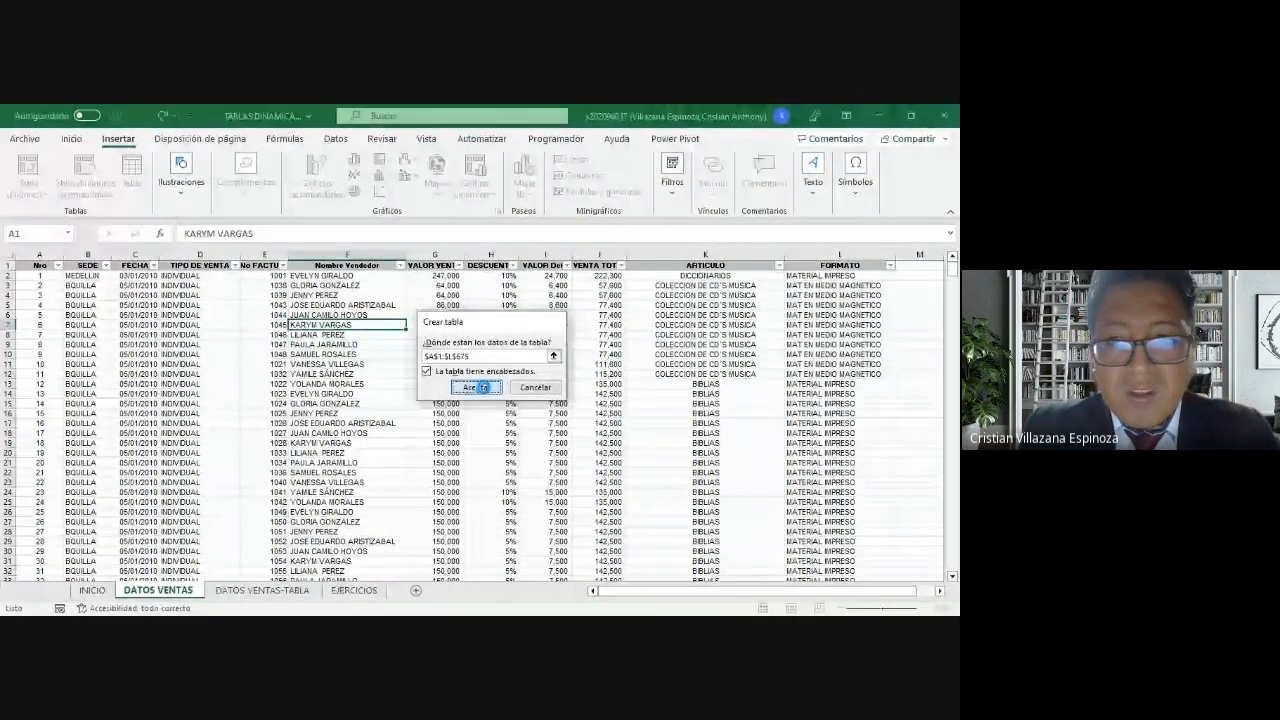
pyautogui.click(480, 386)
pyautogui.click(465, 422)
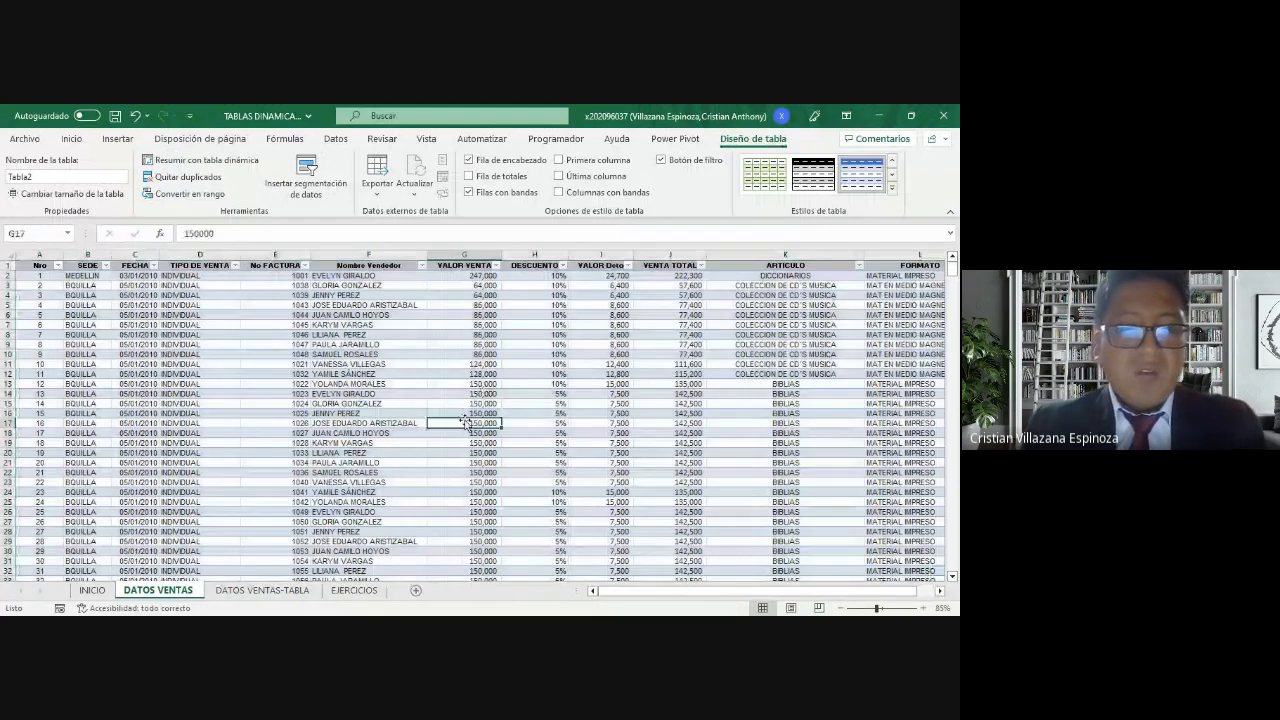
pyautogui.click(360, 403)
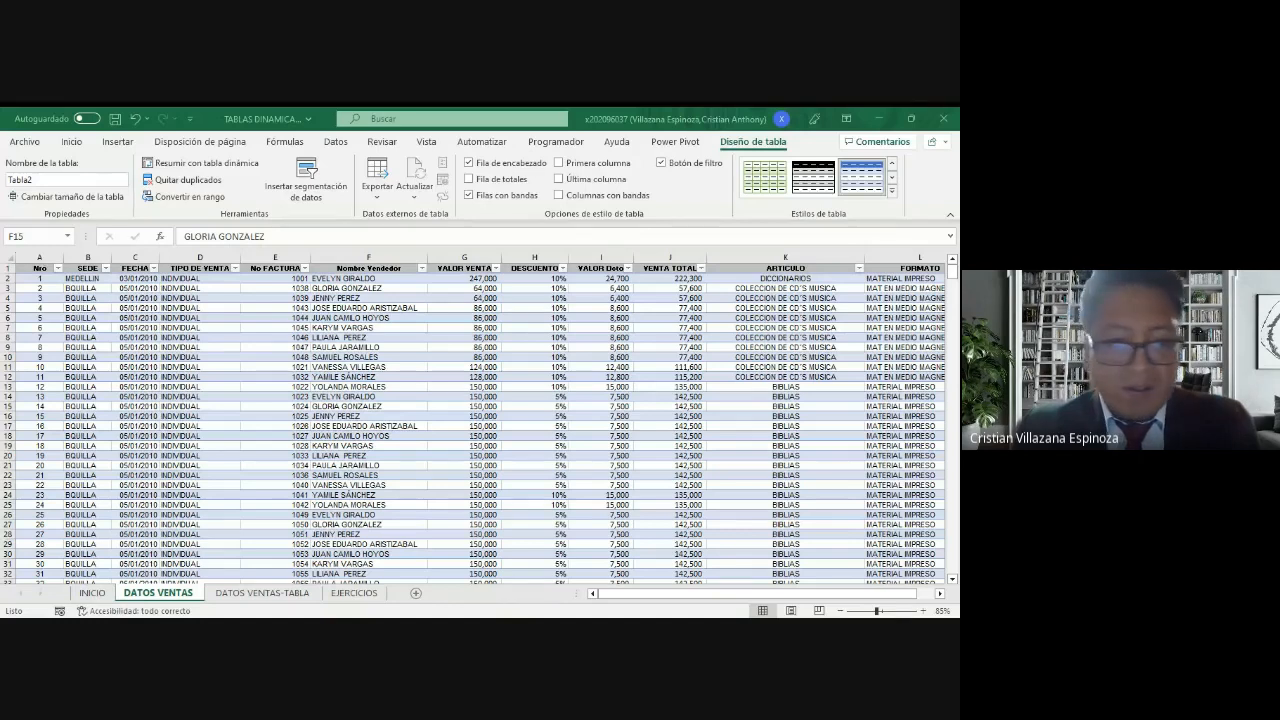
pyautogui.hotkey('alt', 'Tab')
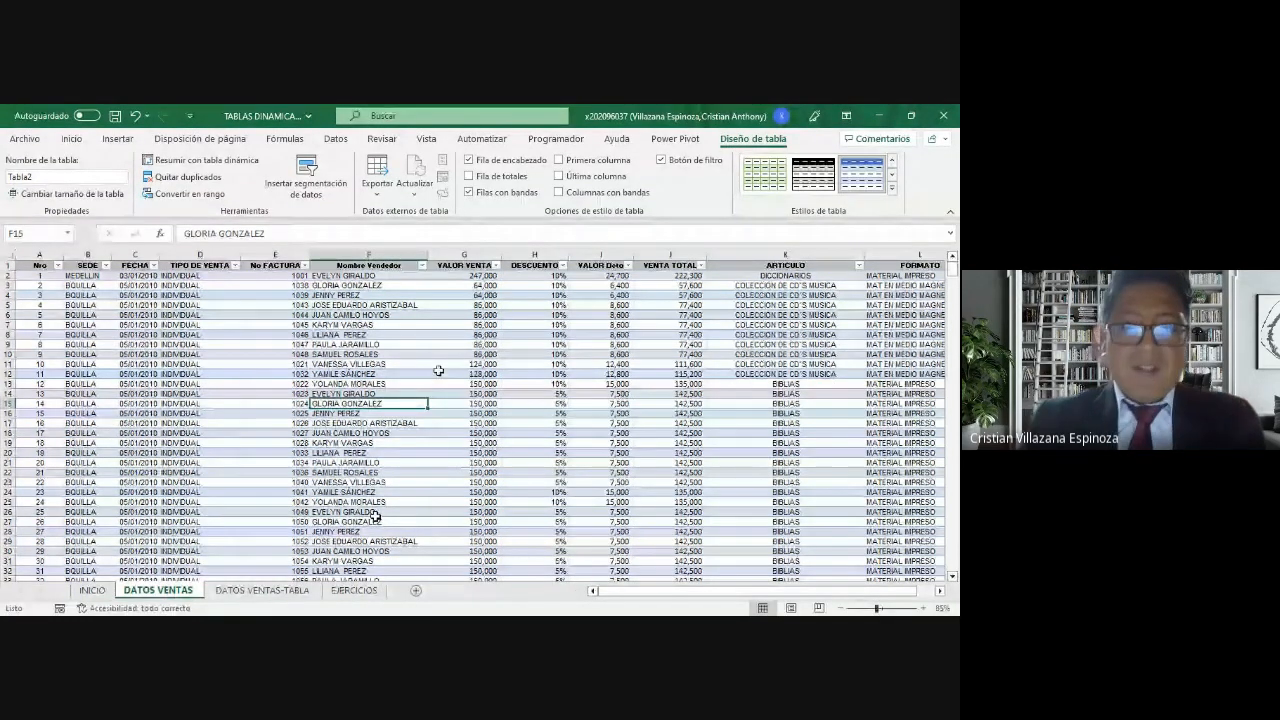
# Step: Add a column headed "datos x" in cell M1, directly beside the FORMATO column of the DATOS VENTAS table
pyautogui.click(226, 386)
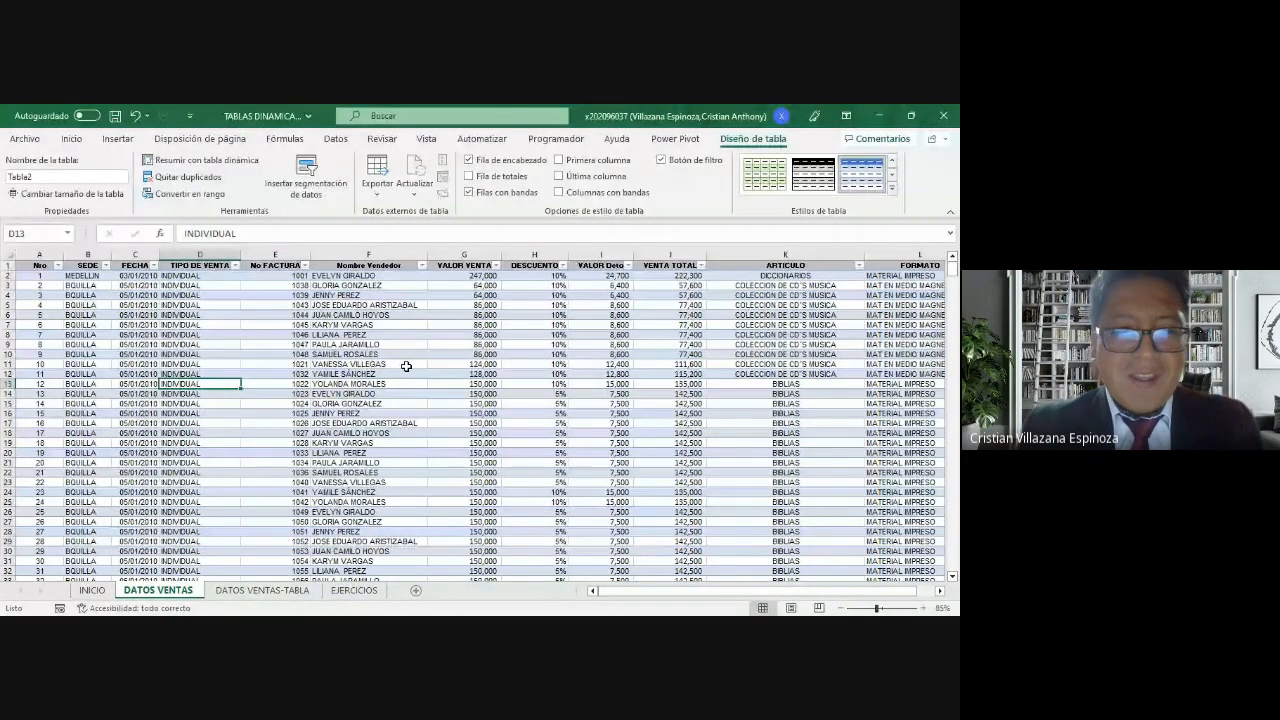
pyautogui.hotkey('ctrl', 'Up')
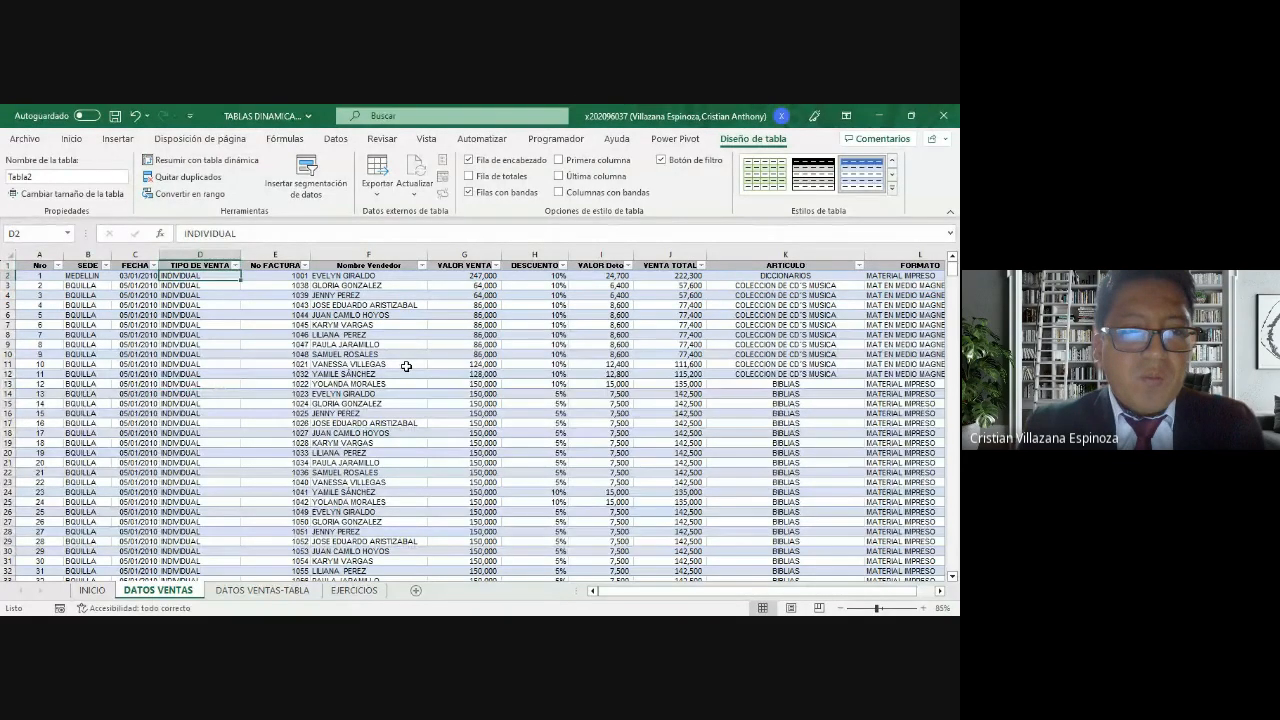
pyautogui.hotkey('ctrl', 'Right')
pyautogui.press('Right')
pyautogui.press('Right')
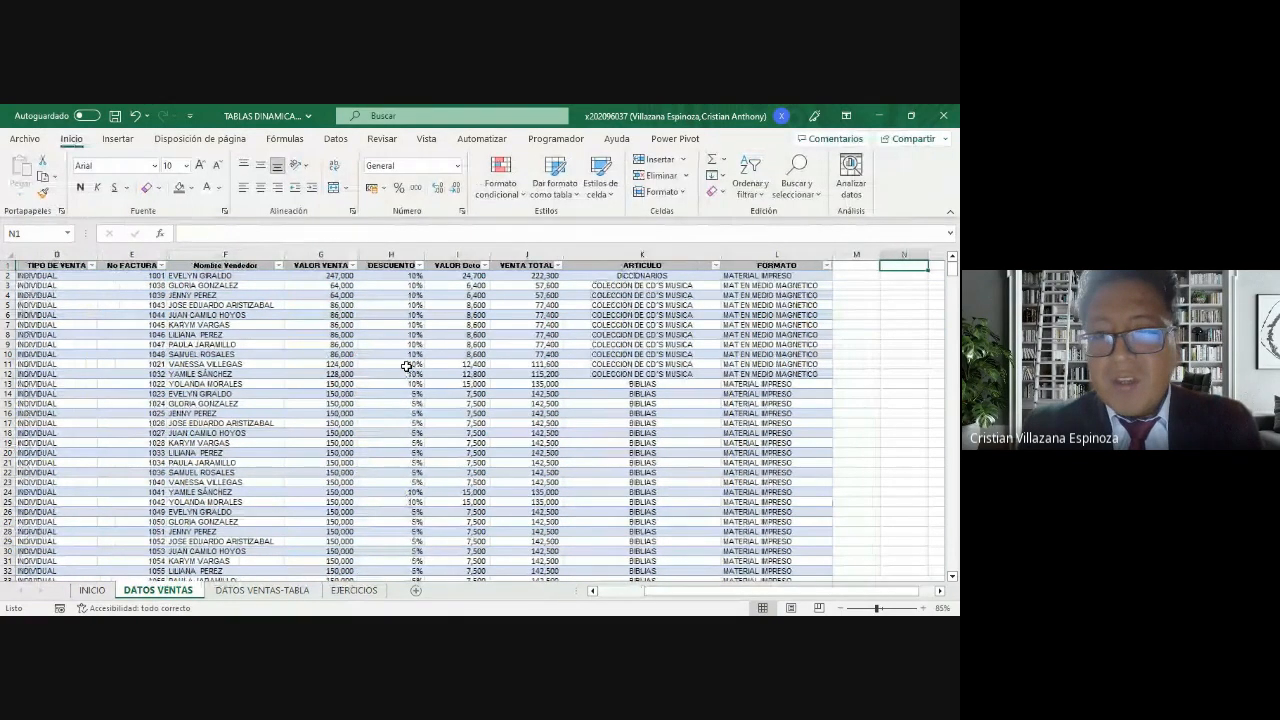
pyautogui.press('Left')
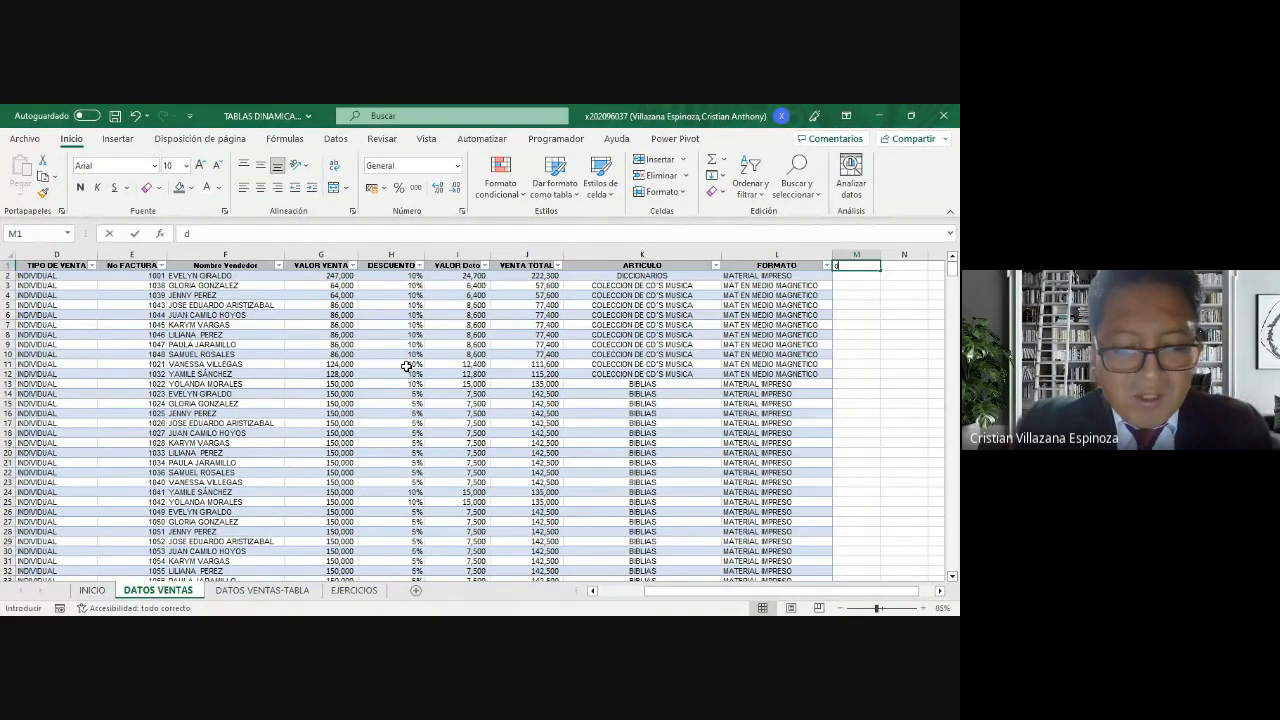
pyautogui.write('datos')
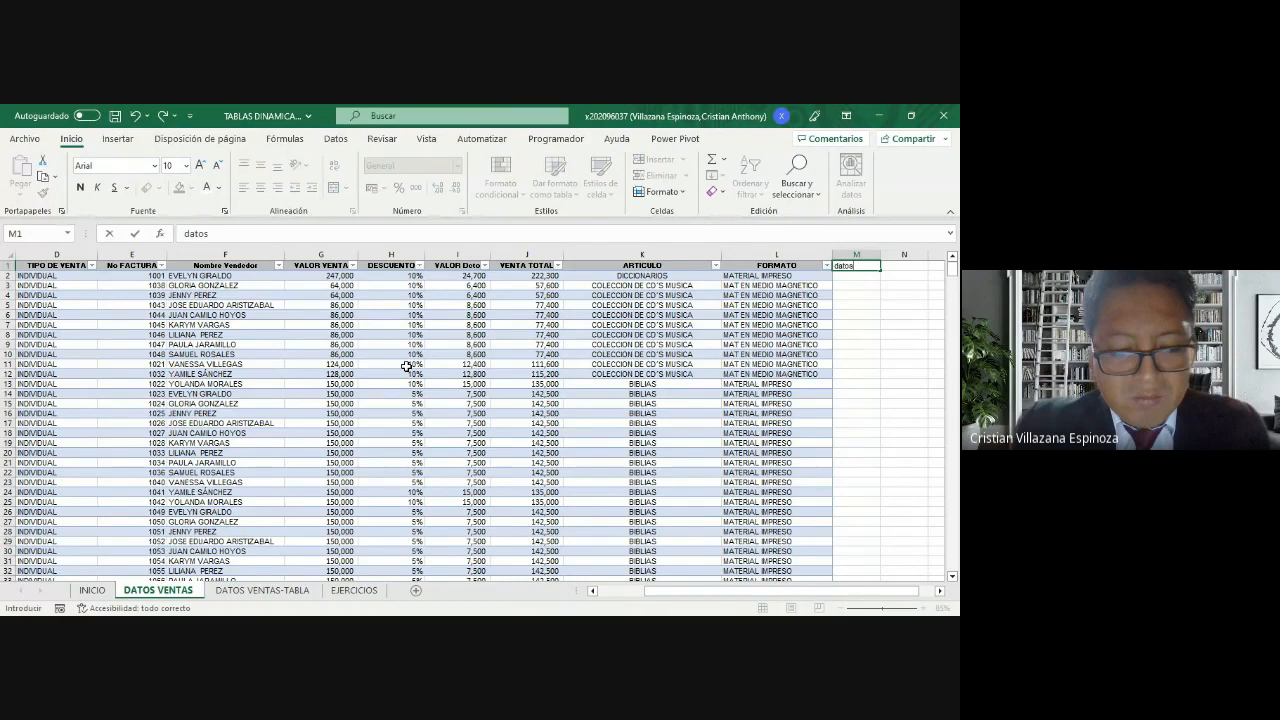
pyautogui.write(' x')
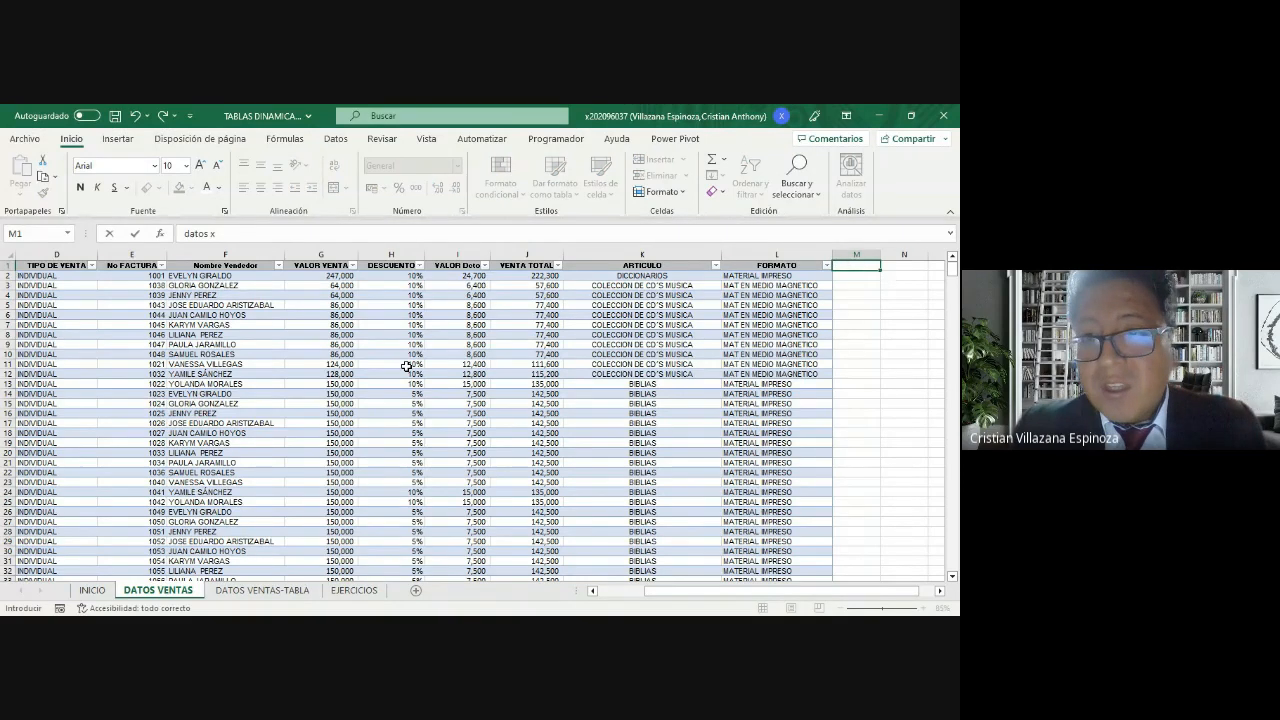
pyautogui.press('Return')
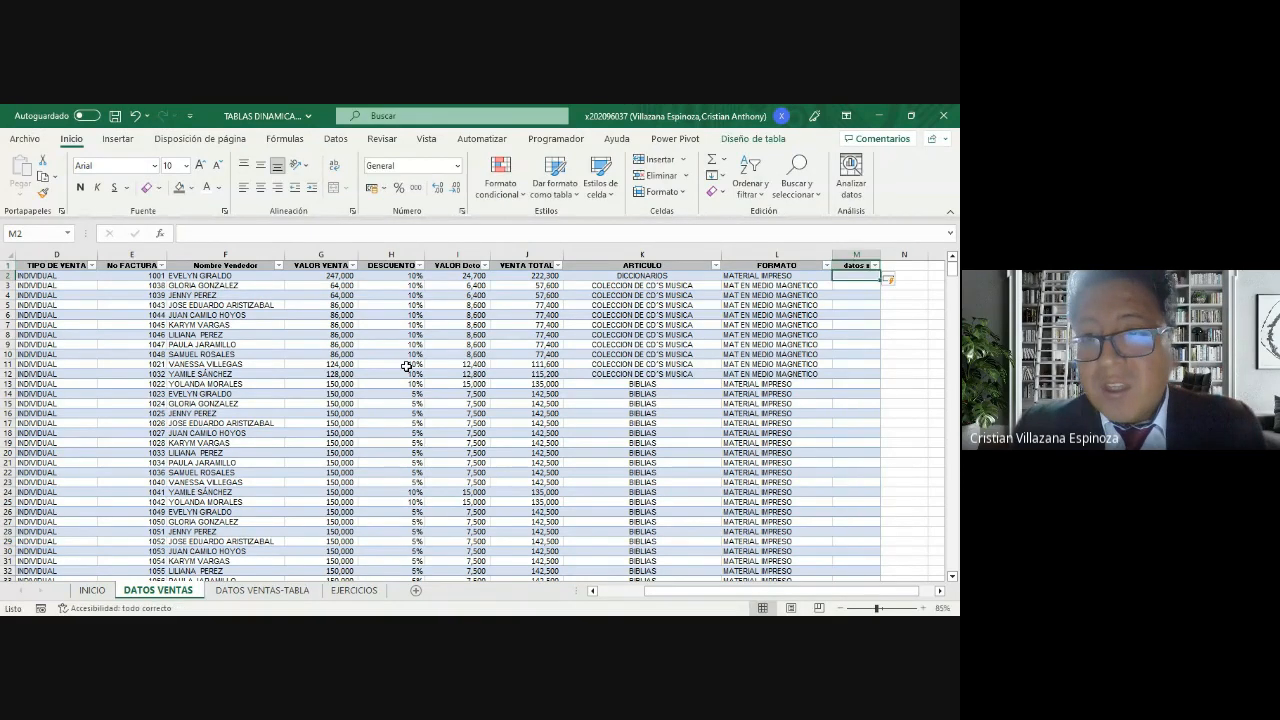
# Step: Inspect the "datos x" column up close, checking its header, empty cells and formatting against the rest of the table
pyautogui.click(851, 267)
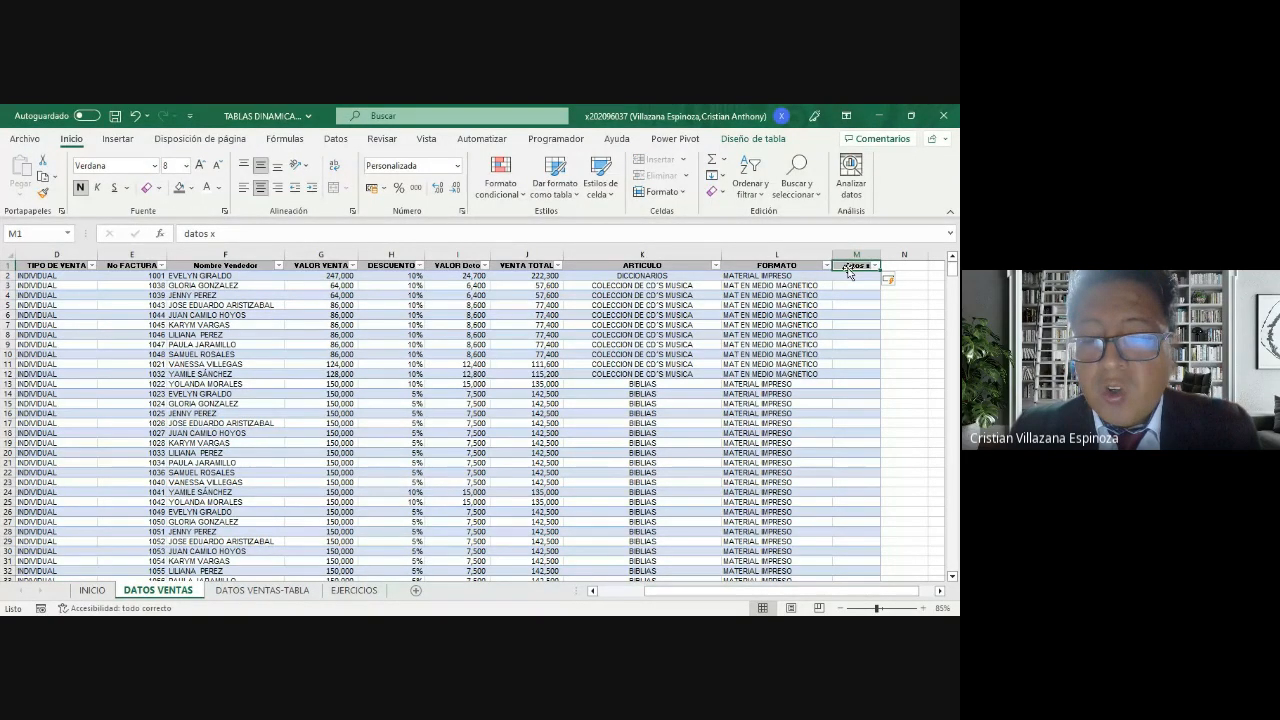
pyautogui.scroll(2, 920, 514)
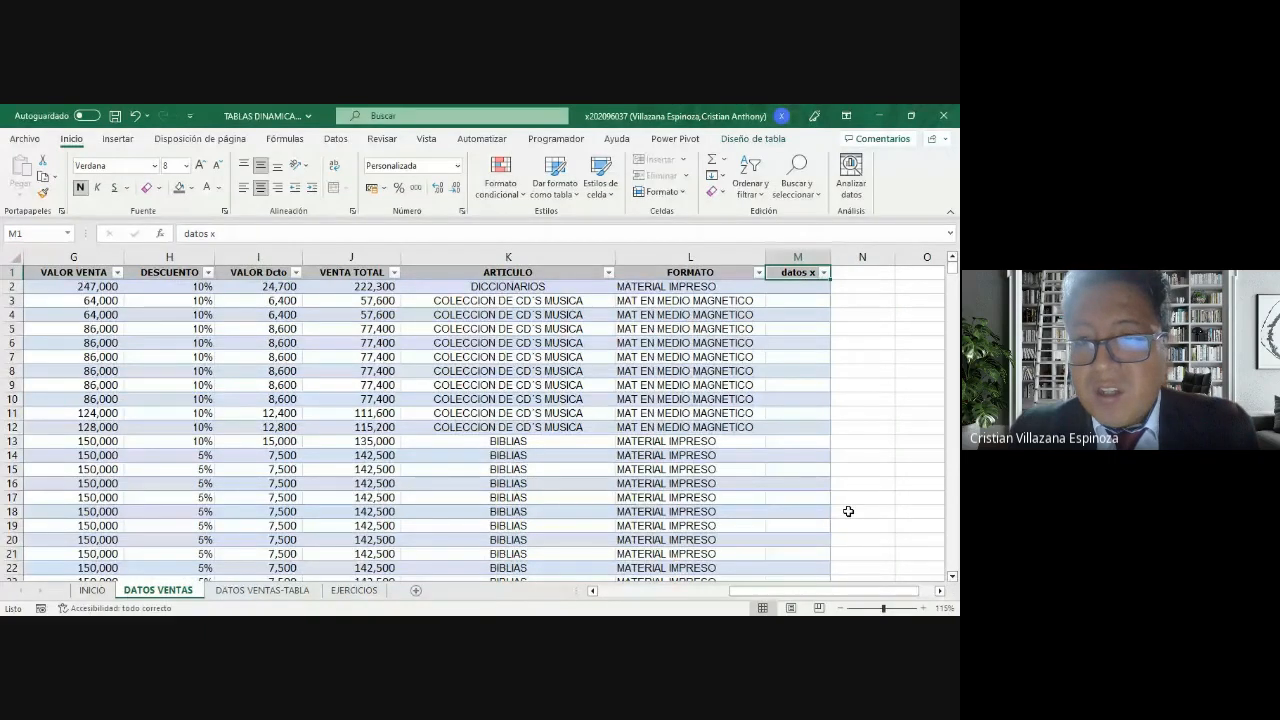
pyautogui.click(804, 289)
pyautogui.moveTo(802, 291); pyautogui.dragTo(802, 343)
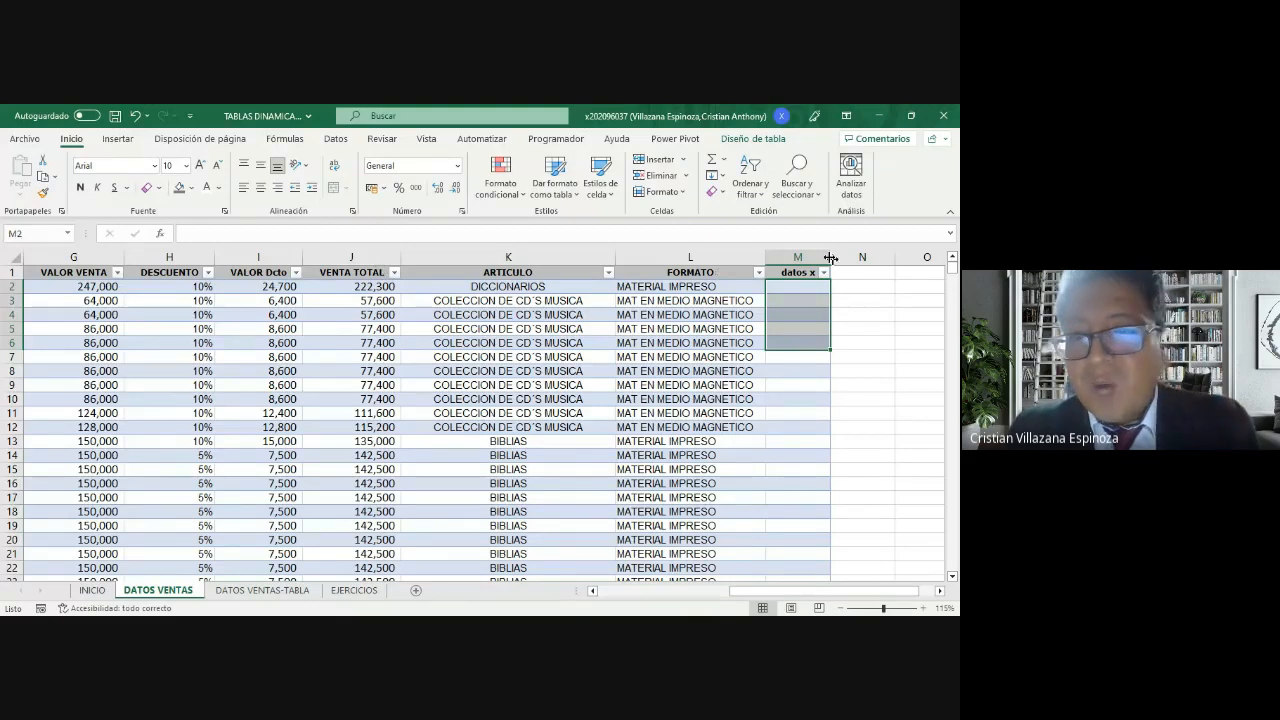
pyautogui.scroll(-1, 808, 283)
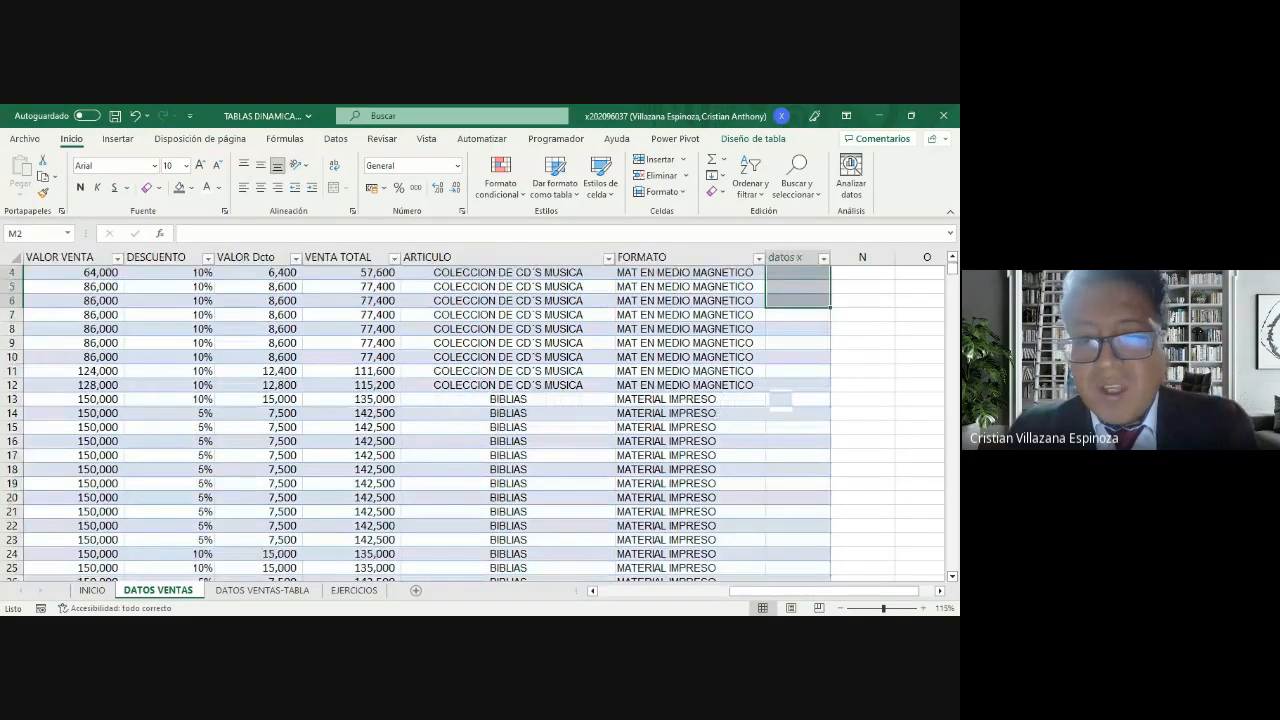
pyautogui.scroll(1, 714, 345)
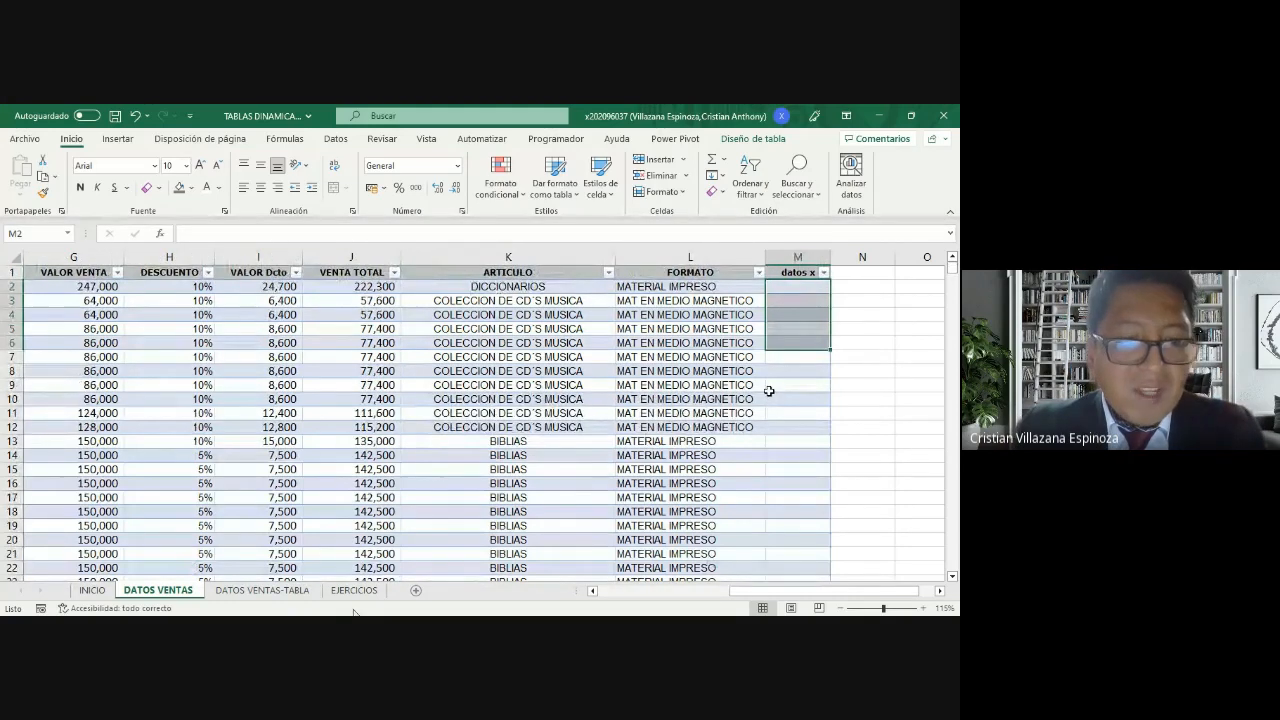
# Step: Enter the header "datos" in cell M1 of the DATOS VENTAS-TABLA sheet and check how it compares with the adjoining headers
pyautogui.click(292, 594)
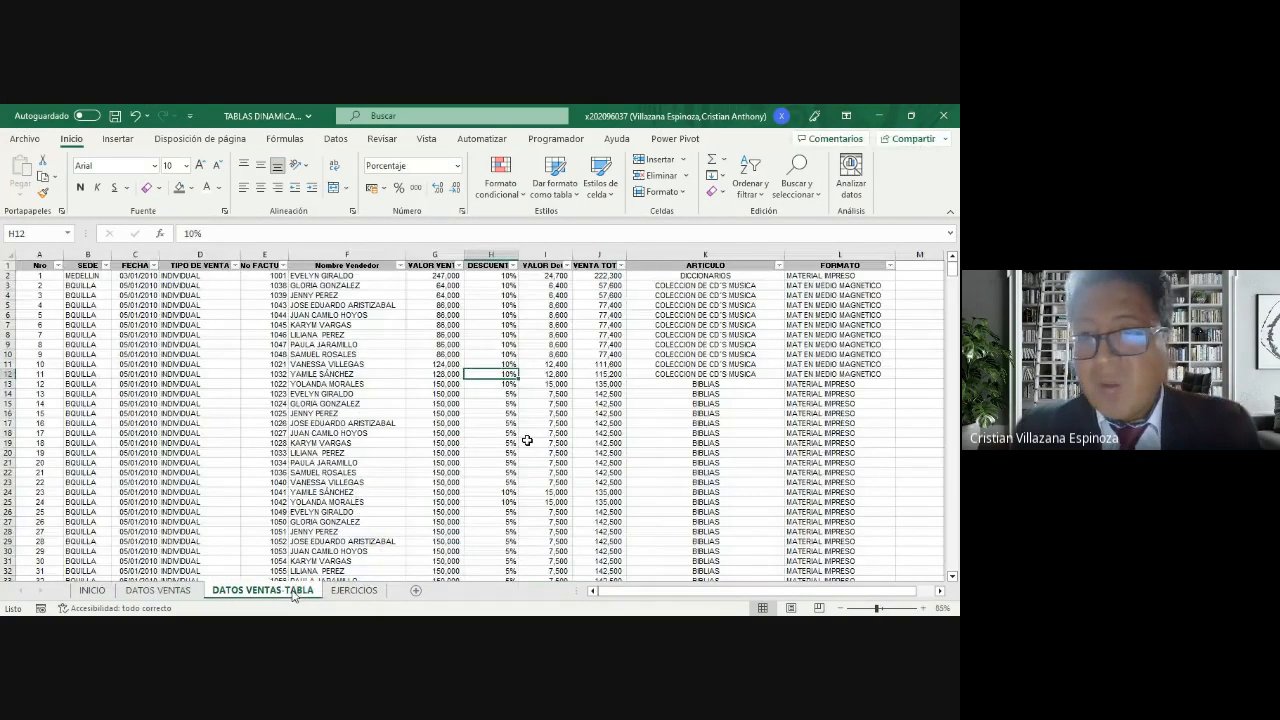
pyautogui.click(919, 265)
pyautogui.write('datos')
pyautogui.press('Return')
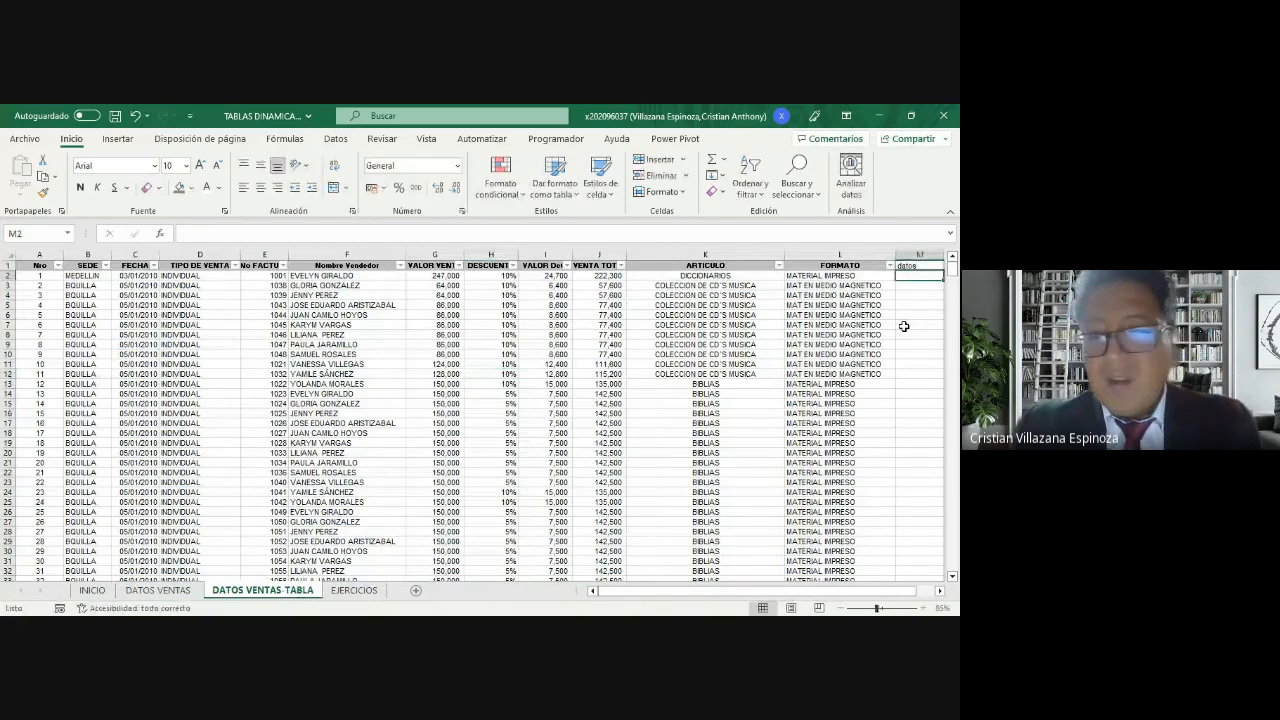
pyautogui.click(940, 591)
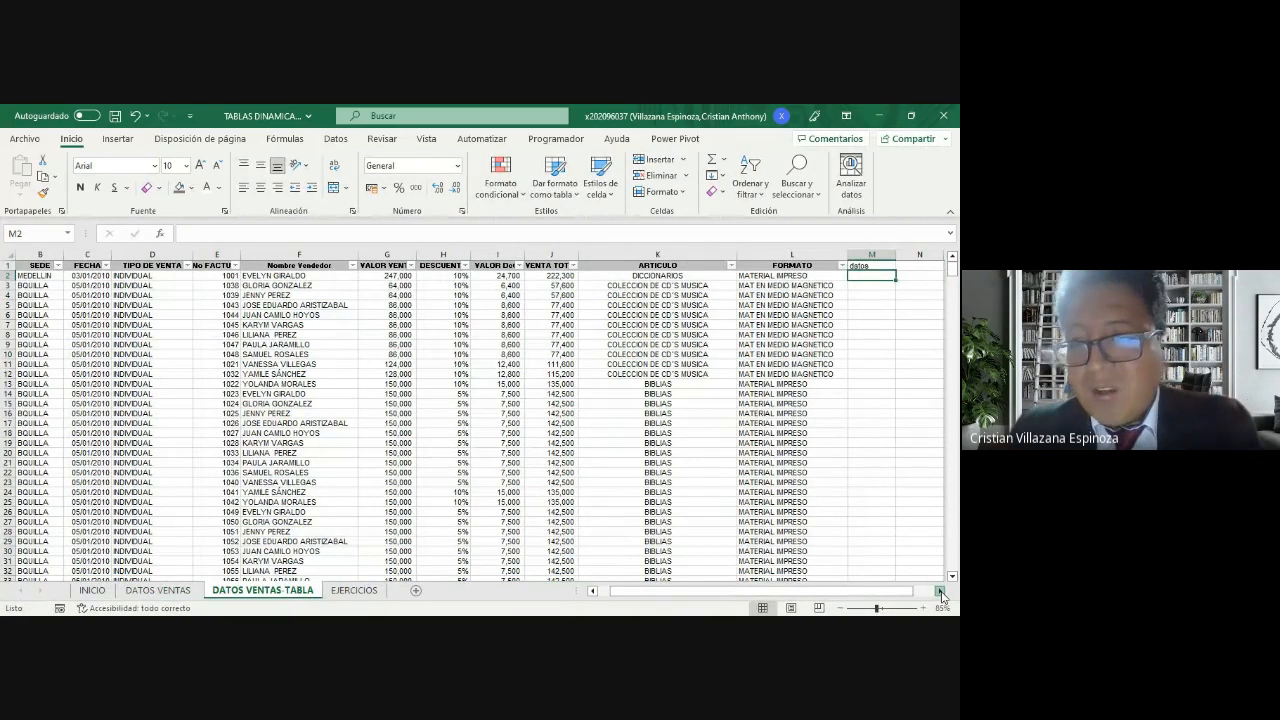
pyautogui.click(940, 592)
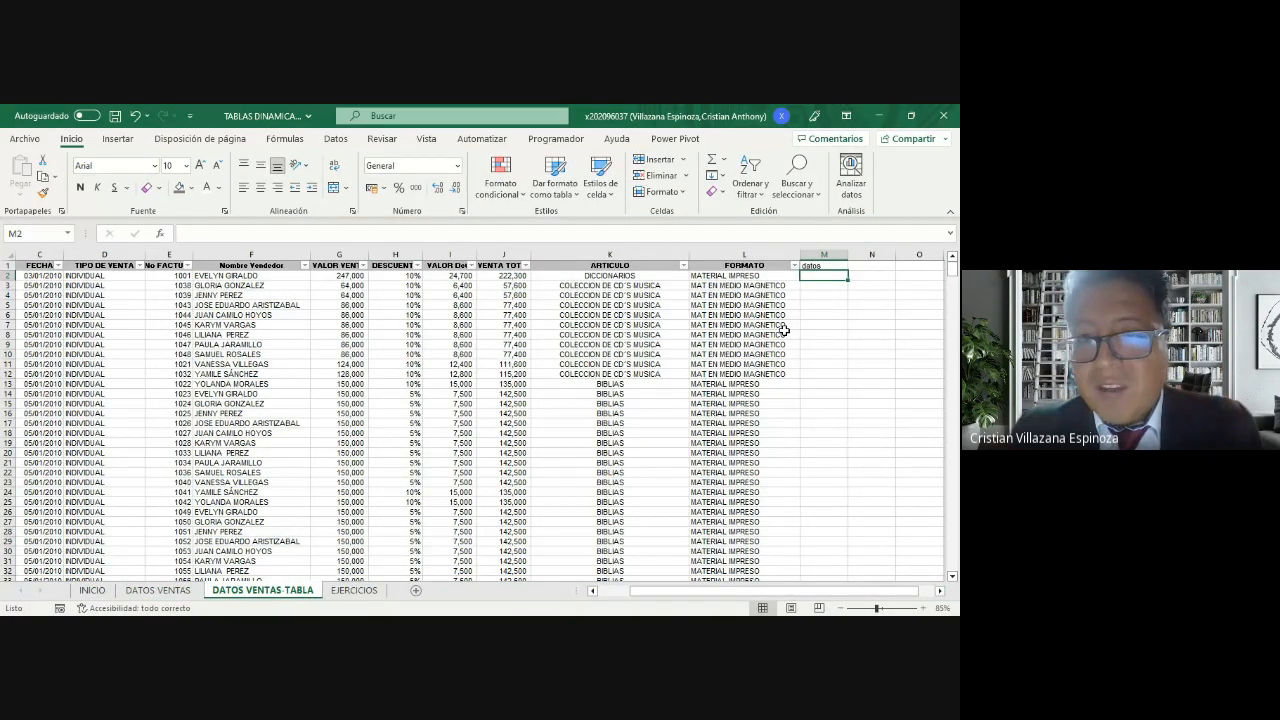
pyautogui.click(831, 266)
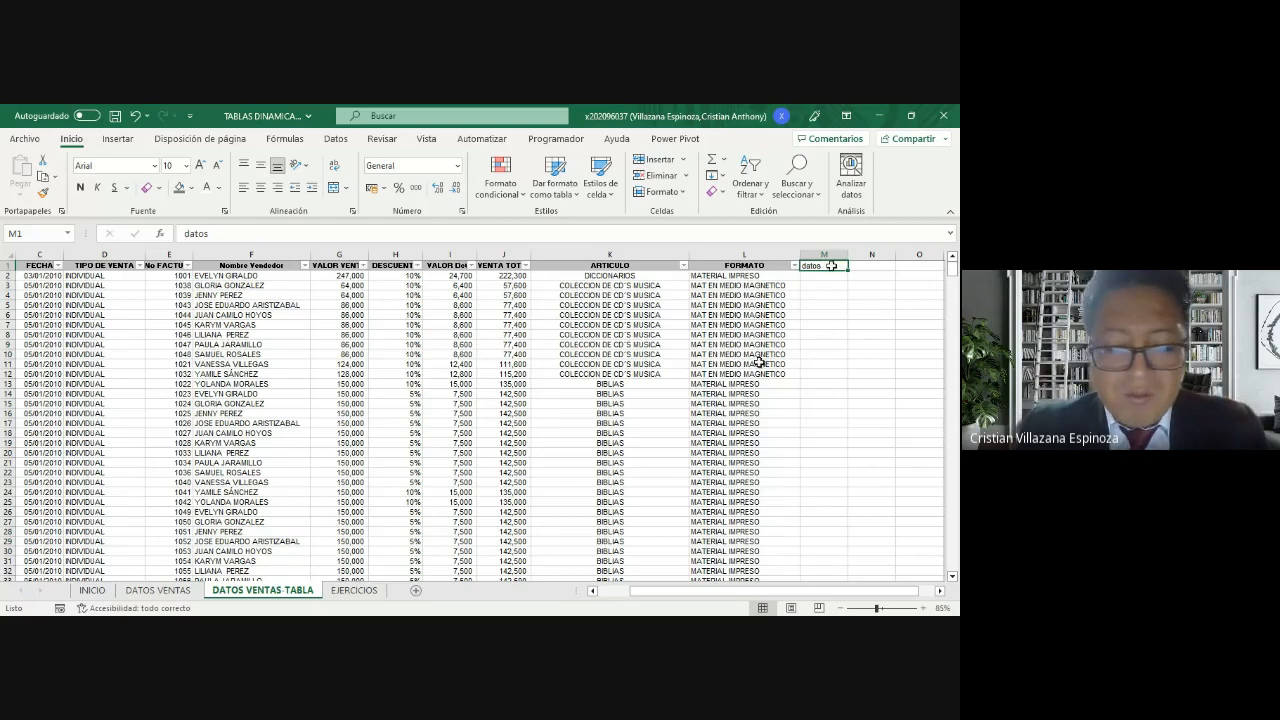
# Step: Return to the DATOS VENTAS sheet, look over the table's cells and display its design options to check the table name
pyautogui.click(158, 590)
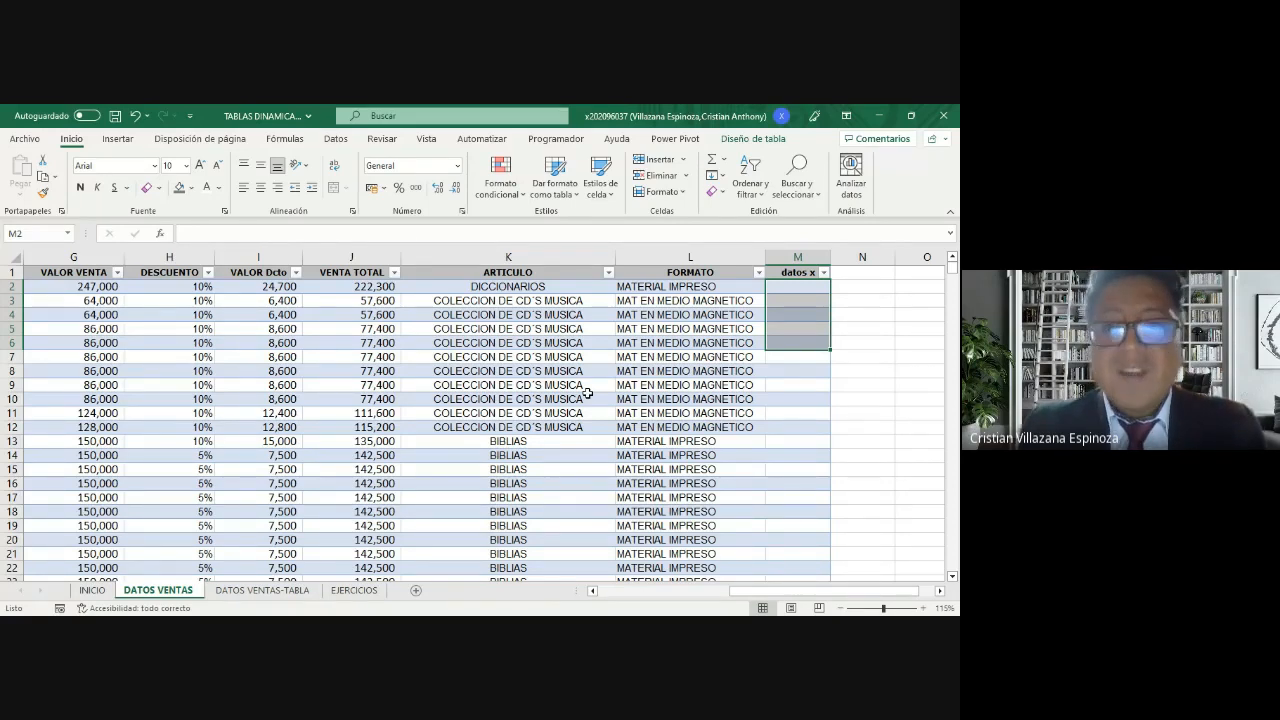
pyautogui.click(656, 384)
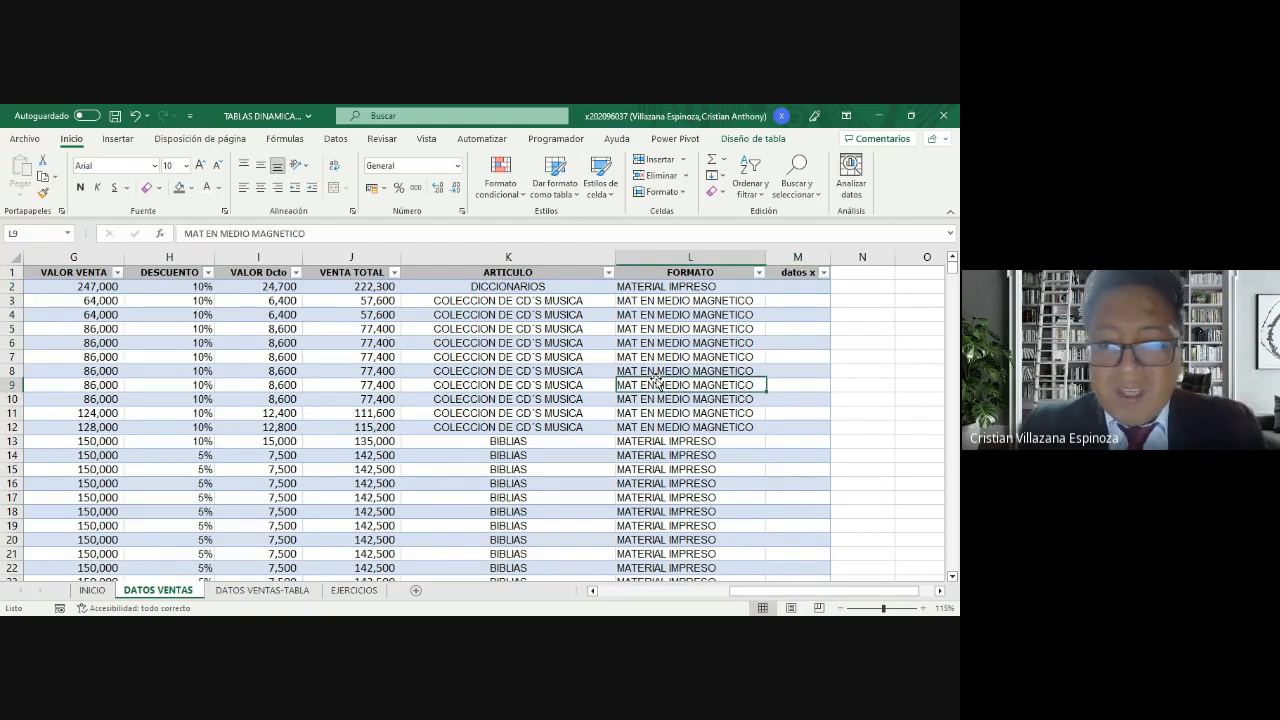
pyautogui.moveTo(733, 591); pyautogui.dragTo(576, 588)
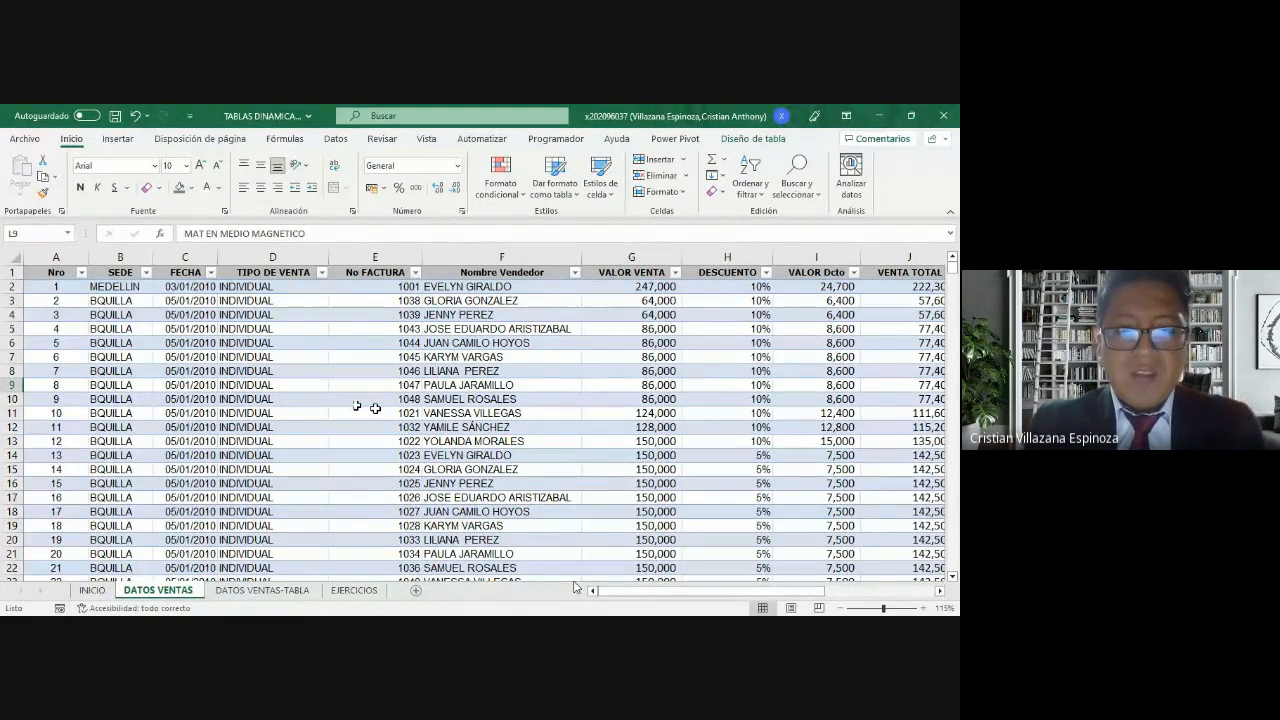
pyautogui.click(362, 343)
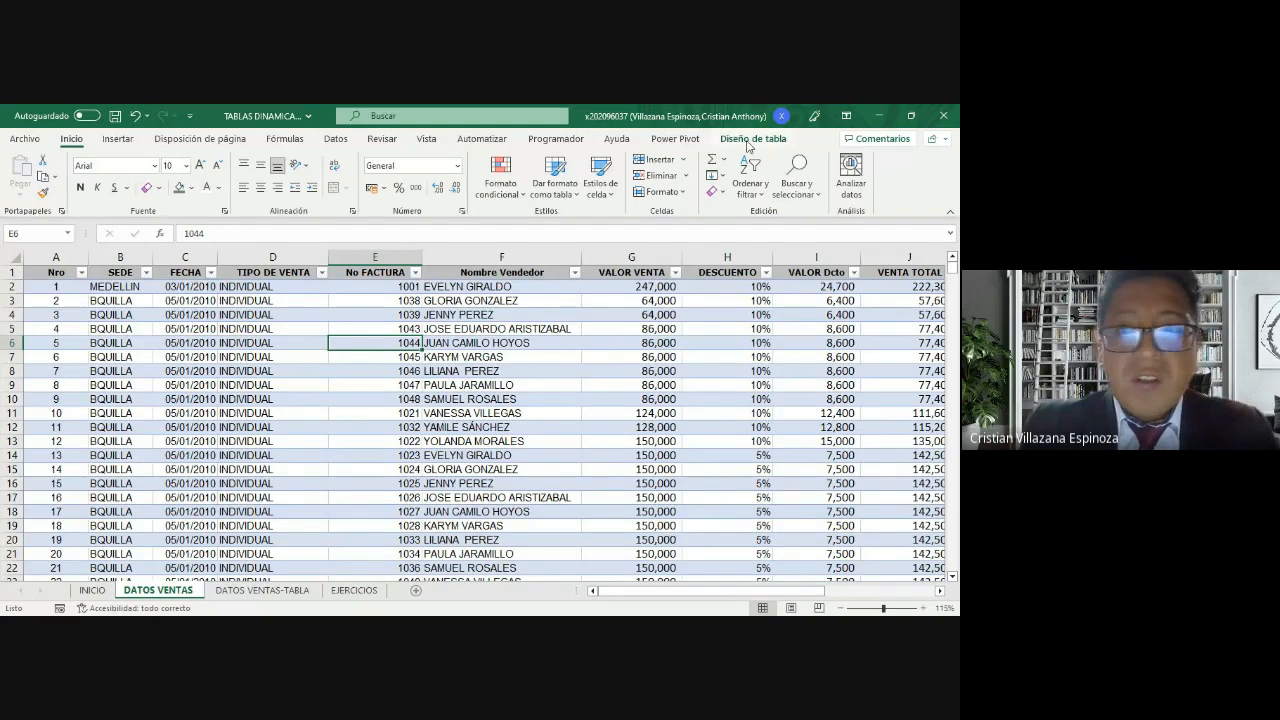
pyautogui.click(590, 425)
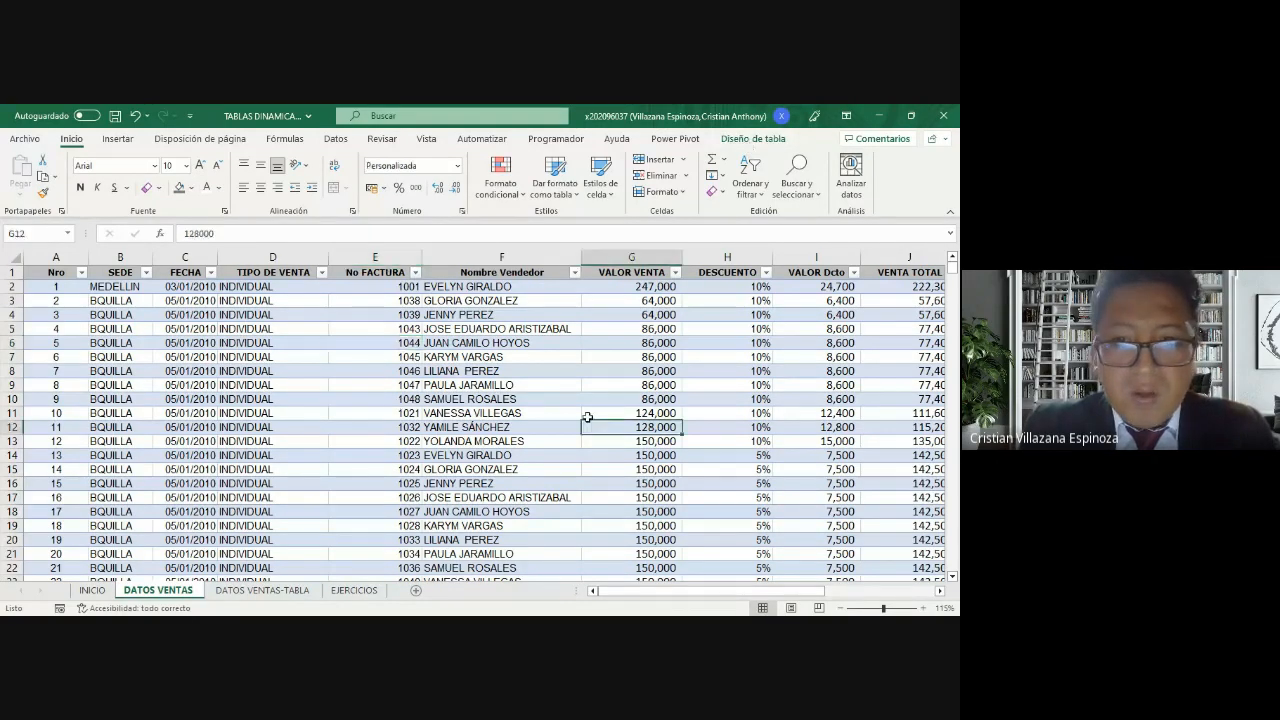
pyautogui.click(190, 357)
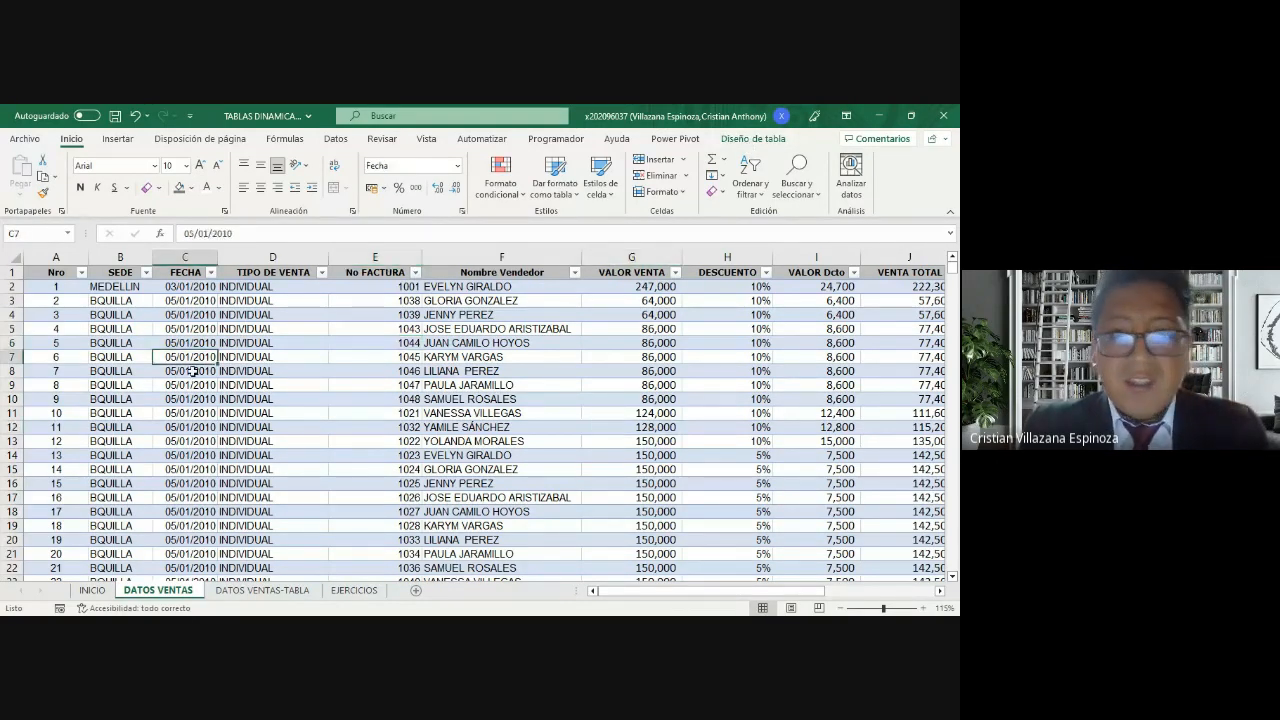
pyautogui.click(374, 413)
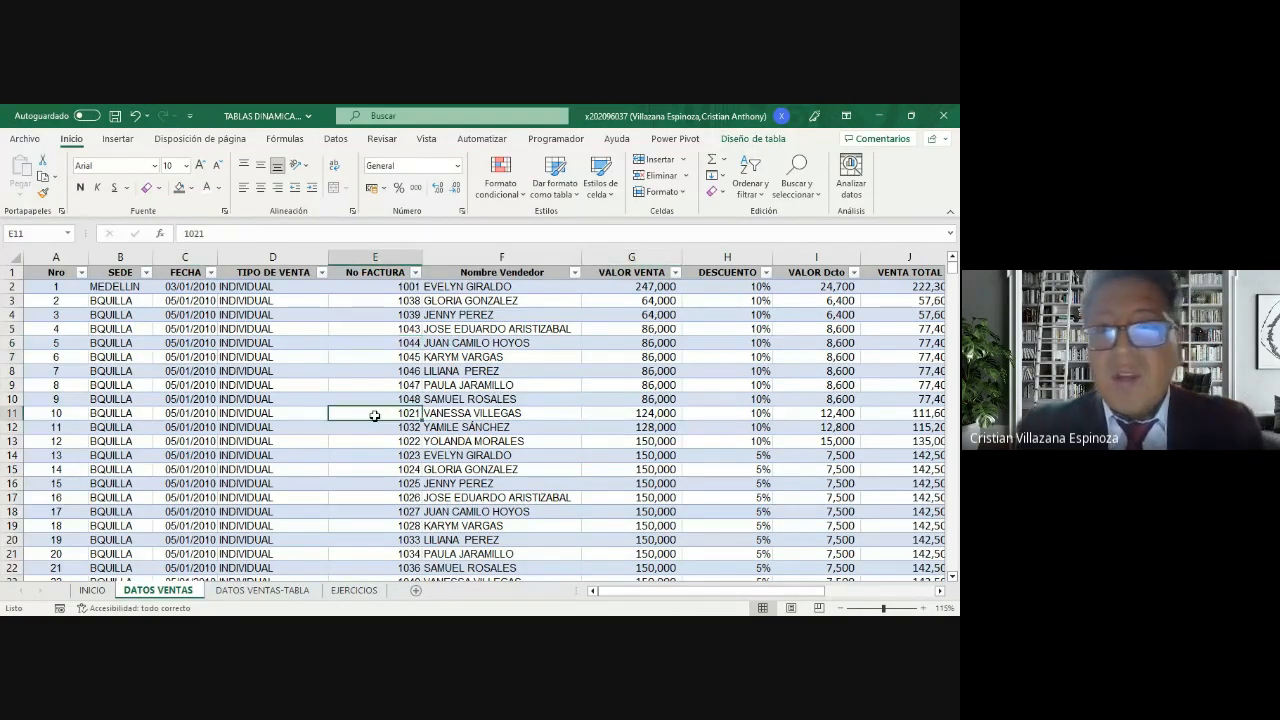
pyautogui.click(757, 139)
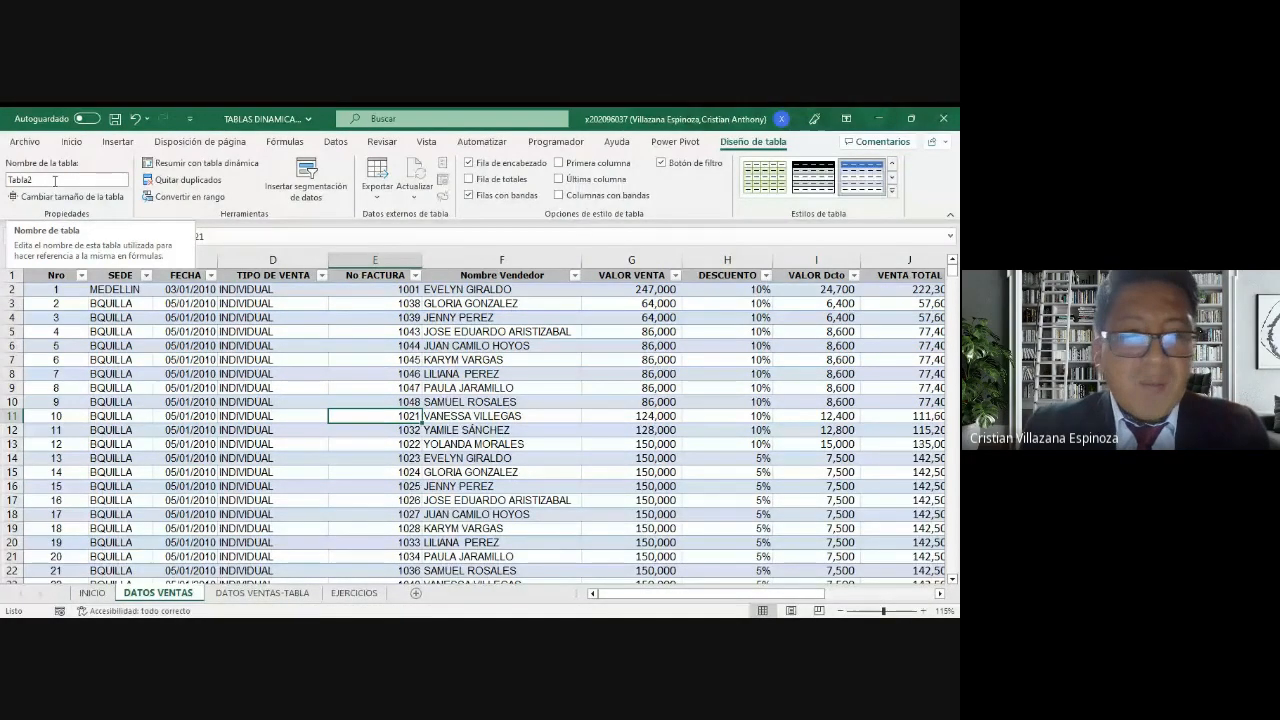
# Step: Try to rename the table on the DATOS VENTAS sheet as VENTAS
pyautogui.click(48, 179)
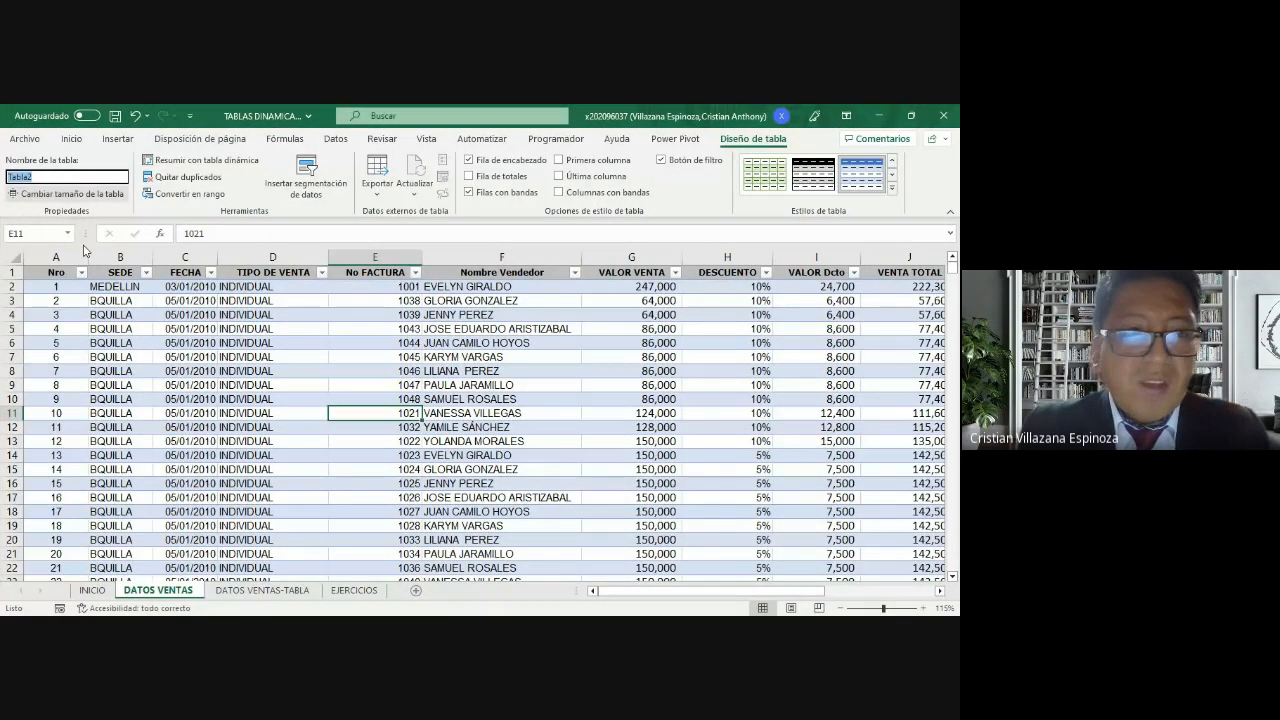
pyautogui.click(57, 178)
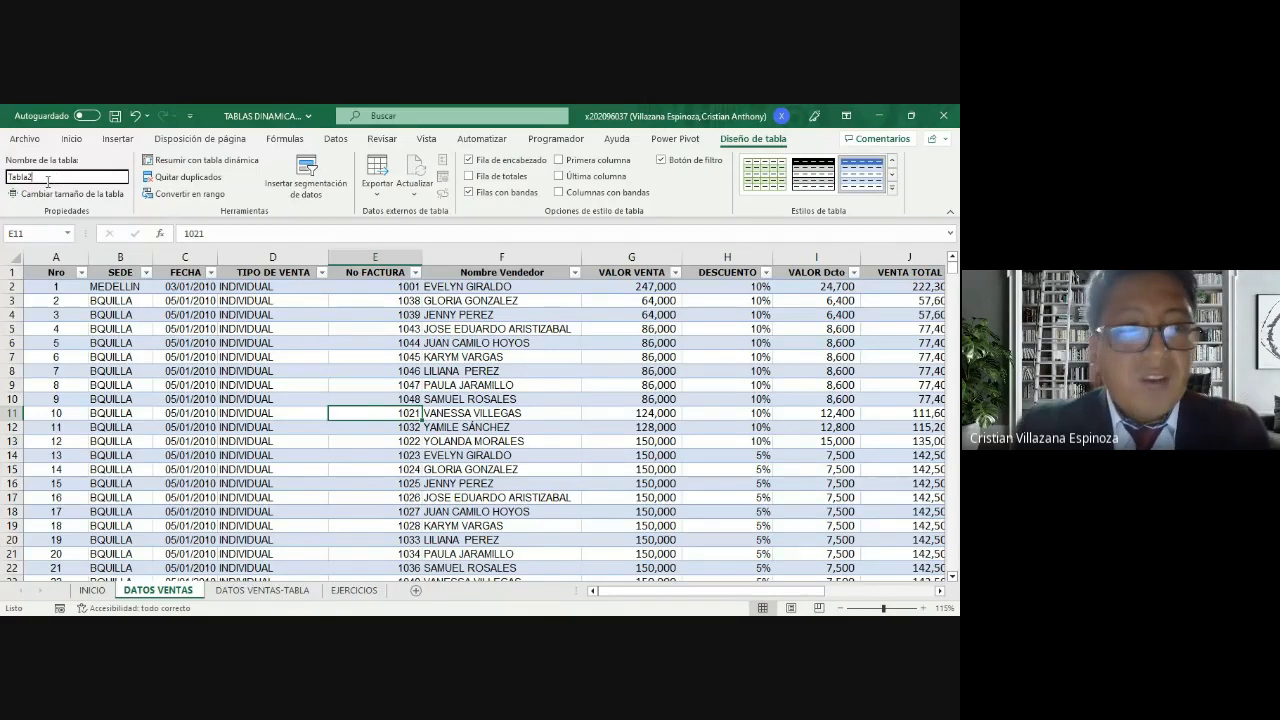
pyautogui.click(53, 176)
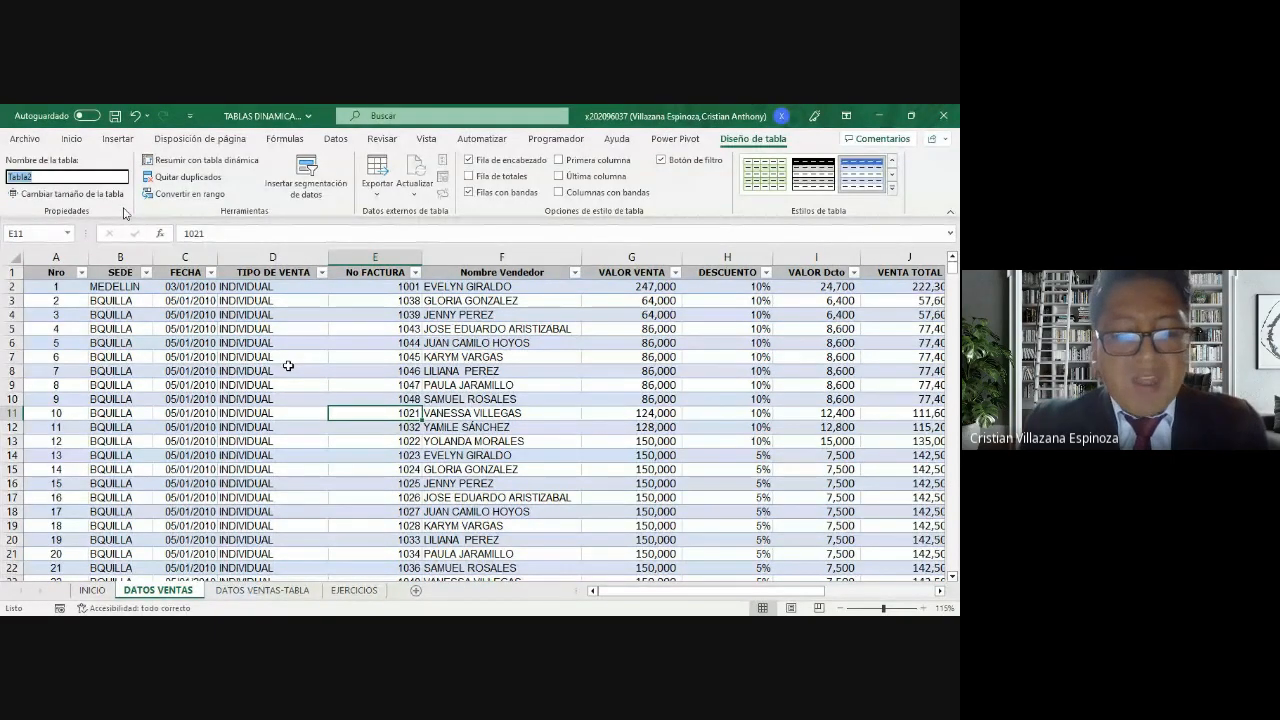
pyautogui.write('VENTAS')
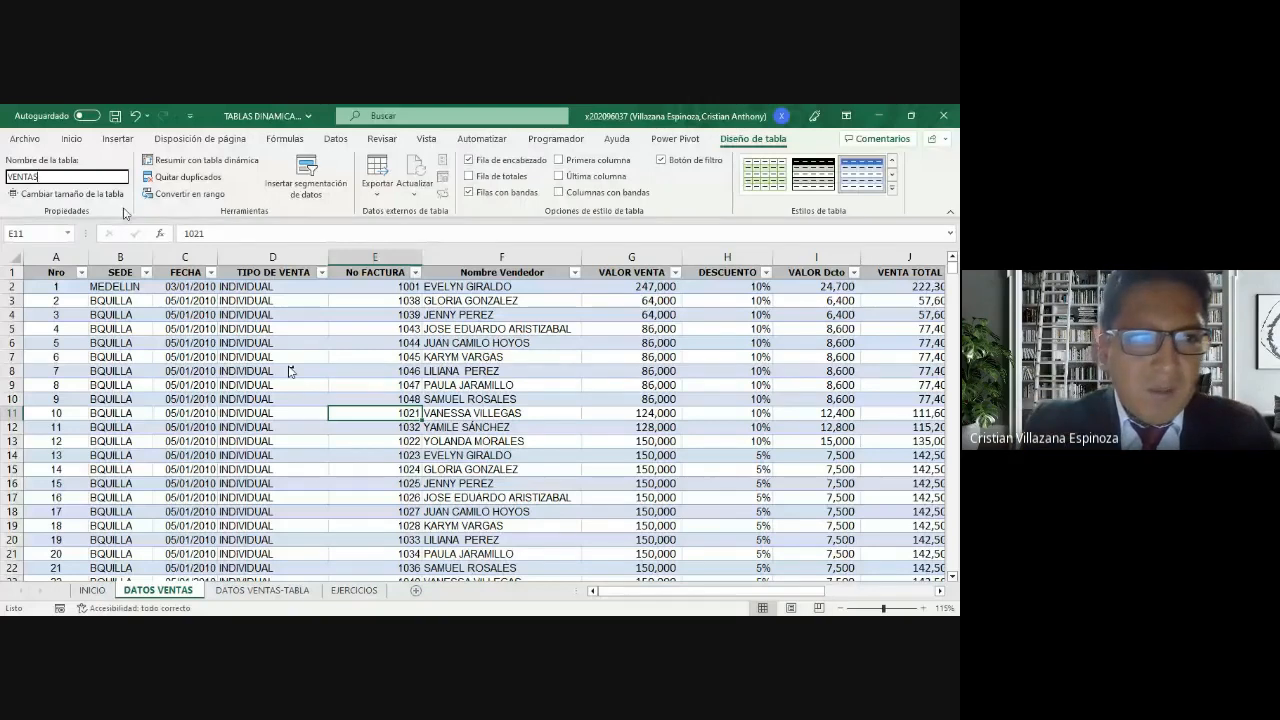
pyautogui.press('Return')
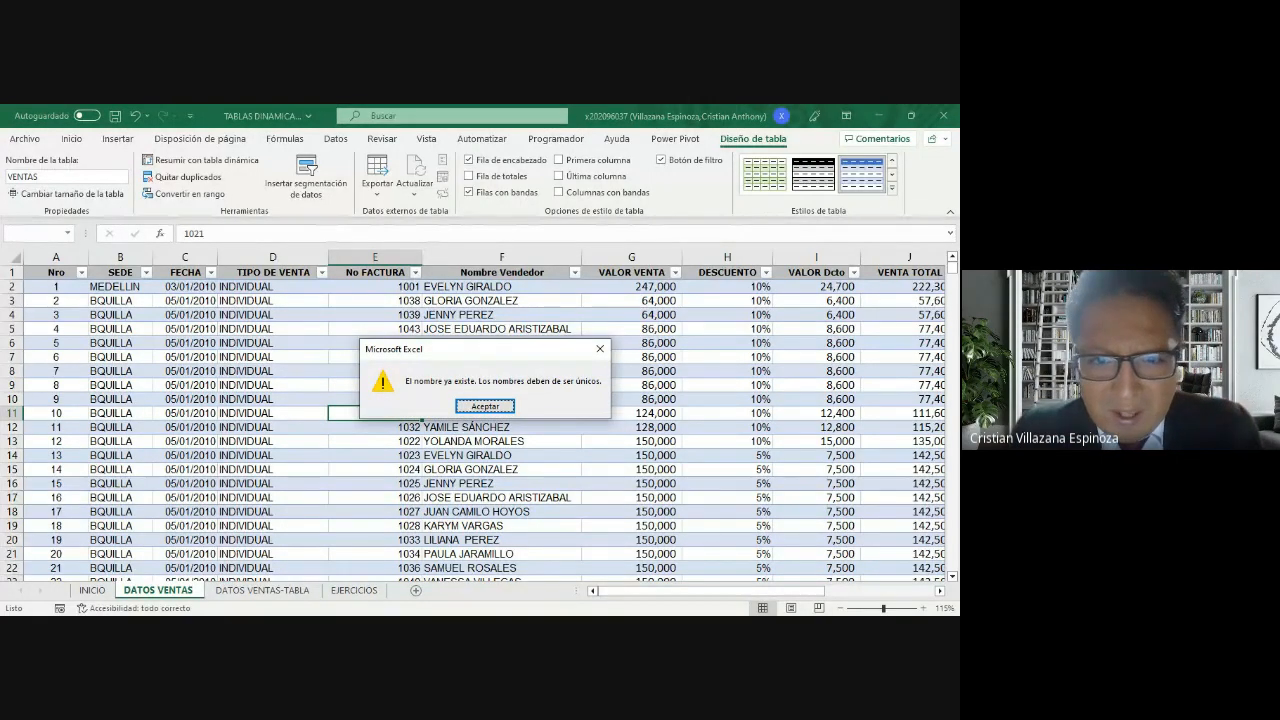
pyautogui.click(480, 407)
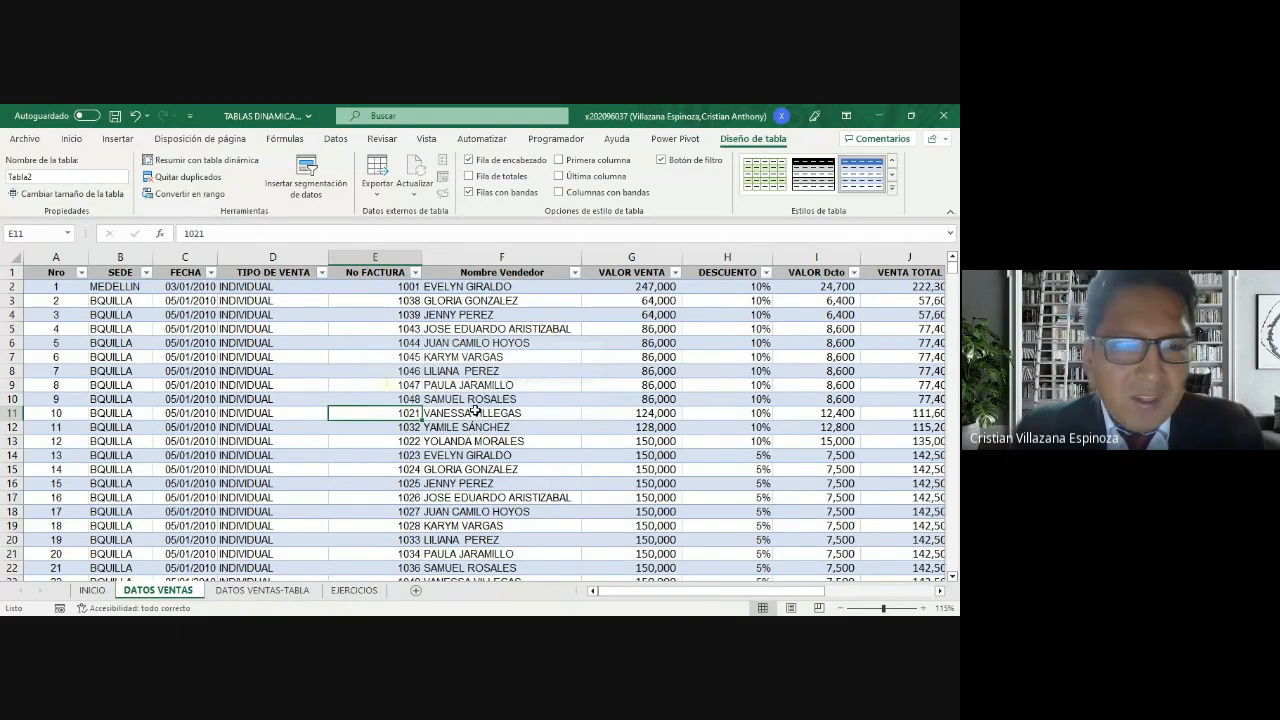
# Step: Rename the DATOS VENTAS table as VENTAS_2
pyautogui.click(295, 381)
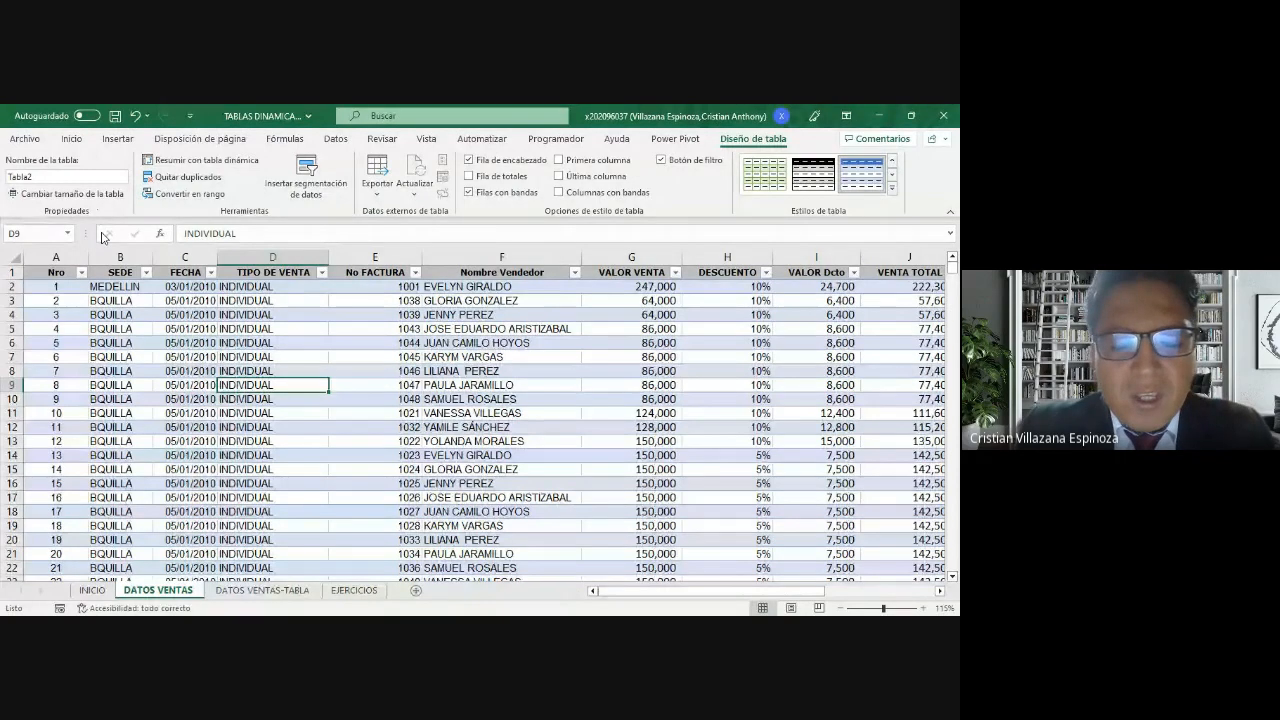
pyautogui.click(60, 181)
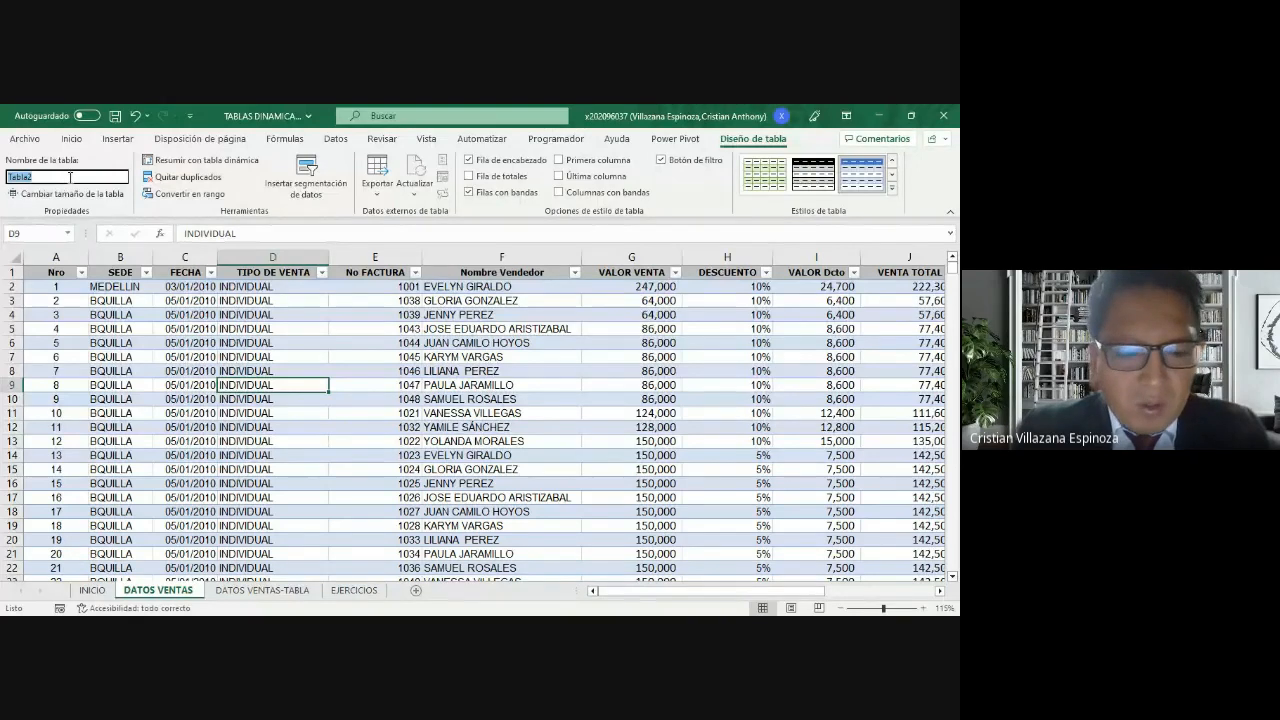
pyautogui.write('VEN')
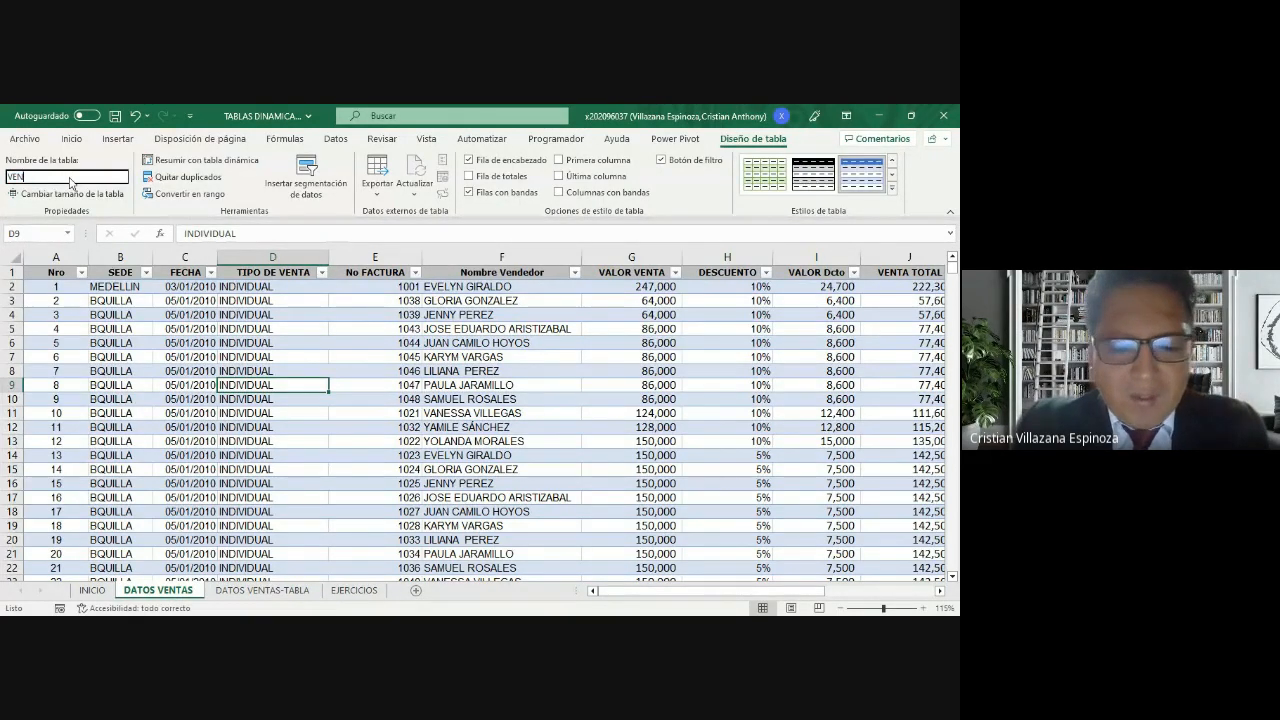
pyautogui.write('TAS_2')
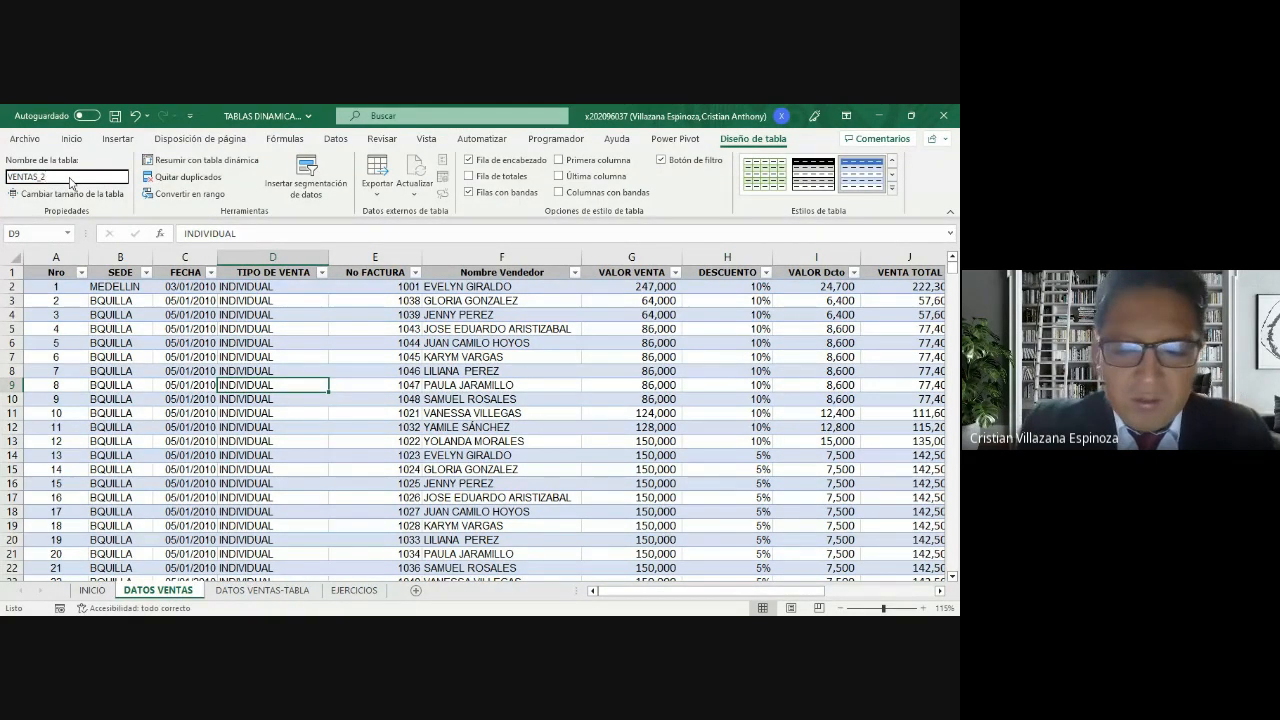
pyautogui.press('Return')
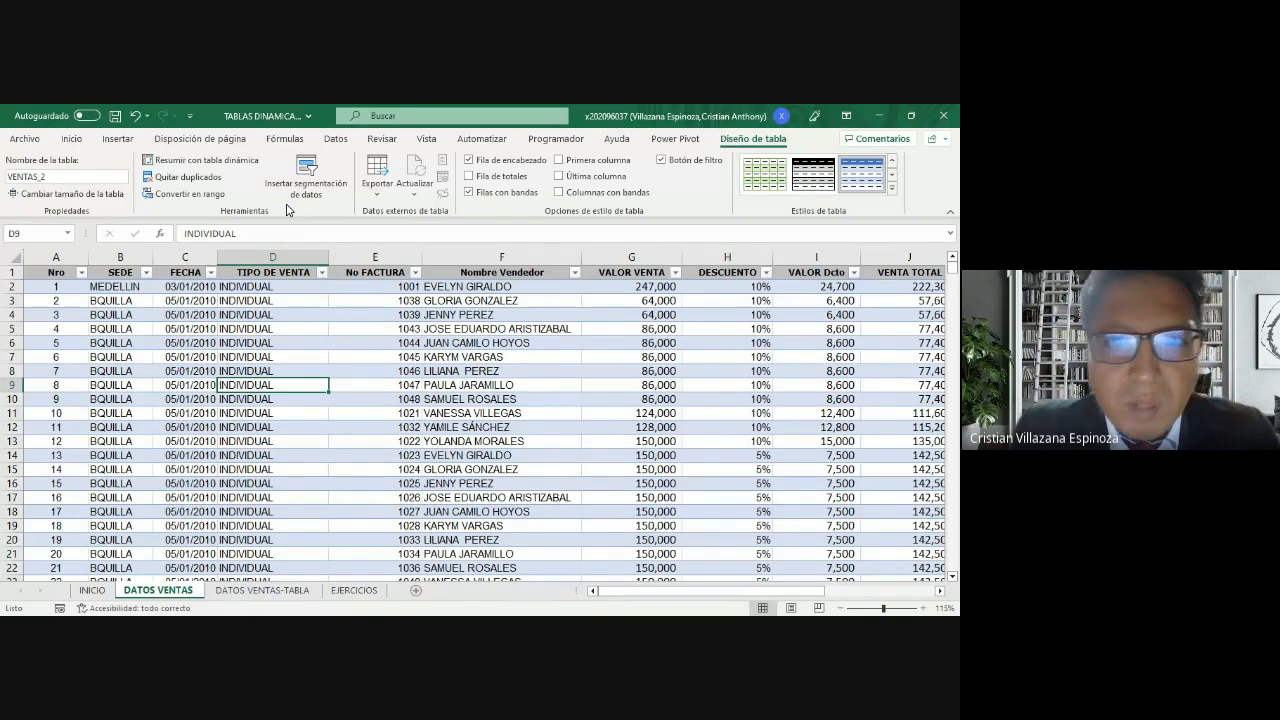
# Step: Look through the data and formula tools for the workbook's defined names to check the use of VENTAS
pyautogui.click(334, 141)
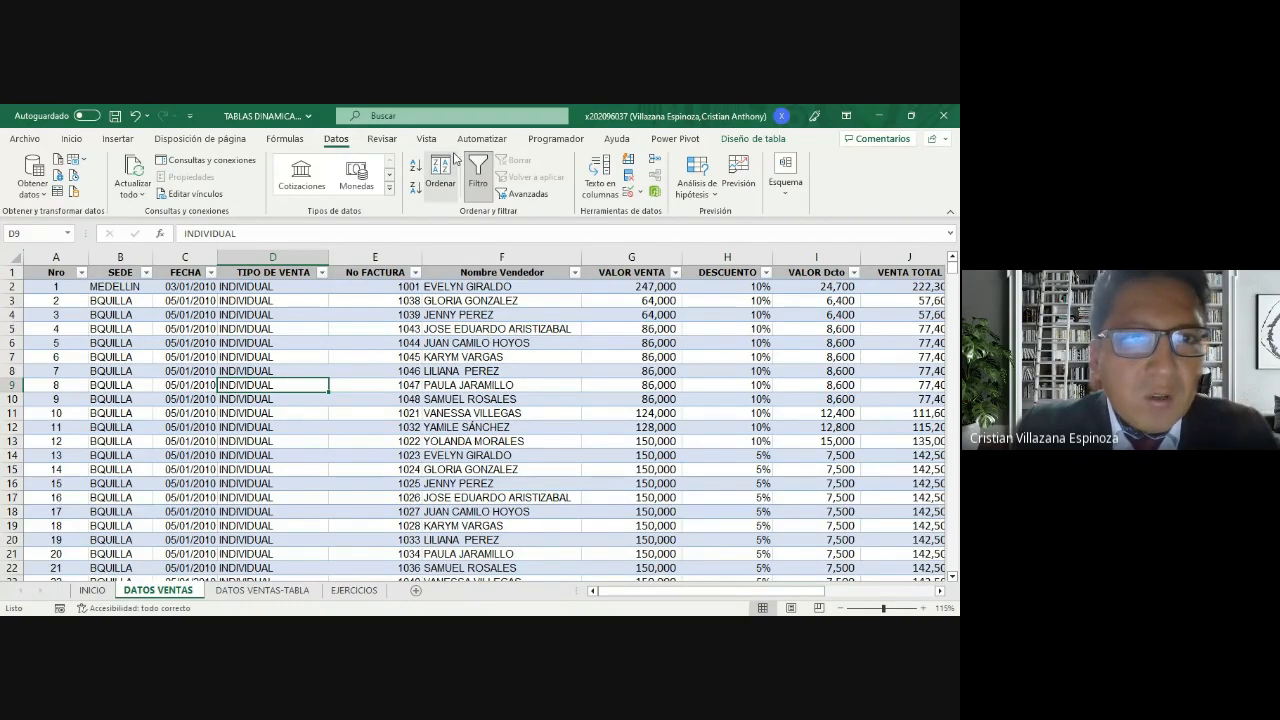
pyautogui.click(286, 140)
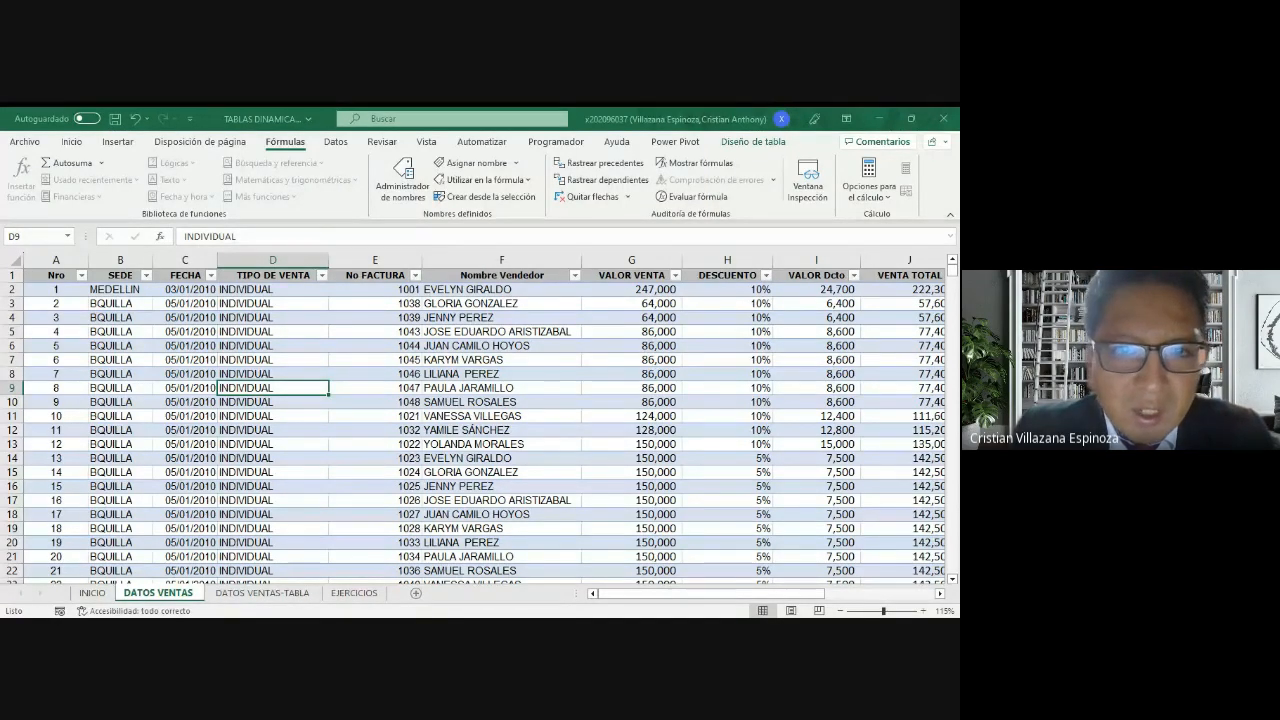
pyautogui.press('Escape')
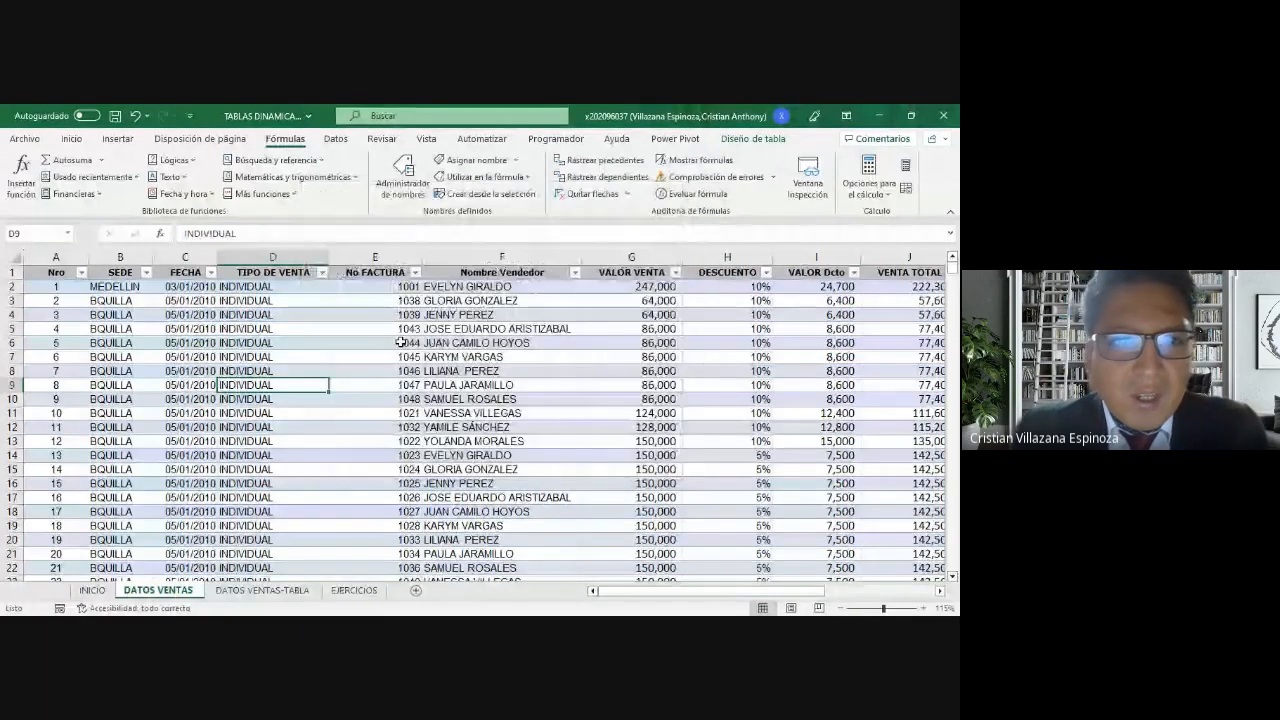
pyautogui.click(432, 372)
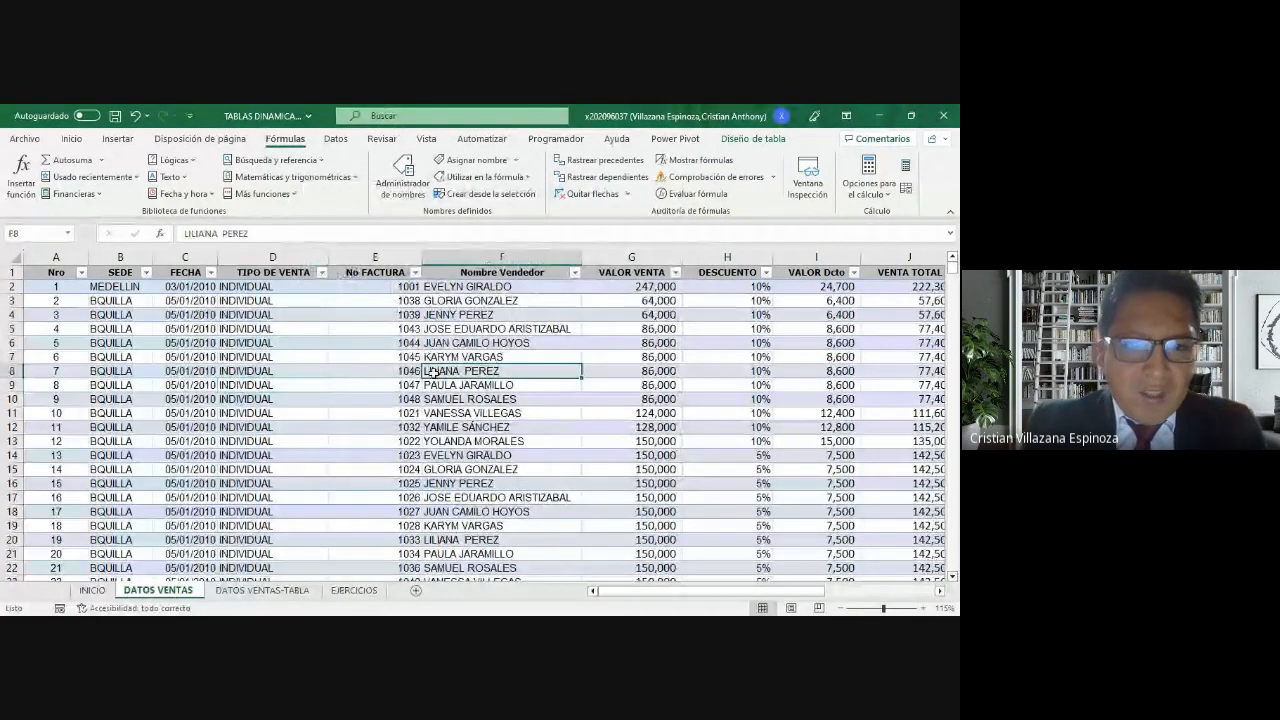
pyautogui.click(250, 380)
pyautogui.press('Right')
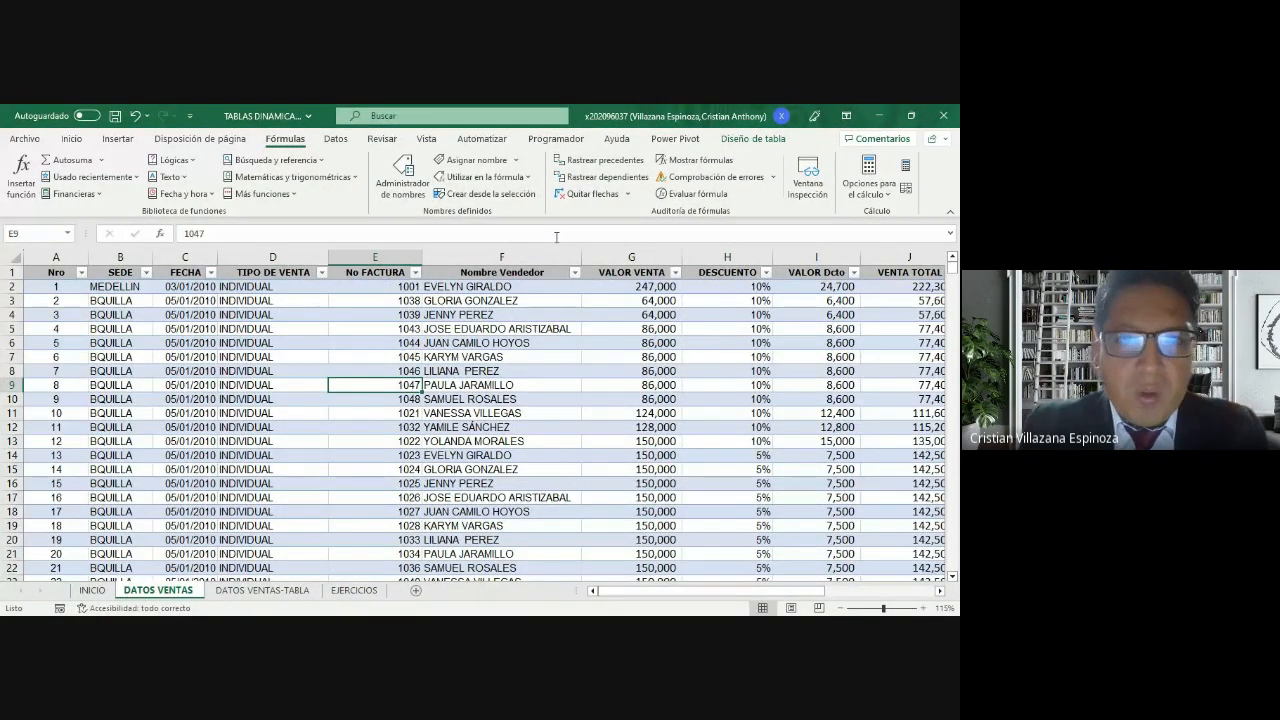
# Step: Shorten the DATOS VENTAS table's name to VENTAS by removing its numbered suffix
pyautogui.click(489, 357)
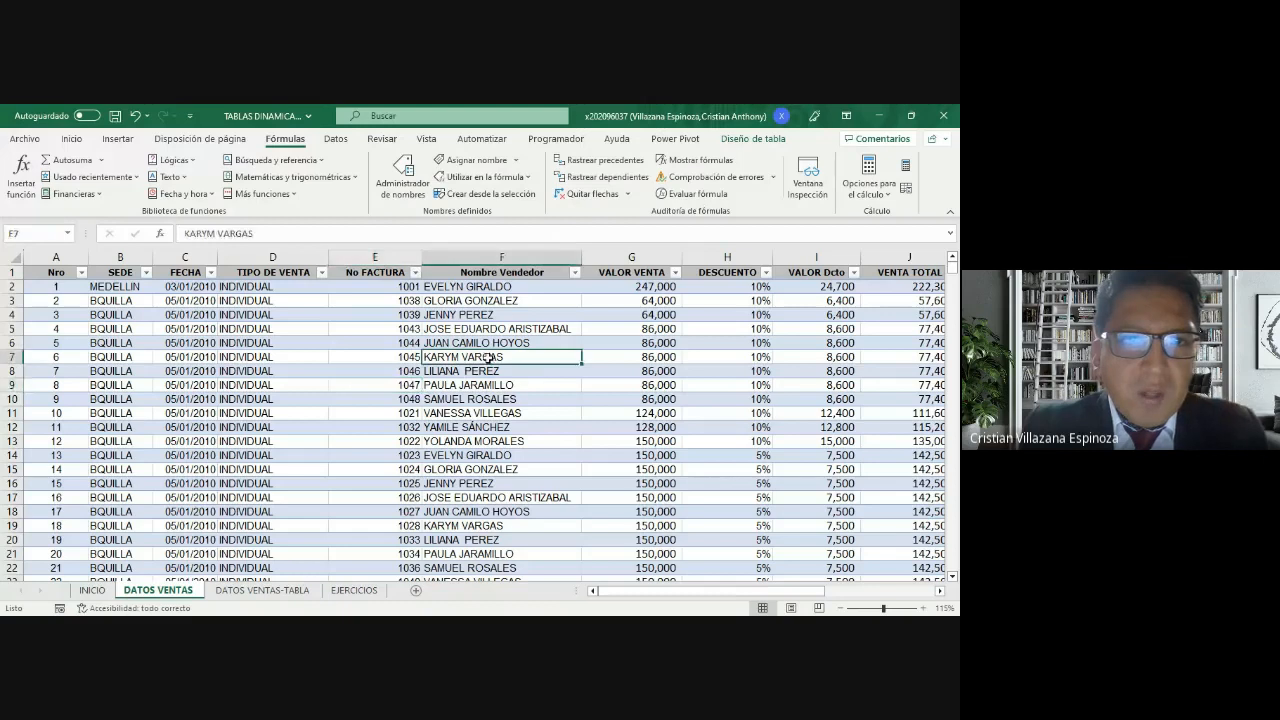
pyautogui.click(745, 140)
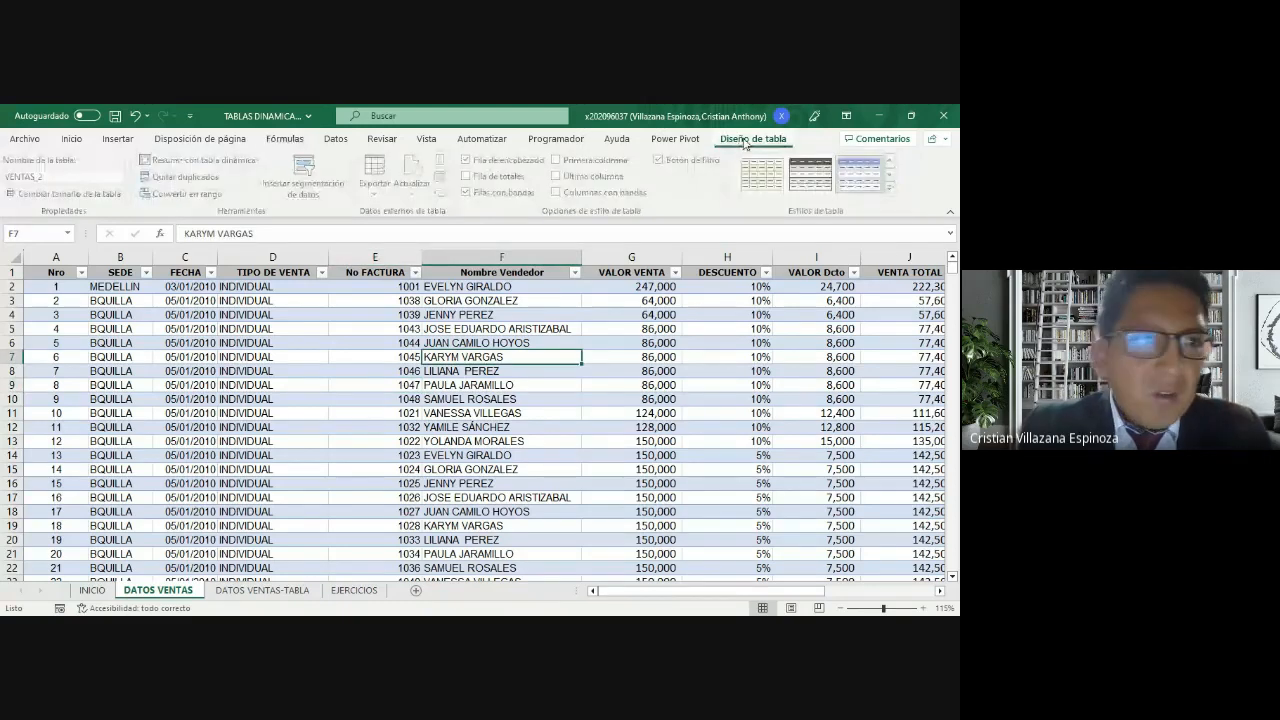
pyautogui.click(71, 178)
pyautogui.press('BackSpace')
pyautogui.press('BackSpace')
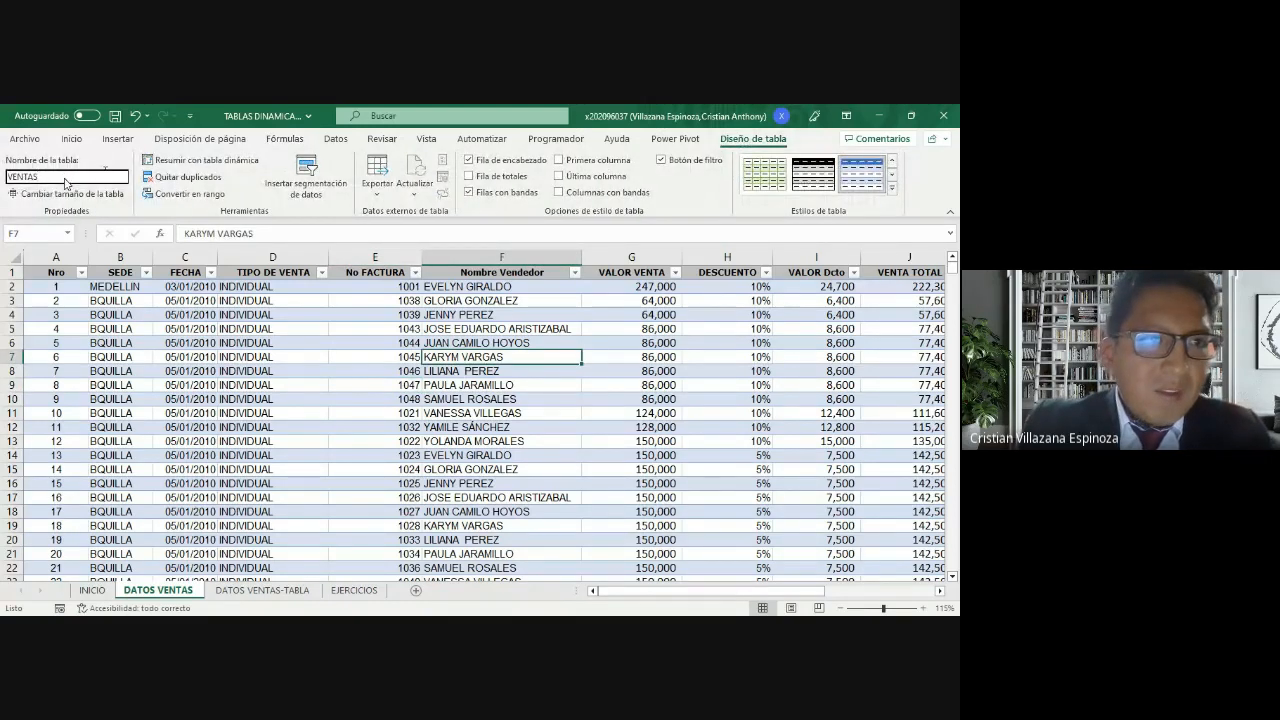
pyautogui.press('Return')
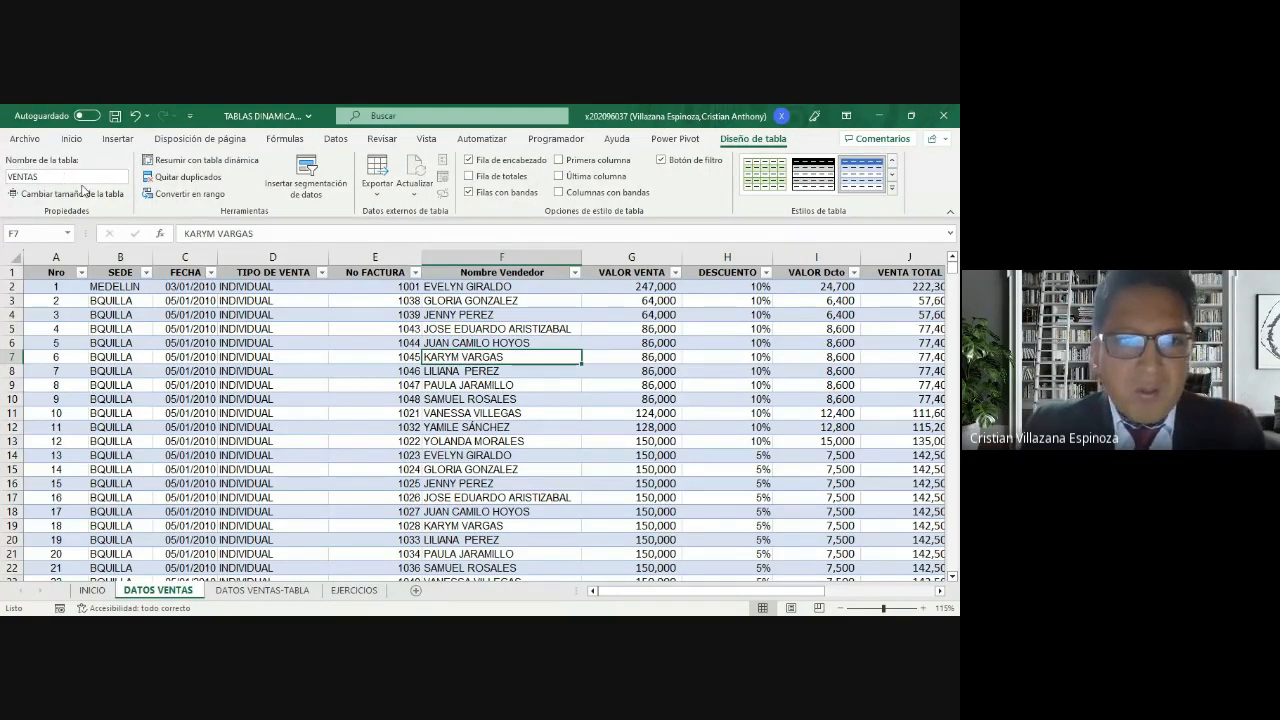
pyautogui.click(365, 400)
pyautogui.click(287, 384)
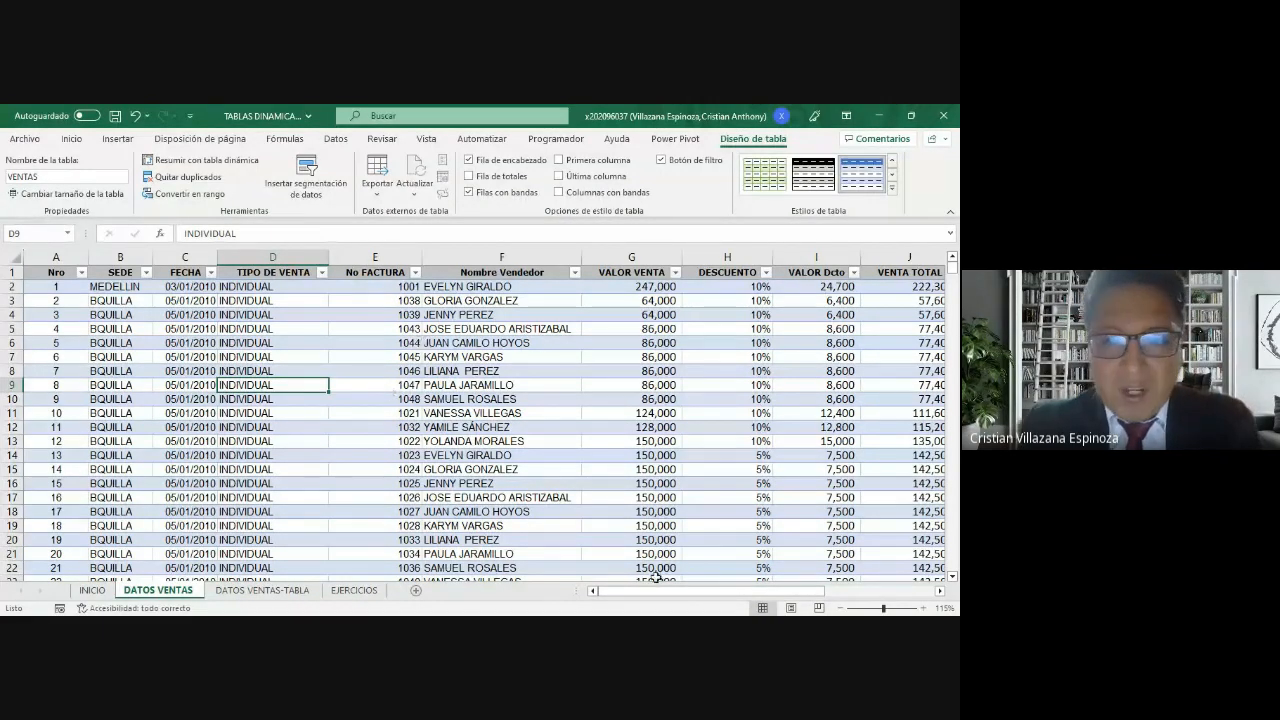
# Step: Review the topic list on the INICIO sheet and the first two exercise statements on the EJERCICIOS sheet
pyautogui.moveTo(652, 592)
pyautogui.mouseDown()
pyautogui.moveTo(686, 599)
pyautogui.moveTo(647, 602)
pyautogui.mouseUp()
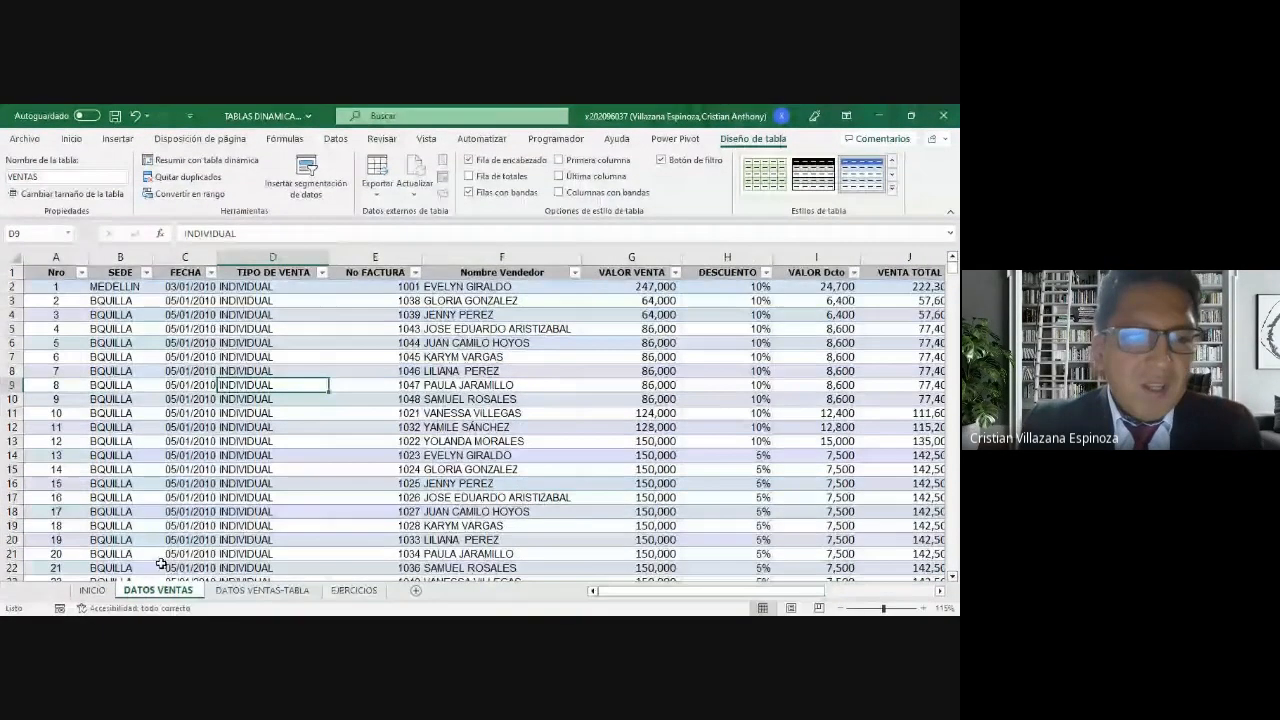
pyautogui.click(92, 590)
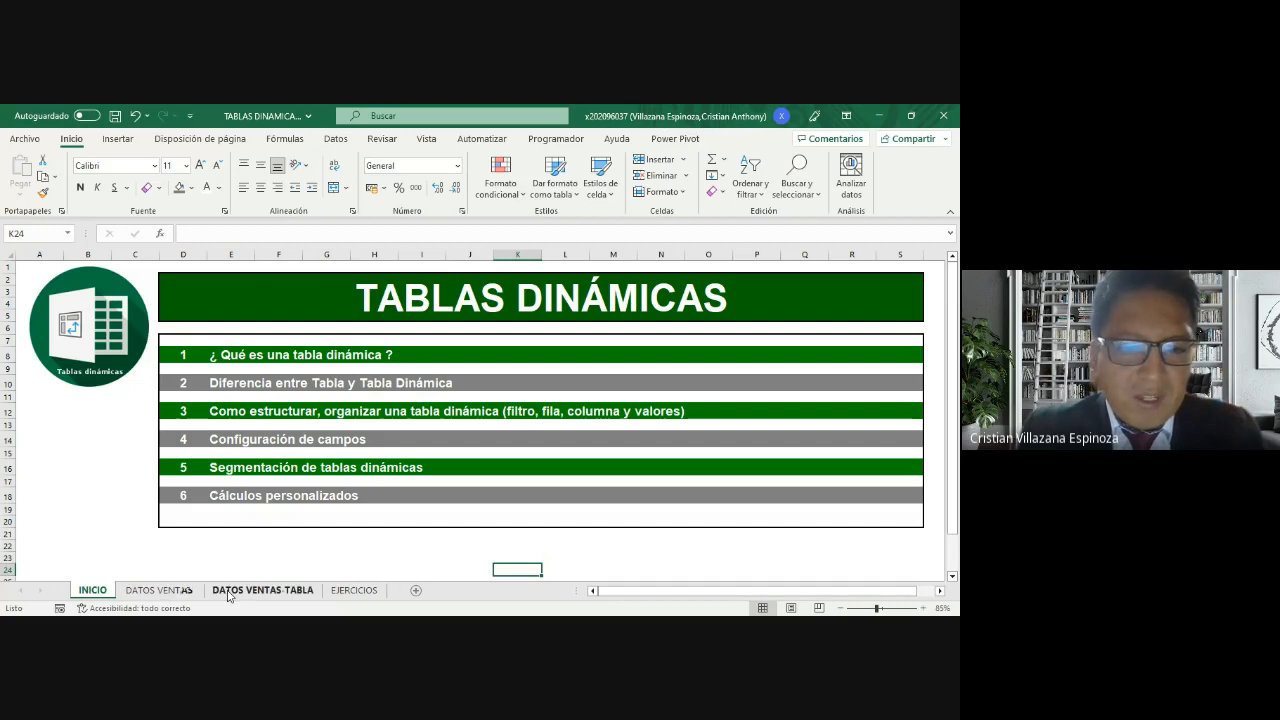
pyautogui.click(341, 595)
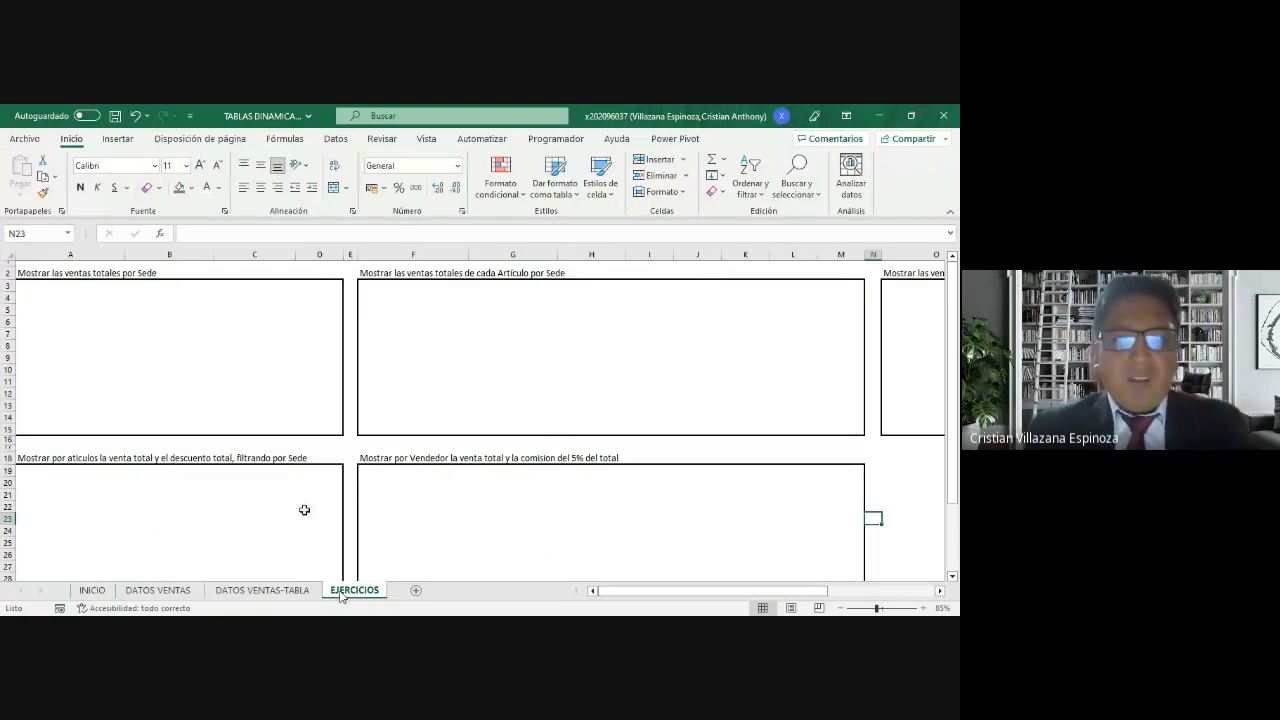
pyautogui.click(202, 273)
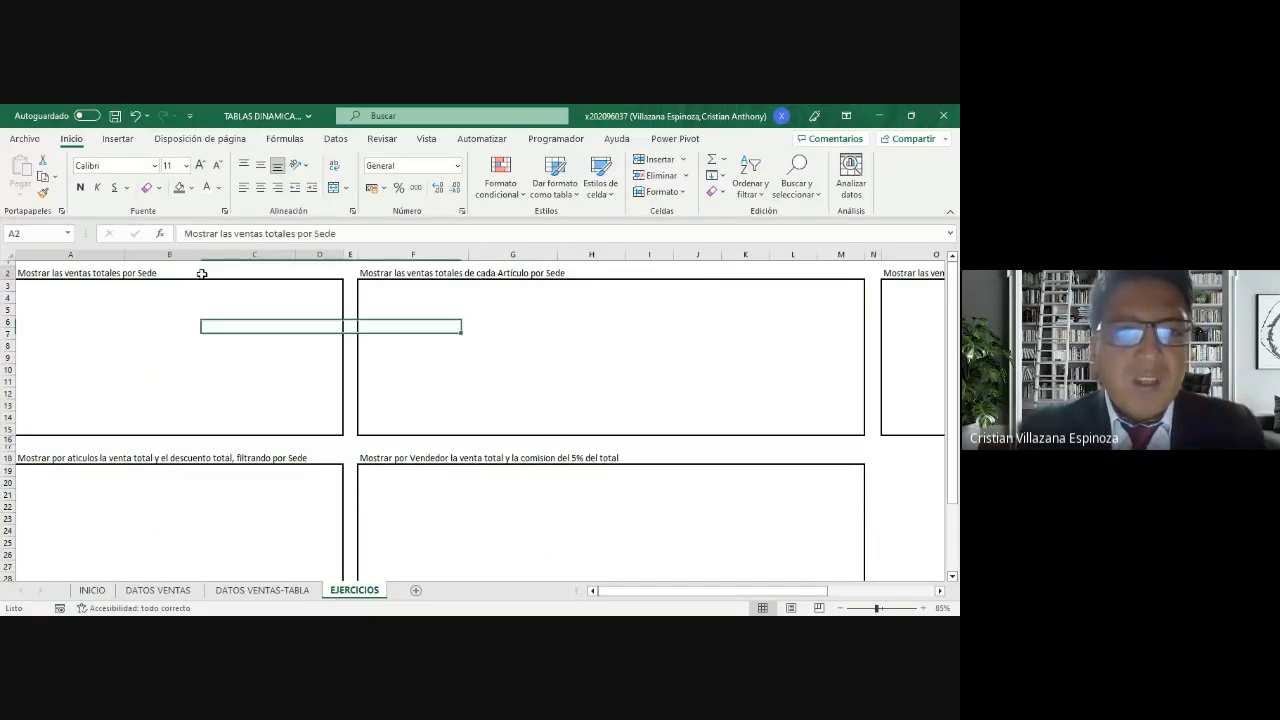
pyautogui.click(480, 274)
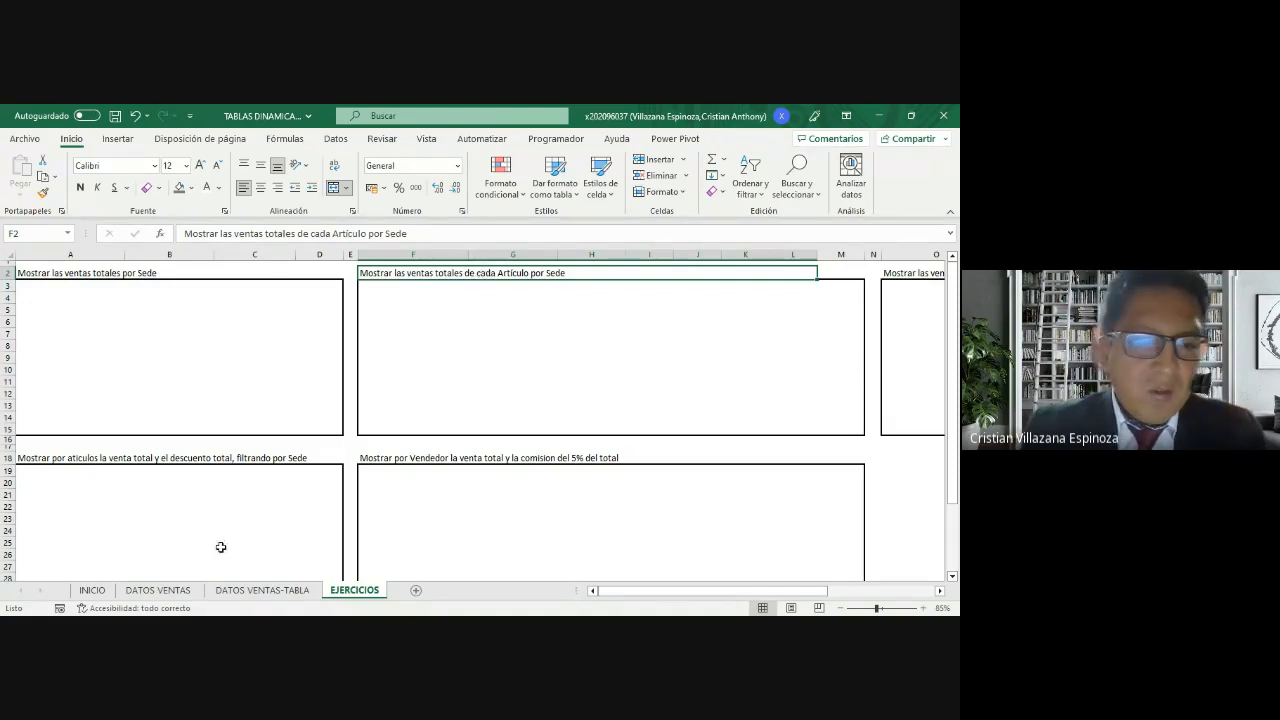
# Step: Look over the rows and columns of the DATOS VENTAS table at a smaller zoom
pyautogui.click(158, 590)
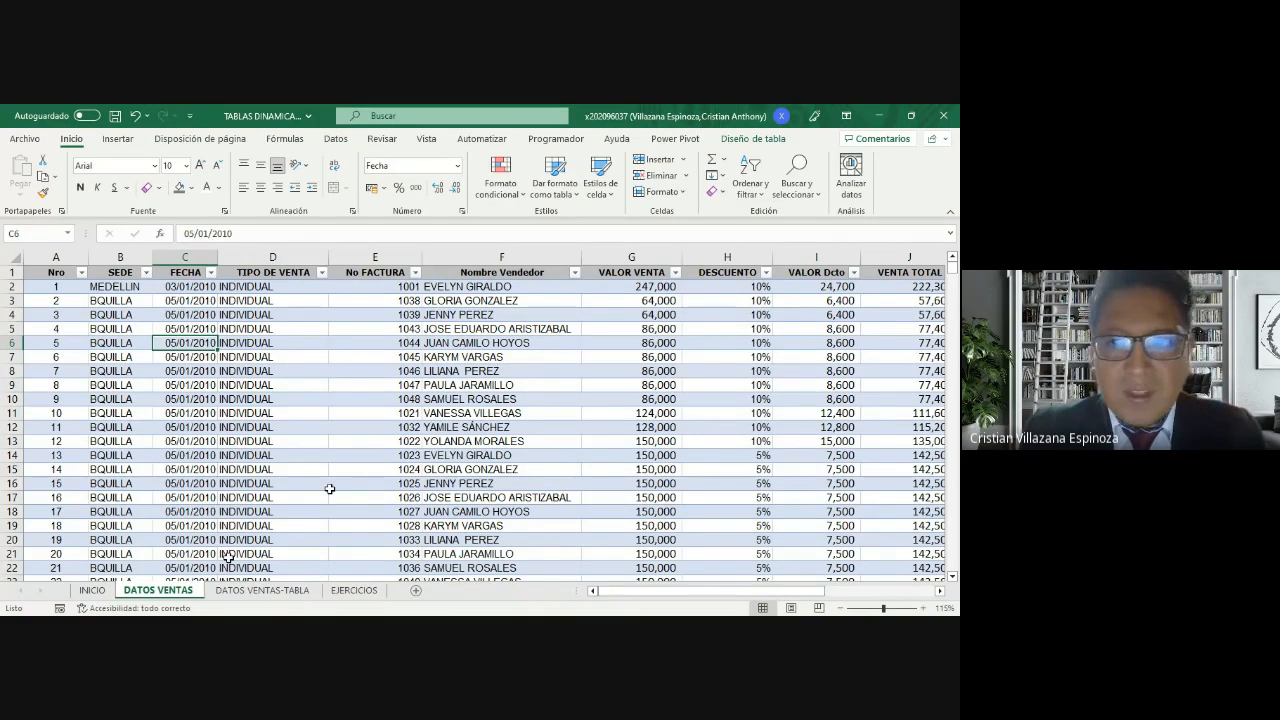
pyautogui.scroll(-2, 331, 486)
pyautogui.hscroll(1, 332, 485)
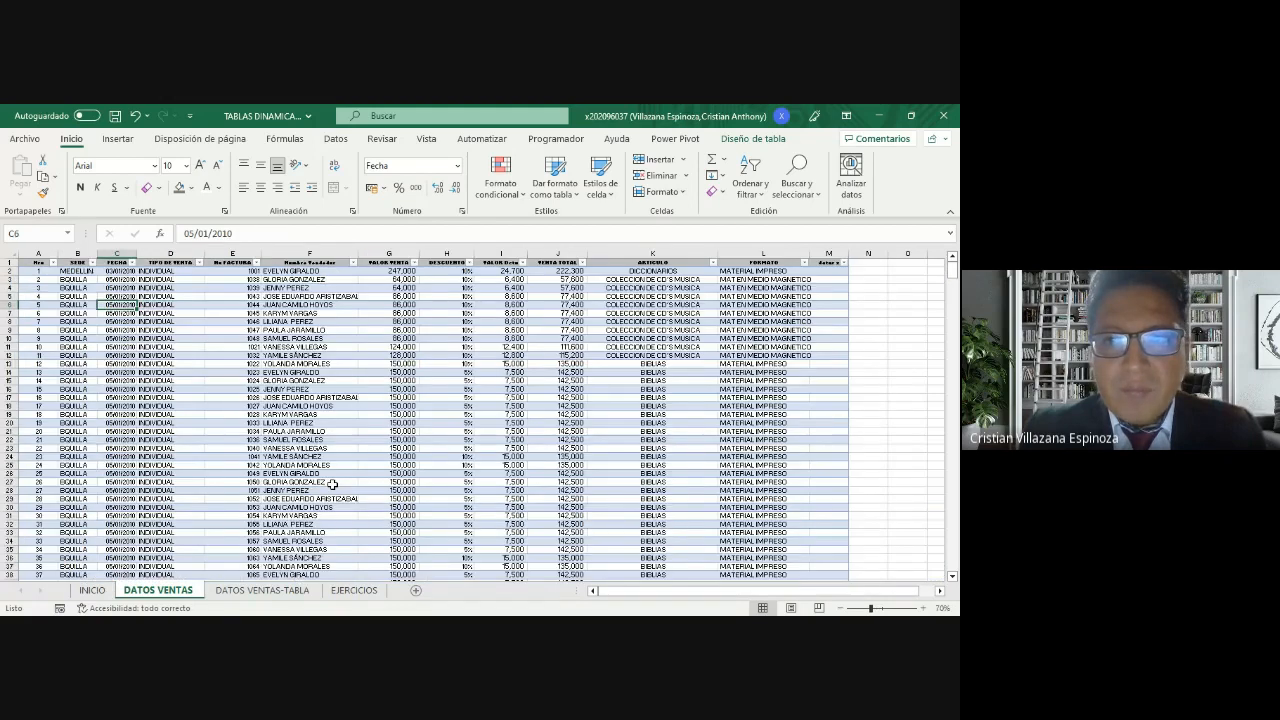
pyautogui.scroll(-1, 332, 485)
pyautogui.scroll(1, 338, 490)
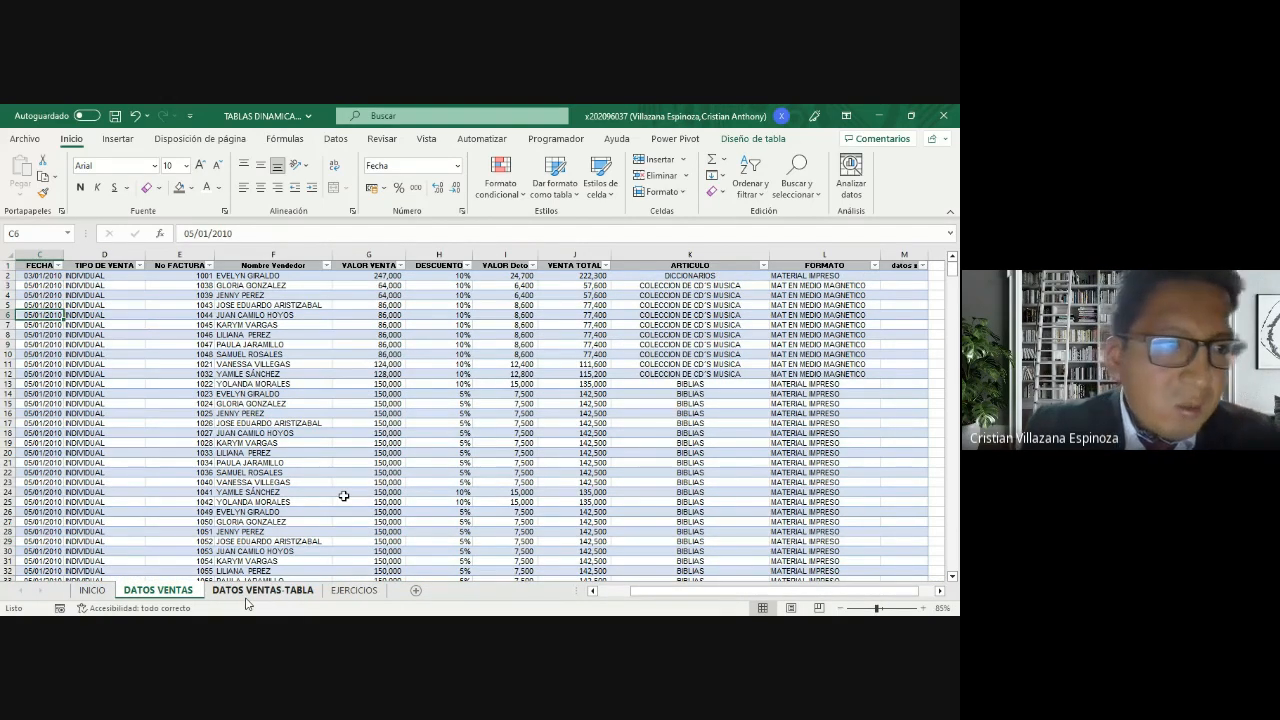
# Step: Try to insert a pivot table in cell A5 of the EJERCICIOS sheet for total sales by Sede
pyautogui.click(354, 590)
pyautogui.click(38, 308)
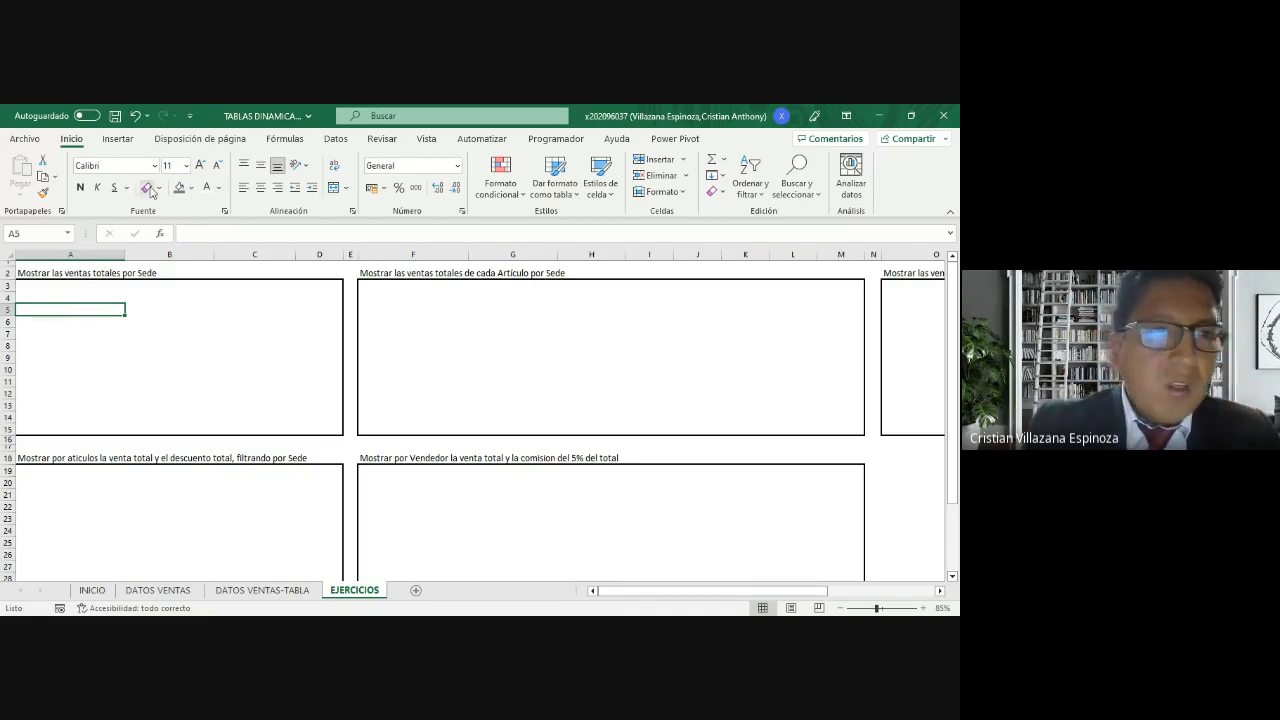
pyautogui.click(118, 139)
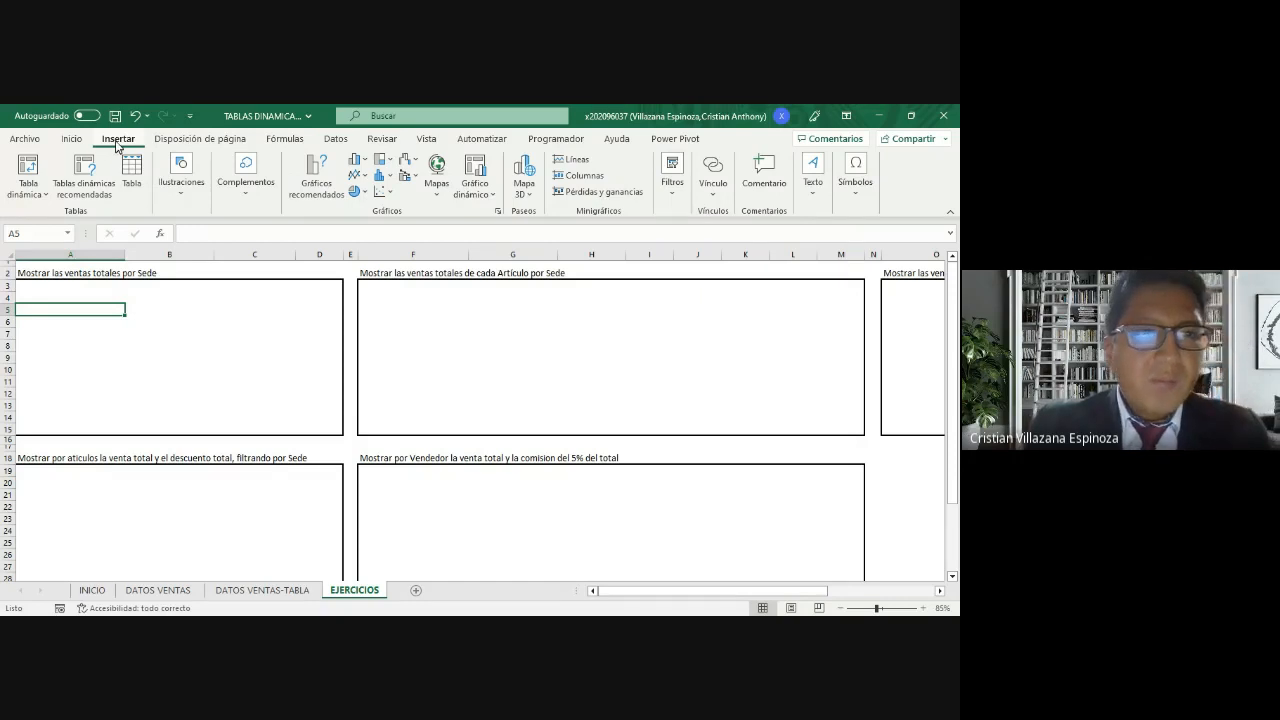
pyautogui.click(30, 164)
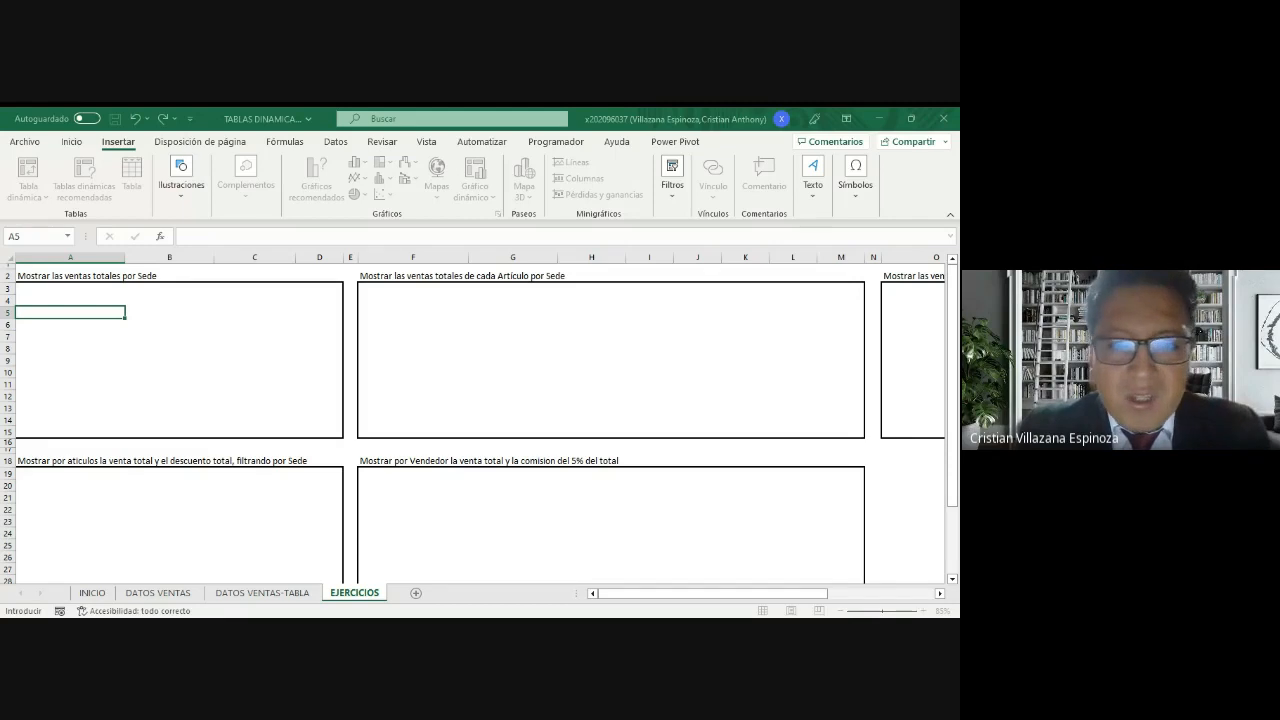
pyautogui.press('Escape')
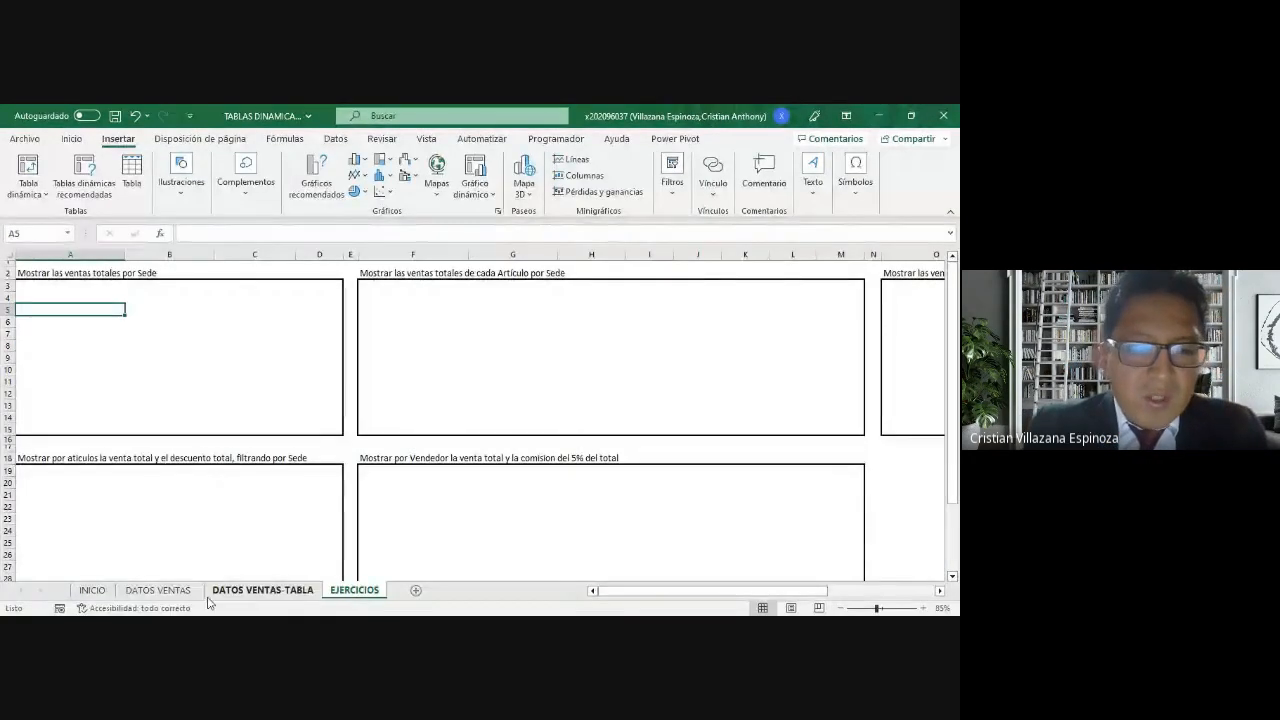
# Step: Clear the "datos" entry from cell M1 of the DATOS VENTAS-TABLA sheet
pyautogui.click(178, 592)
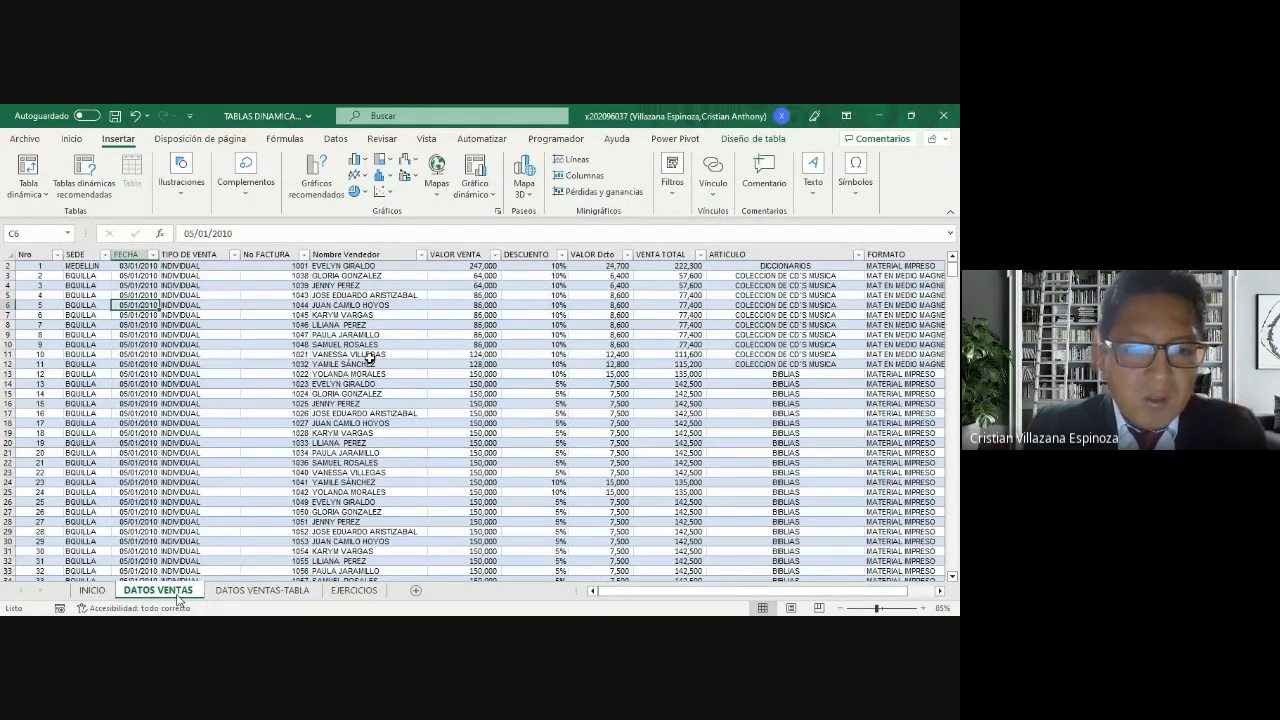
pyautogui.click(262, 591)
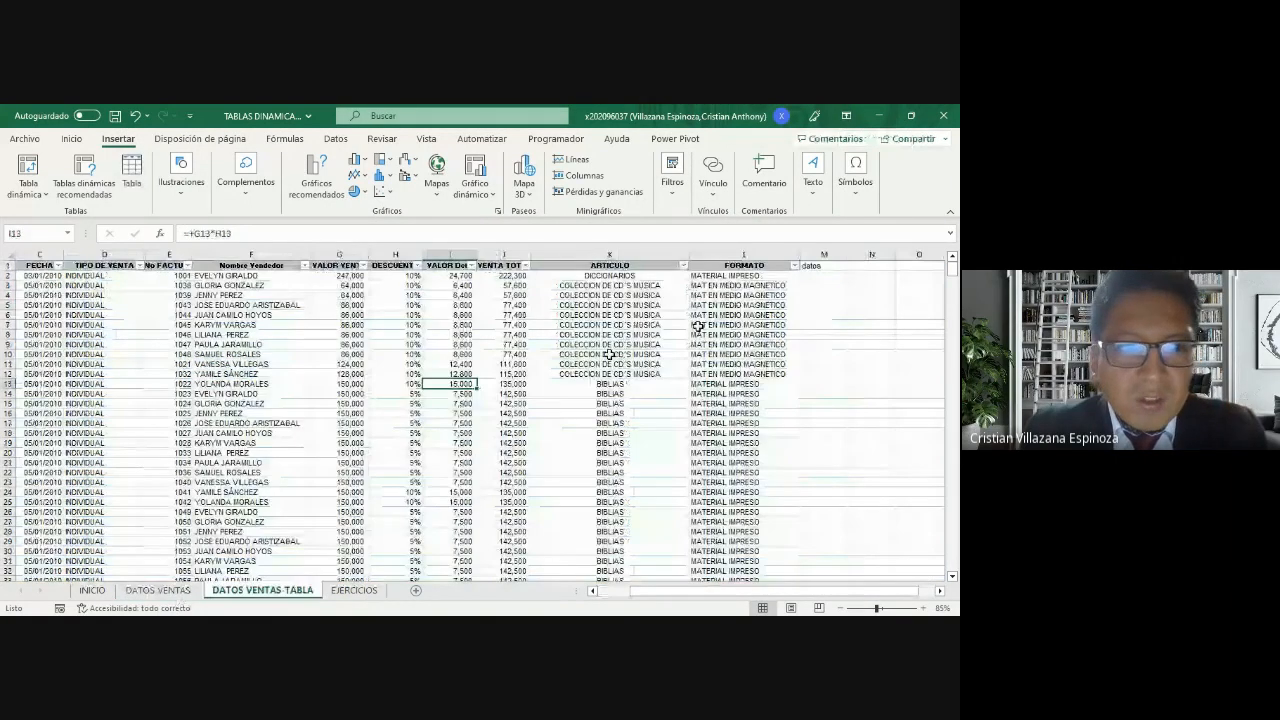
pyautogui.click(450, 325)
pyautogui.click(824, 265)
pyautogui.press('Delete')
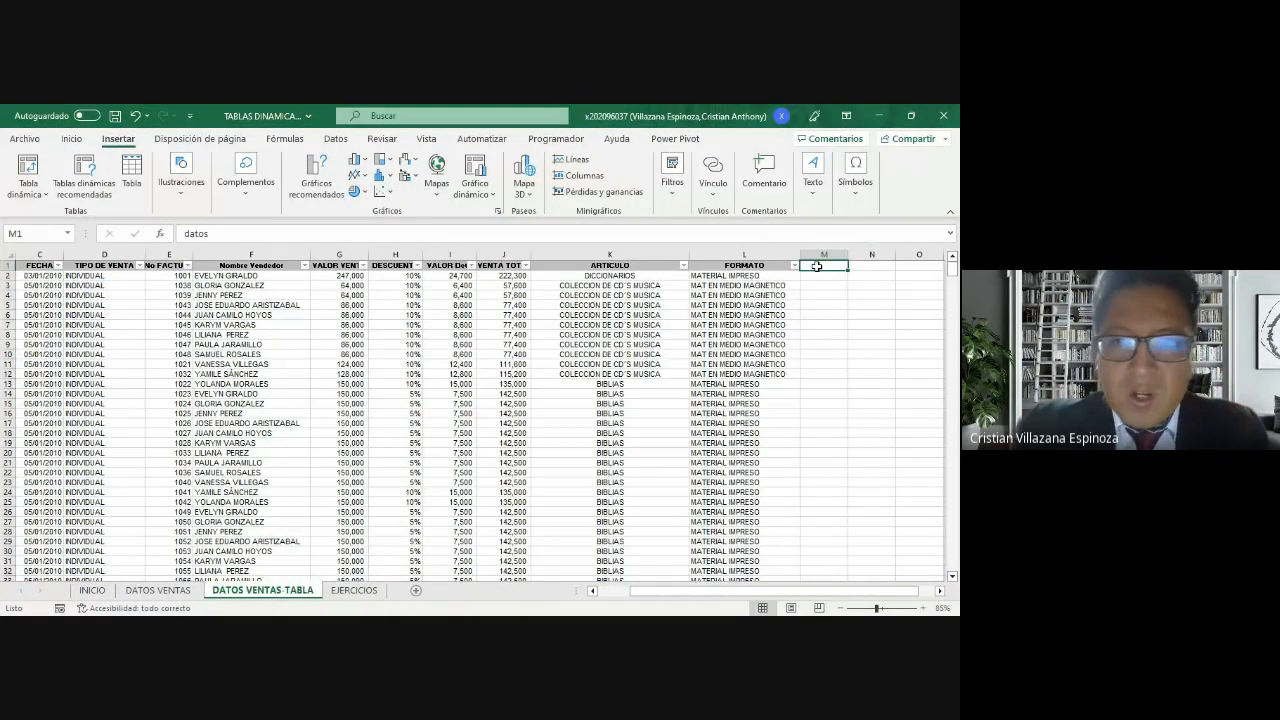
# Step: Return to the EJERCICIOS sheet and hide the screen-sharing notification
pyautogui.click(355, 590)
pyautogui.click(28, 172)
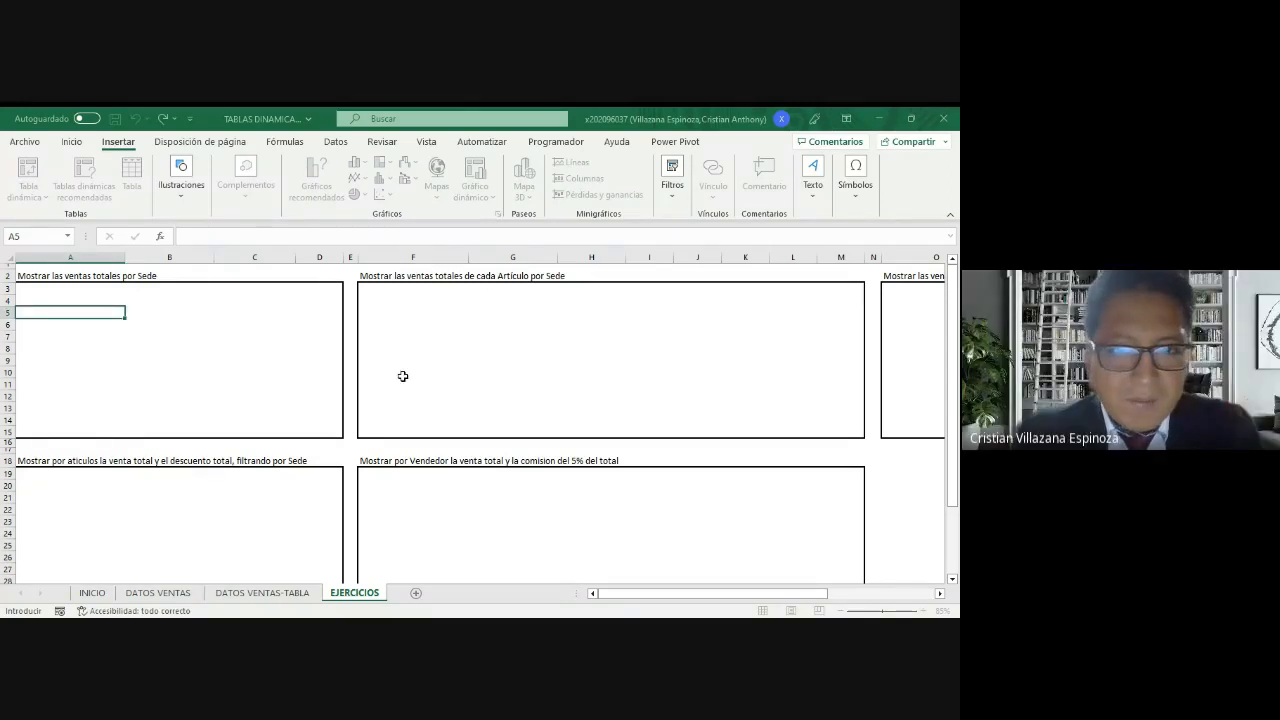
pyautogui.click(616, 286)
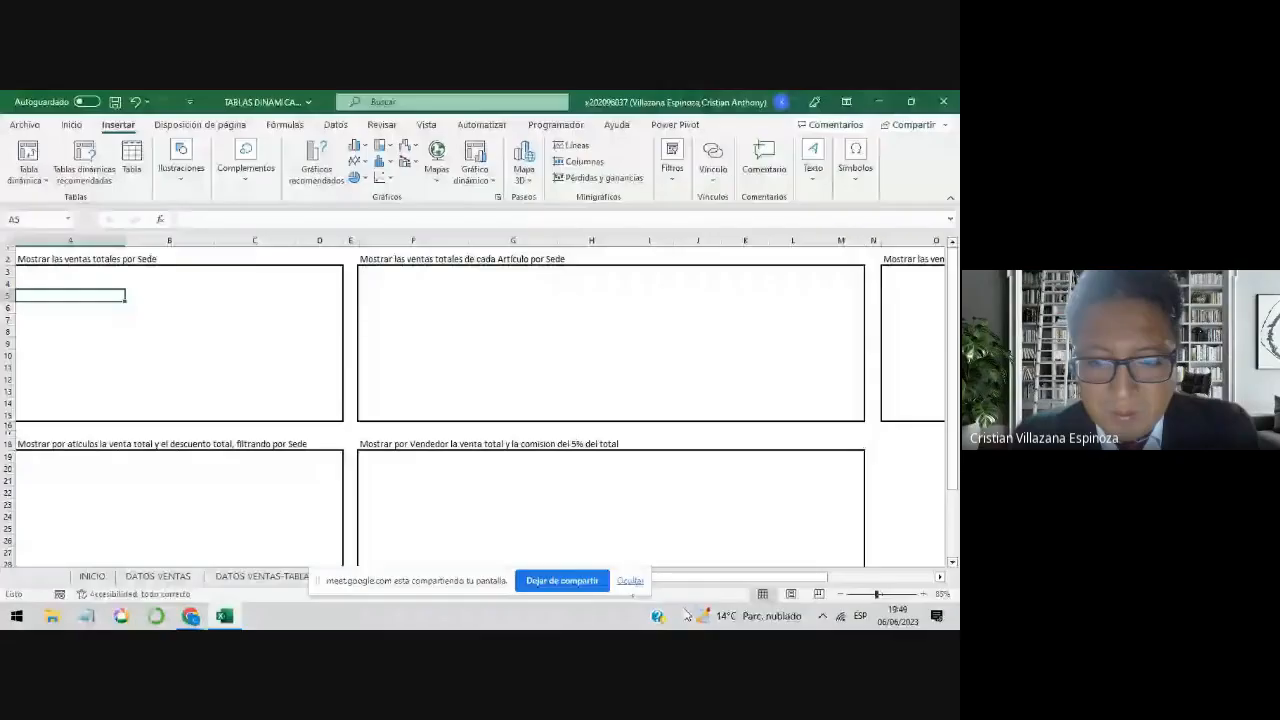
pyautogui.click(632, 584)
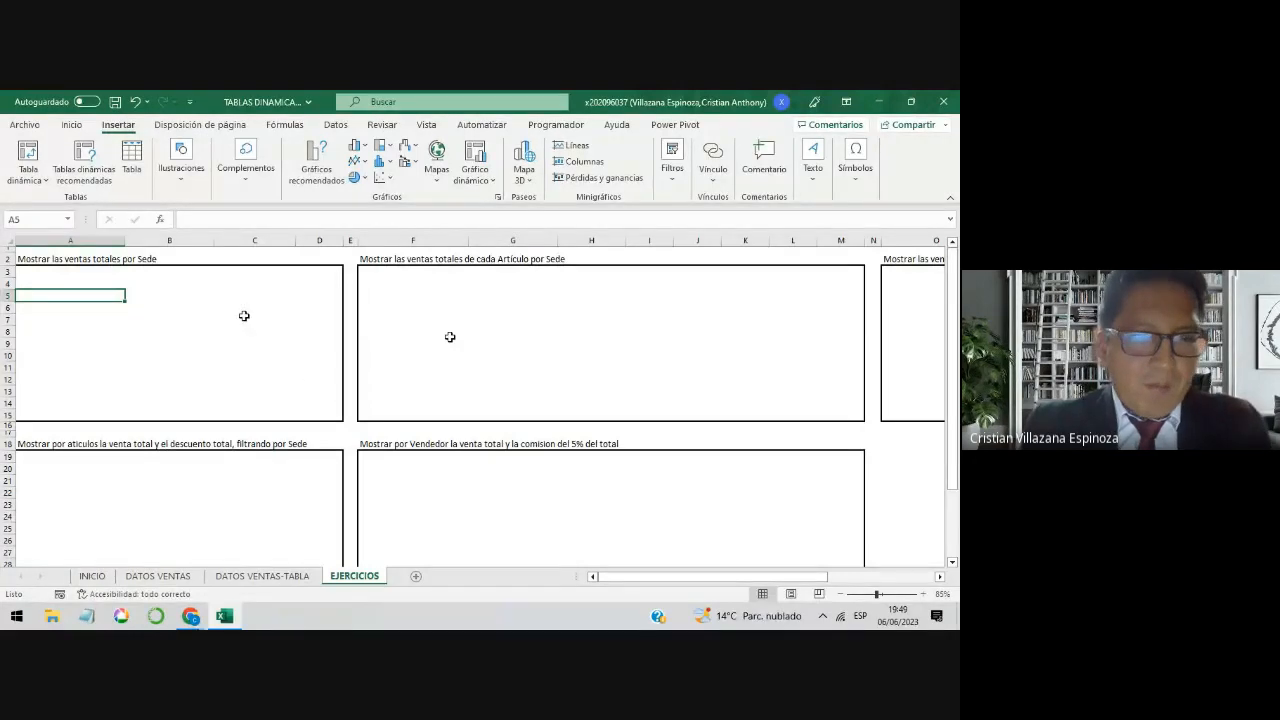
# Step: Try to insert a pivot table based on the VENTAS table in cell A5 of the EJERCICIOS sheet
pyautogui.click(40, 178)
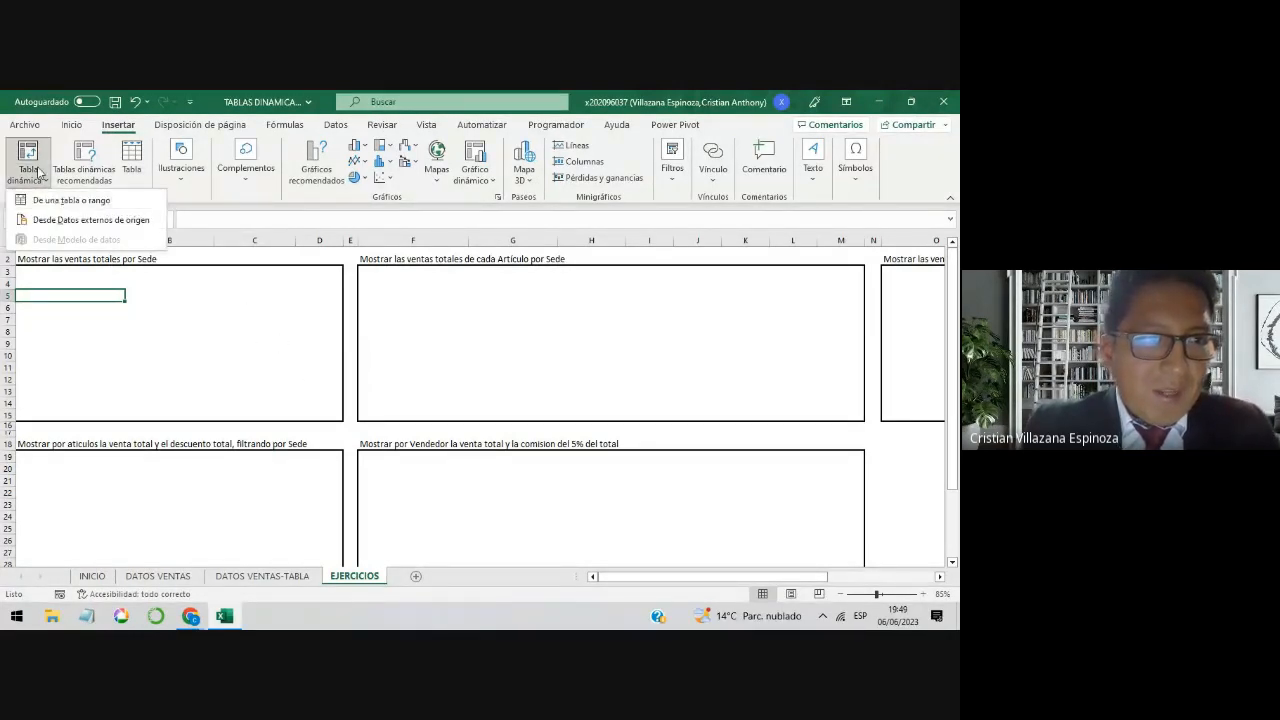
pyautogui.click(60, 200)
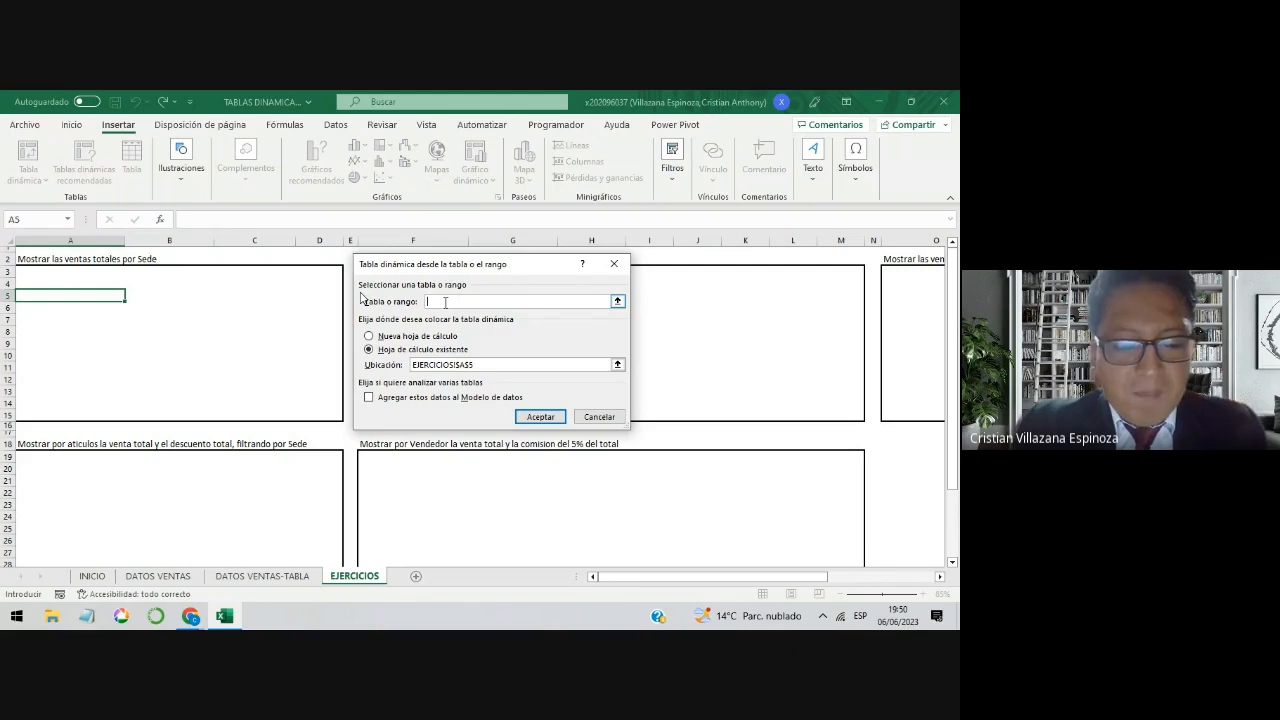
pyautogui.write('VENTAS')
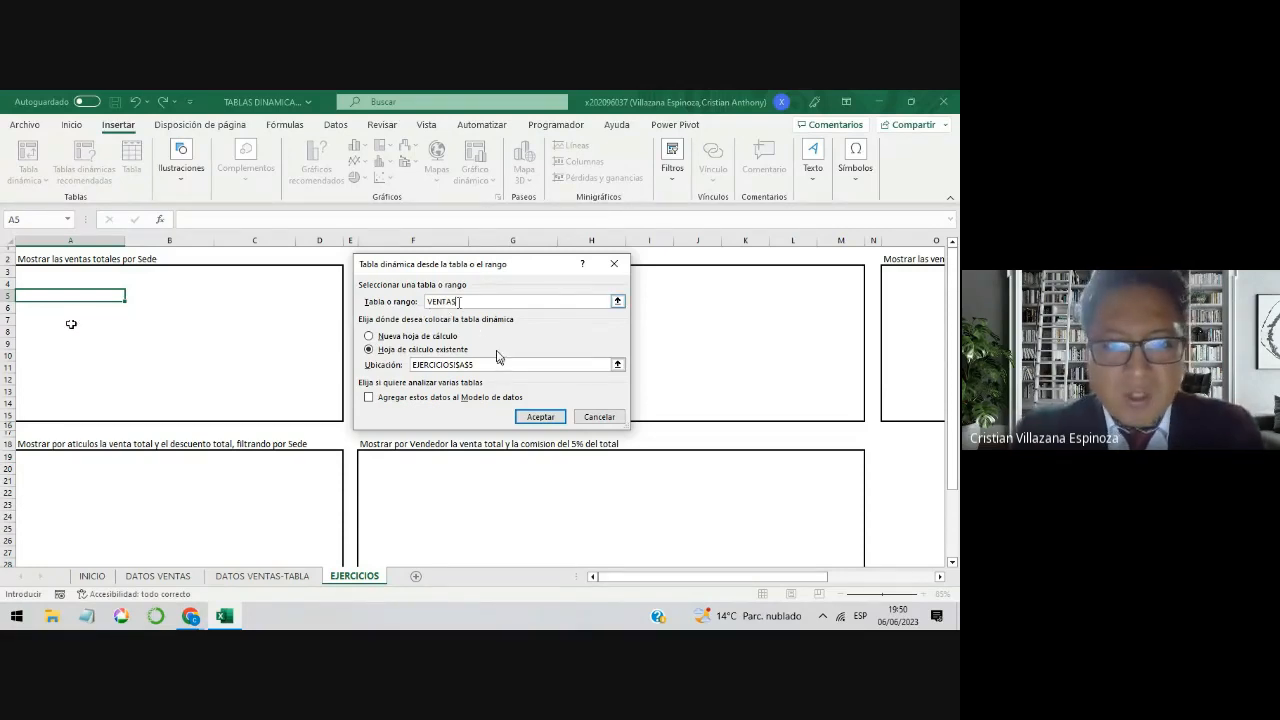
pyautogui.doubleClick(432, 302)
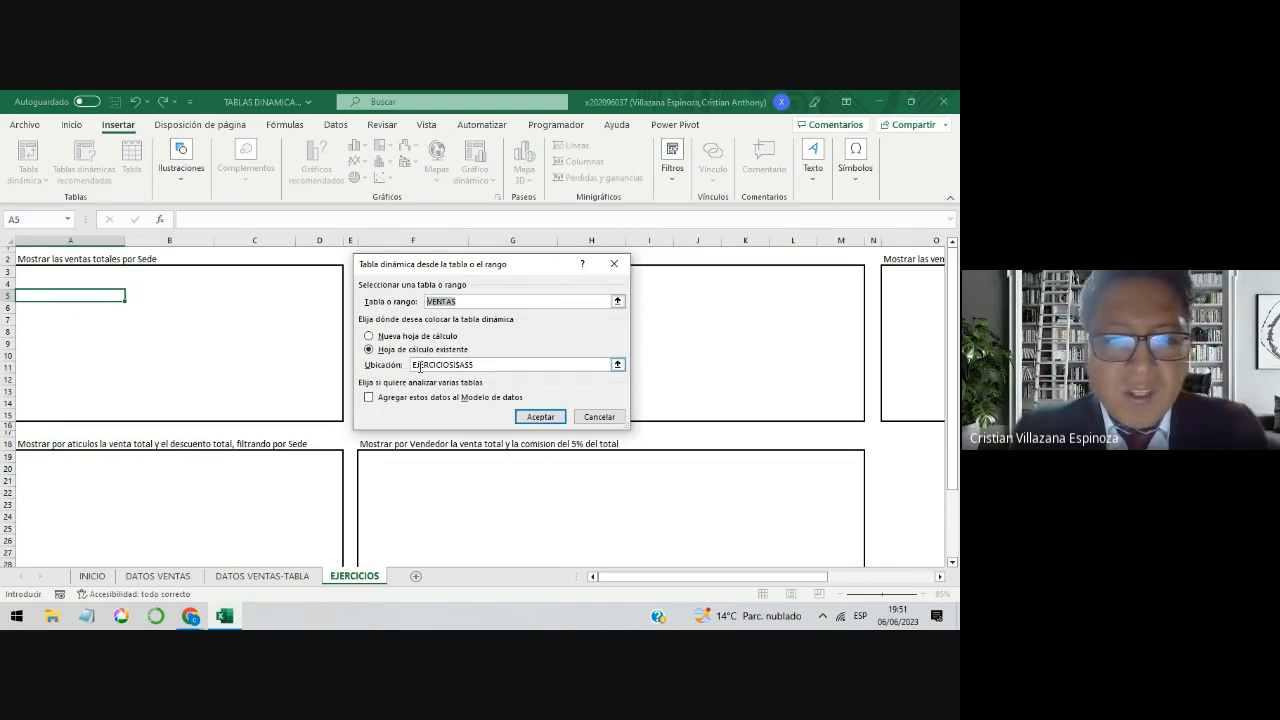
pyautogui.moveTo(414, 364); pyautogui.dragTo(456, 370)
pyautogui.click(476, 364)
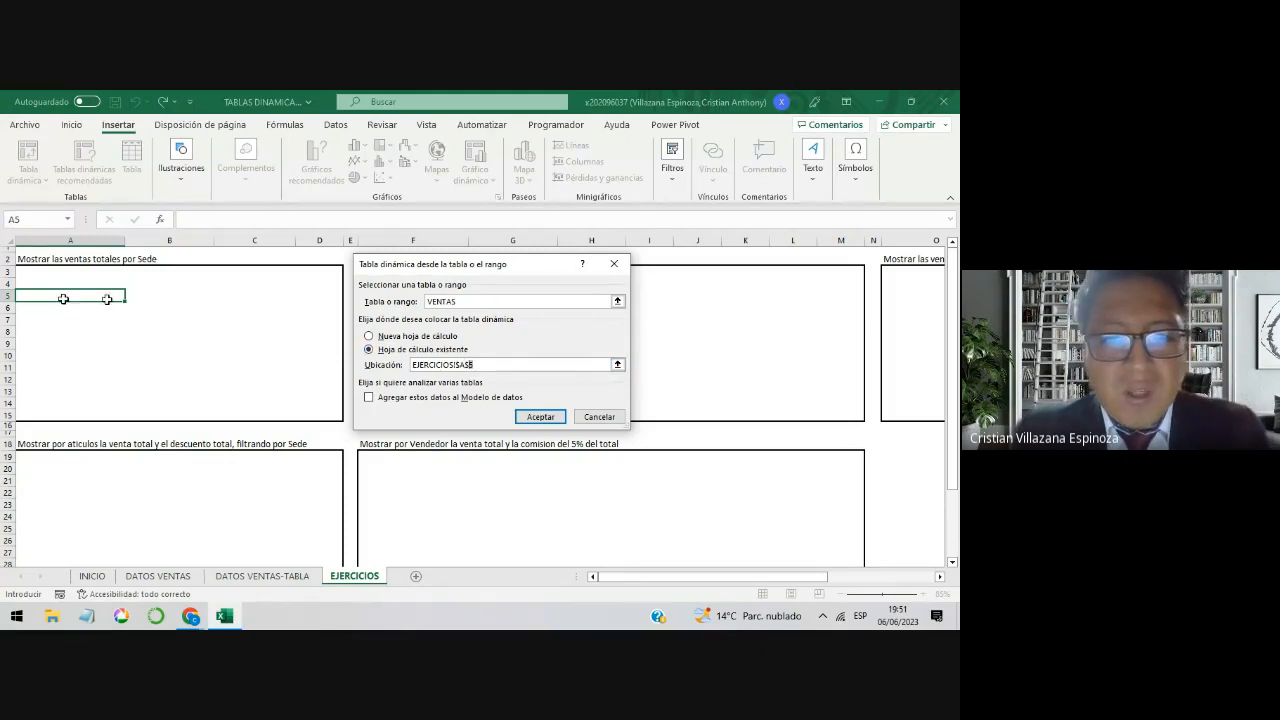
pyautogui.moveTo(486, 364); pyautogui.dragTo(410, 373)
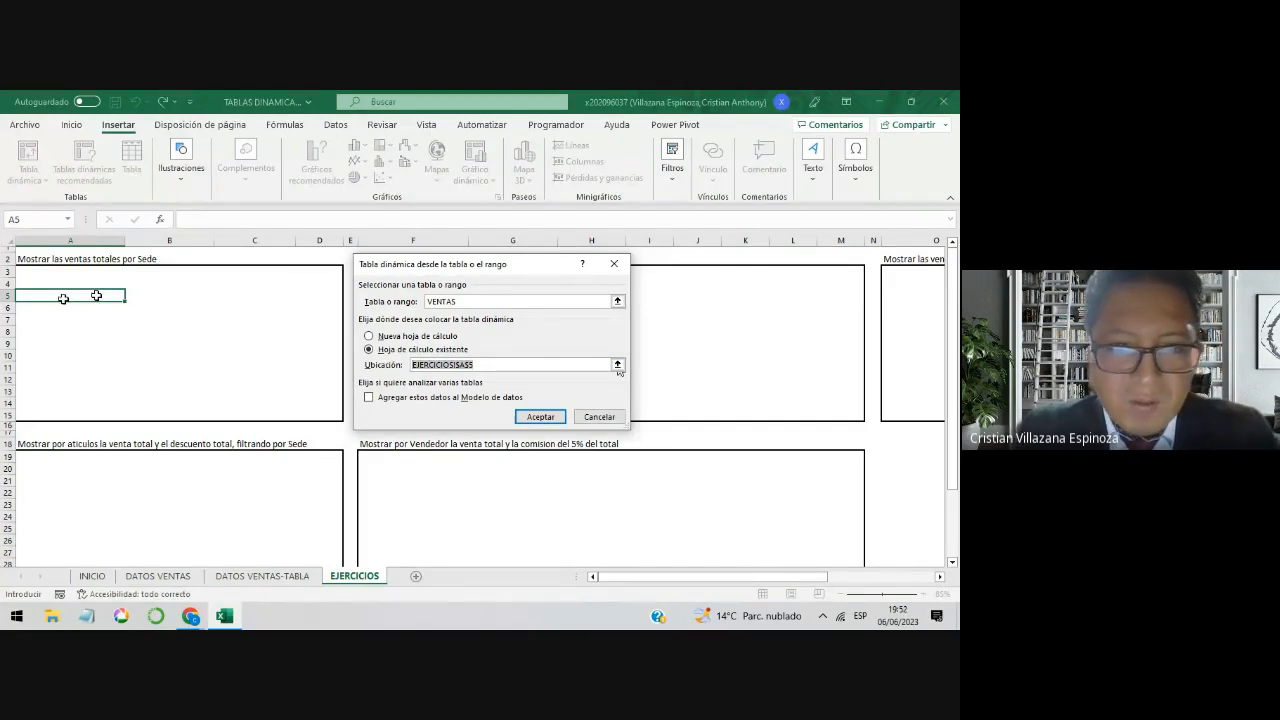
pyautogui.click(546, 418)
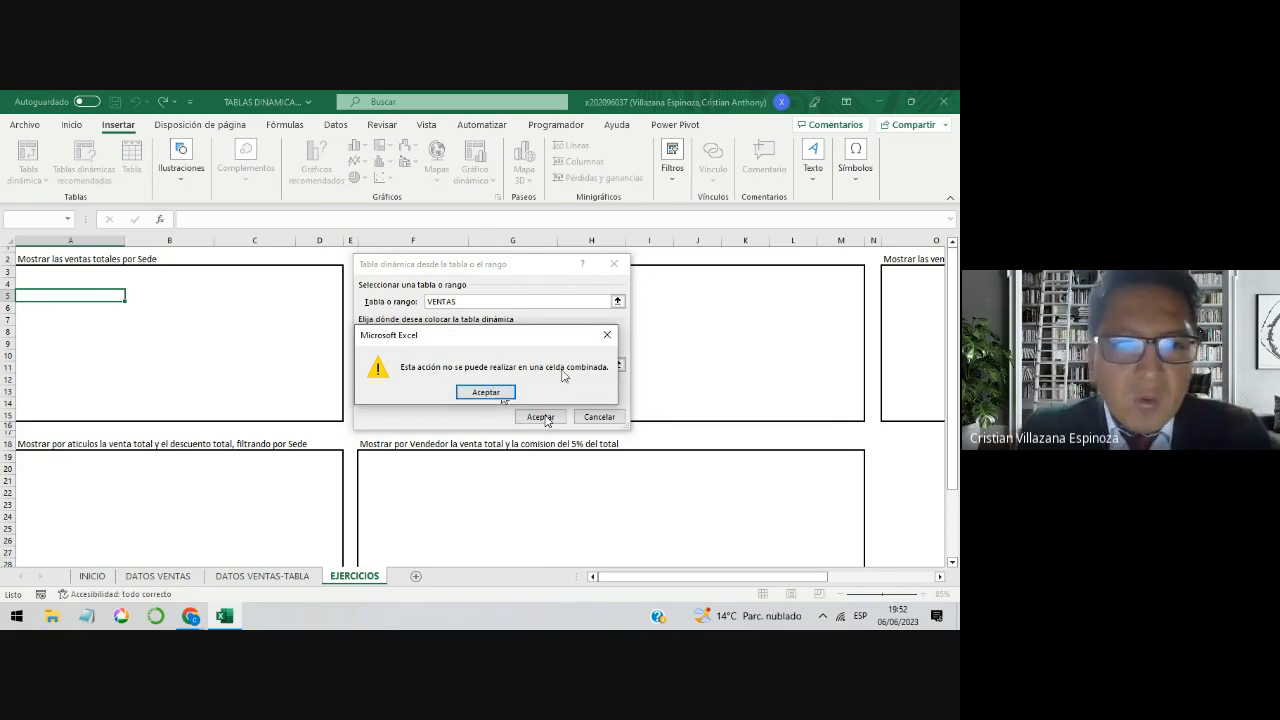
pyautogui.click(501, 393)
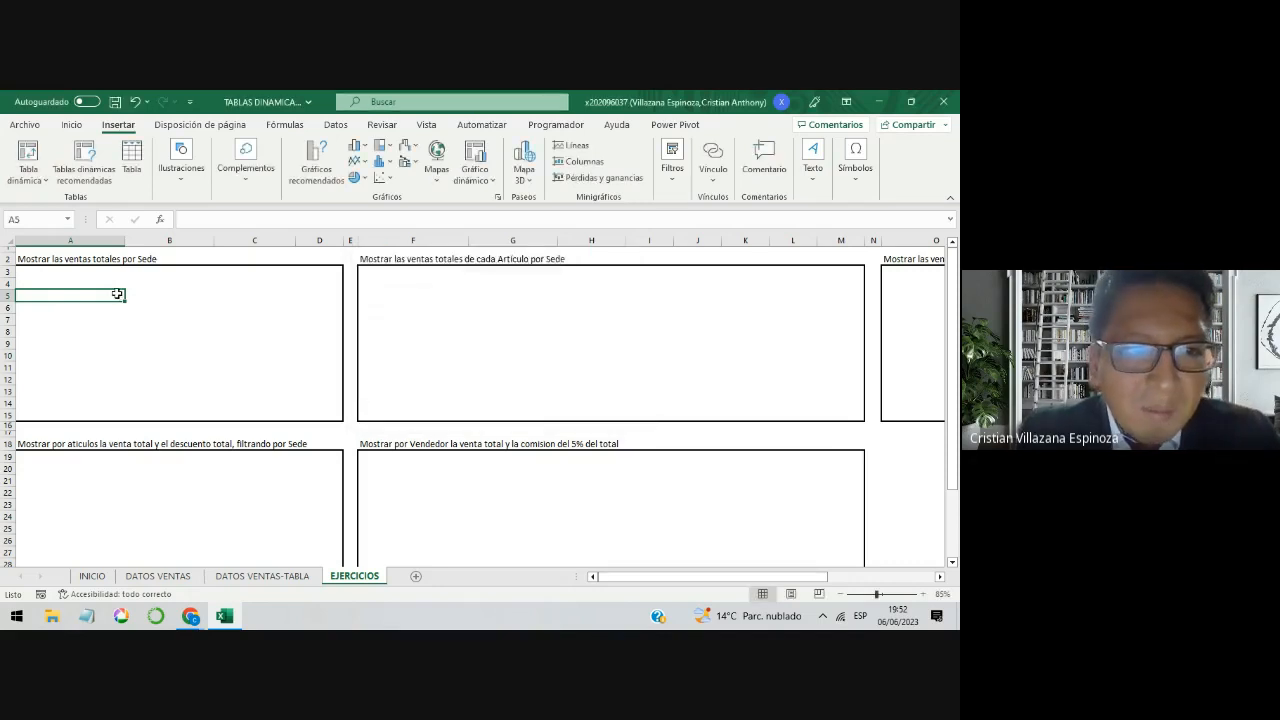
# Step: Insert six rows at row 14 of the EJERCICIOS sheet to make the upper exercise boxes taller
pyautogui.click(169, 367)
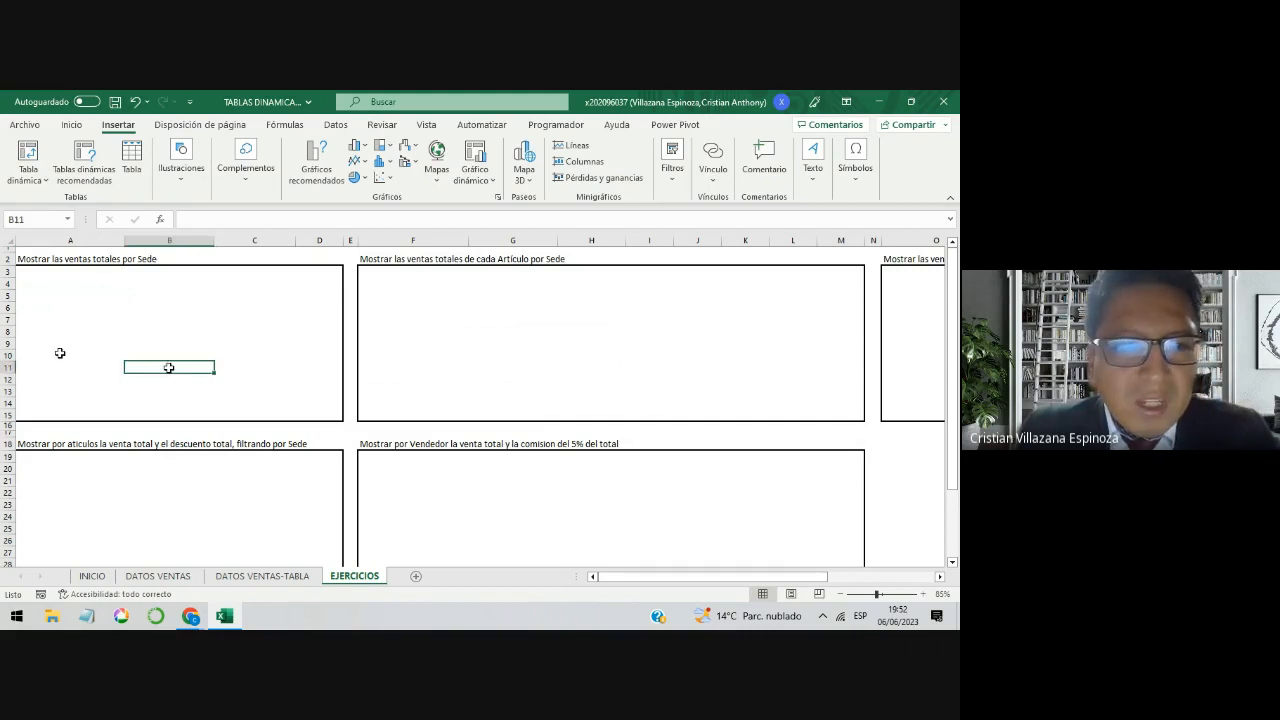
pyautogui.moveTo(58, 287); pyautogui.dragTo(171, 437)
pyautogui.click(67, 426)
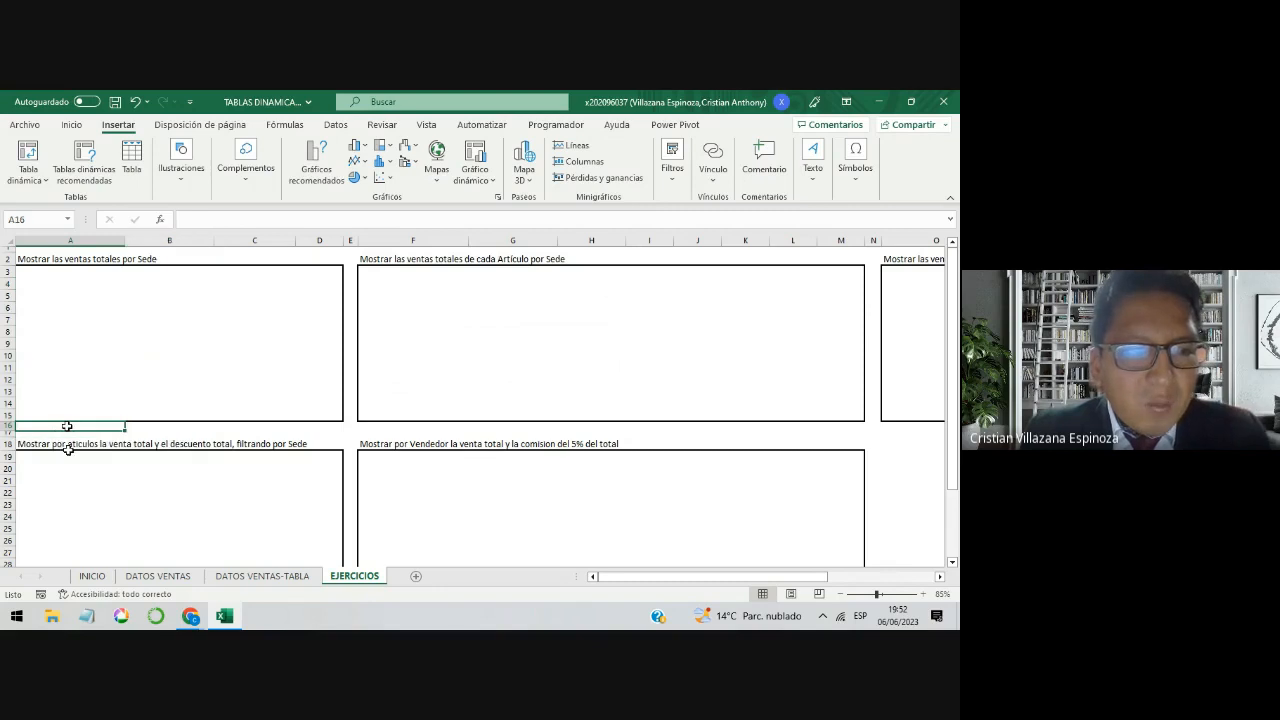
pyautogui.click(70, 445)
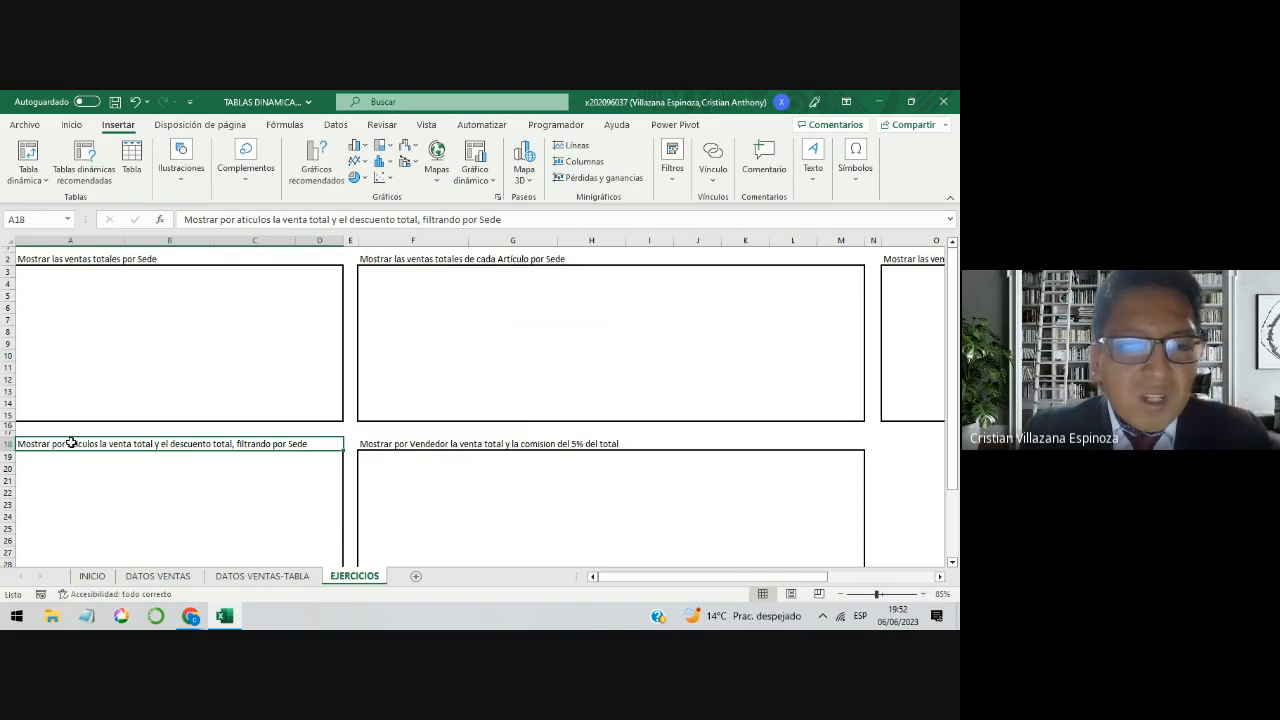
pyautogui.click(7, 402)
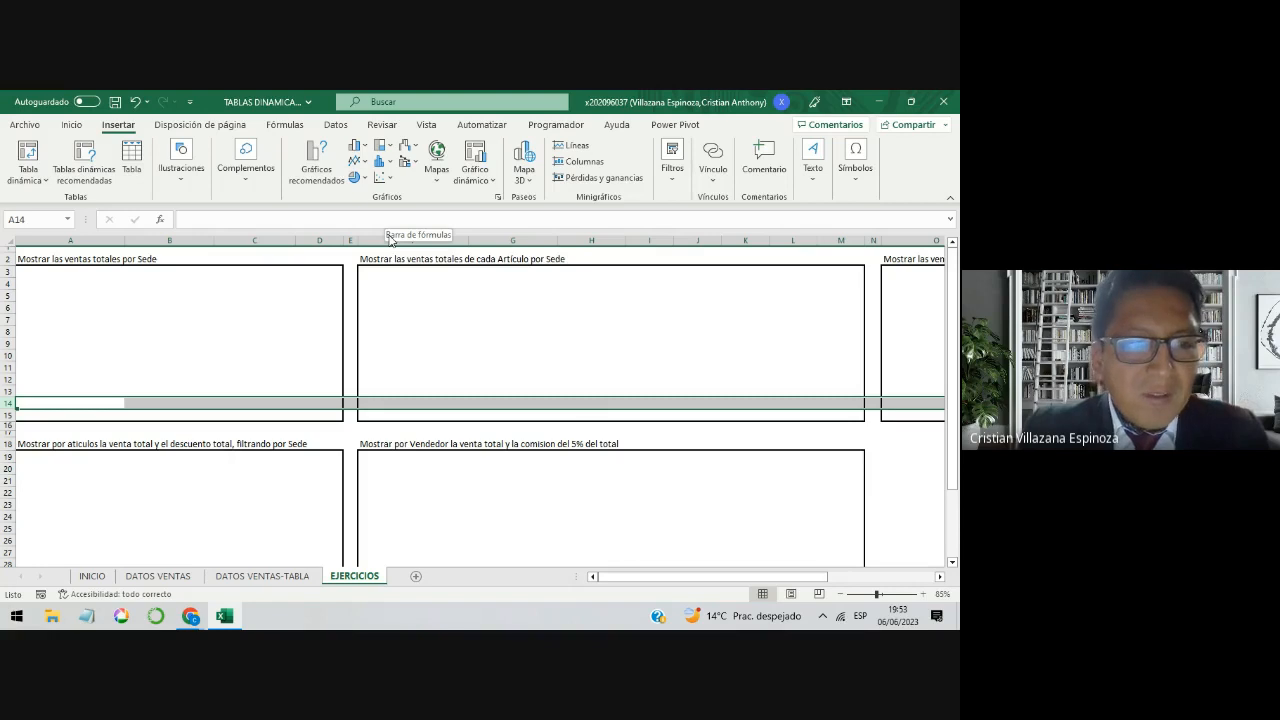
pyautogui.hotkey('ctrl', '+')
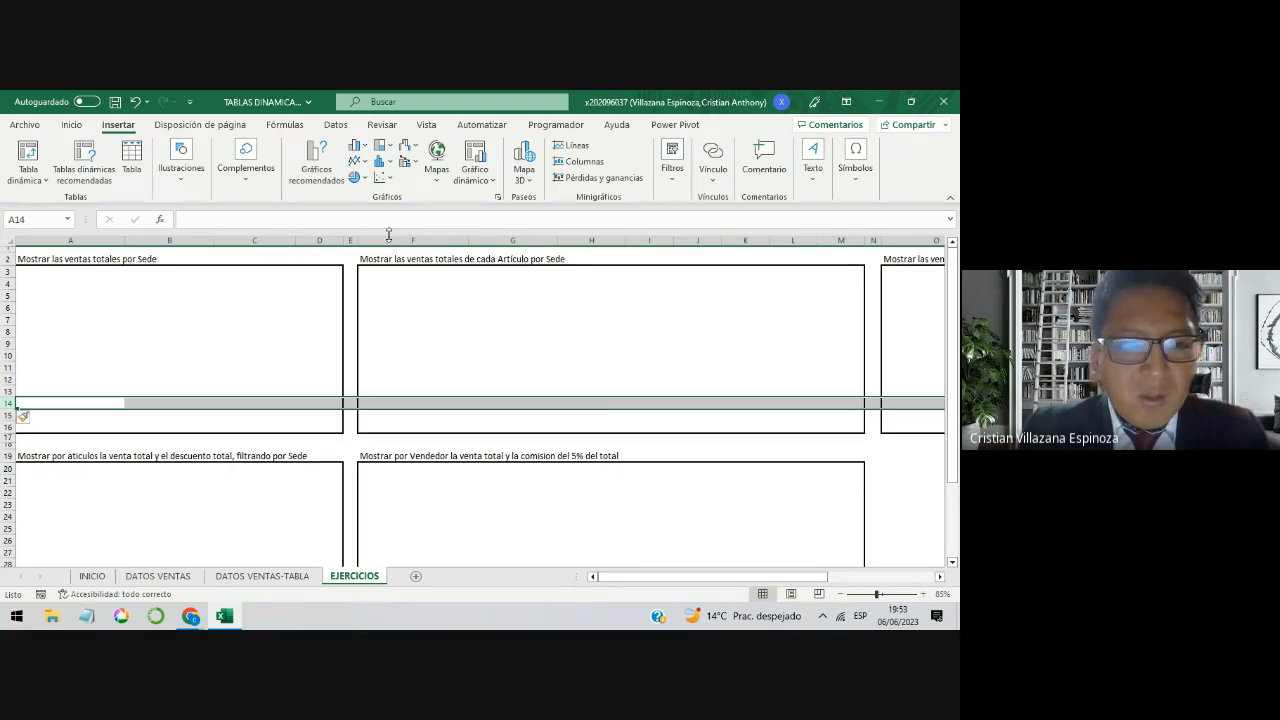
pyautogui.hotkey('ctrl', '+')
pyautogui.hotkey('ctrl', '+')
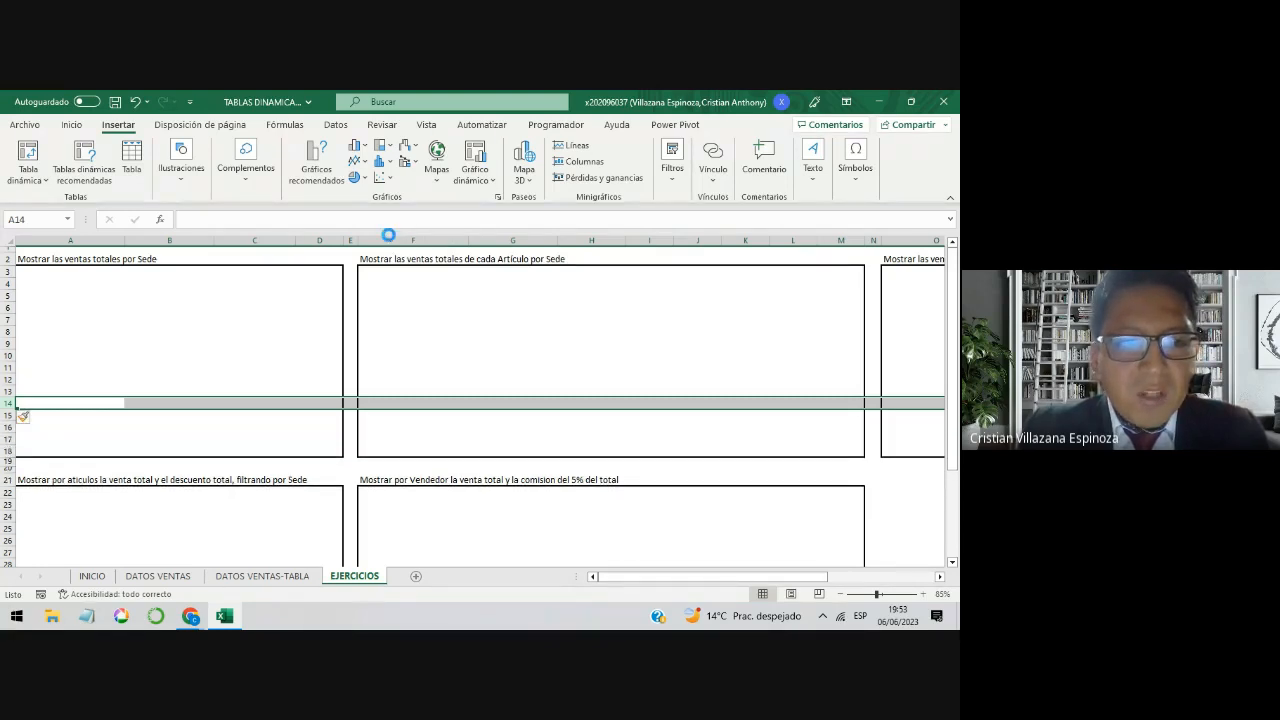
pyautogui.hotkey('ctrl', '+')
pyautogui.hotkey('ctrl', '+')
pyautogui.hotkey('ctrl', '+')
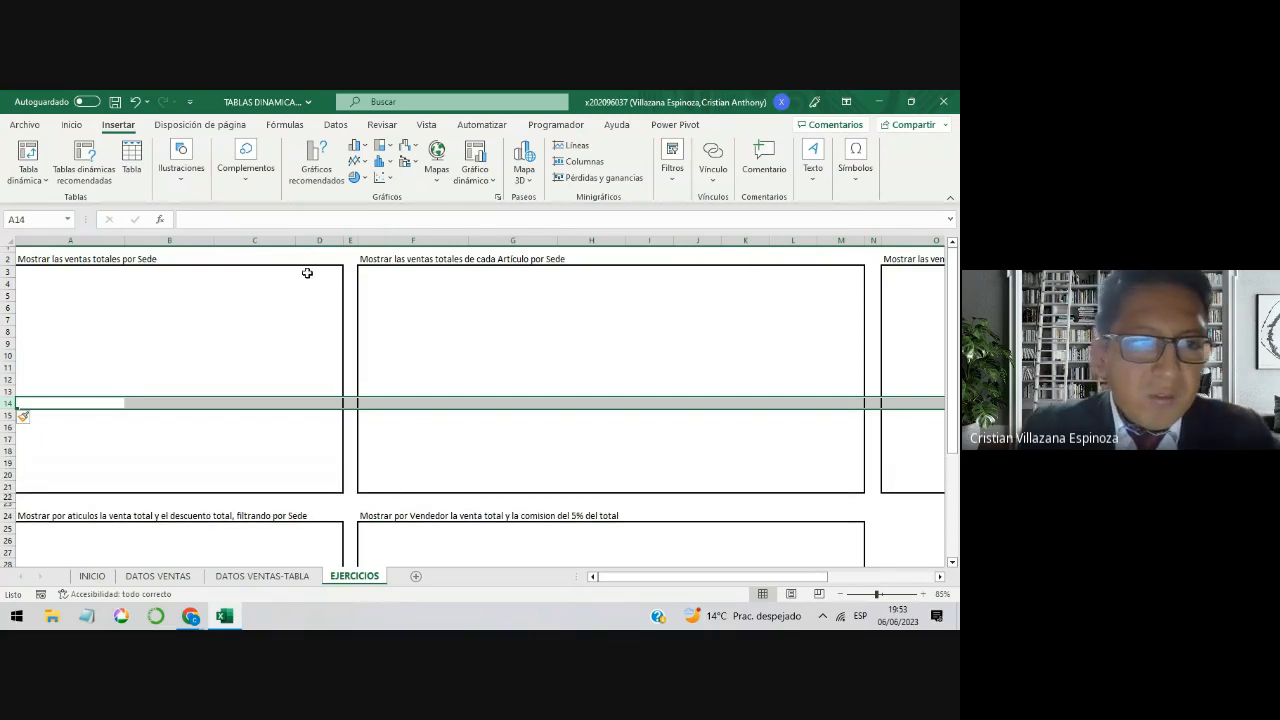
# Step: Insert a pivot table from the VENTAS table in cell A5 of the existing EJERCICIOS sheet
pyautogui.click(66, 346)
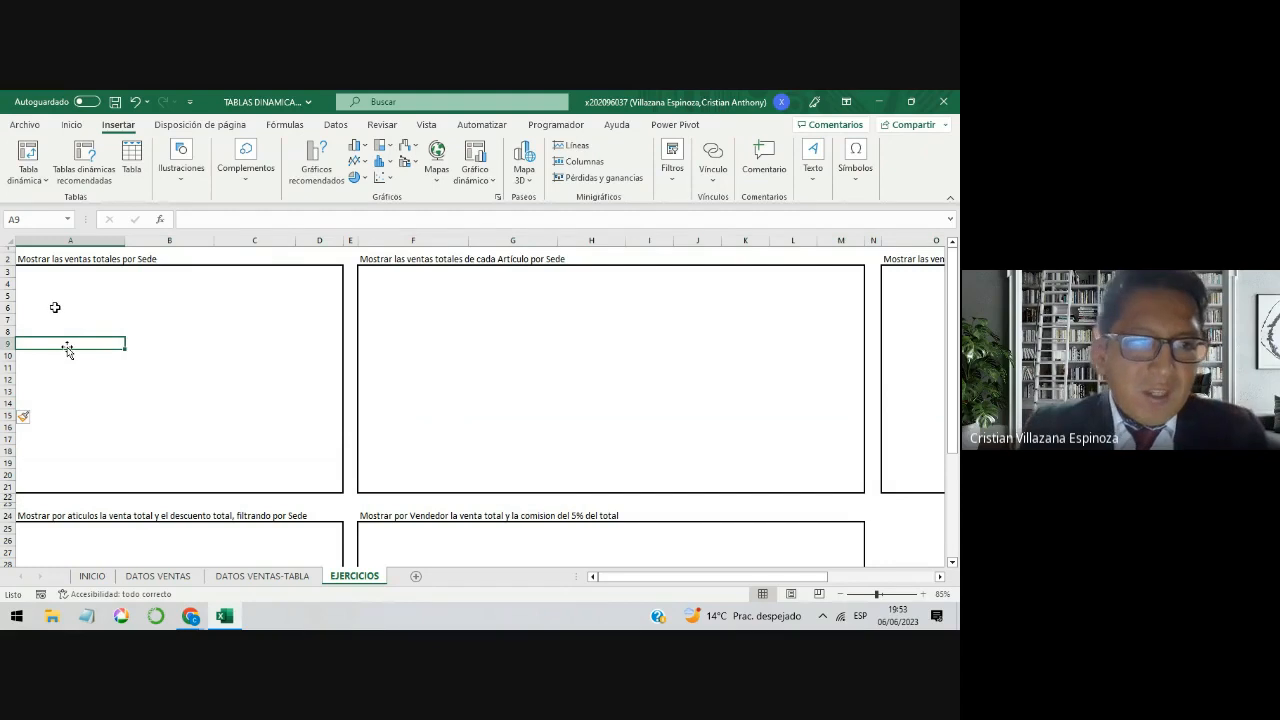
pyautogui.click(57, 294)
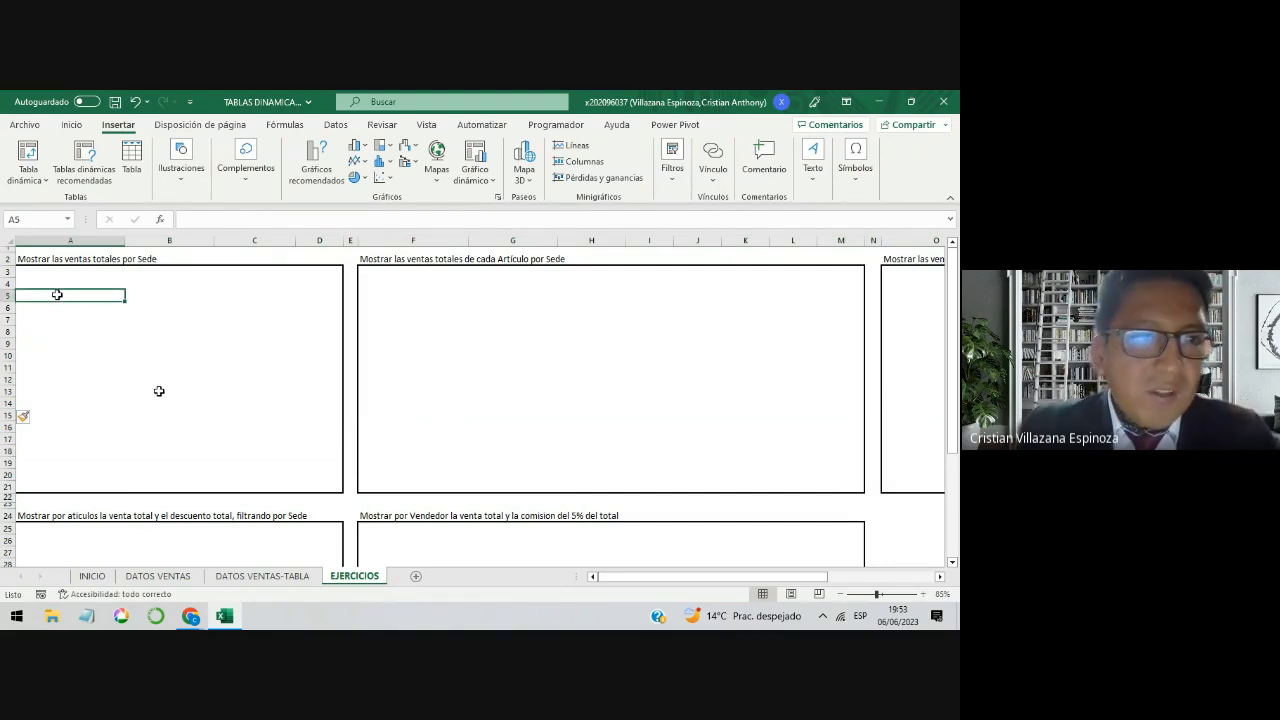
pyautogui.click(33, 160)
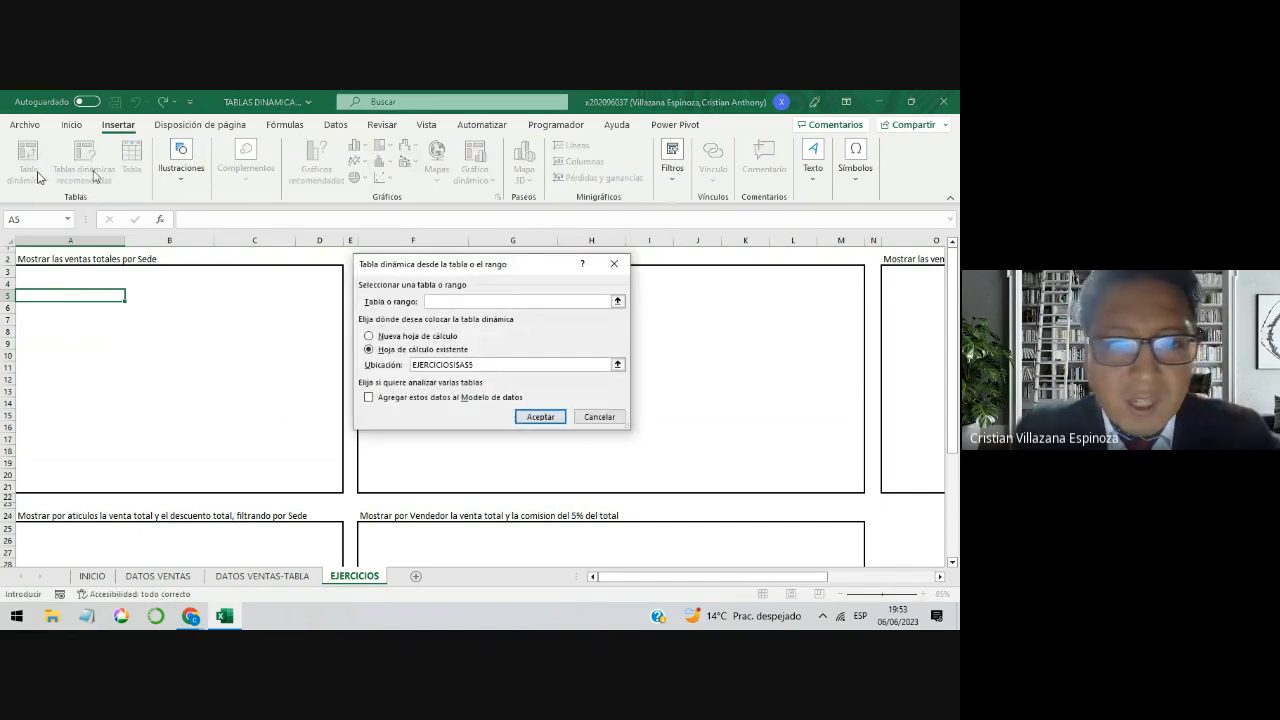
pyautogui.write('VENTAS')
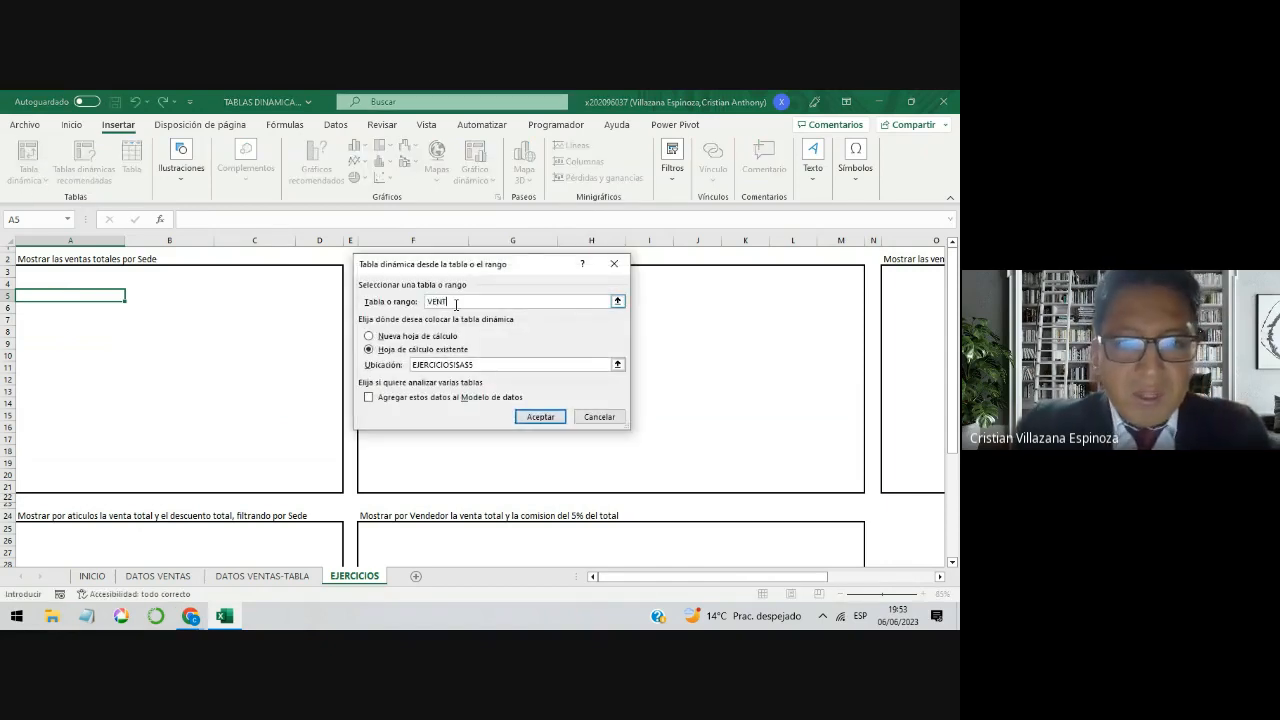
pyautogui.click(540, 417)
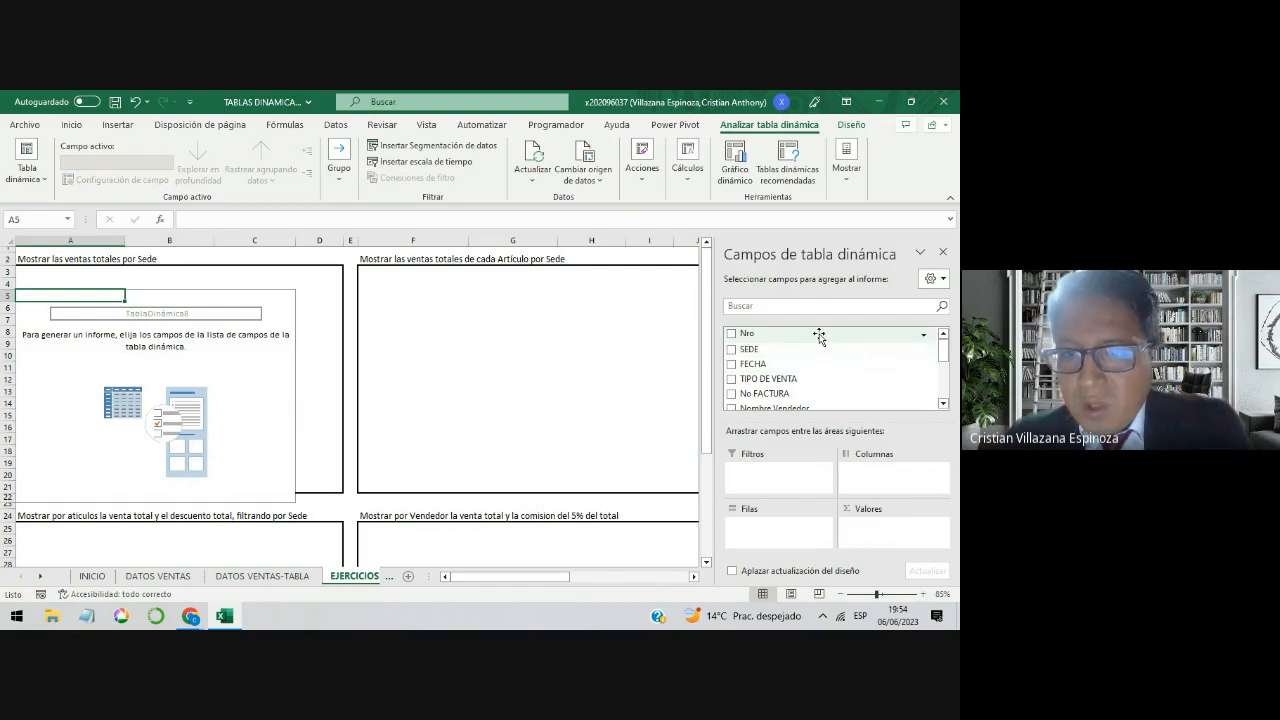
# Step: Compare the pivot table's field list with the column headers of the table on the DATOS VENTAS sheet
pyautogui.moveTo(948, 364)
pyautogui.mouseDown()
pyautogui.moveTo(946, 378)
pyautogui.moveTo(942, 356)
pyautogui.mouseUp()
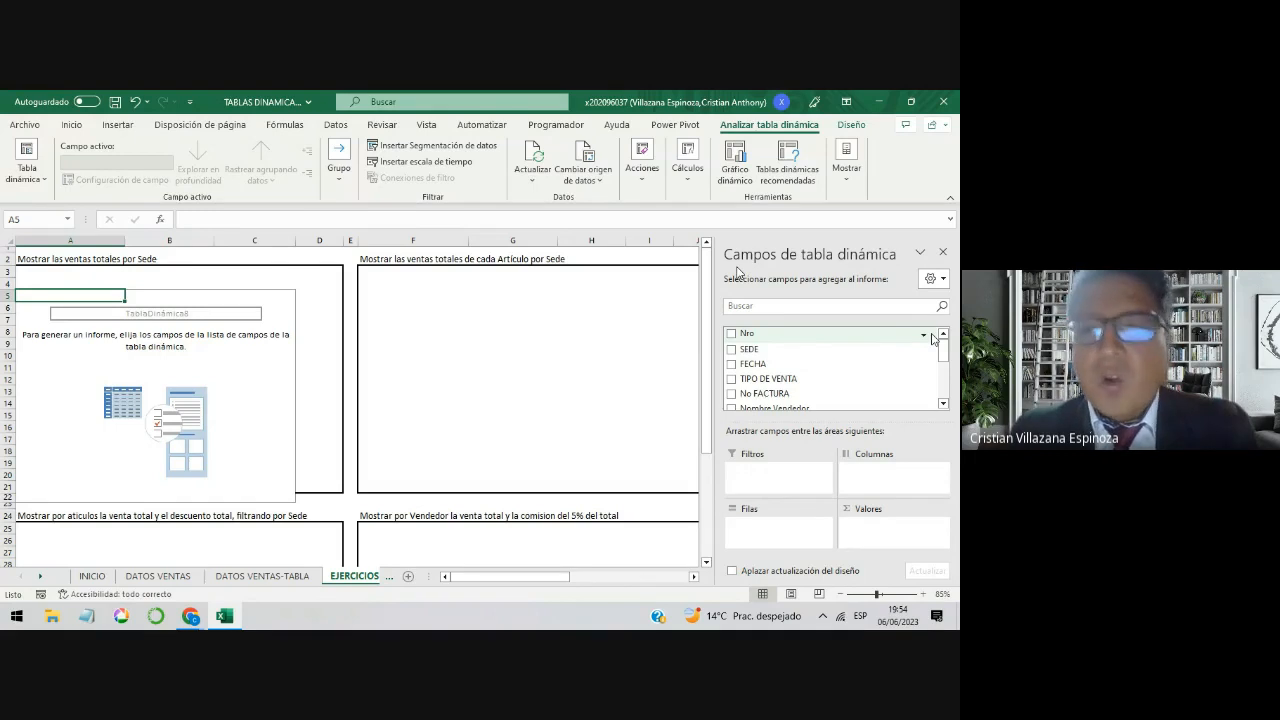
pyautogui.click(177, 577)
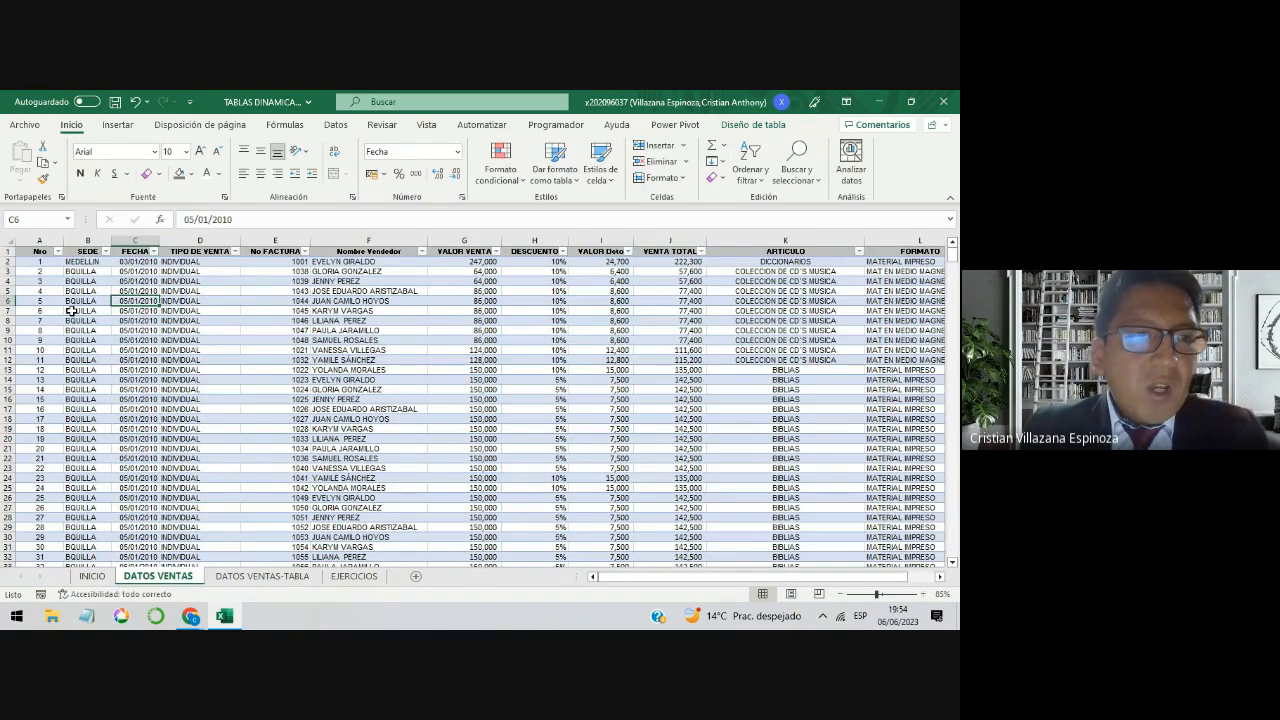
pyautogui.click(84, 251)
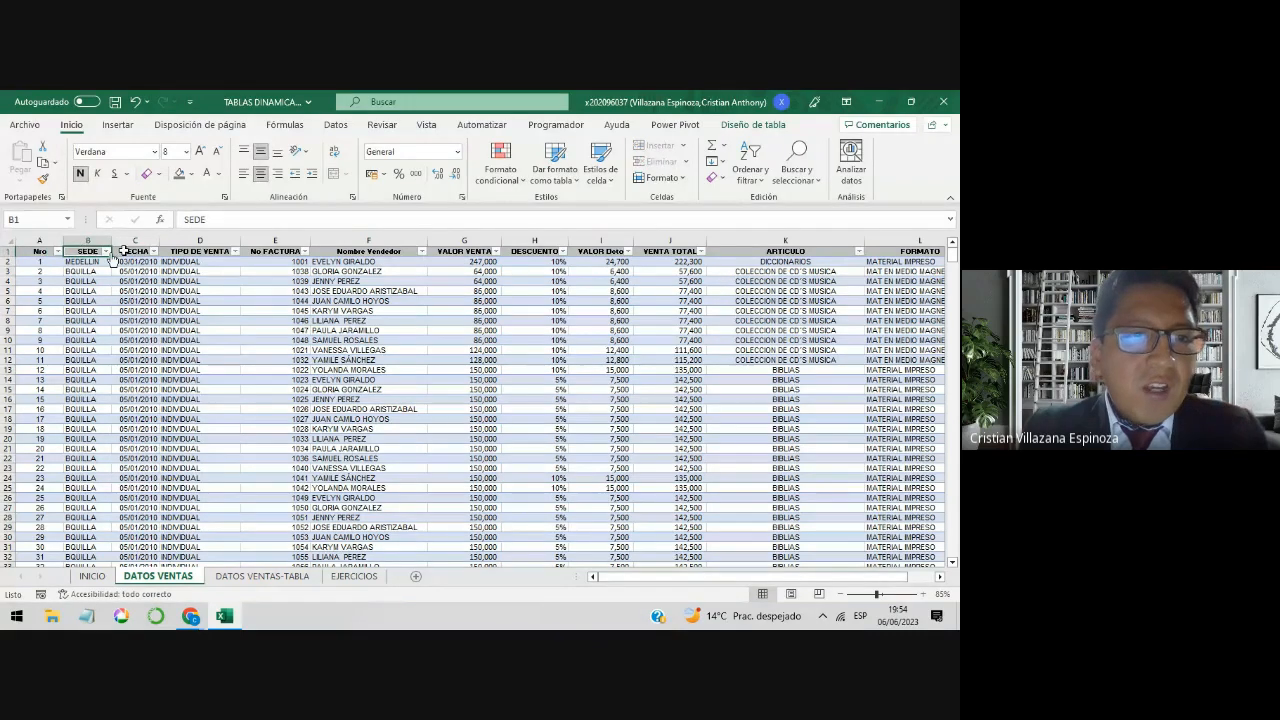
pyautogui.click(127, 248)
pyautogui.click(190, 251)
pyautogui.click(265, 253)
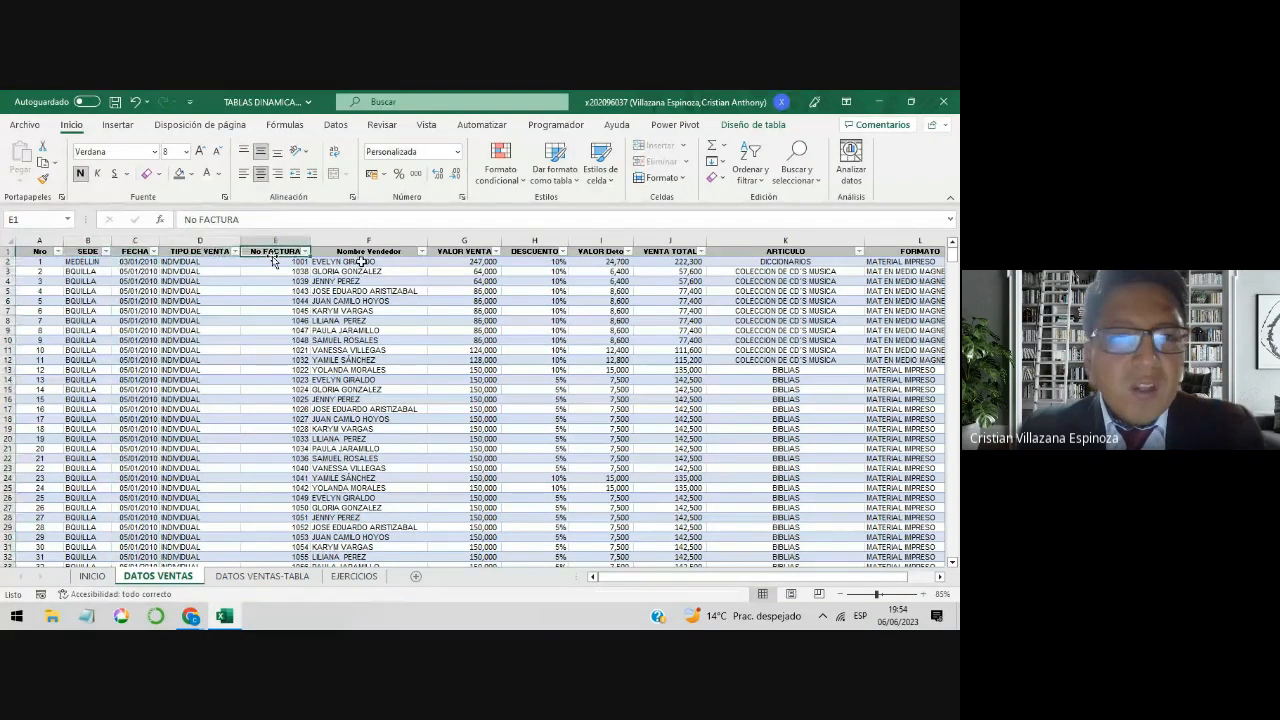
pyautogui.click(346, 578)
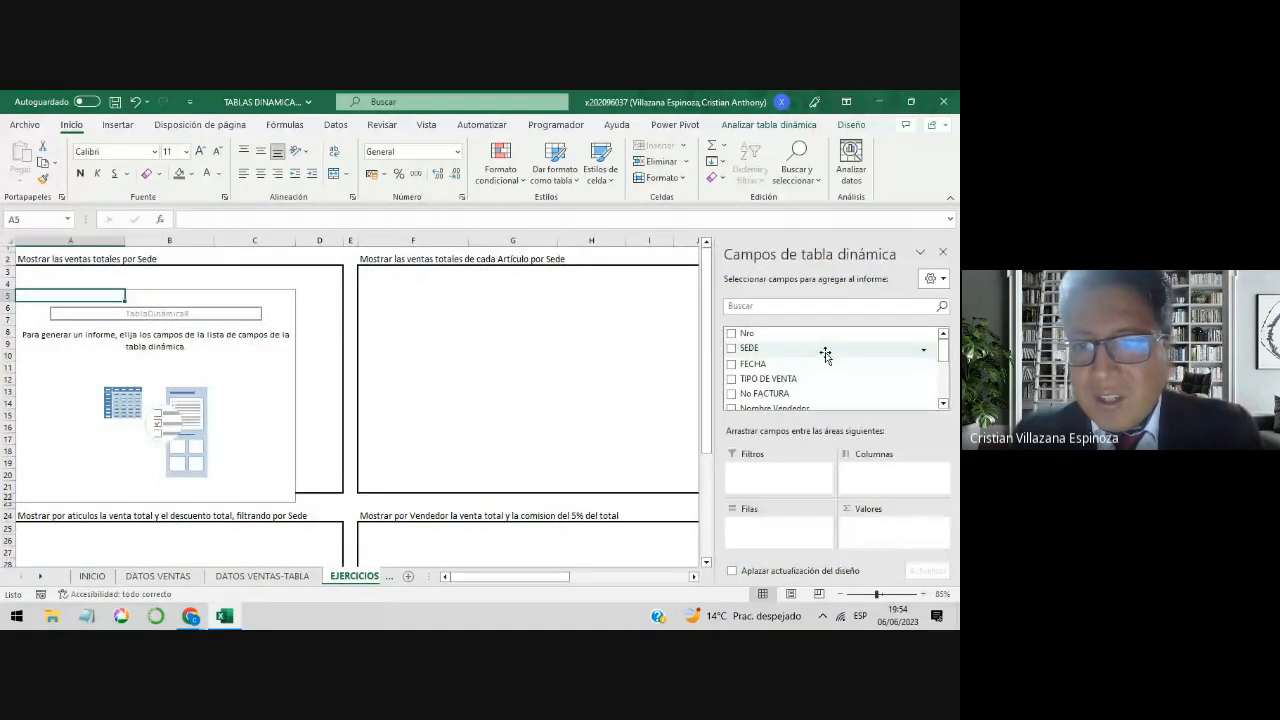
pyautogui.scroll(-3, 825, 354)
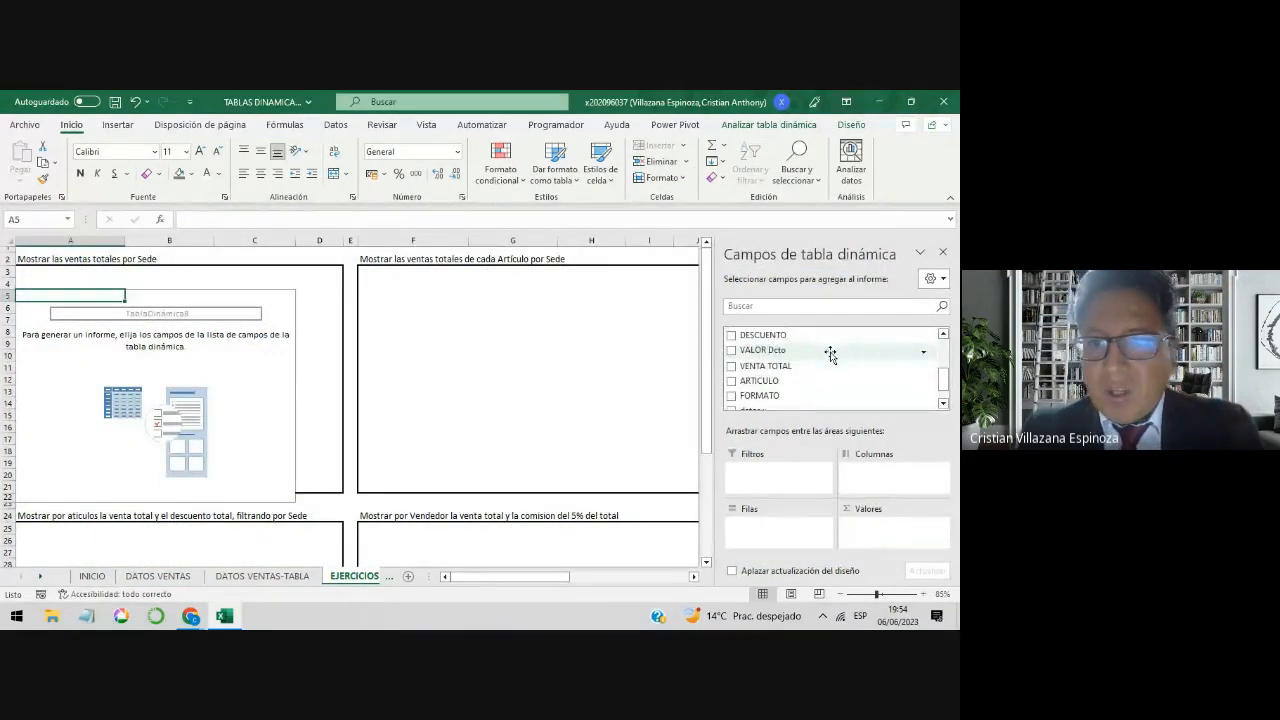
pyautogui.scroll(3, 830, 353)
pyautogui.scroll(-3, 830, 353)
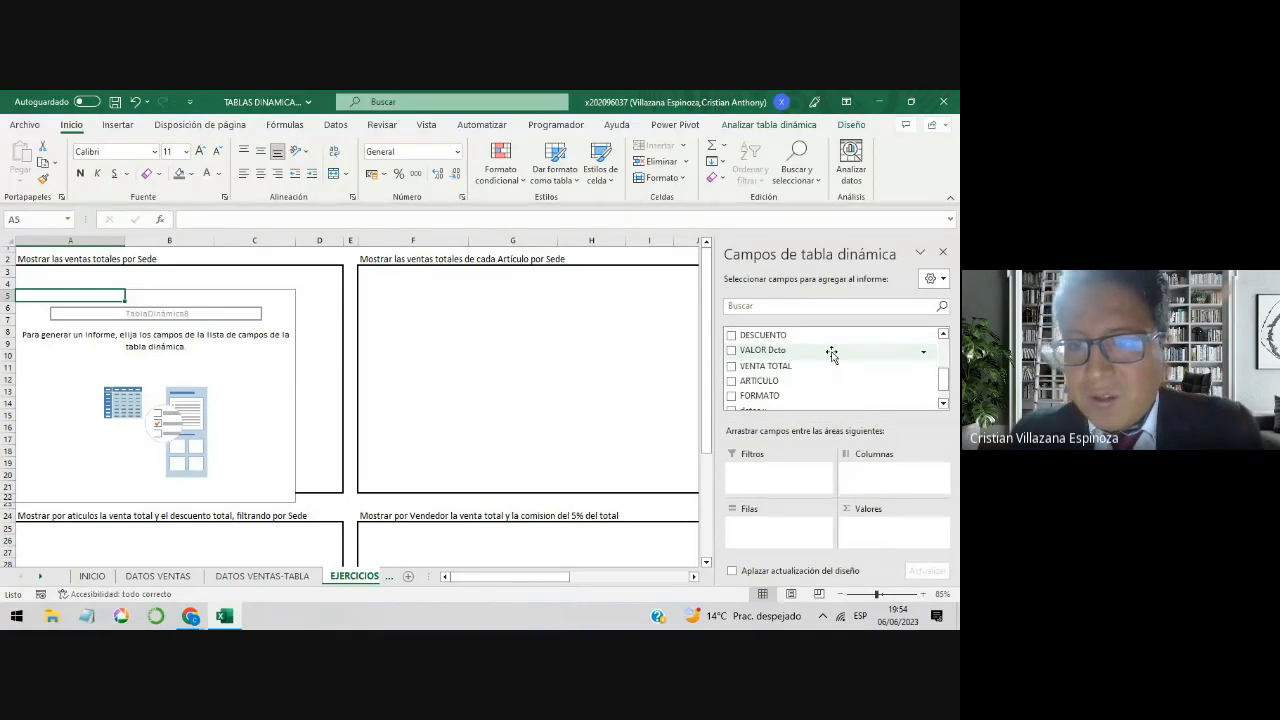
pyautogui.scroll(3, 831, 354)
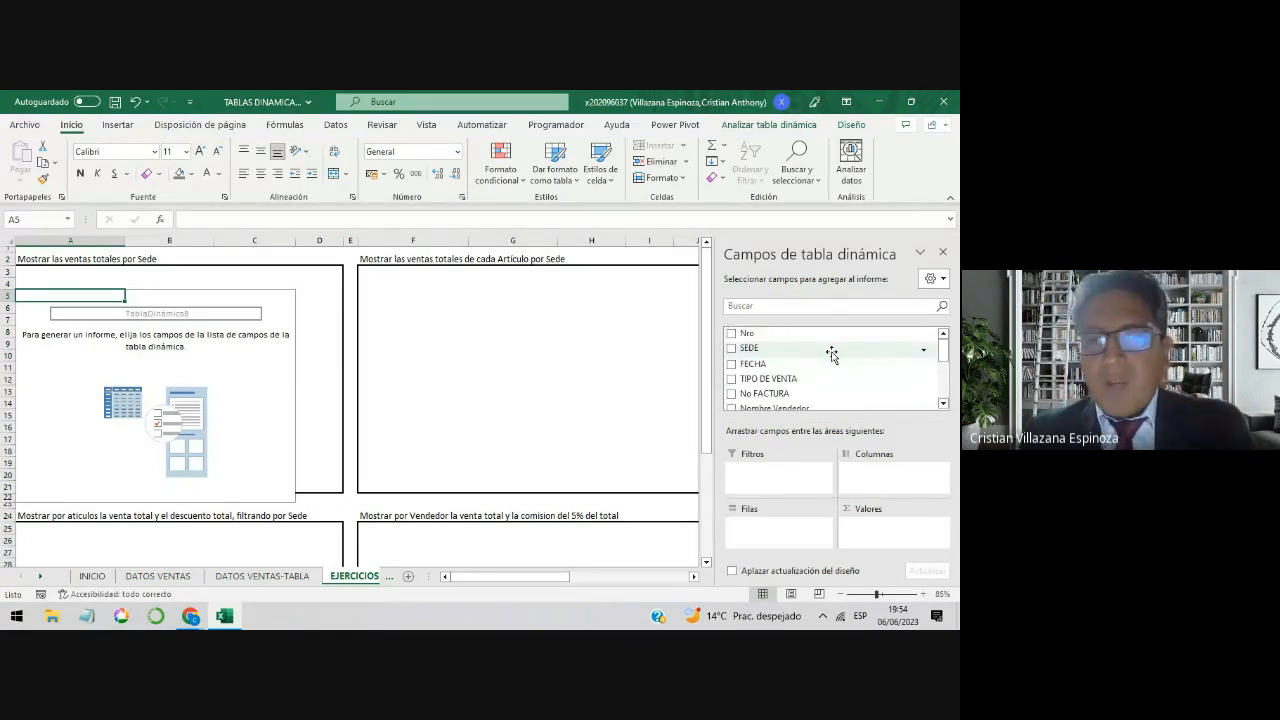
pyautogui.scroll(-5, 831, 354)
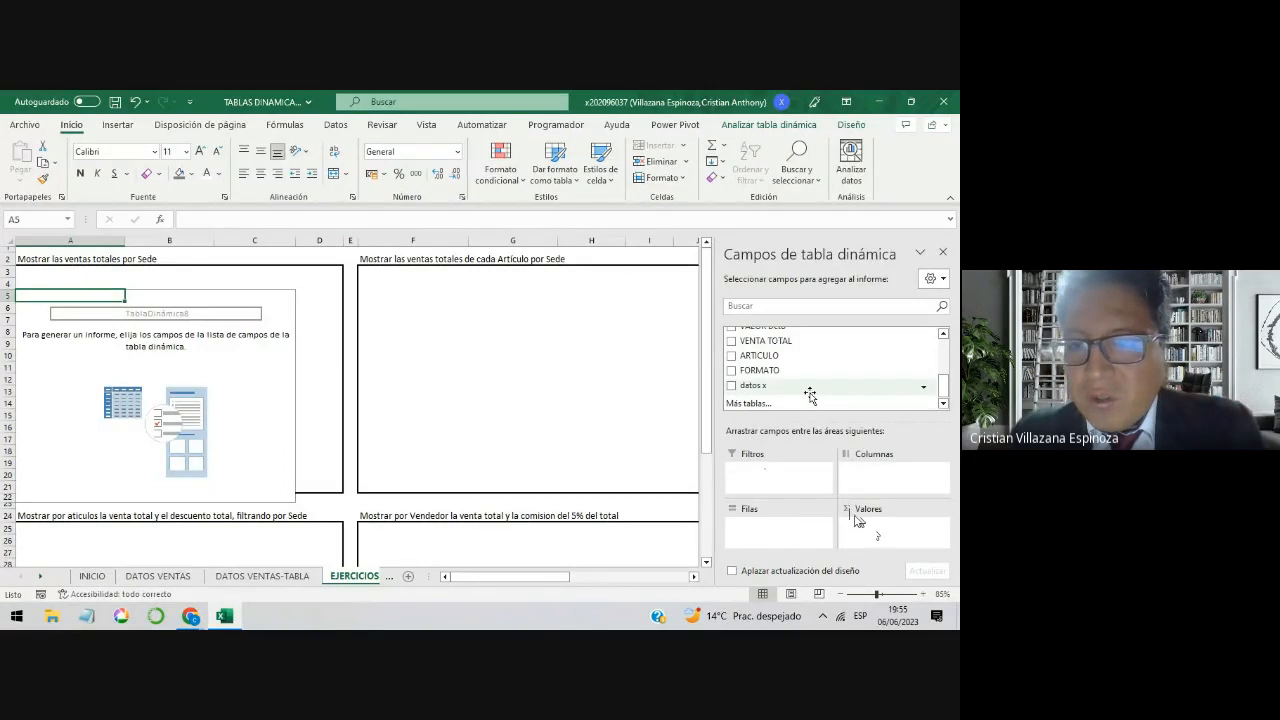
# Step: Review the pivot table's fields and examine the numeric columns from VALOR VENTA to VENTA TOTAL on the DATOS VENTAS sheet
pyautogui.scroll(3, 810, 395)
pyautogui.scroll(2, 810, 390)
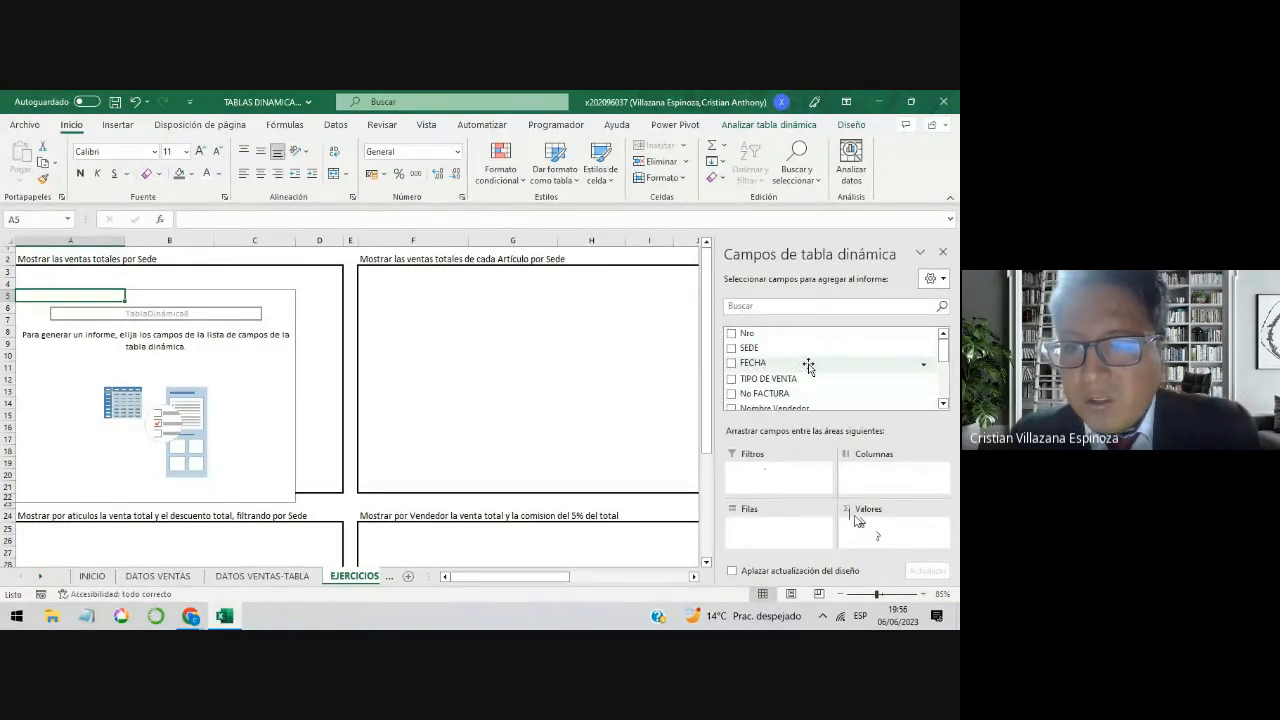
pyautogui.scroll(-1, 808, 365)
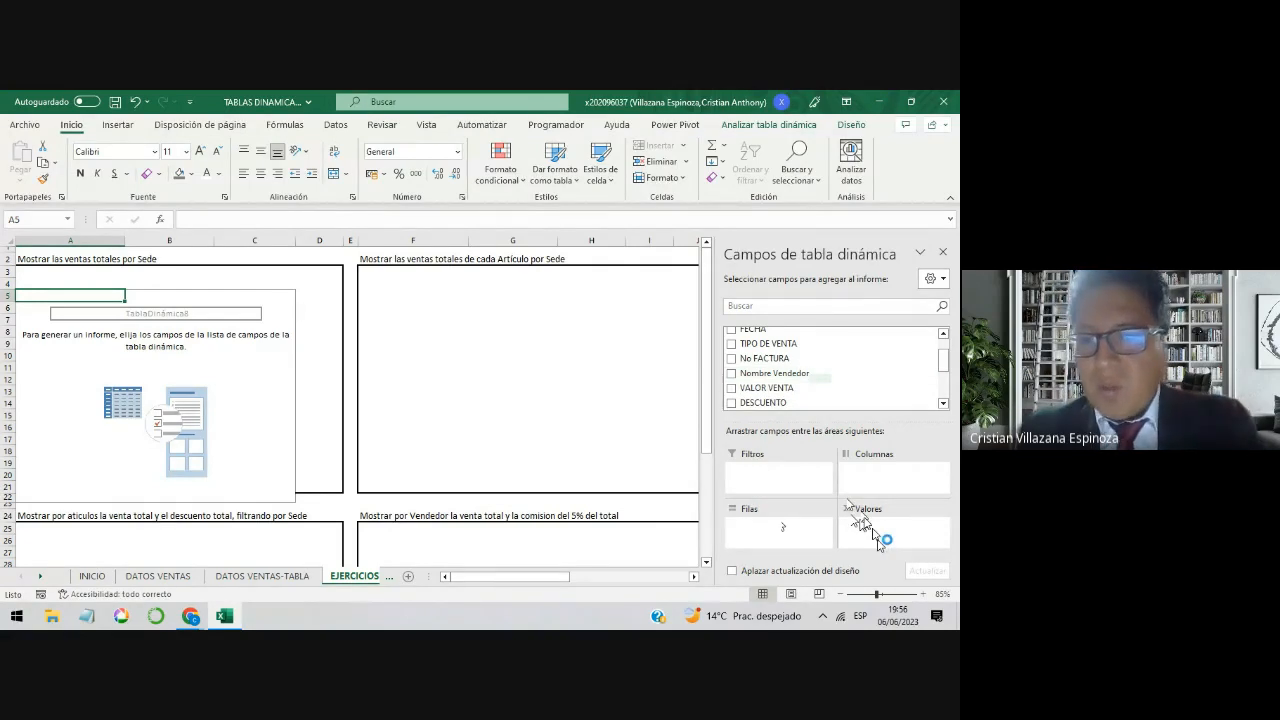
pyautogui.click(172, 578)
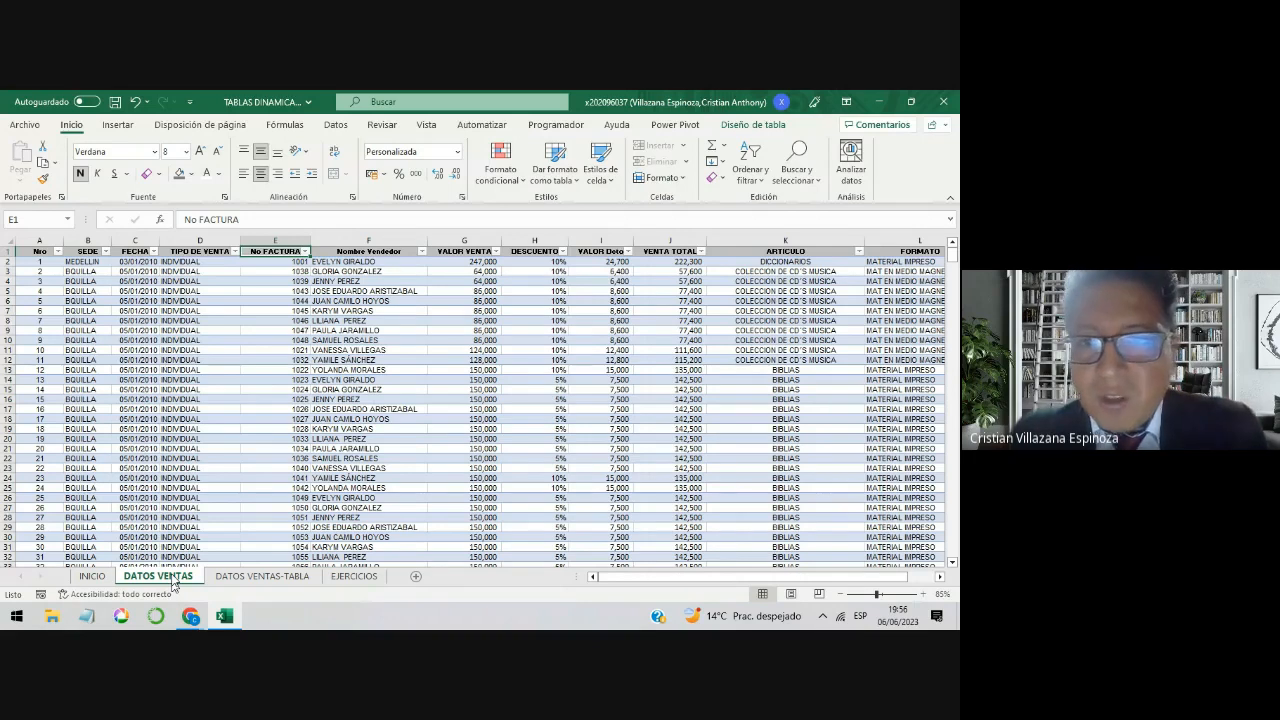
pyautogui.click(668, 252)
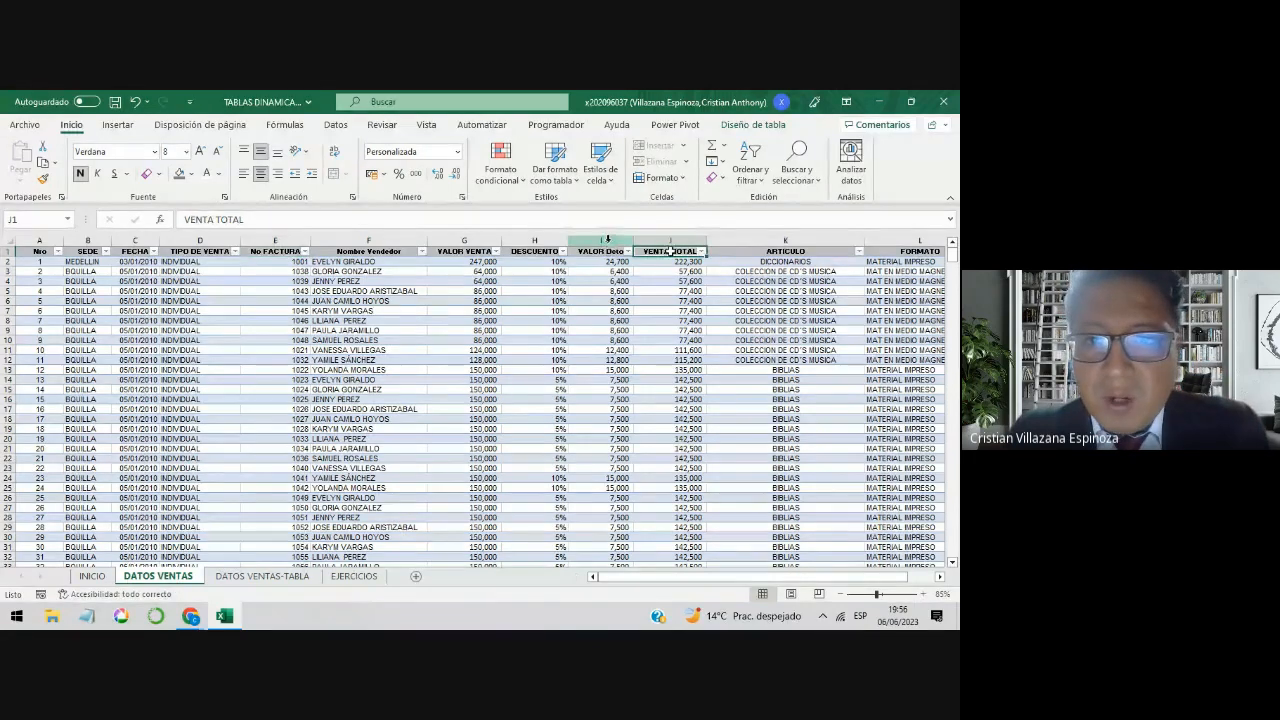
pyautogui.click(607, 240)
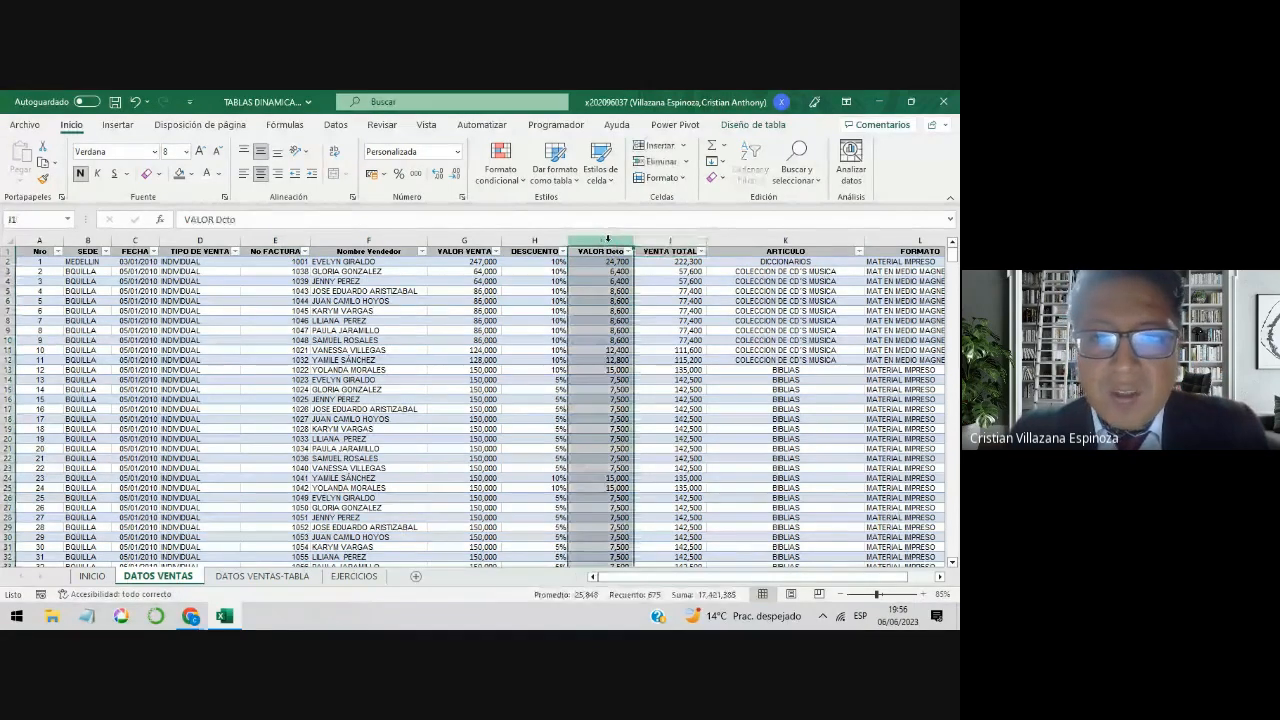
pyautogui.click(533, 240)
pyautogui.click(468, 242)
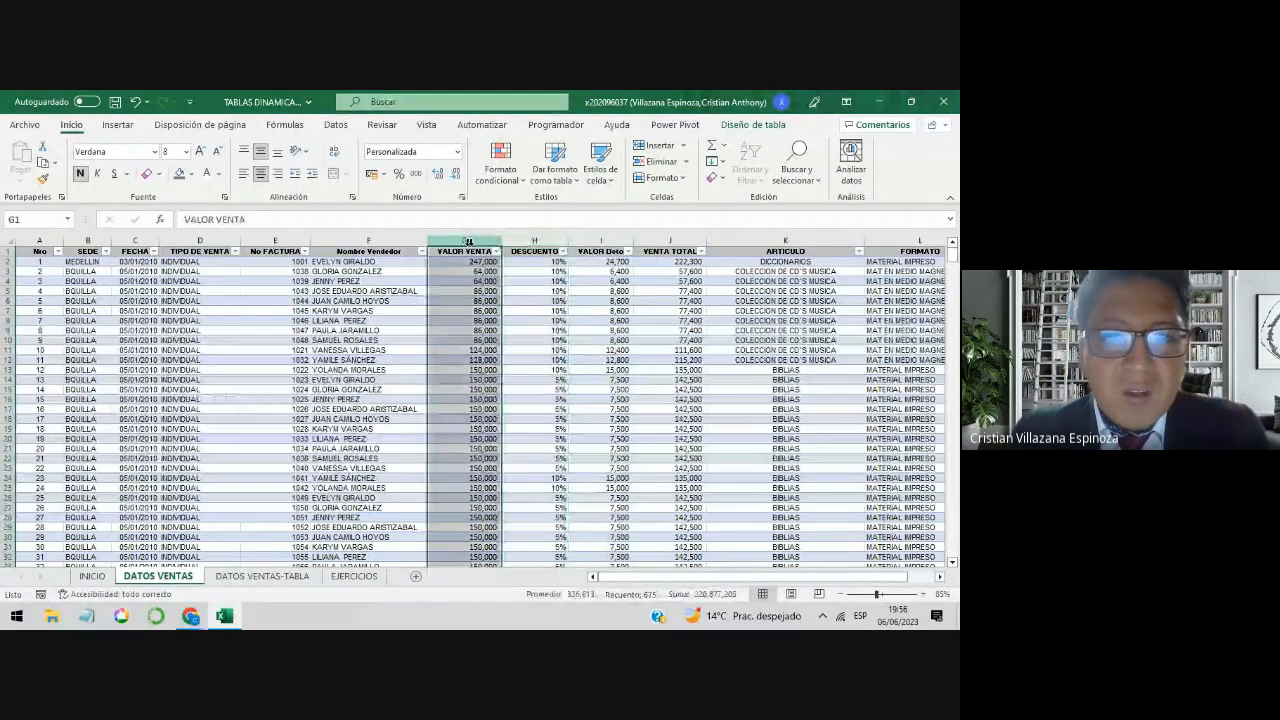
pyautogui.moveTo(468, 242); pyautogui.dragTo(650, 254)
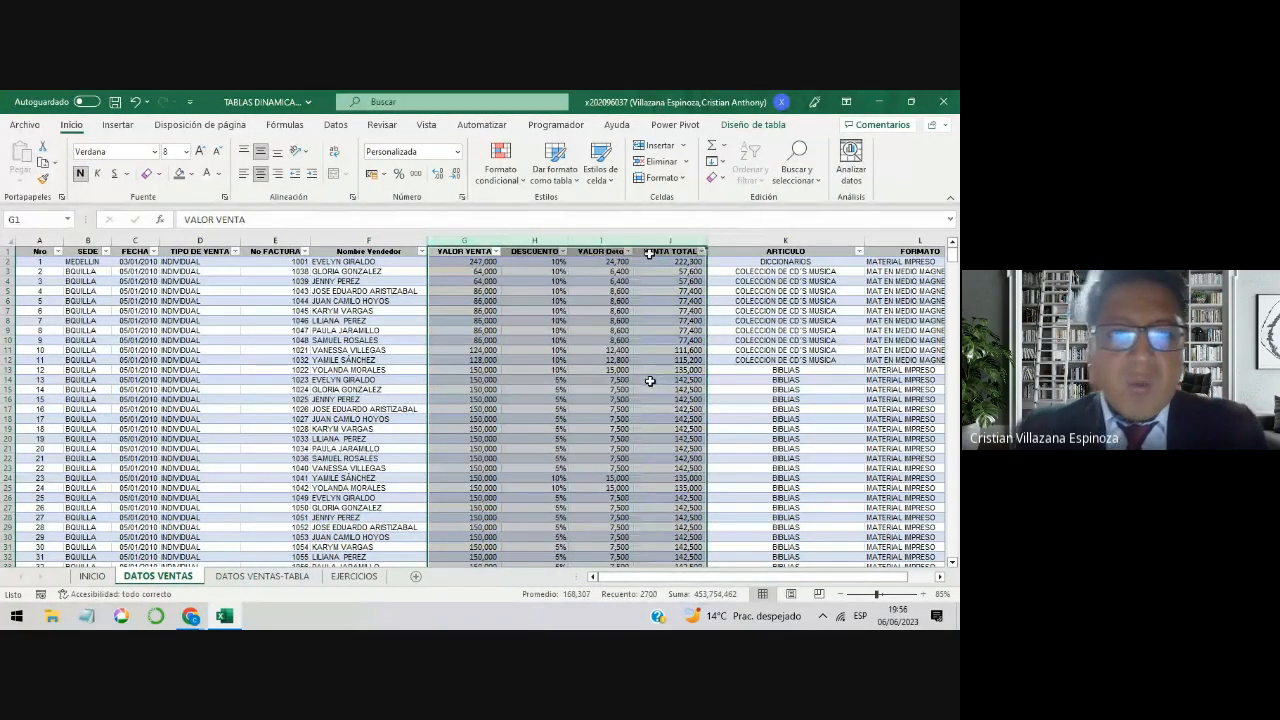
# Step: Examine the No FACTURA column and its invoice numbers on the DATOS VENTAS sheet
pyautogui.click(286, 294)
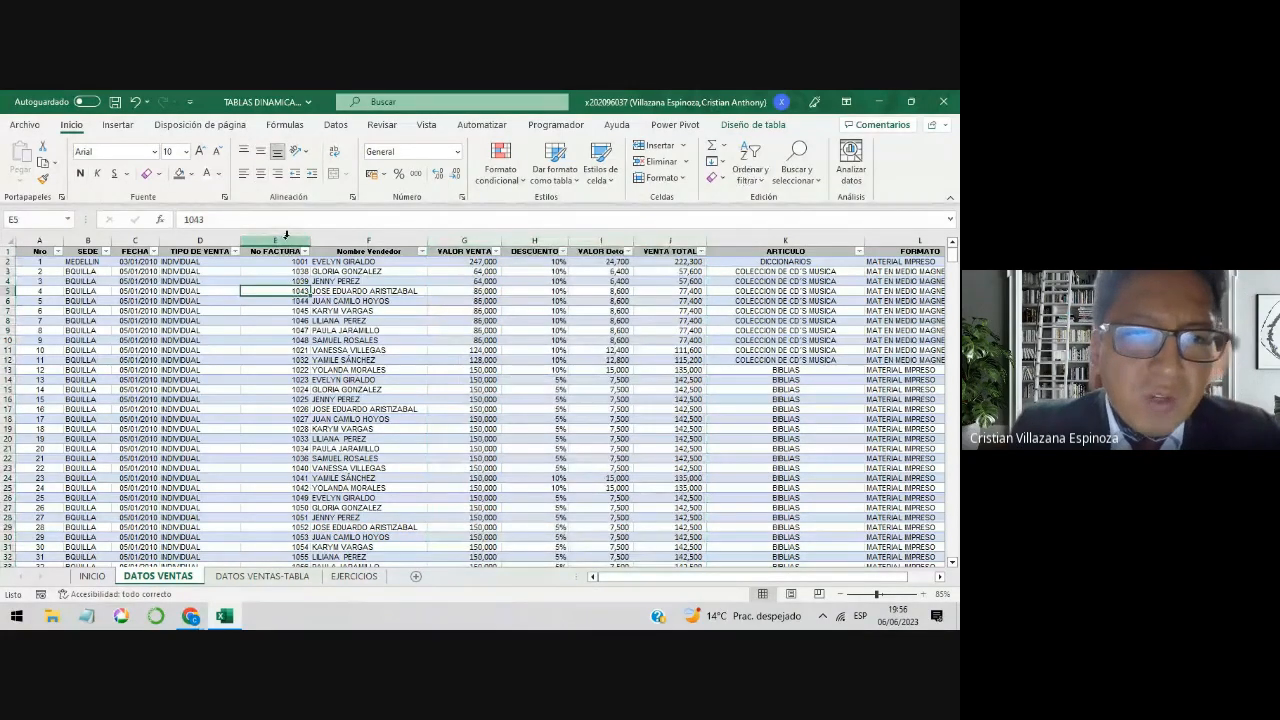
pyautogui.click(284, 246)
pyautogui.moveTo(280, 271); pyautogui.dragTo(279, 307)
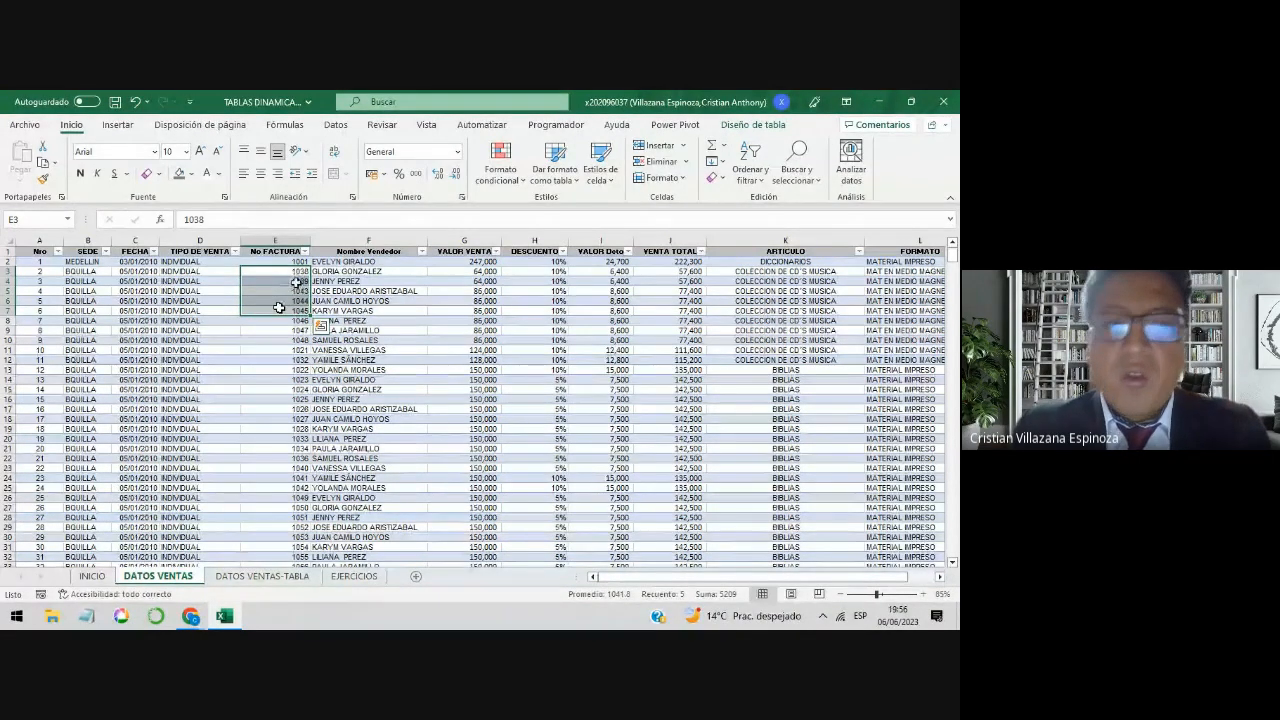
pyautogui.click(275, 241)
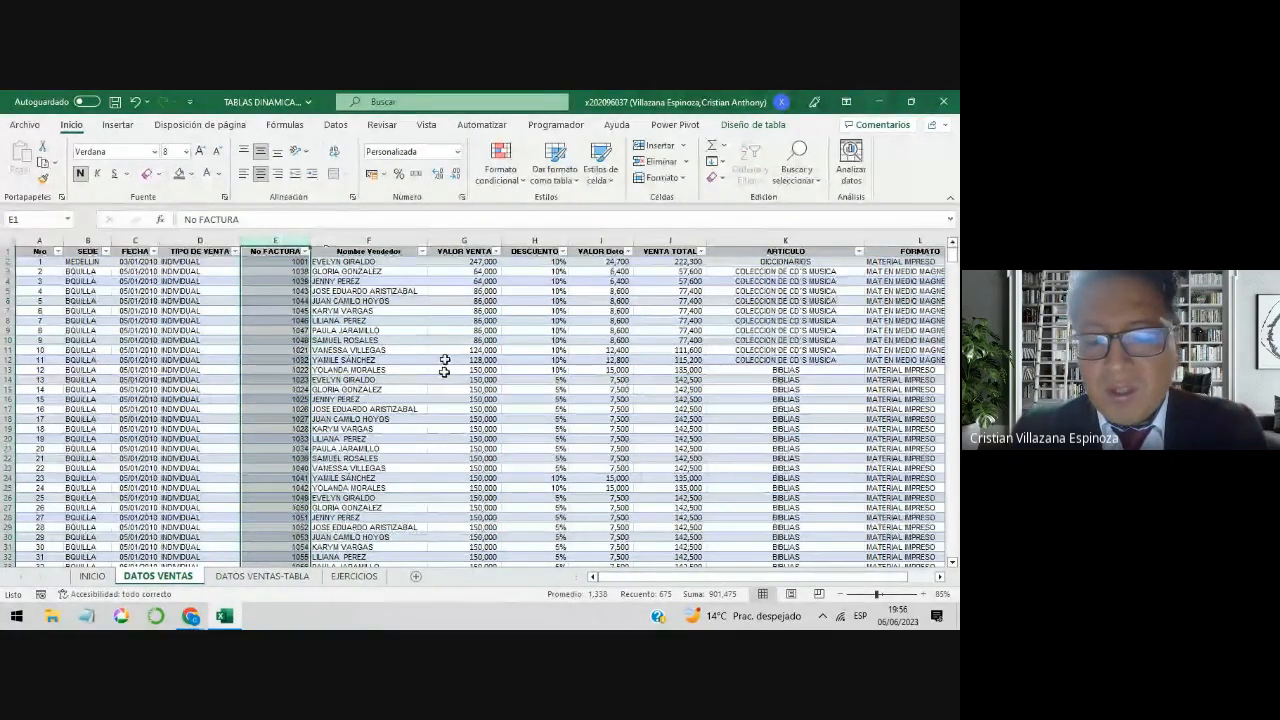
# Step: Return to the EJERCICIOS sheet and highlight rows 5 to 10 one by one to illustrate the pivot table's row area
pyautogui.click(354, 576)
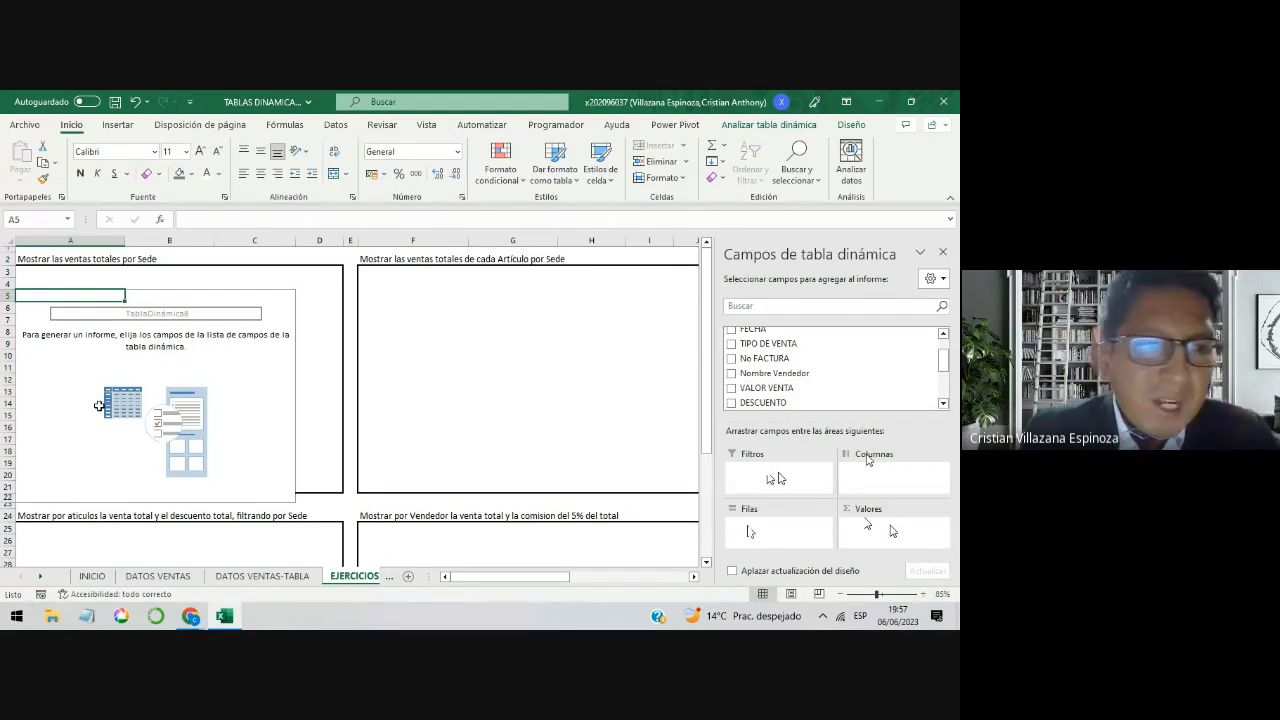
pyautogui.click(8, 296)
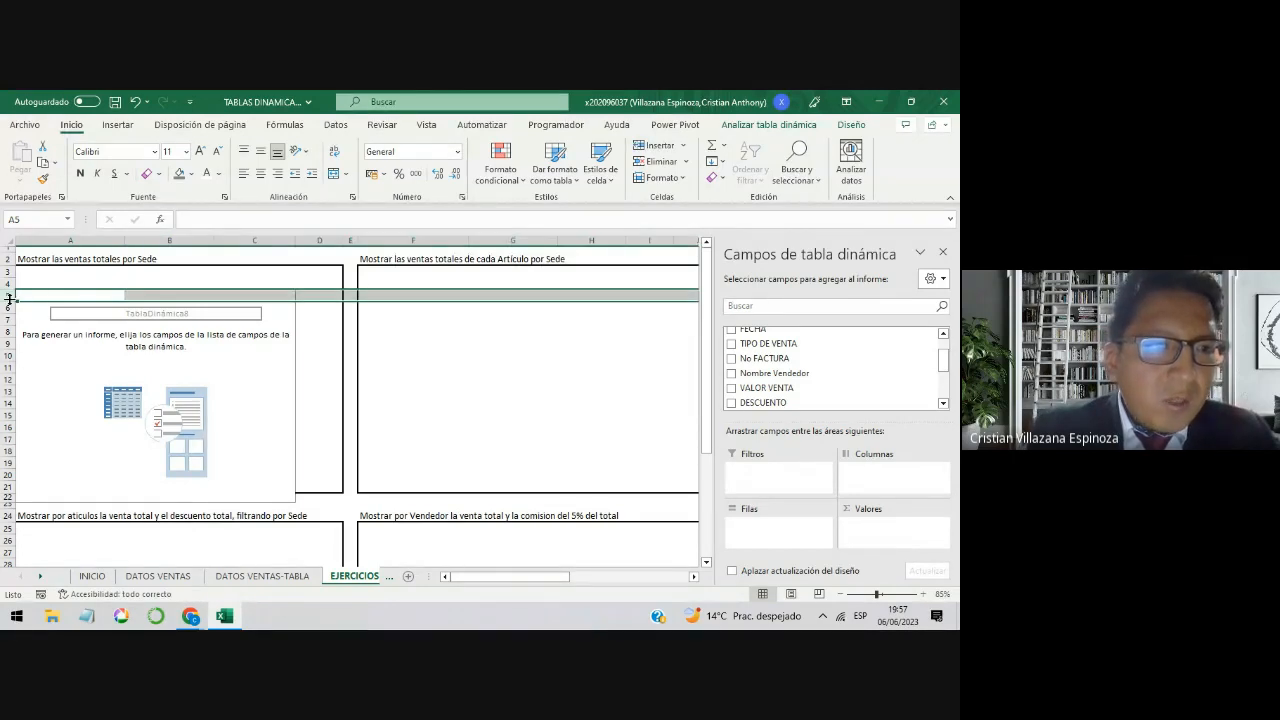
pyautogui.click(8, 309)
pyautogui.click(8, 320)
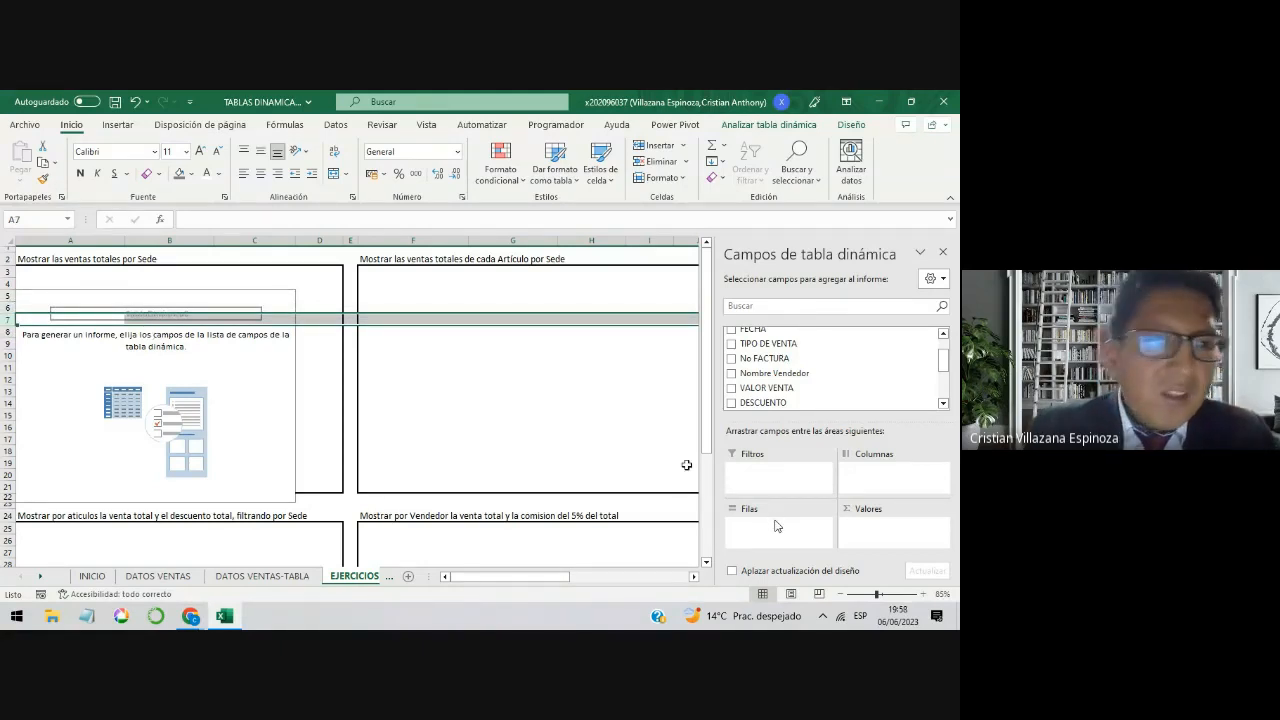
pyautogui.click(8, 306)
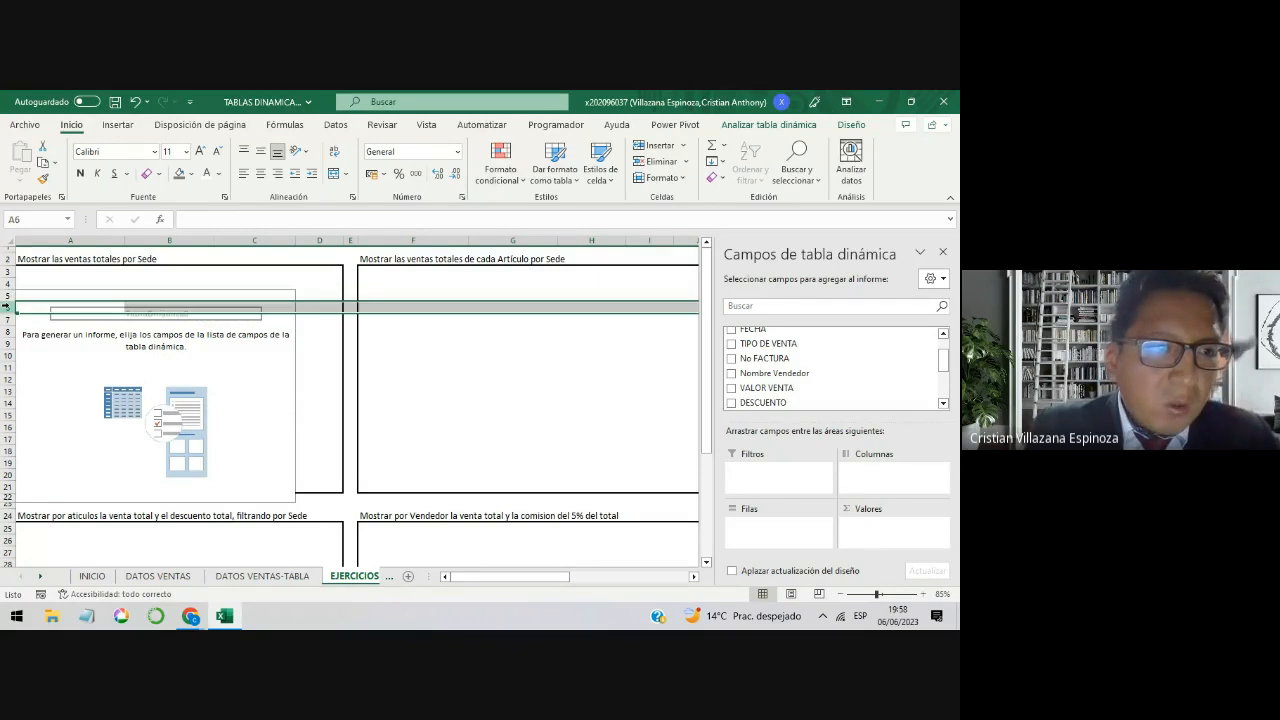
pyautogui.click(8, 320)
pyautogui.click(8, 332)
pyautogui.click(8, 344)
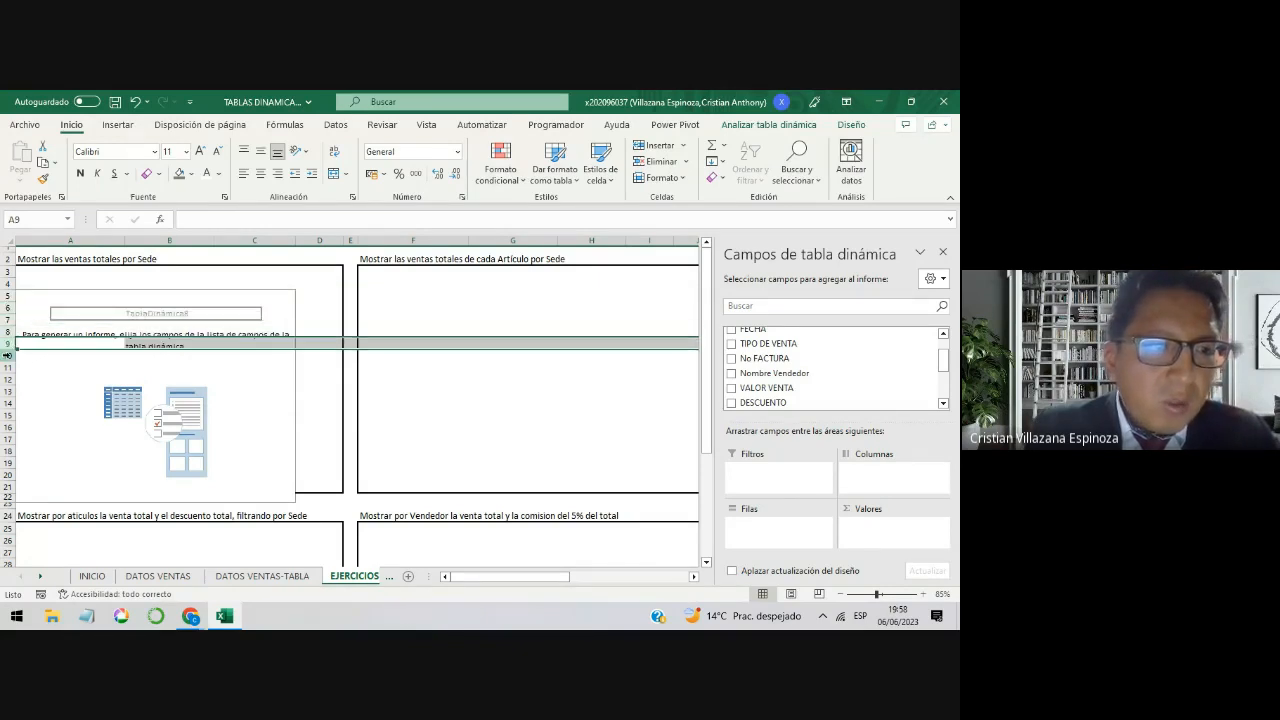
pyautogui.click(8, 356)
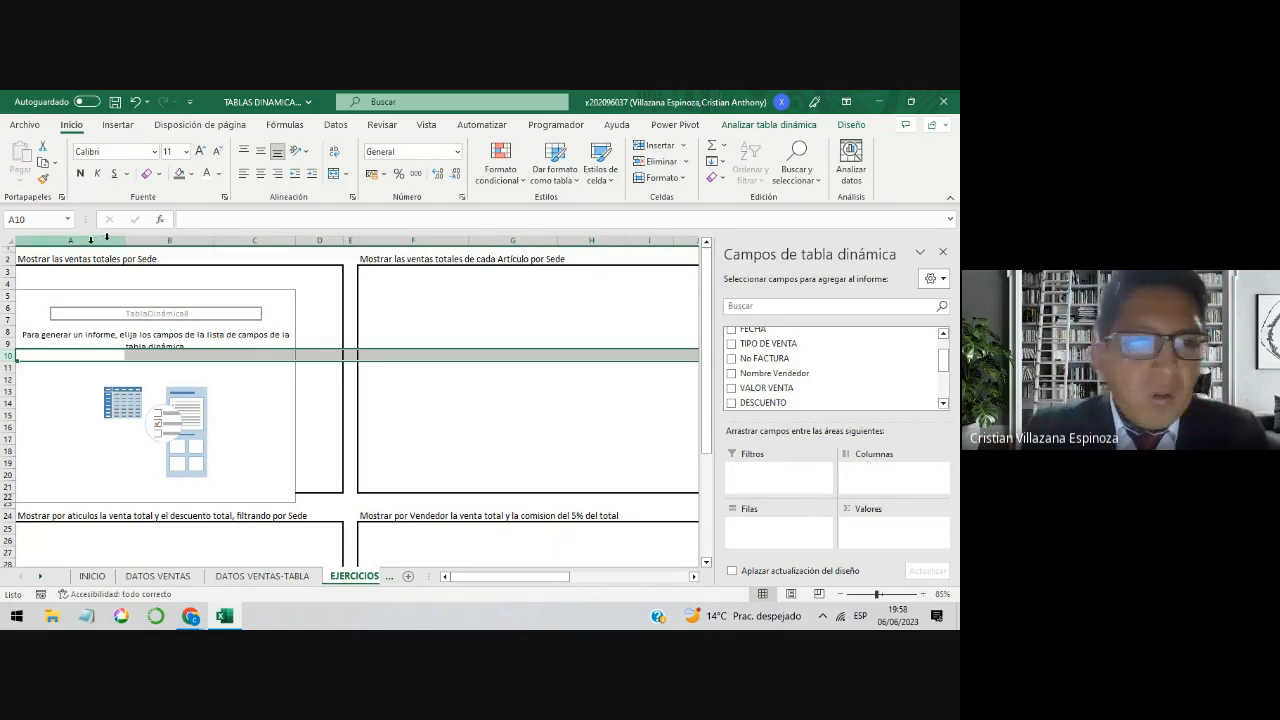
# Step: Highlight columns B to G one by one to illustrate the column area, and select the first exercise's statement in A2
pyautogui.click(178, 242)
pyautogui.click(240, 240)
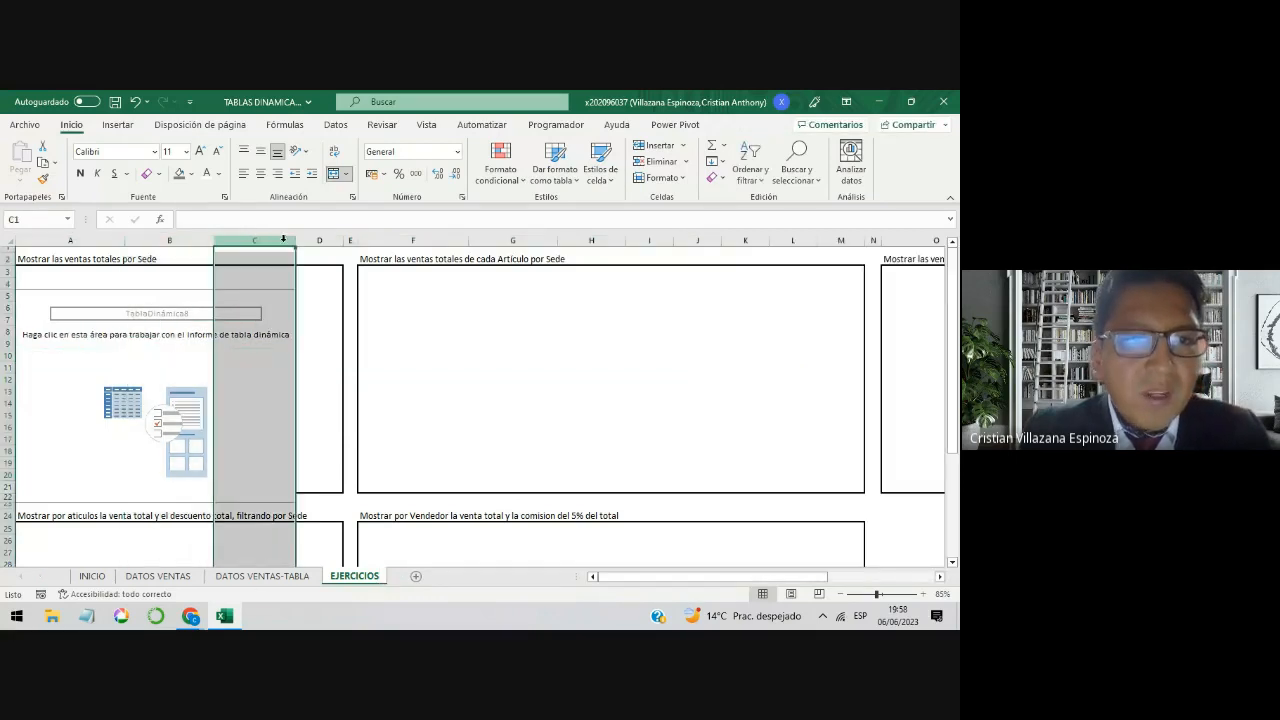
pyautogui.click(332, 239)
pyautogui.click(350, 240)
pyautogui.click(413, 240)
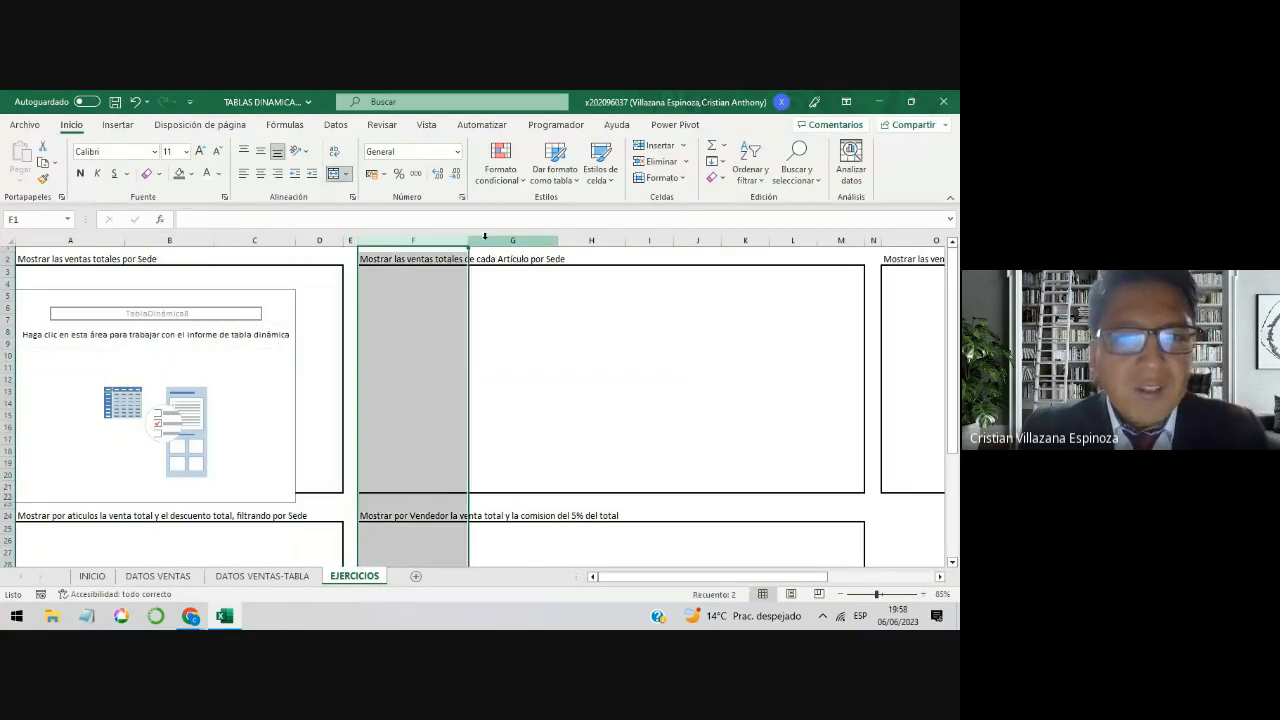
pyautogui.click(512, 240)
pyautogui.click(200, 358)
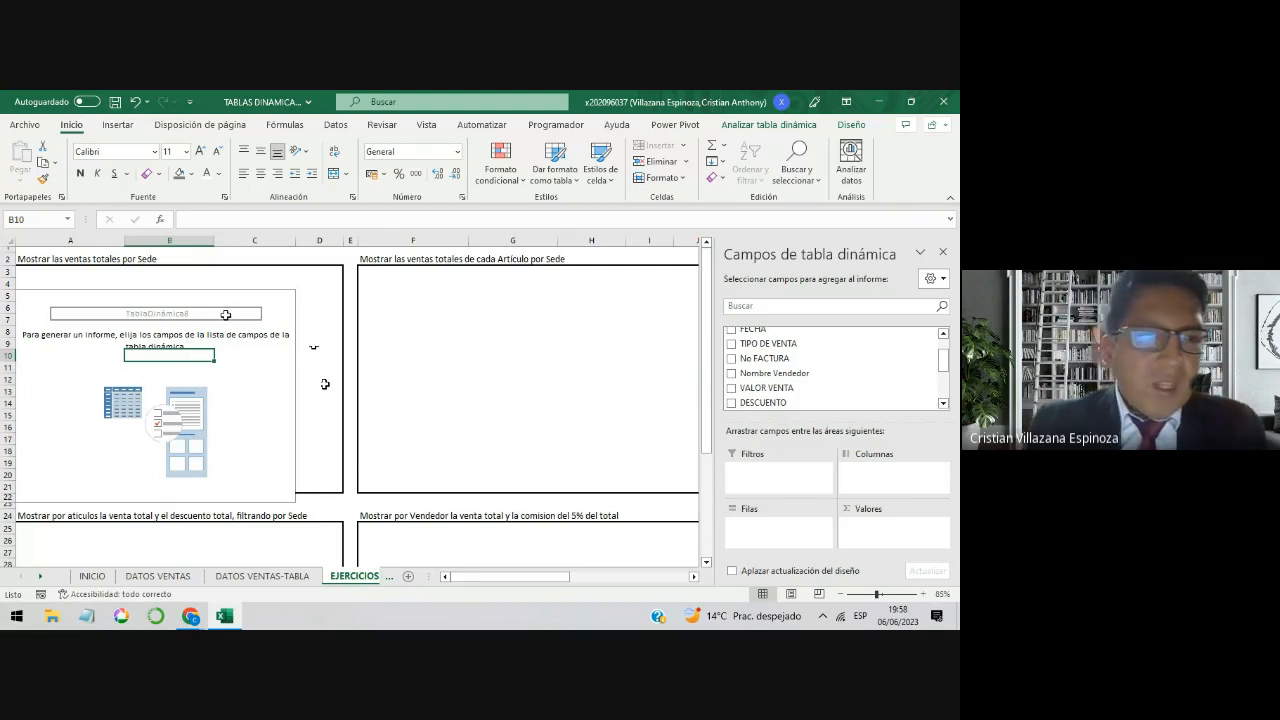
pyautogui.click(47, 257)
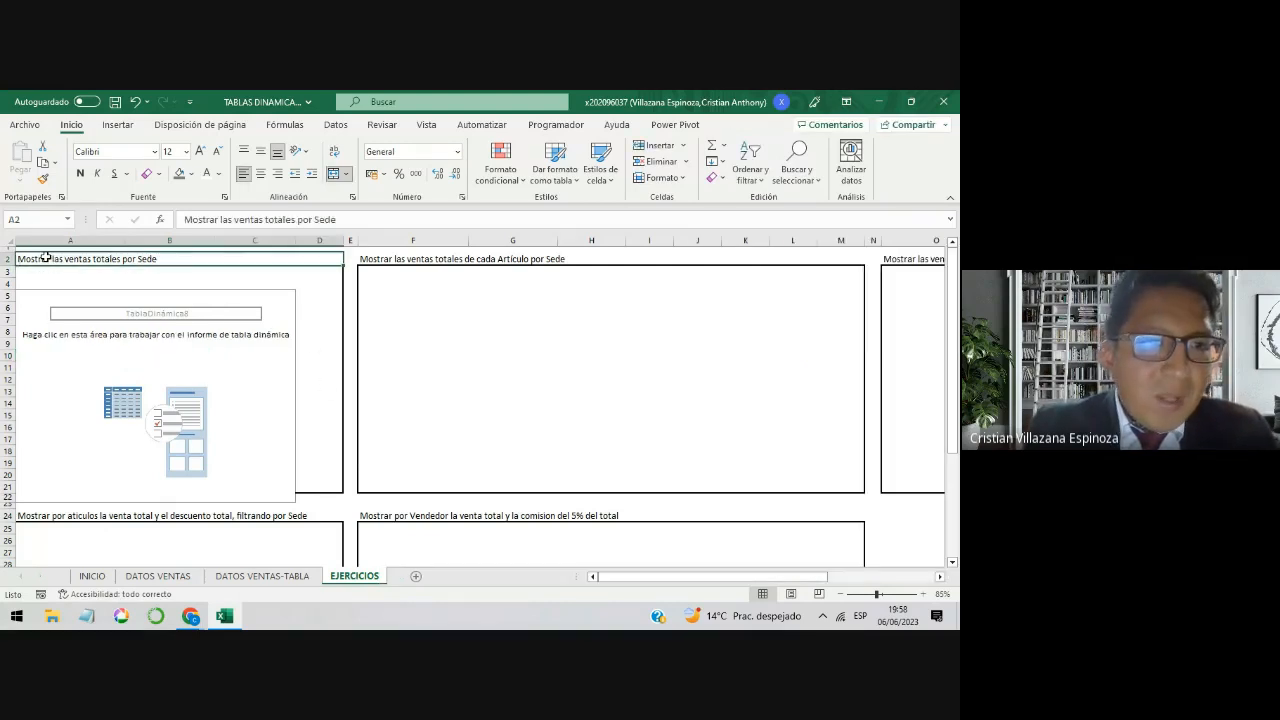
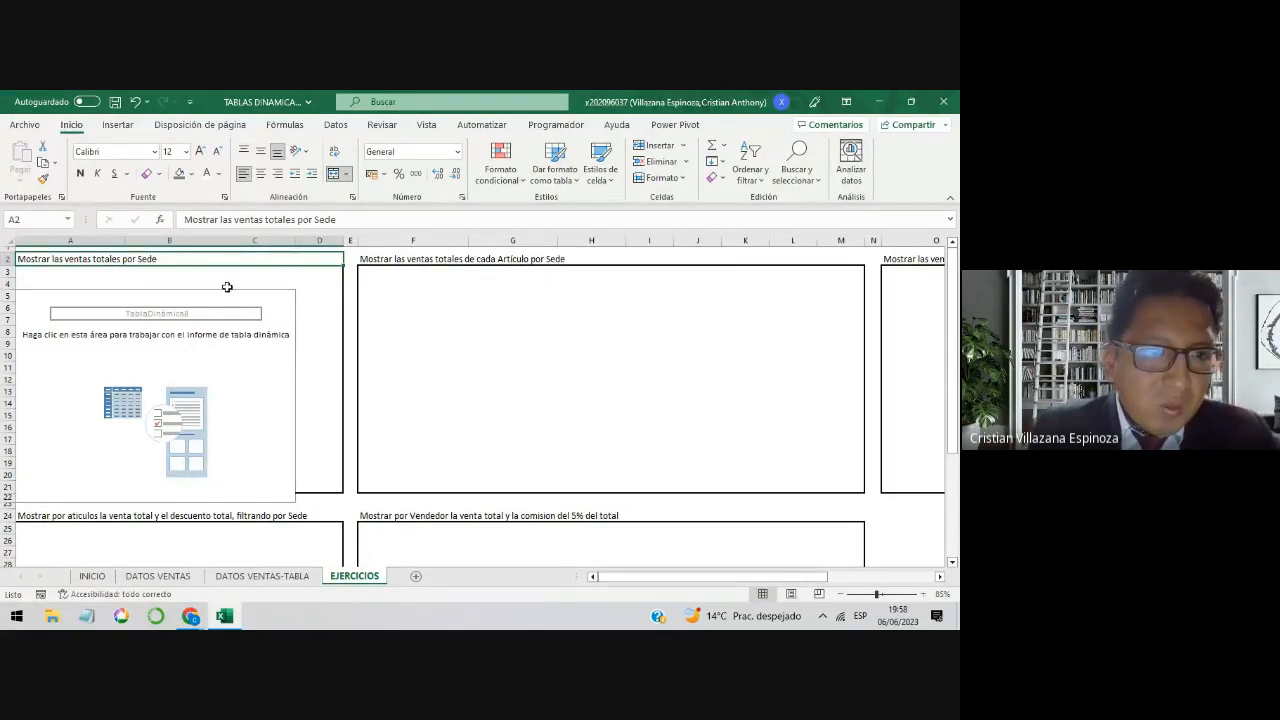
# Step: Select the empty pivot table of the first exercise and look through its field list for the VENTA TOTAL field
pyautogui.click(143, 352)
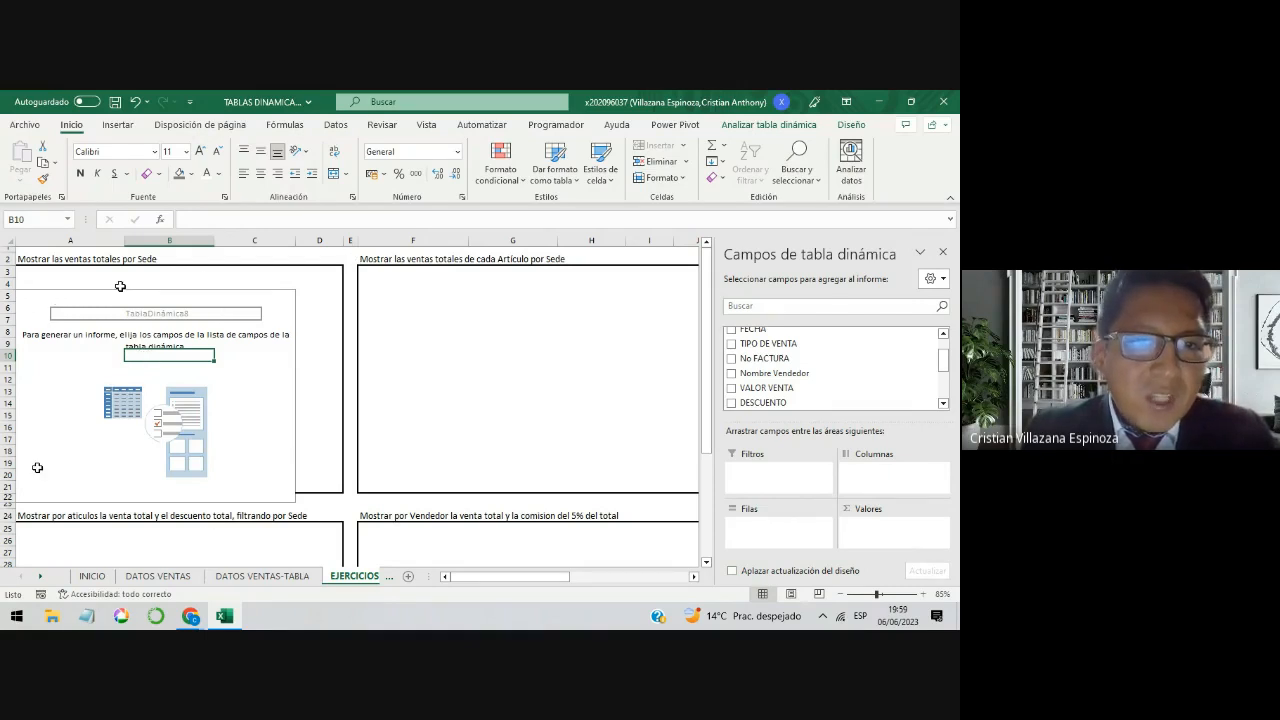
pyautogui.click(351, 248)
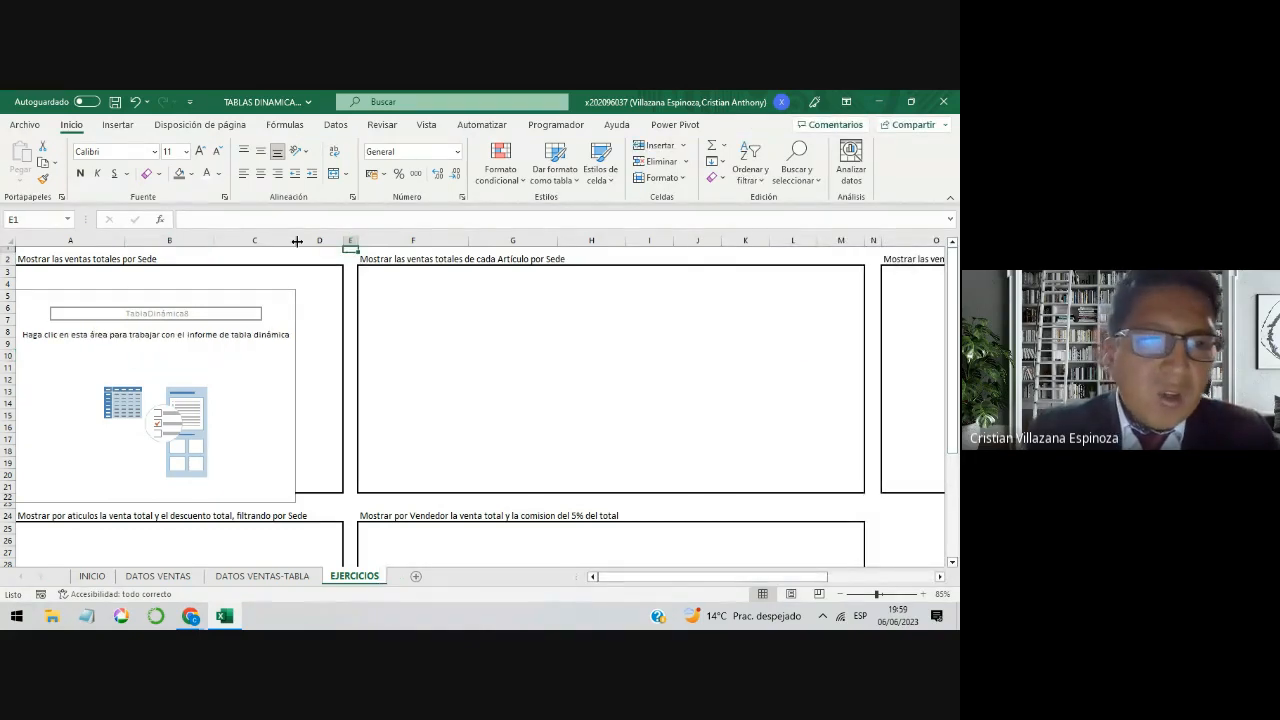
pyautogui.click(217, 337)
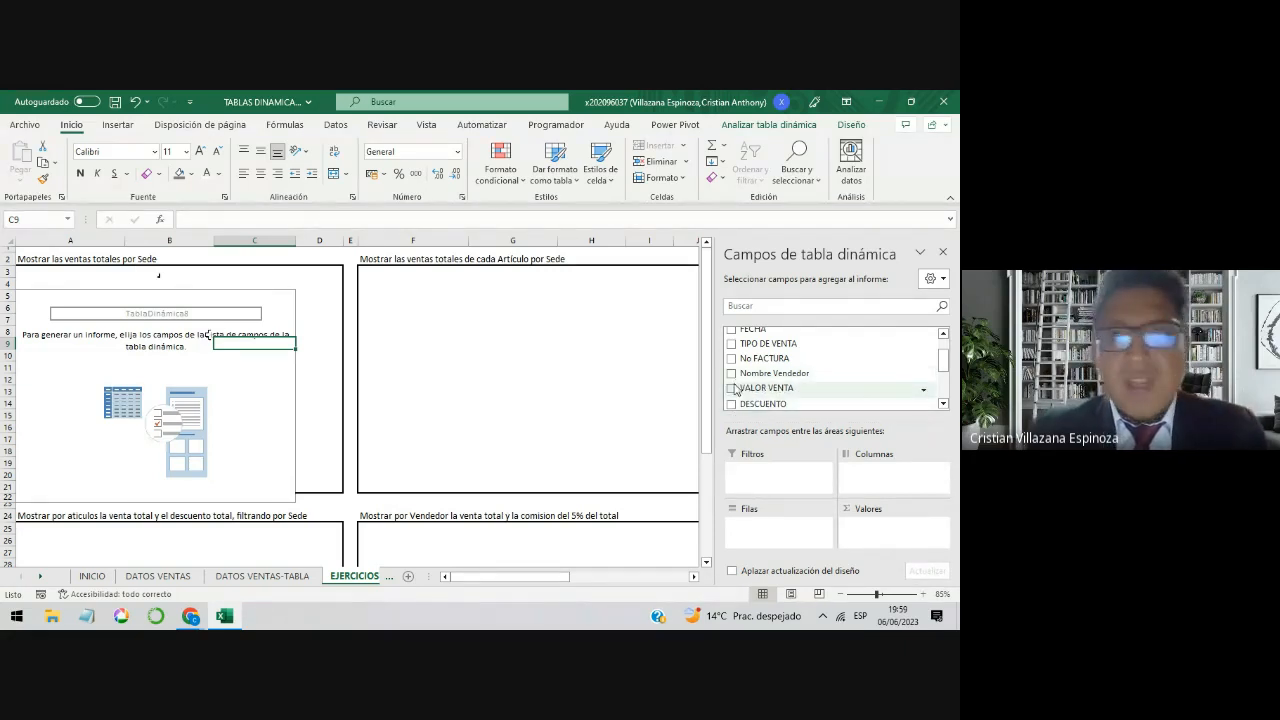
pyautogui.scroll(1, 944, 362)
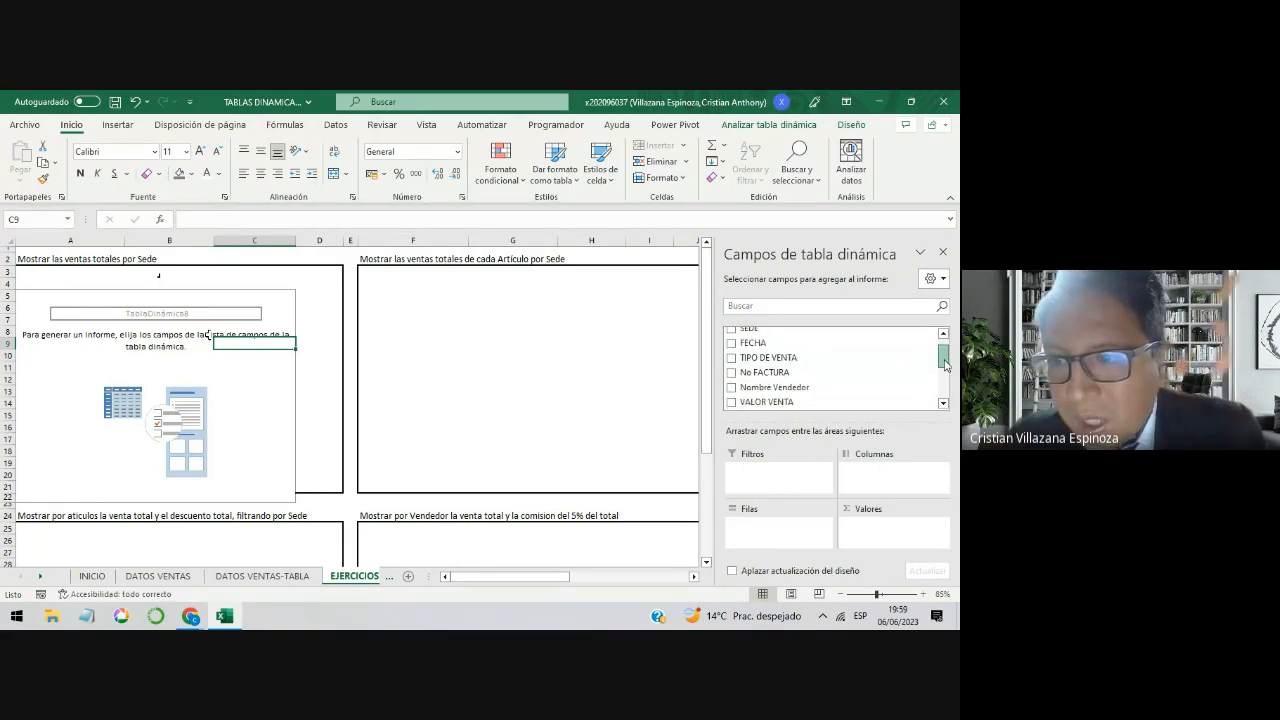
pyautogui.scroll(1, 944, 362)
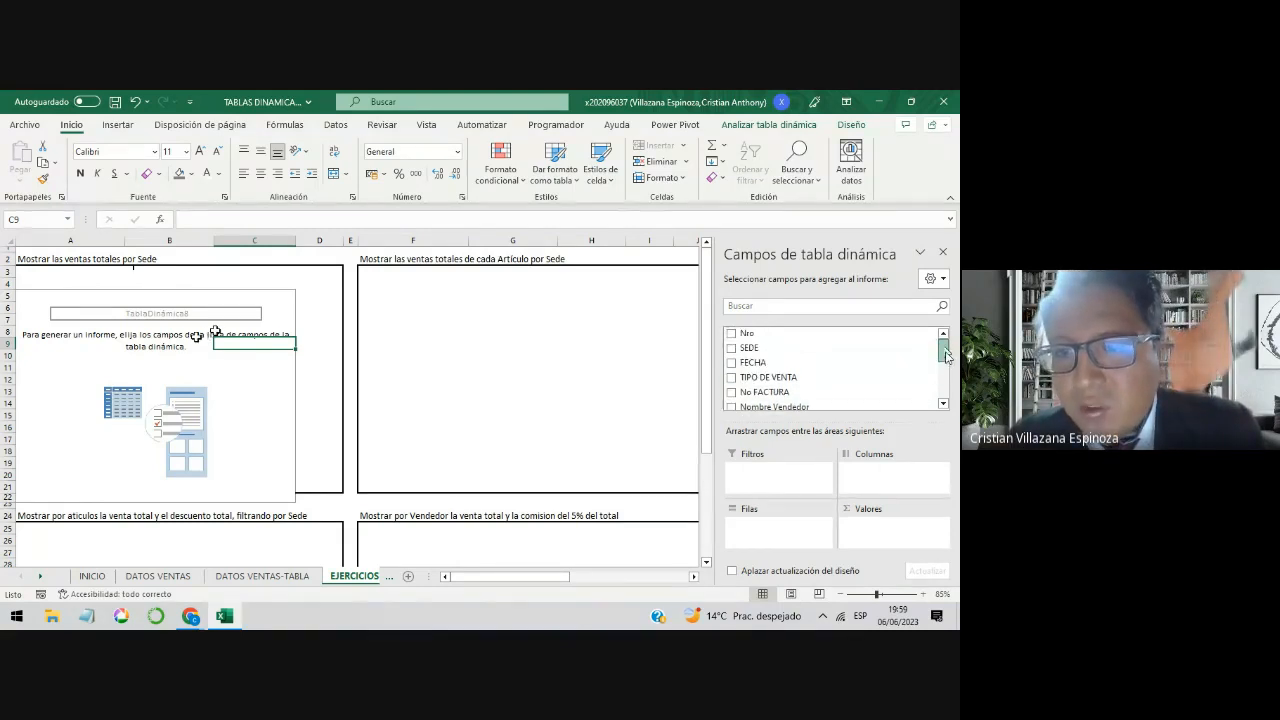
pyautogui.moveTo(944, 360); pyautogui.dragTo(948, 382)
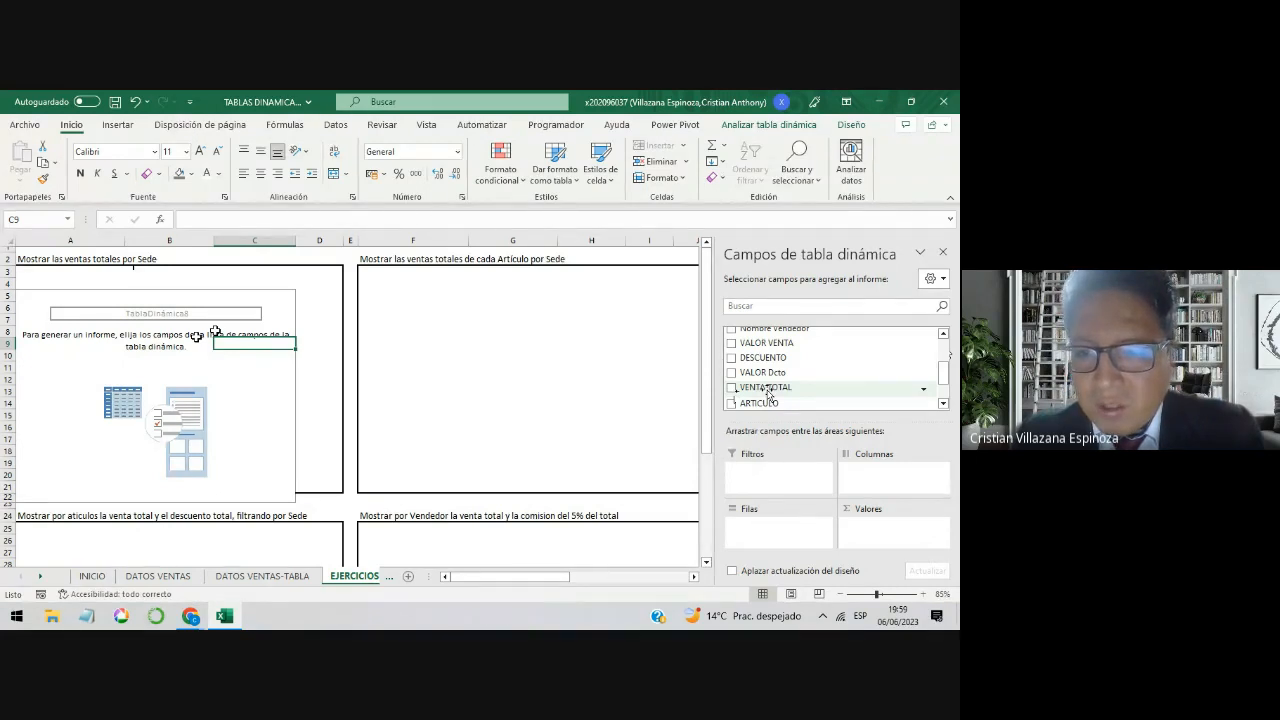
pyautogui.moveTo(768, 393); pyautogui.dragTo(871, 502)
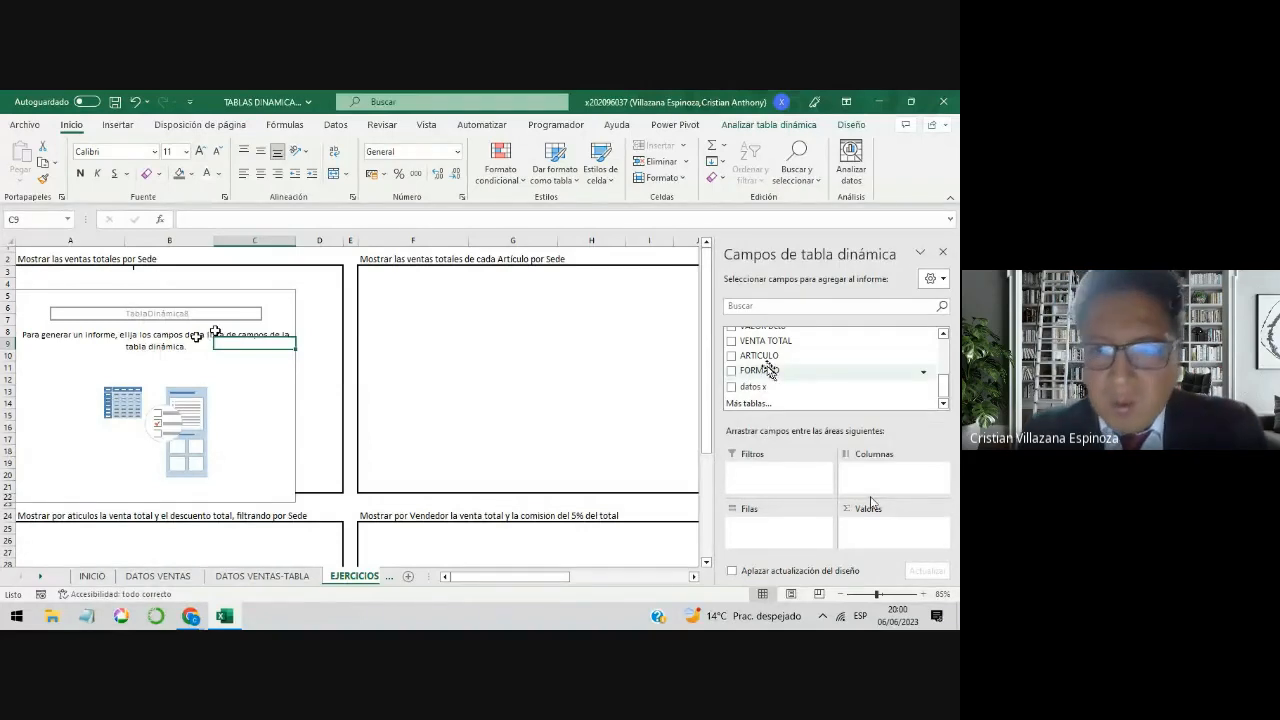
# Step: Examine the VENTA TOTAL column on the DATOS VENTAS sheet and return to the EJERCICIOS sheet
pyautogui.click(178, 577)
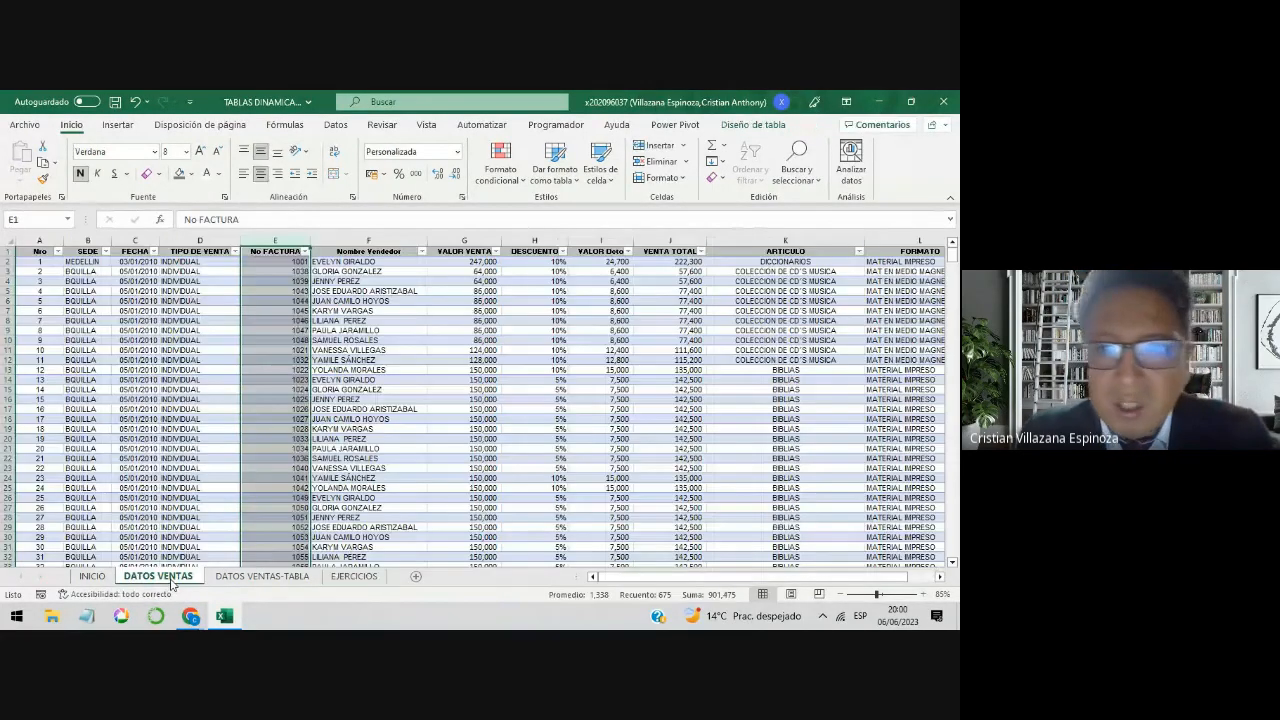
pyautogui.click(671, 242)
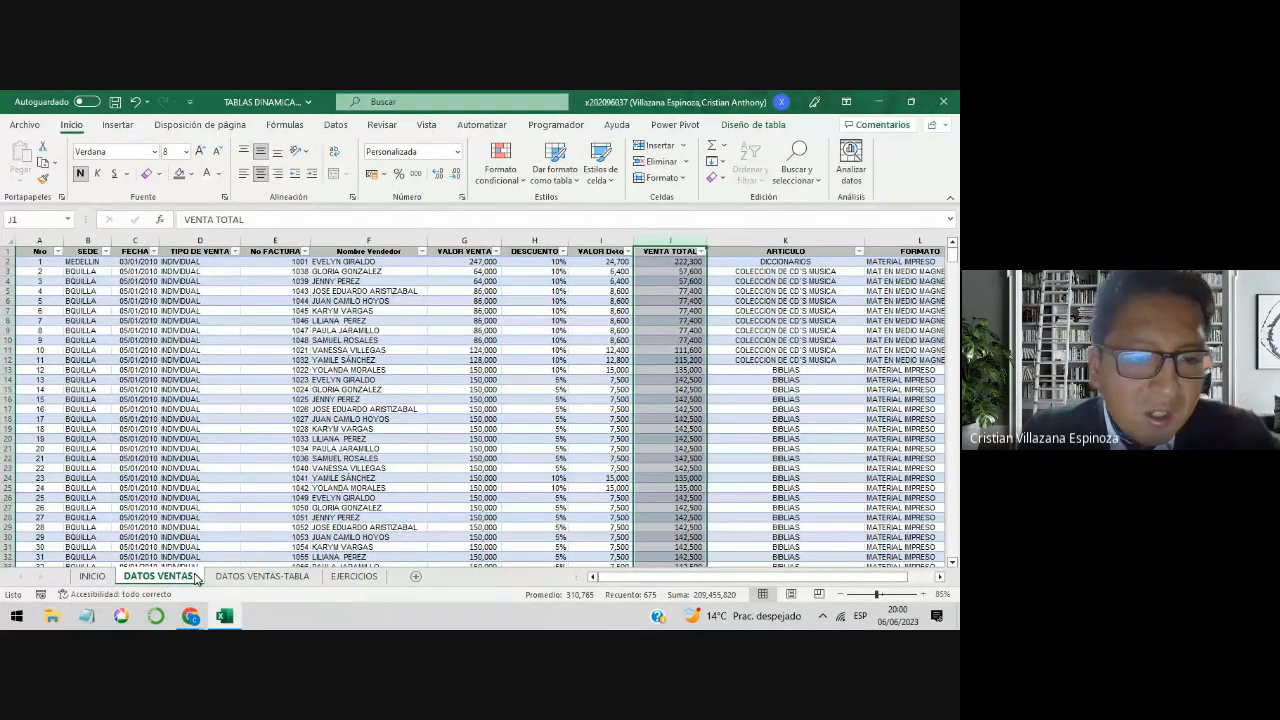
pyautogui.click(352, 578)
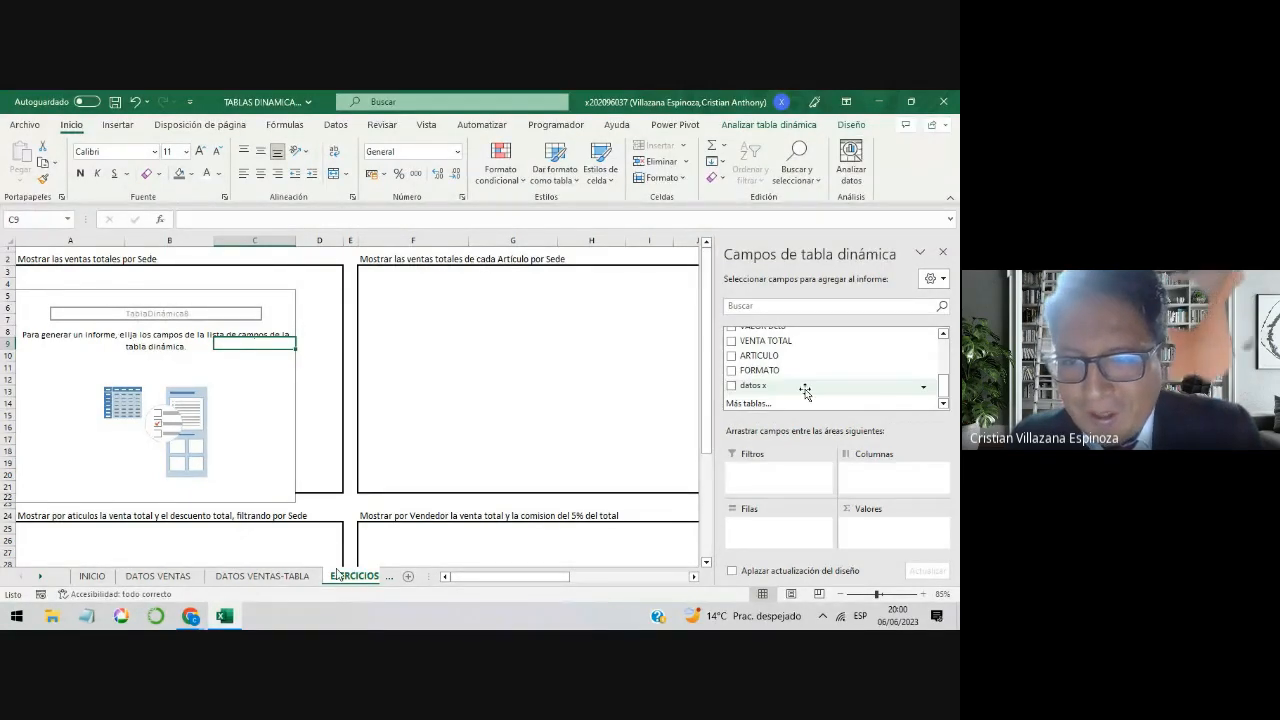
# Step: Add VENTA TOTAL to the pivot table's values area as a sum and select its heading in A5
pyautogui.moveTo(810, 347); pyautogui.dragTo(879, 541)
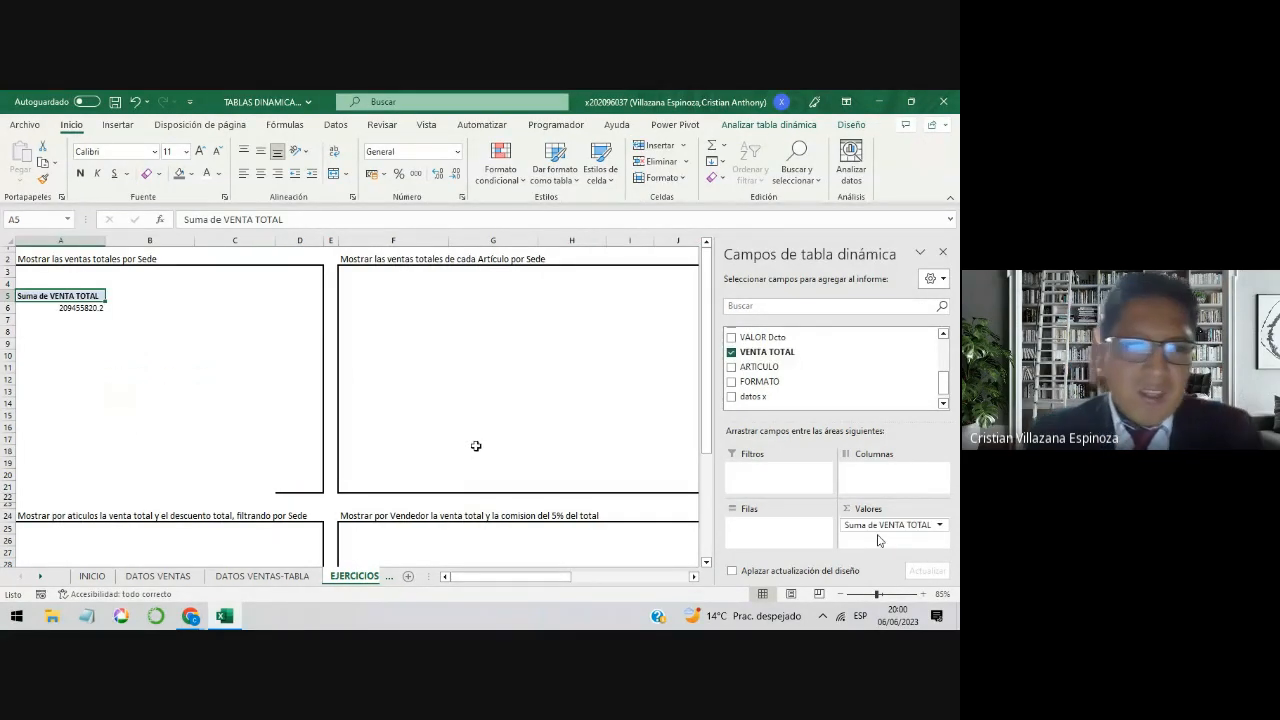
pyautogui.click(128, 318)
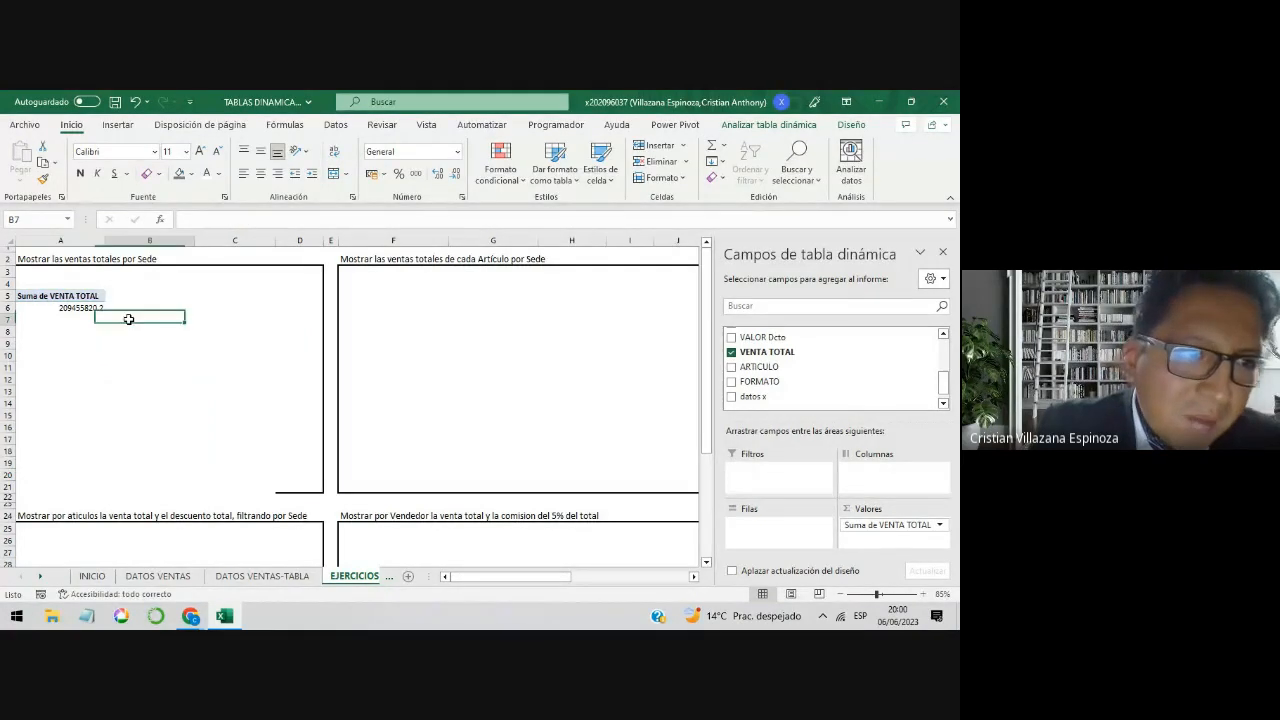
pyautogui.moveTo(128, 318); pyautogui.dragTo(60, 297)
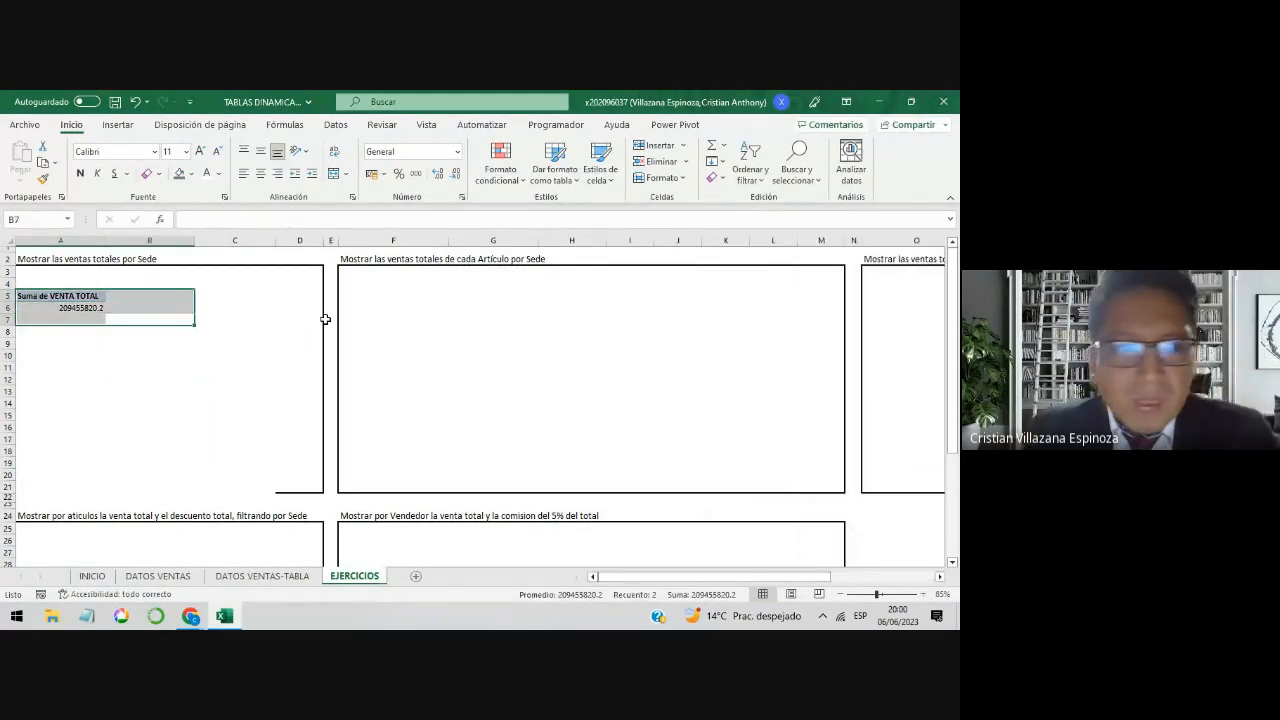
pyautogui.click(53, 298)
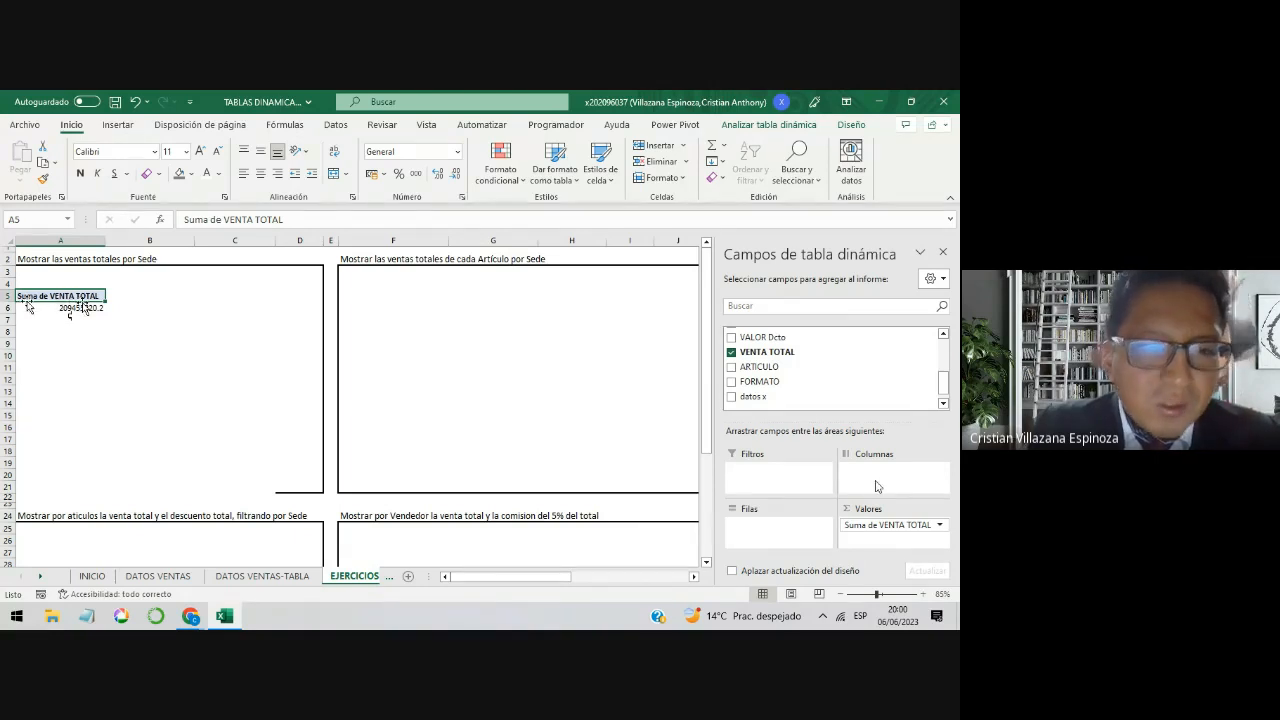
# Step: Check the sum of all VENTA TOTAL entries on the DATOS VENTAS sheet and return to the pivot table on EJERCICIOS
pyautogui.click(158, 576)
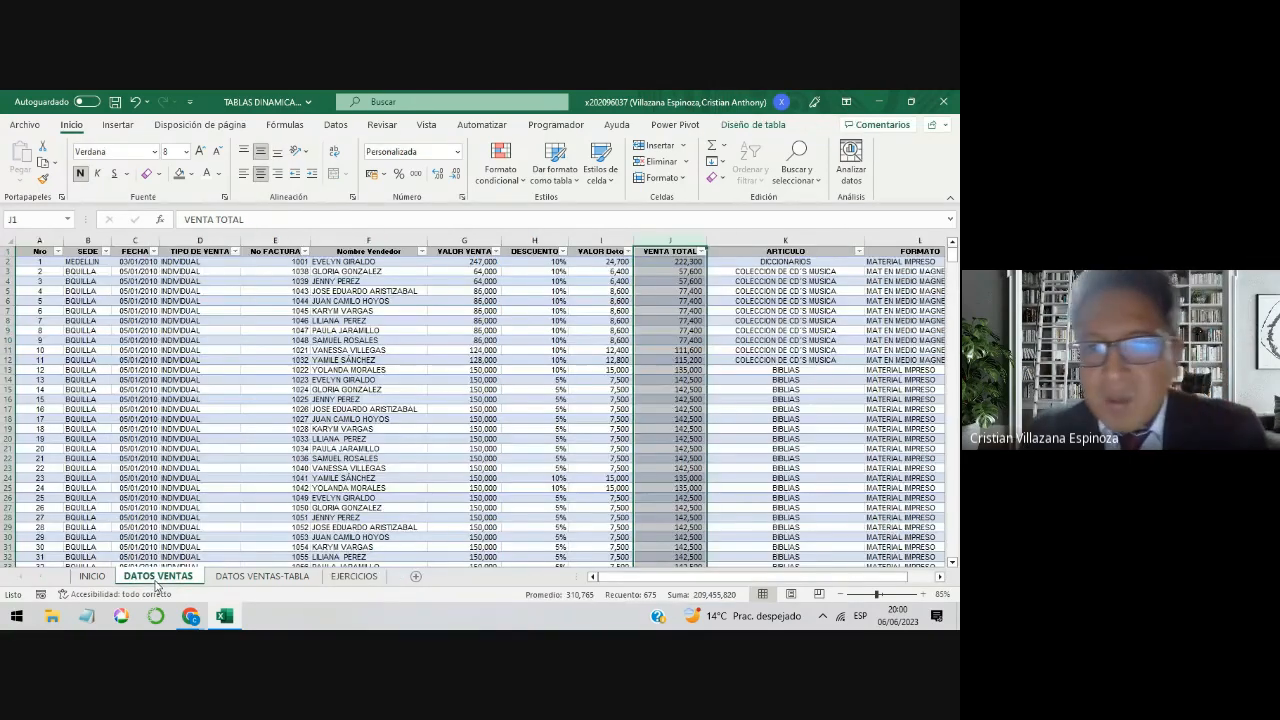
pyautogui.click(658, 311)
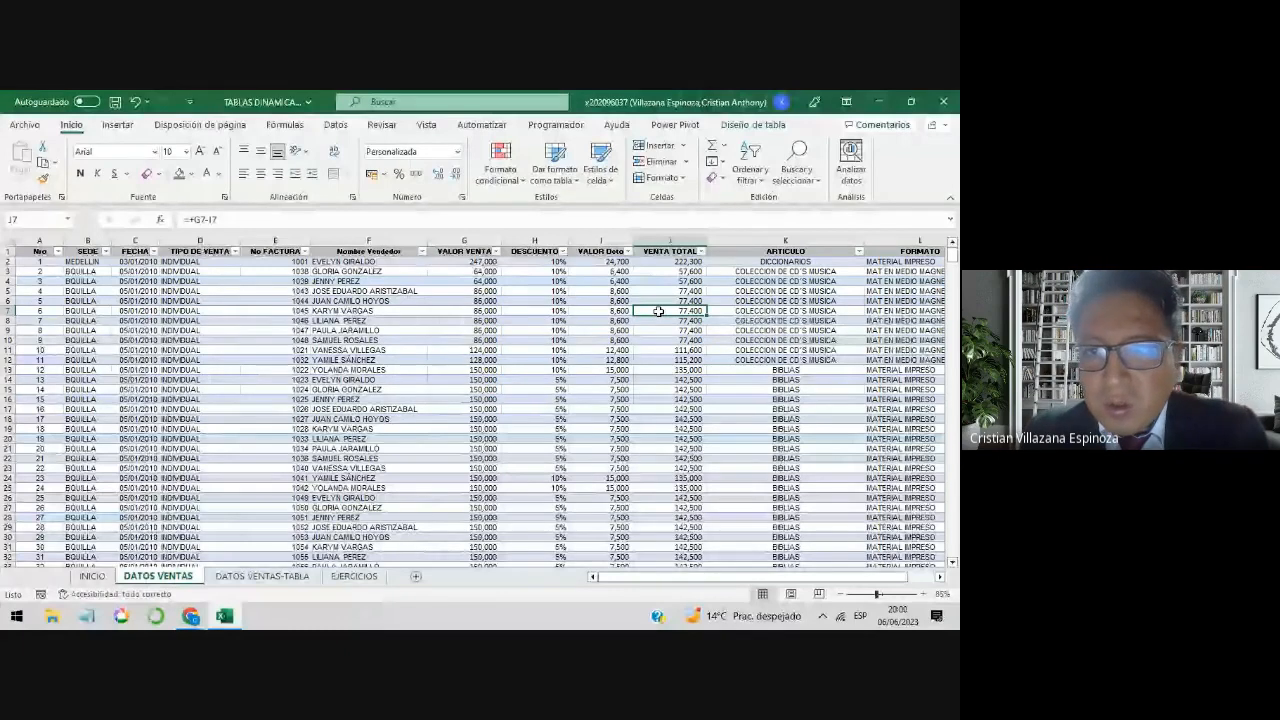
pyautogui.hotkey('ctrl', 'Up')
pyautogui.press('Down')
pyautogui.hotkey('ctrl', 'shift', 'Down')
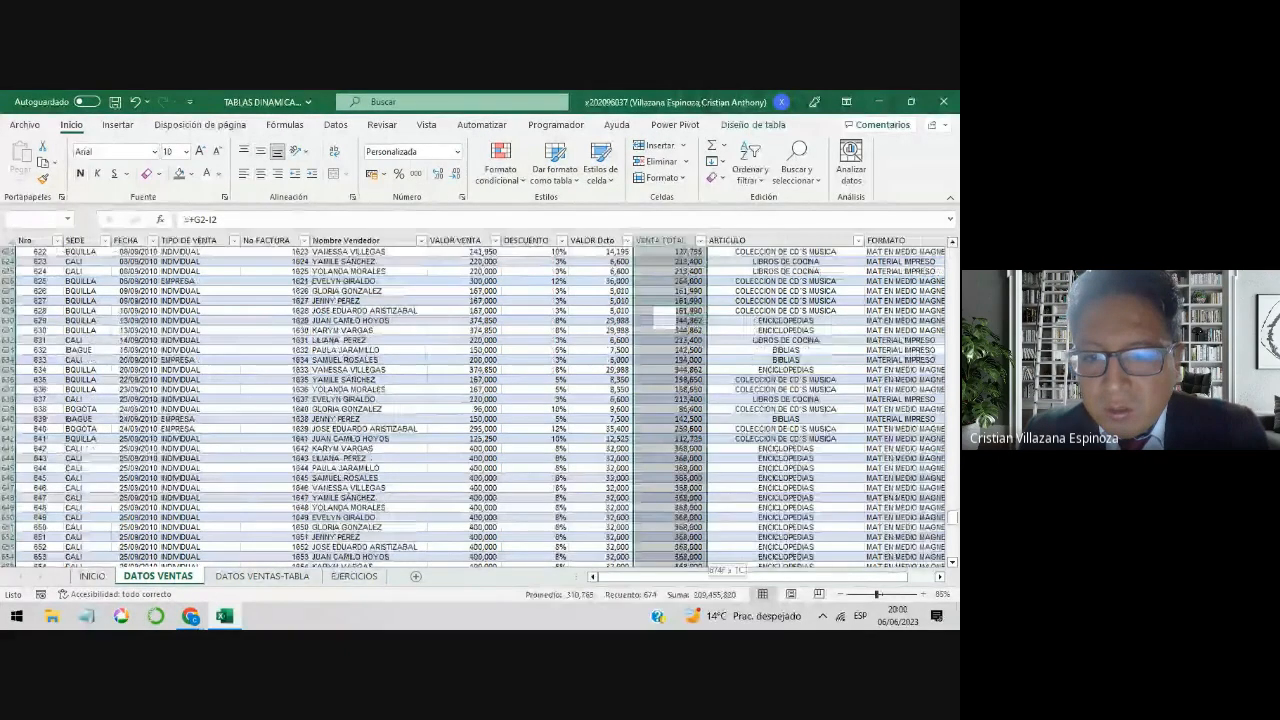
pyautogui.scroll(5, 658, 318)
pyautogui.hotkey('ctrl', 'Up')
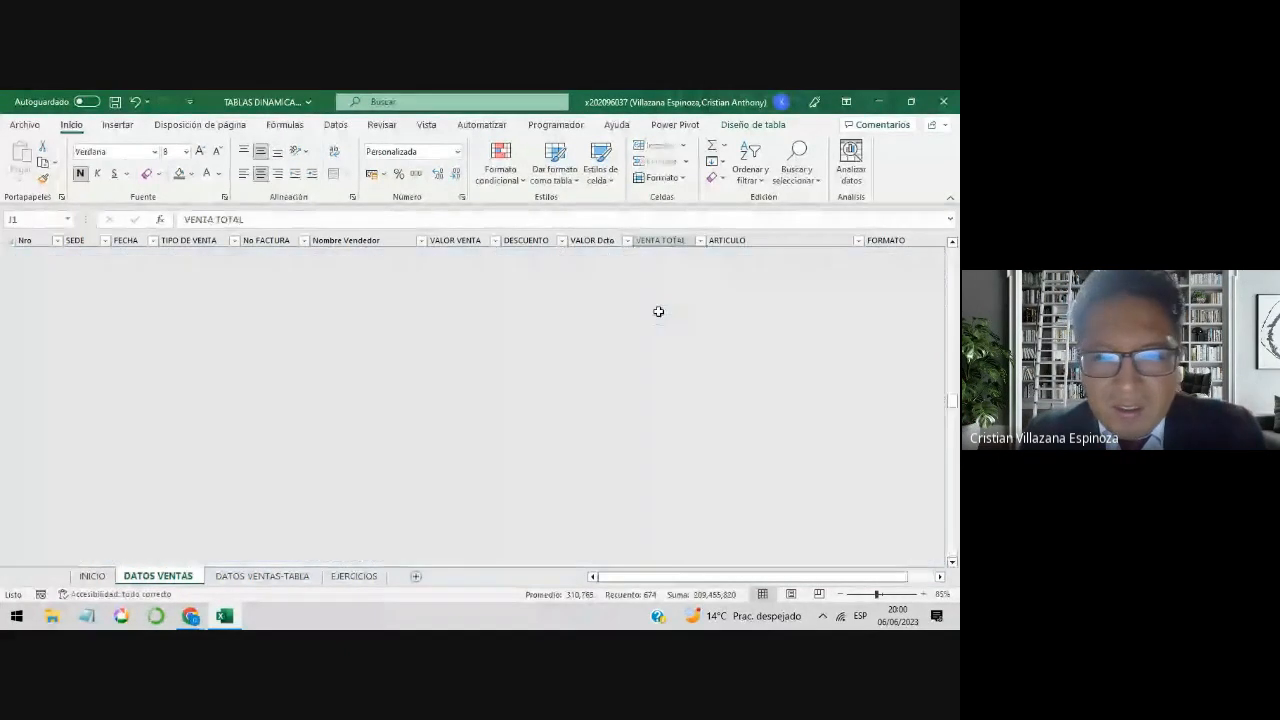
pyautogui.press('Down')
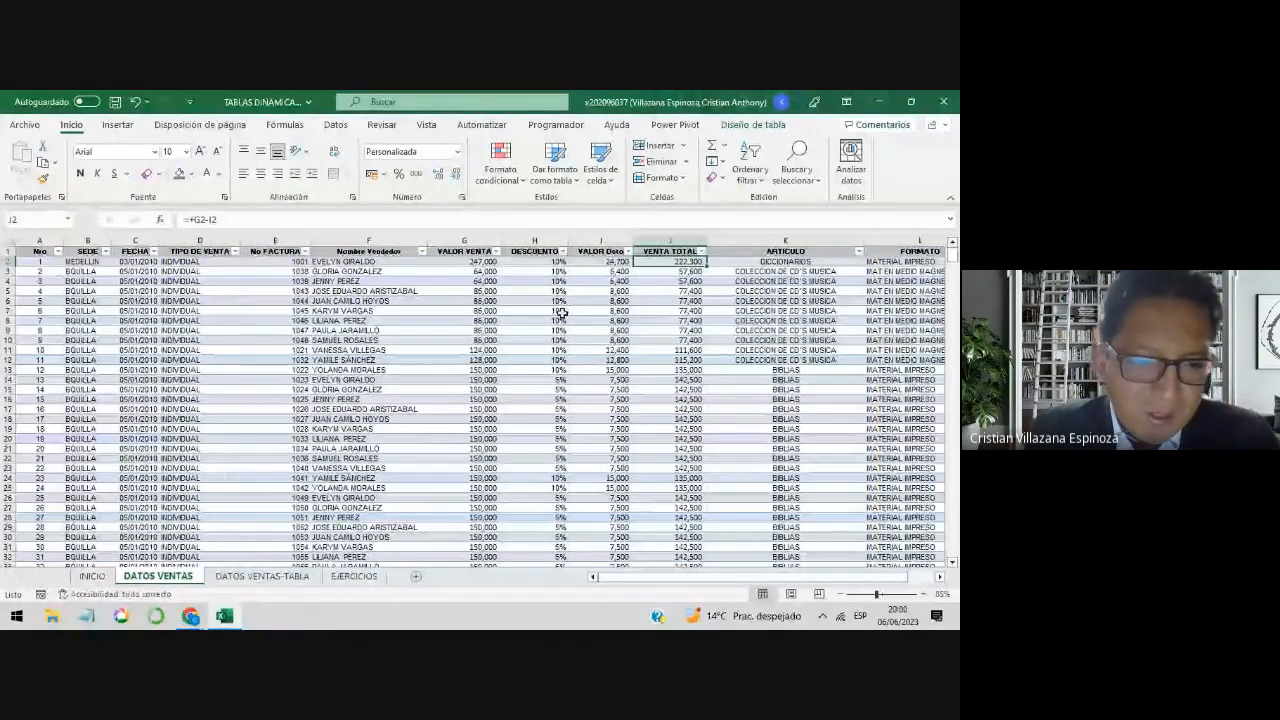
pyautogui.click(355, 578)
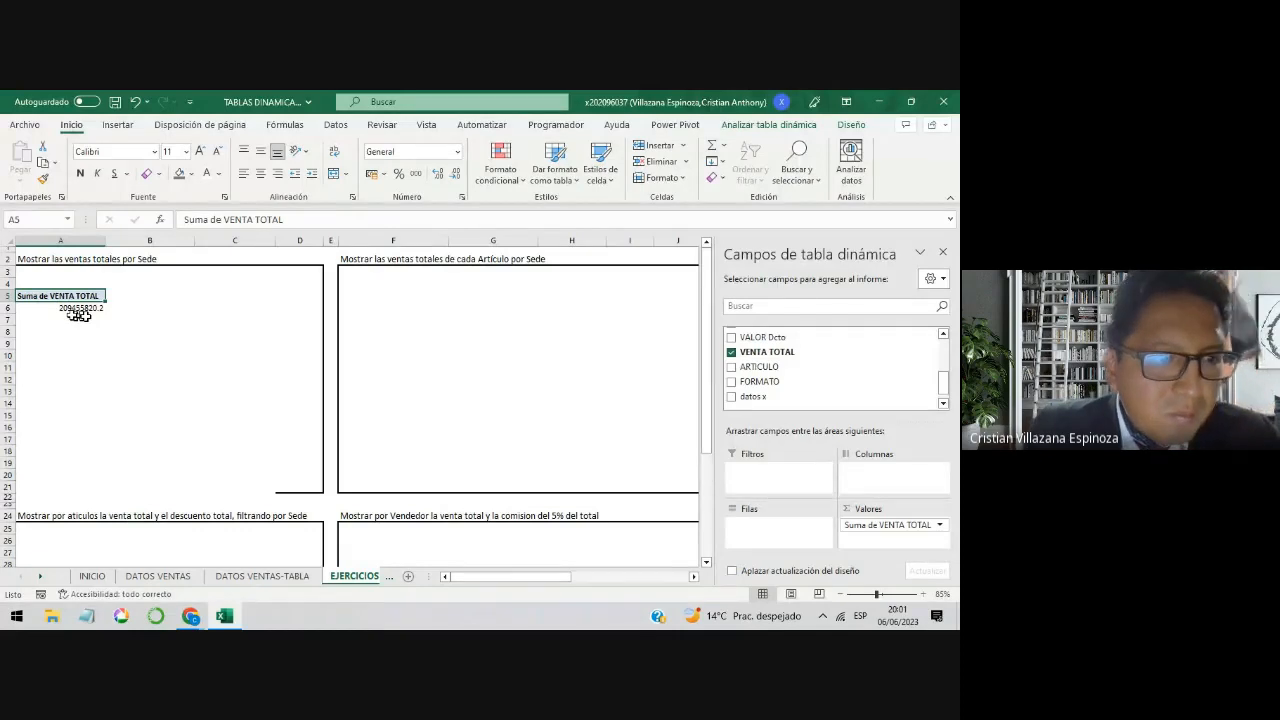
# Step: Select the VENTA TOTAL data from J2 down to its last row again and compare its sum with the pivot total in A6
pyautogui.click(186, 578)
pyautogui.click(688, 311)
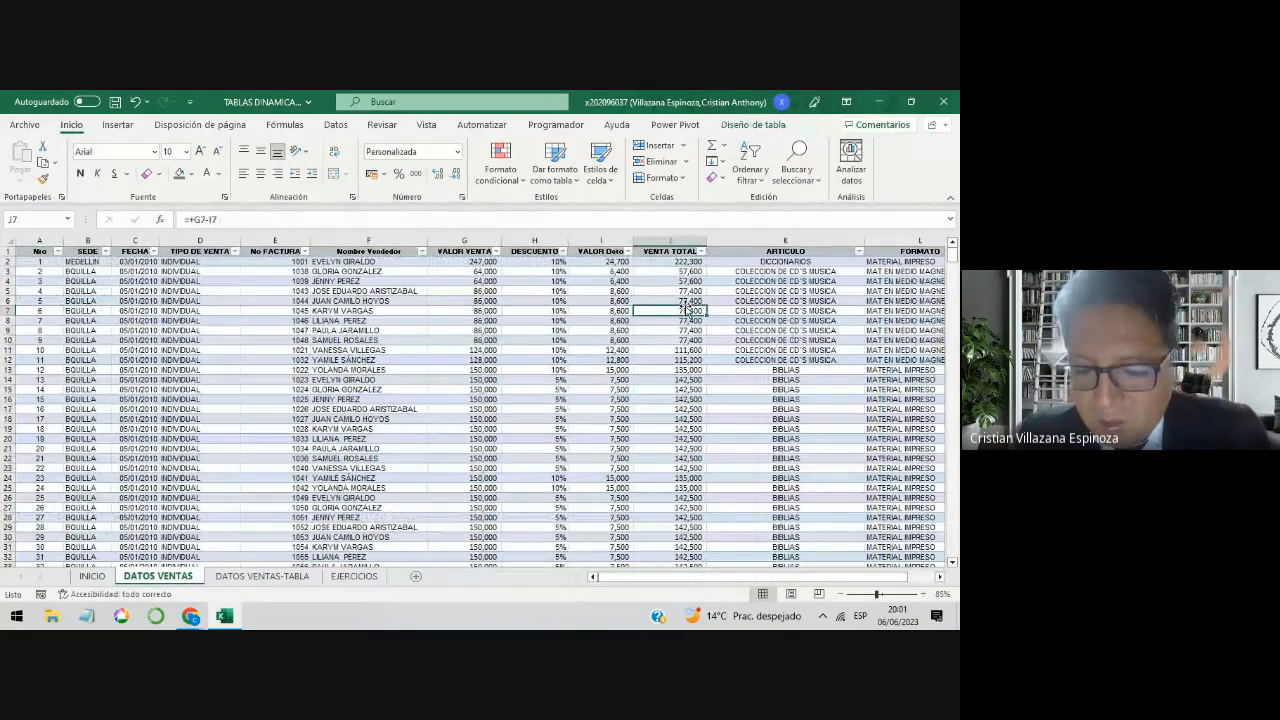
pyautogui.hotkey('ctrl', 'Up')
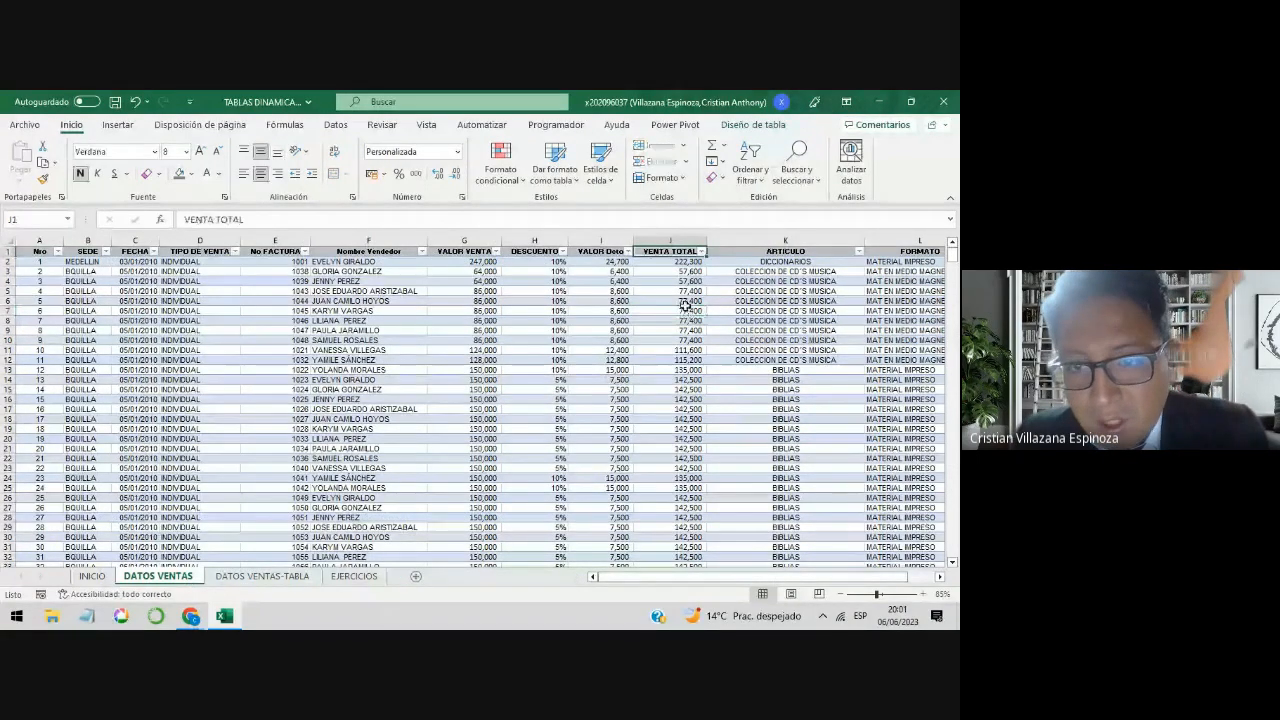
pyautogui.press('Down')
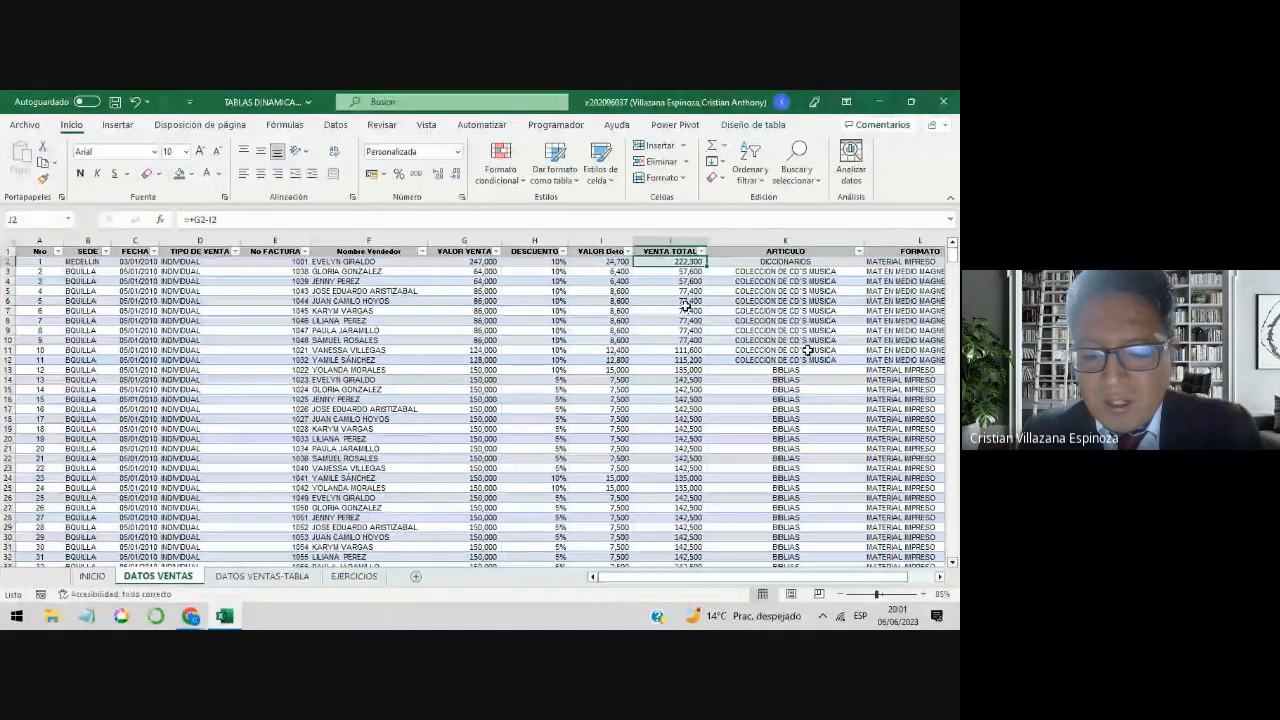
pyautogui.moveTo(686, 306); pyautogui.dragTo(712, 560)
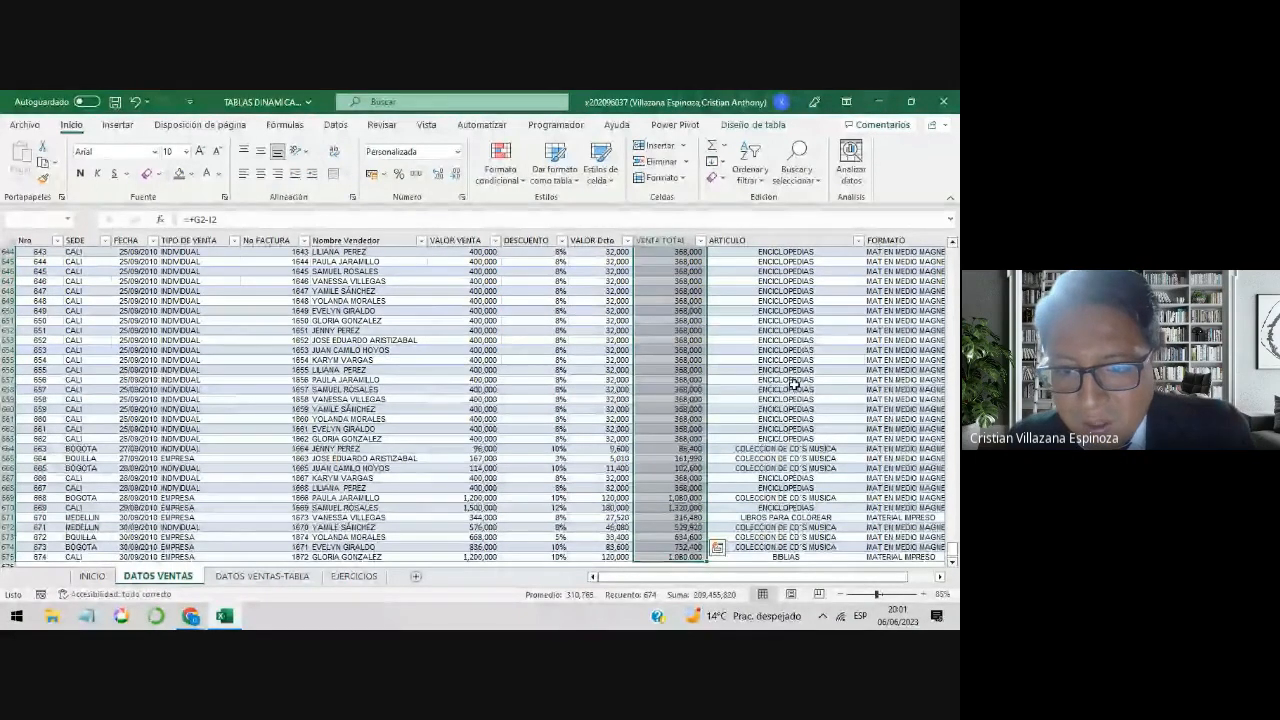
pyautogui.scroll(-1, 780, 386)
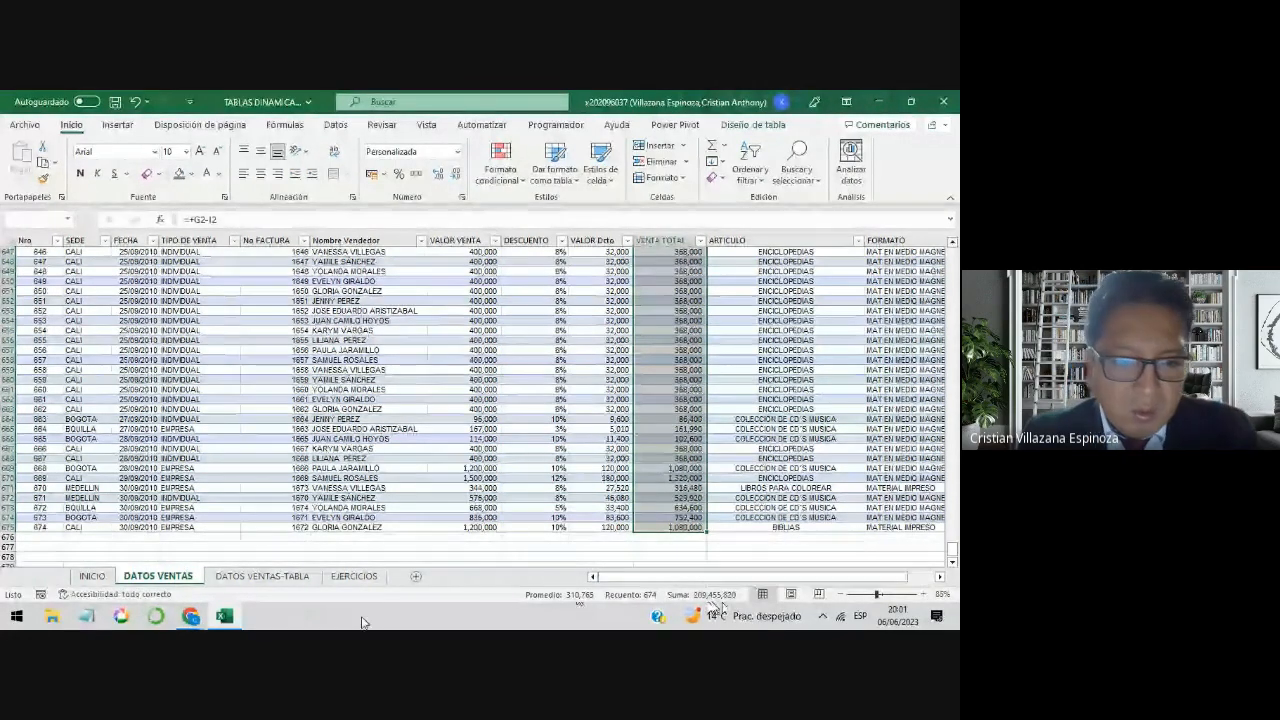
pyautogui.click(344, 578)
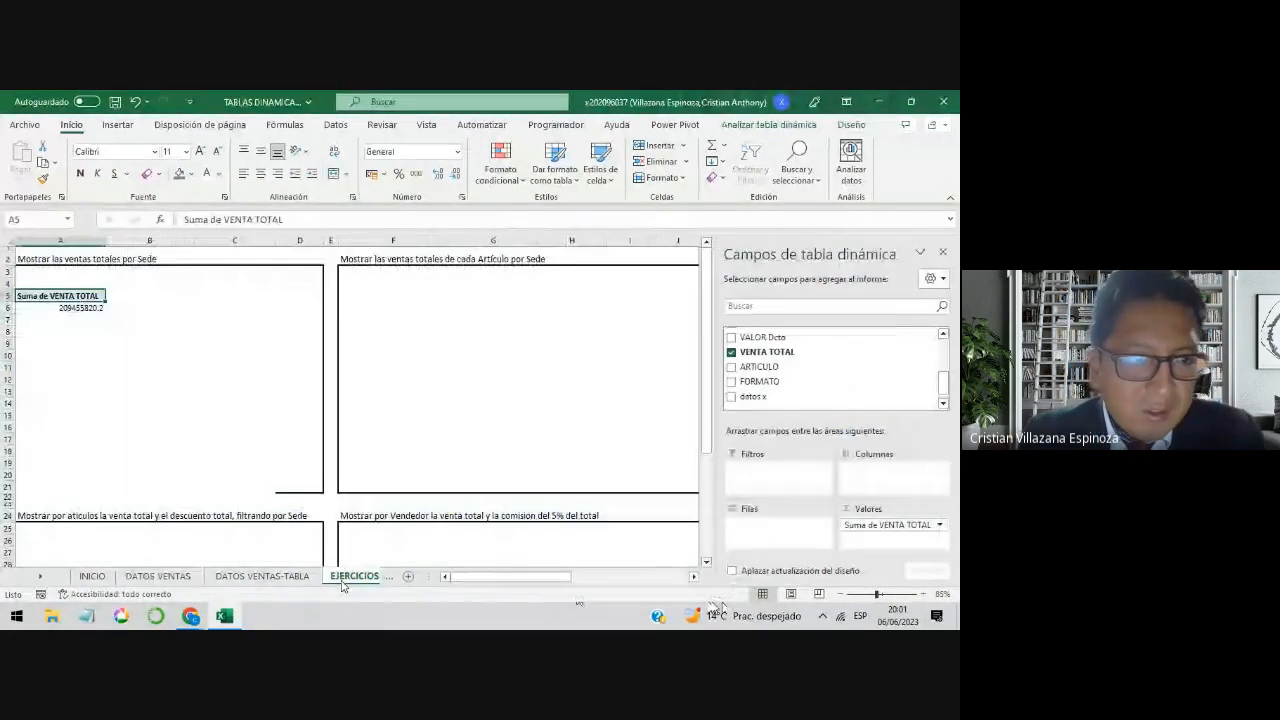
pyautogui.click(75, 308)
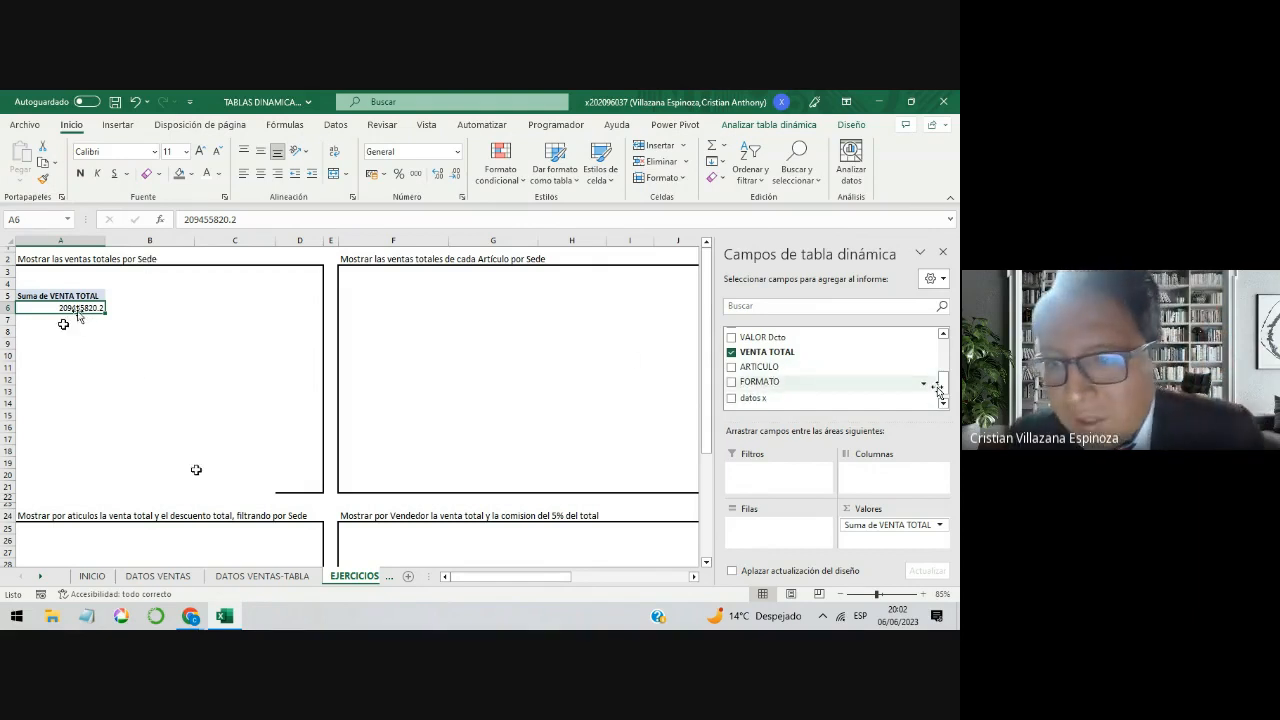
# Step: Review the distinct locations in the SEDE column on DATOS VENTAS, and return to EJERCICIOS to locate the pivot table's SEDE field
pyautogui.moveTo(938, 390); pyautogui.dragTo(940, 367)
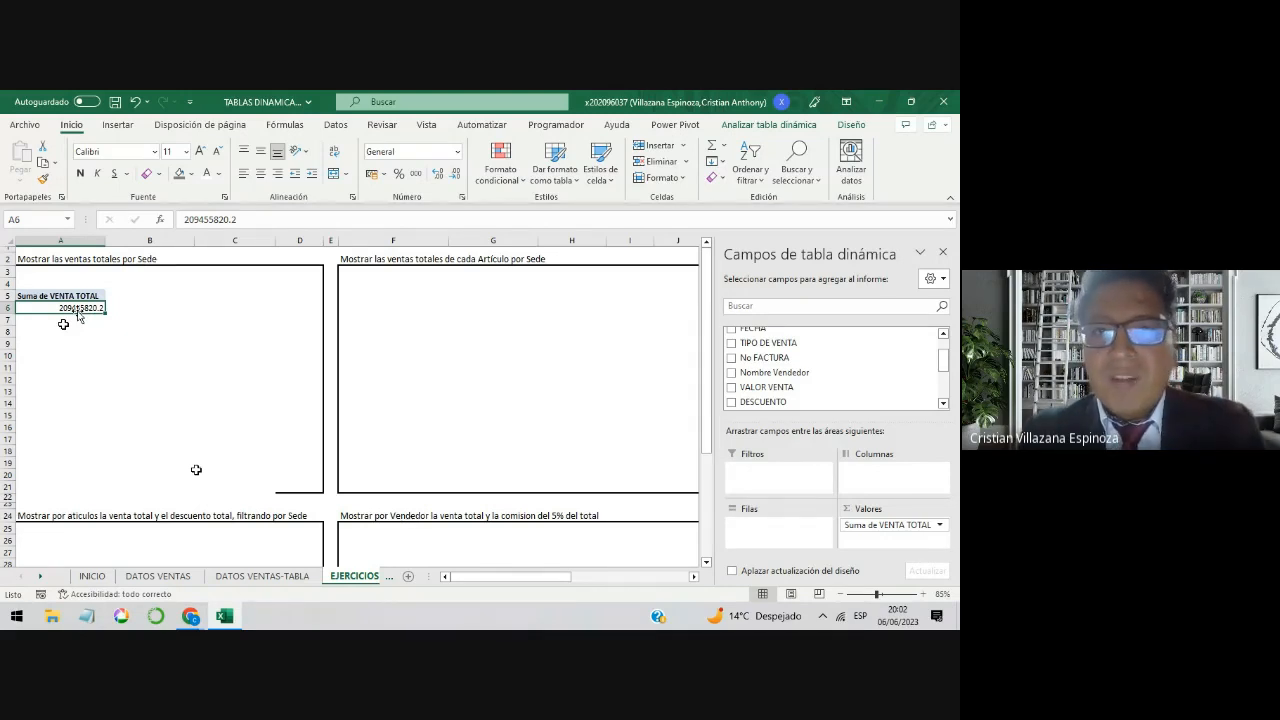
pyautogui.click(174, 579)
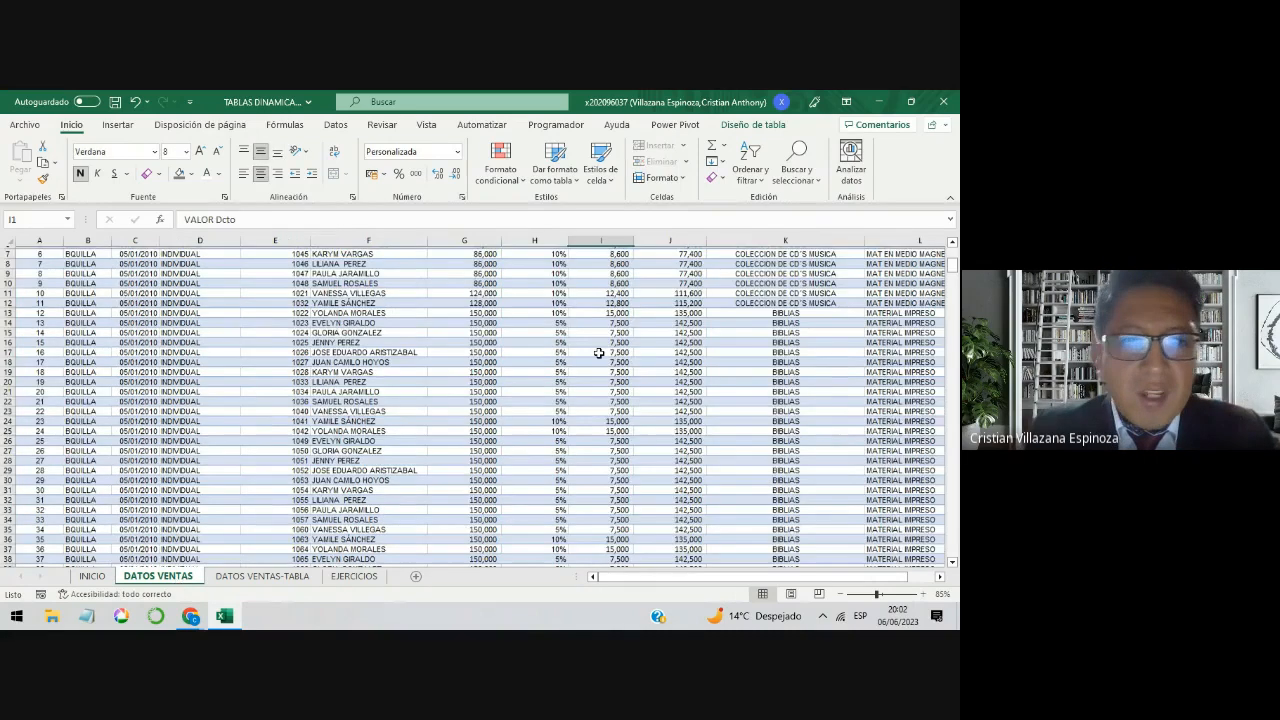
pyautogui.press('Left')
pyautogui.press('Left')
pyautogui.press('Left')
pyautogui.press('Left')
pyautogui.press('Left')
pyautogui.press('Left')
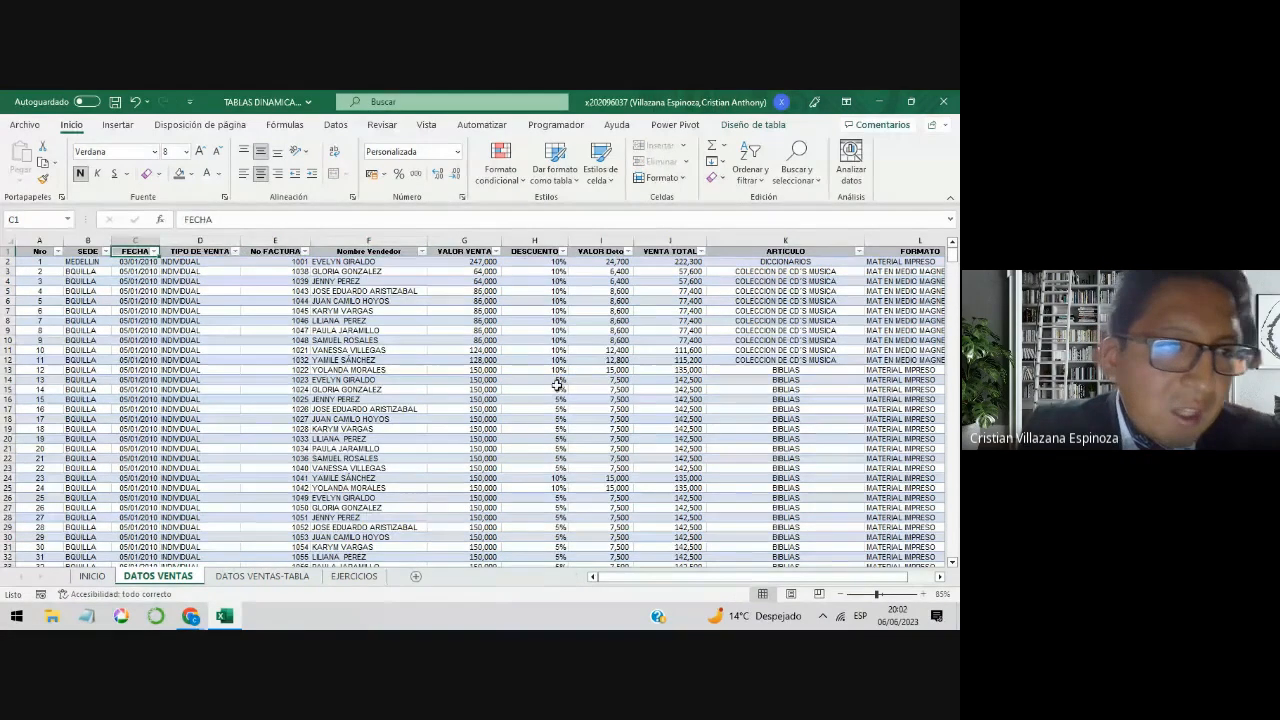
pyautogui.press('Left')
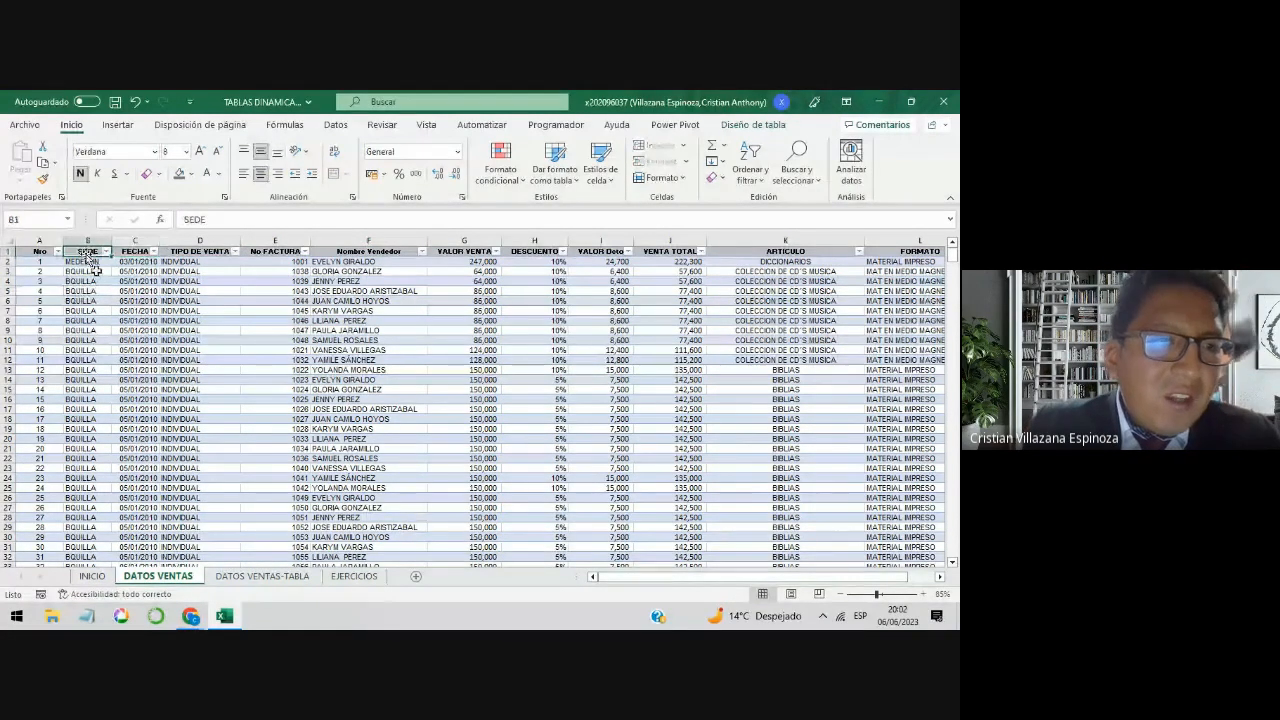
pyautogui.click(105, 252)
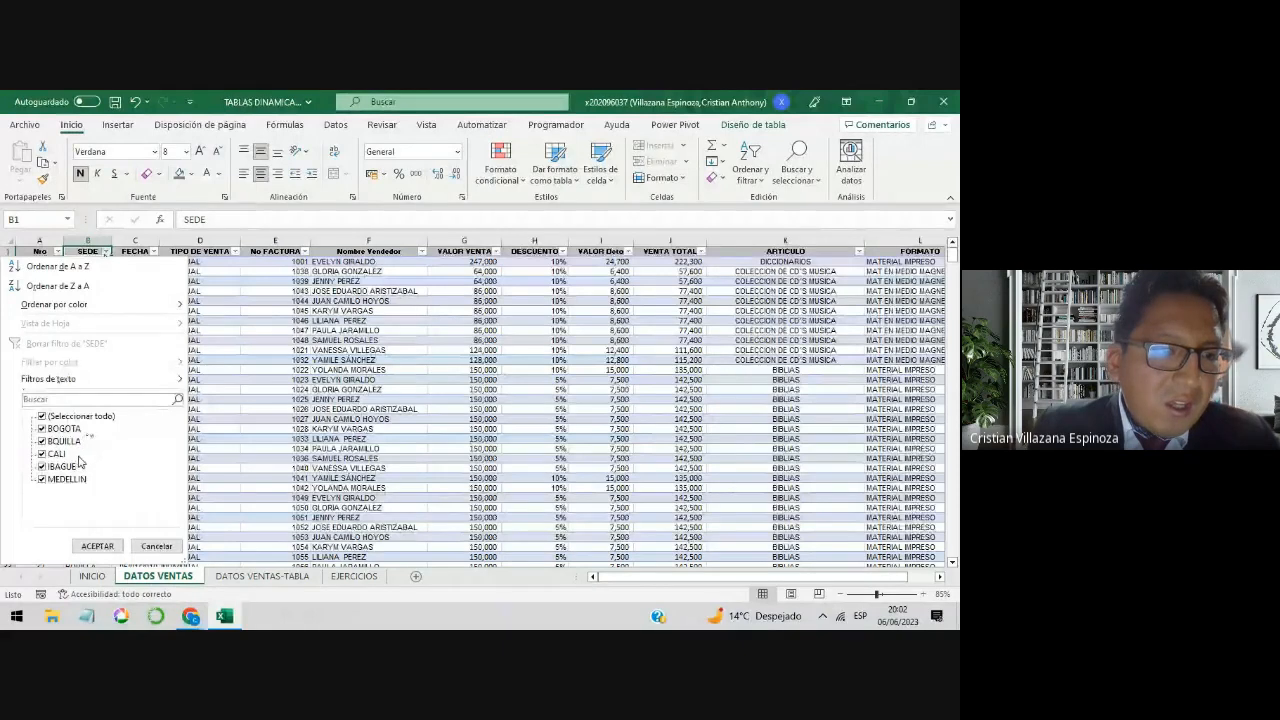
pyautogui.click(349, 388)
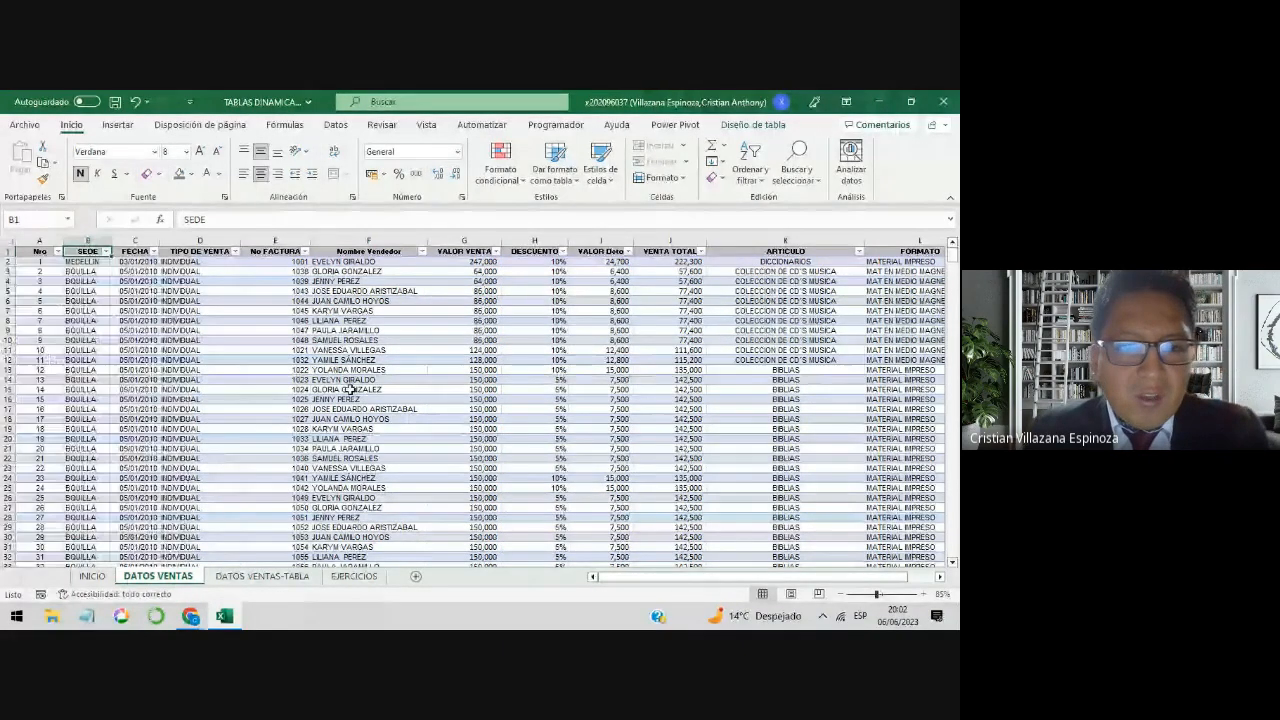
pyautogui.click(350, 578)
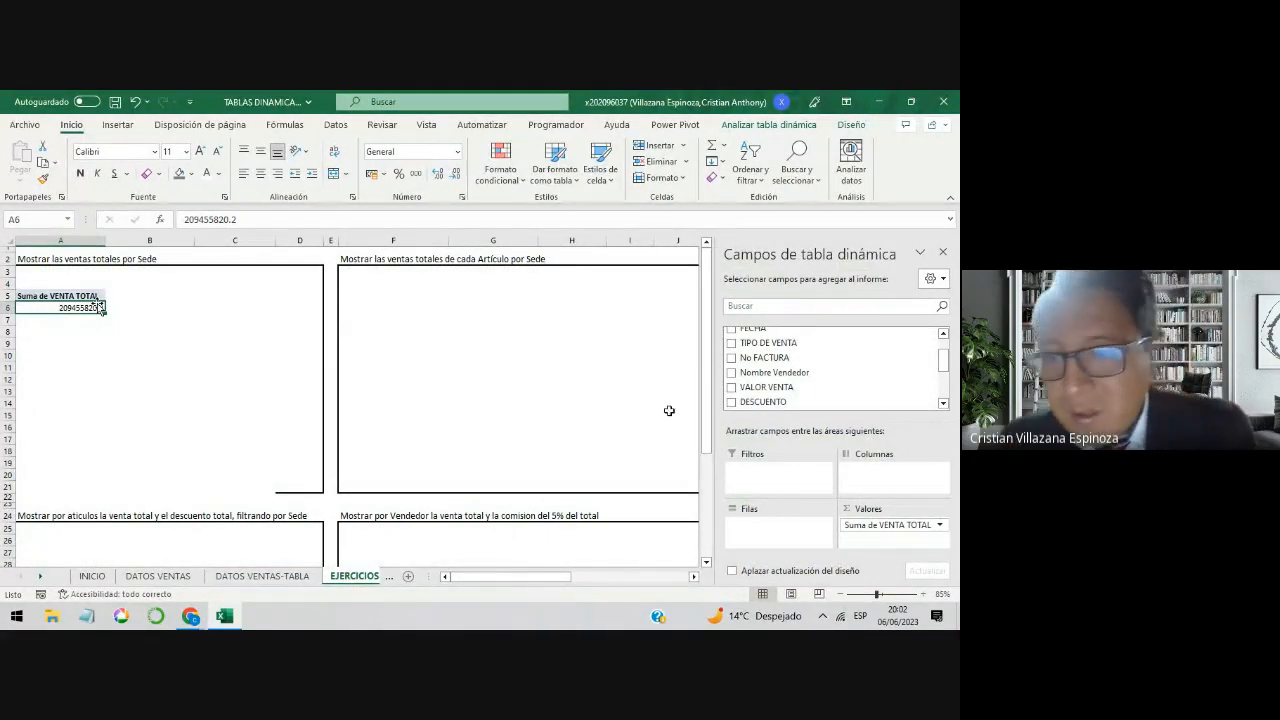
pyautogui.scroll(1, 855, 394)
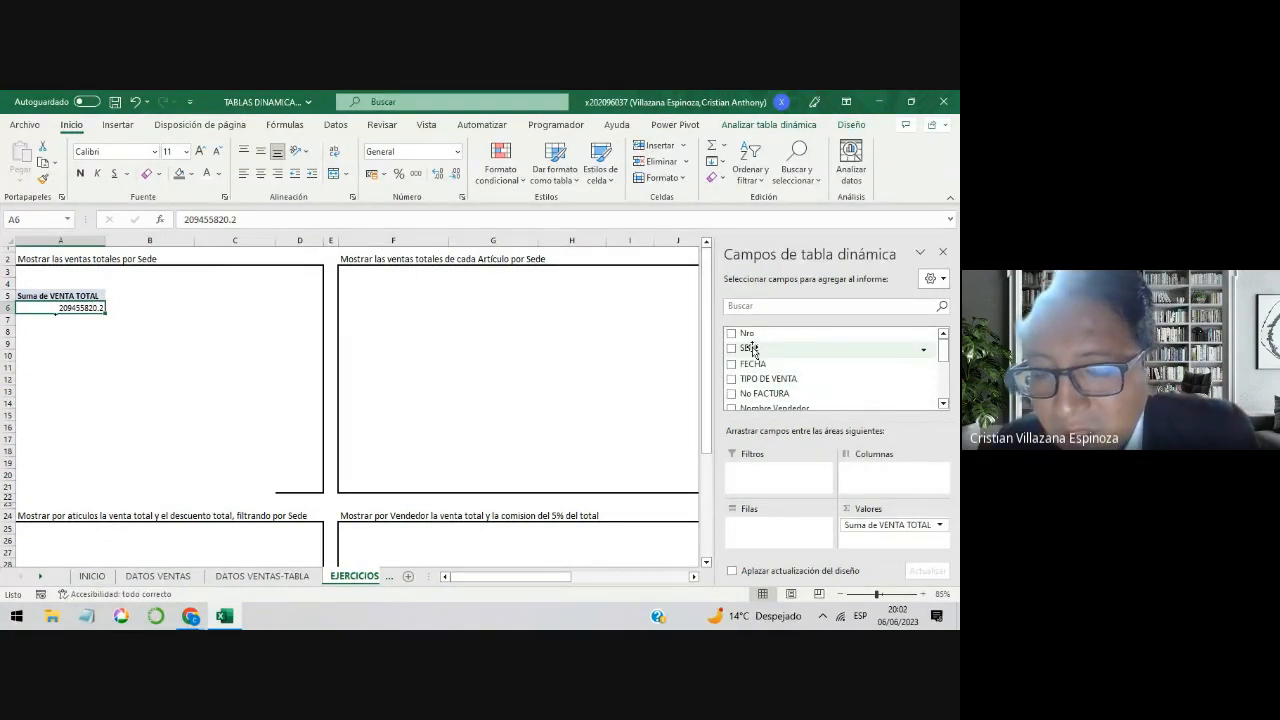
# Step: Add the SEDE field to the pivot table's rows area and check the listed locations from BOGOTA to MEDELLIN
pyautogui.moveTo(755, 352); pyautogui.dragTo(766, 532)
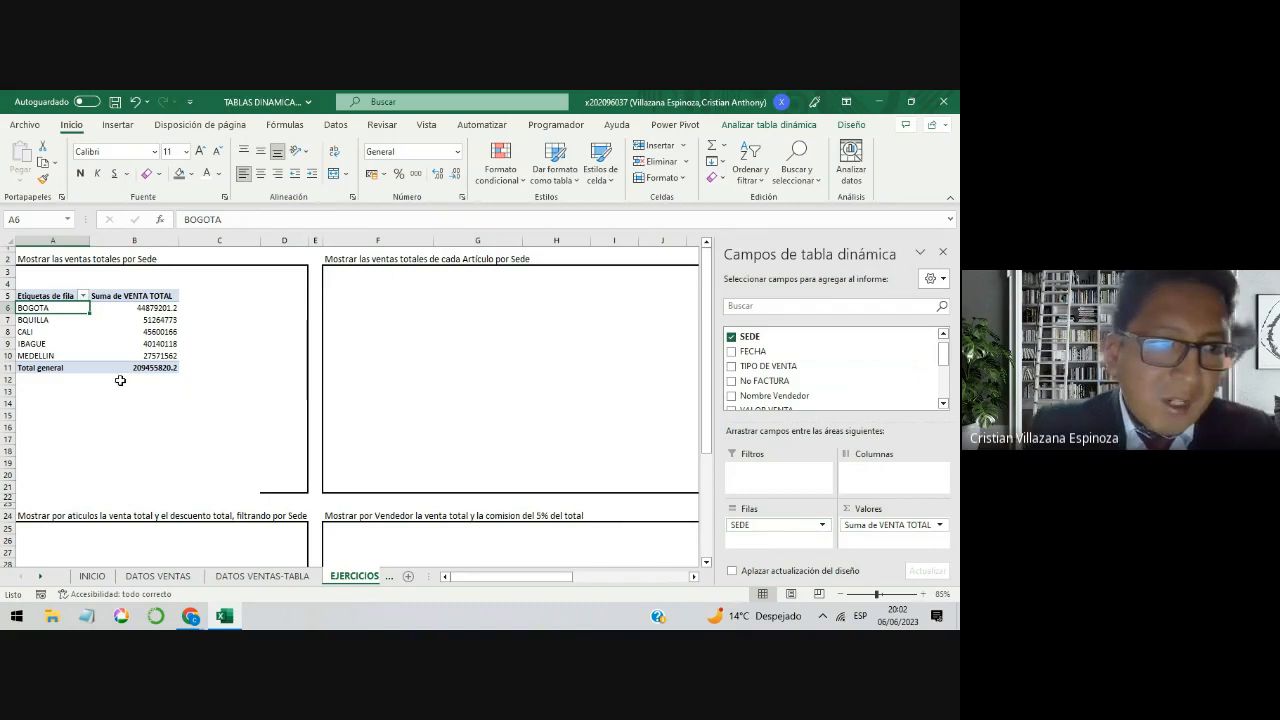
pyautogui.moveTo(50, 308); pyautogui.dragTo(106, 356)
pyautogui.click(58, 320)
pyautogui.click(72, 346)
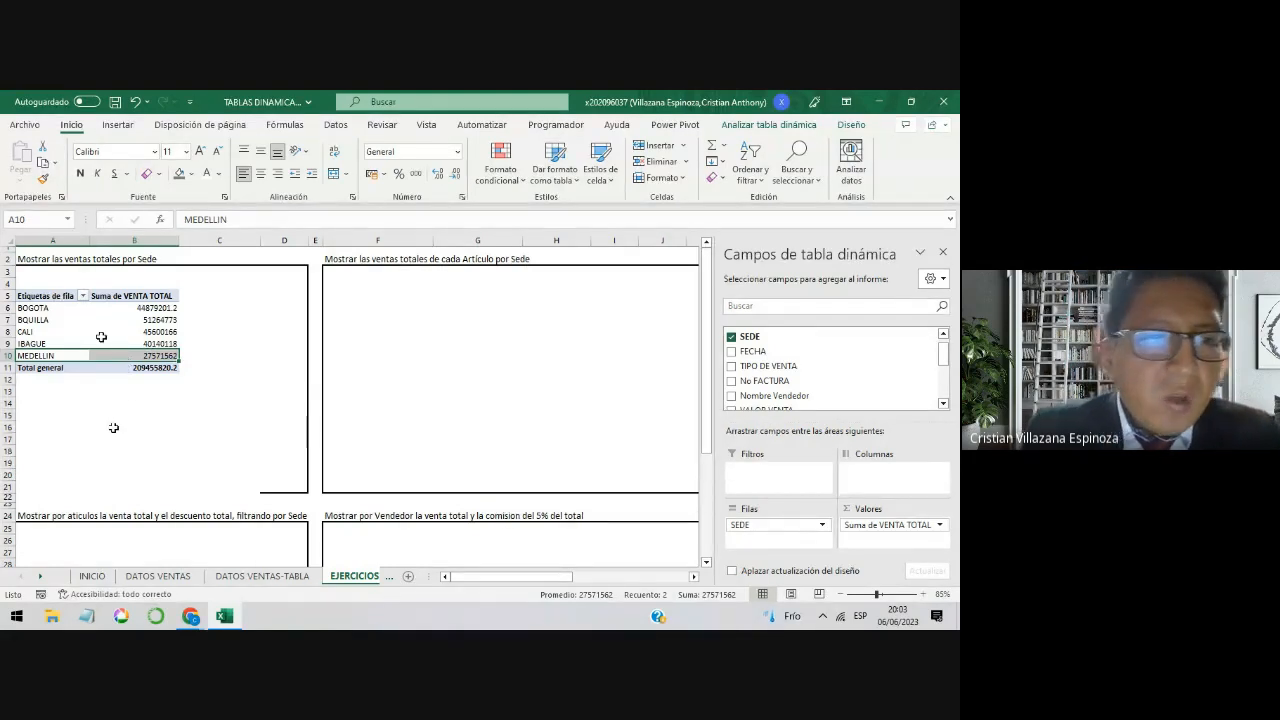
# Step: Examine the Suma de VENTA TOTAL values per location and compare the pivot table with the exercise title in A2
pyautogui.click(141, 298)
pyautogui.click(147, 306)
pyautogui.click(194, 307)
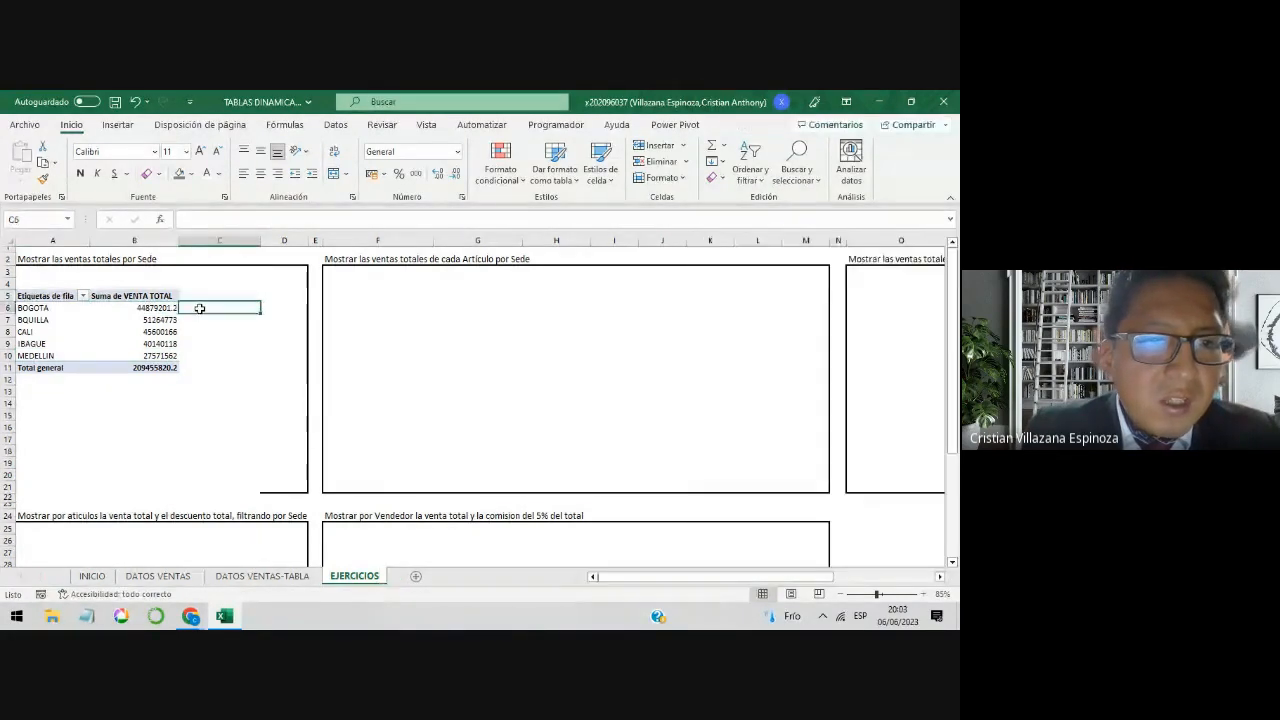
pyautogui.click(275, 307)
pyautogui.click(315, 296)
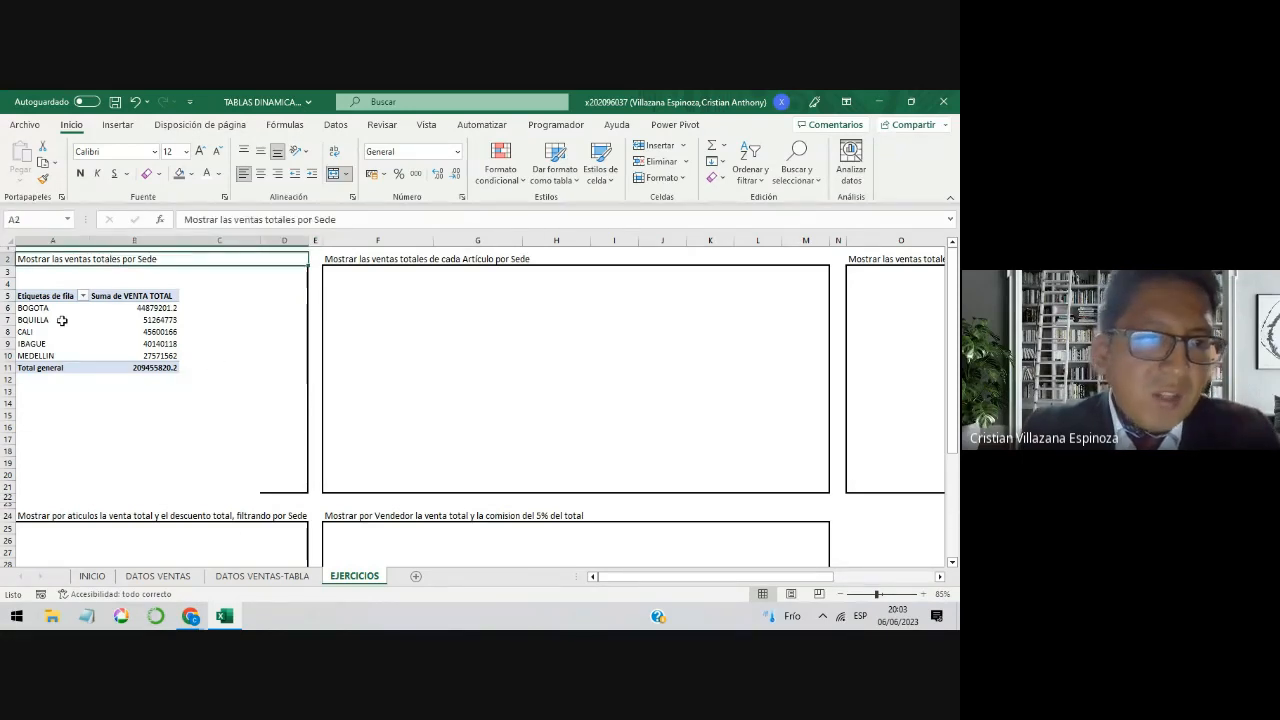
pyautogui.moveTo(60, 296); pyautogui.dragTo(117, 370)
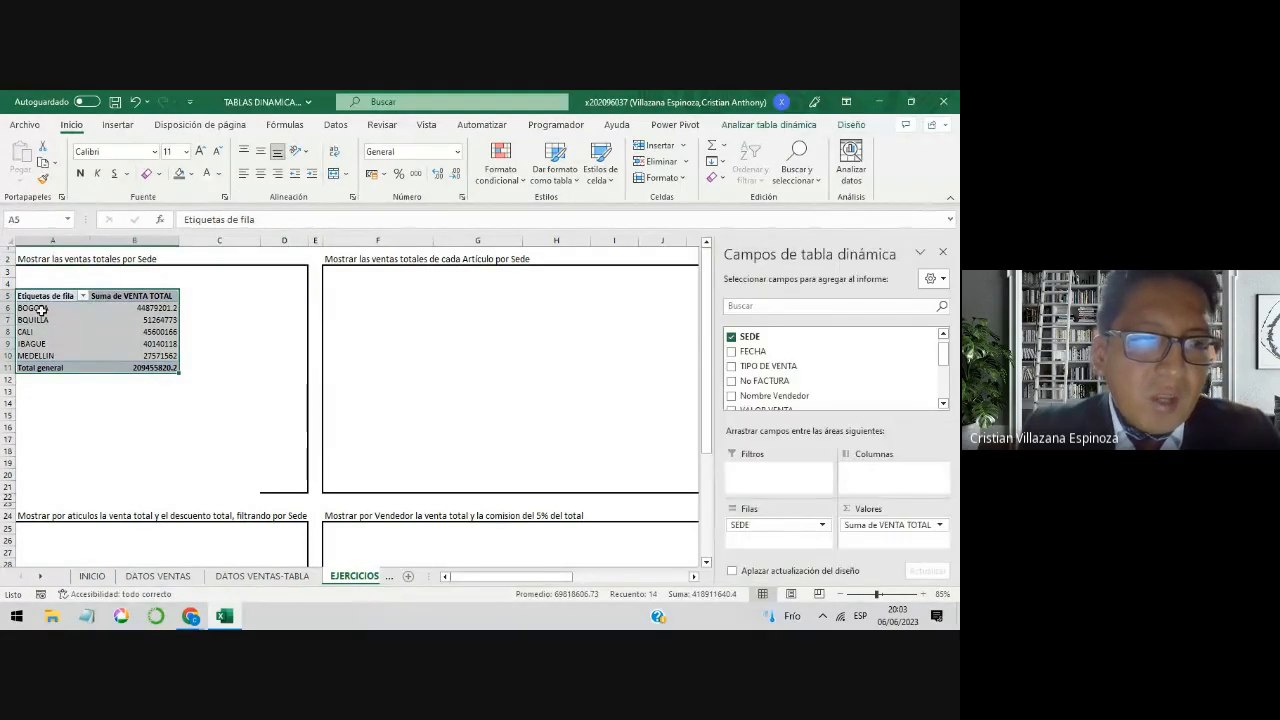
pyautogui.click(248, 320)
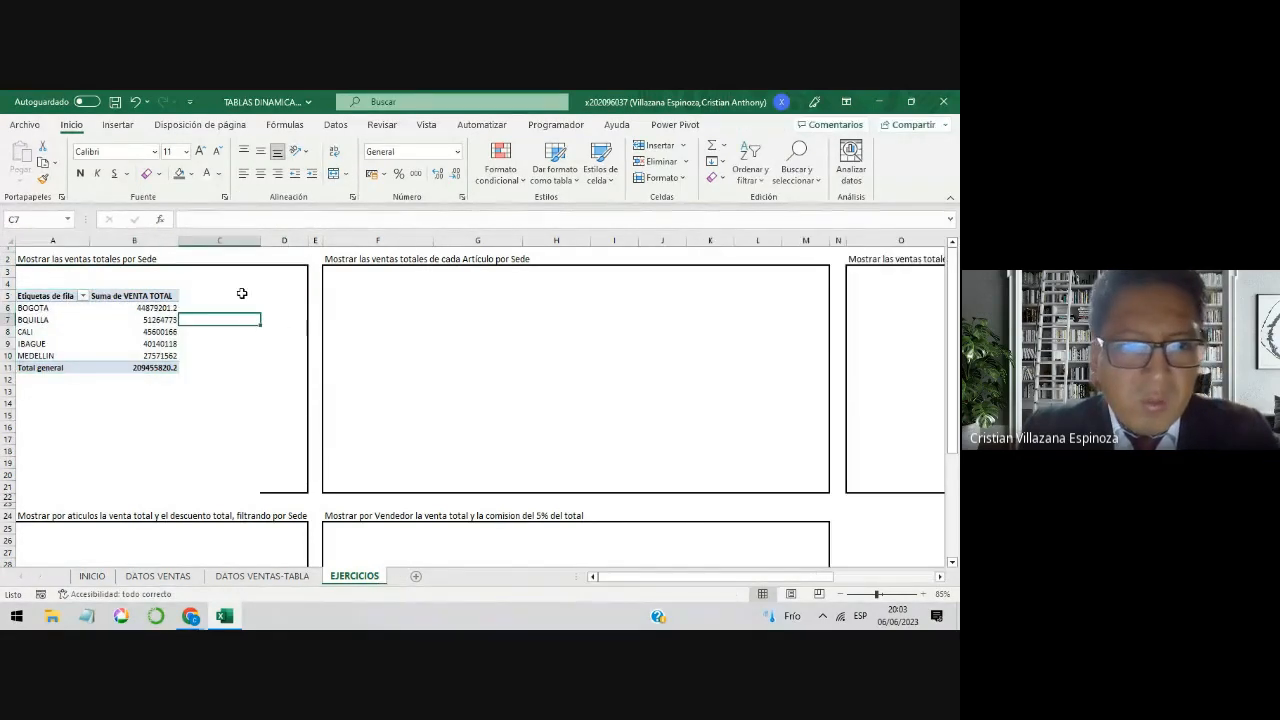
# Step: Insert blank columns at column C to make room beside the pivot table, and select a value inside the table
pyautogui.click(240, 241)
pyautogui.hotkey('ctrl', '+')
pyautogui.hotkey('ctrl', '+')
pyautogui.hotkey('ctrl', '+')
pyautogui.hotkey('ctrl', '+')
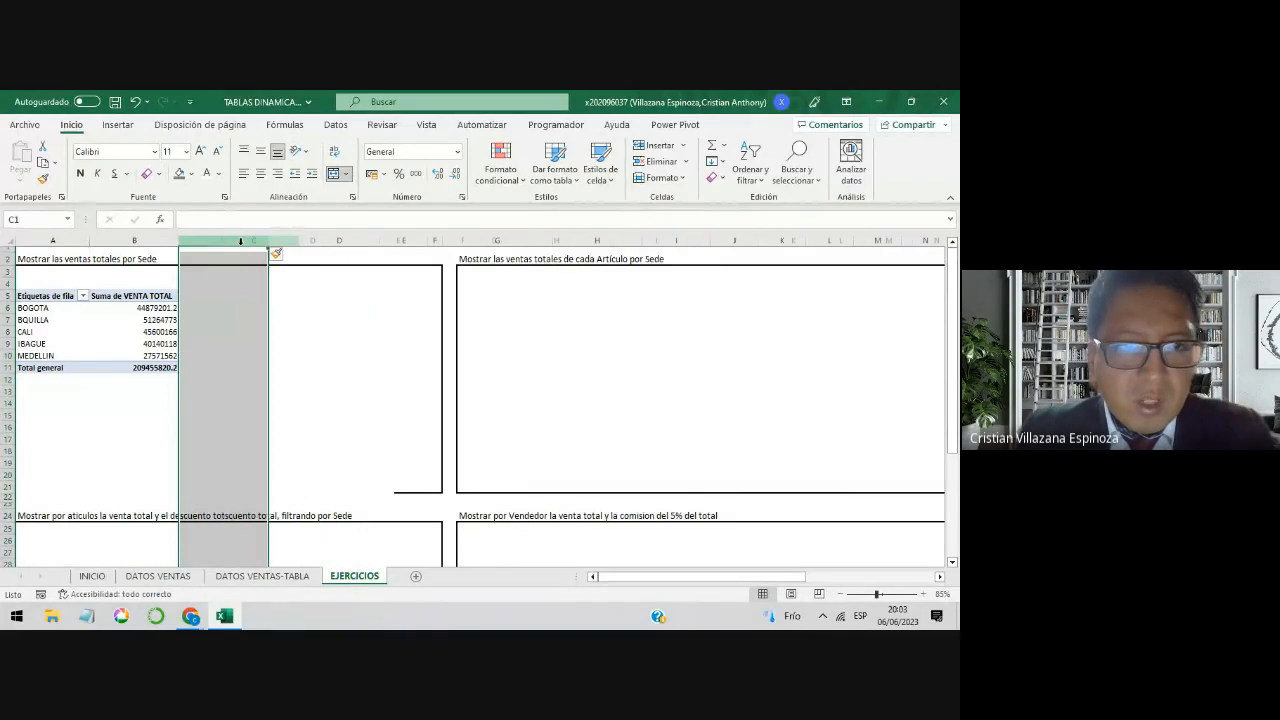
pyautogui.click(145, 331)
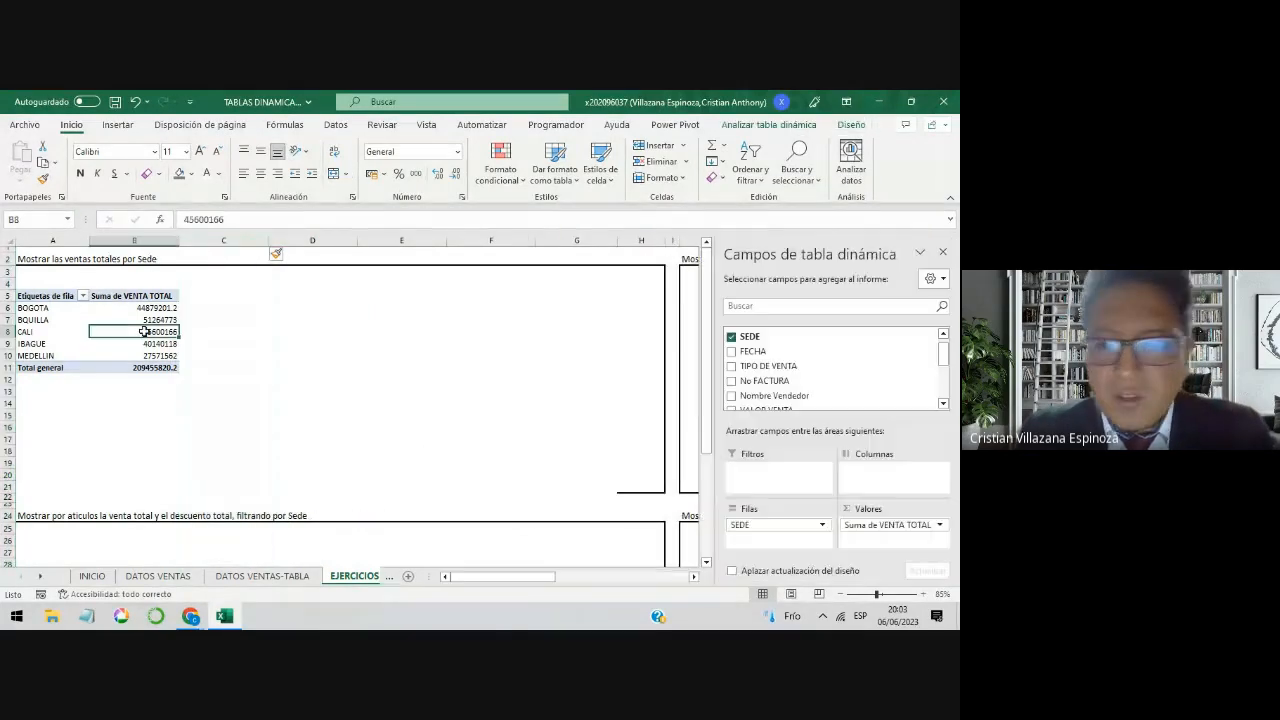
# Step: Try moving SEDE from the rows area to the columns area, and undo both that move and the column insertion
pyautogui.press('alt')
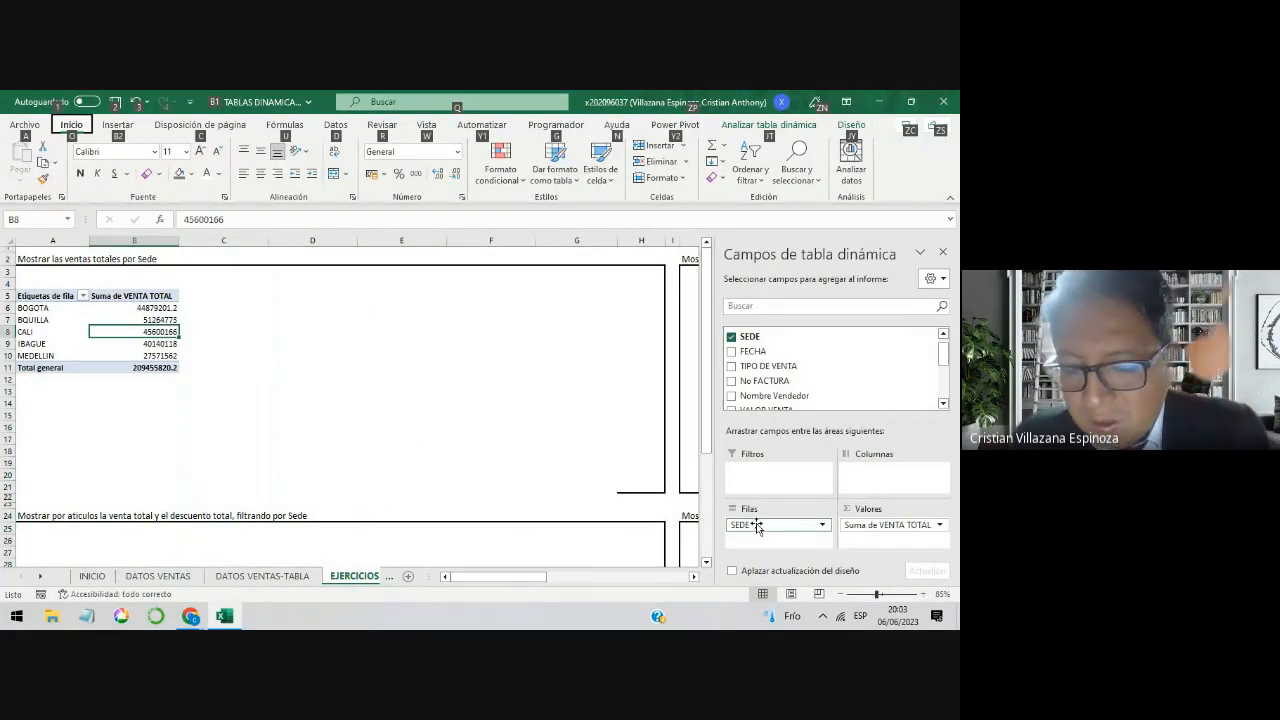
pyautogui.moveTo(763, 518); pyautogui.dragTo(875, 488)
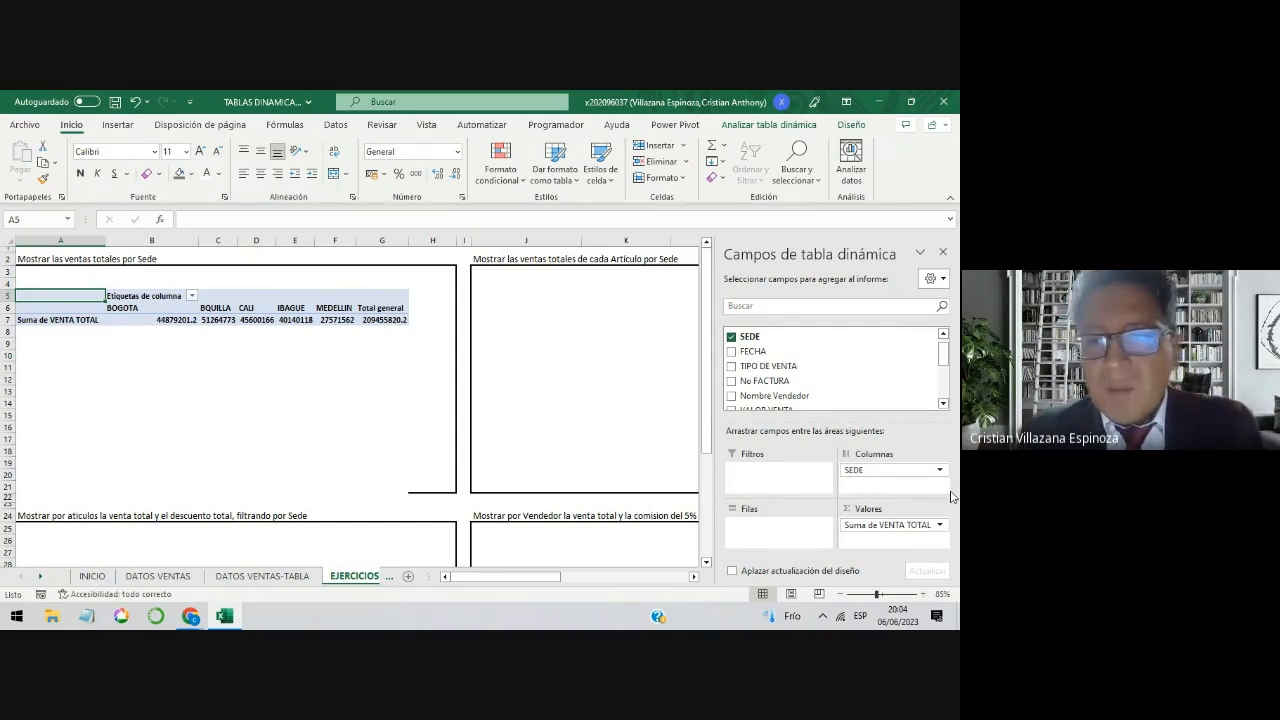
pyautogui.hotkey('ctrl', 'z')
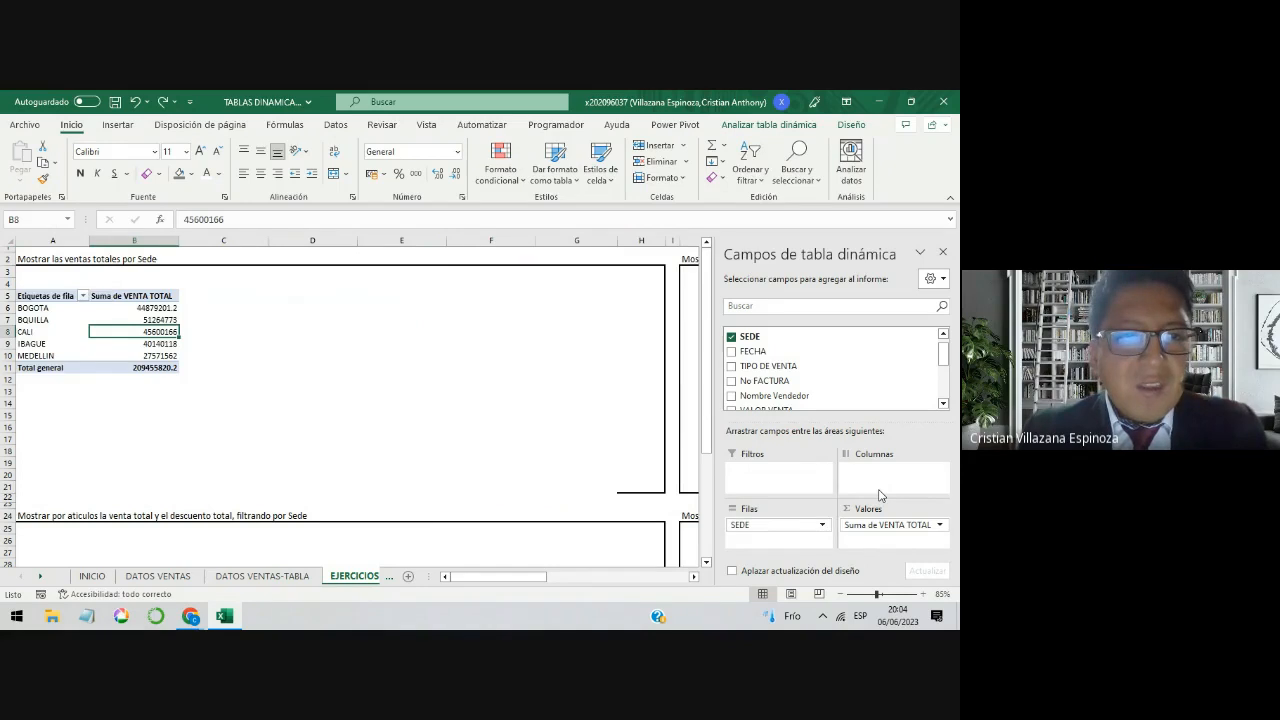
pyautogui.hotkey('ctrl', 'z')
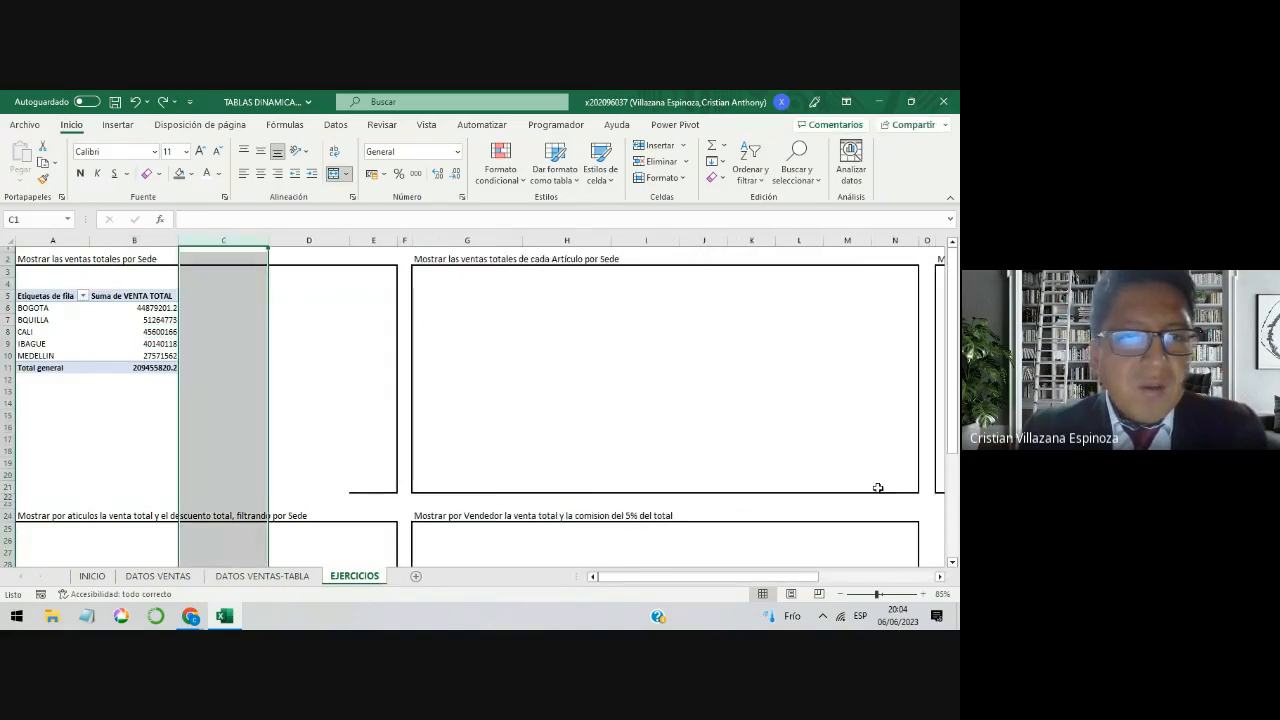
# Step: Review the location totals in A6:B10, switch to Google Meet to read the call's chat messages, and return to Excel
pyautogui.click(106, 344)
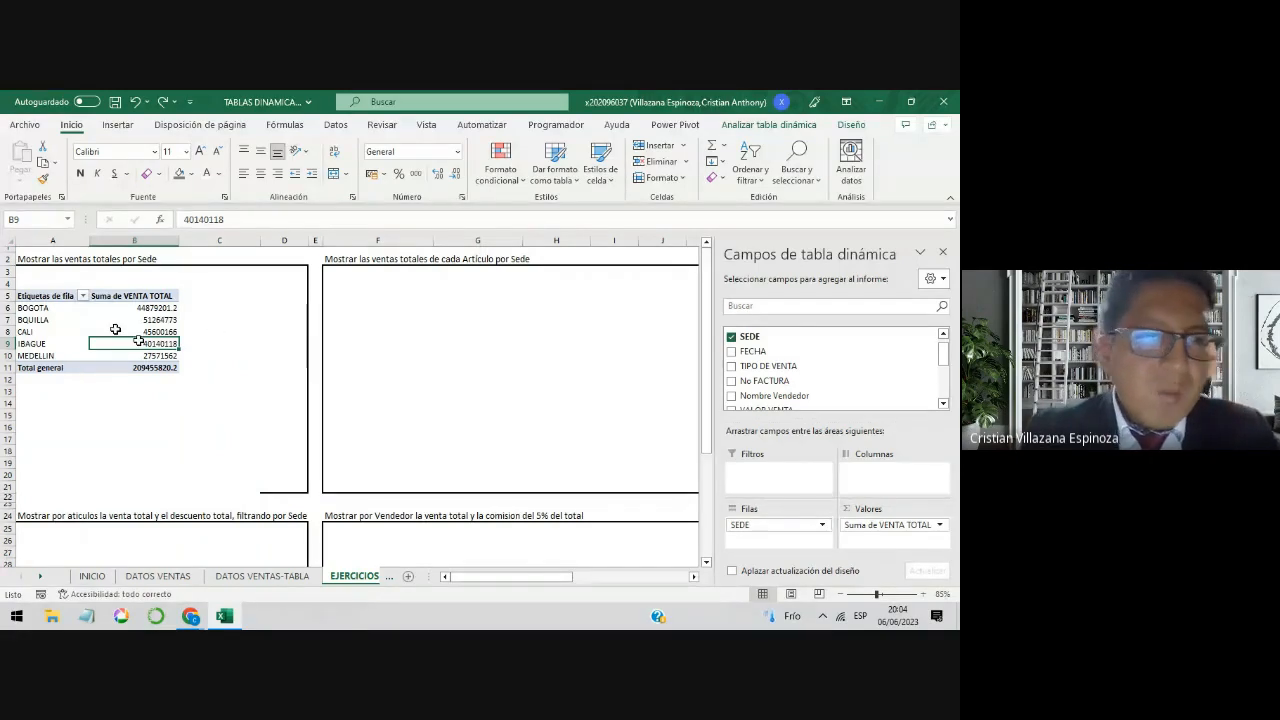
pyautogui.moveTo(60, 308); pyautogui.dragTo(116, 358)
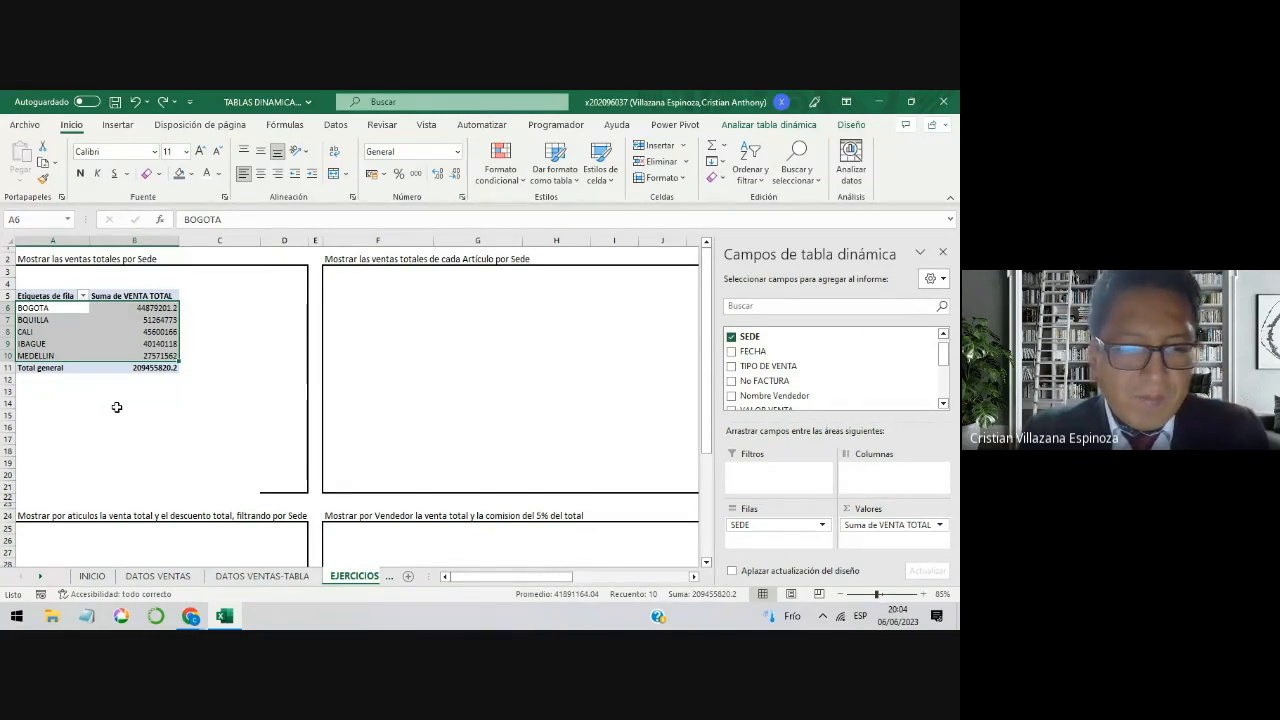
pyautogui.click(190, 615)
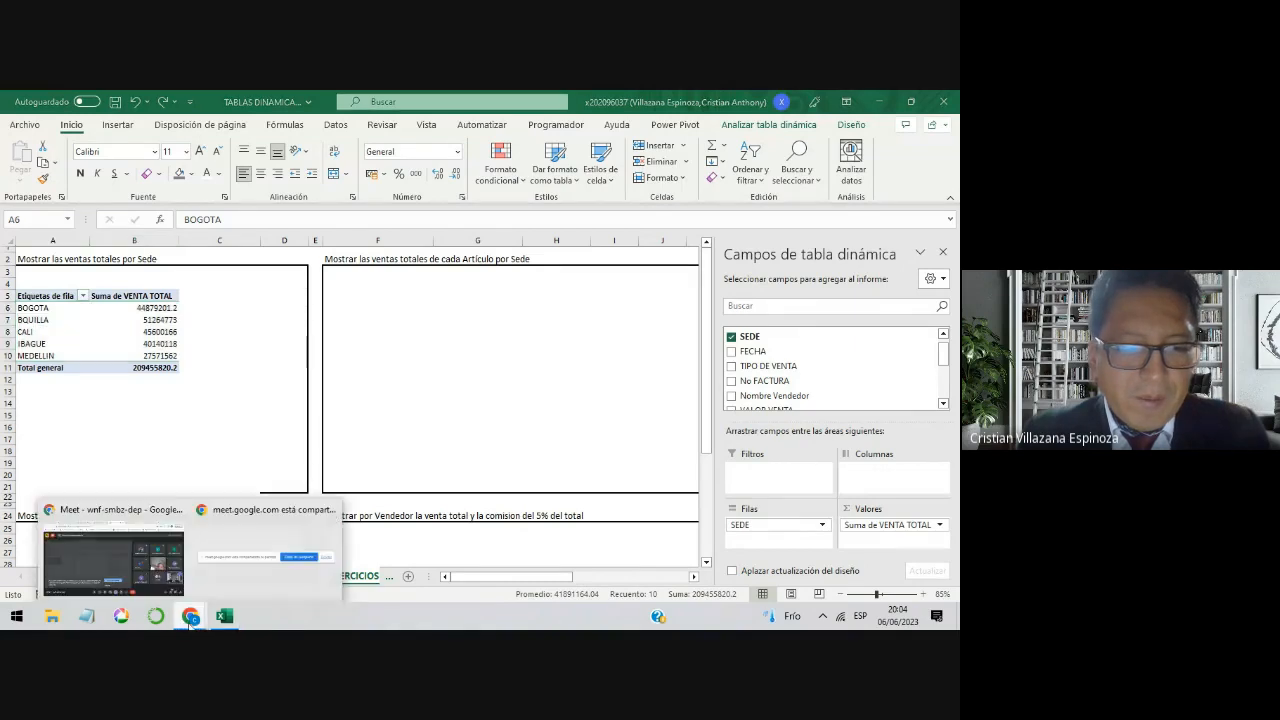
pyautogui.click(112, 562)
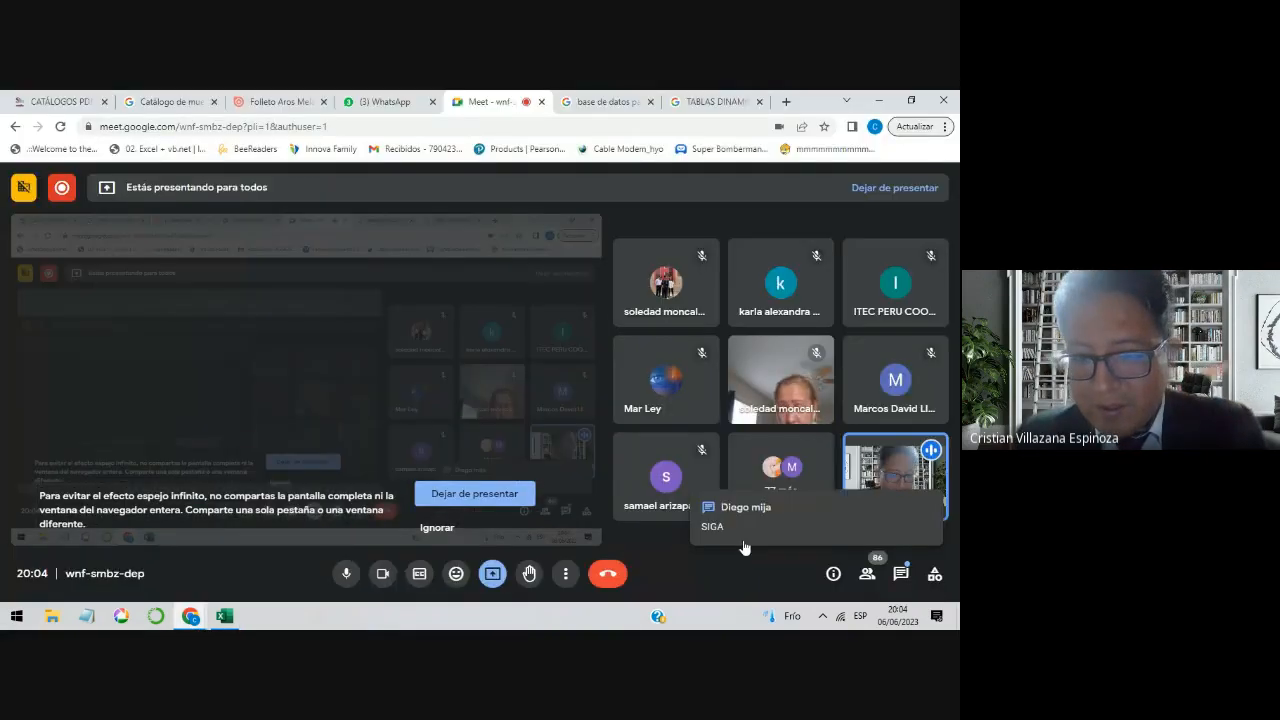
pyautogui.click(901, 573)
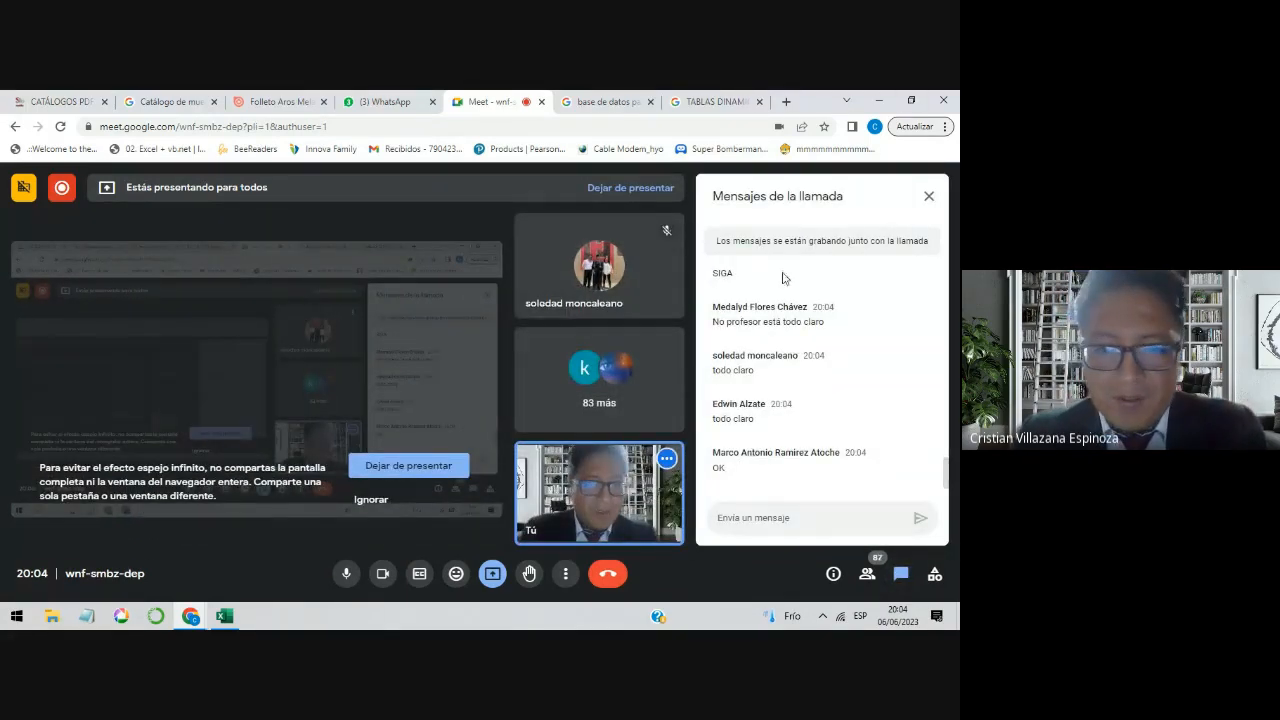
pyautogui.hotkey('alt', 'Tab')
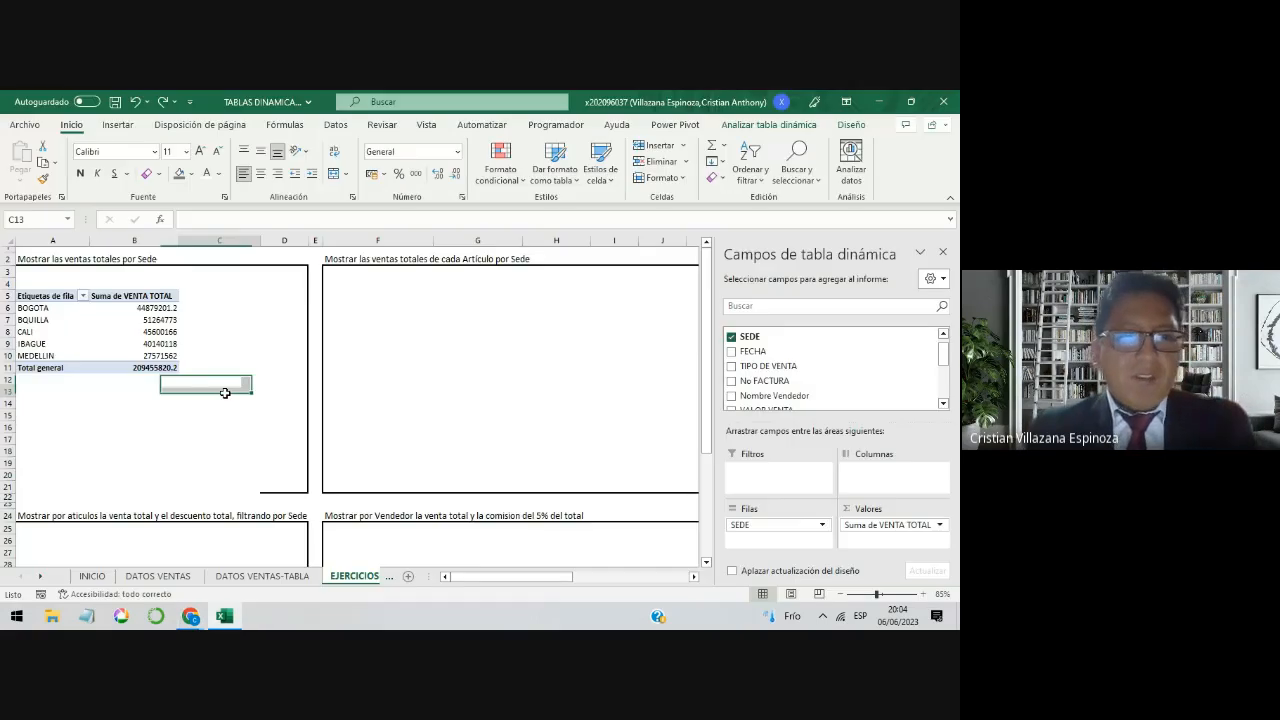
# Step: Review topic 2, Diferencia entre Tabla y Tabla Dinámica, on the INICIO sheet and return to EJERCICIOS
pyautogui.click(148, 355)
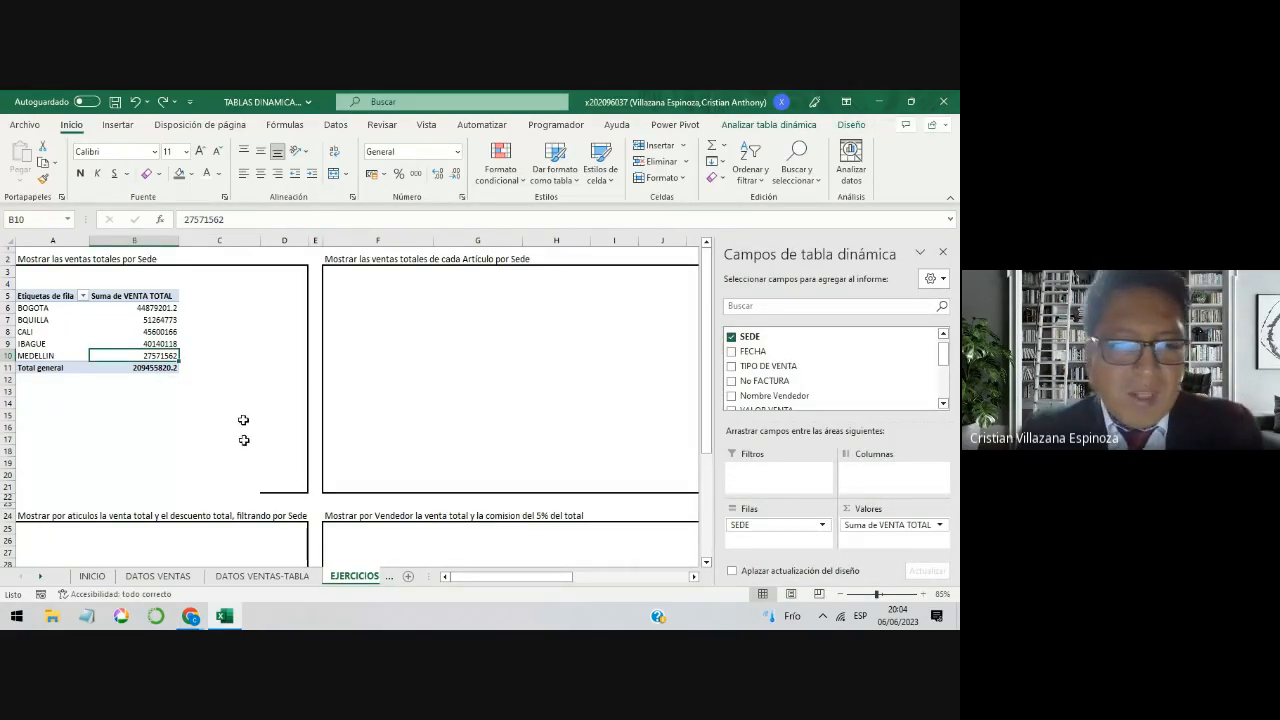
pyautogui.click(93, 577)
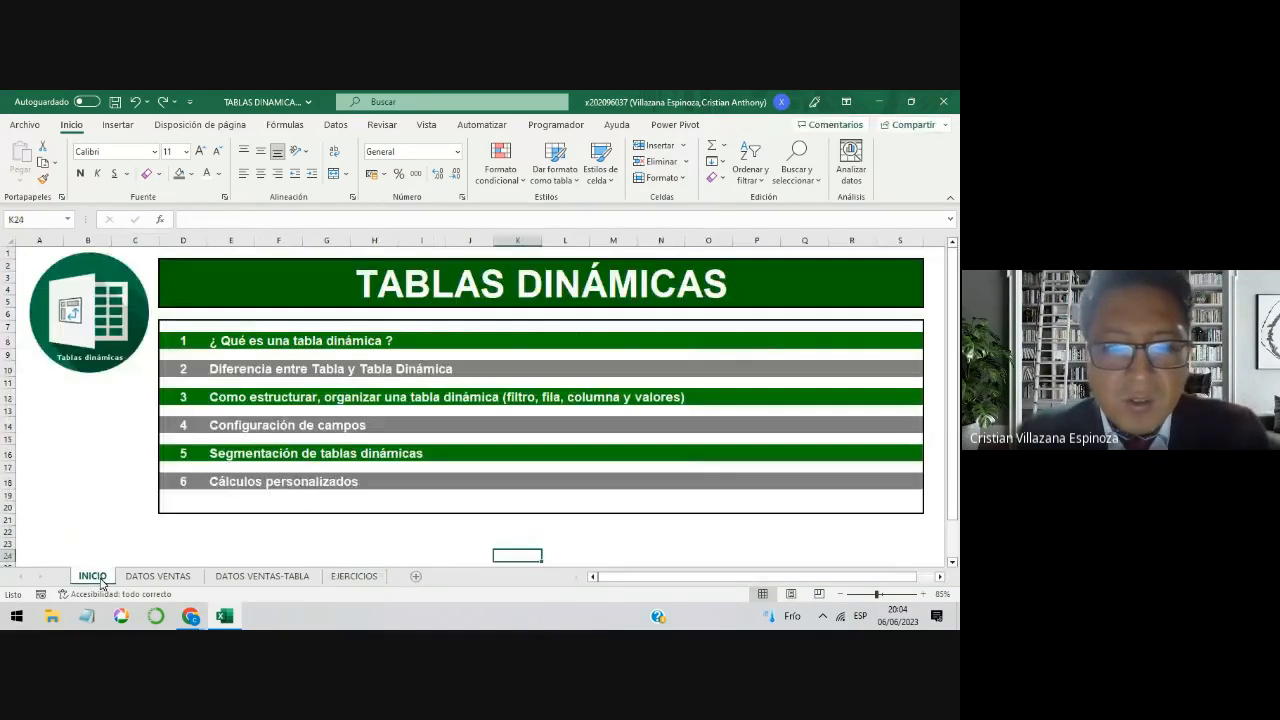
pyautogui.click(342, 371)
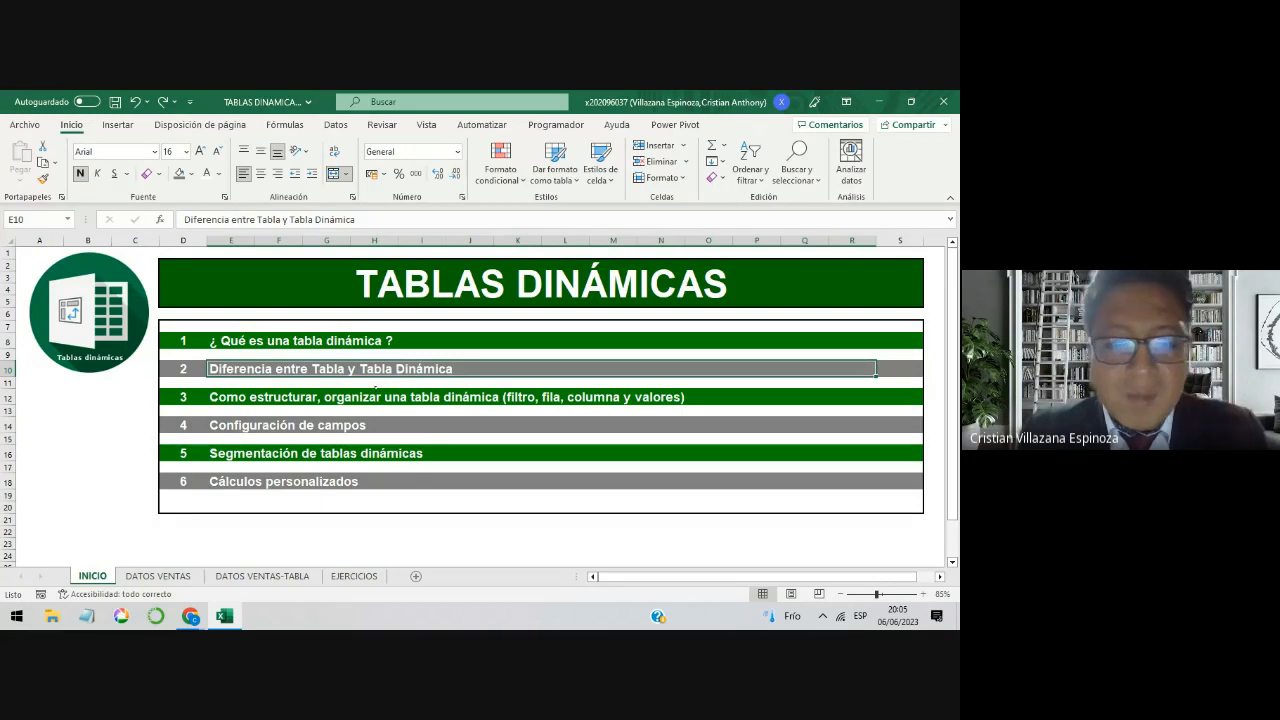
pyautogui.click(354, 577)
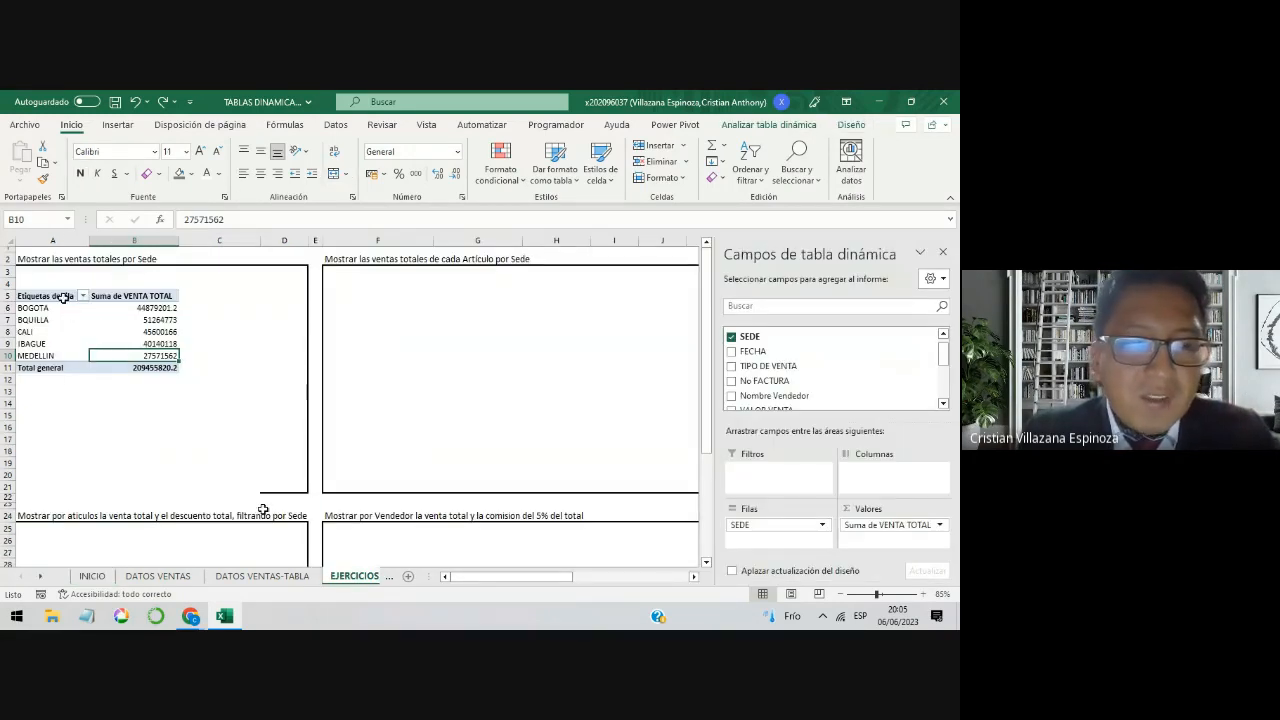
# Step: Compare the pivot table in A5:B11 with the structure of the source table on the DATOS VENTAS sheet
pyautogui.moveTo(63, 297); pyautogui.dragTo(115, 364)
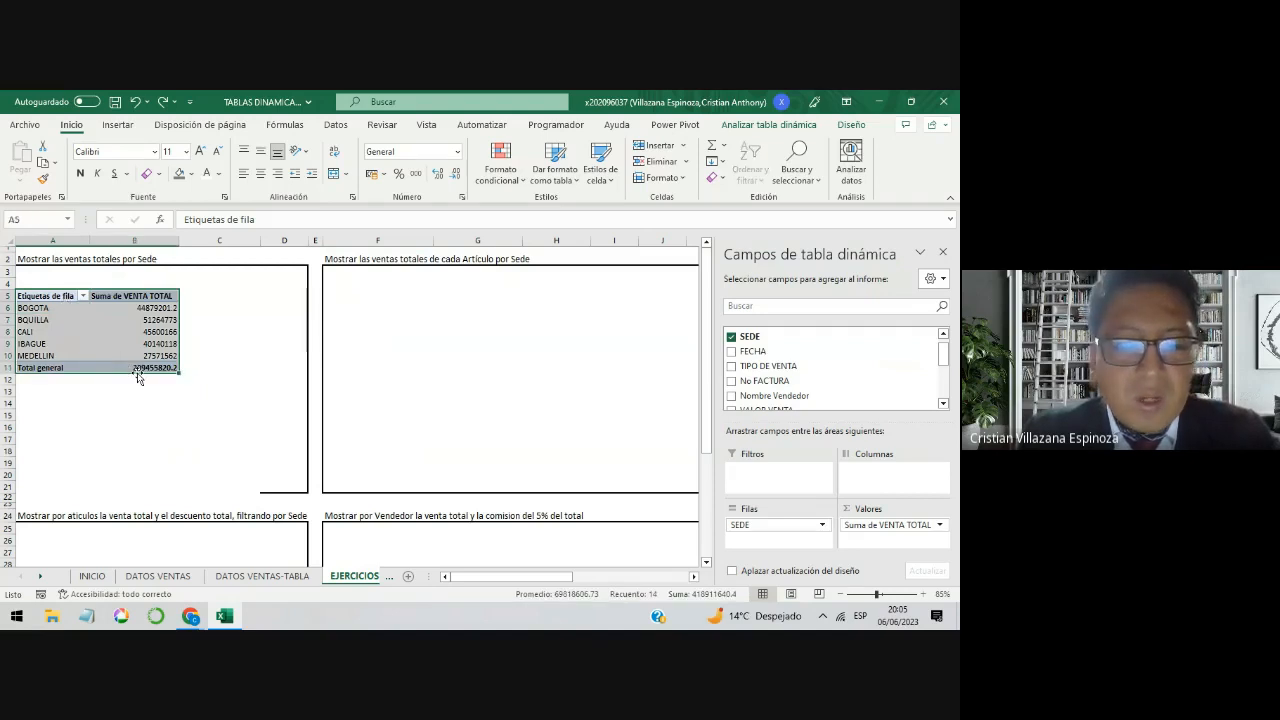
pyautogui.click(186, 578)
pyautogui.click(163, 311)
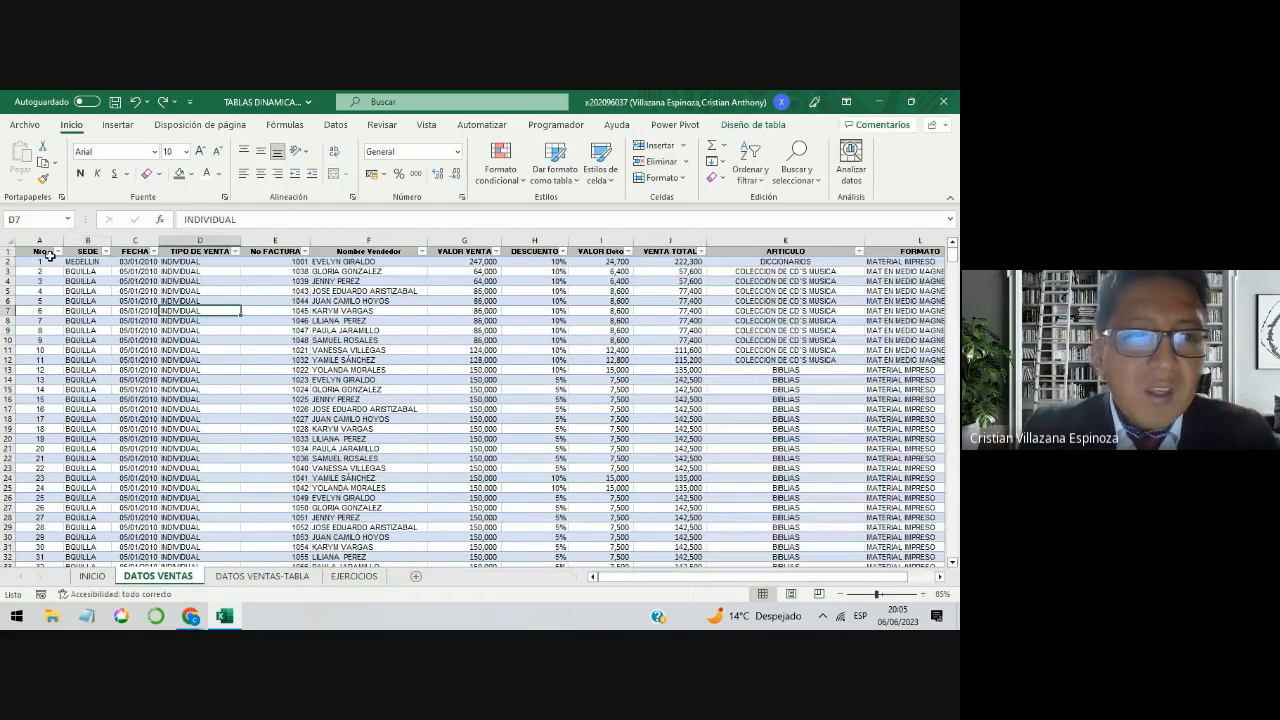
pyautogui.moveTo(45, 256); pyautogui.dragTo(727, 495)
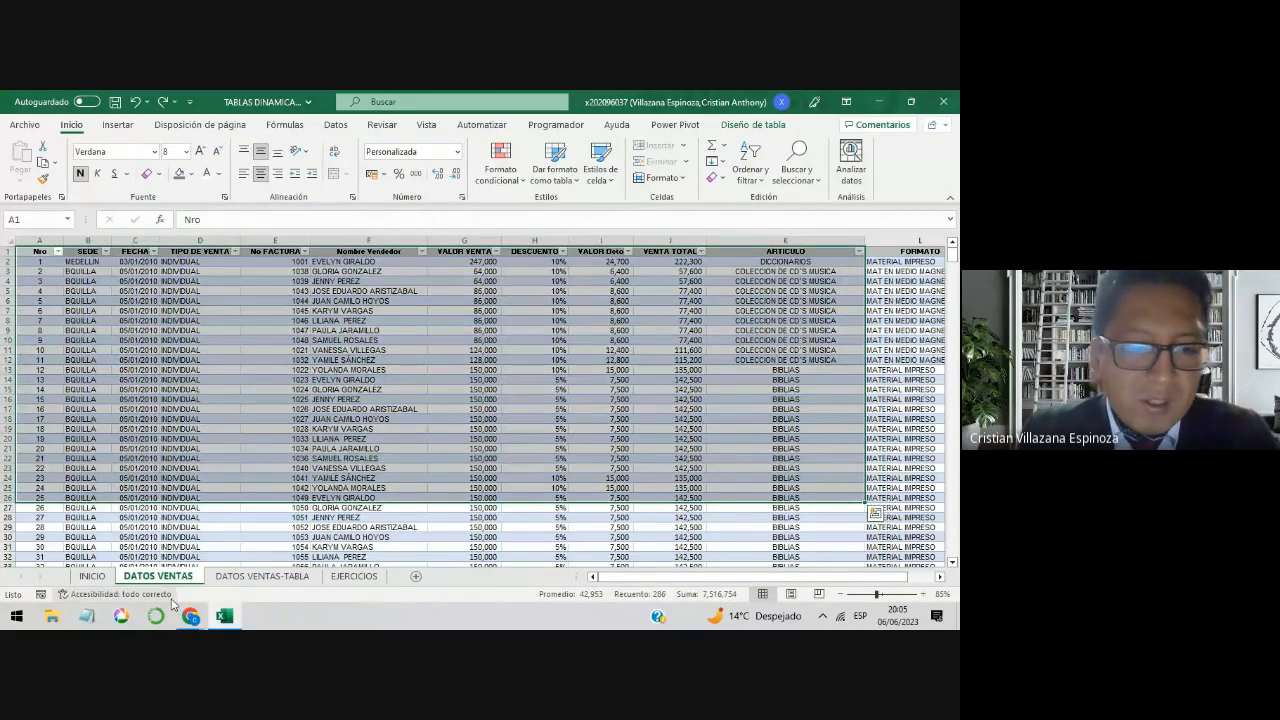
# Step: Check the newest call messages in Google Meet and return to the workbook
pyautogui.click(190, 615)
pyautogui.click(149, 544)
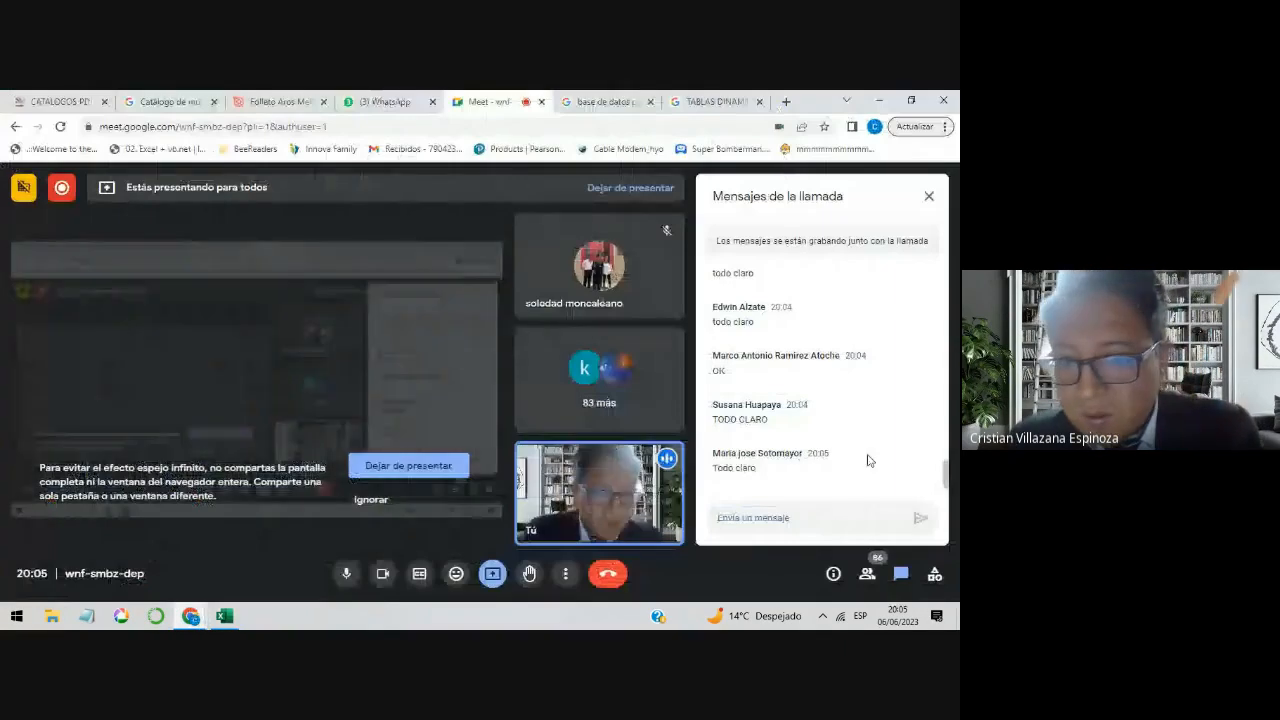
pyautogui.click(875, 100)
# Step: Review topic 3 about structuring a pivot table on the INICIO sheet and go back to the EJERCICIOS sheet
pyautogui.click(92, 576)
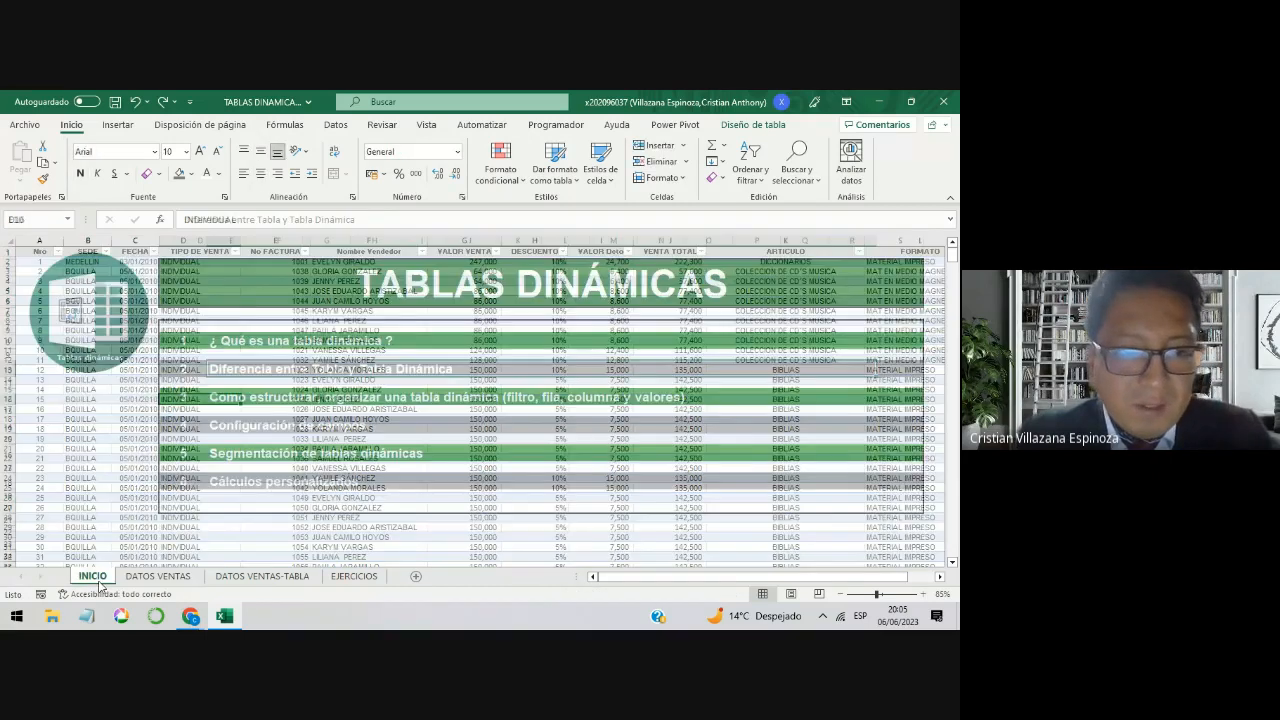
pyautogui.click(290, 401)
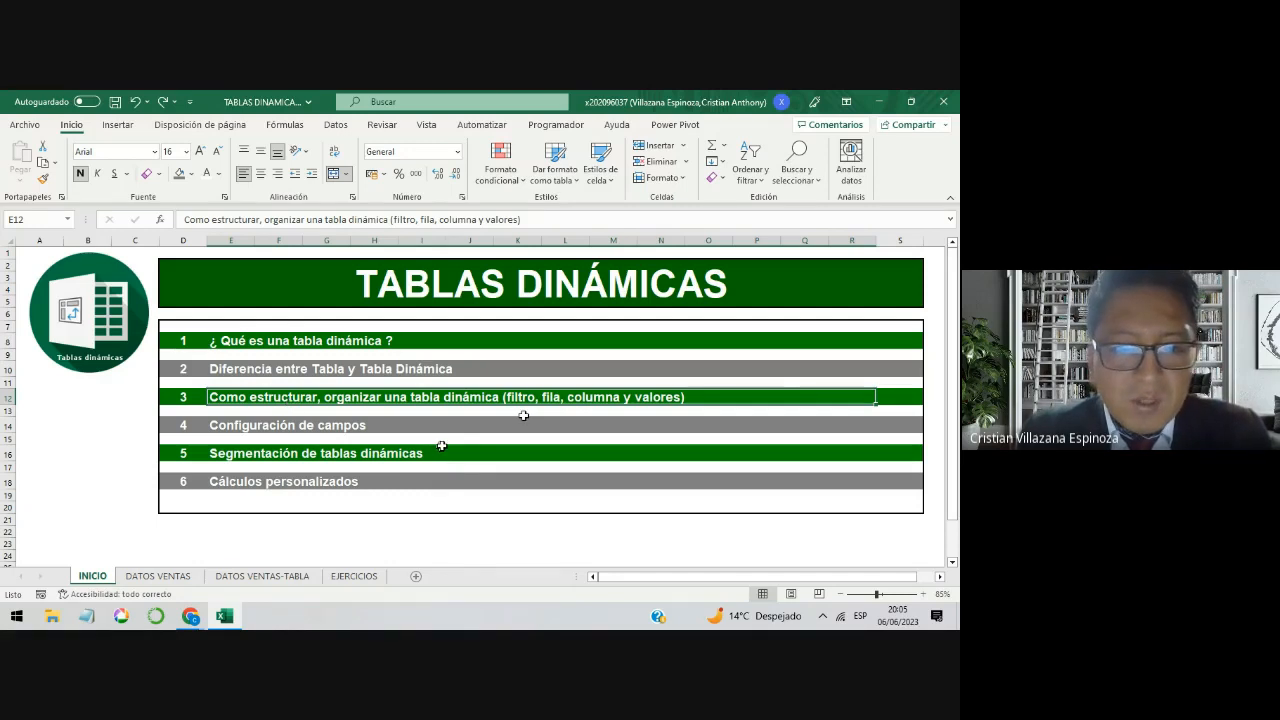
pyautogui.click(366, 576)
pyautogui.click(462, 381)
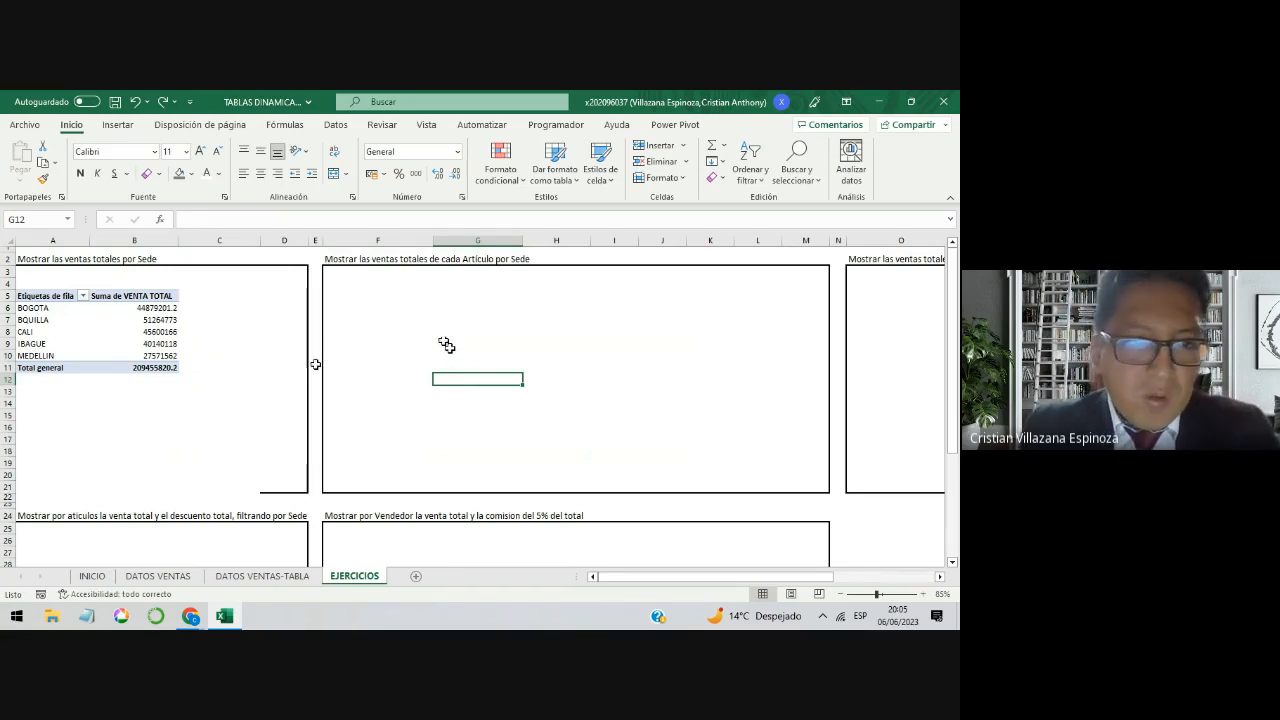
# Step: Rename the pivot table's Suma de VENTA TOTAL value field to VENTA TOTAL, keeping a leading space before the name
pyautogui.click(158, 331)
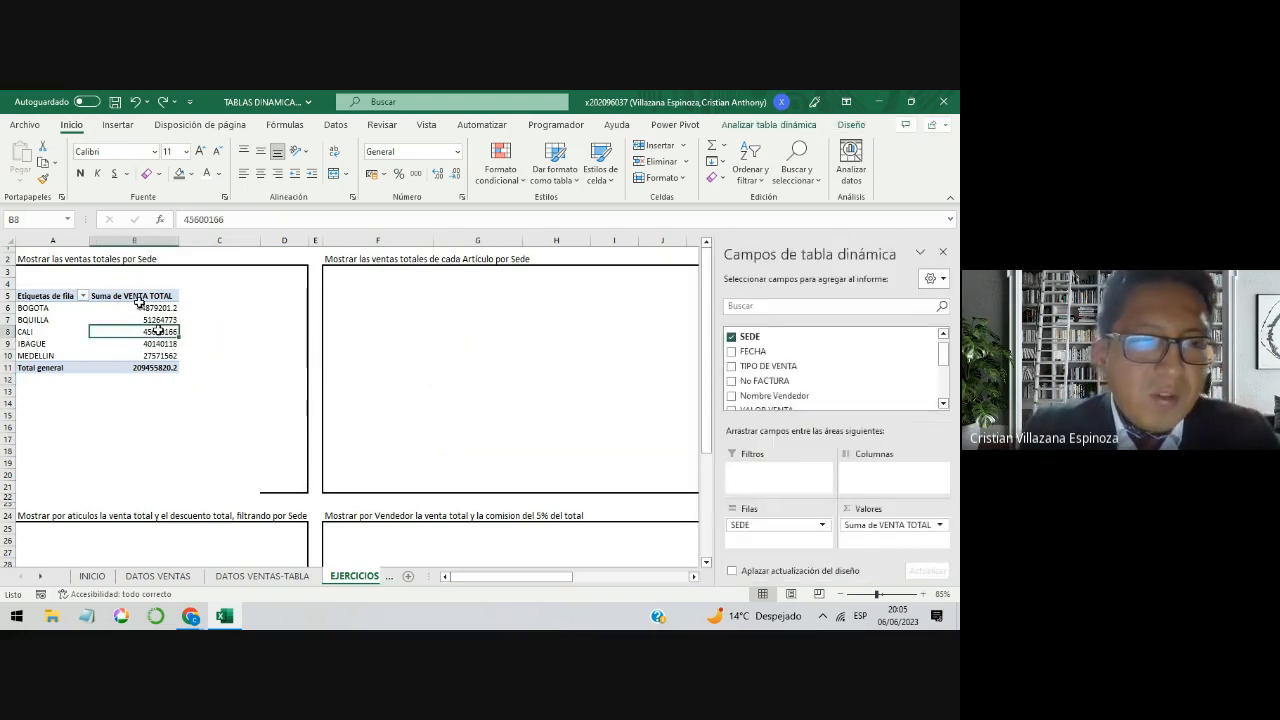
pyautogui.moveTo(50, 297); pyautogui.dragTo(117, 367)
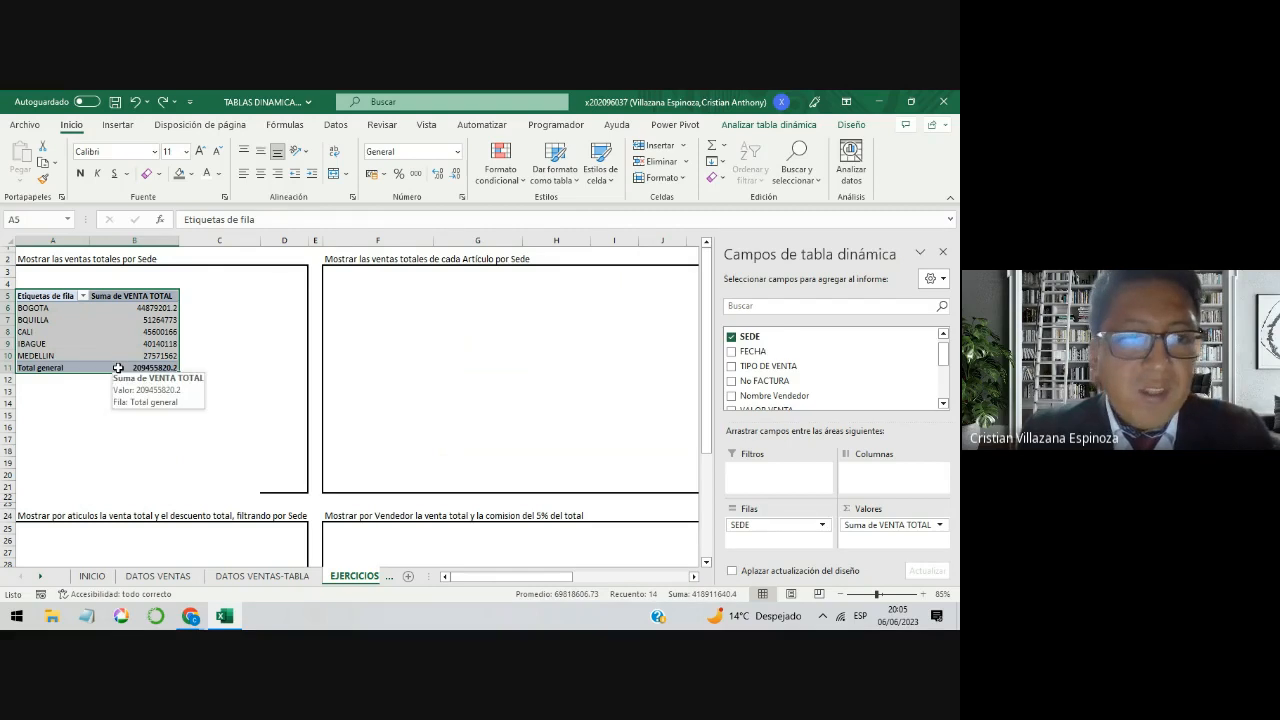
pyautogui.click(118, 298)
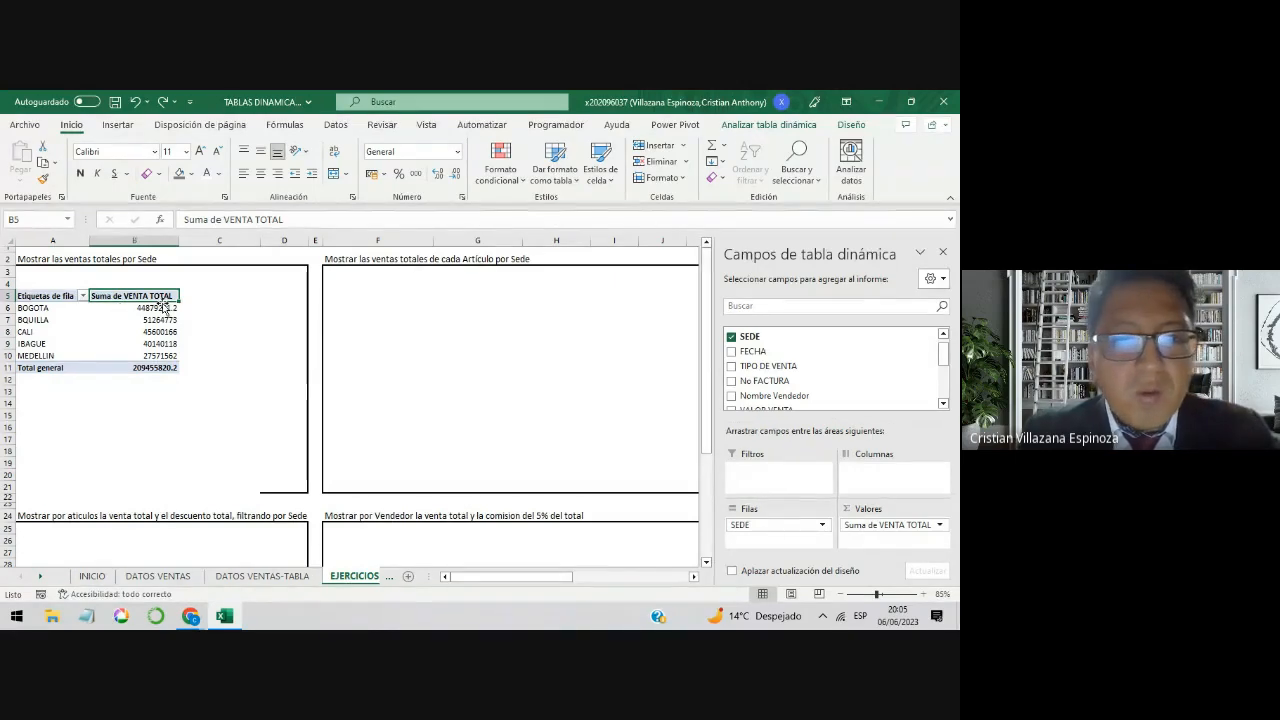
pyautogui.moveTo(113, 307)
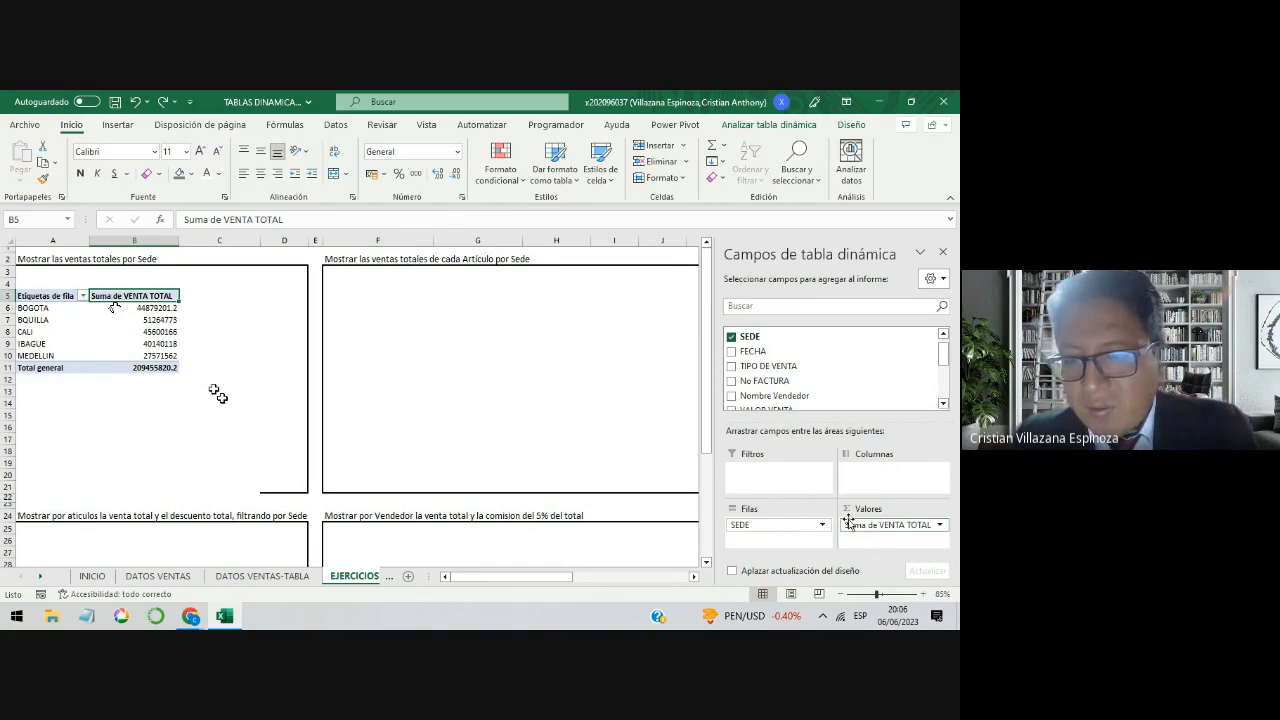
pyautogui.click(898, 531)
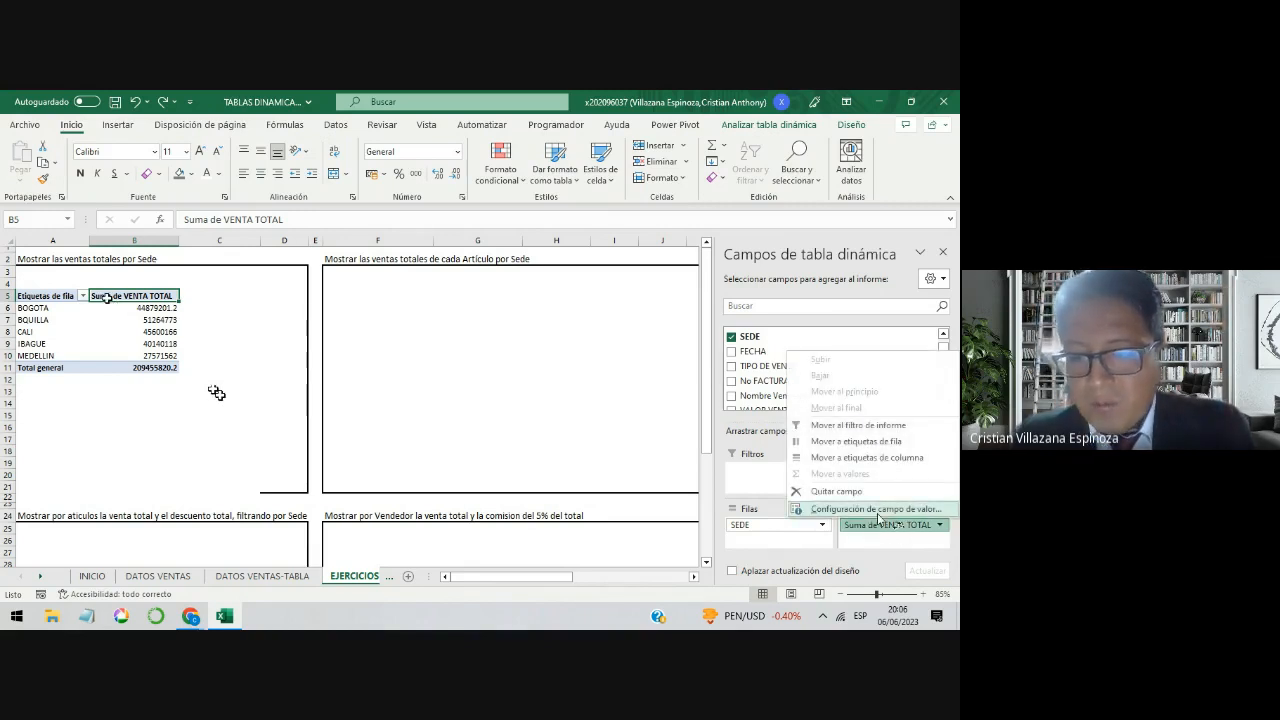
pyautogui.click(878, 511)
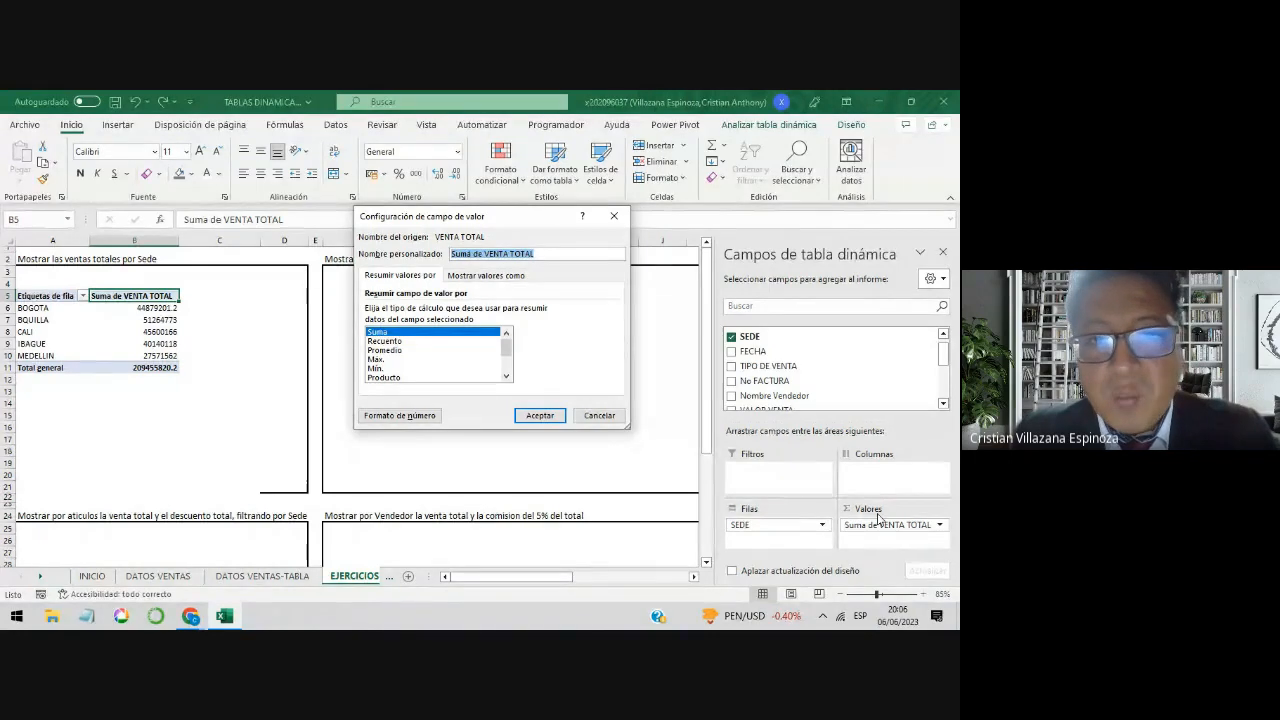
pyautogui.click(471, 256)
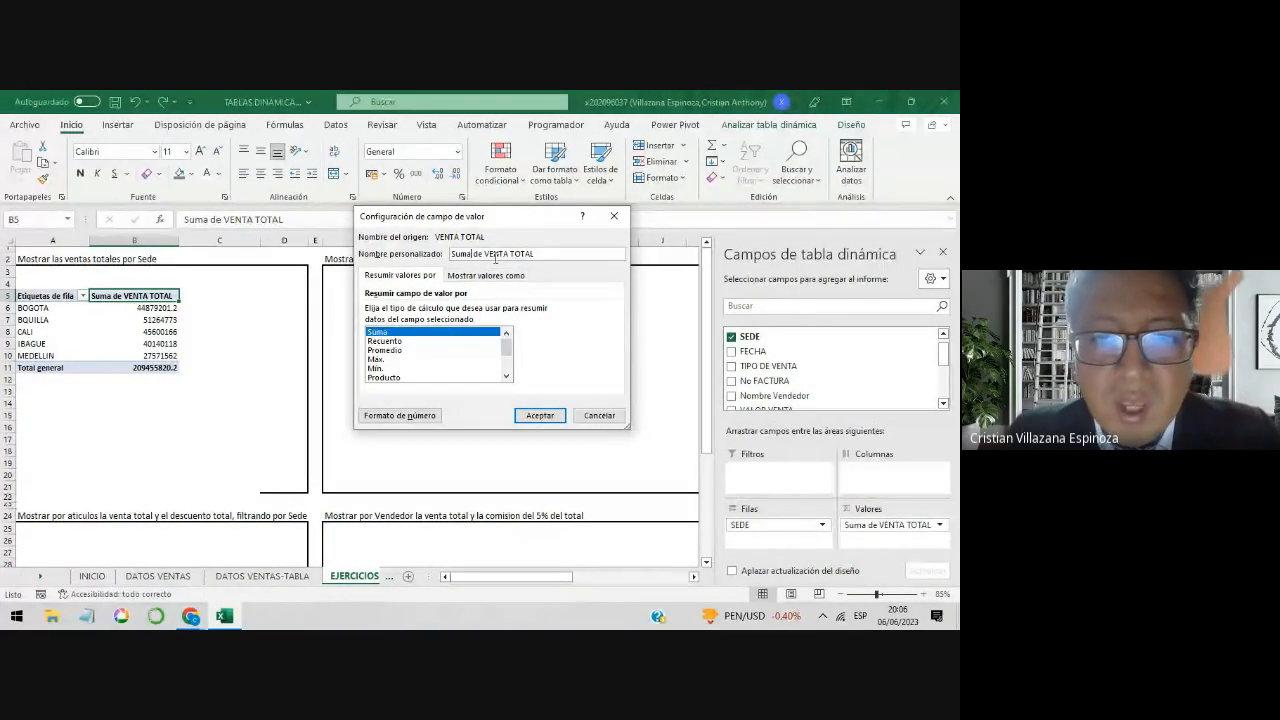
pyautogui.moveTo(538, 256); pyautogui.dragTo(446, 256)
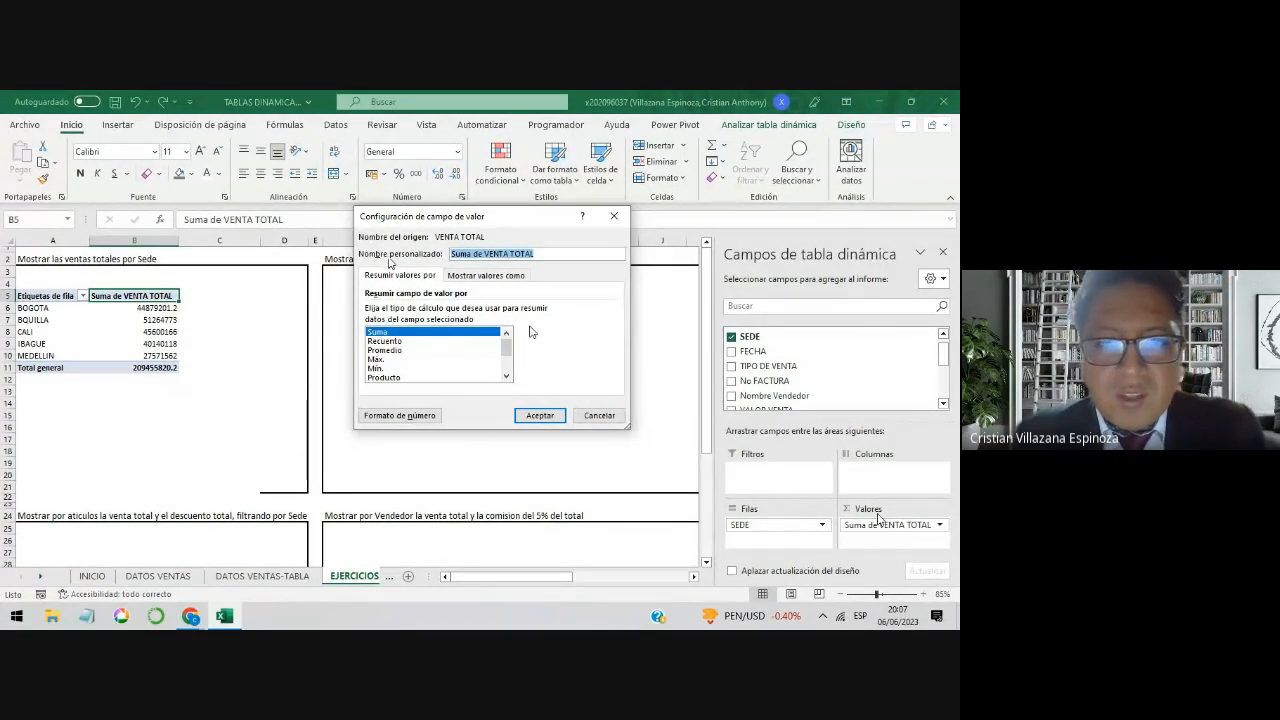
pyautogui.moveTo(483, 254); pyautogui.dragTo(467, 254)
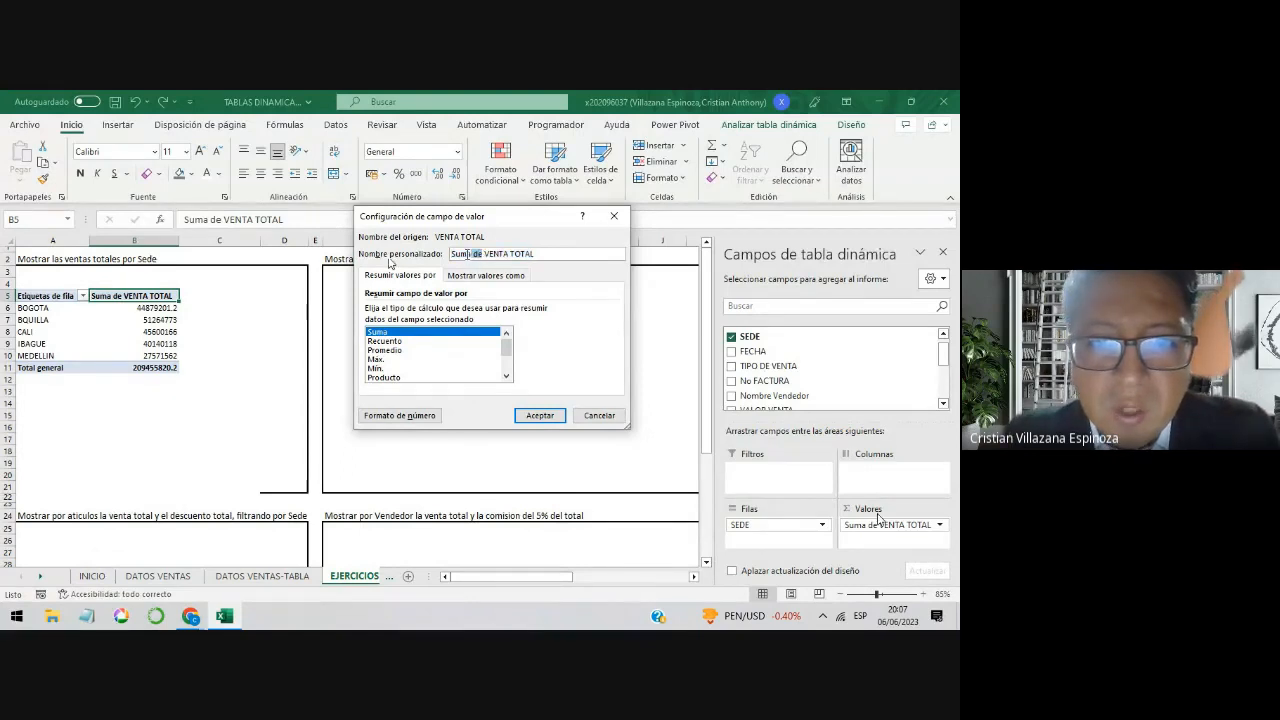
pyautogui.moveTo(389, 262); pyautogui.dragTo(434, 262)
pyautogui.press('BackSpace')
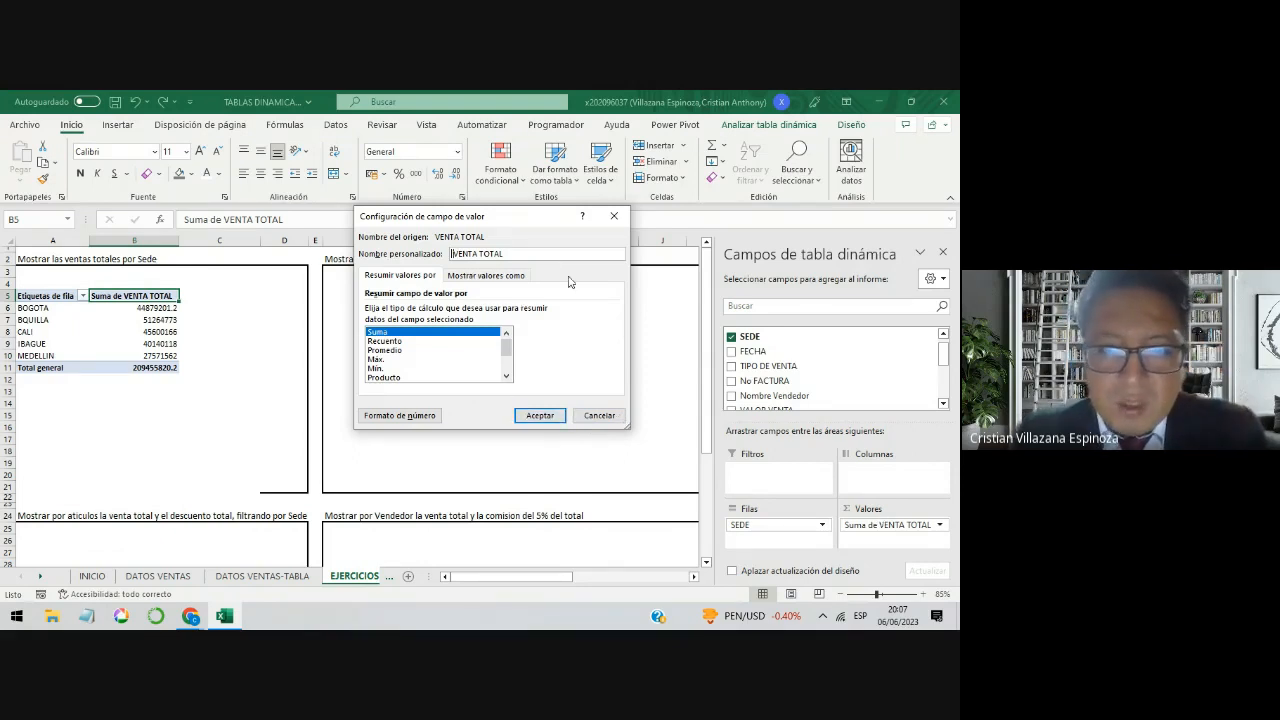
pyautogui.click(541, 416)
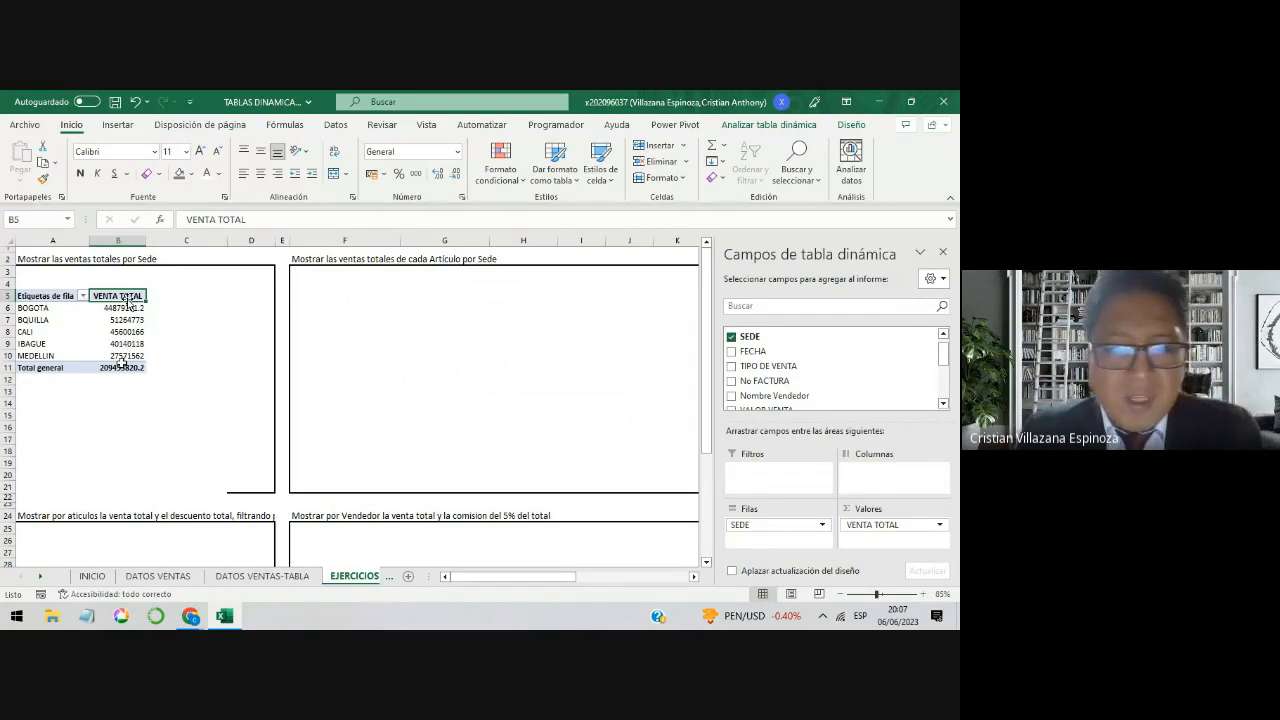
# Step: Try the prefix SUMA DE in the value field's custom name, remove it, and try to apply VENTA TOTAL without the leading space
pyautogui.click(895, 527)
pyautogui.click(878, 510)
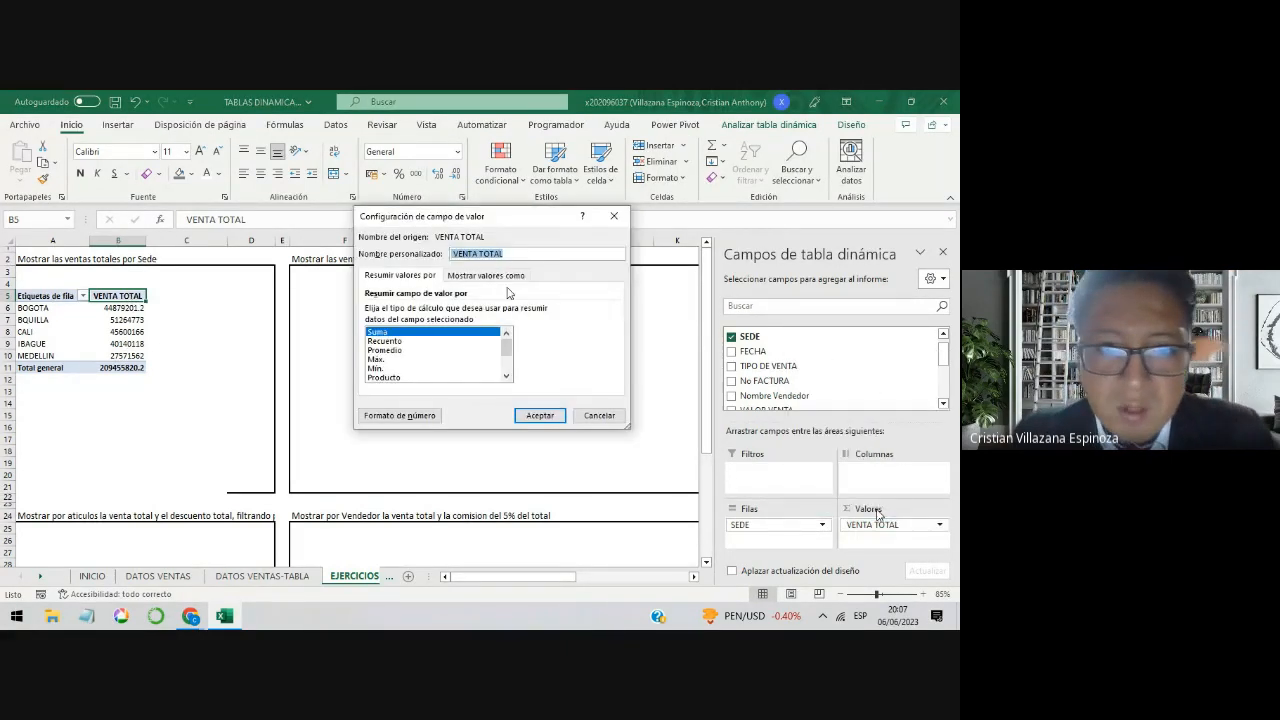
pyautogui.click(455, 254)
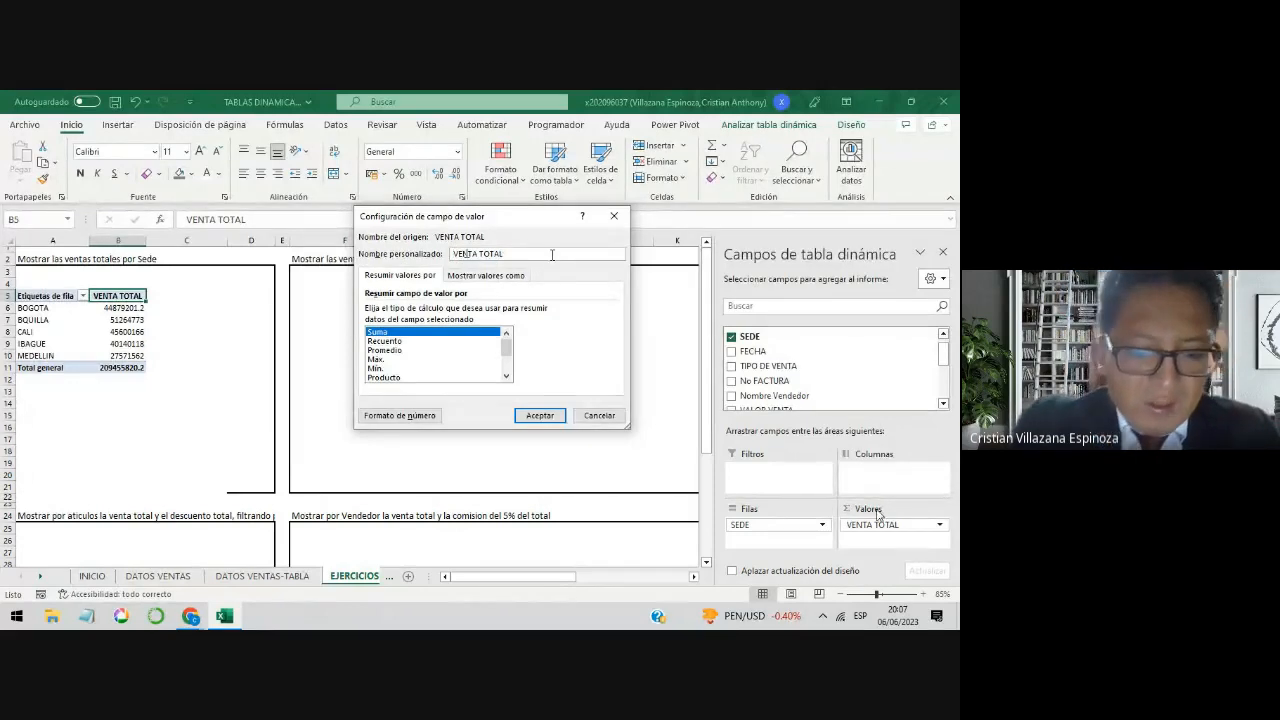
pyautogui.write('$UMA DE')
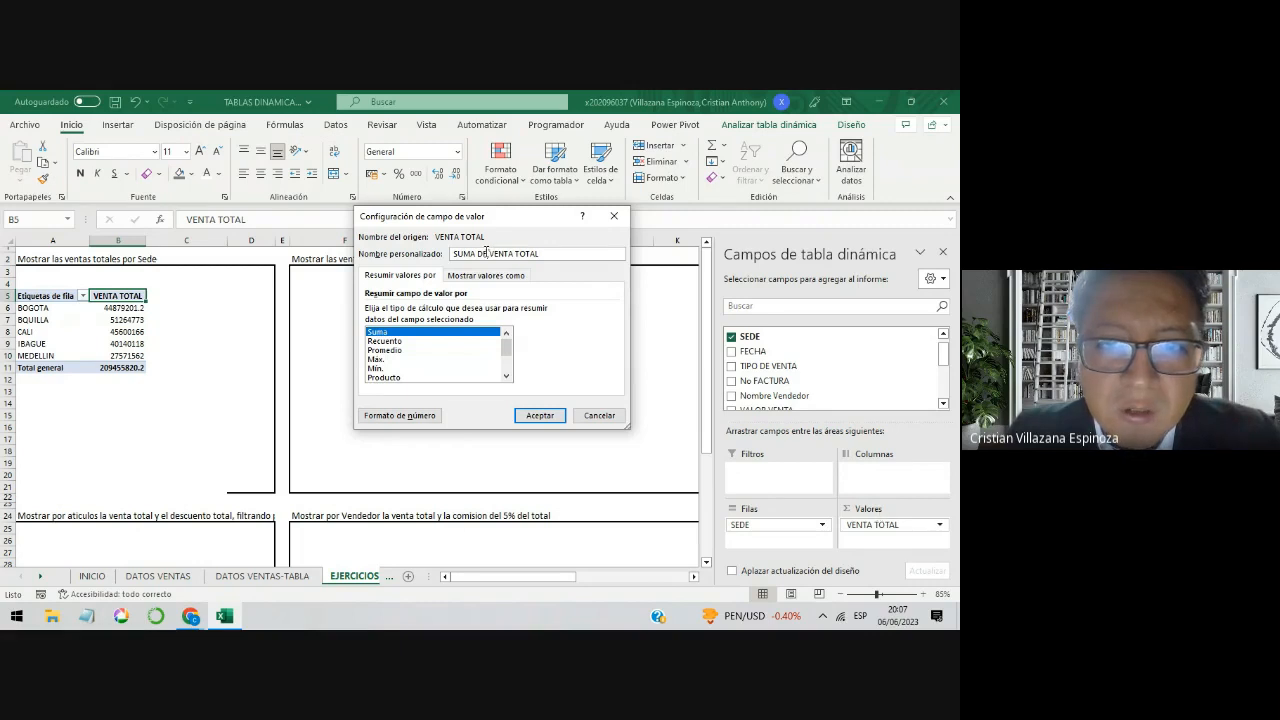
pyautogui.moveTo(486, 253); pyautogui.dragTo(452, 254)
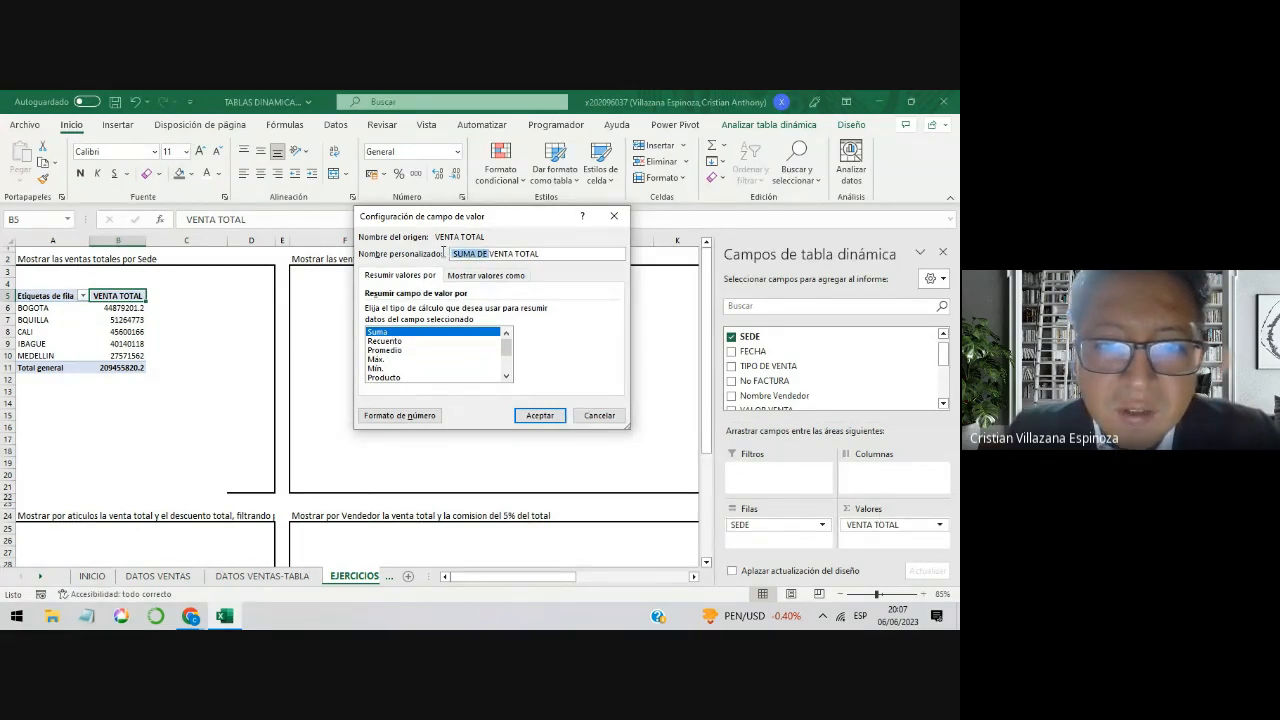
pyautogui.press('BackSpace')
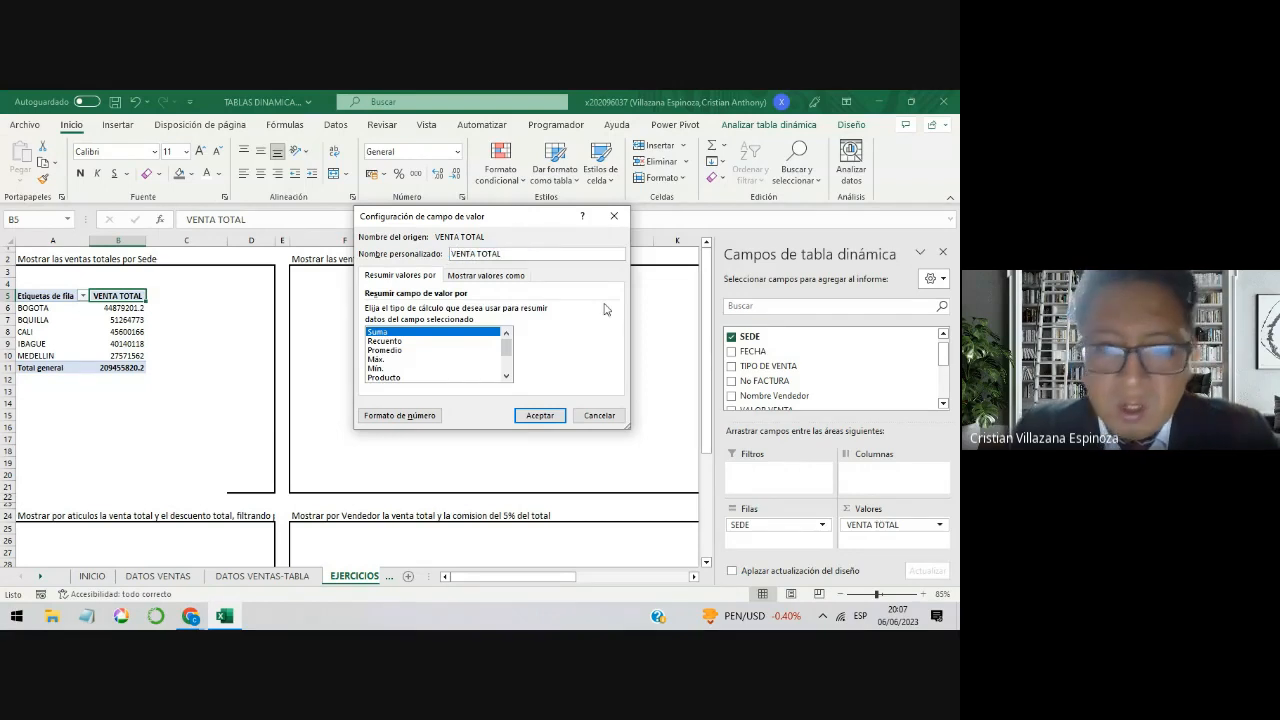
pyautogui.click(559, 415)
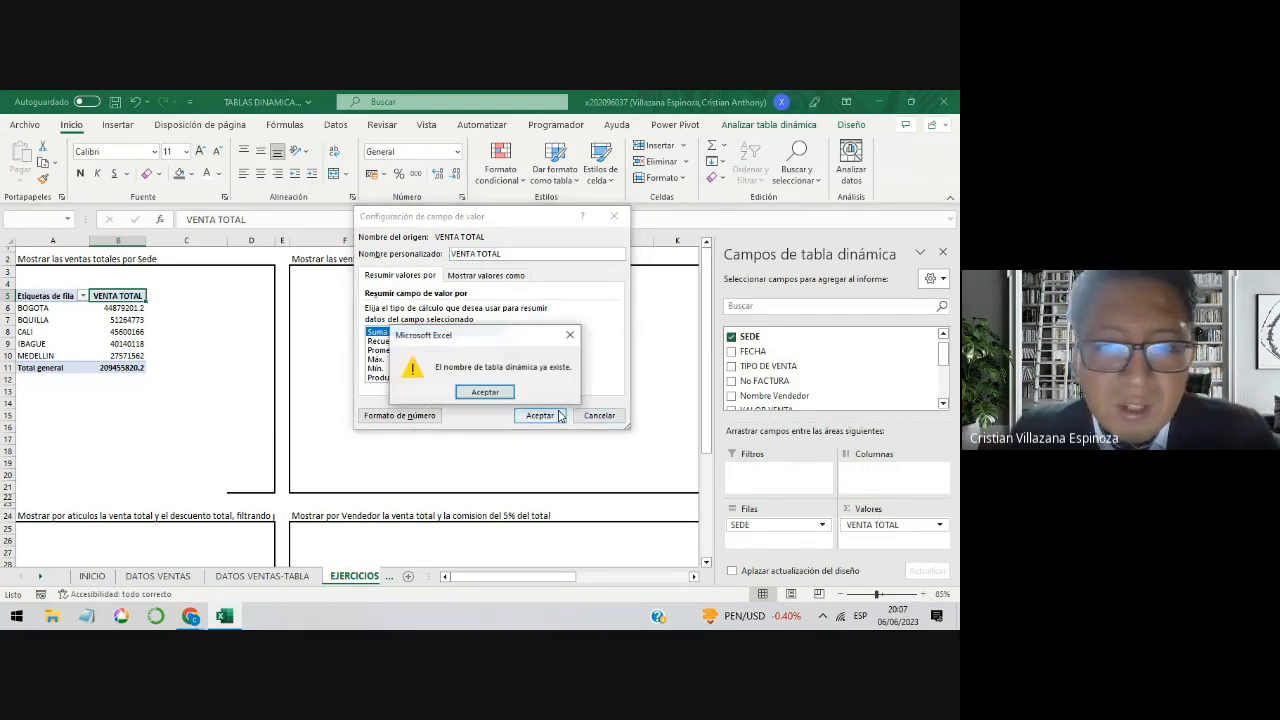
pyautogui.click(506, 396)
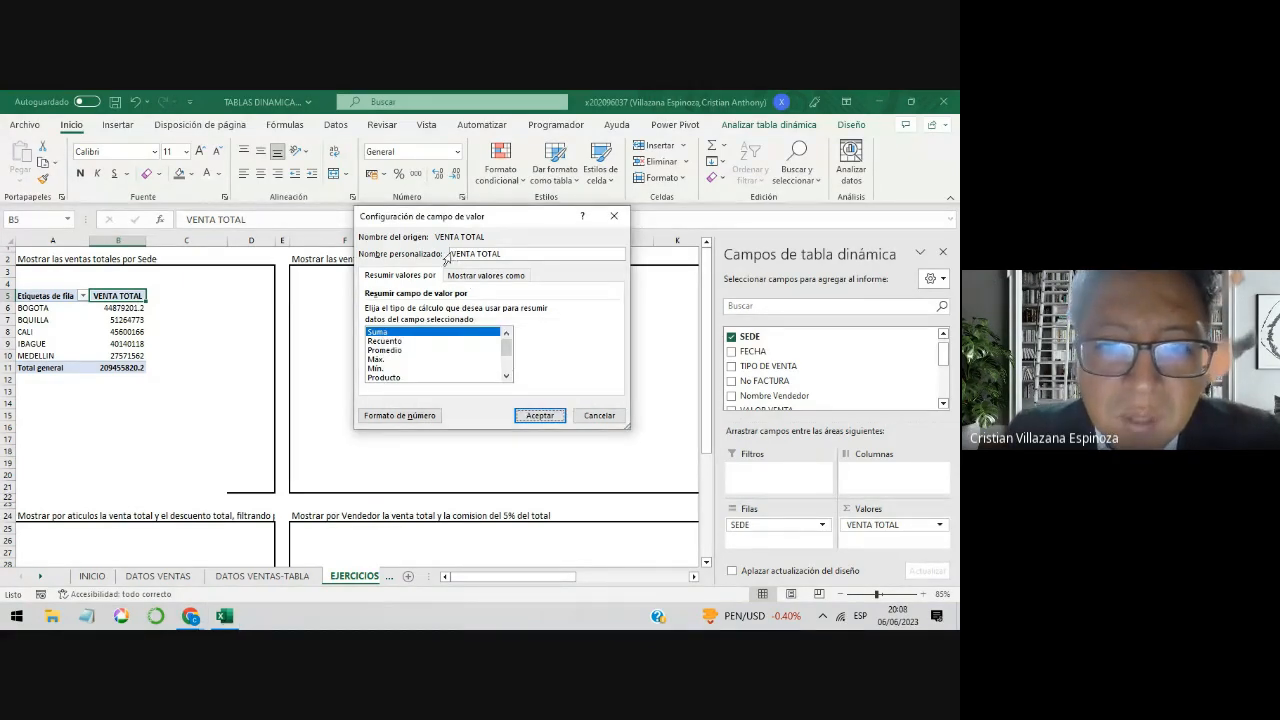
# Step: Put the leading space back before VENTA TOTAL in the custom name and apply the value field settings
pyautogui.moveTo(454, 256); pyautogui.dragTo(502, 255)
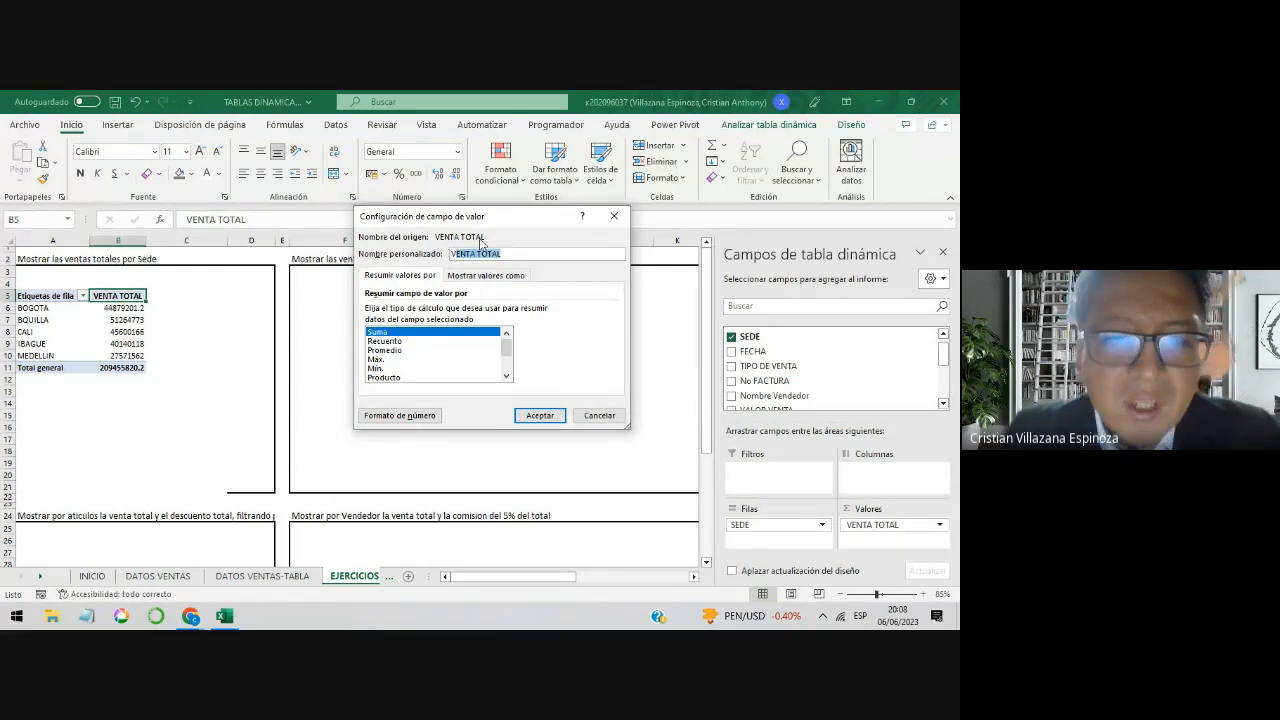
pyautogui.click(459, 256)
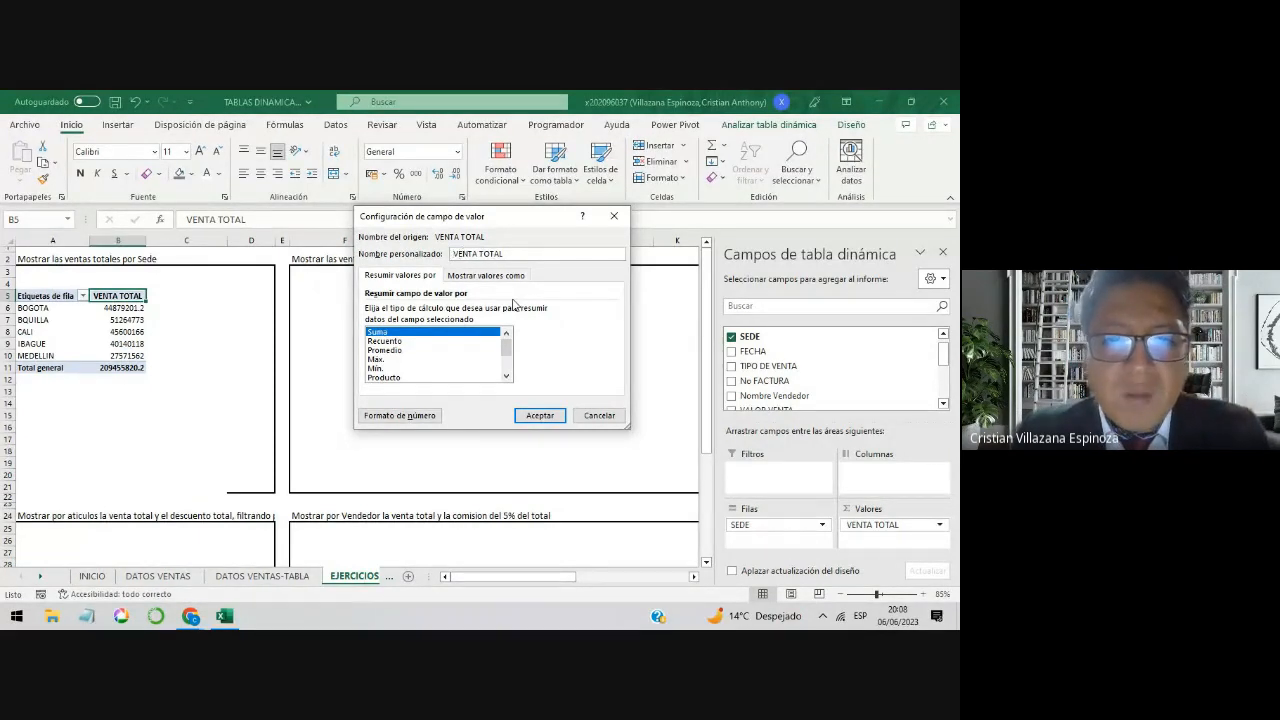
pyautogui.click(544, 413)
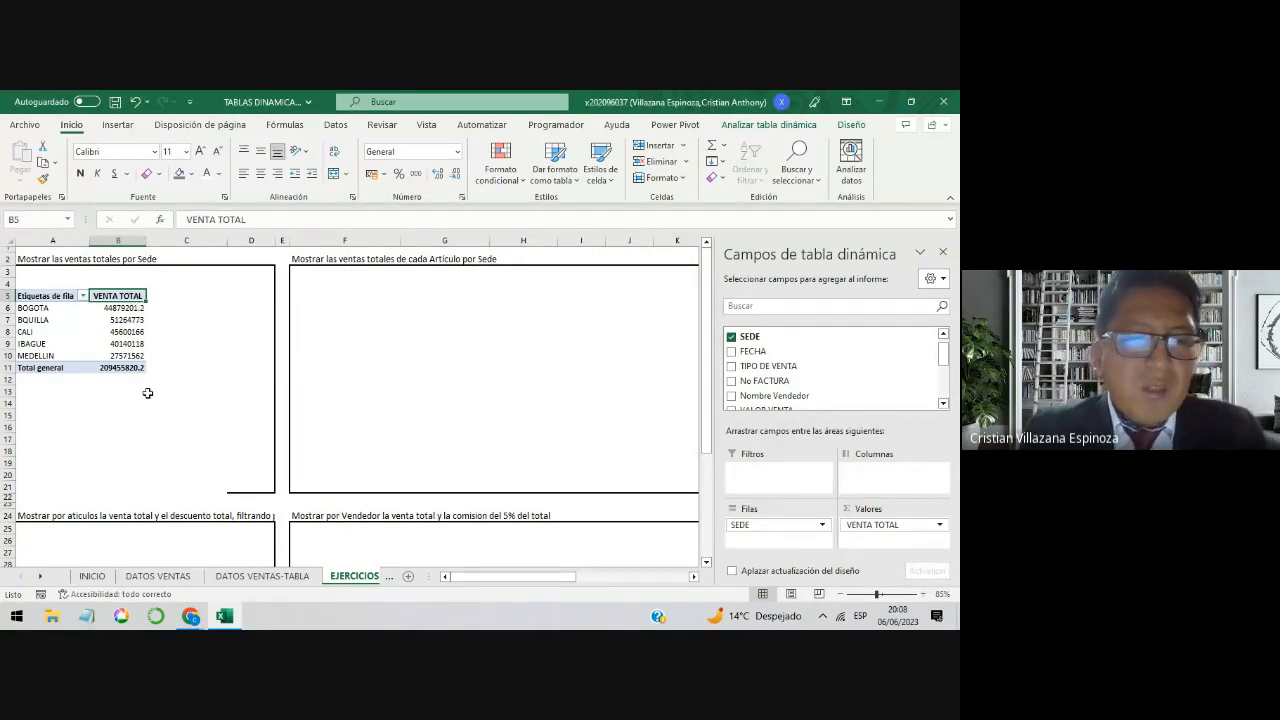
# Step: Check the VALOR VENTA column header and its data on the DATOS VENTAS sheet and return to EJERCICIOS
pyautogui.click(174, 578)
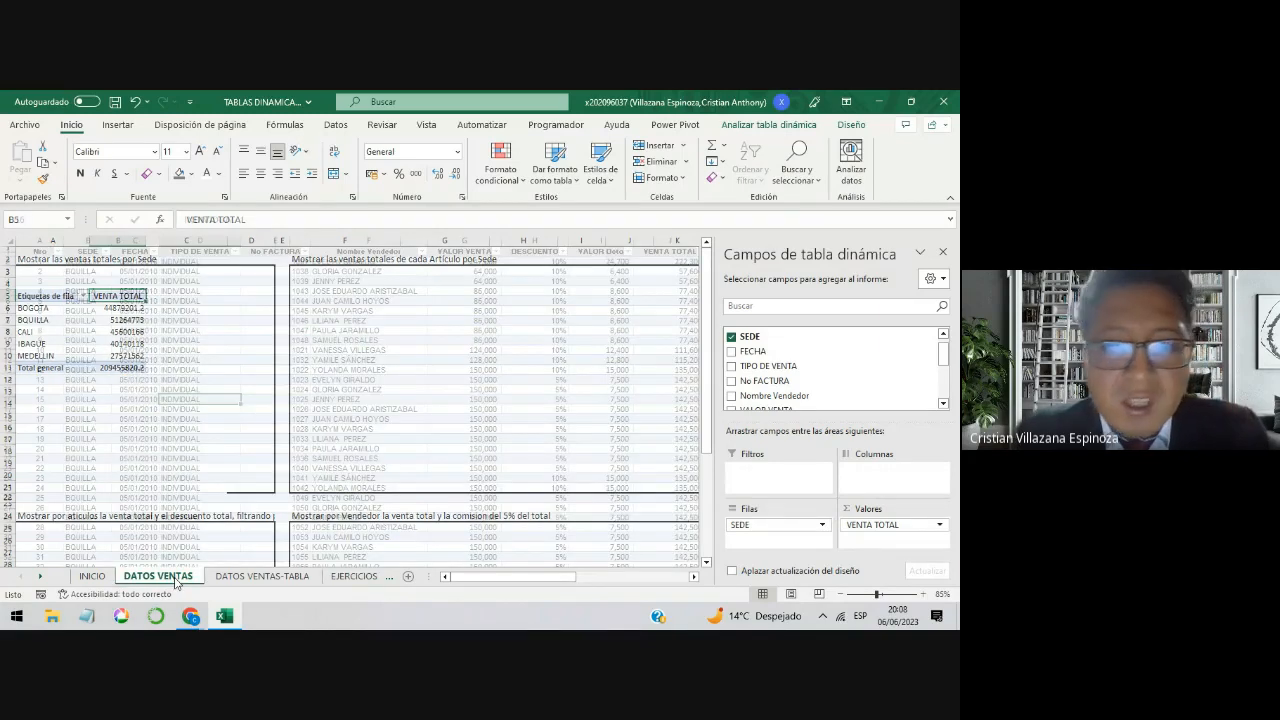
pyautogui.click(465, 251)
pyautogui.click(470, 291)
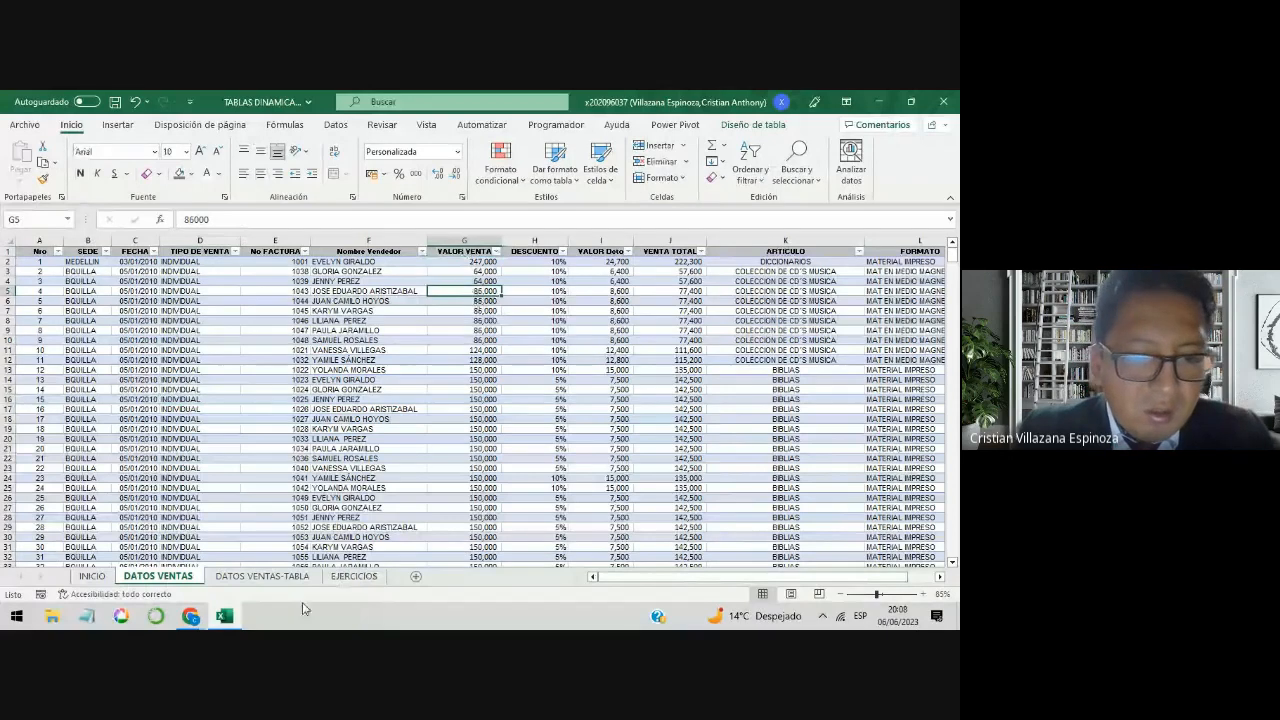
pyautogui.click(350, 577)
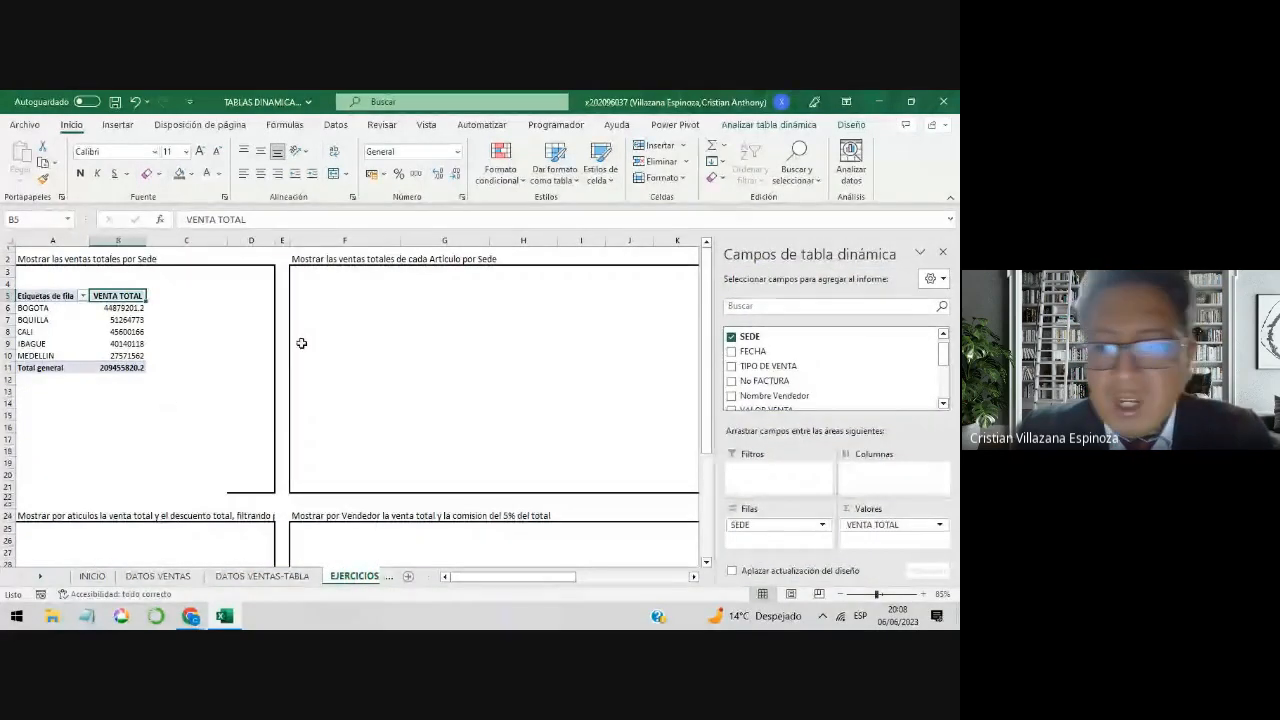
# Step: Rename the pivot table's value field to SOLES and review the totals by Sede against the exercise statement in A2
pyautogui.click(888, 524)
pyautogui.click(886, 510)
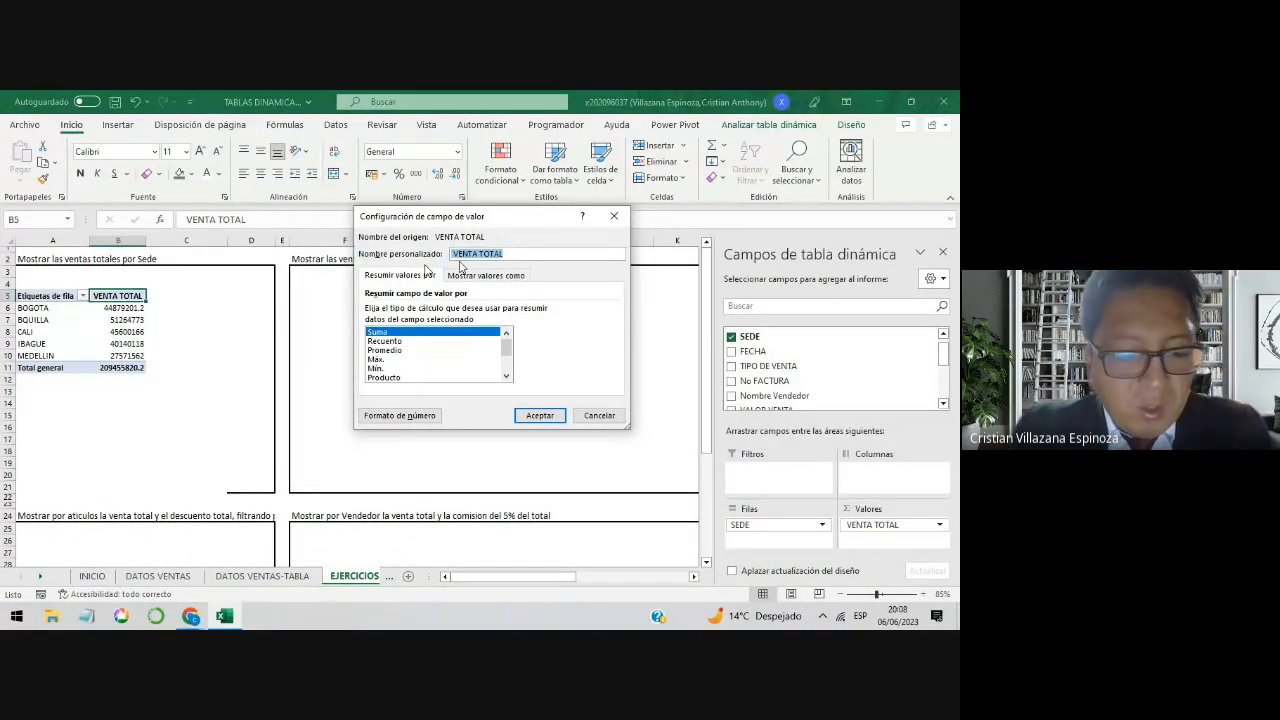
pyautogui.write('s')
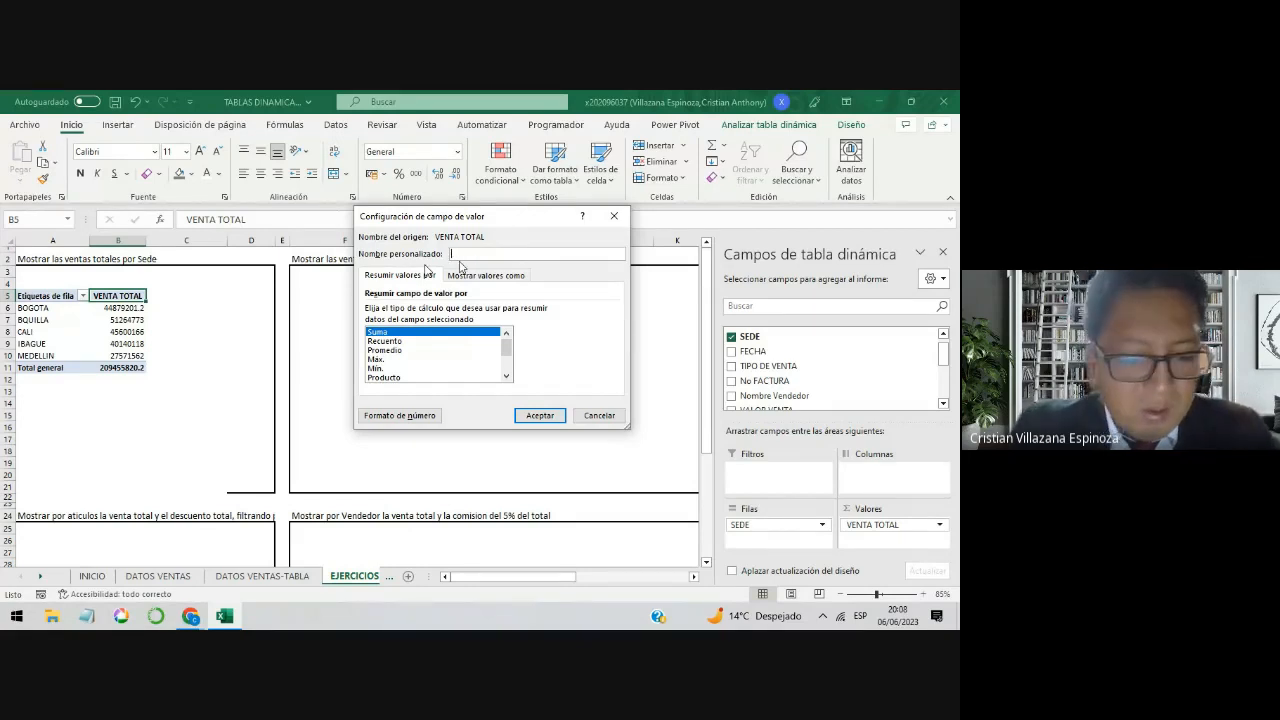
pyautogui.write('/')
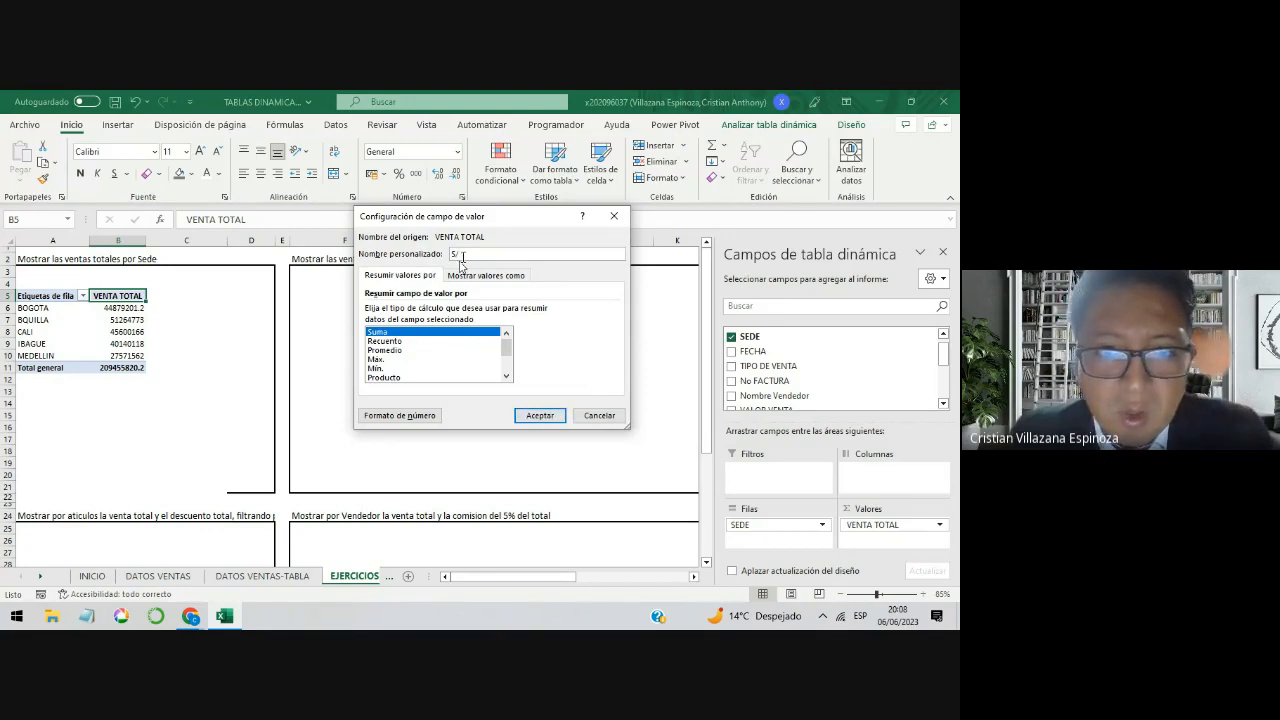
pyautogui.write('OLE')
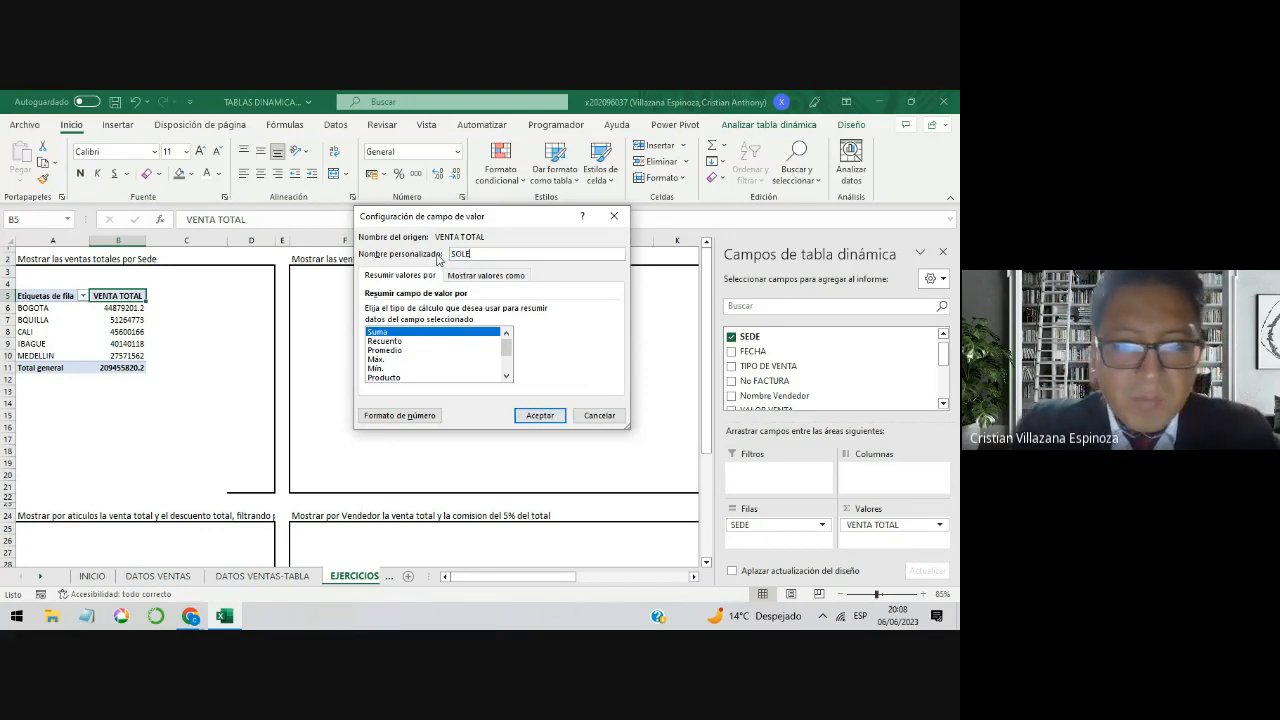
pyautogui.write('S')
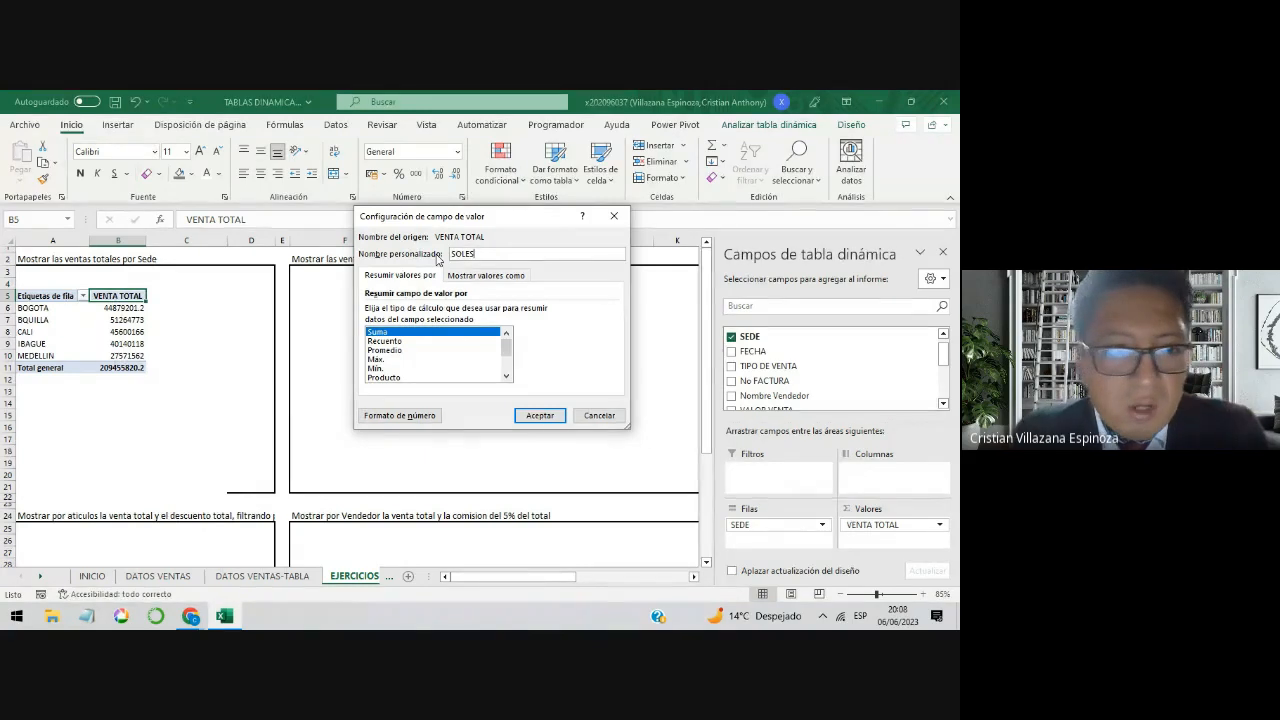
pyautogui.click(541, 416)
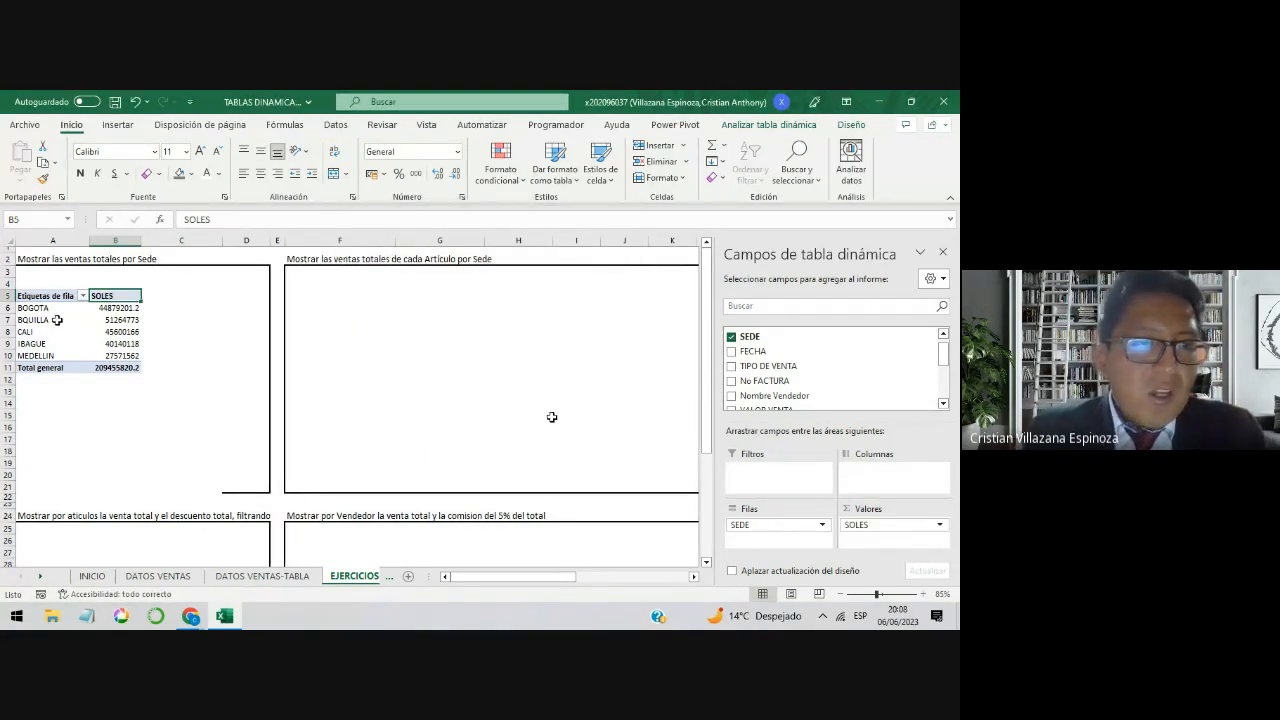
pyautogui.click(42, 259)
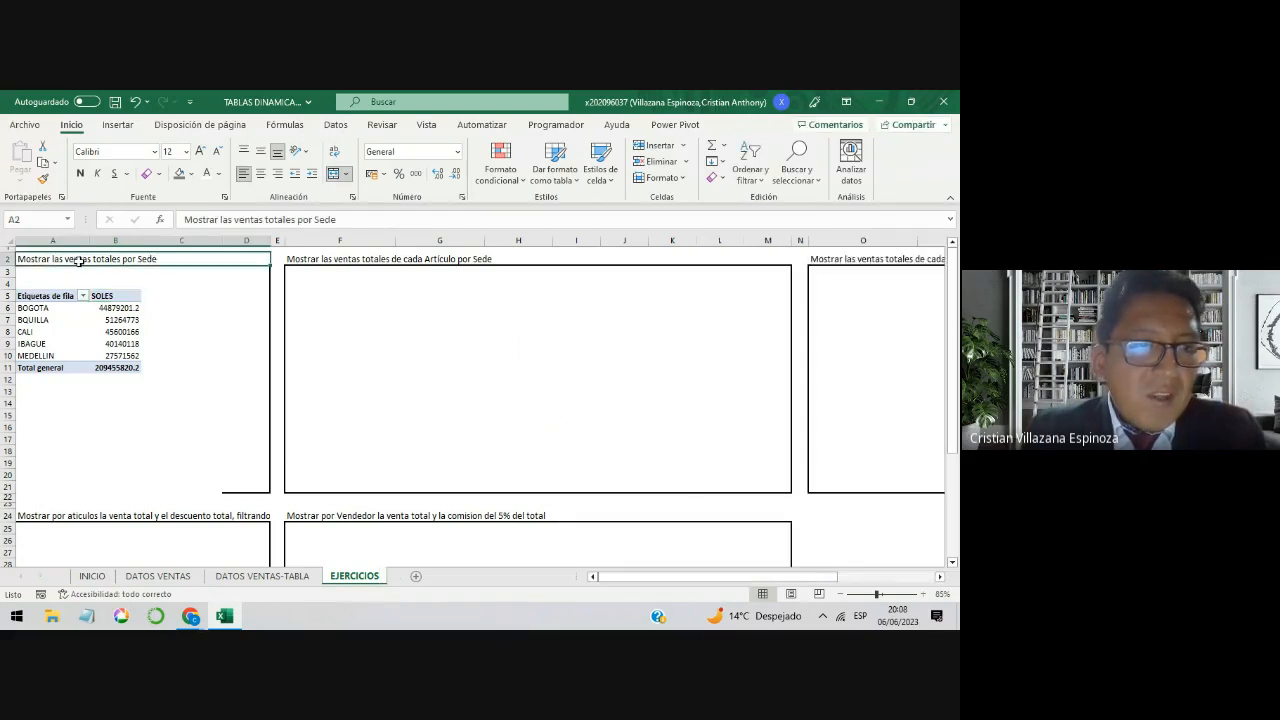
pyautogui.moveTo(64, 312); pyautogui.dragTo(100, 346)
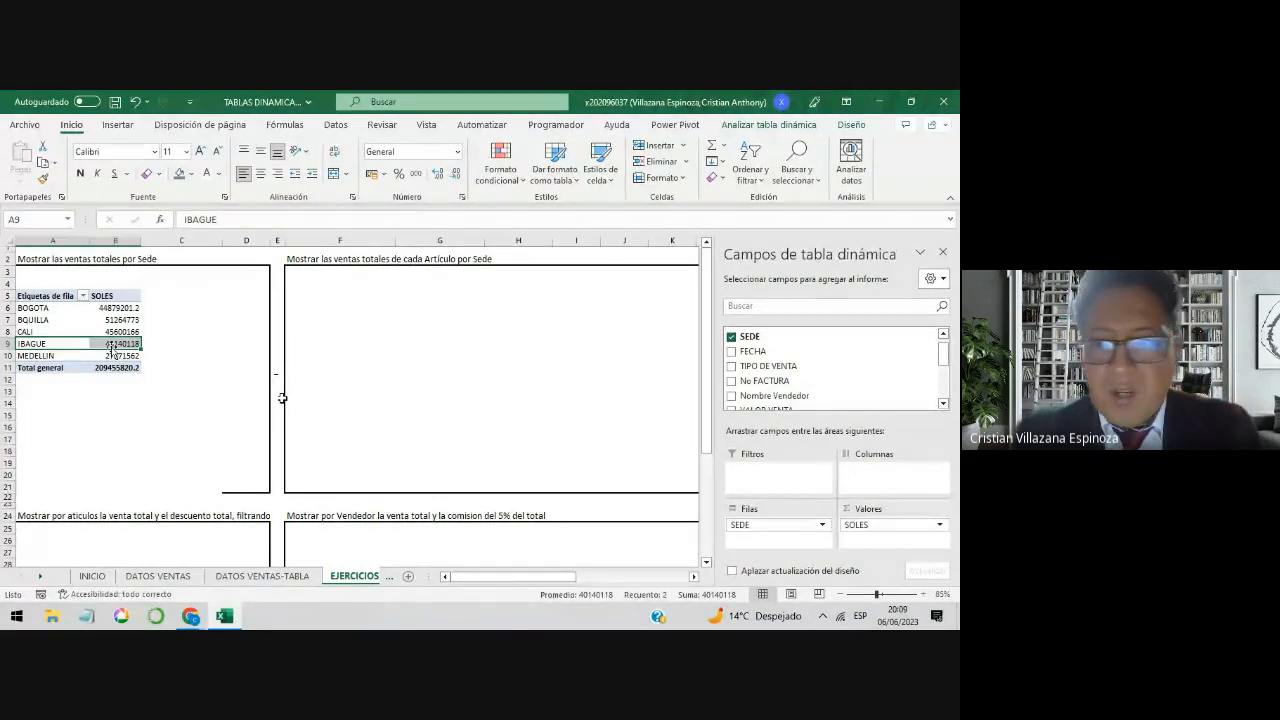
# Step: Start a new pivot table from a table or range at cell F5, under the sales of each Artículo por Sede exercise
pyautogui.click(438, 321)
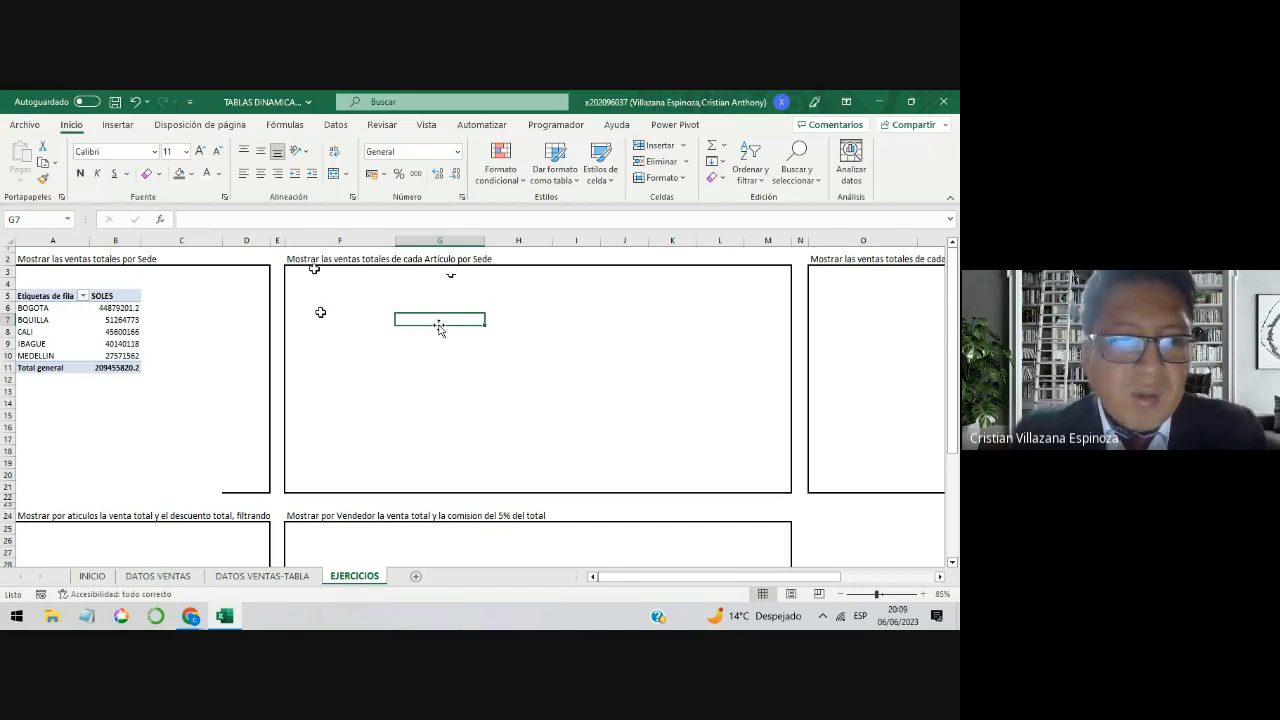
pyautogui.click(328, 307)
pyautogui.click(319, 292)
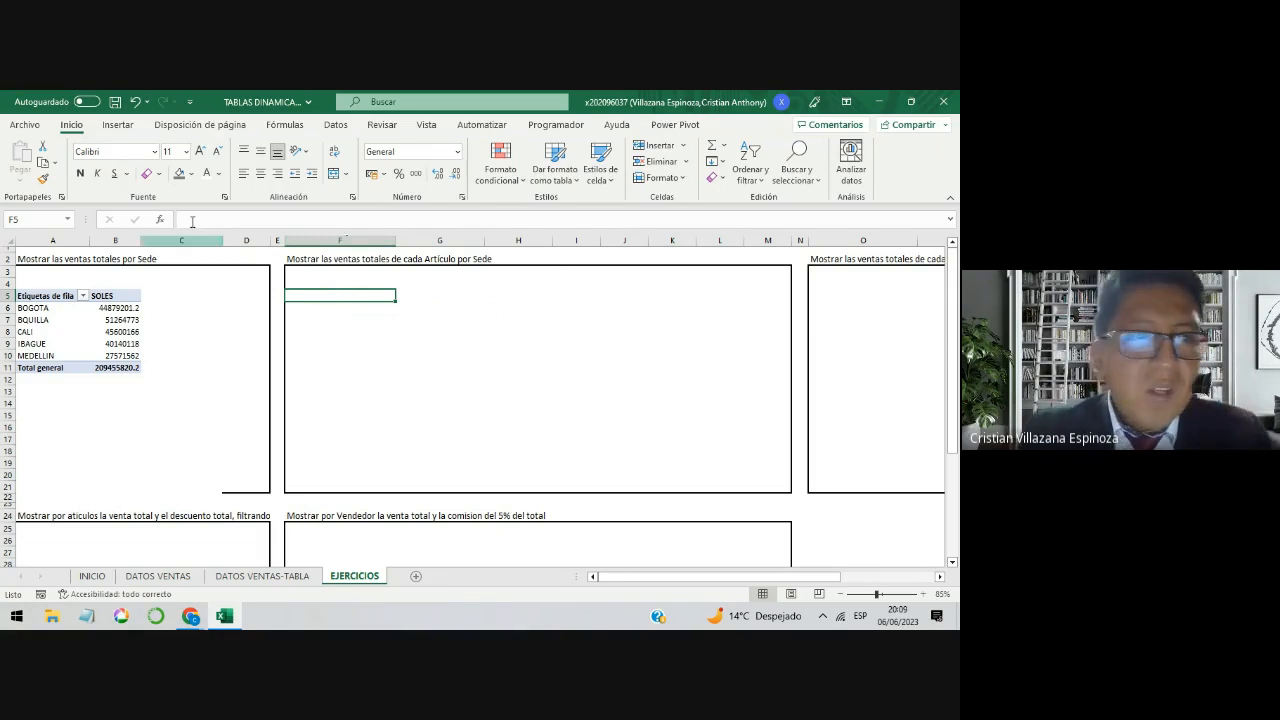
pyautogui.click(119, 125)
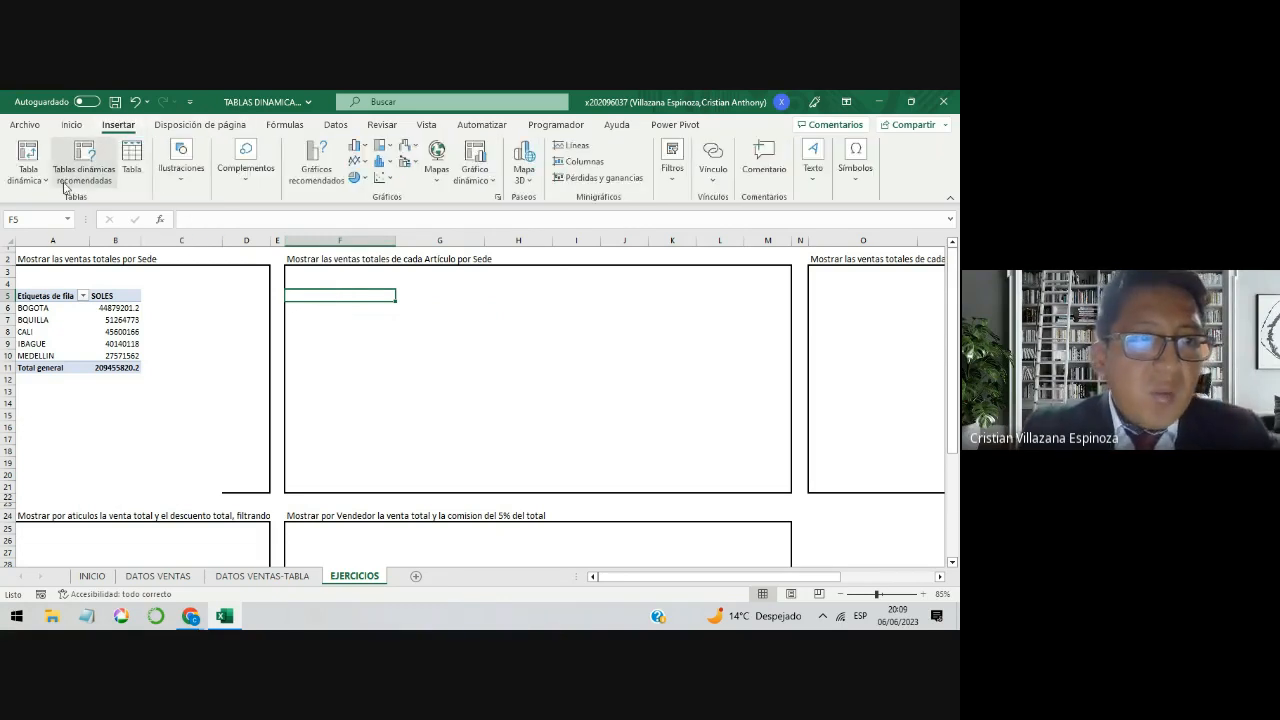
pyautogui.click(29, 160)
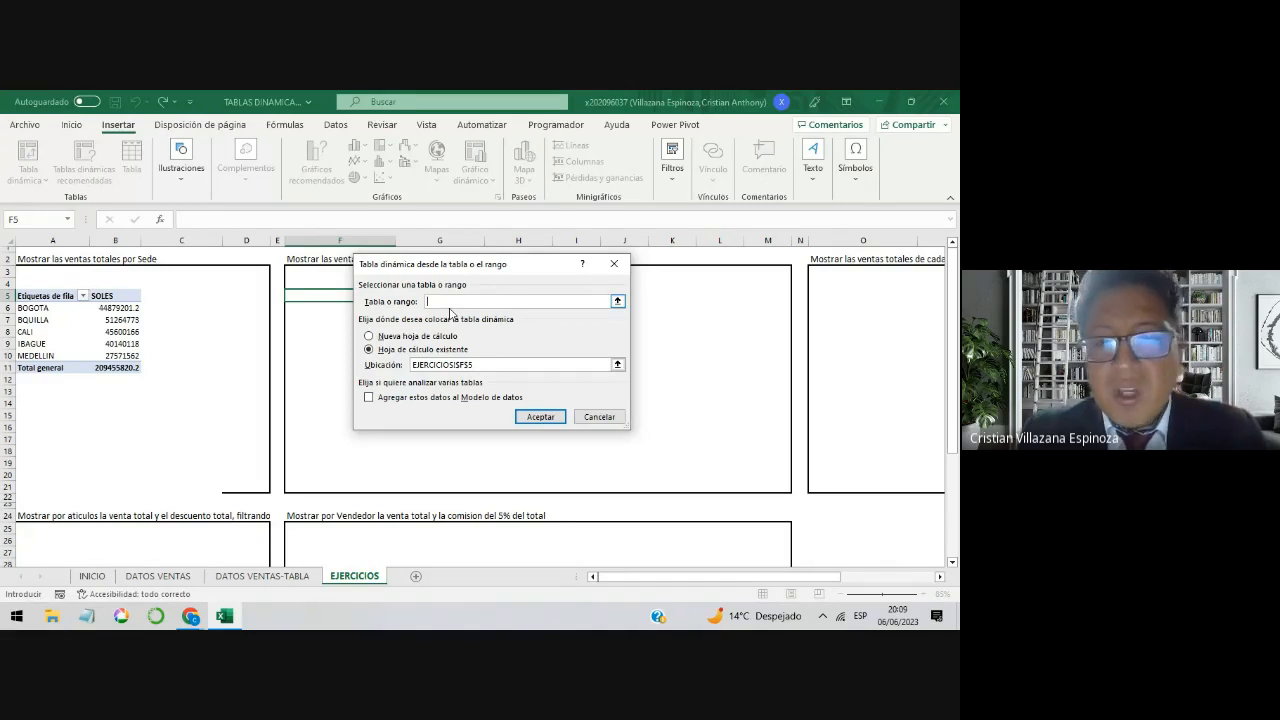
# Step: Set the source range to A1:L675 on the DATOS VENTAS-TABLA sheet and create the pivot table at EJERCICIOS F5
pyautogui.click(617, 302)
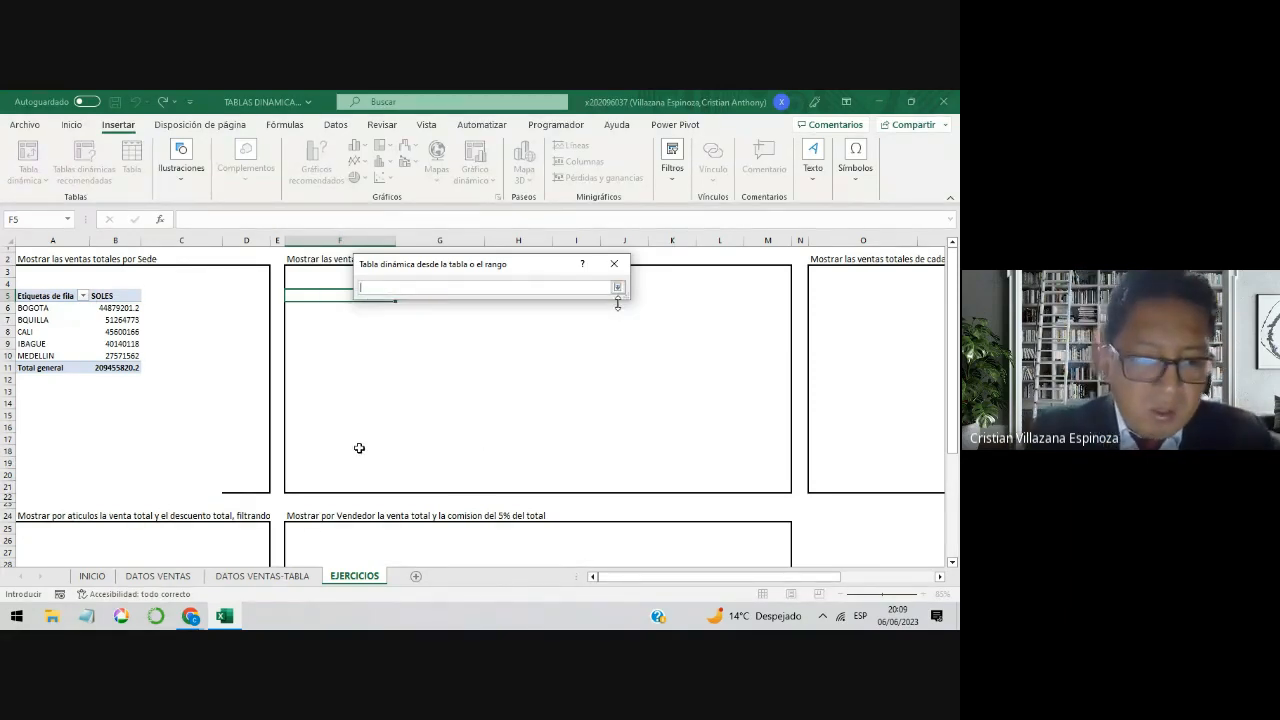
pyautogui.click(245, 578)
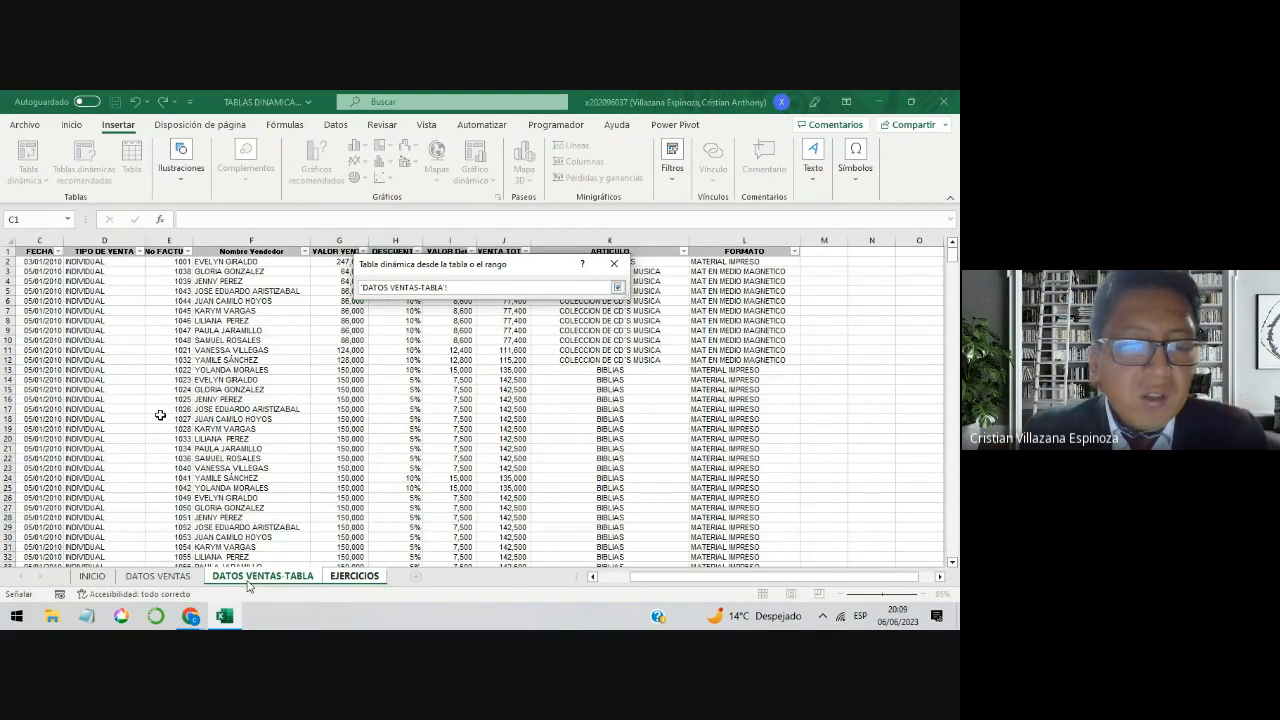
pyautogui.click(42, 252)
pyautogui.press('Left')
pyautogui.press('Left')
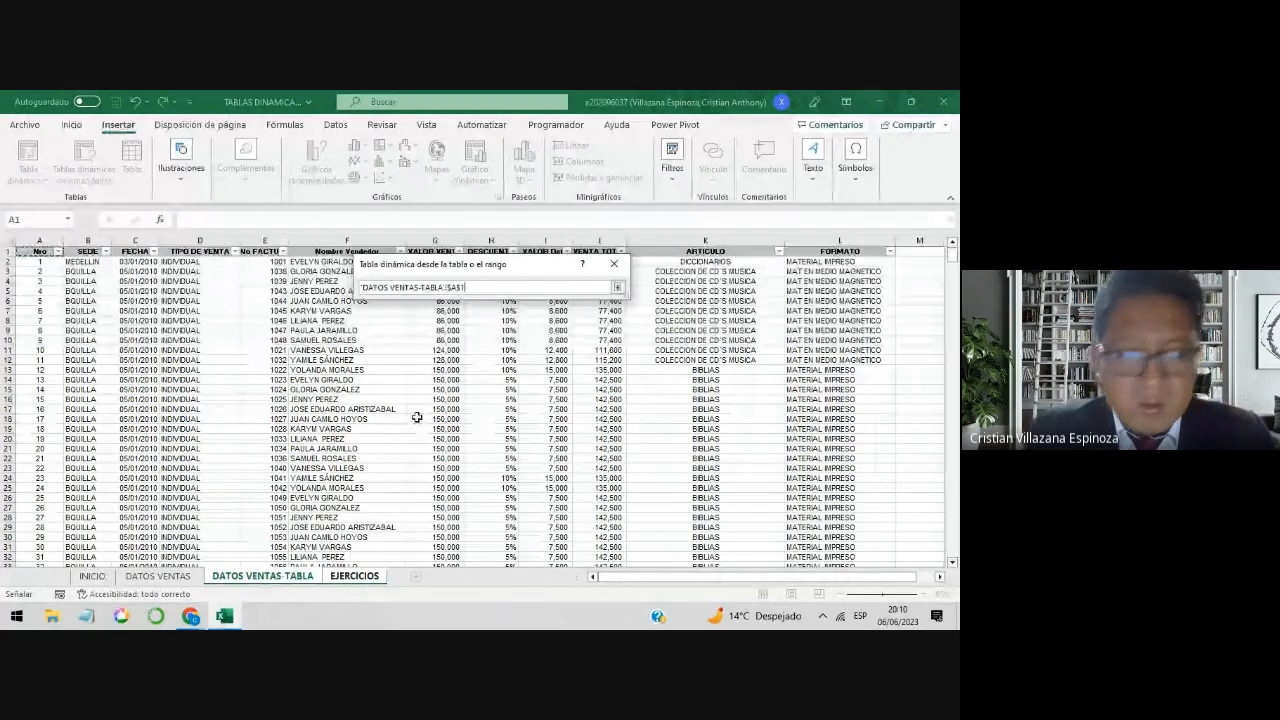
pyautogui.hotkey('ctrl', 'shift', 'Right')
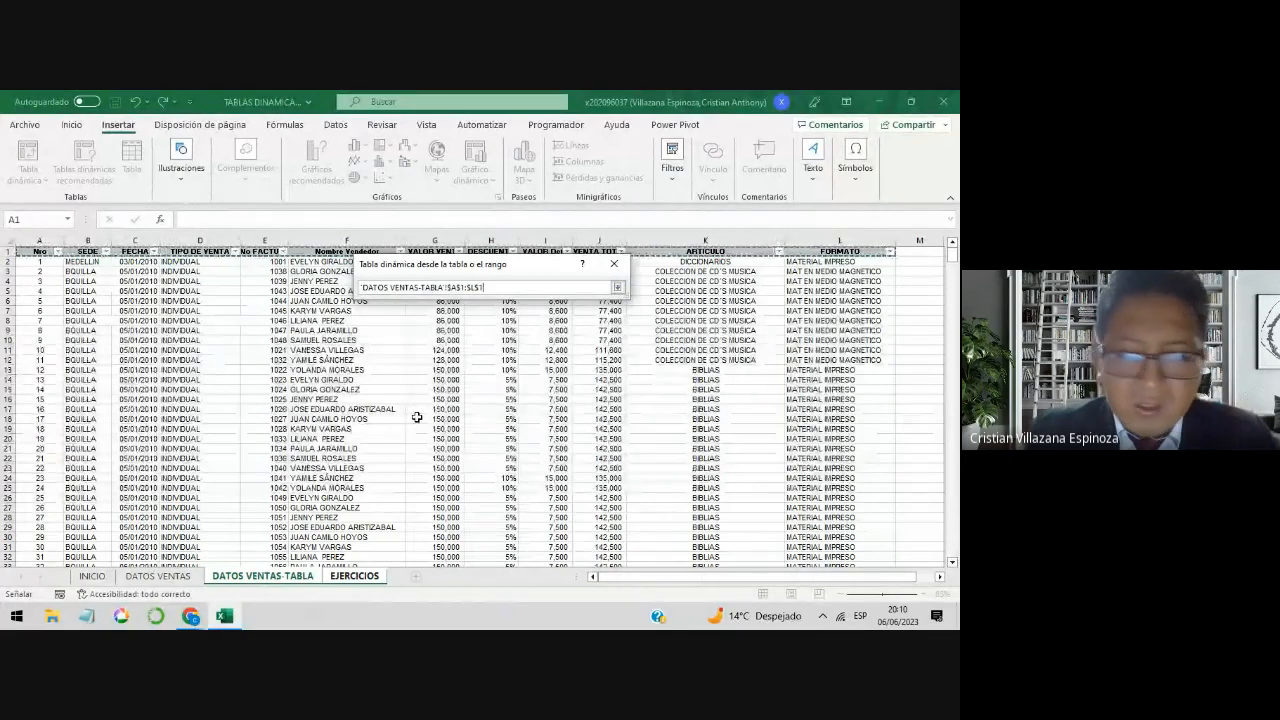
pyautogui.hotkey('ctrl', 'shift', 'Left')
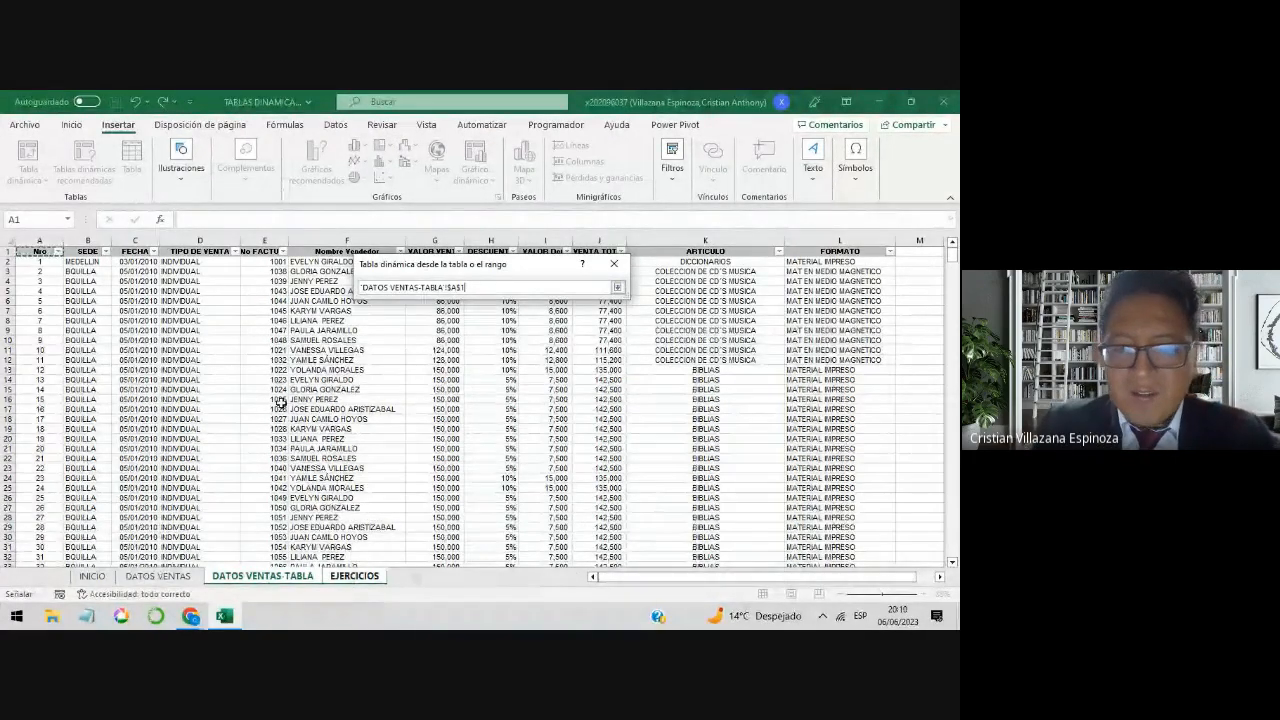
pyautogui.hotkey('ctrl', 'shift', 'Right')
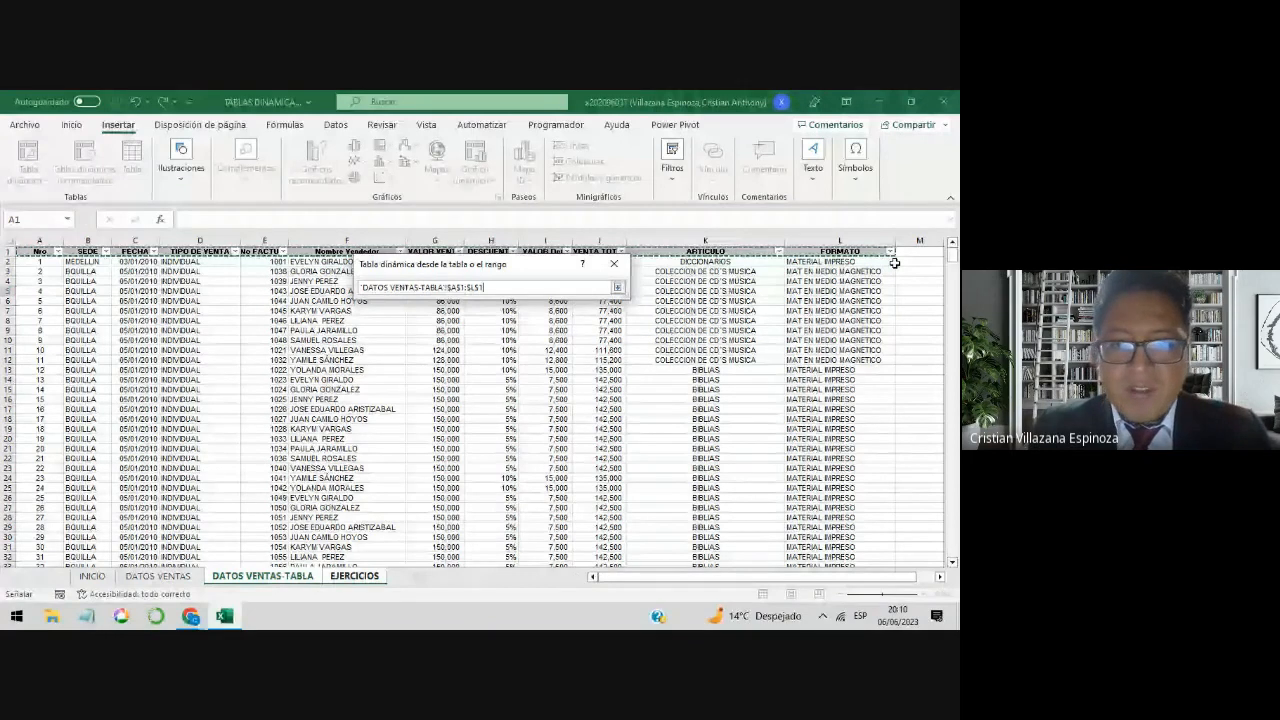
pyautogui.hotkey('ctrl', 'shift', 'Down')
pyautogui.scroll(-1, 710, 440)
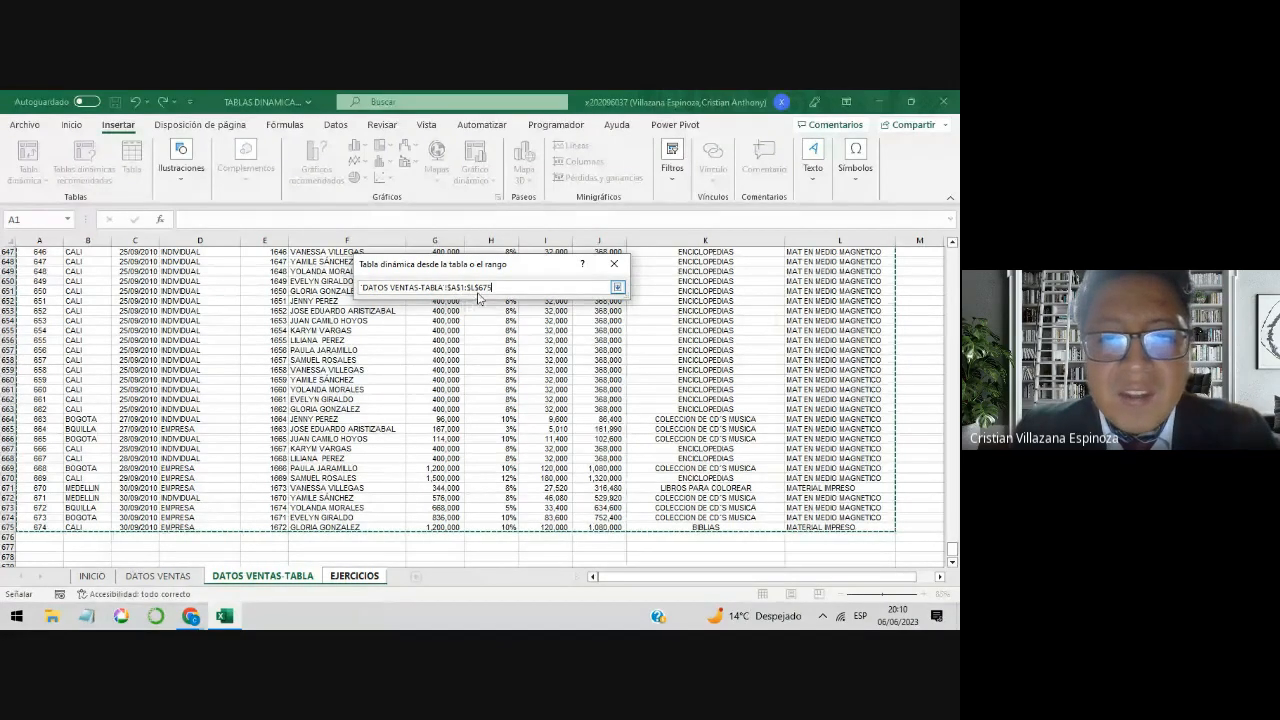
pyautogui.click(617, 287)
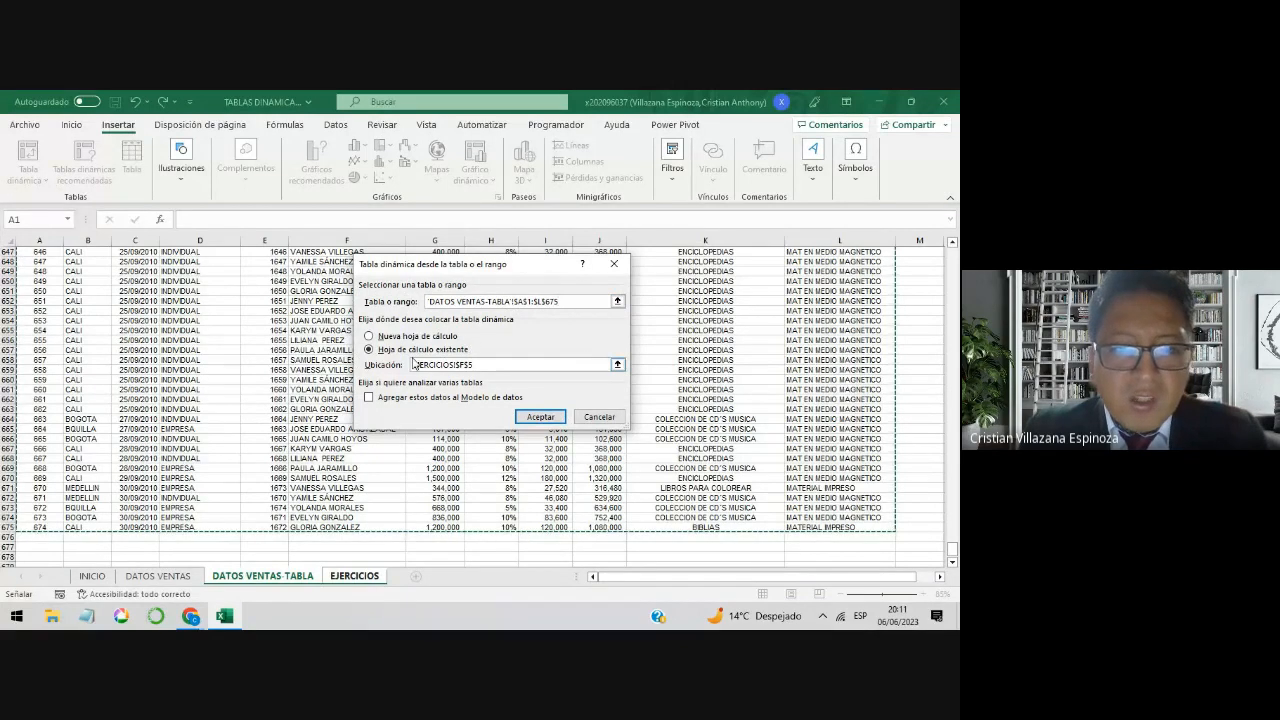
pyautogui.click(539, 416)
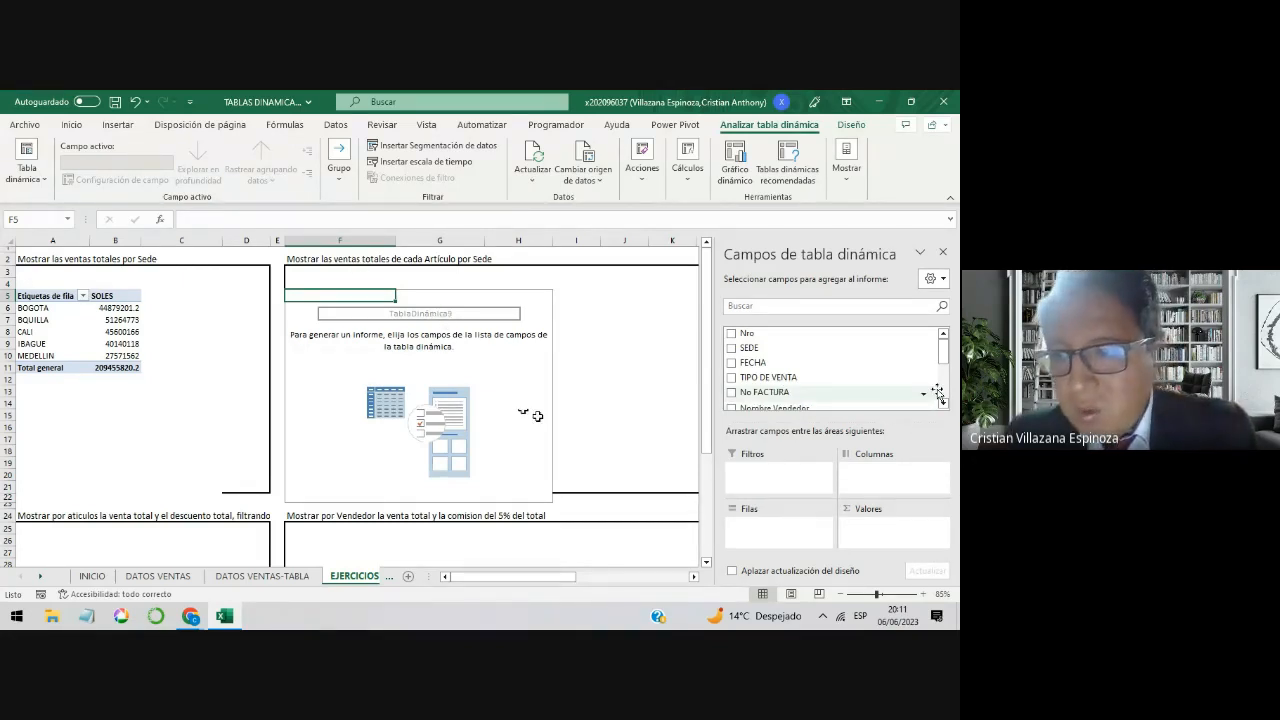
# Step: Add the VENTA TOTAL field to the new pivot table as its summed value
pyautogui.moveTo(945, 357); pyautogui.dragTo(945, 401)
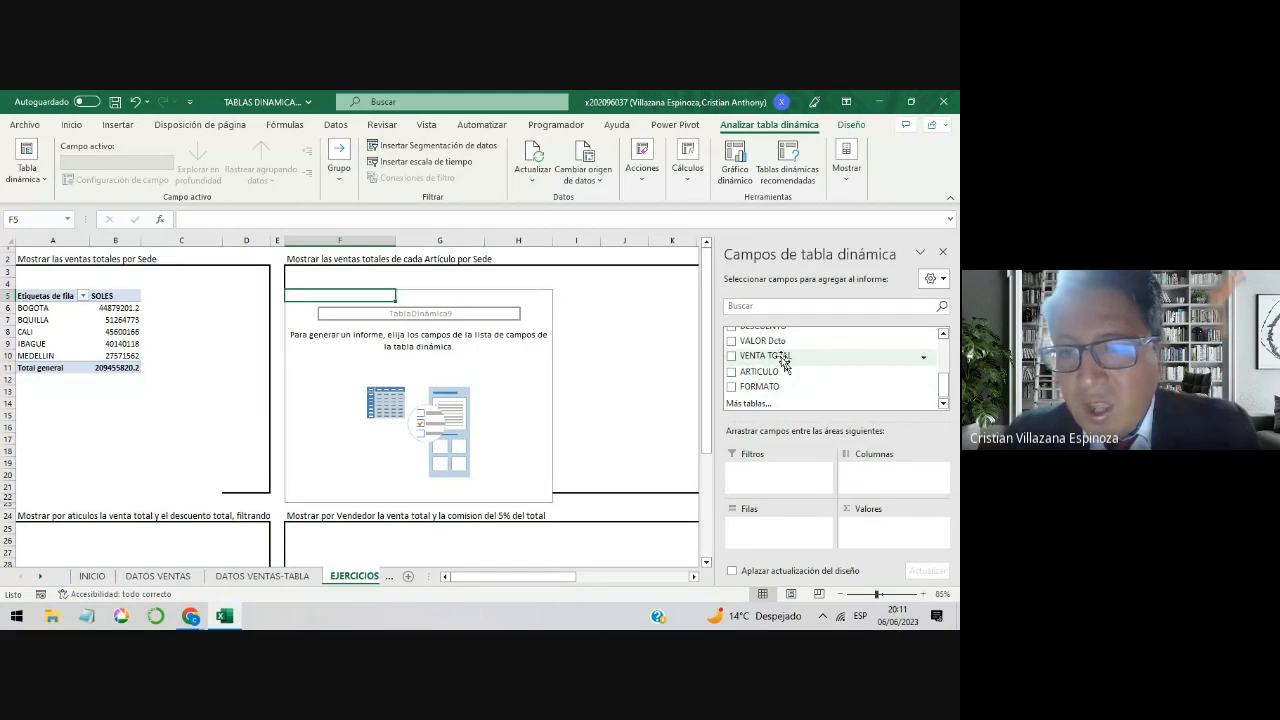
pyautogui.moveTo(785, 362); pyautogui.dragTo(898, 530)
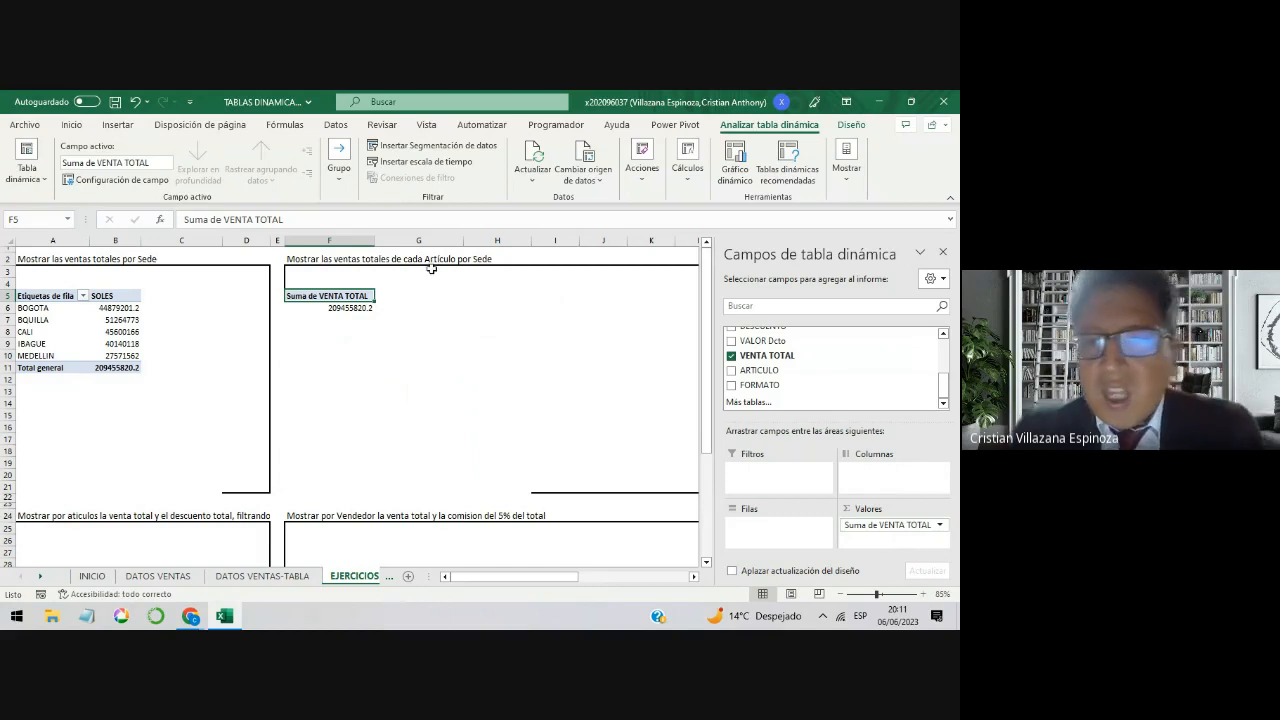
# Step: Check the ARTICULO column on the DATOS VENTAS-TABLA sheet and return to EJERCICIOS
pyautogui.click(295, 580)
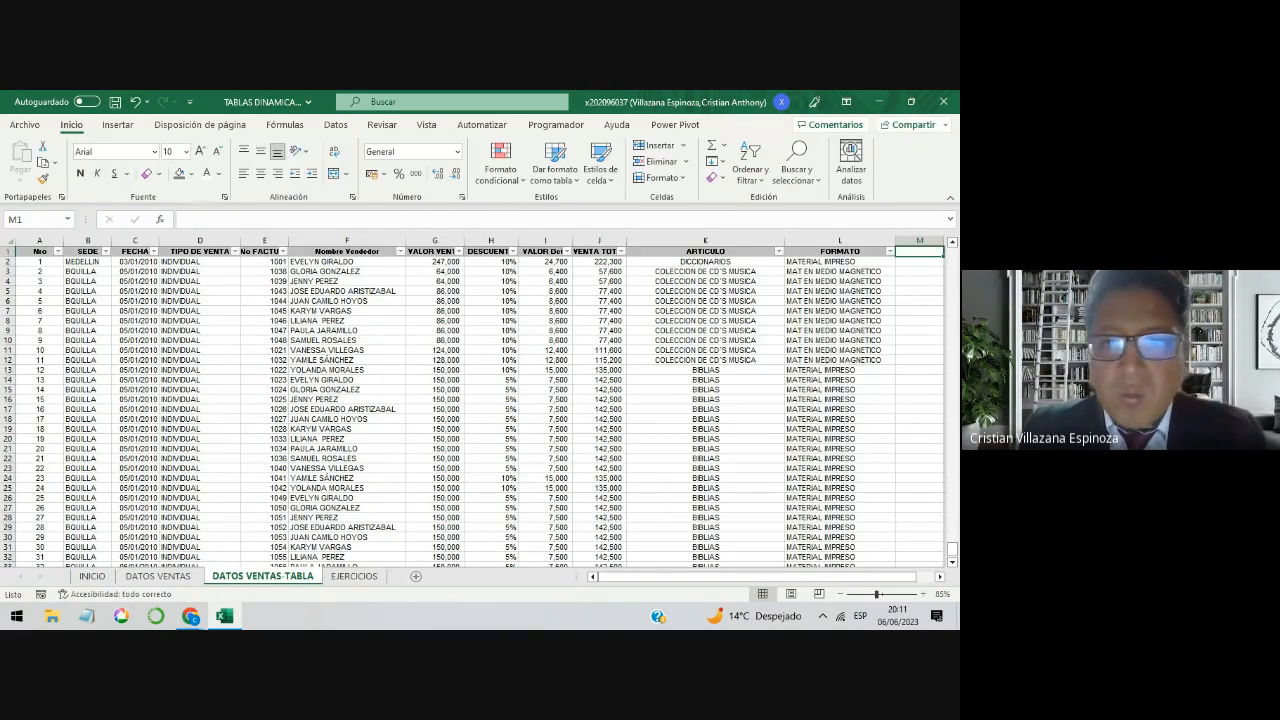
pyautogui.press('Left')
pyautogui.press('Left')
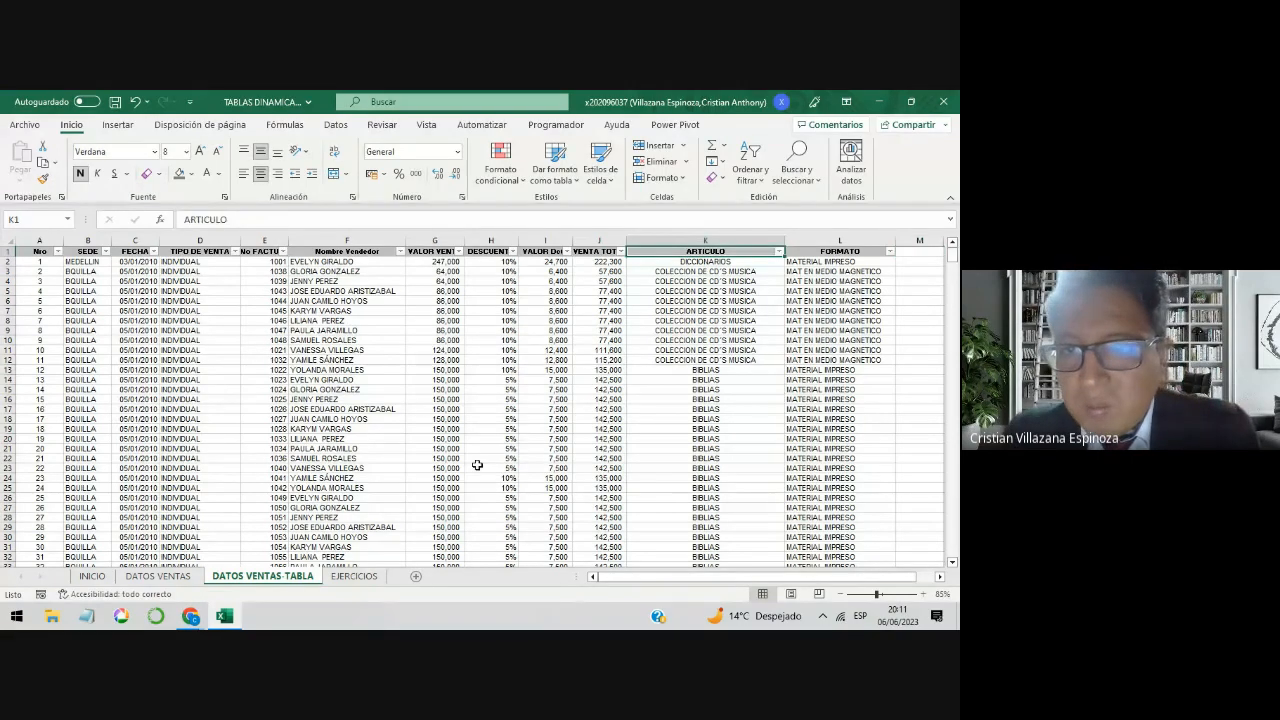
pyautogui.click(778, 251)
pyautogui.click(778, 251)
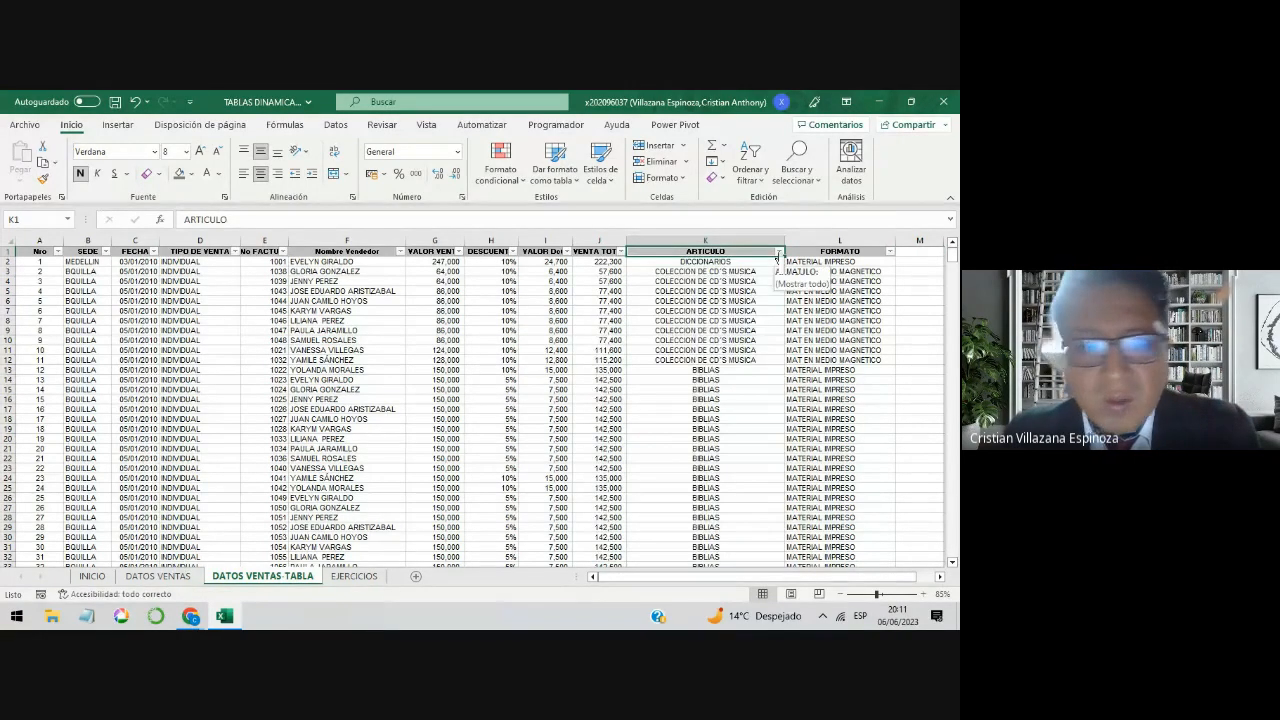
pyautogui.click(336, 580)
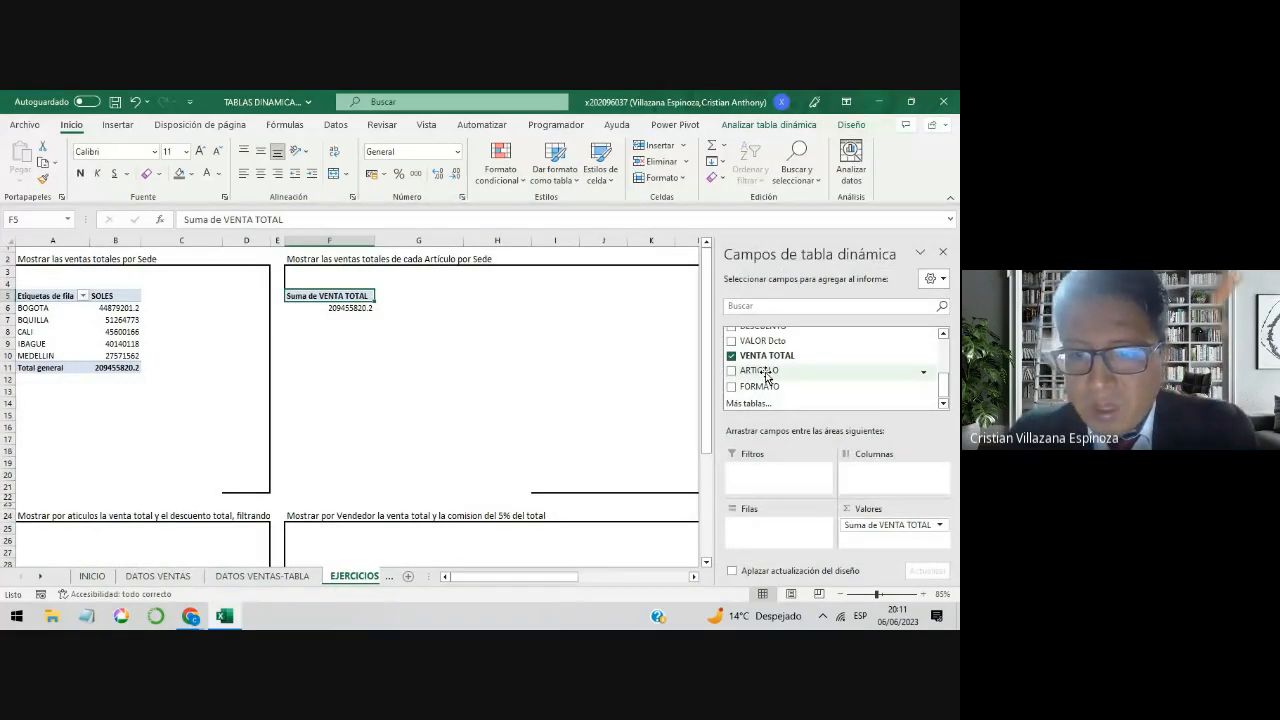
# Step: Lay out the pivot table with ARTICULO as row labels and SEDE as column labels
pyautogui.moveTo(768, 376); pyautogui.dragTo(778, 526)
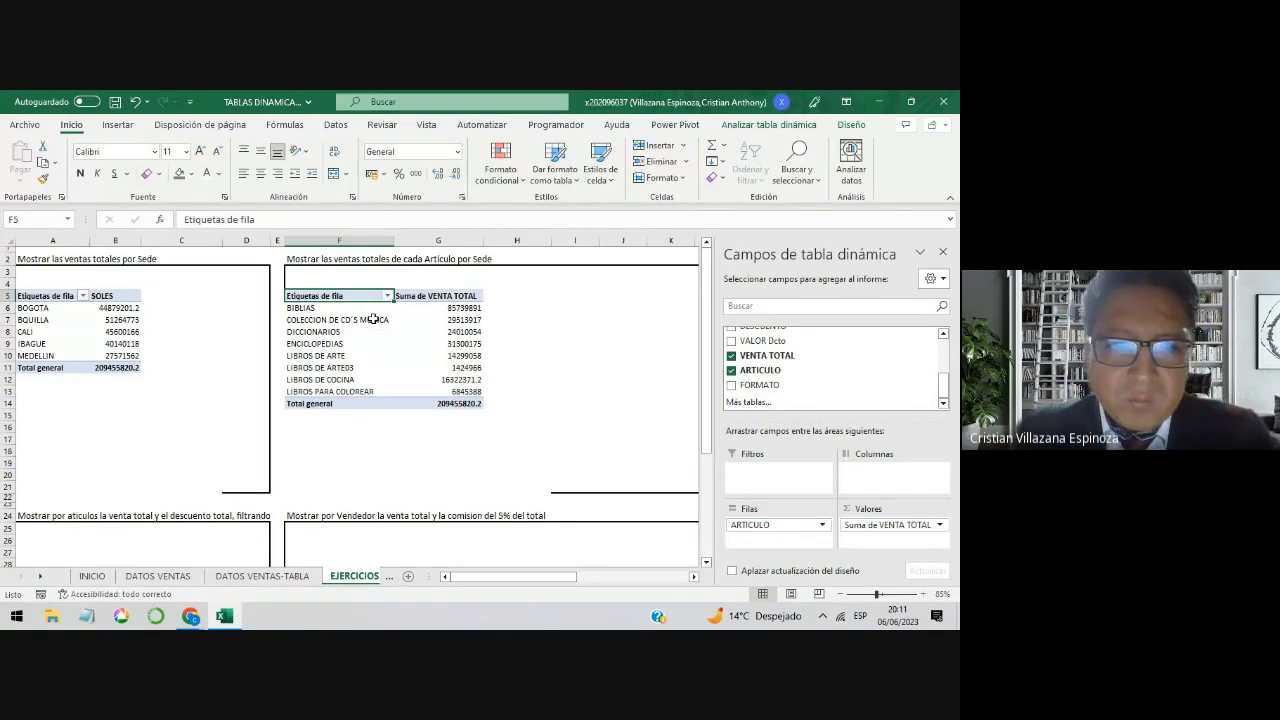
pyautogui.moveTo(356, 310); pyautogui.dragTo(421, 356)
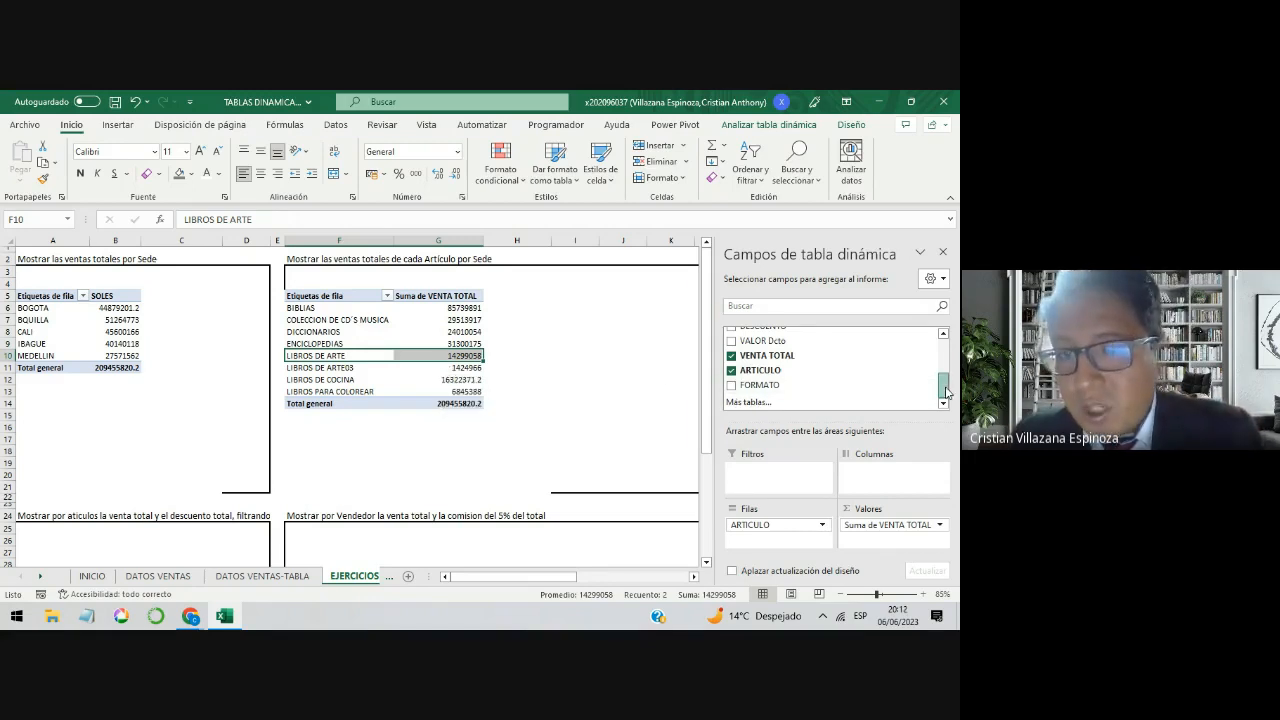
pyautogui.moveTo(946, 392); pyautogui.dragTo(944, 356)
pyautogui.moveTo(831, 348); pyautogui.dragTo(887, 483)
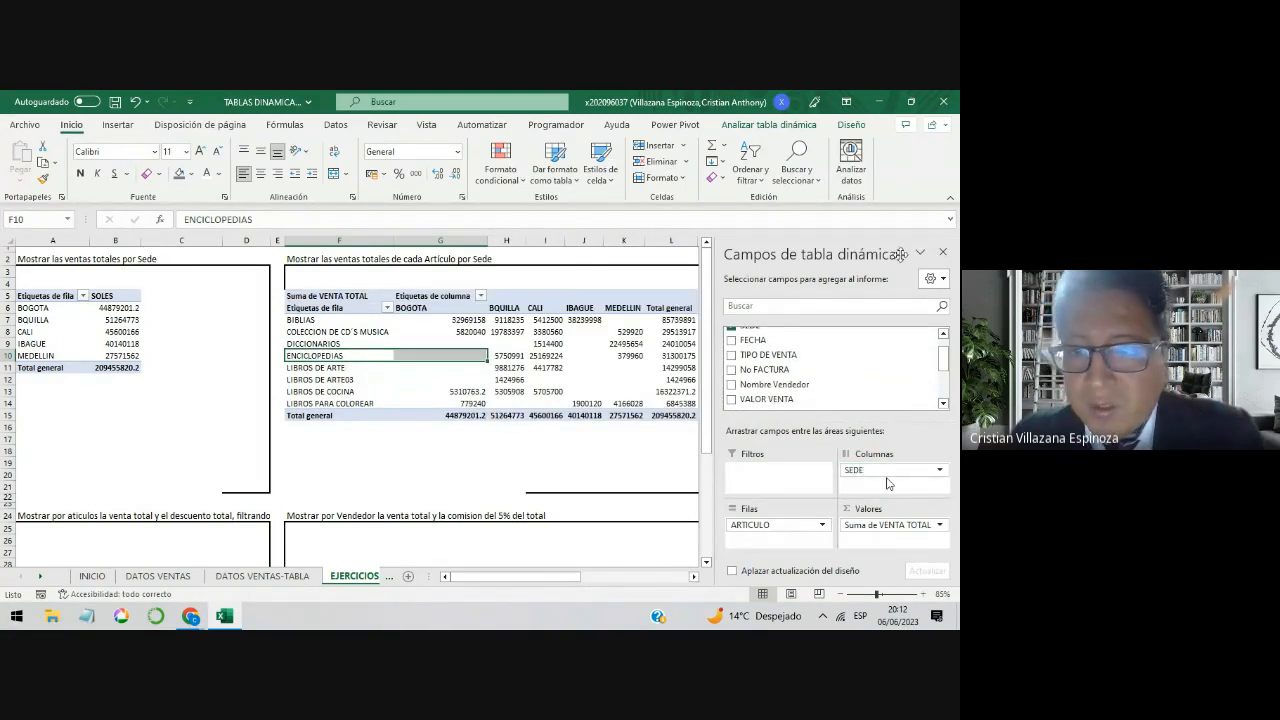
pyautogui.click(623, 472)
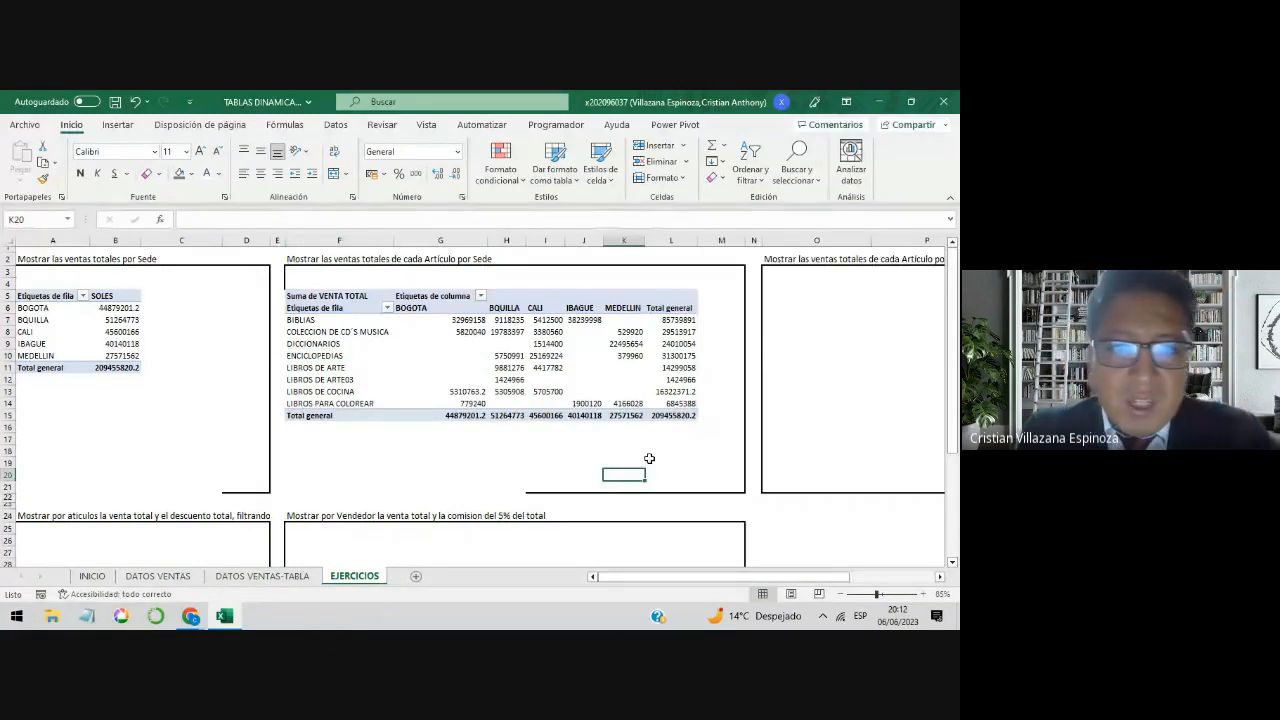
# Step: Review the cross table's sales of BIBLIAS, COLECCION DE CD´S MUSICA and LIBROS DE ARTE03 across the Sede columns
pyautogui.click(338, 320)
pyautogui.click(466, 322)
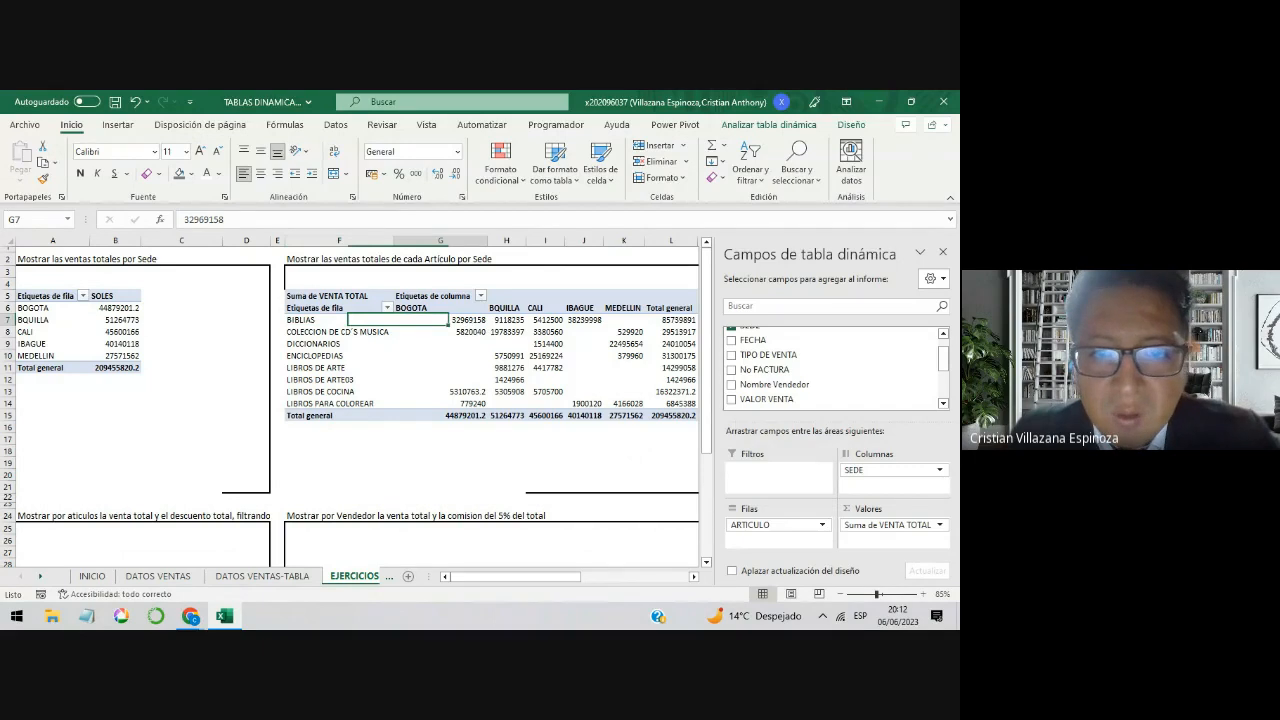
pyautogui.click(505, 320)
pyautogui.click(560, 320)
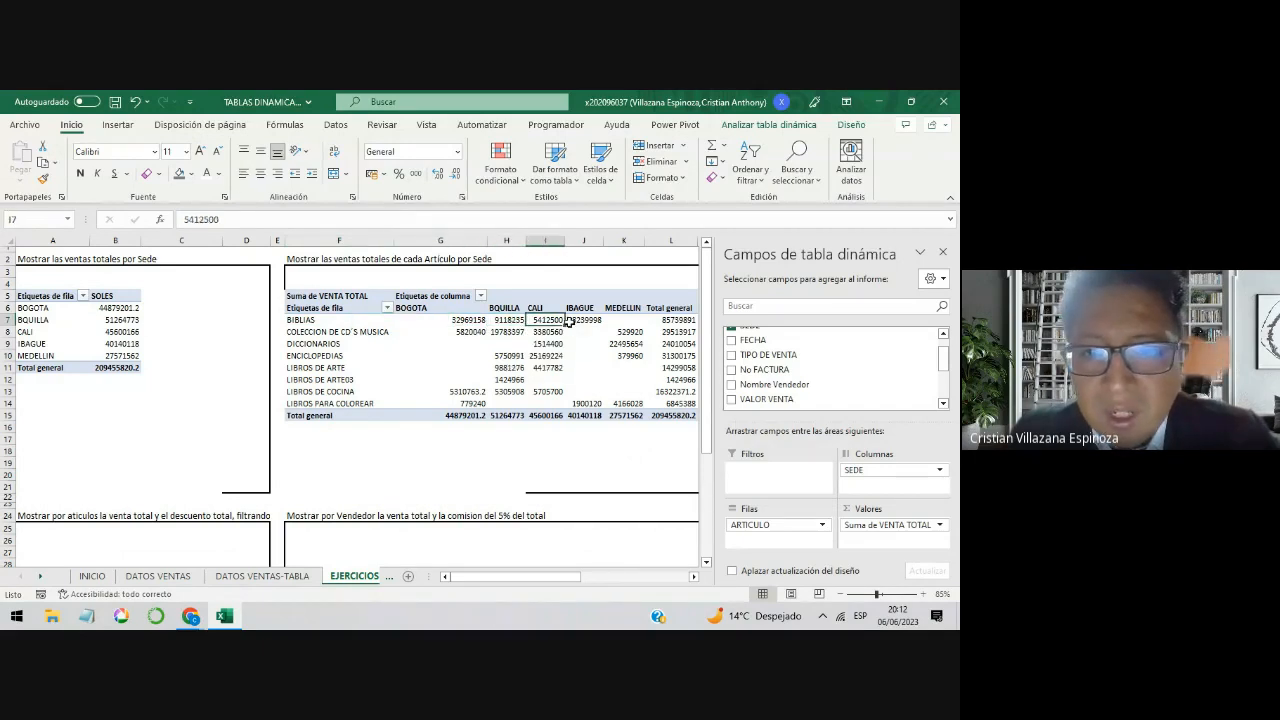
pyautogui.click(582, 320)
pyautogui.click(636, 320)
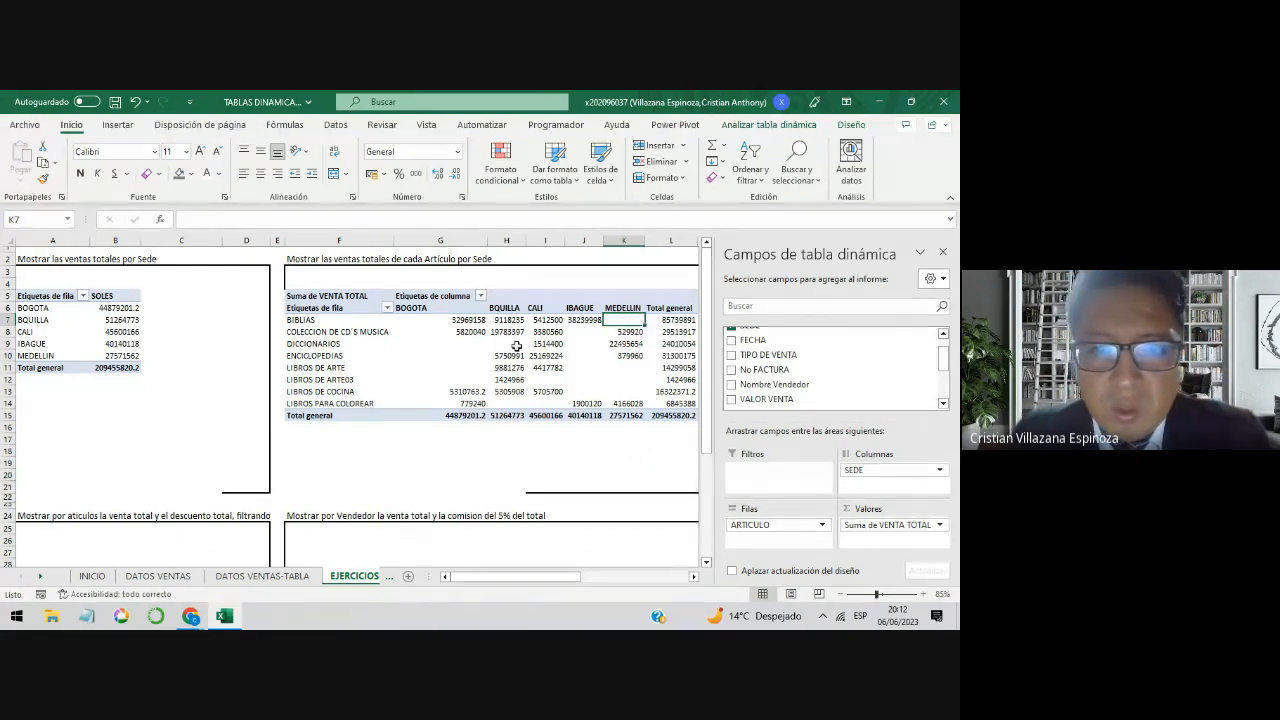
pyautogui.click(470, 332)
pyautogui.click(507, 320)
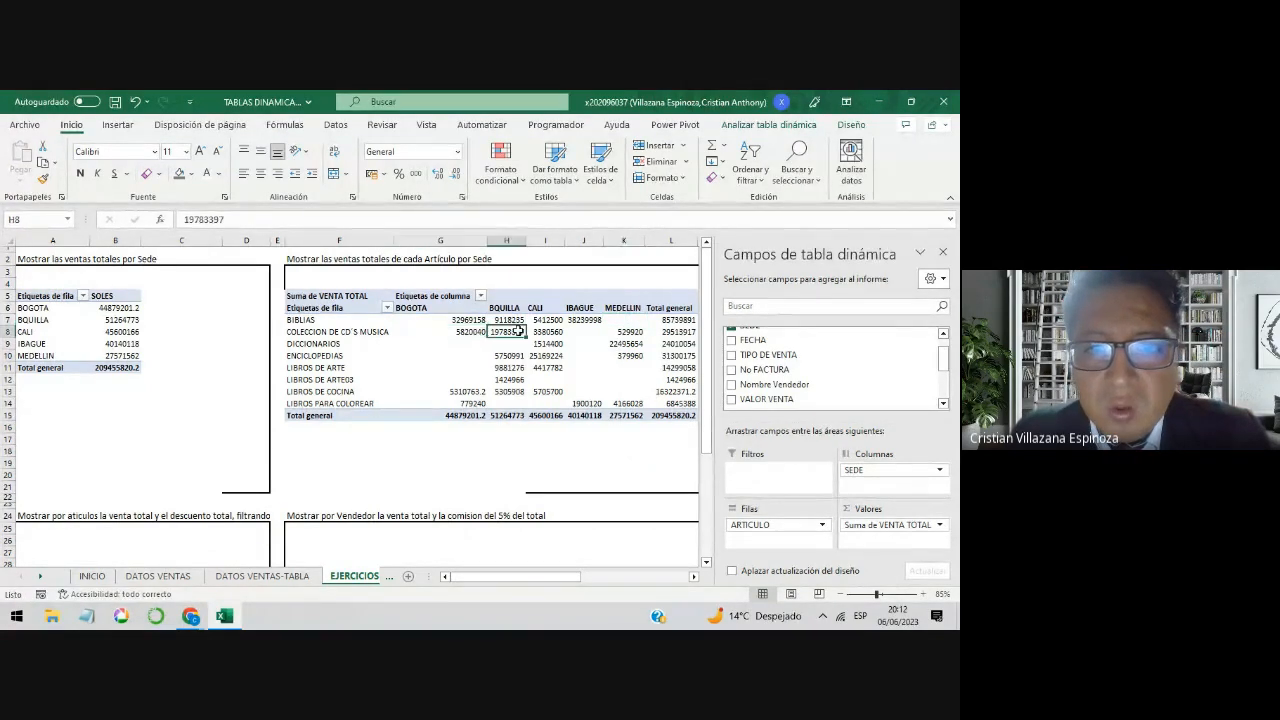
pyautogui.click(446, 334)
pyautogui.click(487, 381)
pyautogui.click(540, 381)
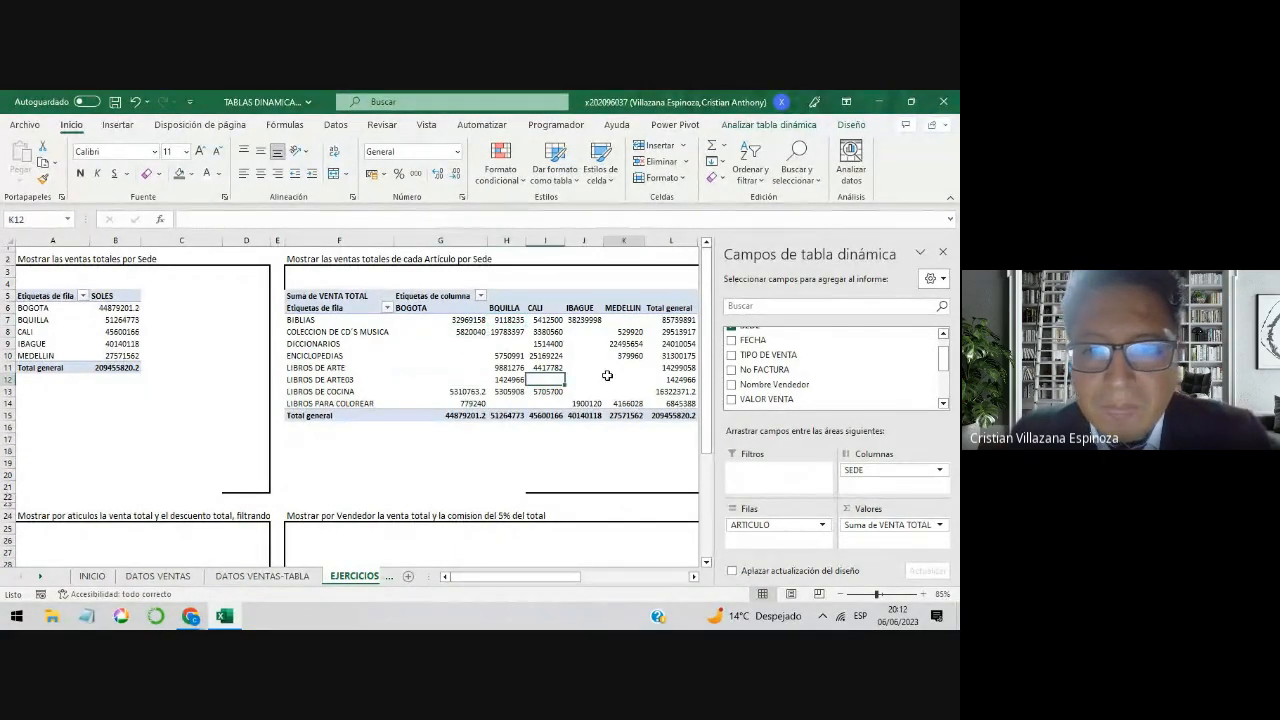
pyautogui.click(615, 378)
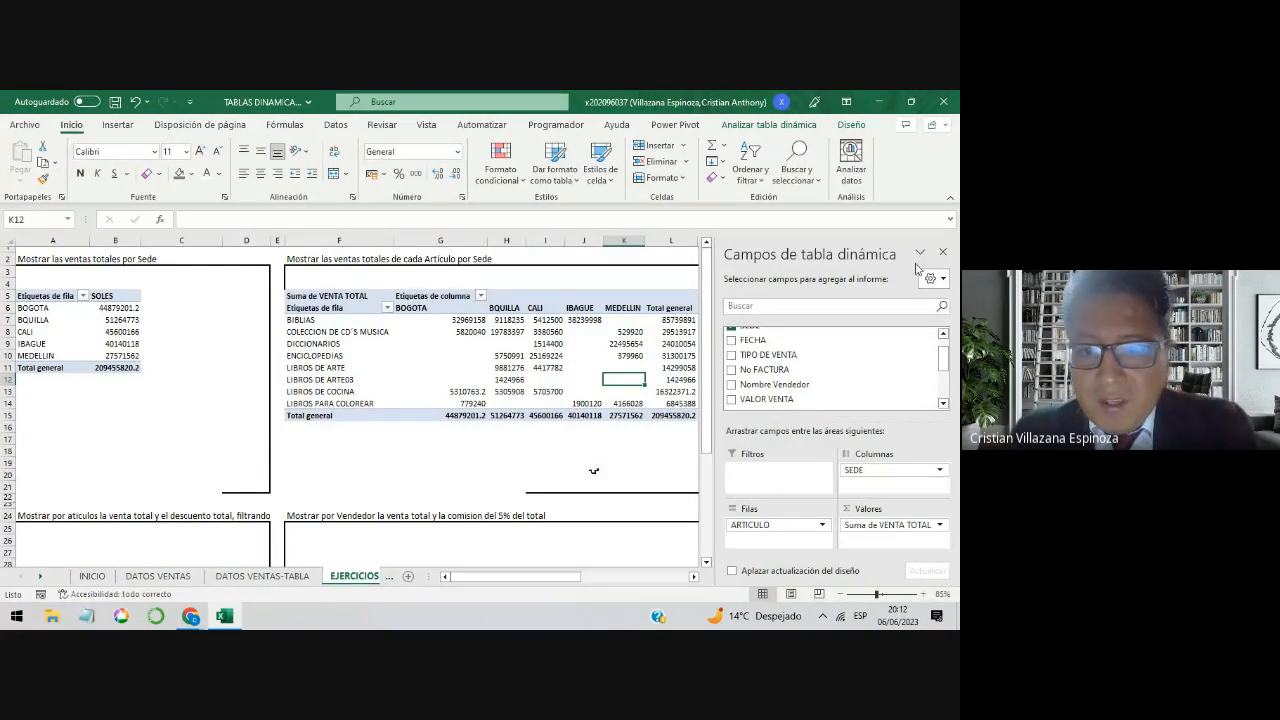
pyautogui.moveTo(566, 574); pyautogui.dragTo(550, 583)
# Step: Switch to the Google Meet call twice to read the chat messages, returning to the Excel workbook each time
pyautogui.moveTo(200, 618)
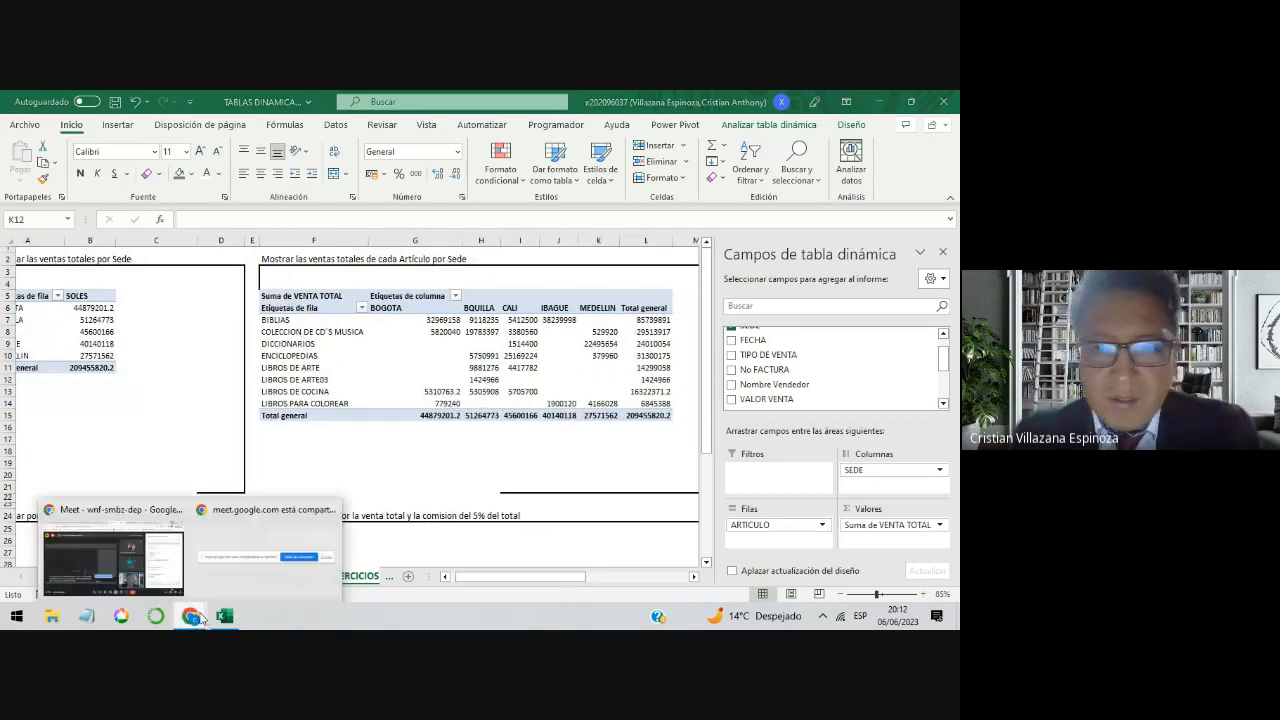
pyautogui.click(149, 567)
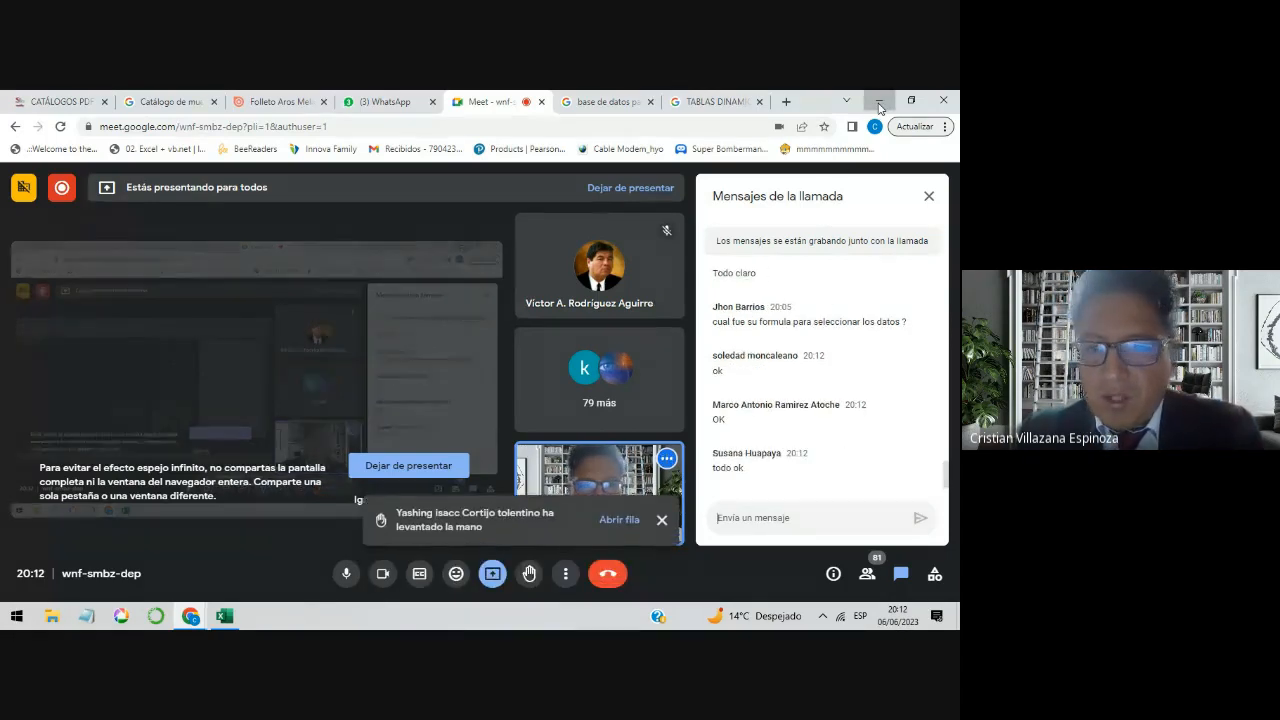
pyautogui.click(880, 104)
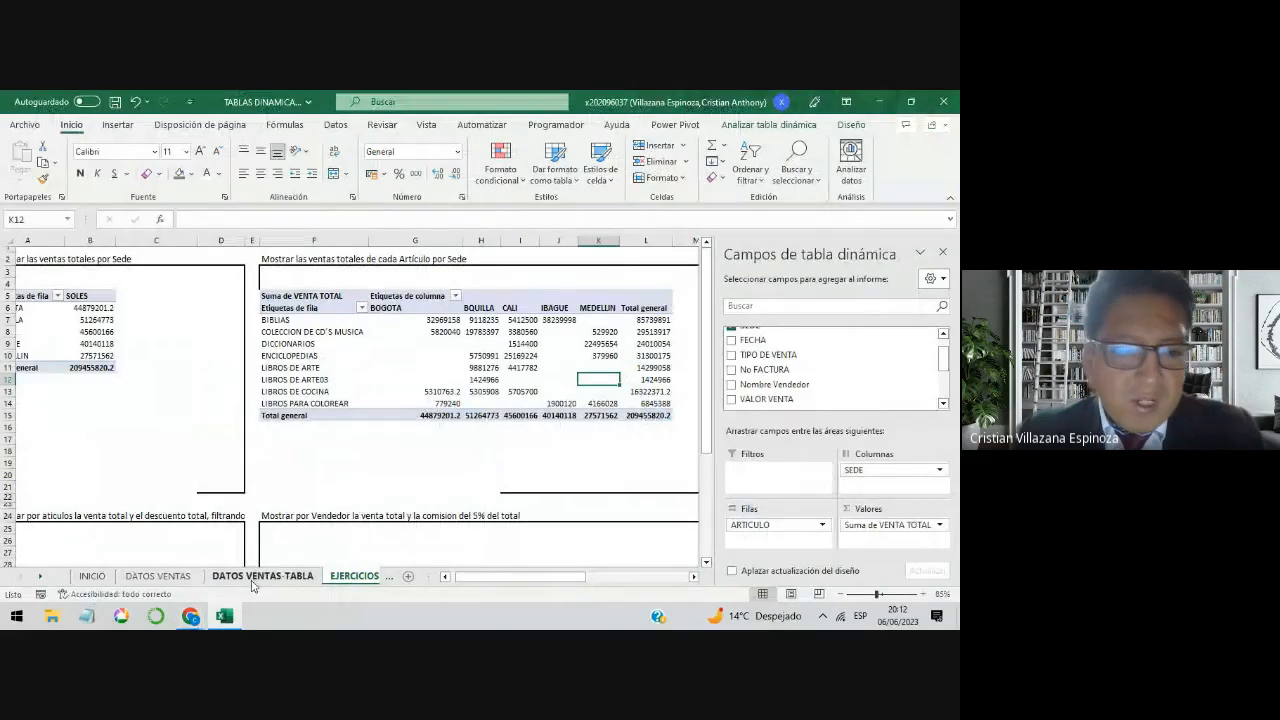
pyautogui.moveTo(190, 616)
pyautogui.click(127, 560)
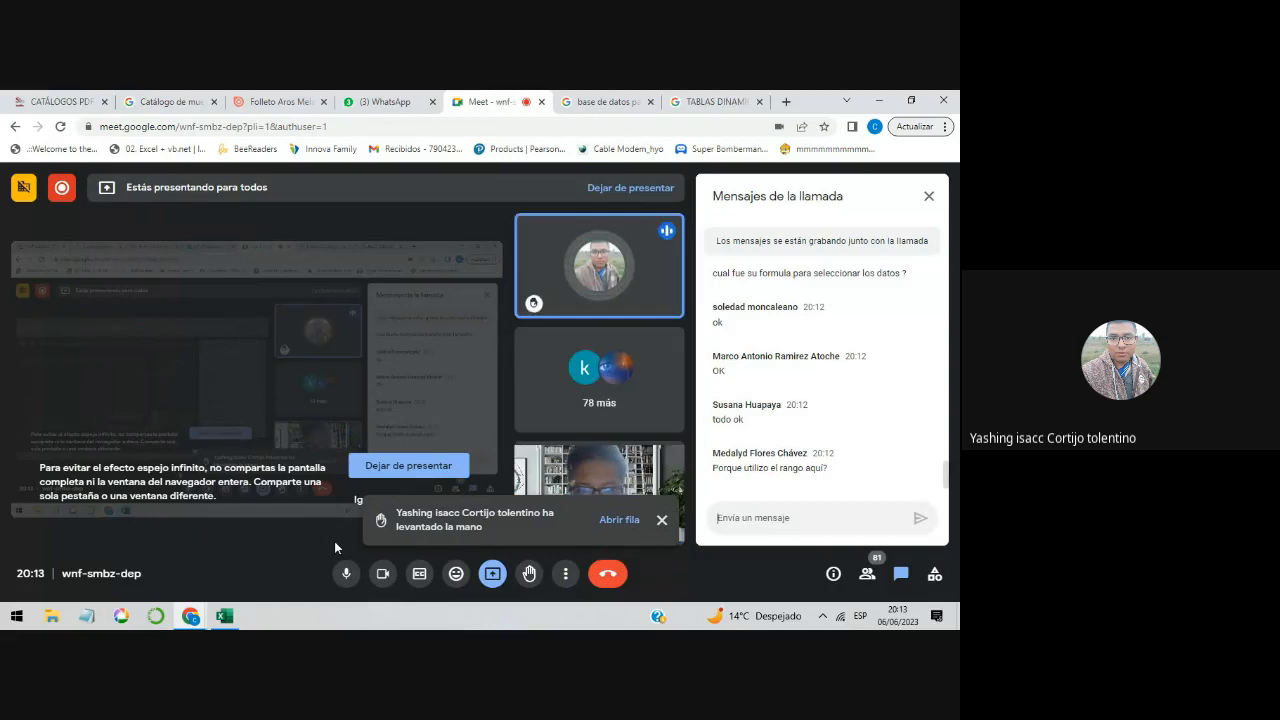
pyautogui.click(878, 101)
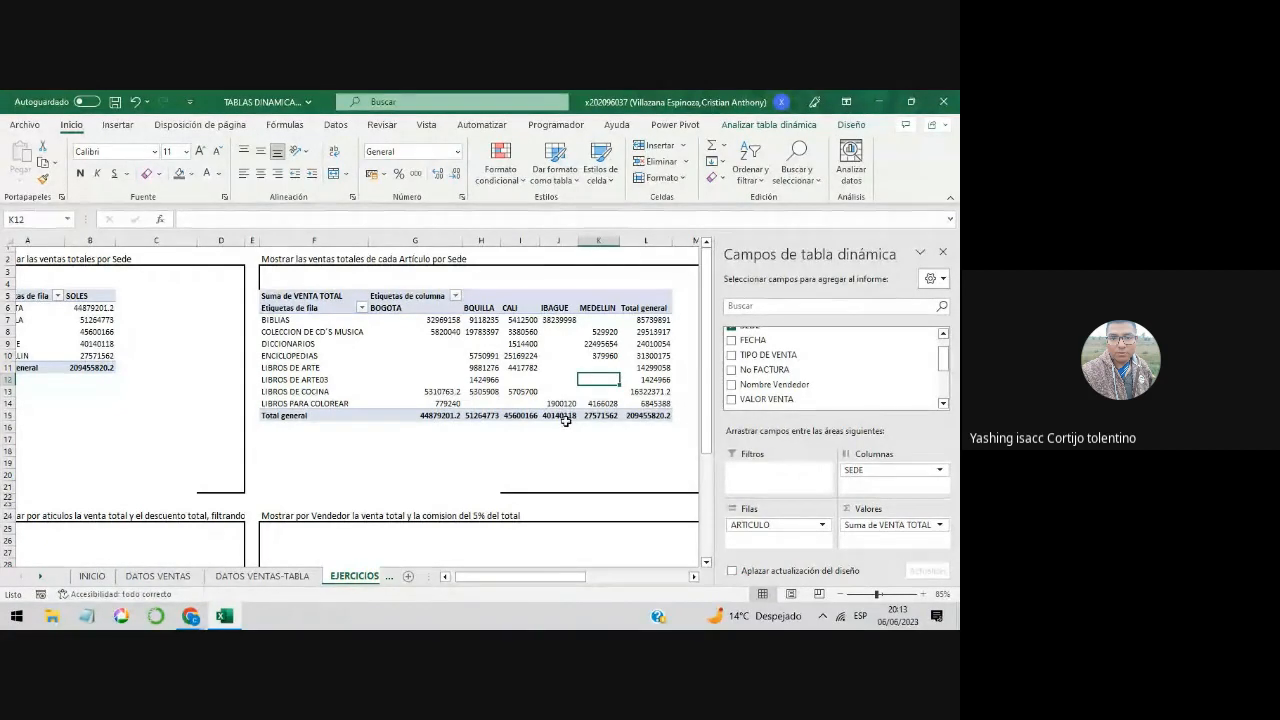
pyautogui.moveTo(565, 421)
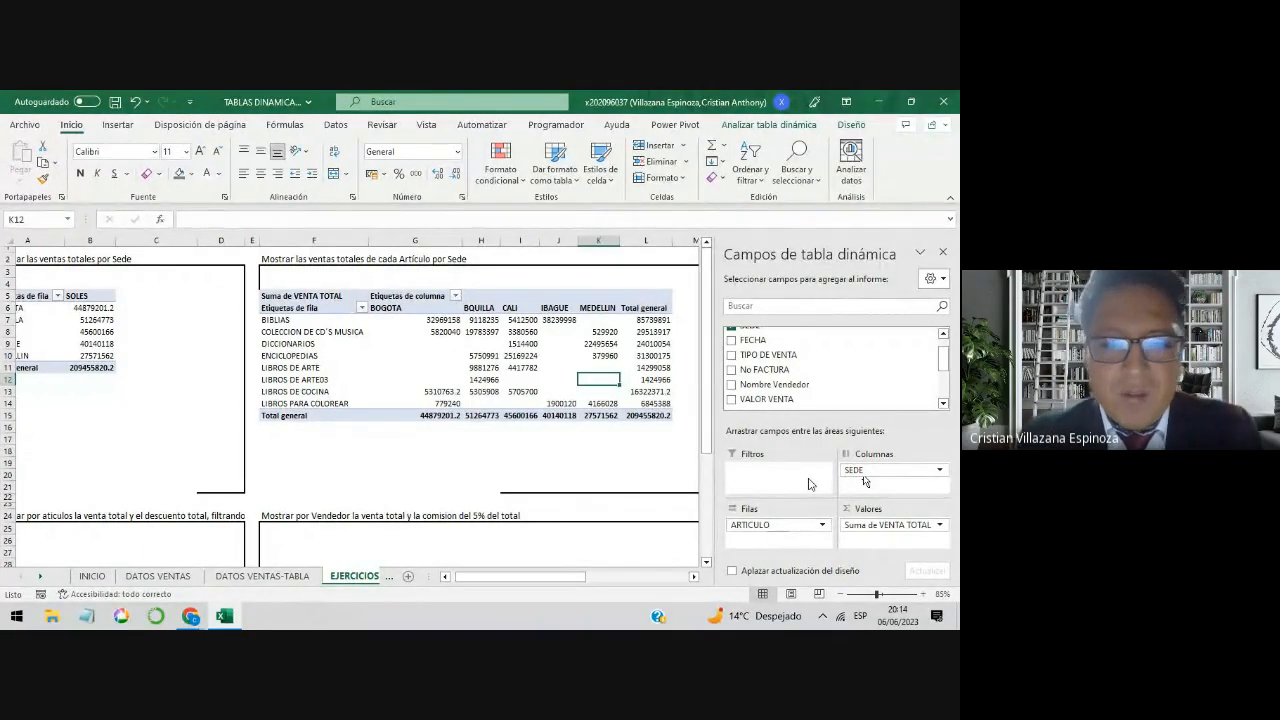
# Step: Review the sales-by-Sede pivot table, then the Sede column headings and BIBLIAS row label of the Artículo-by-Sede table
pyautogui.hscroll(-1, 543, 578)
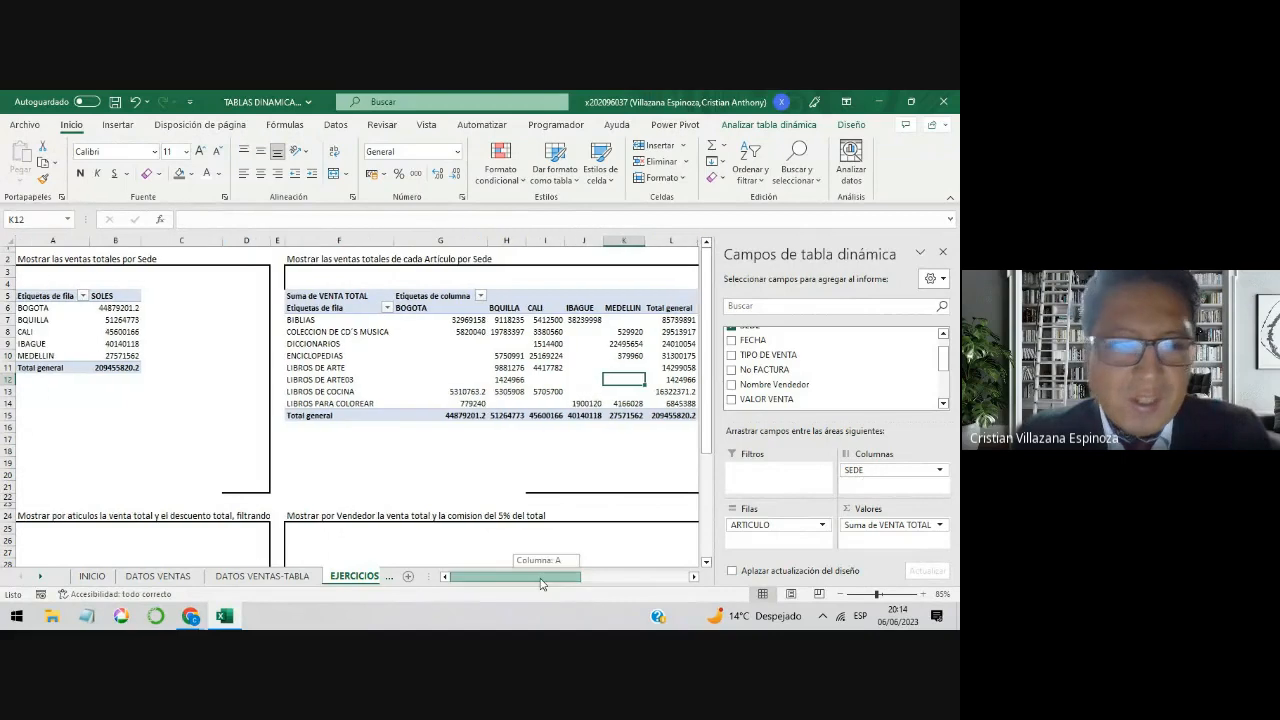
pyautogui.click(46, 259)
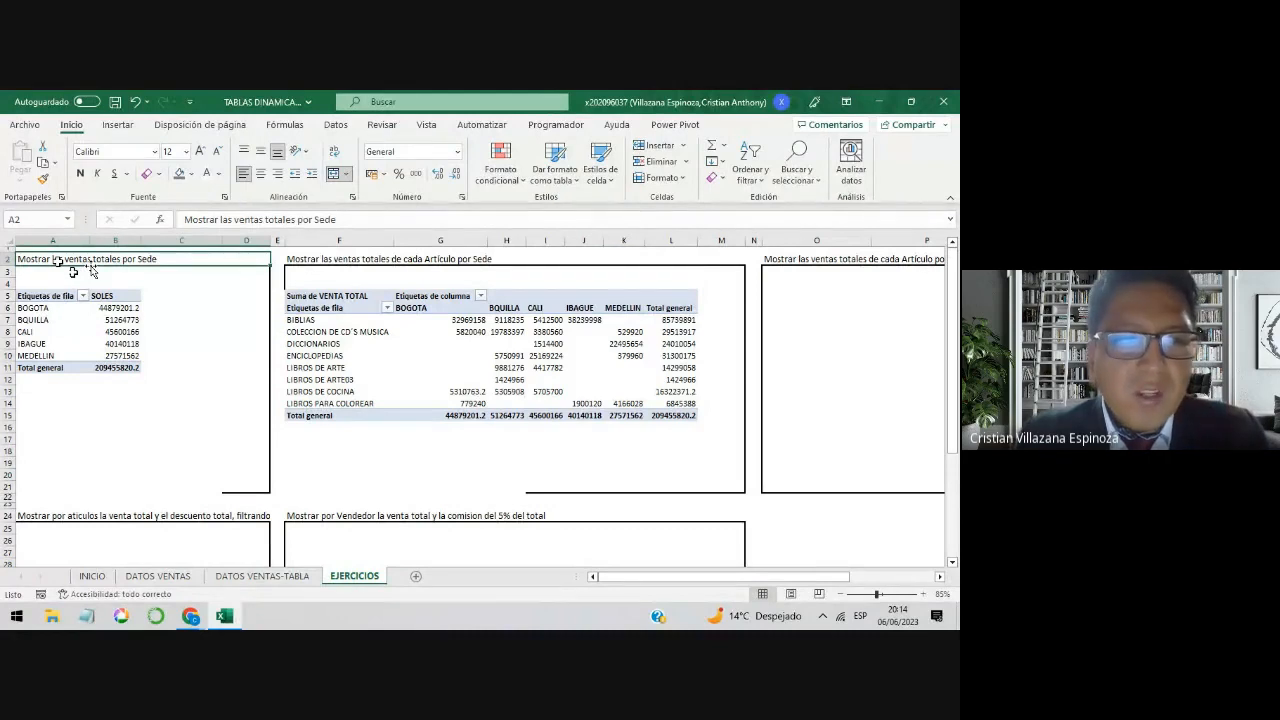
pyautogui.click(100, 331)
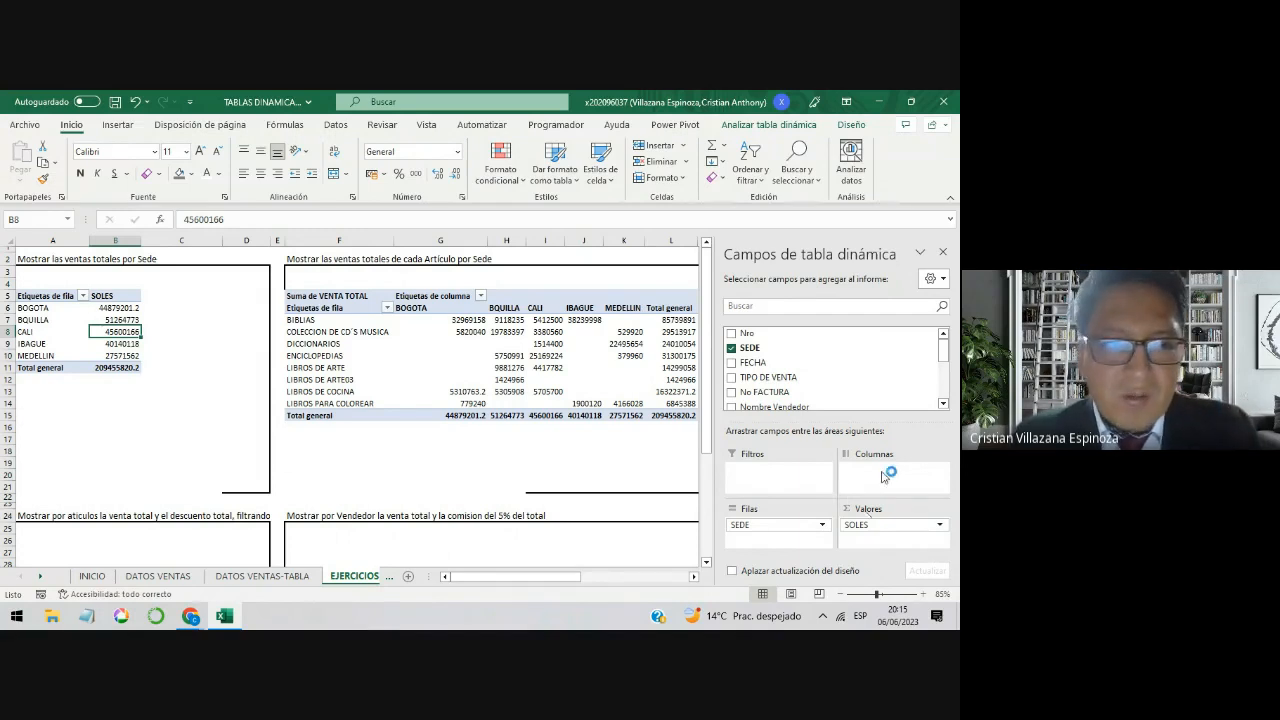
pyautogui.click(39, 322)
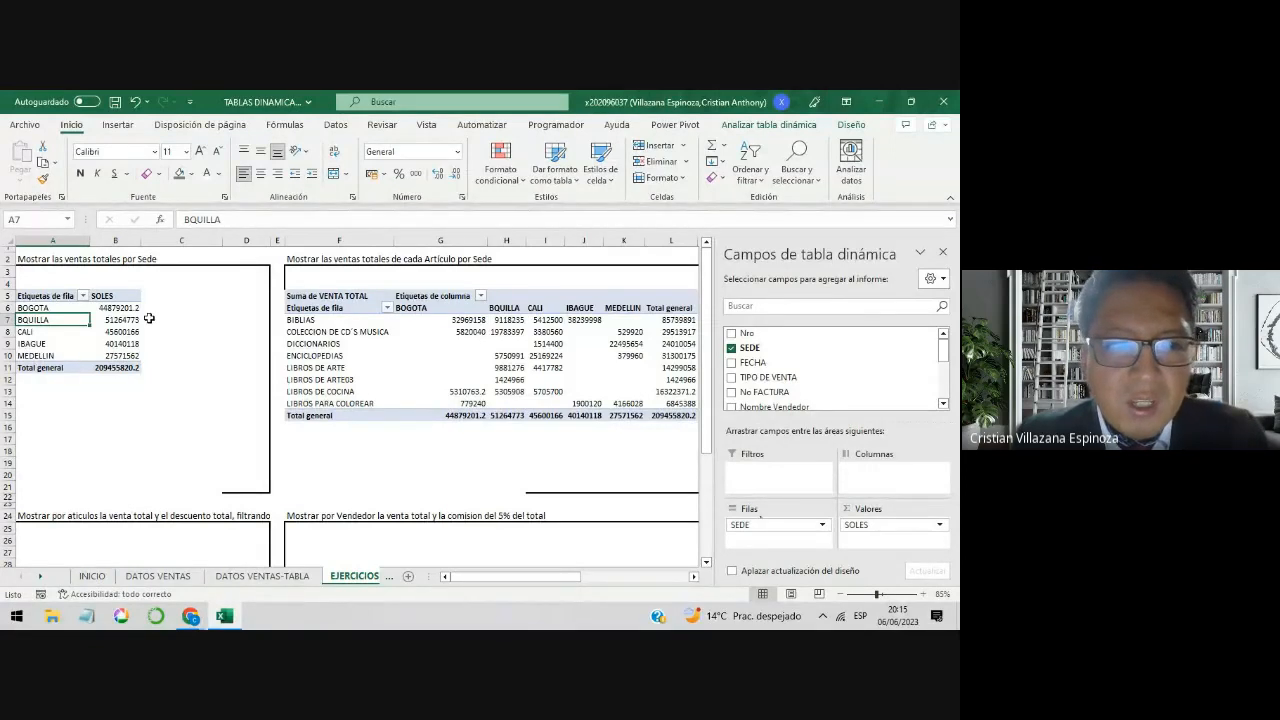
pyautogui.click(594, 450)
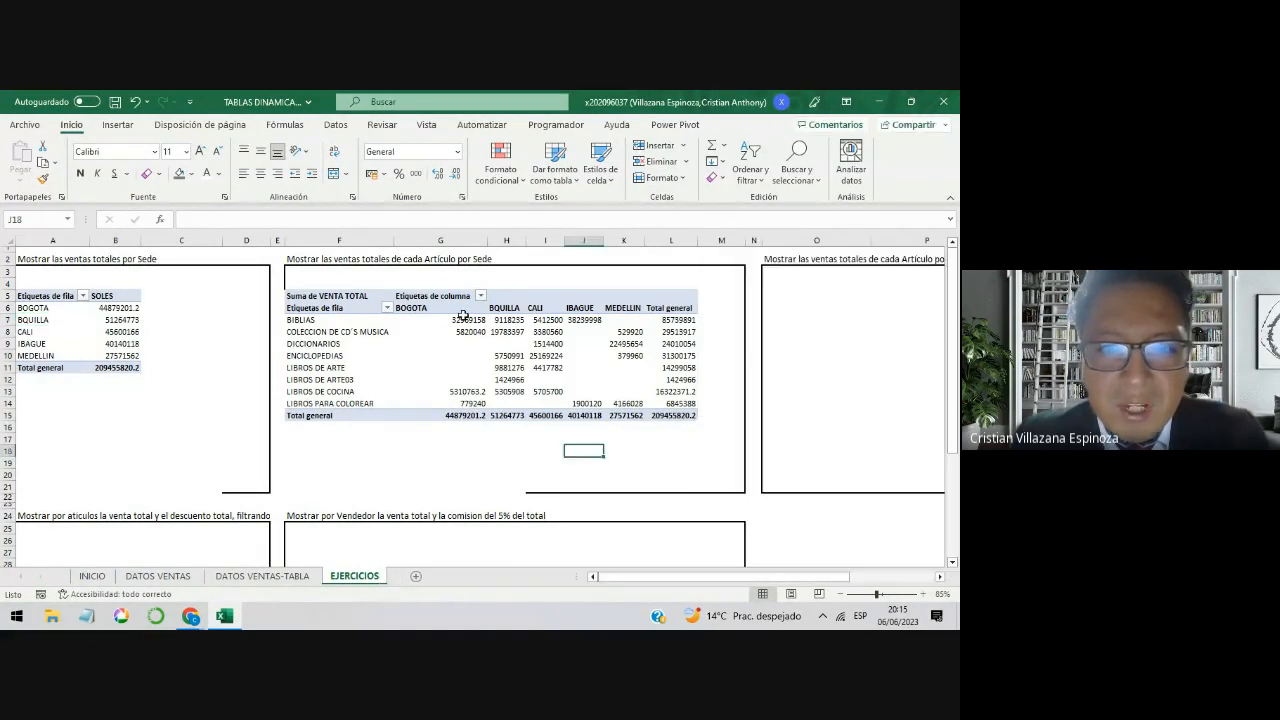
pyautogui.moveTo(463, 312); pyautogui.dragTo(632, 313)
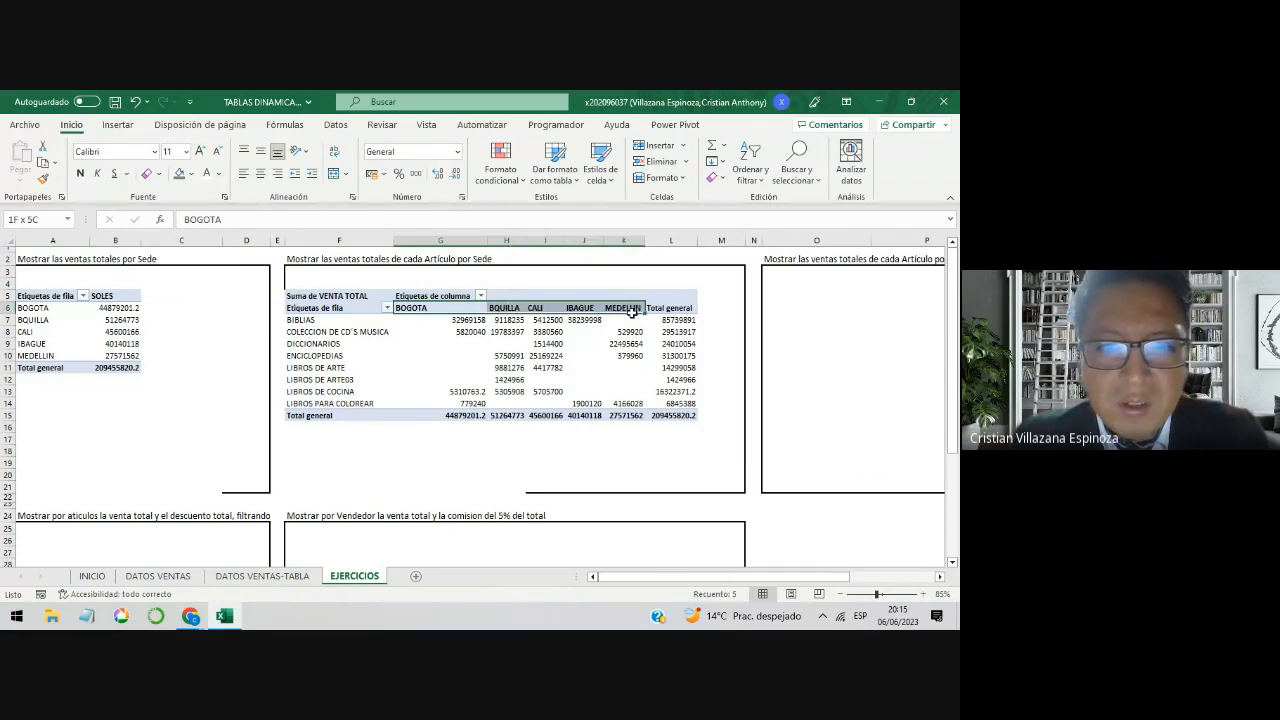
pyautogui.click(360, 320)
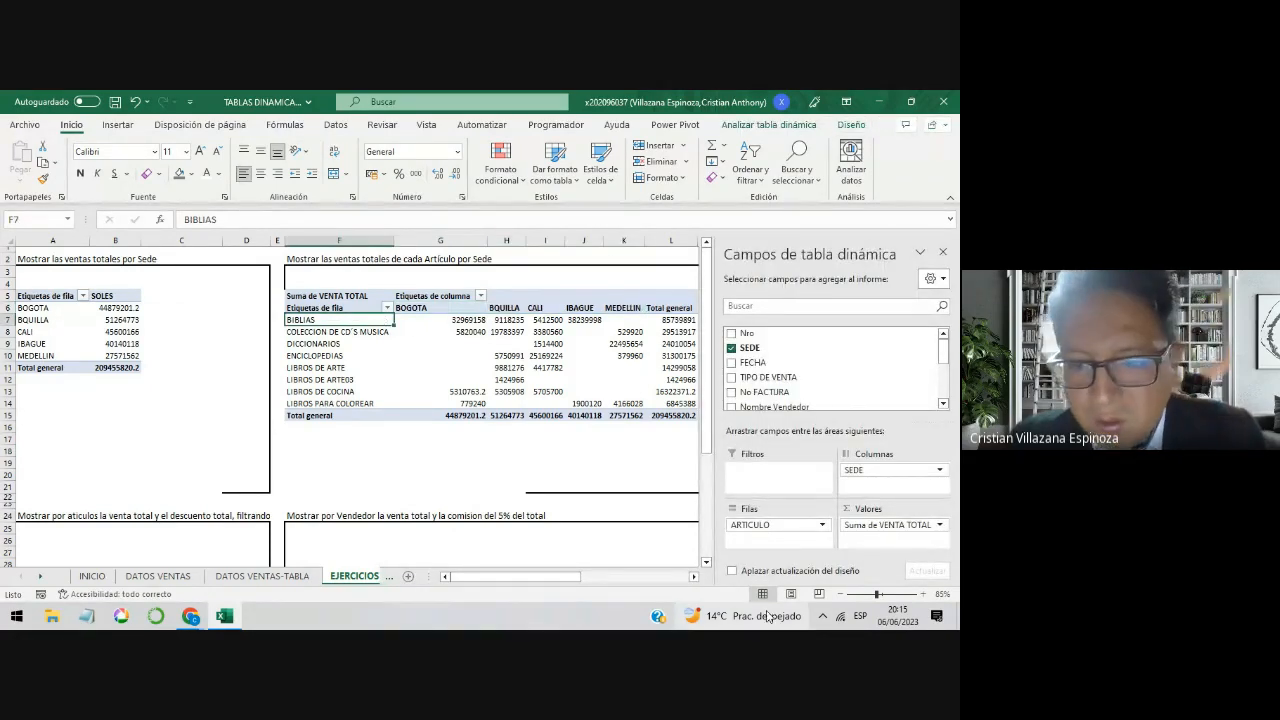
# Step: Remove ARTICULO from the second pivot table's rows, compare its horizontal layout with the sales-by-Sede table, and undo the removal
pyautogui.moveTo(751, 524); pyautogui.dragTo(577, 428)
pyautogui.click(553, 415)
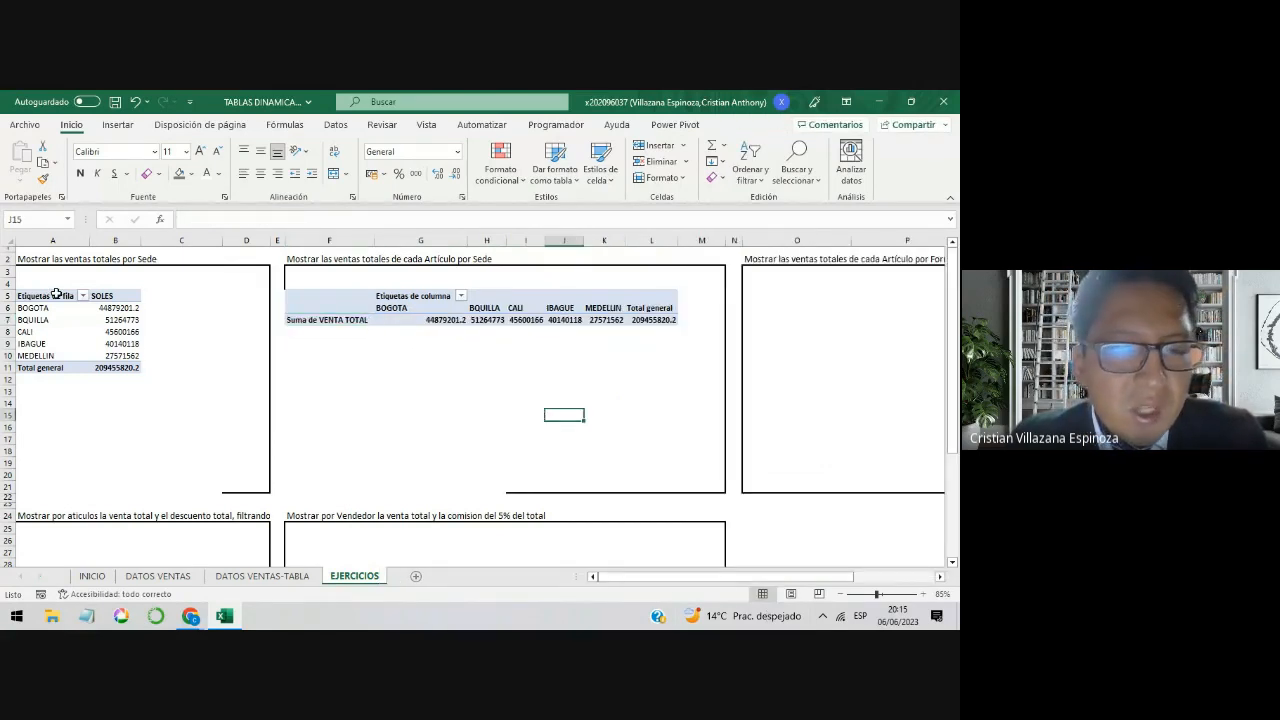
pyautogui.moveTo(57, 294); pyautogui.dragTo(110, 365)
pyautogui.moveTo(300, 295); pyautogui.dragTo(668, 320)
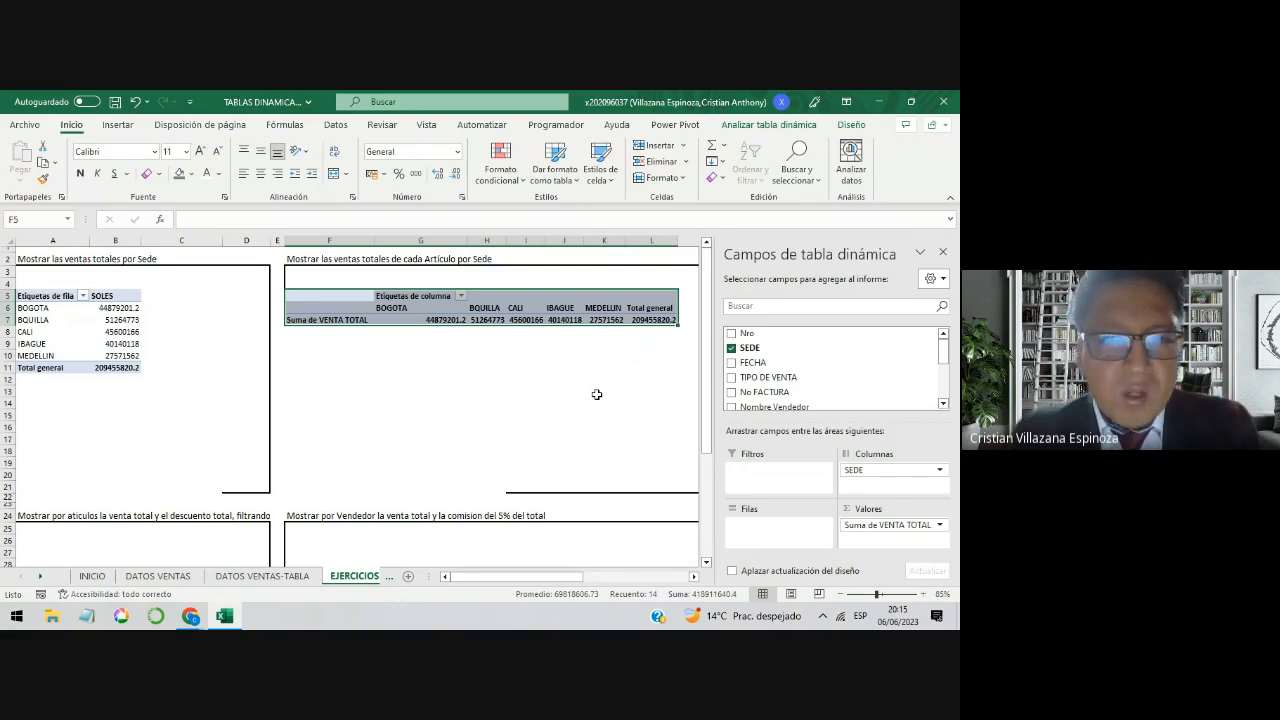
pyautogui.click(550, 319)
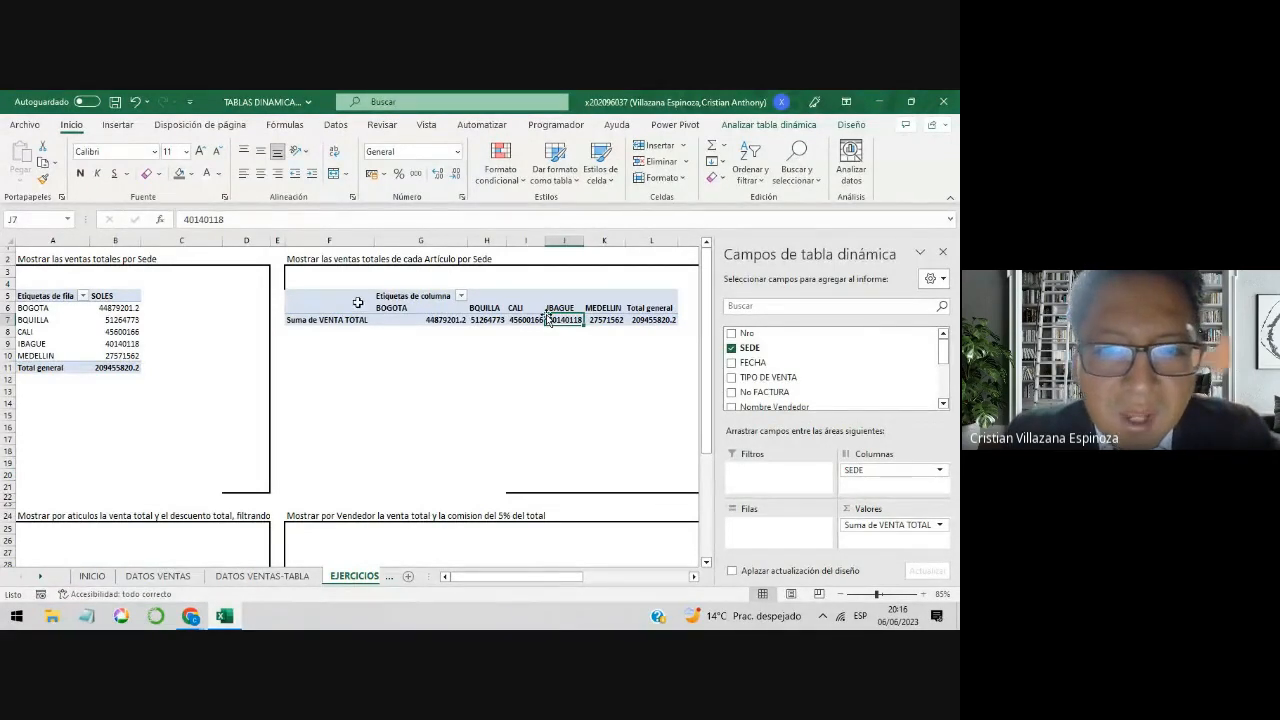
pyautogui.moveTo(358, 302); pyautogui.dragTo(638, 326)
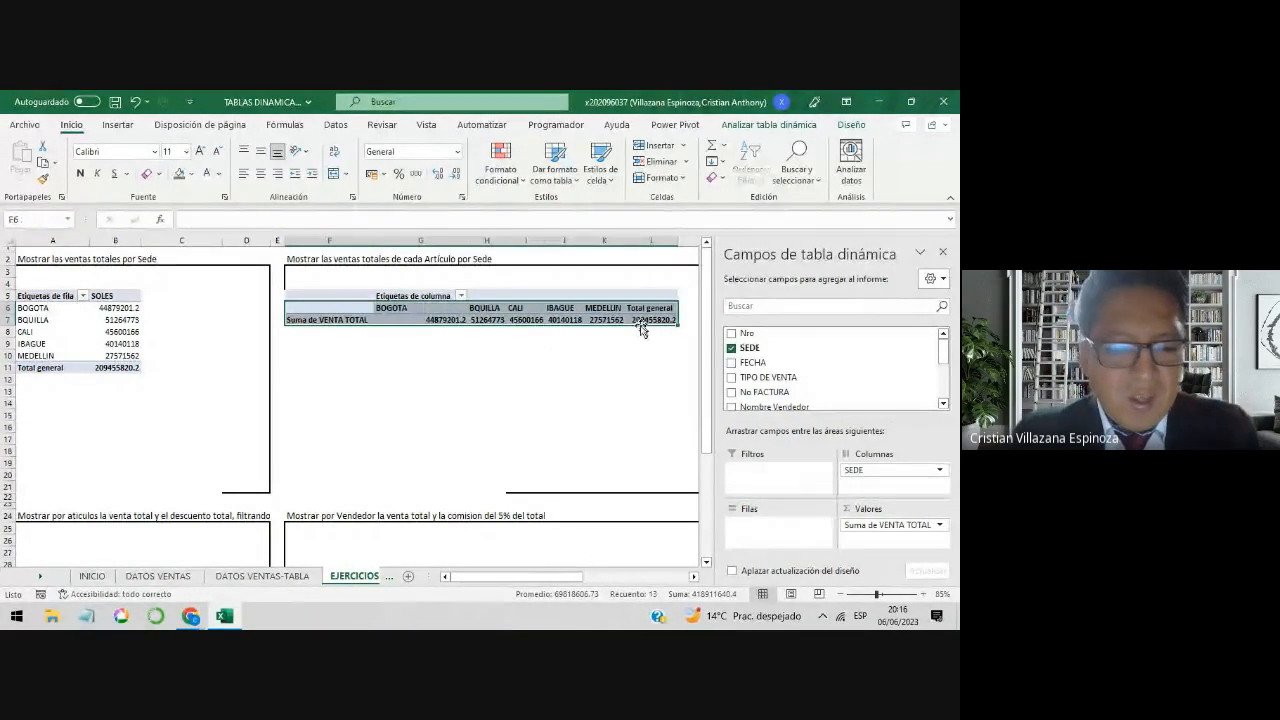
# Step: Review the Sede names and their SOLES values in the sales-by-Sede pivot table
pyautogui.click(134, 405)
pyautogui.moveTo(66, 307); pyautogui.dragTo(63, 348)
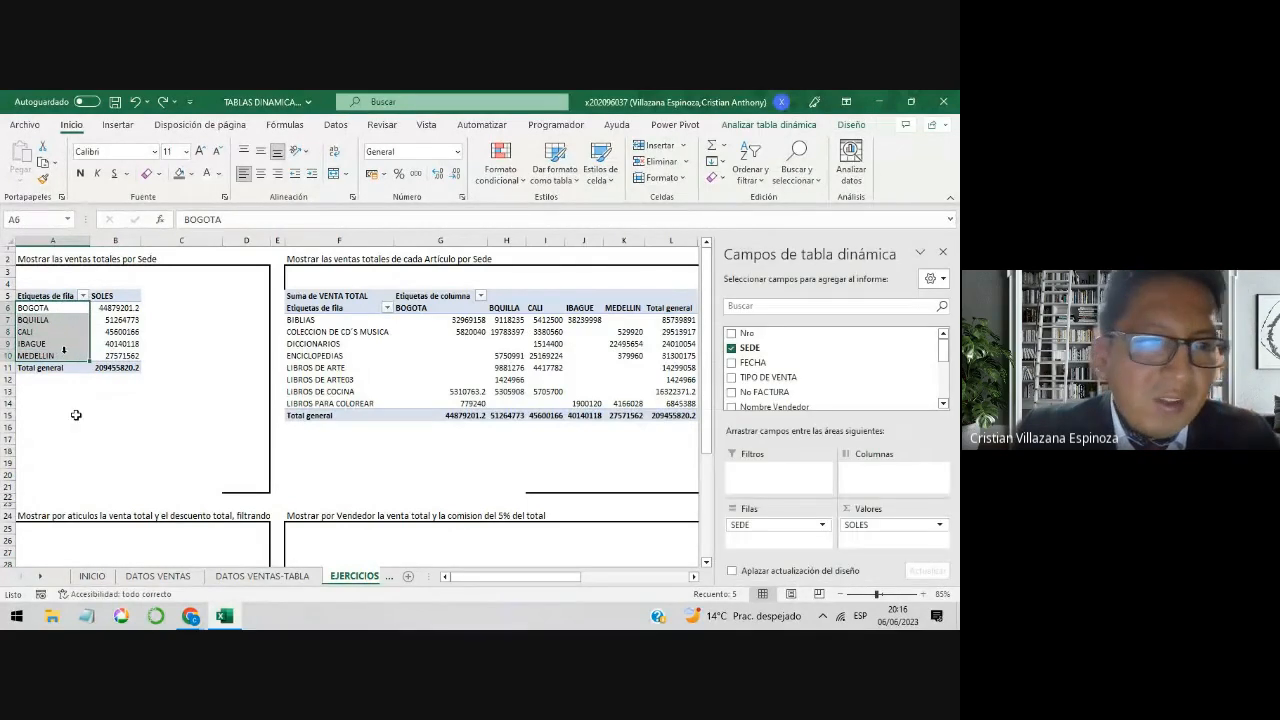
pyautogui.press('Return')
pyautogui.press('Return')
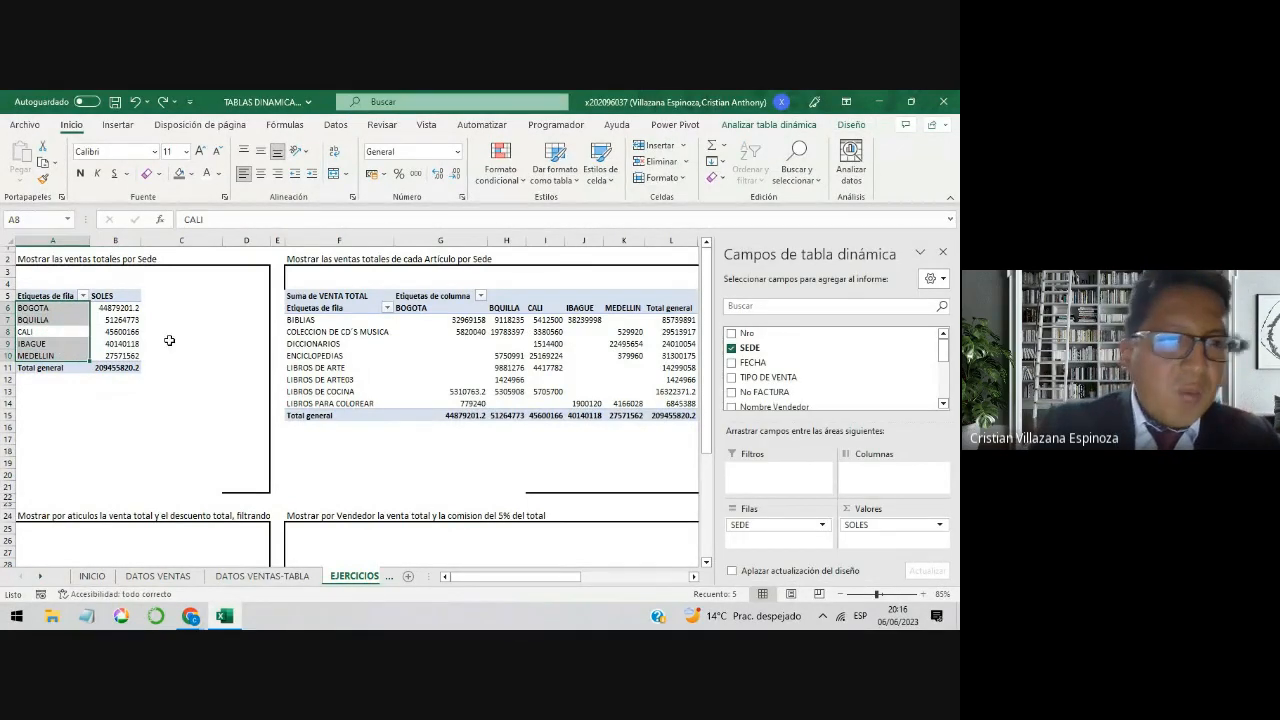
pyautogui.click(126, 343)
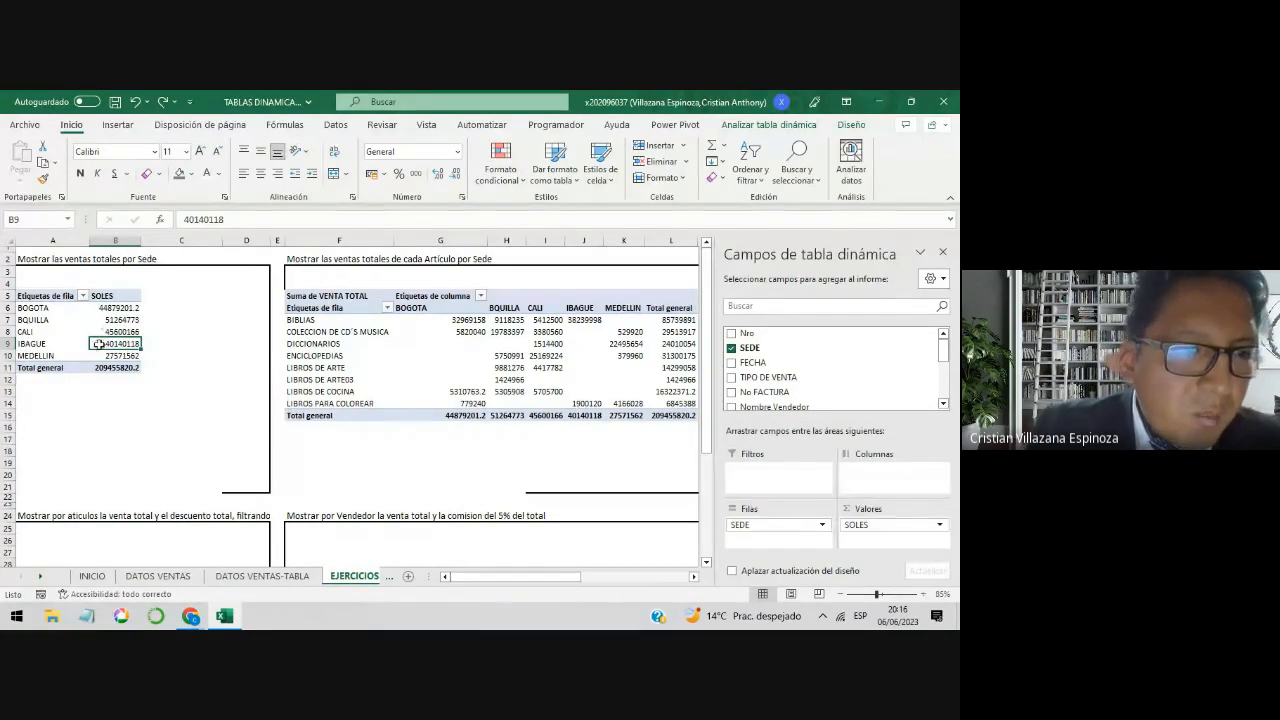
pyautogui.moveTo(117, 307); pyautogui.dragTo(120, 355)
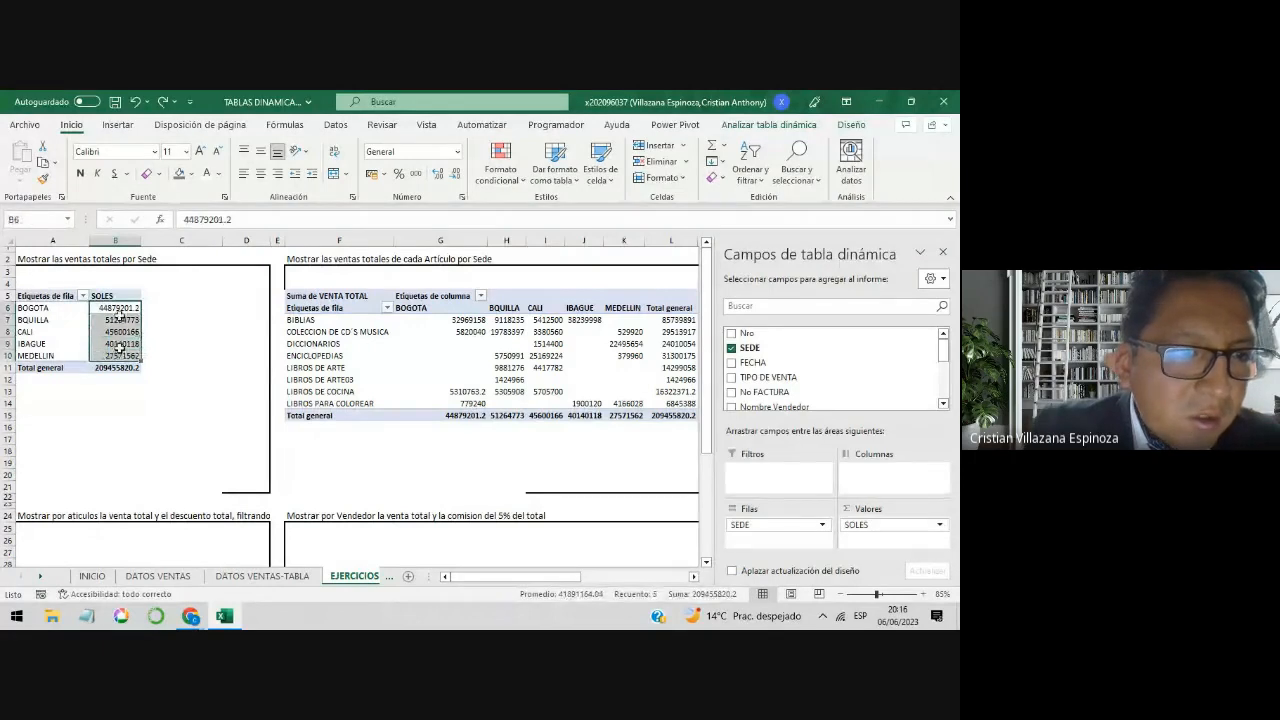
# Step: Sort the sales-by-Sede pivot table by SOLES from largest to smallest
pyautogui.rightClick(120, 310)
pyautogui.press('Escape')
pyautogui.click(120, 309)
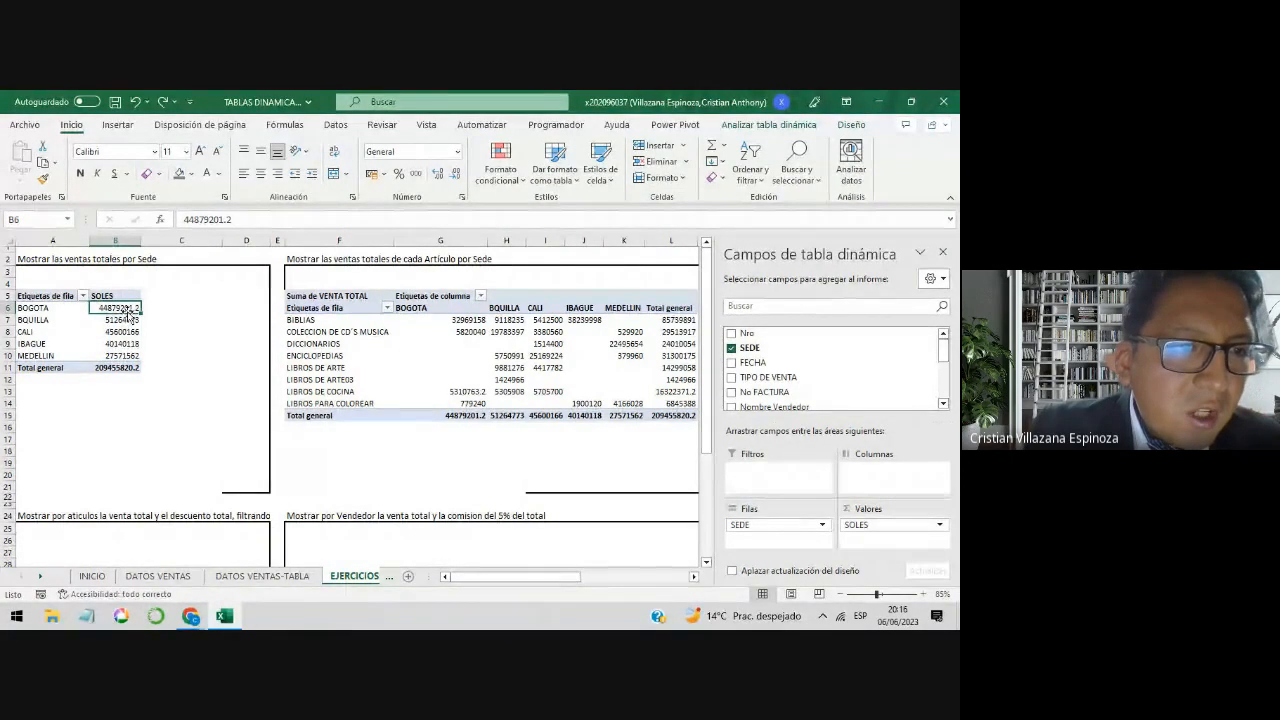
pyautogui.rightClick(125, 306)
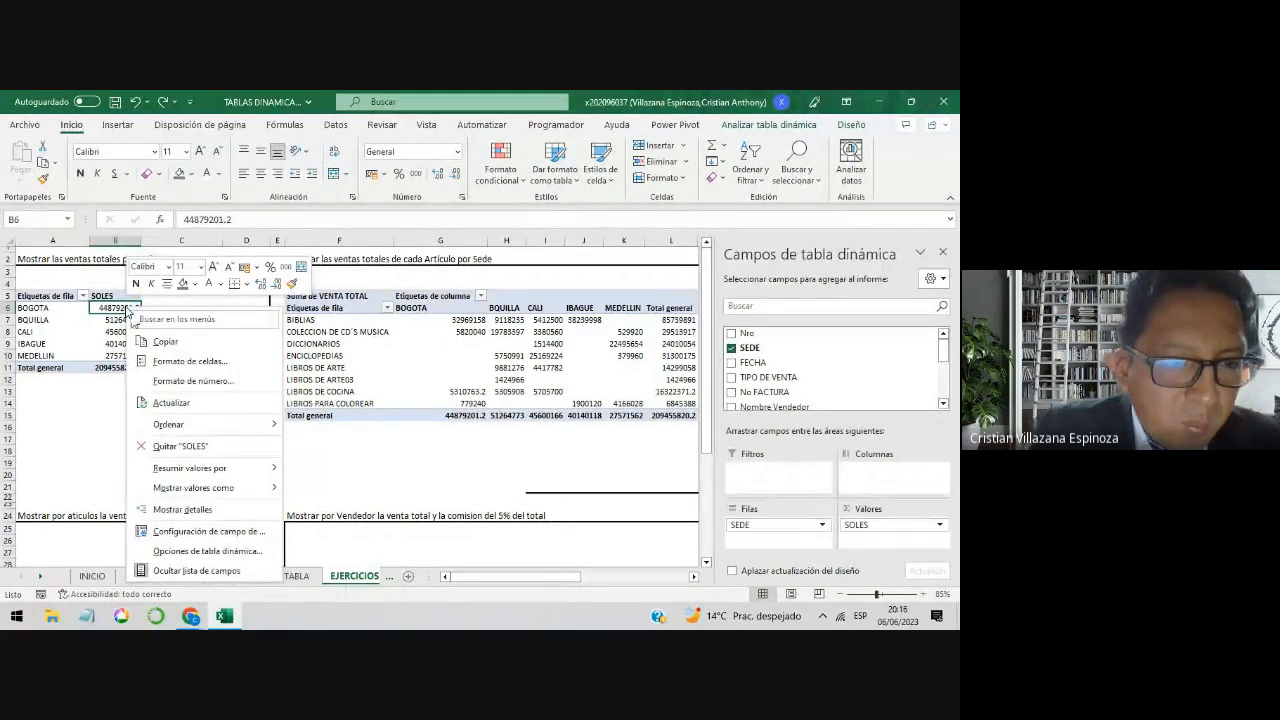
pyautogui.moveTo(187, 425)
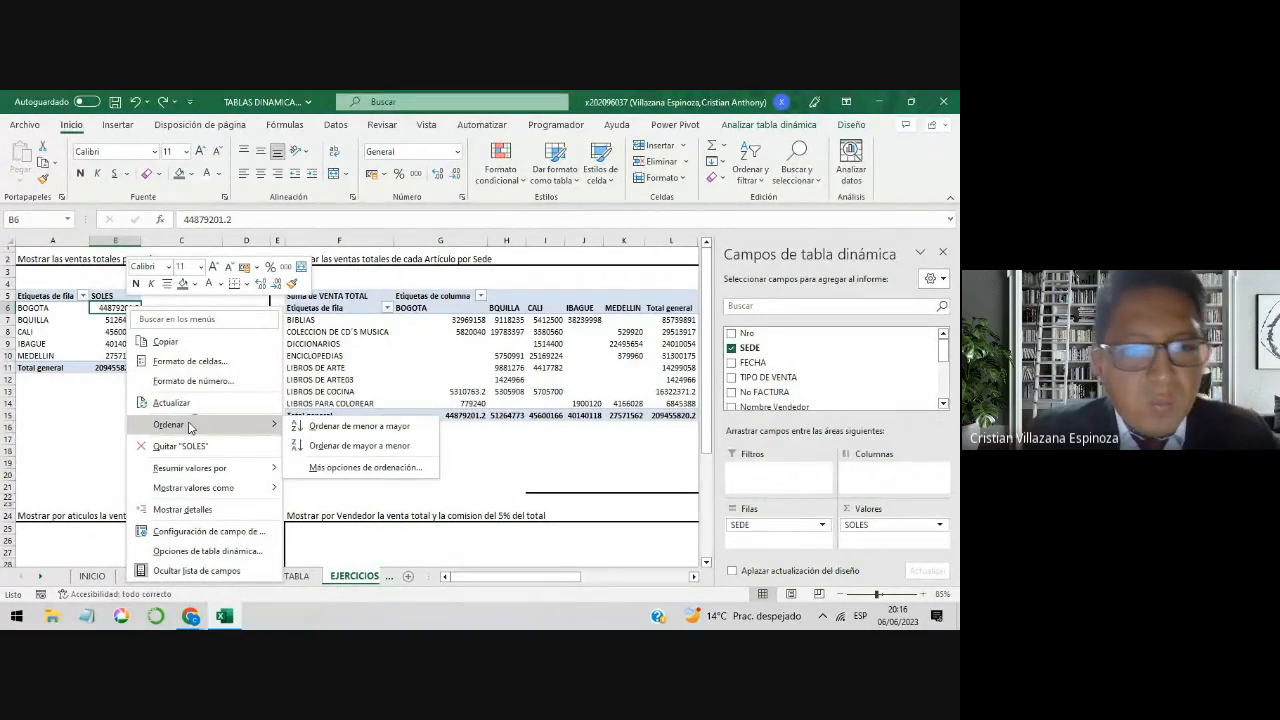
pyautogui.click(377, 448)
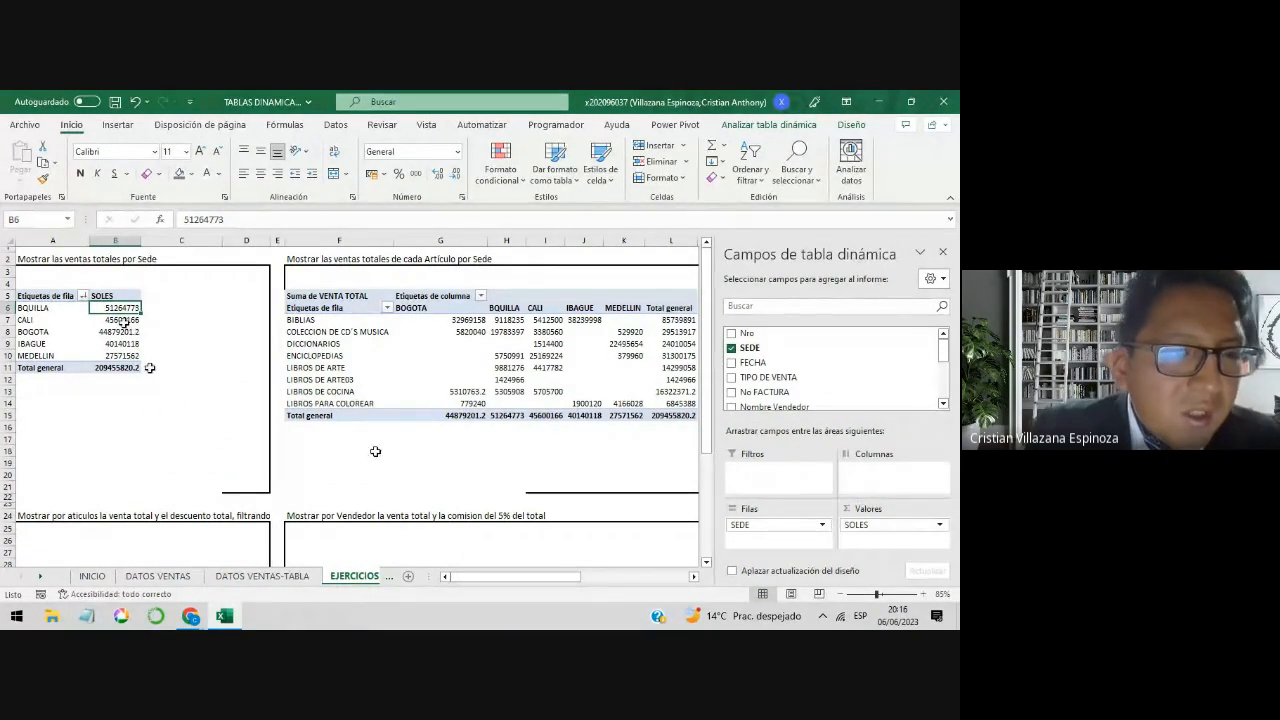
# Step: Compare the sales of BQUILLA, MEDELLIN and BOGOTA in the sorted sales-by-Sede table
pyautogui.click(45, 308)
pyautogui.click(10, 309)
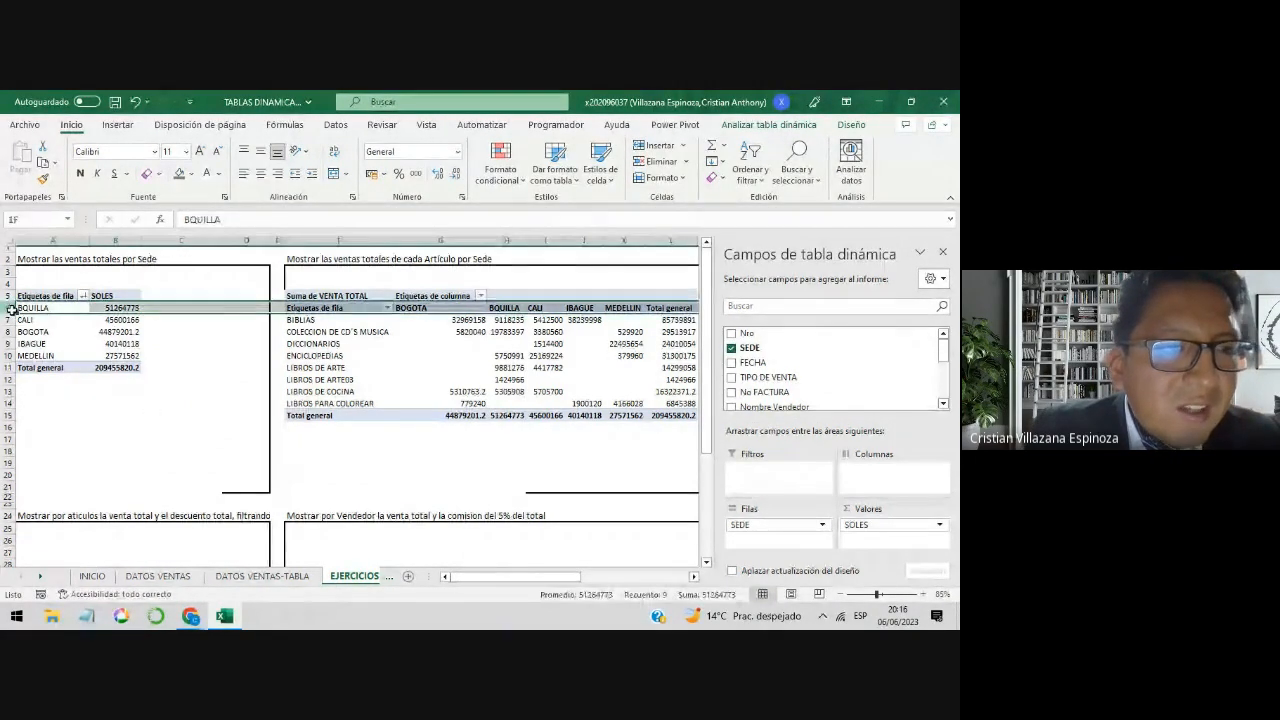
pyautogui.moveTo(40, 308); pyautogui.dragTo(98, 312)
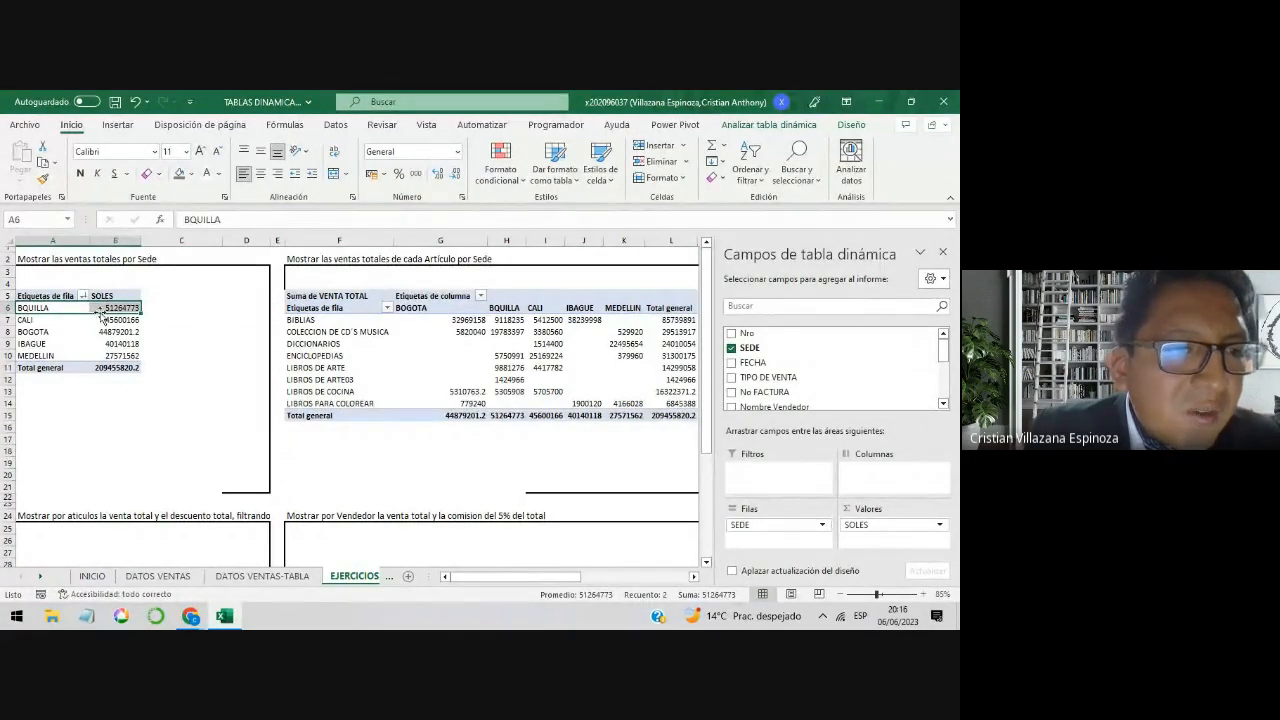
pyautogui.click(43, 356)
pyautogui.moveTo(43, 356); pyautogui.dragTo(107, 358)
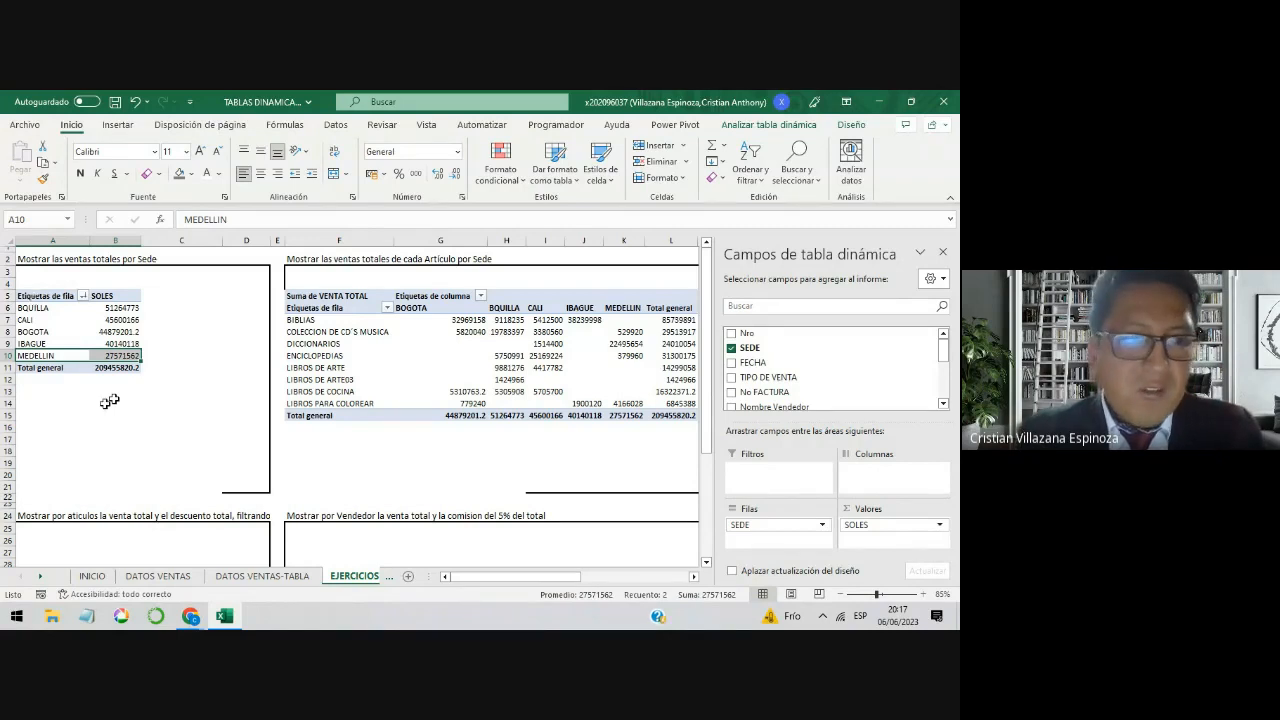
pyautogui.click(105, 333)
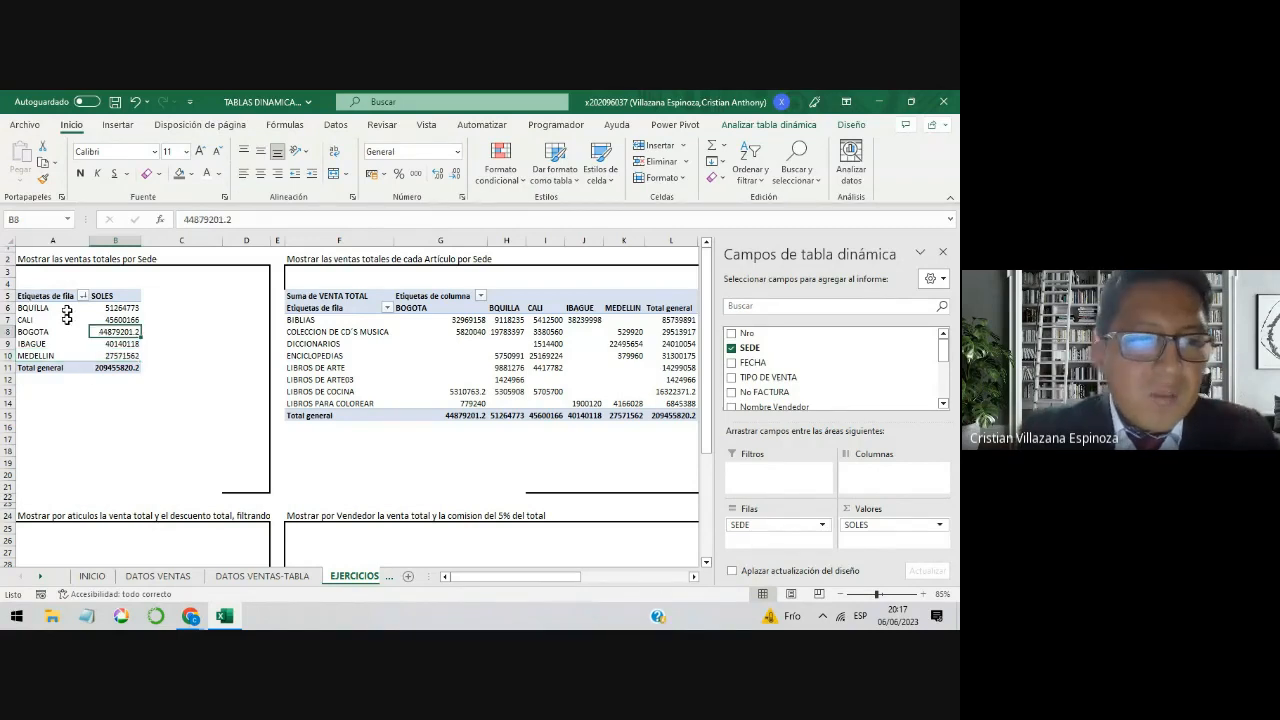
pyautogui.click(62, 309)
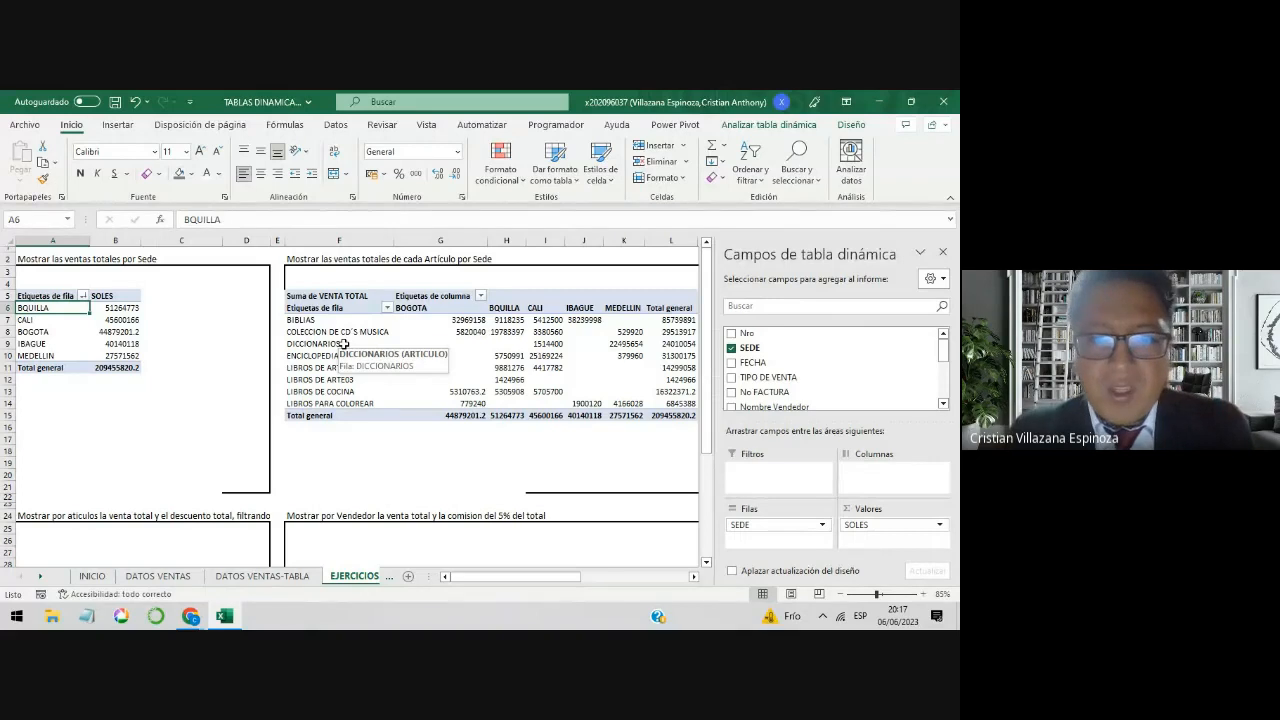
# Step: Review the second exercise's heading and how its pivot table crosses the Artículo rows with the Sede columns
pyautogui.click(440, 450)
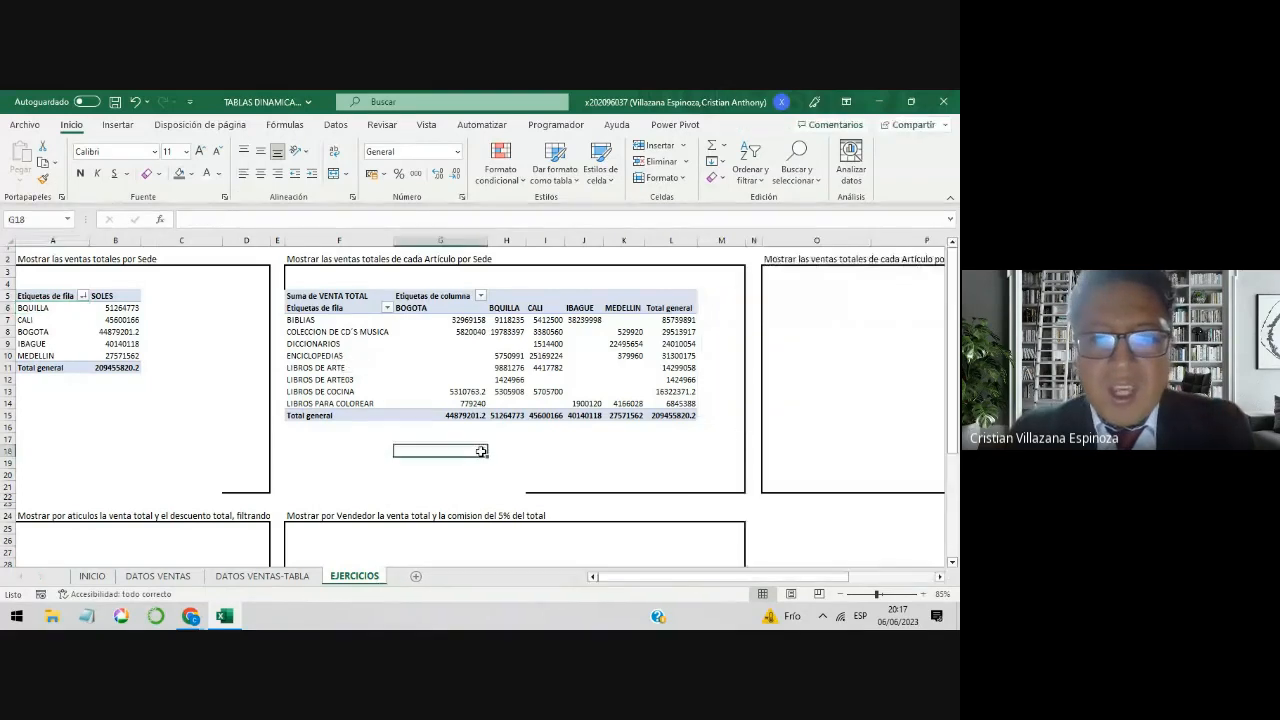
pyautogui.click(332, 260)
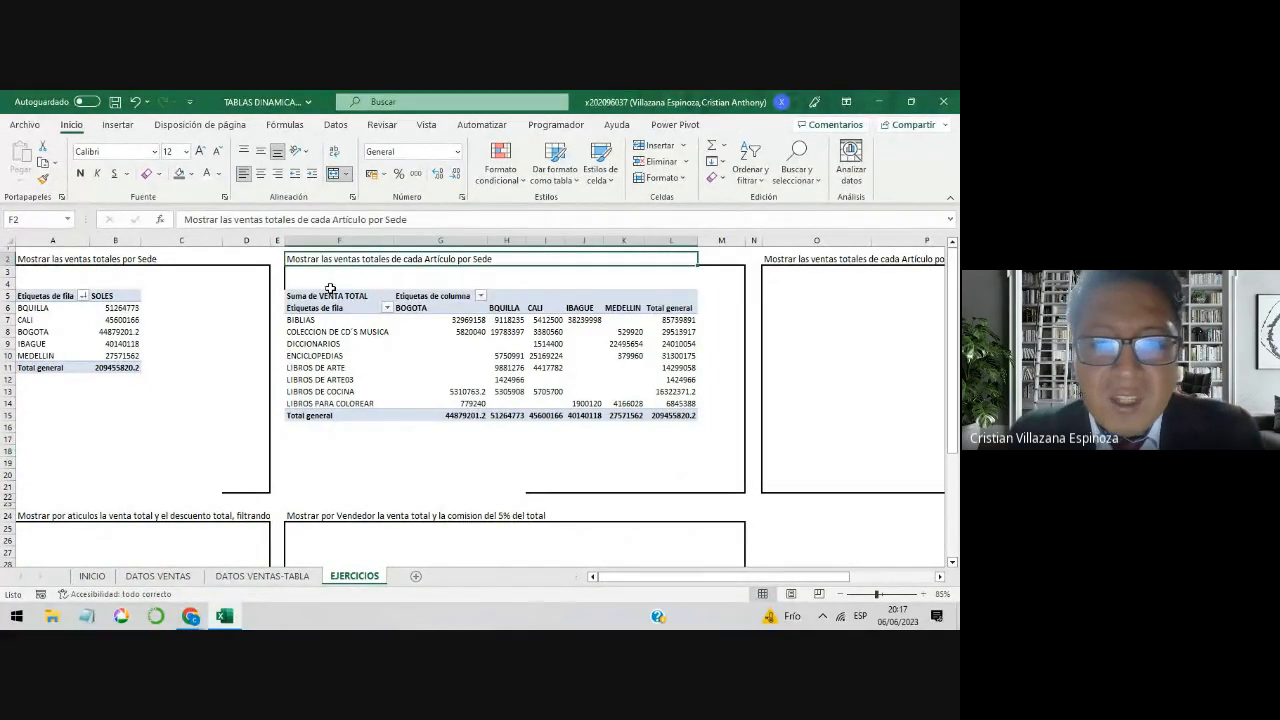
pyautogui.moveTo(331, 319); pyautogui.dragTo(330, 404)
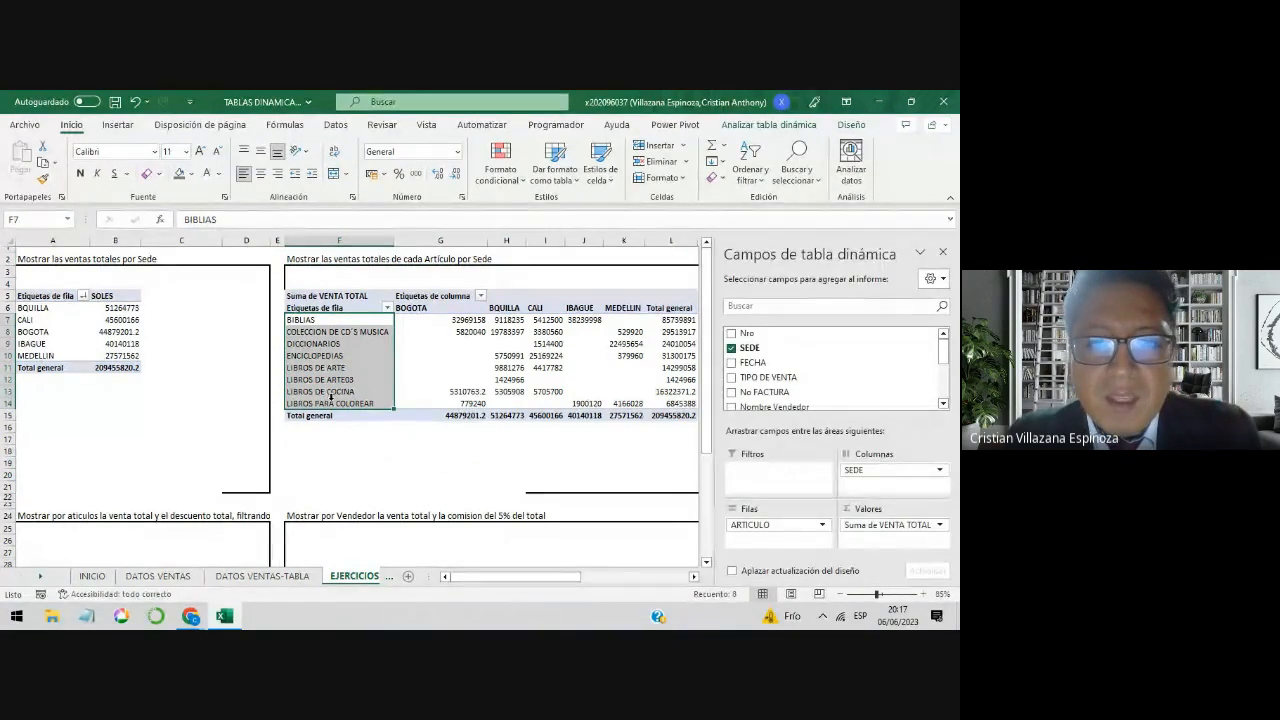
pyautogui.moveTo(428, 308); pyautogui.dragTo(633, 311)
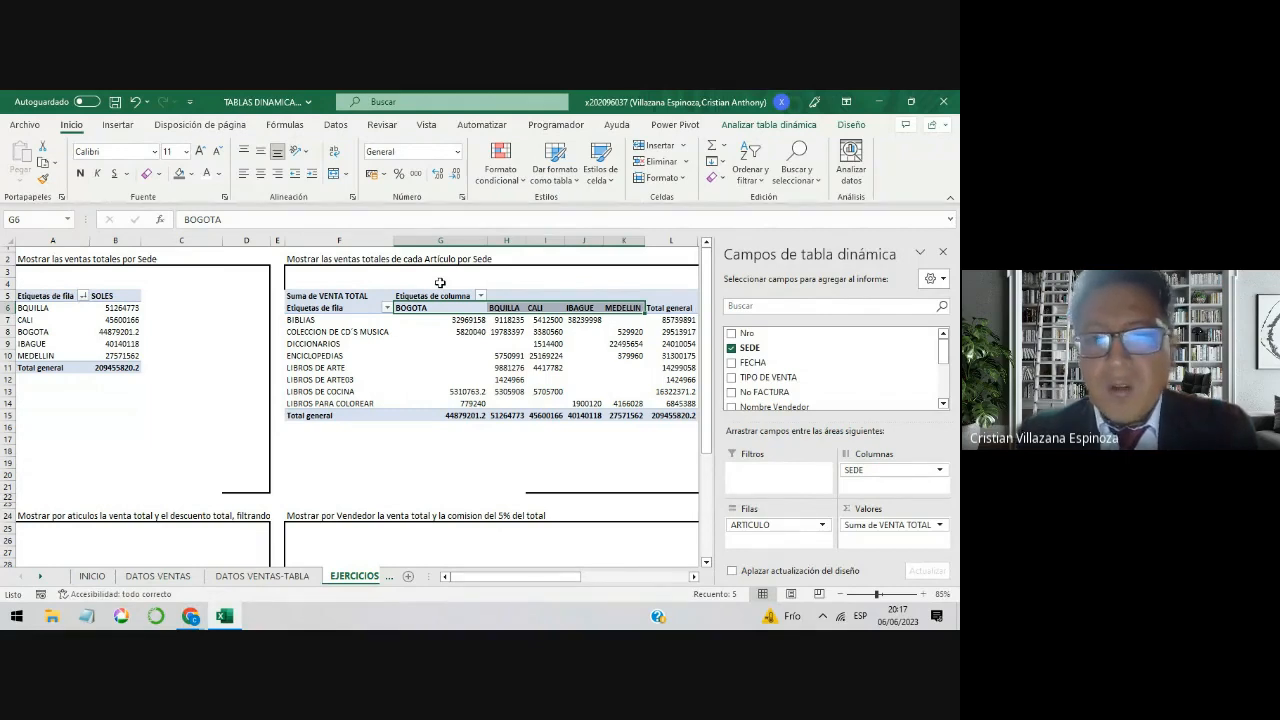
pyautogui.click(386, 312)
pyautogui.moveTo(439, 310); pyautogui.dragTo(627, 308)
pyautogui.moveTo(345, 318); pyautogui.dragTo(345, 403)
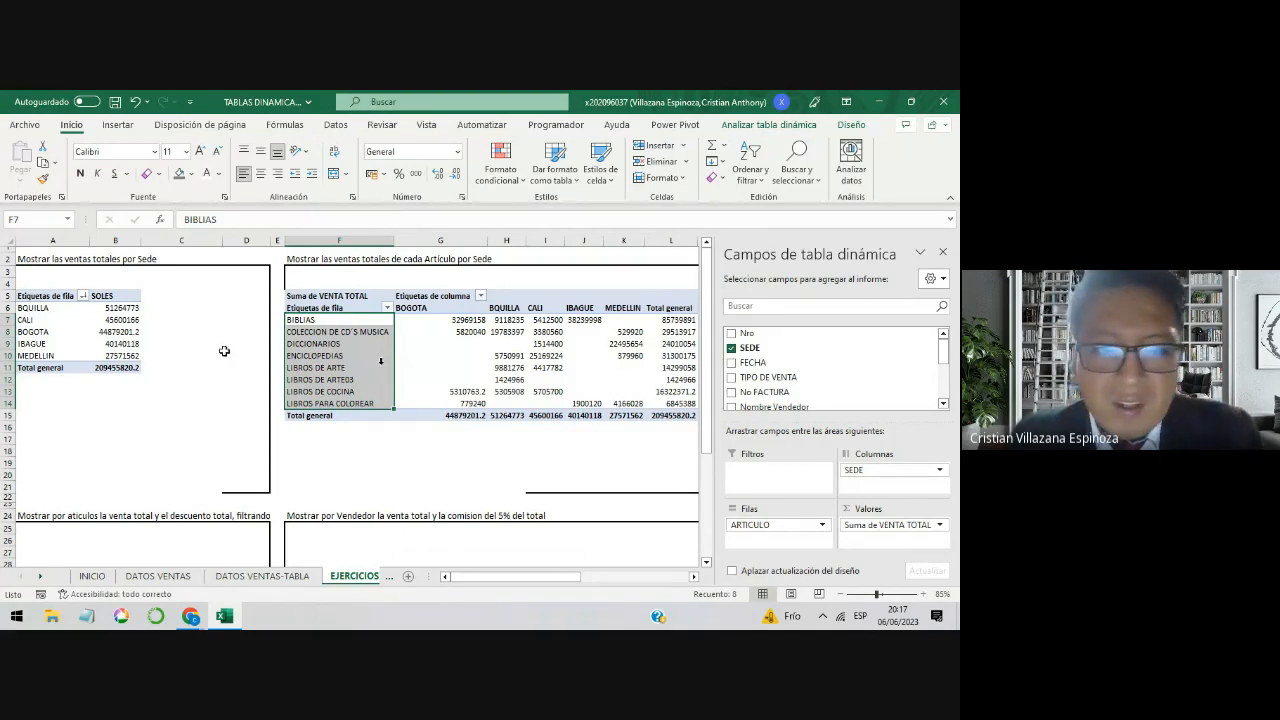
pyautogui.moveTo(347, 320); pyautogui.dragTo(338, 400)
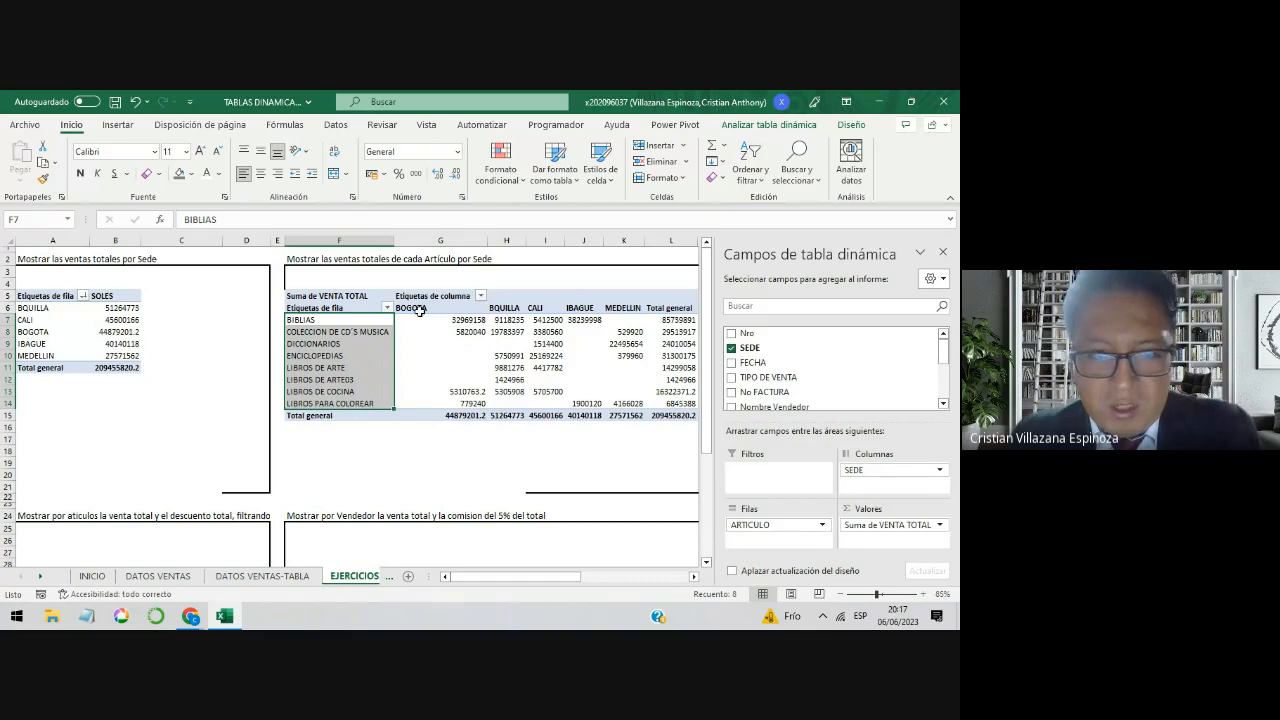
pyautogui.click(420, 309)
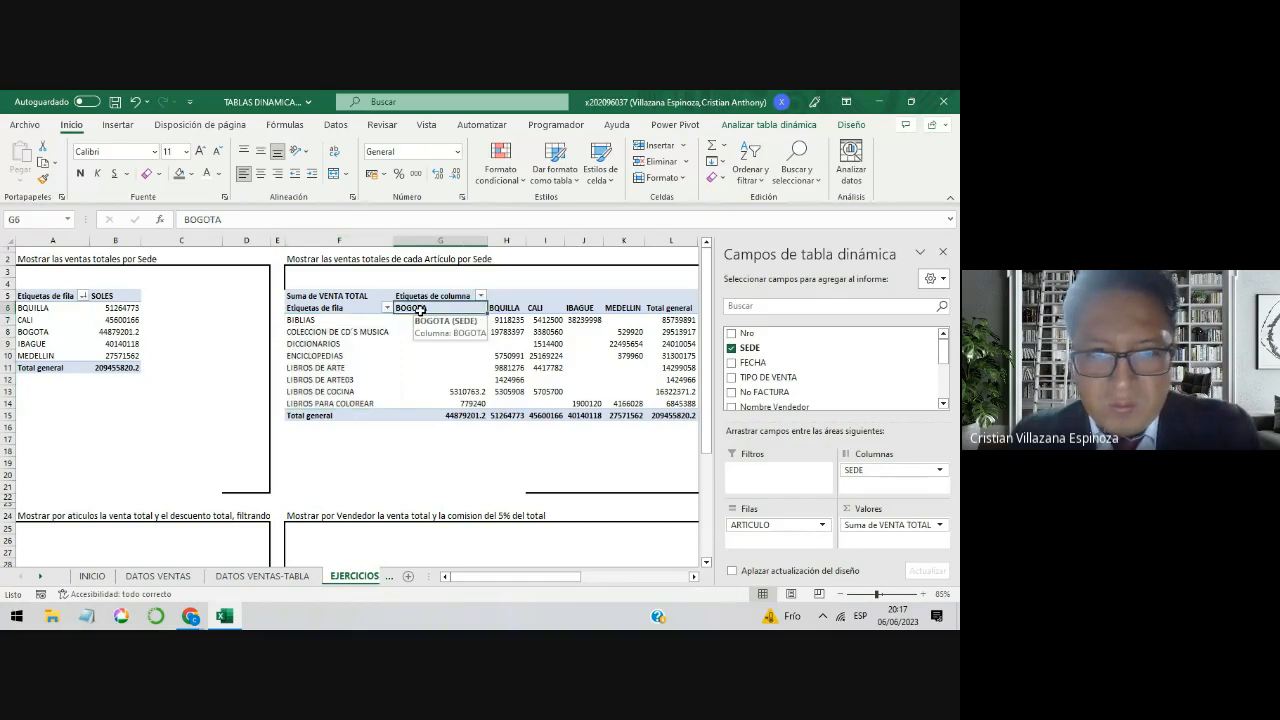
pyautogui.moveTo(434, 309); pyautogui.dragTo(507, 316)
pyautogui.click(346, 322)
pyautogui.moveTo(346, 322); pyautogui.dragTo(340, 404)
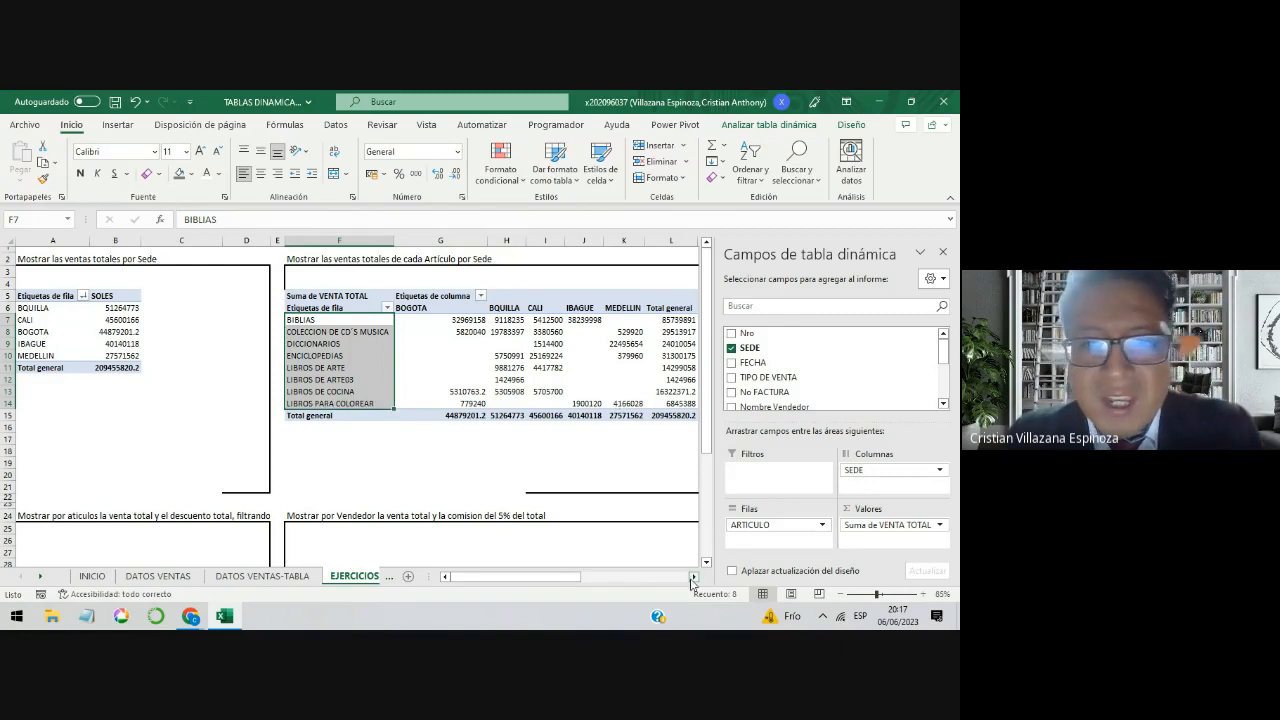
# Step: Check the TIPO DE VENTA column on the DATOS VENTAS sheet
pyautogui.click(692, 577)
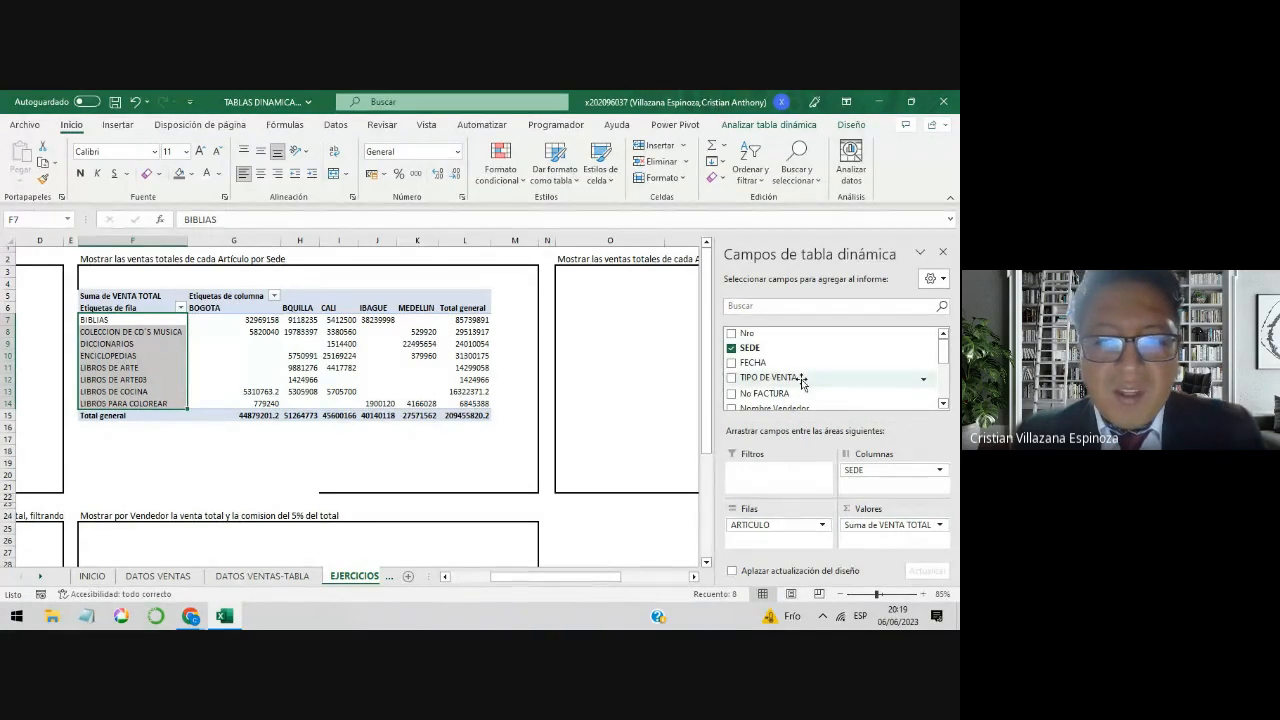
pyautogui.click(188, 577)
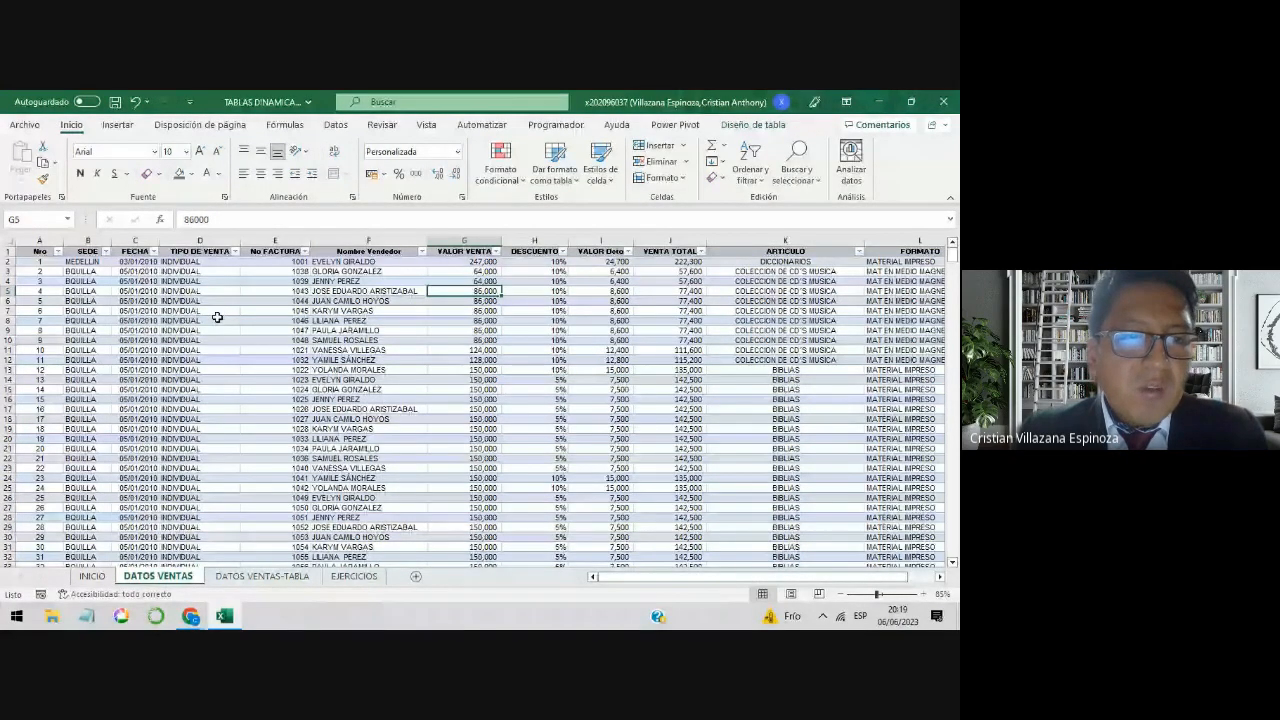
pyautogui.click(235, 252)
pyautogui.click(305, 322)
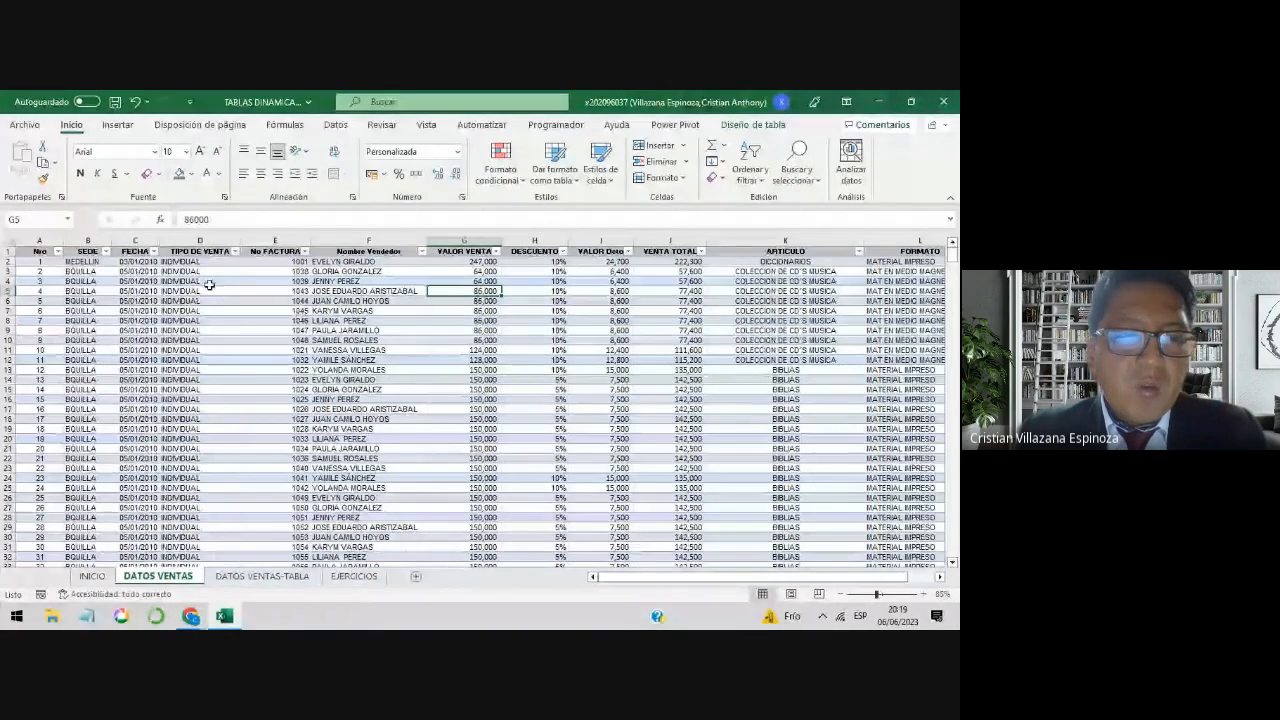
# Step: Examine the INDIVIDUAL entries in the TIPO DE VENTA column and return to the EJERCICIOS sheet
pyautogui.moveTo(205, 262); pyautogui.dragTo(205, 330)
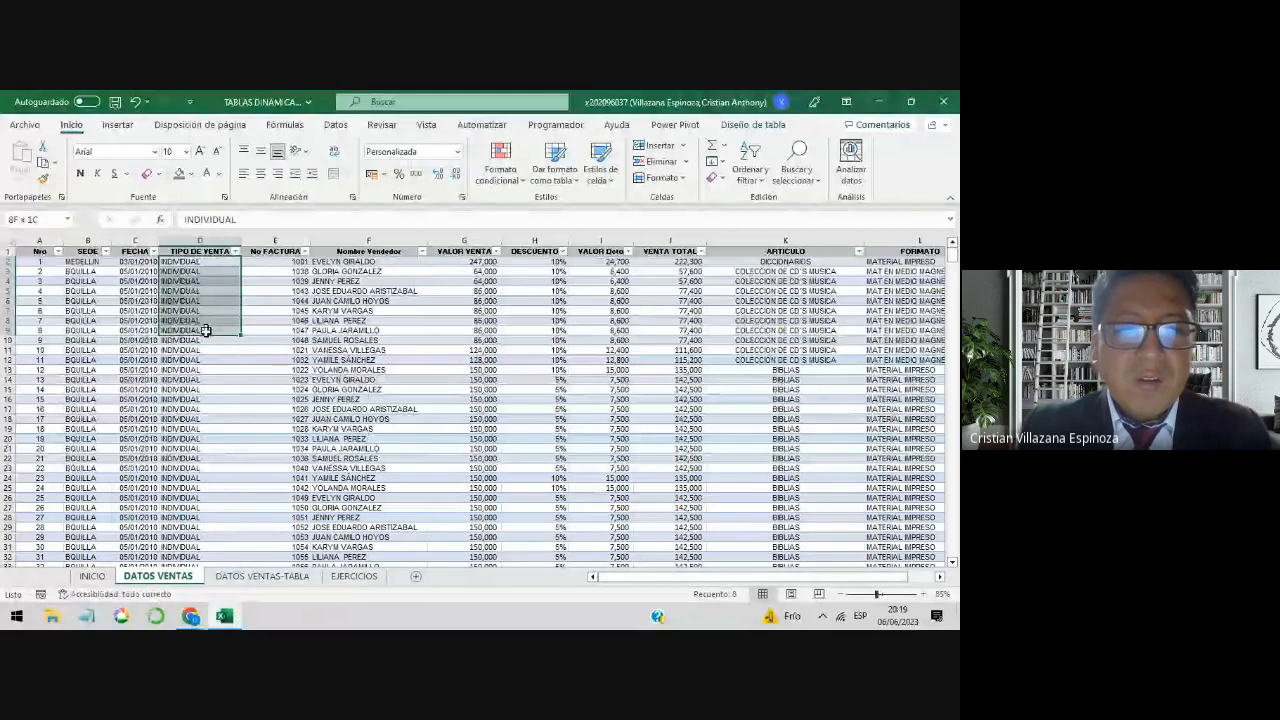
pyautogui.hotkey('ctrl', 'v')
pyautogui.click(210, 280)
pyautogui.moveTo(210, 280); pyautogui.dragTo(210, 330)
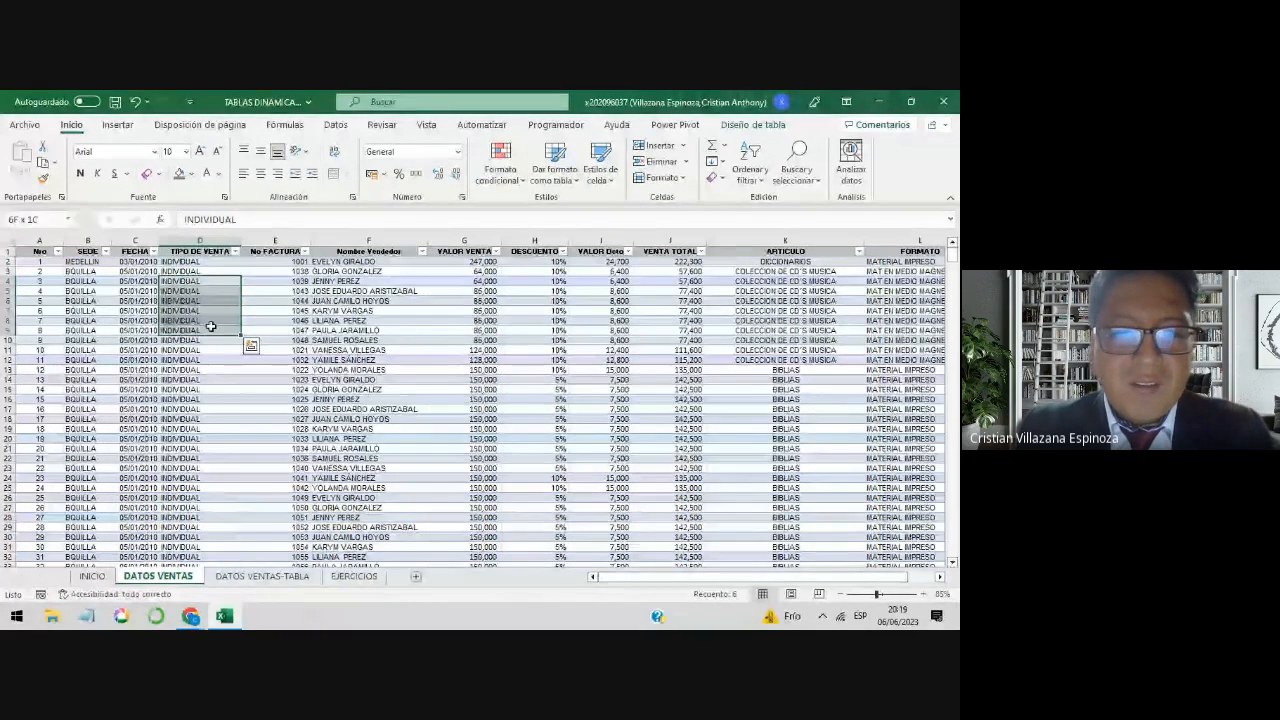
pyautogui.click(360, 577)
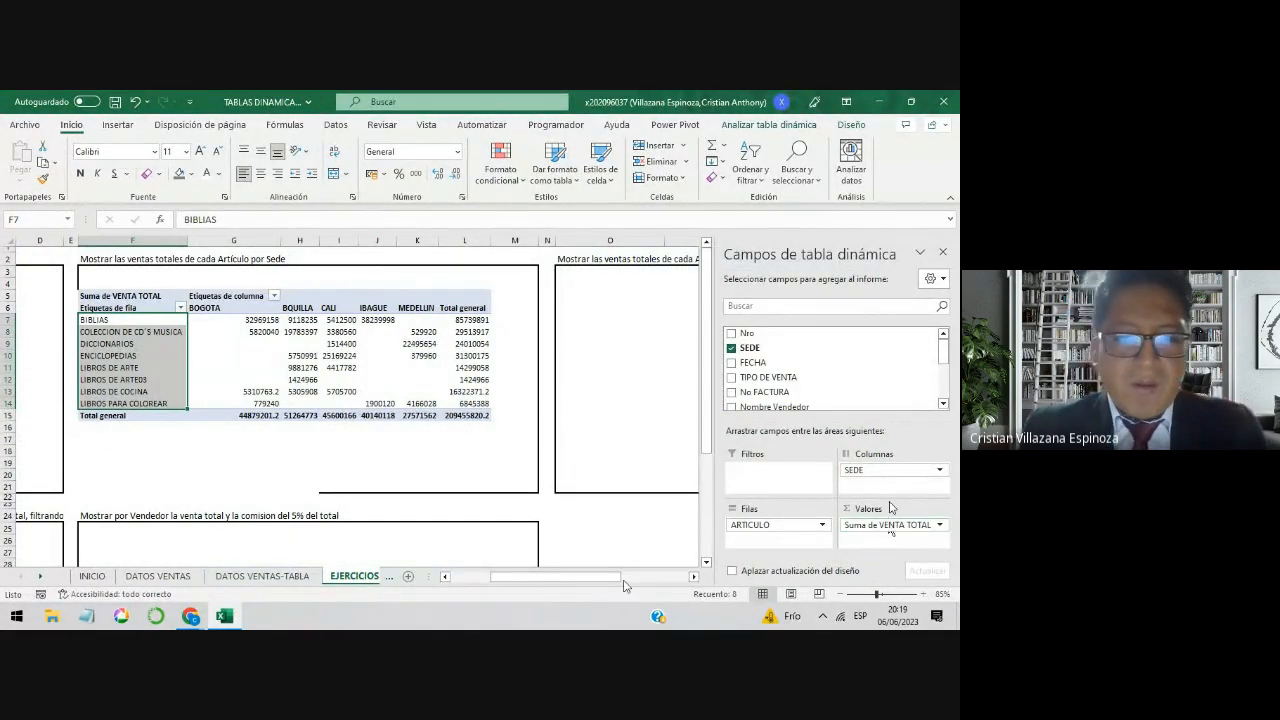
# Step: Review the VENTA TOTAL, VALOR VENTA and VALOR Dcto columns on the DATOS VENTAS sheet
pyautogui.click(160, 578)
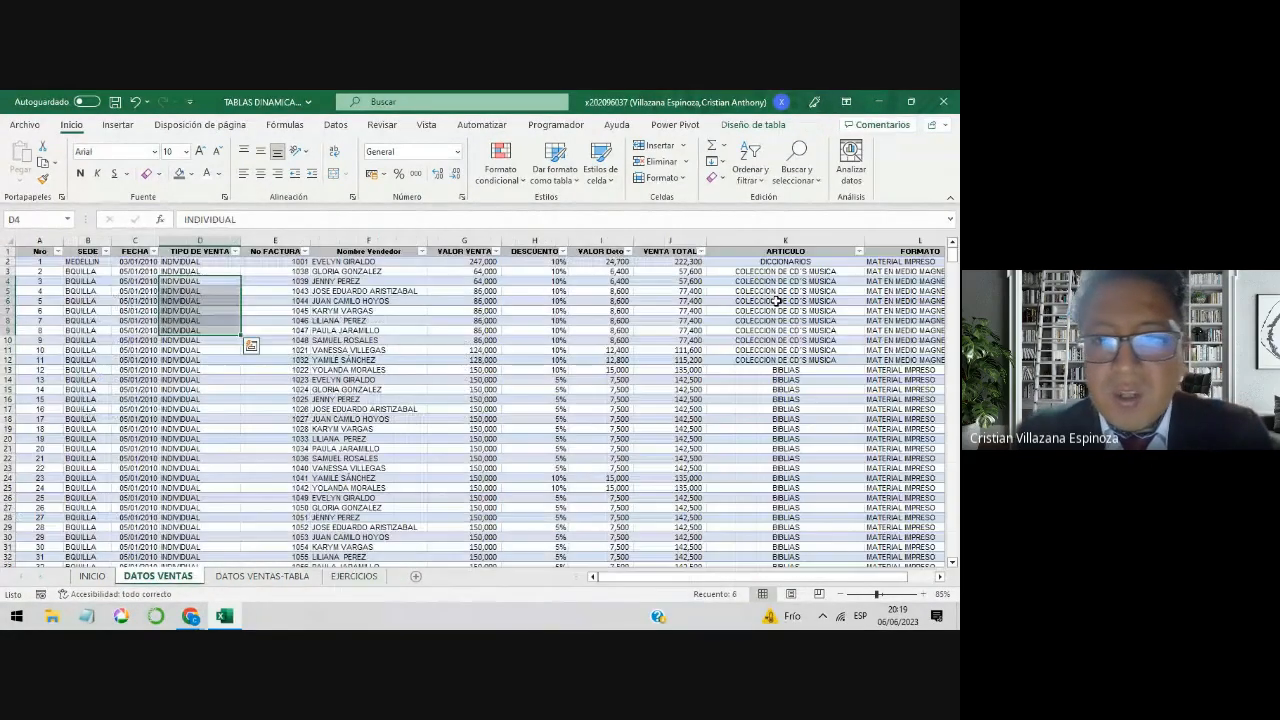
pyautogui.click(676, 251)
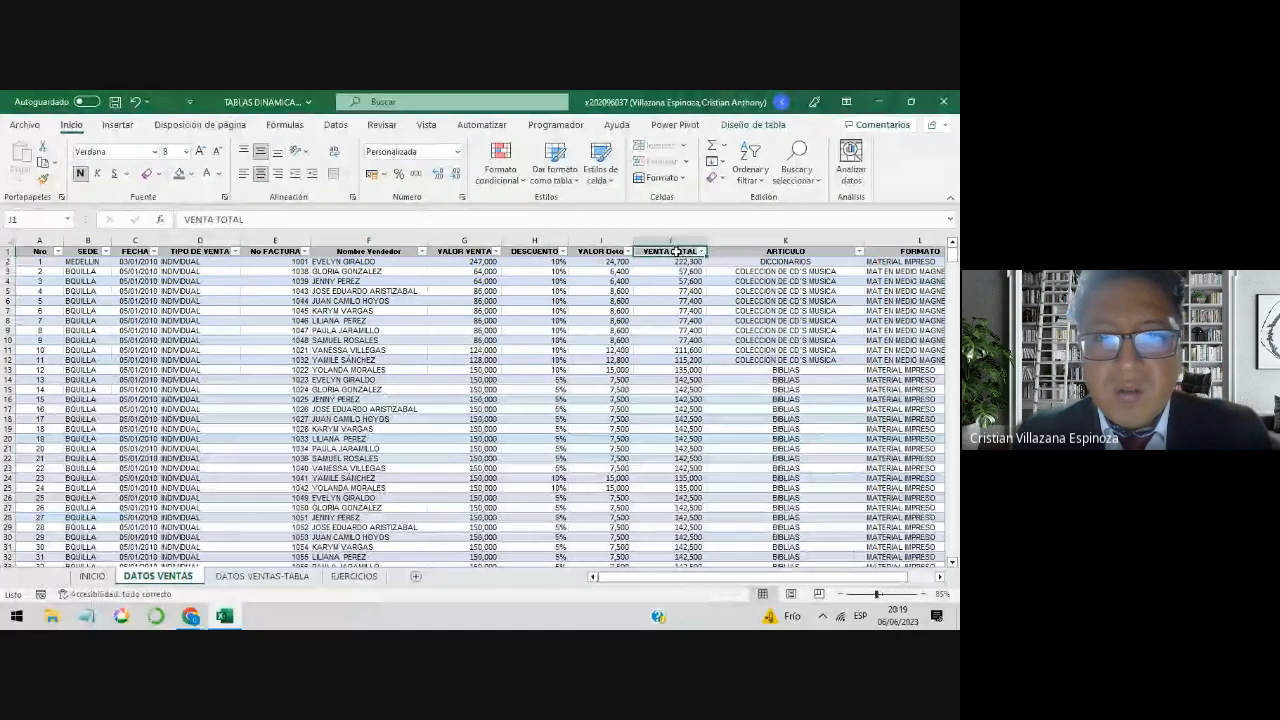
pyautogui.click(480, 251)
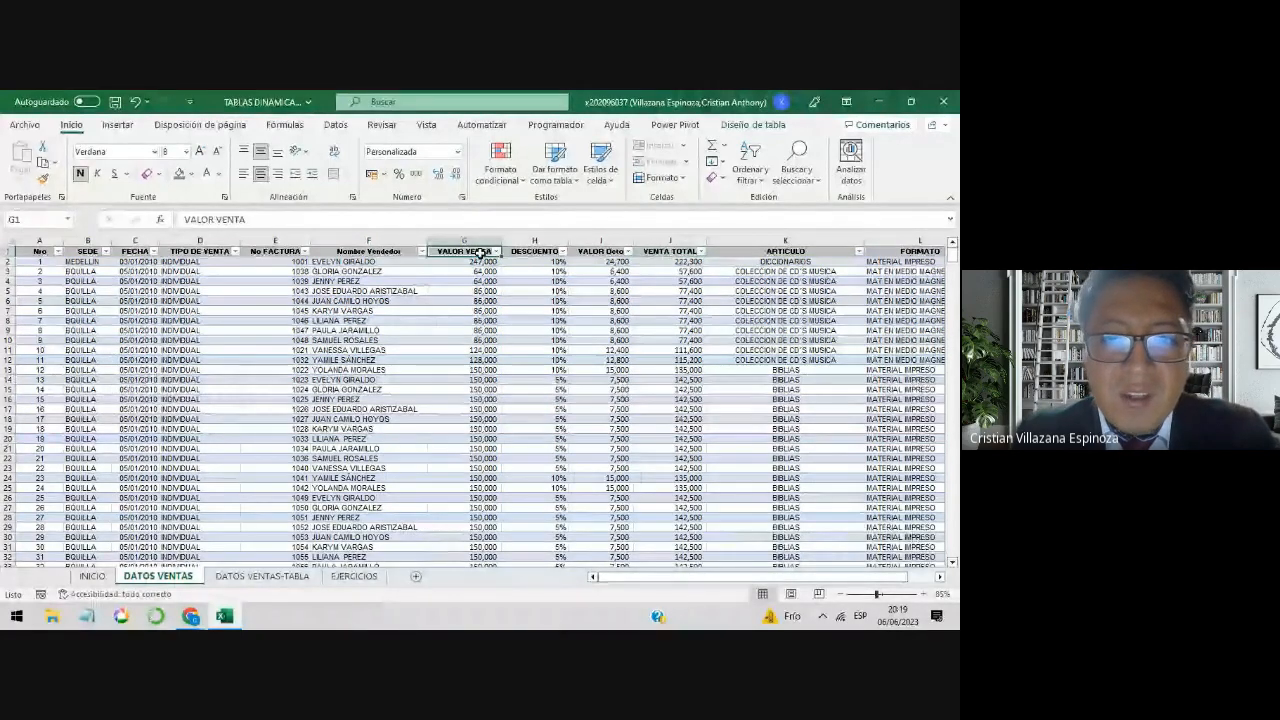
pyautogui.click(607, 253)
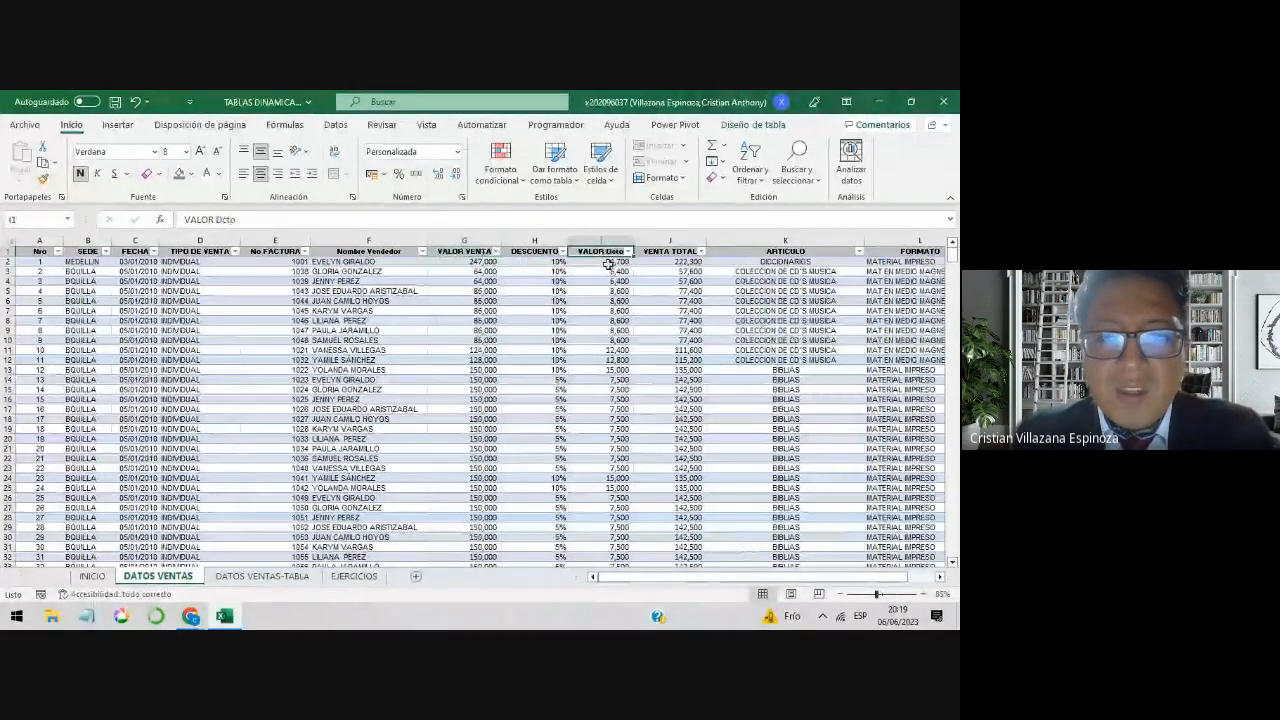
pyautogui.click(670, 252)
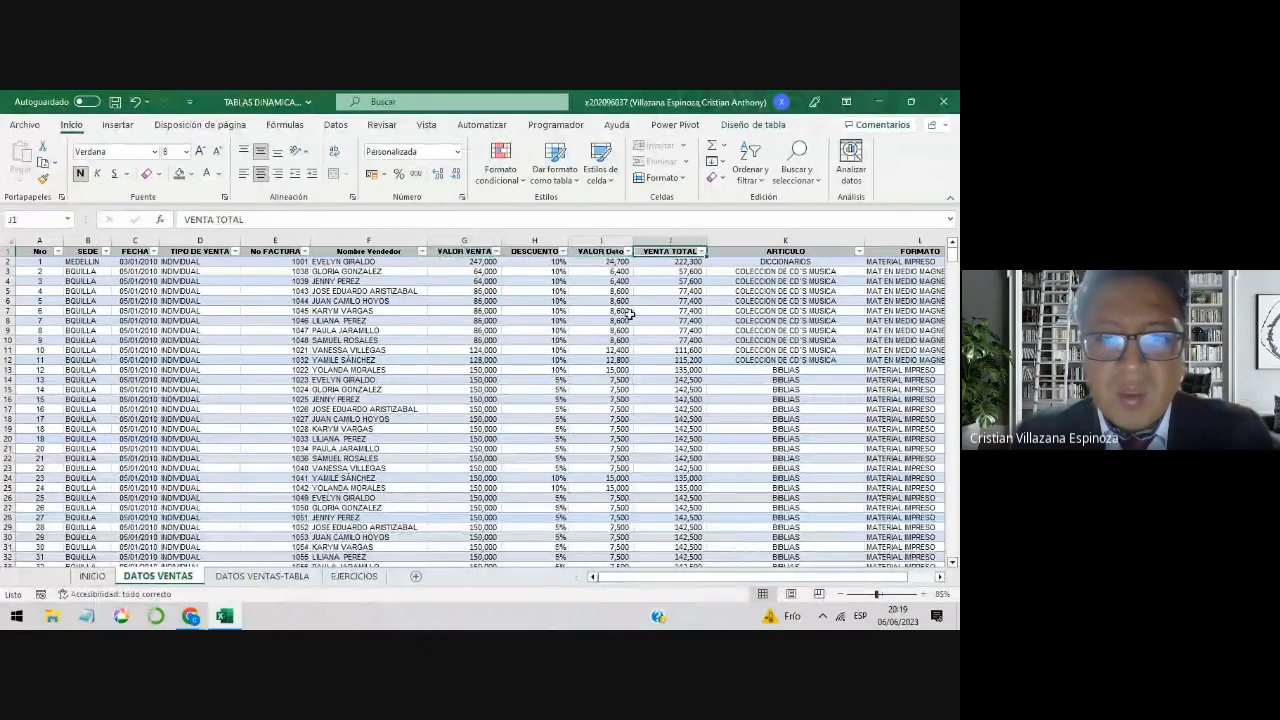
pyautogui.click(480, 252)
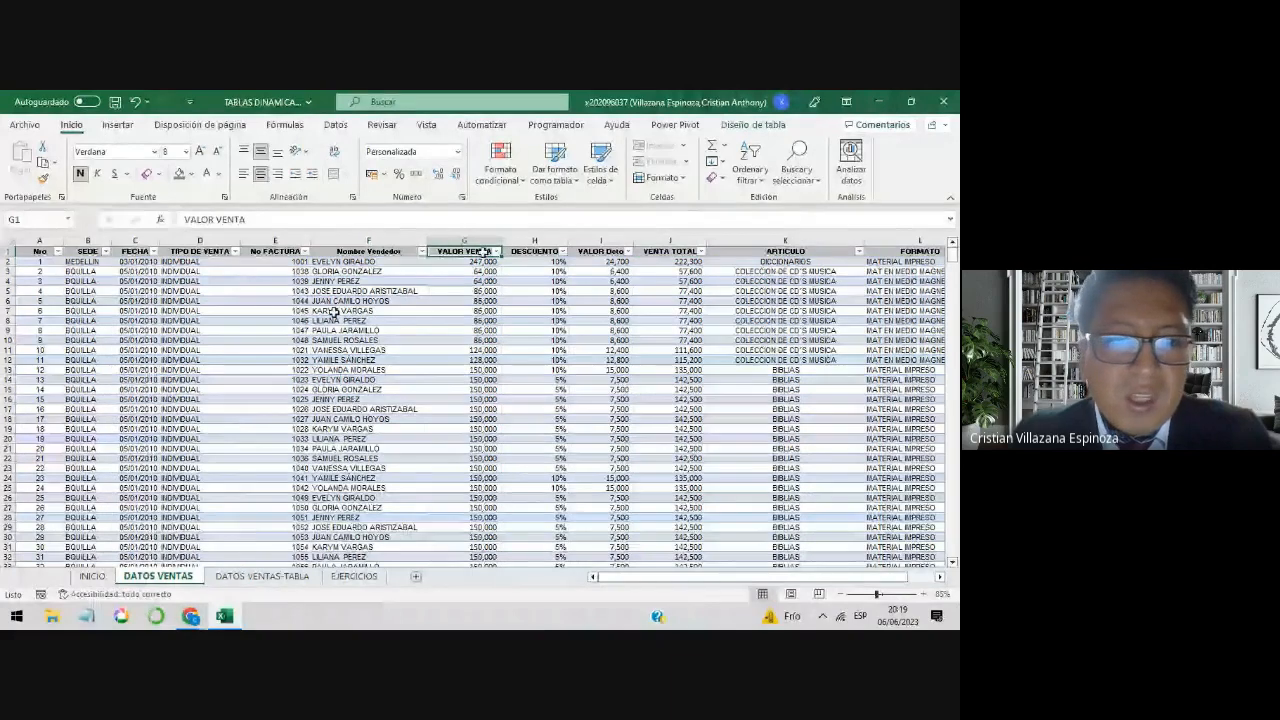
pyautogui.moveTo(385, 341); pyautogui.dragTo(298, 338)
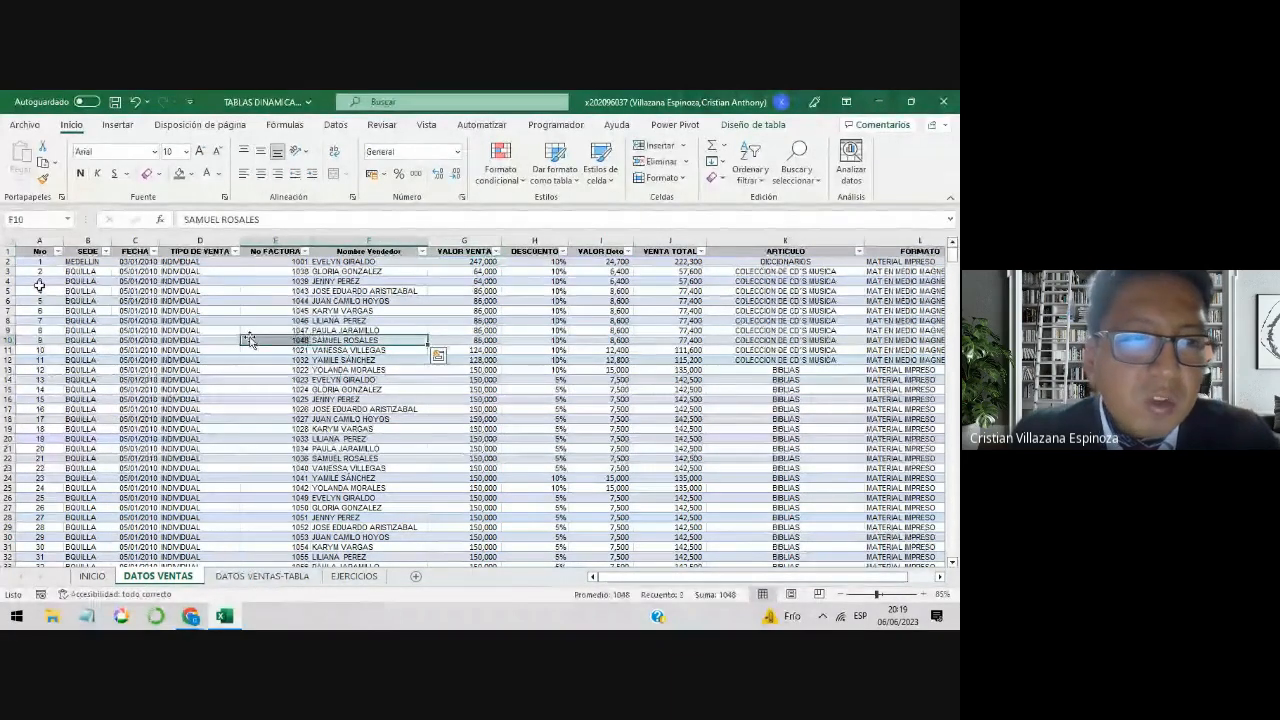
pyautogui.click(135, 241)
pyautogui.click(200, 262)
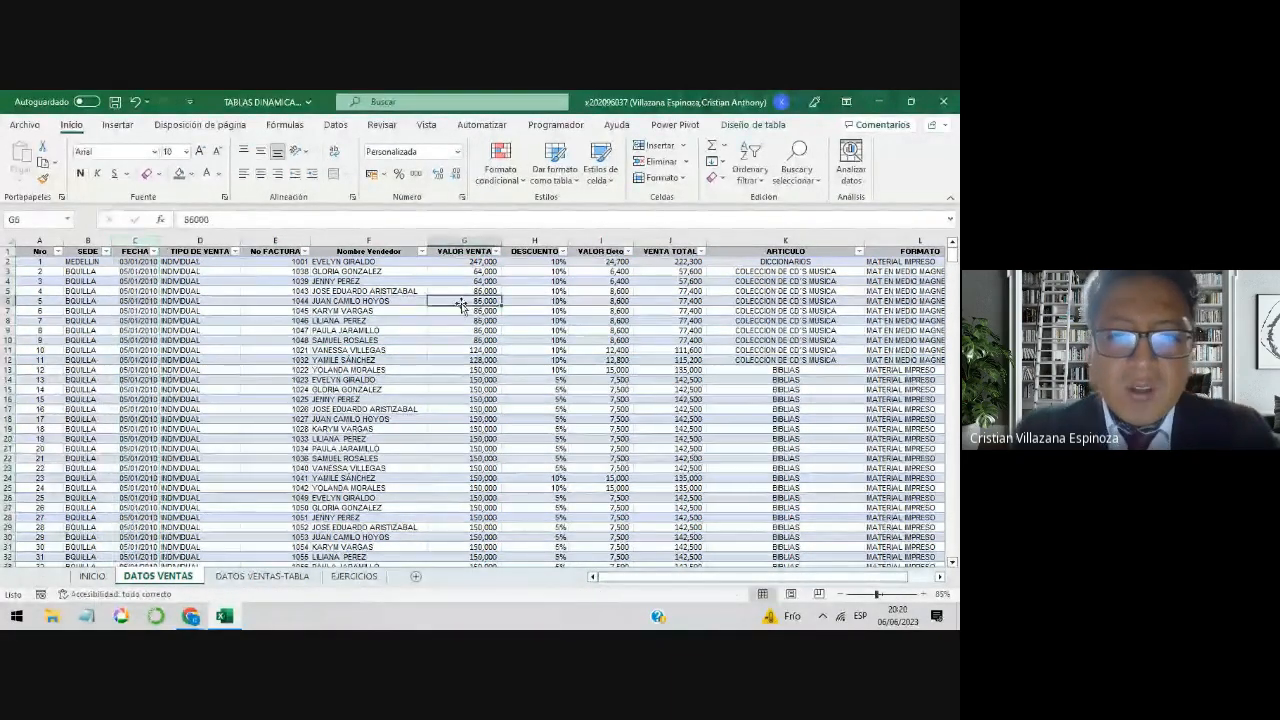
pyautogui.click(483, 255)
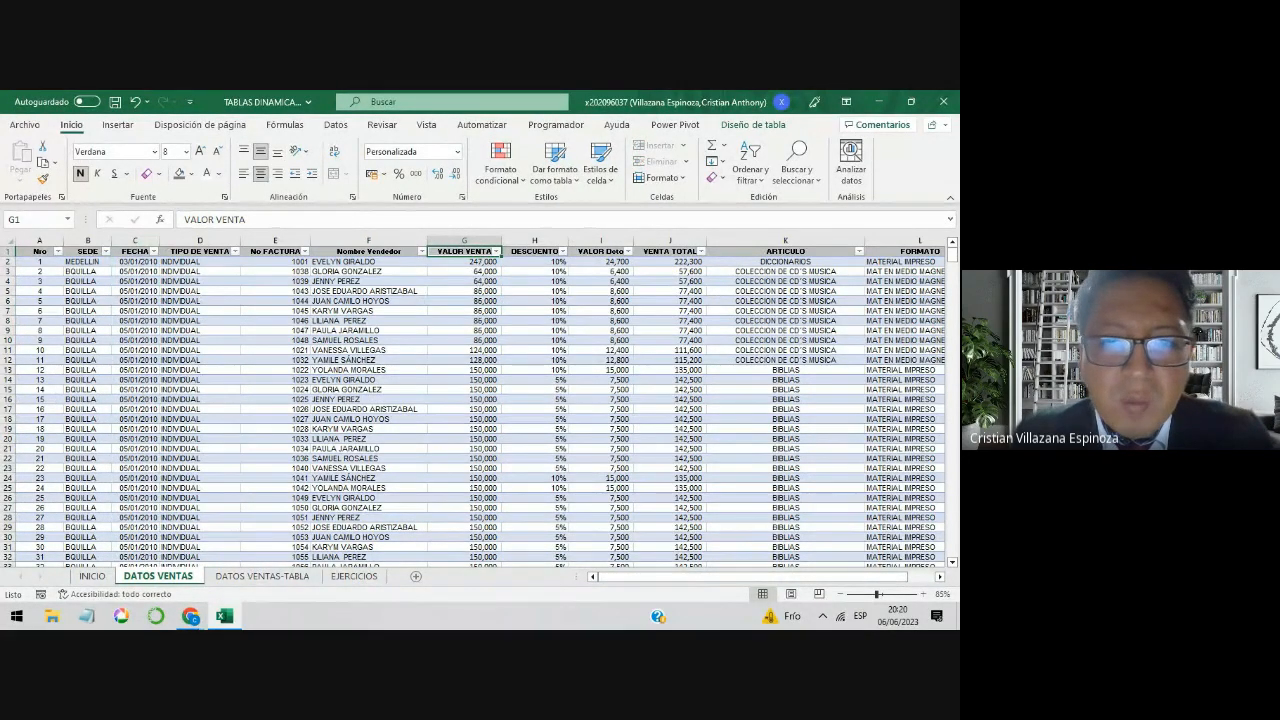
# Step: Examine in row 2 how VALOR VENTA and DESCUENTO feed the VALOR Dcto and VENTA TOTAL formulas
pyautogui.click(466, 262)
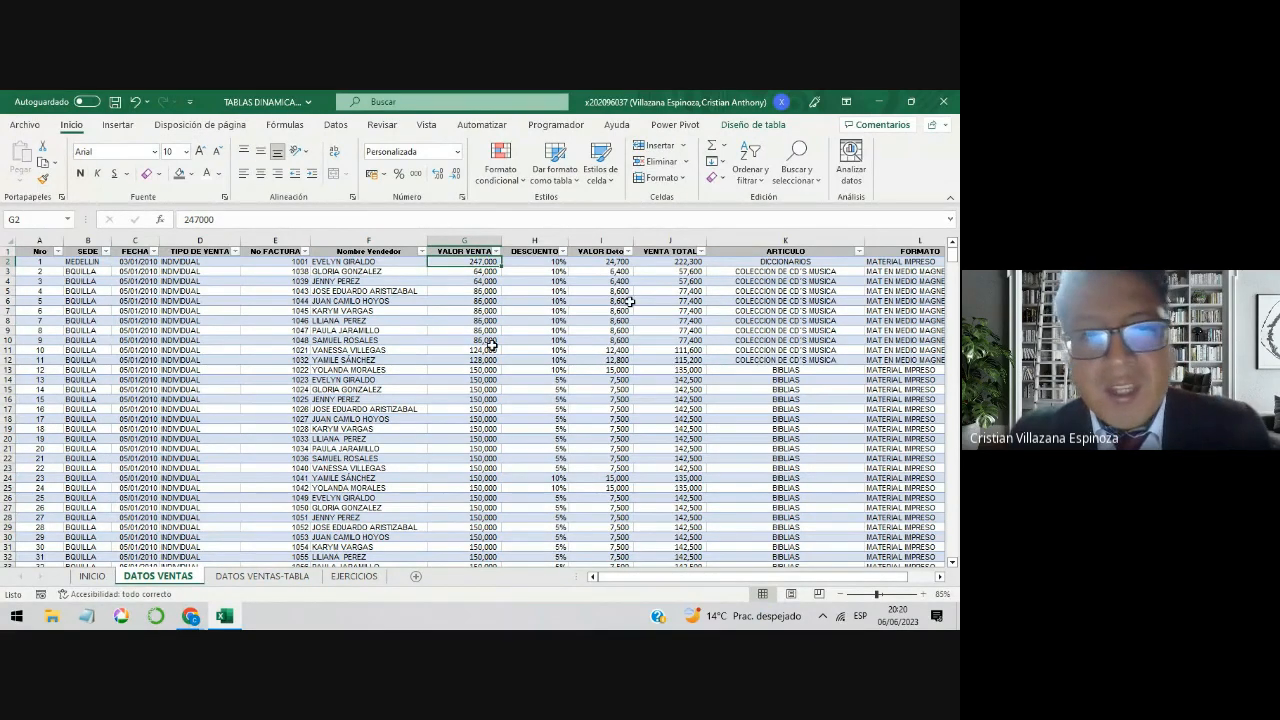
pyautogui.click(551, 262)
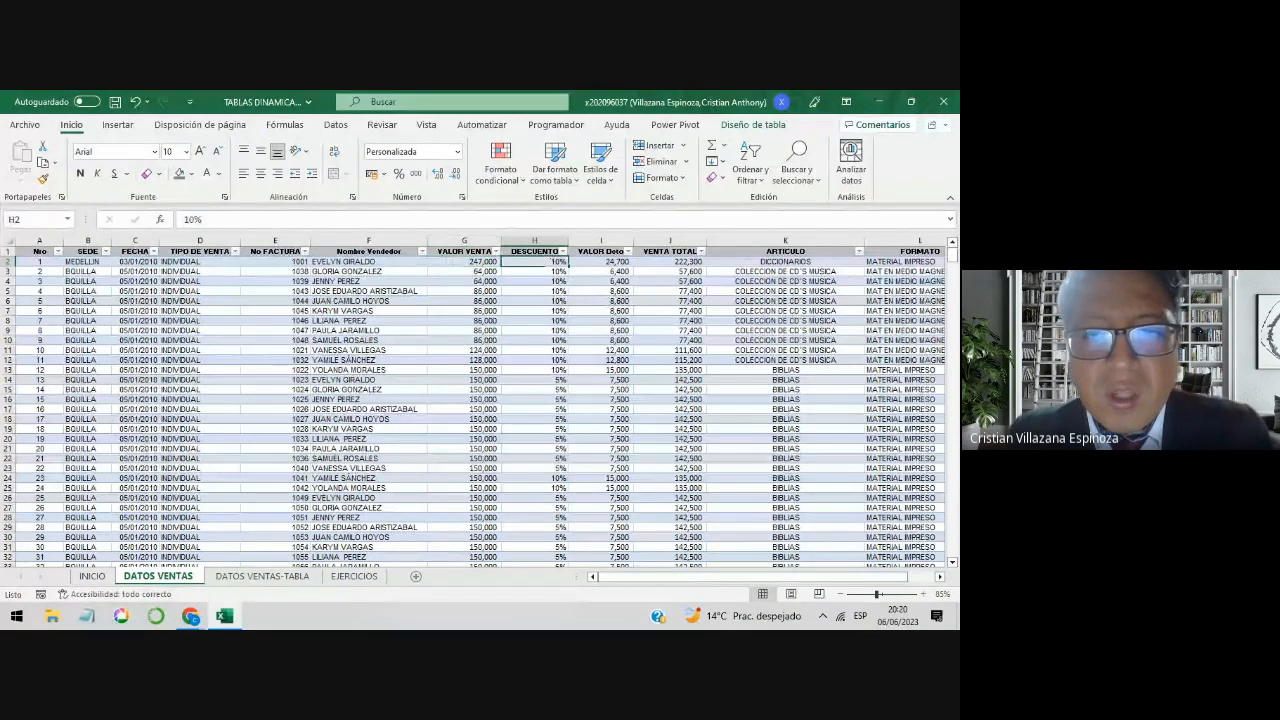
pyautogui.click(595, 262)
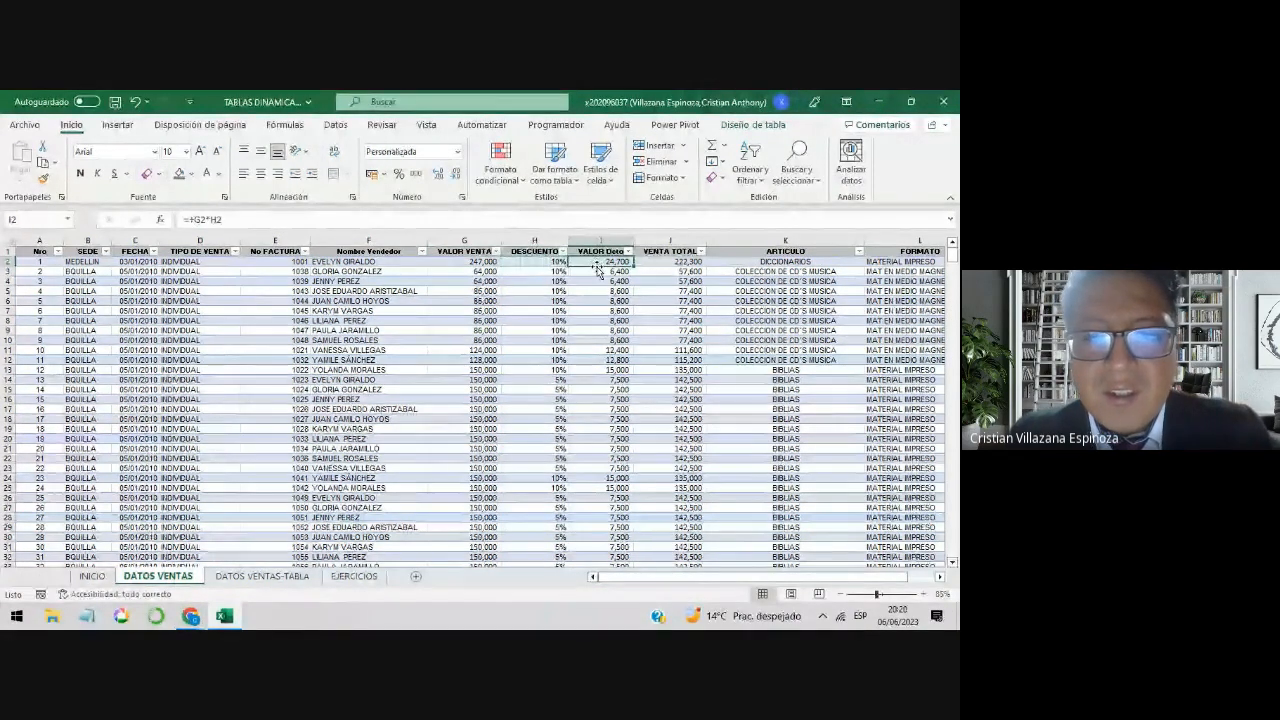
pyautogui.click(650, 262)
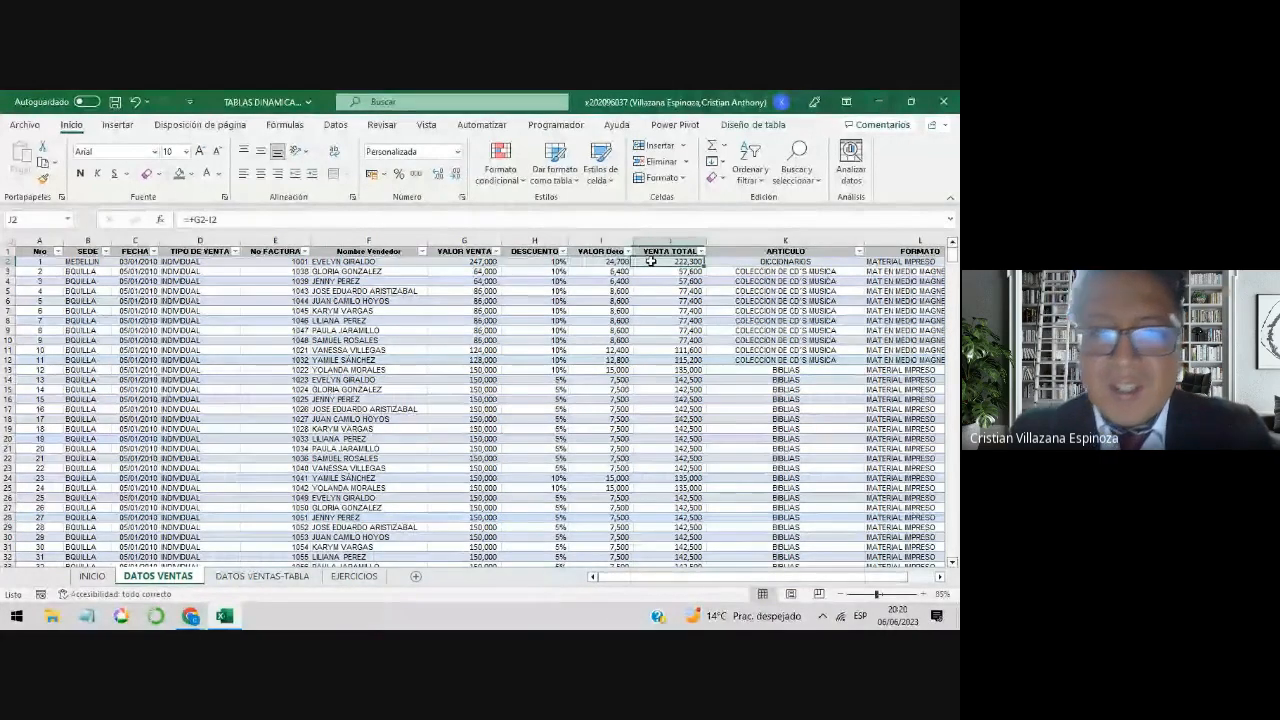
pyautogui.click(470, 262)
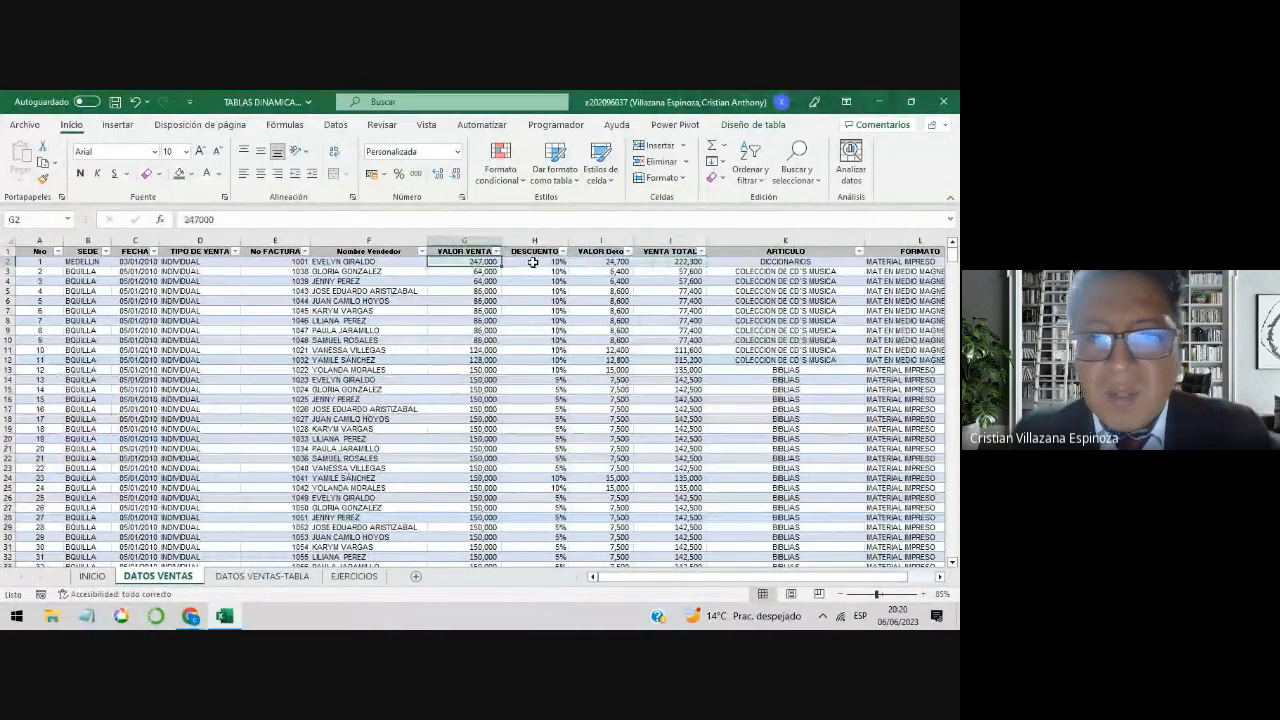
pyautogui.click(600, 262)
pyautogui.click(670, 262)
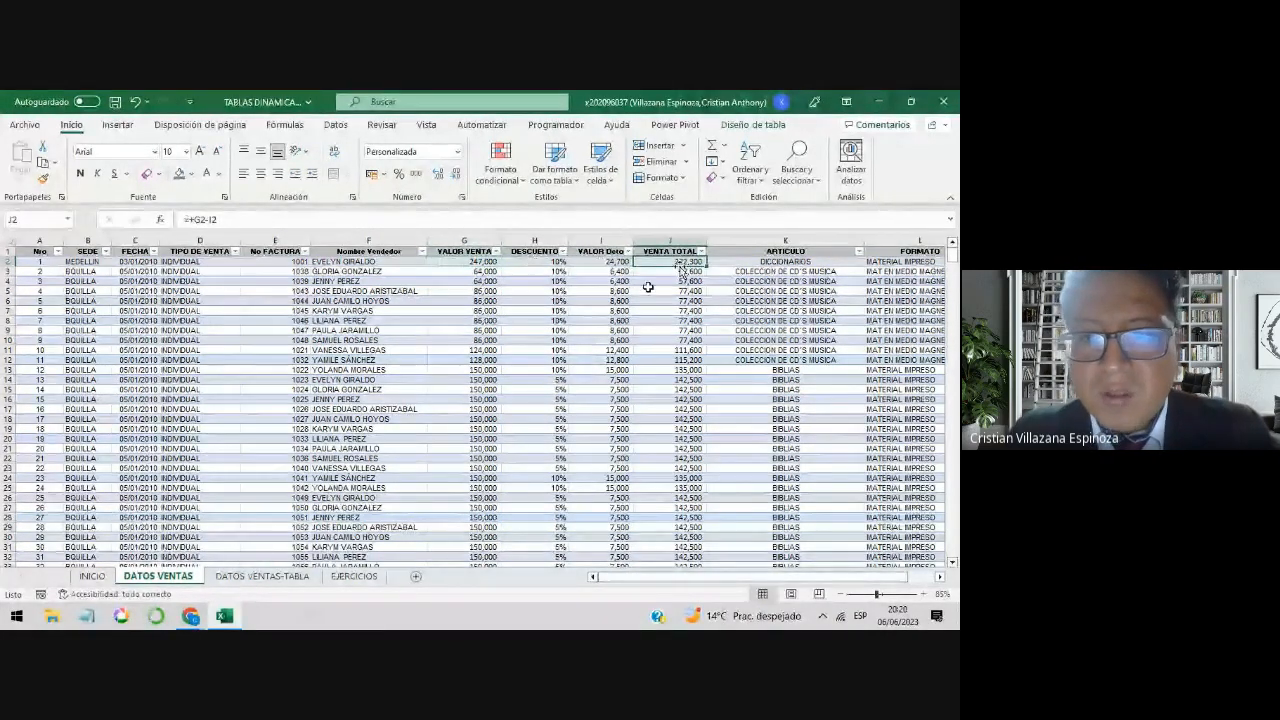
# Step: Compare the whole VENTA TOTAL, DESCUENTO and VALOR VENTA columns of the sales data
pyautogui.click(660, 237)
pyautogui.click(660, 237)
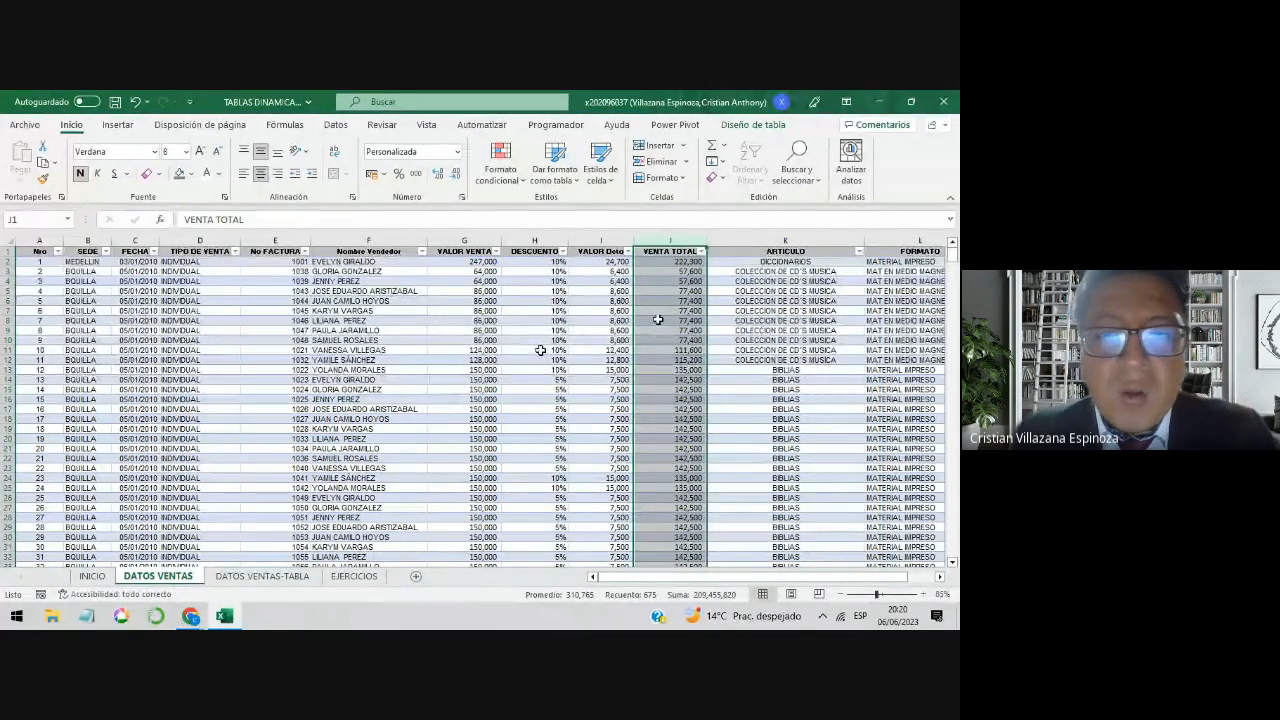
pyautogui.click(538, 241)
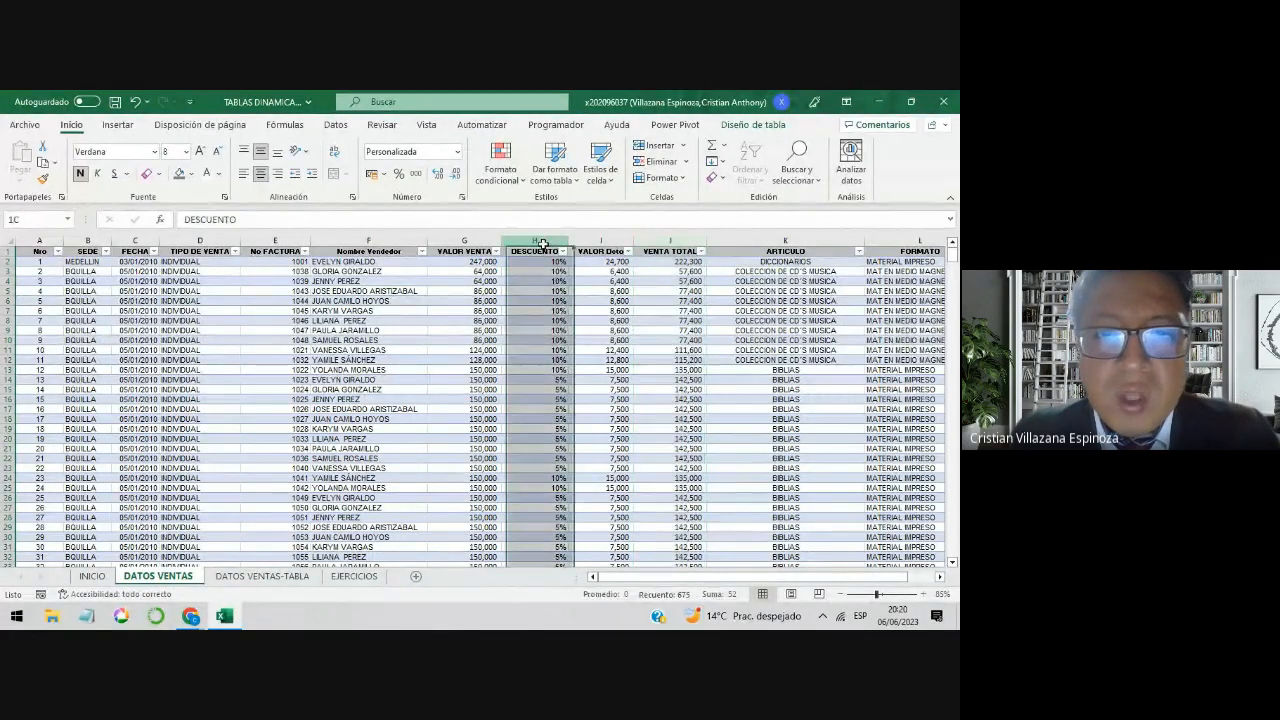
pyautogui.click(484, 241)
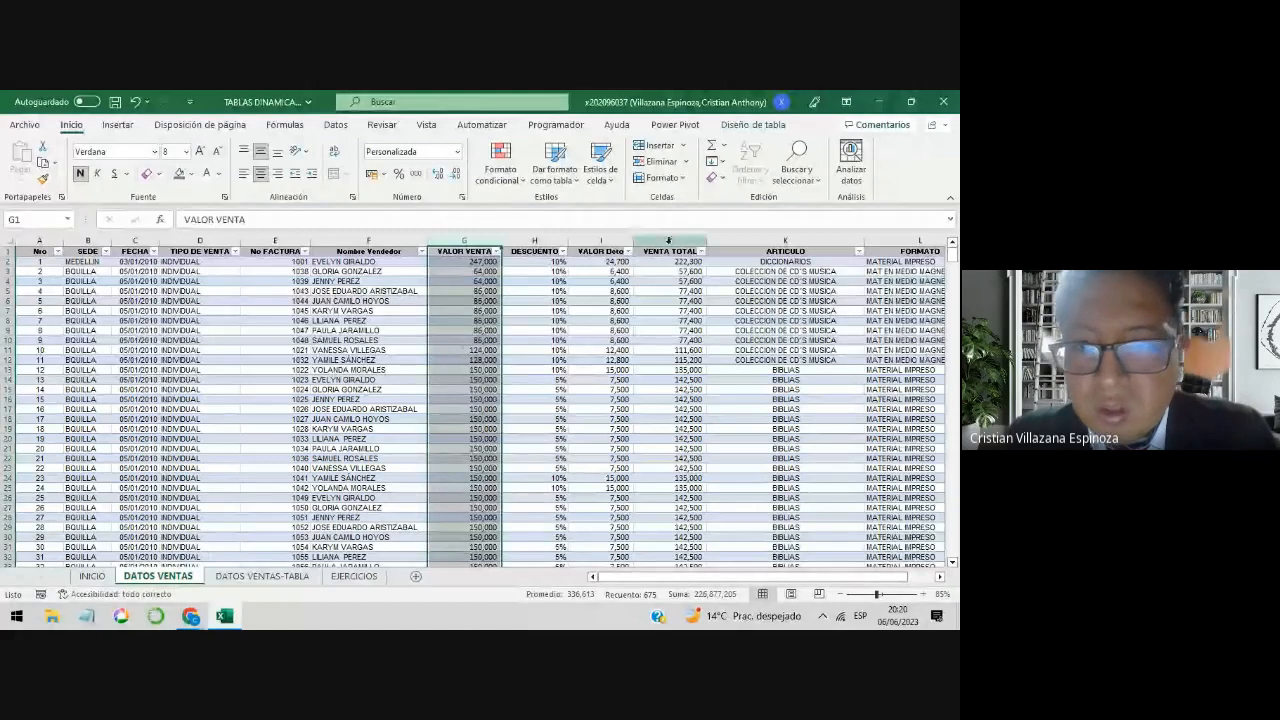
pyautogui.click(668, 241)
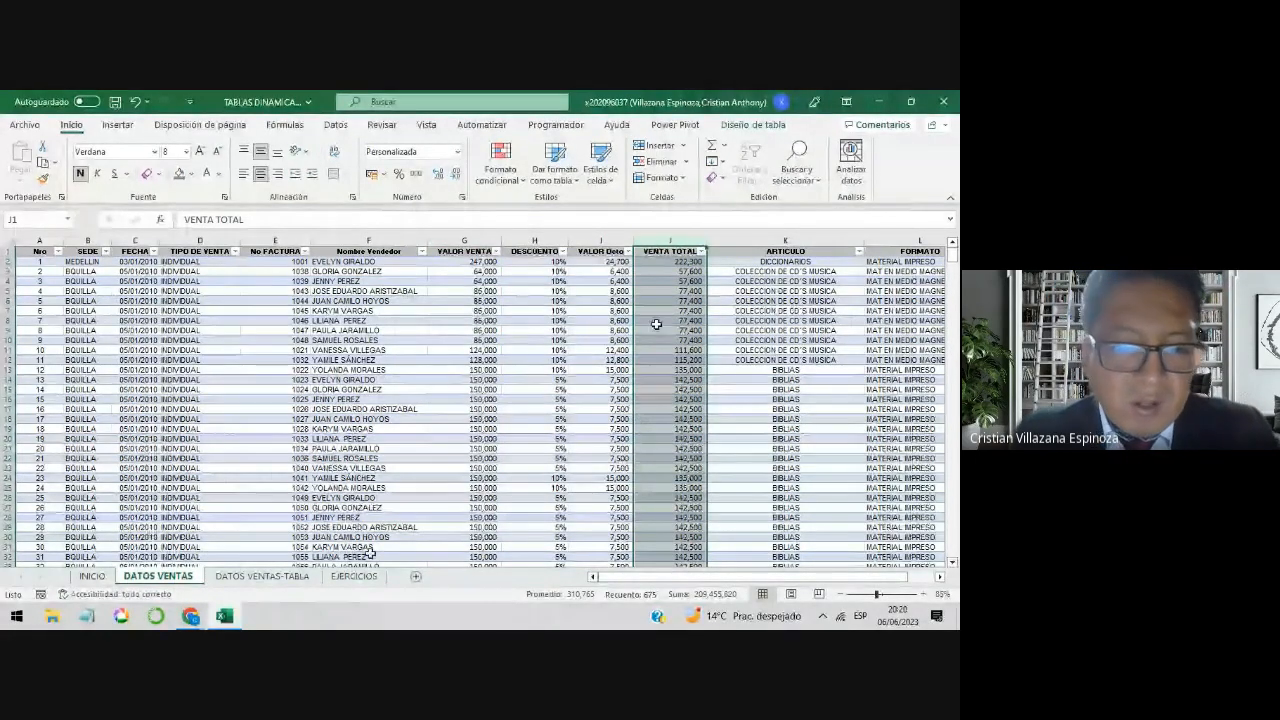
# Step: Copy the sales-by-Sede pivot table on the EJERCICIOS sheet and paste it at cell A62 in the empty area below the exercises
pyautogui.click(340, 582)
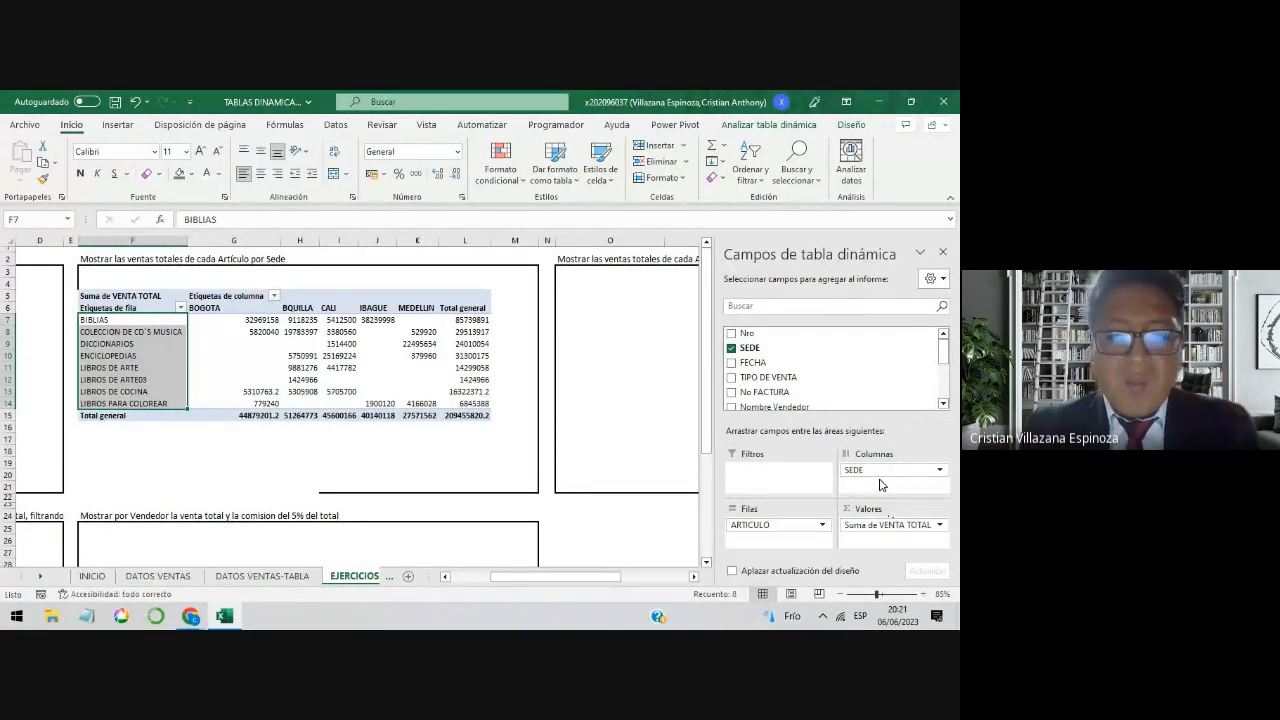
pyautogui.moveTo(603, 579); pyautogui.dragTo(490, 590)
pyautogui.click(47, 397)
pyautogui.moveTo(45, 296); pyautogui.dragTo(109, 376)
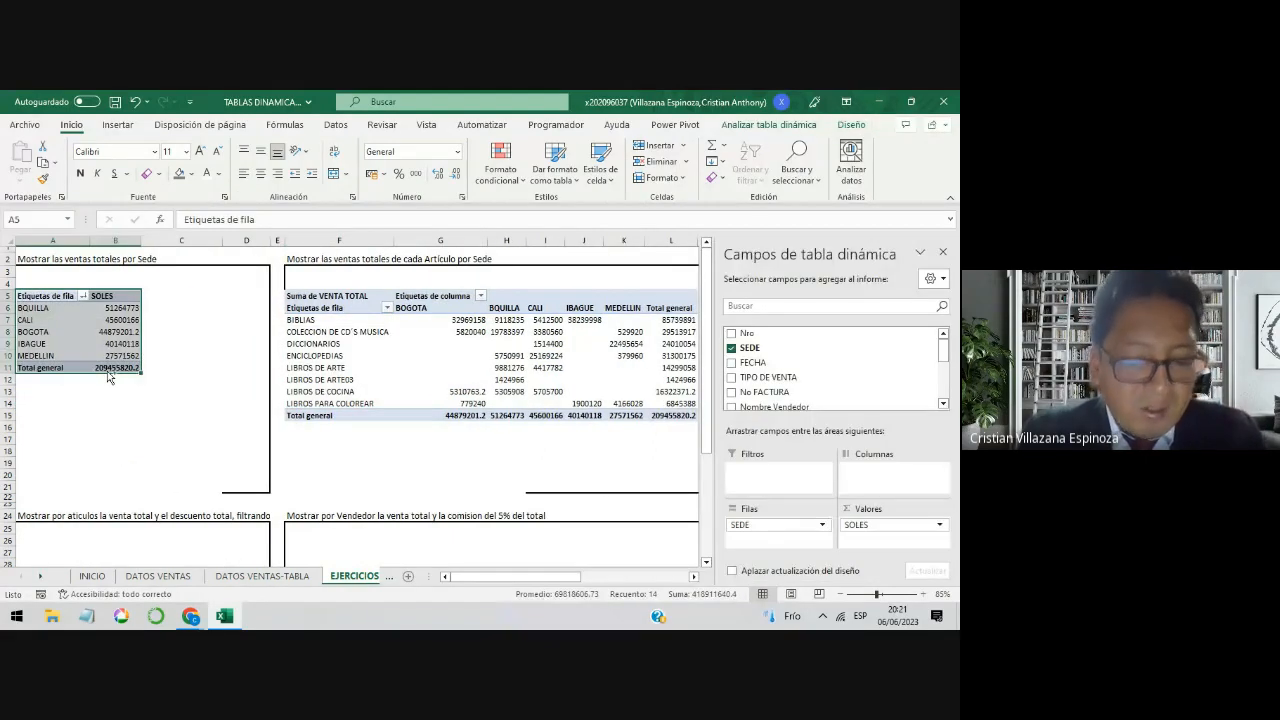
pyautogui.hotkey('ctrl', 'c')
pyautogui.scroll(-12, 130, 400)
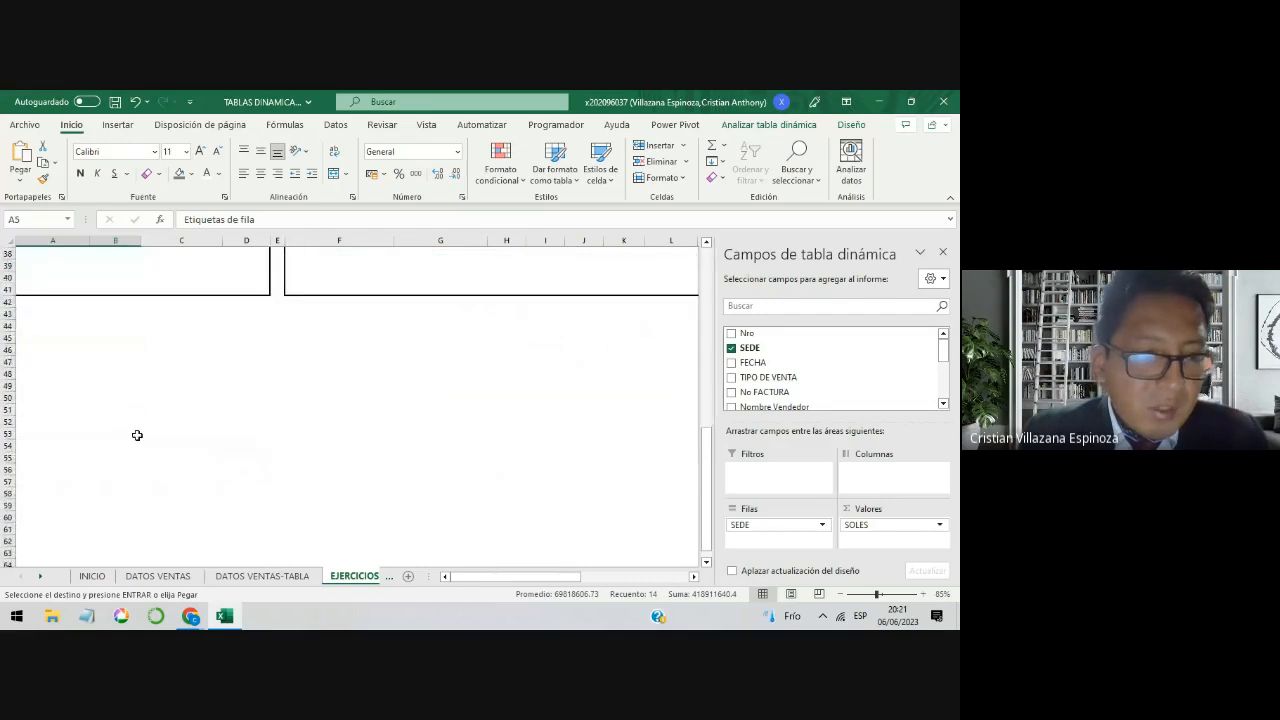
pyautogui.scroll(-3, 137, 435)
pyautogui.click(60, 468)
pyautogui.hotkey('ctrl', 'v')
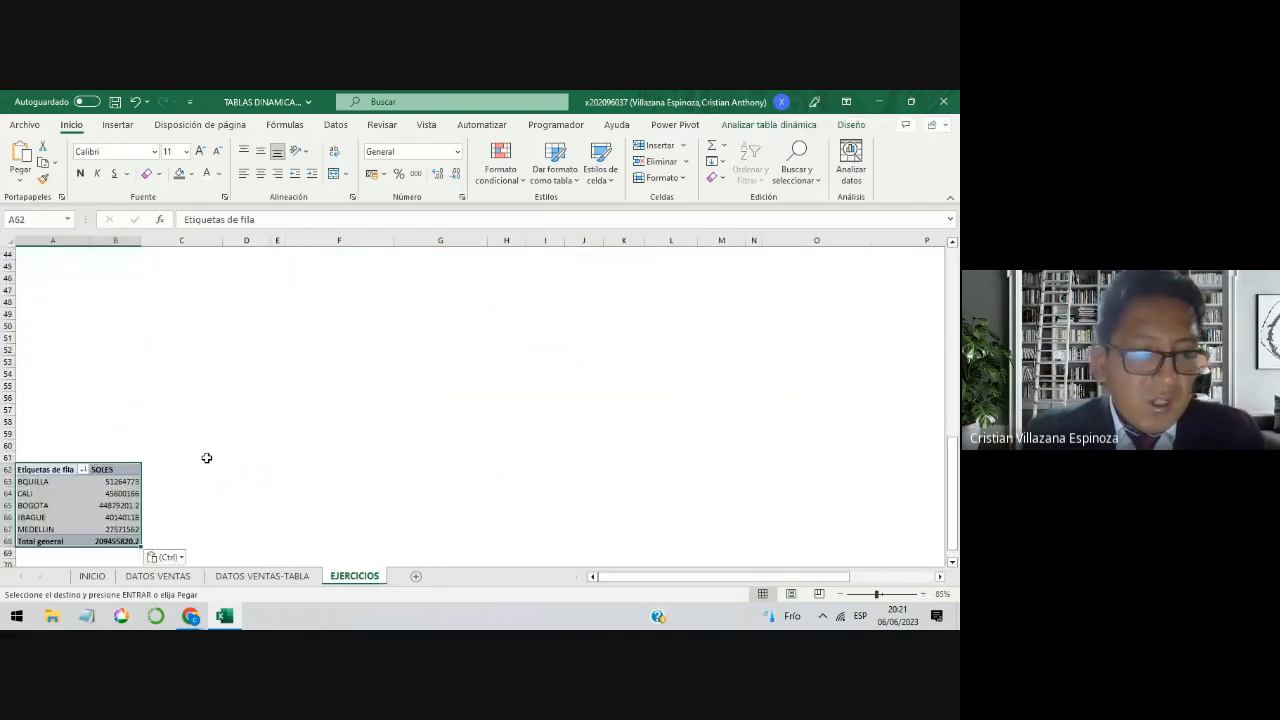
pyautogui.click(77, 518)
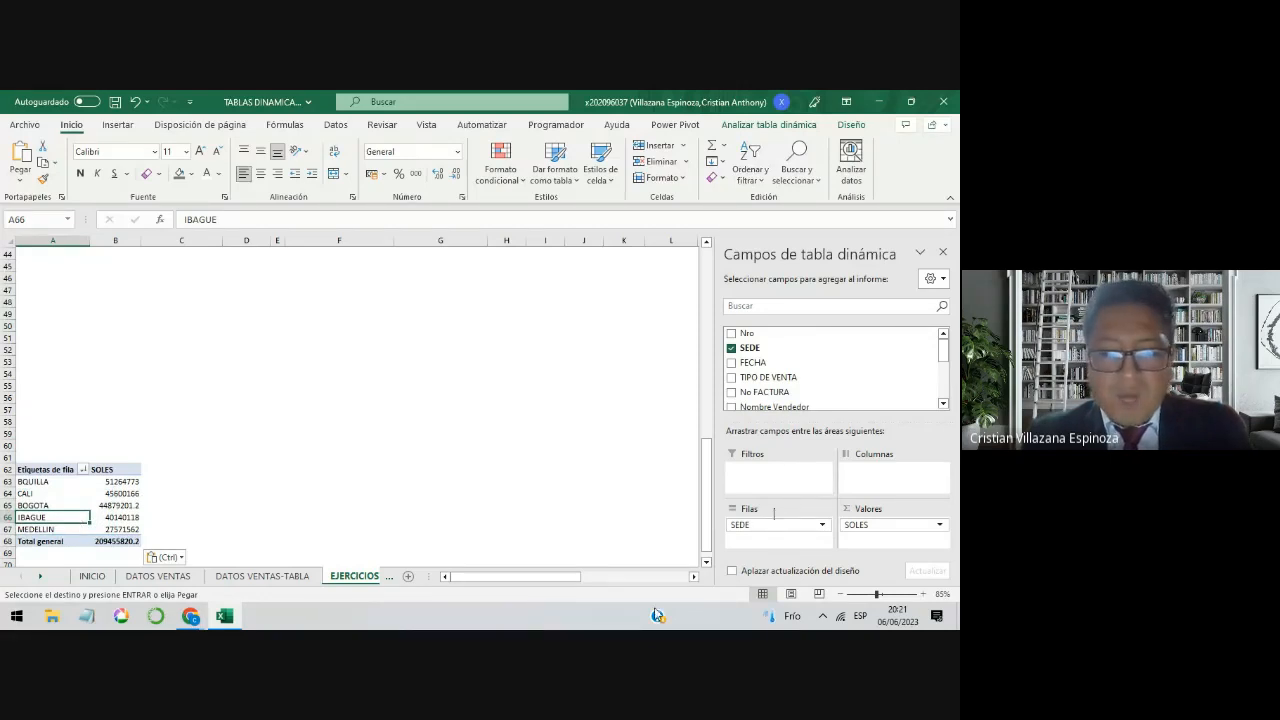
# Step: Duplicate the pivot table at A62 beside itself, starting at cell D62
pyautogui.moveTo(60, 469); pyautogui.dragTo(110, 540)
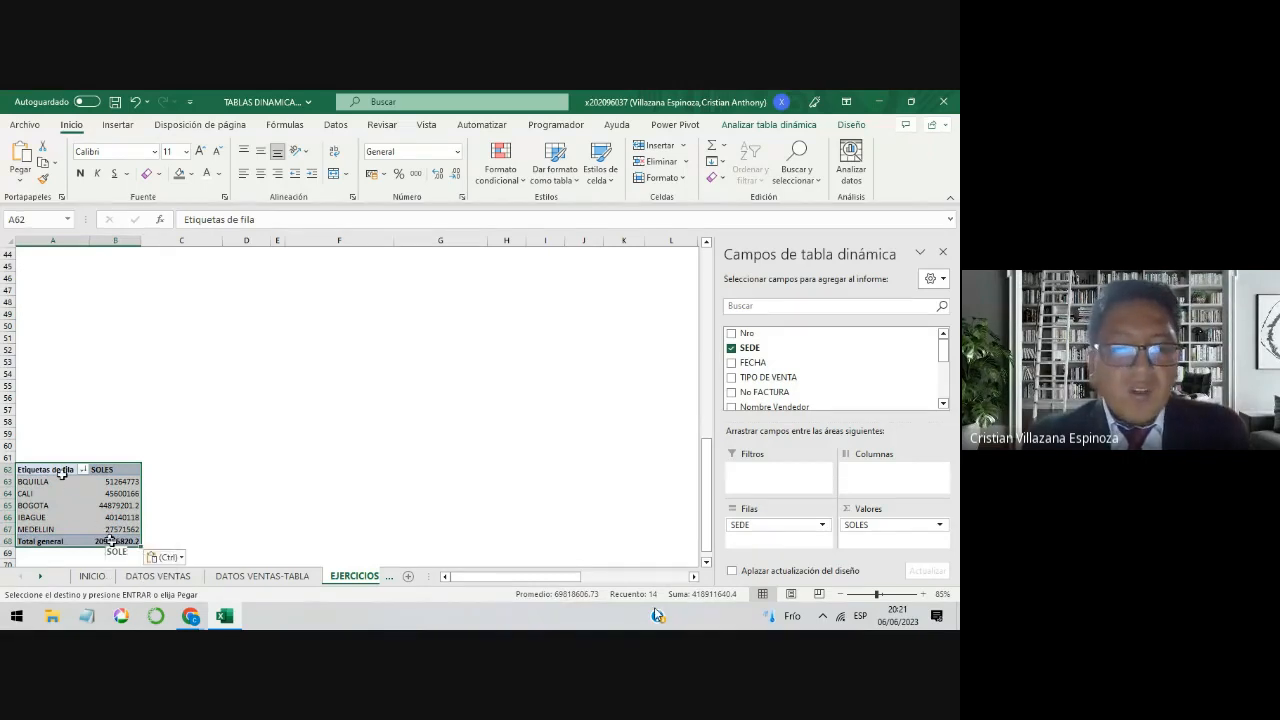
pyautogui.moveTo(60, 471); pyautogui.dragTo(101, 543)
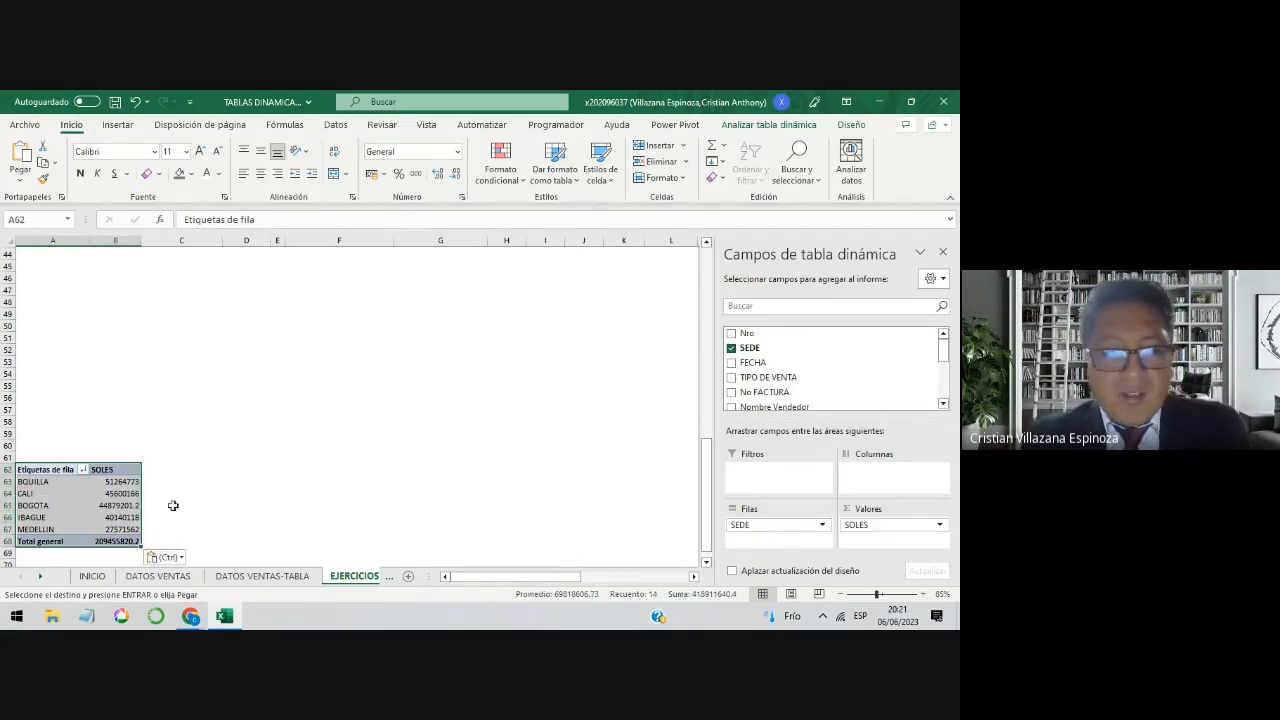
pyautogui.moveTo(55, 472); pyautogui.dragTo(113, 544)
pyautogui.hotkey('ctrl', 'c')
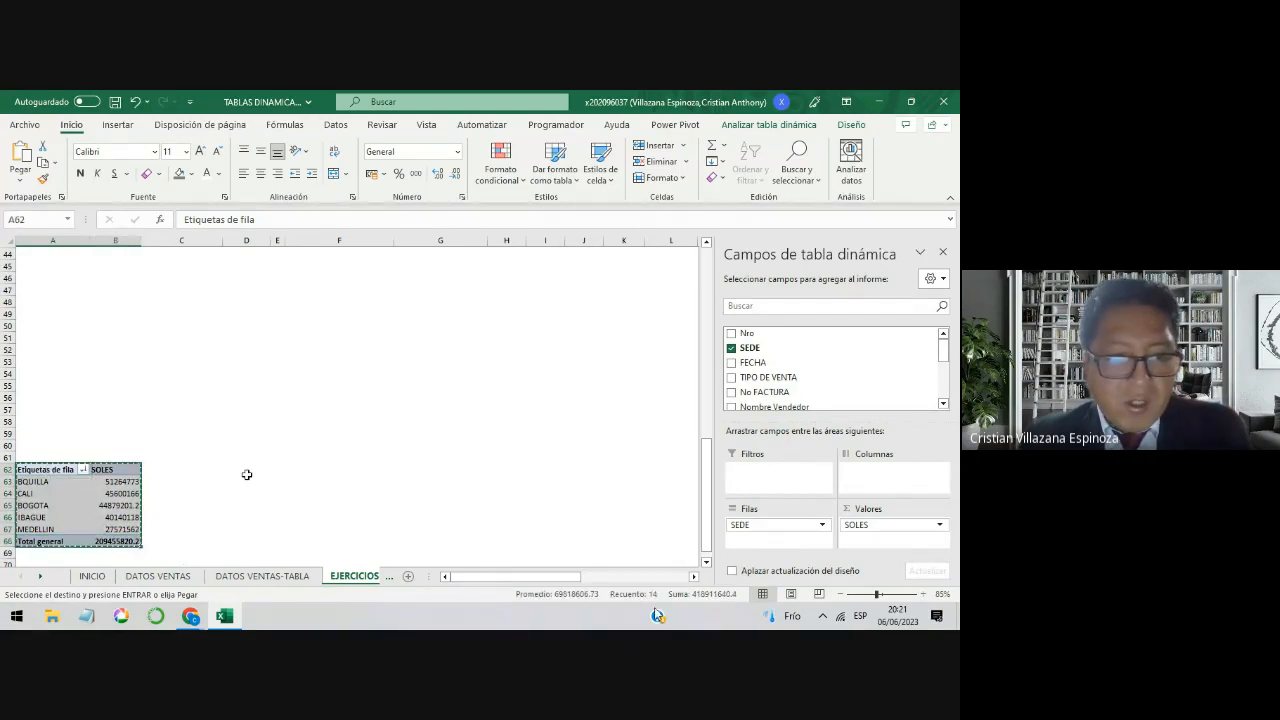
pyautogui.click(246, 474)
pyautogui.hotkey('ctrl', 'v')
pyautogui.click(277, 505)
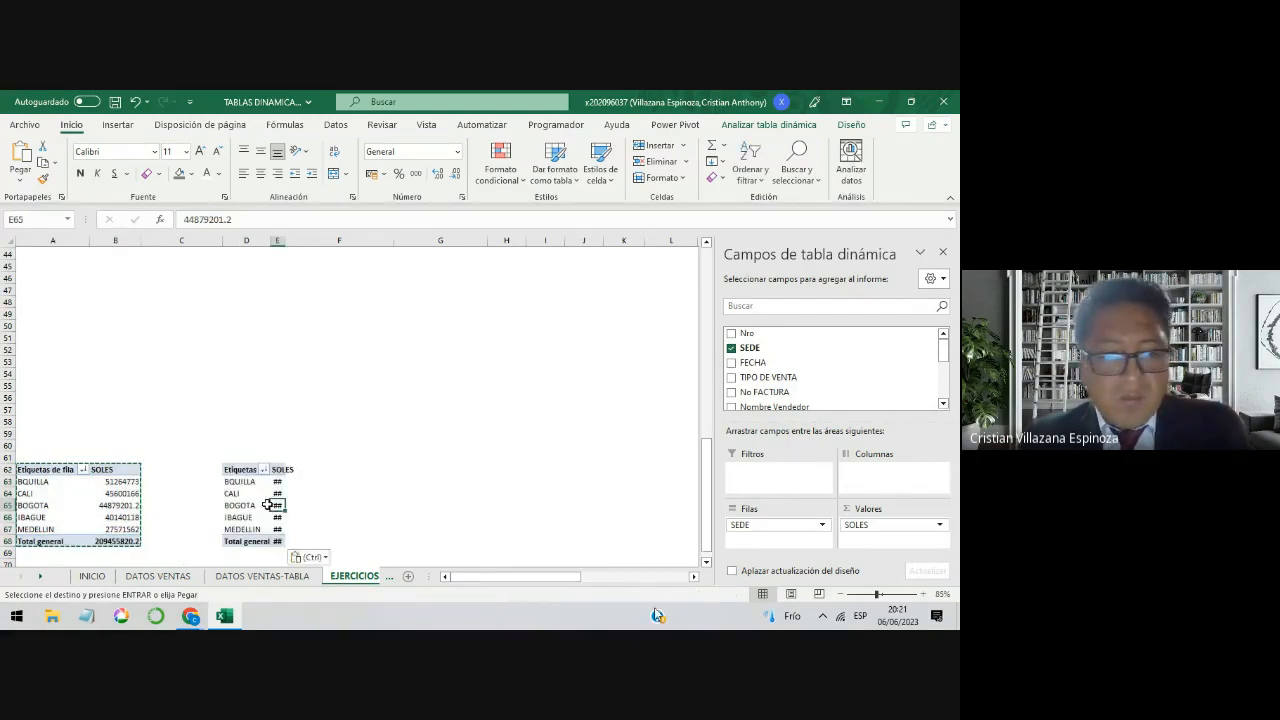
pyautogui.press('Escape')
# Step: Move the SEDE field from rows to columns in the pivot table at D62 and compare it with the row layout
pyautogui.click(250, 494)
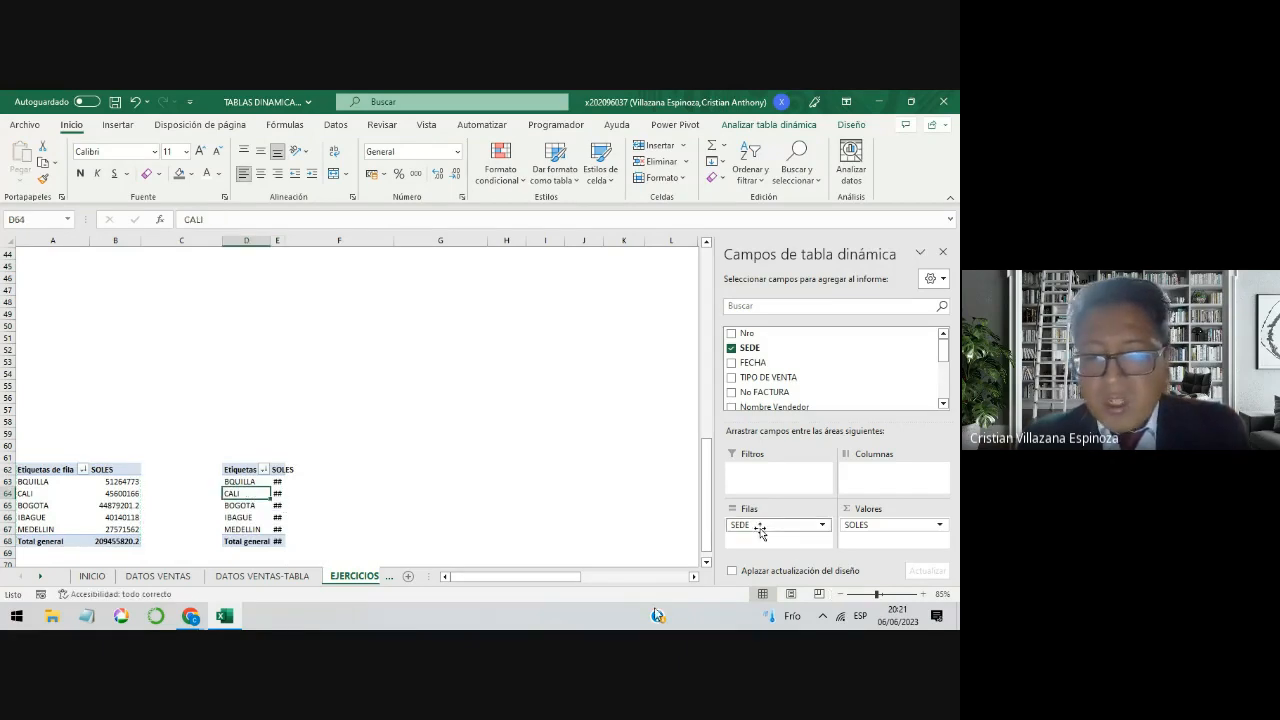
pyautogui.moveTo(757, 528); pyautogui.dragTo(880, 492)
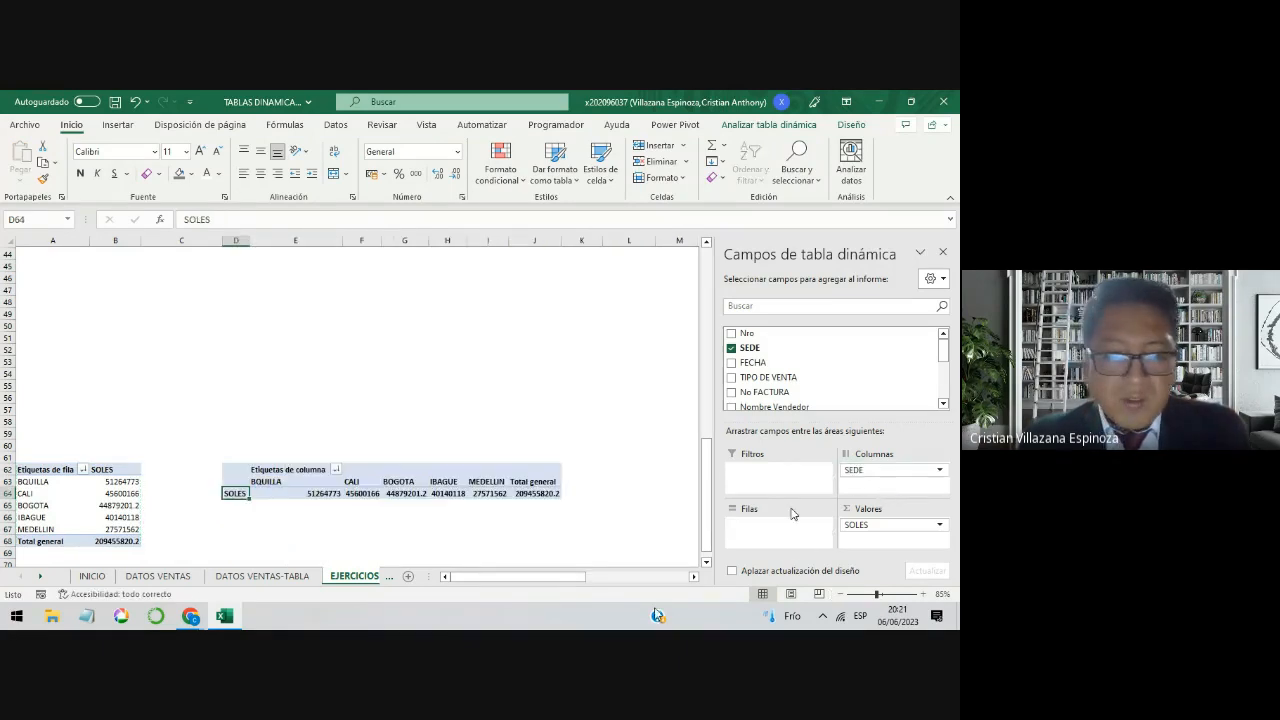
pyautogui.click(478, 529)
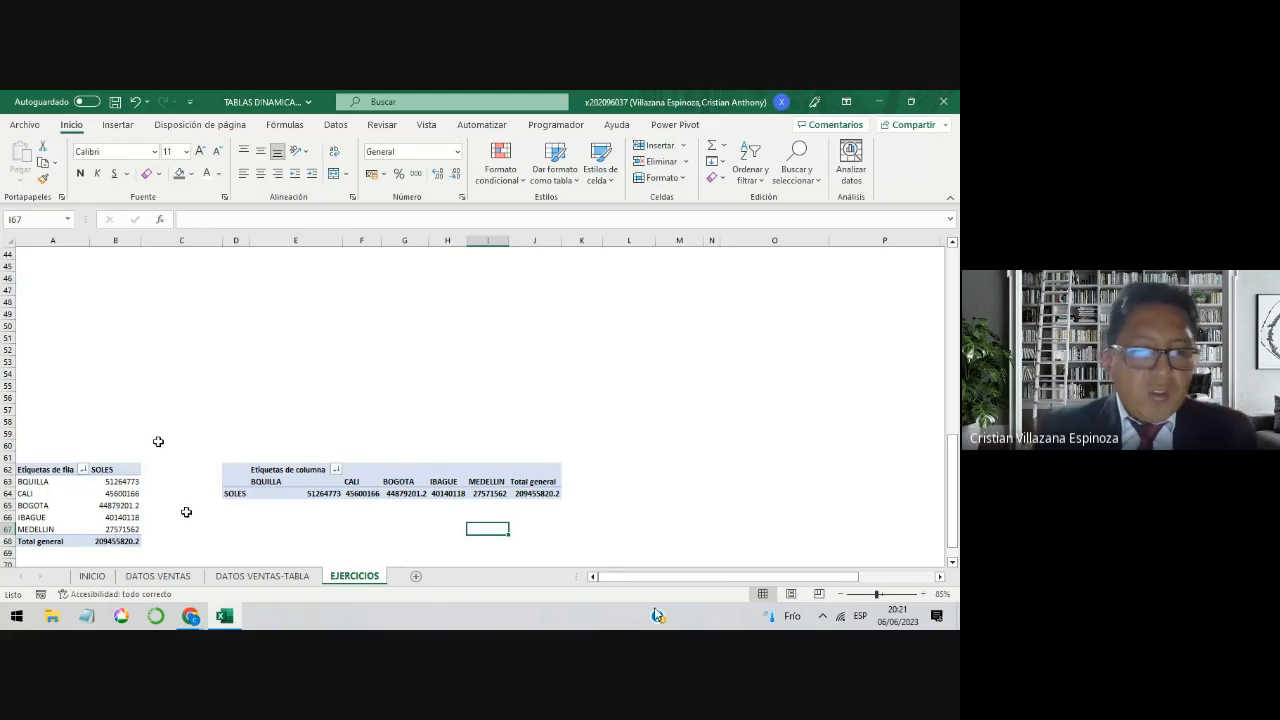
pyautogui.moveTo(158, 442); pyautogui.dragTo(40, 541)
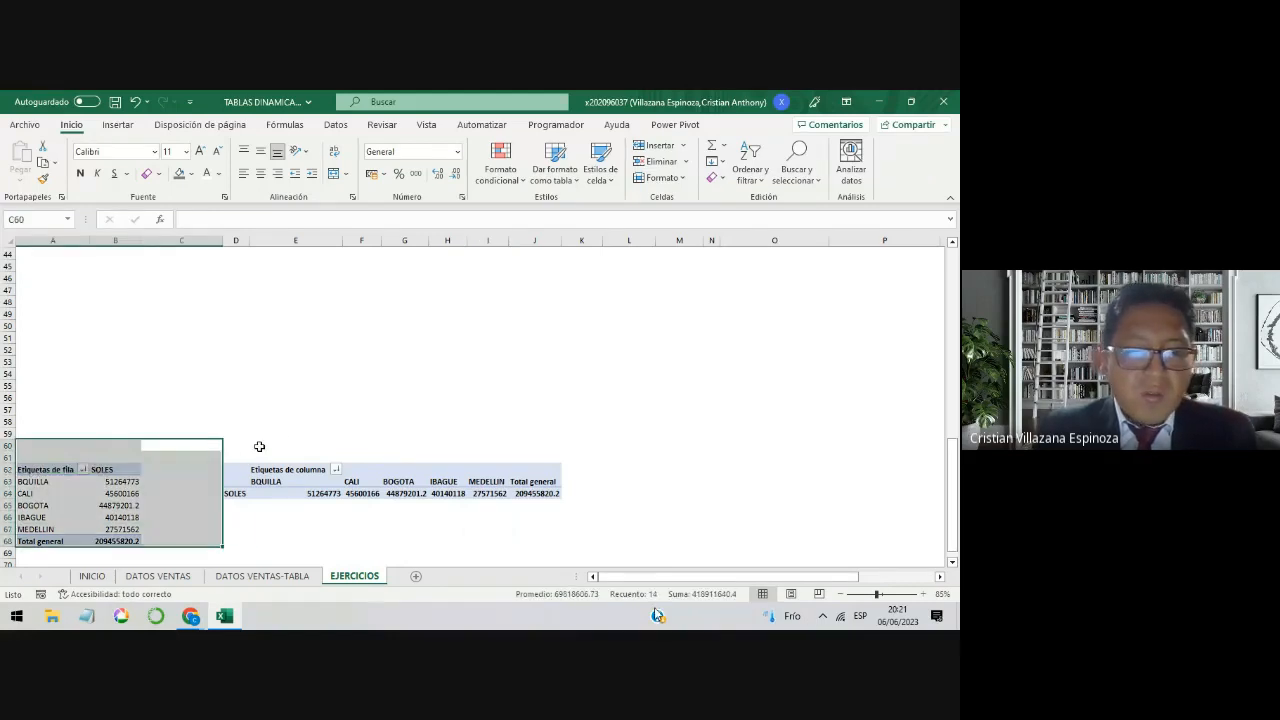
# Step: Compare the BQUILLA, CALI and grand total sales between the row-layout pivot table at A62 and the column-layout one at D62
pyautogui.moveTo(222, 446); pyautogui.dragTo(229, 451)
pyautogui.press('Return')
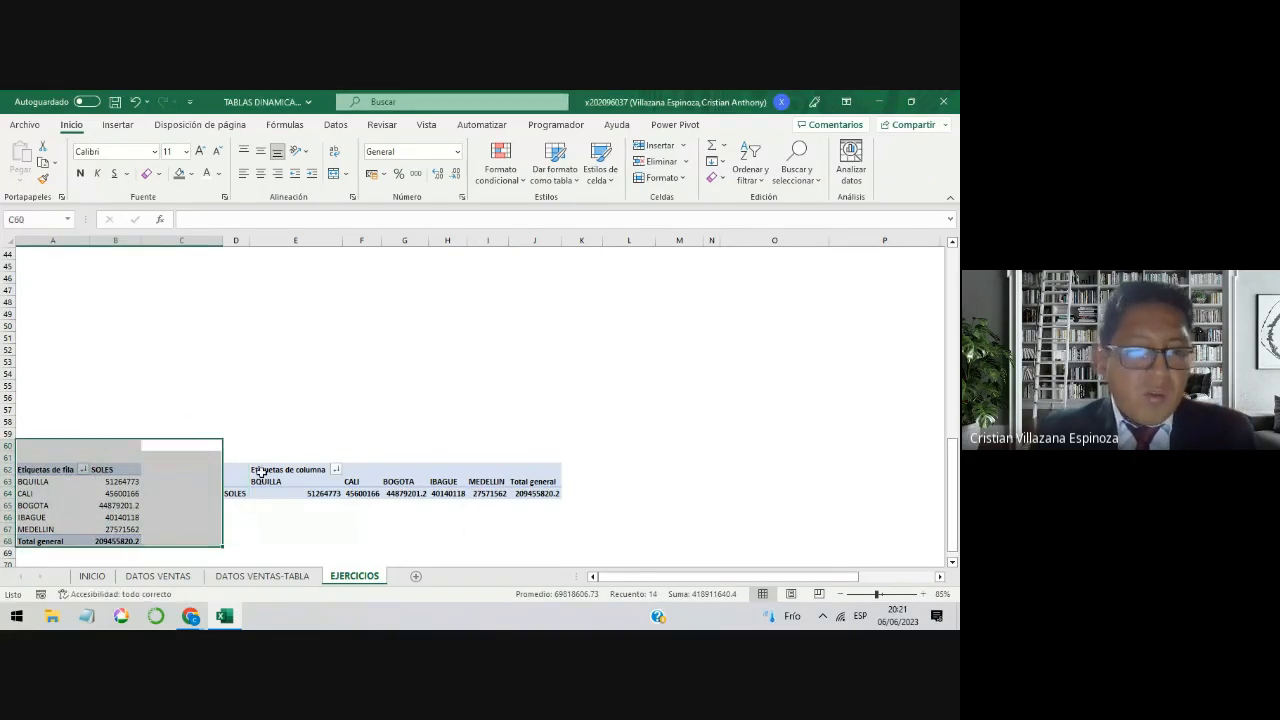
pyautogui.moveTo(580, 518); pyautogui.dragTo(229, 421)
pyautogui.click(115, 481)
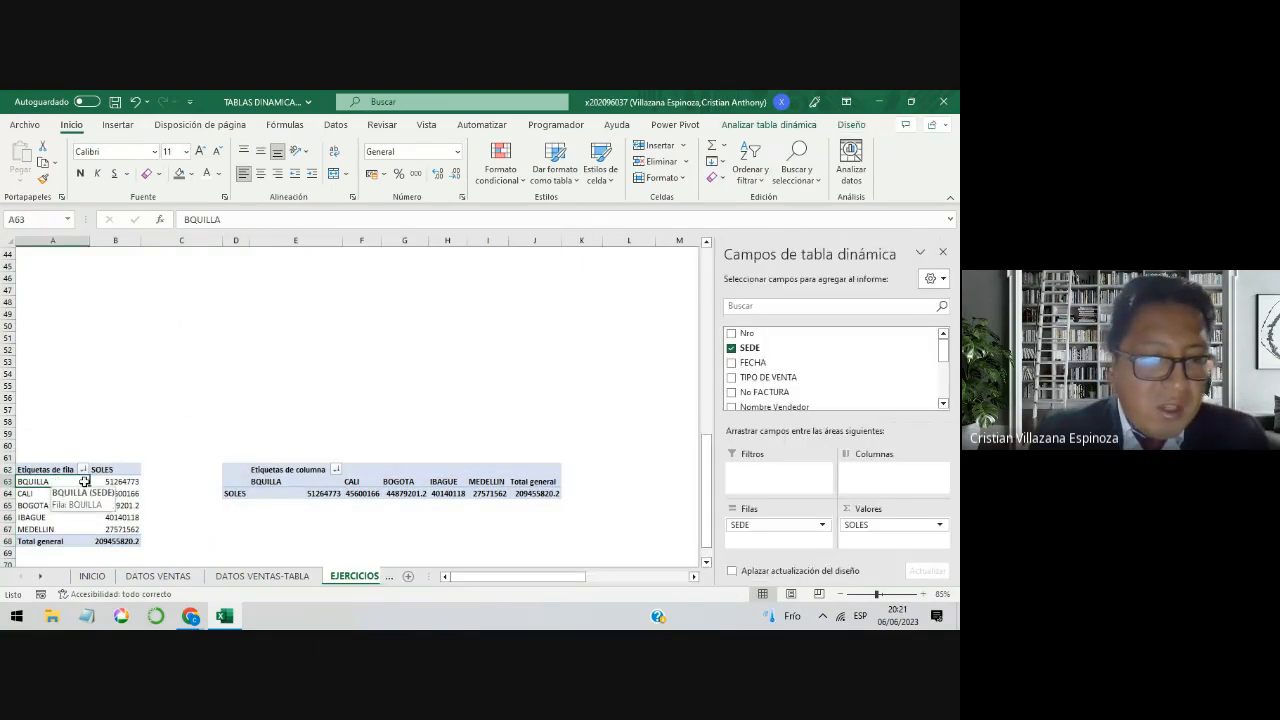
pyautogui.click(298, 481)
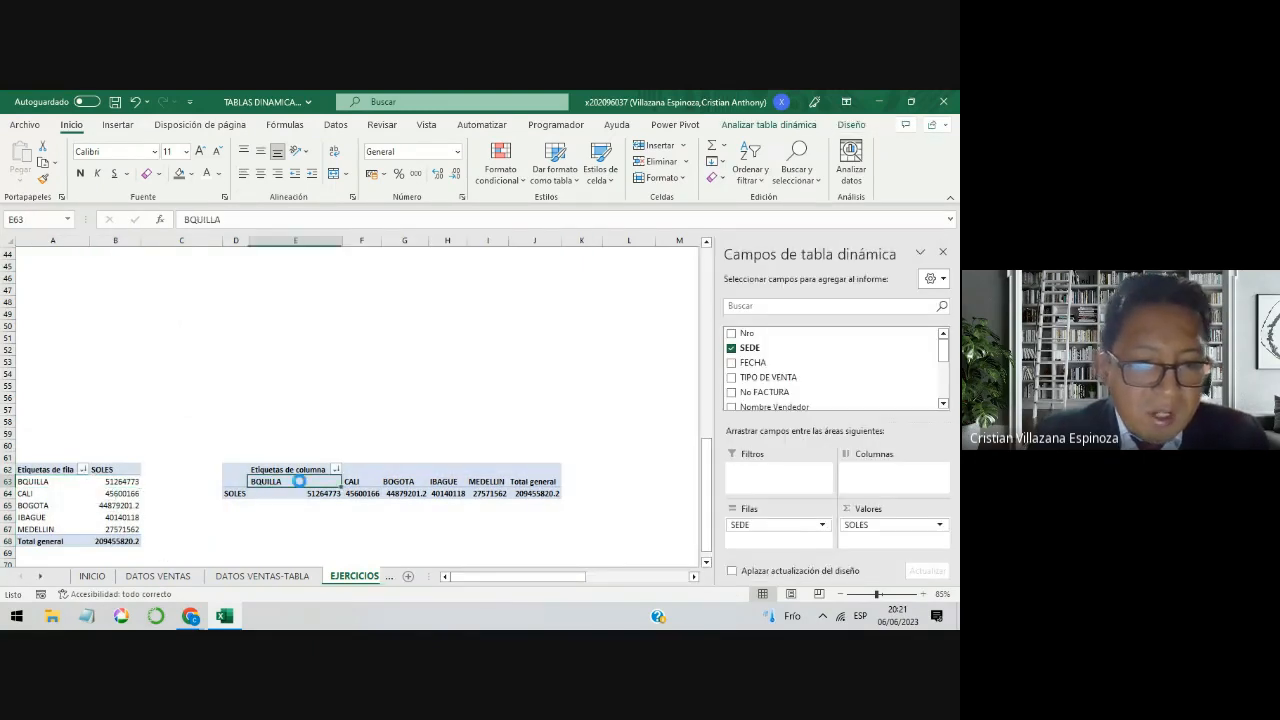
pyautogui.click(298, 493)
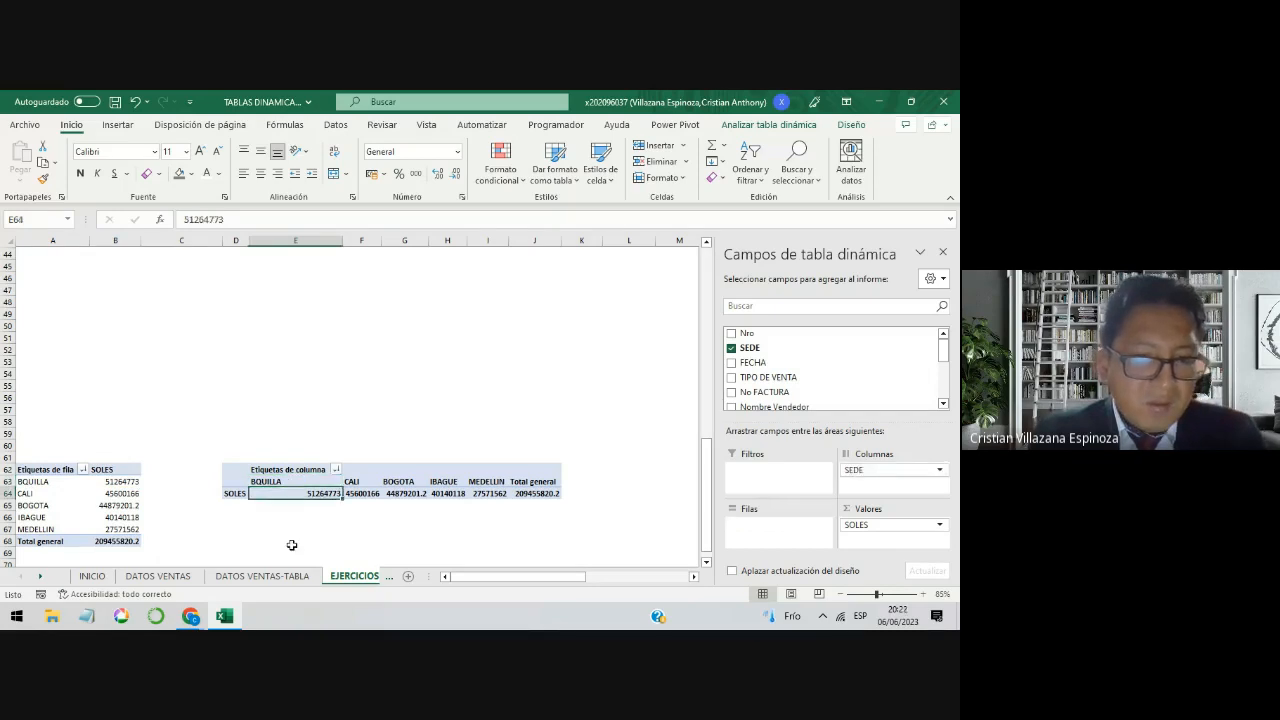
pyautogui.click(88, 493)
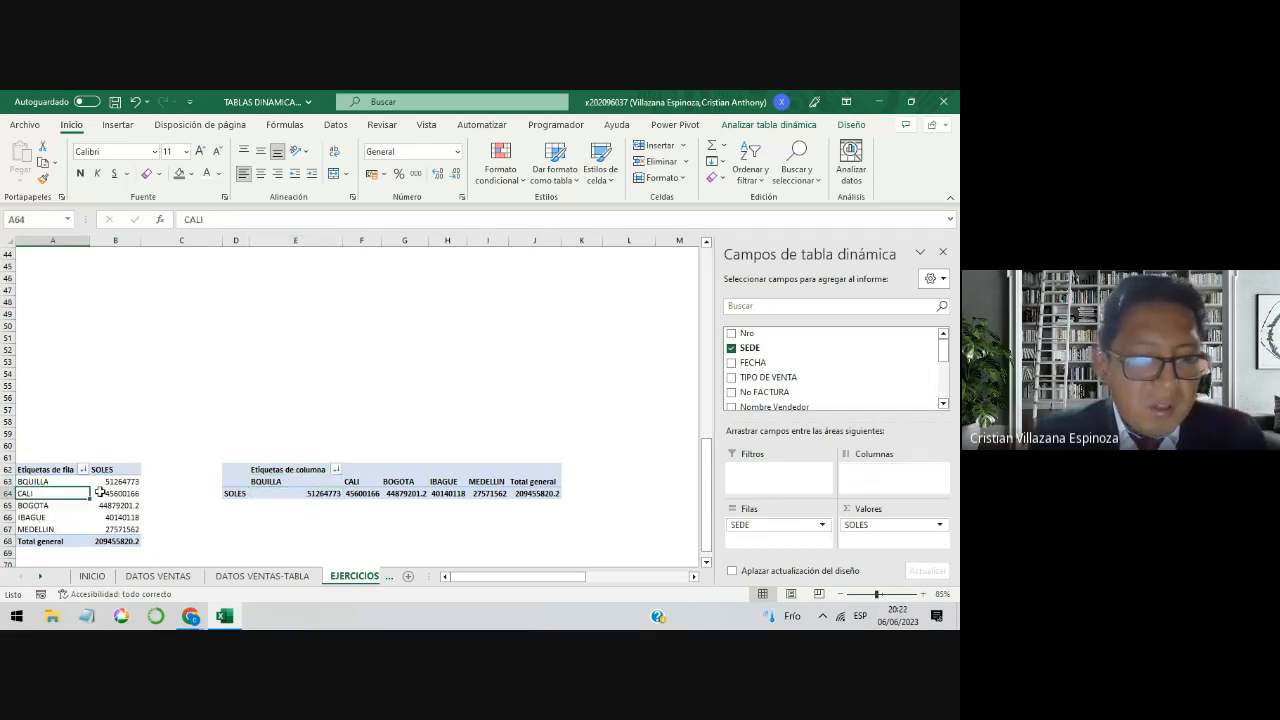
pyautogui.click(117, 493)
pyautogui.click(363, 482)
pyautogui.click(362, 495)
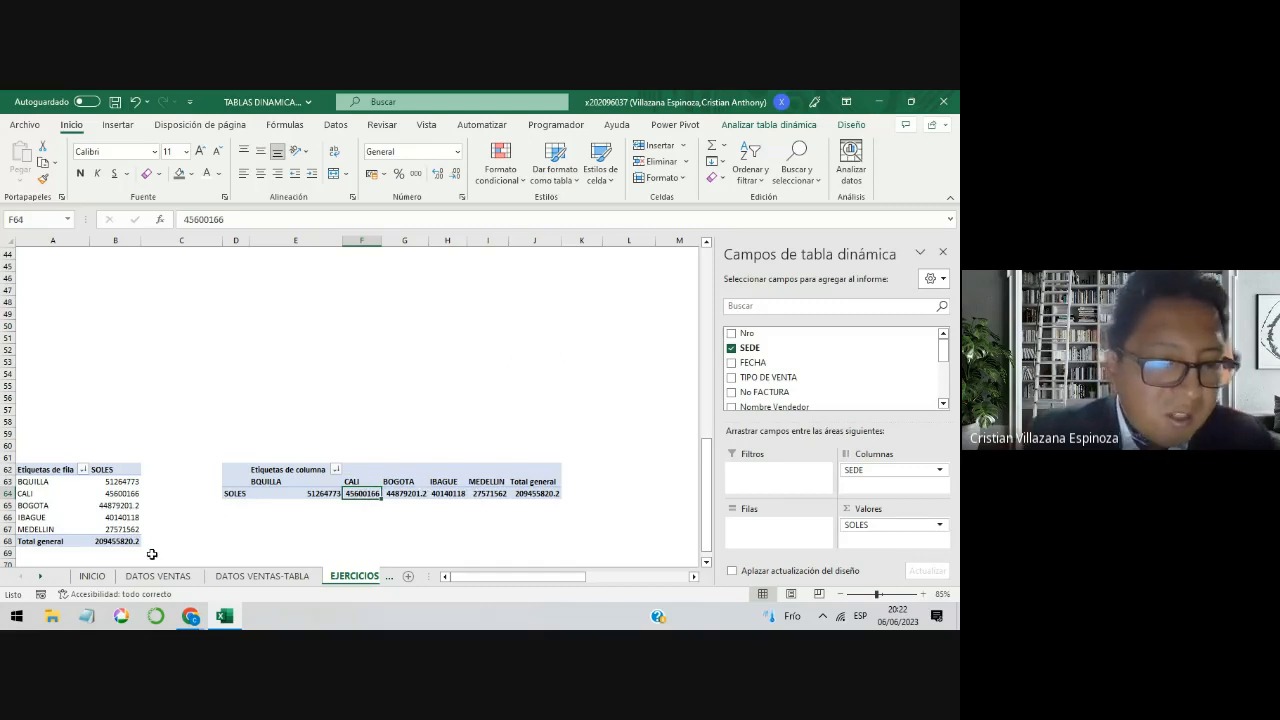
pyautogui.click(117, 541)
pyautogui.click(533, 482)
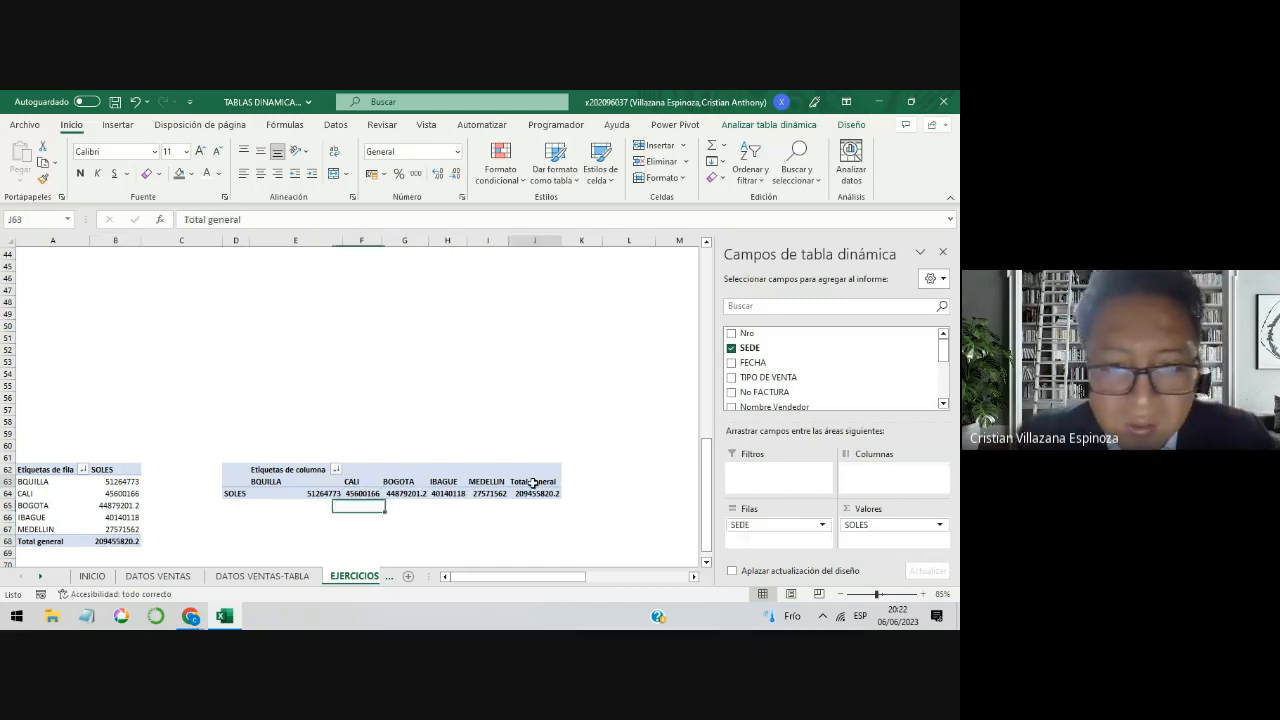
pyautogui.click(535, 494)
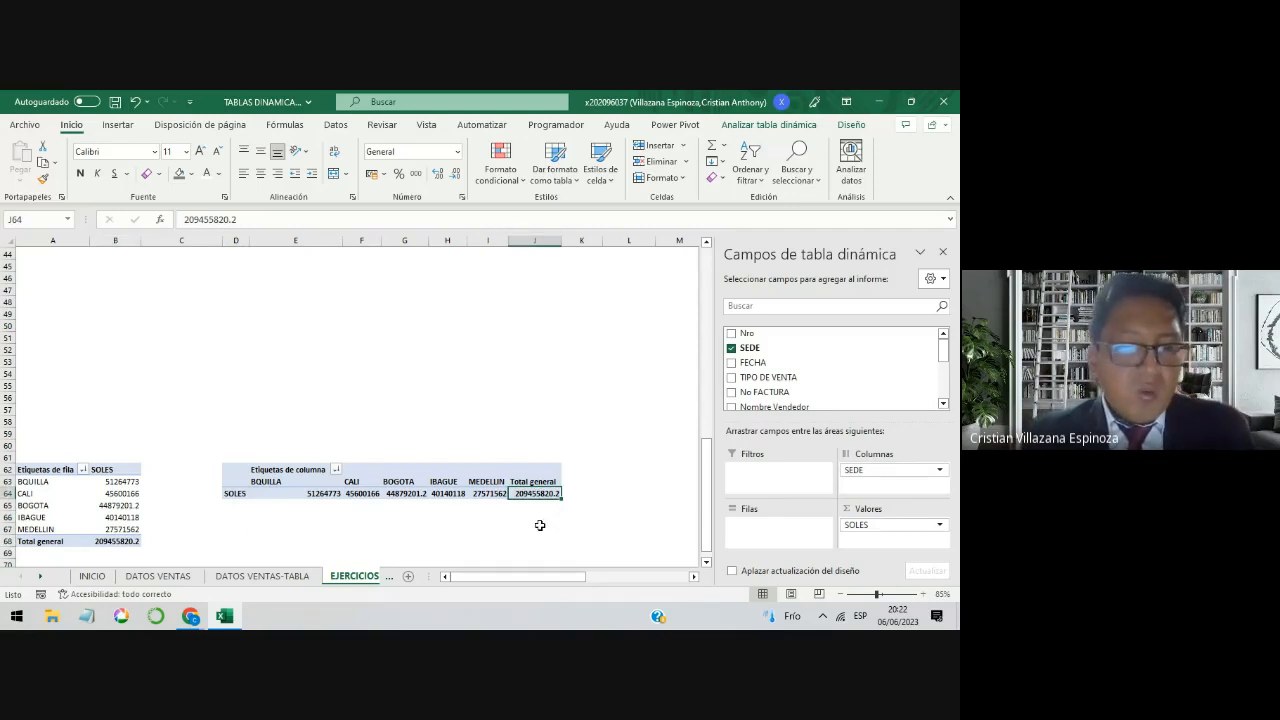
# Step: Number the two pivot tables by entering 1 in cell A59 and 2 in cell E59 above them
pyautogui.scroll(-1, 536, 526)
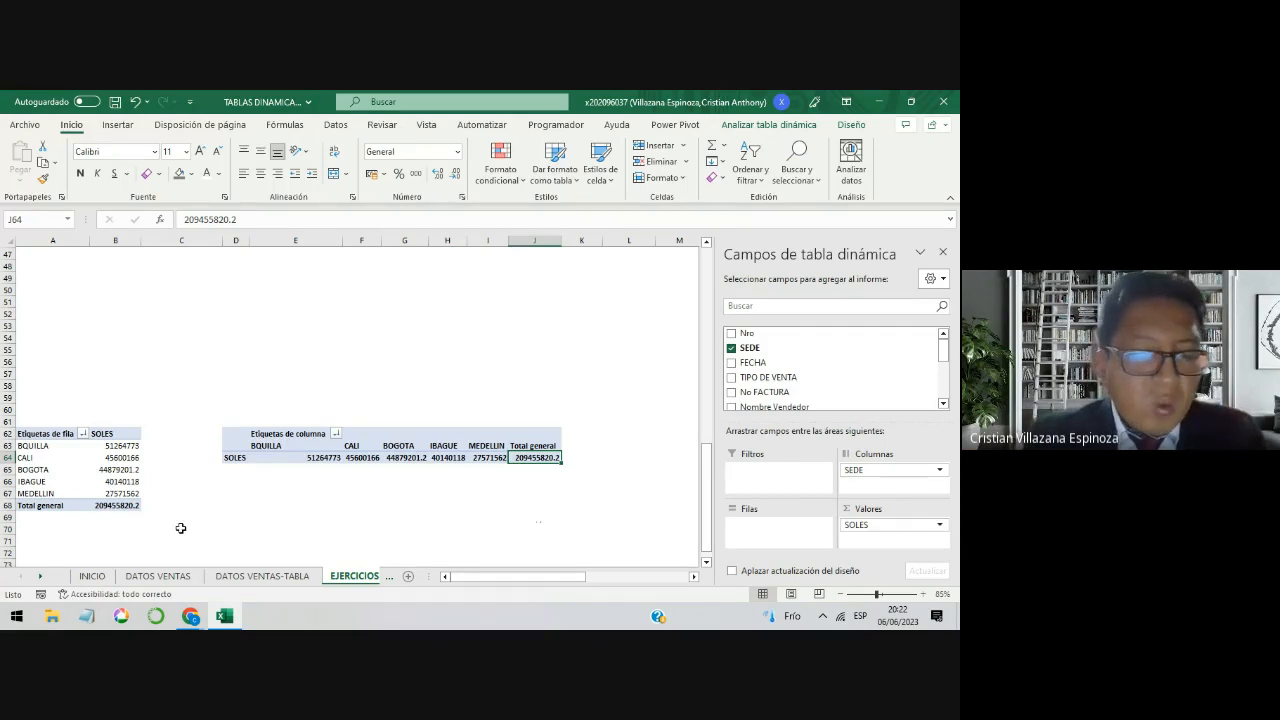
pyautogui.moveTo(183, 529); pyautogui.dragTo(33, 424)
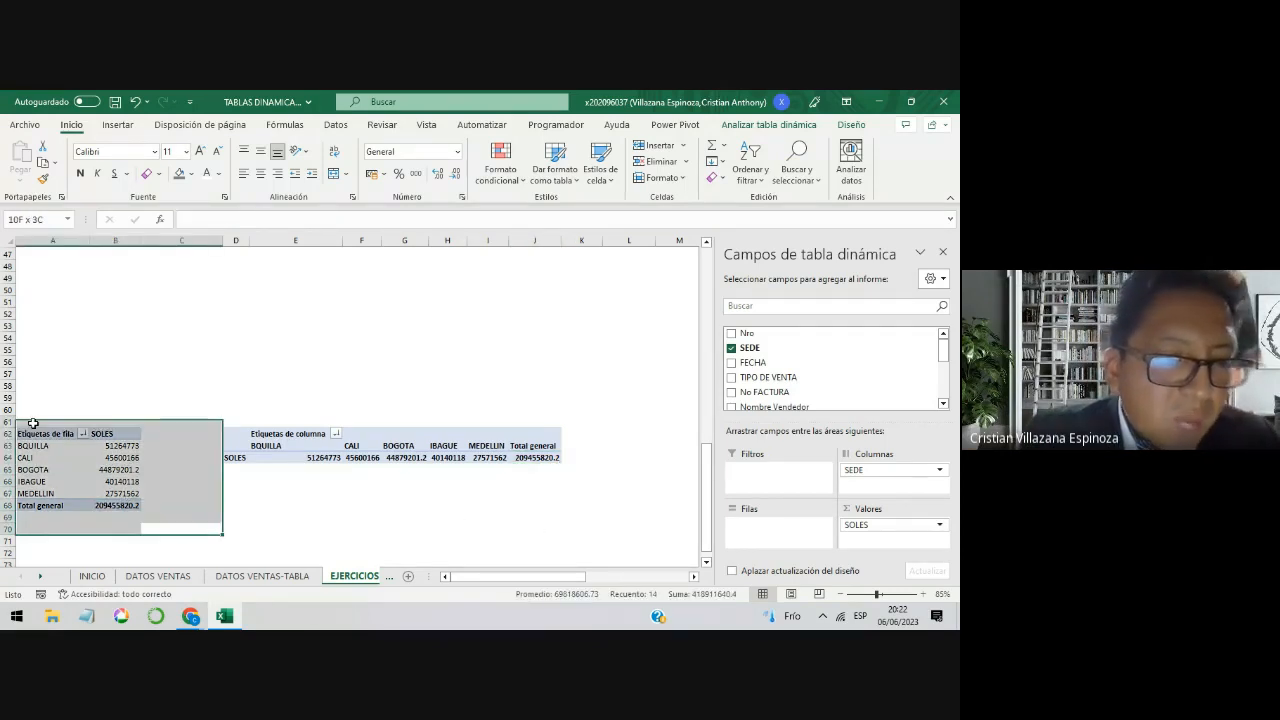
pyautogui.click(59, 403)
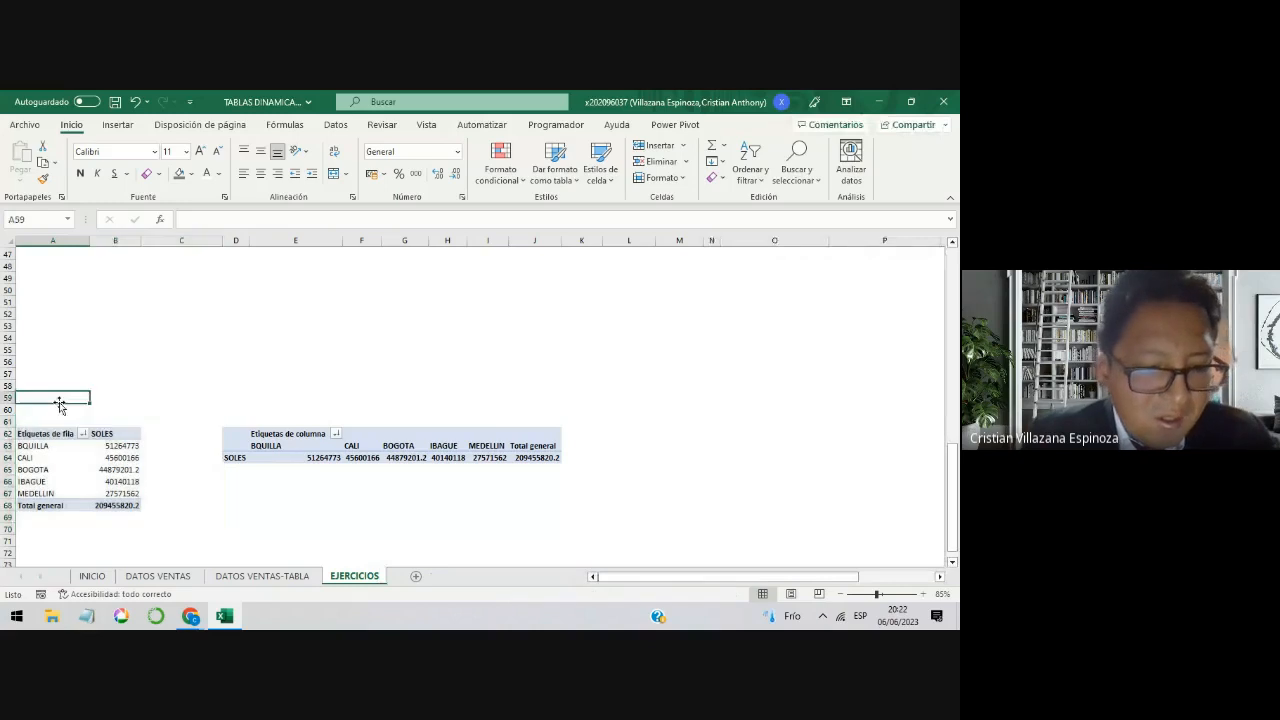
pyautogui.write('1')
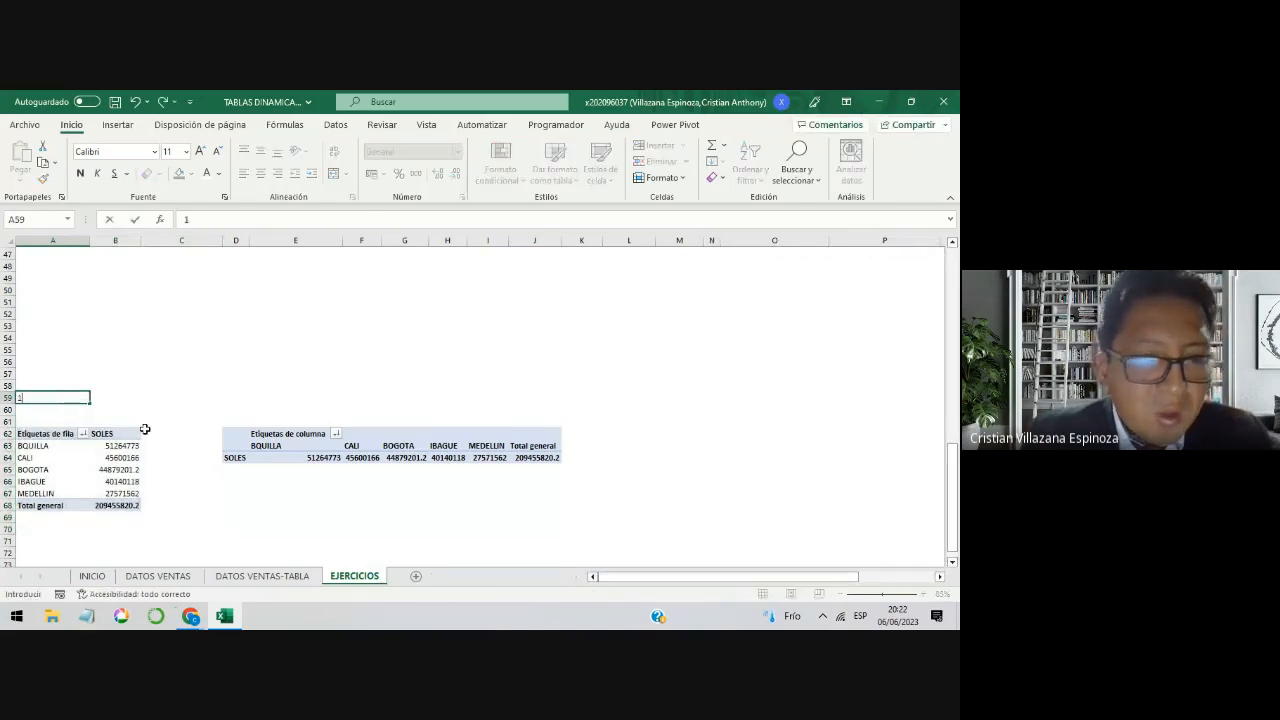
pyautogui.click(325, 400)
pyautogui.write('2')
pyautogui.click(360, 534)
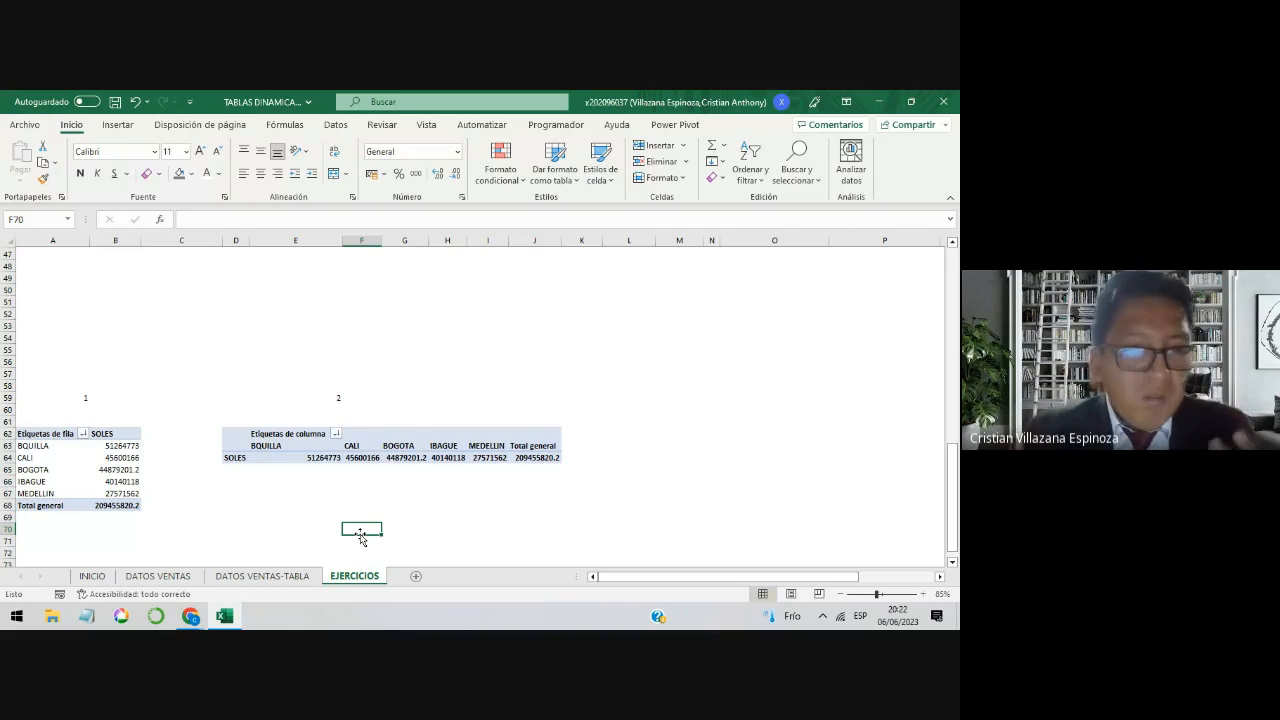
# Step: Examine how the Sede names and their sales are arranged in pivot table 1 by rows and pivot table 2 by columns
pyautogui.moveTo(158, 535); pyautogui.dragTo(68, 432)
pyautogui.click(86, 470)
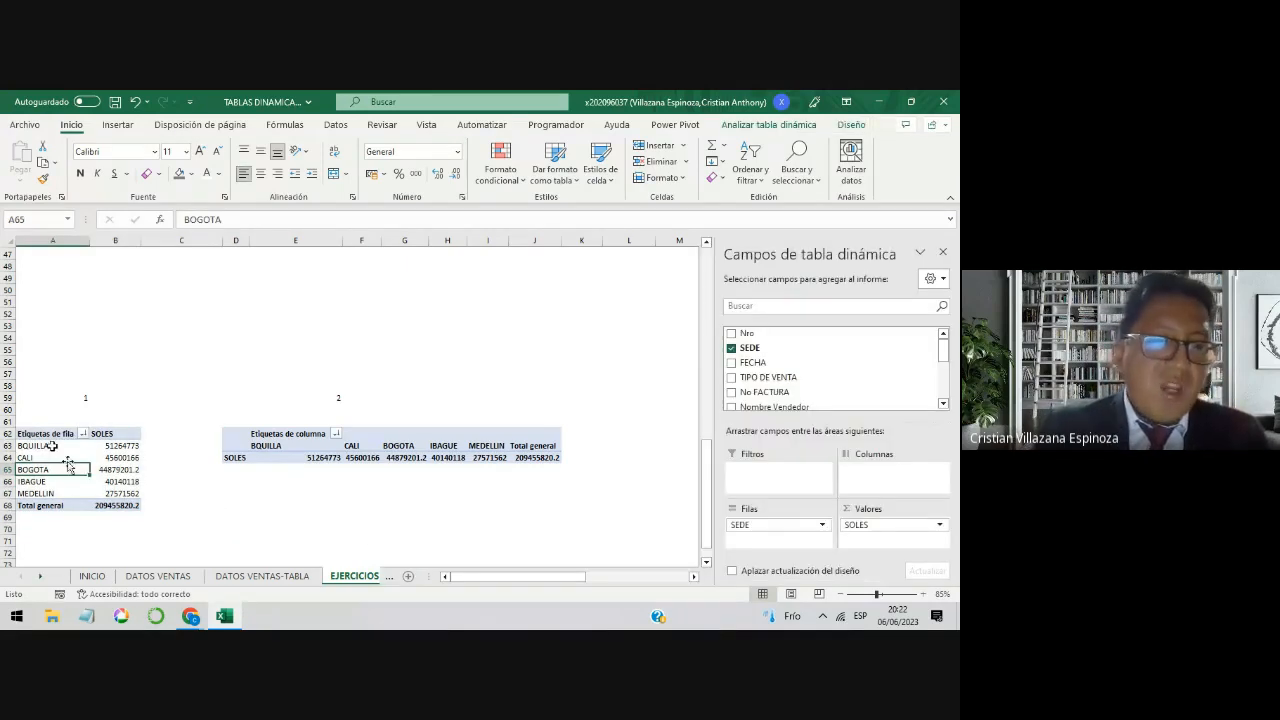
pyautogui.click(52, 446)
pyautogui.moveTo(66, 452); pyautogui.dragTo(63, 453)
pyautogui.click(332, 461)
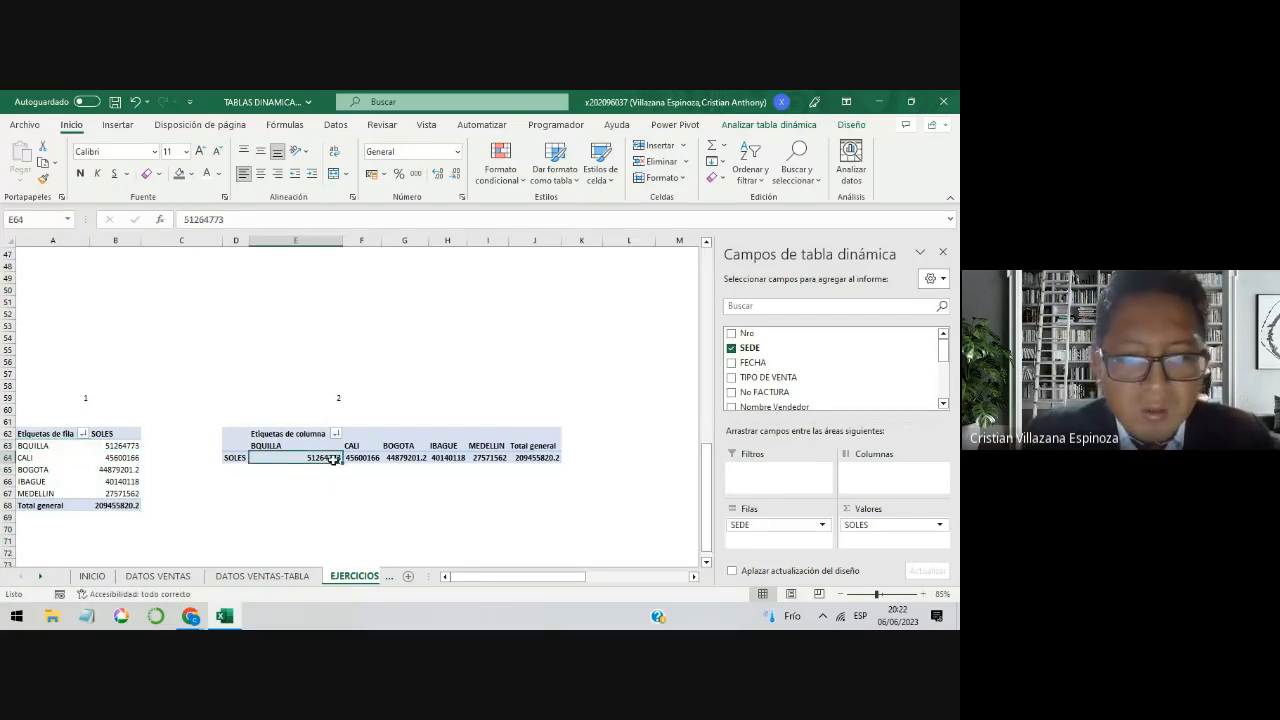
pyautogui.moveTo(590, 495); pyautogui.dragTo(241, 417)
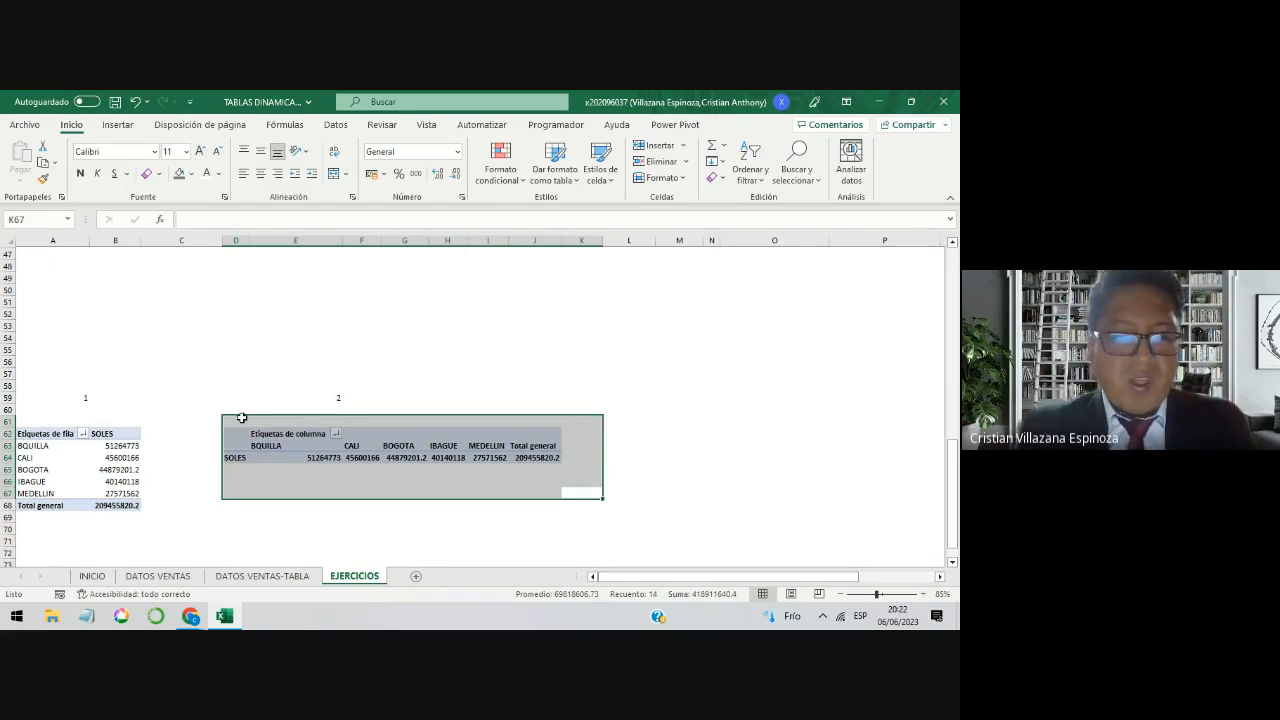
pyautogui.click(130, 481)
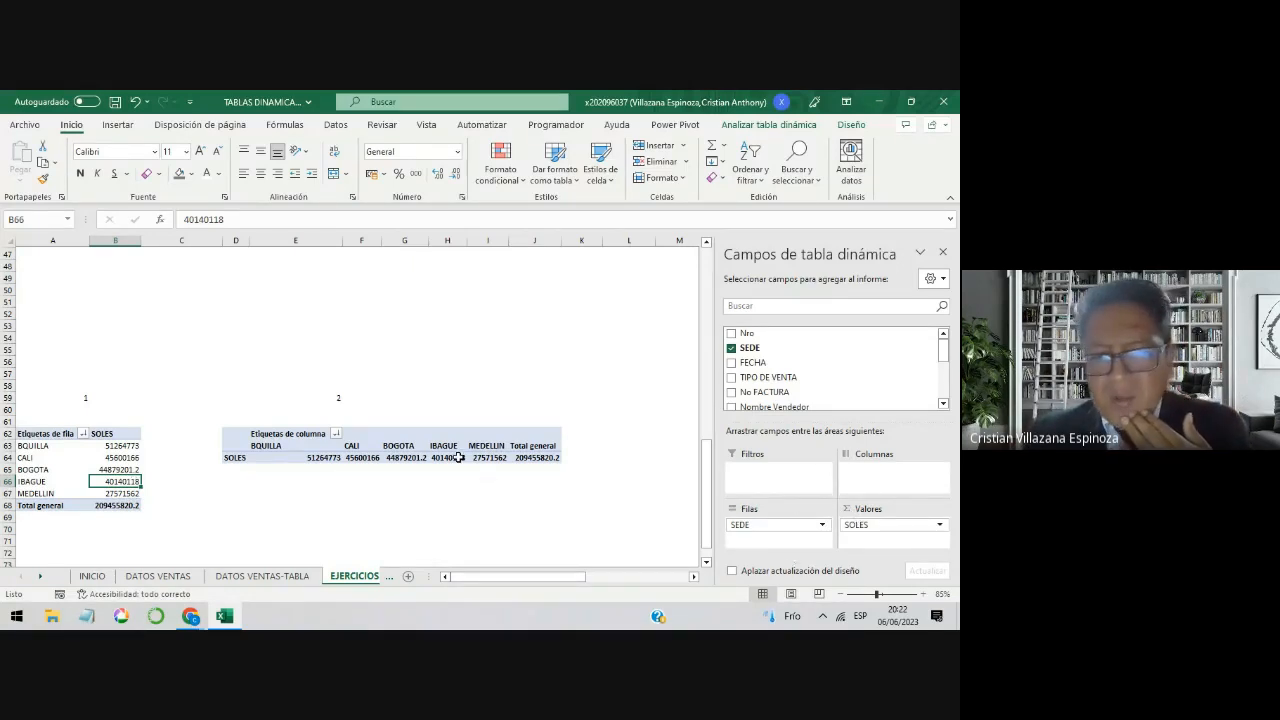
pyautogui.click(356, 448)
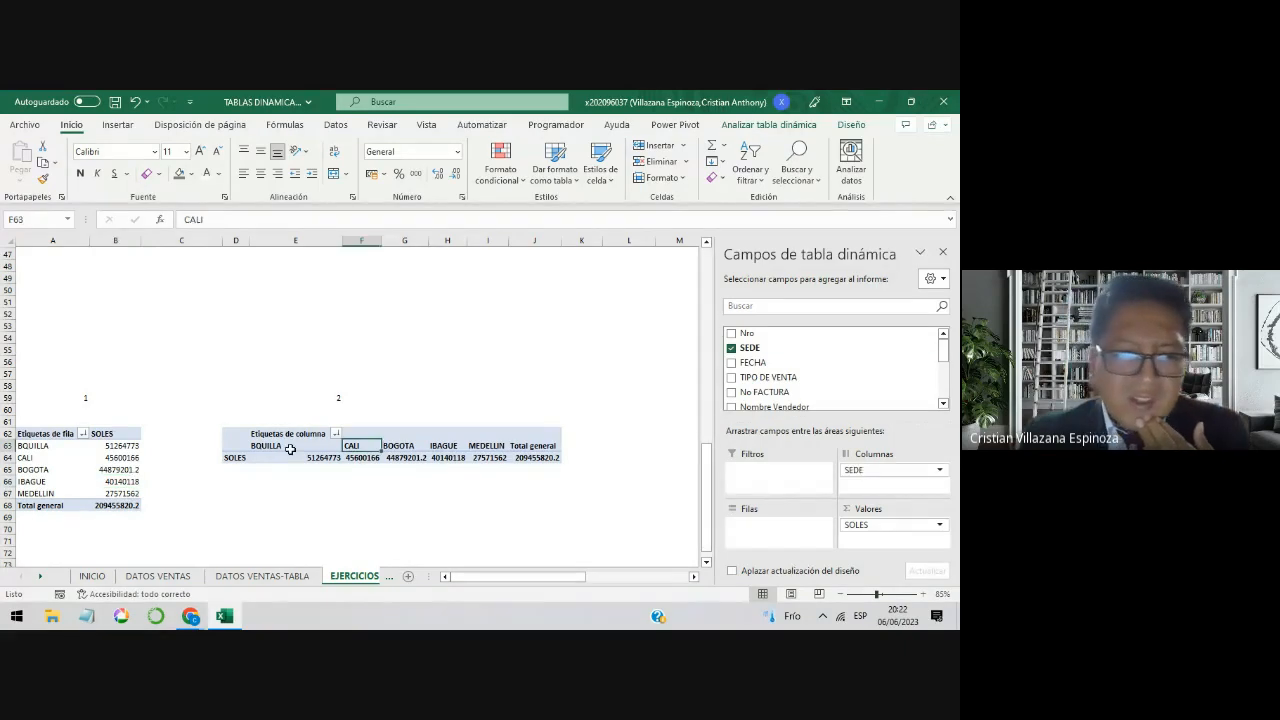
# Step: Move the SEDE field from columns back to rows in the pivot table at D62
pyautogui.moveTo(229, 417); pyautogui.dragTo(560, 484)
pyautogui.click(505, 460)
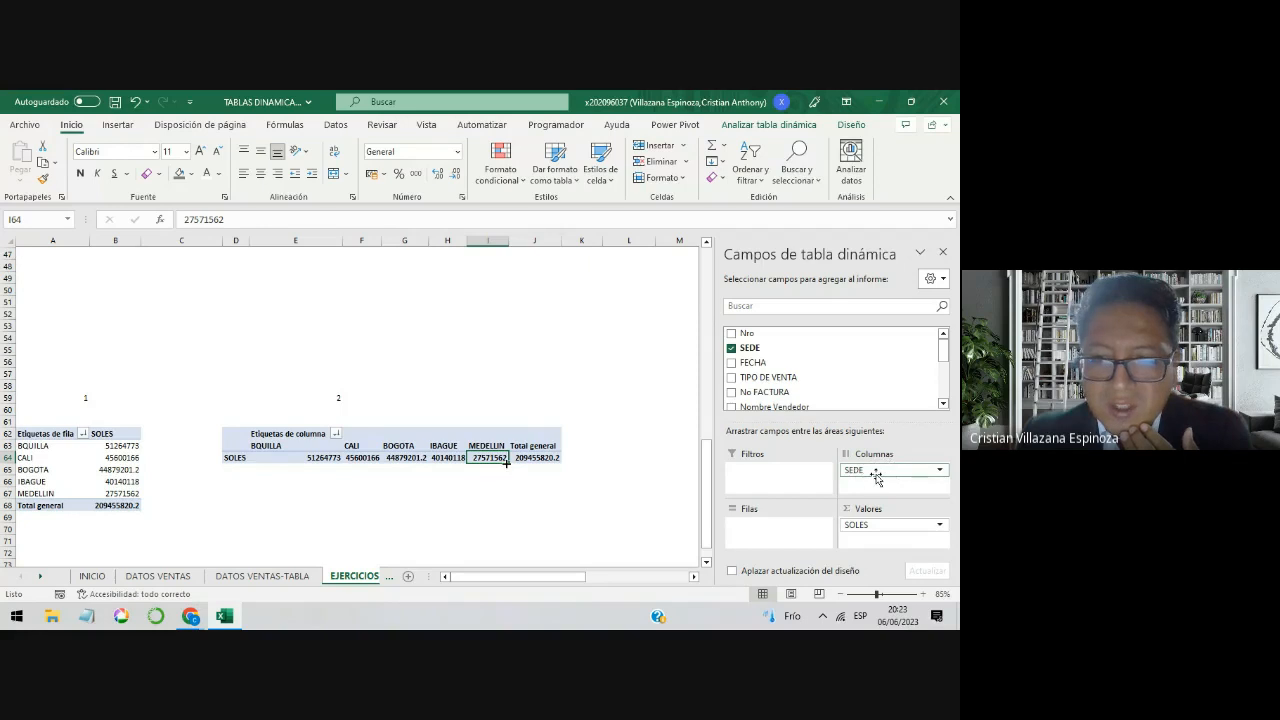
pyautogui.moveTo(873, 475); pyautogui.dragTo(766, 528)
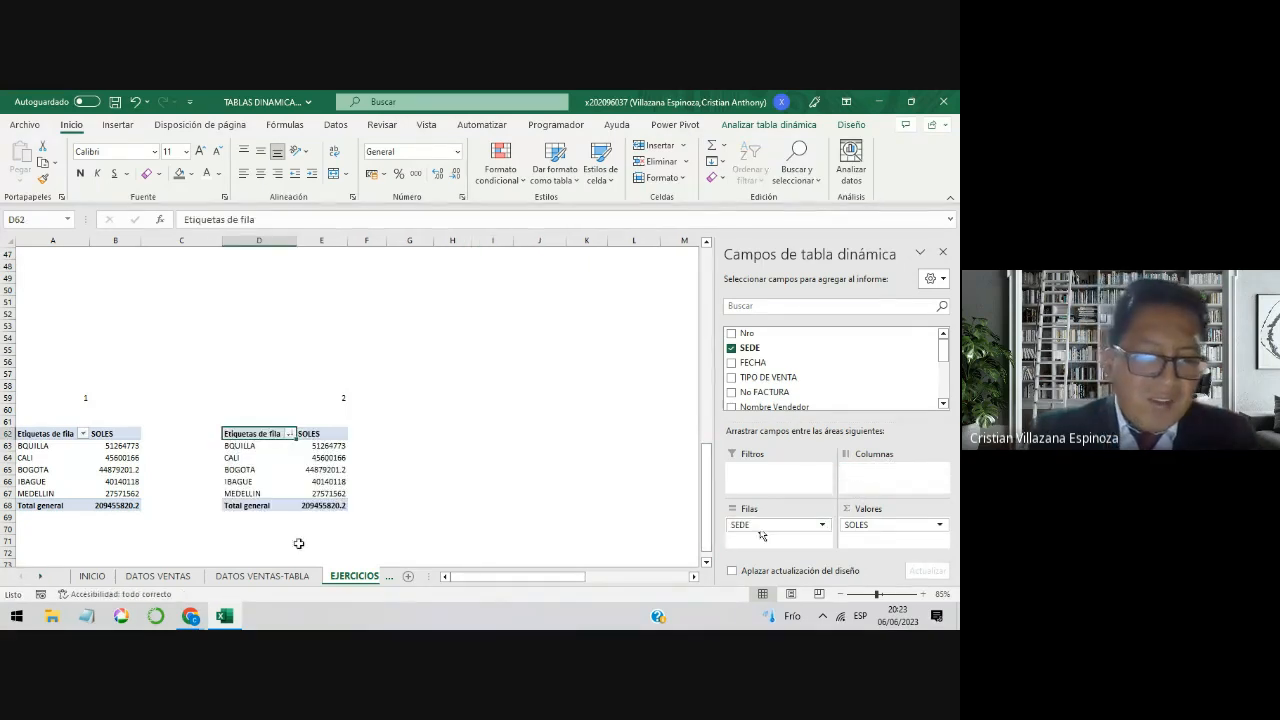
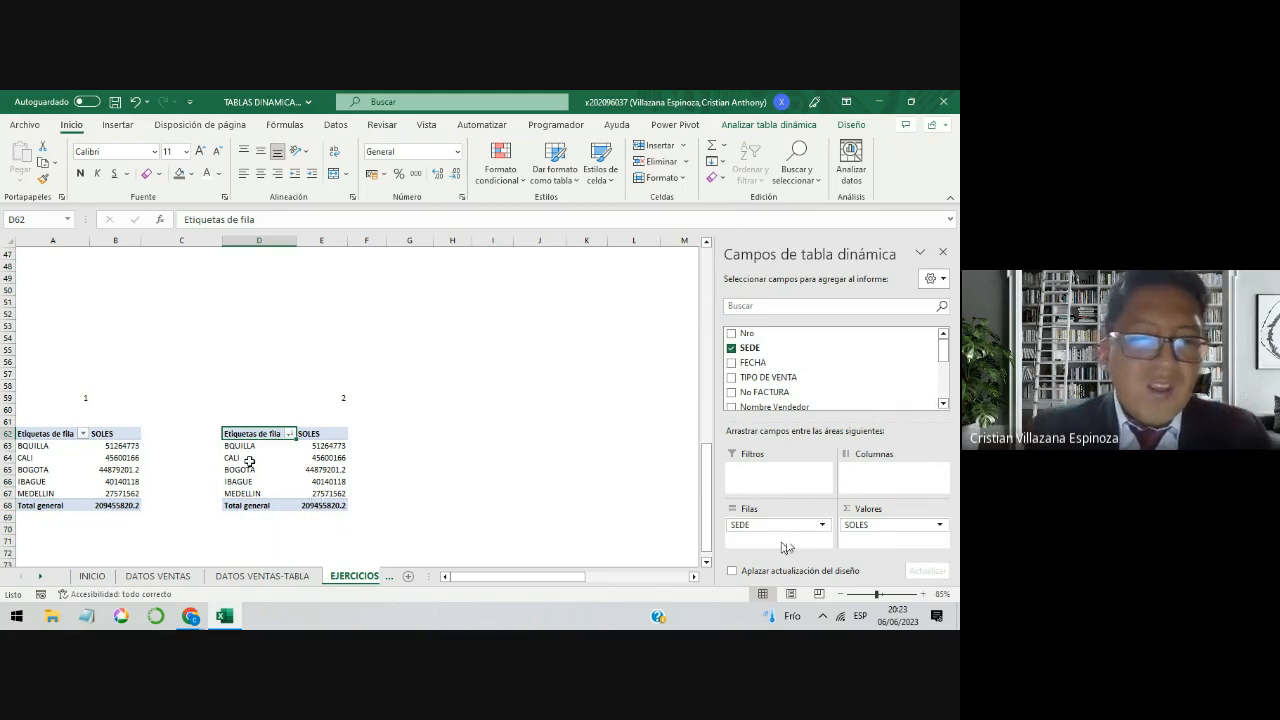
# Step: Examine the Sede names listed as row labels in the pivot table at D62
pyautogui.moveTo(255, 446); pyautogui.dragTo(259, 493)
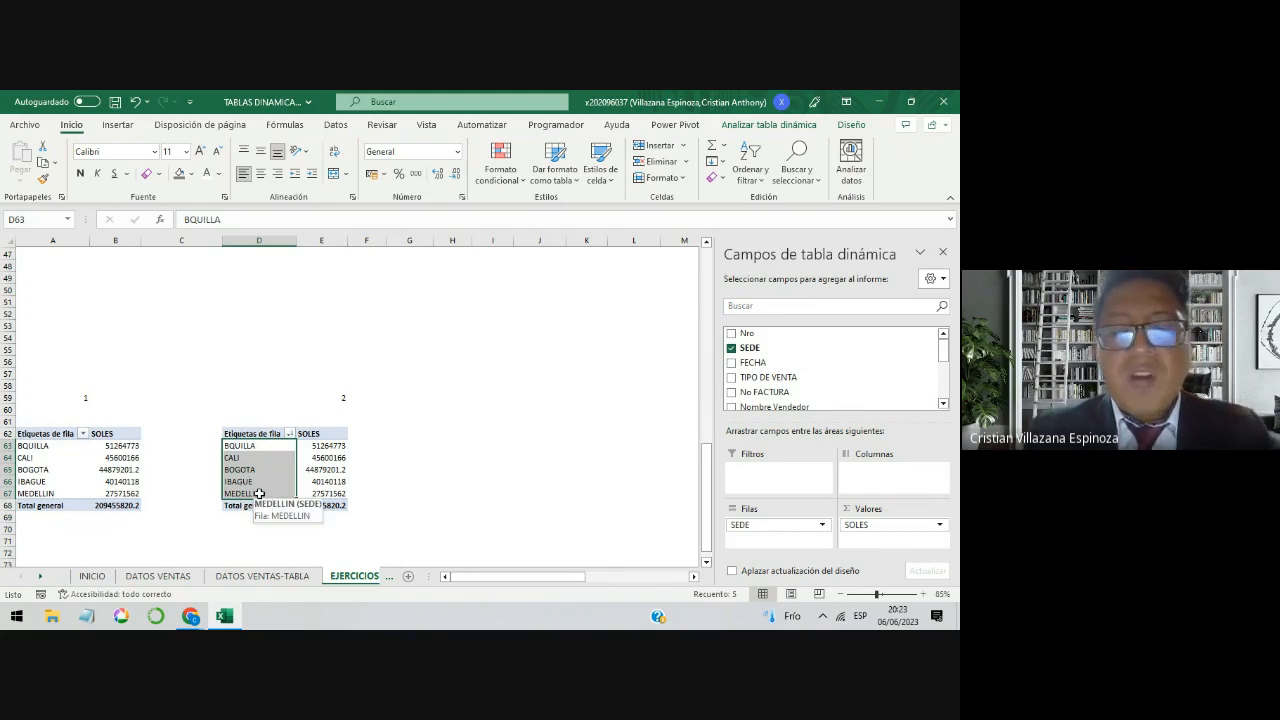
pyautogui.moveTo(262, 446); pyautogui.dragTo(262, 517)
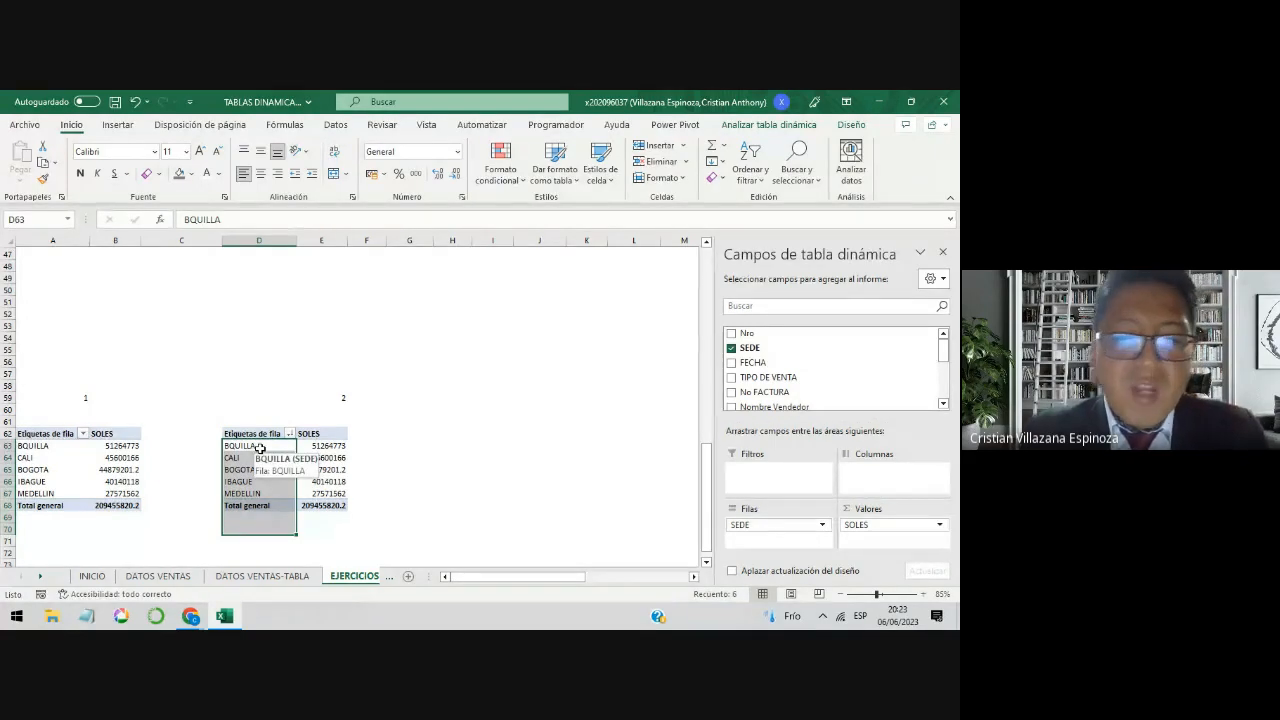
pyautogui.moveTo(257, 436); pyautogui.dragTo(467, 577)
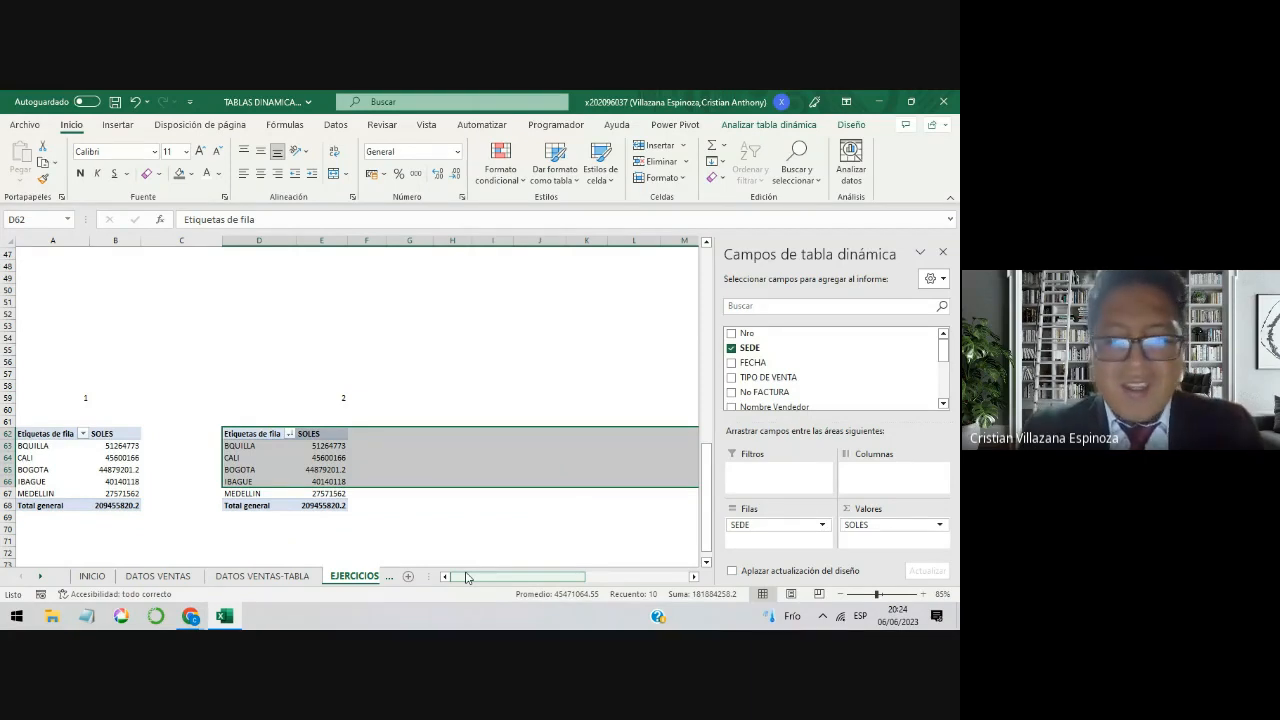
# Step: Switch to the Google Meet call in Chrome to check the chat messages, and return to the Excel workbook
pyautogui.scroll(15, 526, 449)
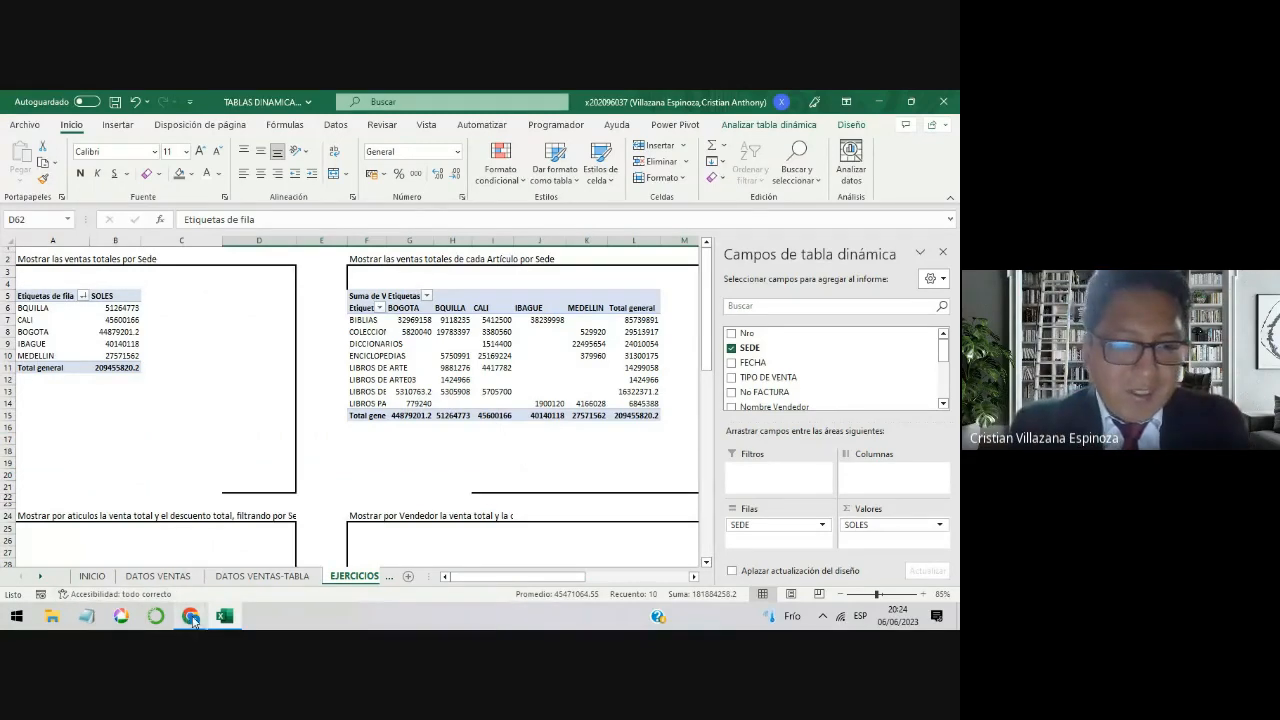
pyautogui.click(172, 573)
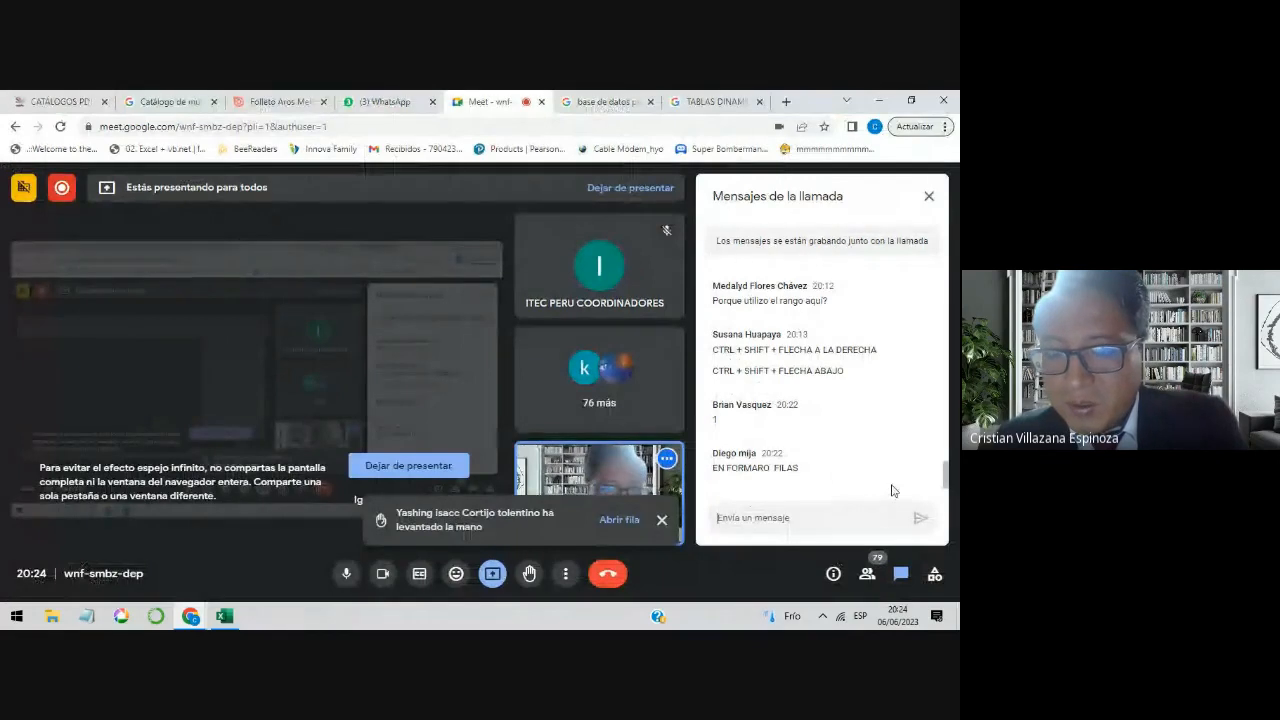
pyautogui.click(880, 101)
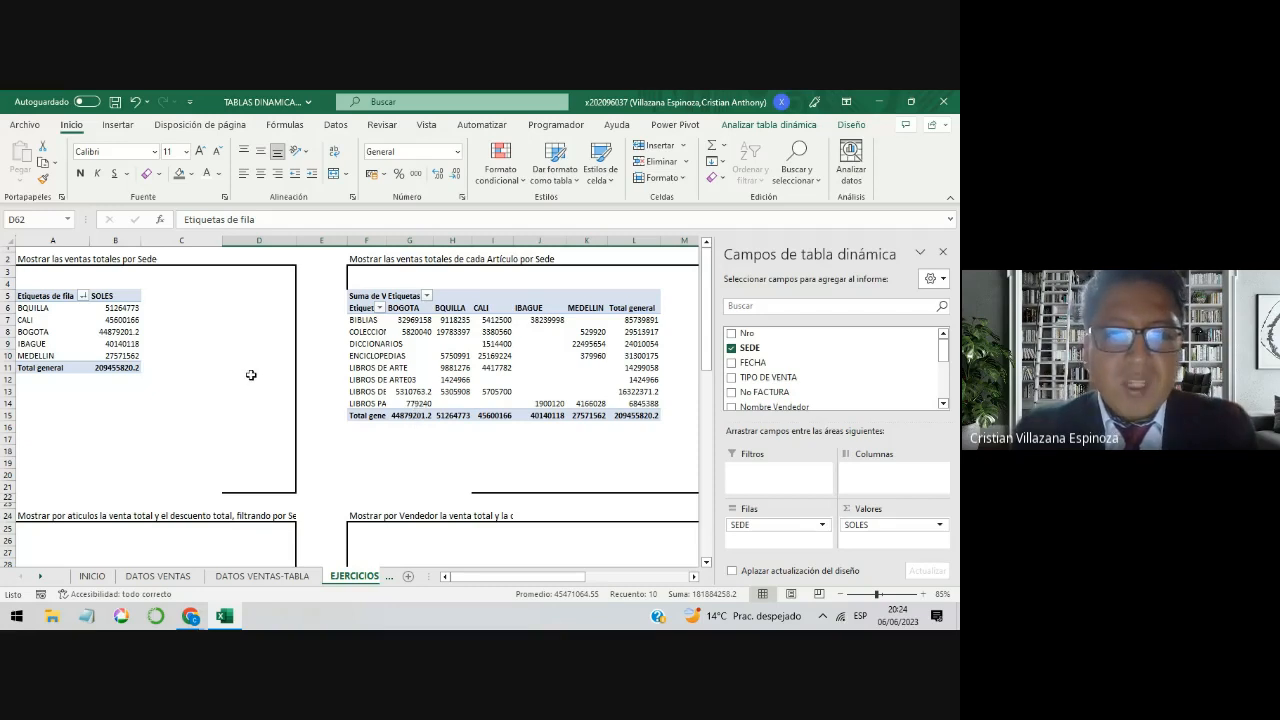
# Step: Compare the source sales records on the DATOS VENTAS and DATOS VENTAS-TABLA sheets
pyautogui.click(193, 580)
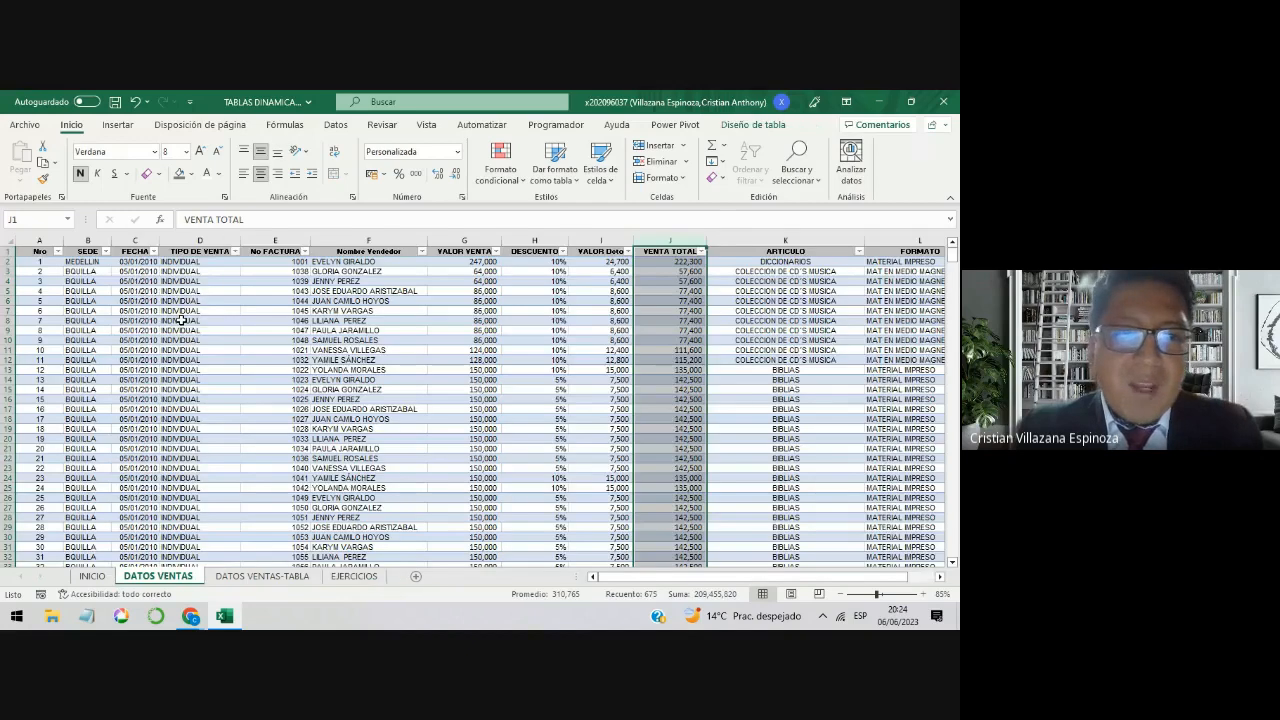
pyautogui.click(145, 291)
pyautogui.moveTo(145, 291); pyautogui.dragTo(243, 334)
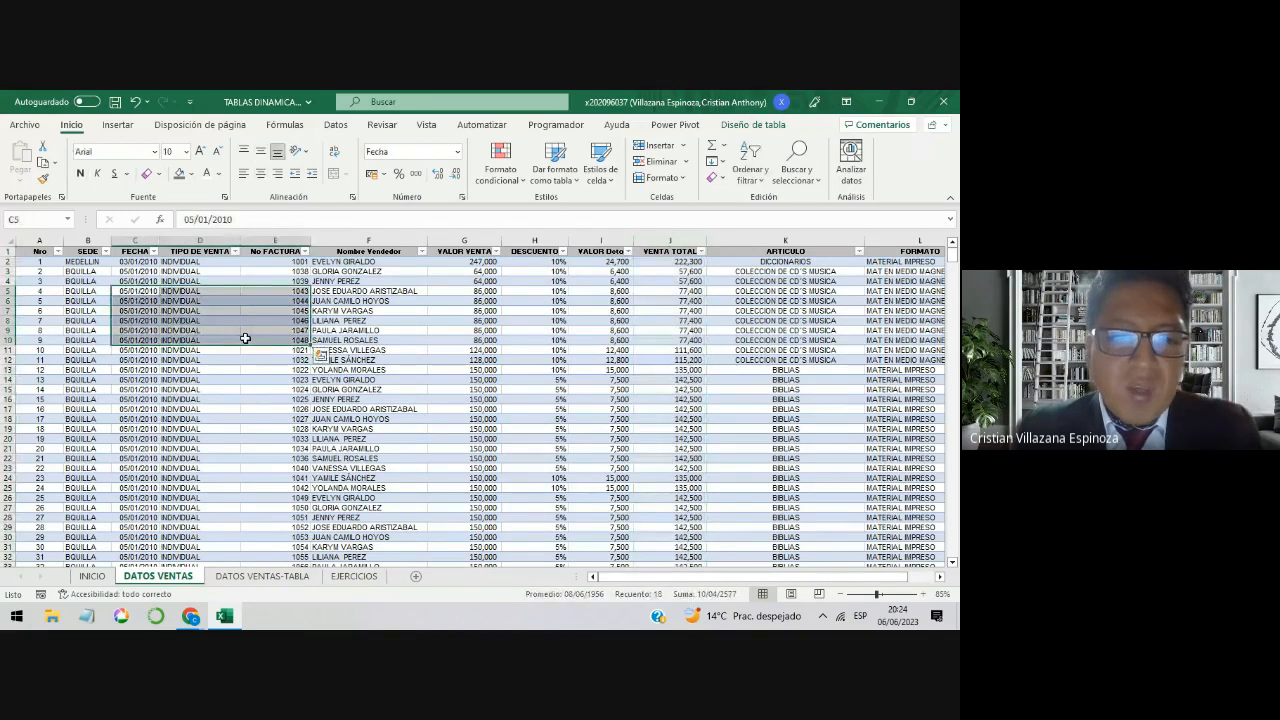
pyautogui.click(263, 578)
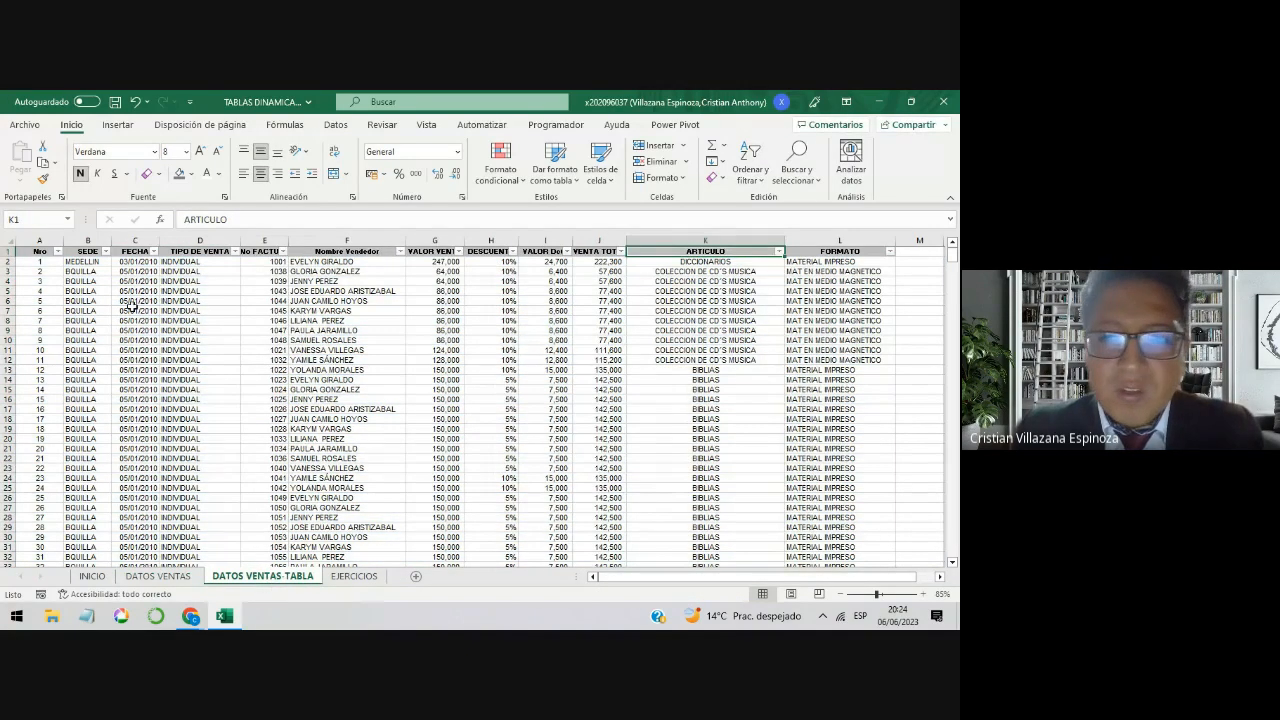
pyautogui.moveTo(85, 291); pyautogui.dragTo(435, 428)
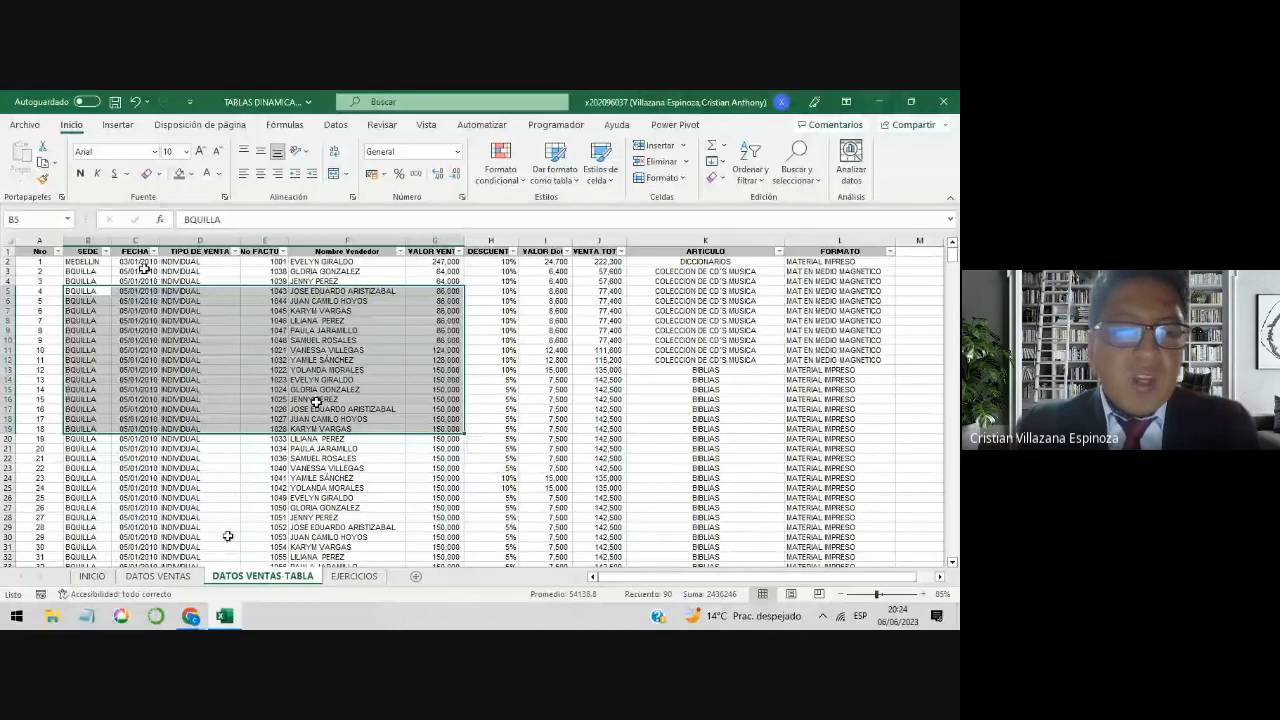
pyautogui.click(158, 576)
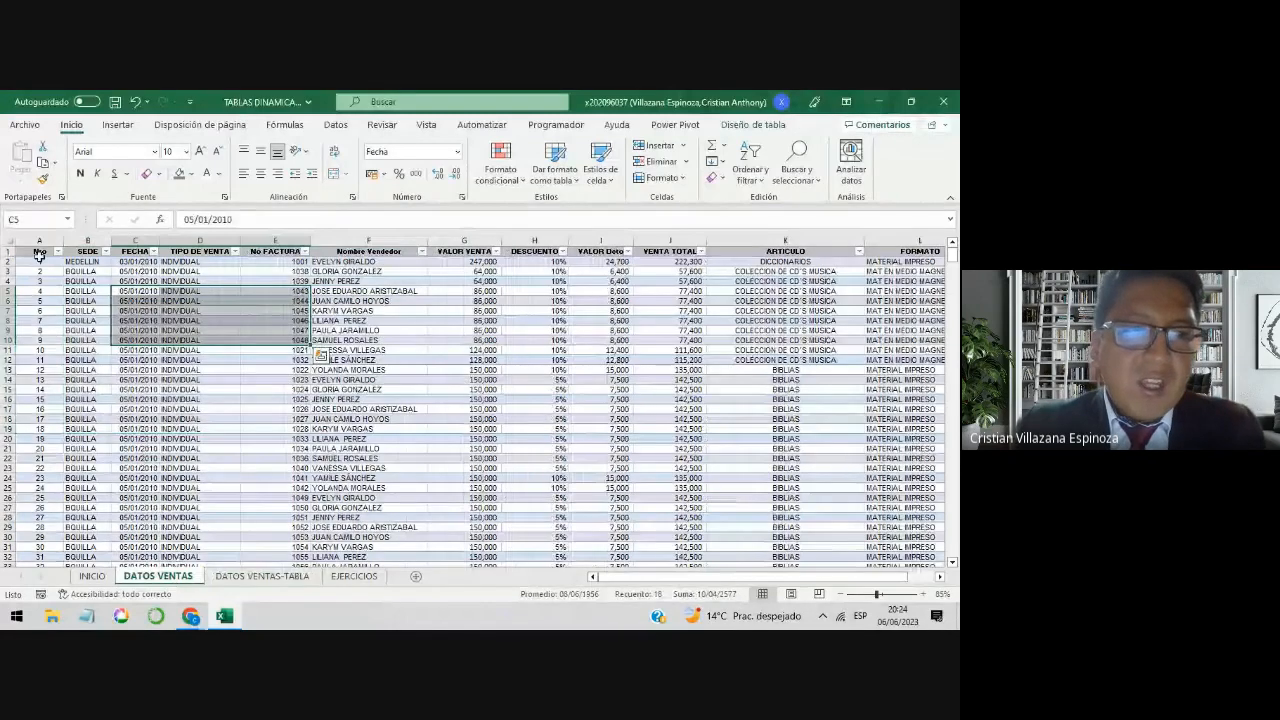
pyautogui.moveTo(40, 251); pyautogui.dragTo(842, 428)
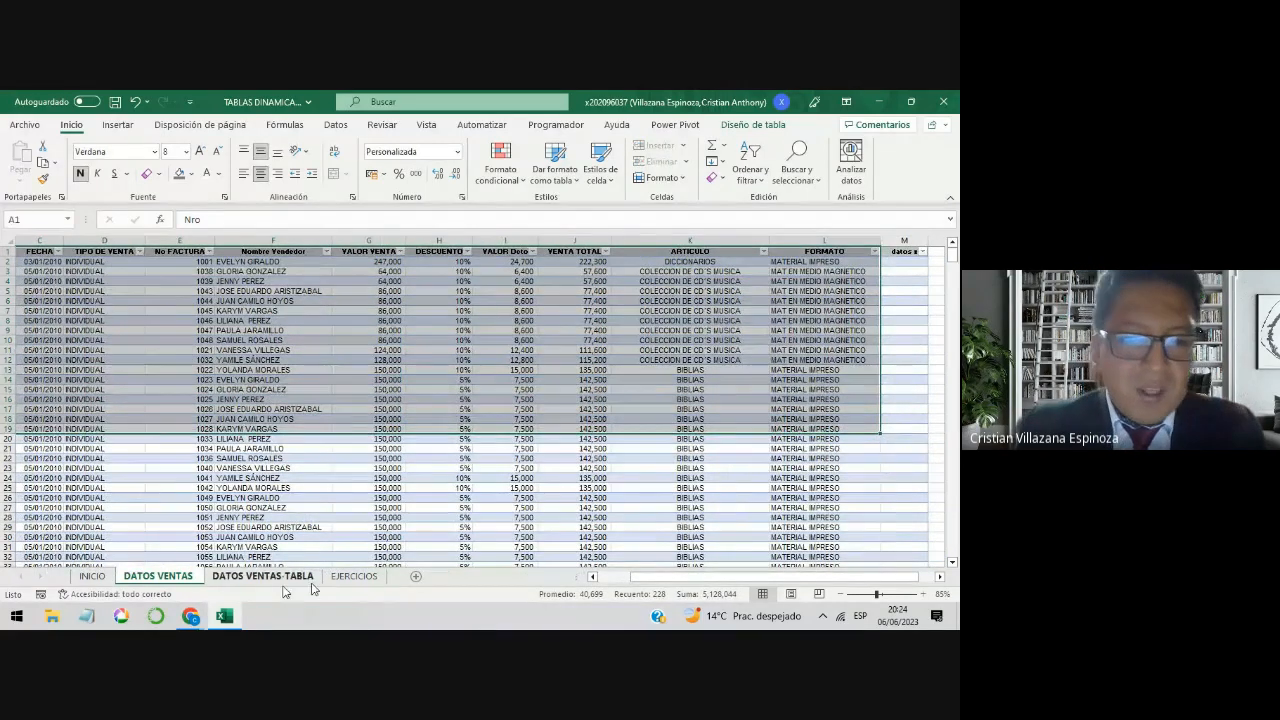
# Step: Examine the article row labels and Sede column headings of the article-by-Sede pivot table on the EJERCICIOS sheet
pyautogui.click(354, 576)
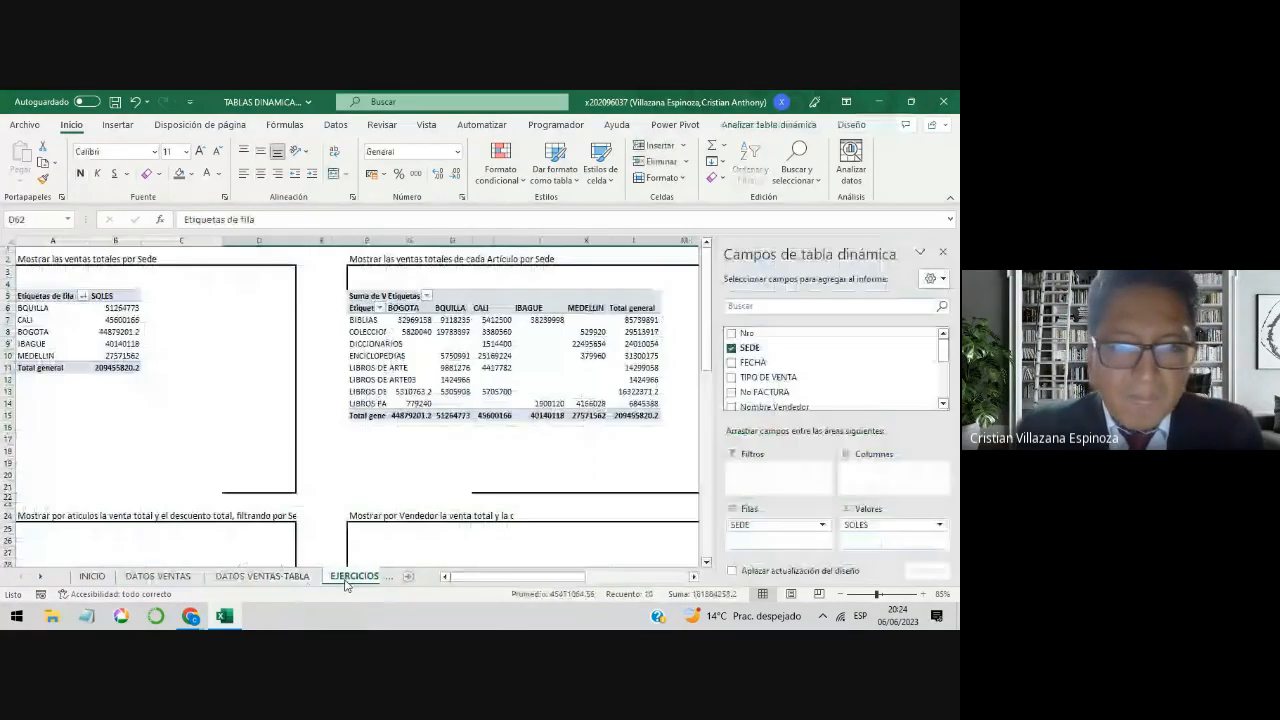
pyautogui.click(492, 474)
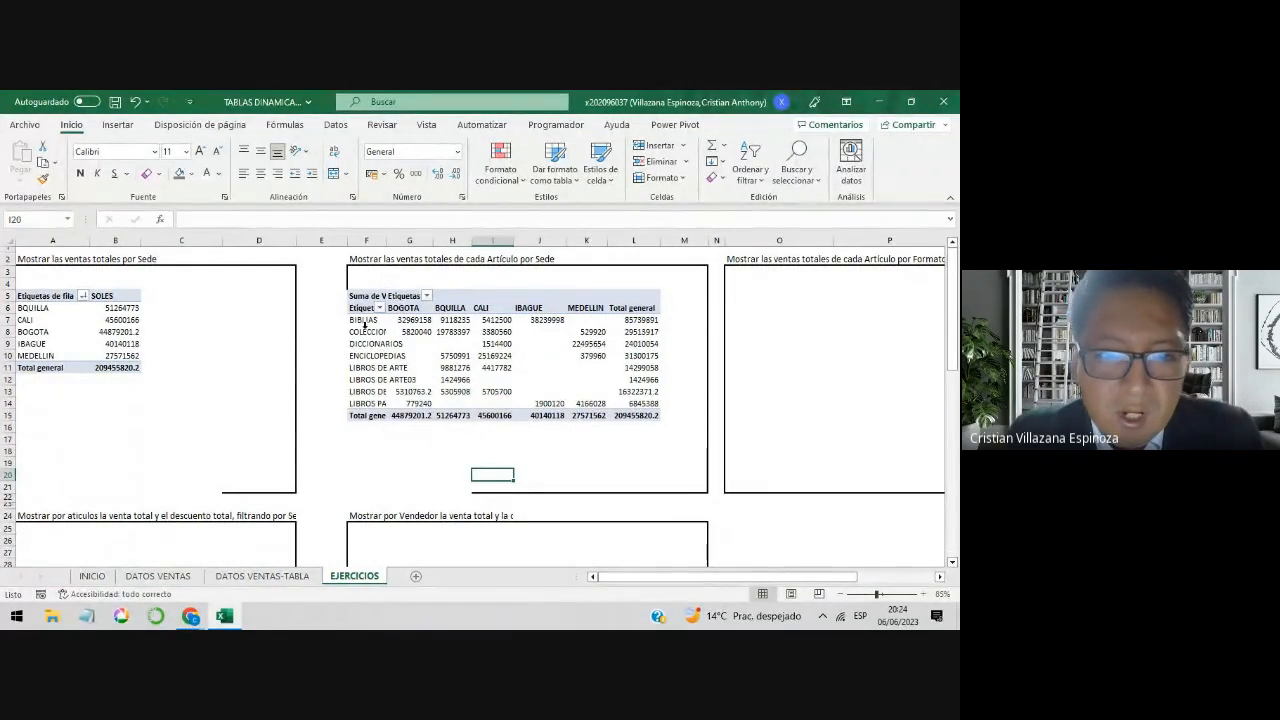
pyautogui.click(370, 320)
pyautogui.moveTo(370, 321); pyautogui.dragTo(365, 392)
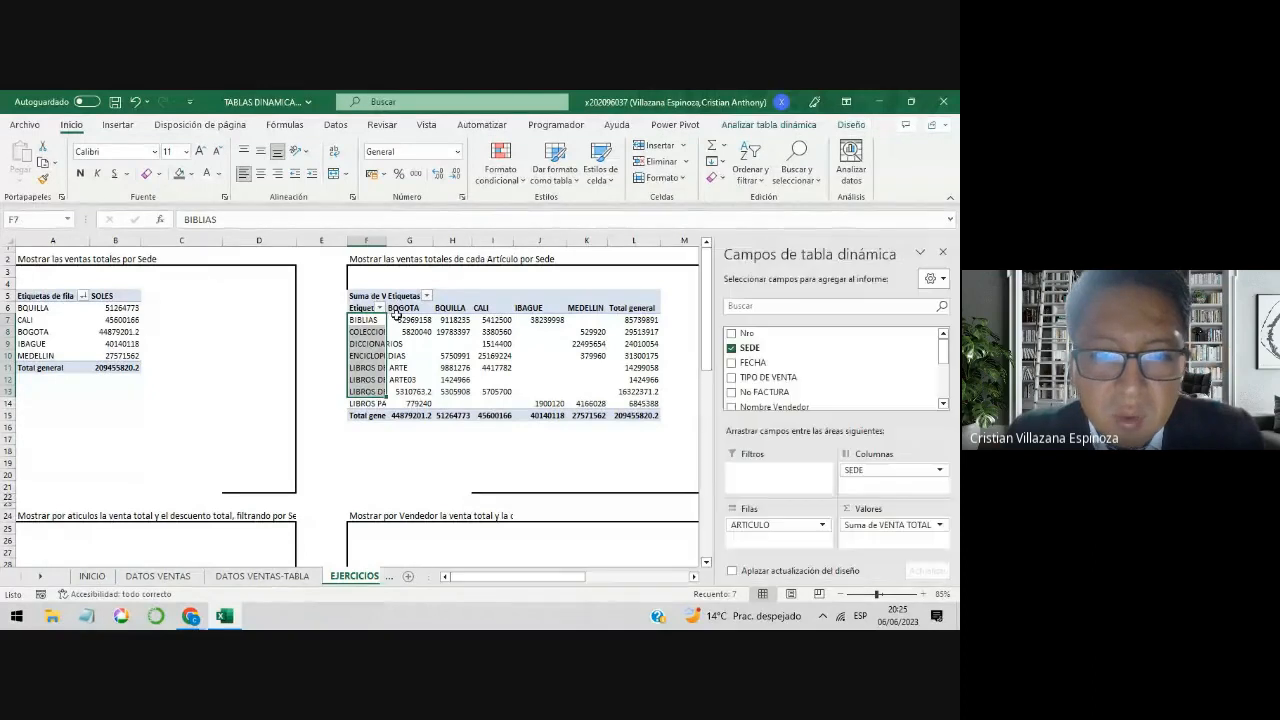
pyautogui.click(409, 308)
pyautogui.moveTo(409, 308); pyautogui.dragTo(650, 310)
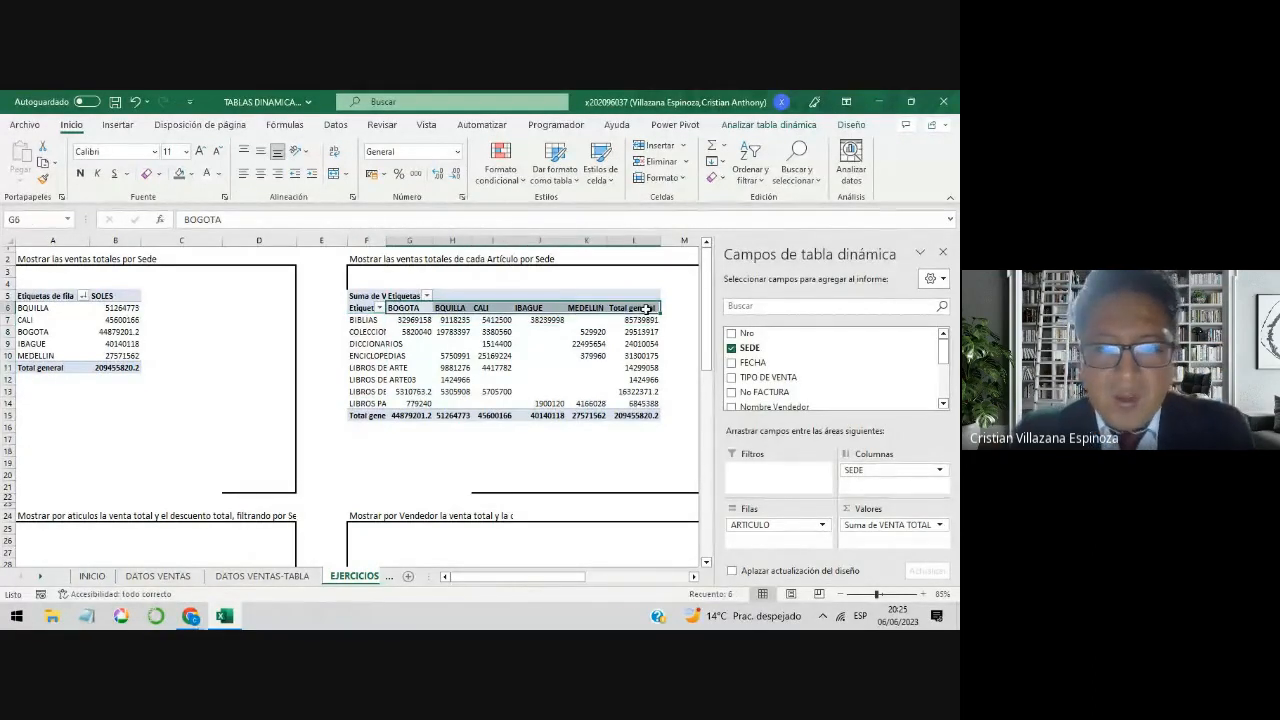
# Step: Widen column F to fit the article names in the article-by-Sede pivot table
pyautogui.click(570, 372)
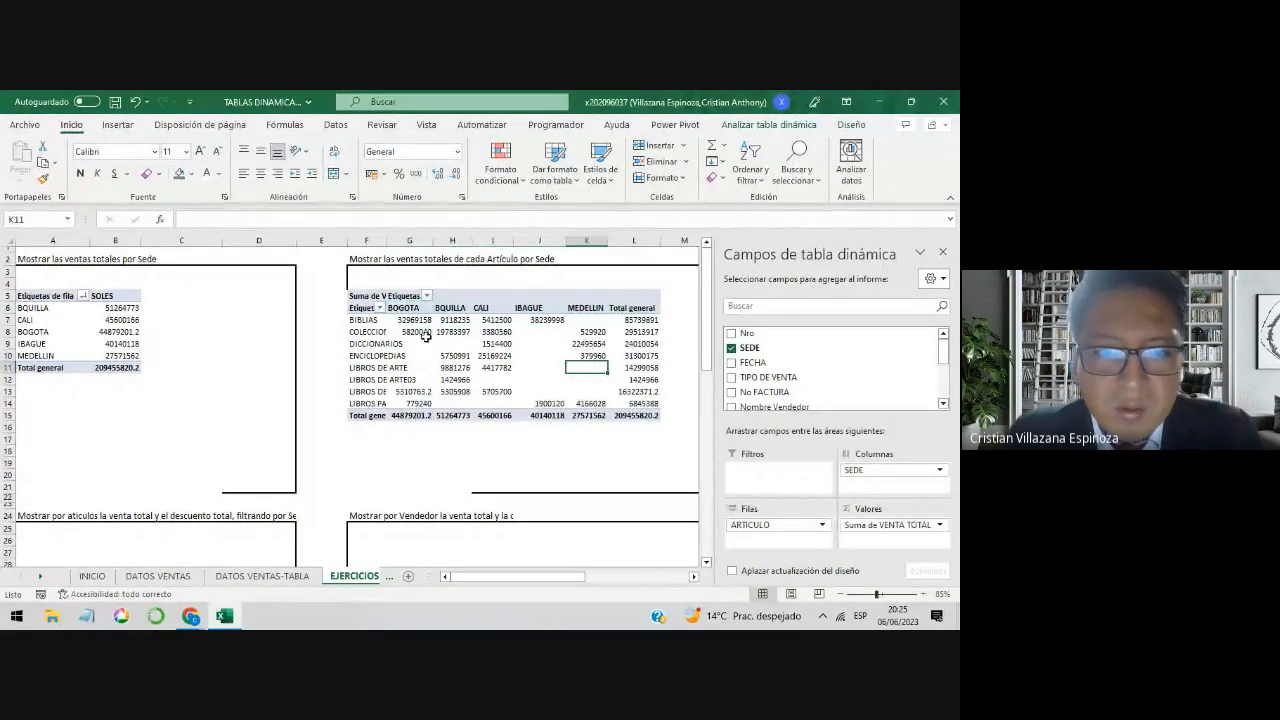
pyautogui.doubleClick(390, 243)
pyautogui.click(565, 368)
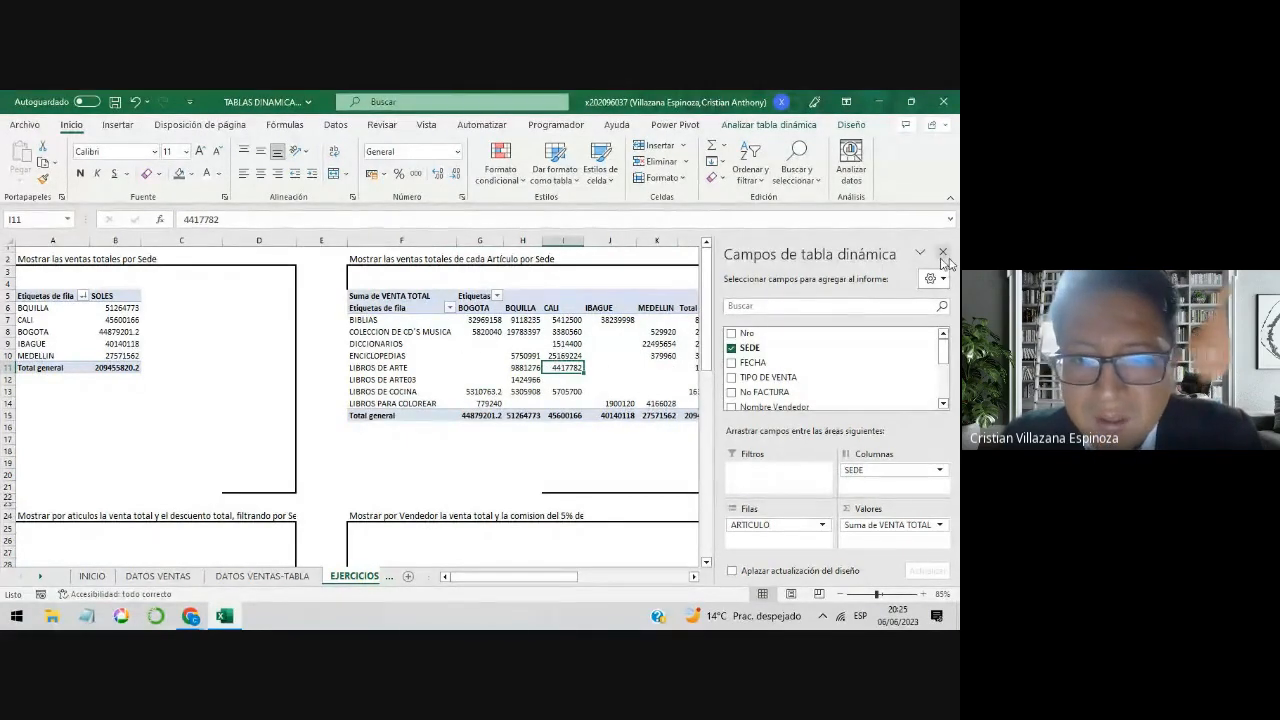
pyautogui.click(587, 437)
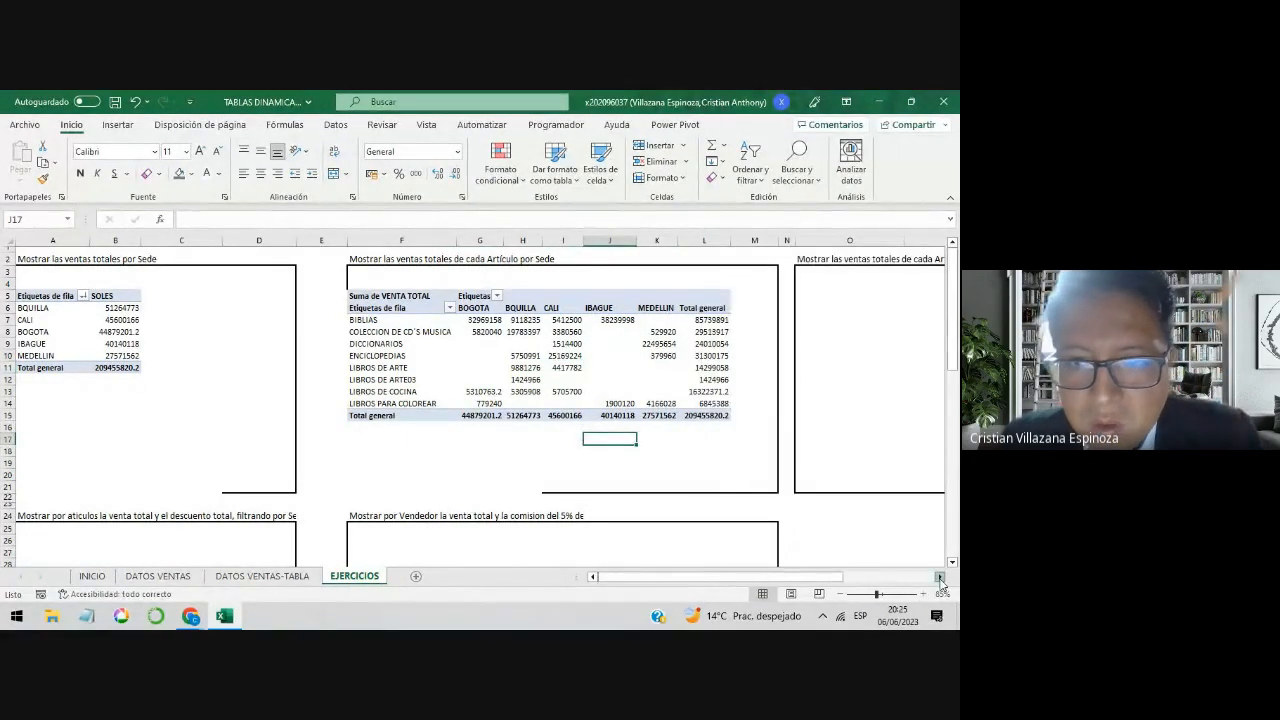
# Step: Set the article-by-Sede pivot table to show 0 in empty cells and check the BIBLIAS value for MEDELLIN
pyautogui.click(939, 576)
pyautogui.click(583, 319)
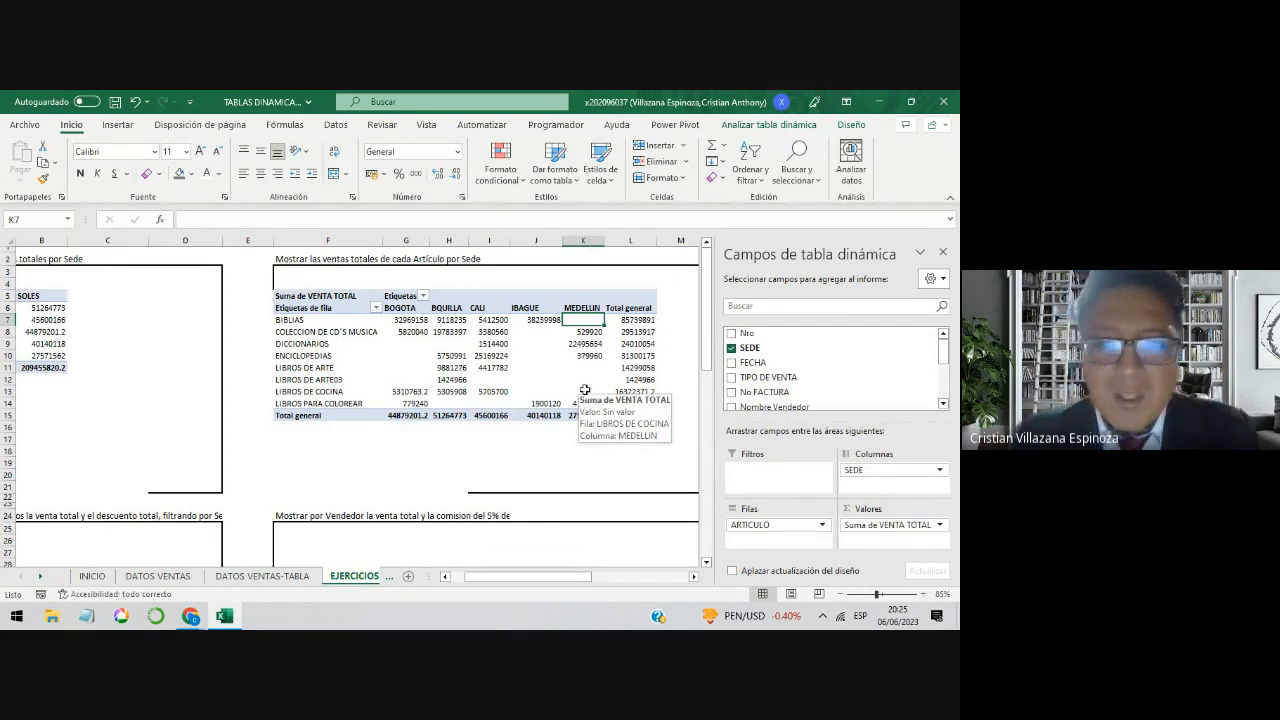
pyautogui.click(466, 344)
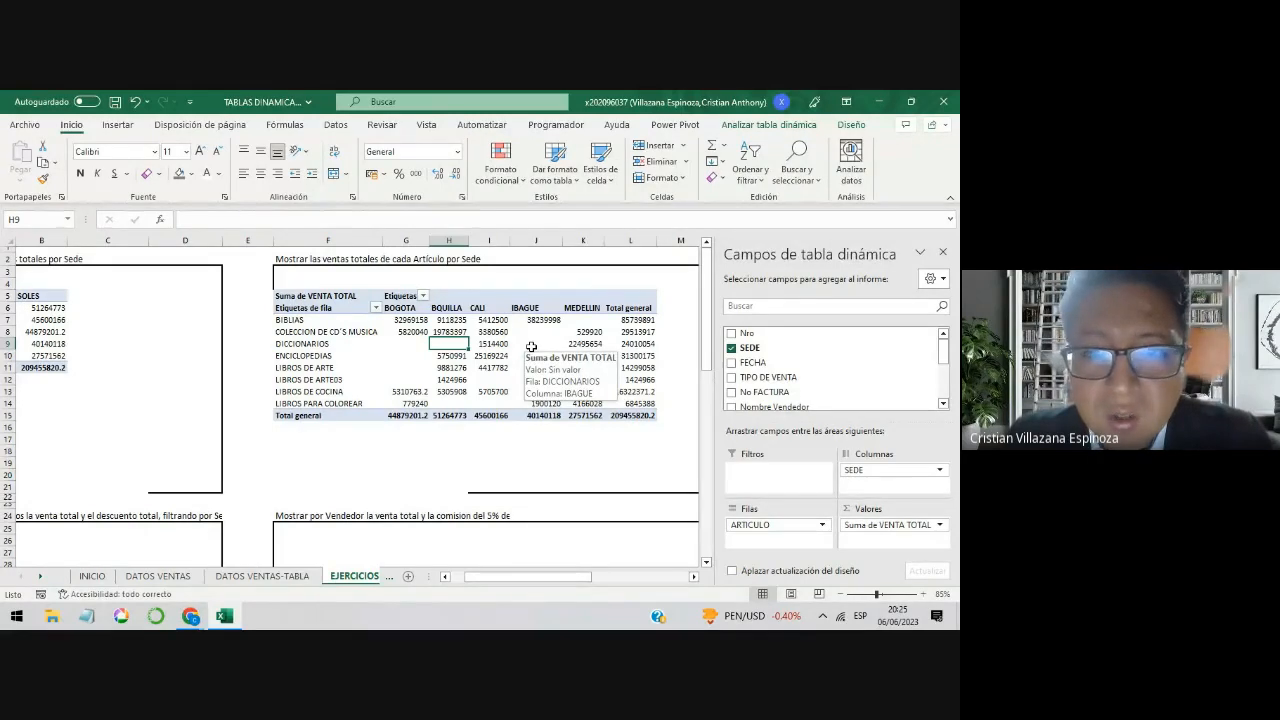
pyautogui.rightClick(532, 347)
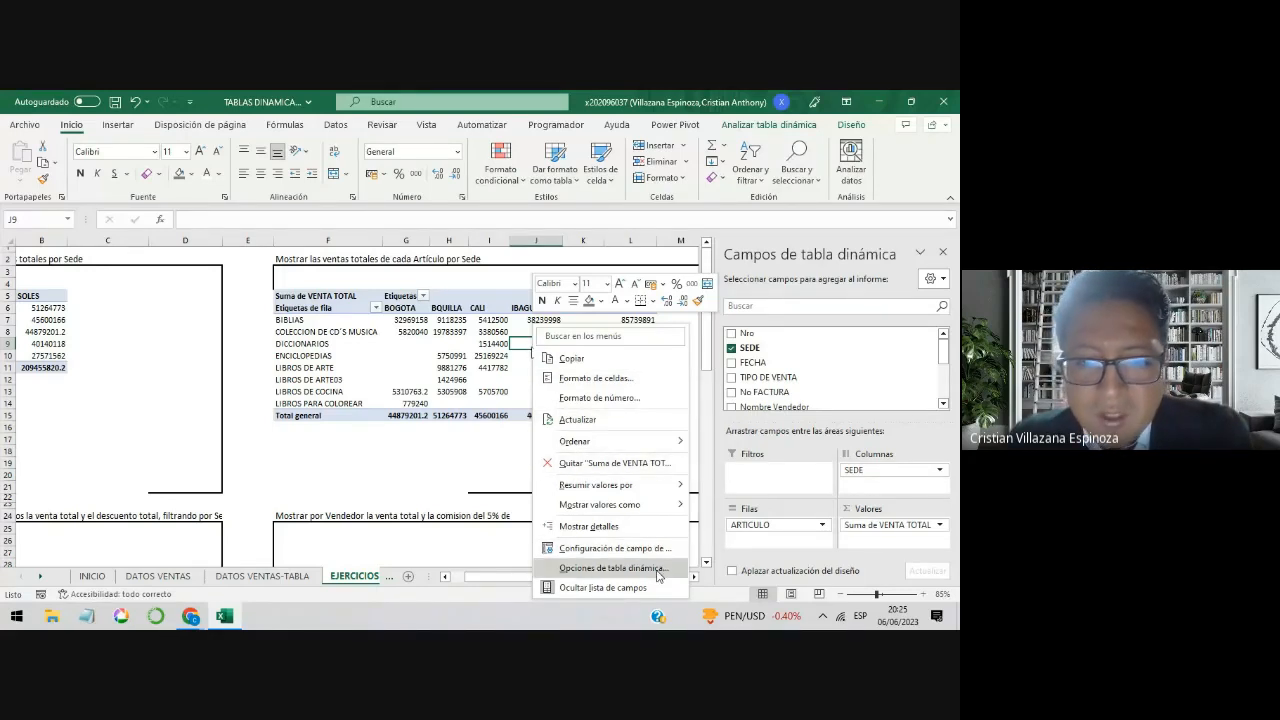
pyautogui.click(612, 568)
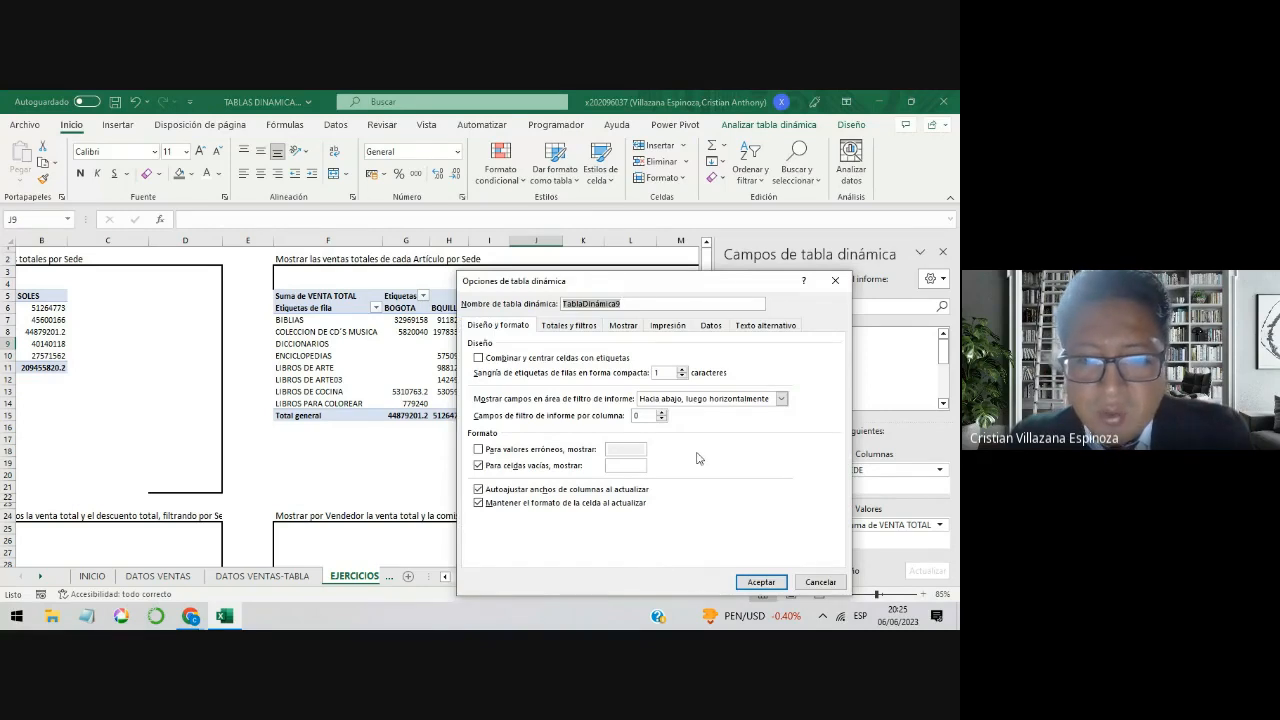
pyautogui.moveTo(598, 285); pyautogui.dragTo(678, 171)
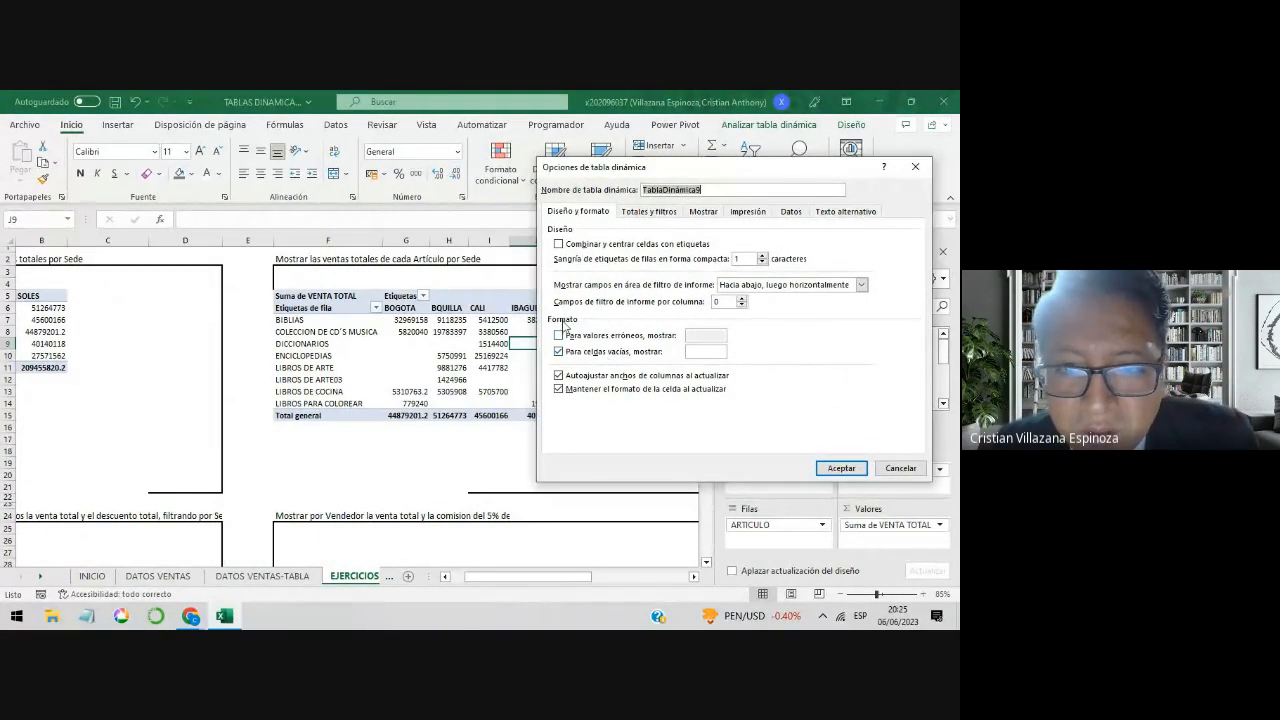
pyautogui.click(709, 352)
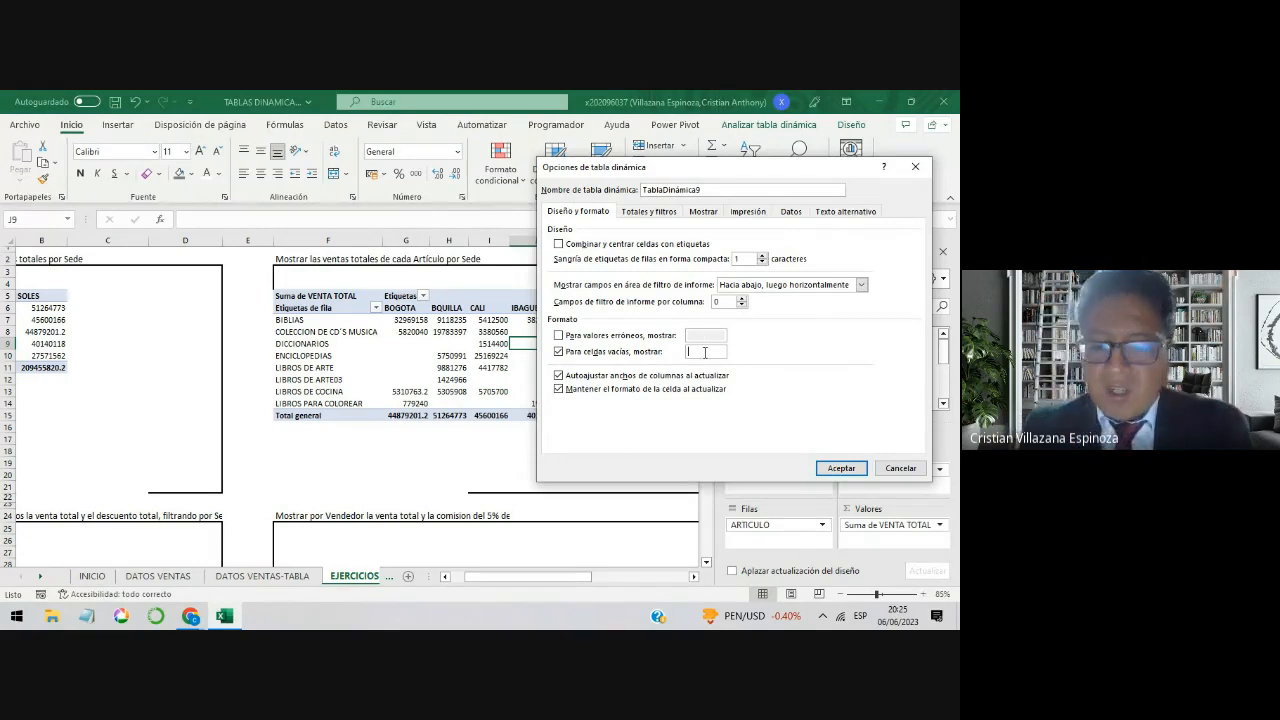
pyautogui.write('0')
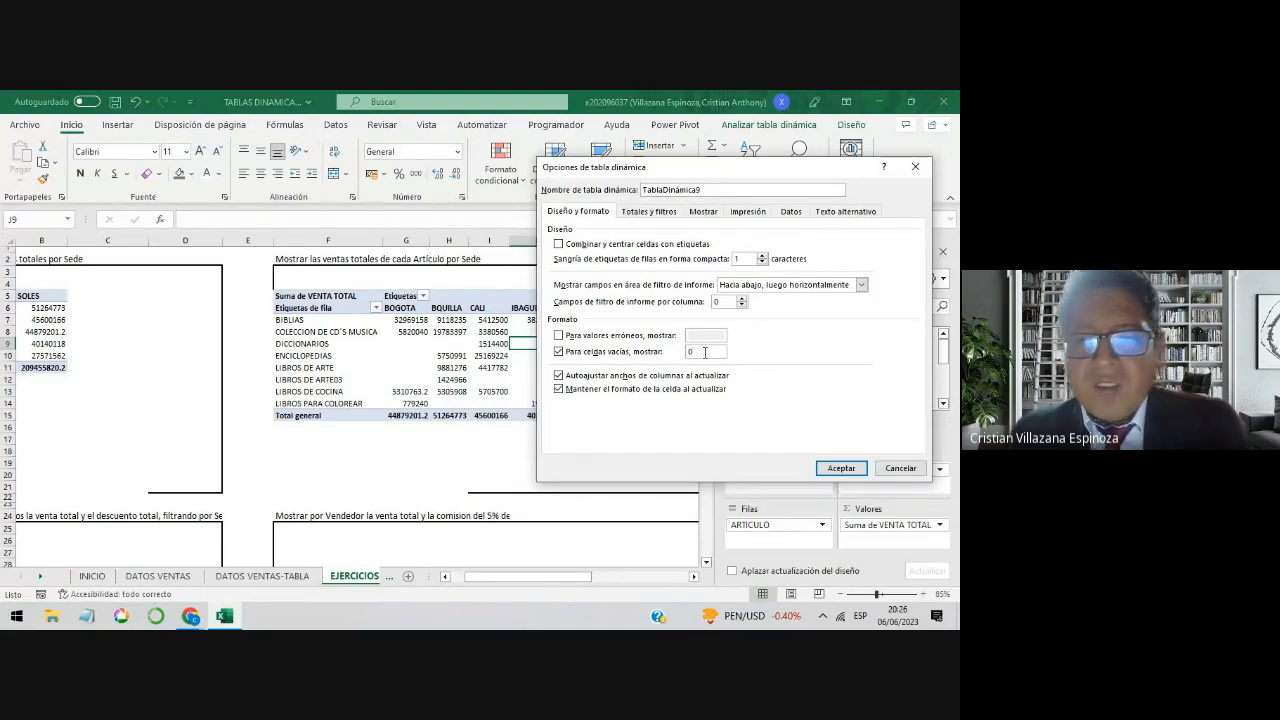
pyautogui.click(832, 468)
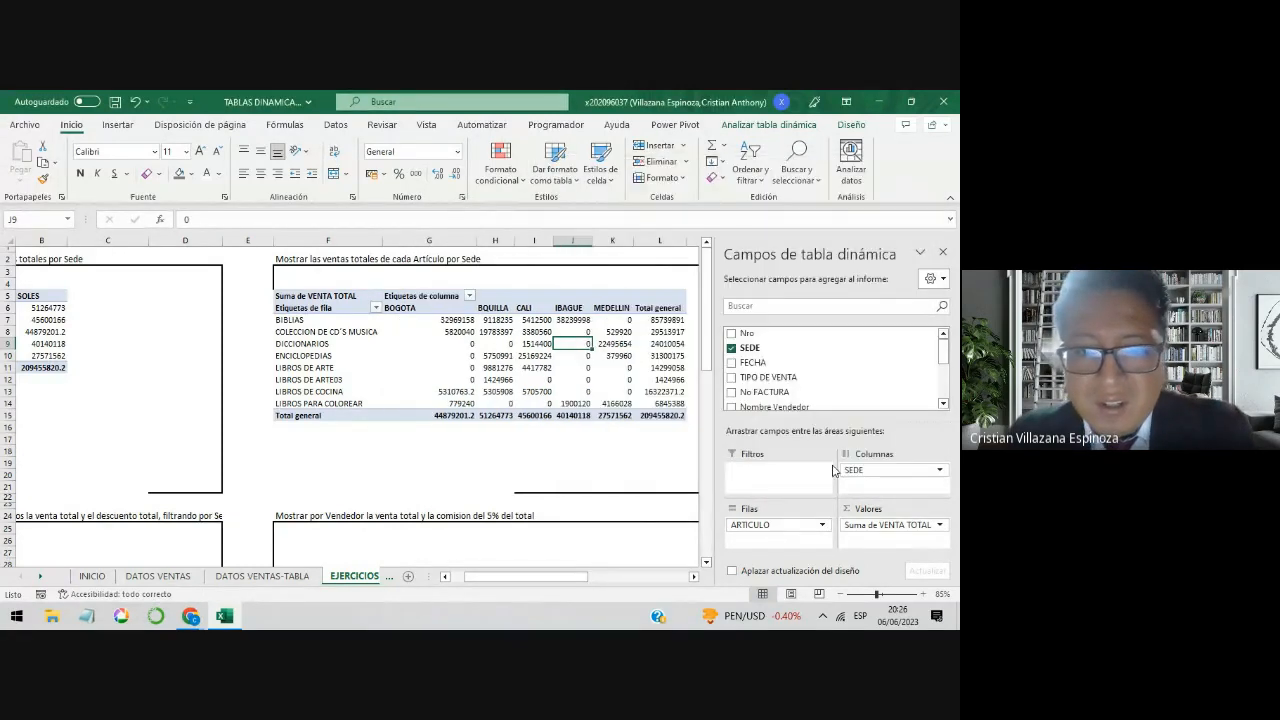
pyautogui.click(610, 308)
pyautogui.click(612, 320)
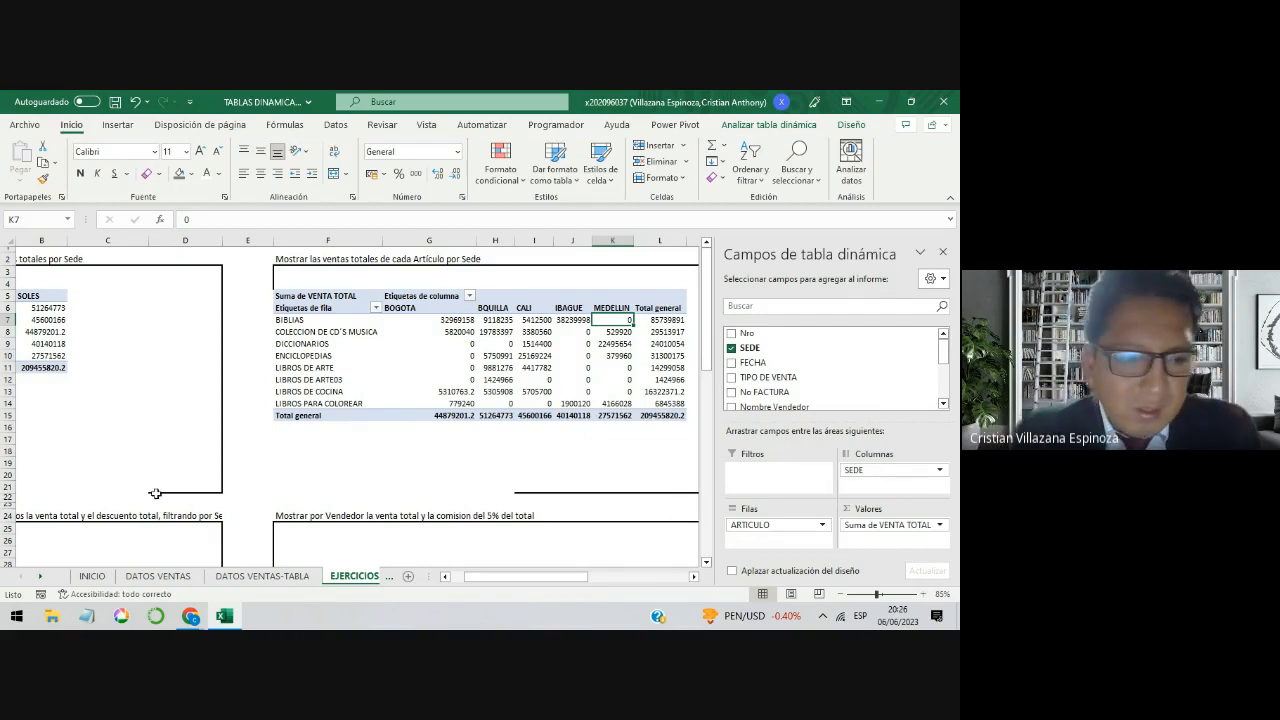
# Step: Check the Google Meet chat for new student questions and return to the pivot table in Excel
pyautogui.click(190, 616)
pyautogui.click(145, 568)
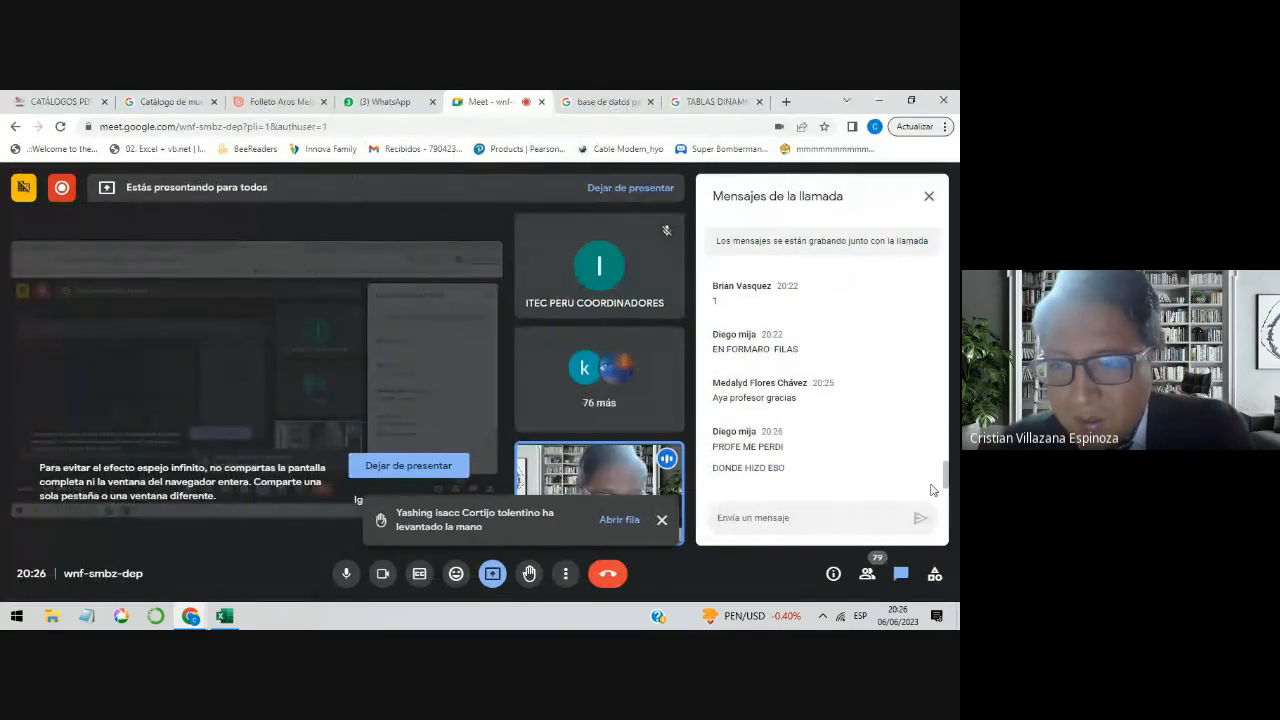
pyautogui.click(877, 101)
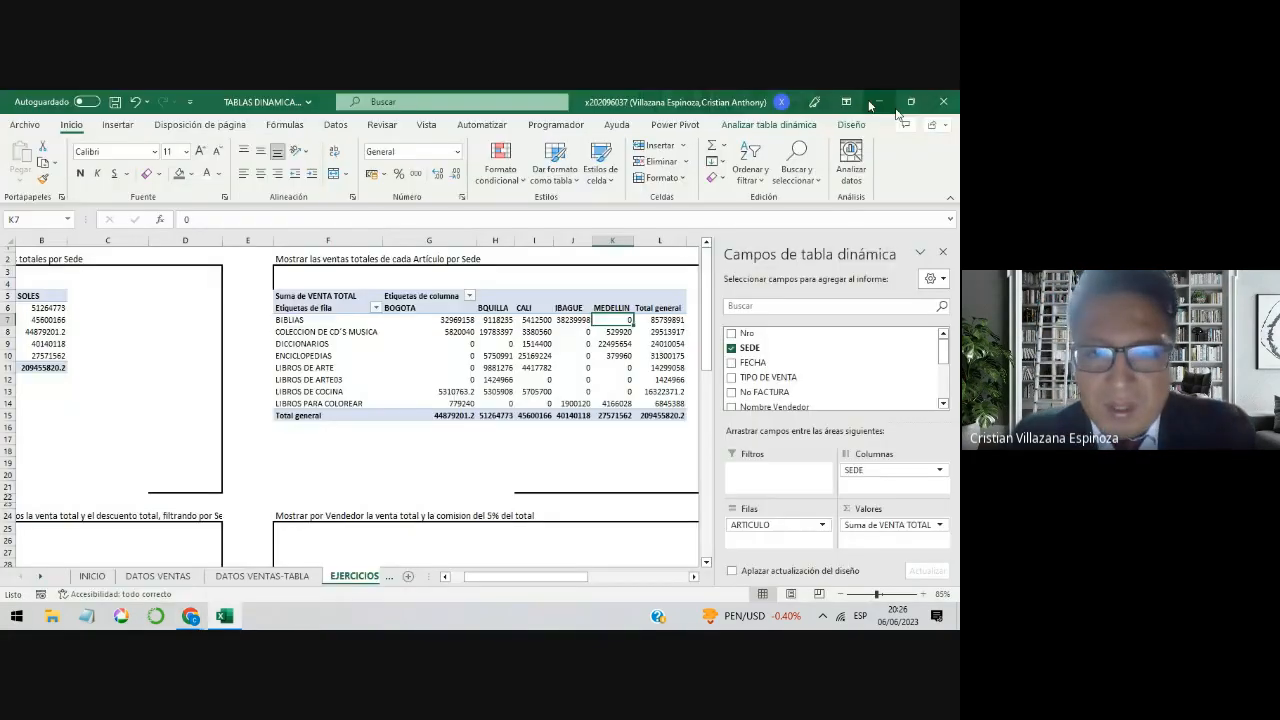
# Step: Review the empty-cell display setting in the article-by-Sede pivot table's options, keeping it at 0
pyautogui.rightClick(565, 355)
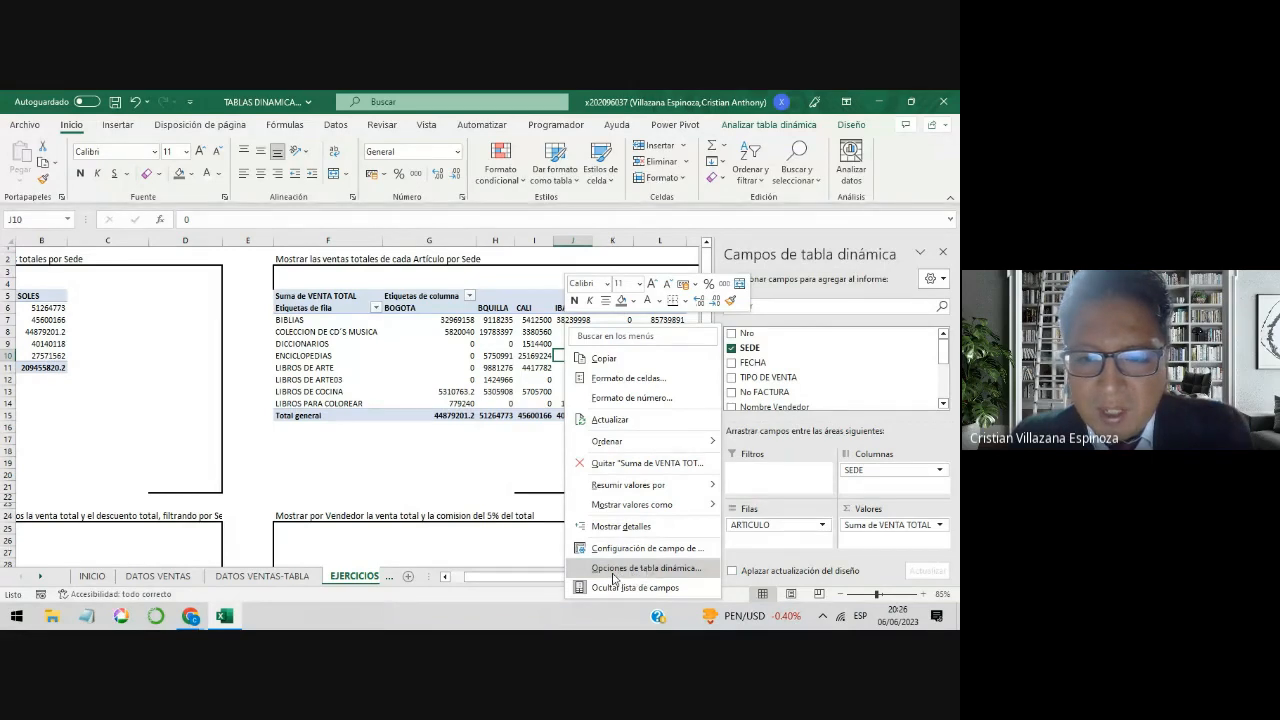
pyautogui.click(646, 570)
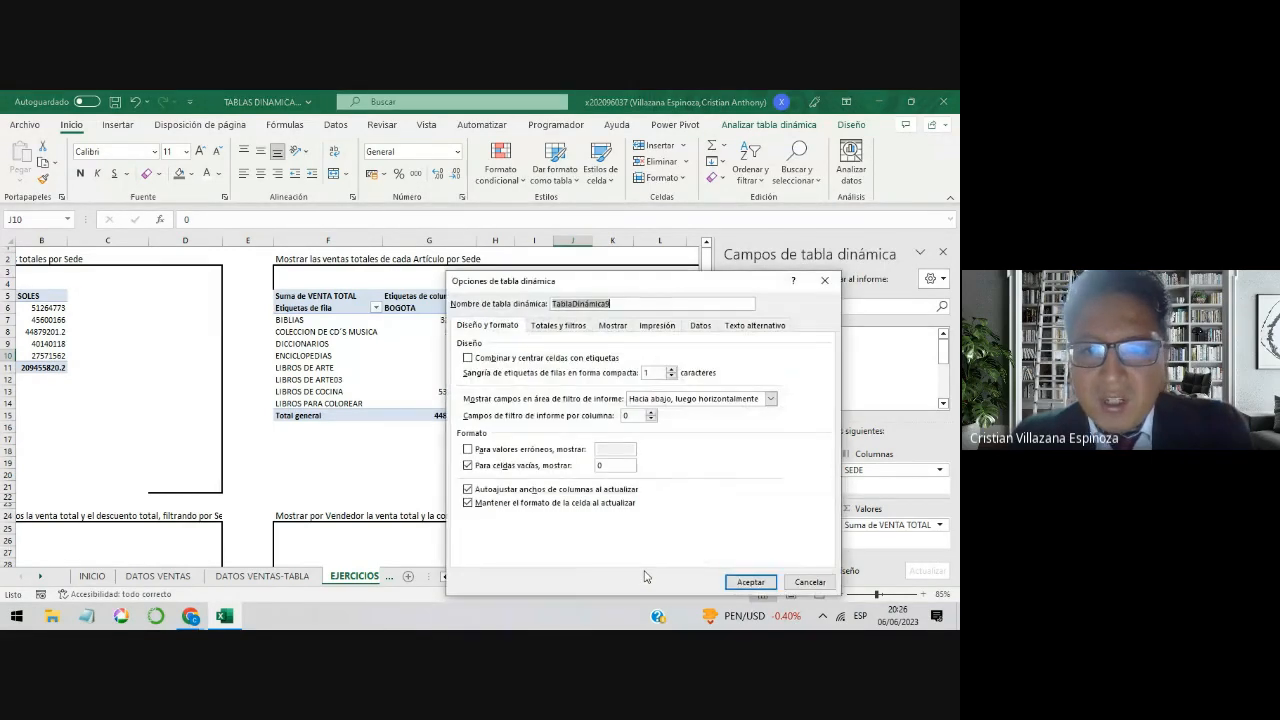
pyautogui.moveTo(653, 291); pyautogui.dragTo(521, 153)
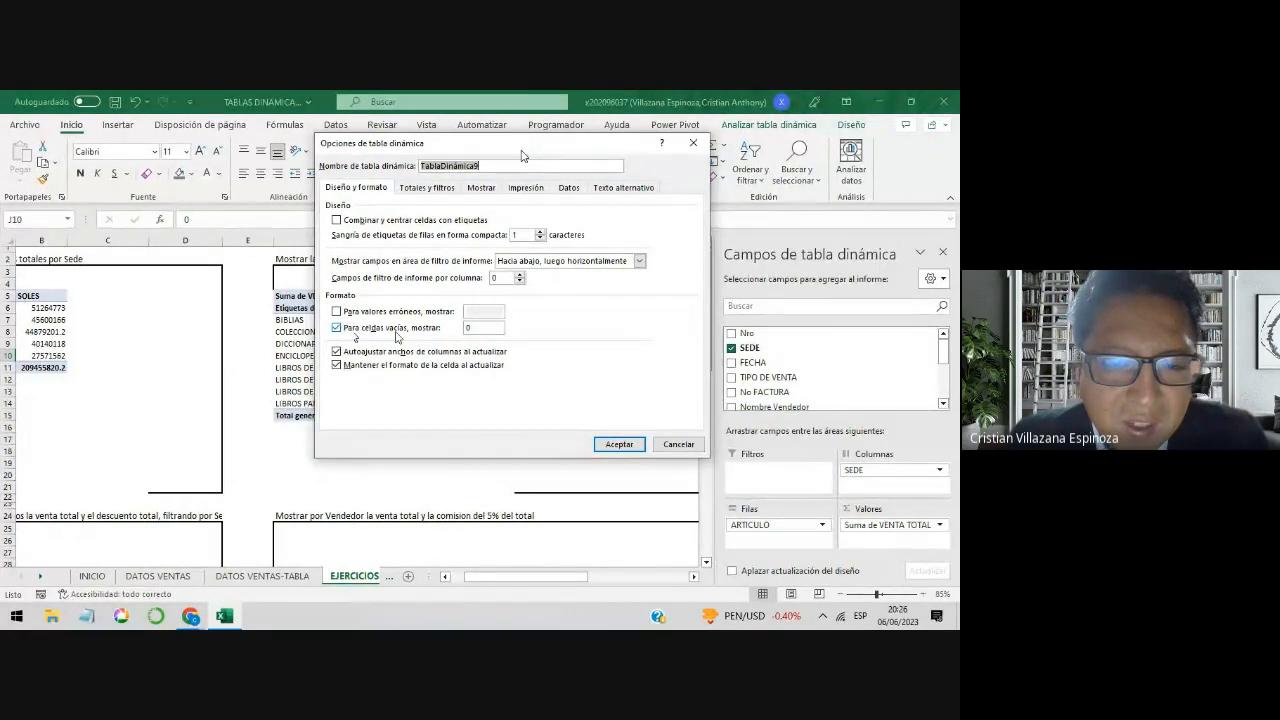
pyautogui.click(480, 328)
pyautogui.doubleClick(480, 328)
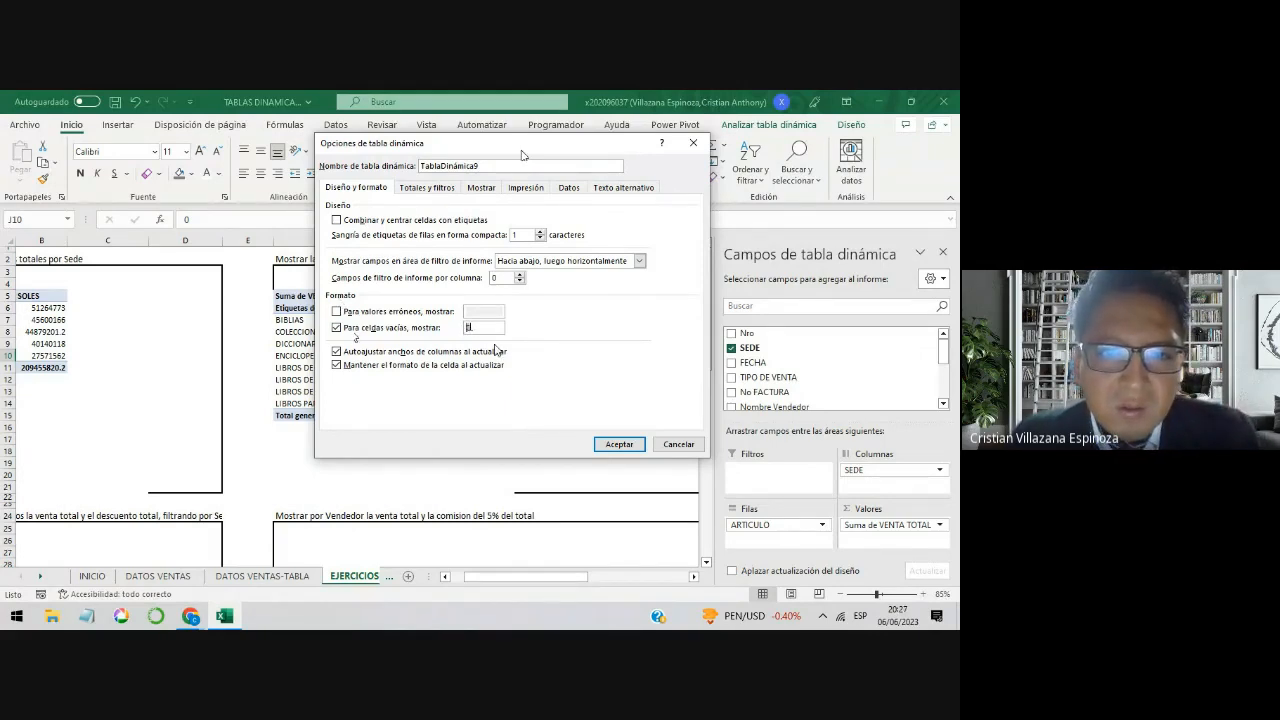
pyautogui.click(607, 448)
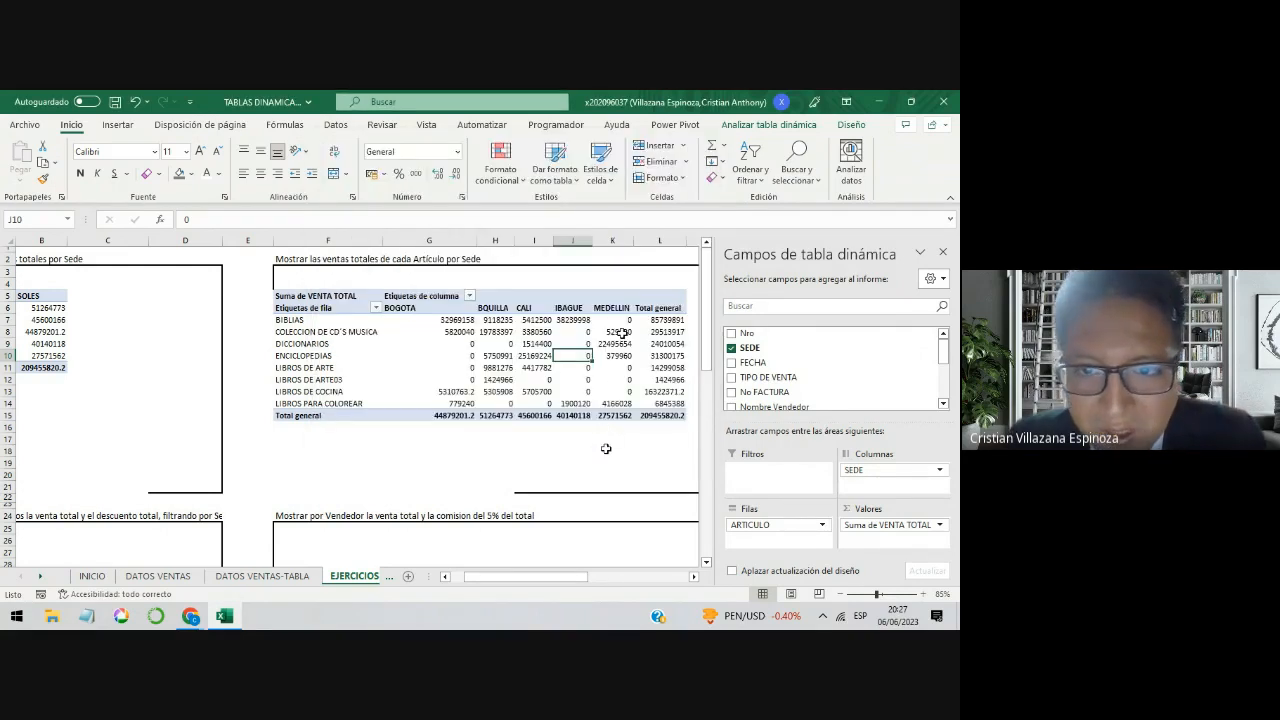
# Step: Inspect the empty-sales cells for IBAGUE, MEDELLIN and CALI in the article-by-Sede pivot table
pyautogui.click(604, 321)
pyautogui.click(578, 343)
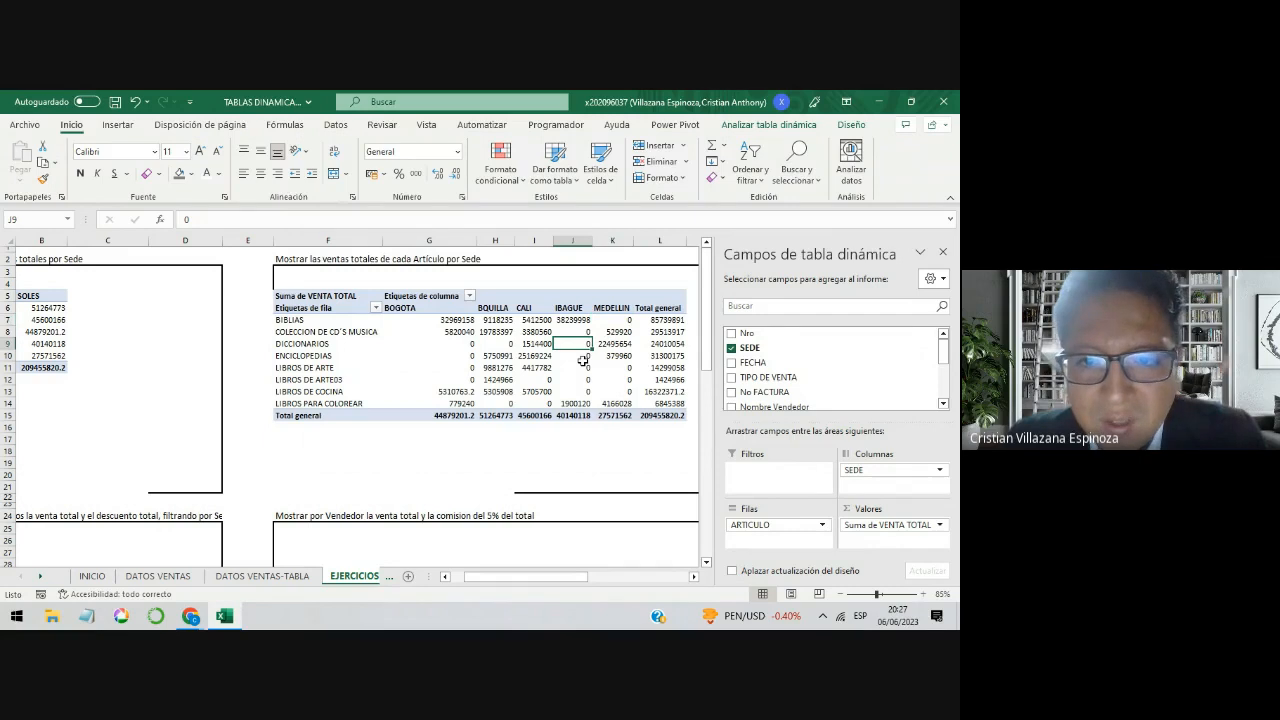
pyautogui.click(583, 390)
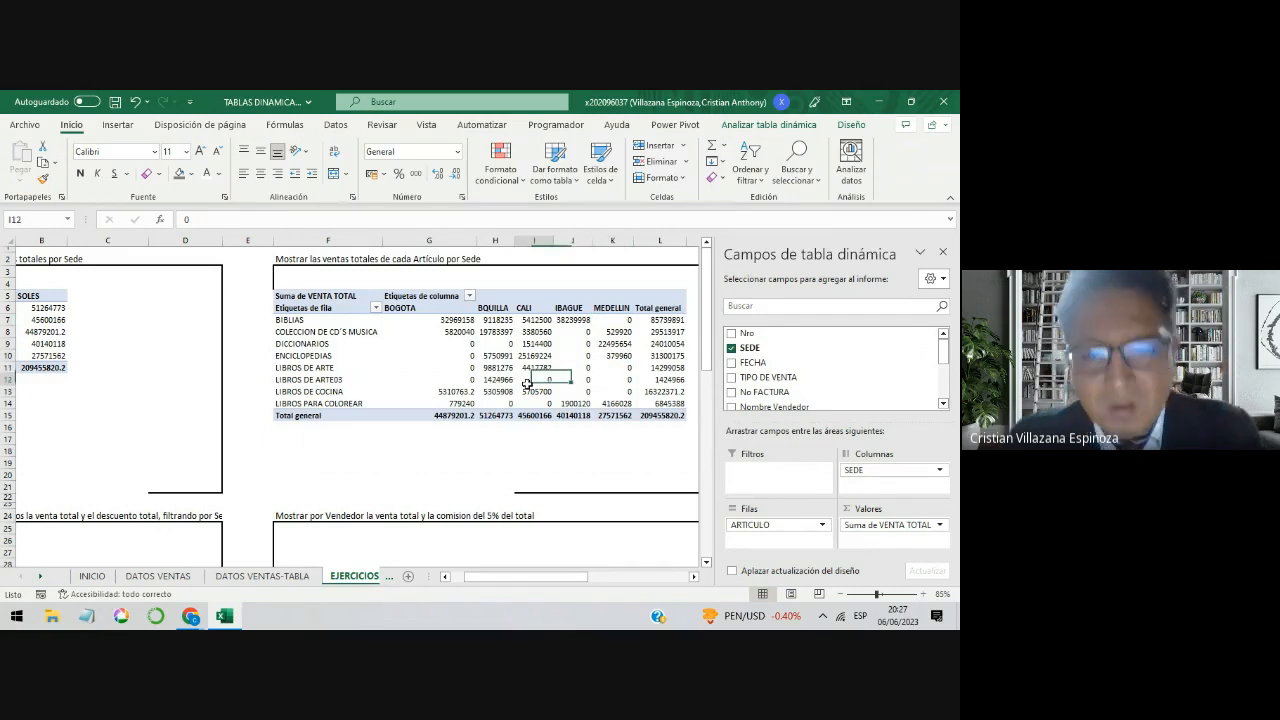
pyautogui.click(536, 382)
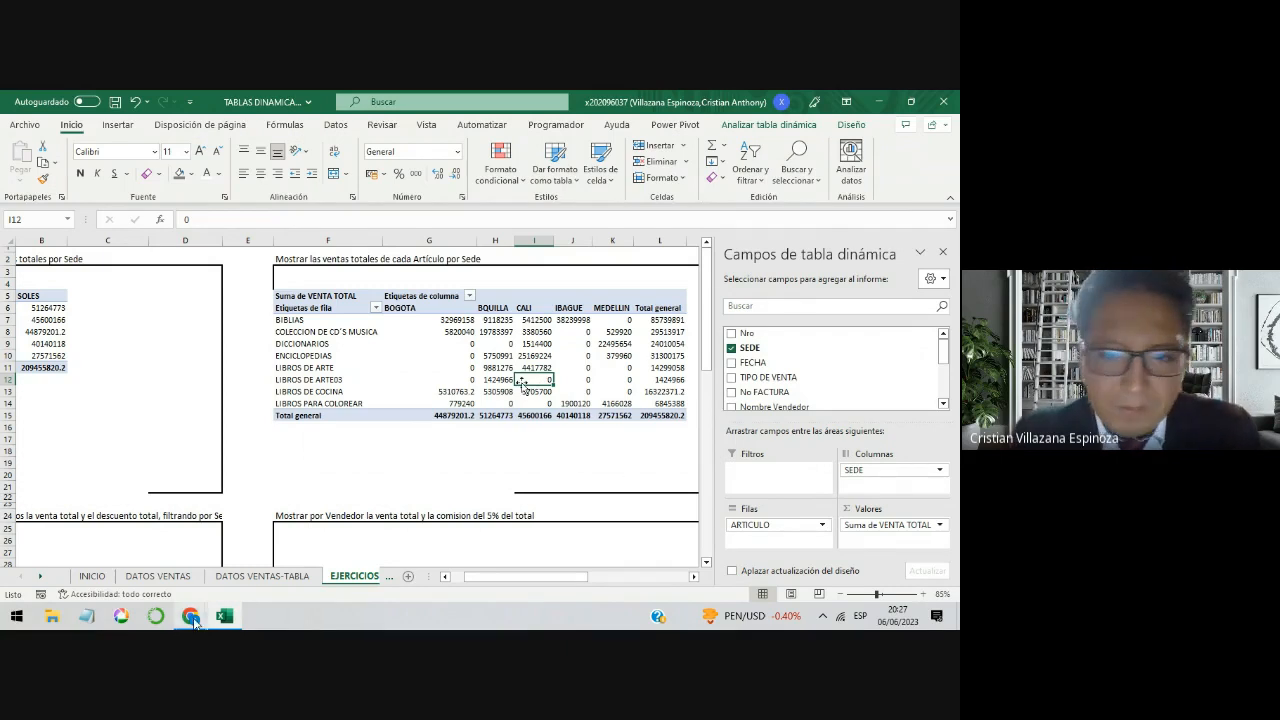
# Step: Check the Google Meet chat for student messages and return to the Excel workbook
pyautogui.moveTo(194, 618)
pyautogui.click(151, 585)
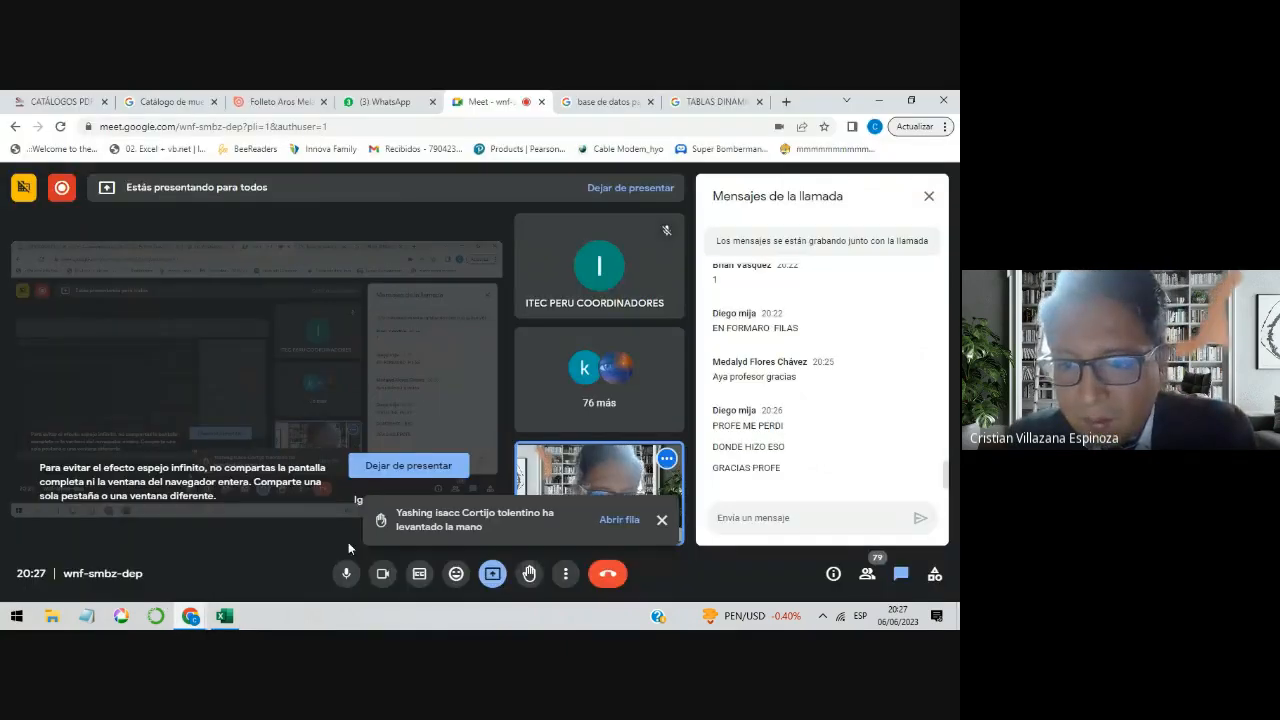
pyautogui.click(880, 103)
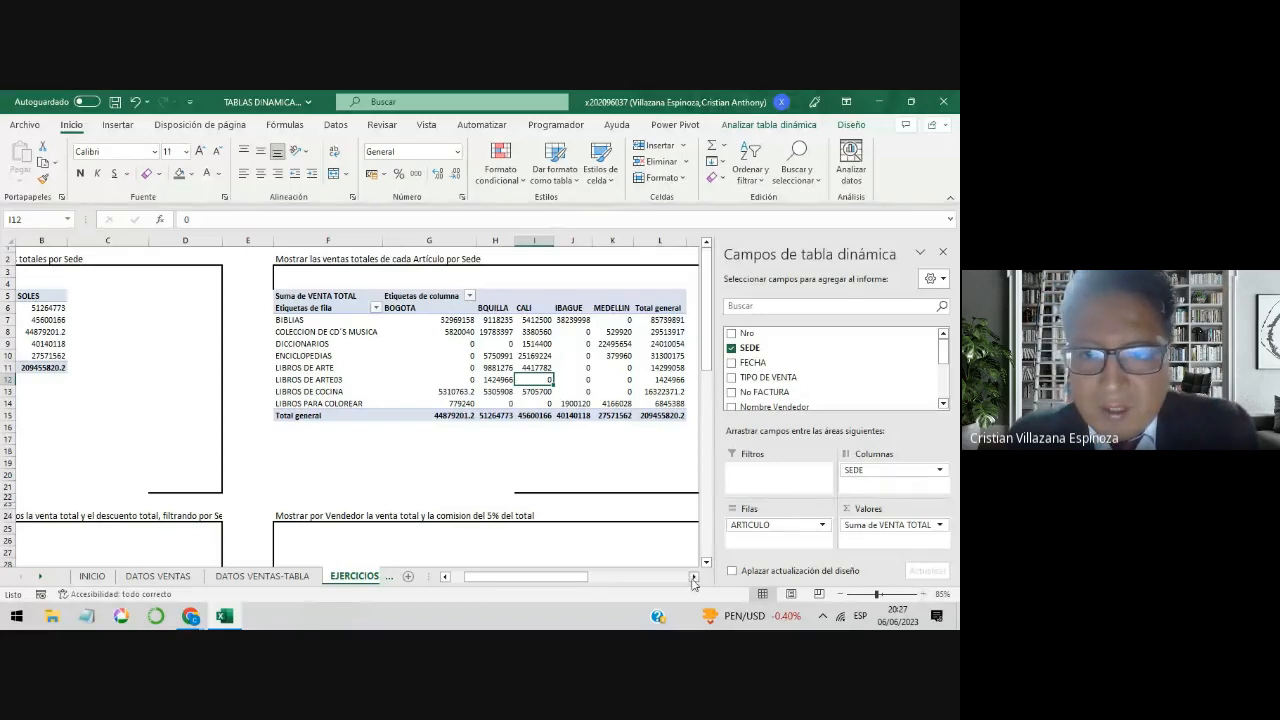
# Step: Insert a pivot table from the VENTAS table at cell O5 of EJERCICIOS, under the article-by-Formato exercise
pyautogui.click(693, 578)
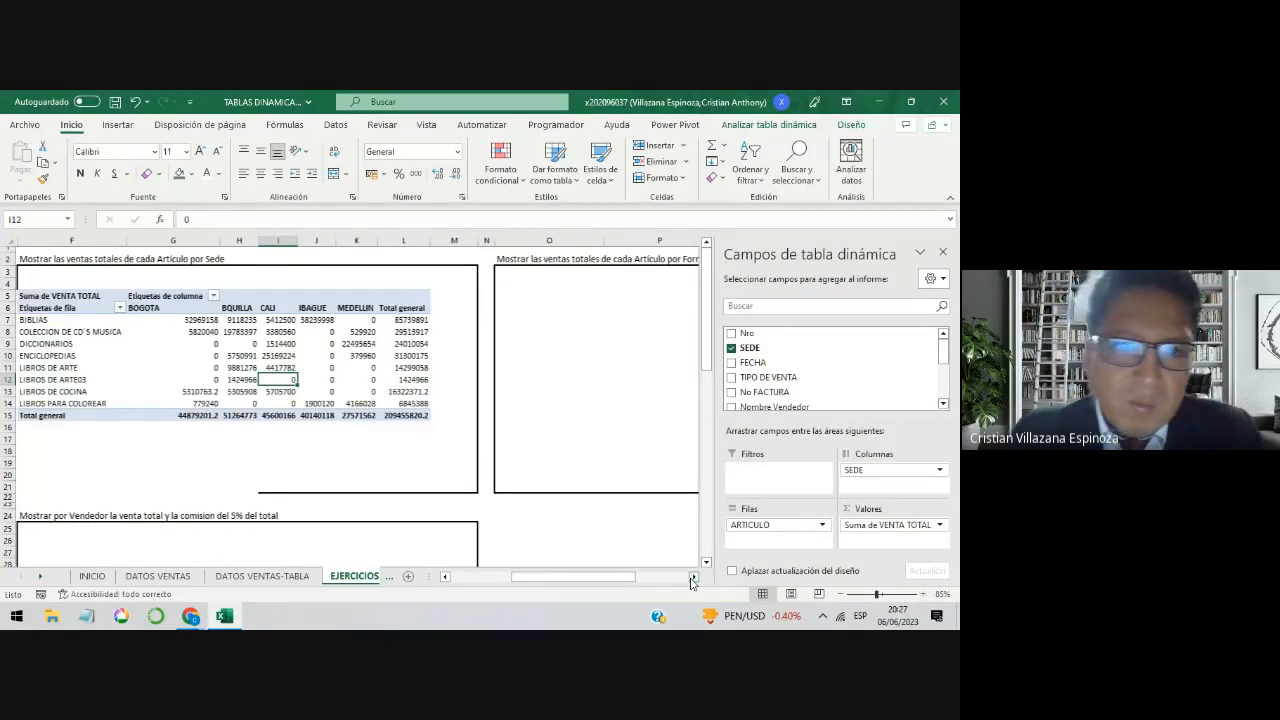
pyautogui.click(693, 578)
pyautogui.click(330, 296)
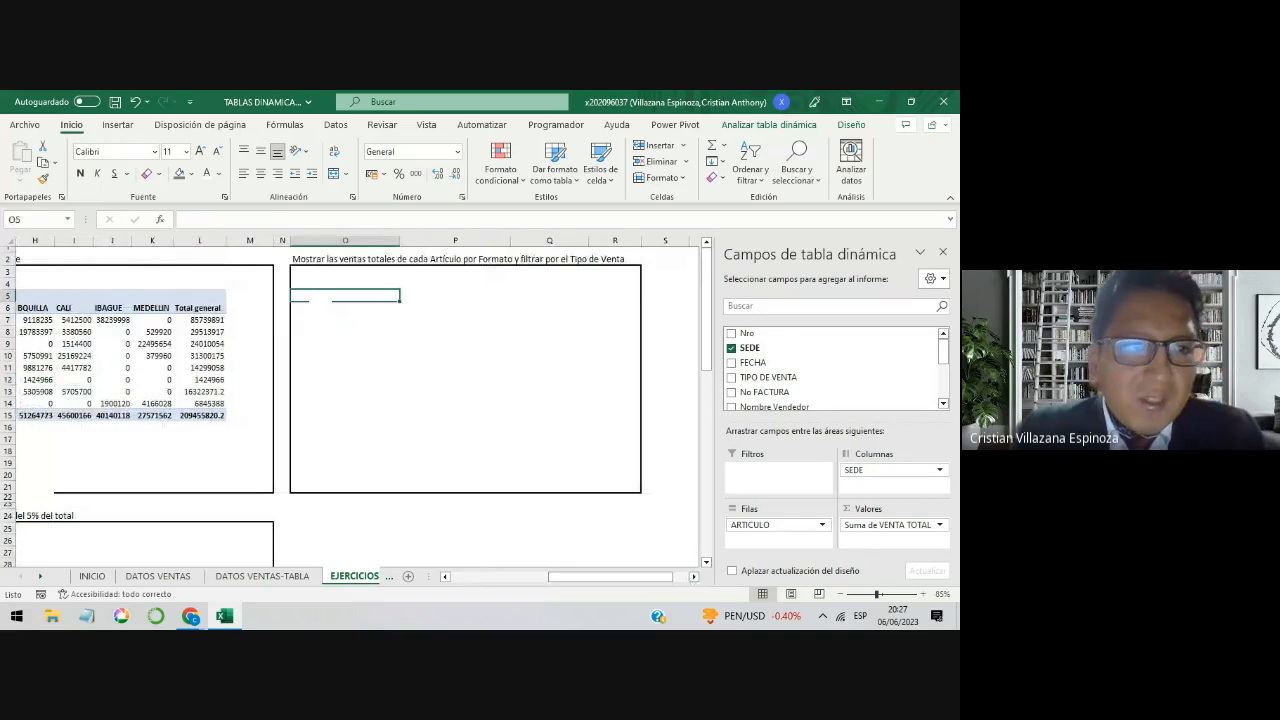
pyautogui.click(117, 125)
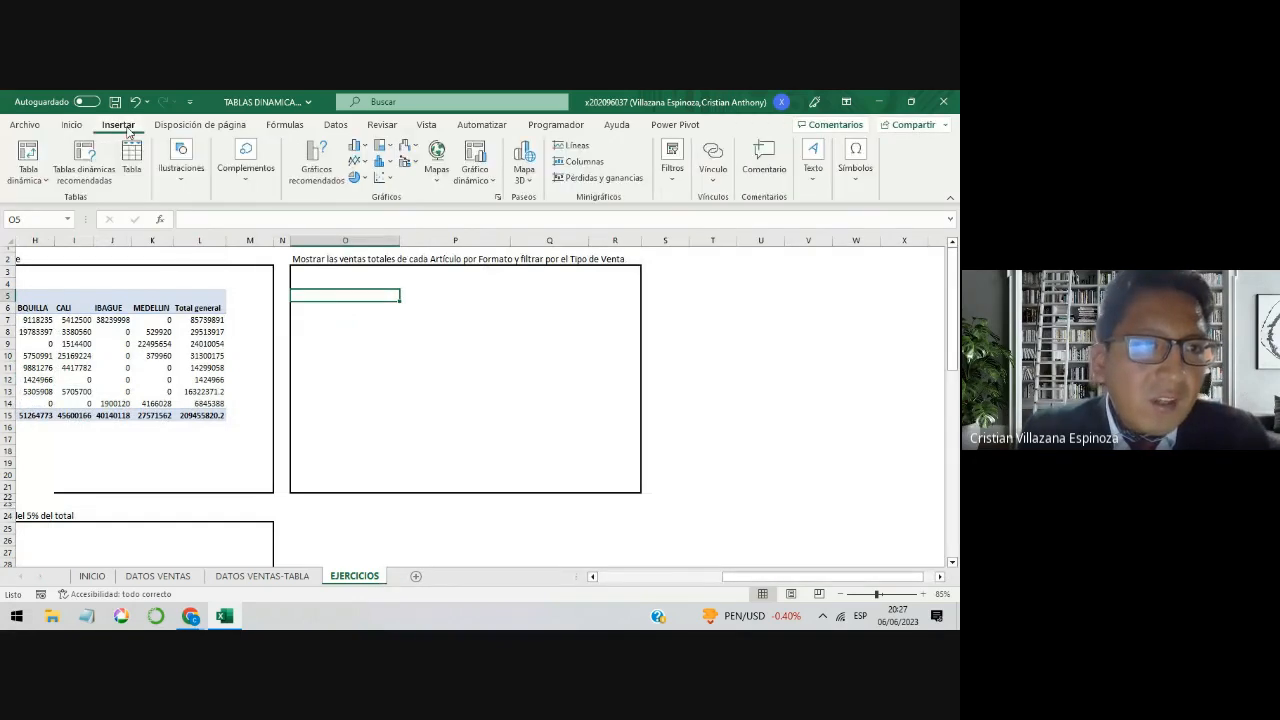
pyautogui.click(28, 155)
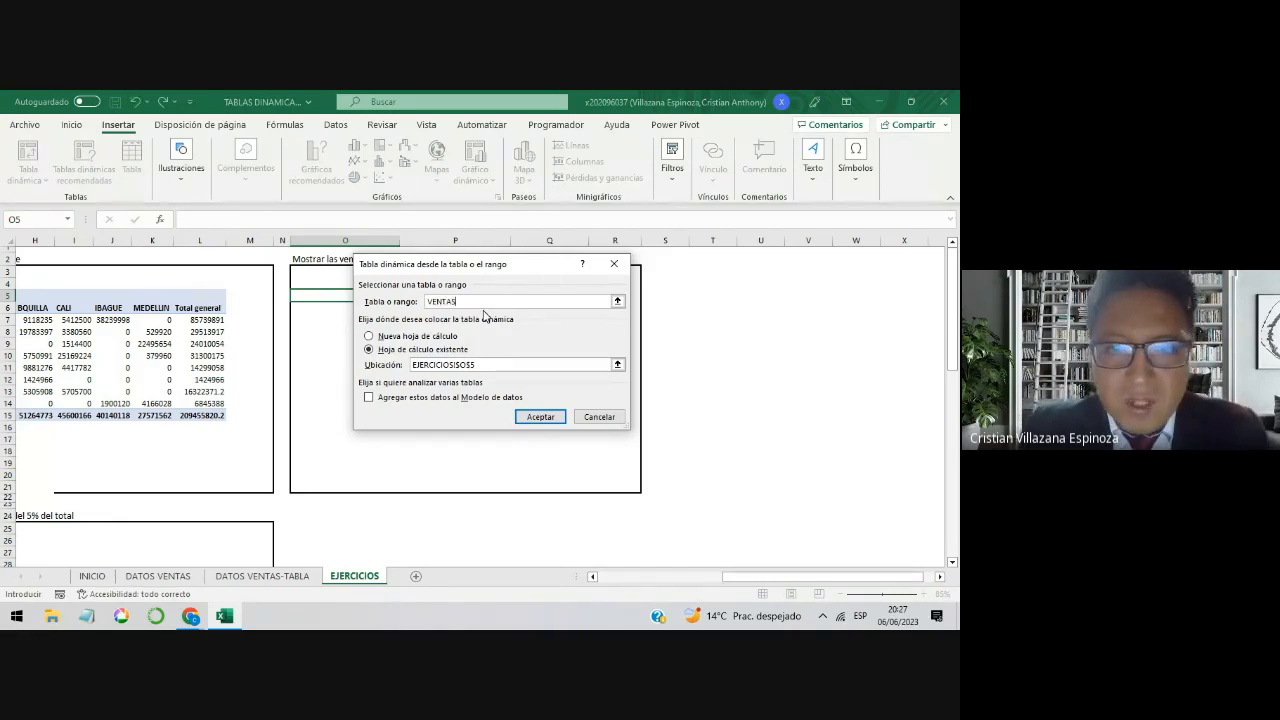
pyautogui.press('Return')
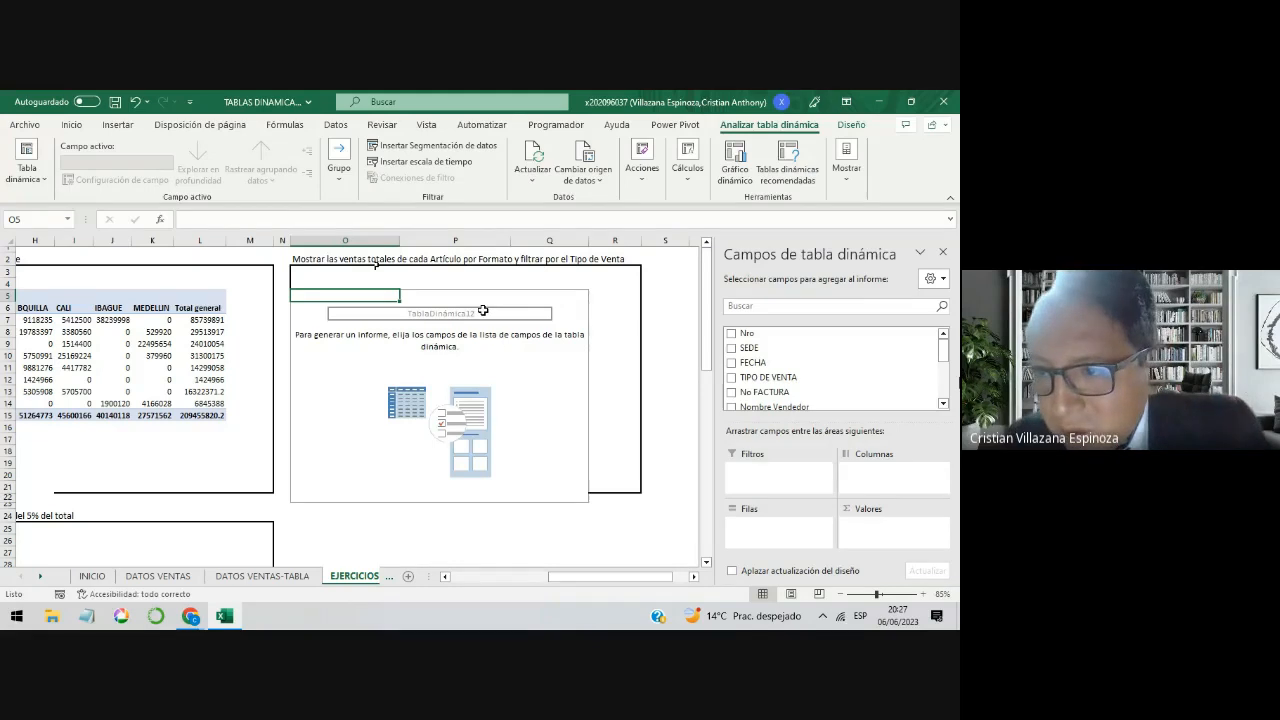
# Step: Lay out the new pivot table with VENTA TOTAL as values, ARTICULO as rows and FORMATO as columns
pyautogui.moveTo(943, 348); pyautogui.dragTo(943, 393)
pyautogui.moveTo(799, 365); pyautogui.dragTo(882, 534)
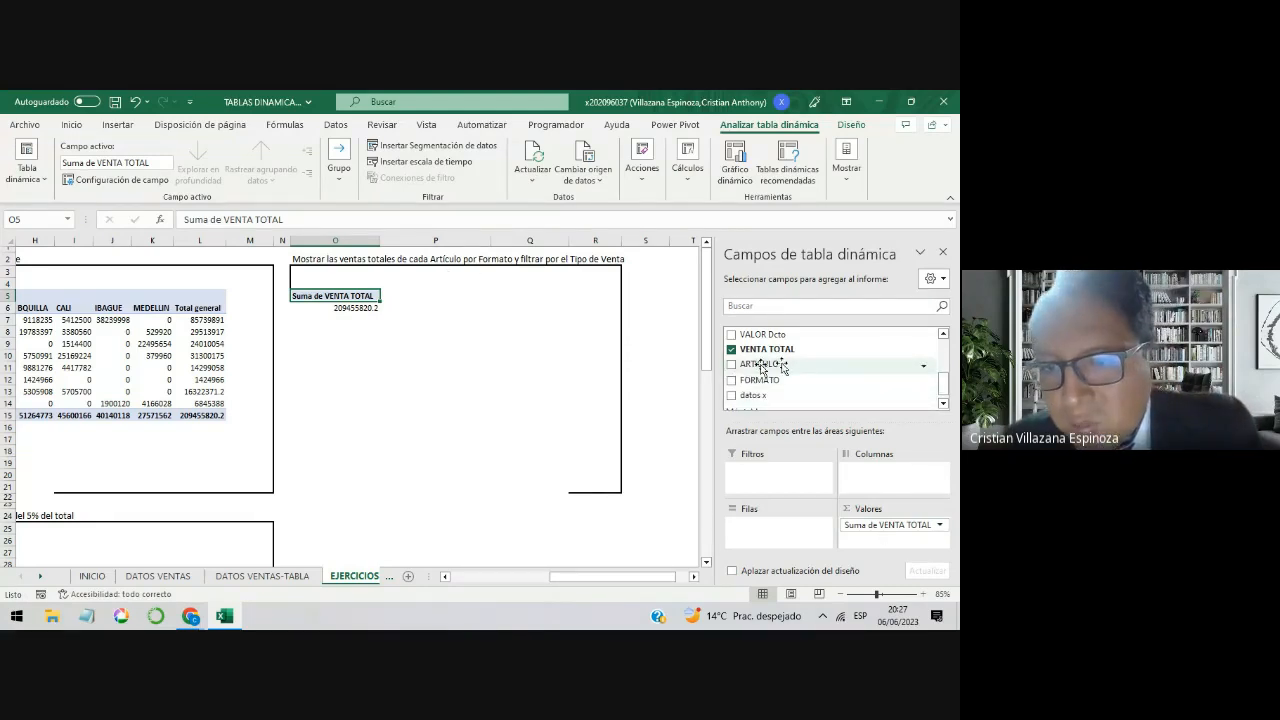
pyautogui.moveTo(763, 364); pyautogui.dragTo(782, 542)
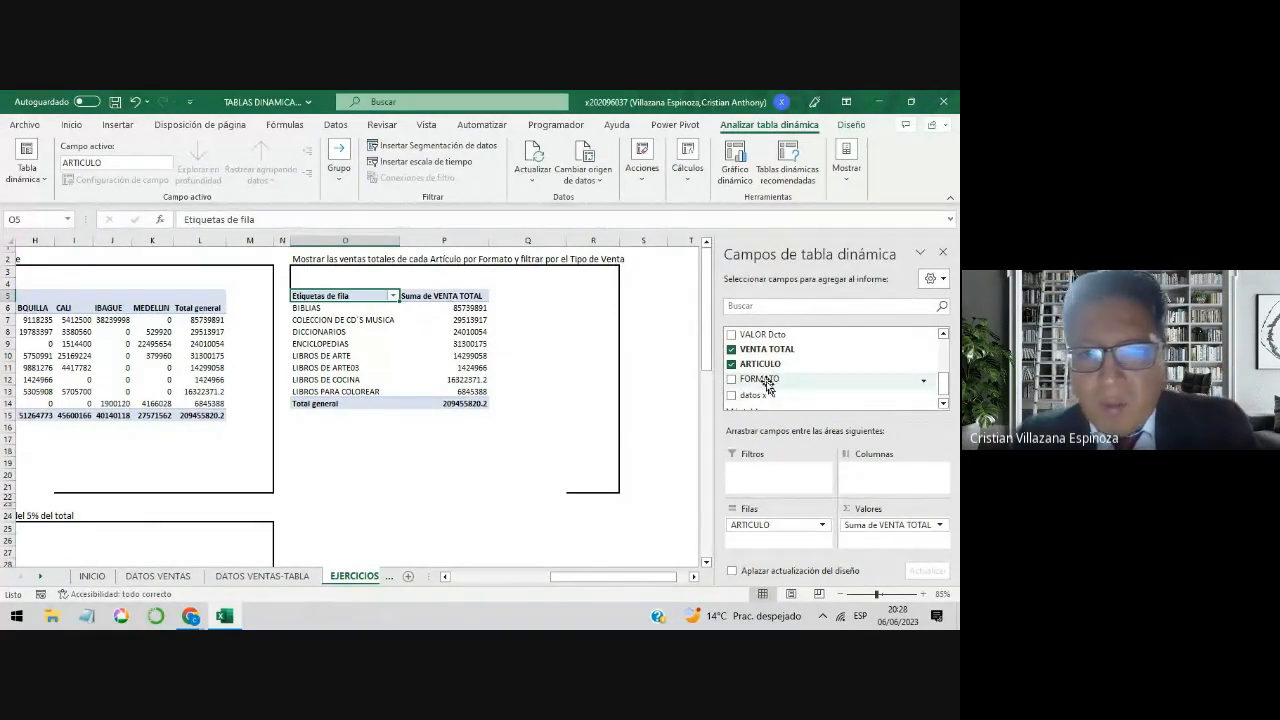
pyautogui.moveTo(763, 385); pyautogui.dragTo(875, 478)
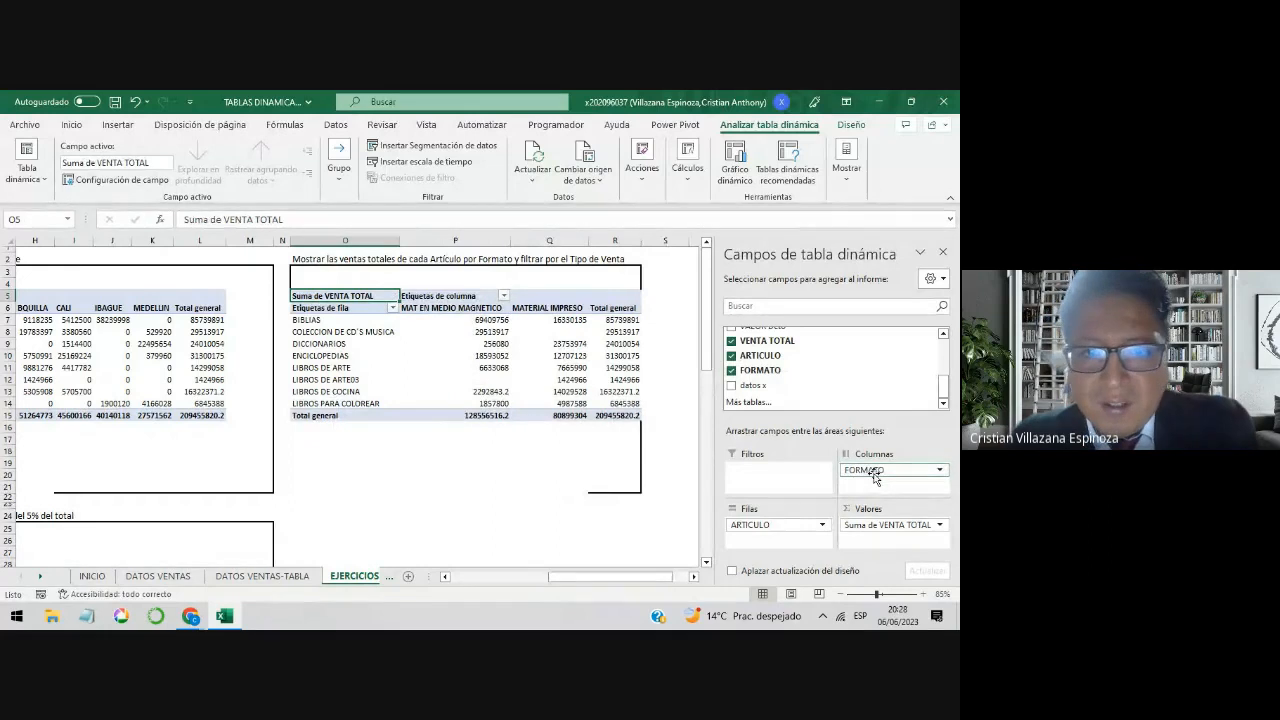
# Step: Examine the BIBLIAS sales for MAT EN MEDIO MAGNETICO and MATERIAL IMPRESO in the article-by-Formato pivot table
pyautogui.click(378, 321)
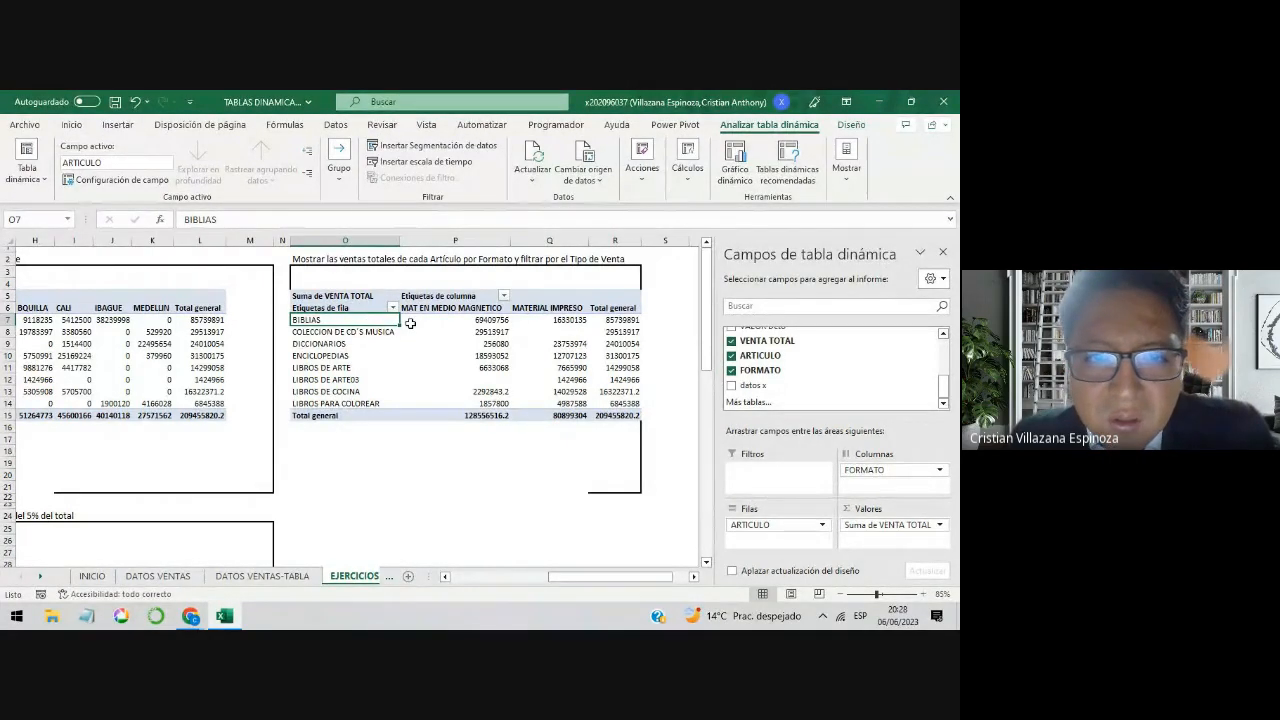
pyautogui.moveTo(416, 322)
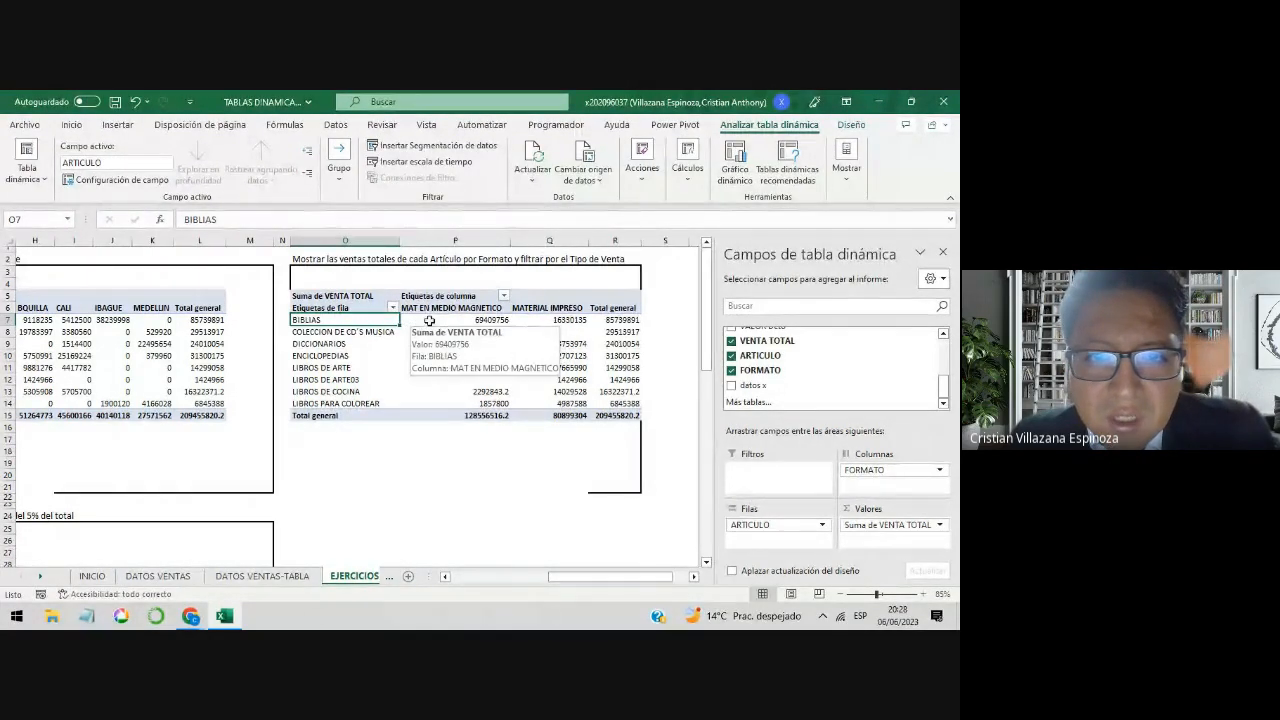
pyautogui.click(420, 321)
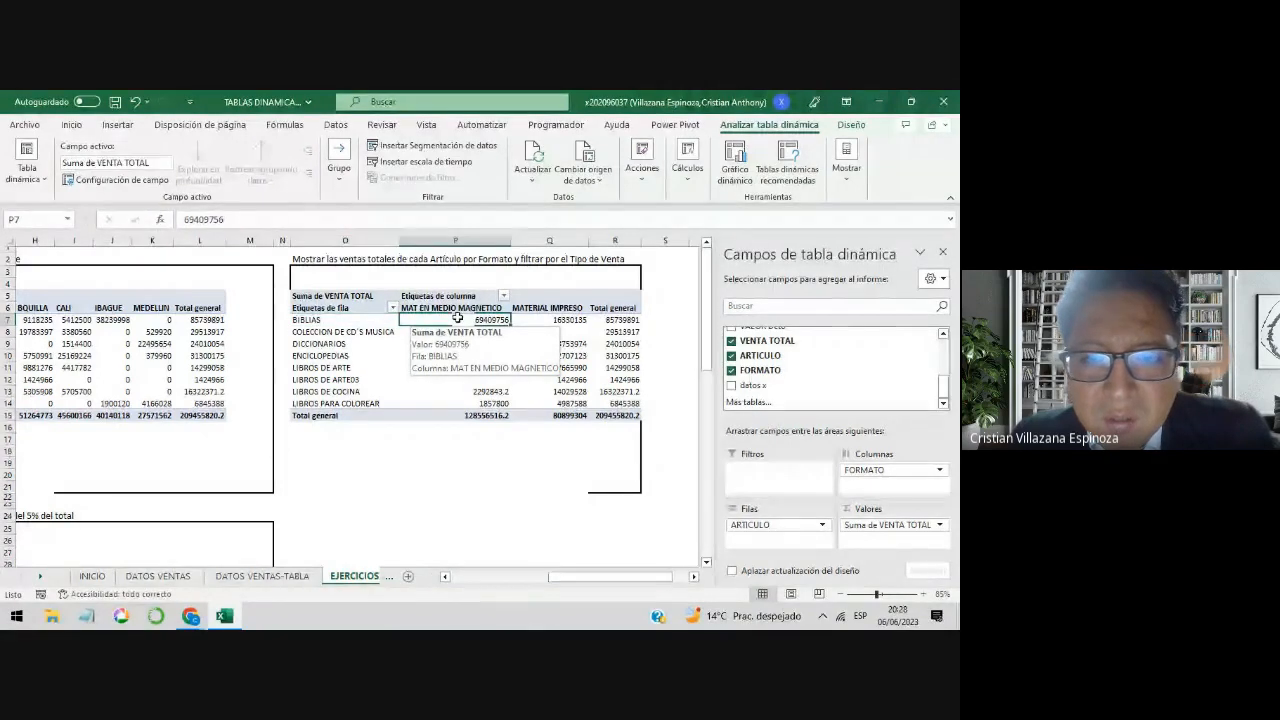
pyautogui.click(572, 319)
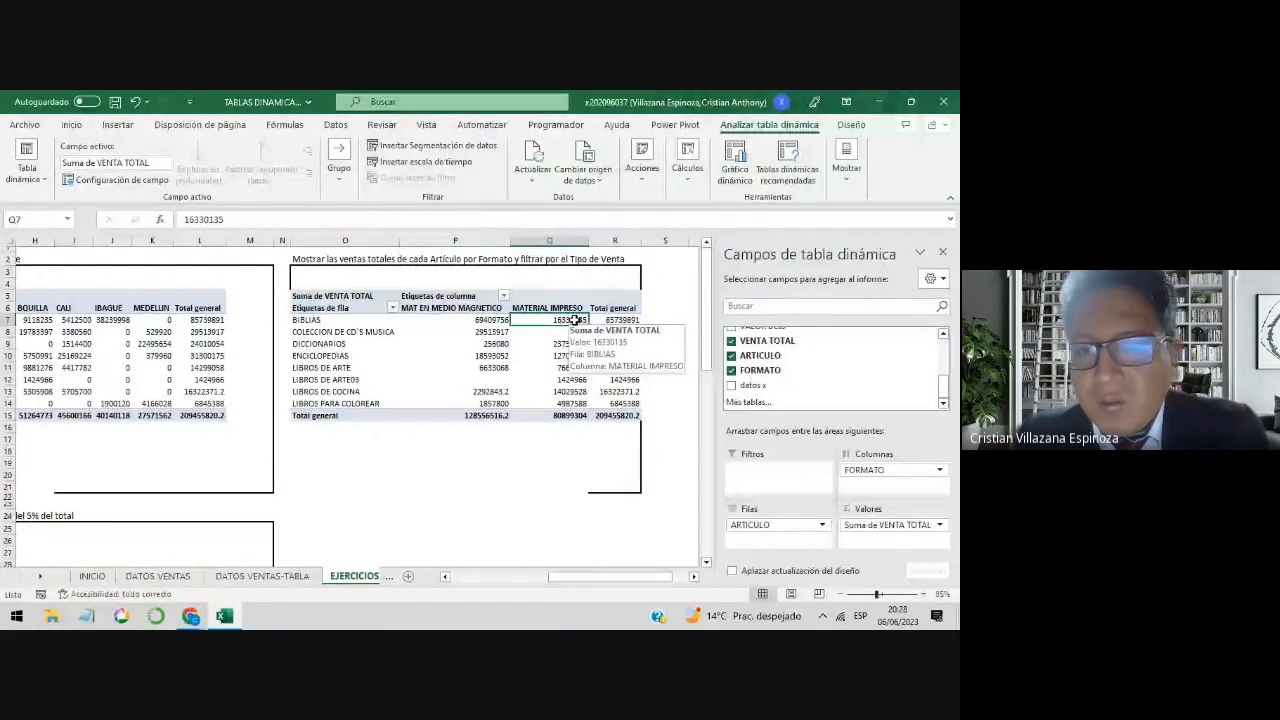
pyautogui.click(484, 320)
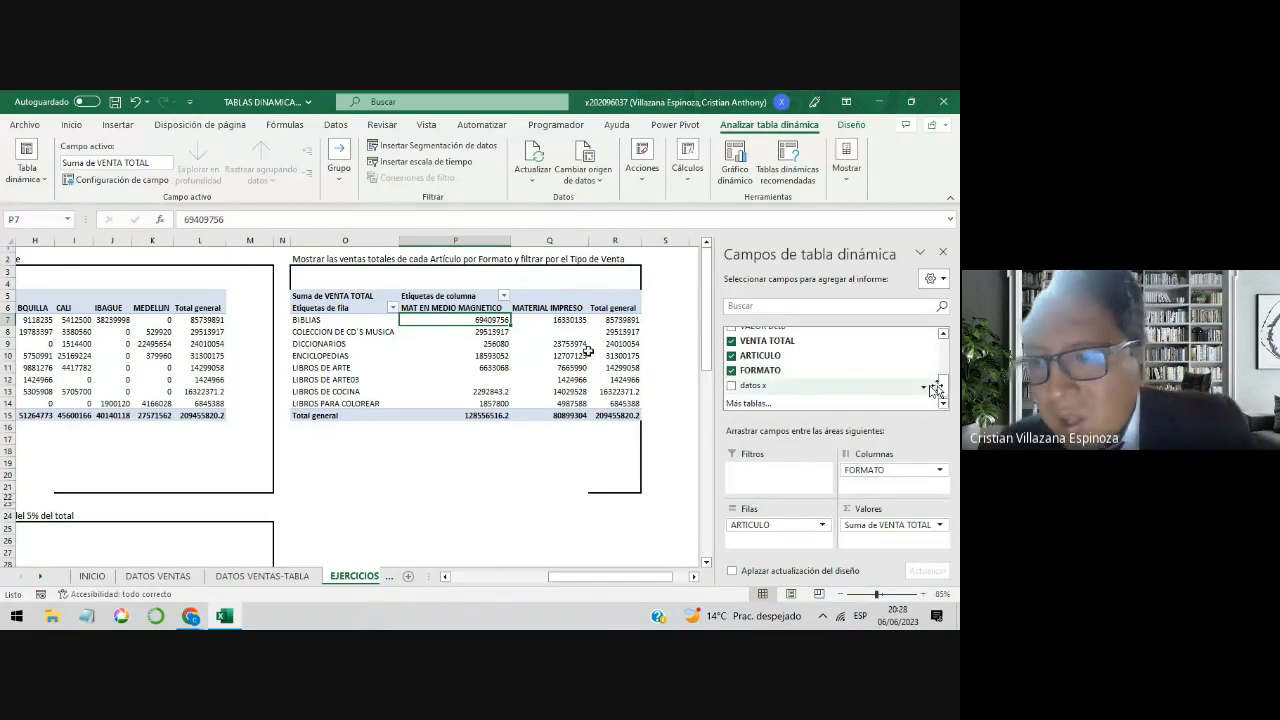
# Step: Add TIPO DE VENTA as the report filter of the article-by-Formato pivot table and filter it to EMPRESA
pyautogui.moveTo(946, 390); pyautogui.dragTo(946, 342)
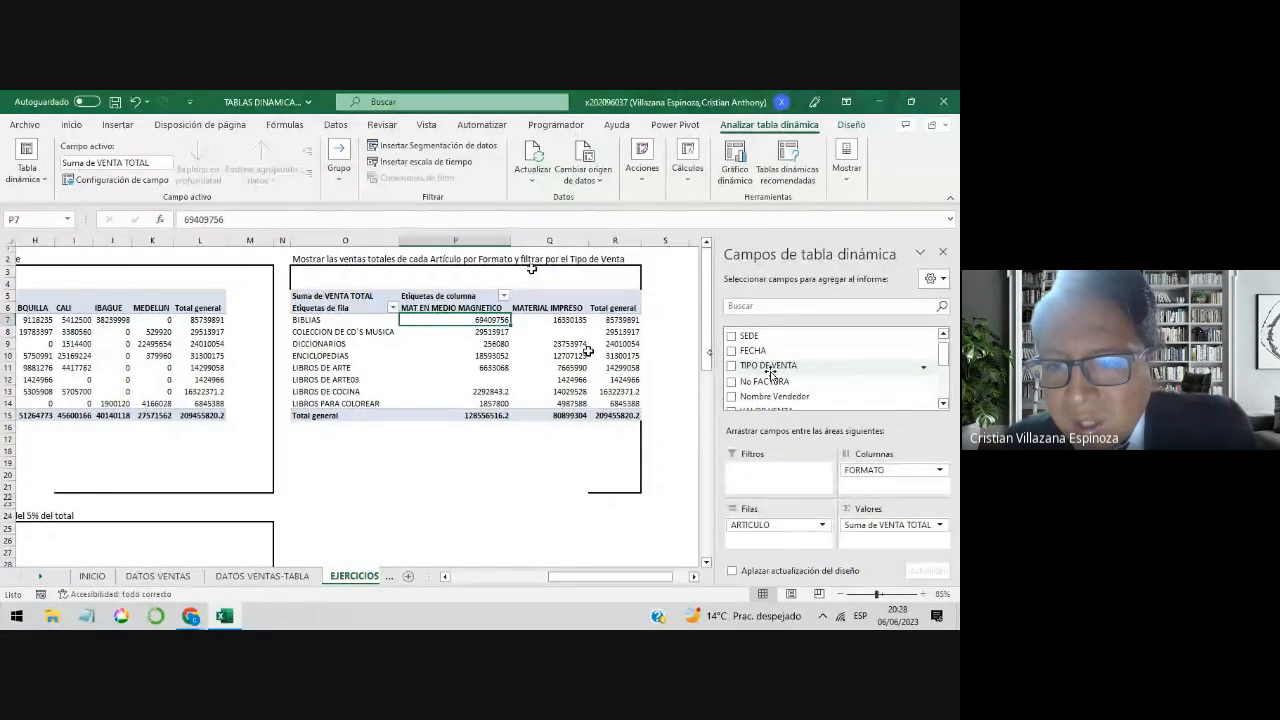
pyautogui.moveTo(768, 365); pyautogui.dragTo(766, 482)
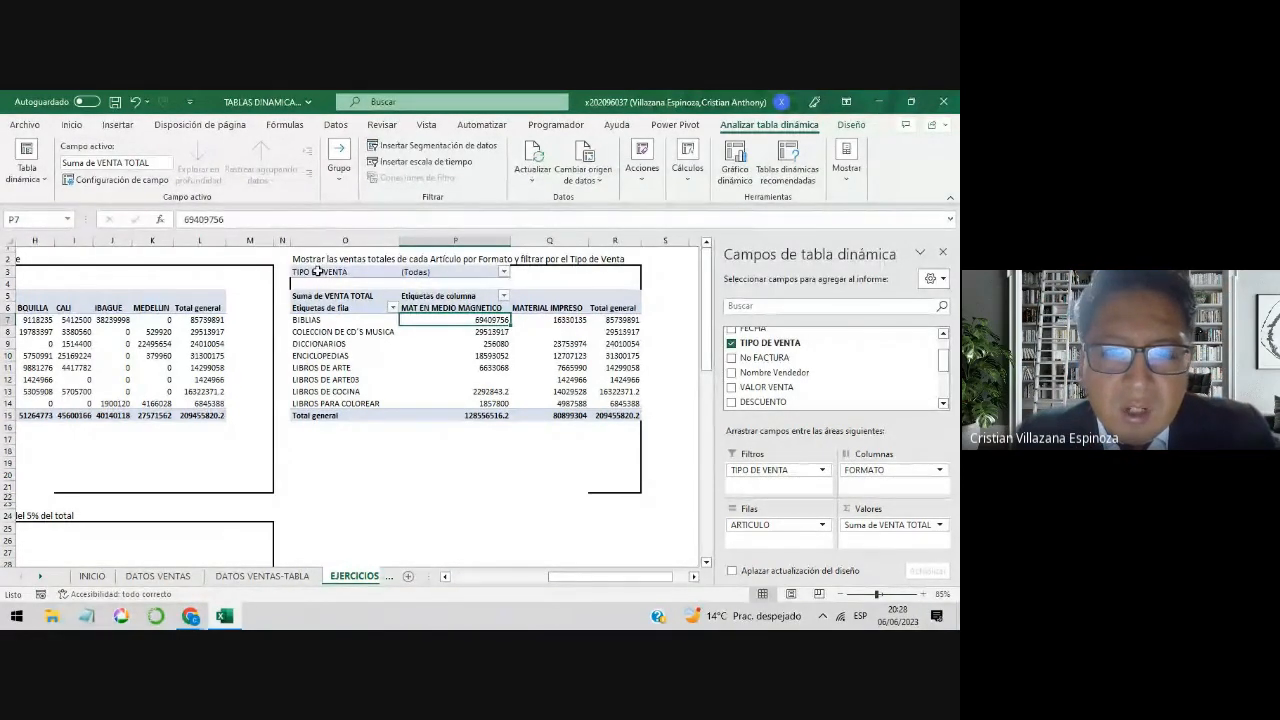
pyautogui.click(504, 273)
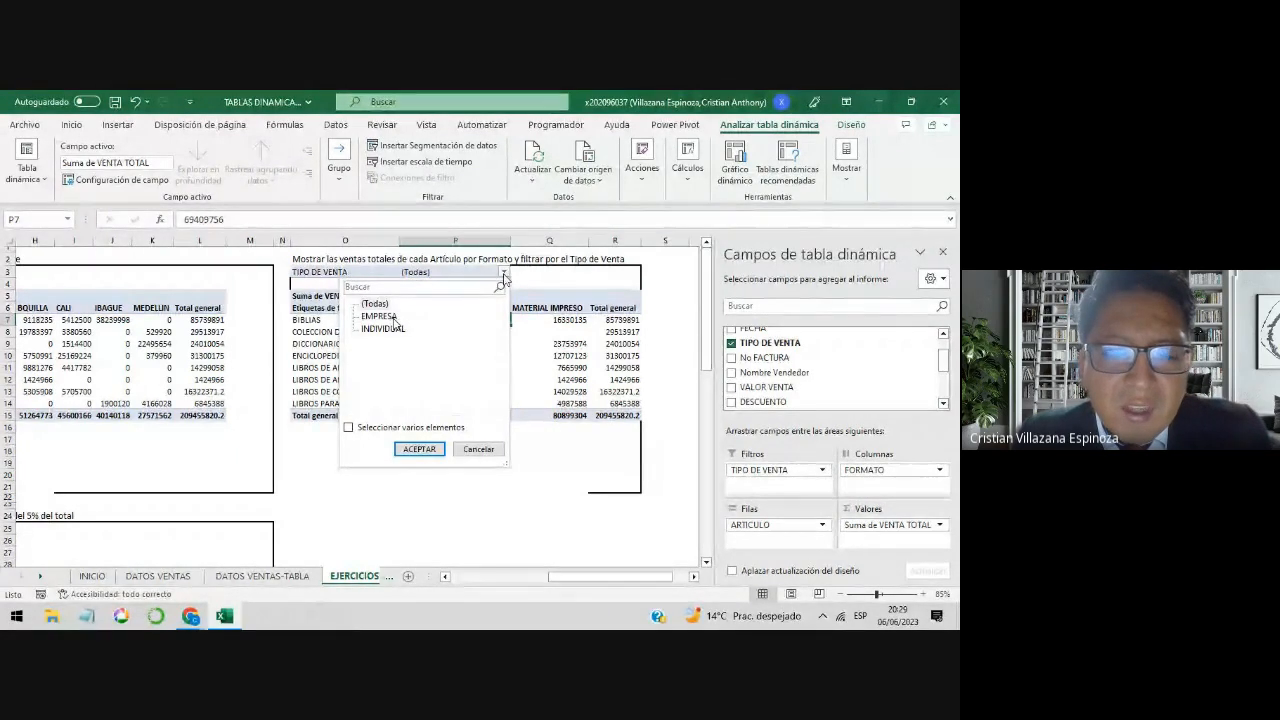
pyautogui.click(392, 318)
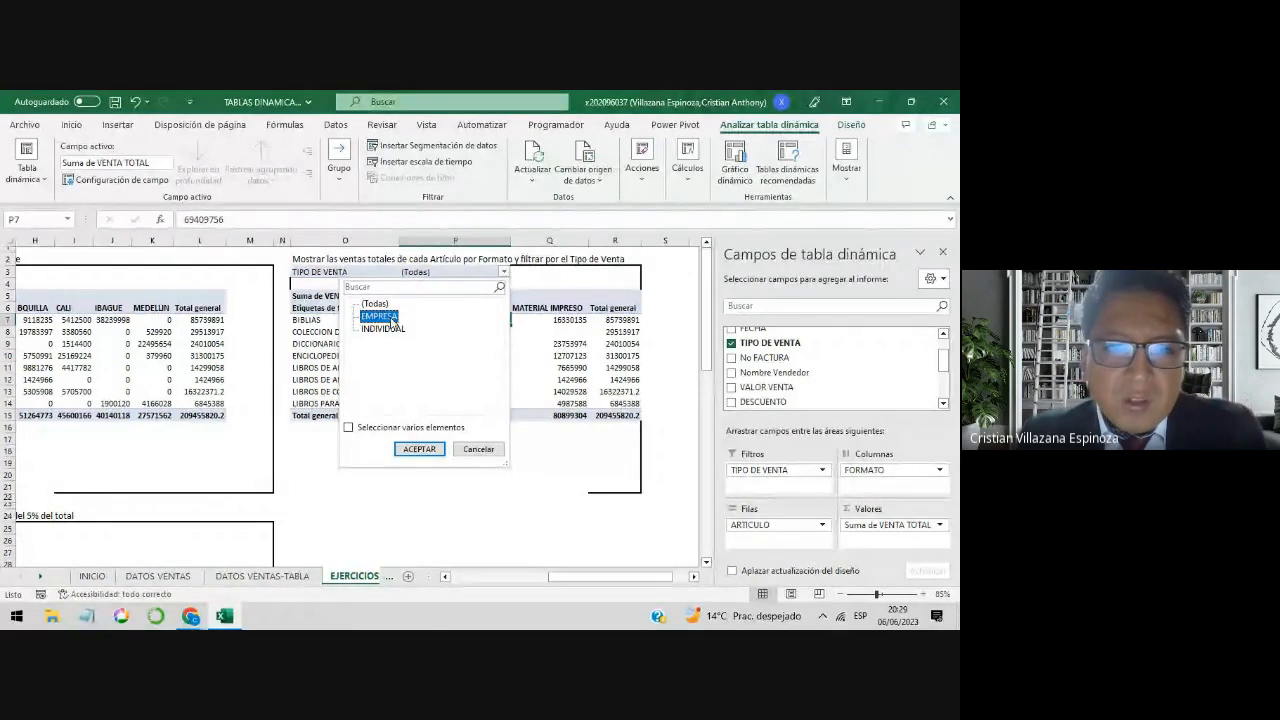
pyautogui.click(420, 449)
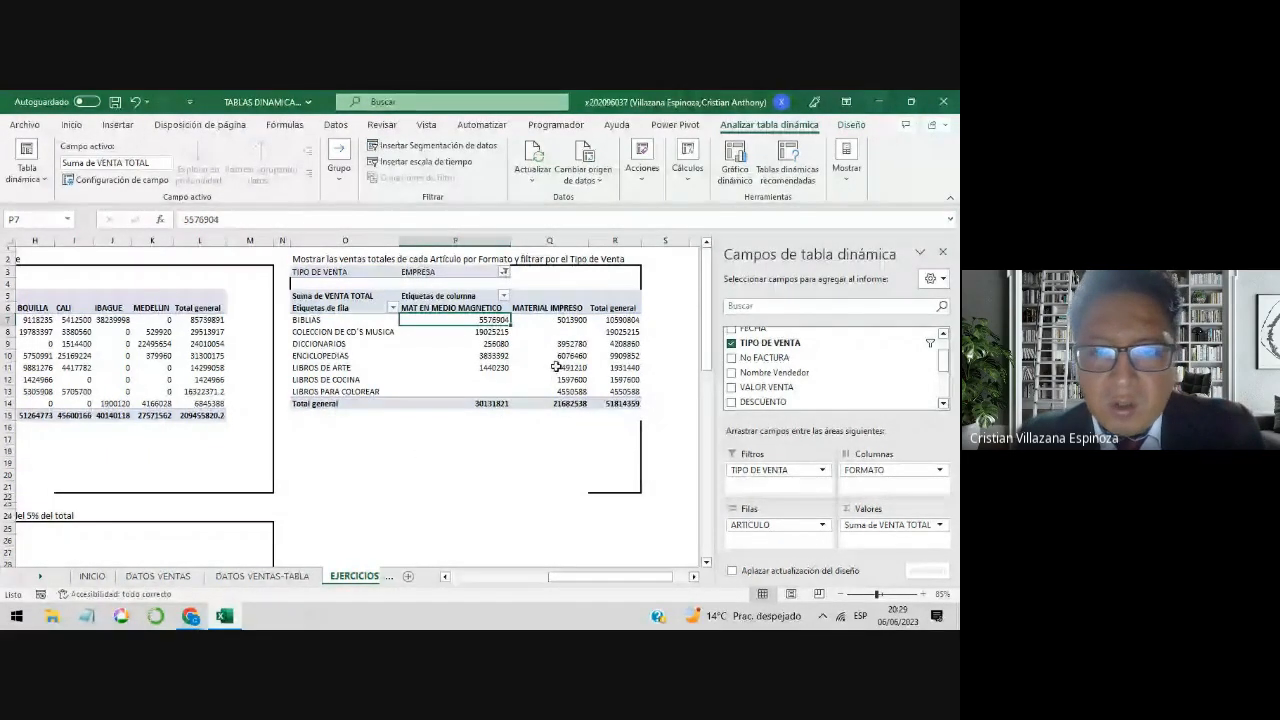
# Step: Set the article-by-Formato pivot table to show 0 in empty cells
pyautogui.rightClick(553, 343)
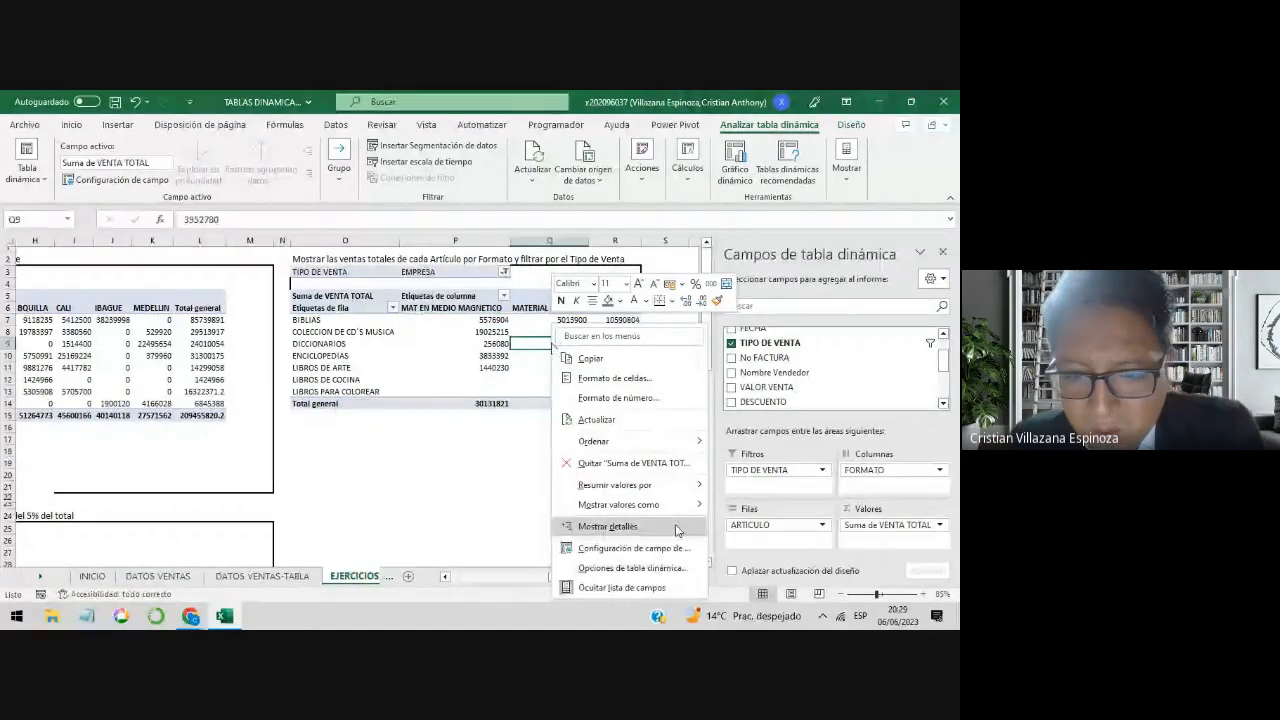
pyautogui.click(632, 567)
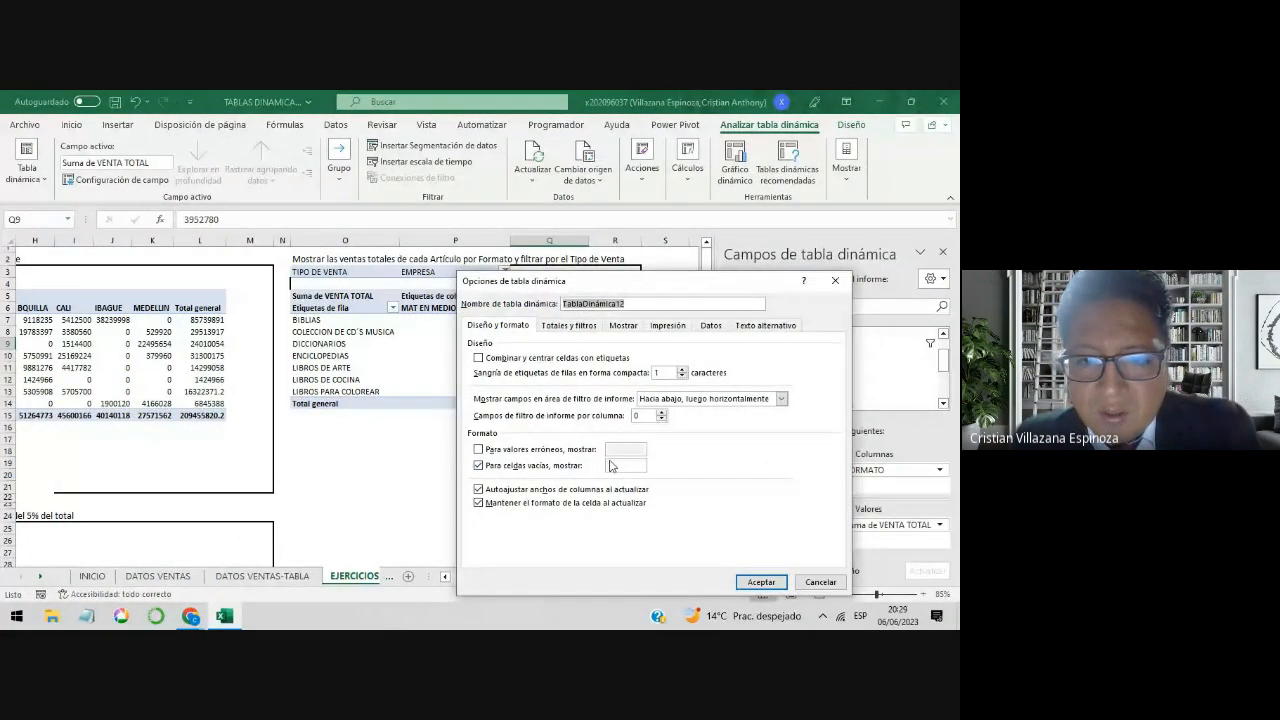
pyautogui.click(616, 464)
pyautogui.press('Return')
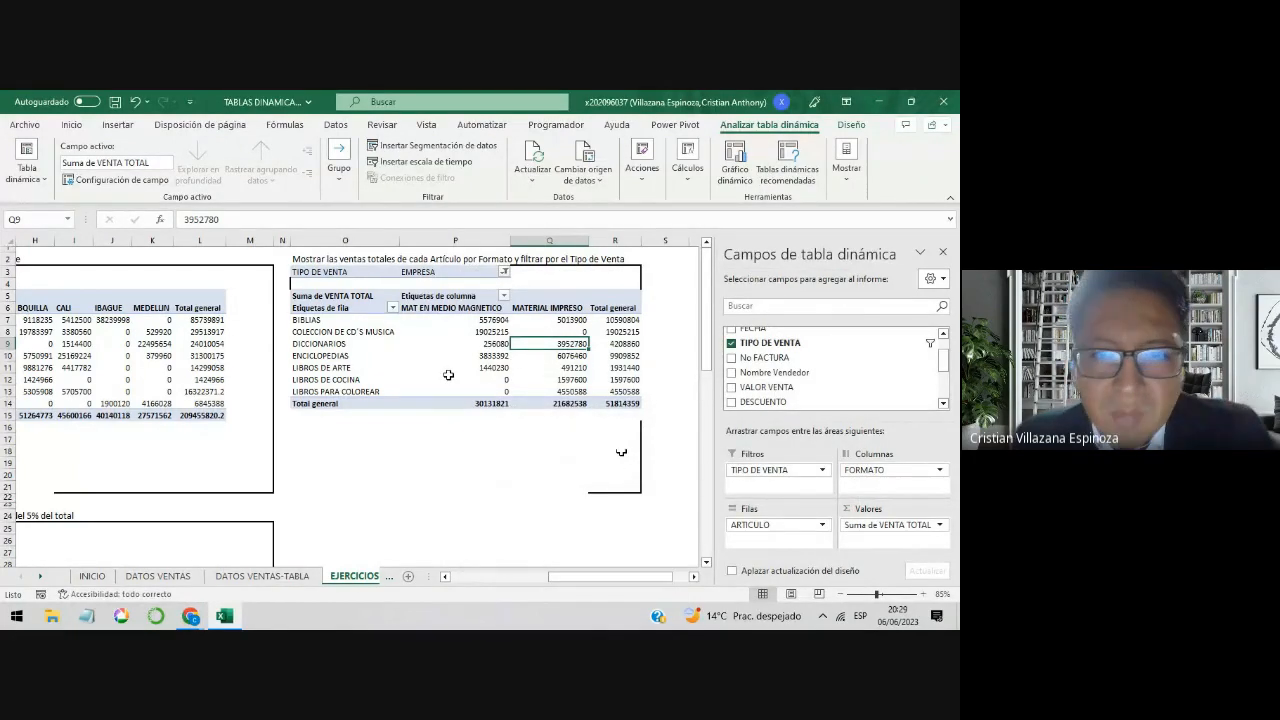
# Step: Sort the articles in the article-by-Formato pivot table by Total general from largest to smallest
pyautogui.click(621, 320)
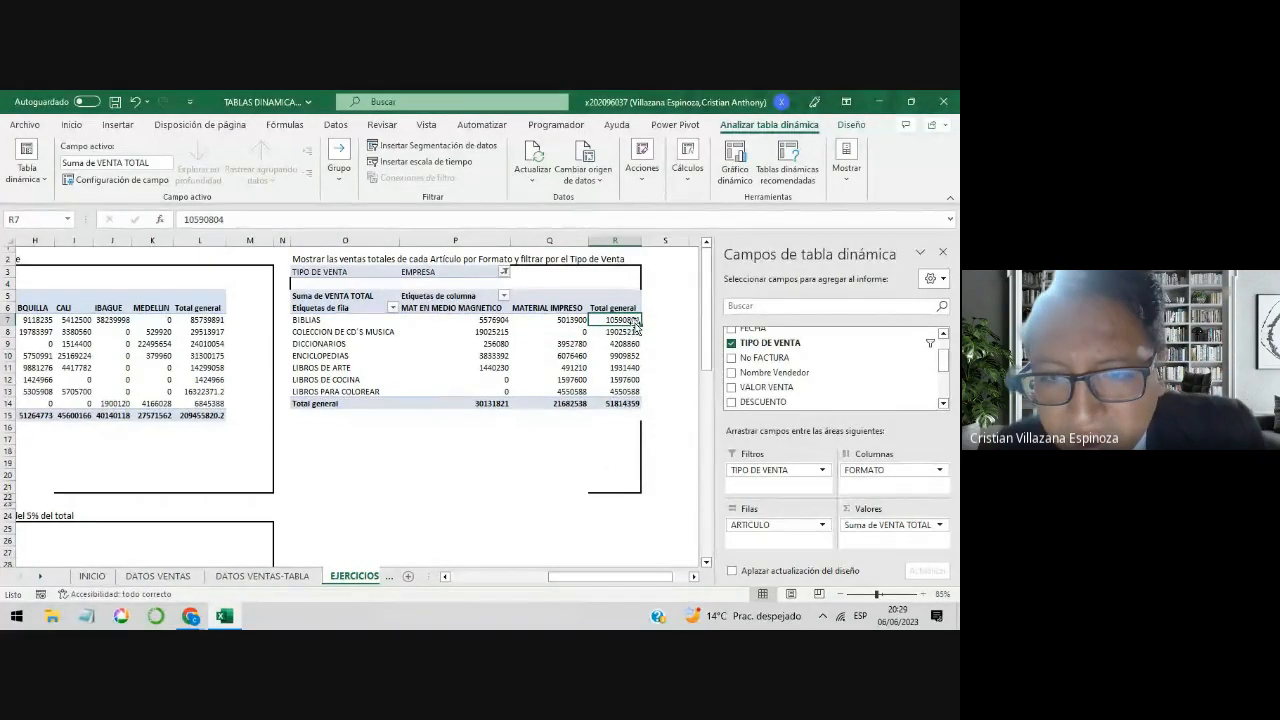
pyautogui.rightClick(634, 326)
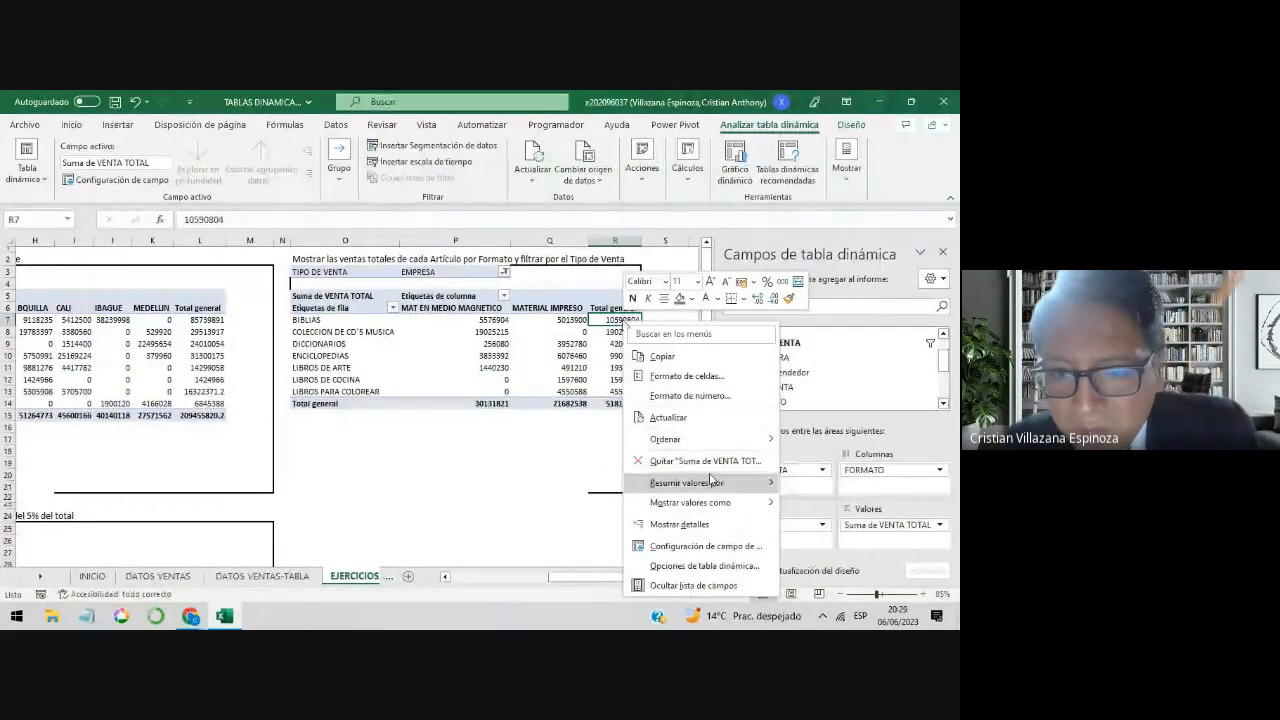
pyautogui.moveTo(715, 447)
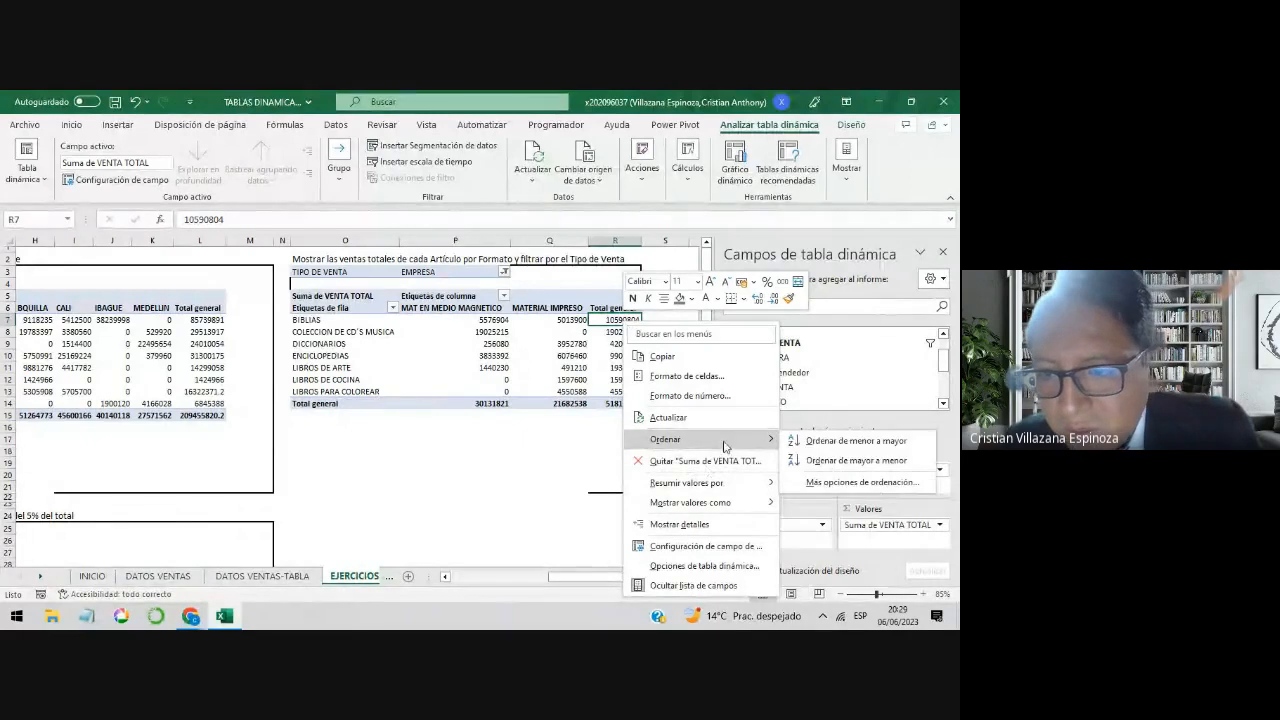
pyautogui.click(830, 460)
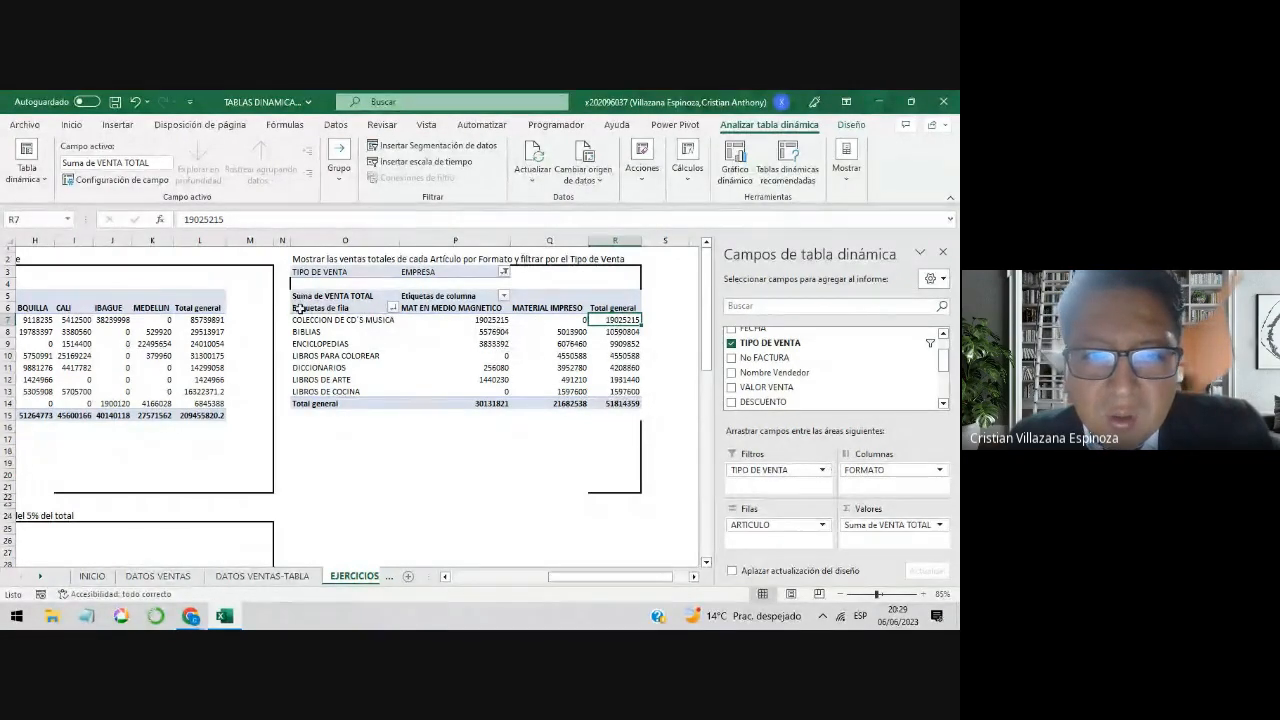
# Step: Examine the COLECCION DE CD´S MUSICA and BIBLIAS rows in the sorted pivot table
pyautogui.click(496, 319)
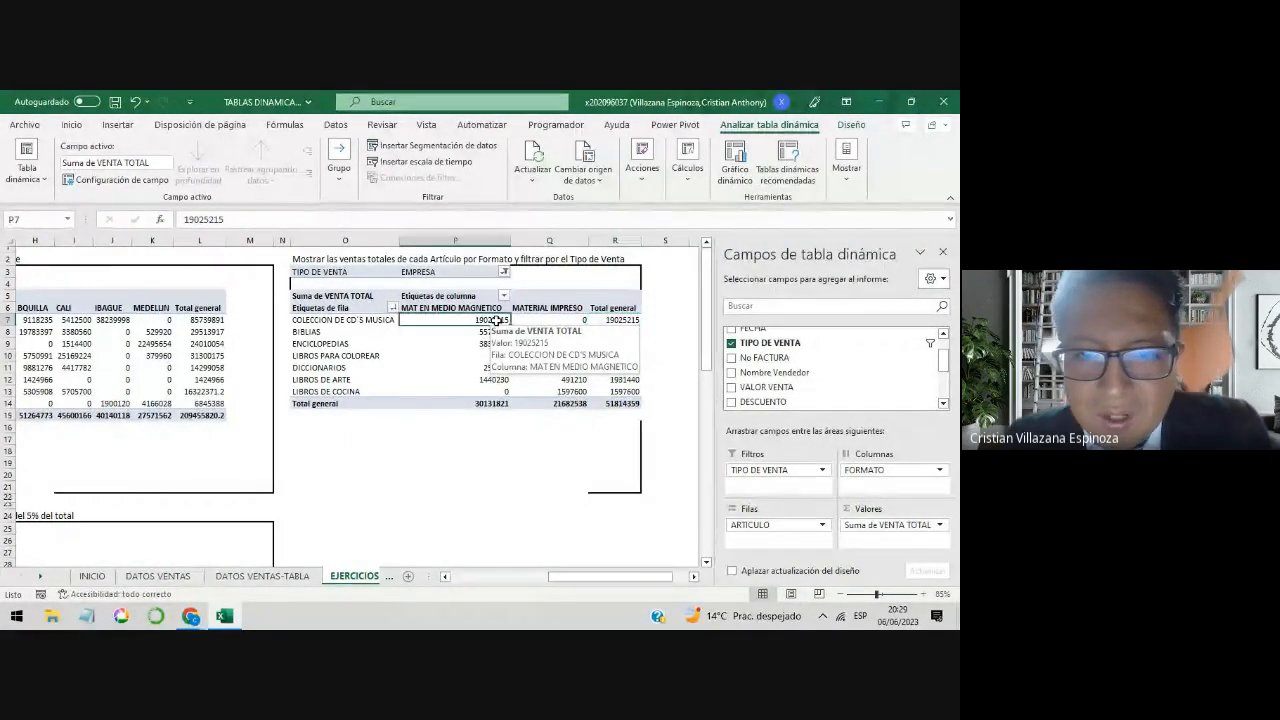
pyautogui.click(350, 332)
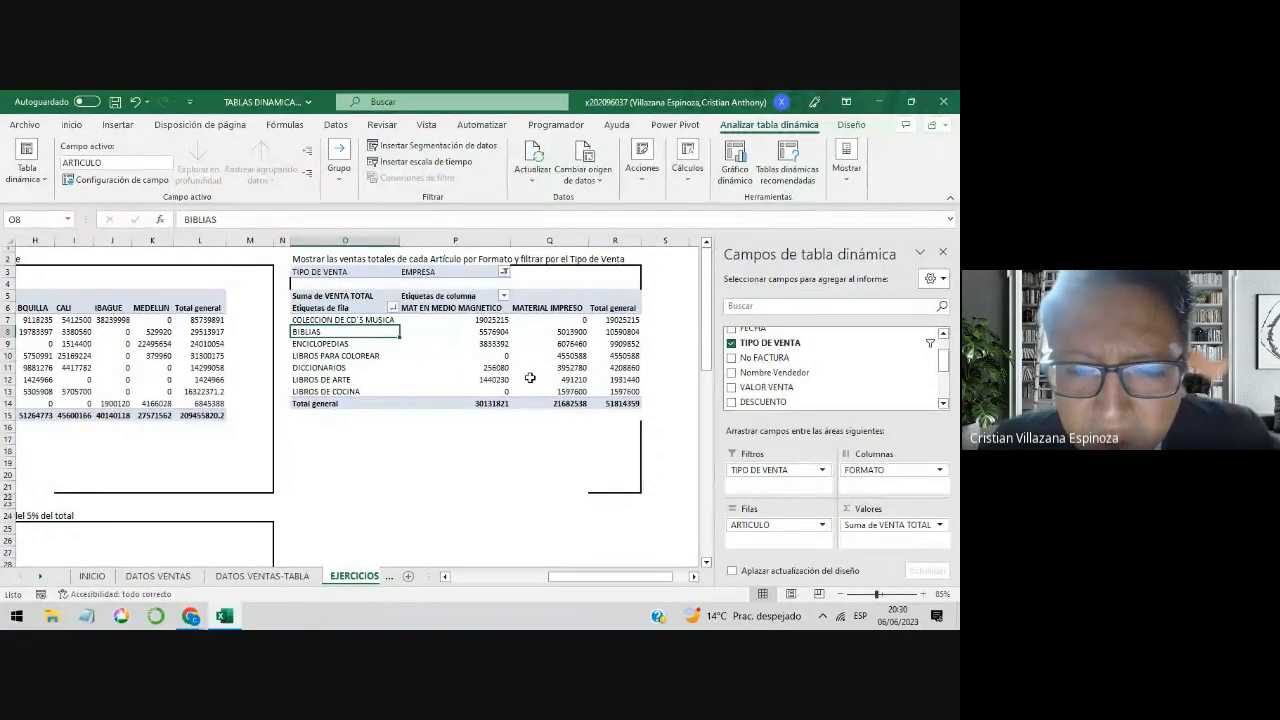
pyautogui.moveTo(532, 357)
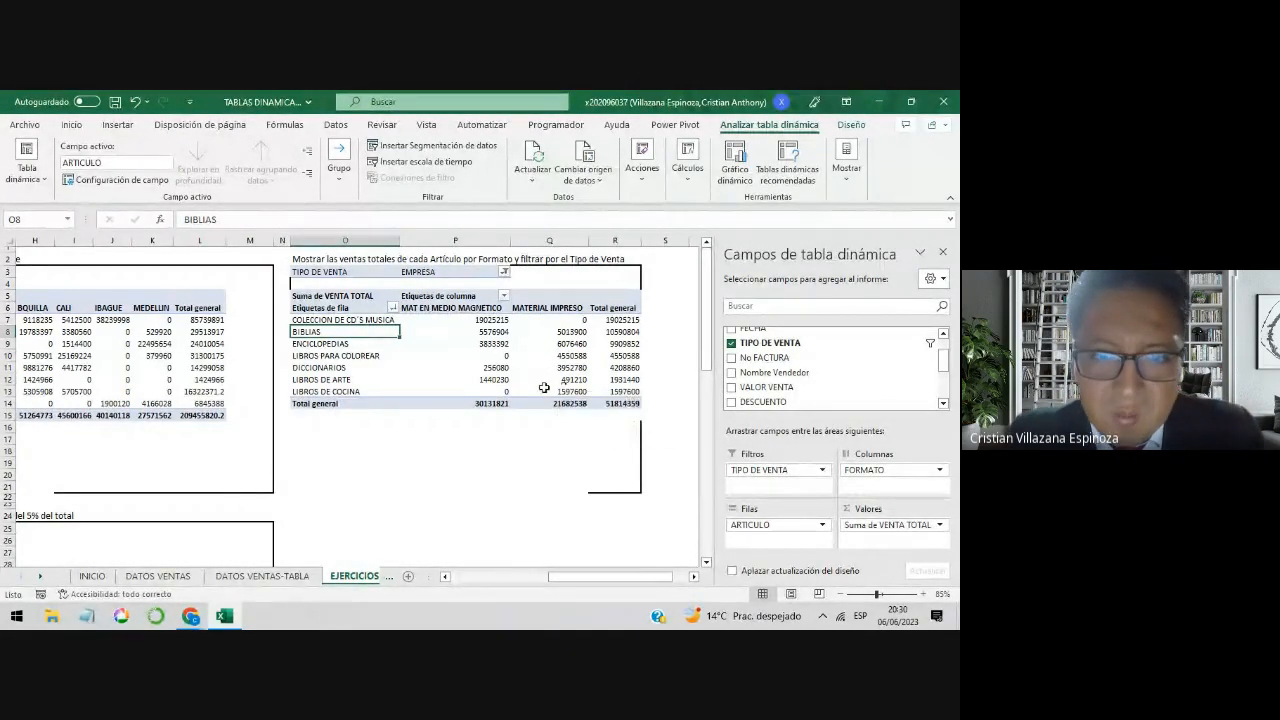
# Step: Apply the thousands style to the article values and row totals in the article-by-Formato pivot table
pyautogui.moveTo(497, 320); pyautogui.dragTo(604, 386)
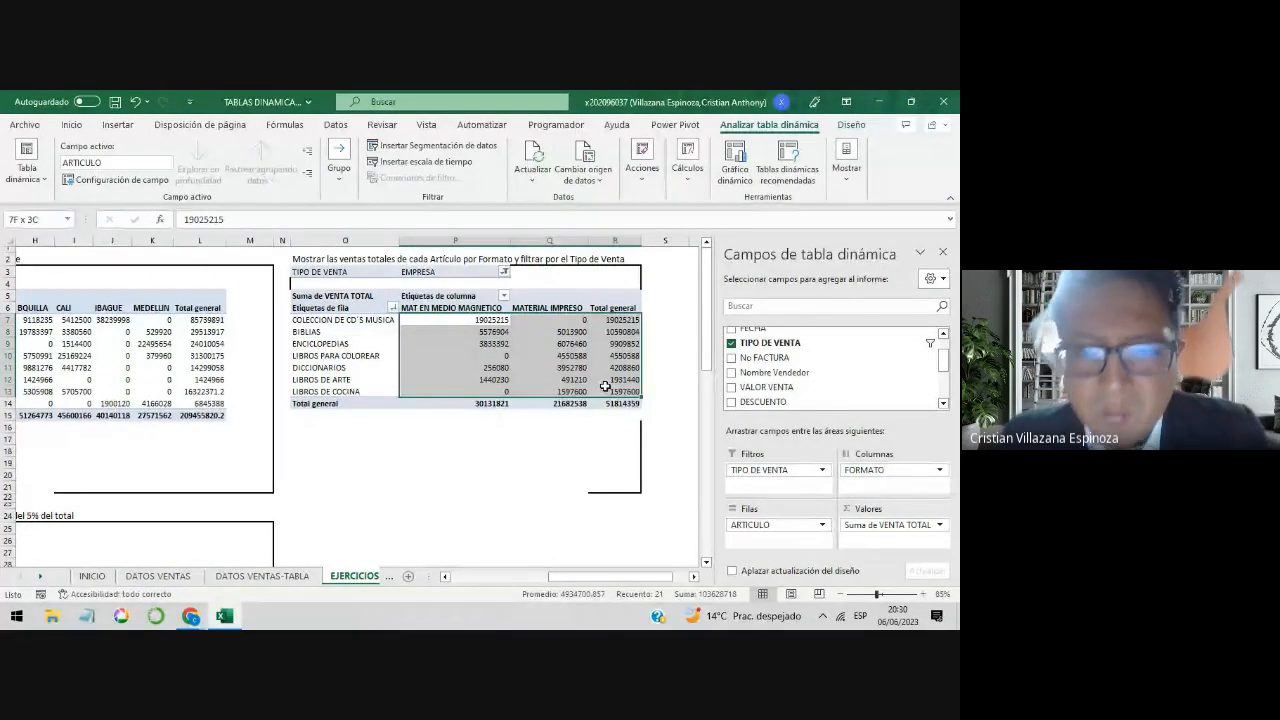
pyautogui.click(72, 125)
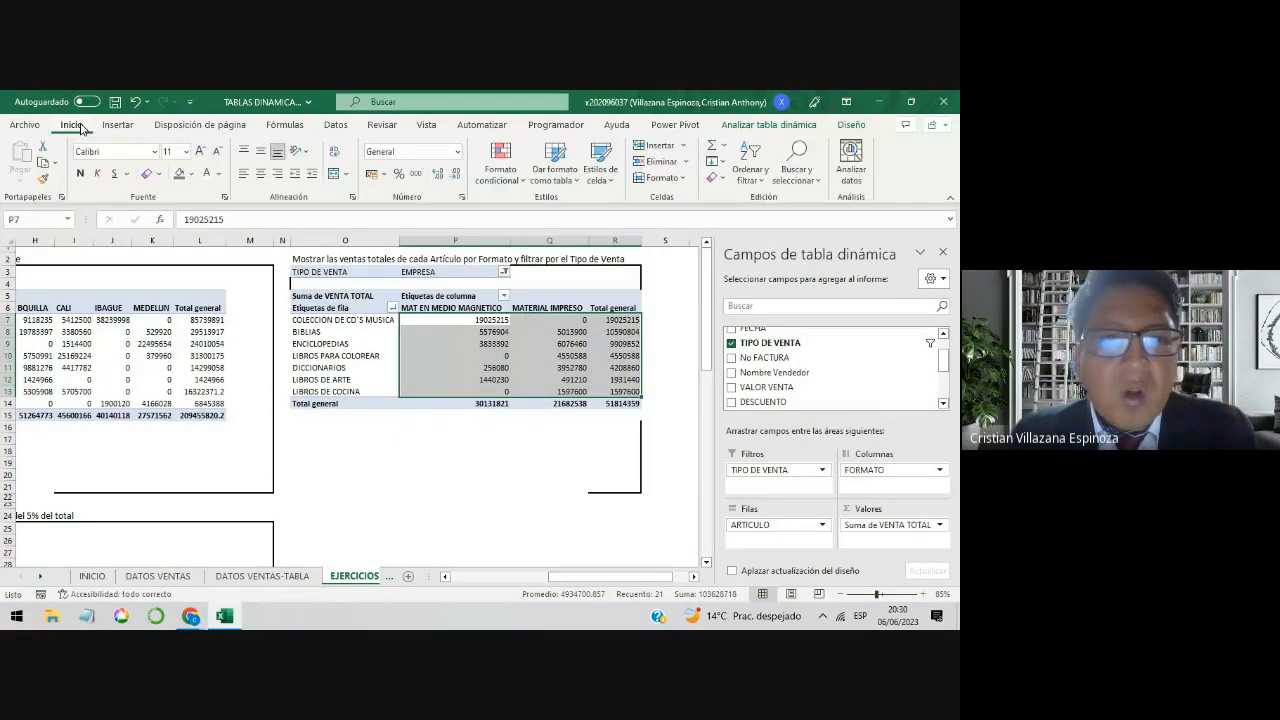
pyautogui.click(417, 176)
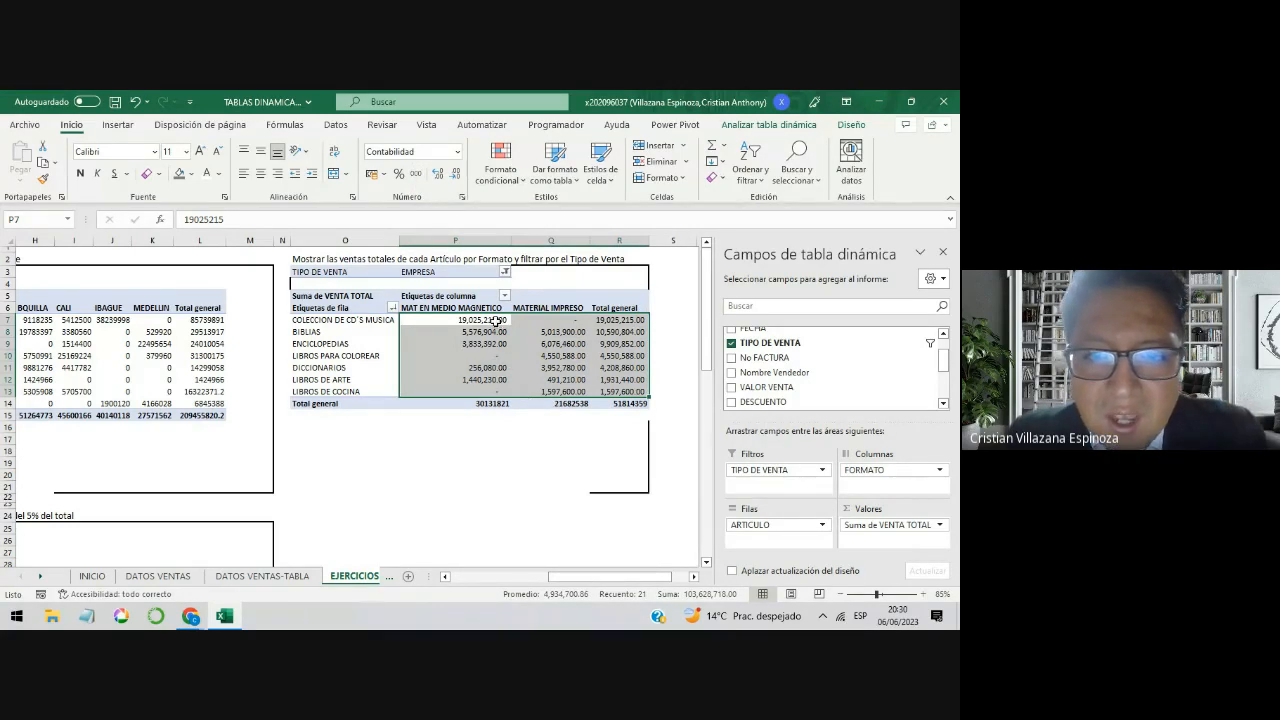
pyautogui.moveTo(495, 320); pyautogui.dragTo(606, 390)
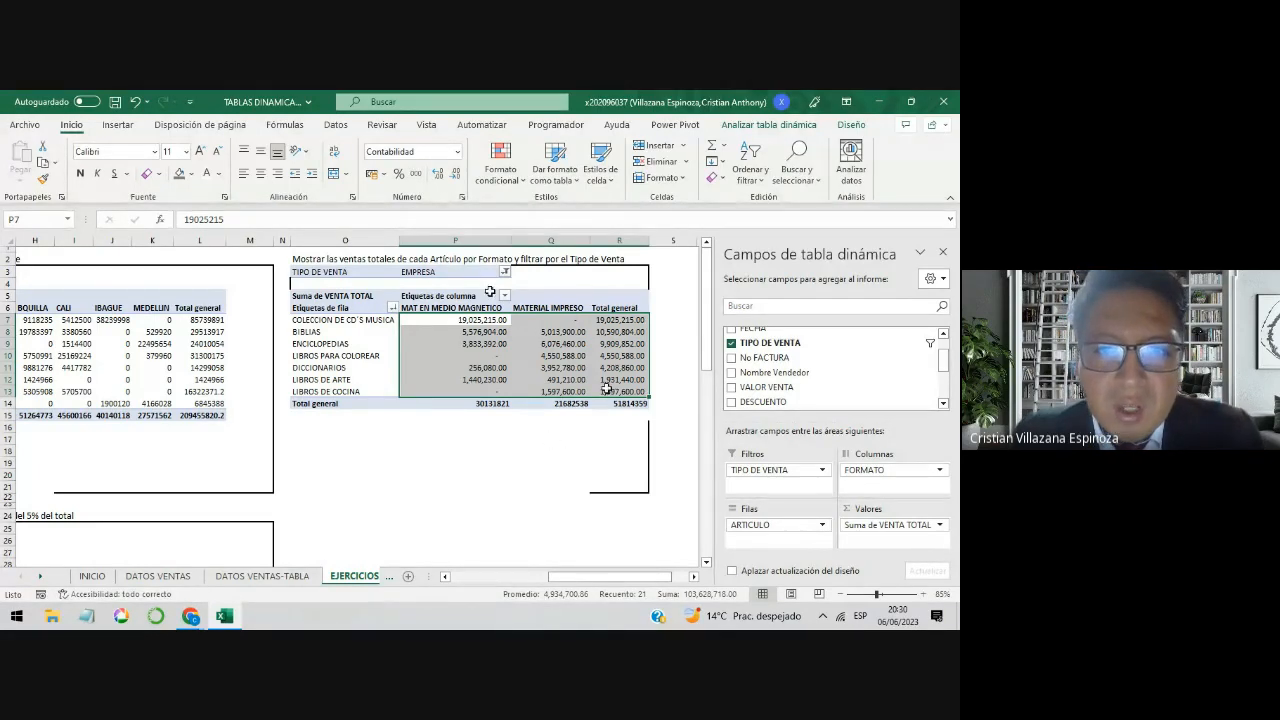
# Step: Set the TIPO DE VENTA report filter to (Todas) and check the formatting of the LIBROS DE ARTE03 and Total general rows
pyautogui.click(505, 272)
pyautogui.click(375, 303)
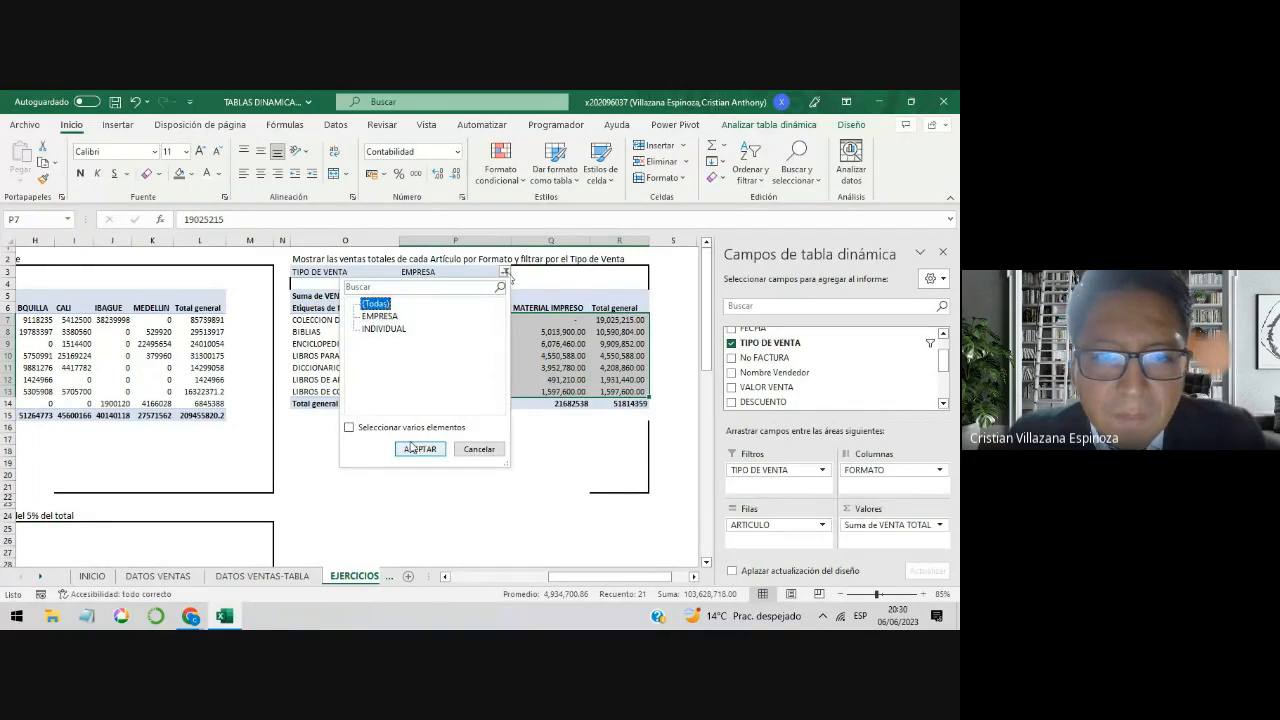
pyautogui.click(420, 448)
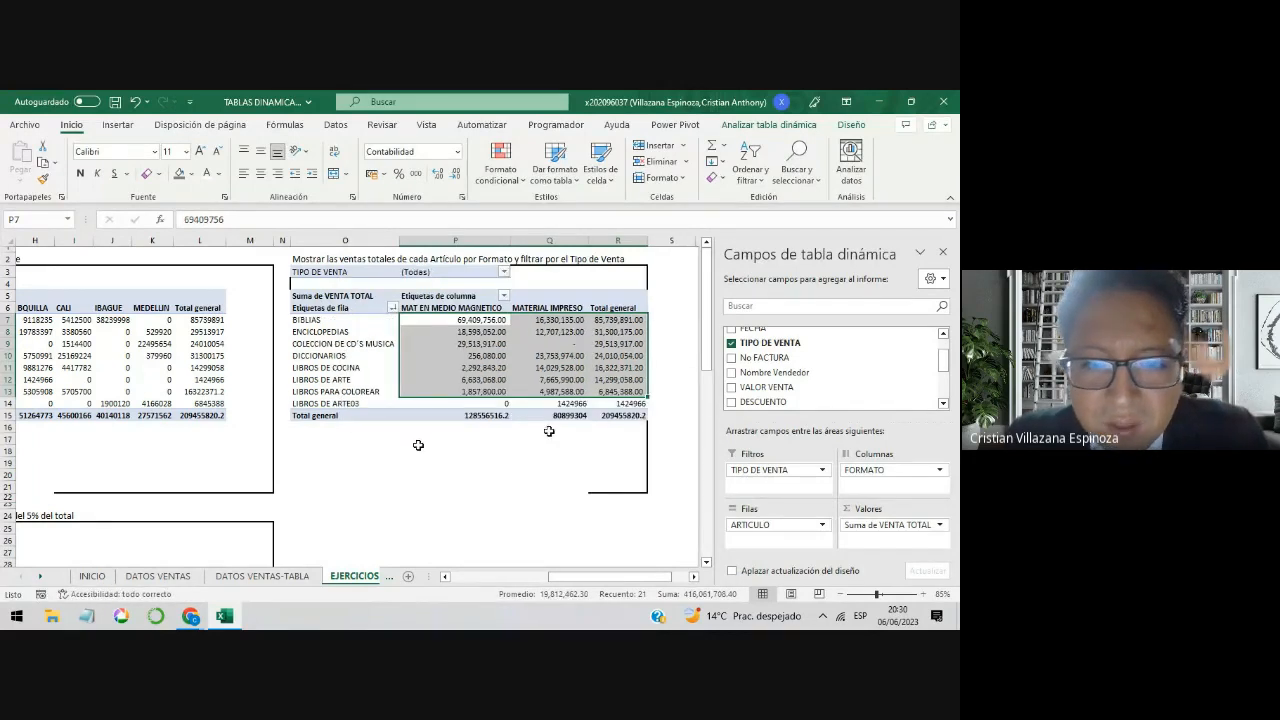
pyautogui.moveTo(498, 405); pyautogui.dragTo(615, 403)
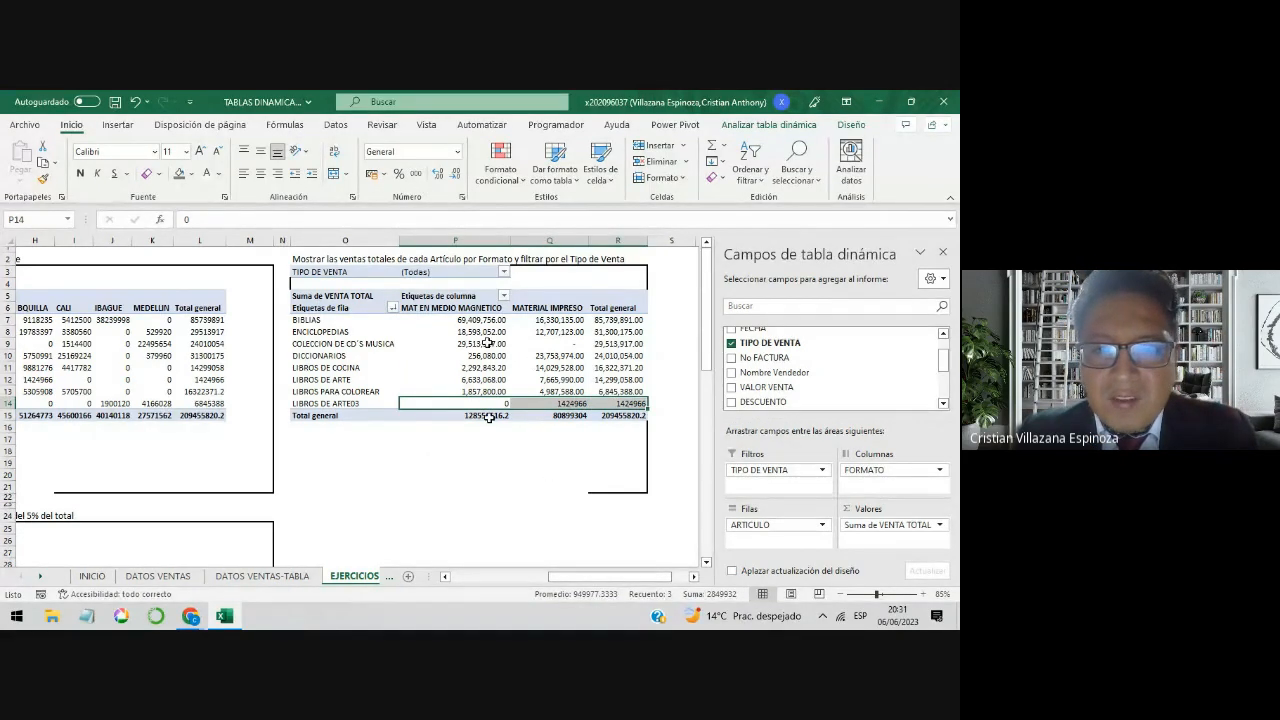
pyautogui.moveTo(487, 417)
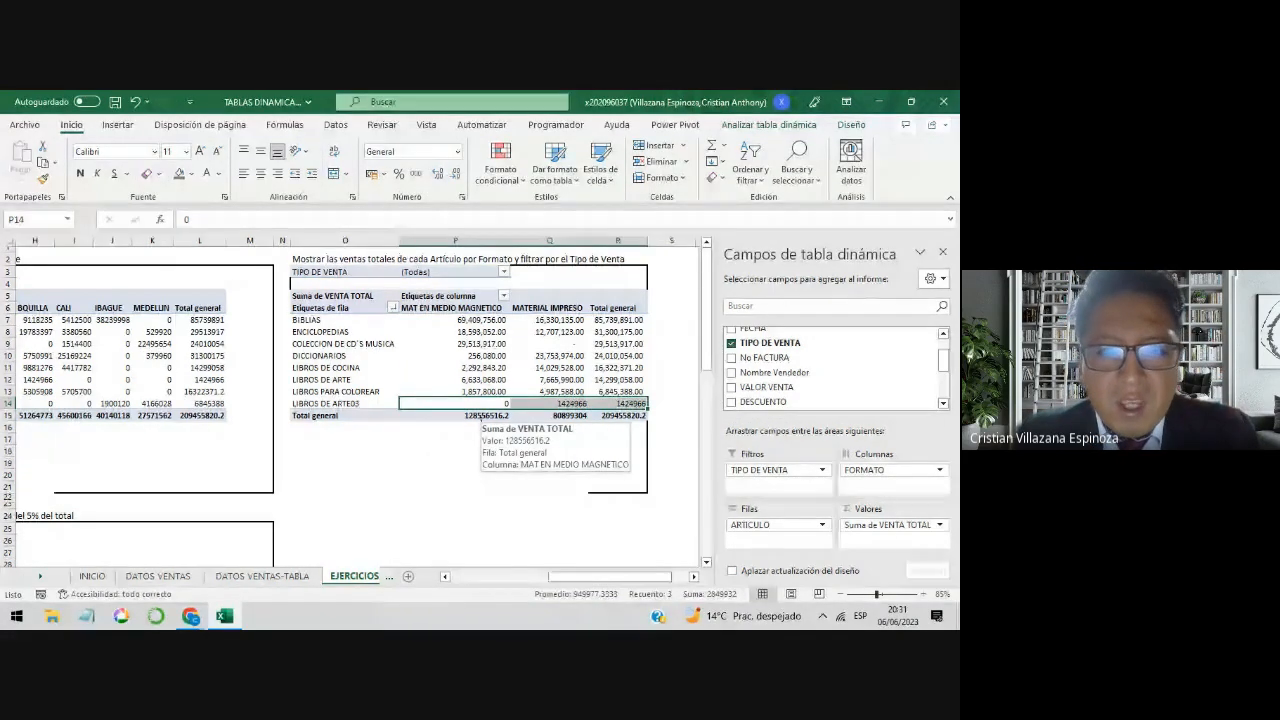
# Step: Undo the (Todas) filter change and the thousands style on the article-by-Formato pivot table values
pyautogui.hotkey('ctrl', 'z')
pyautogui.hotkey('ctrl', 'z')
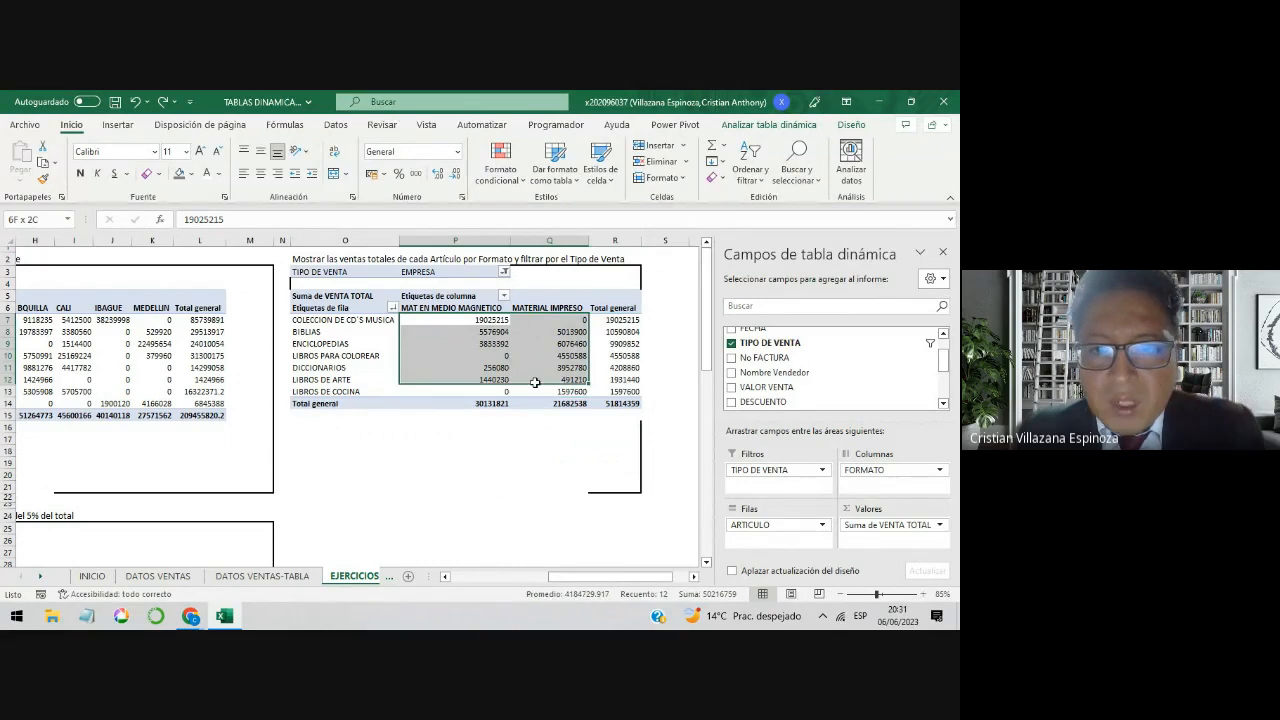
pyautogui.click(565, 390)
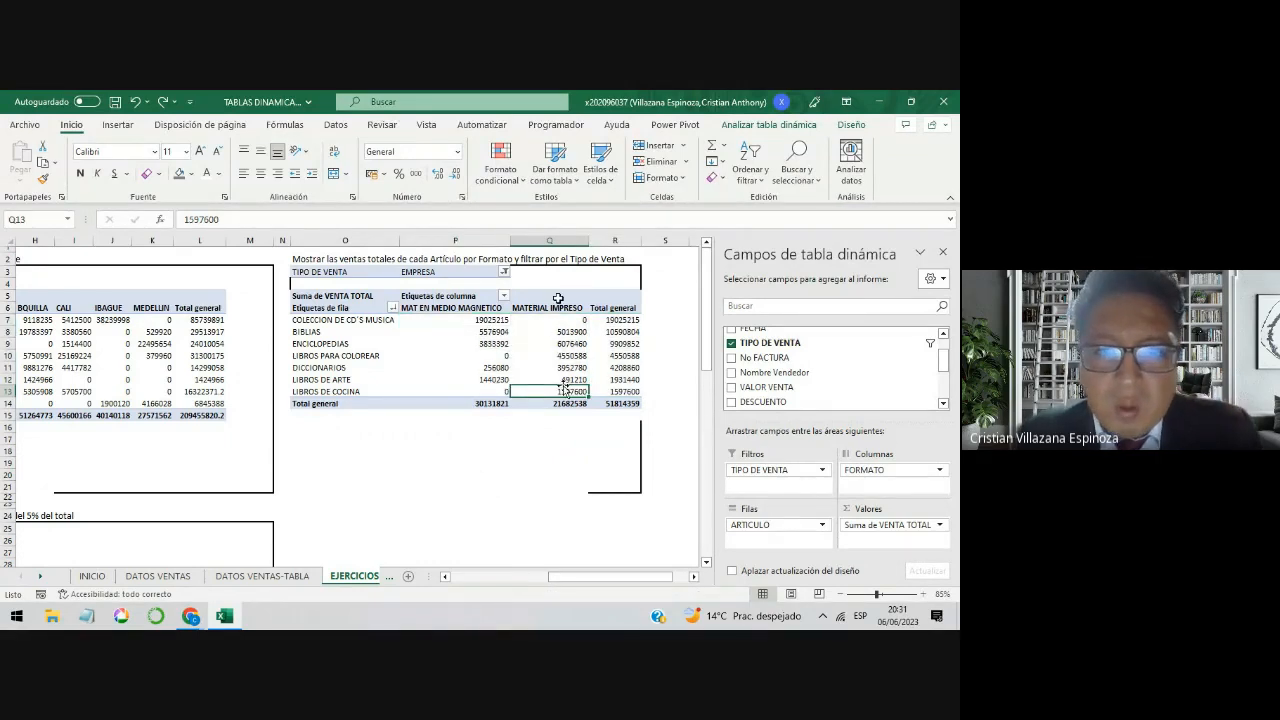
pyautogui.click(571, 357)
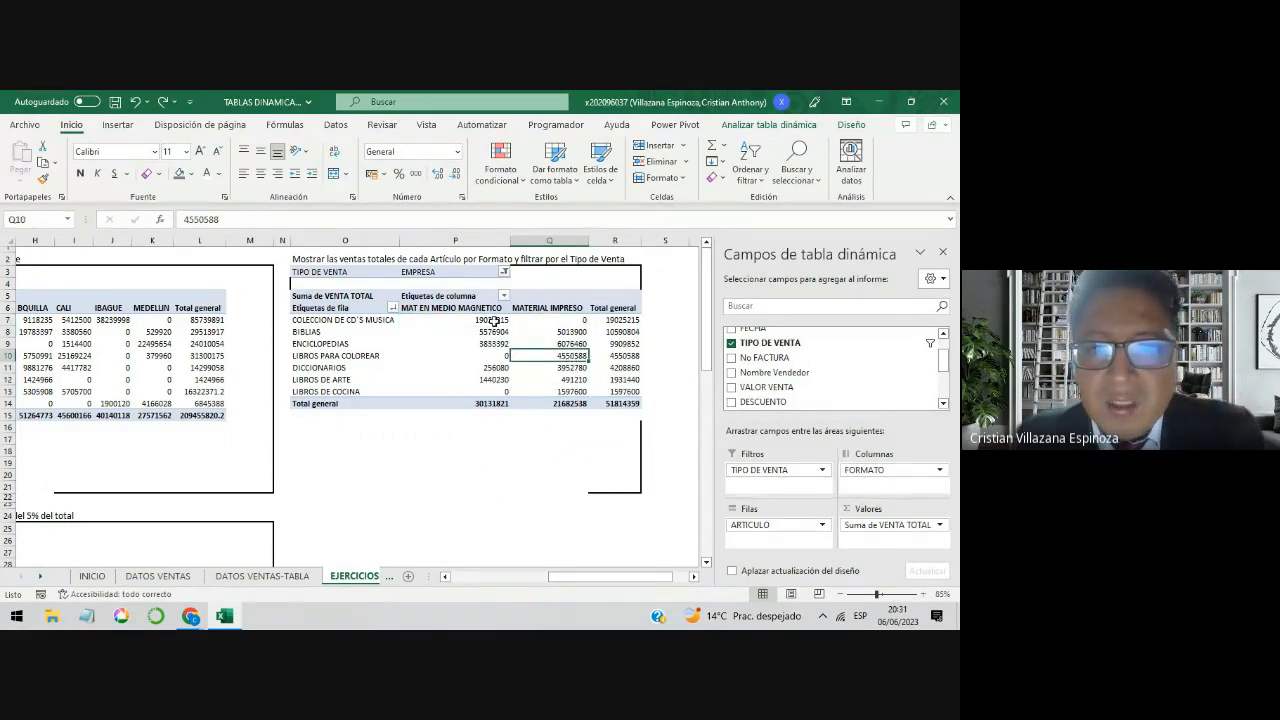
pyautogui.moveTo(494, 319); pyautogui.dragTo(617, 392)
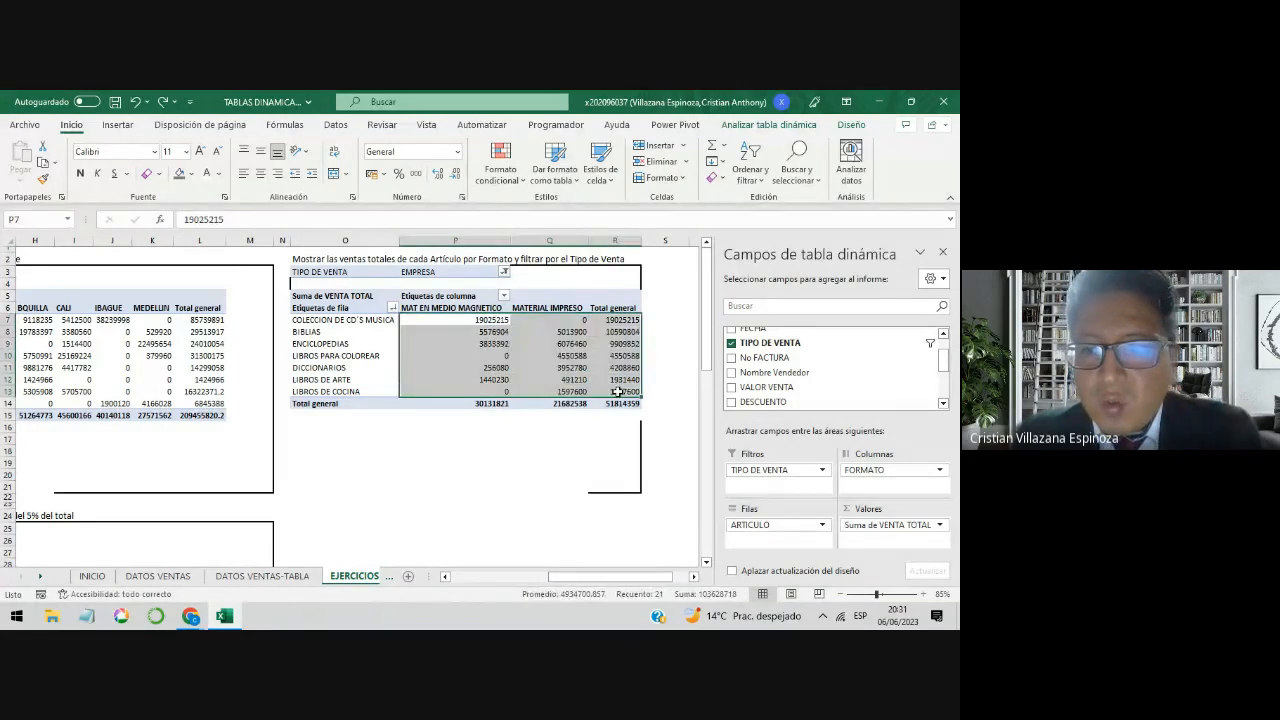
# Step: Set the number format of the Suma de VENTA TOTAL value field to Número with a thousands separator and 0 decimal places
pyautogui.click(575, 380)
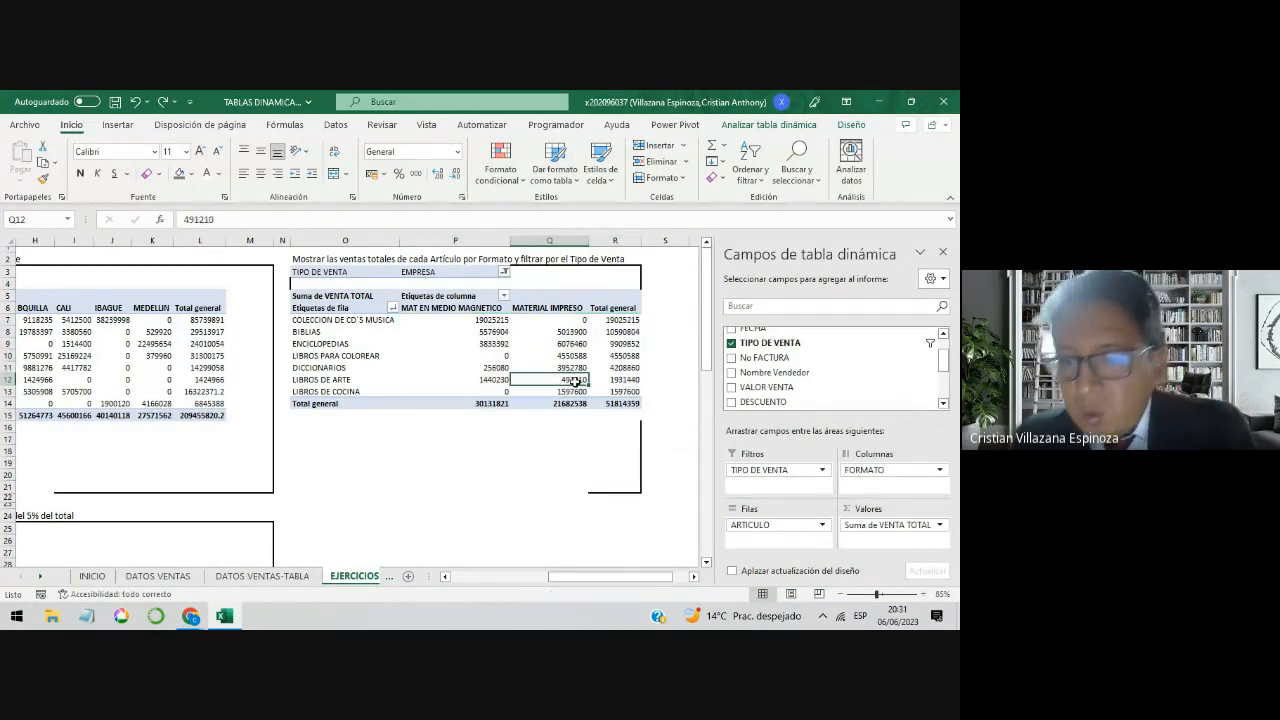
pyautogui.click(898, 530)
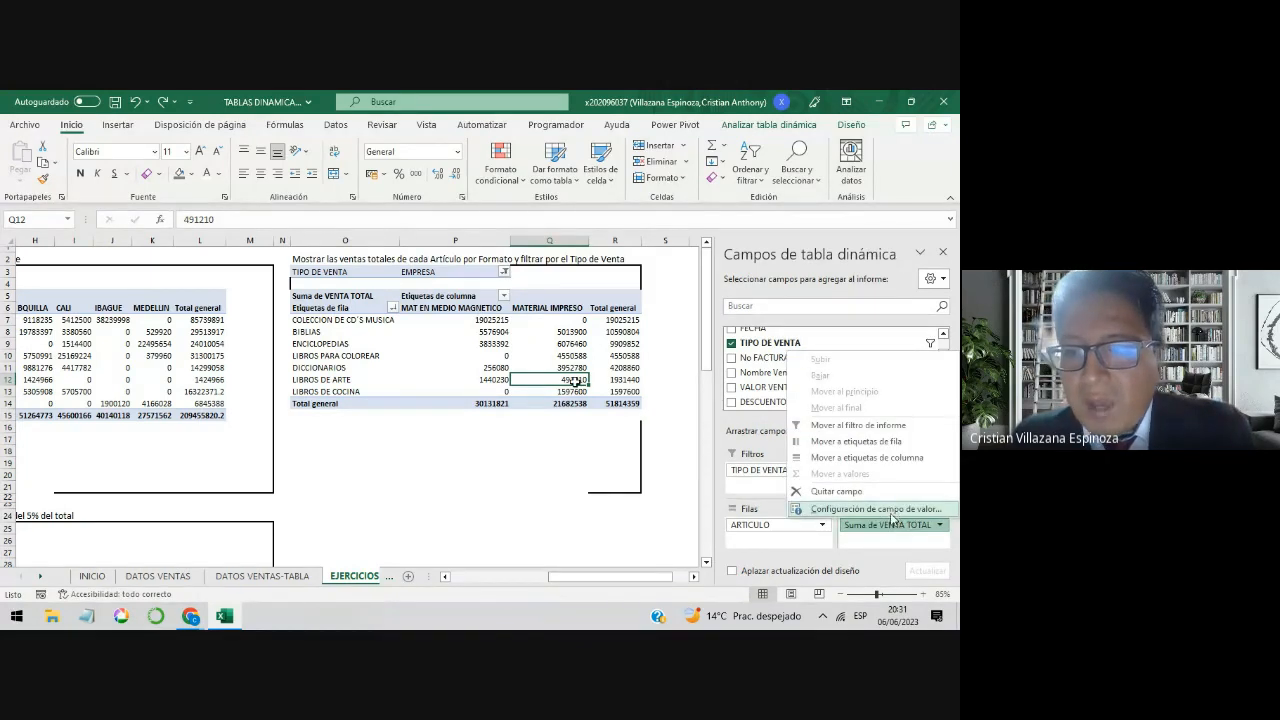
pyautogui.click(899, 510)
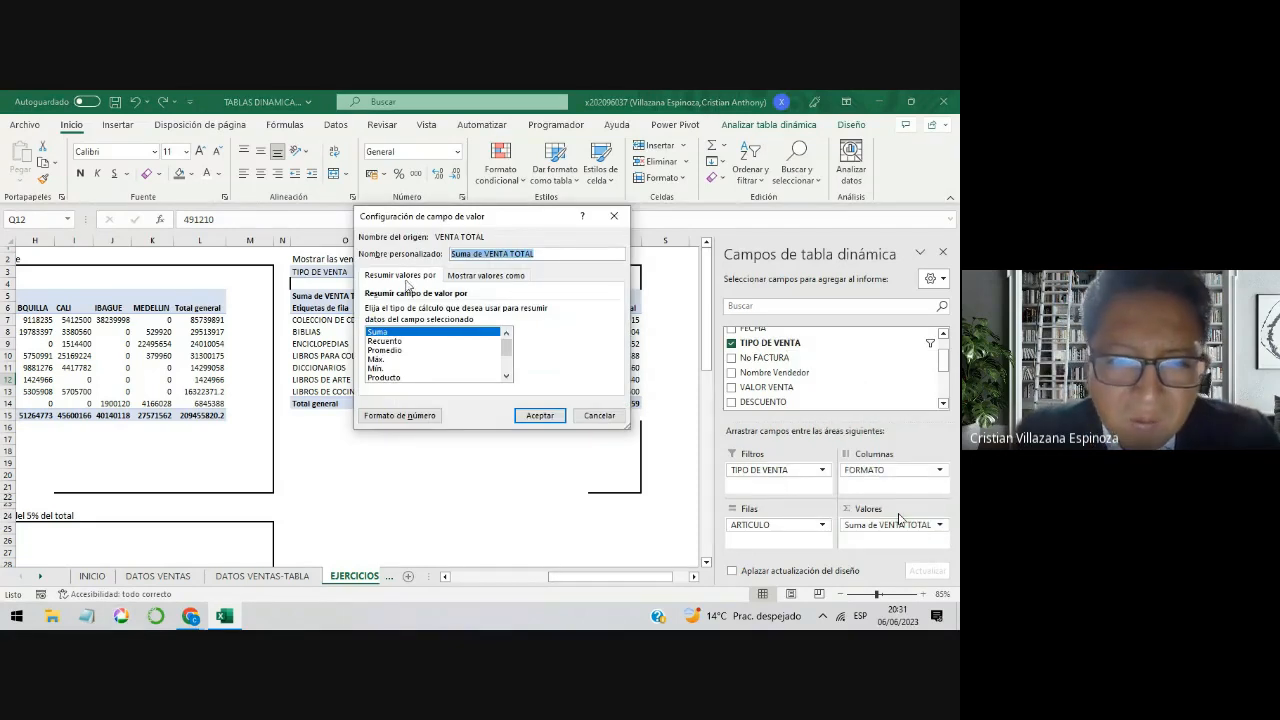
pyautogui.click(401, 416)
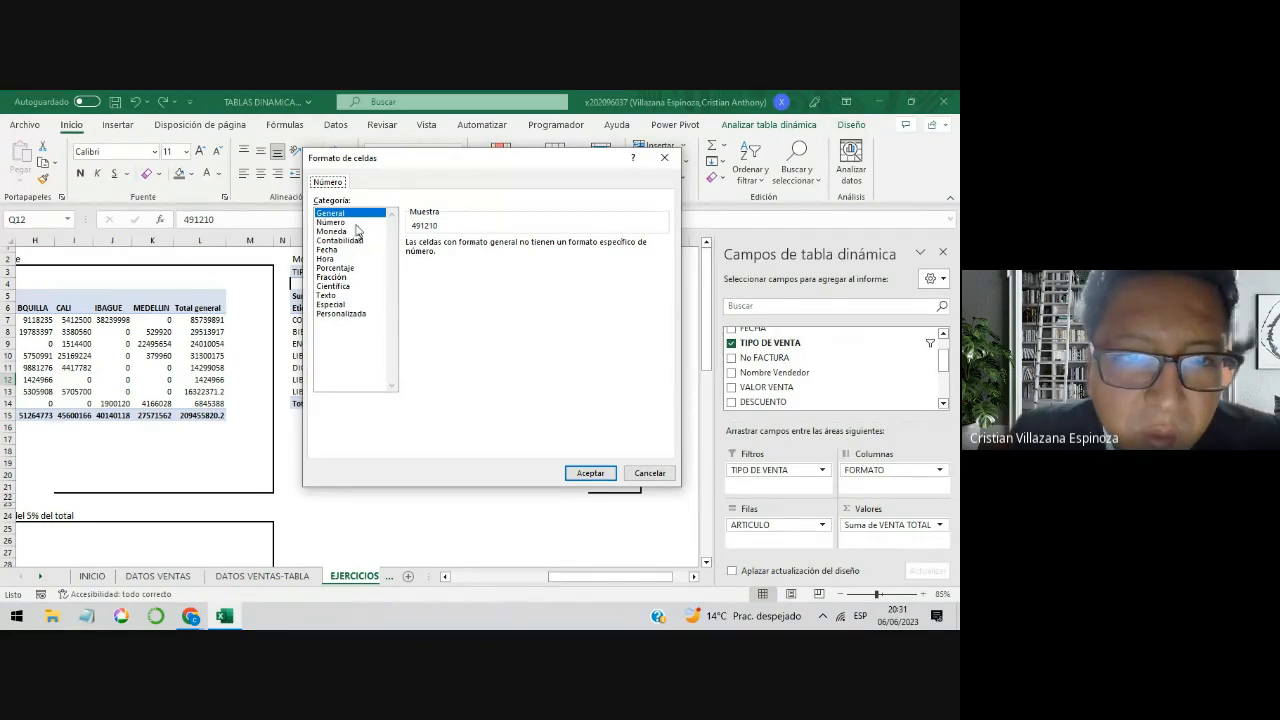
pyautogui.click(355, 223)
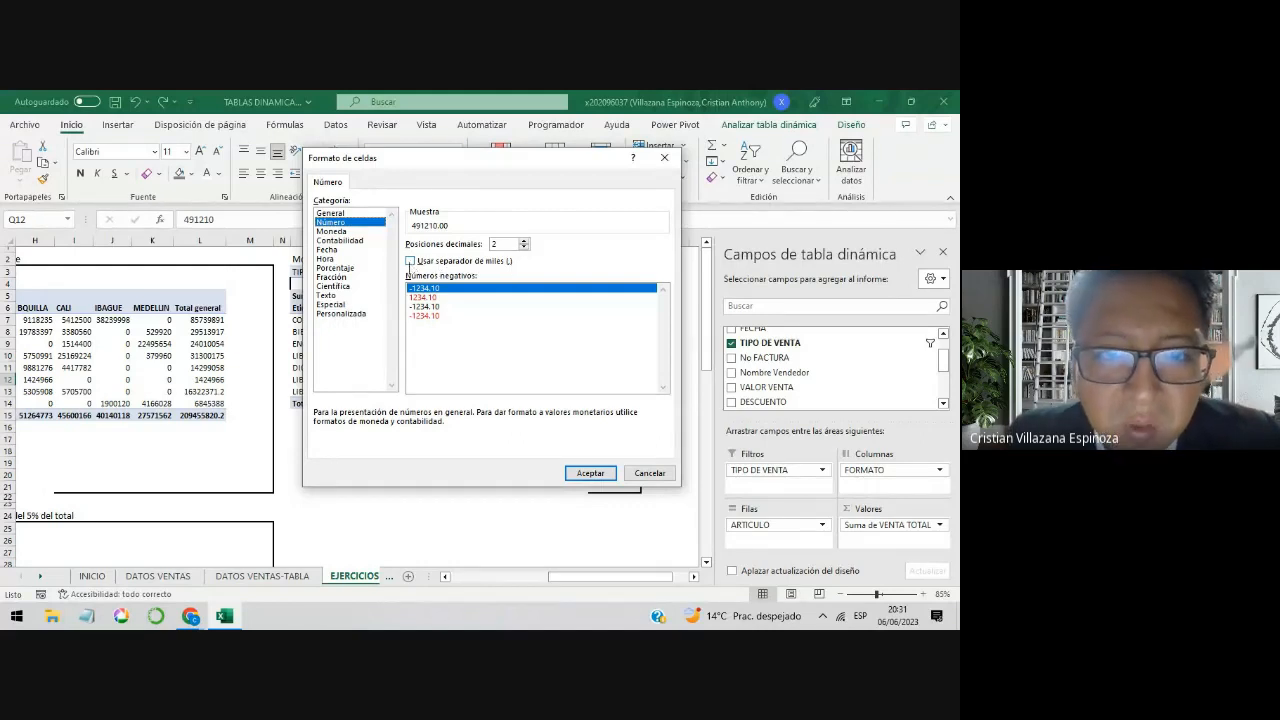
pyautogui.click(410, 262)
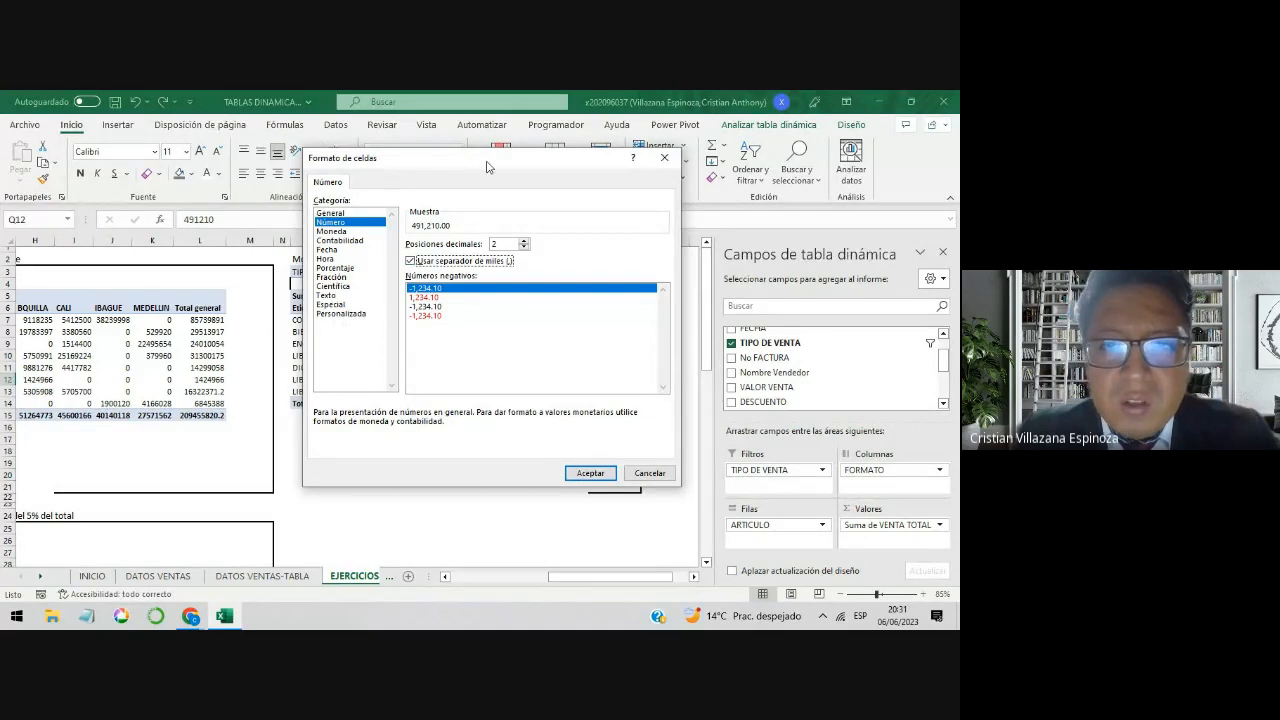
pyautogui.moveTo(486, 167); pyautogui.dragTo(519, 201)
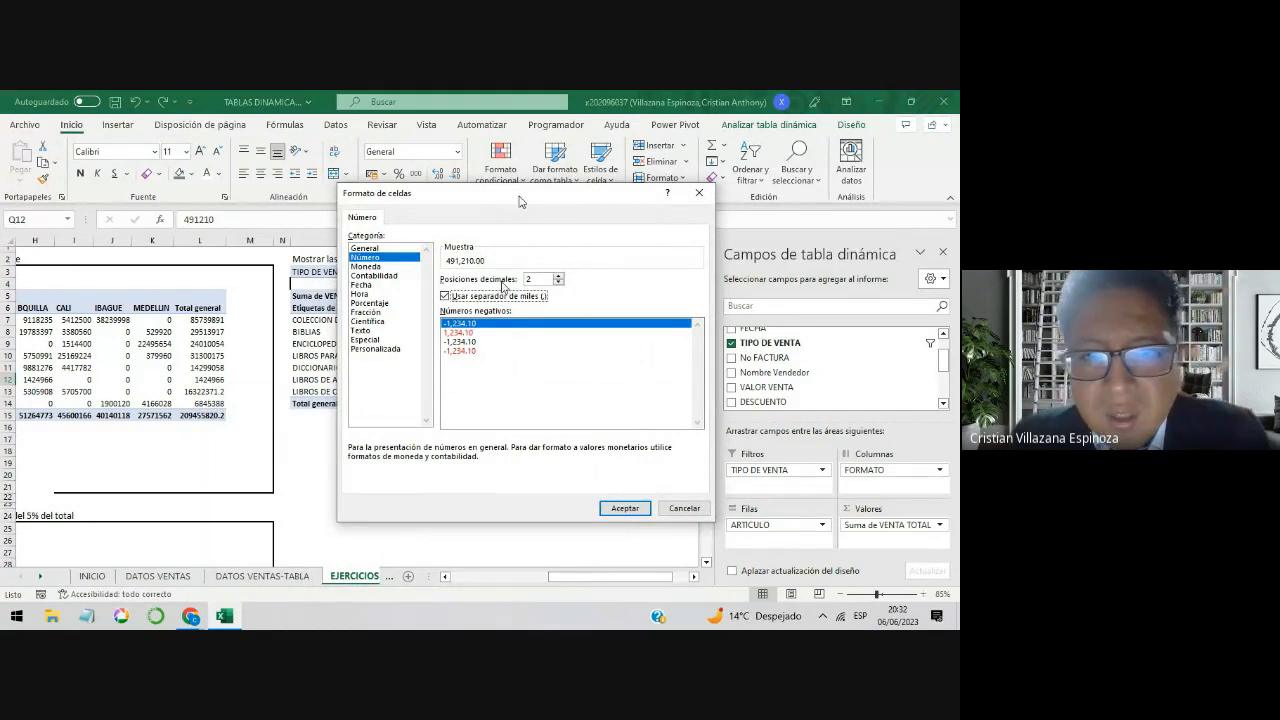
pyautogui.click(559, 284)
pyautogui.click(559, 284)
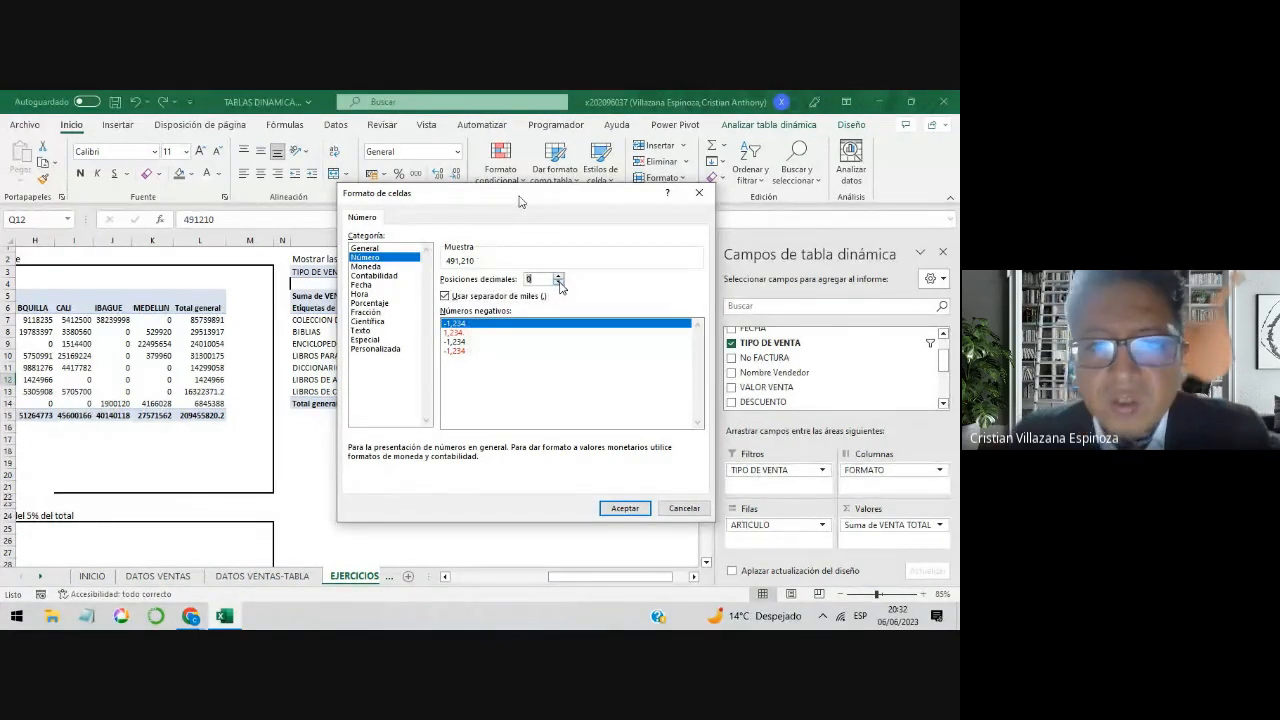
pyautogui.click(620, 508)
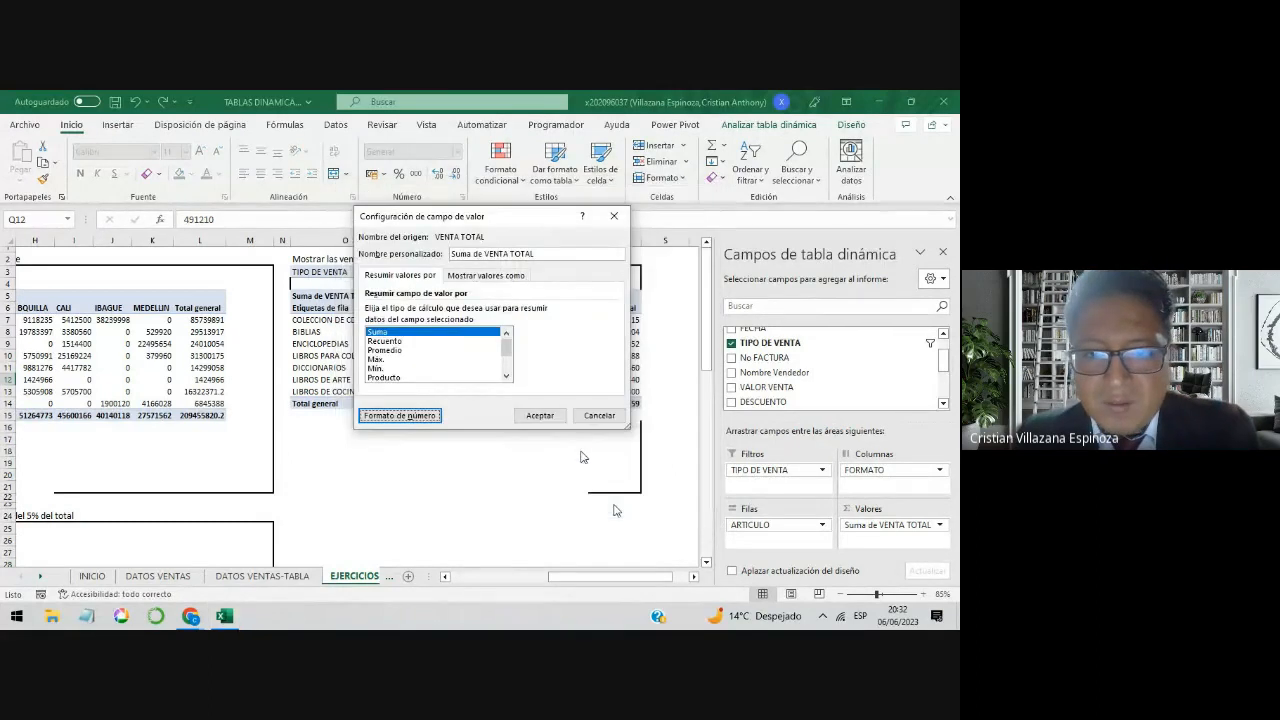
pyautogui.click(542, 414)
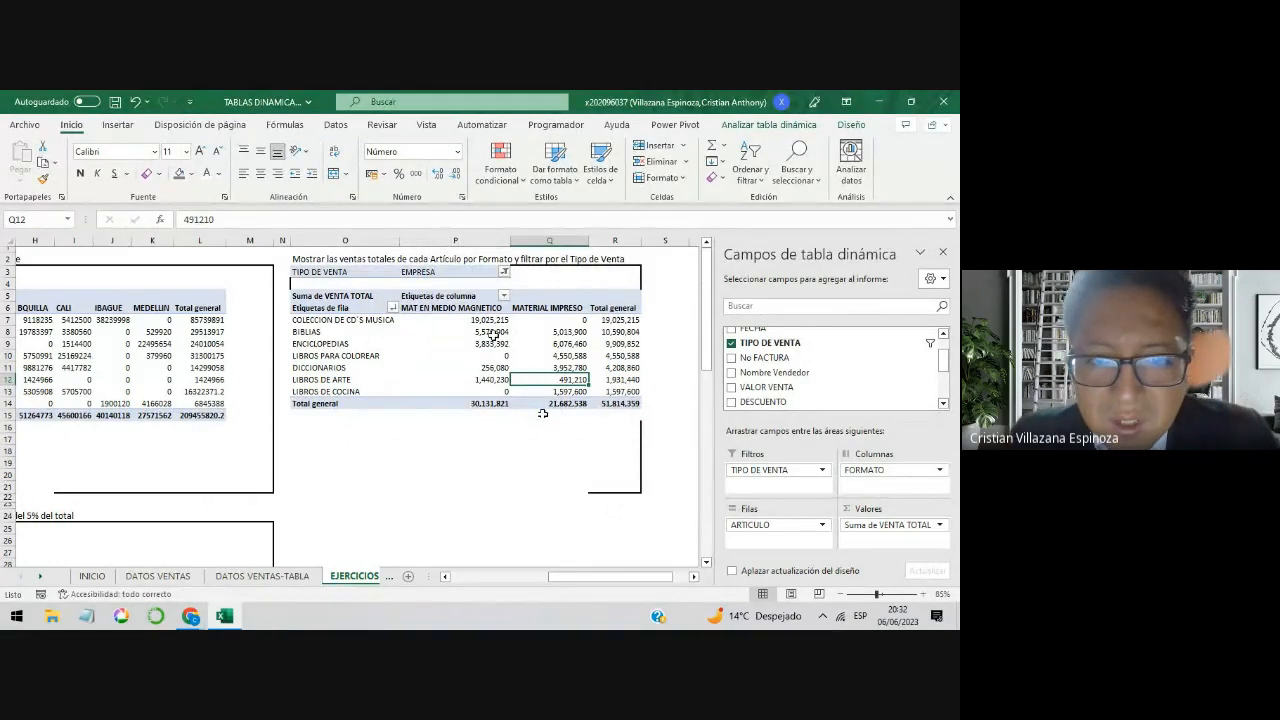
# Step: Compare the number formatting of the article-by-Formato values with the values in the article-by-SEDE pivot table
pyautogui.moveTo(488, 321); pyautogui.dragTo(606, 391)
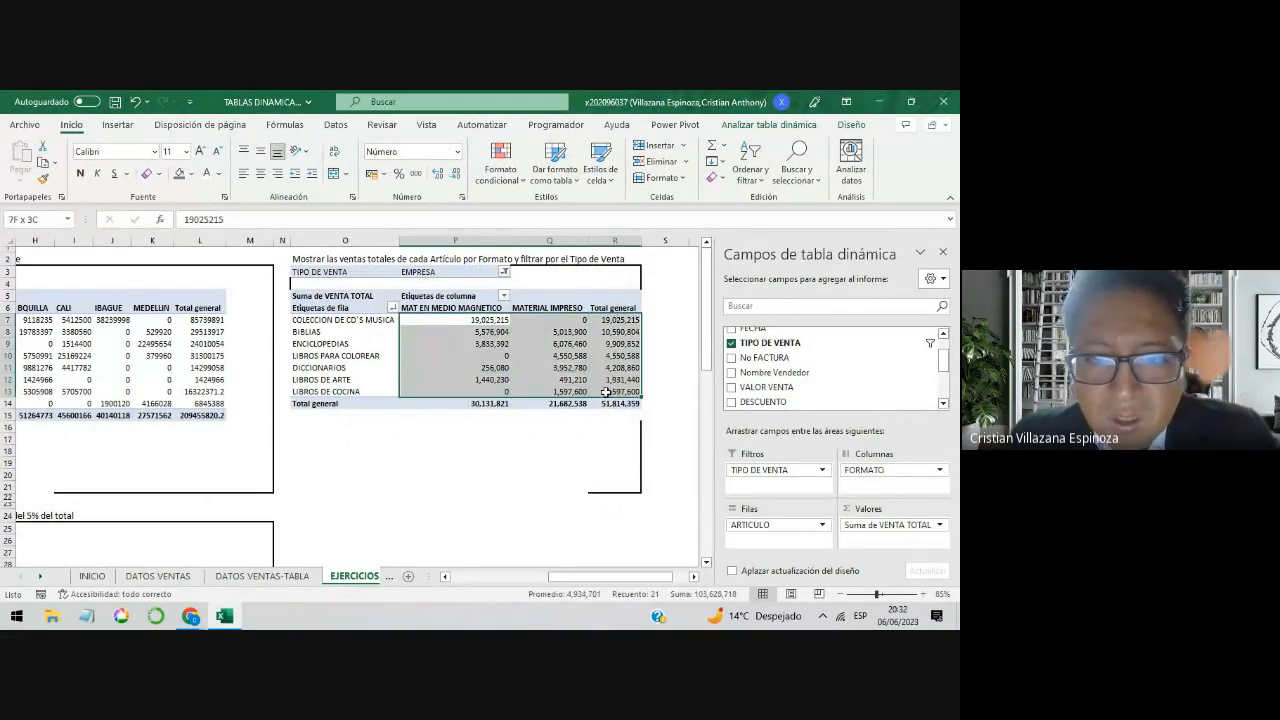
pyautogui.click(498, 337)
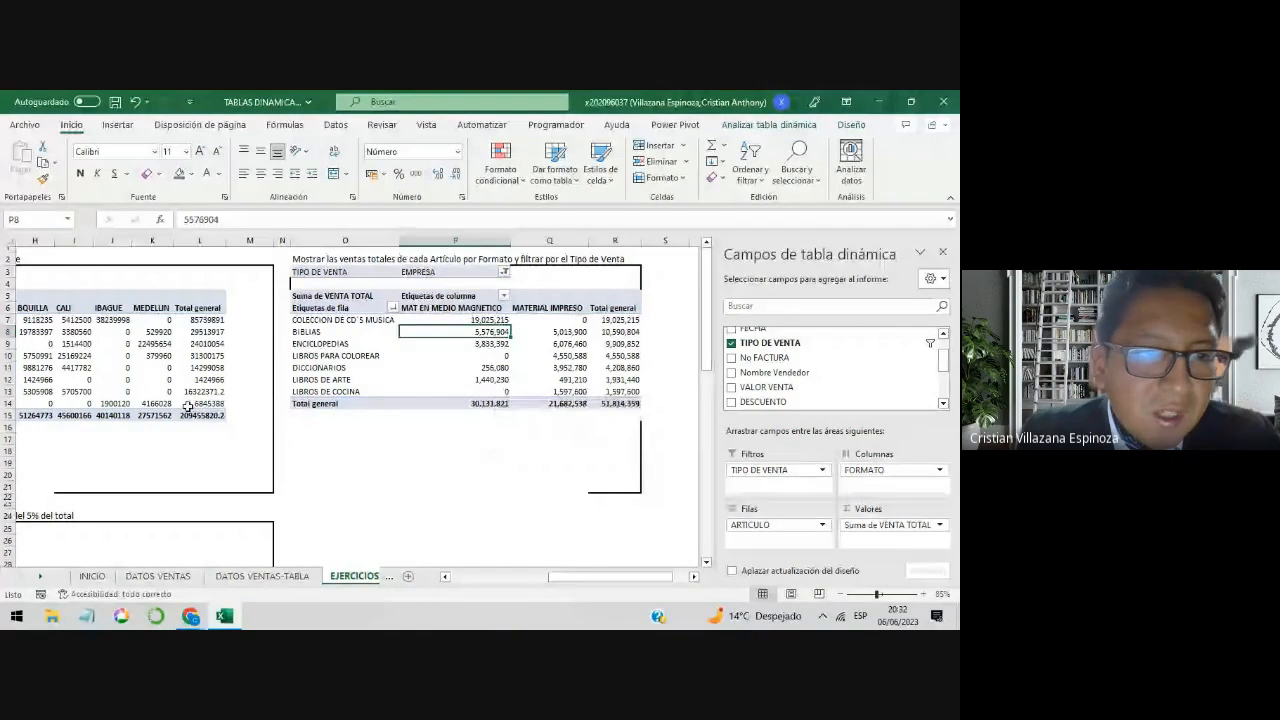
pyautogui.moveTo(200, 403); pyautogui.dragTo(68, 327)
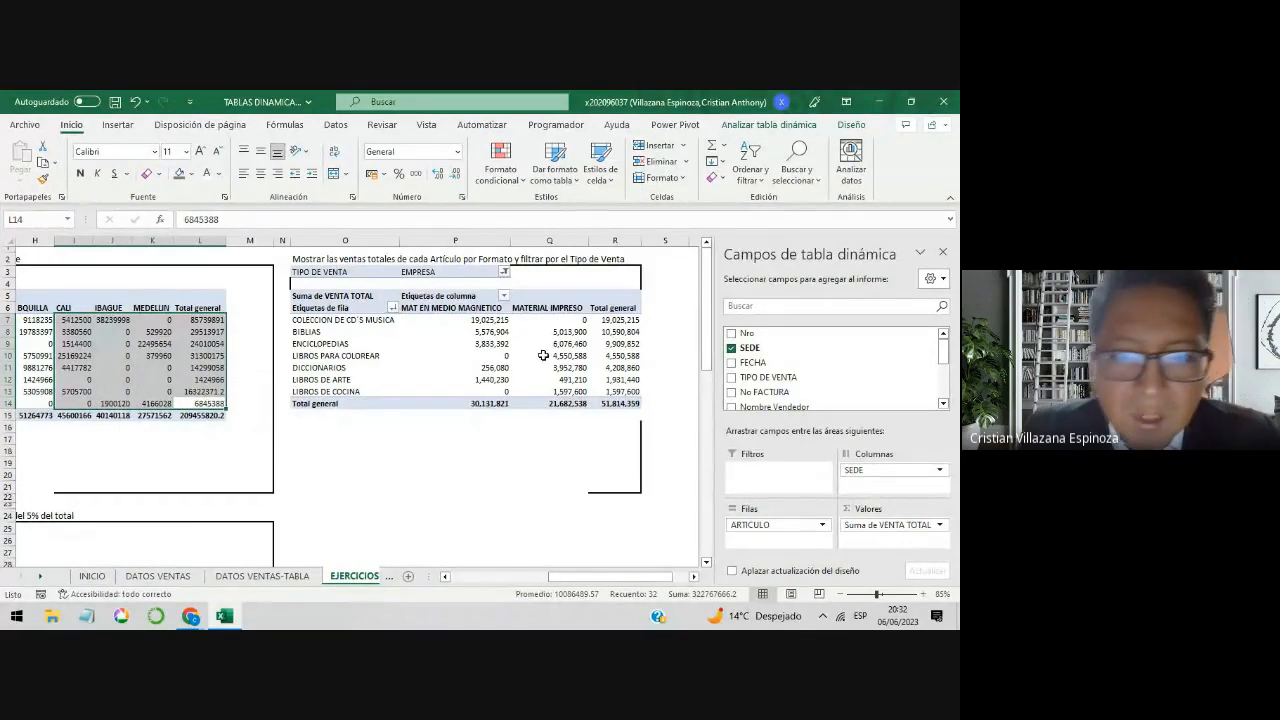
pyautogui.moveTo(500, 332); pyautogui.dragTo(600, 392)
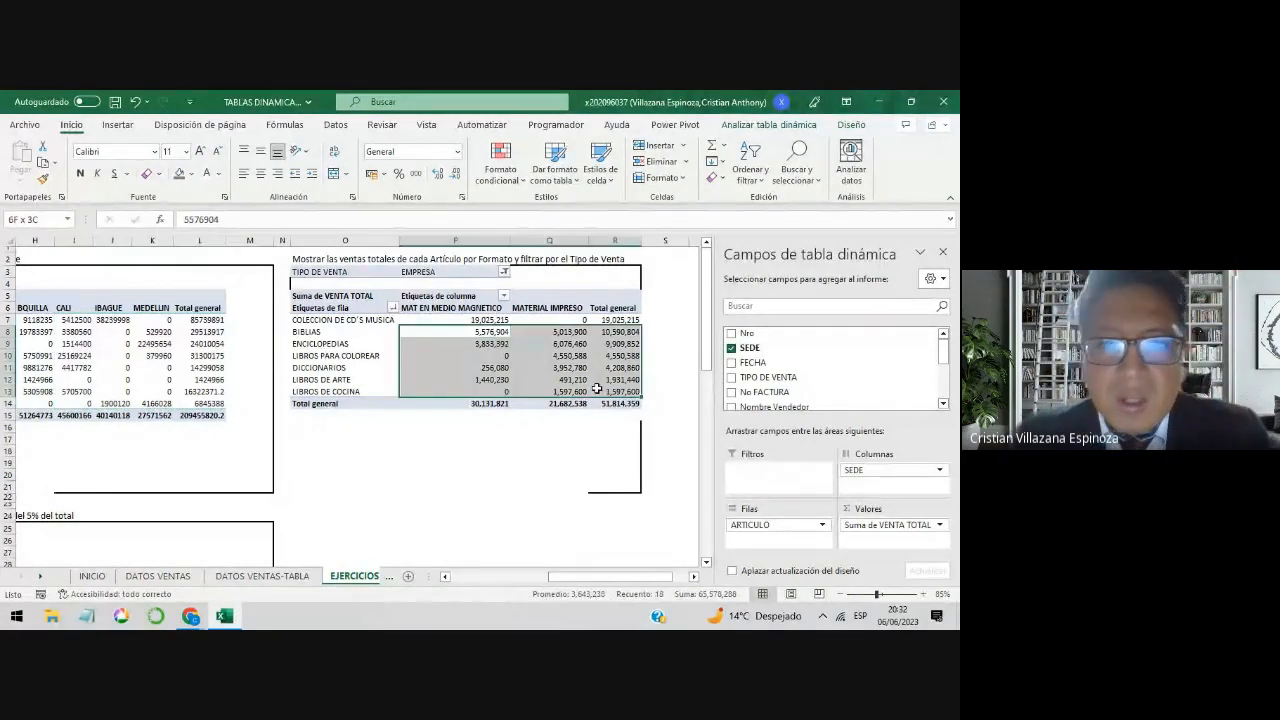
# Step: Filter TIPO DE VENTA to (Todas) in the article-by-Formato pivot table and check the number format across all article rows
pyautogui.click(510, 284)
pyautogui.click(504, 272)
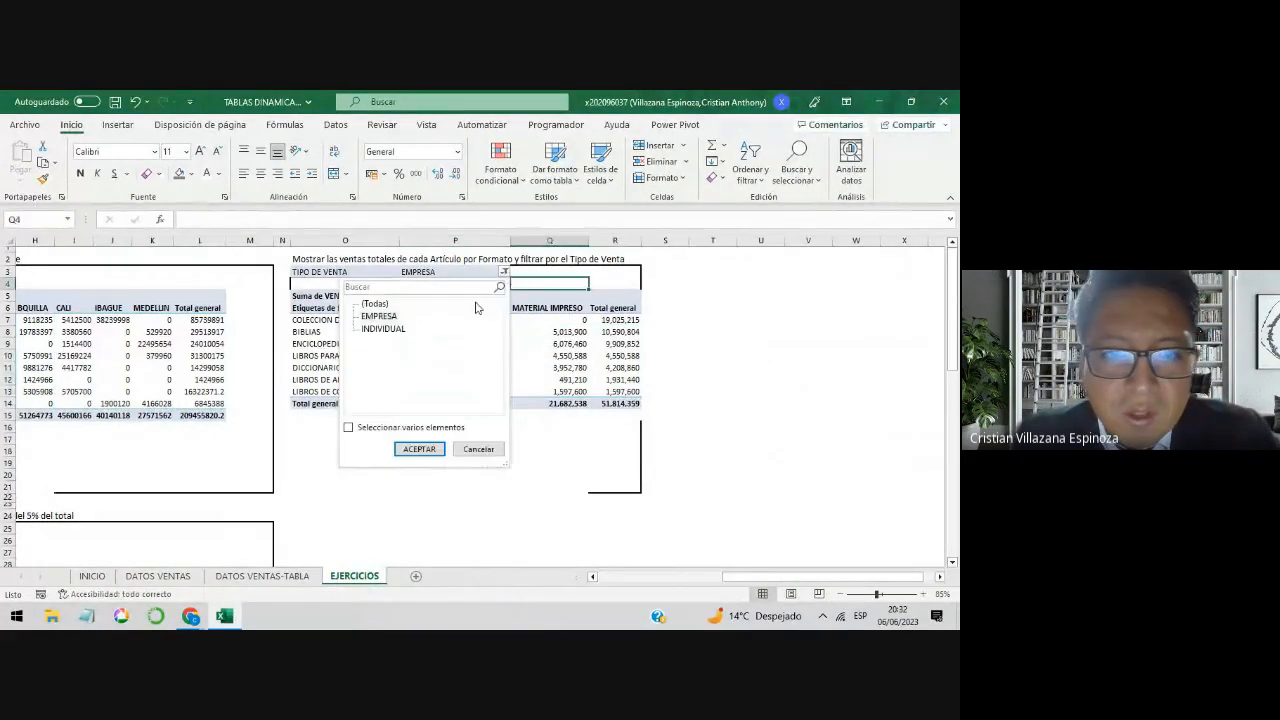
pyautogui.click(375, 303)
pyautogui.click(420, 449)
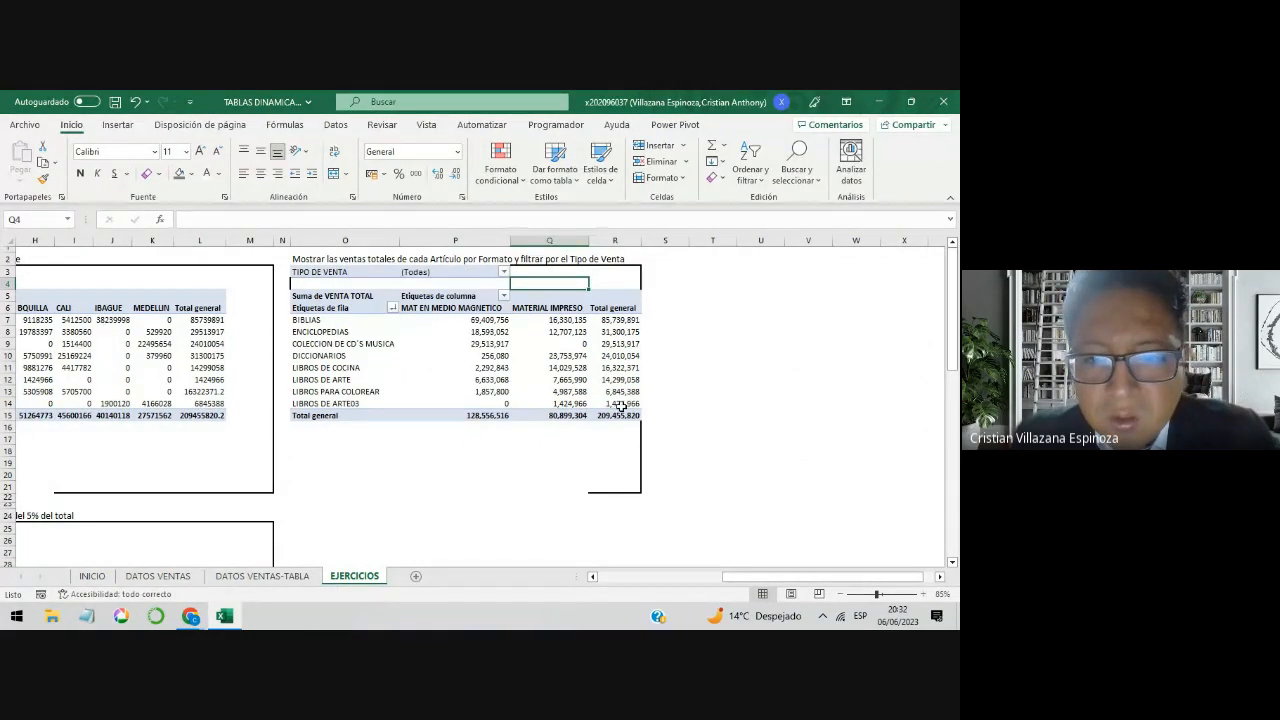
pyautogui.moveTo(617, 404); pyautogui.dragTo(519, 371)
pyautogui.moveTo(502, 342); pyautogui.dragTo(480, 320)
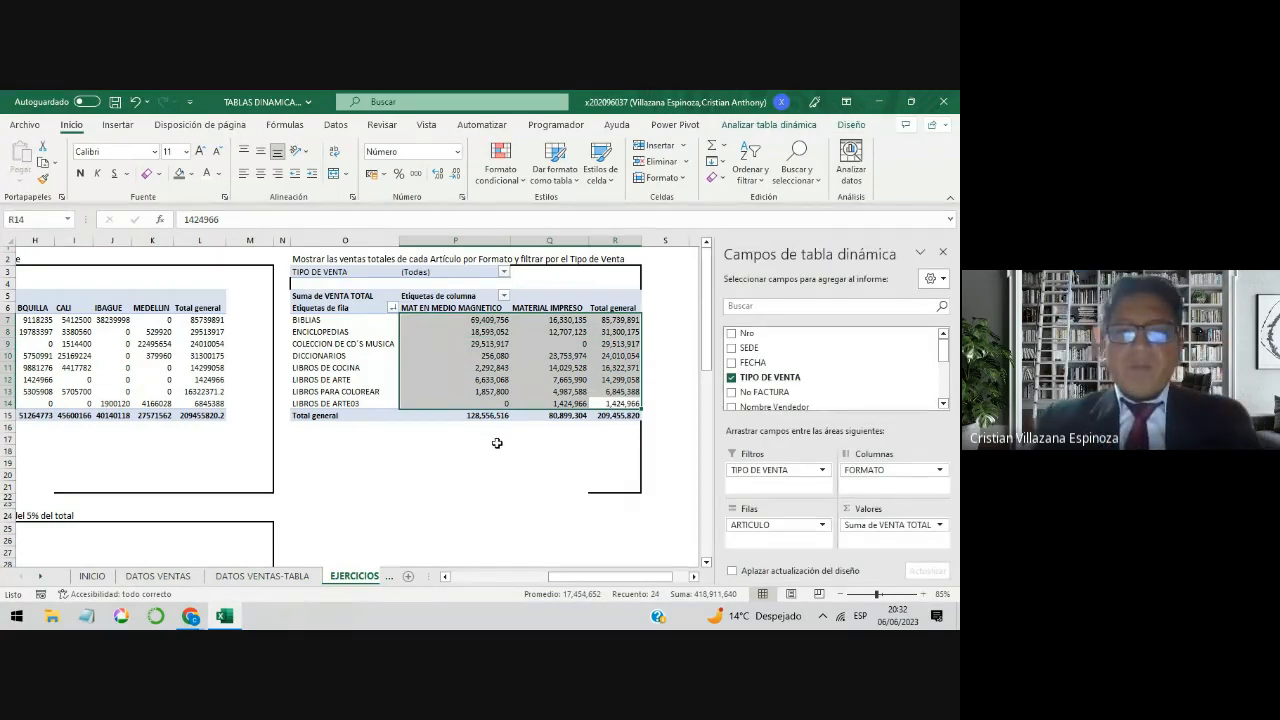
pyautogui.click(515, 484)
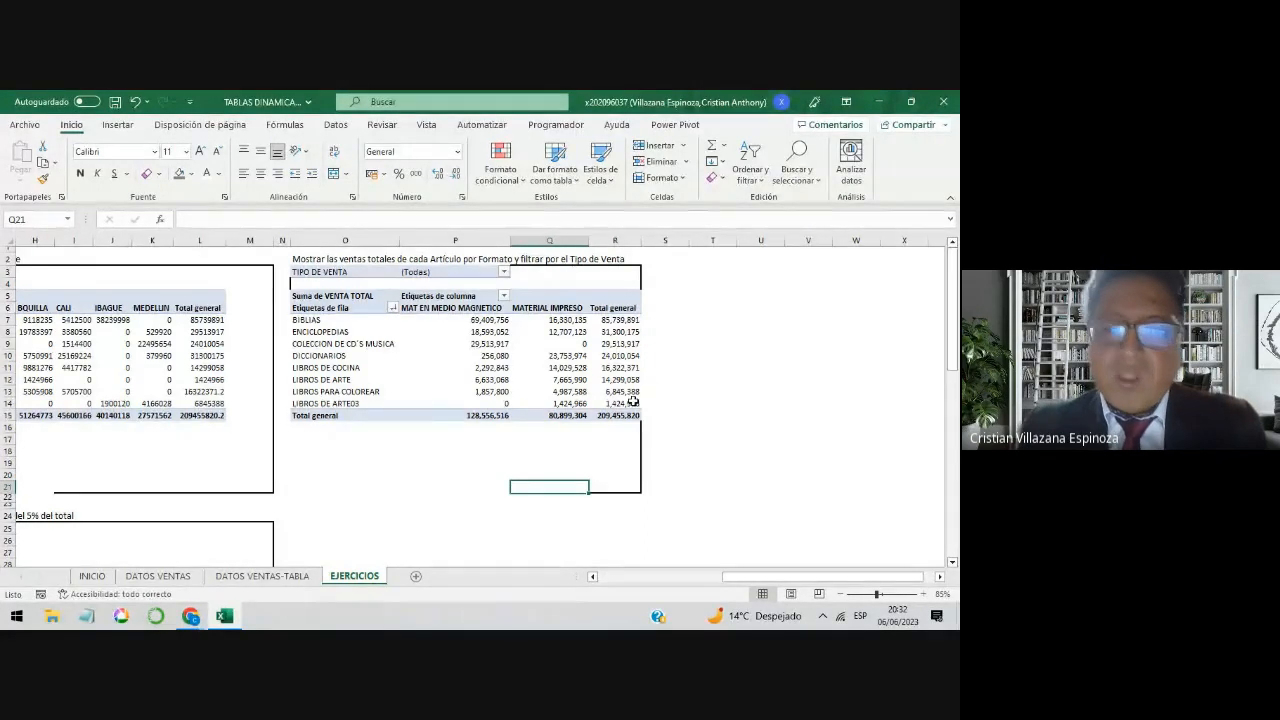
pyautogui.moveTo(644, 401); pyautogui.dragTo(481, 322)
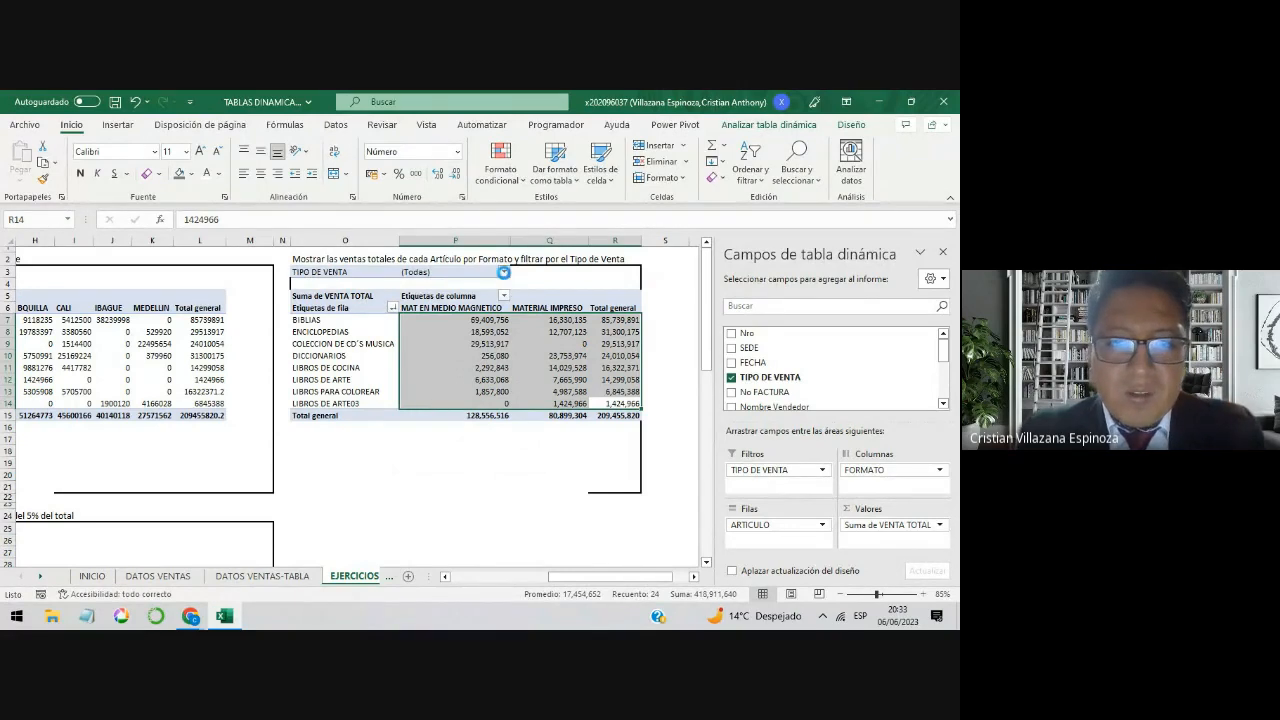
# Step: Switch the TIPO DE VENTA report filter of the article-by-Formato pivot table to EMPRESA and finally to INDIVIDUAL
pyautogui.click(504, 272)
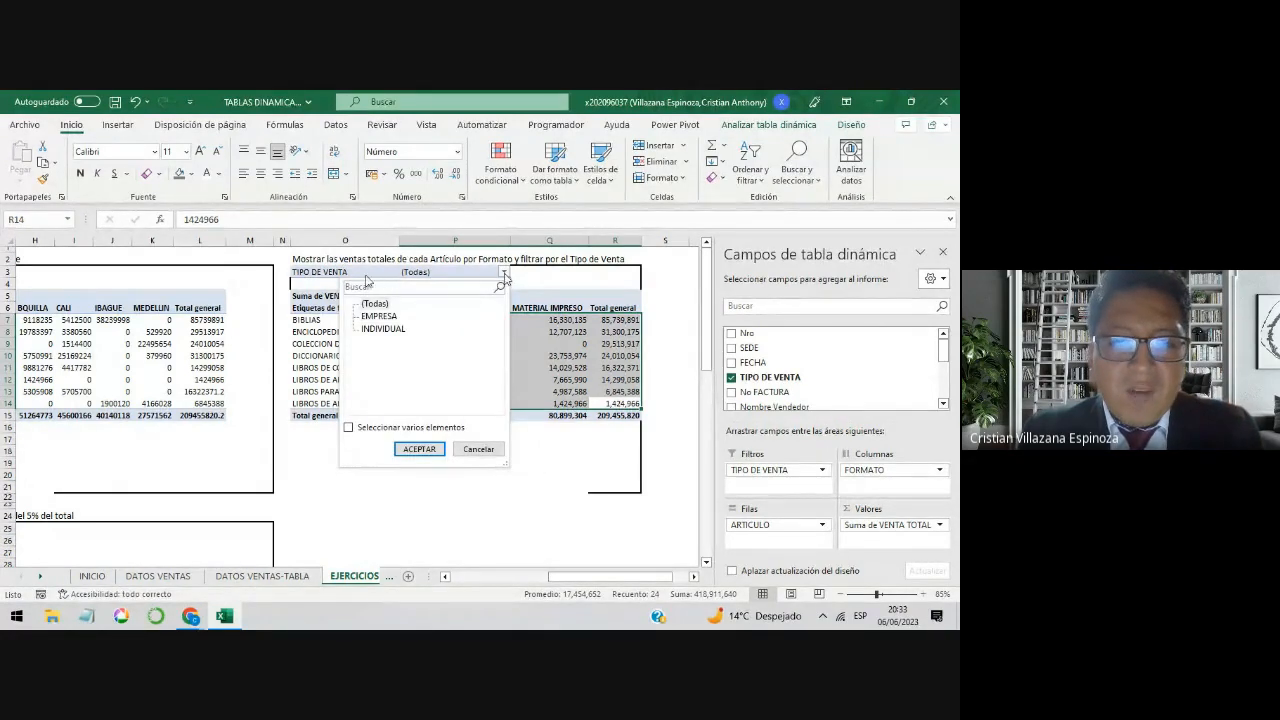
pyautogui.click(386, 317)
pyautogui.click(419, 449)
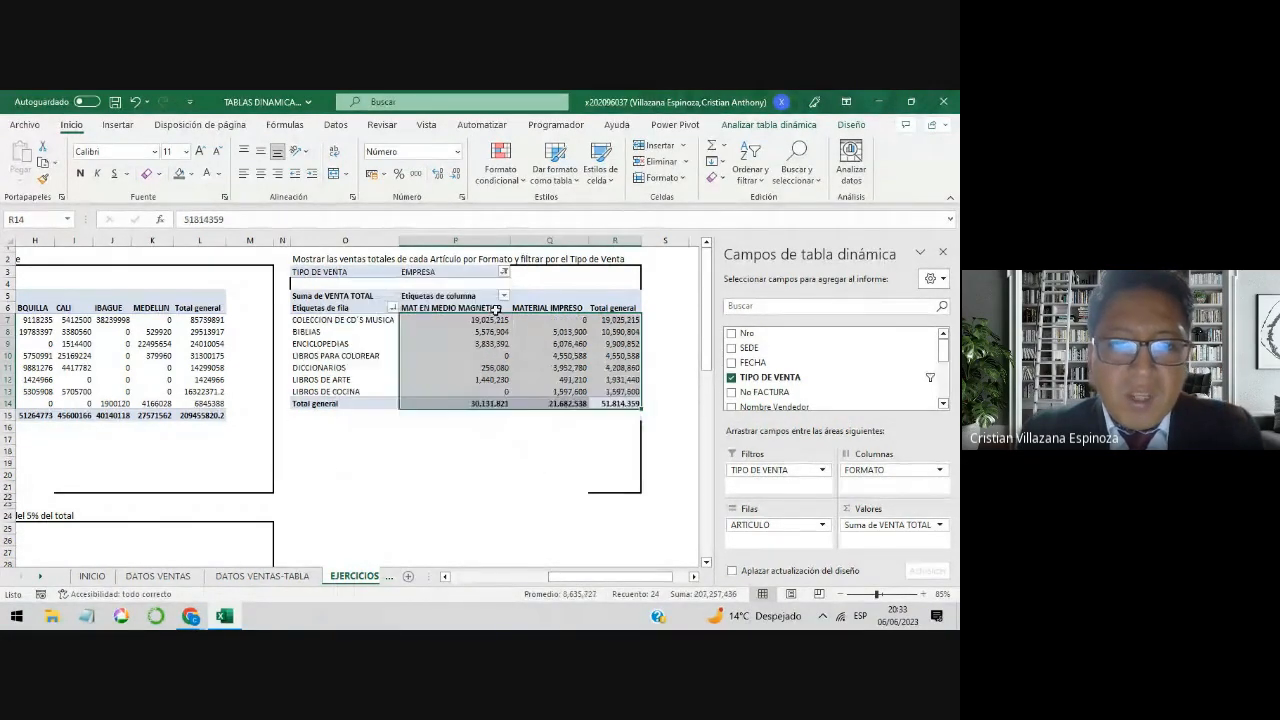
pyautogui.click(505, 273)
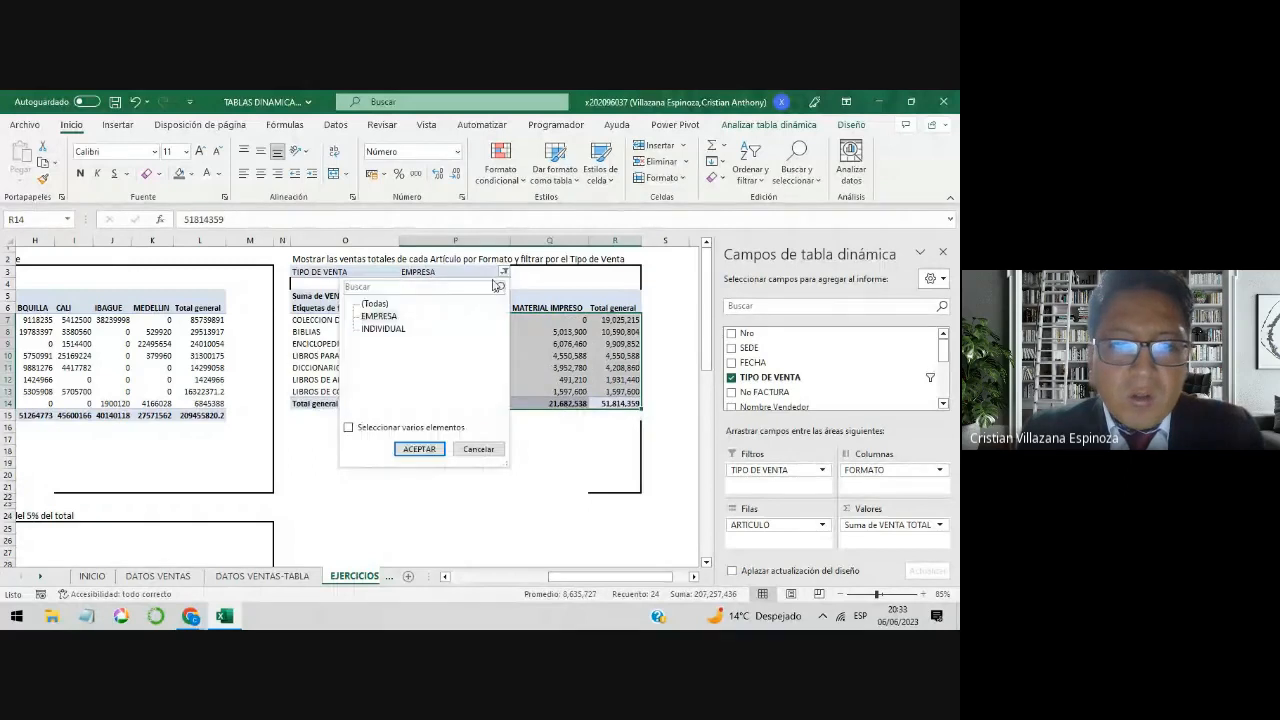
pyautogui.click(418, 449)
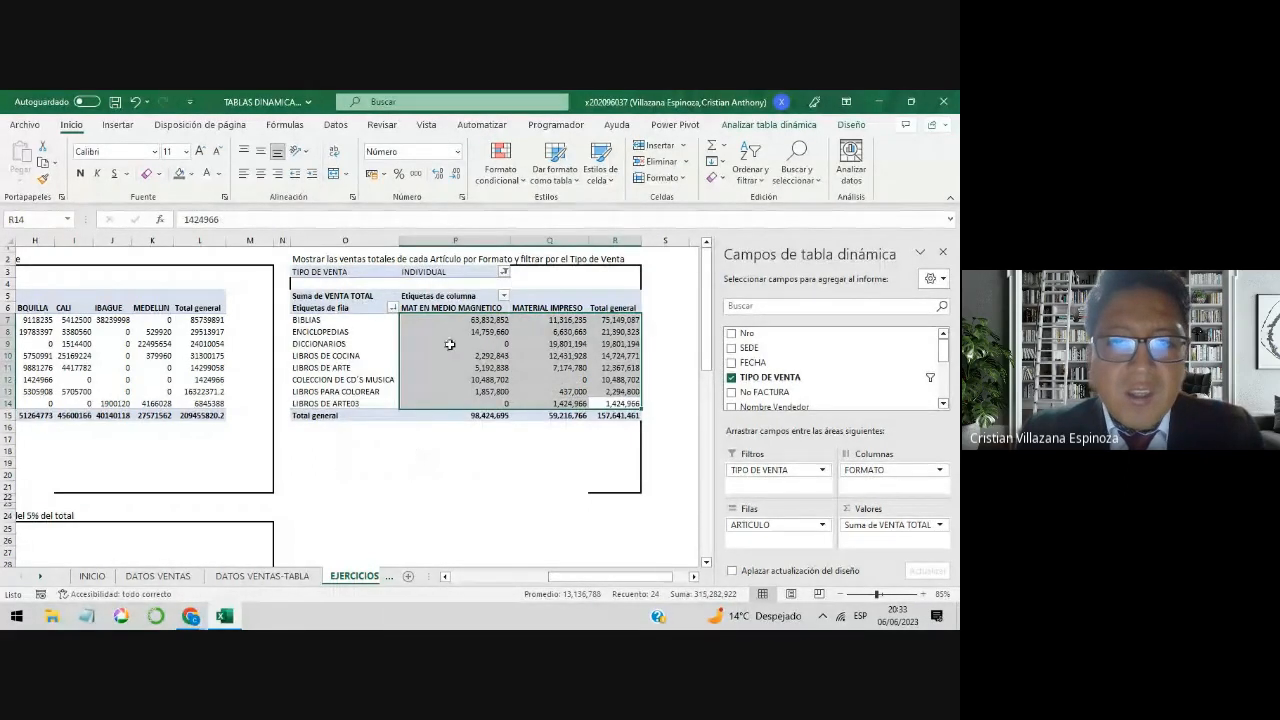
# Step: Switch the TIPO DE VENTA report filter of the article-by-Formato pivot table through (Todas) and EMPRESA and back to INDIVIDUAL
pyautogui.click(504, 273)
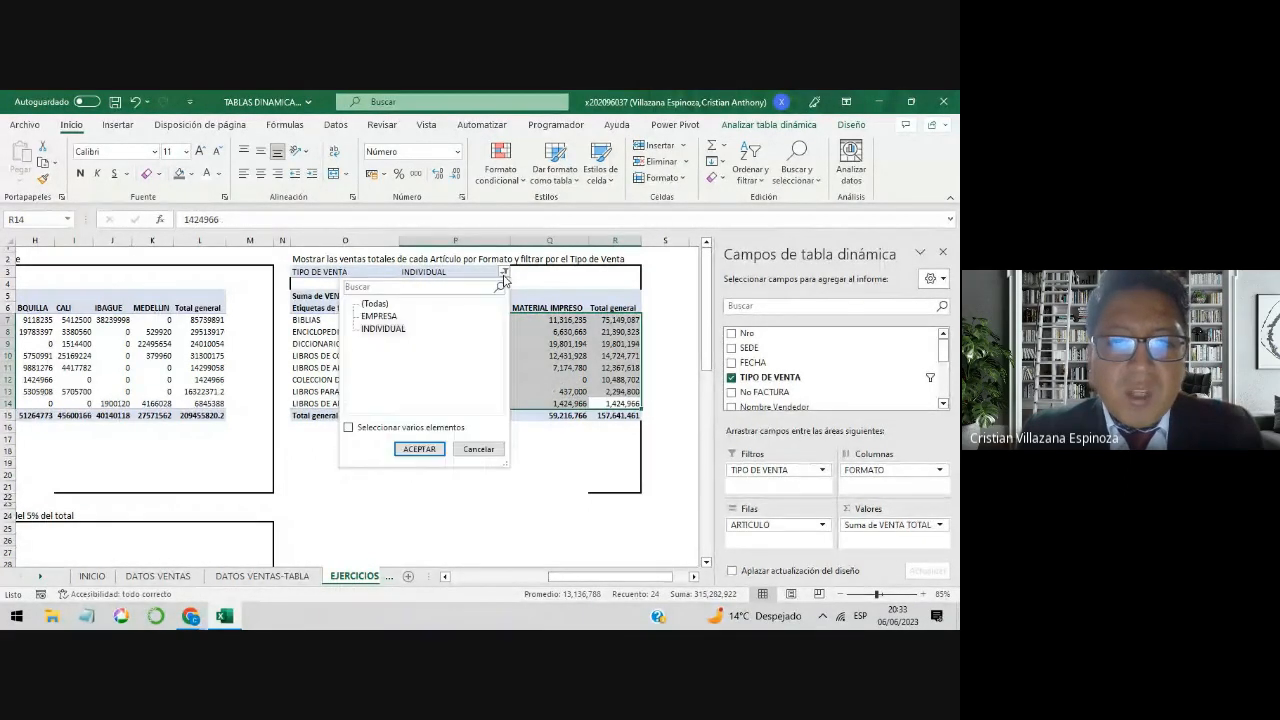
pyautogui.click(374, 303)
pyautogui.click(419, 449)
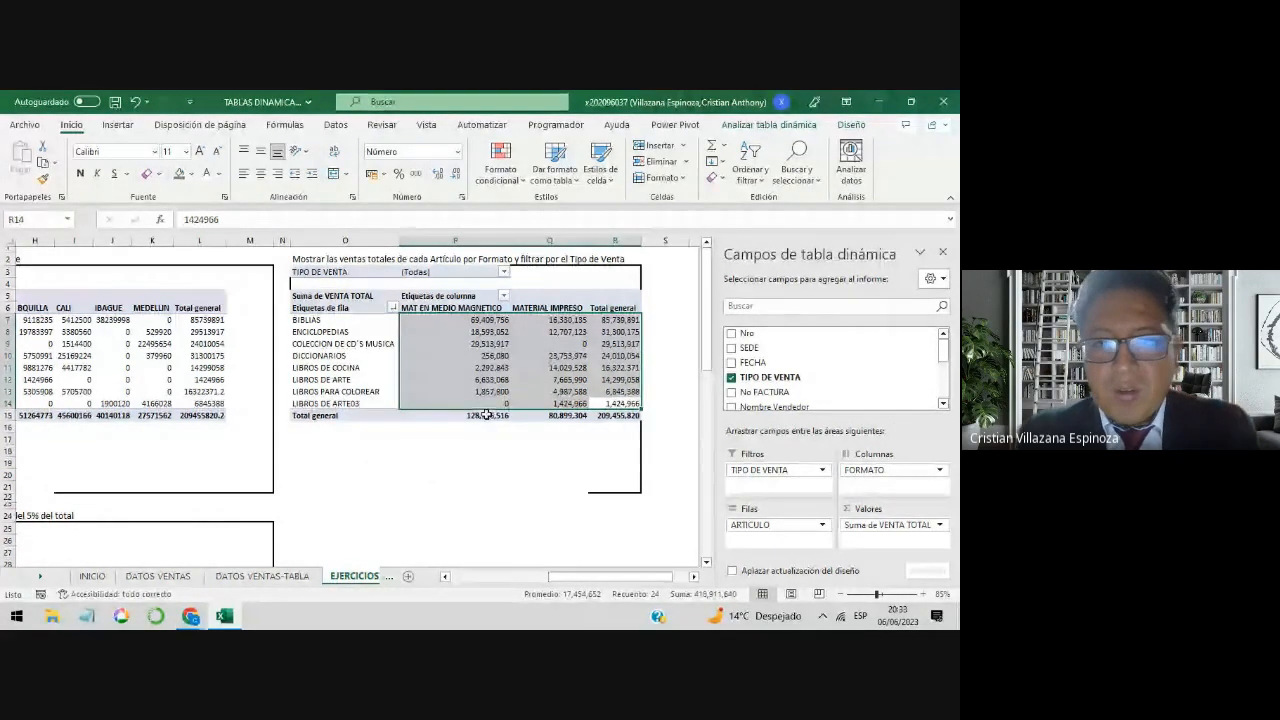
pyautogui.click(503, 274)
pyautogui.click(380, 316)
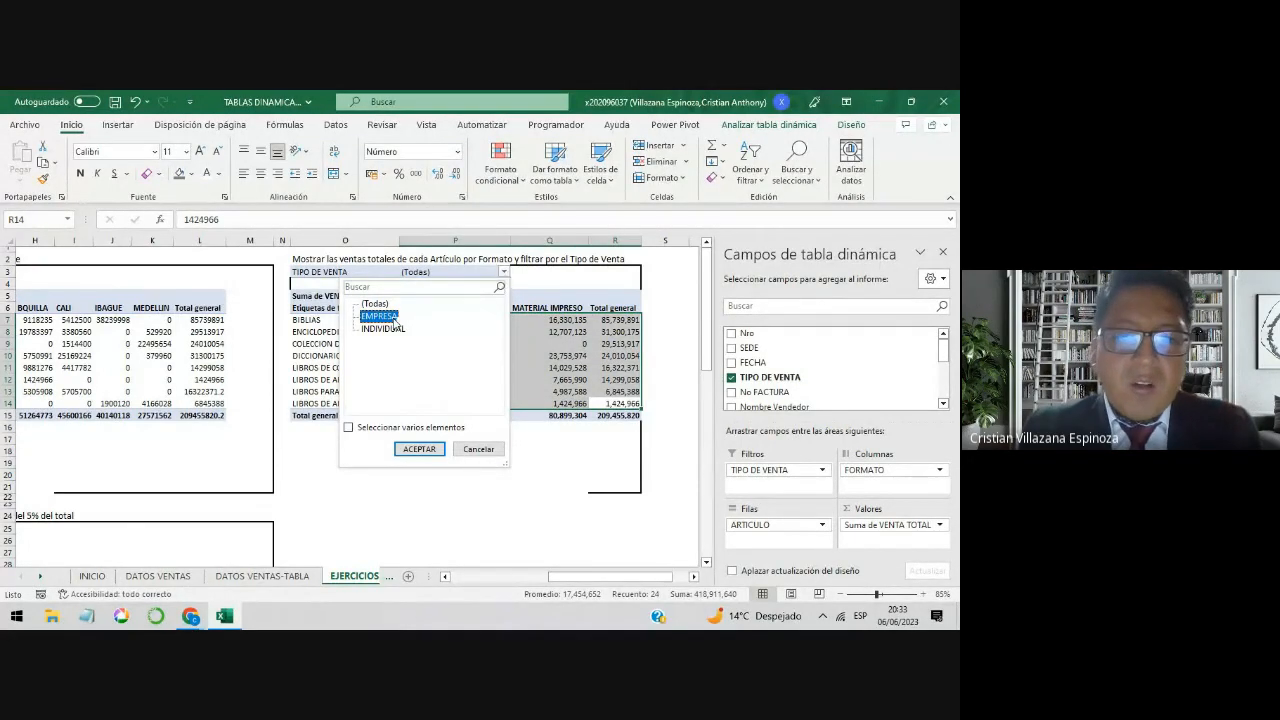
pyautogui.click(419, 449)
pyautogui.click(505, 274)
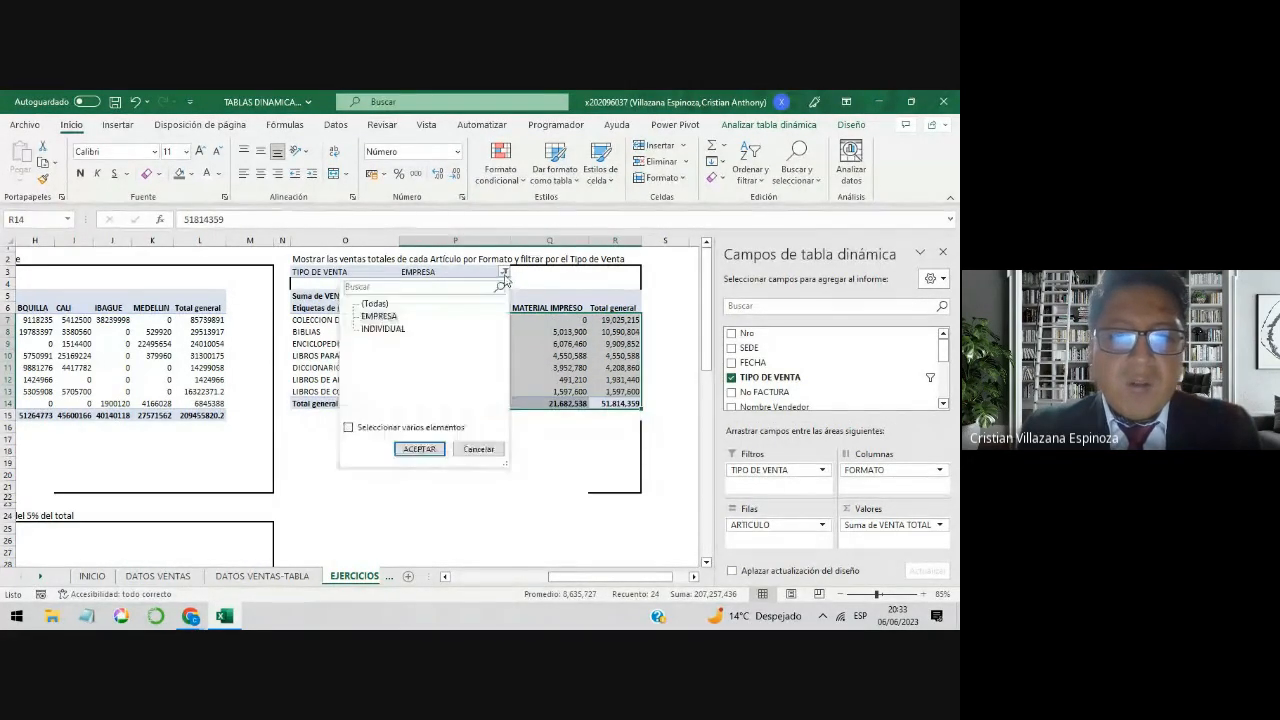
pyautogui.click(380, 328)
pyautogui.click(425, 447)
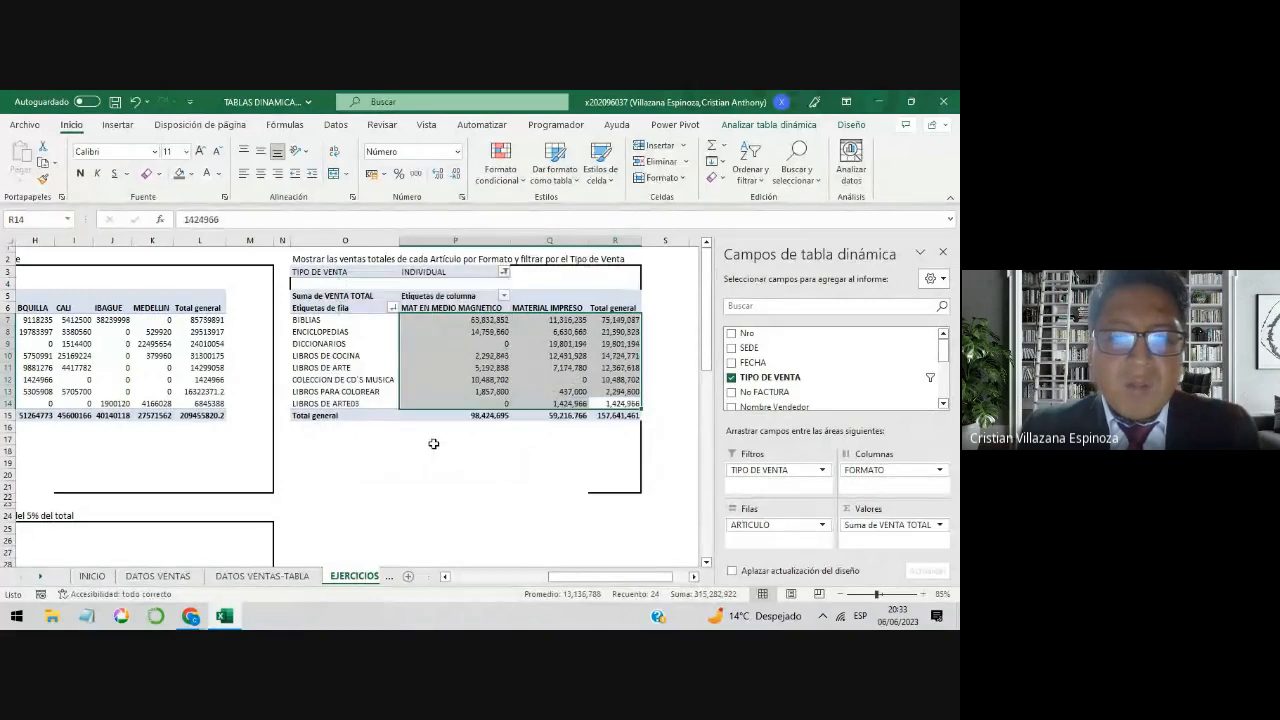
pyautogui.click(504, 273)
pyautogui.click(533, 317)
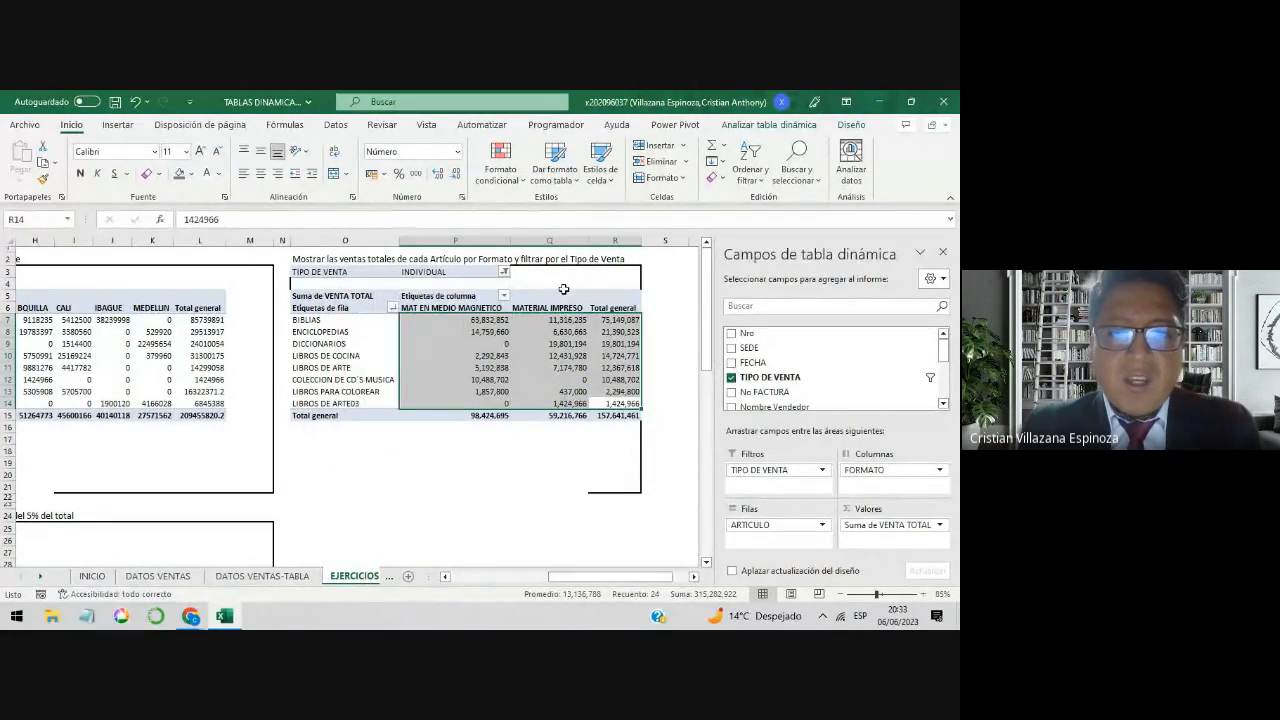
pyautogui.click(550, 451)
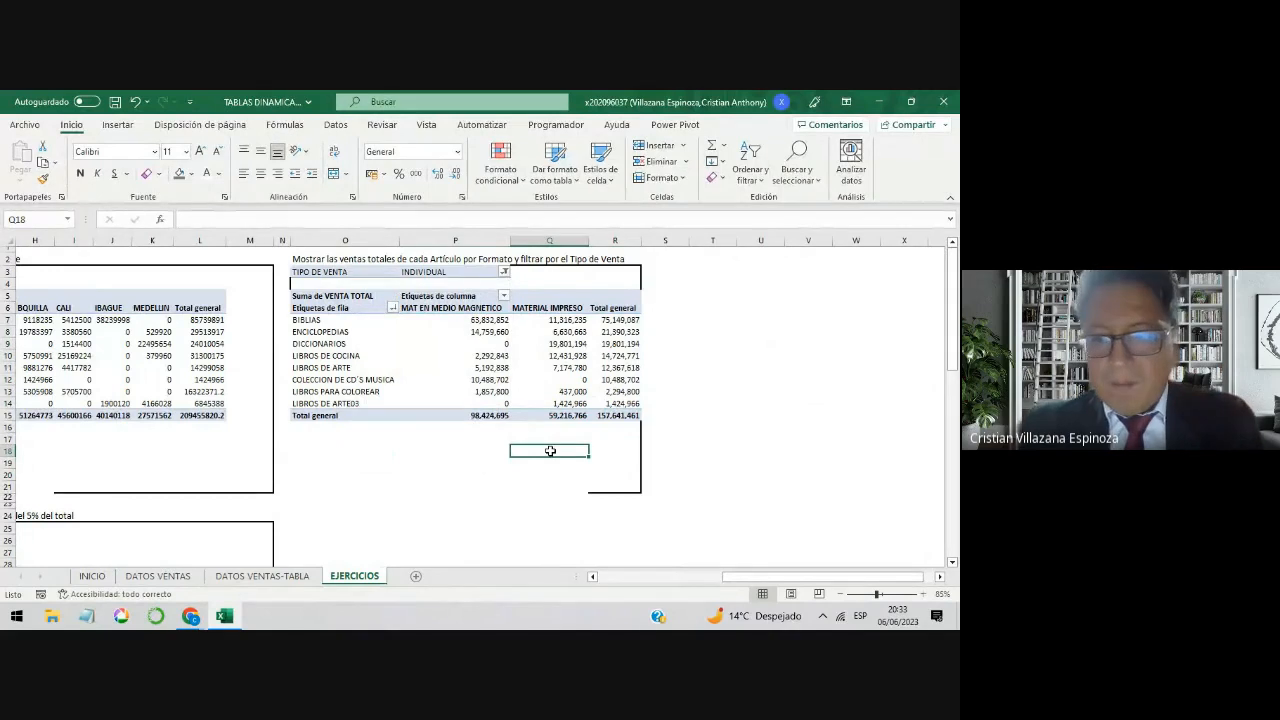
# Step: Read the participants' questions in the Google Meet call chat and return to the Excel workbook
pyautogui.moveTo(190, 620)
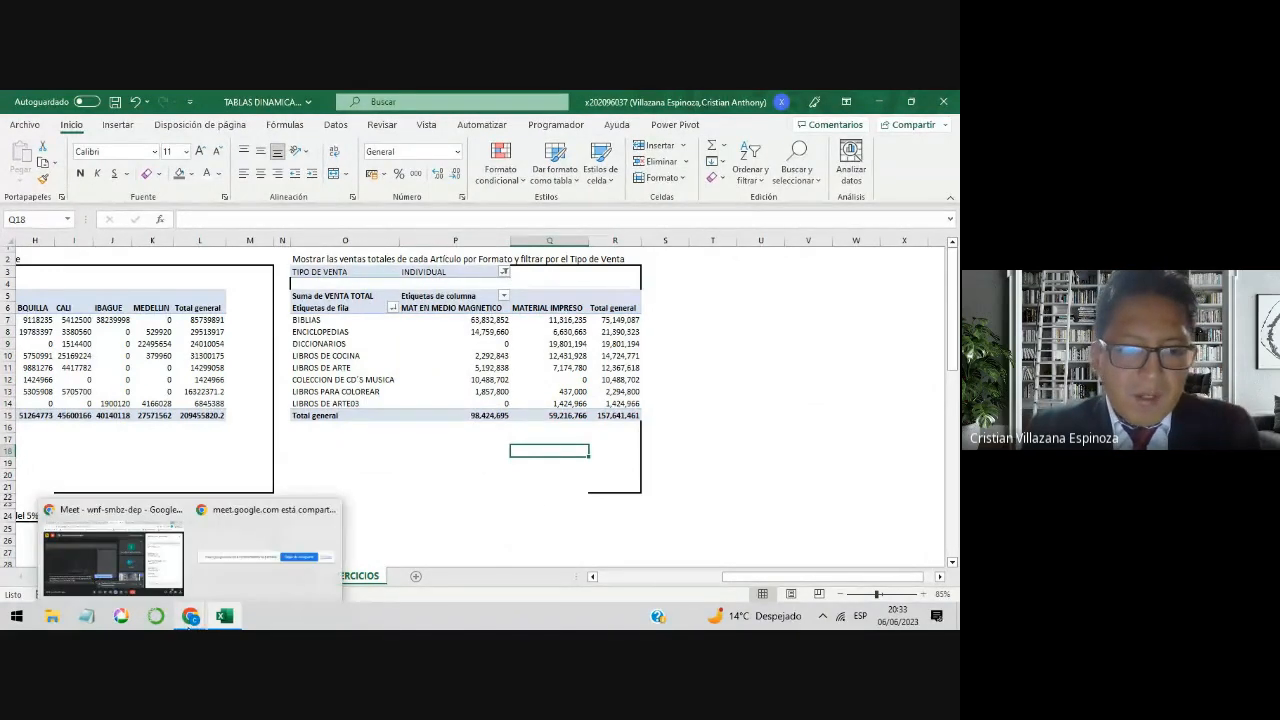
pyautogui.click(173, 578)
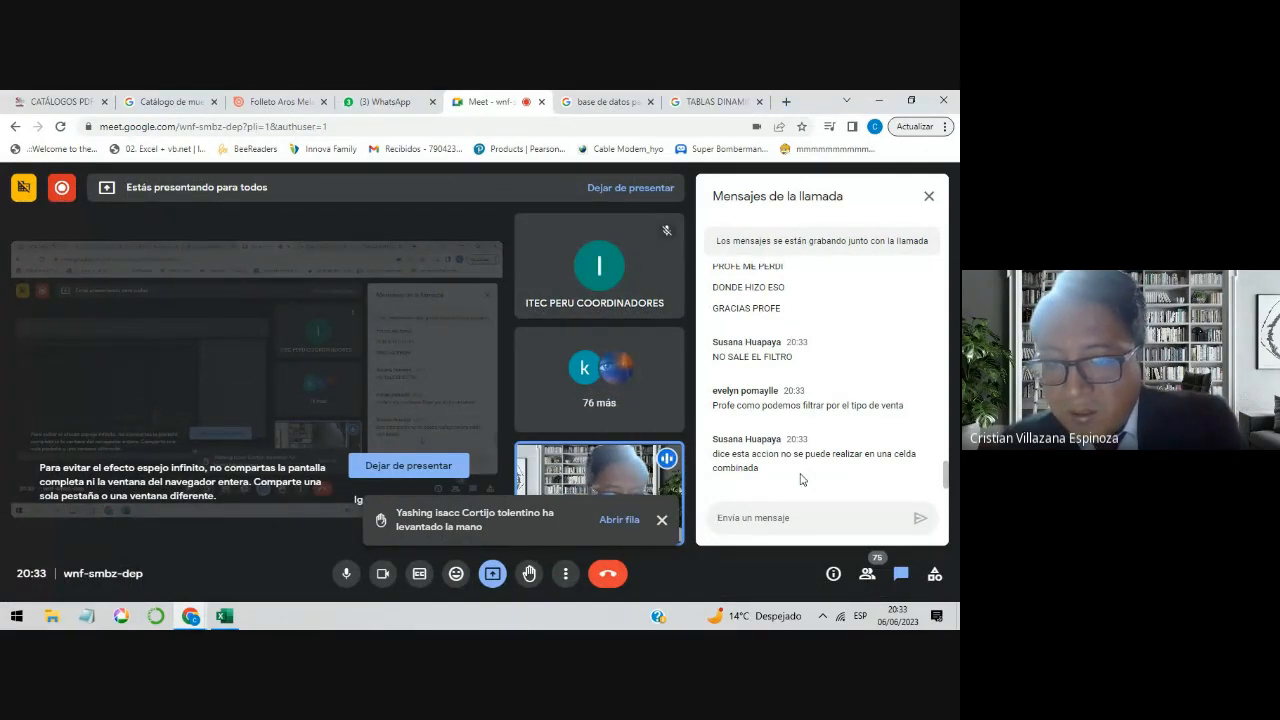
pyautogui.click(884, 104)
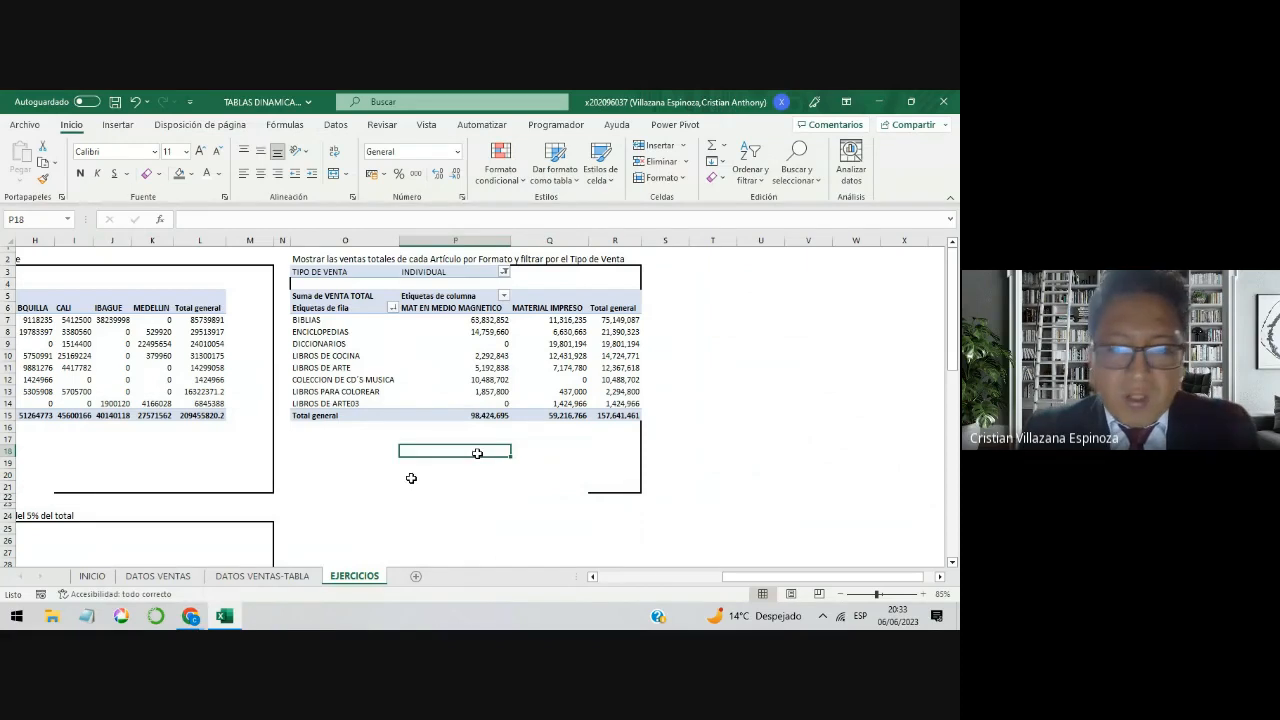
# Step: Examine the TIPO DE VENTA filter row, the blank row beneath it, the exercise title and the start of the article-by-Formato pivot table
pyautogui.moveTo(750, 578); pyautogui.dragTo(703, 586)
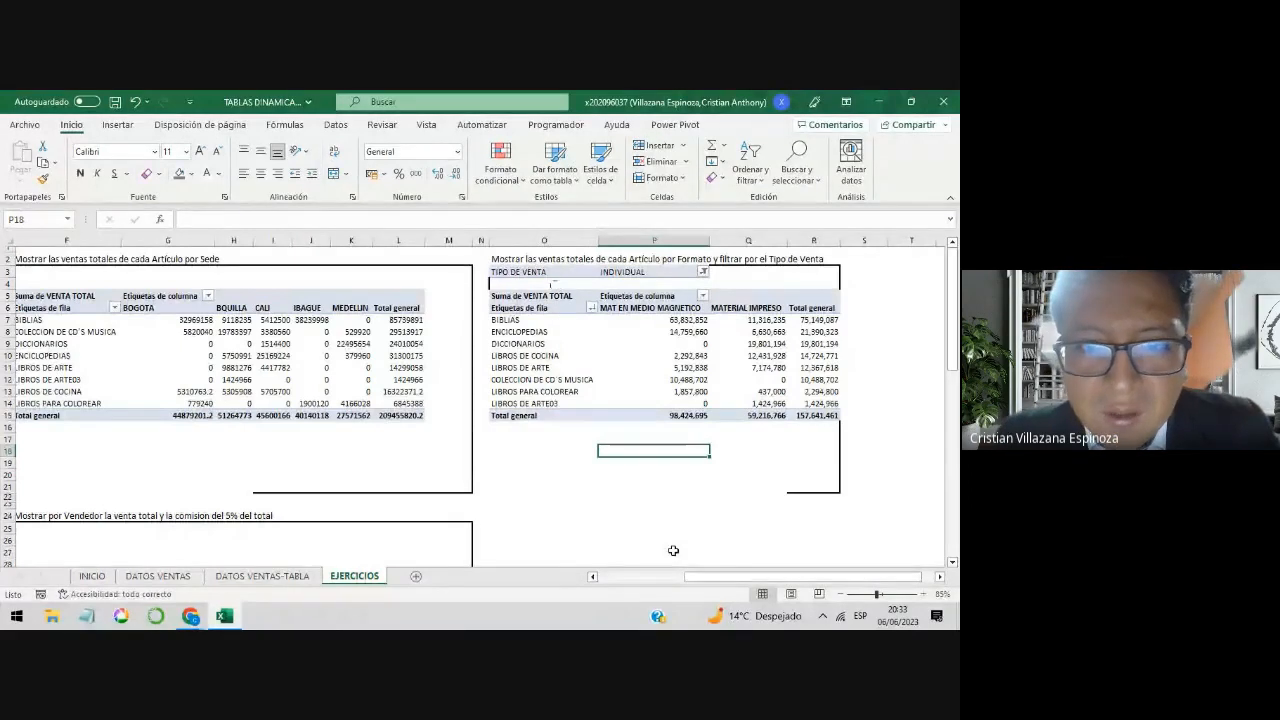
pyautogui.click(548, 284)
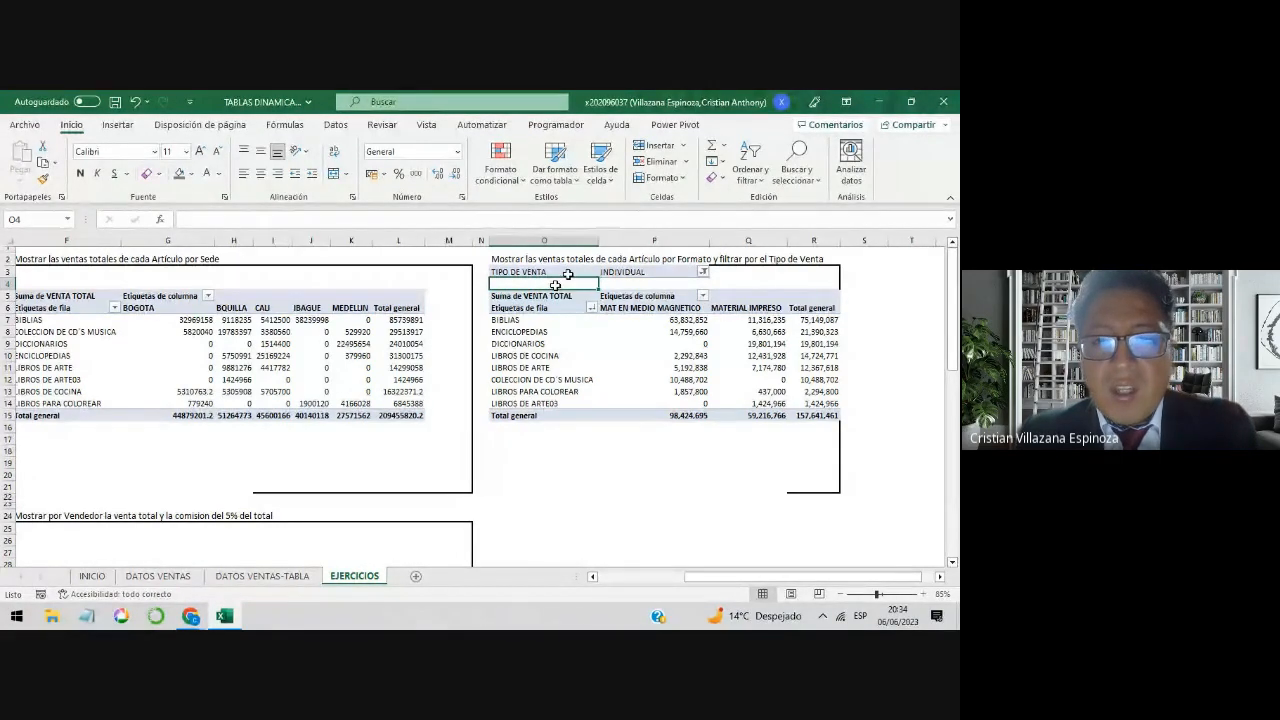
pyautogui.click(573, 272)
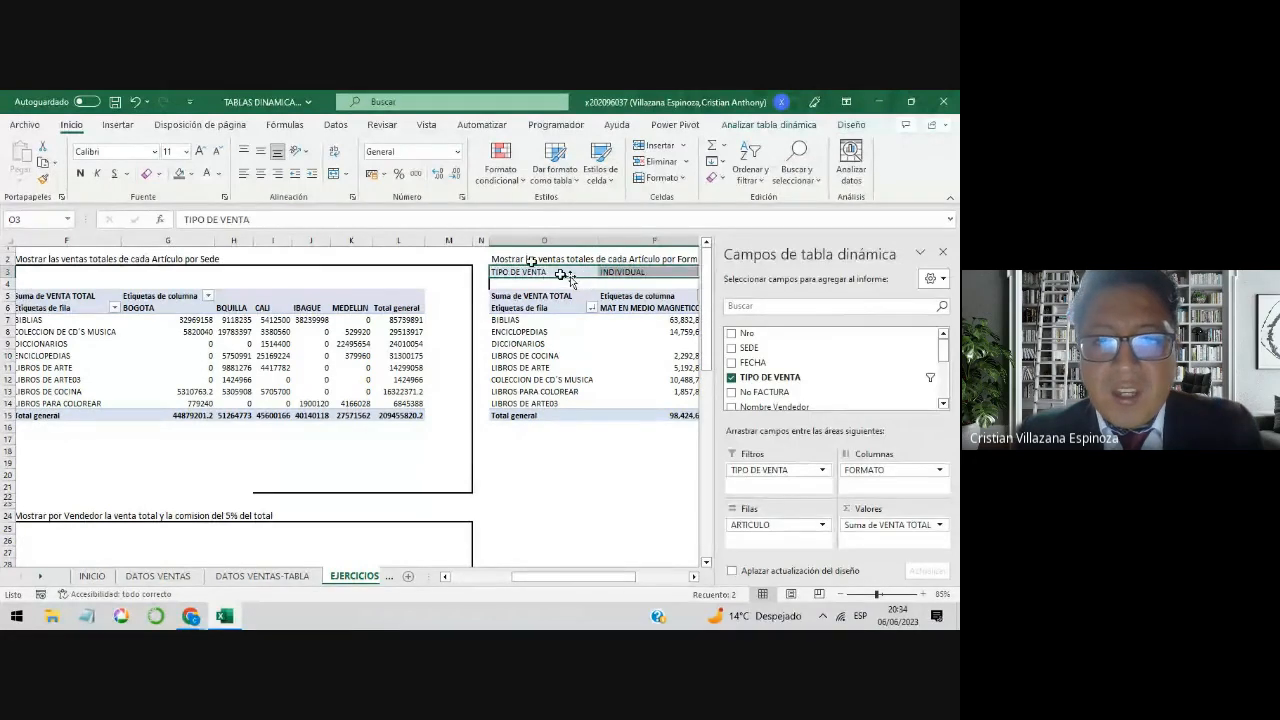
pyautogui.click(531, 261)
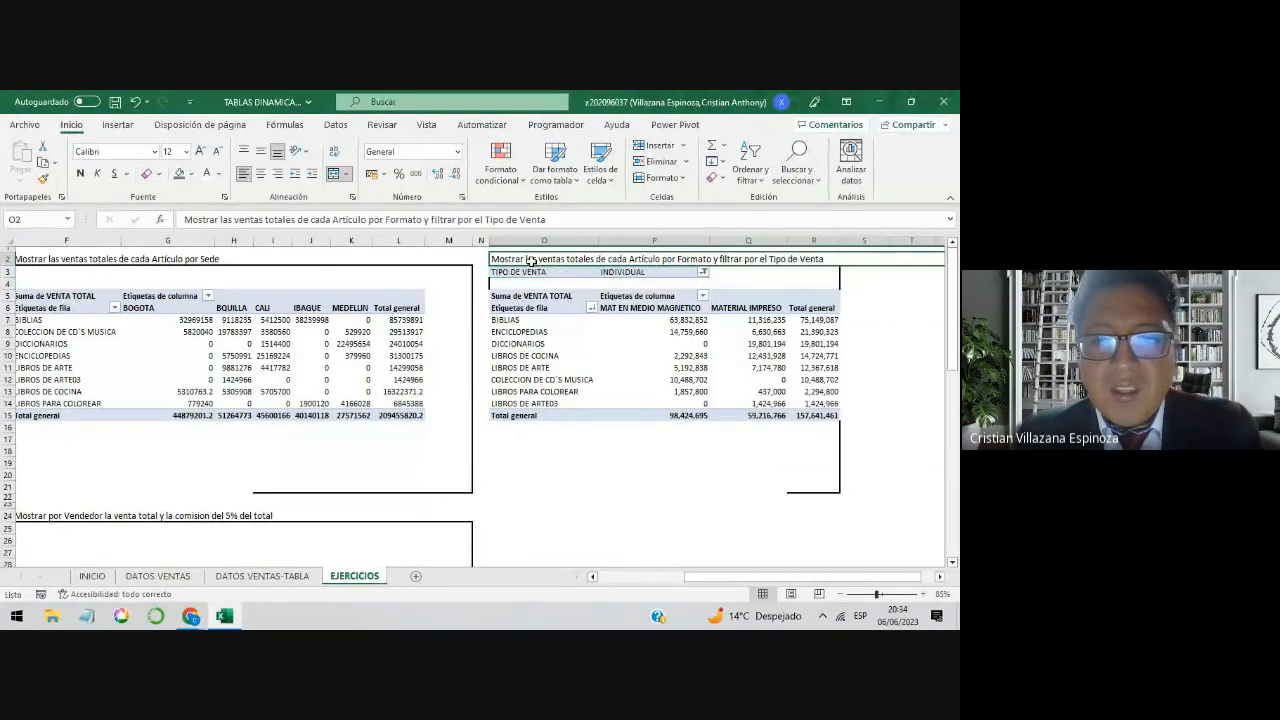
pyautogui.click(553, 296)
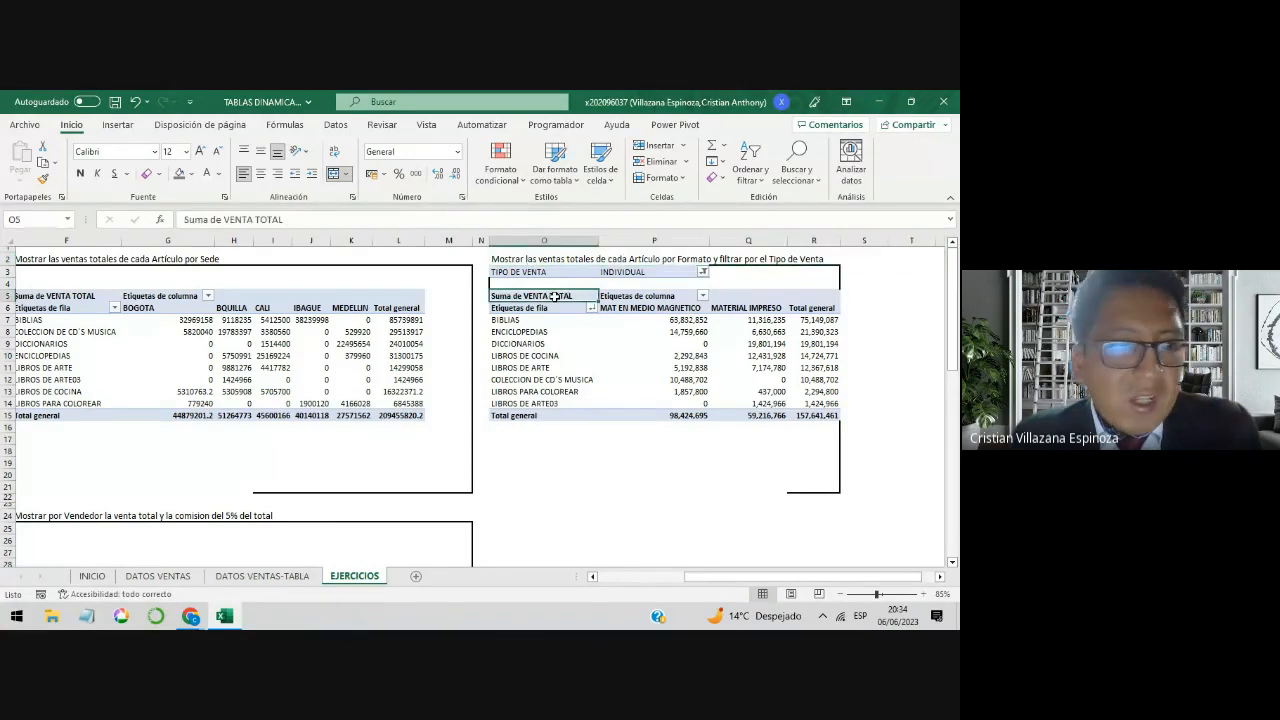
pyautogui.click(597, 474)
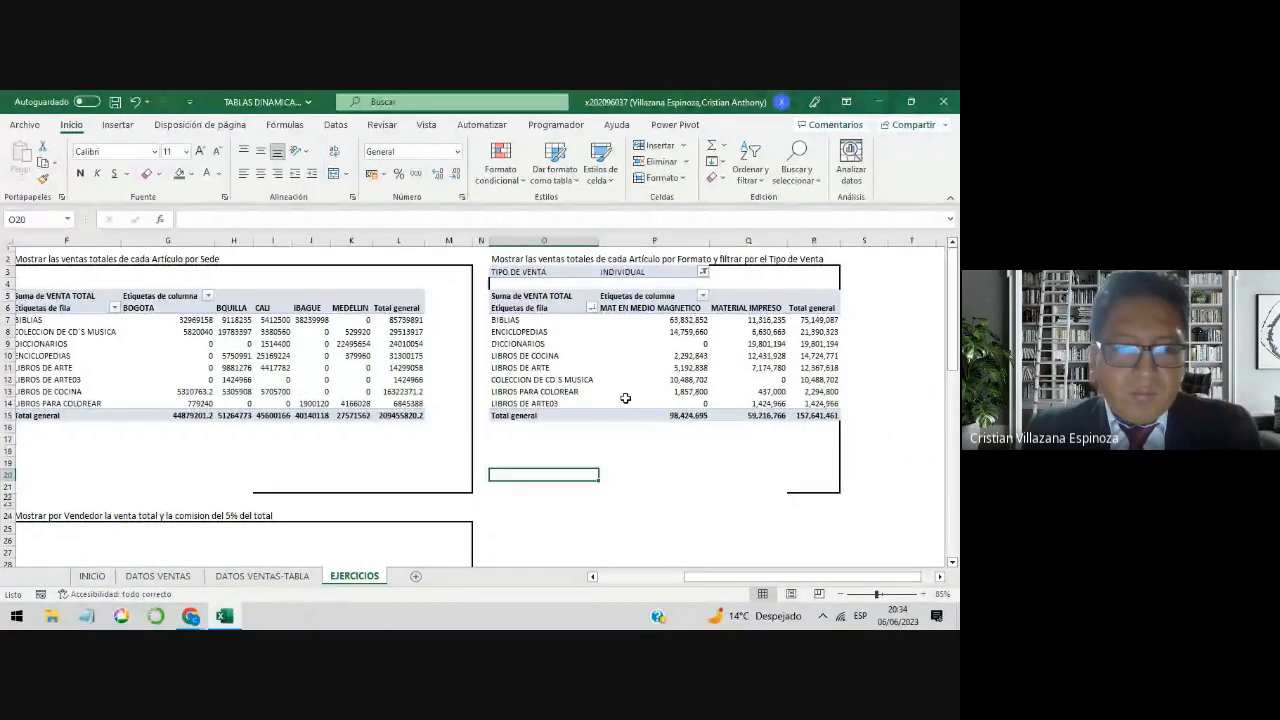
# Step: Check the chat and the raised-hand queue in the Google Meet call, close the side panel and return to the Excel workbook
pyautogui.click(190, 615)
pyautogui.click(129, 567)
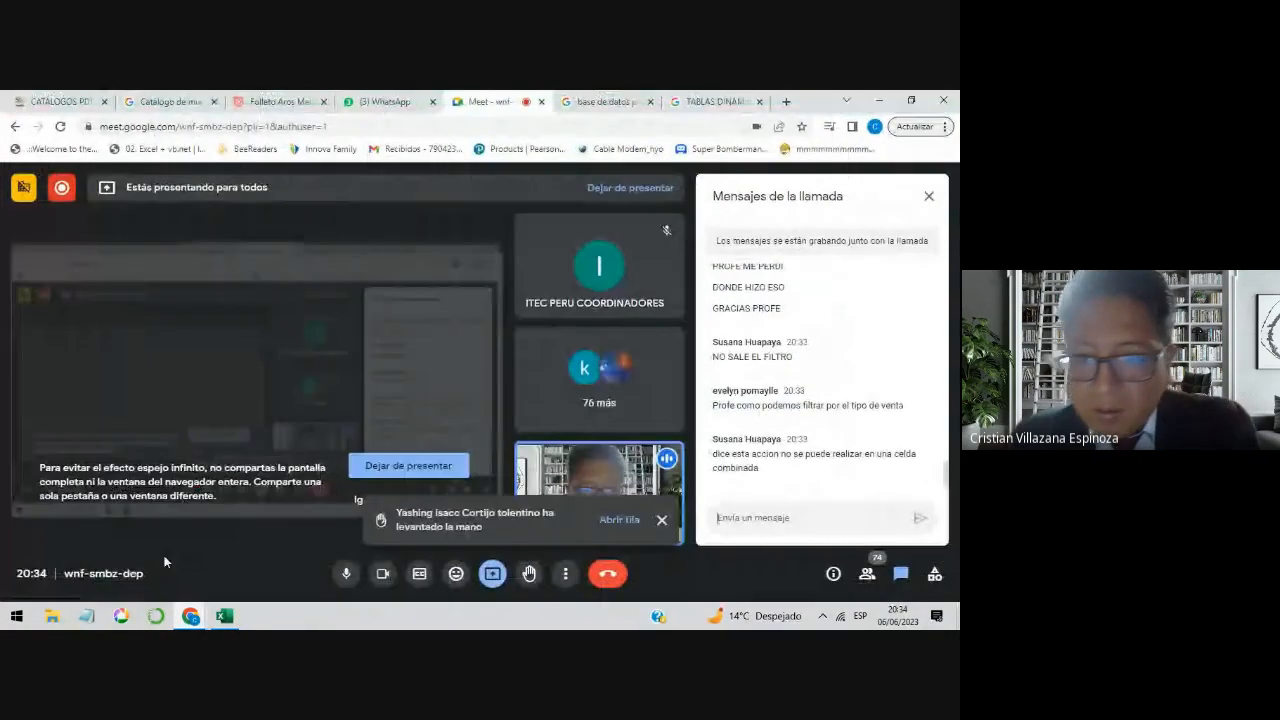
pyautogui.click(752, 513)
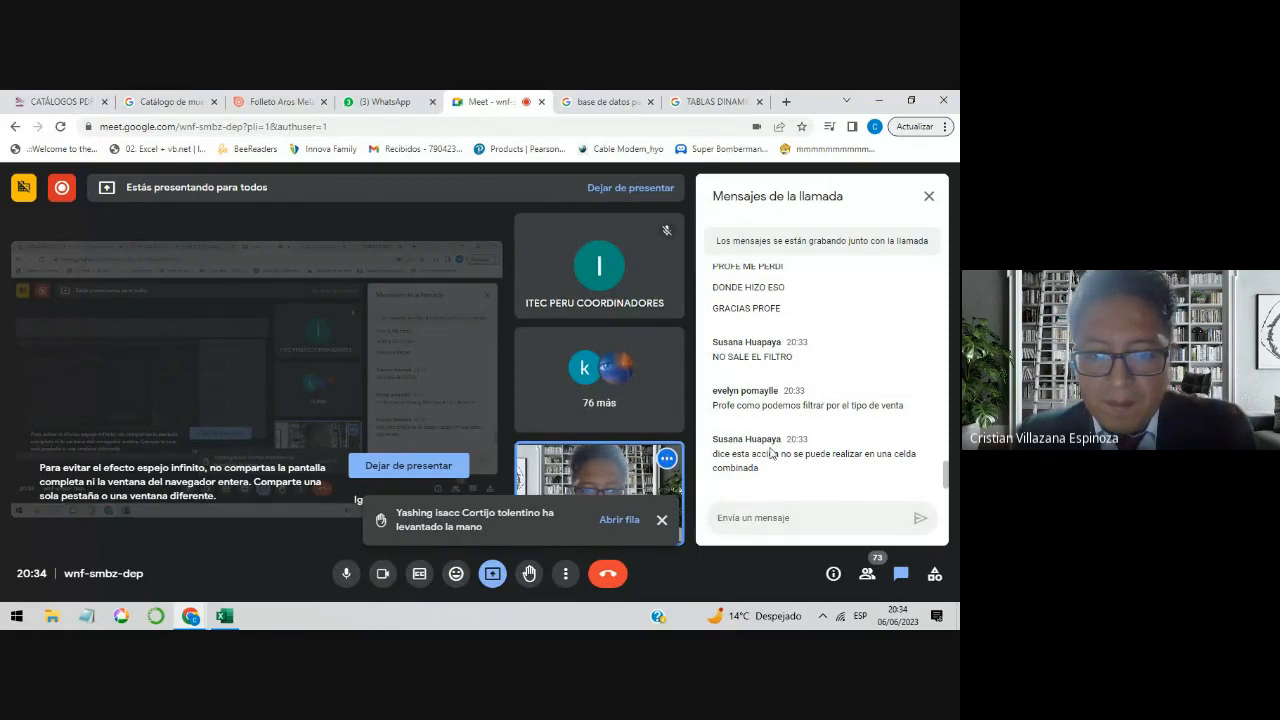
pyautogui.click(620, 520)
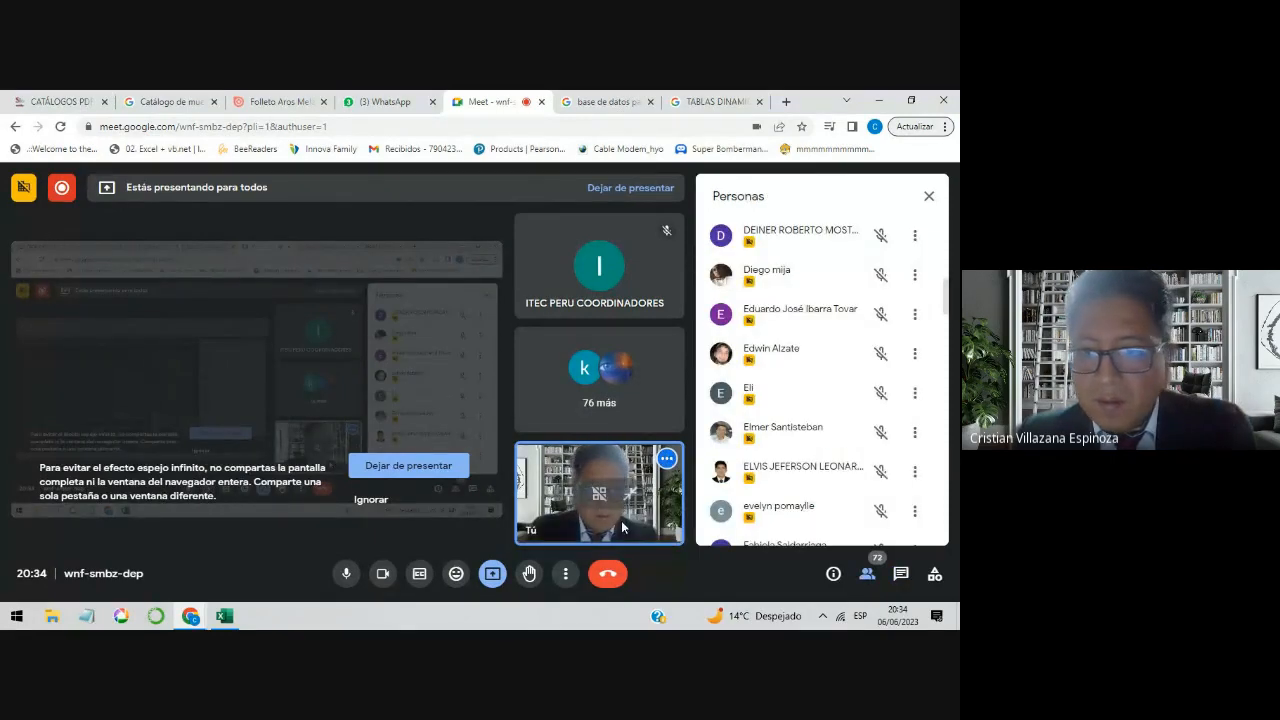
pyautogui.click(929, 197)
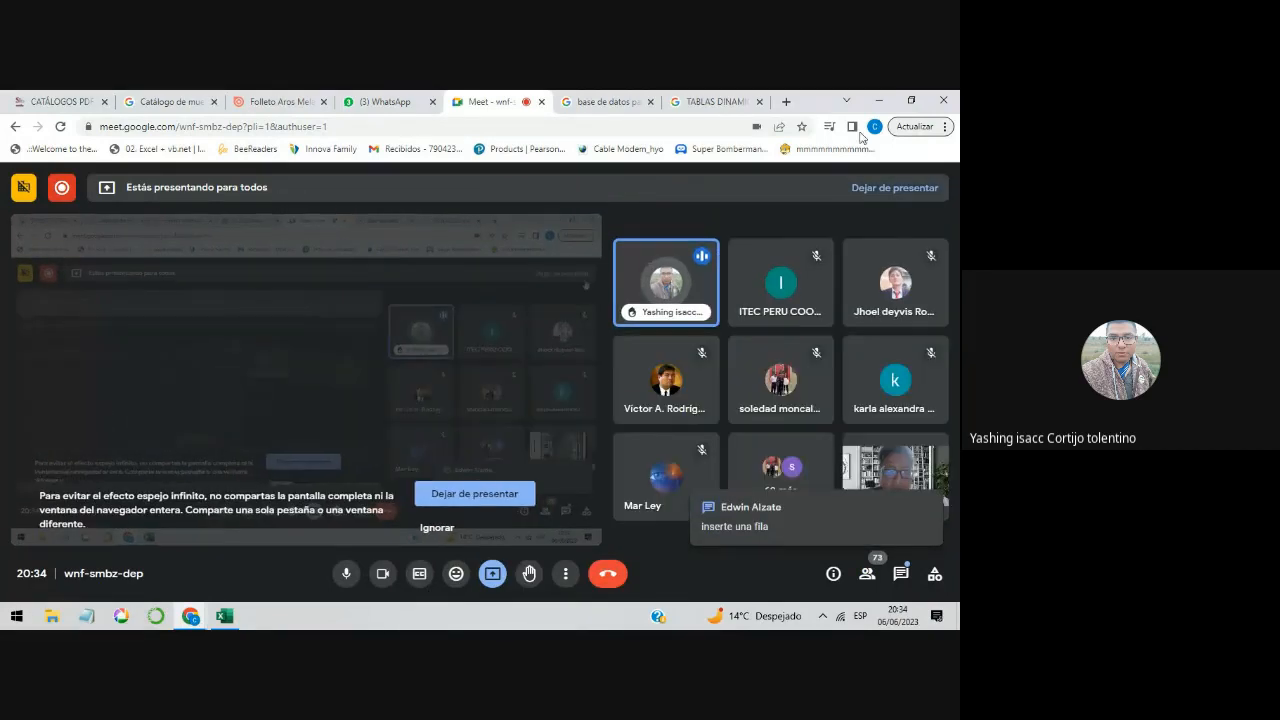
pyautogui.click(880, 104)
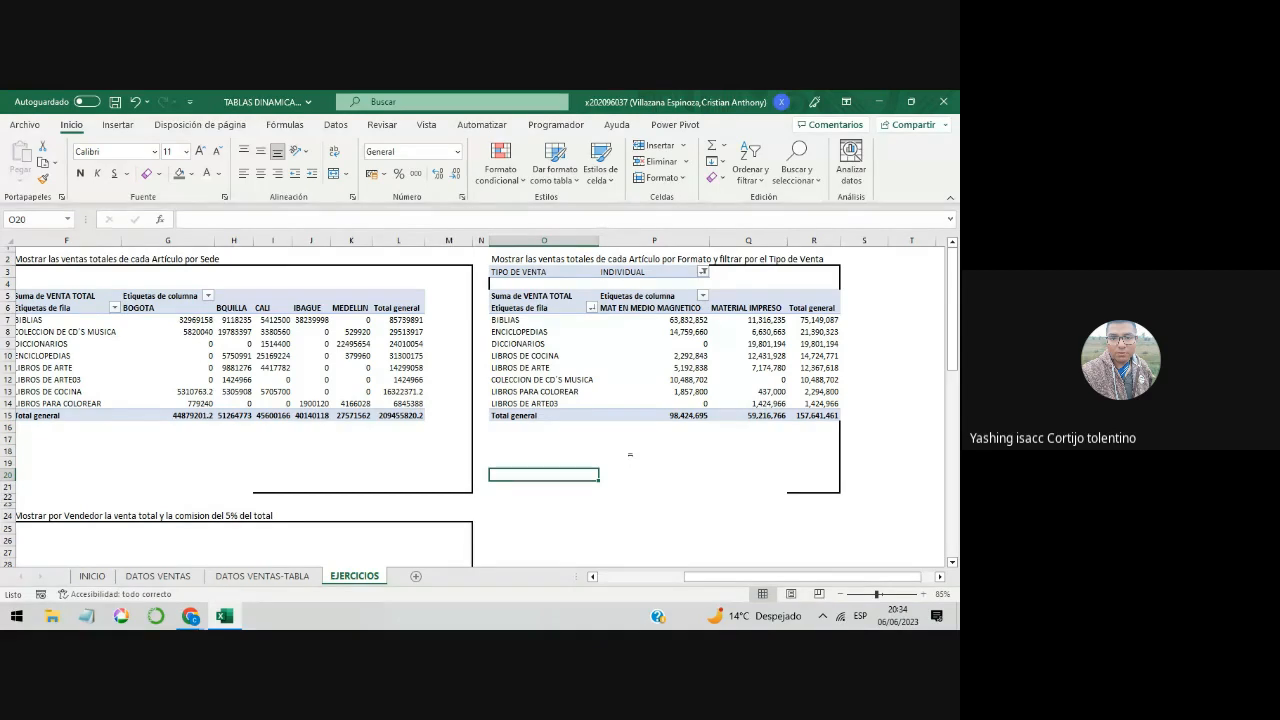
# Step: Open the number format settings of the Suma de VENTA TOTAL value field in the article-by-Formato pivot table
pyautogui.click(748, 367)
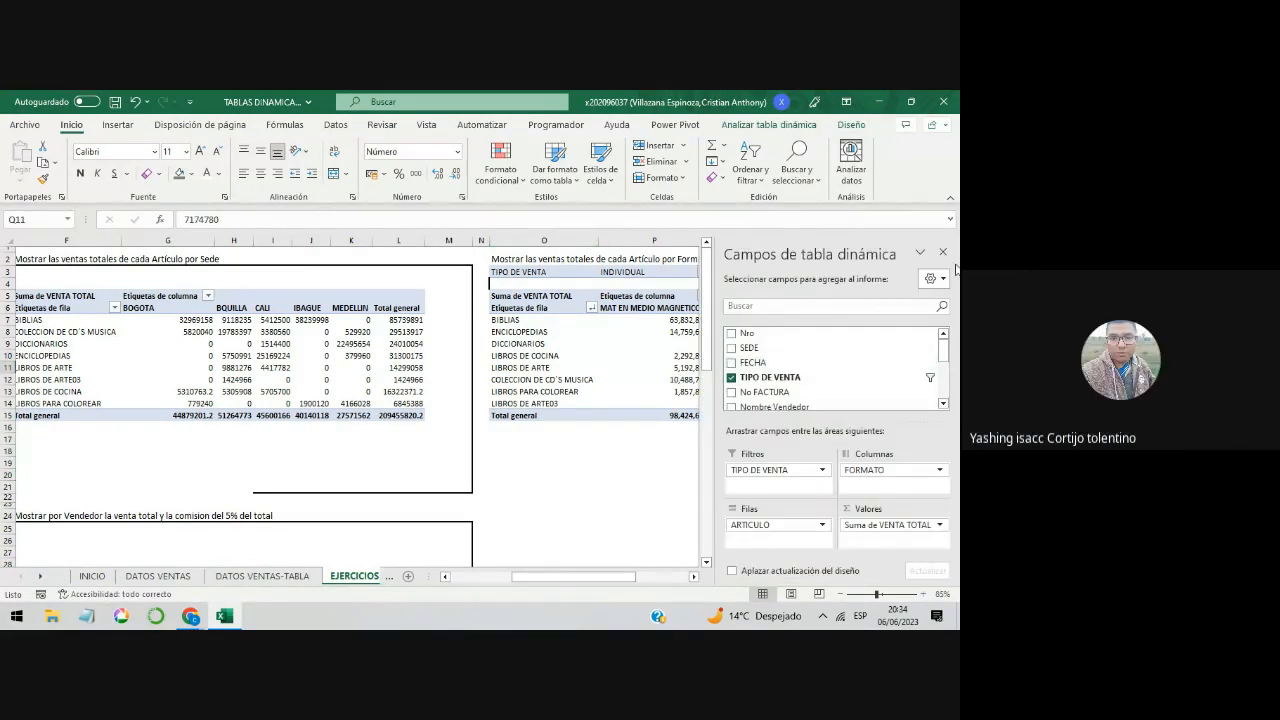
pyautogui.click(694, 577)
pyautogui.click(694, 577)
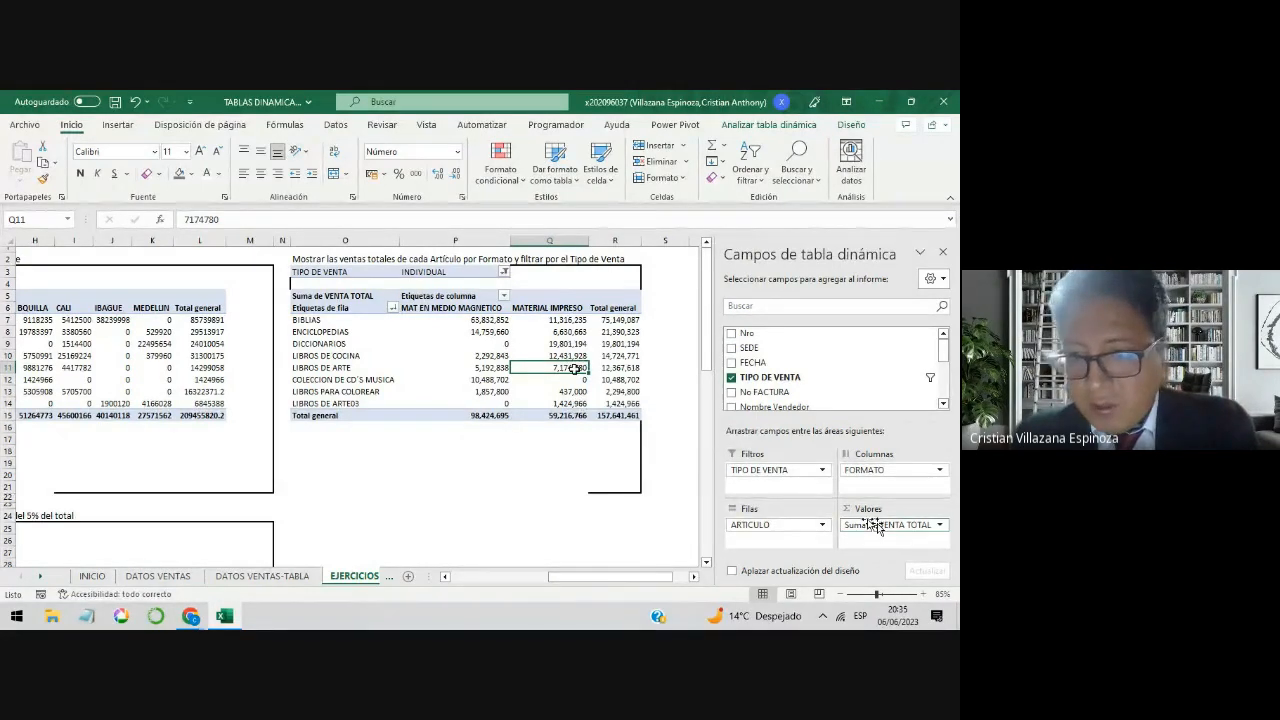
pyautogui.click(912, 530)
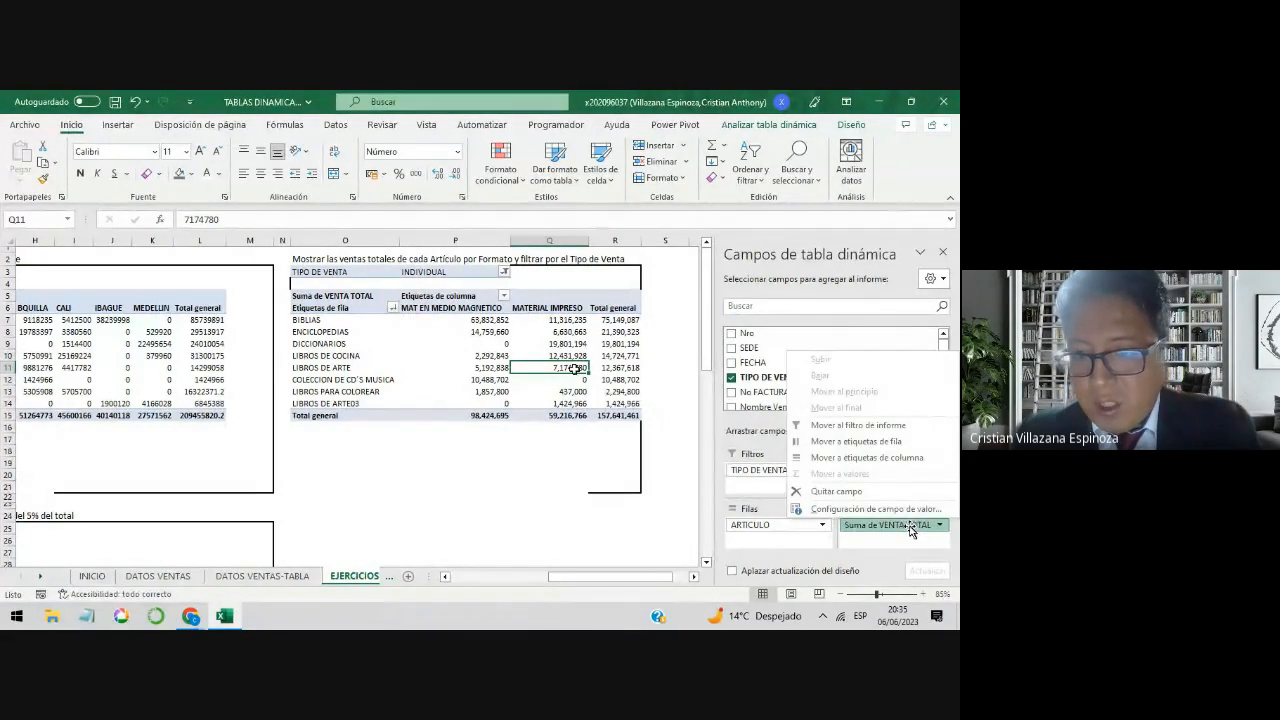
pyautogui.click(900, 509)
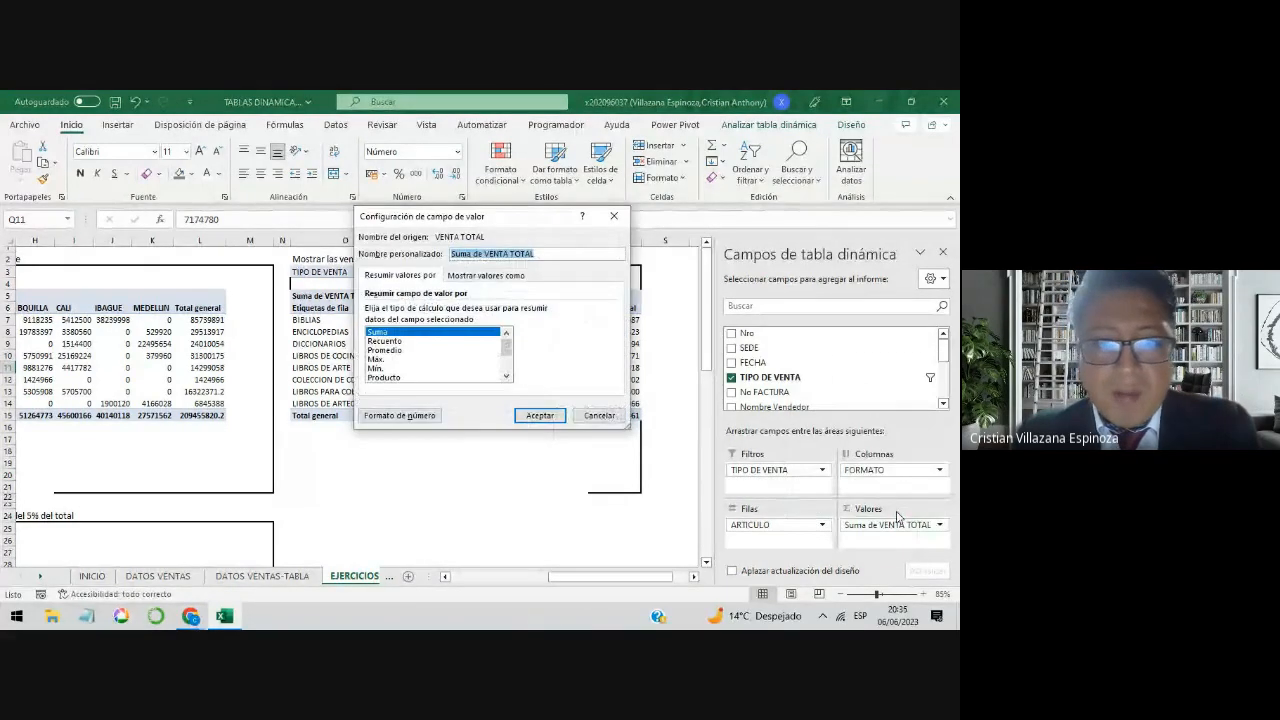
pyautogui.click(417, 409)
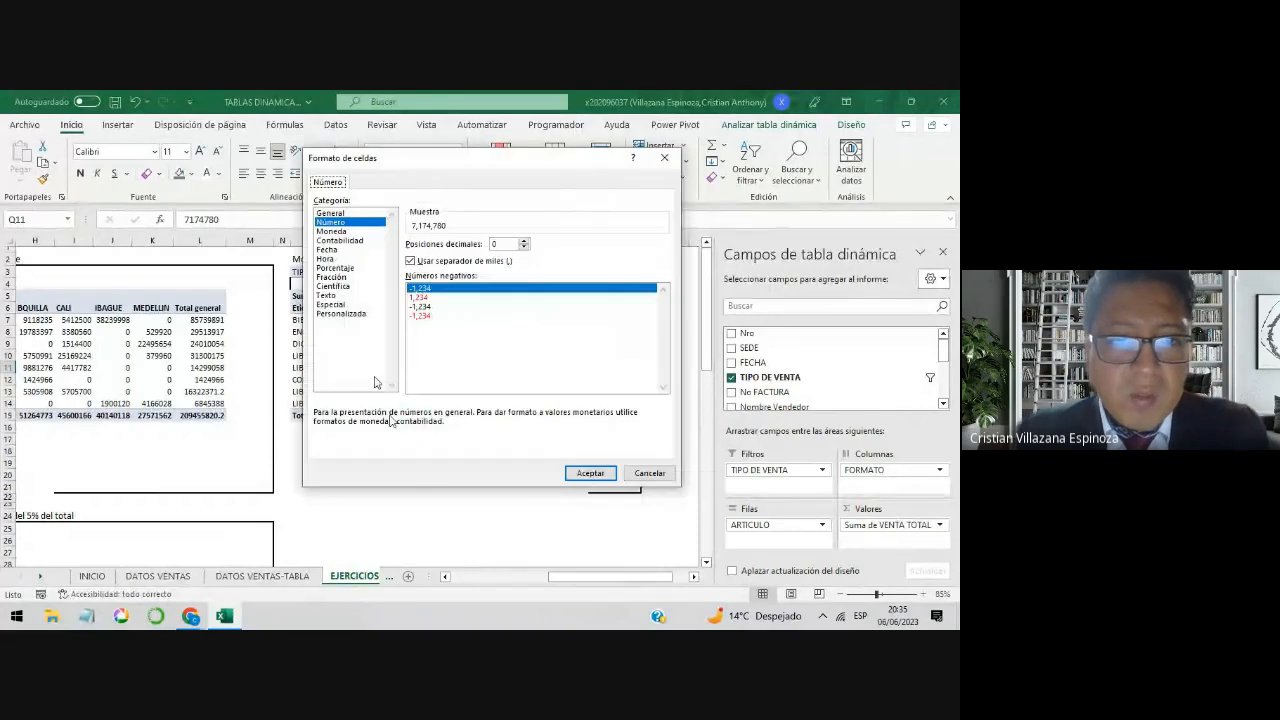
# Step: Examine the currency symbols in the Moneda number category for Suma de VENTA TOTAL, cancel the format settings and highlight the article-by-Formato values
pyautogui.click(332, 231)
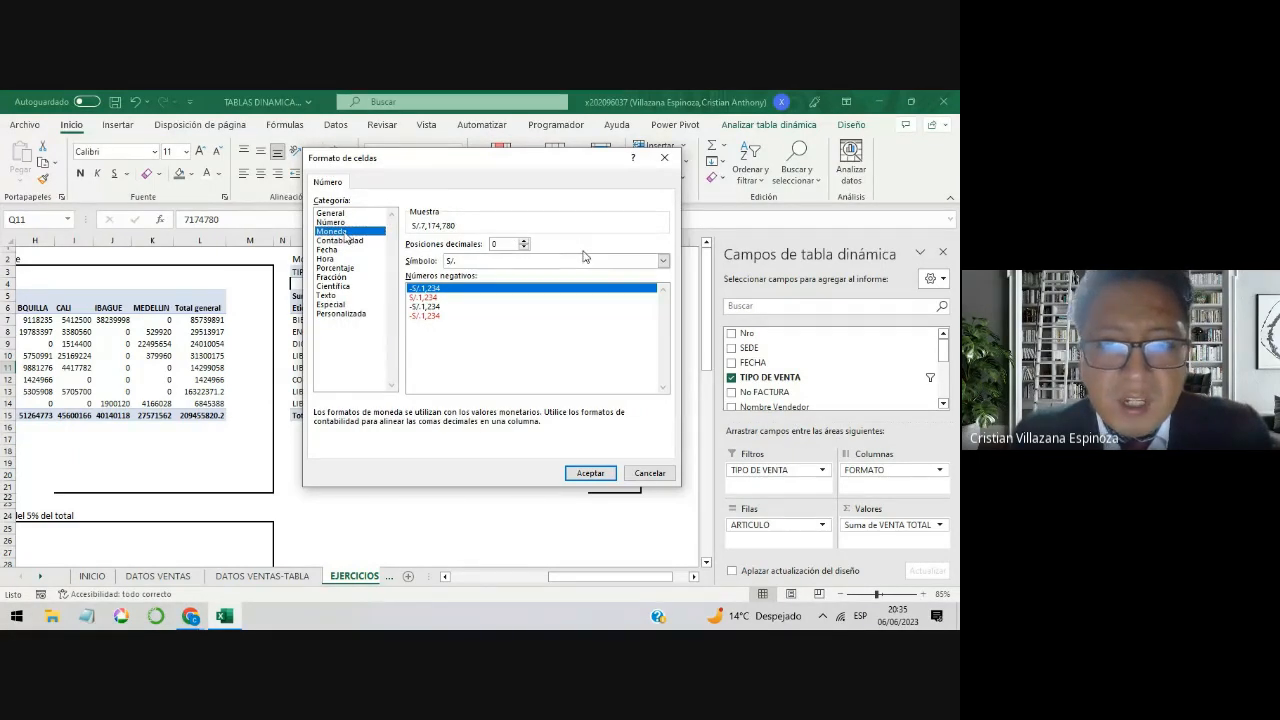
pyautogui.click(662, 261)
pyautogui.scroll(-4, 640, 319)
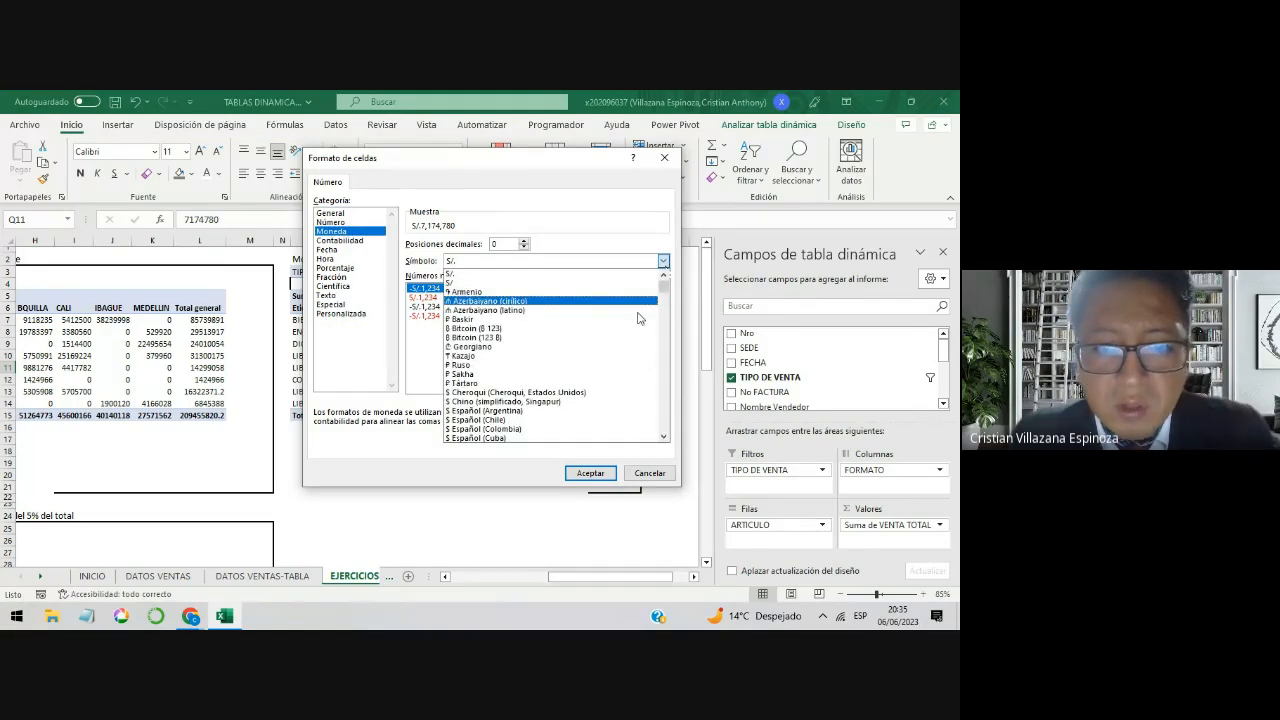
pyautogui.scroll(-3, 640, 319)
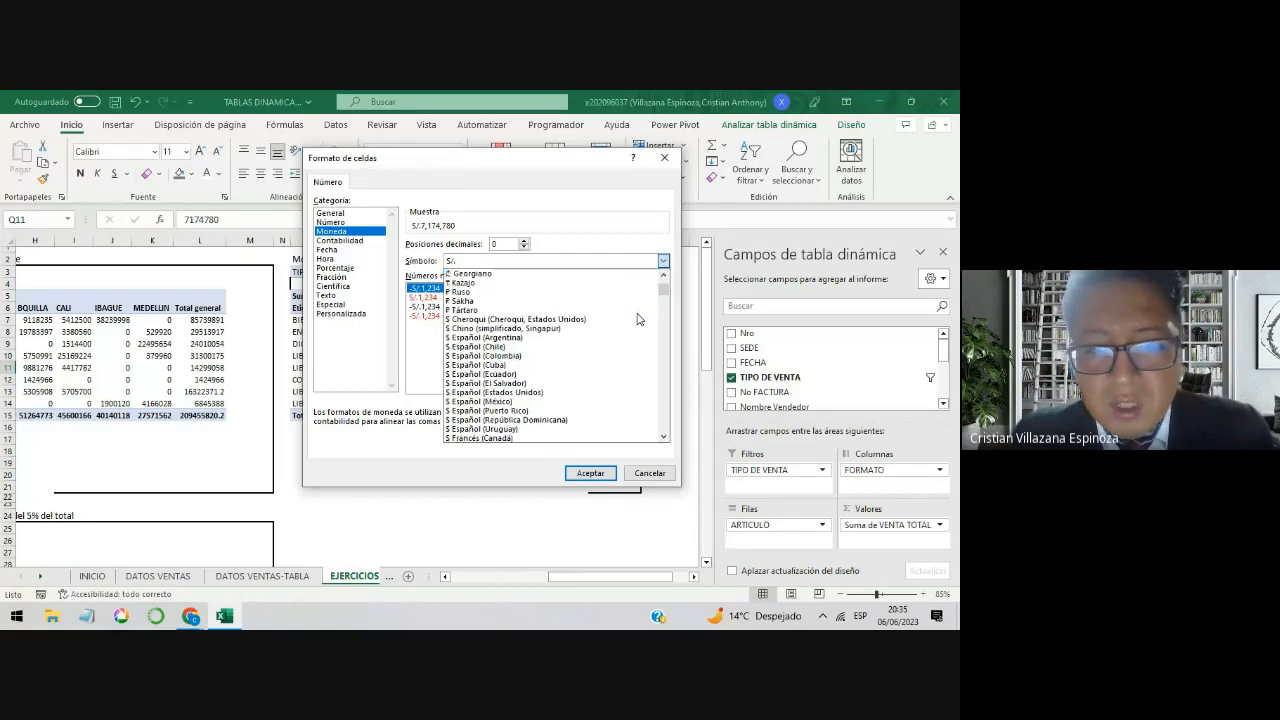
pyautogui.scroll(-4, 640, 319)
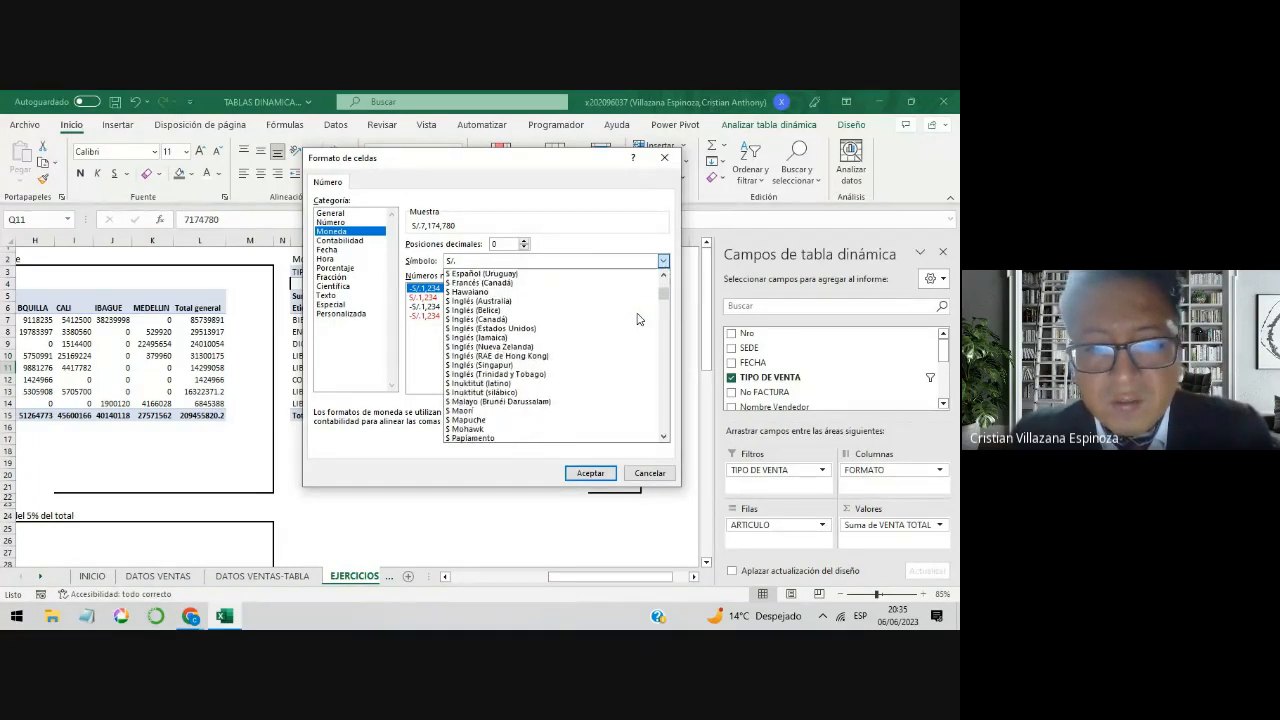
pyautogui.scroll(-10, 640, 319)
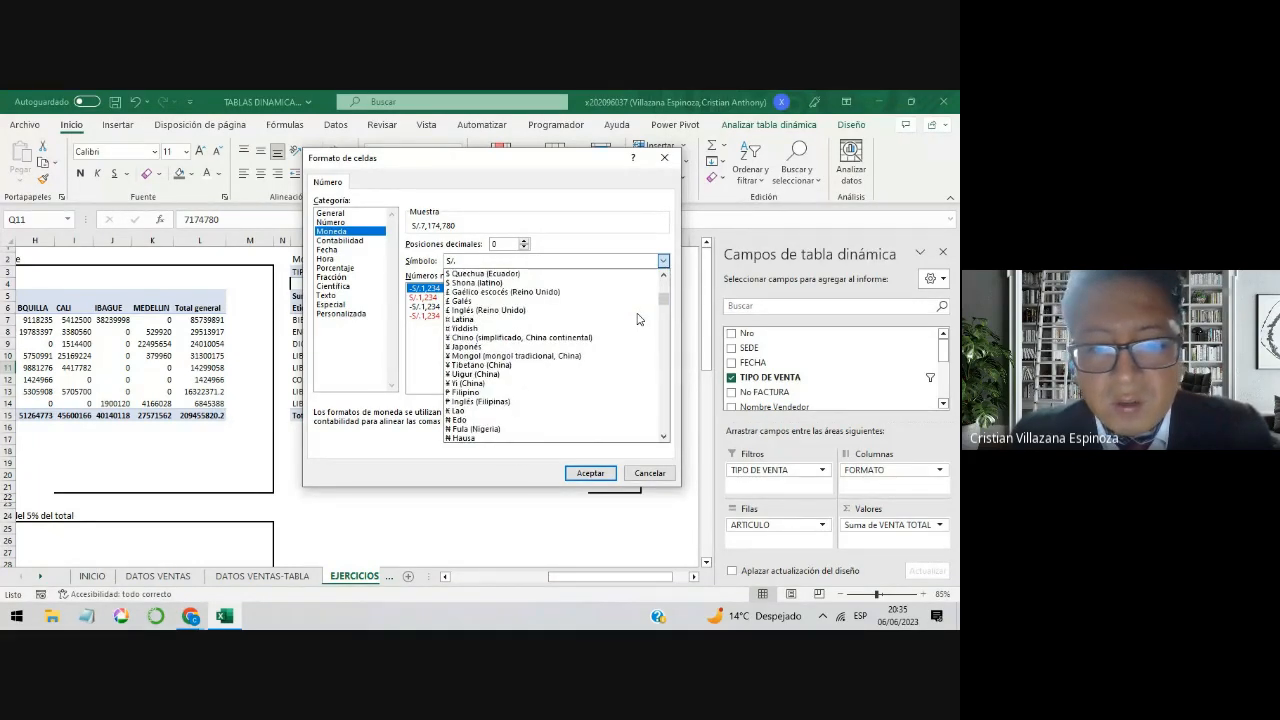
pyautogui.scroll(-3, 640, 319)
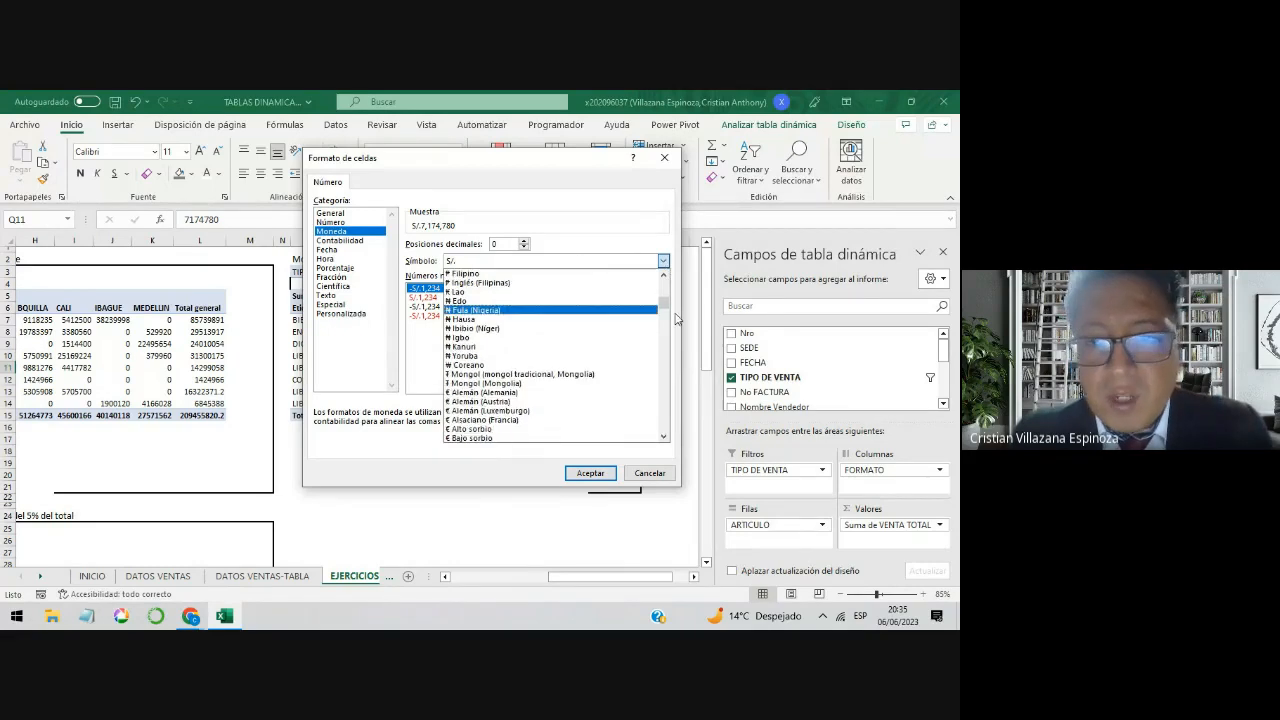
pyautogui.moveTo(662, 311); pyautogui.dragTo(662, 351)
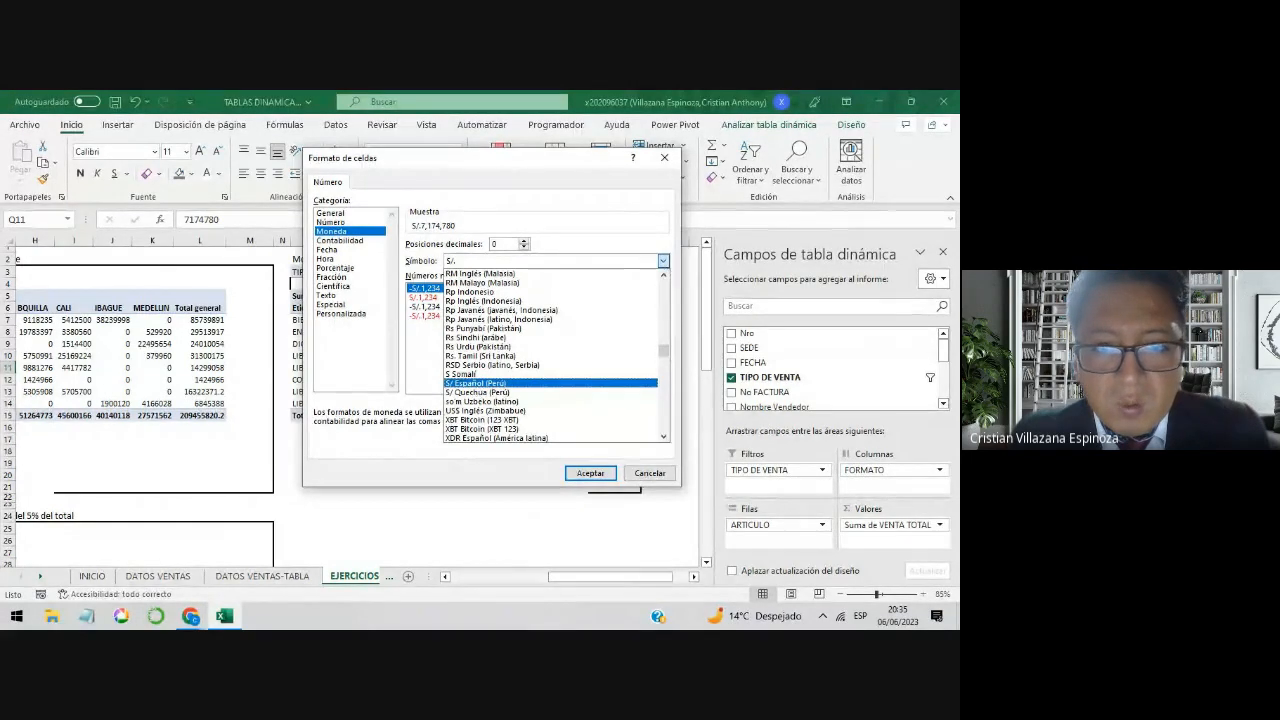
pyautogui.scroll(3, 520, 388)
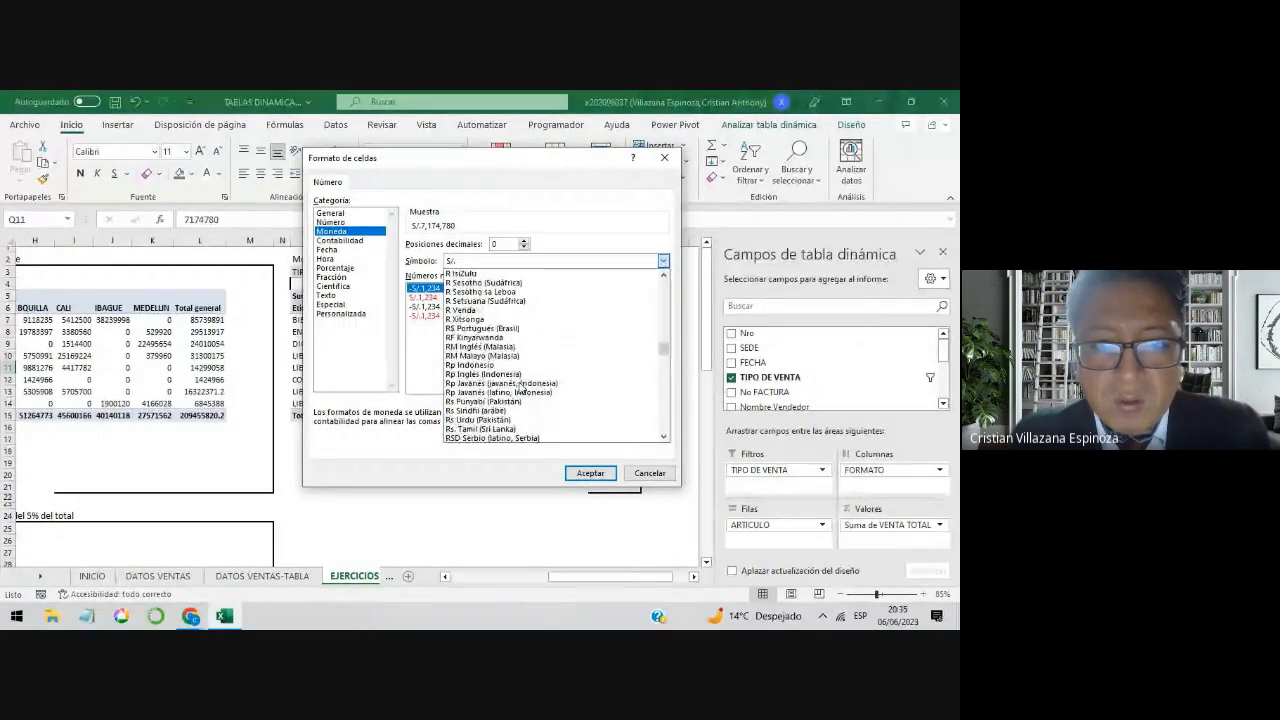
pyautogui.scroll(8, 520, 388)
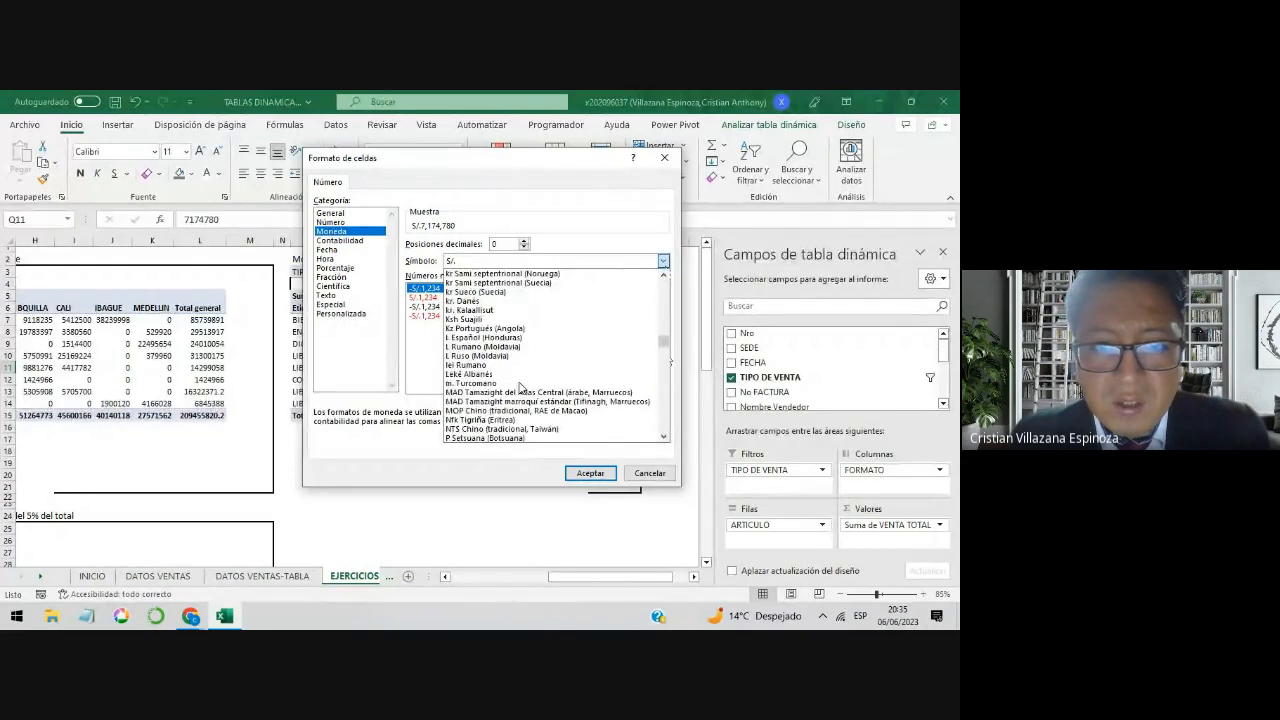
pyautogui.scroll(15, 520, 388)
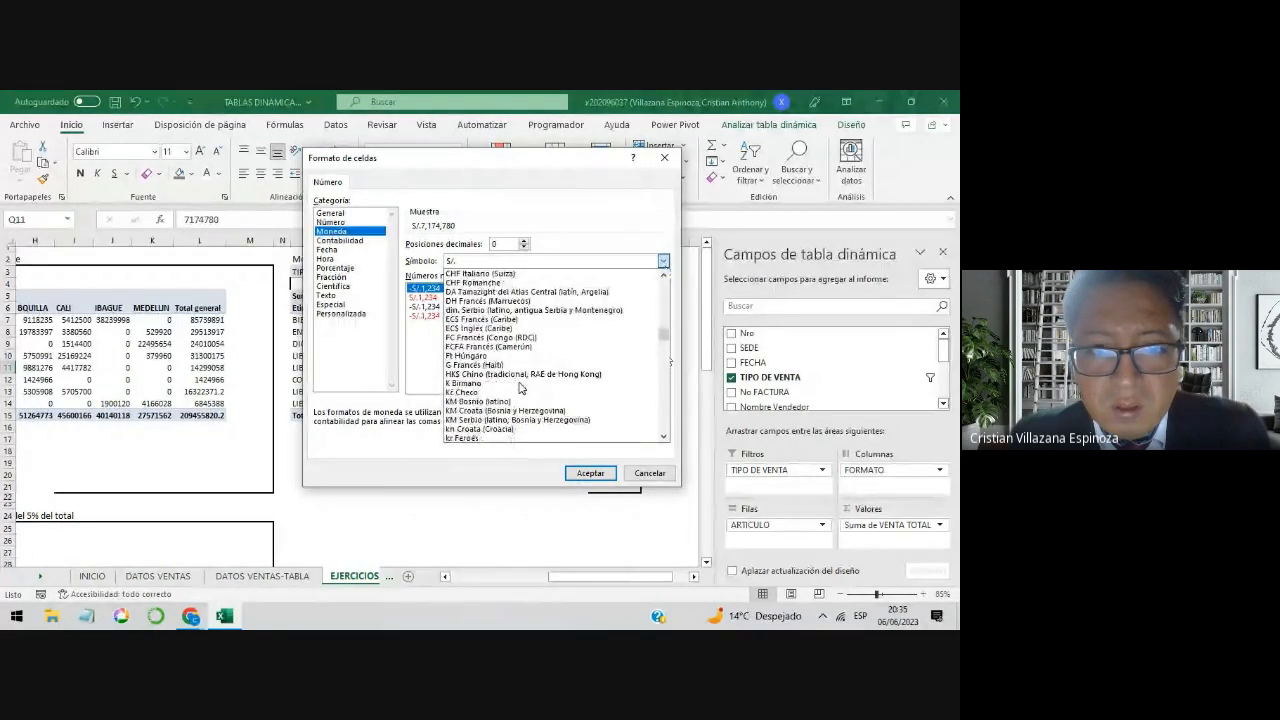
pyautogui.scroll(4, 520, 388)
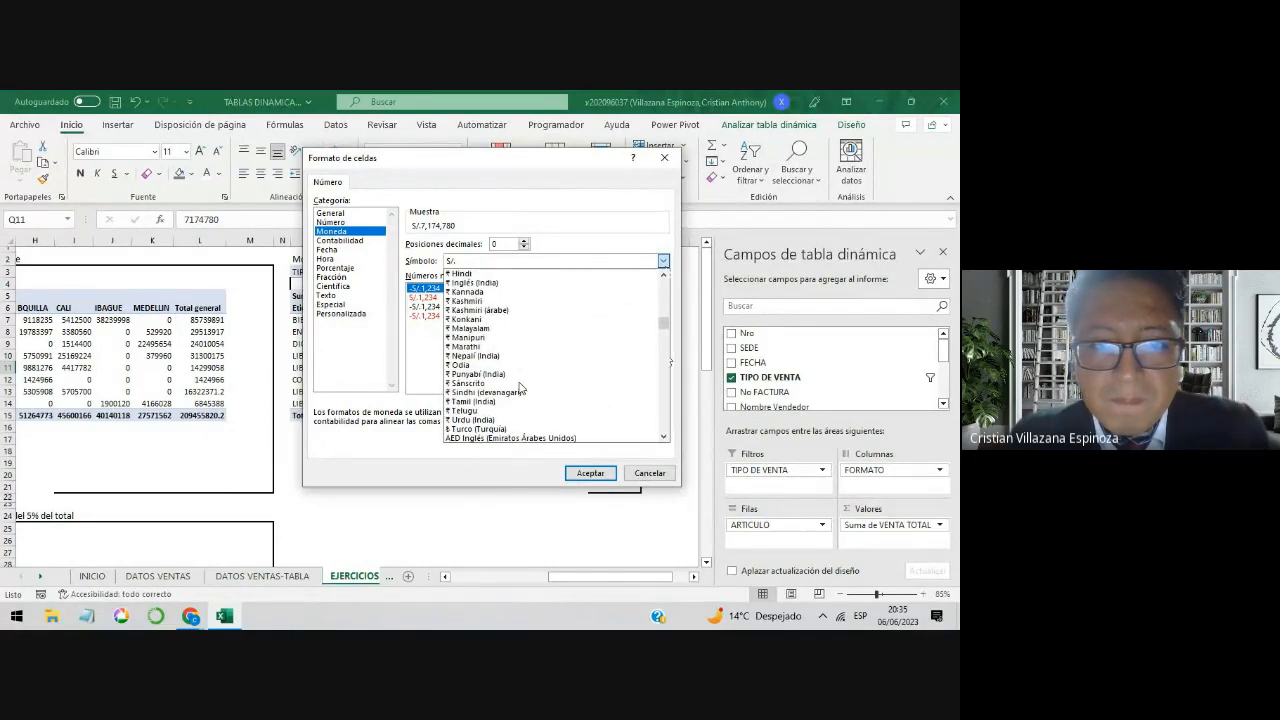
pyautogui.scroll(2, 520, 388)
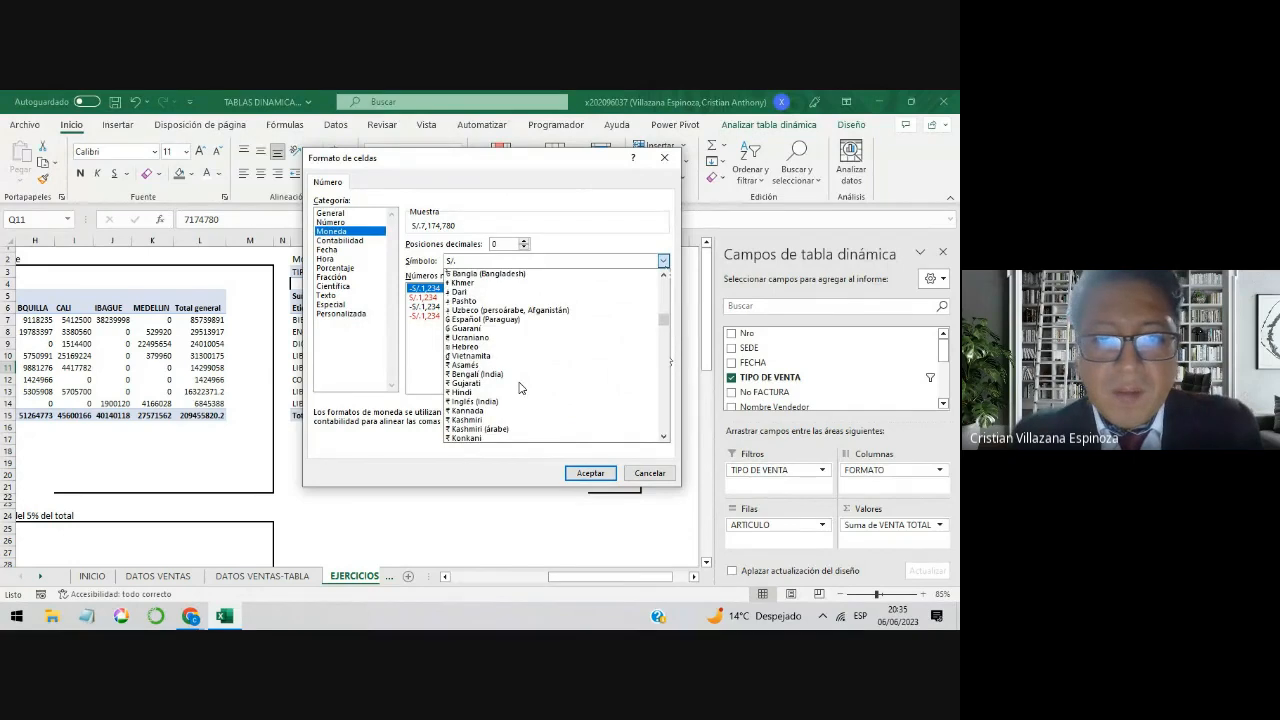
pyautogui.scroll(4, 520, 388)
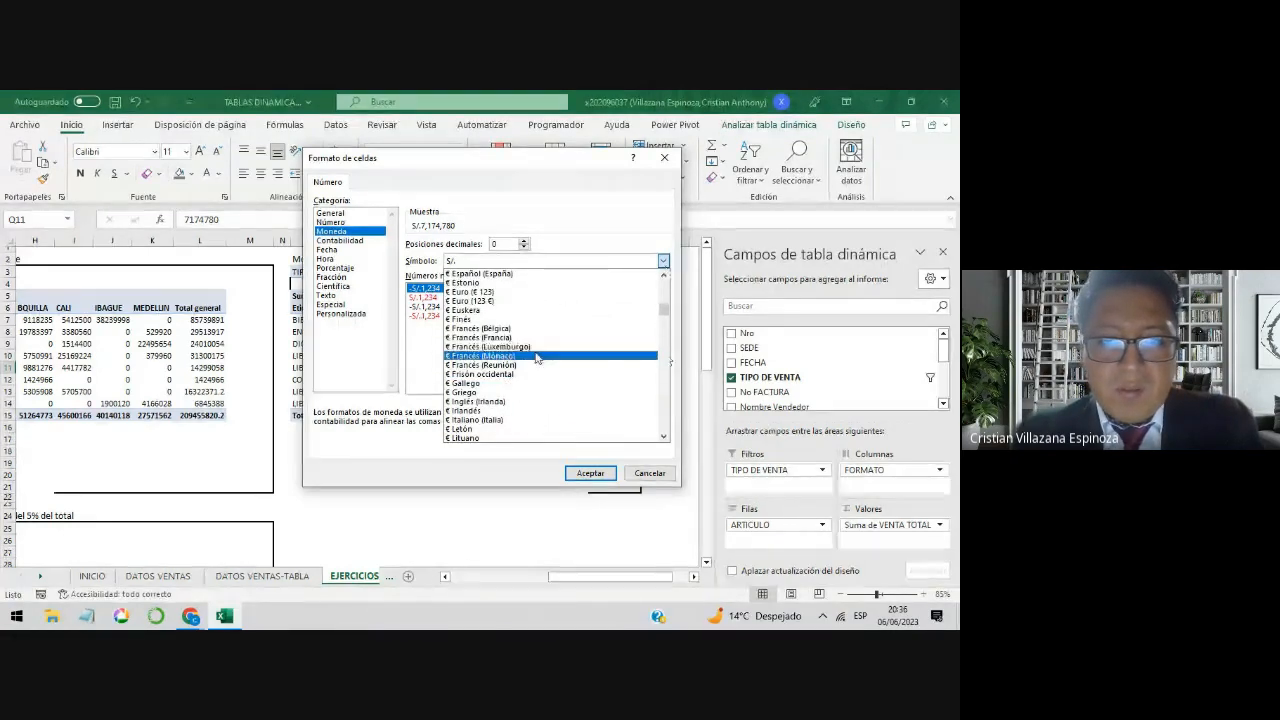
pyautogui.scroll(1, 520, 352)
pyautogui.scroll(2, 523, 349)
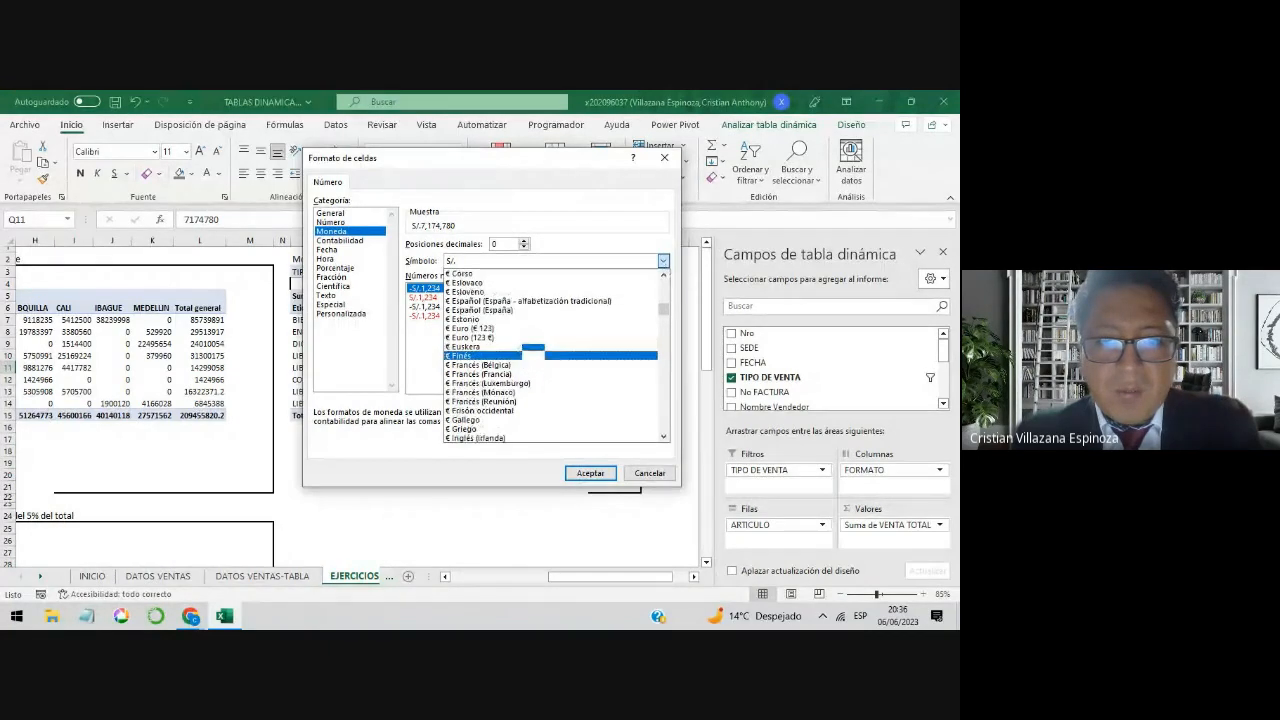
pyautogui.scroll(3, 523, 348)
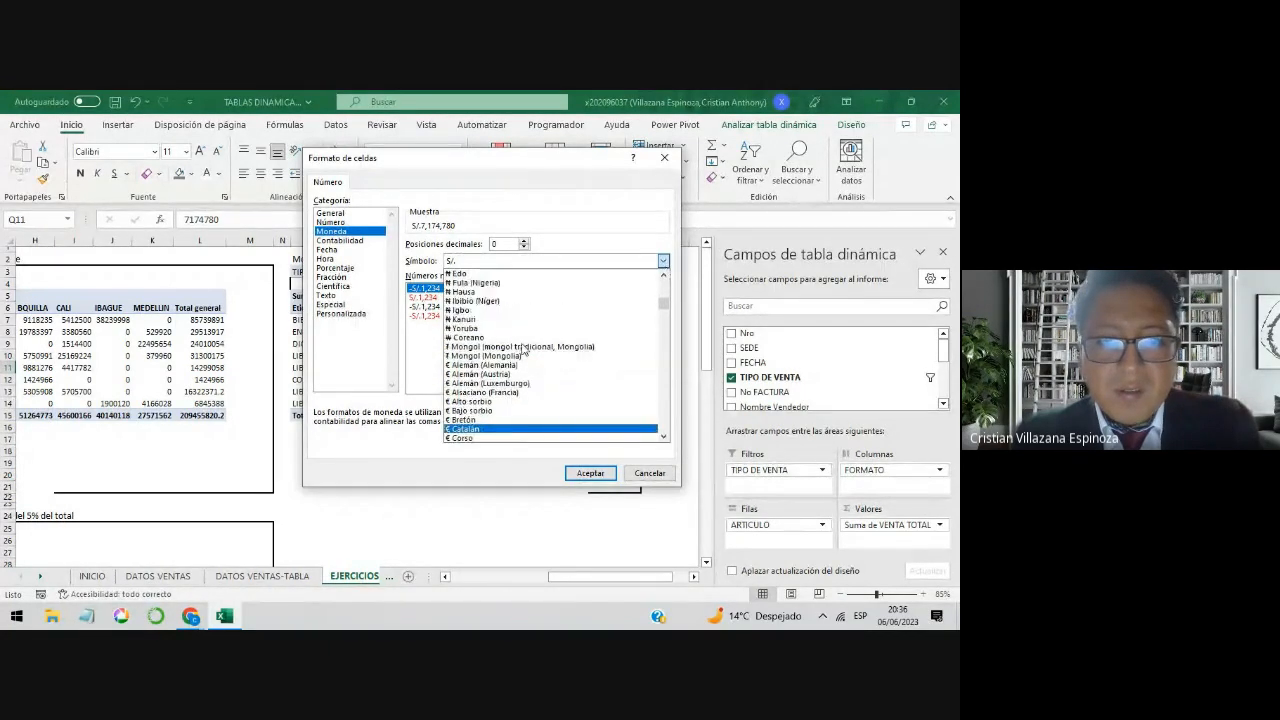
pyautogui.click(648, 474)
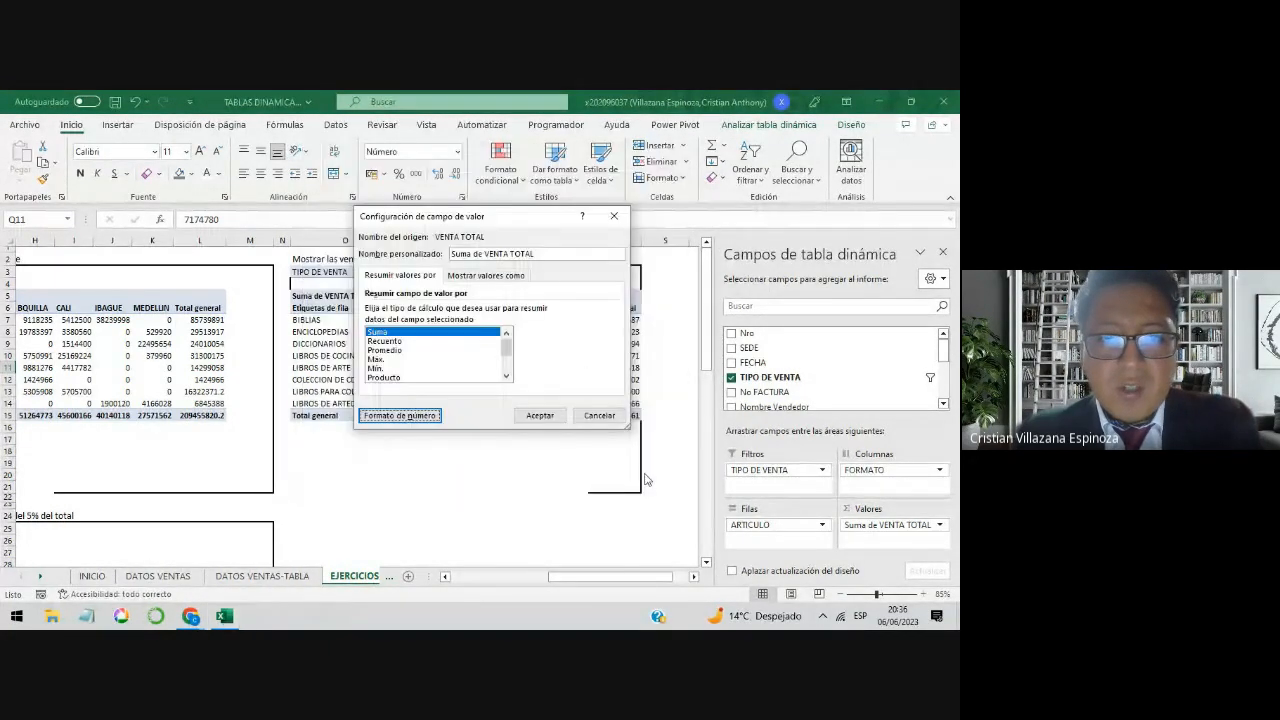
pyautogui.click(600, 415)
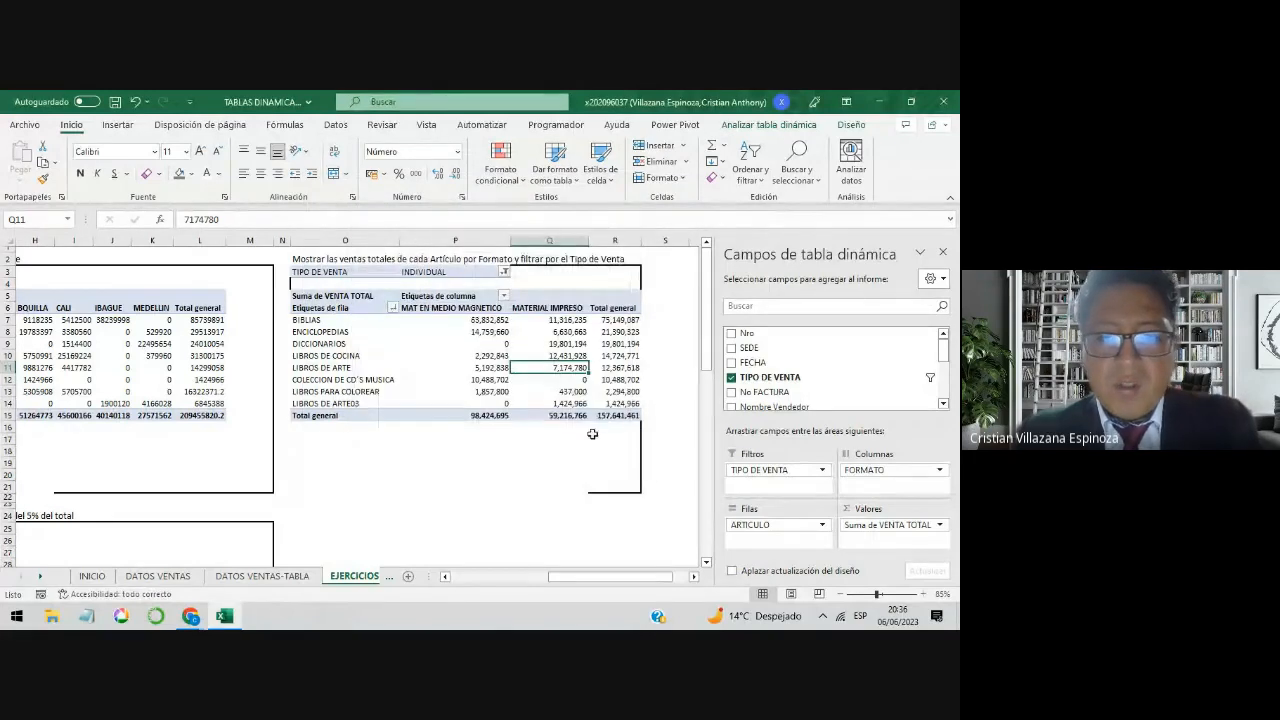
pyautogui.moveTo(495, 320); pyautogui.dragTo(595, 404)
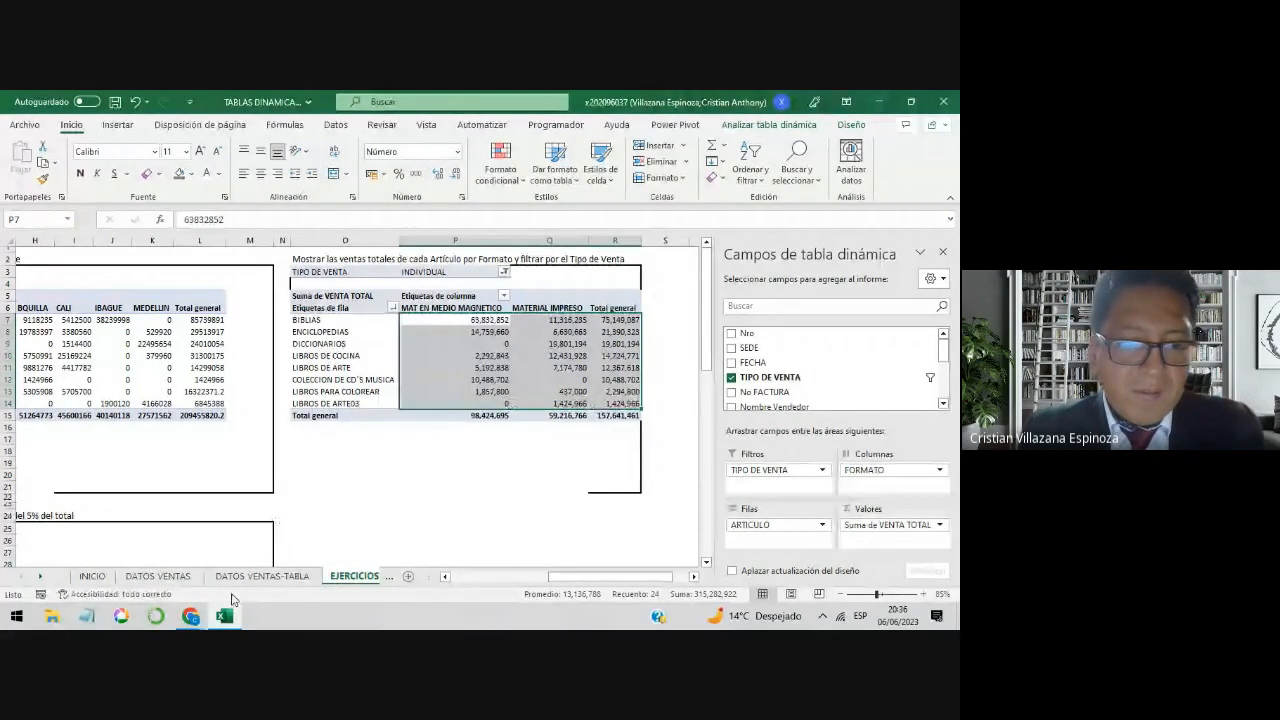
# Step: Check the participants' latest messages in the Google Meet call chat and return to the Excel workbook
pyautogui.click(198, 619)
pyautogui.click(131, 570)
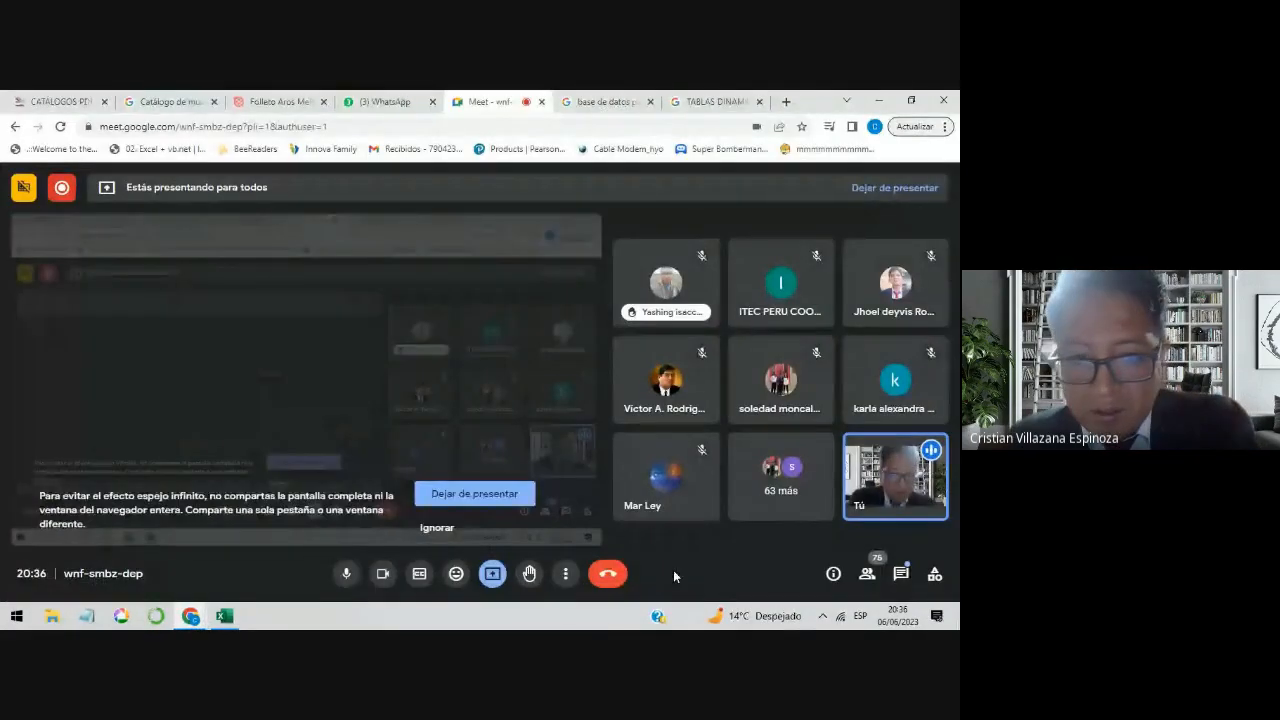
pyautogui.click(901, 573)
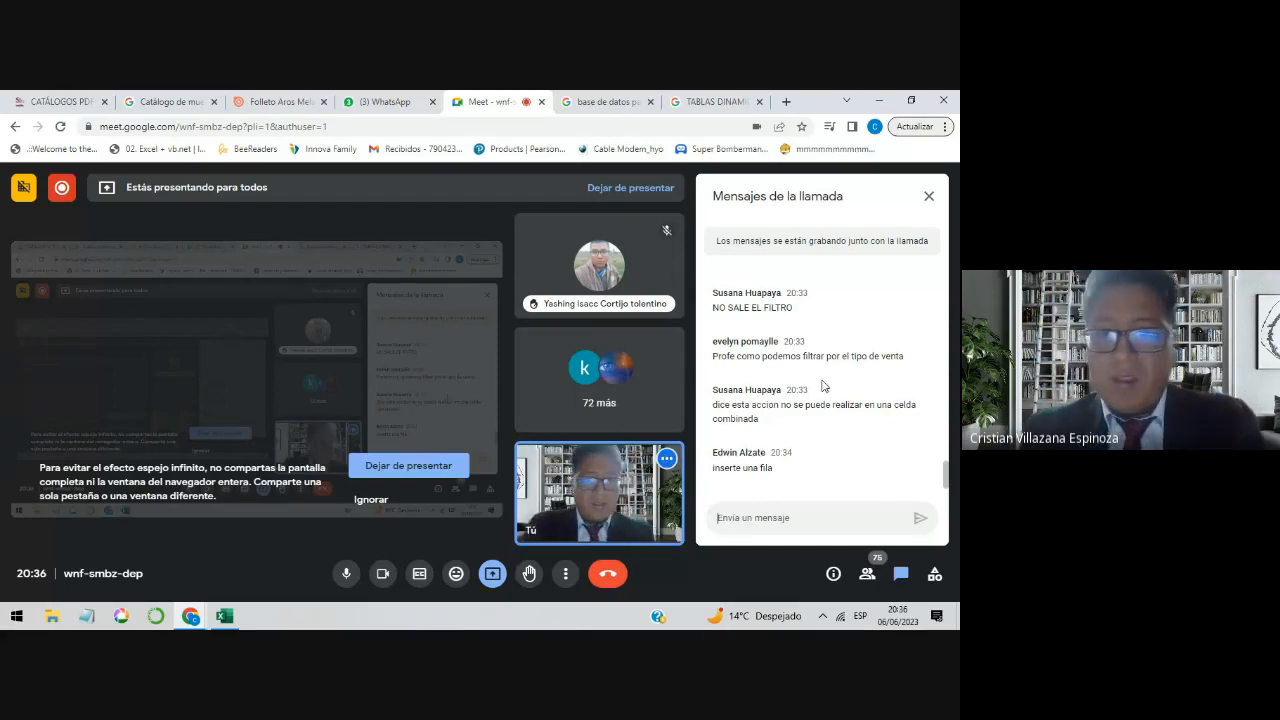
pyautogui.click(884, 104)
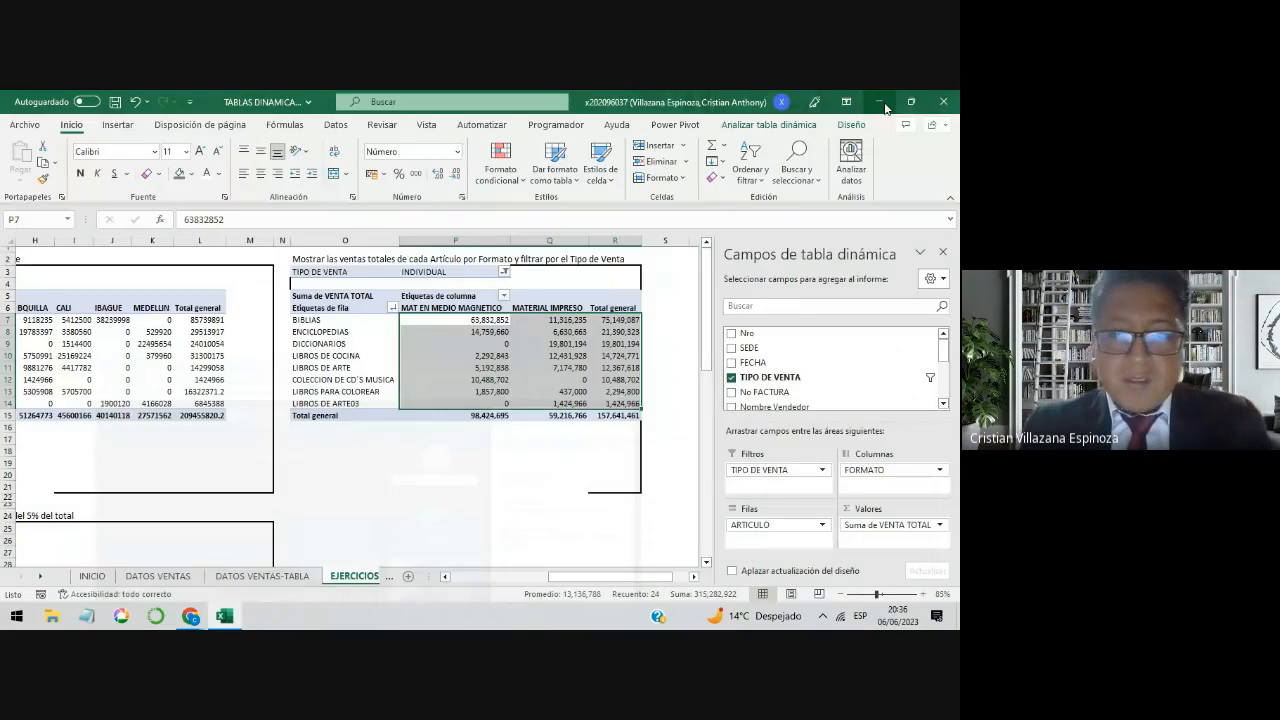
# Step: Review the exercises starting at row 24 of EJERCICIOS and the Configuración de campos topic on the INICIO sheet, and return to EJERCICIOS
pyautogui.click(680, 438)
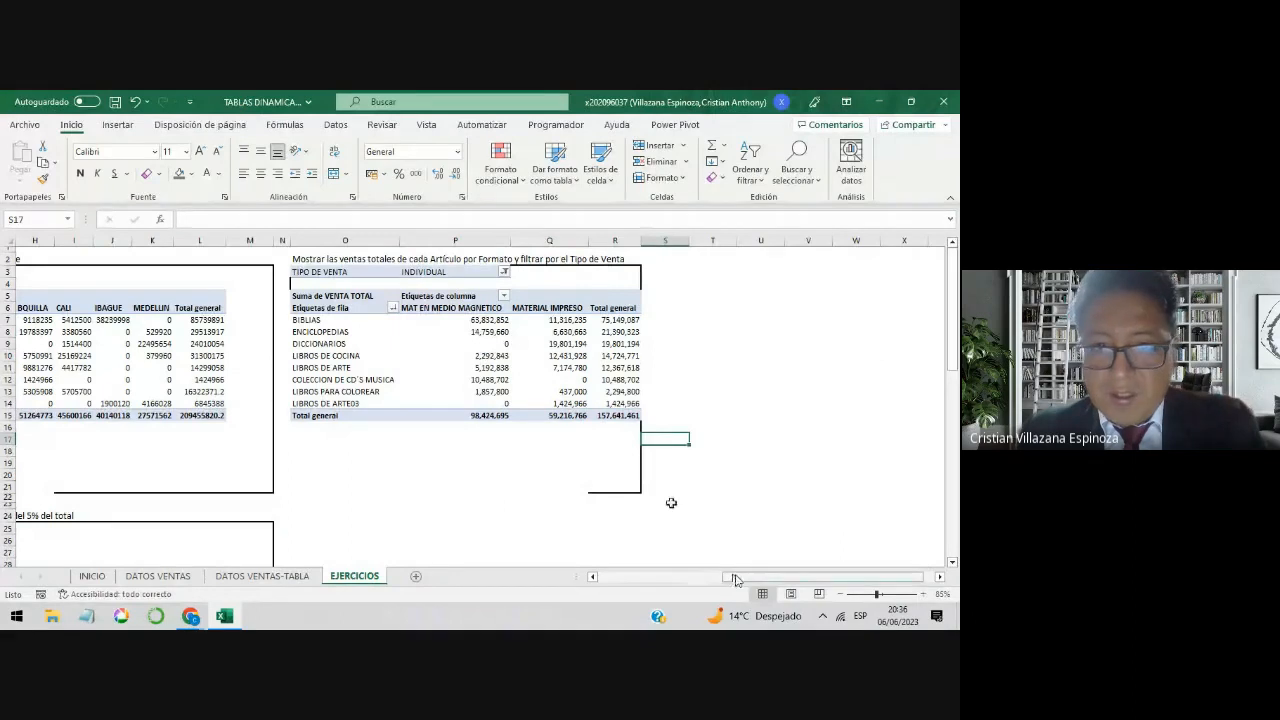
pyautogui.moveTo(723, 577); pyautogui.dragTo(597, 586)
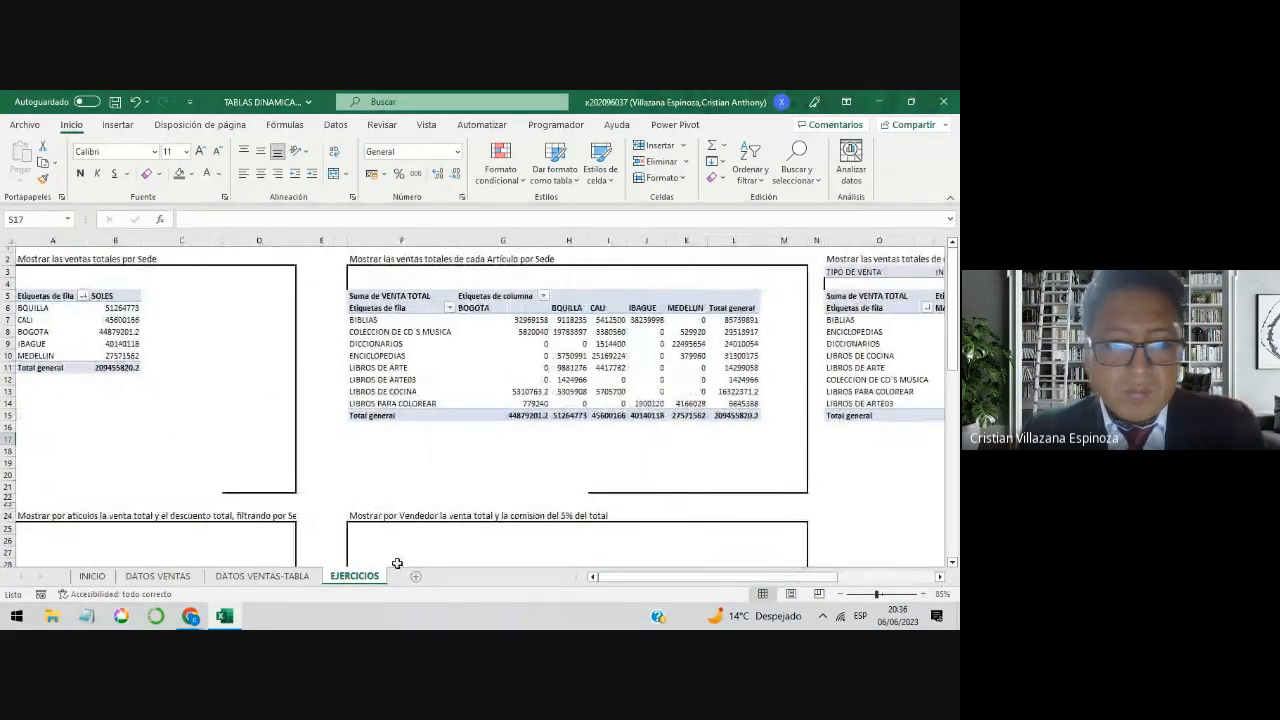
pyautogui.scroll(-3, 357, 480)
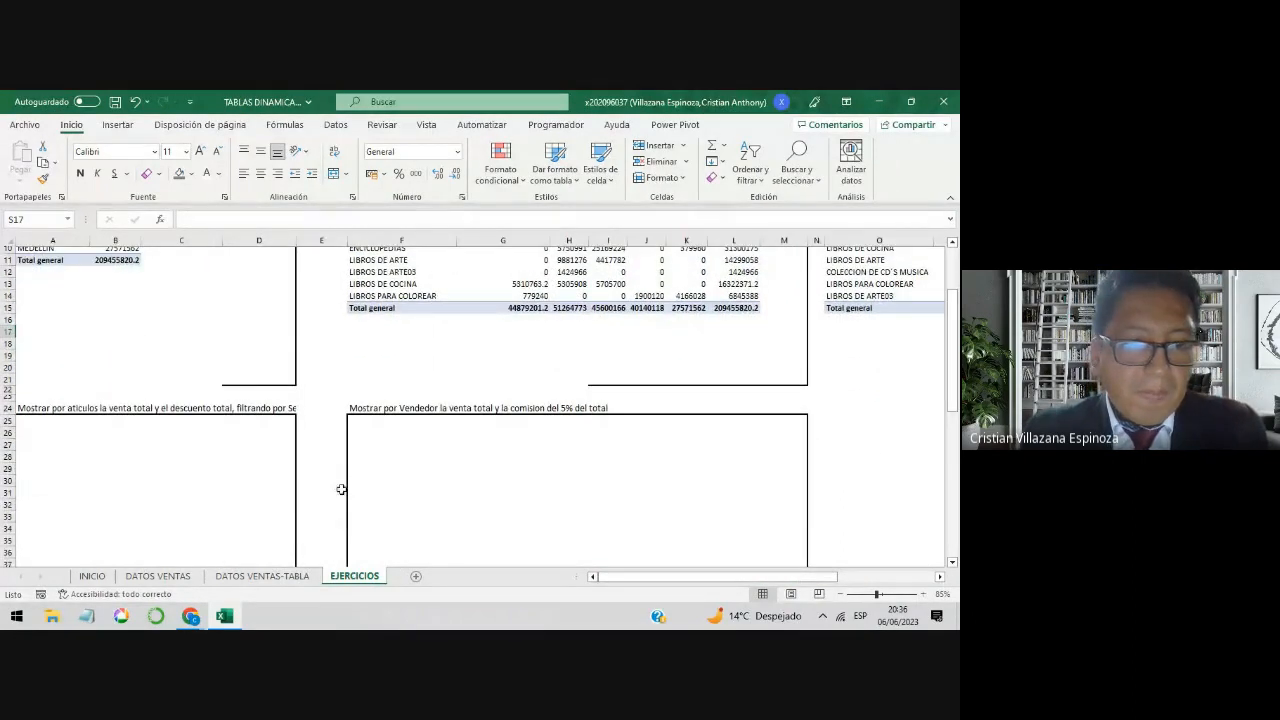
pyautogui.scroll(-2, 341, 489)
pyautogui.click(92, 576)
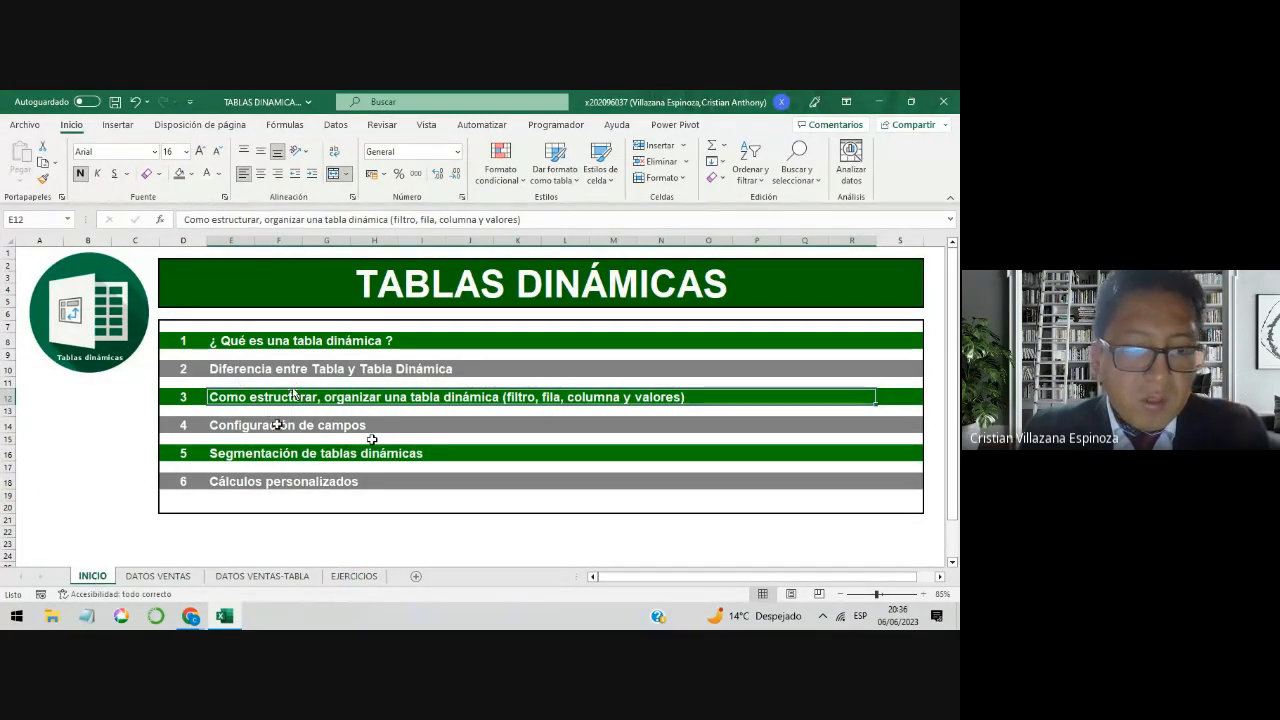
pyautogui.click(302, 428)
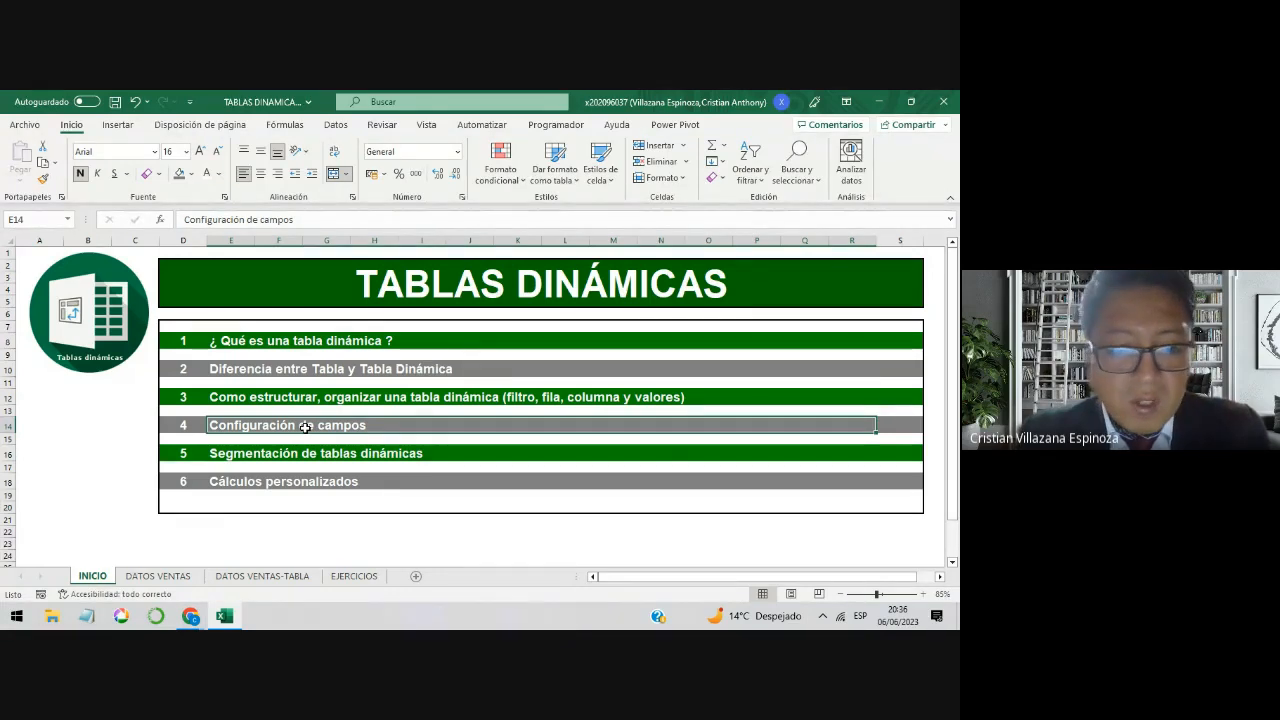
pyautogui.click(356, 577)
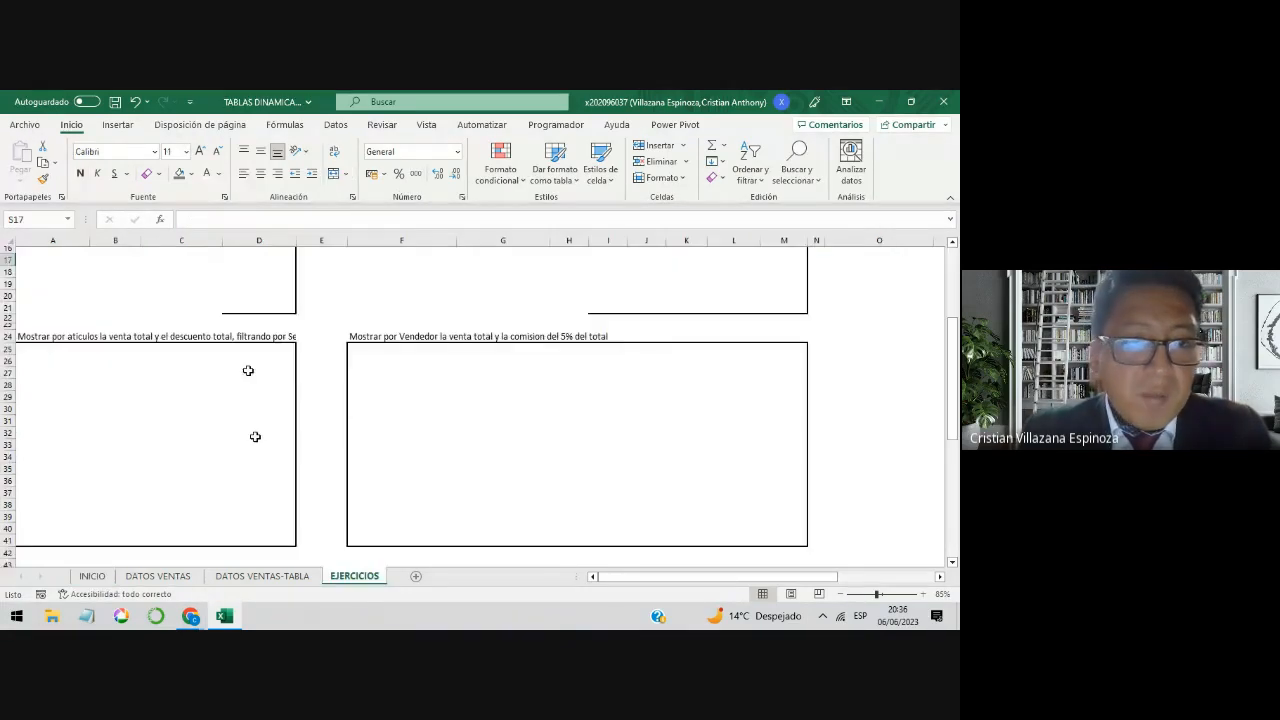
# Step: Examine the SOLES heading of the sales-by-Sede pivot table and the Sede column labels of the article-by-Sede pivot table
pyautogui.click(125, 290)
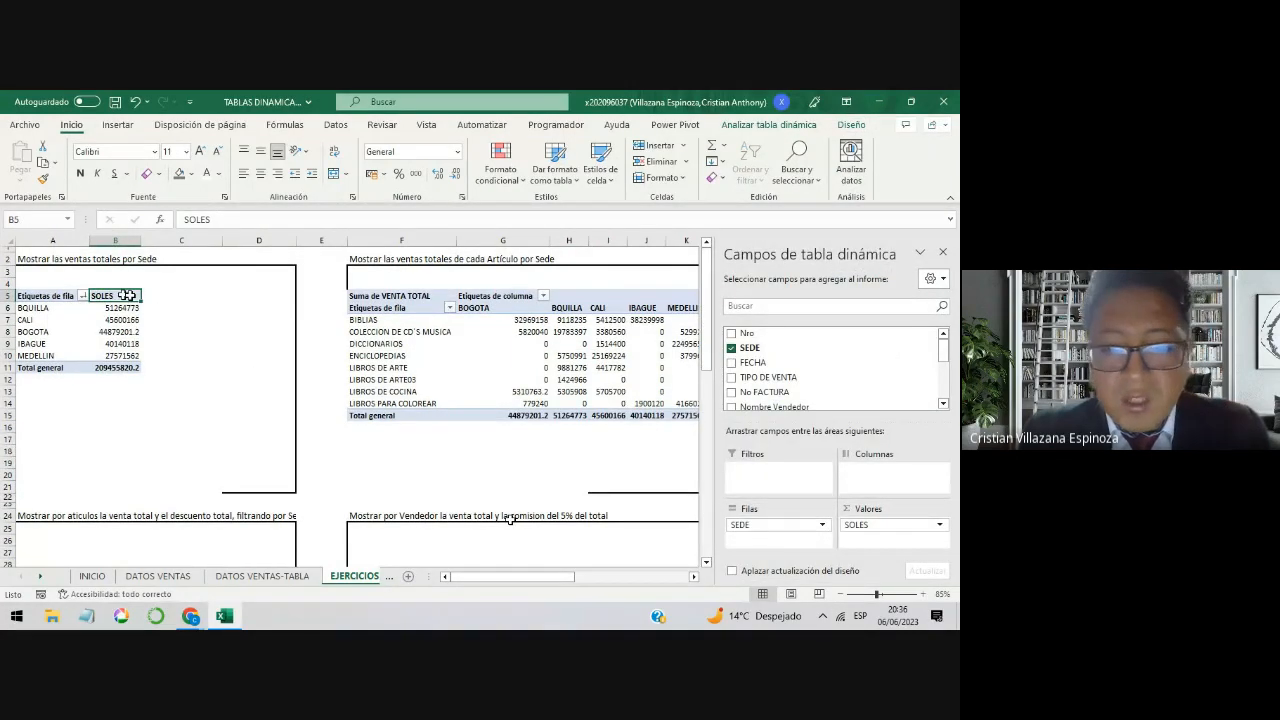
pyautogui.moveTo(559, 577); pyautogui.dragTo(604, 577)
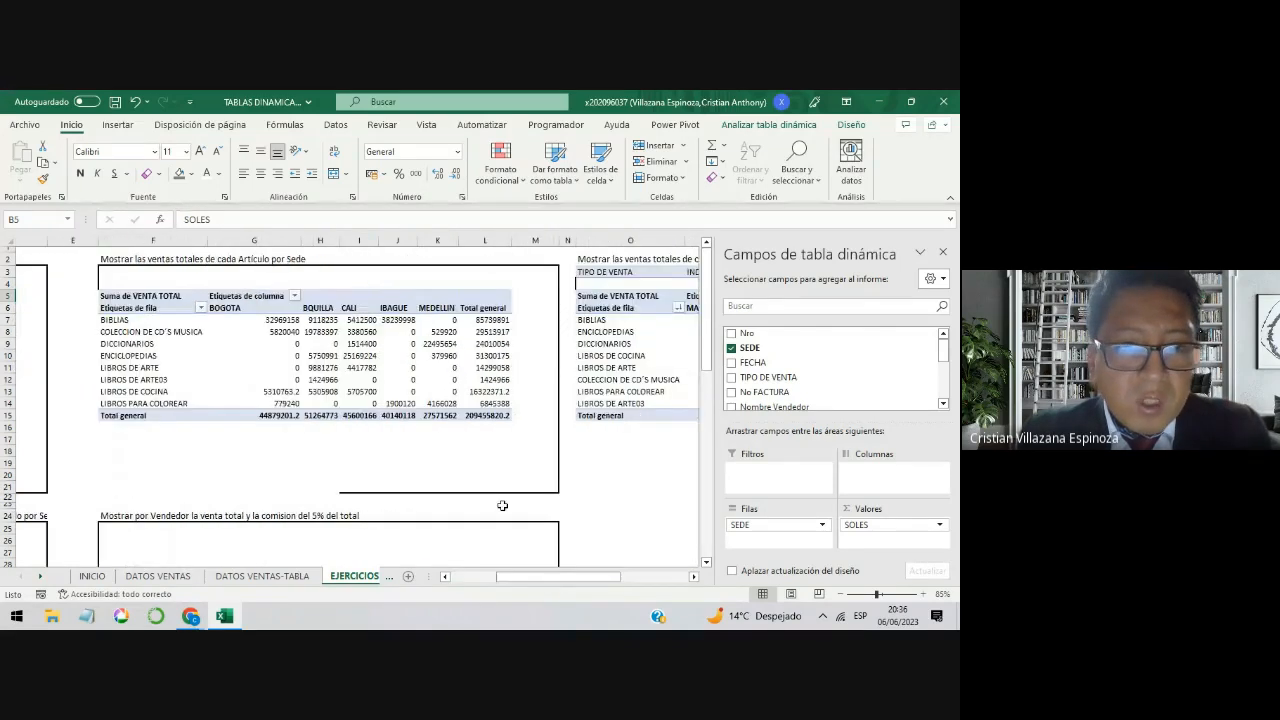
pyautogui.moveTo(277, 310); pyautogui.dragTo(450, 320)
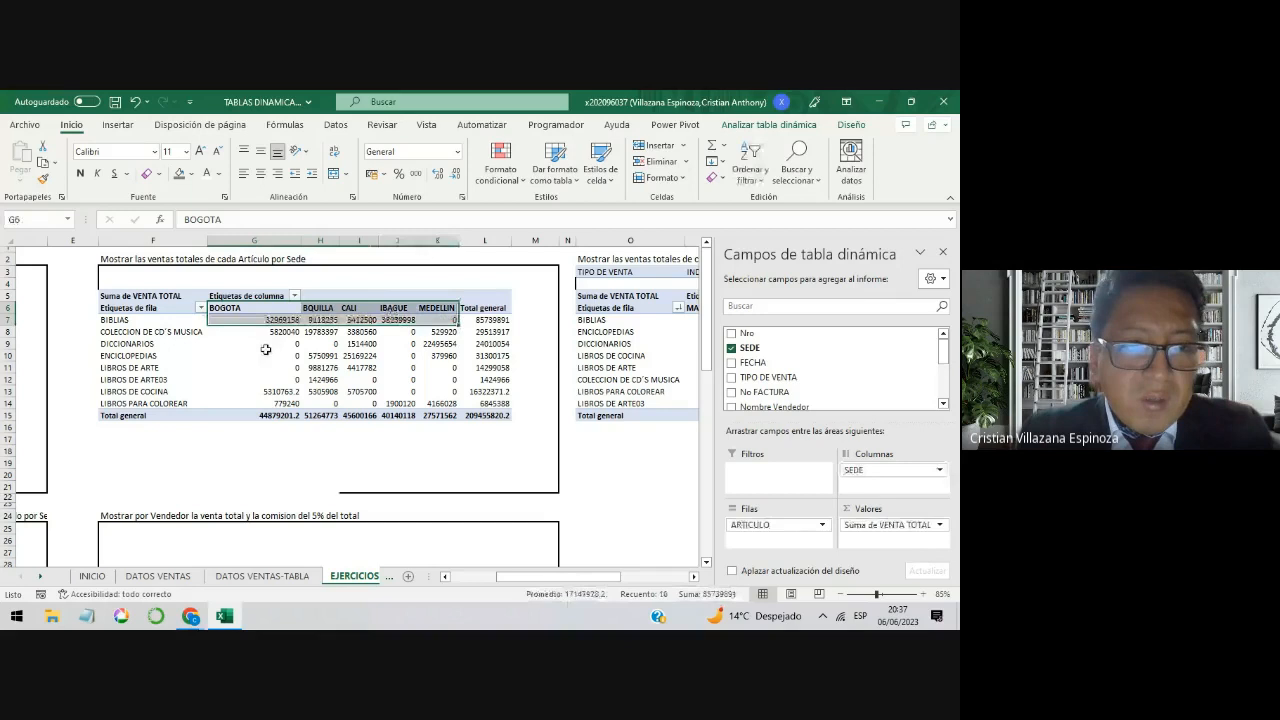
# Step: Rename the Suma de VENTA TOTAL value field of the article-by-Sede pivot table as RESUMEN and go to the row 24 exercises
pyautogui.click(170, 297)
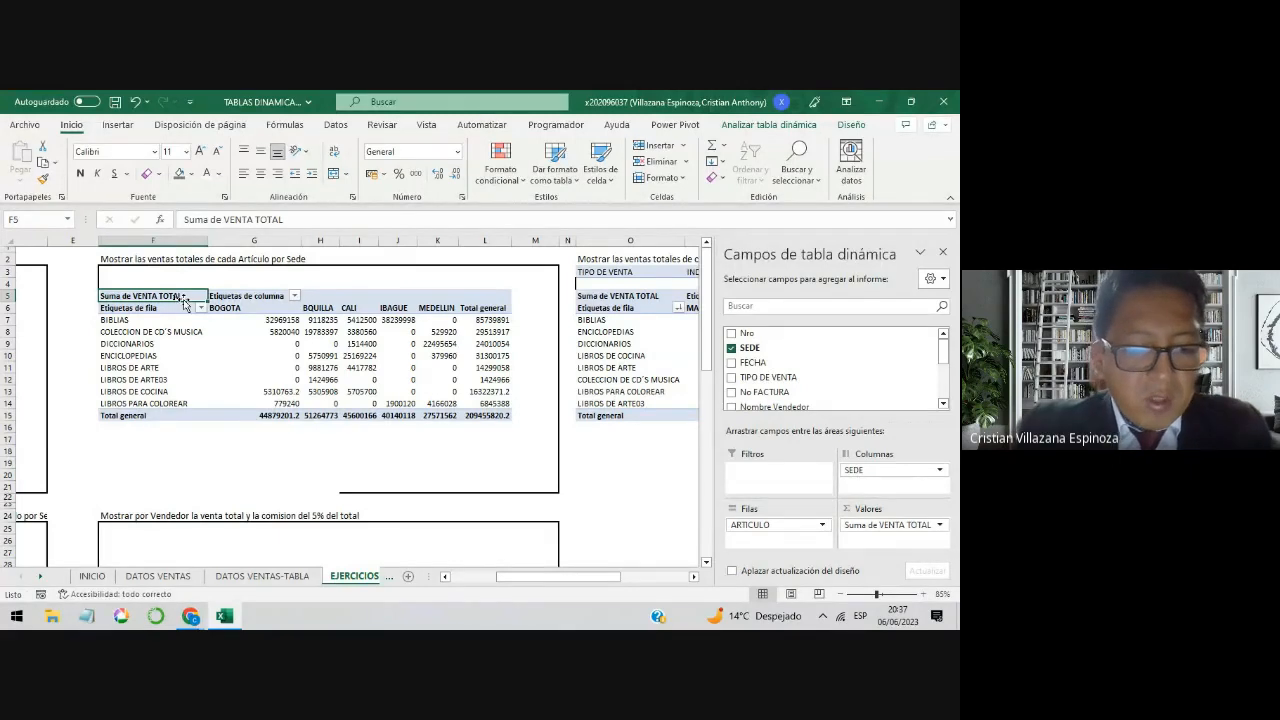
pyautogui.write('RESUMEN')
pyautogui.press('Return')
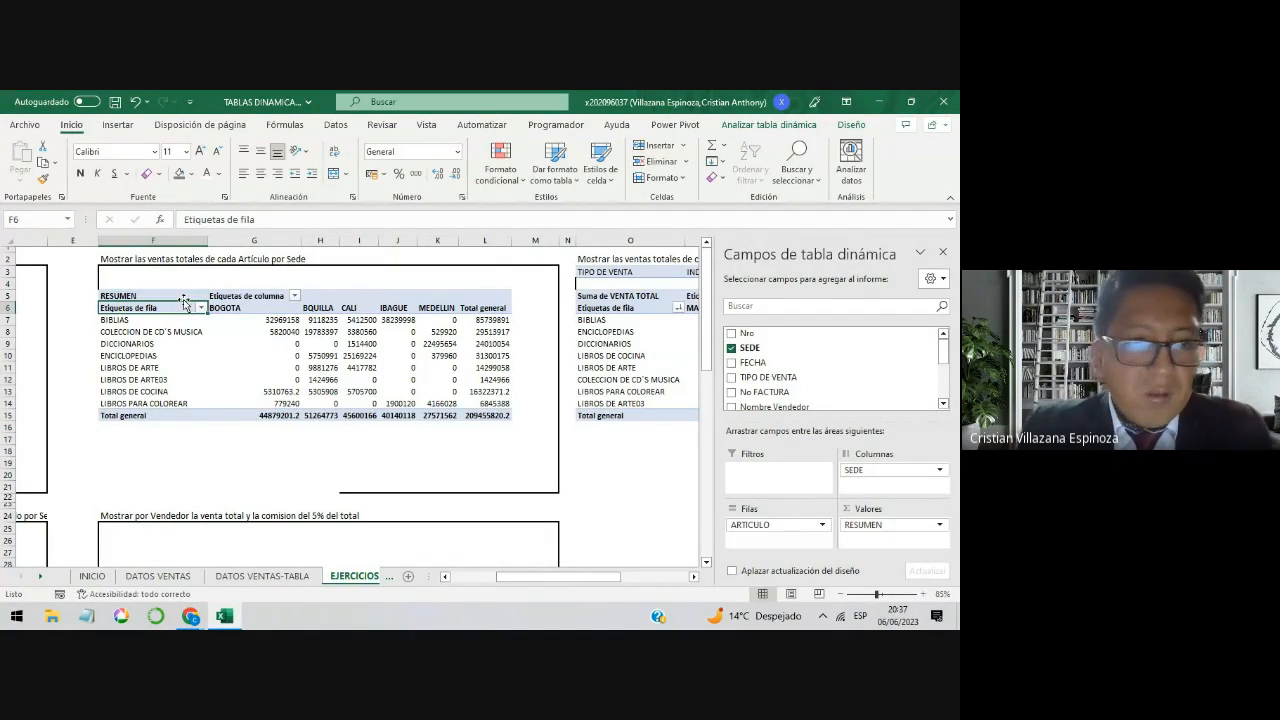
pyautogui.click(179, 292)
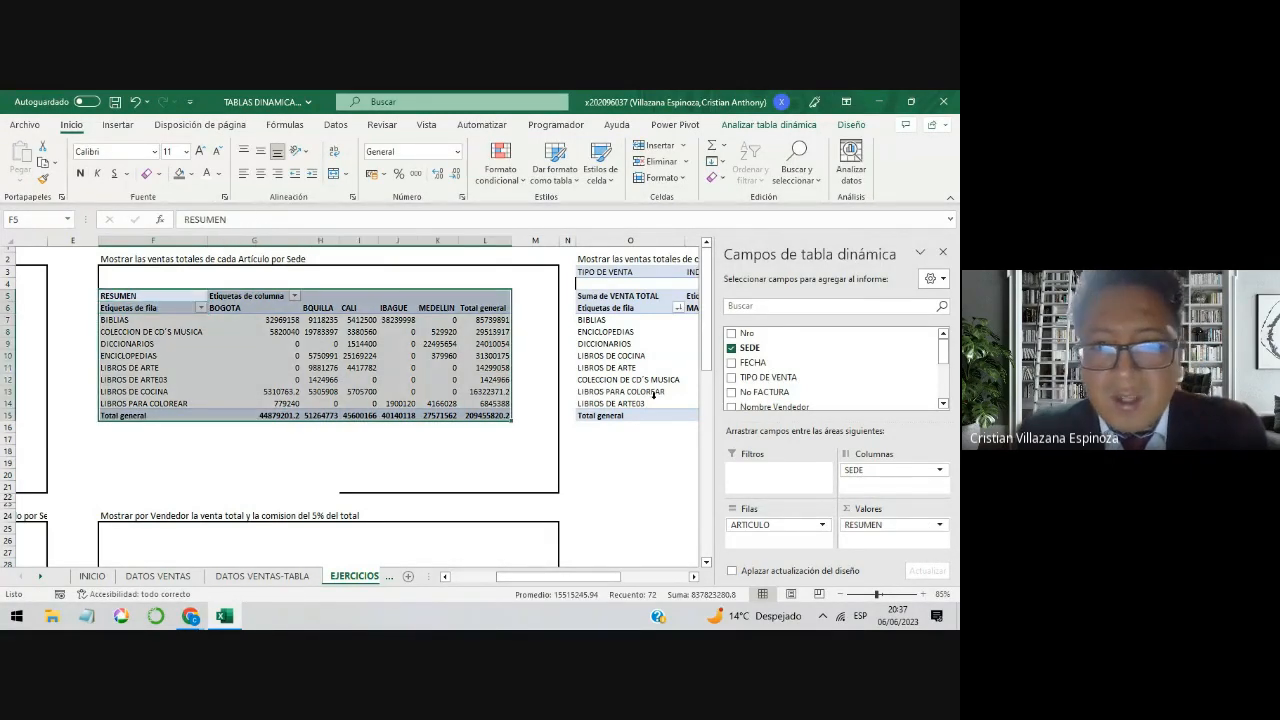
pyautogui.moveTo(570, 577); pyautogui.dragTo(524, 577)
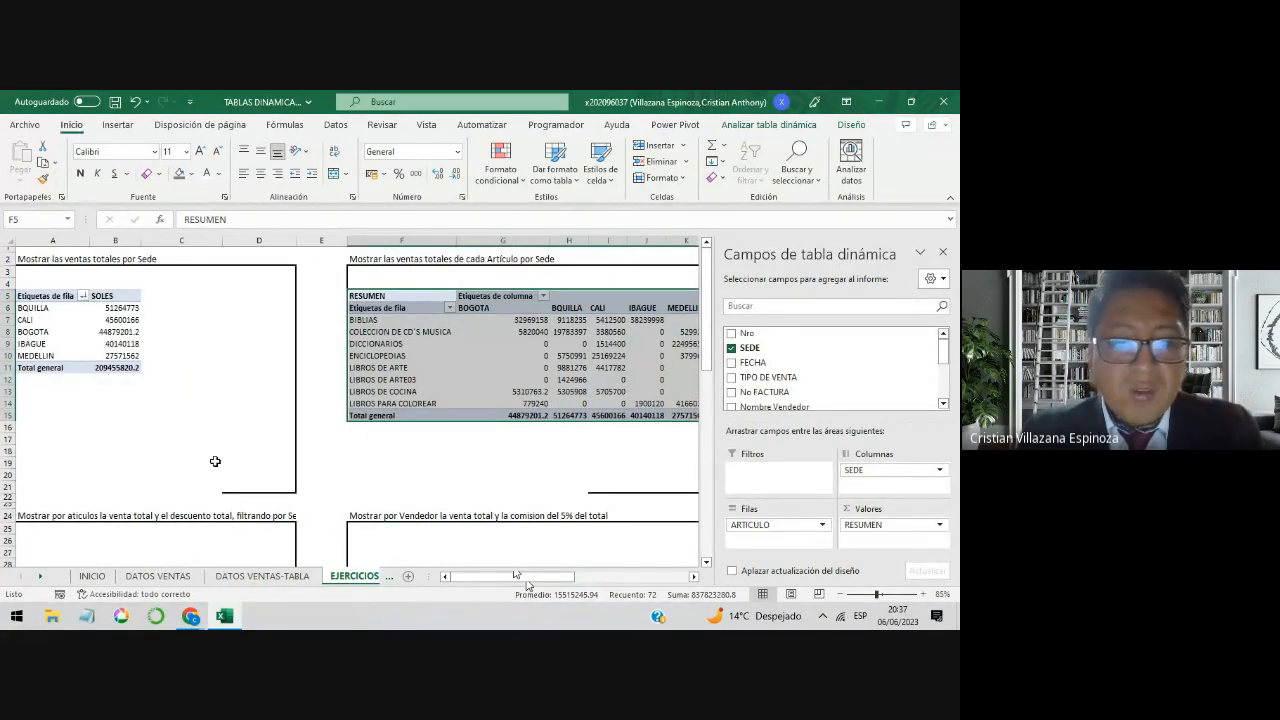
pyautogui.scroll(-1, 210, 462)
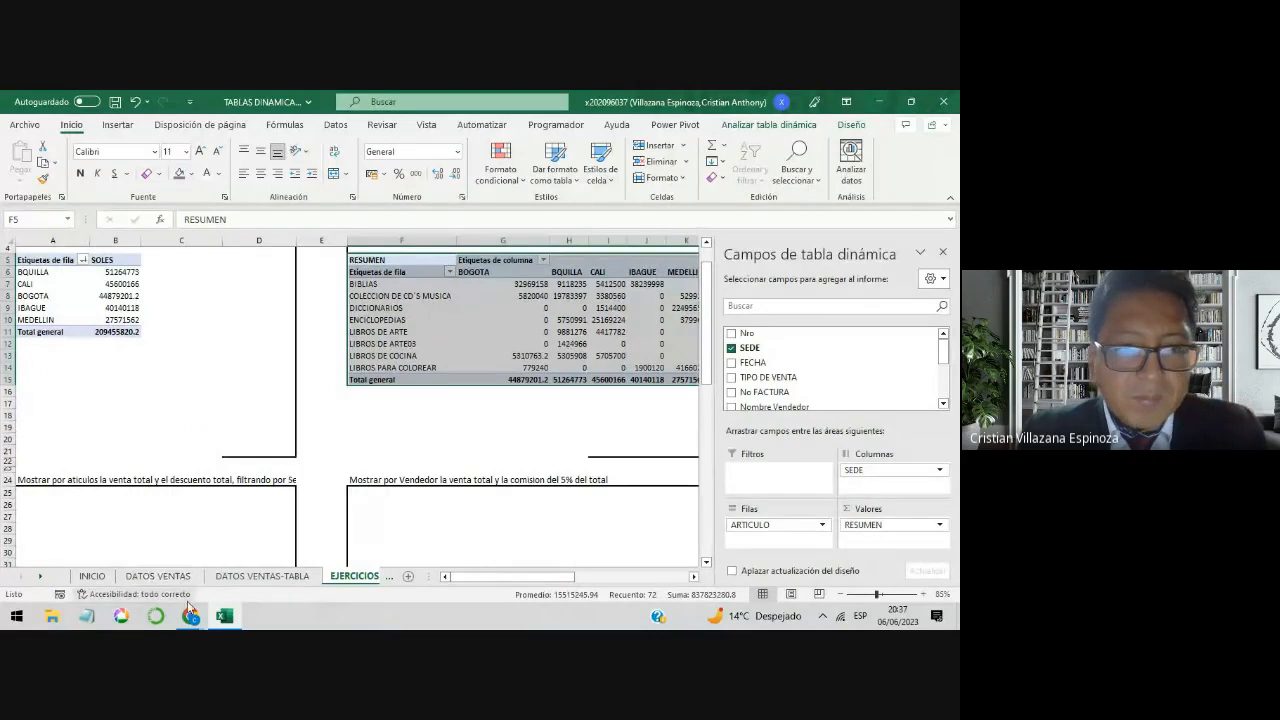
# Step: Review the topic list on the INICIO sheet and read the article sales and discount exercise in A24 of EJERCICIOS
pyautogui.click(95, 578)
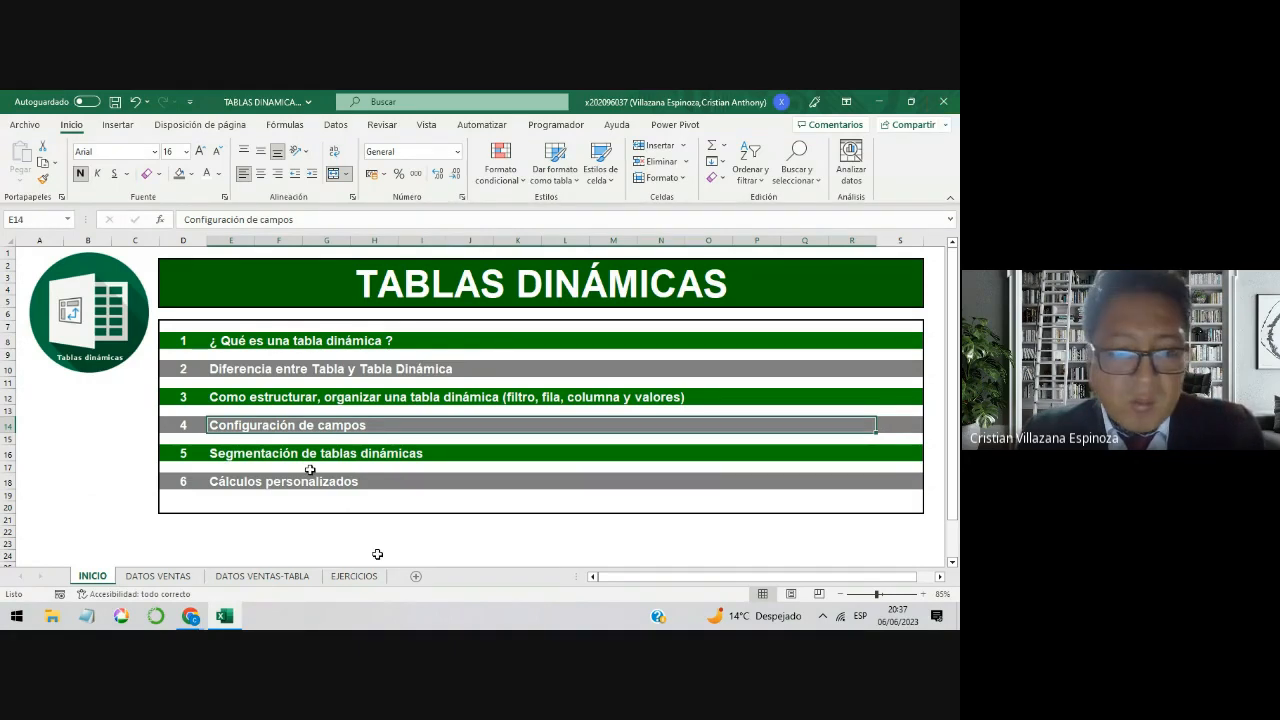
pyautogui.click(355, 576)
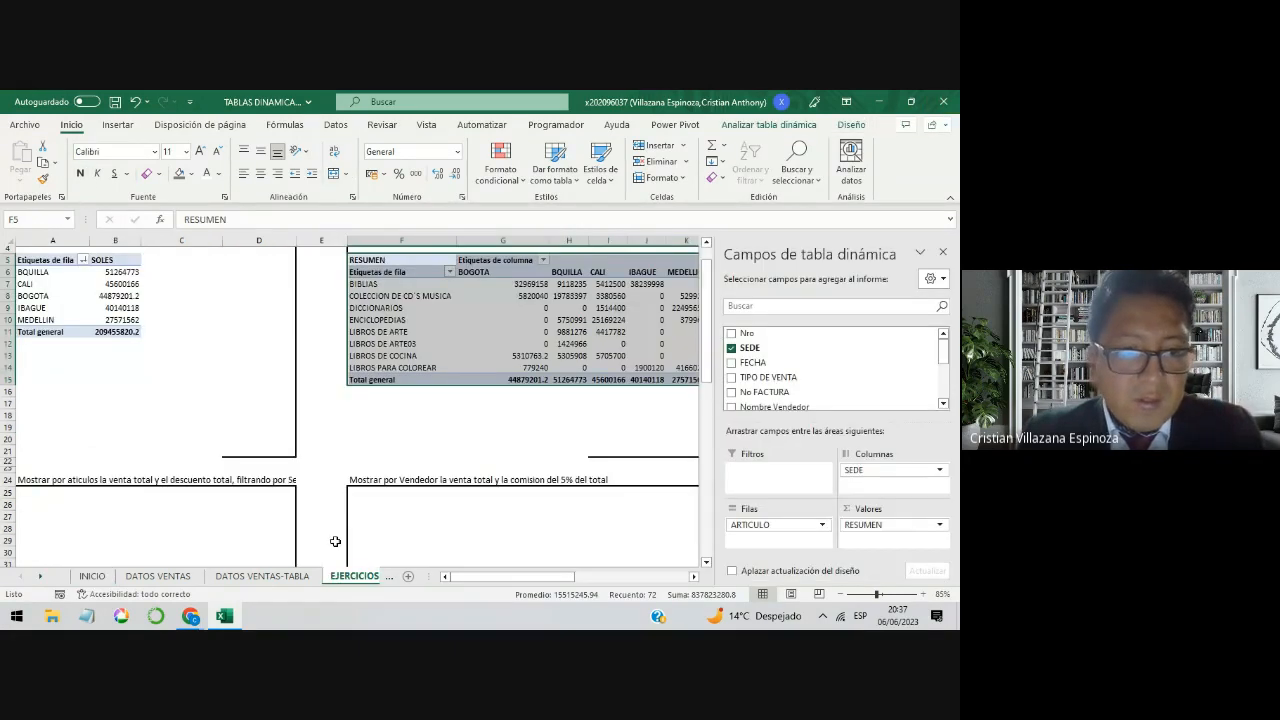
pyautogui.scroll(-4, 335, 541)
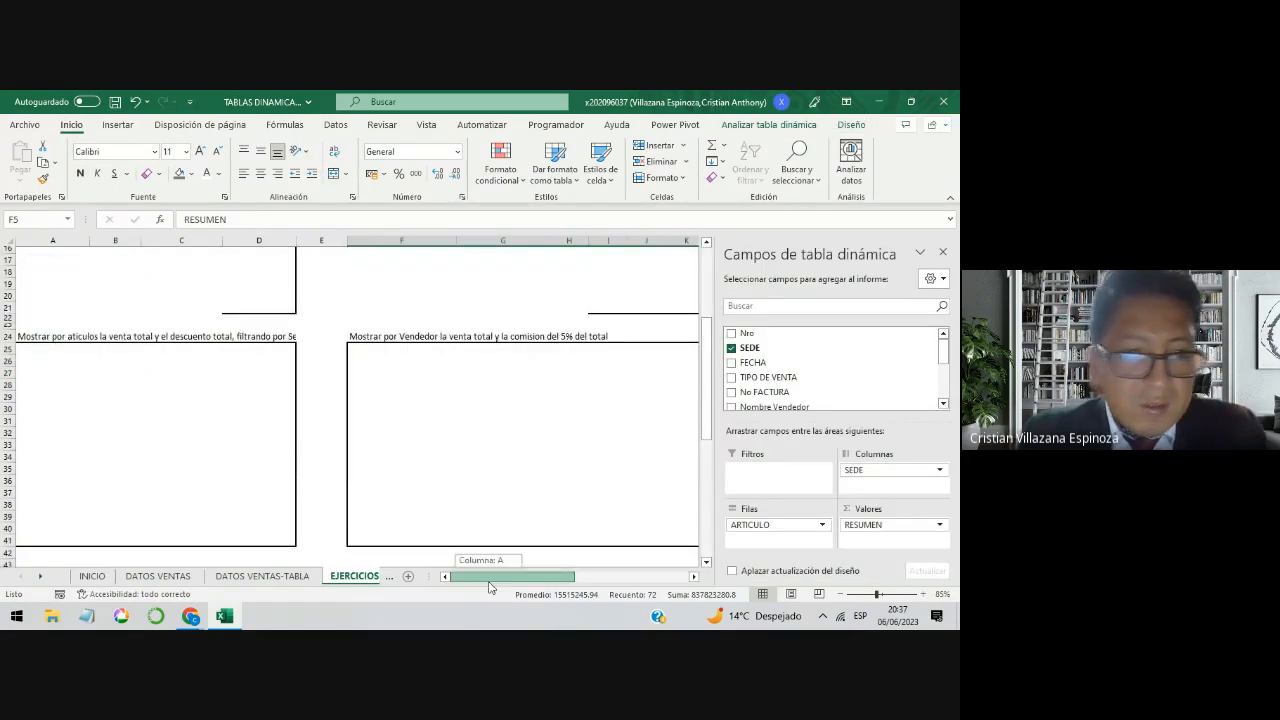
pyautogui.click(160, 419)
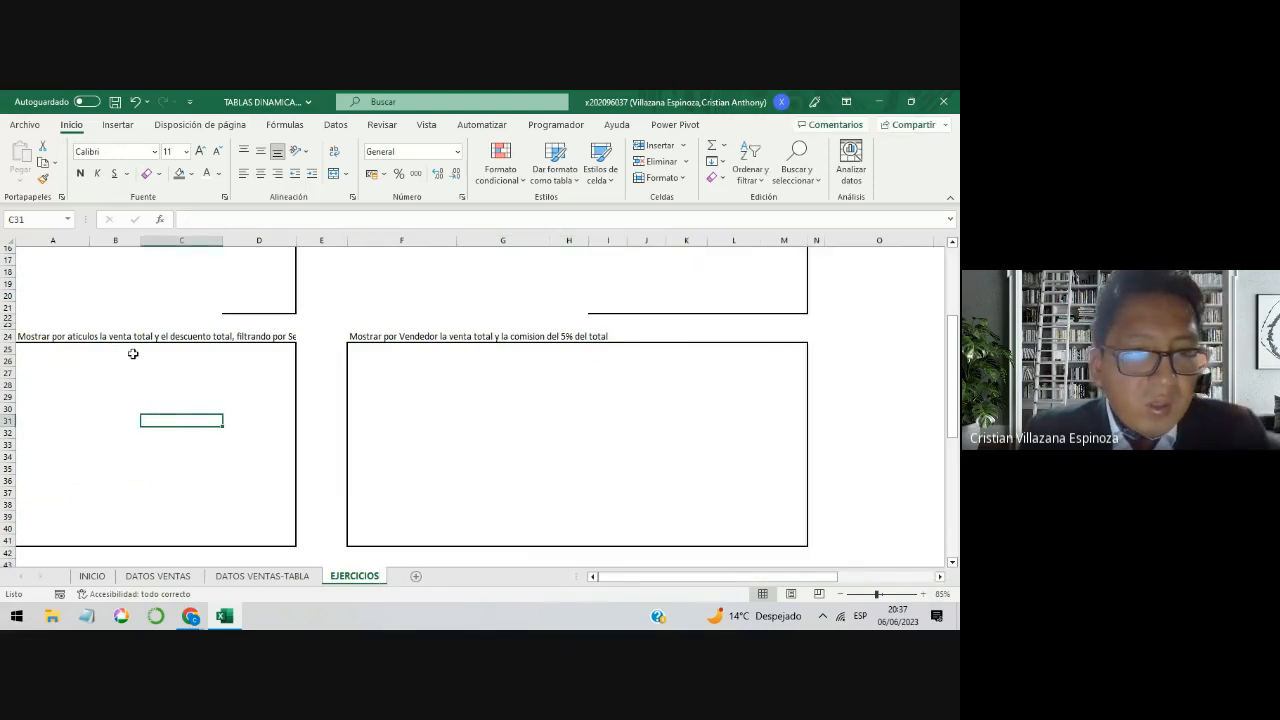
pyautogui.click(247, 338)
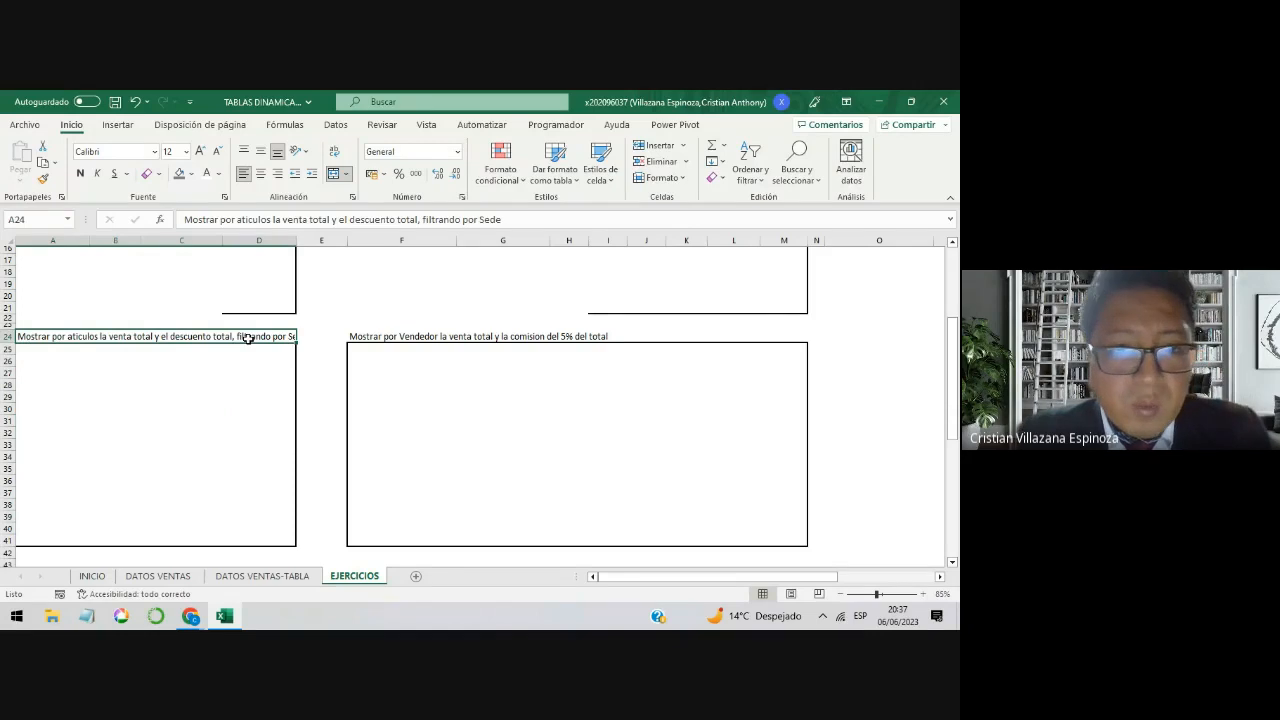
# Step: Insert a pivot table based on the VENTAS table at cell A28 of the EJERCICIOS sheet
pyautogui.click(31, 382)
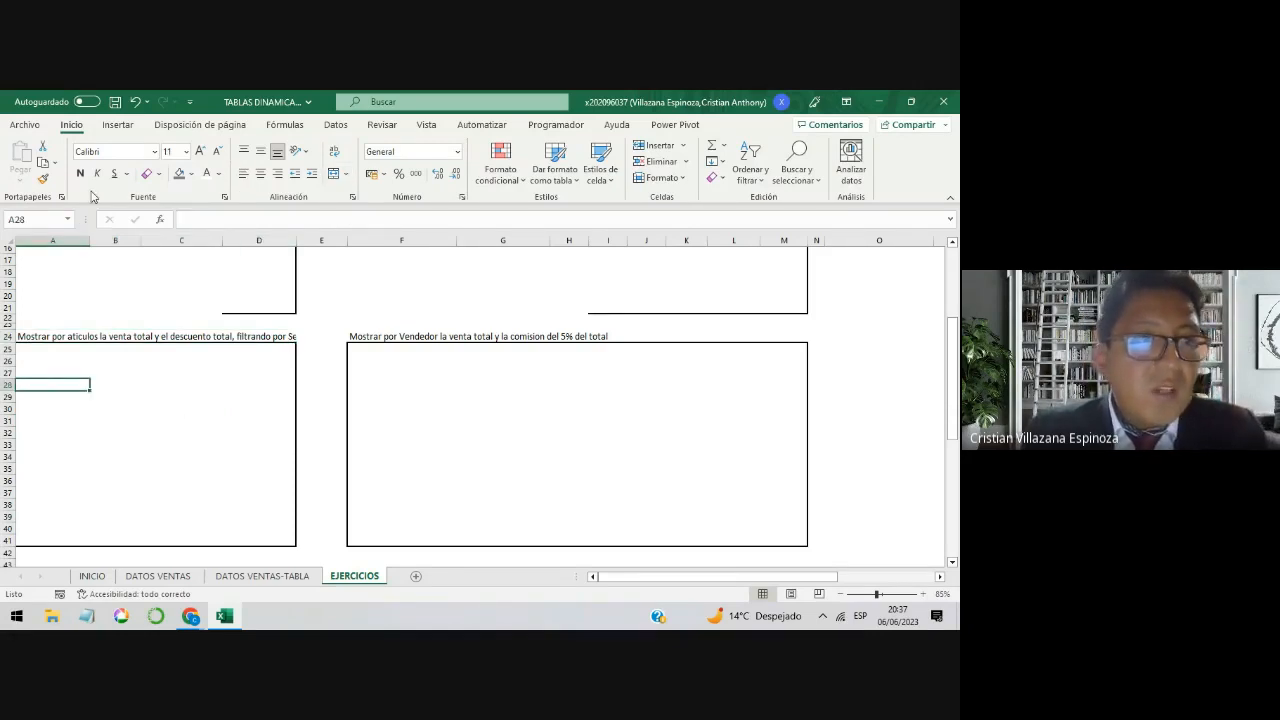
pyautogui.click(117, 125)
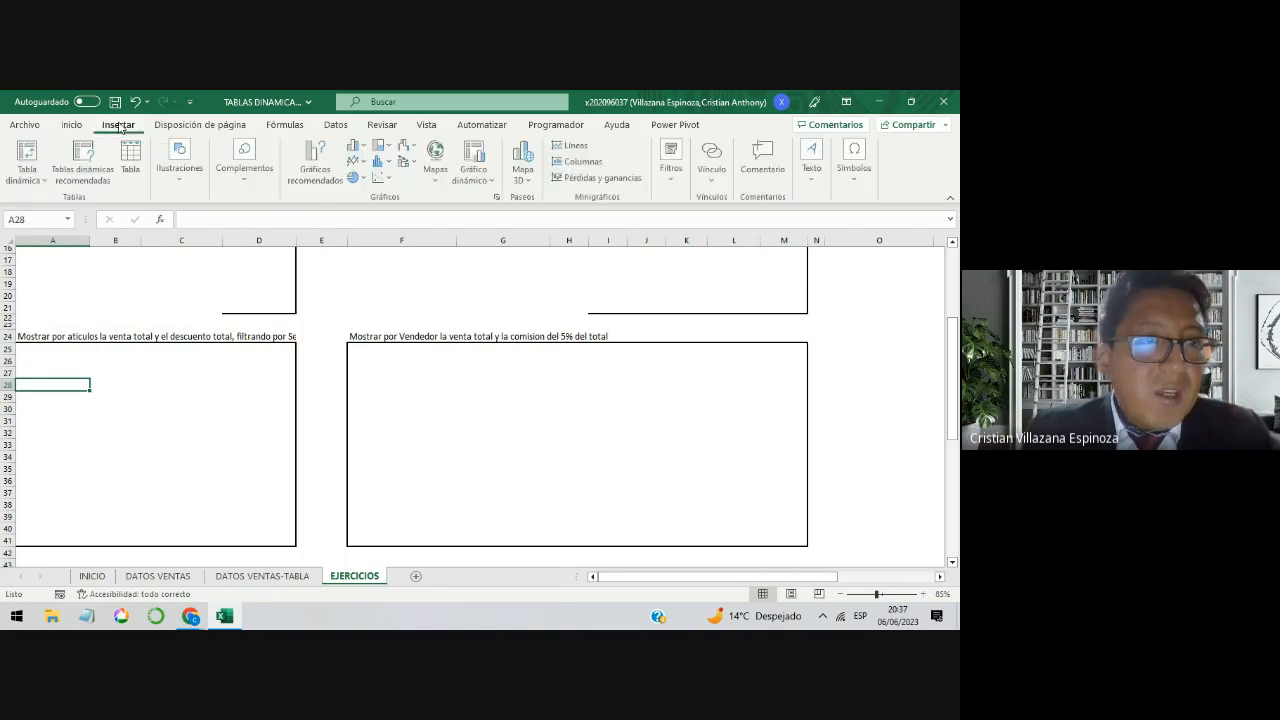
pyautogui.click(30, 158)
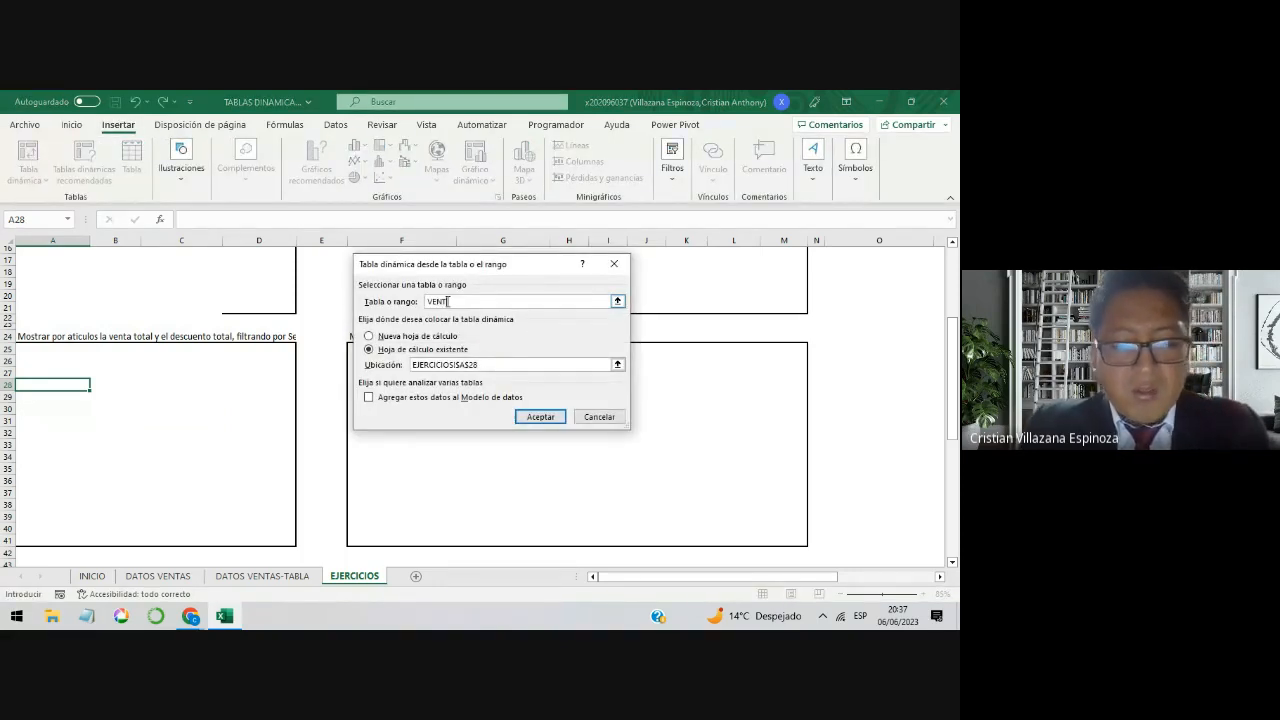
pyautogui.write('VENTAS')
pyautogui.press('Return')
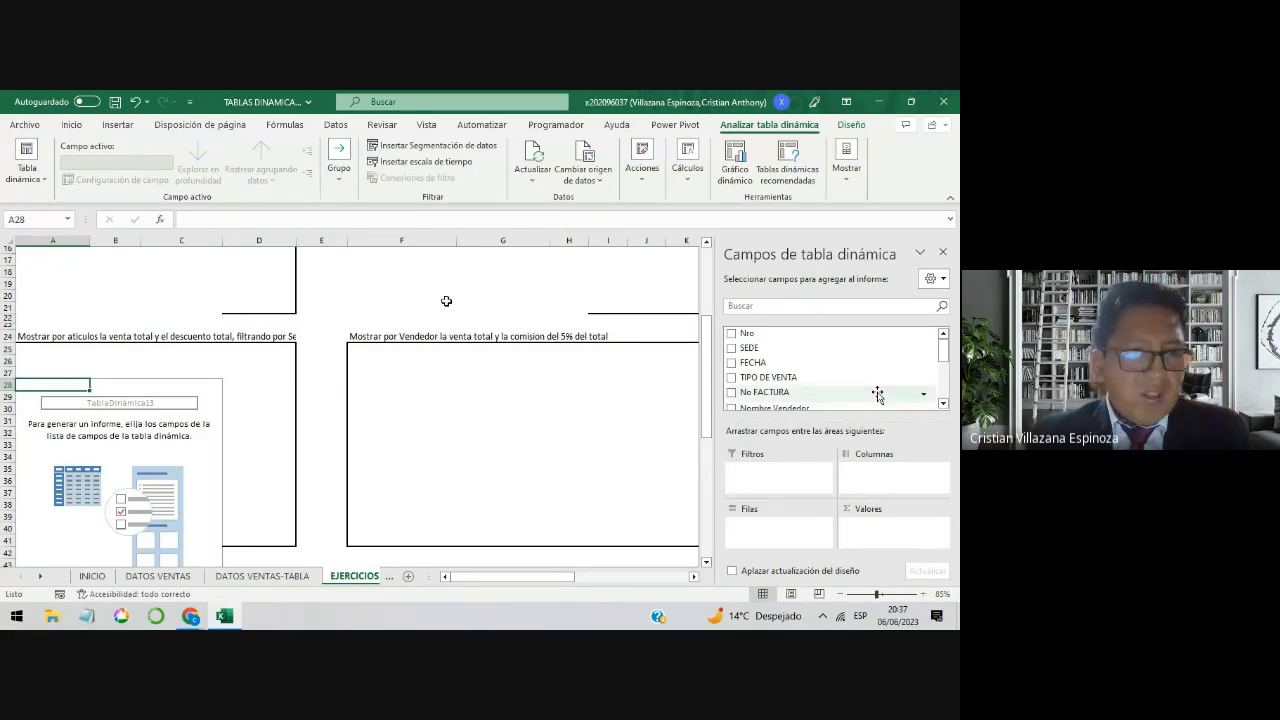
# Step: Summarize VENTA TOTAL as the values of the new pivot table, with ARTICULO as its rows
pyautogui.moveTo(945, 357); pyautogui.dragTo(945, 391)
pyautogui.moveTo(770, 375); pyautogui.dragTo(883, 545)
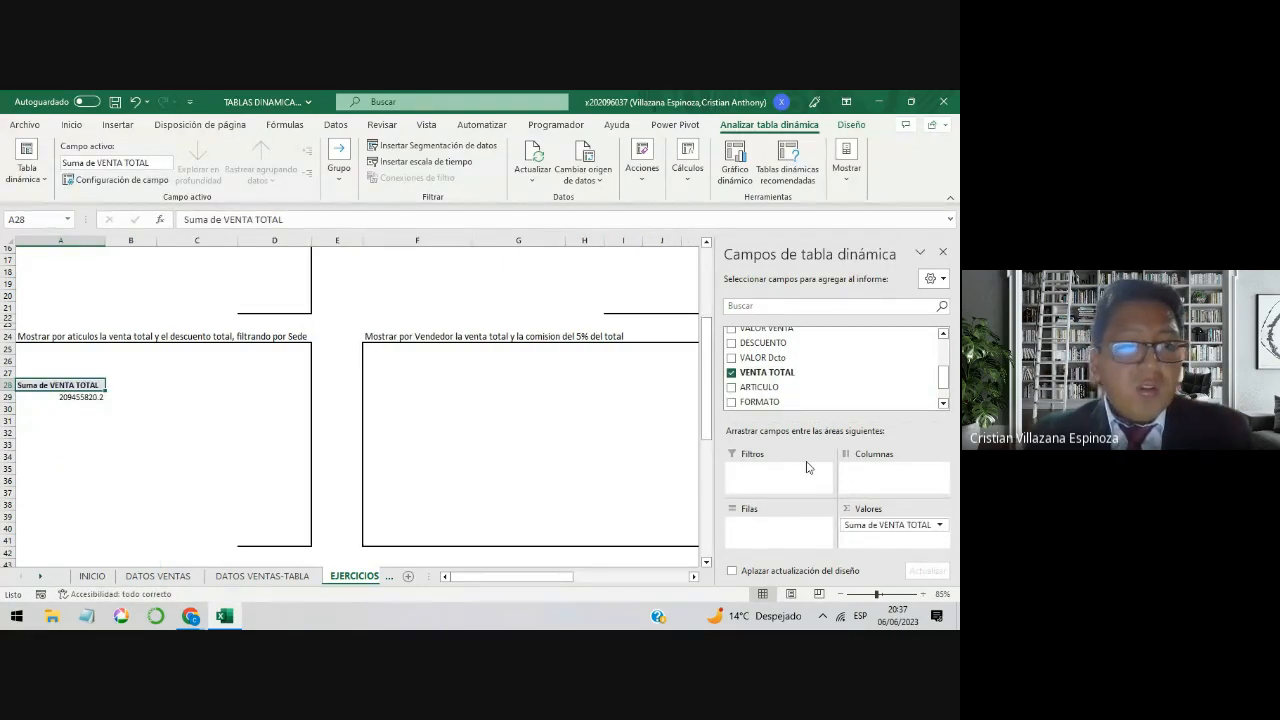
pyautogui.moveTo(946, 387); pyautogui.dragTo(946, 386)
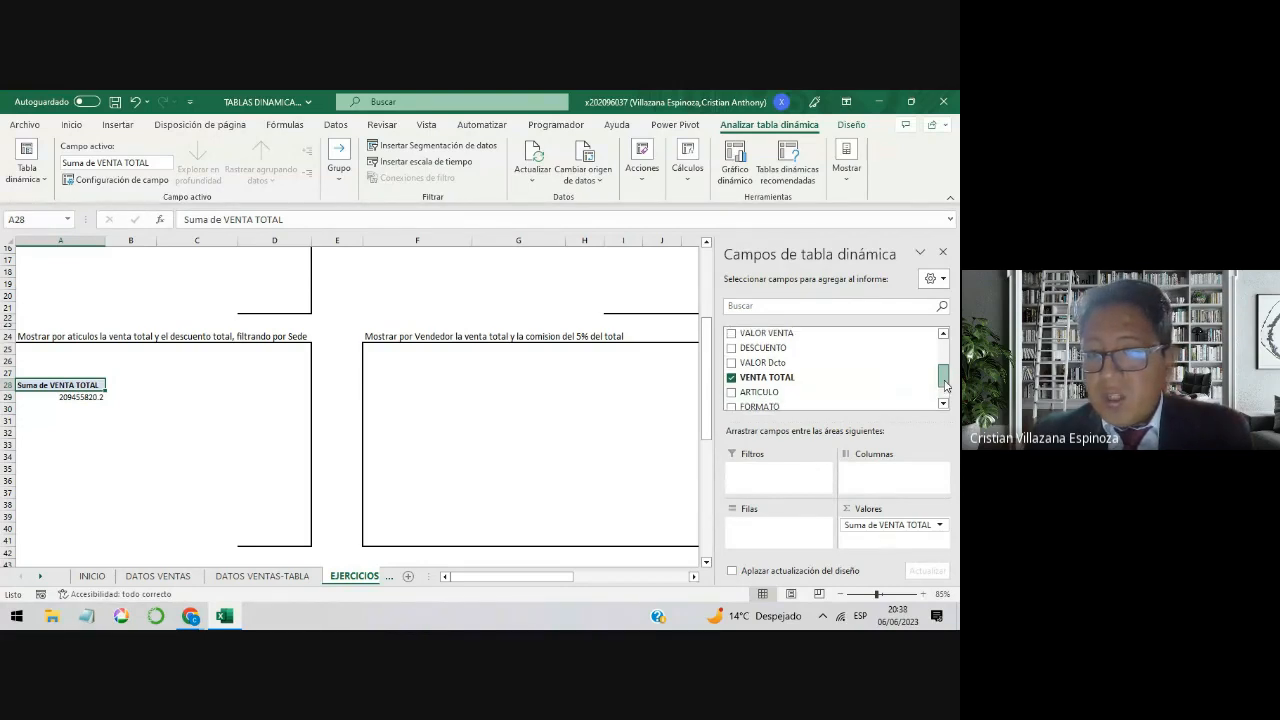
pyautogui.moveTo(780, 392); pyautogui.dragTo(783, 540)
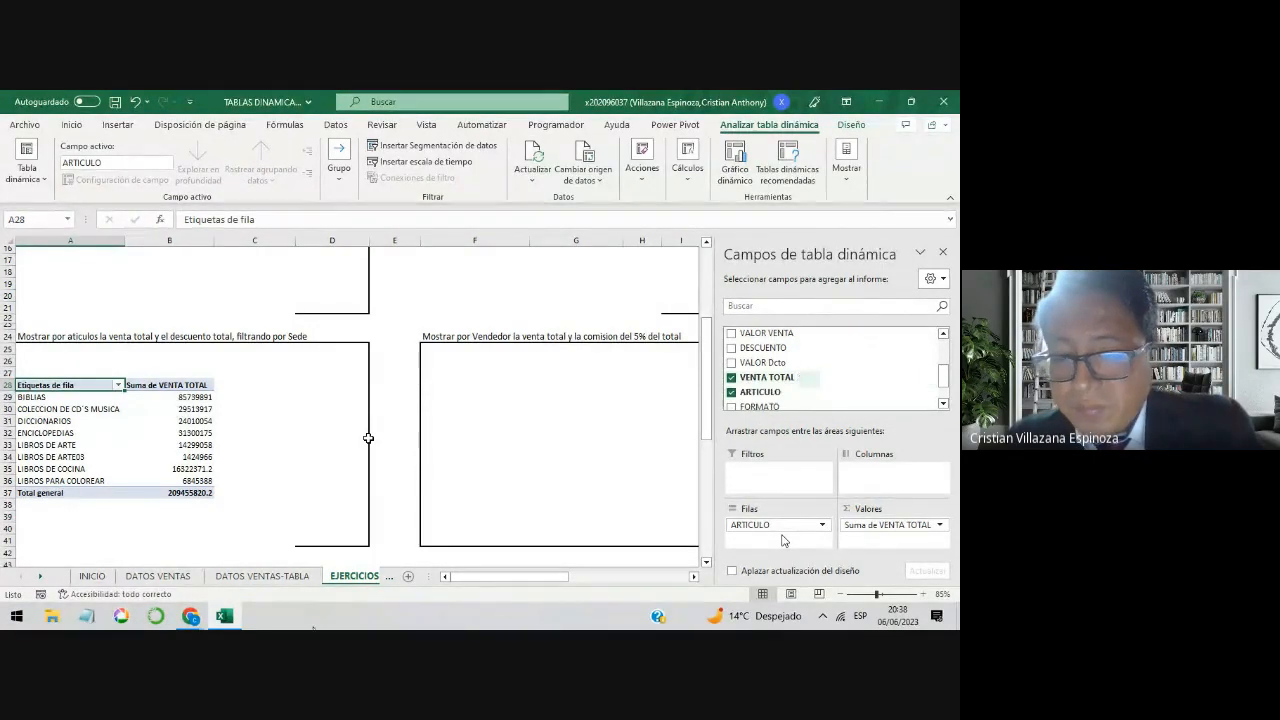
# Step: Examine the DESCUENTO, VALOR Dcto and VENTA TOTAL columns on the DATOS VENTAS sheet and return to EJERCICIOS
pyautogui.click(157, 576)
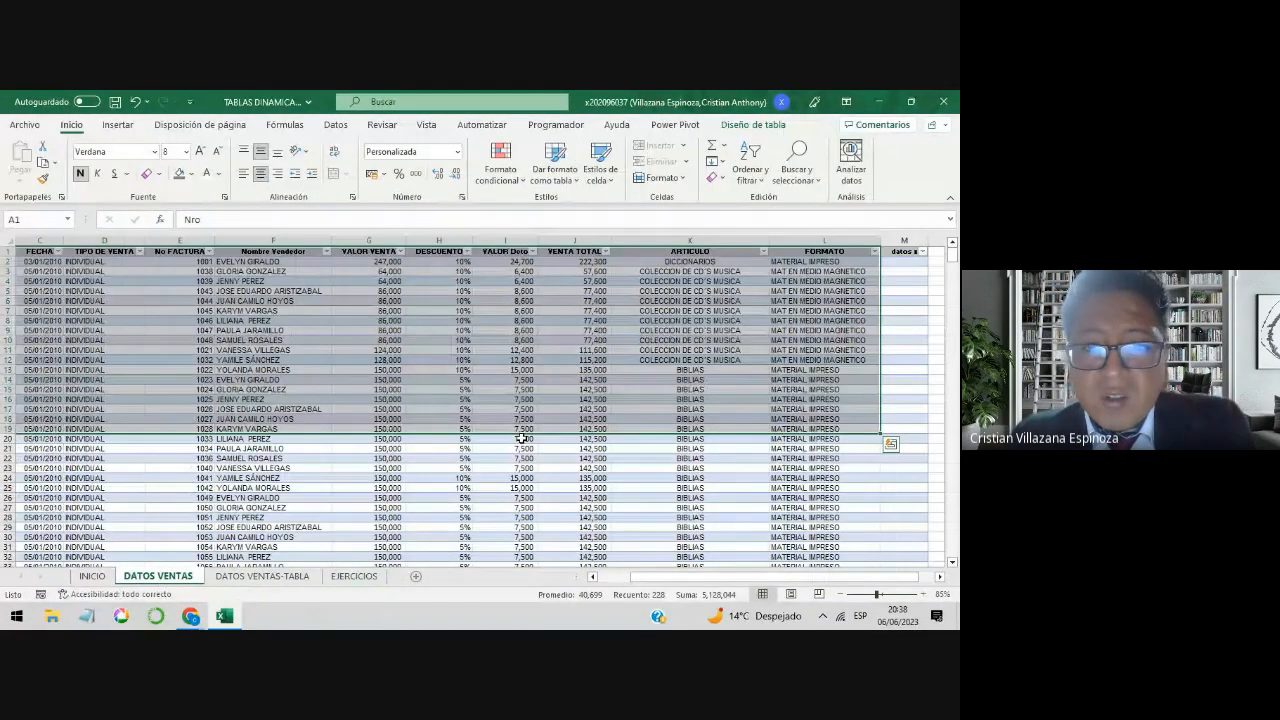
pyautogui.click(585, 349)
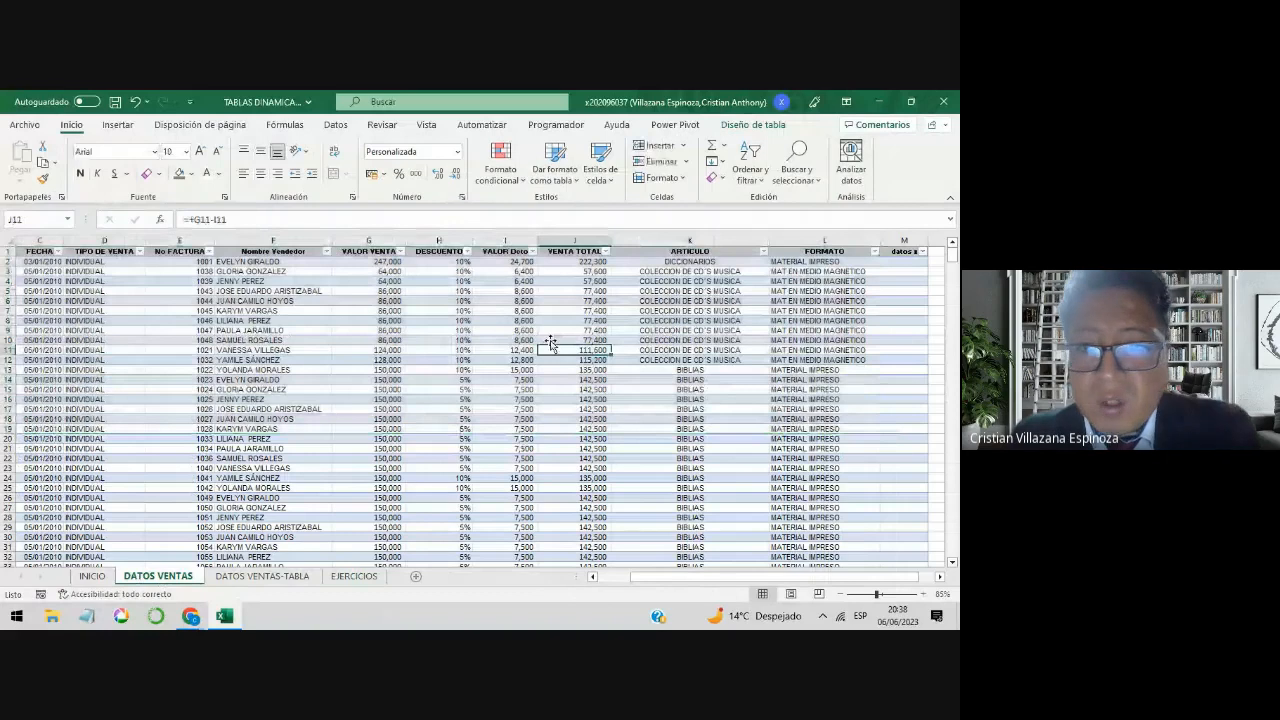
pyautogui.click(440, 251)
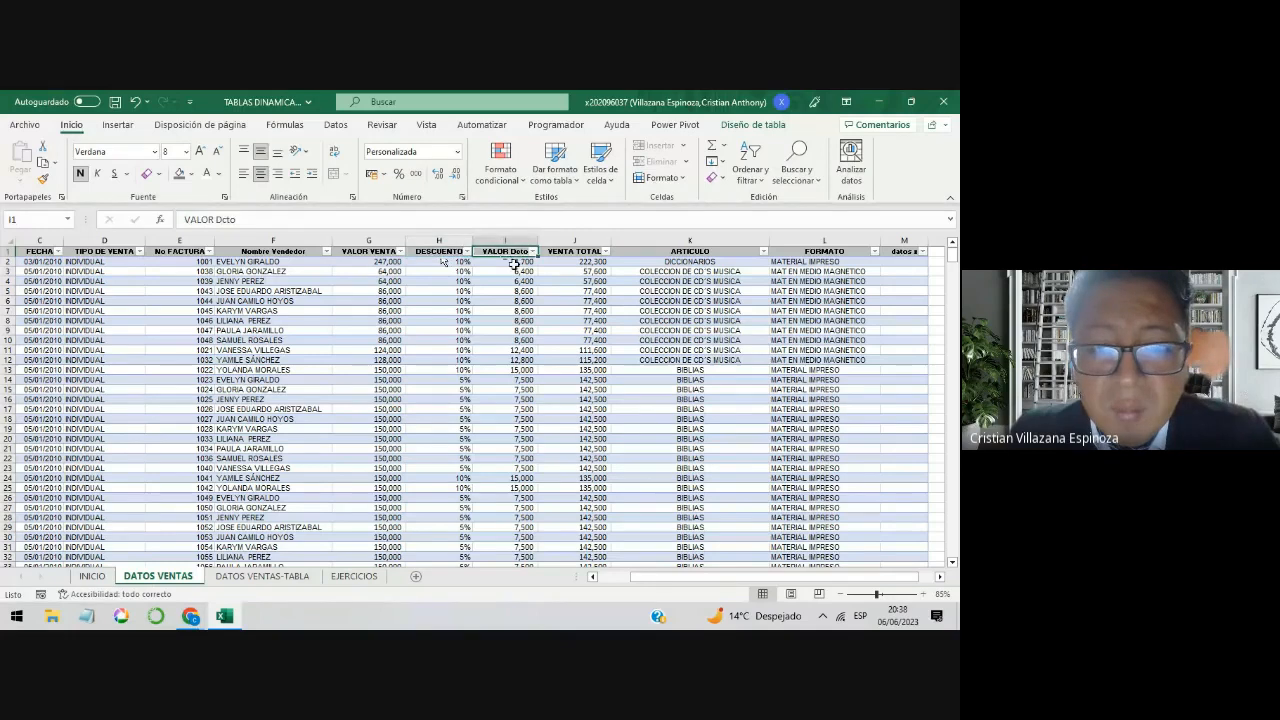
pyautogui.moveTo(510, 262); pyautogui.dragTo(510, 286)
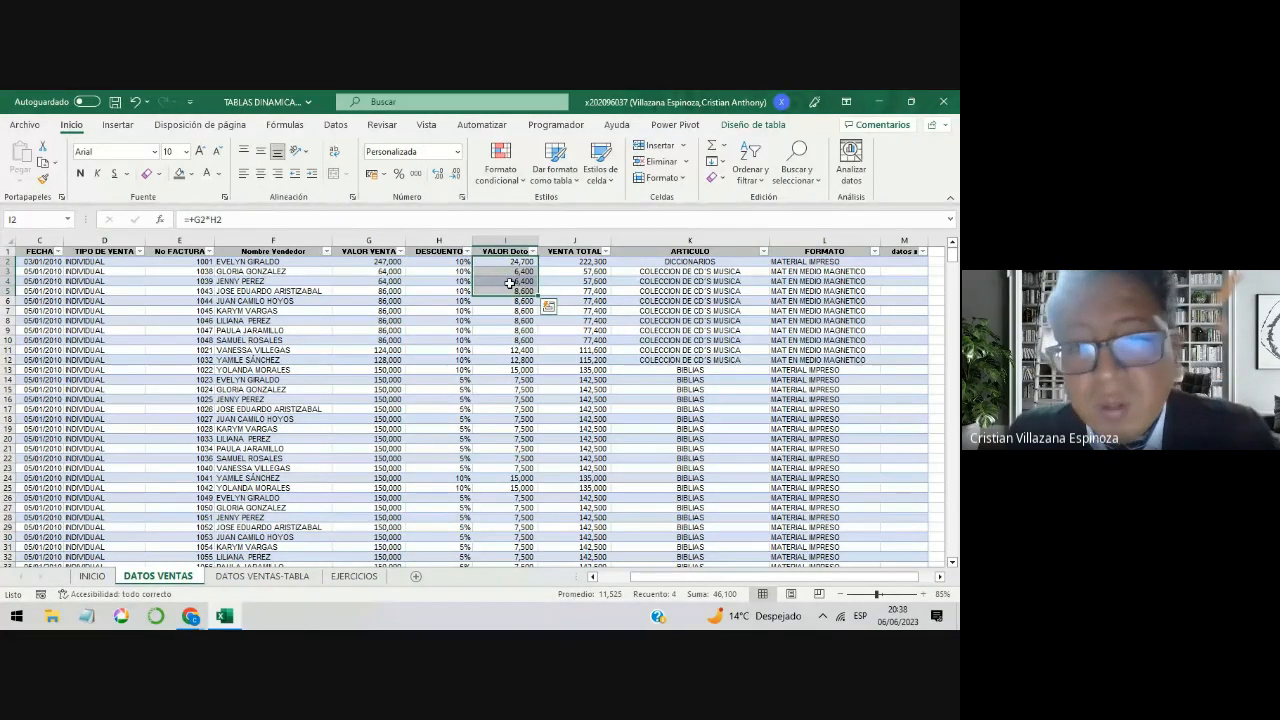
pyautogui.click(510, 282)
pyautogui.click(508, 254)
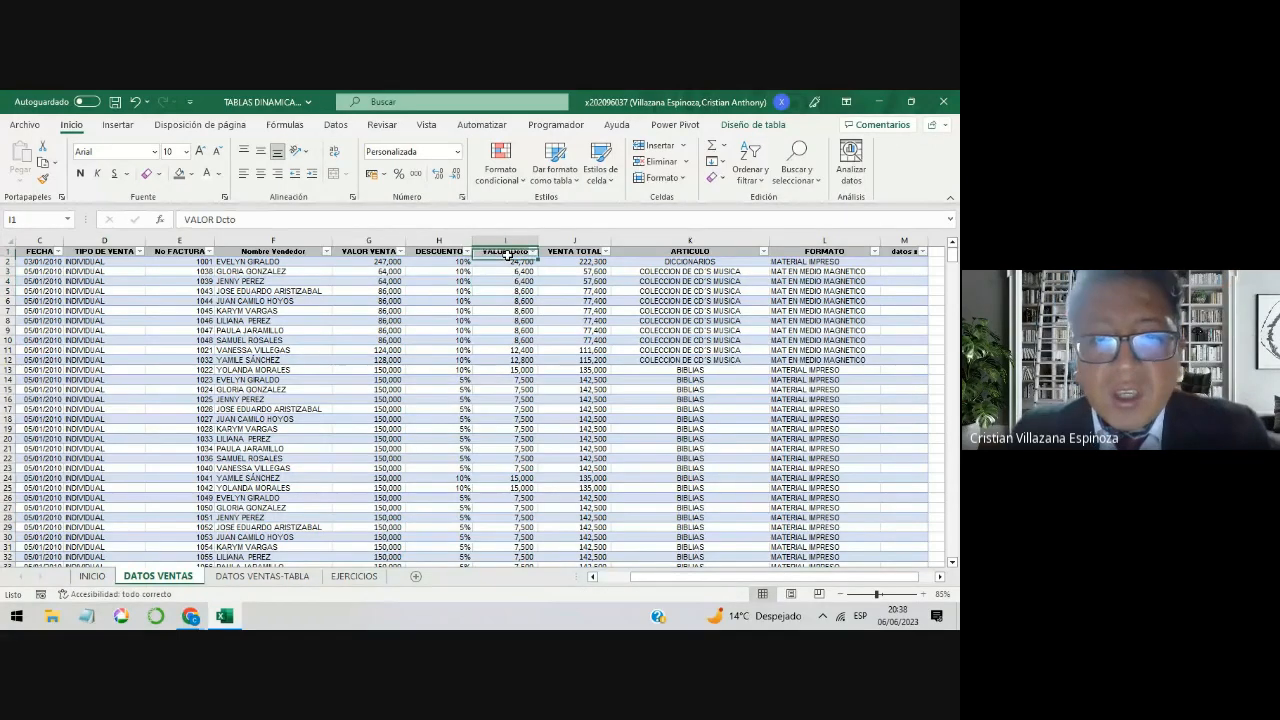
pyautogui.click(354, 576)
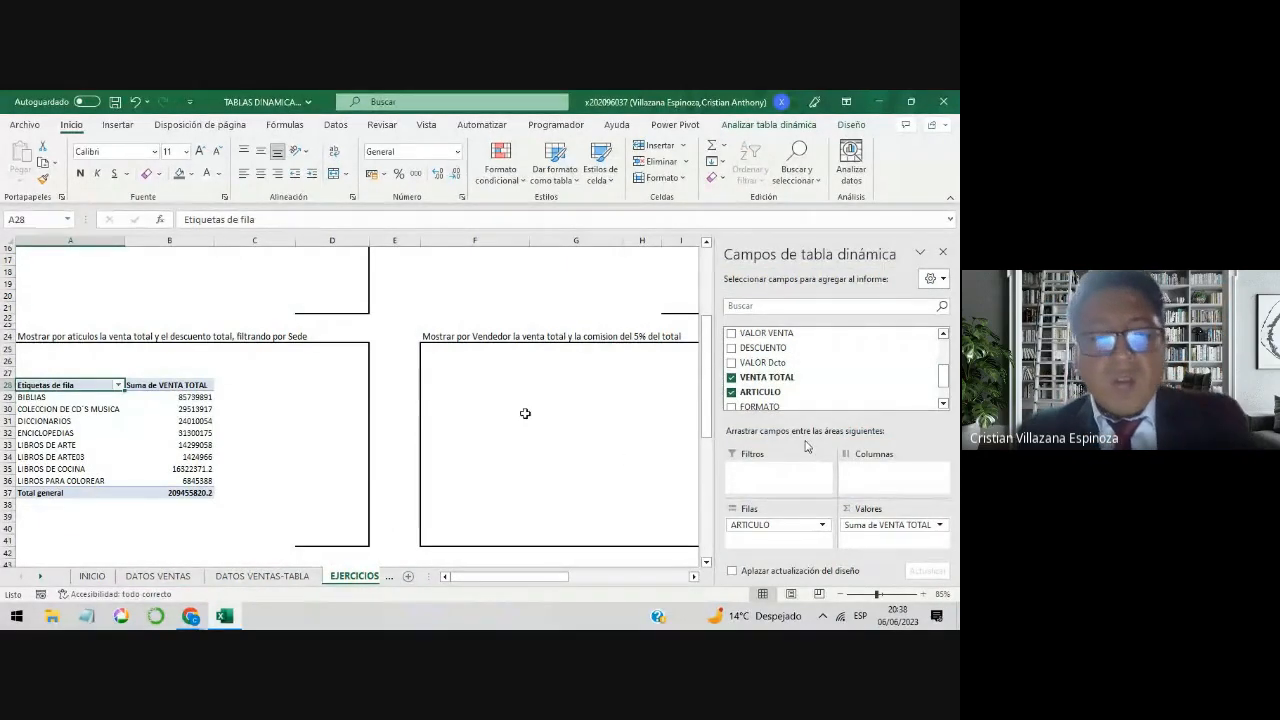
# Step: Compare the field layouts of the two upper pivot tables with the one at A28 and reread the exercise in A24
pyautogui.scroll(5, 500, 414)
pyautogui.click(180, 343)
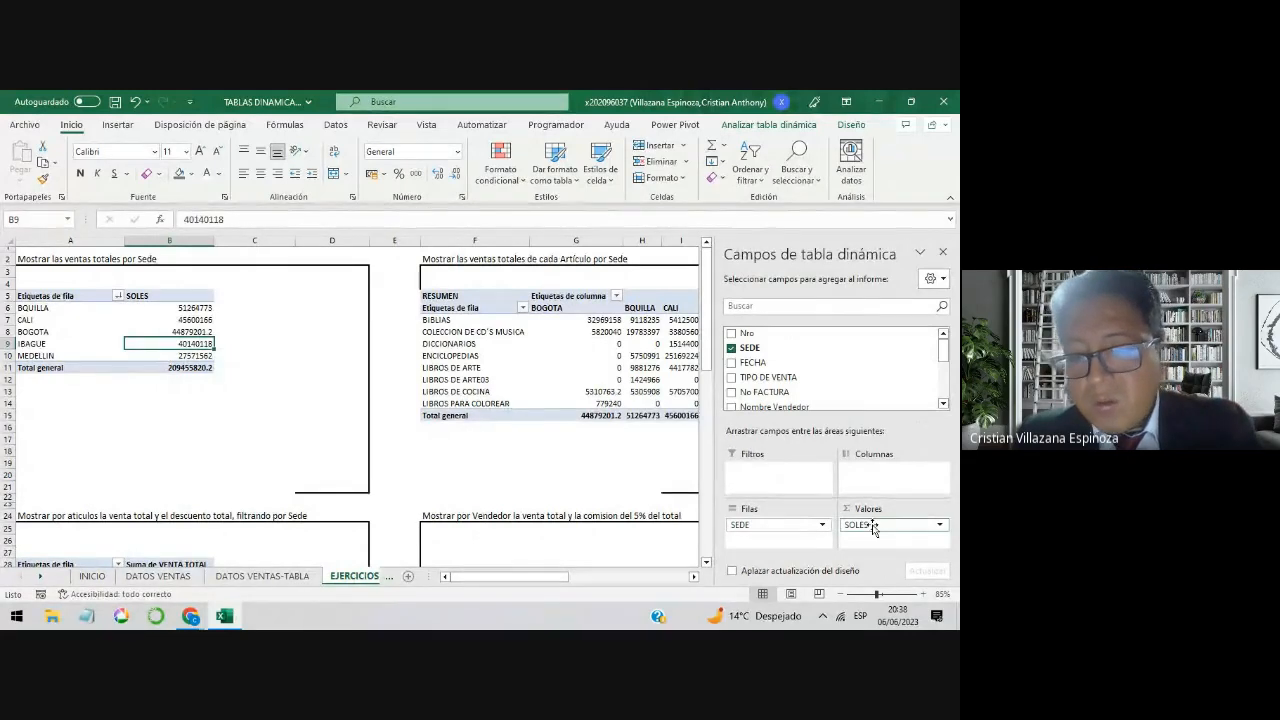
pyautogui.click(657, 389)
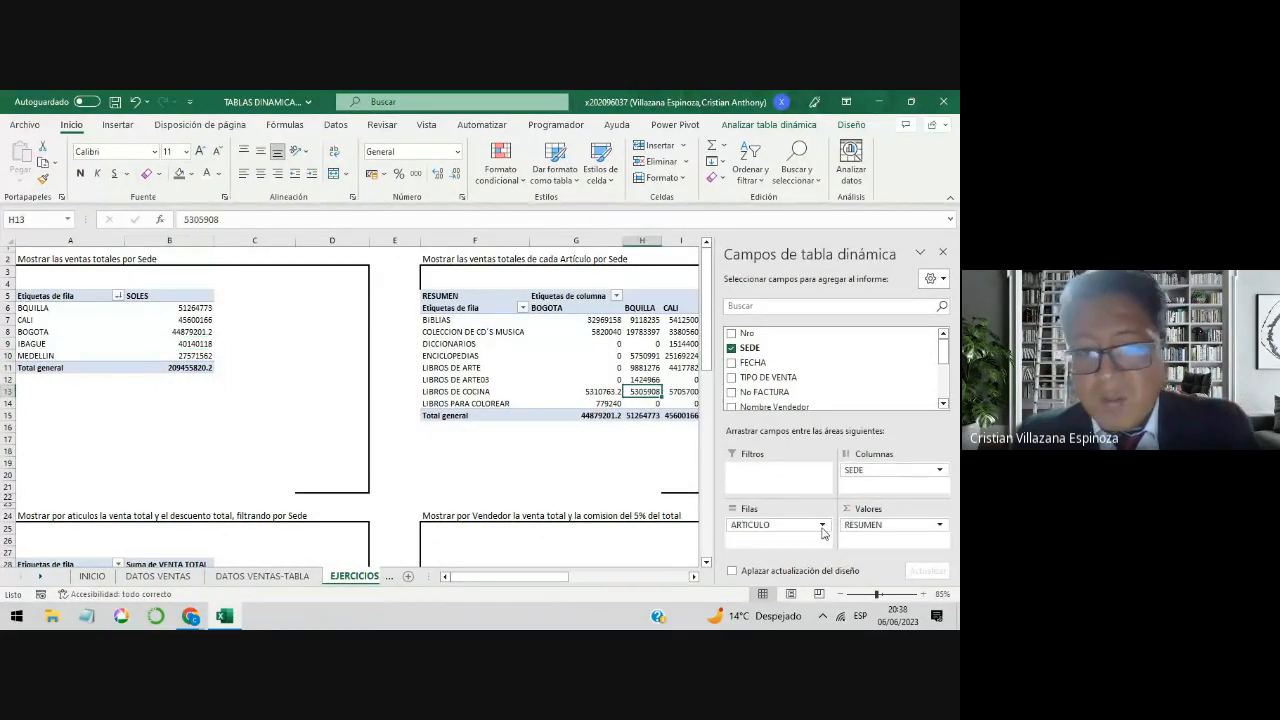
pyautogui.scroll(-2, 358, 428)
pyautogui.scroll(-3, 358, 428)
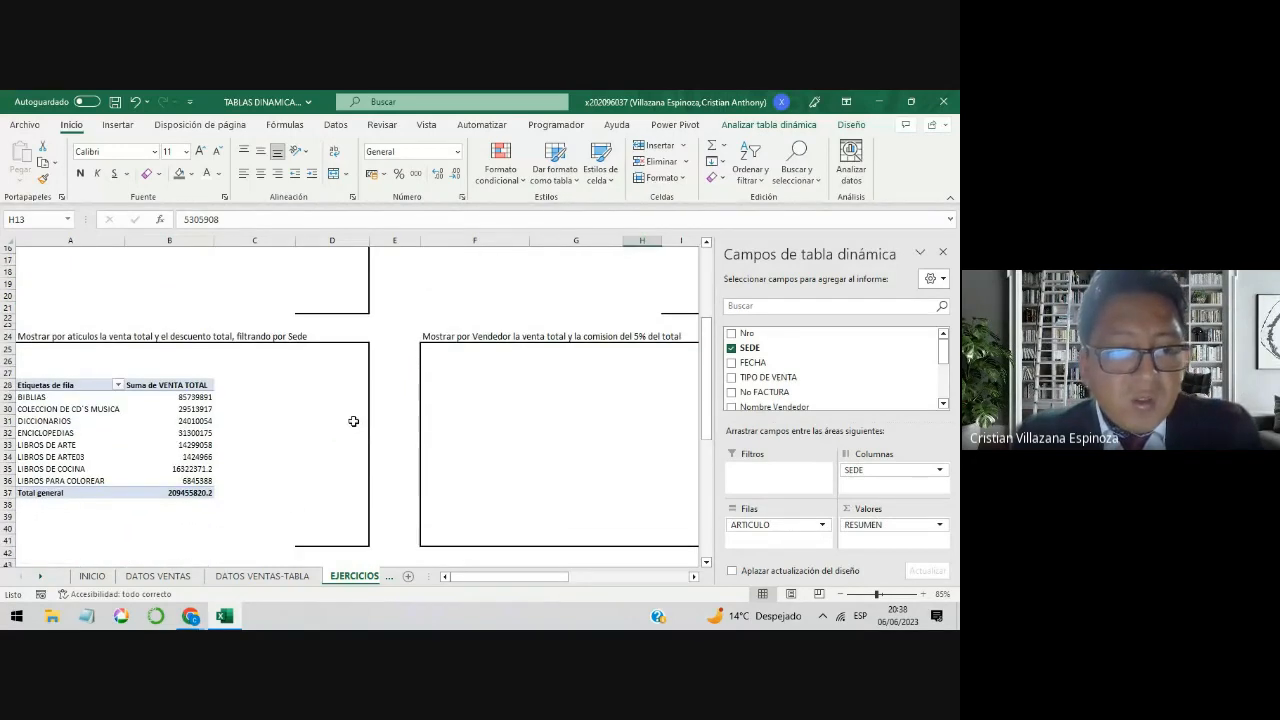
pyautogui.click(185, 428)
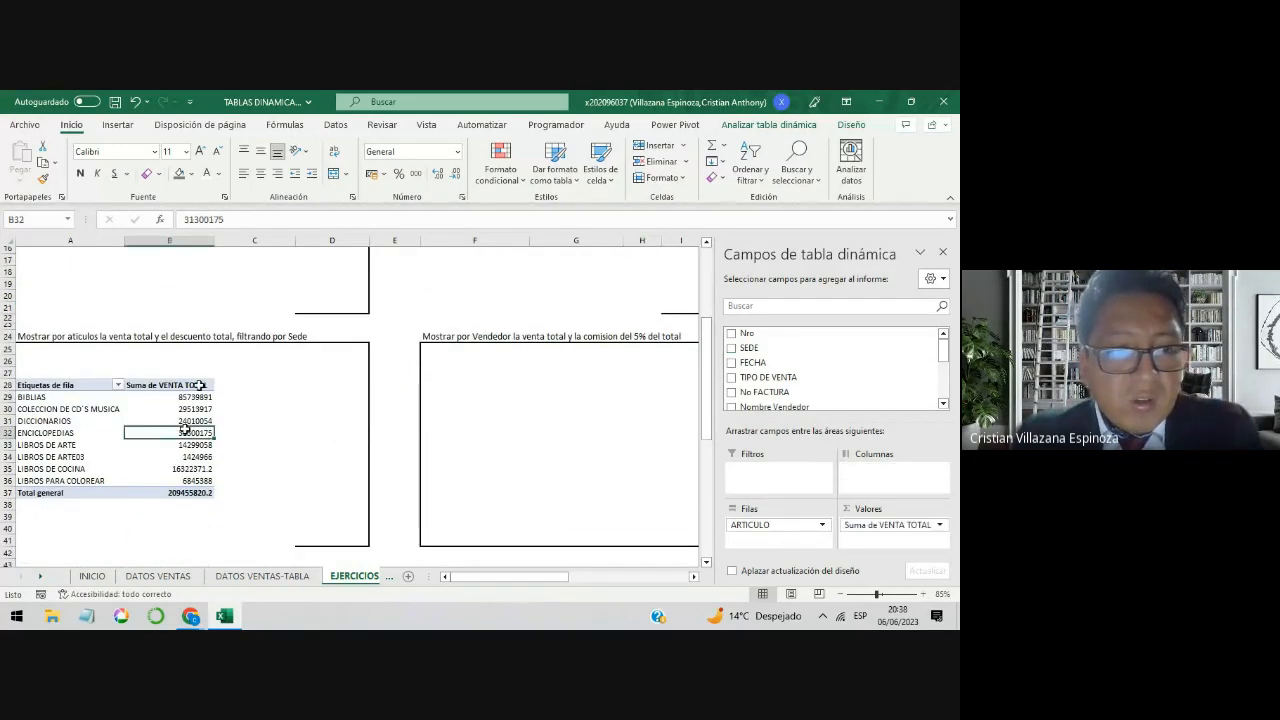
pyautogui.click(146, 337)
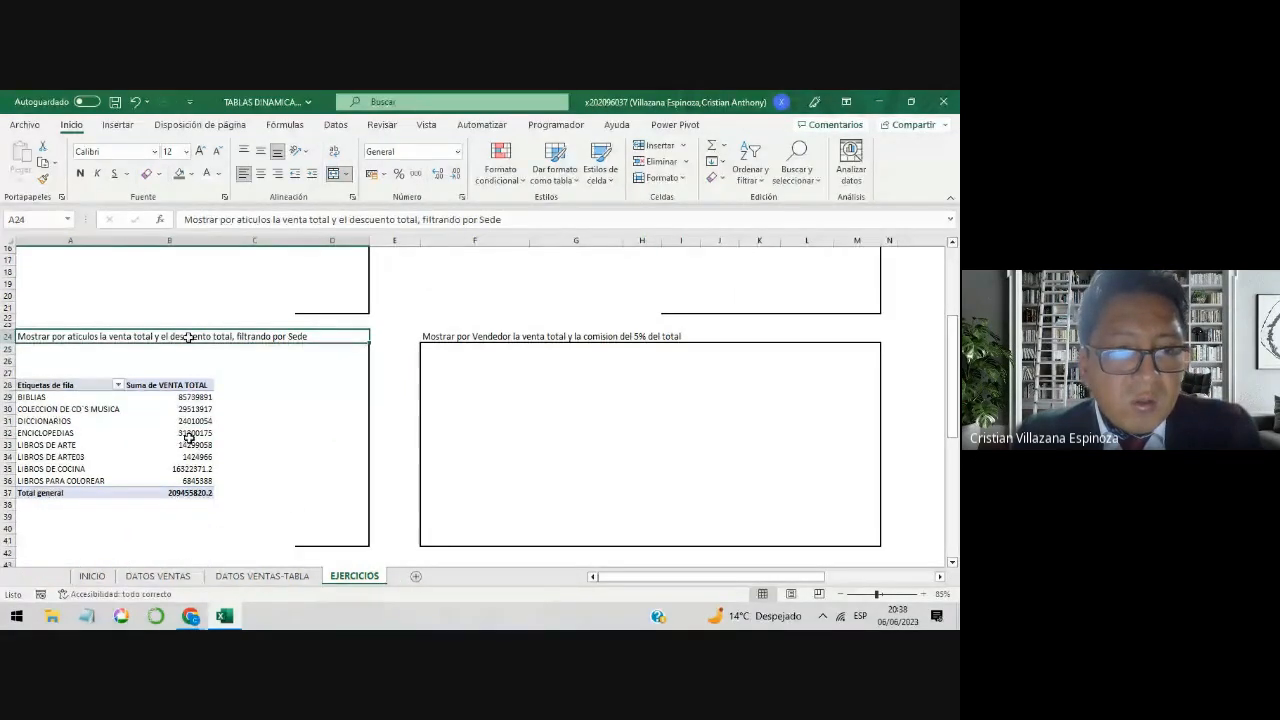
# Step: Add VALOR Dcto as a second value field of the article pivot table at A28
pyautogui.click(186, 432)
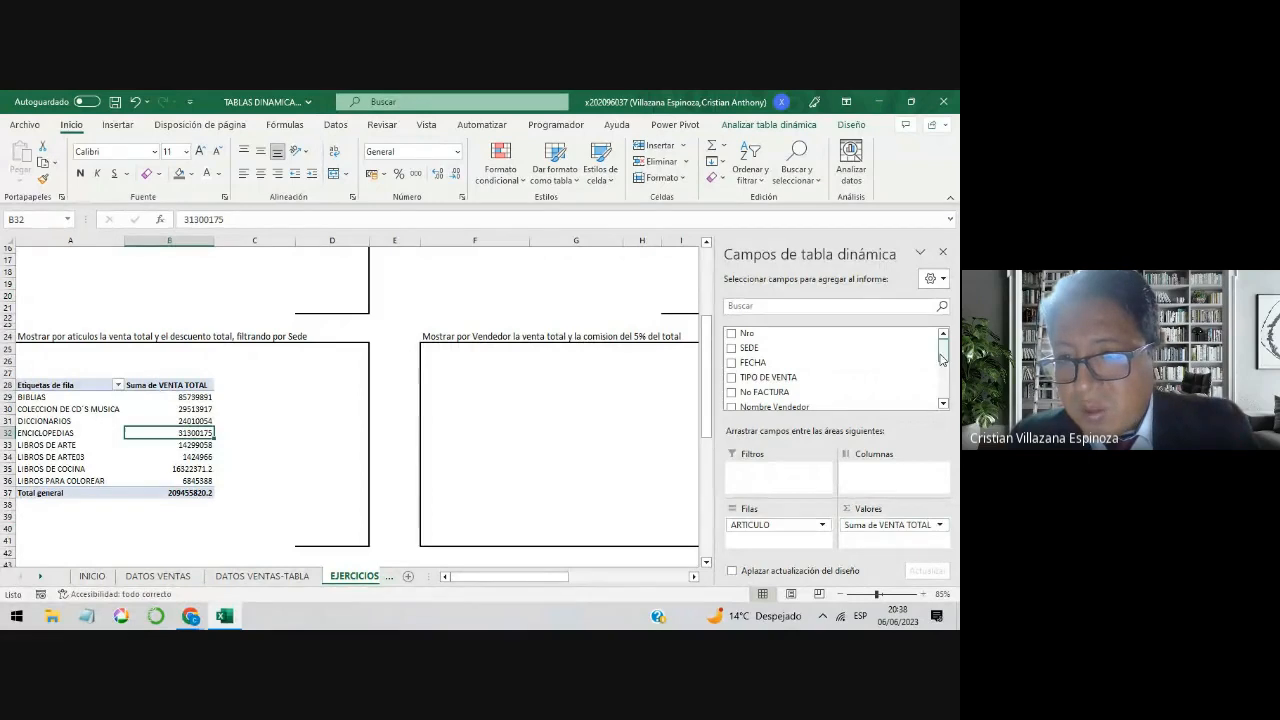
pyautogui.click(942, 390)
pyautogui.moveTo(943, 391); pyautogui.dragTo(943, 394)
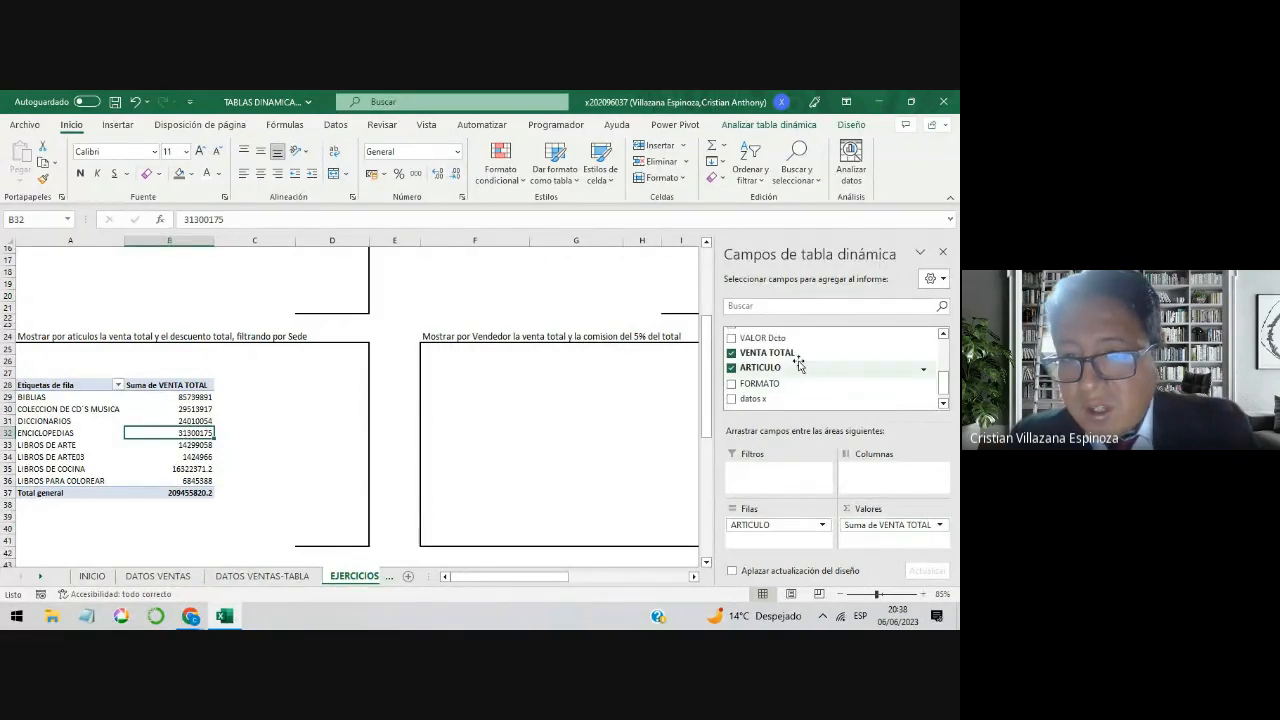
pyautogui.moveTo(788, 342); pyautogui.dragTo(897, 549)
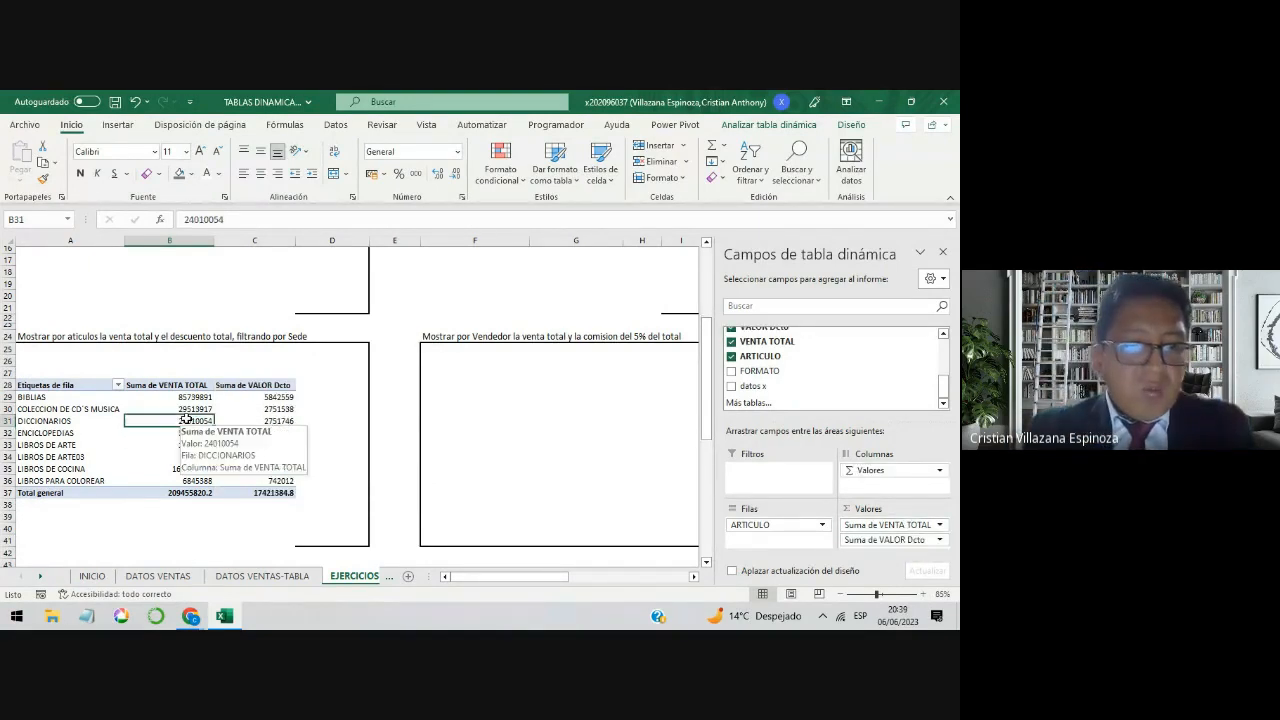
# Step: Examine the article amounts, grand totals and column headings of the VENTA TOTAL and VALOR Dcto values
pyautogui.click(192, 409)
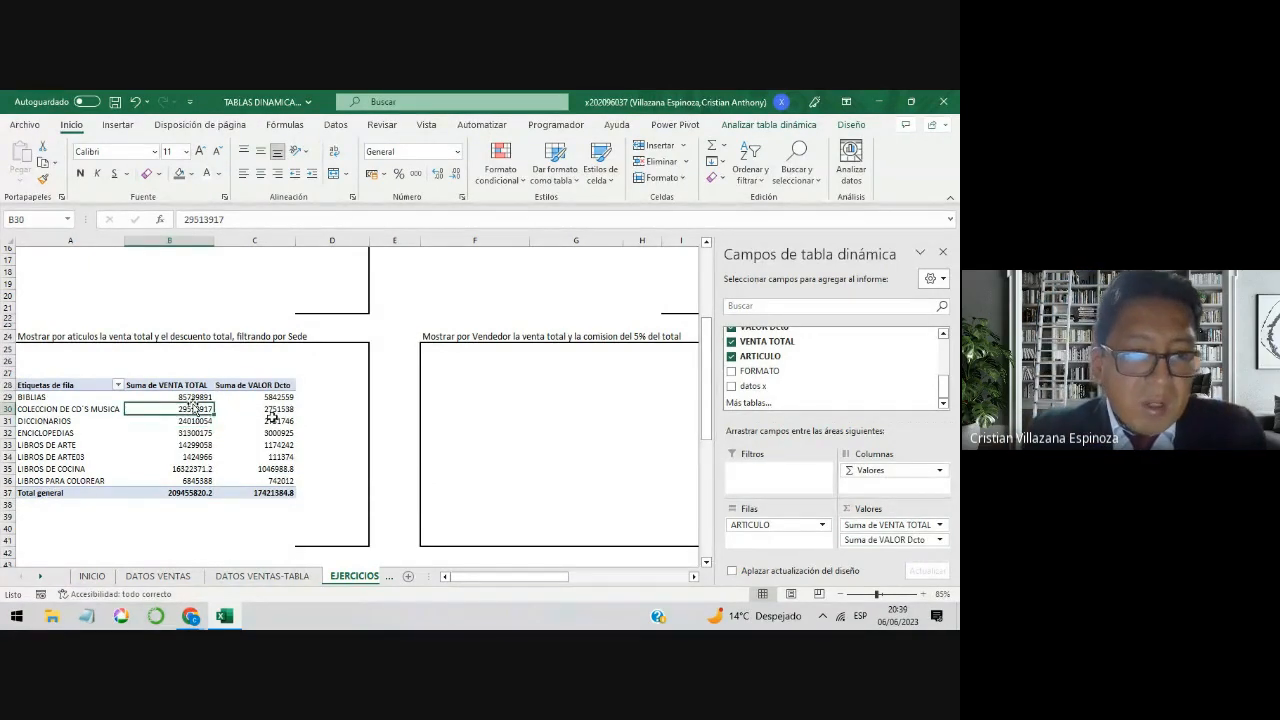
pyautogui.click(270, 421)
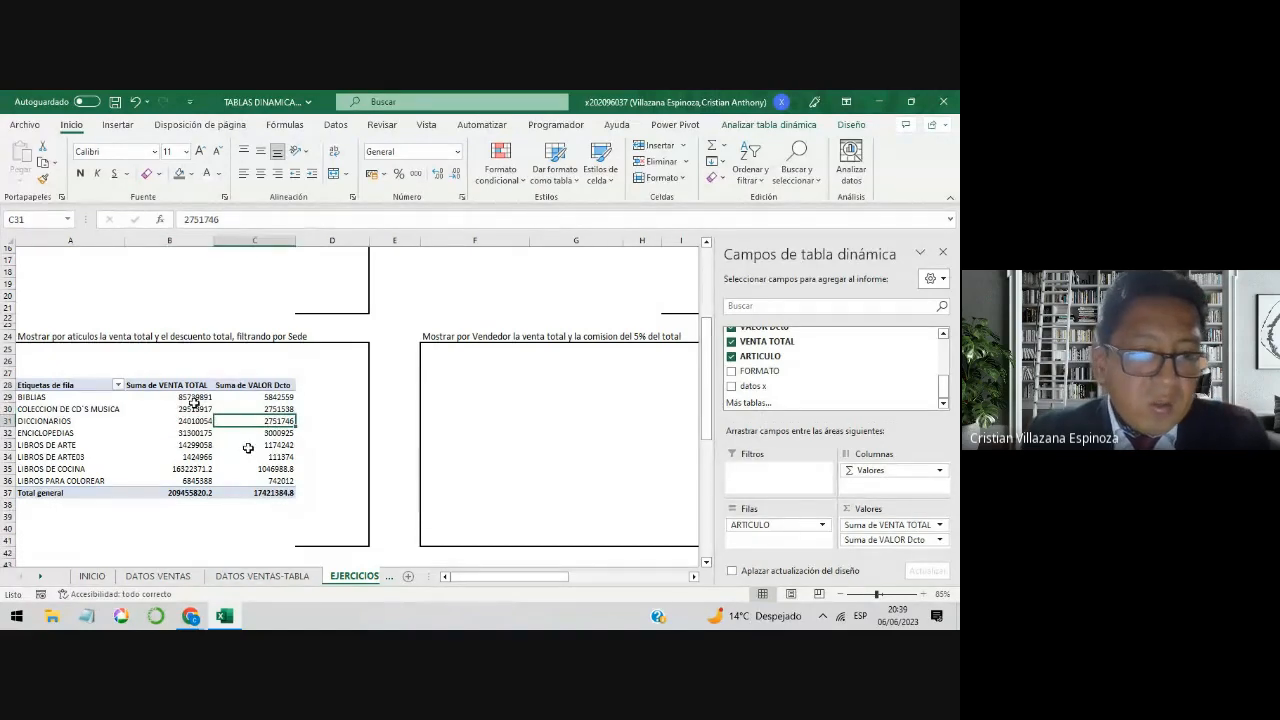
pyautogui.click(272, 398)
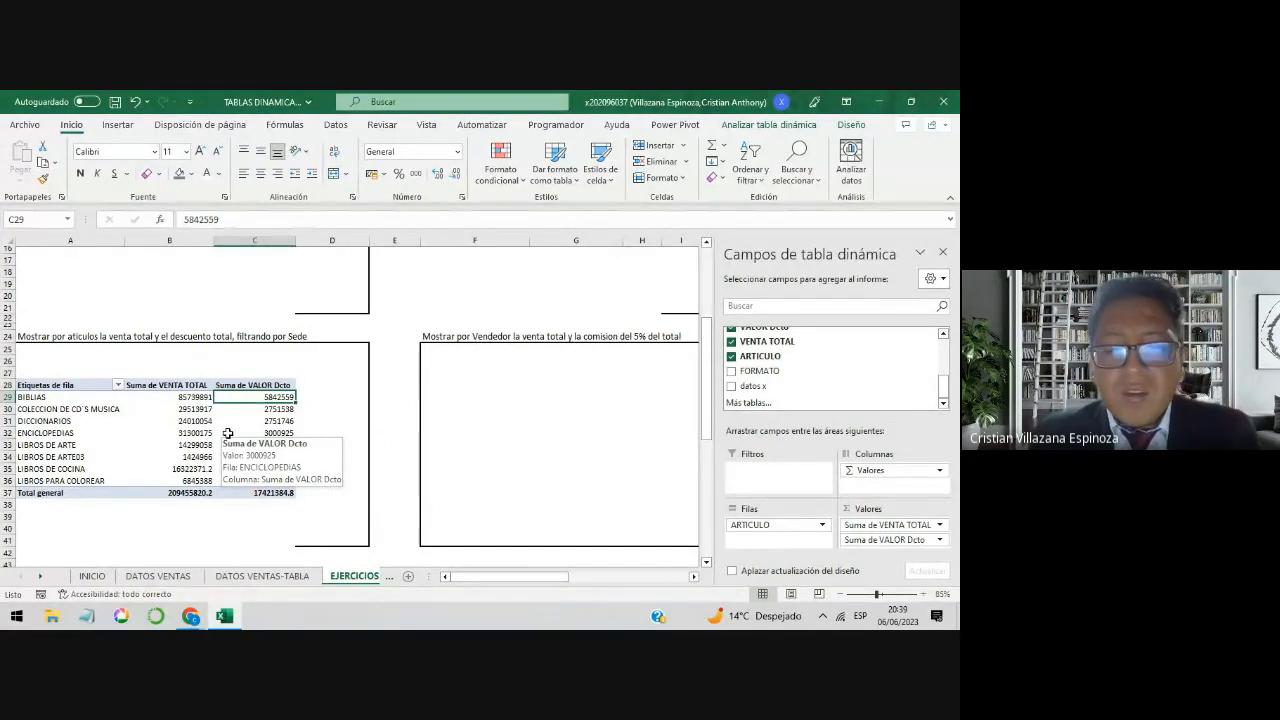
pyautogui.click(268, 494)
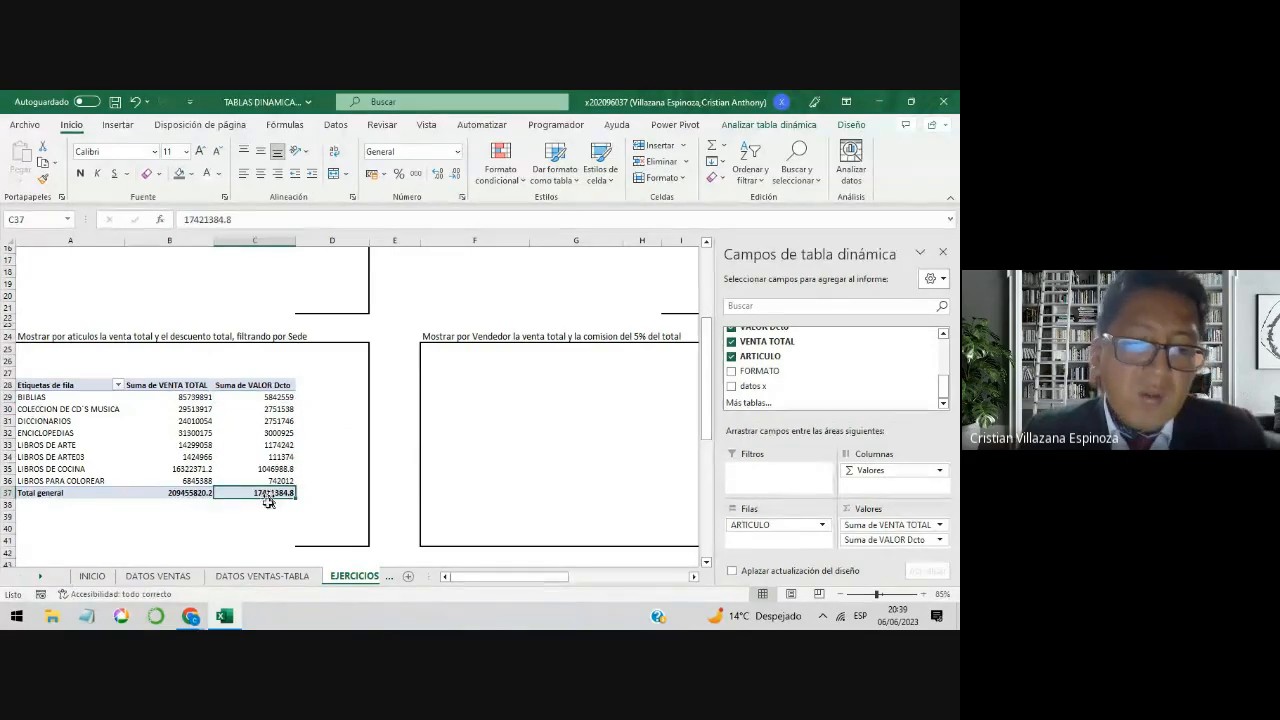
pyautogui.click(170, 494)
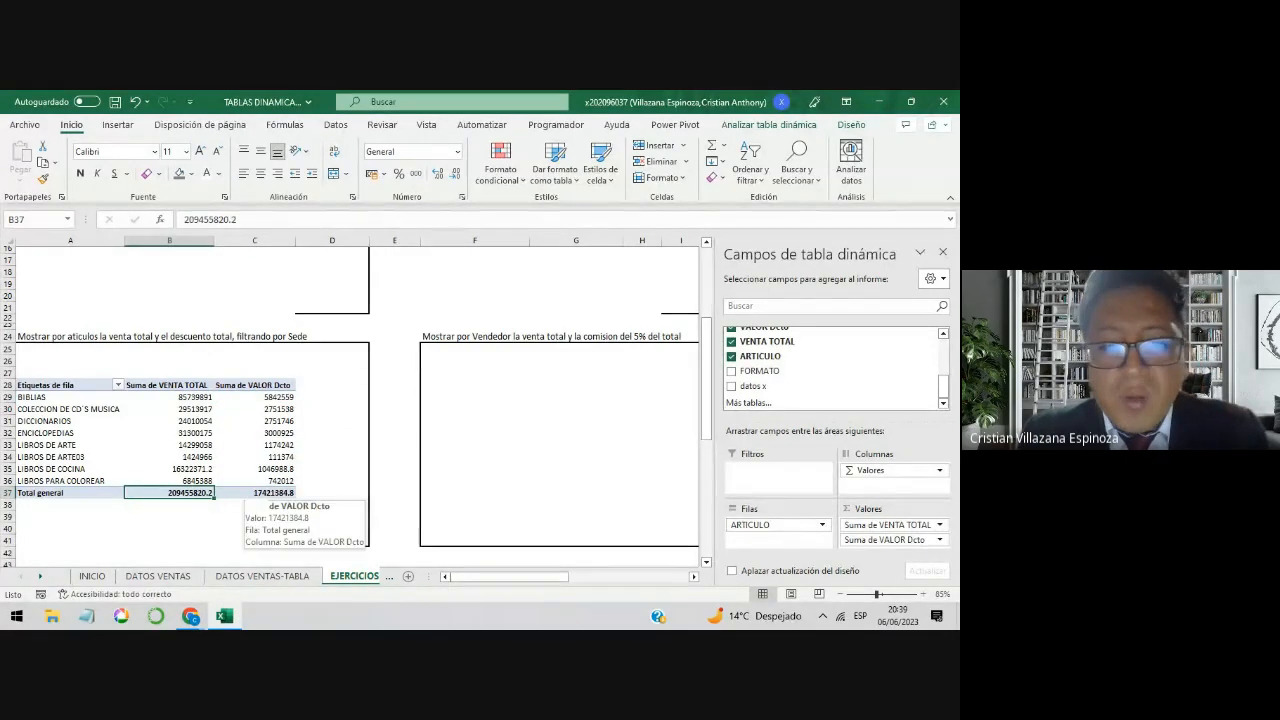
pyautogui.click(251, 497)
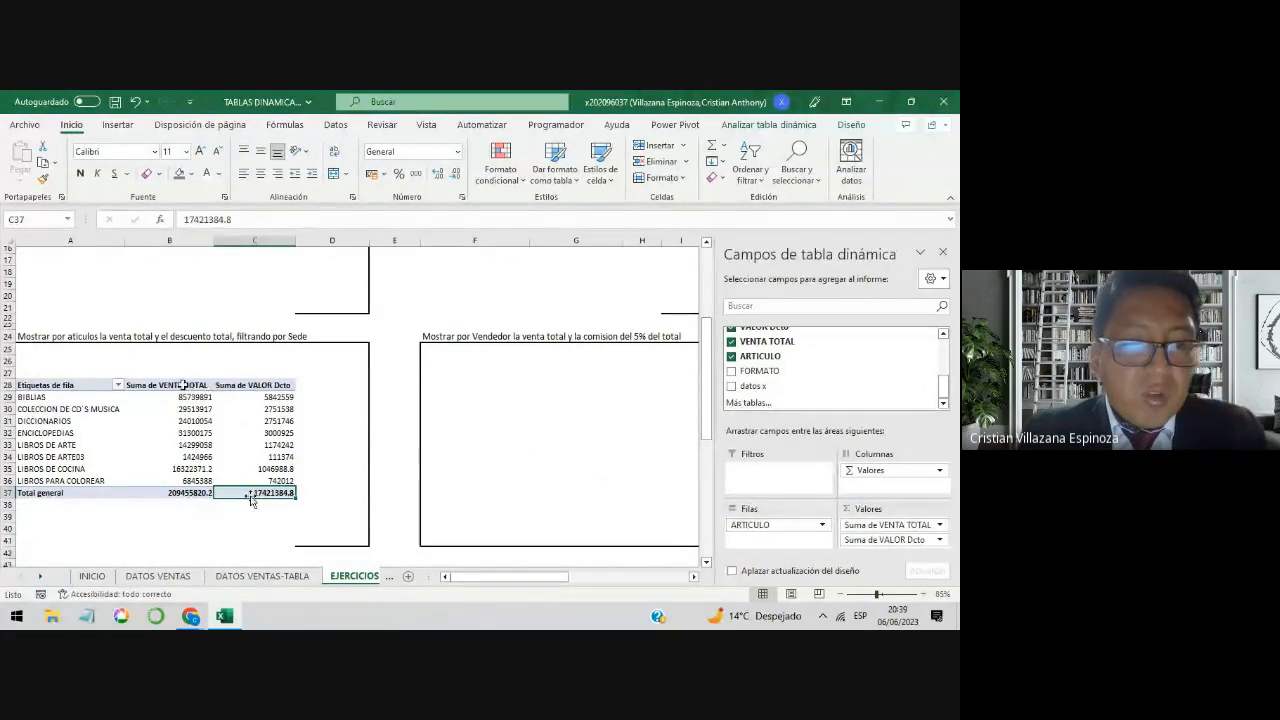
pyautogui.click(205, 392)
pyautogui.click(251, 388)
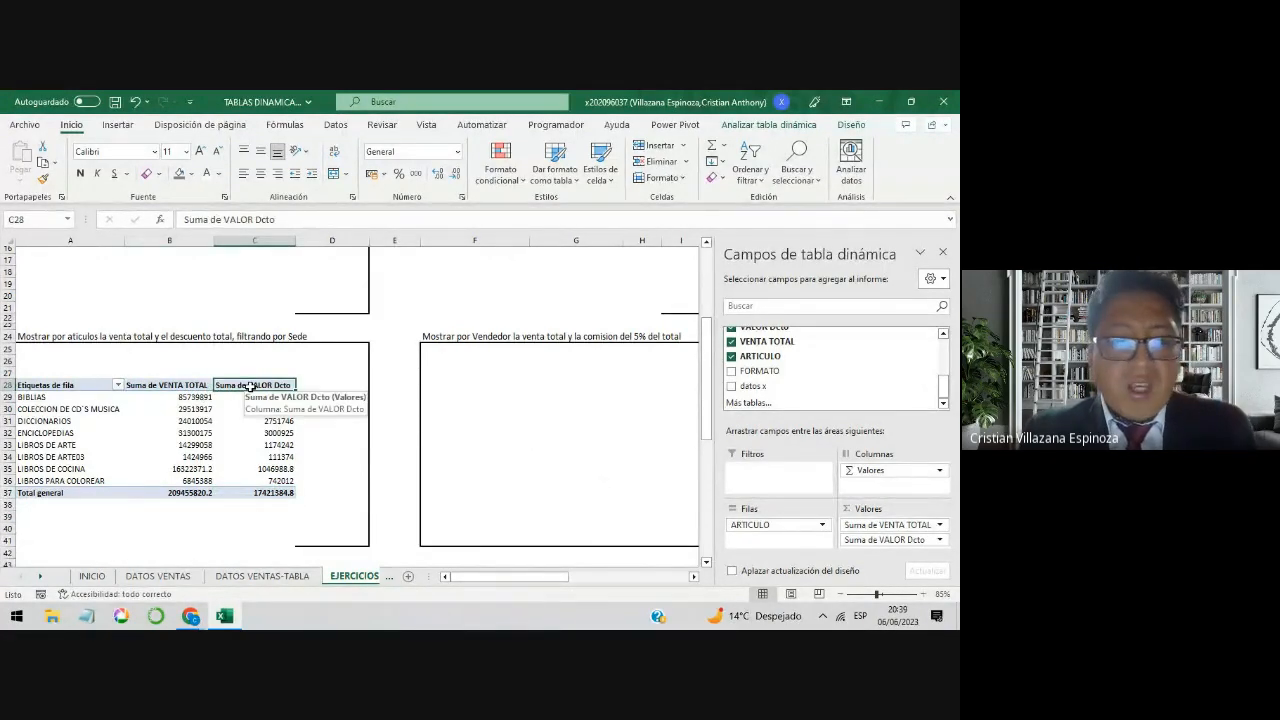
# Step: Rename the Suma de VENTA TOTAL value field of the article pivot table as VENTA TOTAL with a leading space
pyautogui.click(160, 385)
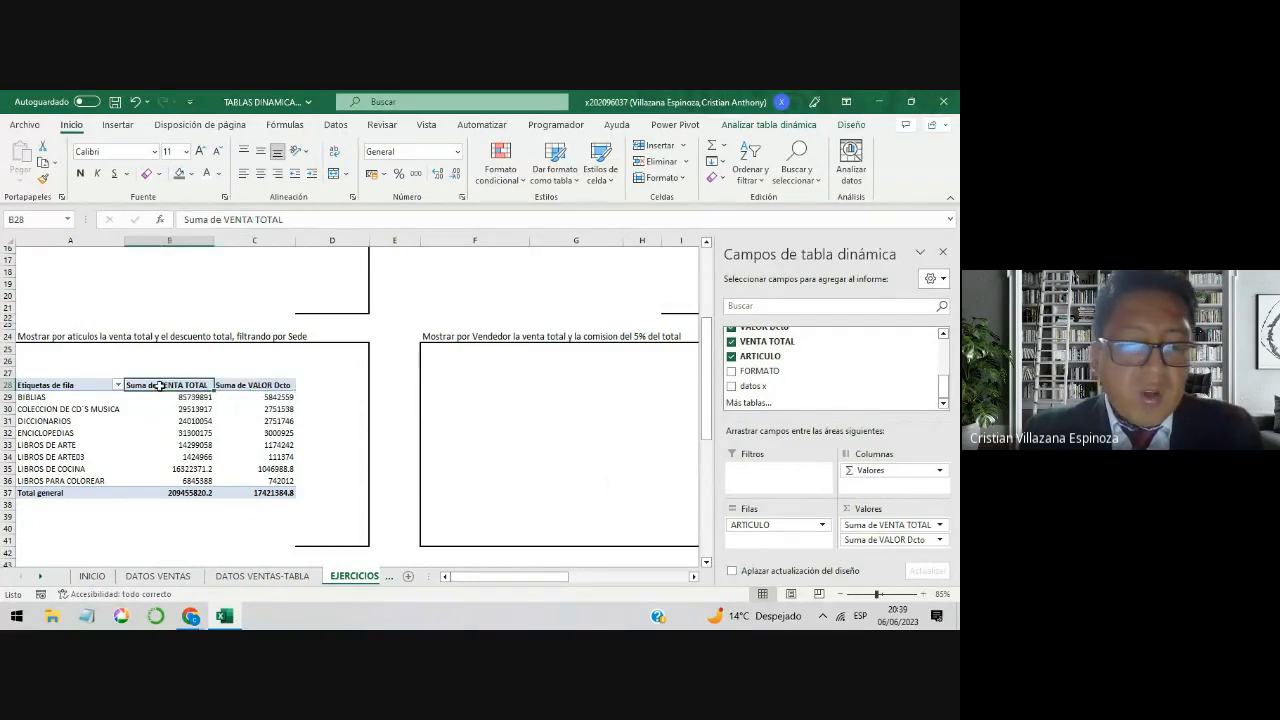
pyautogui.click(890, 527)
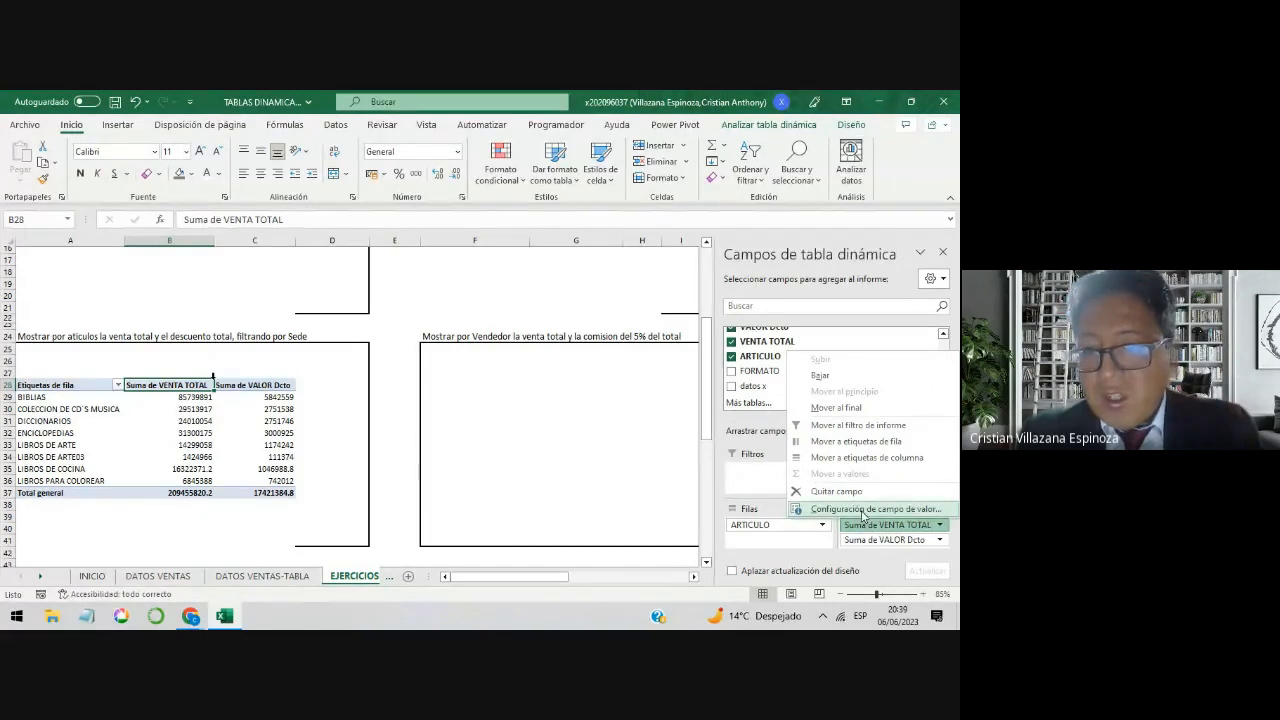
pyautogui.click(862, 508)
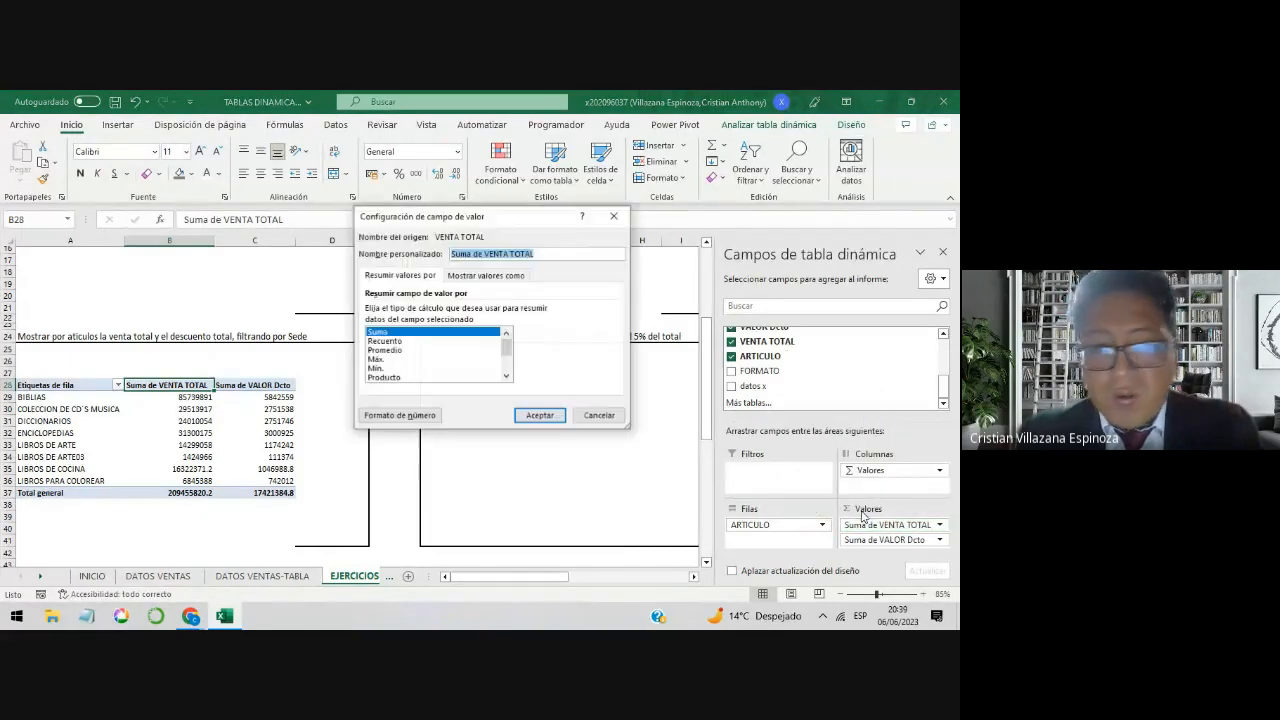
pyautogui.click(490, 255)
pyautogui.moveTo(483, 254); pyautogui.dragTo(449, 254)
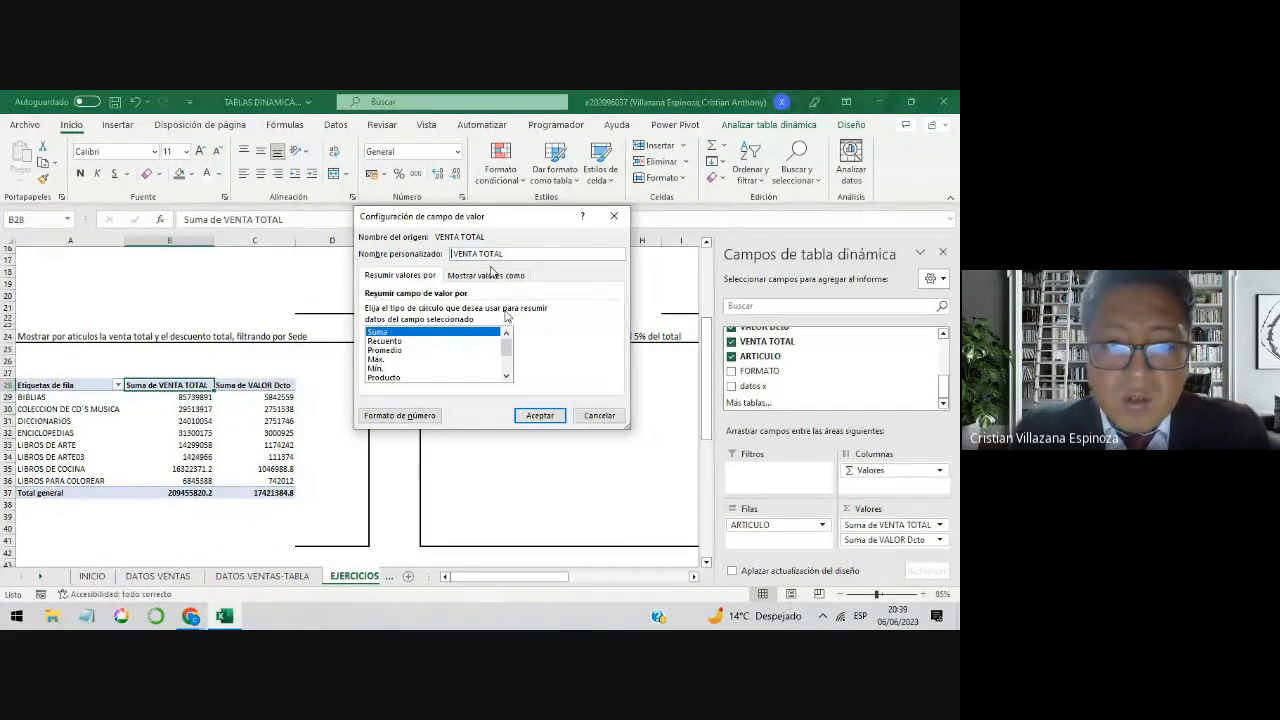
pyautogui.press('BackSpace')
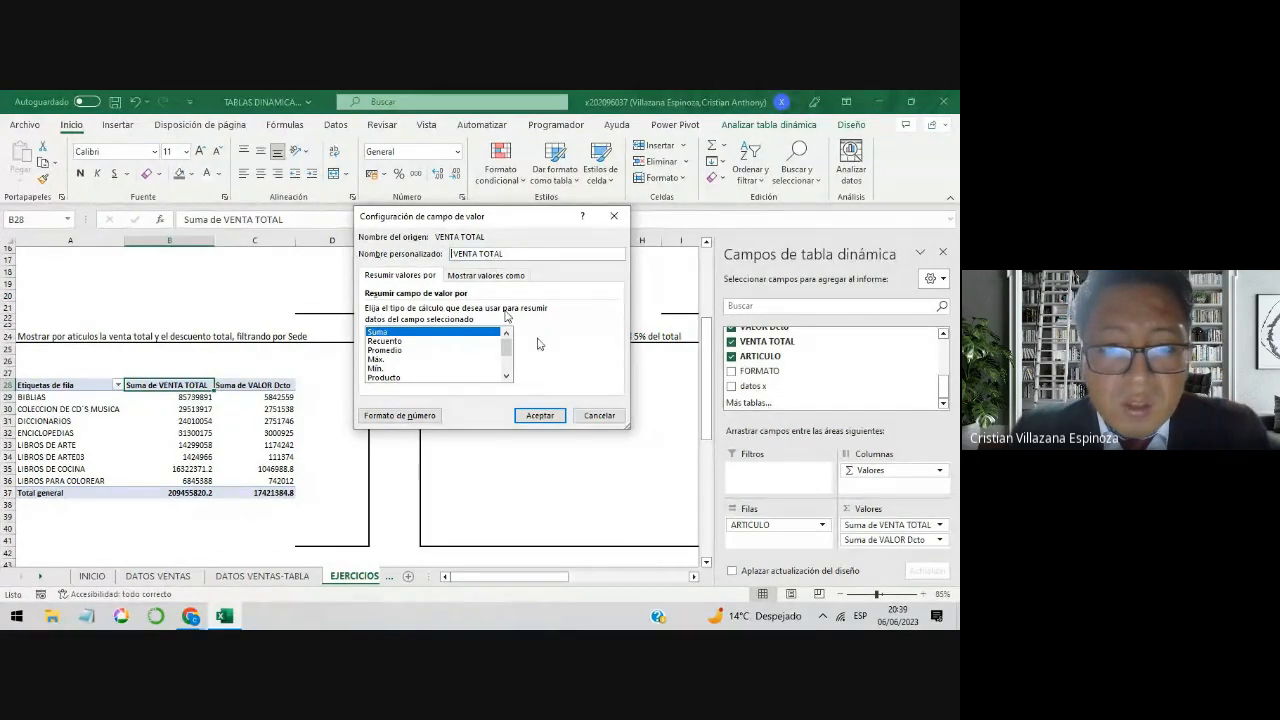
# Step: Format the VENTA TOTAL value field as Número with a thousands separator and 0 decimal places, and apply the field settings
pyautogui.click(421, 415)
pyautogui.click(350, 224)
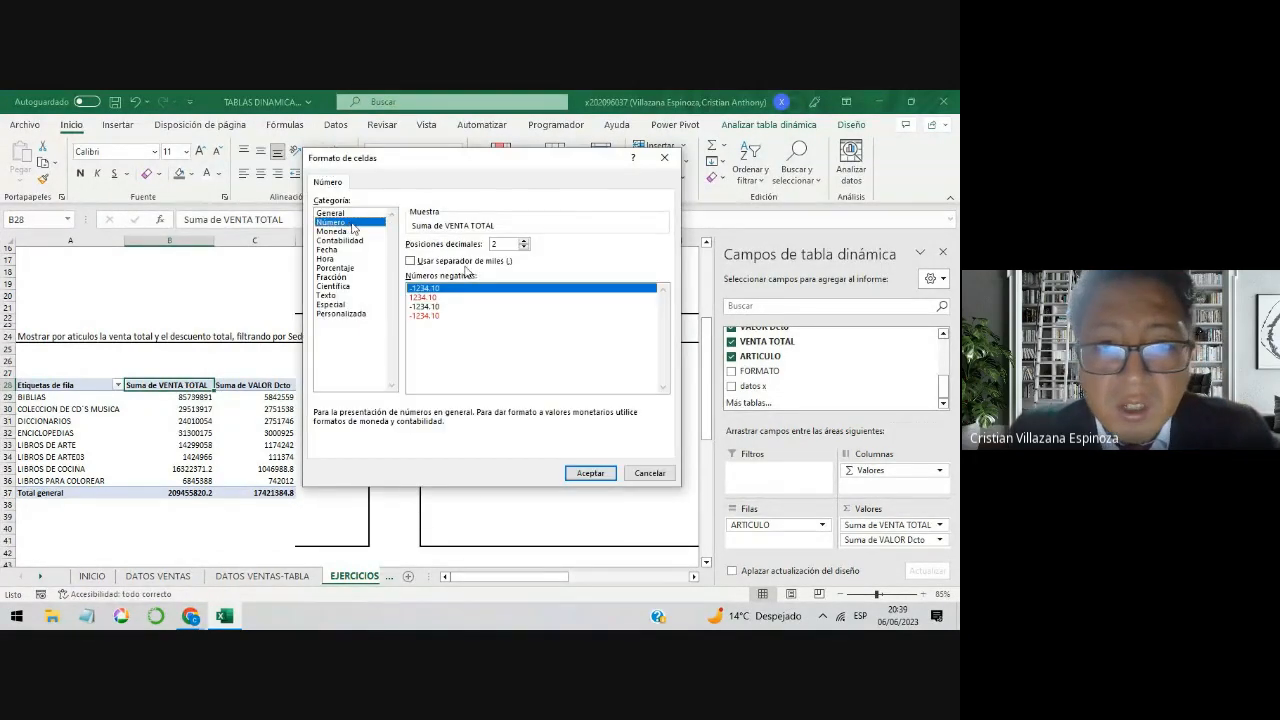
pyautogui.click(466, 261)
pyautogui.click(523, 248)
pyautogui.click(523, 248)
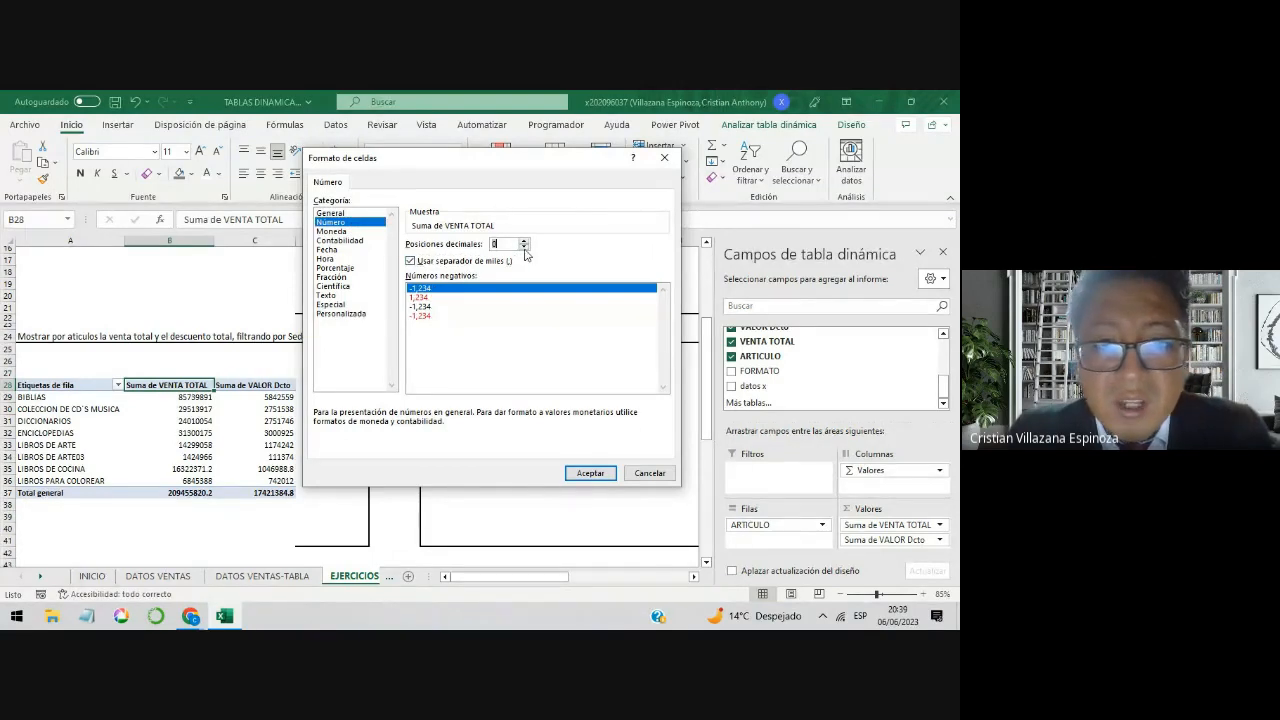
pyautogui.click(596, 472)
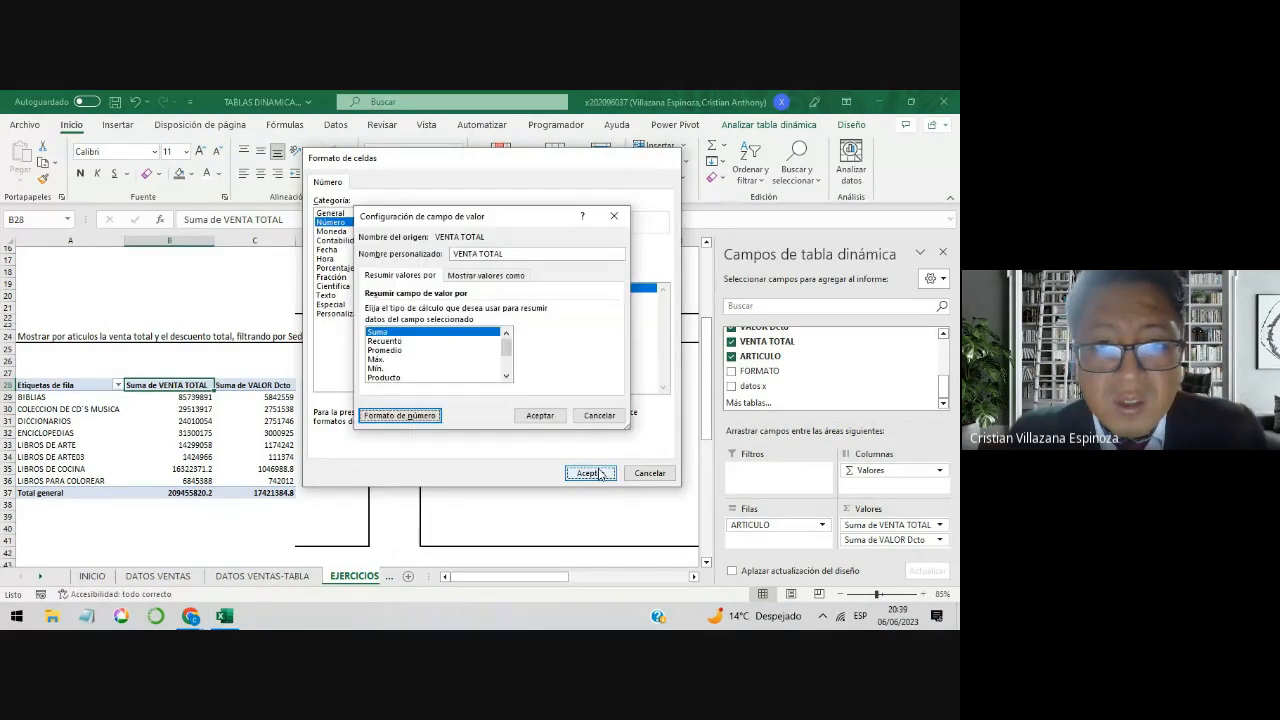
pyautogui.click(548, 418)
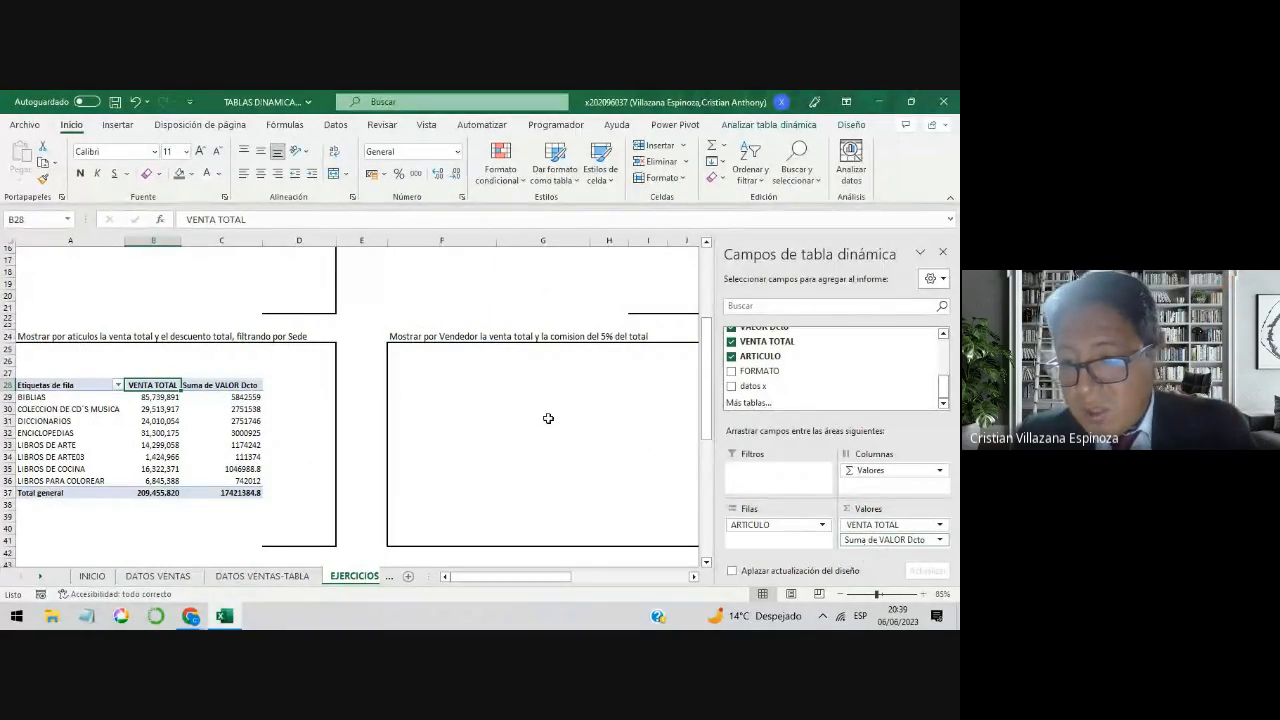
# Step: Enter DESCUENTO as the custom name of the Suma de VALOR Dcto value field
pyautogui.click(884, 540)
pyautogui.click(880, 530)
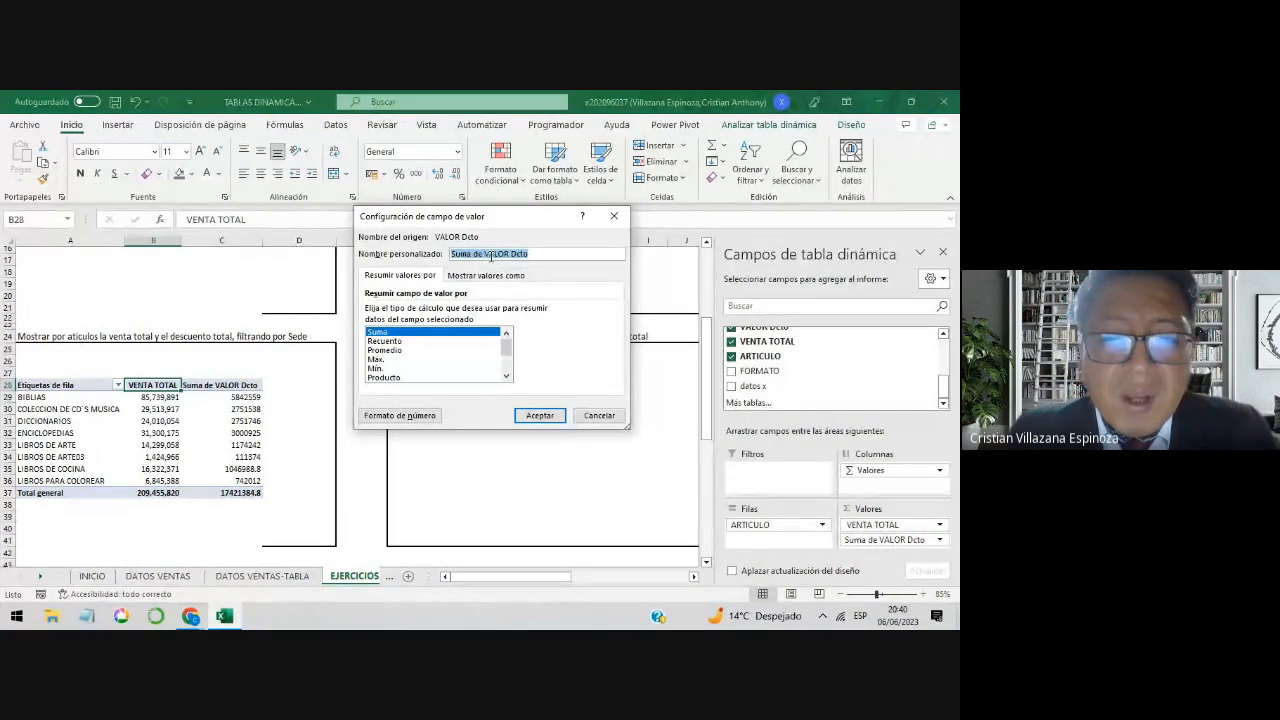
pyautogui.moveTo(534, 255); pyautogui.dragTo(440, 258)
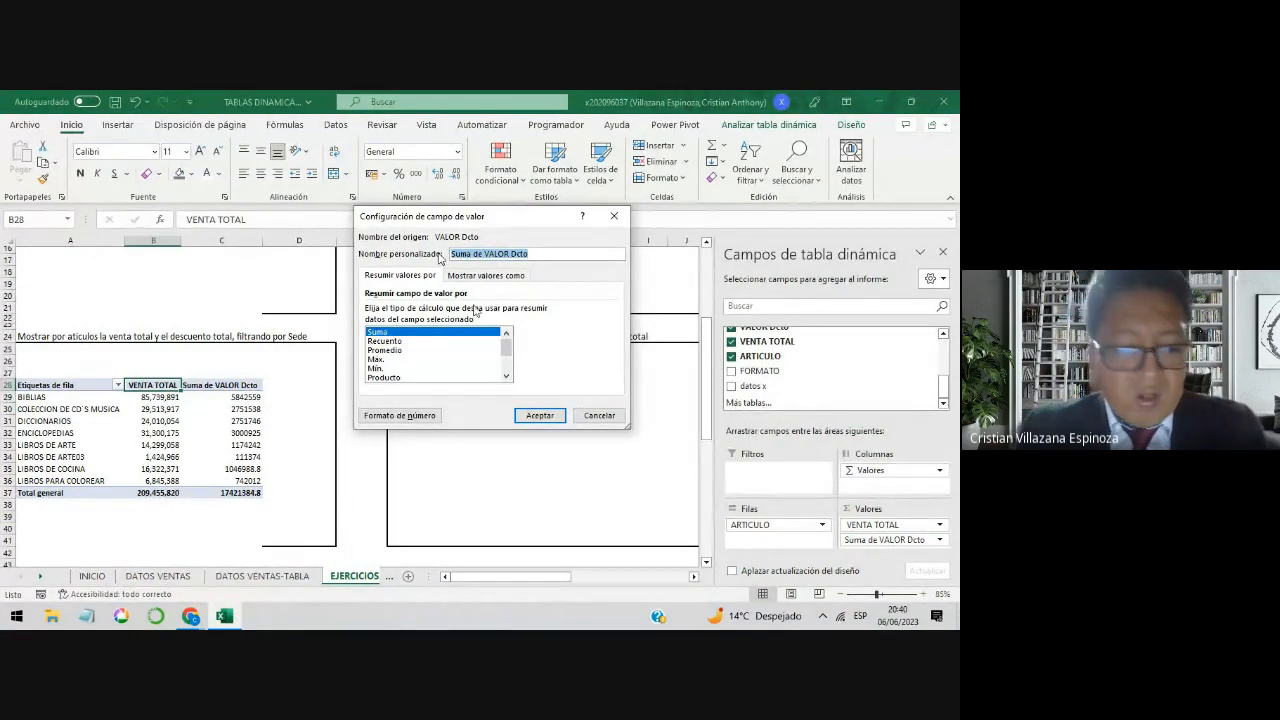
pyautogui.write('DESCUENTO')
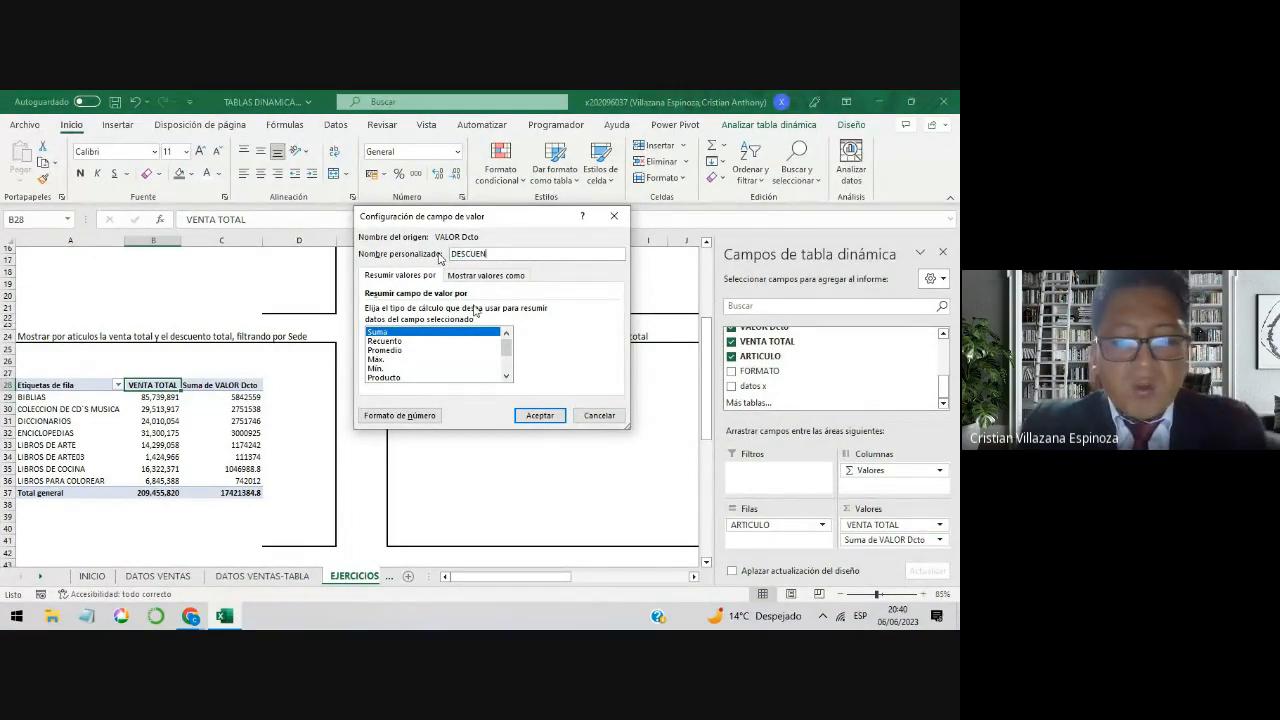
# Step: Format the VALOR Dcto value field as Número with a thousands separator and 0 decimal places
pyautogui.click(421, 415)
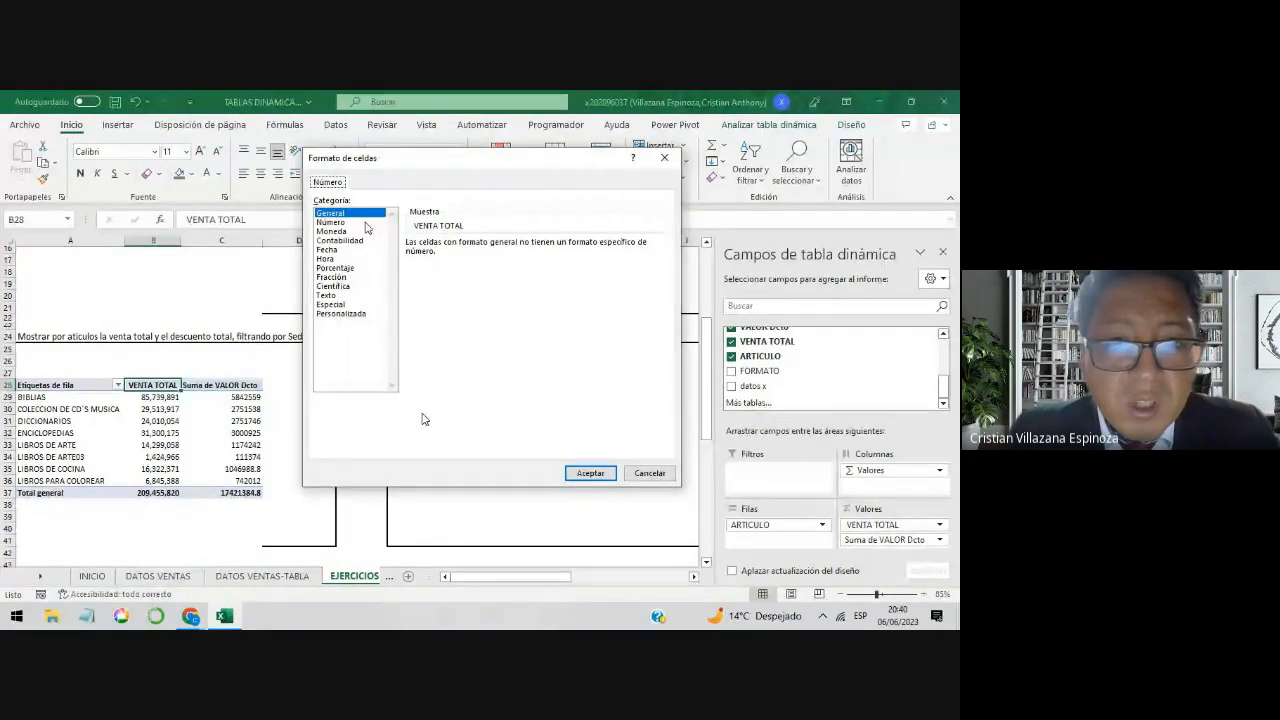
pyautogui.click(331, 222)
pyautogui.click(484, 262)
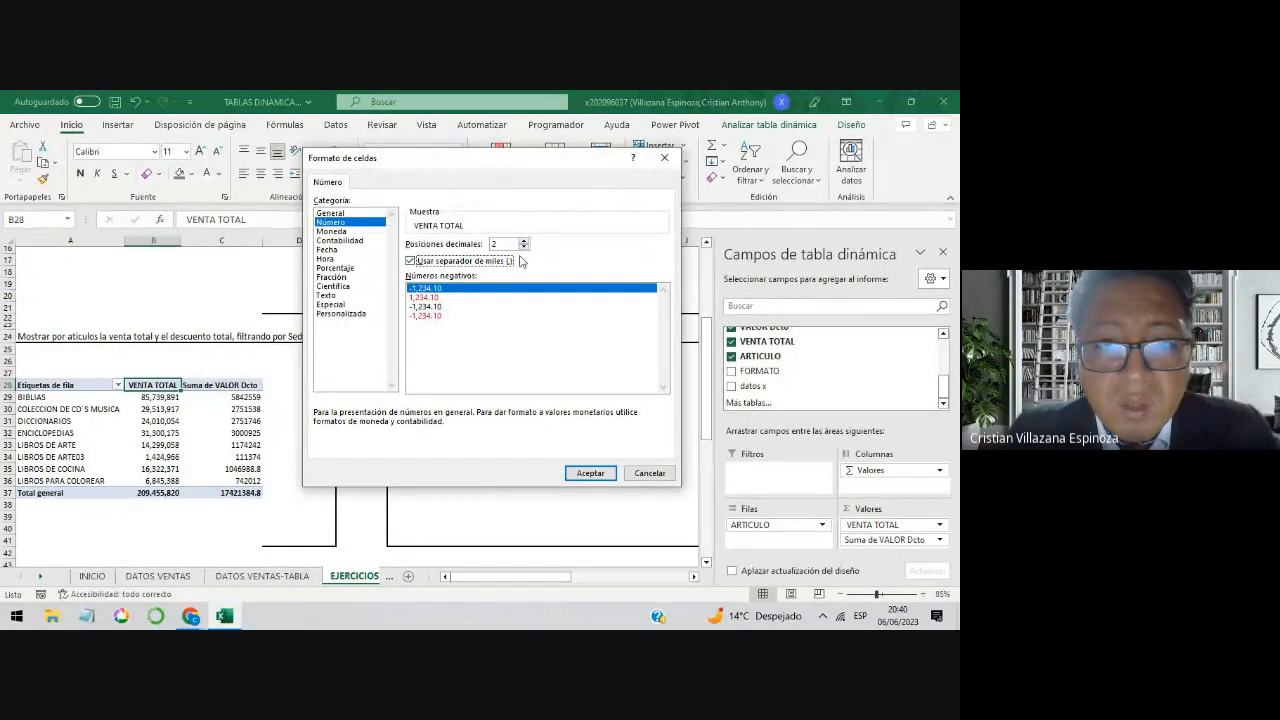
pyautogui.doubleClick(524, 247)
pyautogui.click(590, 473)
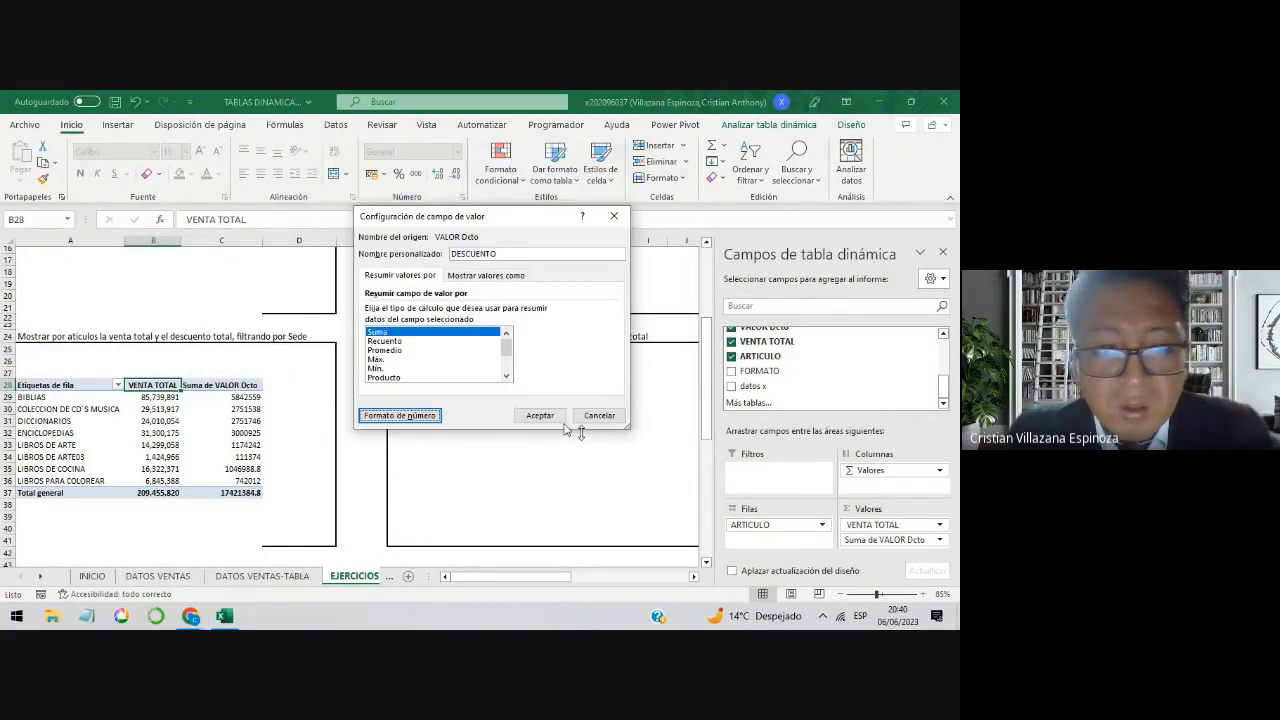
# Step: Add a leading space to the custom name DESCUENTO and apply the VALOR Dcto field settings
pyautogui.click(552, 418)
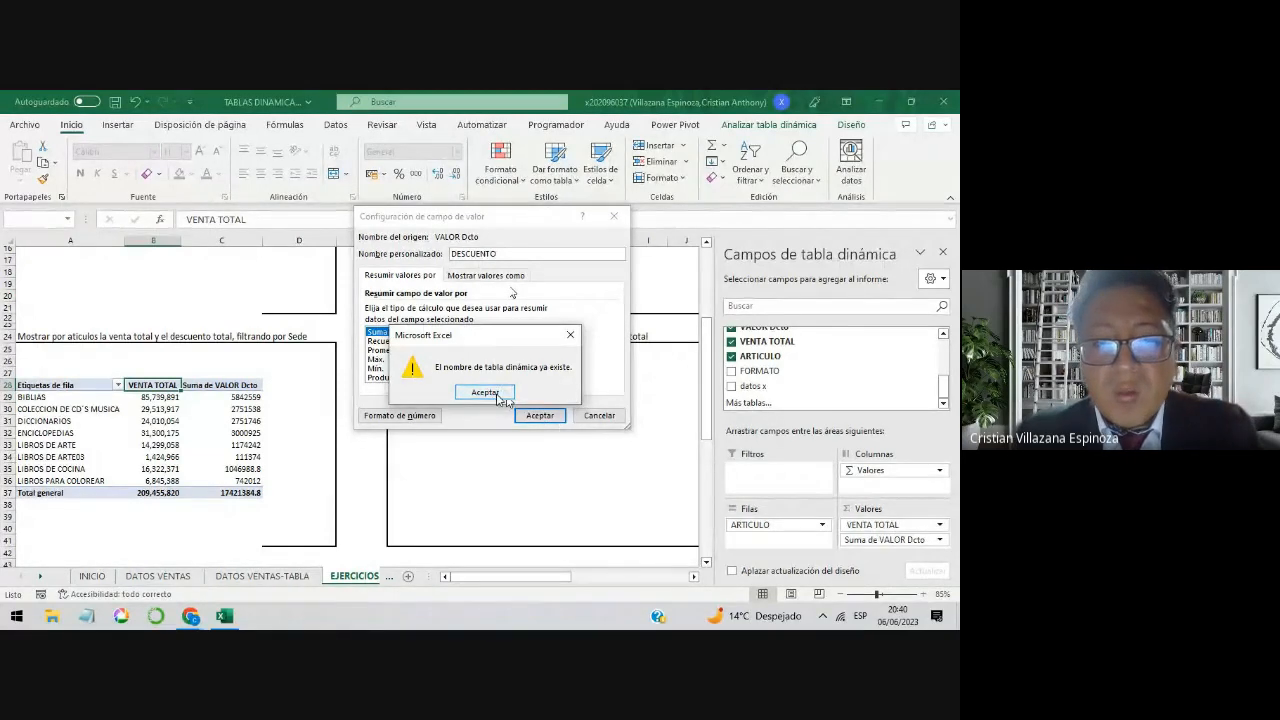
pyautogui.click(500, 397)
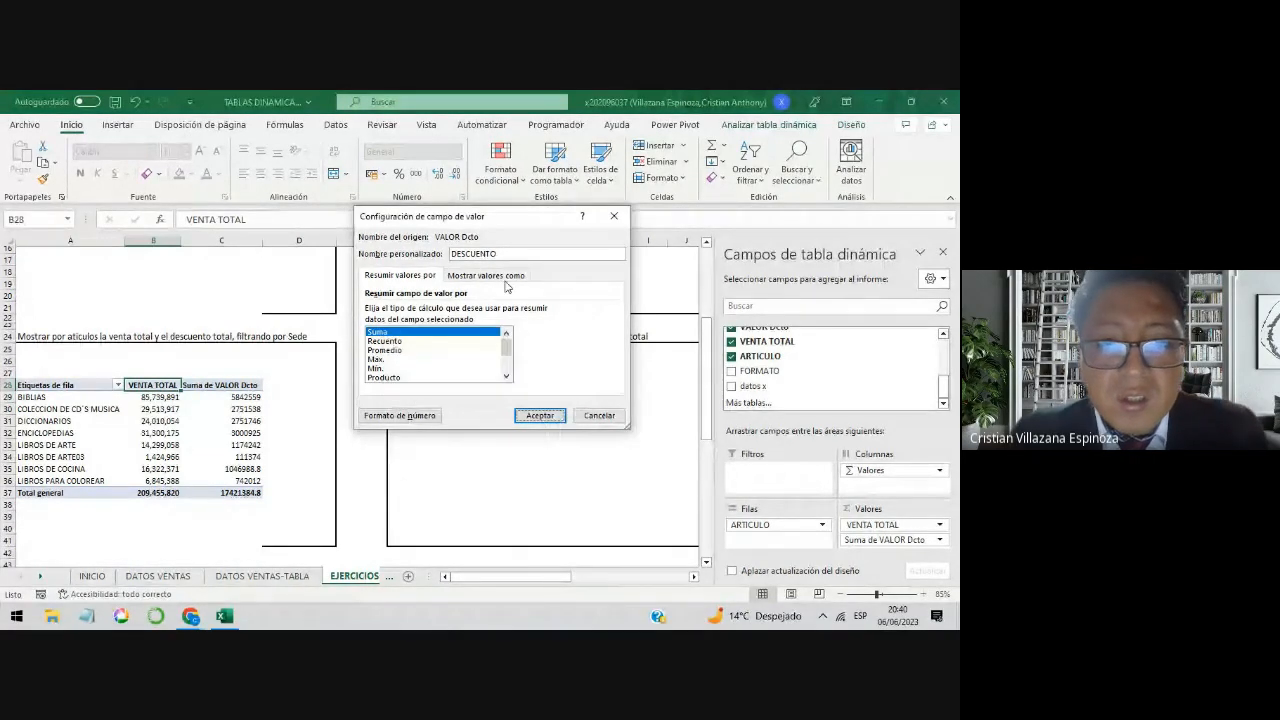
pyautogui.click(507, 253)
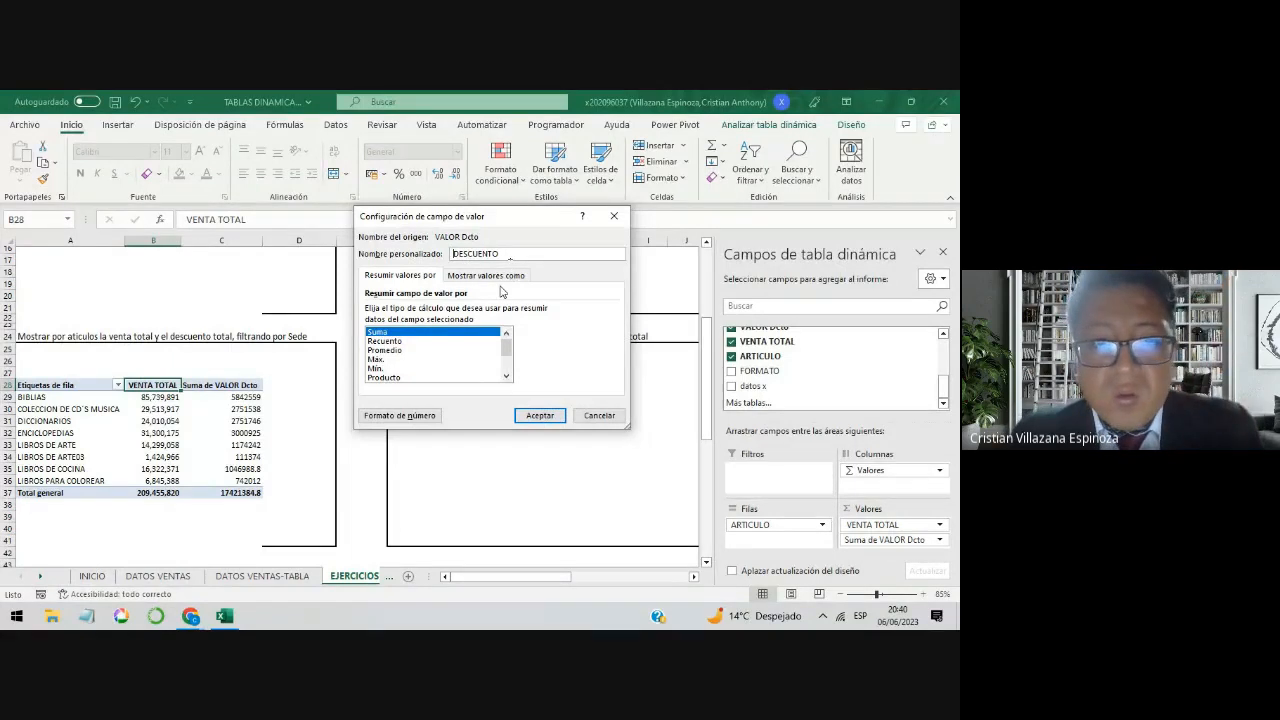
pyautogui.click(539, 414)
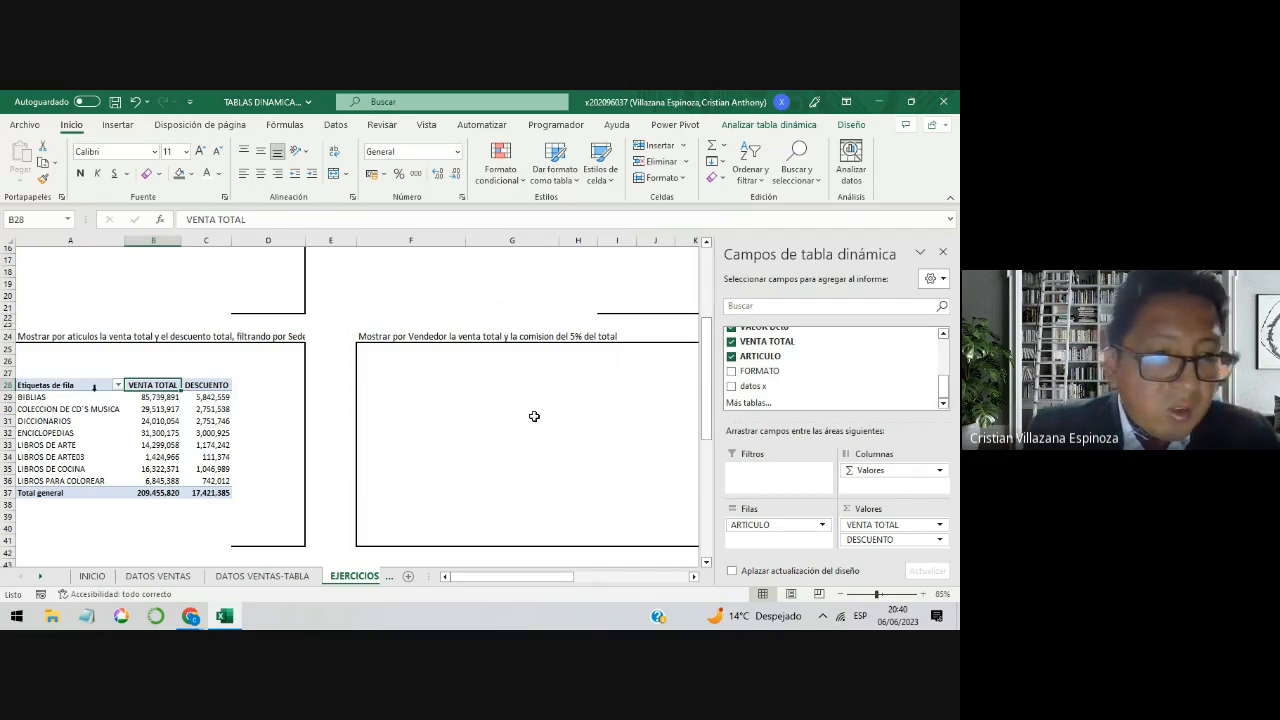
# Step: Sort the article pivot table by VENTA TOTAL from largest to smallest
pyautogui.moveTo(90, 385); pyautogui.dragTo(197, 492)
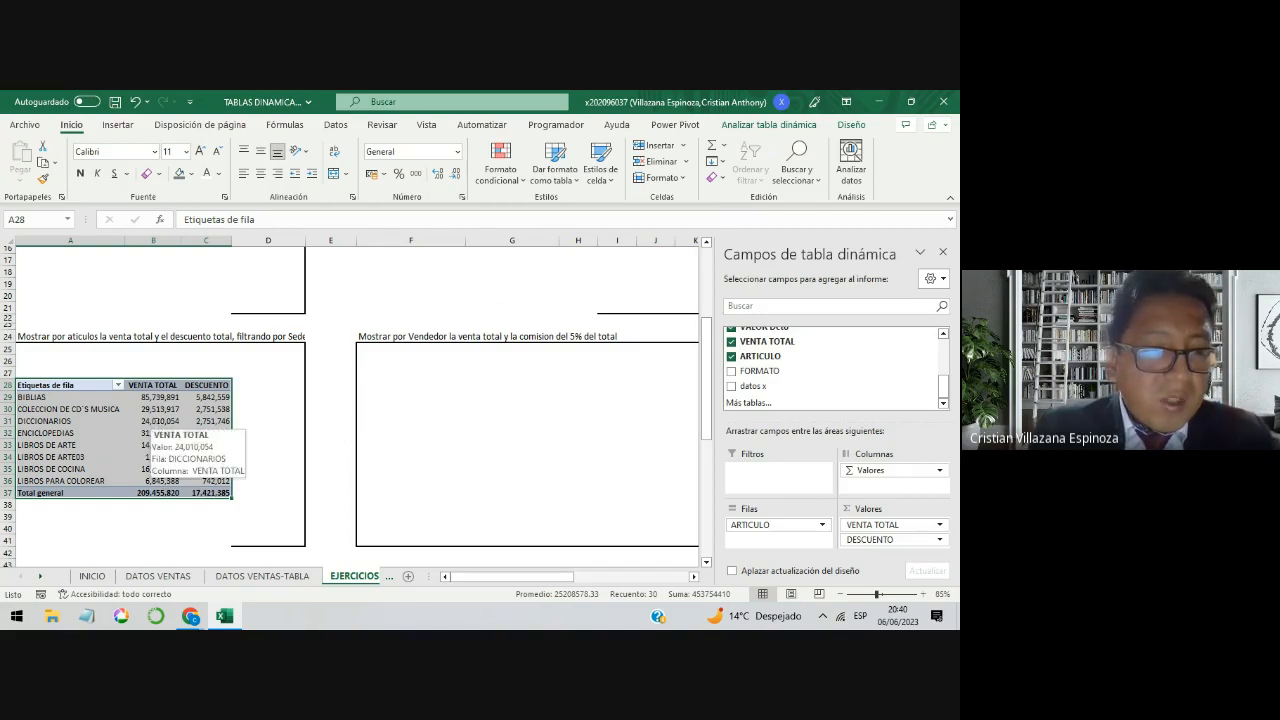
pyautogui.rightClick(160, 401)
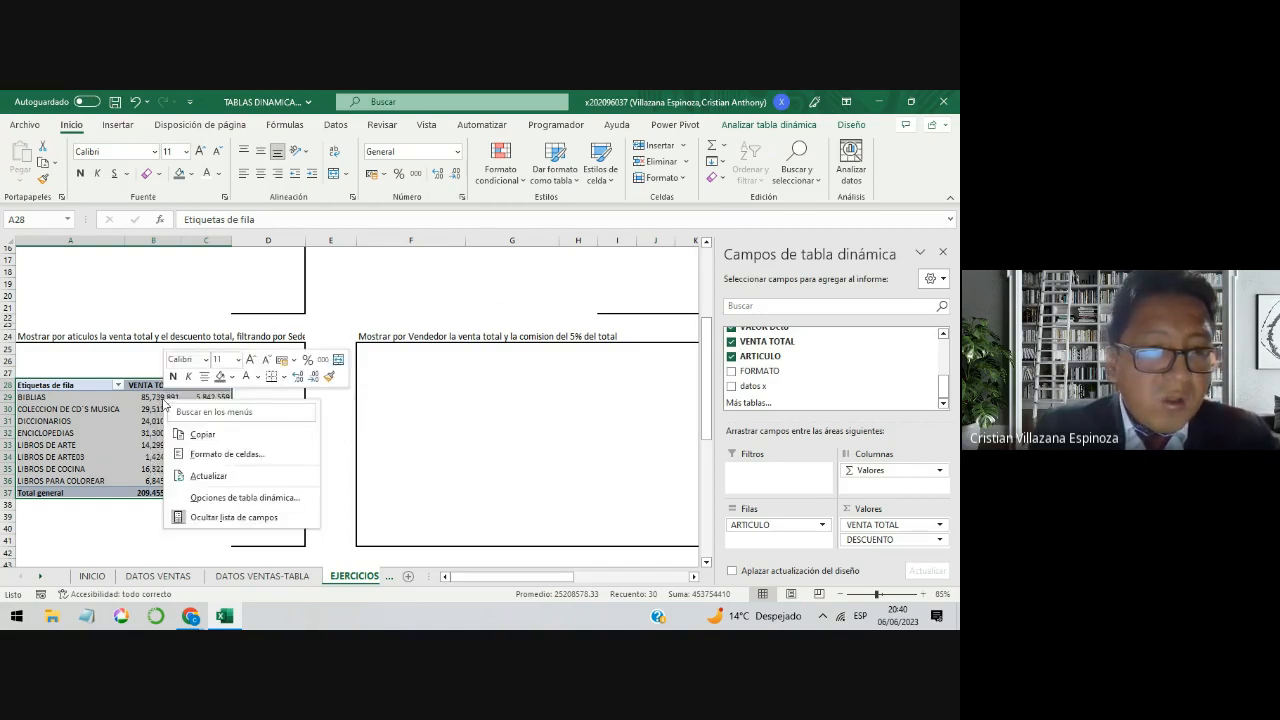
pyautogui.press('Escape')
pyautogui.click(160, 402)
pyautogui.rightClick(162, 399)
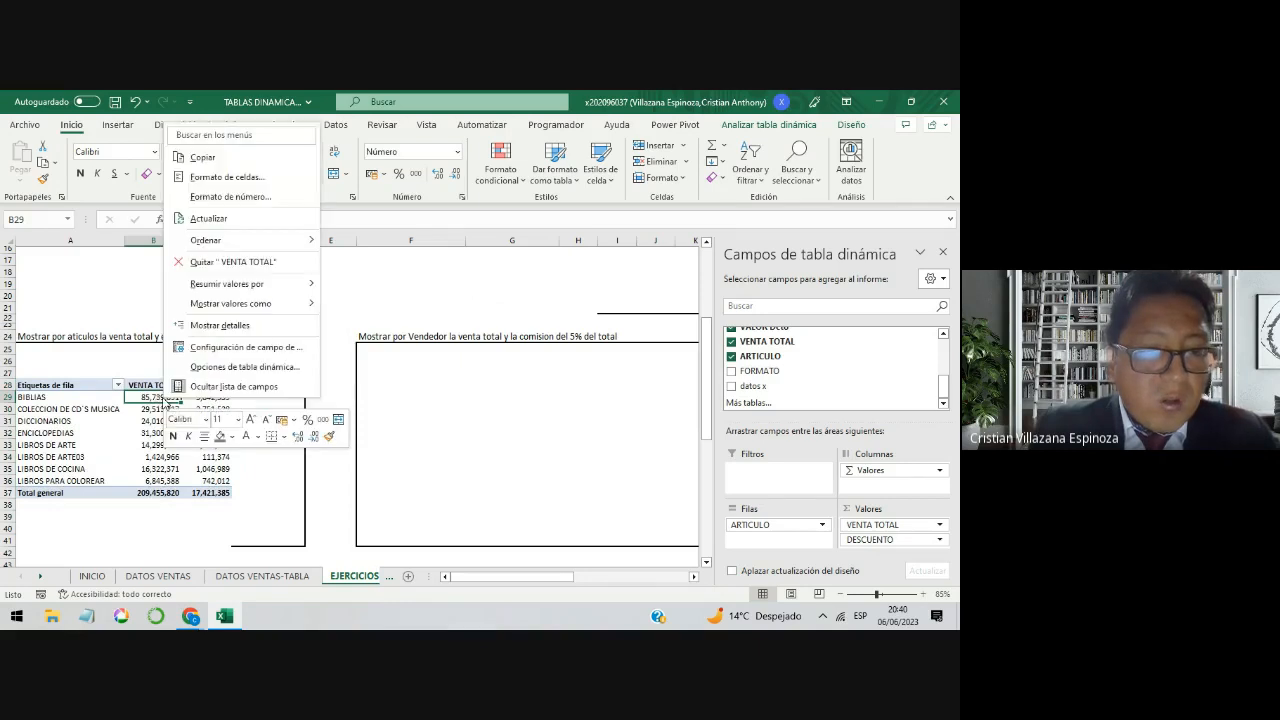
pyautogui.moveTo(238, 243)
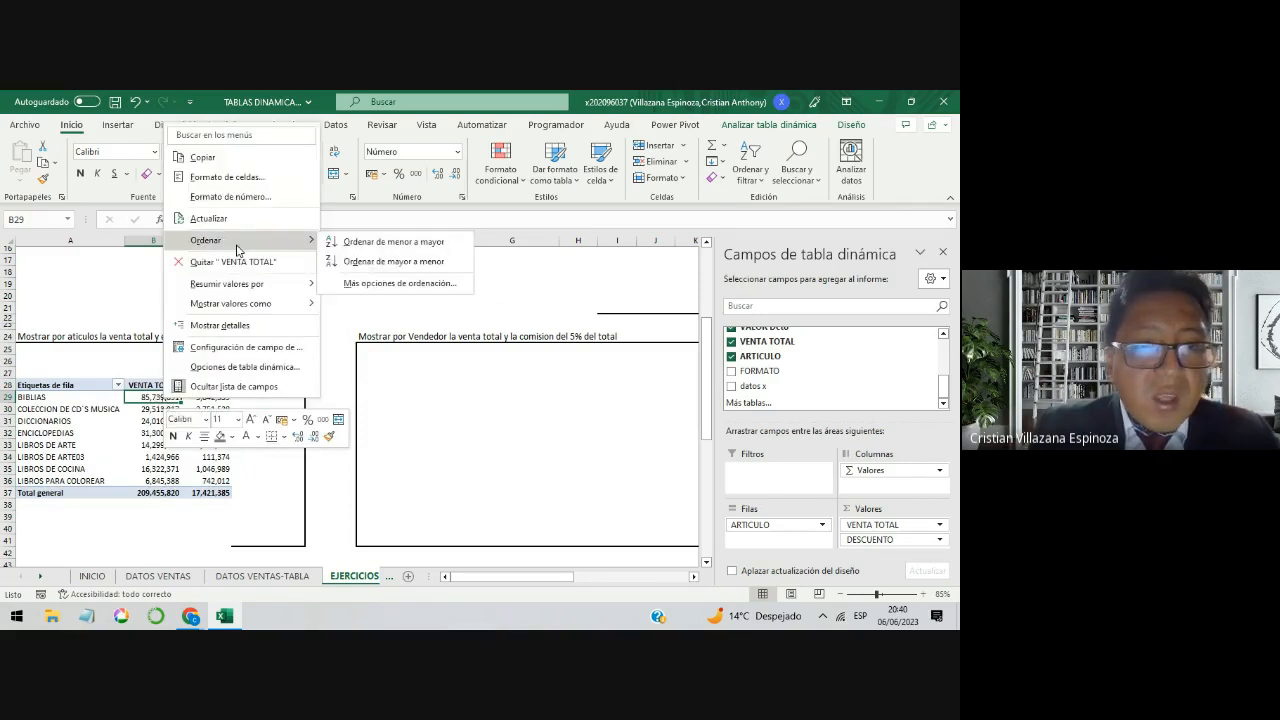
pyautogui.click(394, 266)
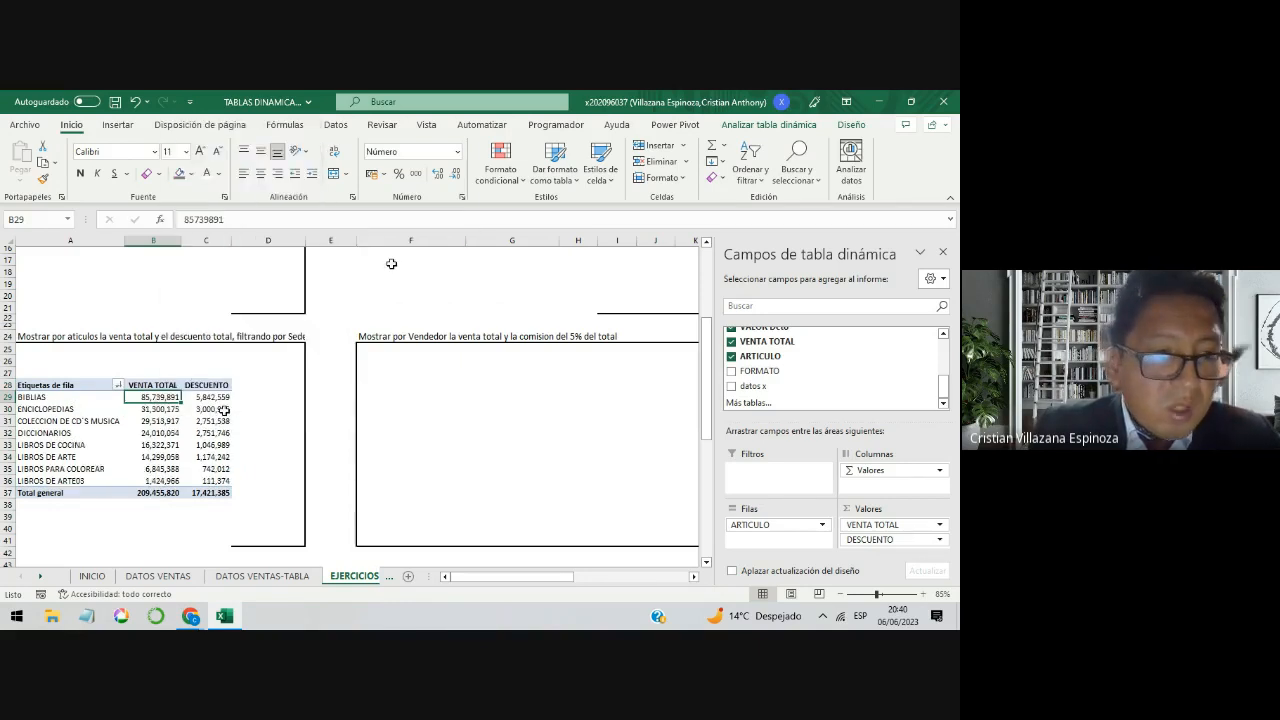
# Step: Examine the sorted article list with its VENTA TOTAL amounts, from the top-selling article to the lowest
pyautogui.moveTo(84, 398); pyautogui.dragTo(136, 397)
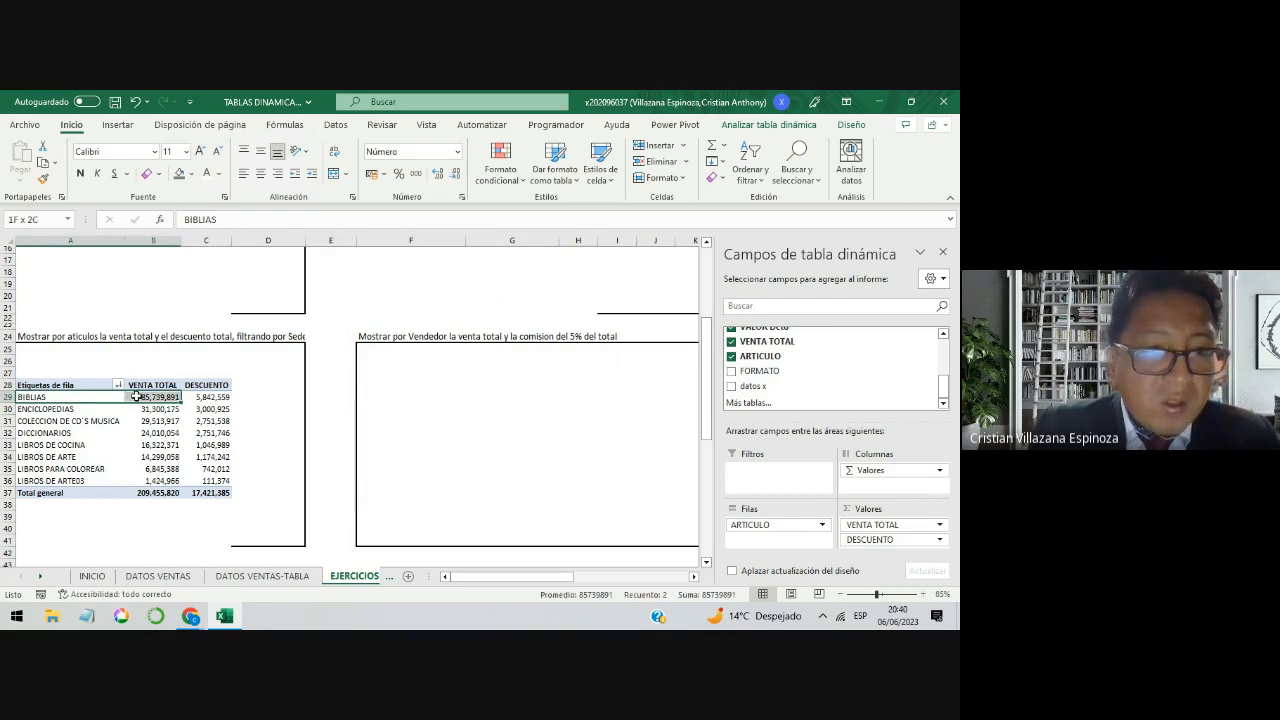
pyautogui.click(150, 444)
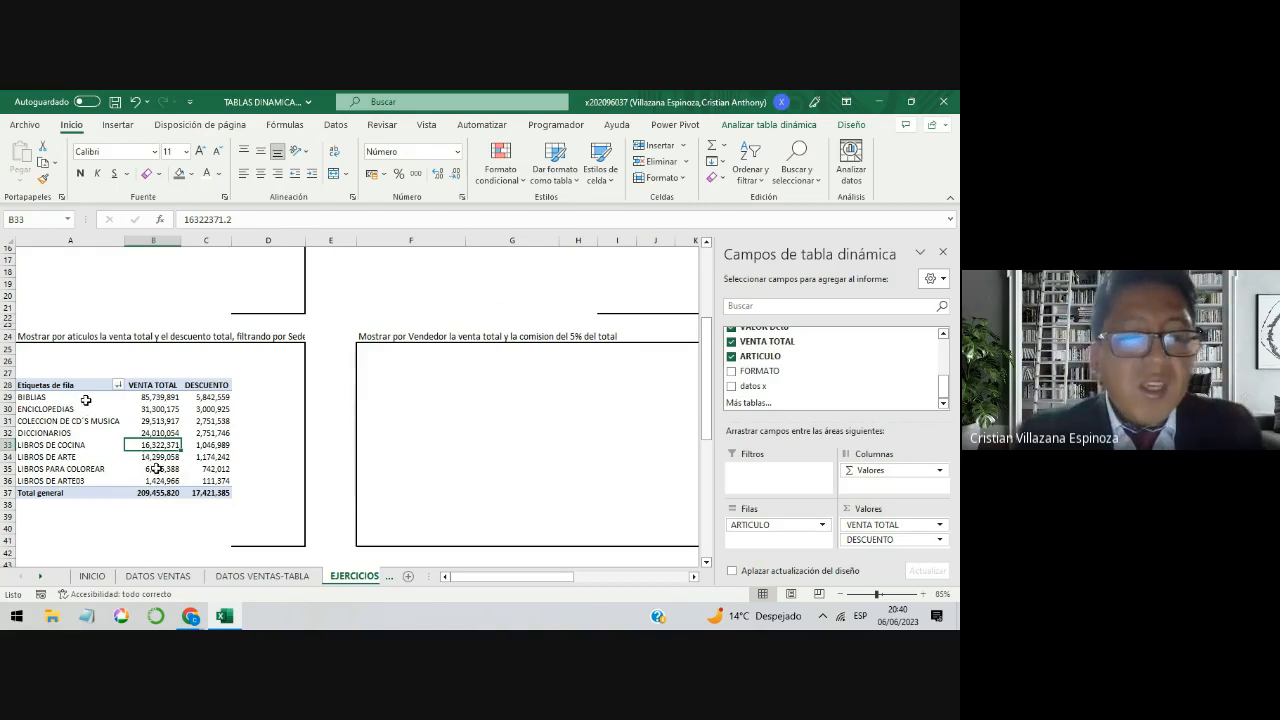
pyautogui.moveTo(80, 398); pyautogui.dragTo(140, 481)
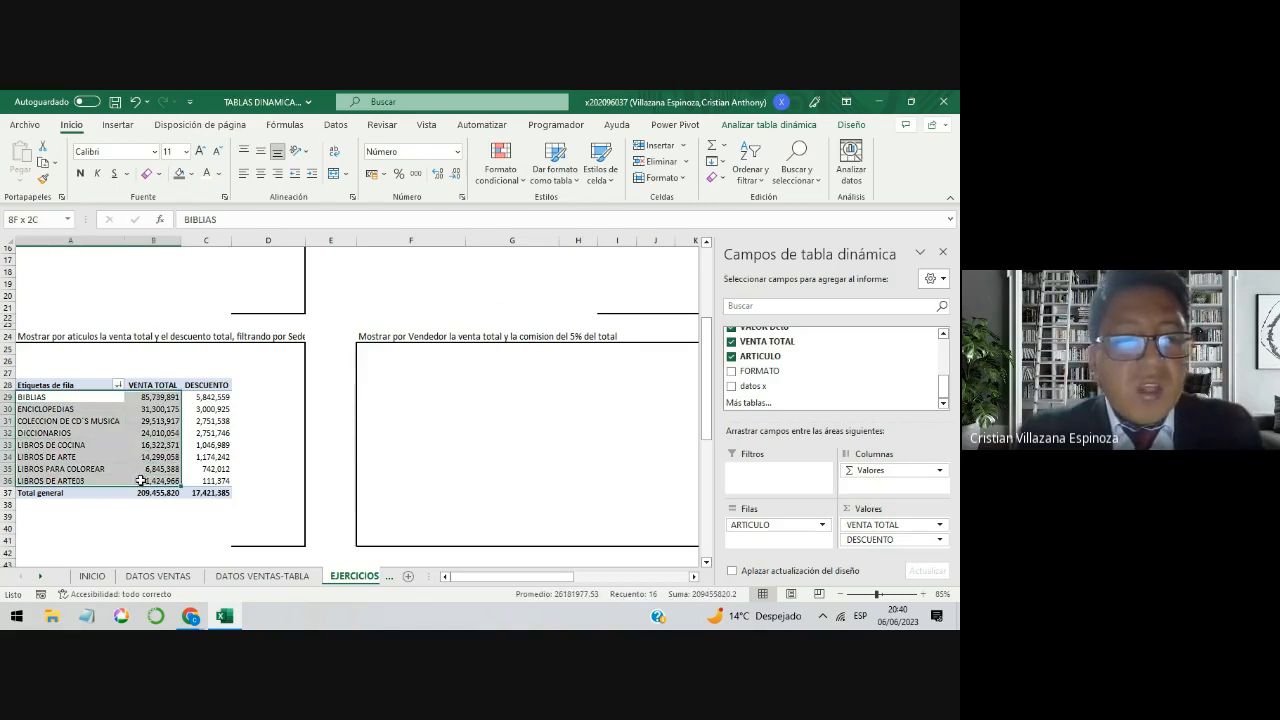
pyautogui.moveTo(104, 400); pyautogui.dragTo(97, 481)
pyautogui.scroll(-1, 93, 409)
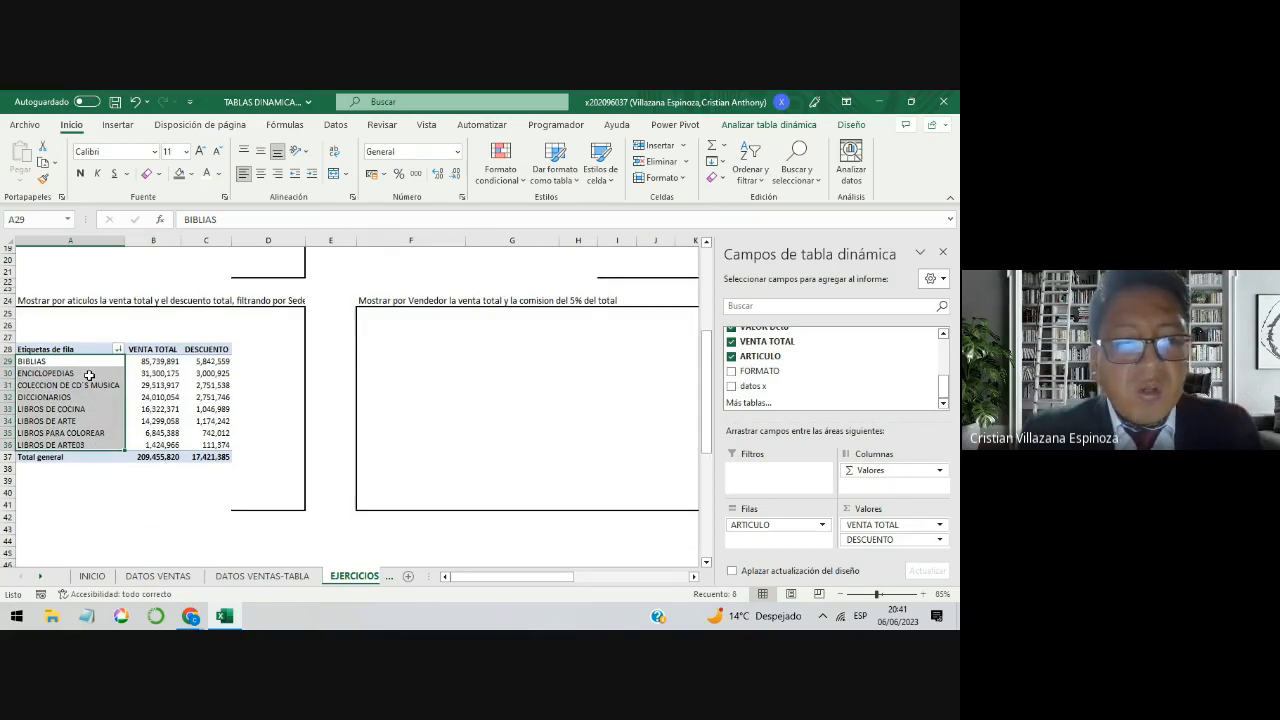
pyautogui.moveTo(90, 362); pyautogui.dragTo(83, 540)
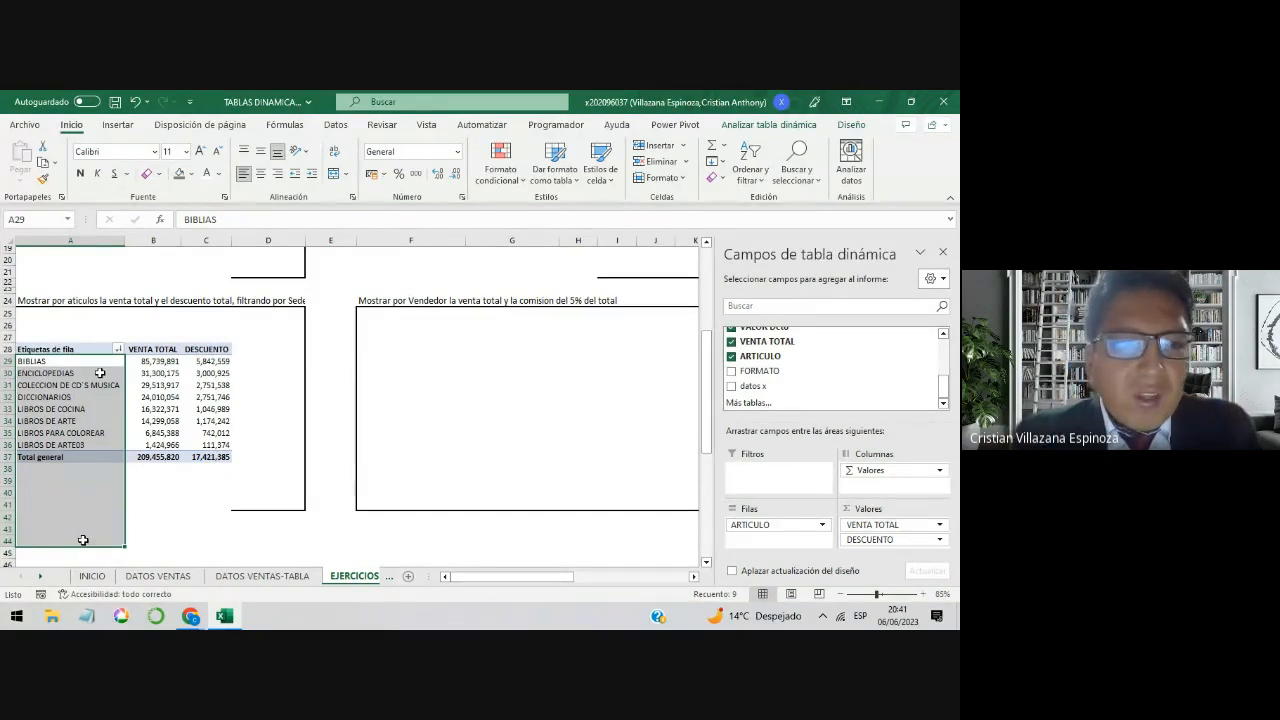
pyautogui.moveTo(103, 362); pyautogui.dragTo(88, 527)
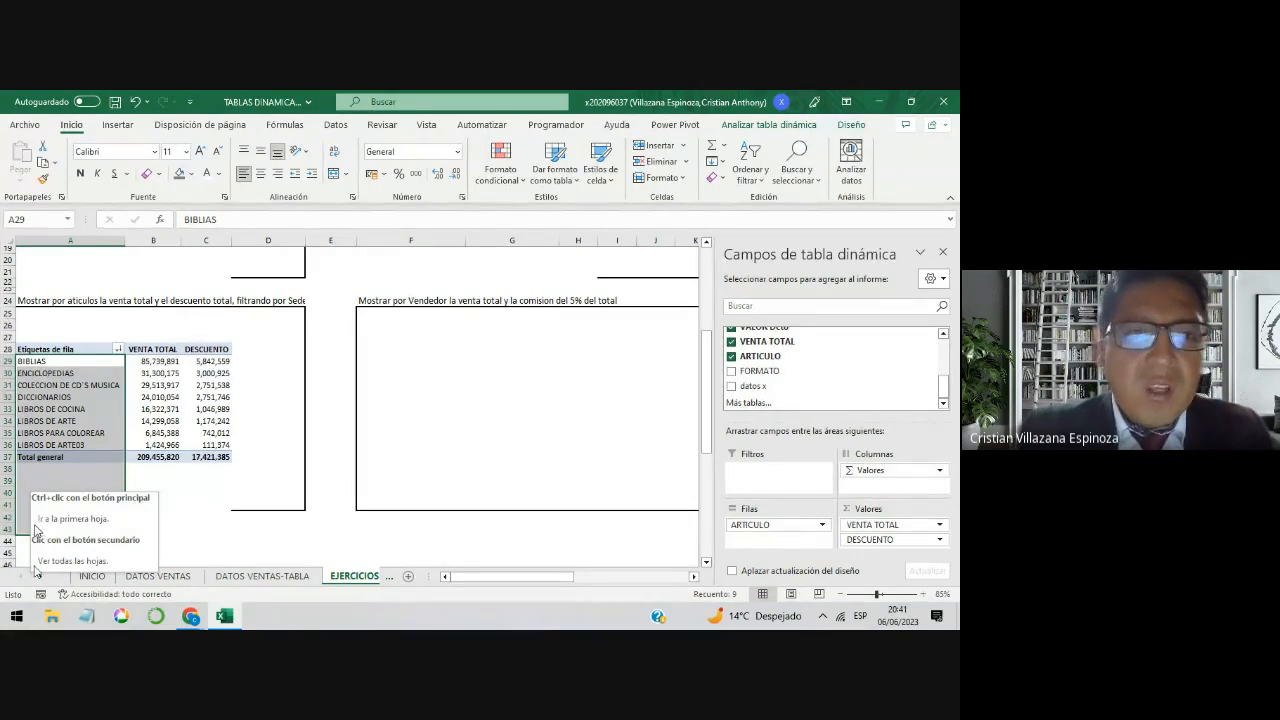
pyautogui.click(92, 386)
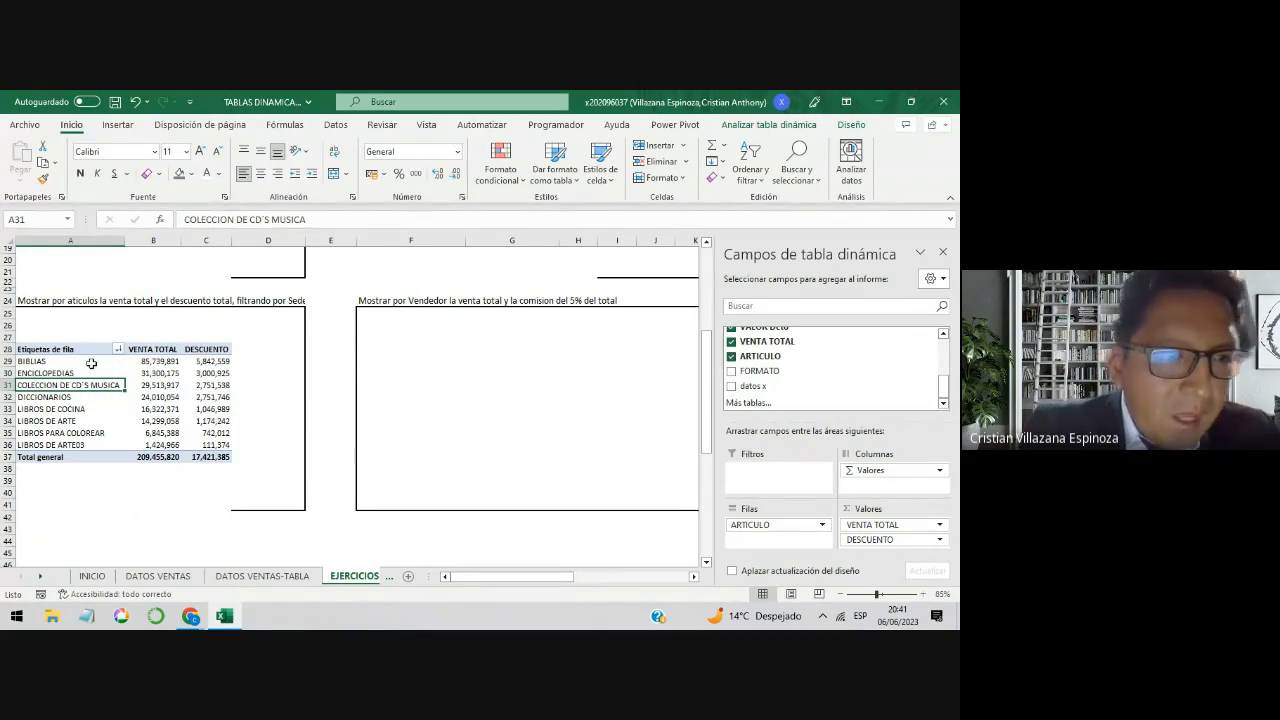
pyautogui.moveTo(91, 363); pyautogui.dragTo(90, 445)
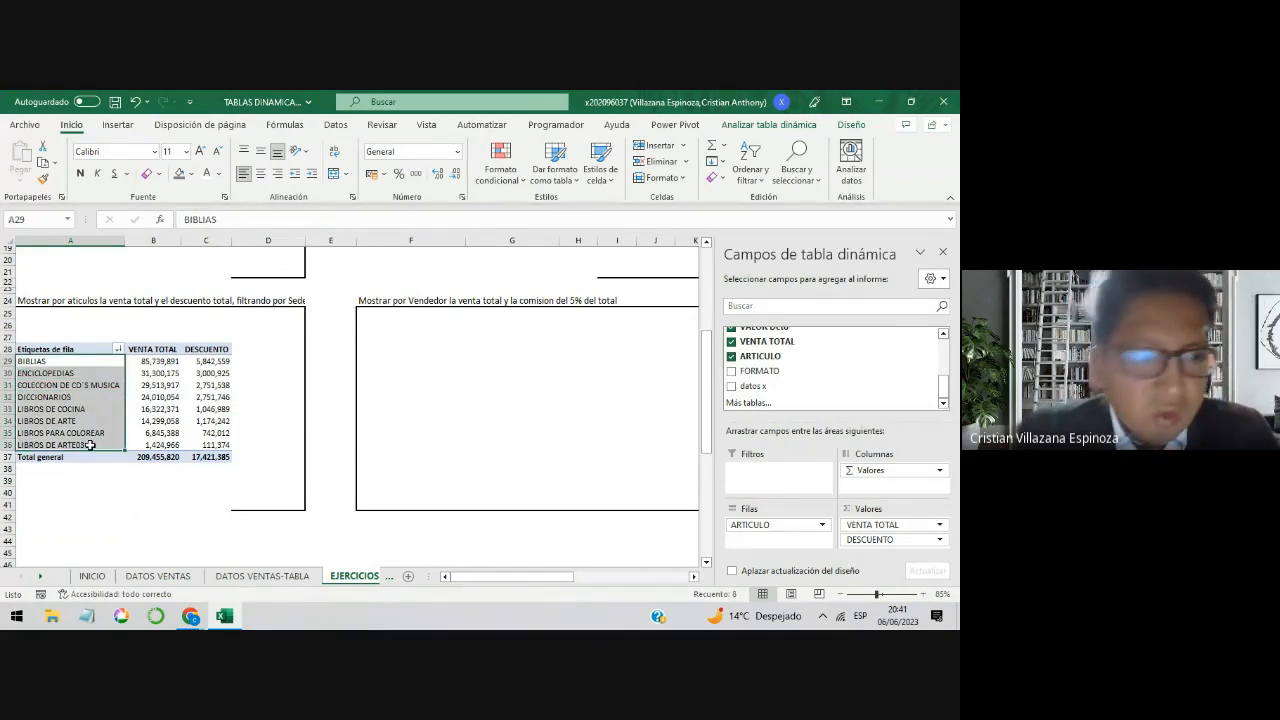
# Step: Filter the article pivot table to show the superiores 5 Elementos by VENTA TOTAL
pyautogui.click(92, 385)
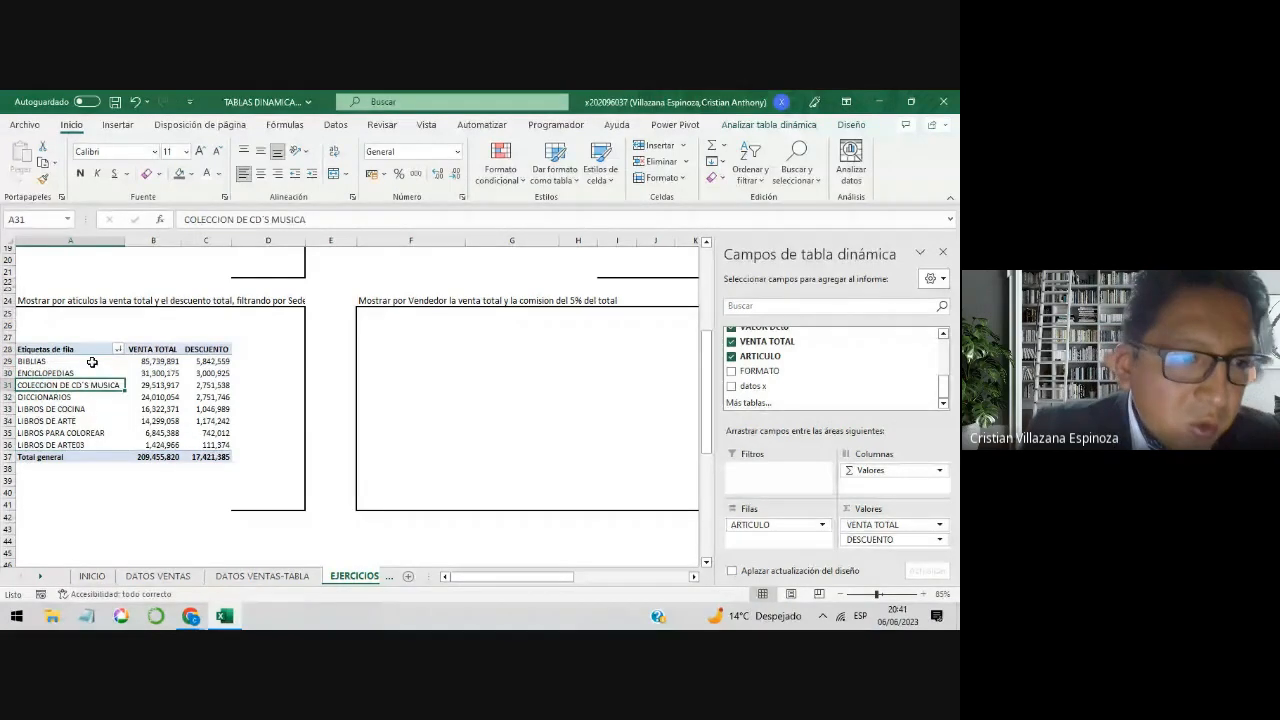
pyautogui.click(91, 350)
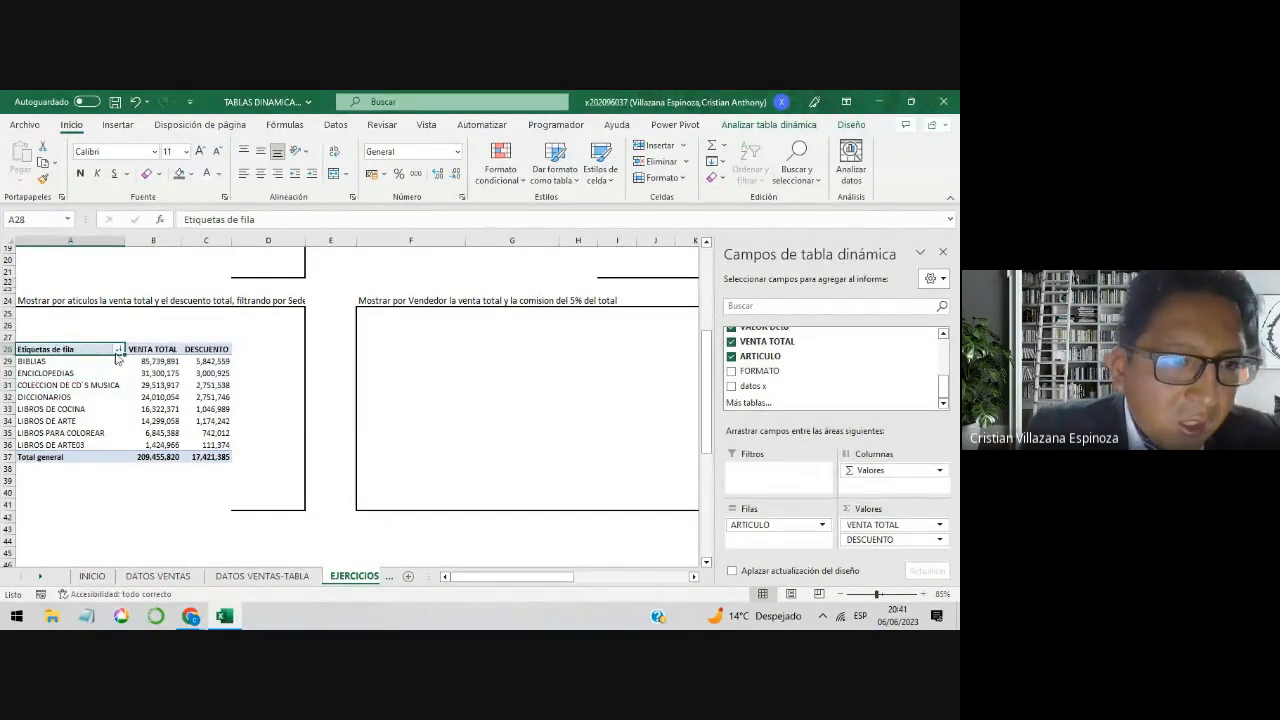
pyautogui.click(119, 350)
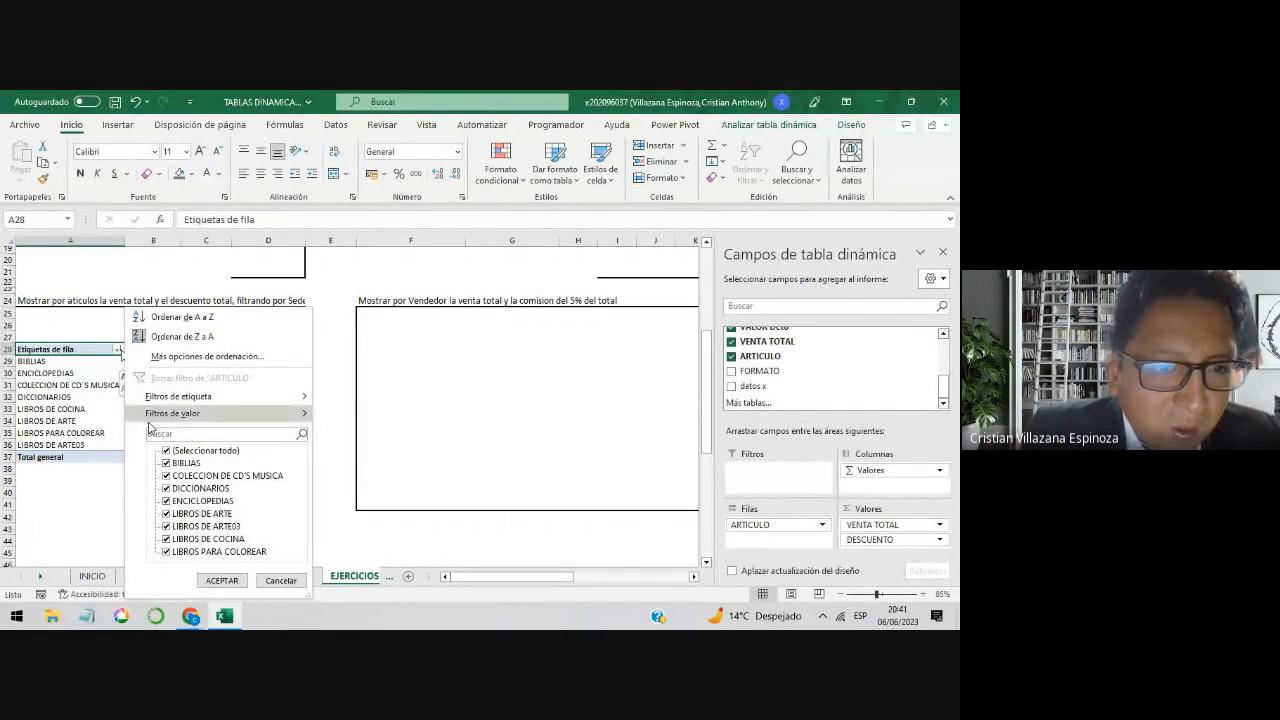
pyautogui.moveTo(169, 416)
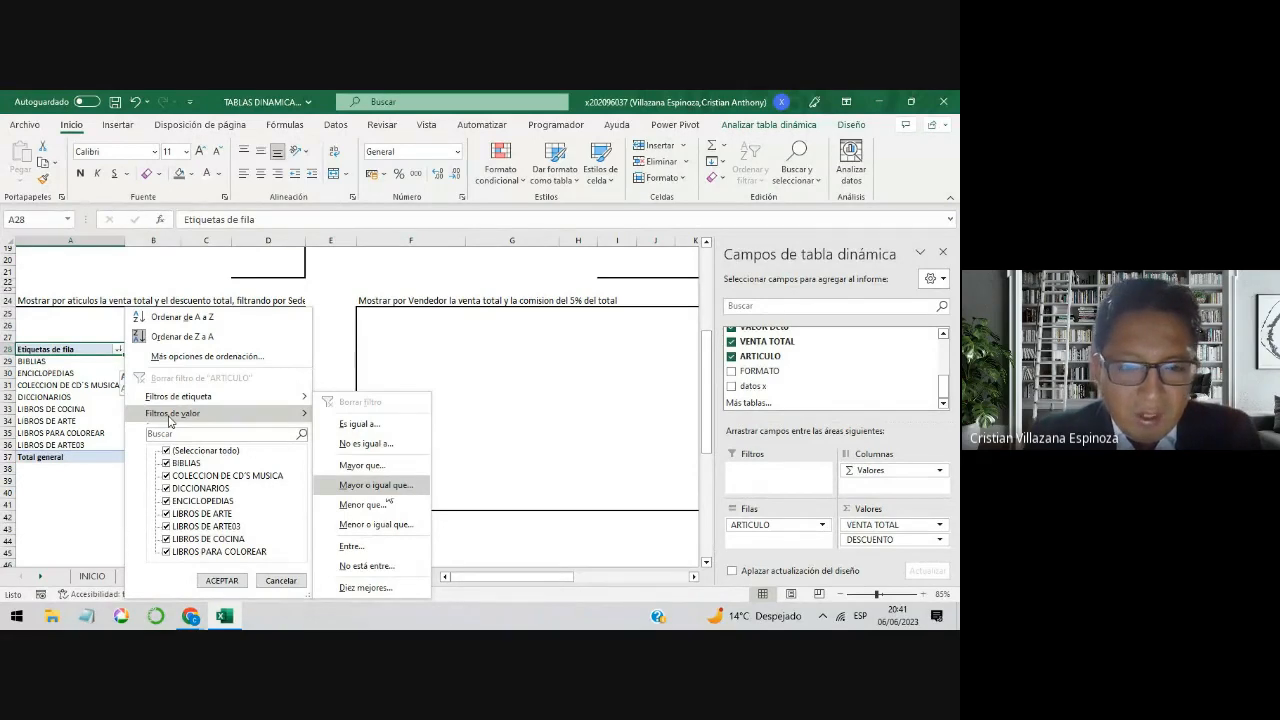
pyautogui.click(364, 588)
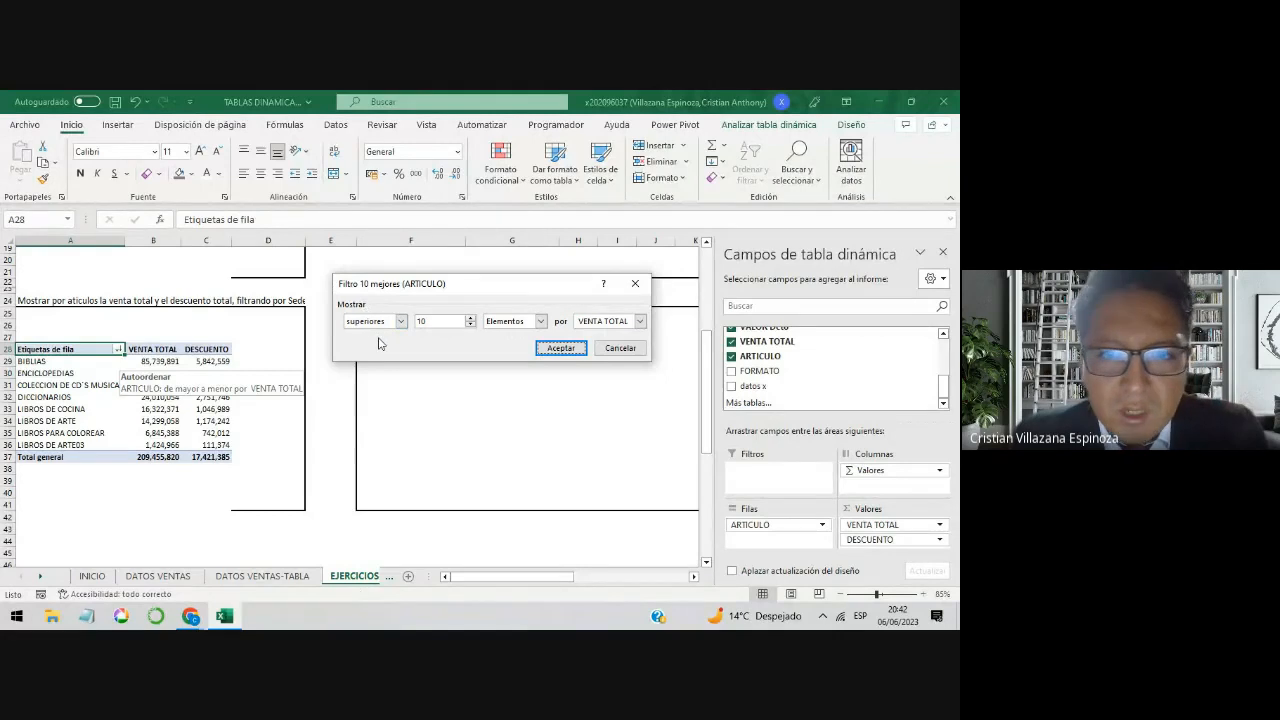
pyautogui.click(436, 321)
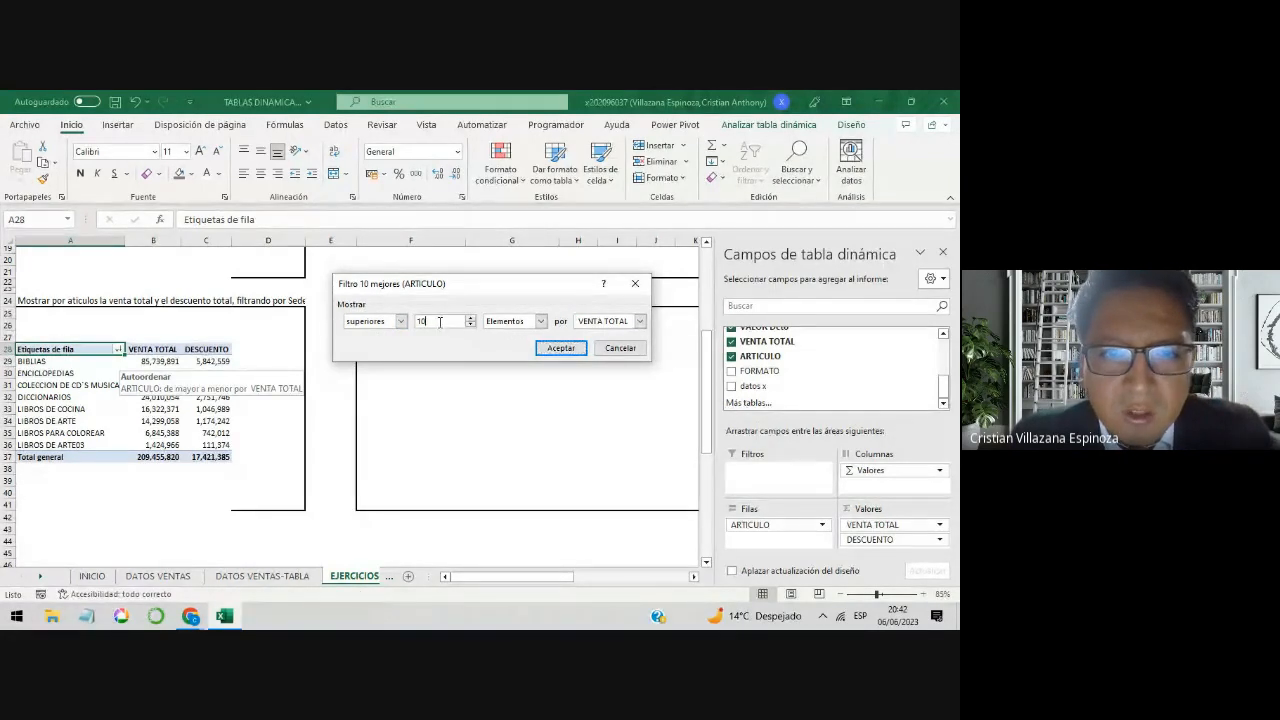
pyautogui.press('BackSpace')
pyautogui.press('BackSpace')
pyautogui.write('5')
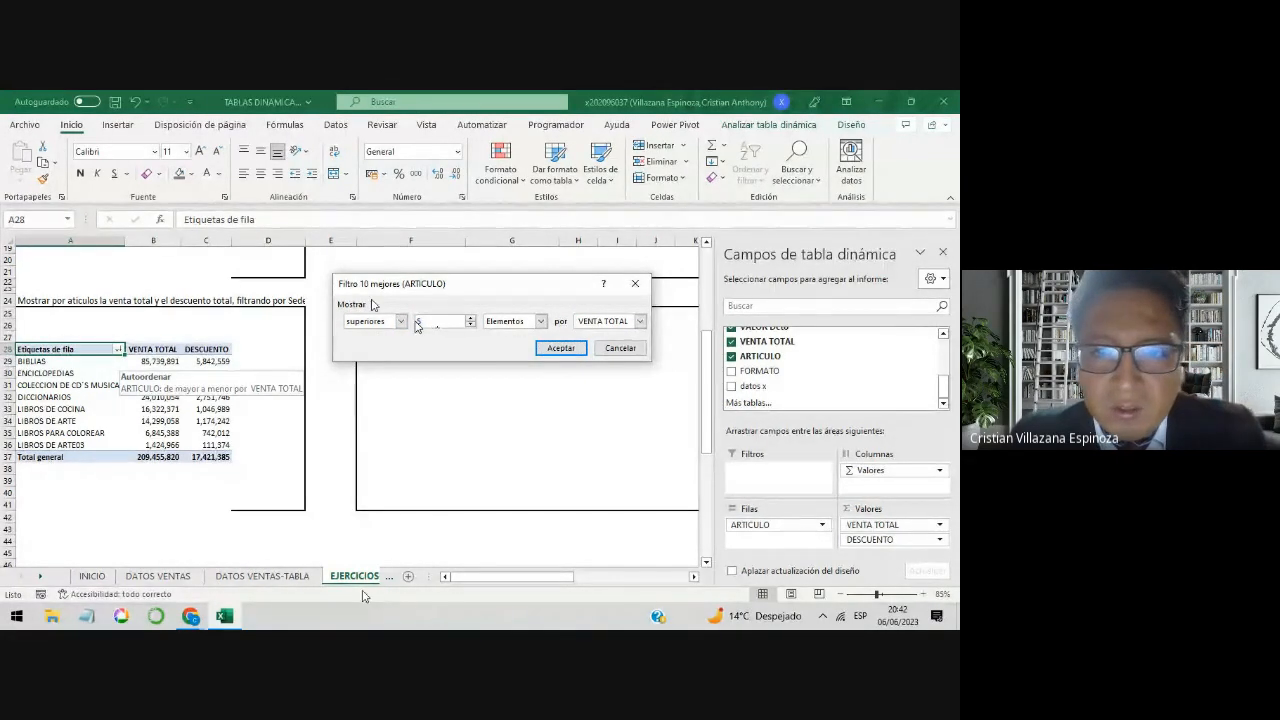
pyautogui.click(569, 349)
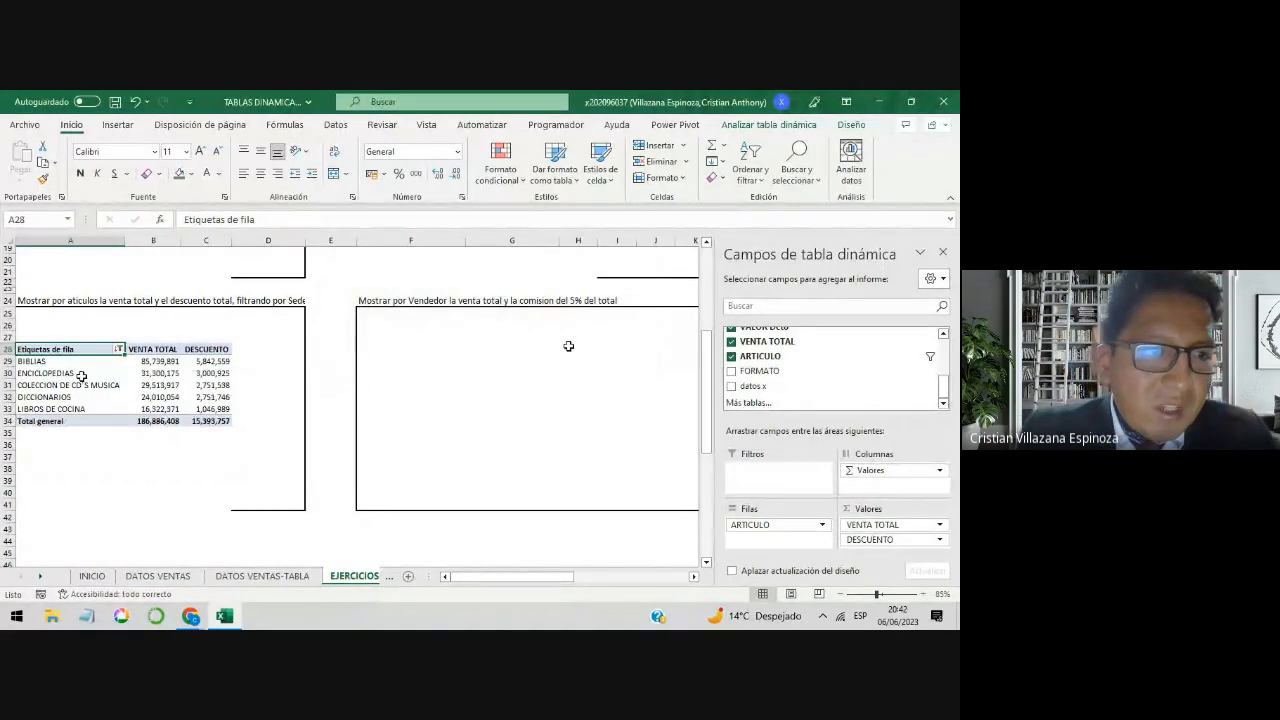
# Step: Change the ARTICULO value filter to show the inferiores 5 Elementos by VENTA TOTAL
pyautogui.moveTo(88, 361); pyautogui.dragTo(134, 411)
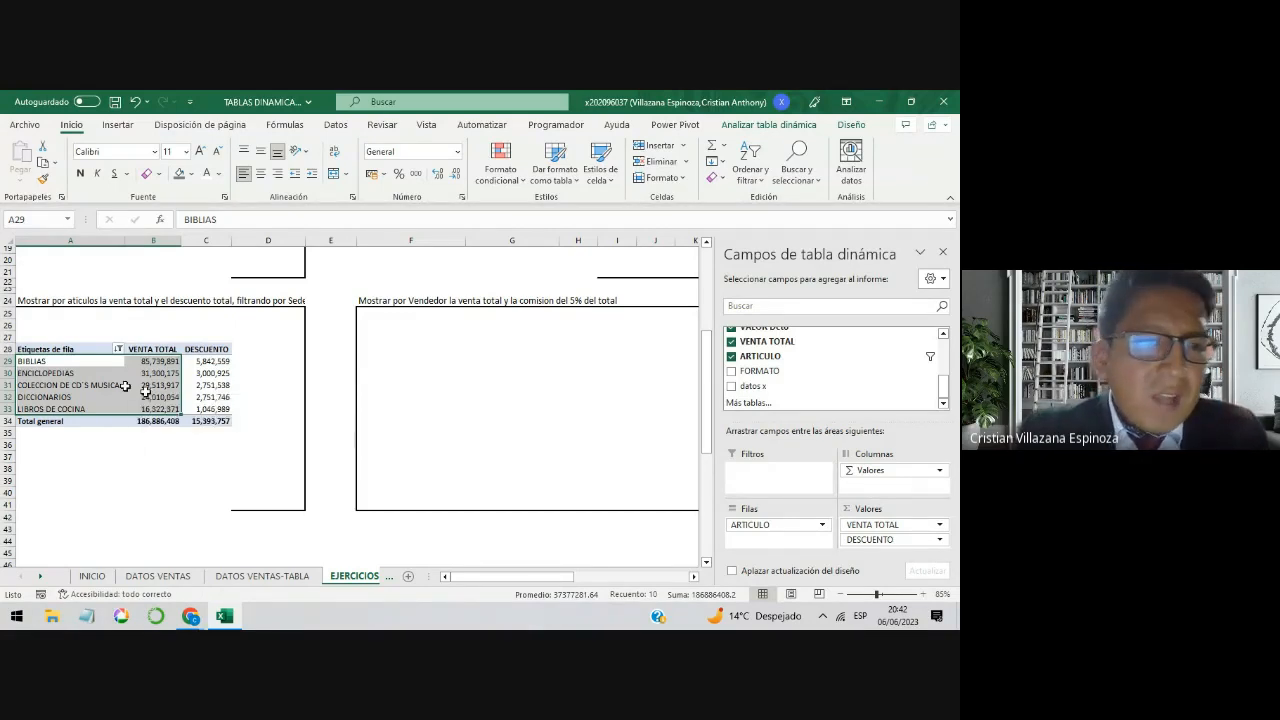
pyautogui.click(113, 372)
pyautogui.click(118, 350)
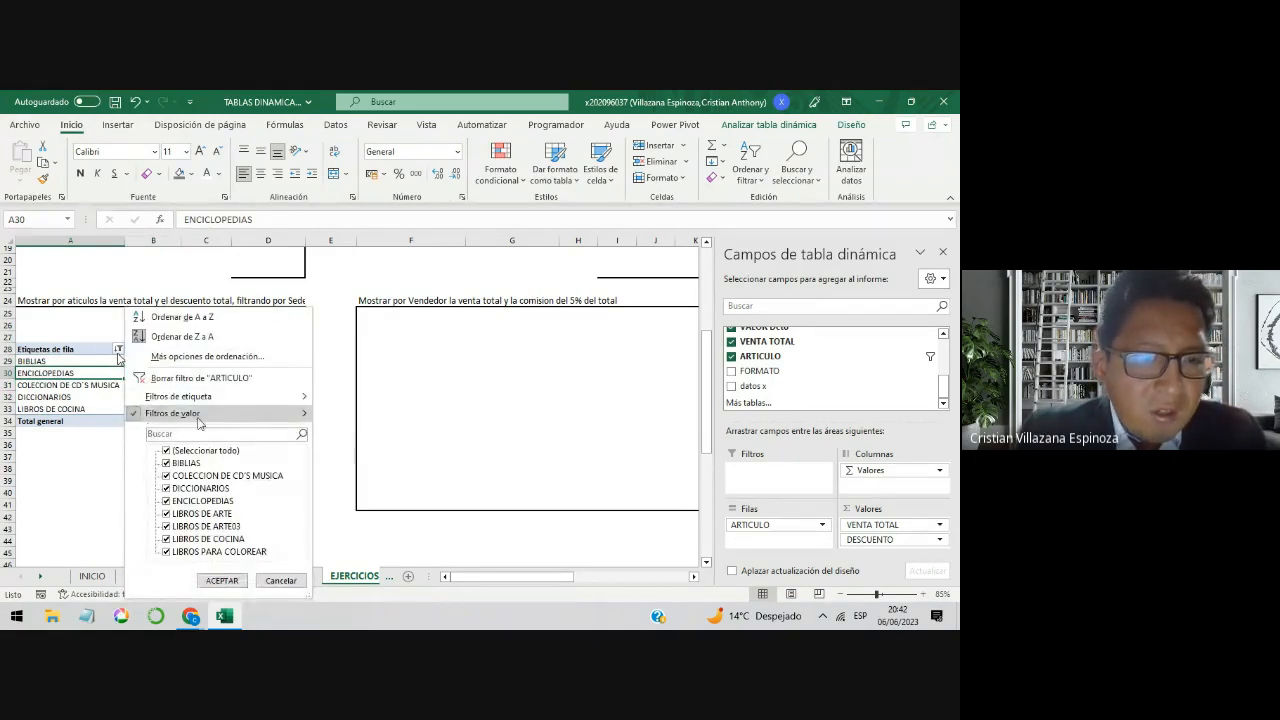
pyautogui.moveTo(198, 423)
pyautogui.click(376, 594)
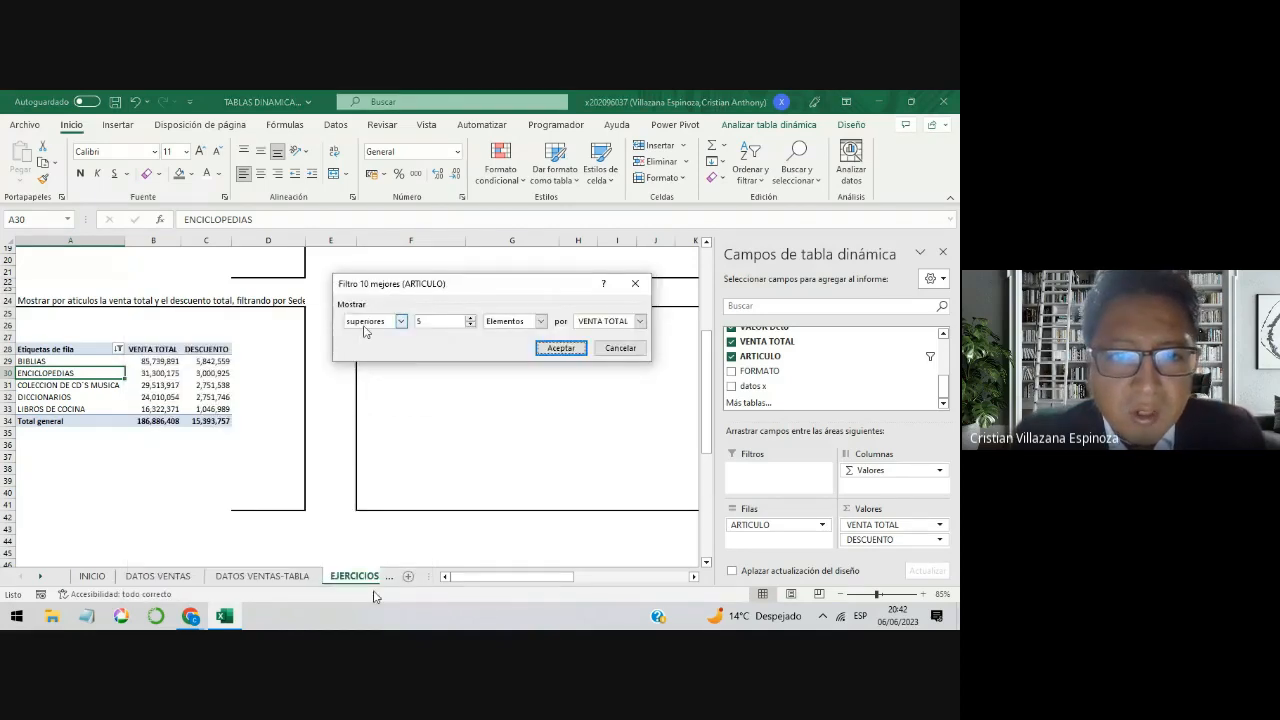
pyautogui.click(400, 322)
pyautogui.click(380, 343)
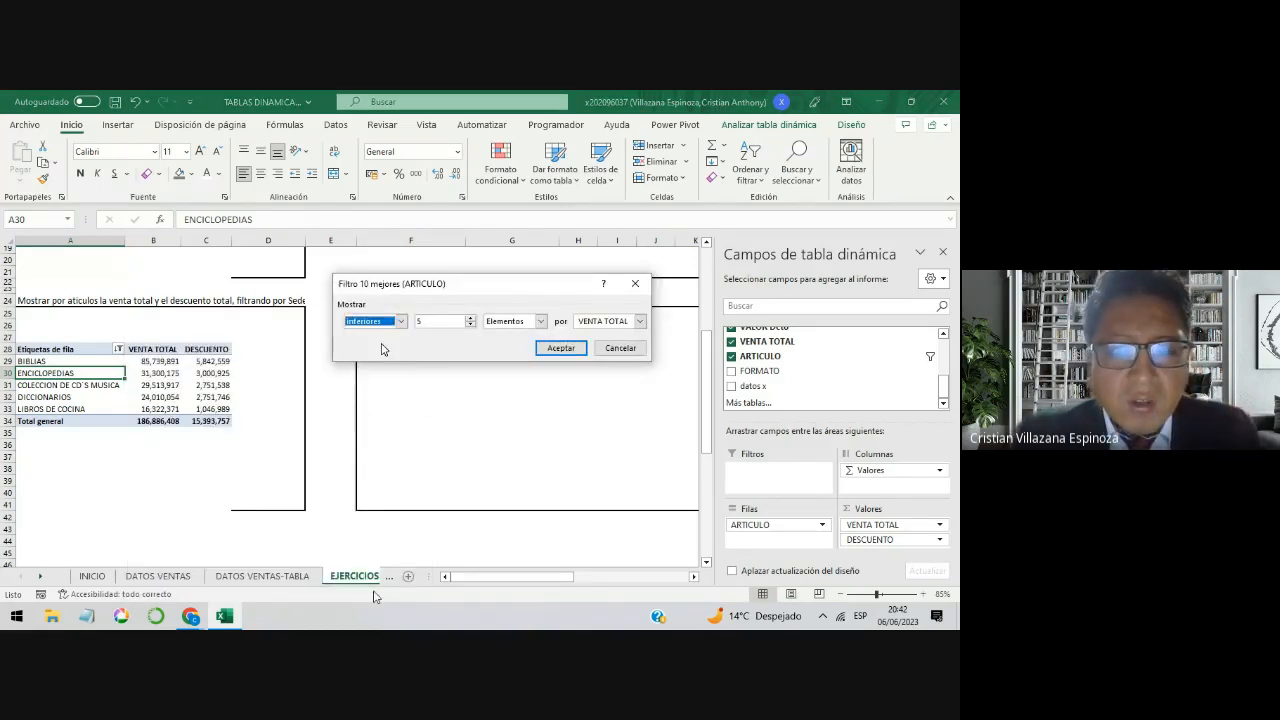
pyautogui.click(561, 347)
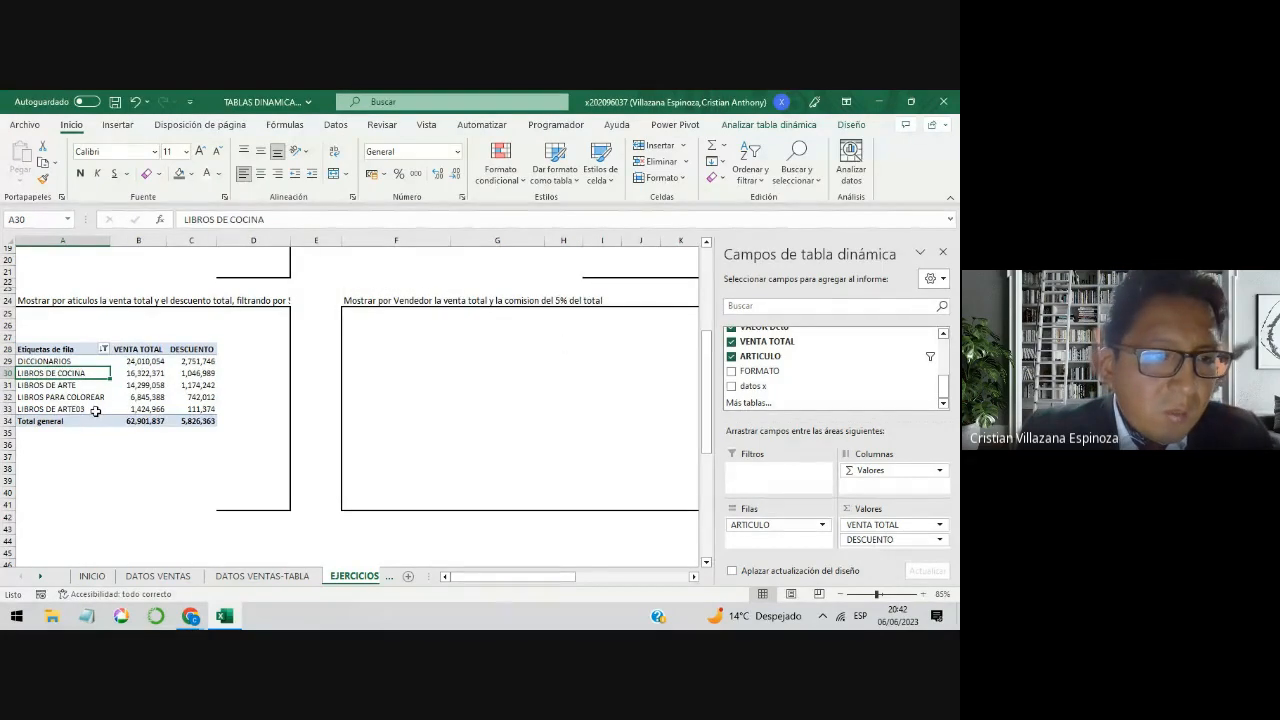
pyautogui.moveTo(102, 407); pyautogui.dragTo(154, 366)
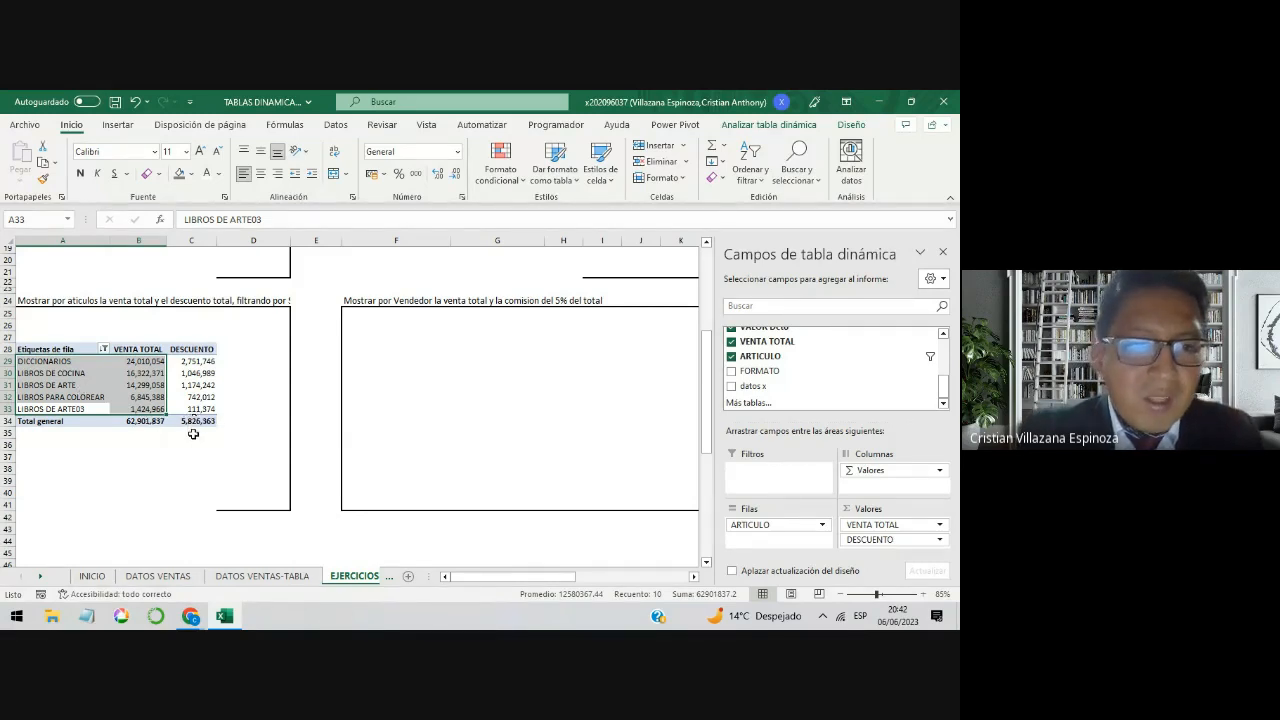
# Step: Switch to the Google Meet call to check its chat messages, and return to the Excel workbook
pyautogui.scroll(1, 262, 389)
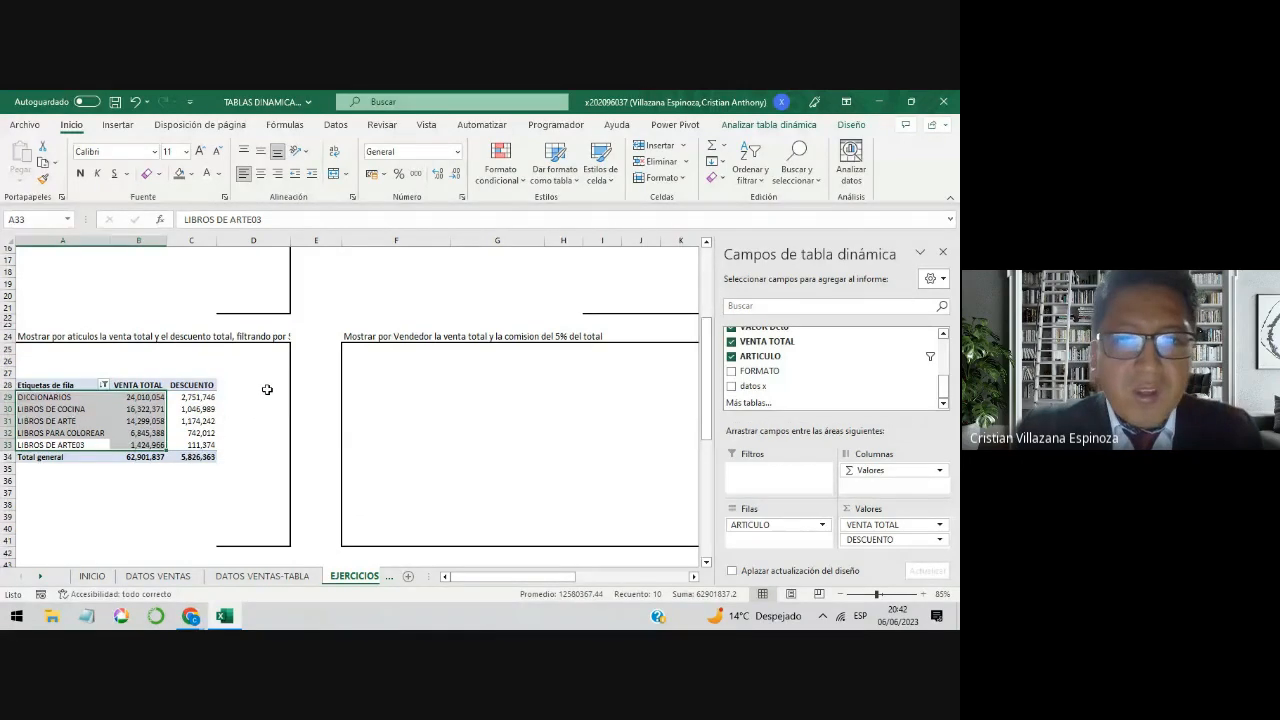
pyautogui.scroll(5, 267, 389)
pyautogui.scroll(-4, 269, 389)
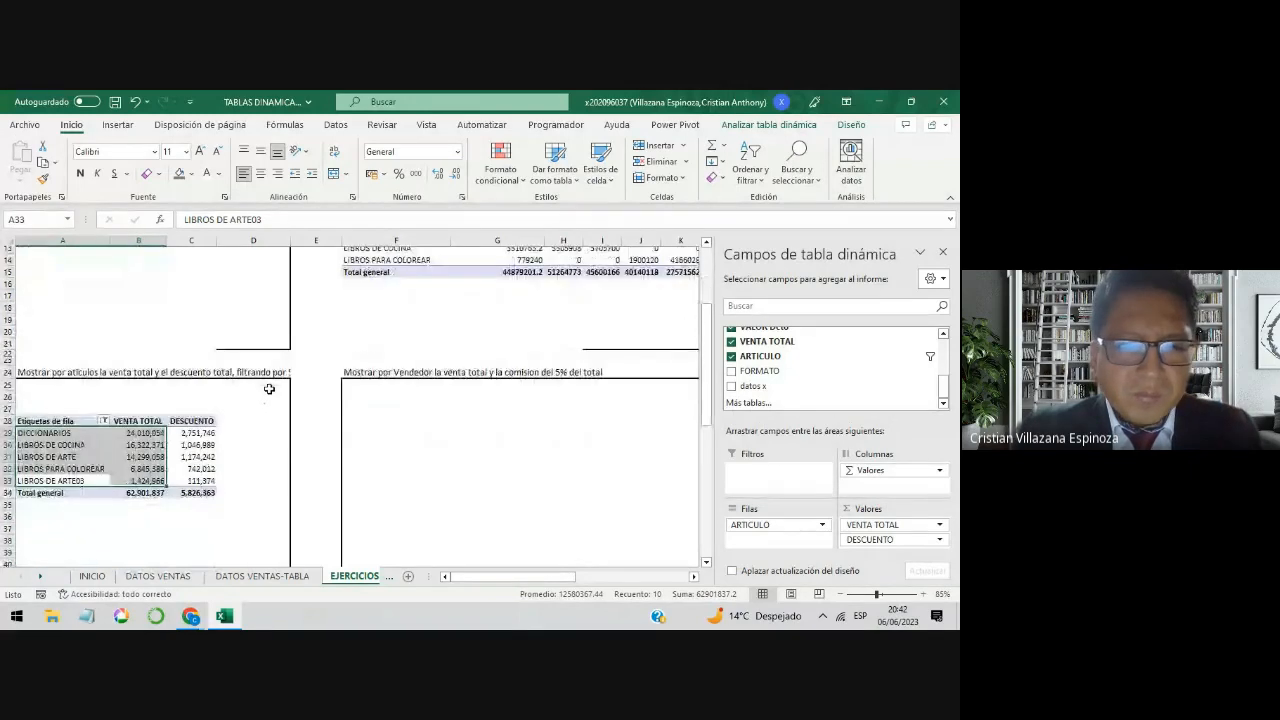
pyautogui.scroll(-1, 269, 389)
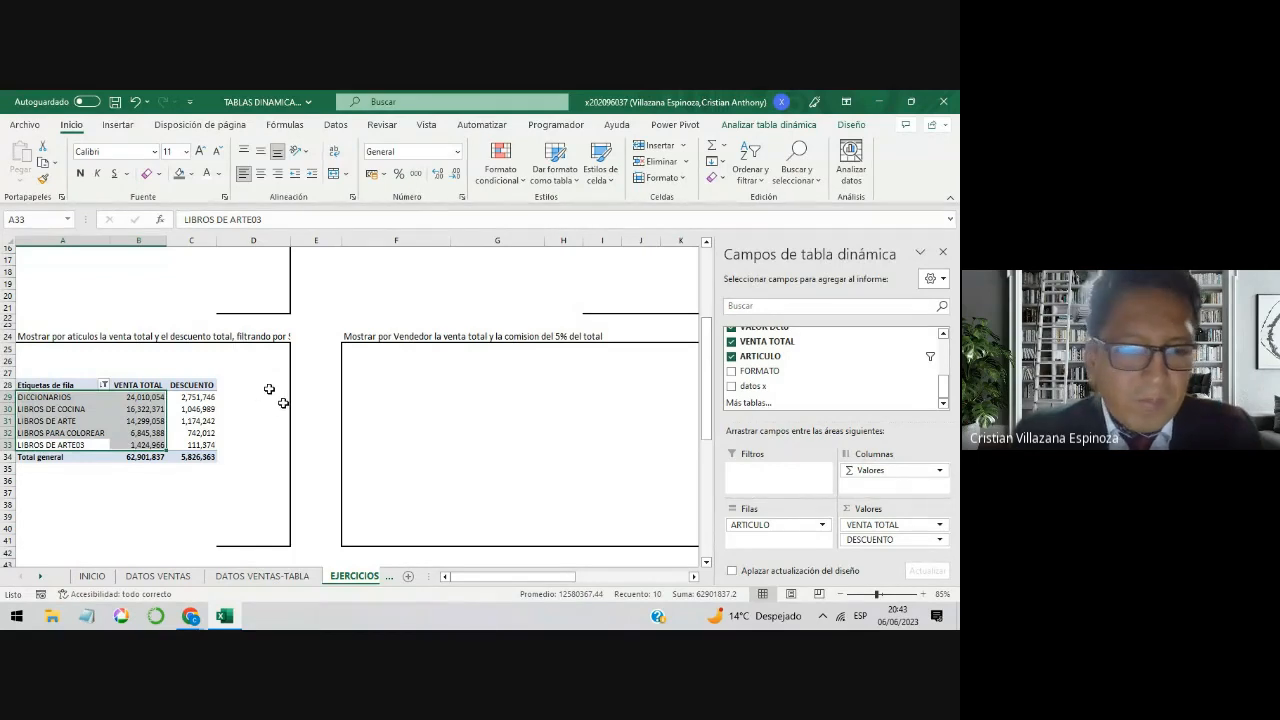
pyautogui.click(170, 530)
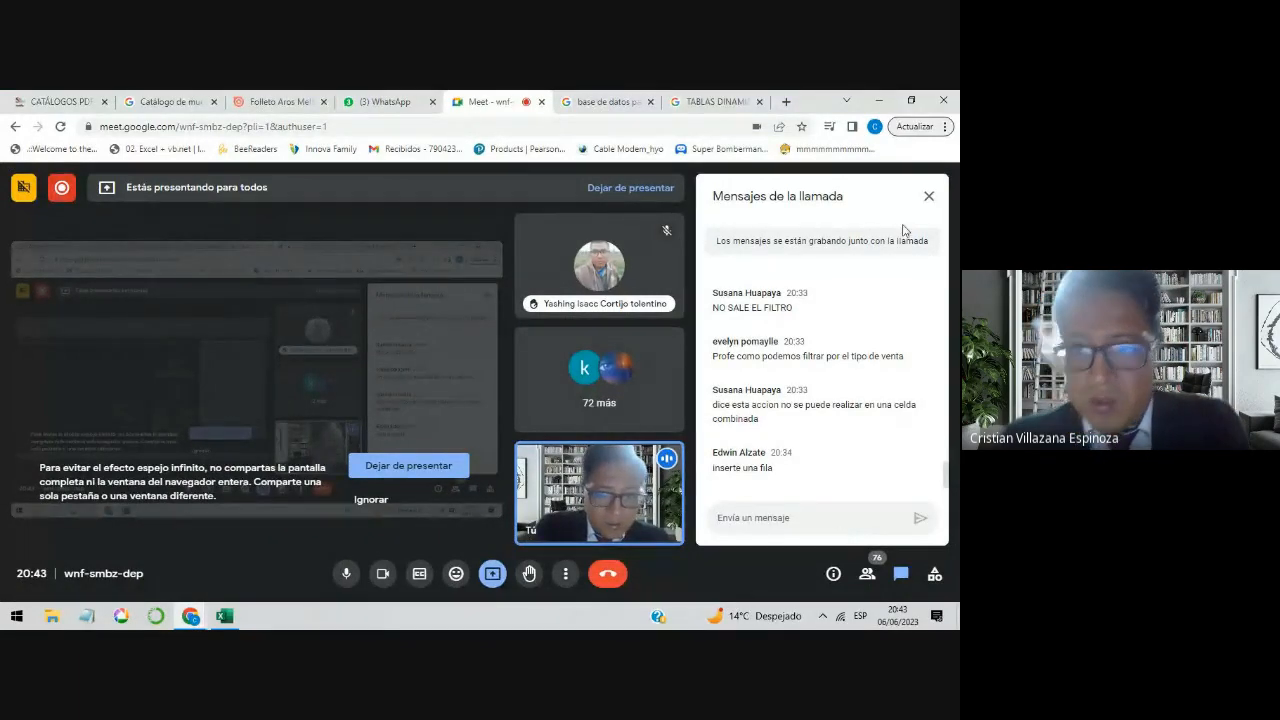
pyautogui.click(877, 105)
# Step: Insert a pivot table from the sales table at cell F28 of EJERCICIOS for the Vendedor sales and commission exercise
pyautogui.click(458, 419)
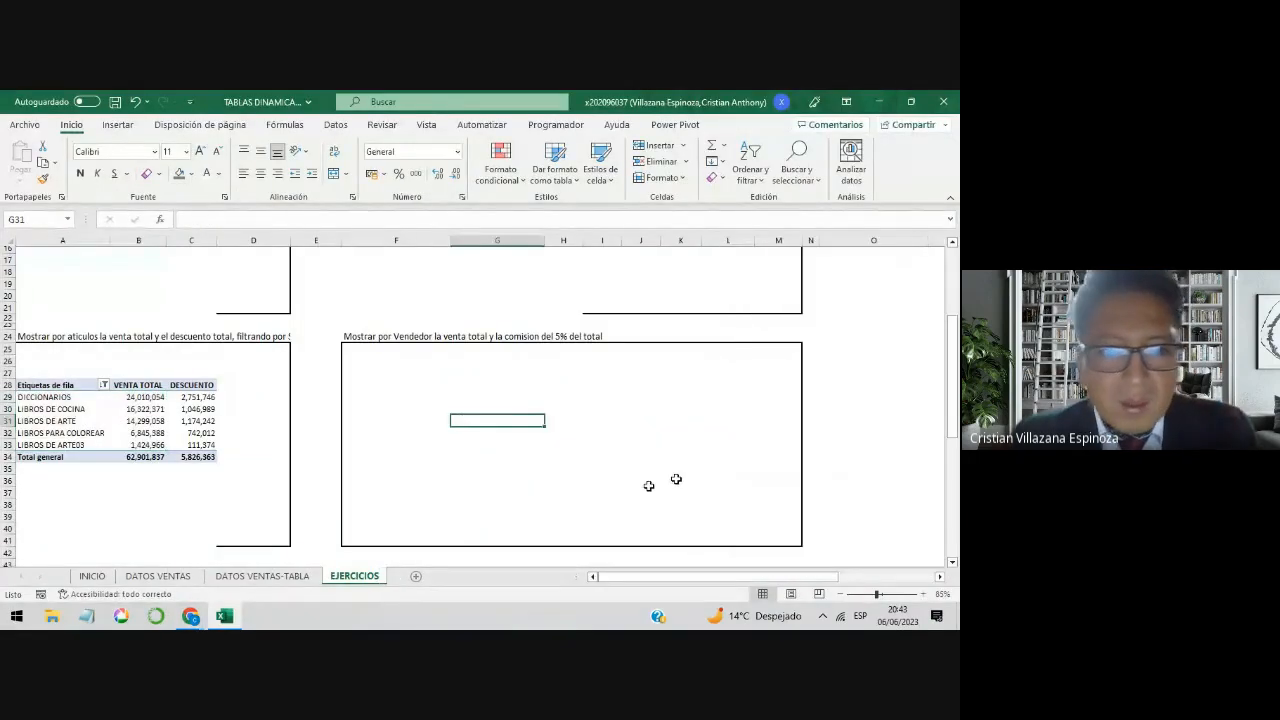
pyautogui.click(446, 339)
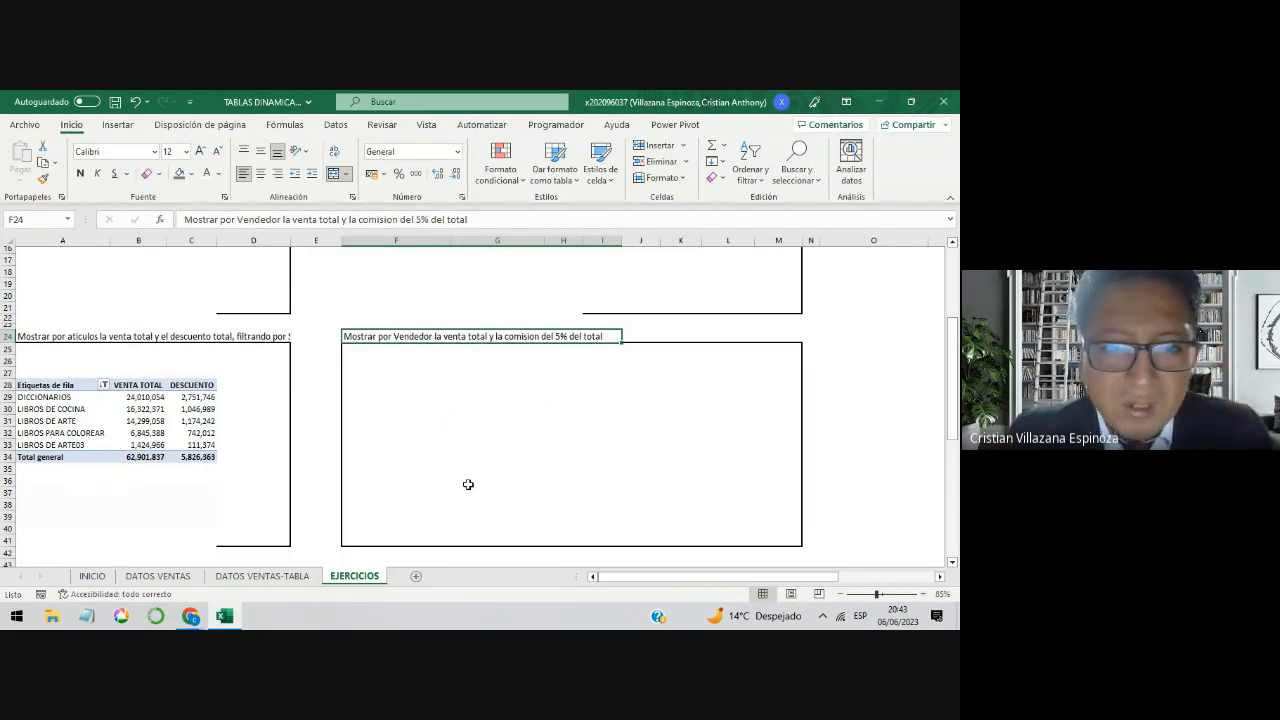
pyautogui.click(424, 417)
pyautogui.click(381, 389)
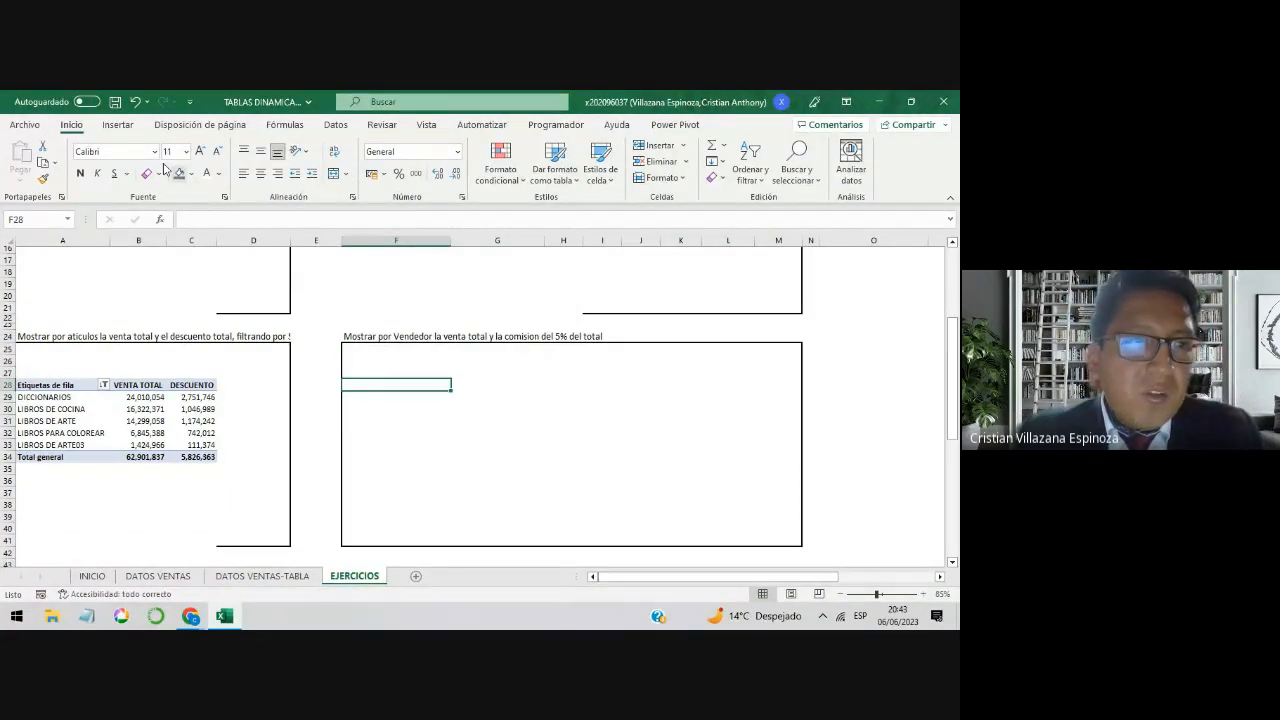
pyautogui.click(117, 124)
pyautogui.click(28, 162)
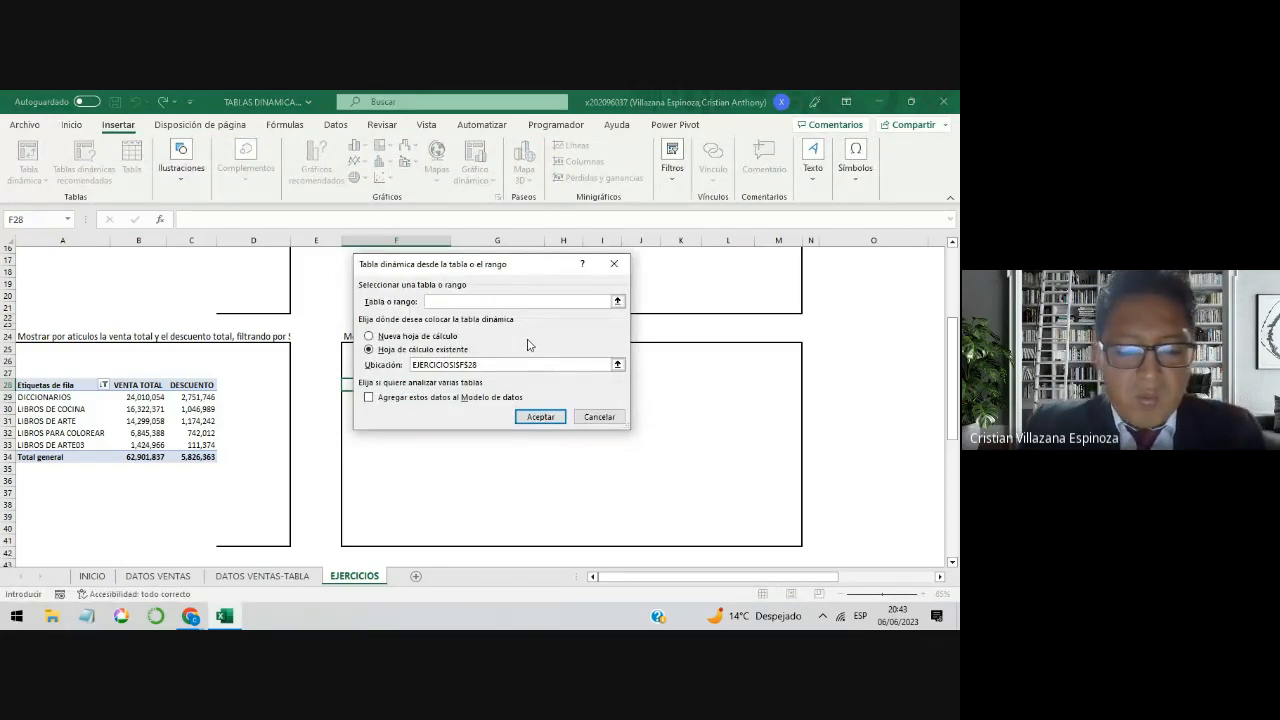
pyautogui.write('VENTAS')
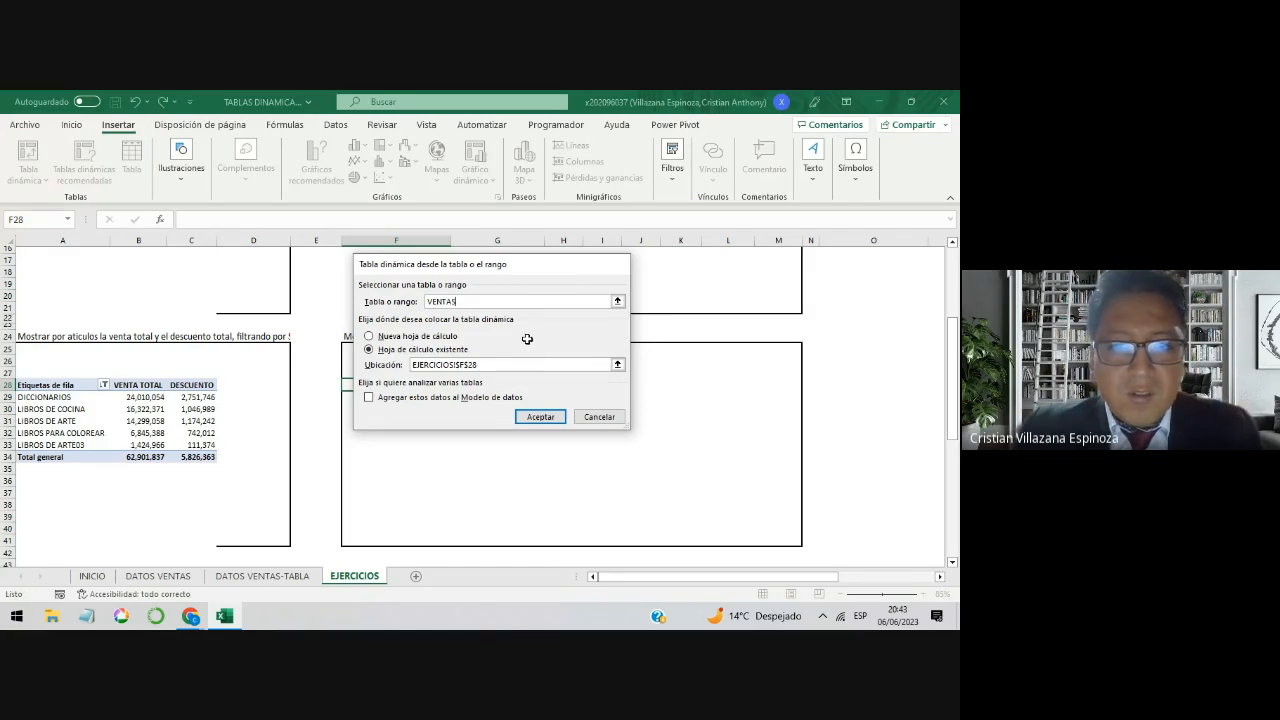
pyautogui.press('Return')
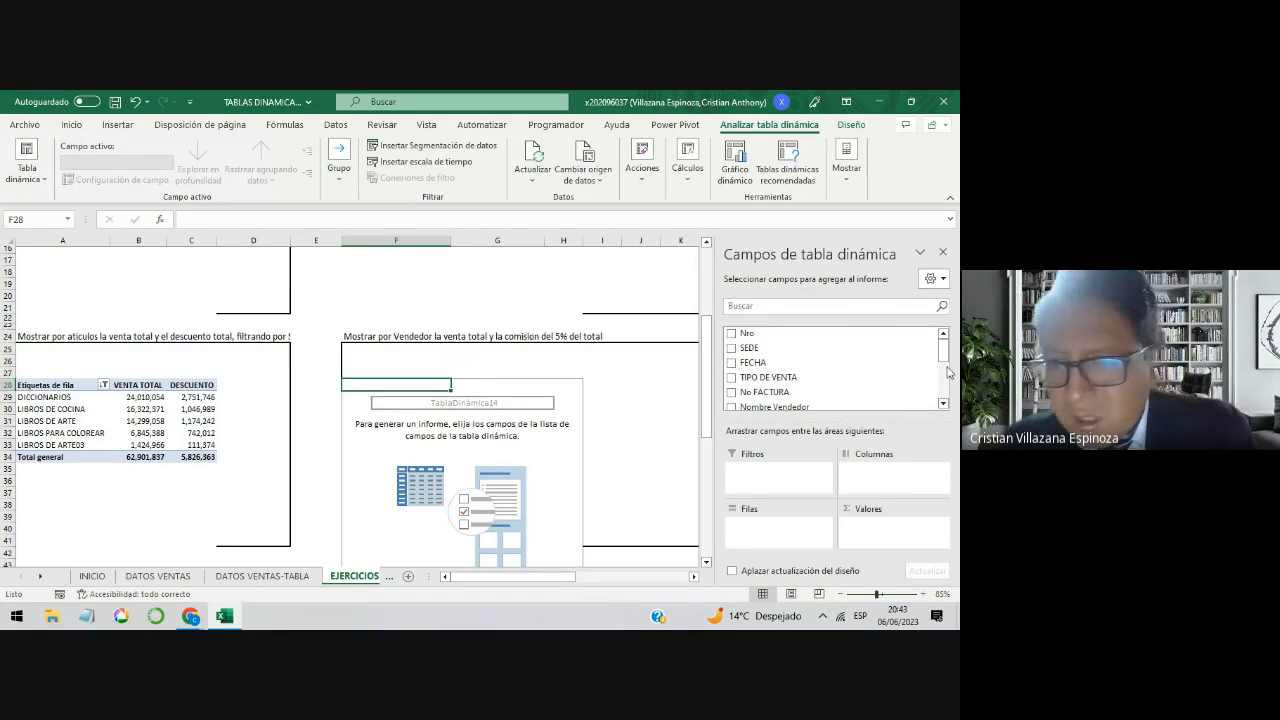
# Step: Add VENTA TOTAL as the value field and Nombre Vendedor as the row field of the new pivot table
pyautogui.moveTo(943, 348); pyautogui.dragTo(944, 393)
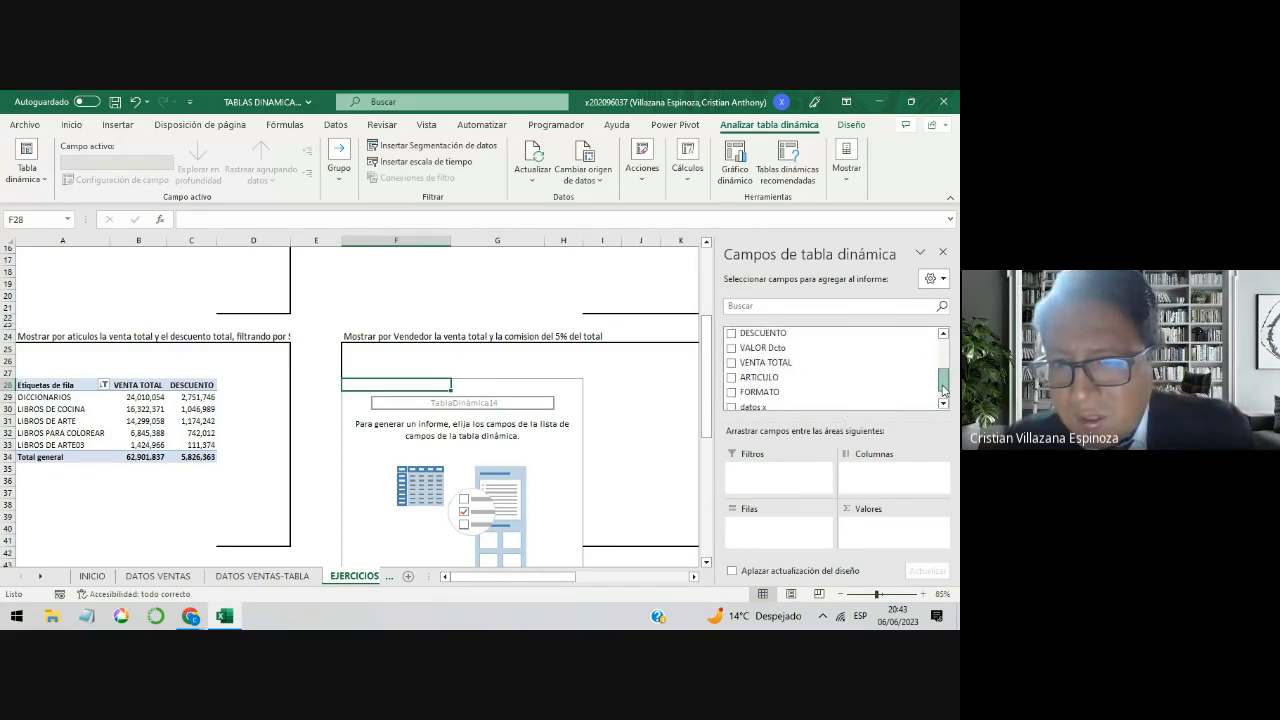
pyautogui.moveTo(765, 362); pyautogui.dragTo(886, 541)
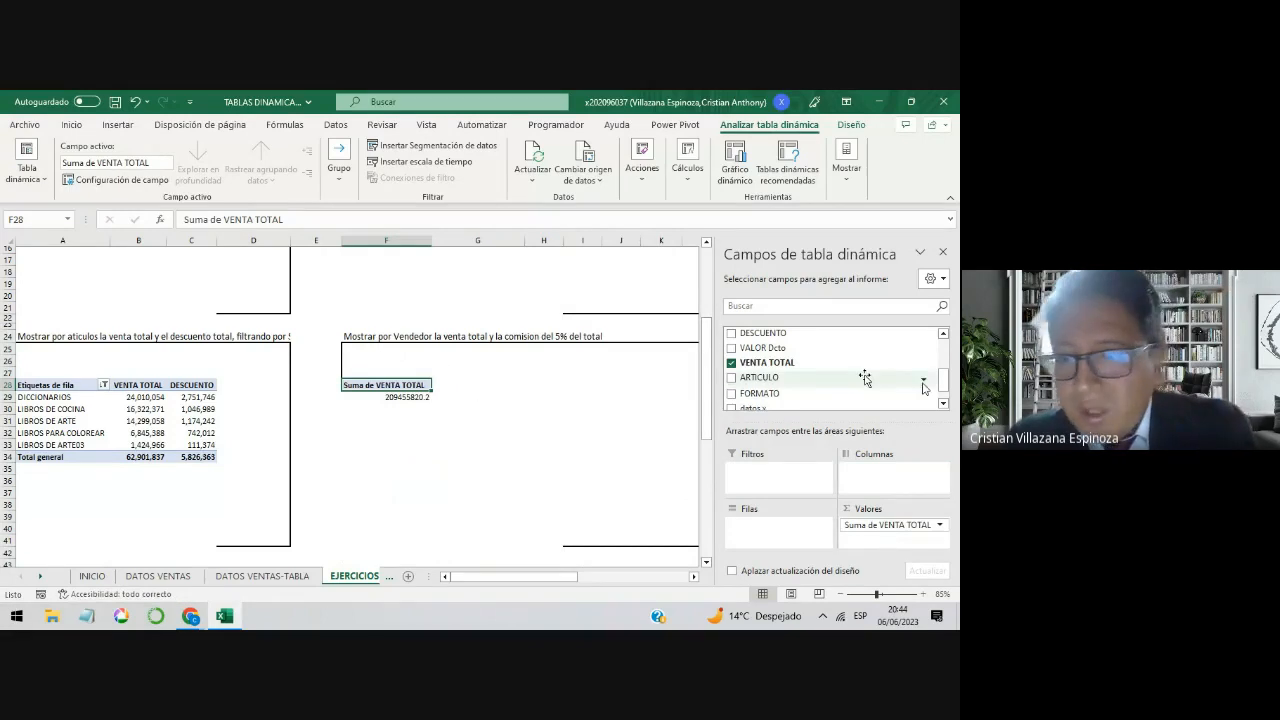
pyautogui.moveTo(955, 386); pyautogui.dragTo(945, 352)
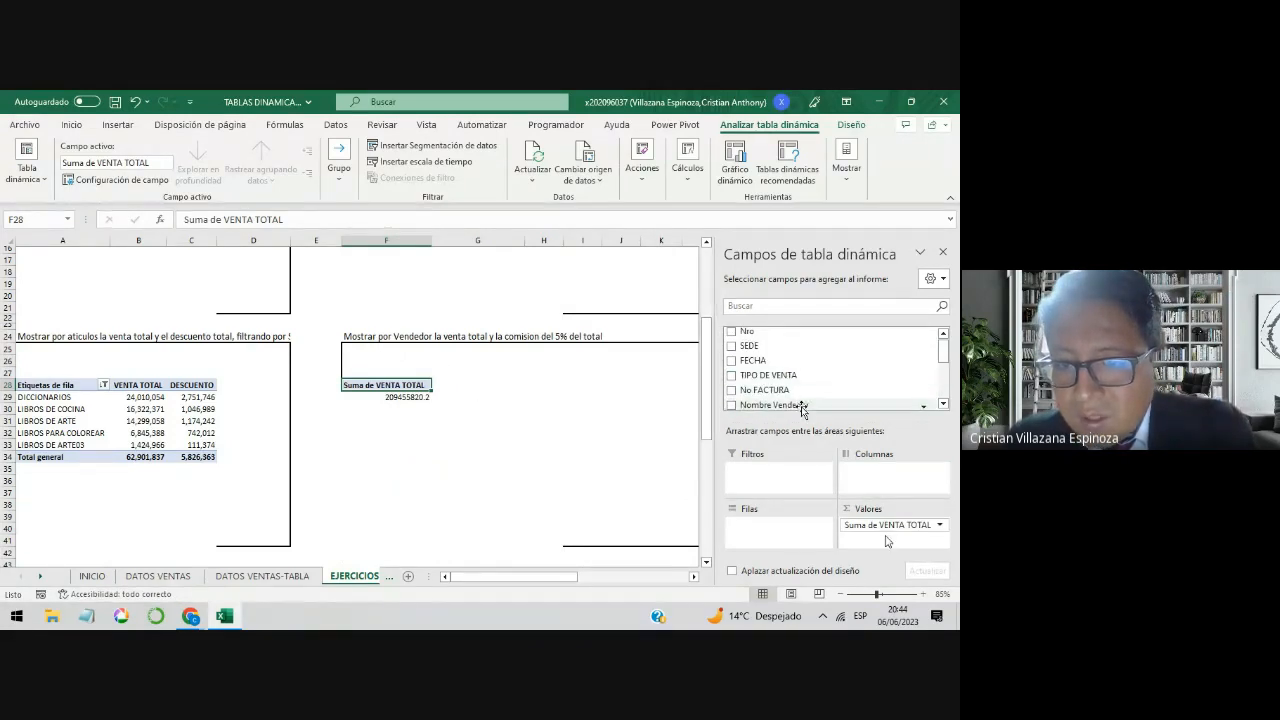
pyautogui.moveTo(775, 404); pyautogui.dragTo(785, 530)
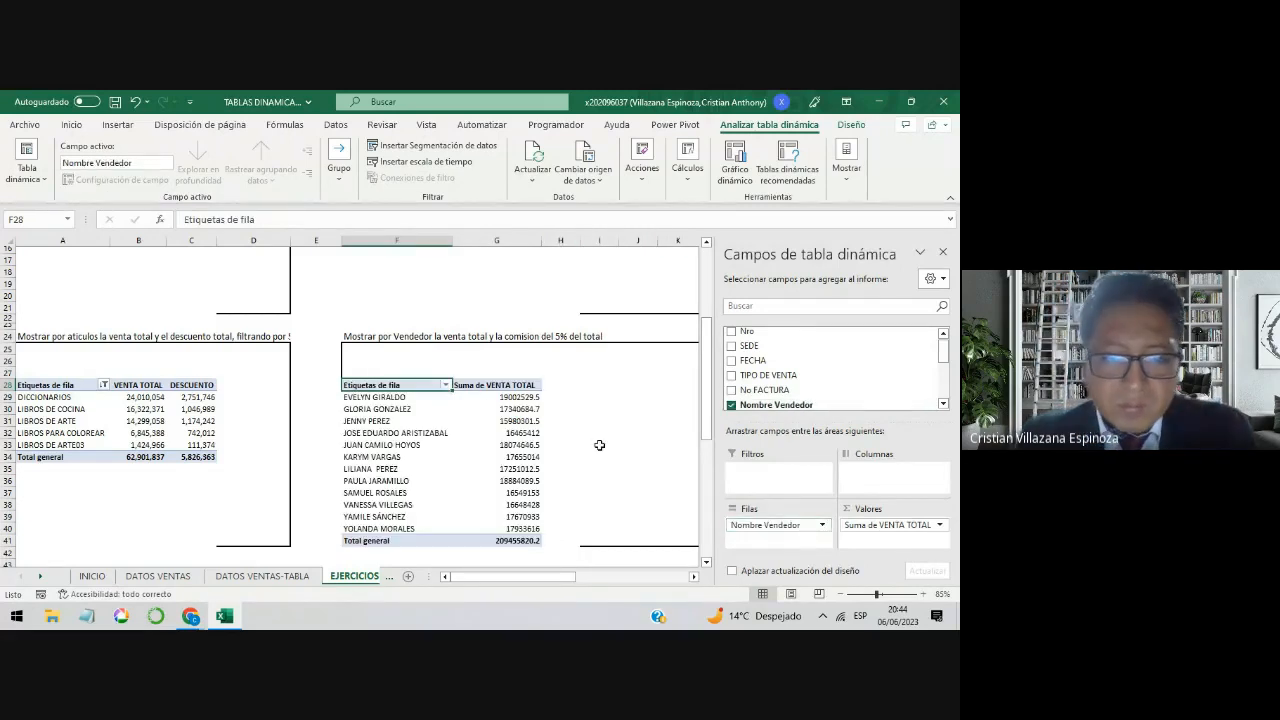
# Step: Remove the "Suma de" prefix from the VENTA TOTAL value field's custom name in the seller pivot table
pyautogui.scroll(-1, 599, 445)
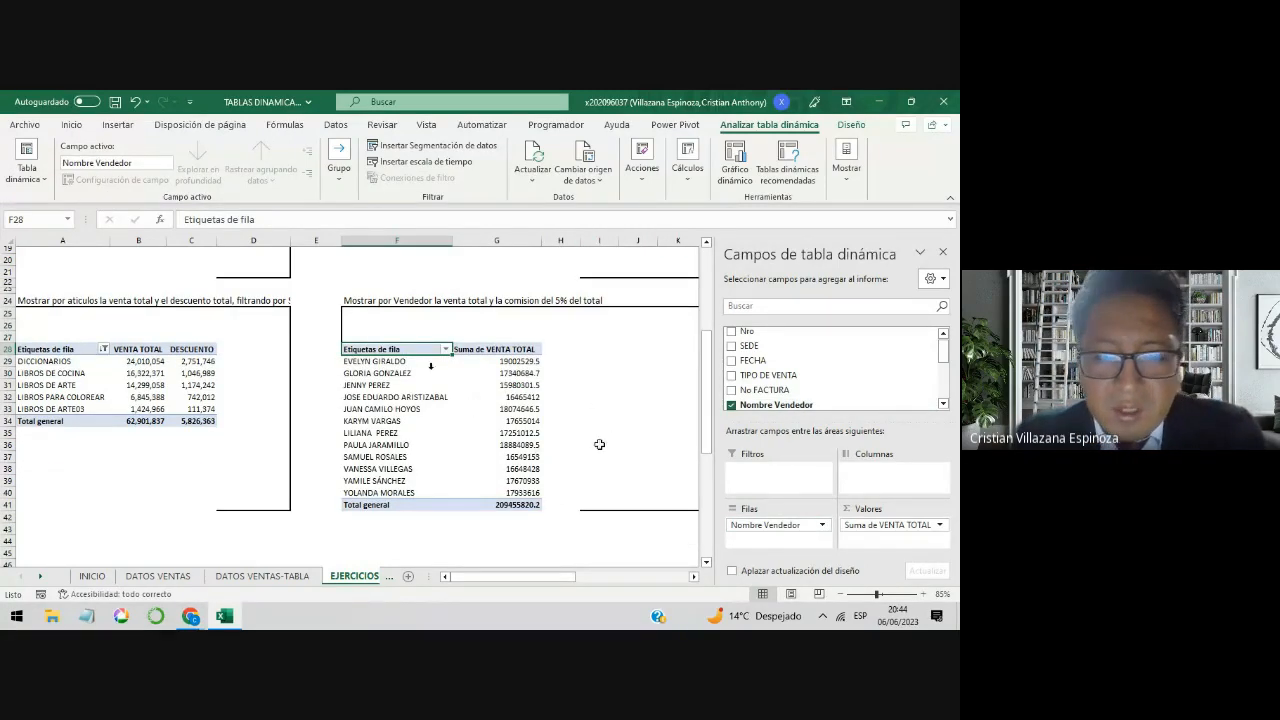
pyautogui.click(888, 528)
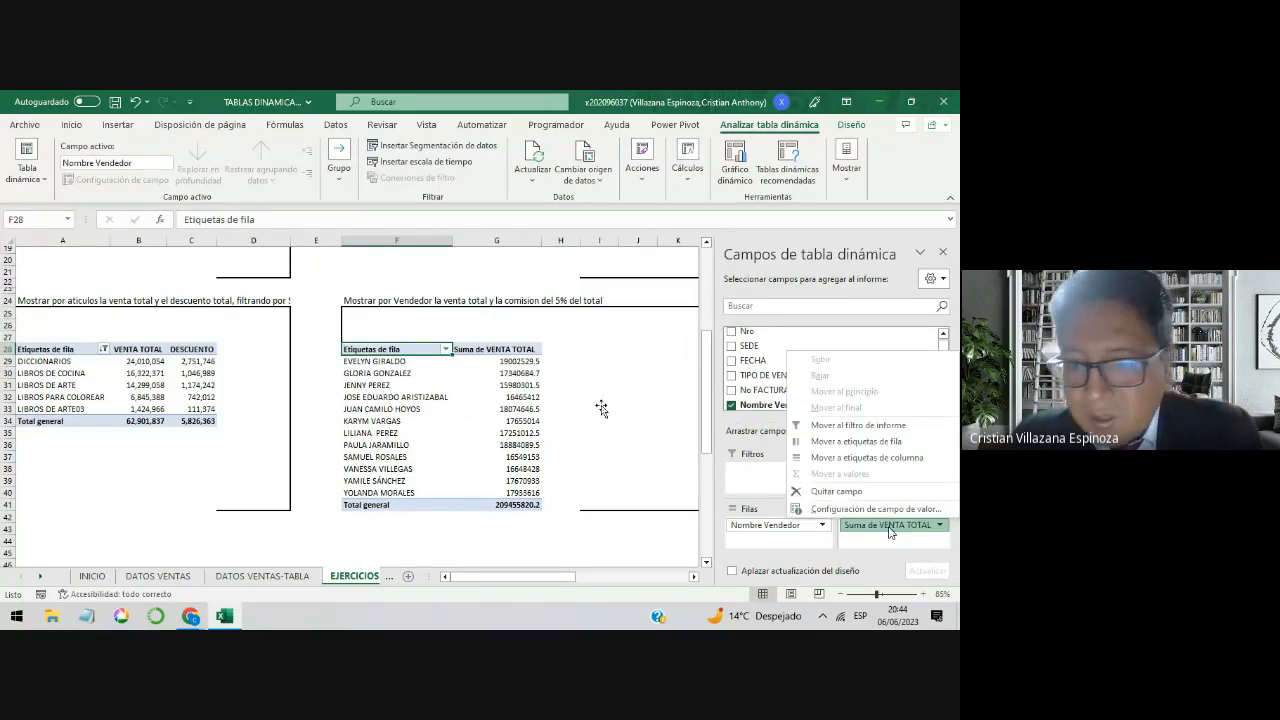
pyautogui.click(870, 509)
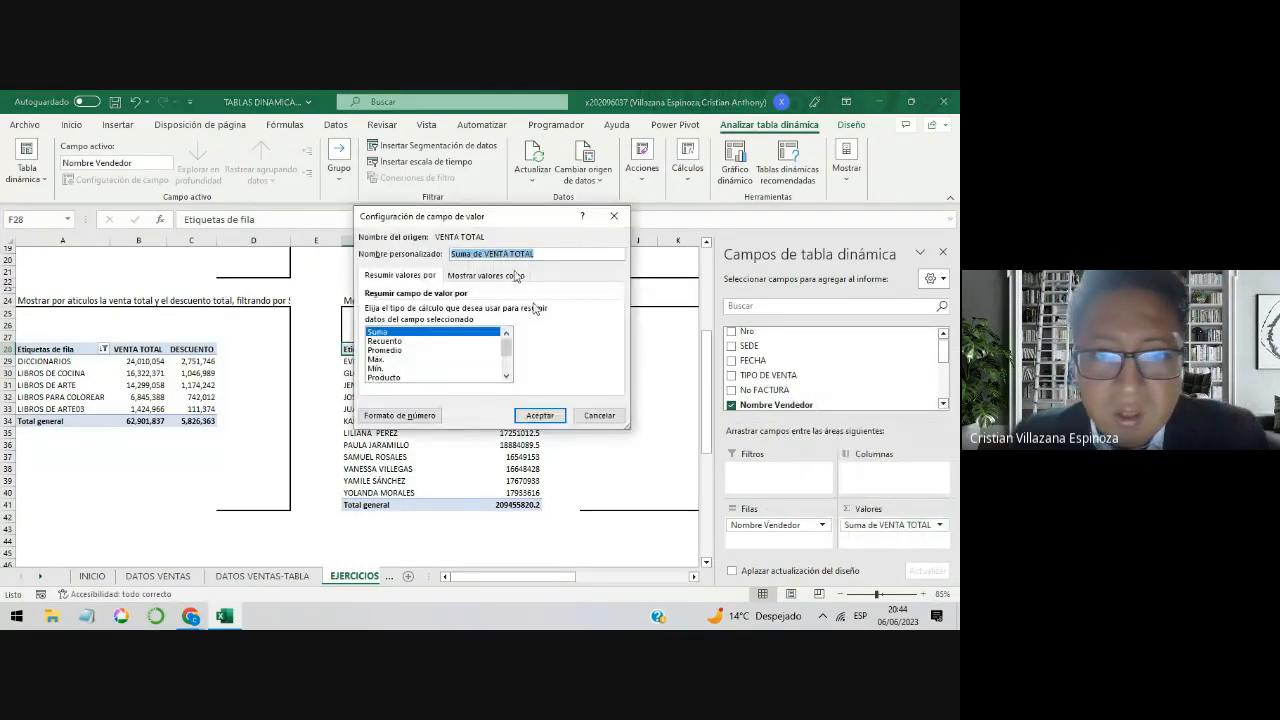
pyautogui.moveTo(484, 254); pyautogui.dragTo(451, 254)
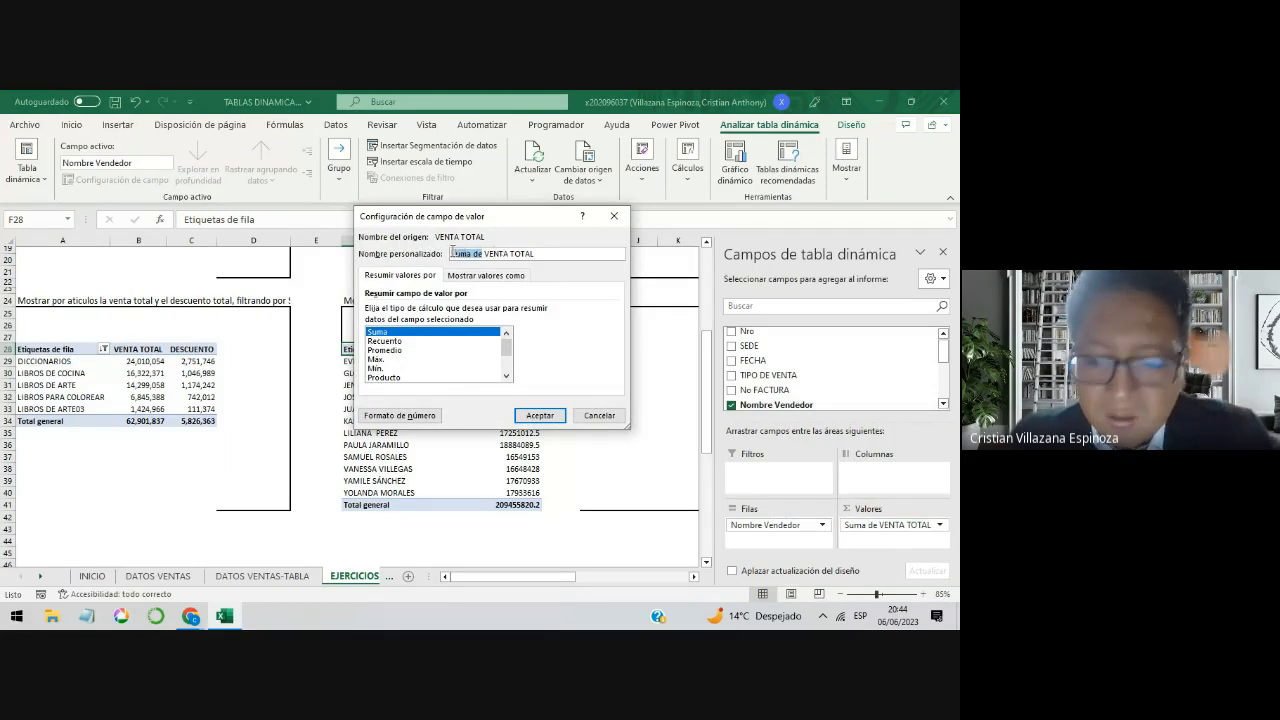
pyautogui.press('BackSpace')
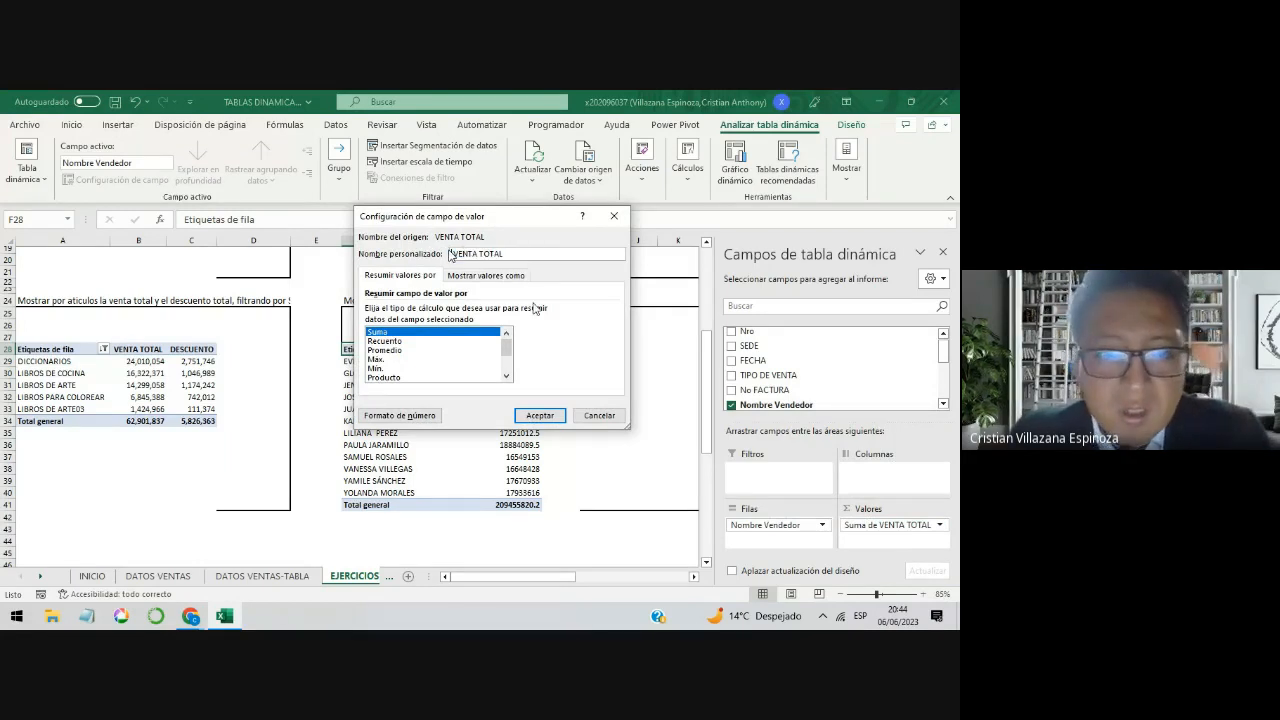
# Step: Format the VENTA TOTAL field of the seller pivot table as a number with thousands separator and zero decimals
pyautogui.click(399, 415)
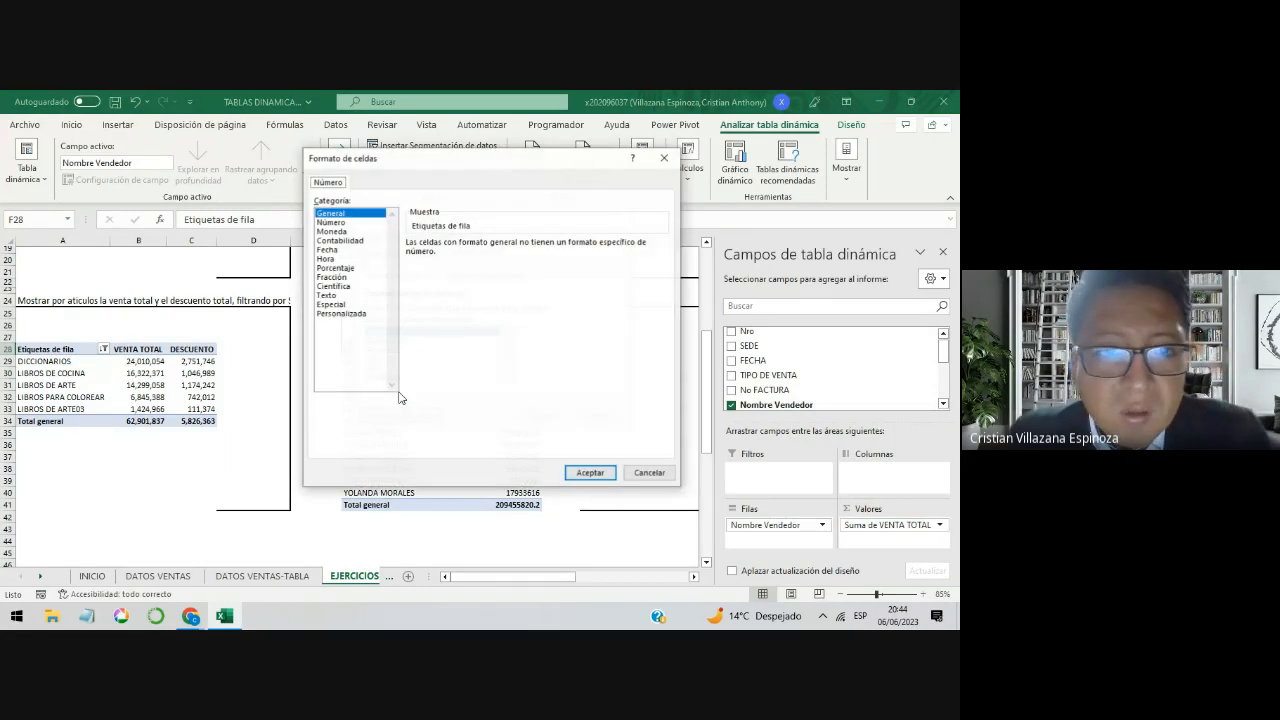
pyautogui.click(331, 222)
pyautogui.click(523, 248)
pyautogui.click(523, 248)
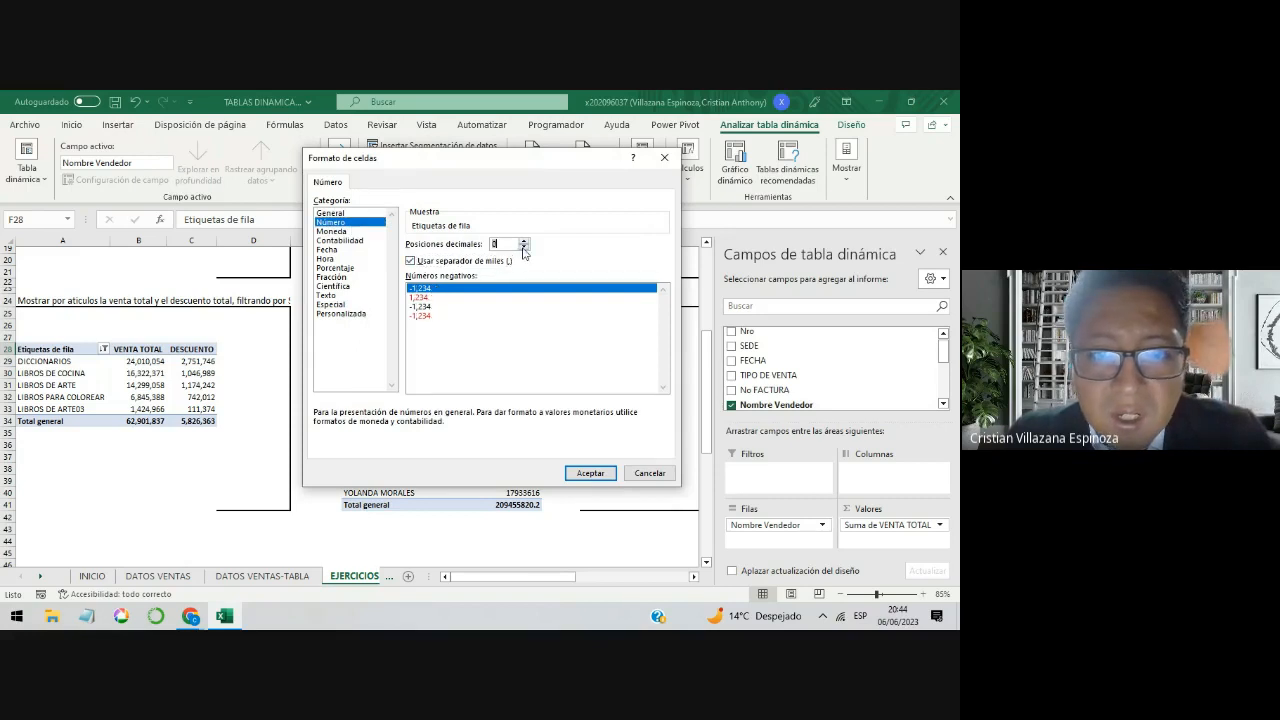
pyautogui.click(590, 473)
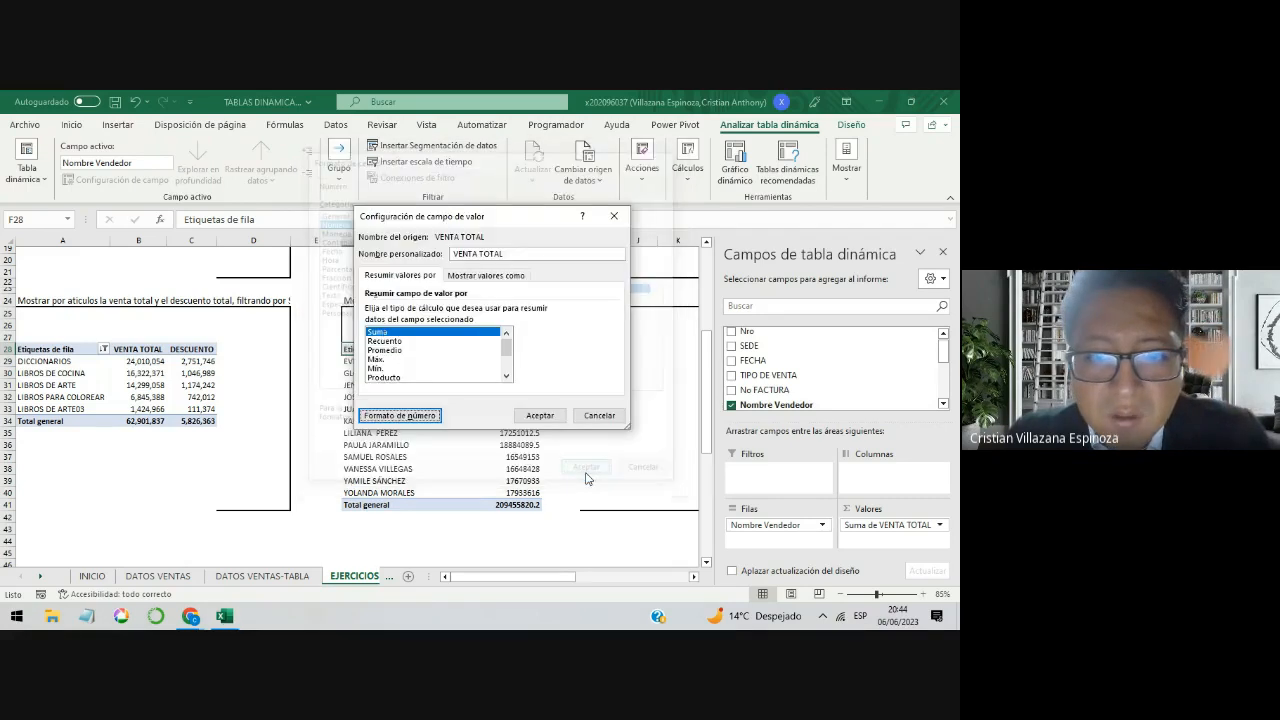
pyautogui.click(553, 415)
# Step: Sort the seller pivot table by VENTA TOTAL from largest to smallest
pyautogui.rightClick(494, 367)
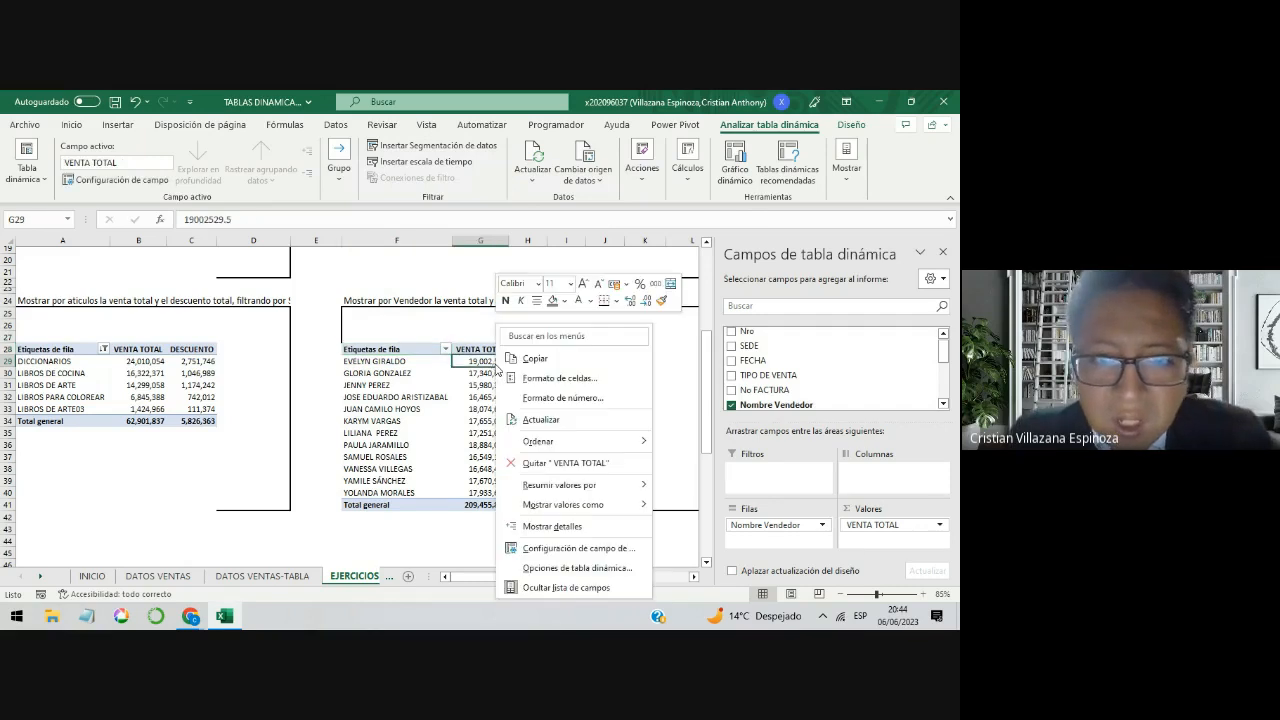
pyautogui.moveTo(595, 441)
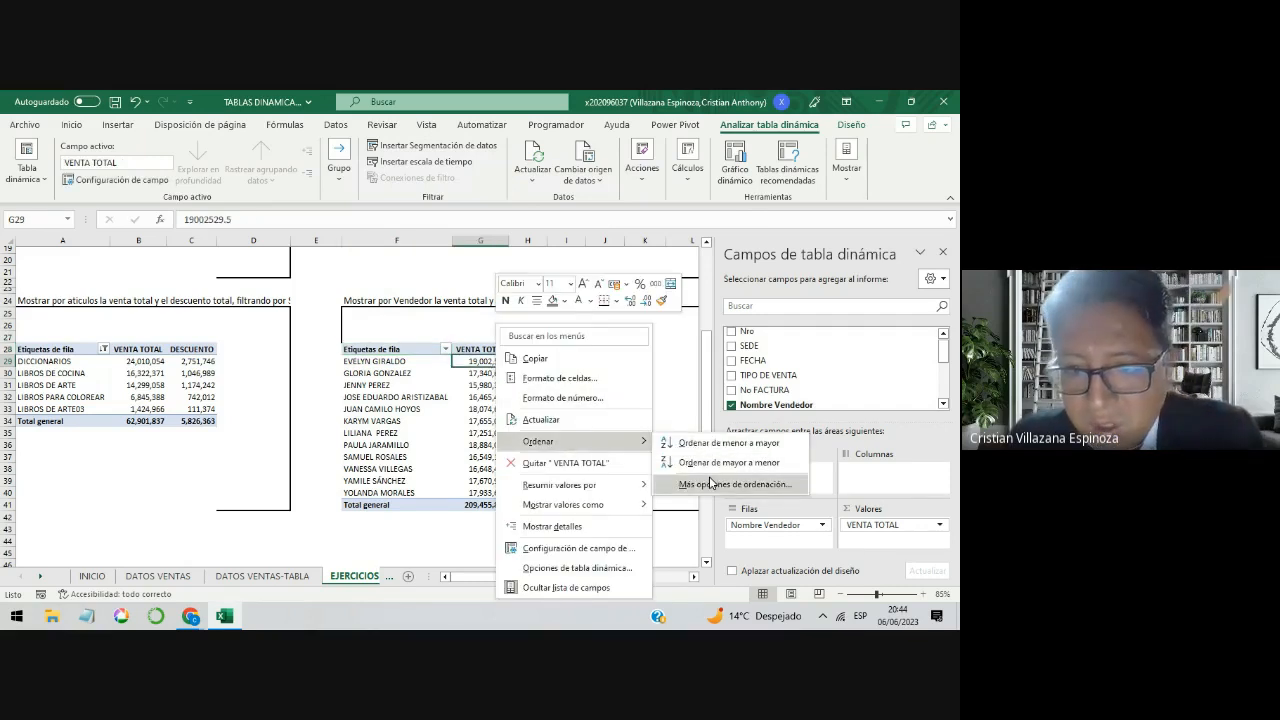
pyautogui.click(716, 463)
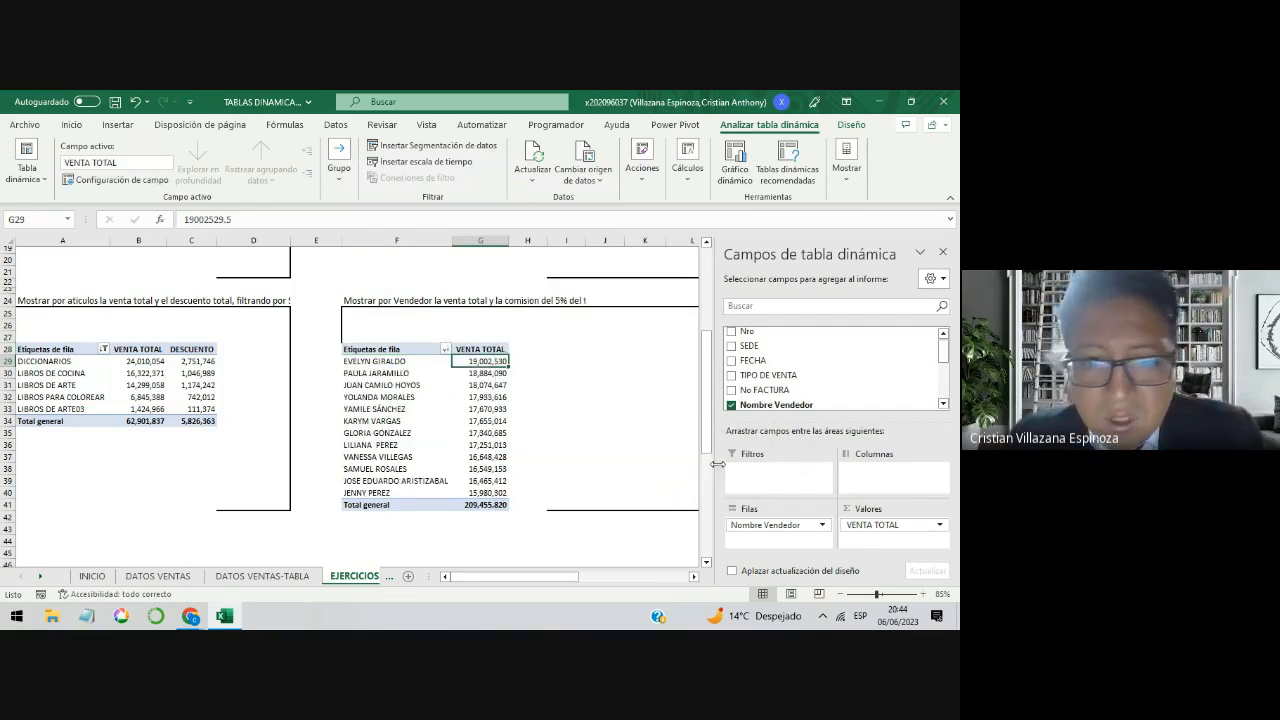
# Step: Review the first seller's row in the sorted pivot table and the 5% commission exercise statement in F24
pyautogui.click(444, 409)
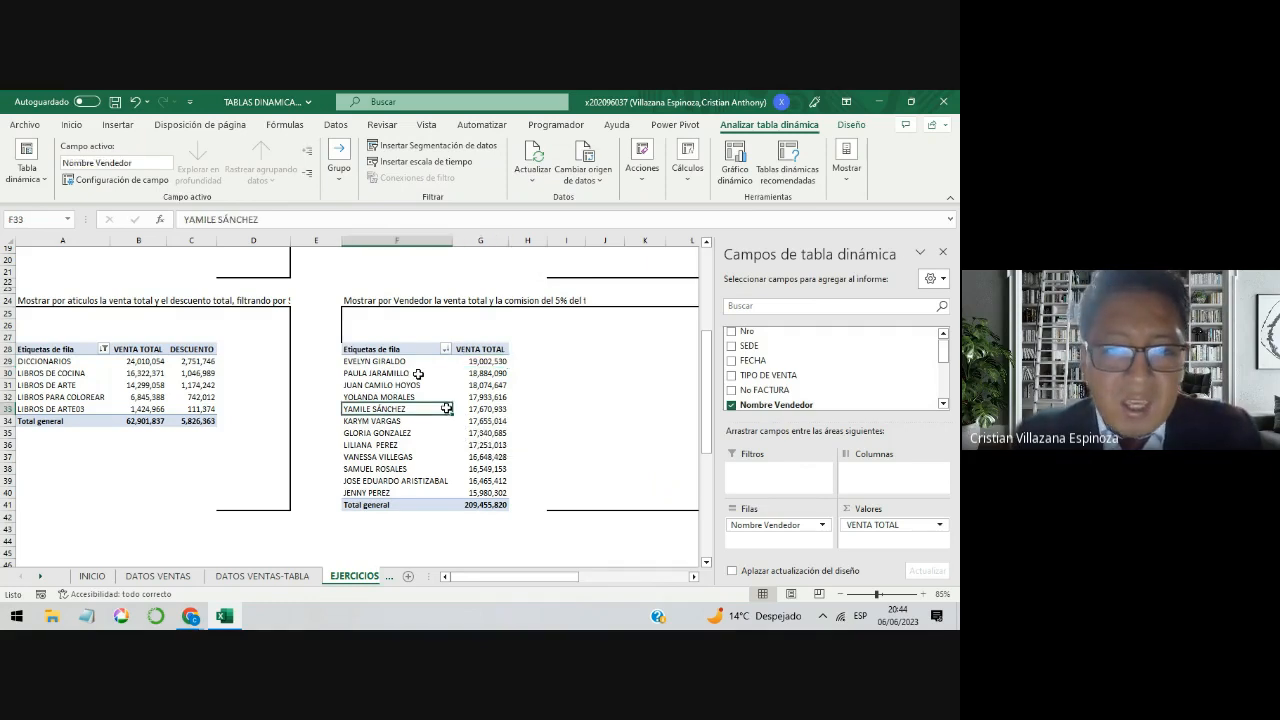
pyautogui.moveTo(425, 361); pyautogui.dragTo(460, 364)
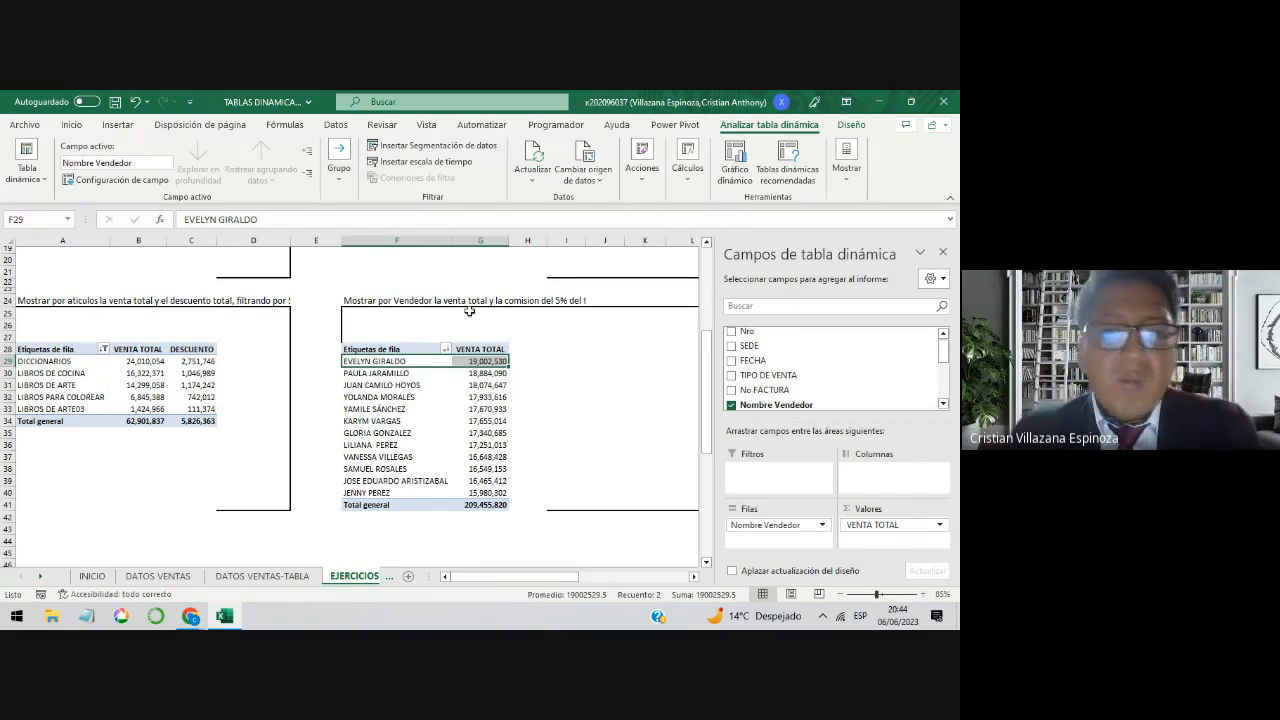
pyautogui.click(563, 299)
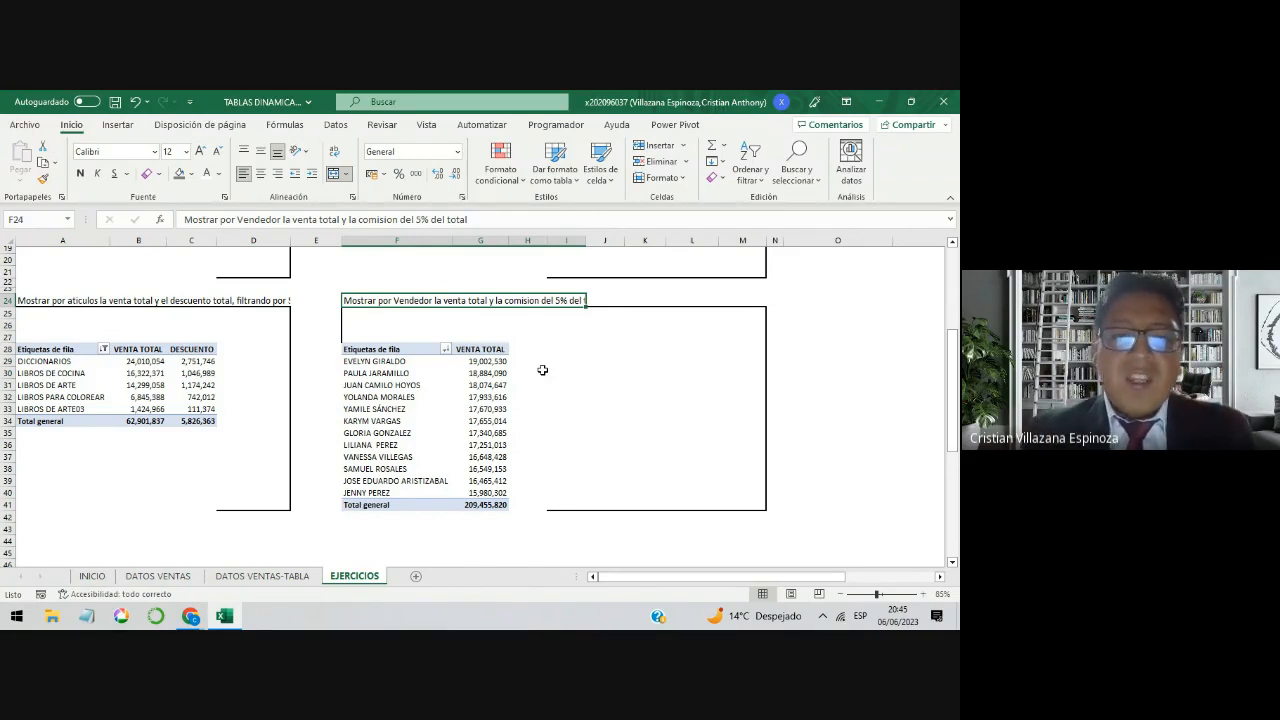
pyautogui.click(434, 362)
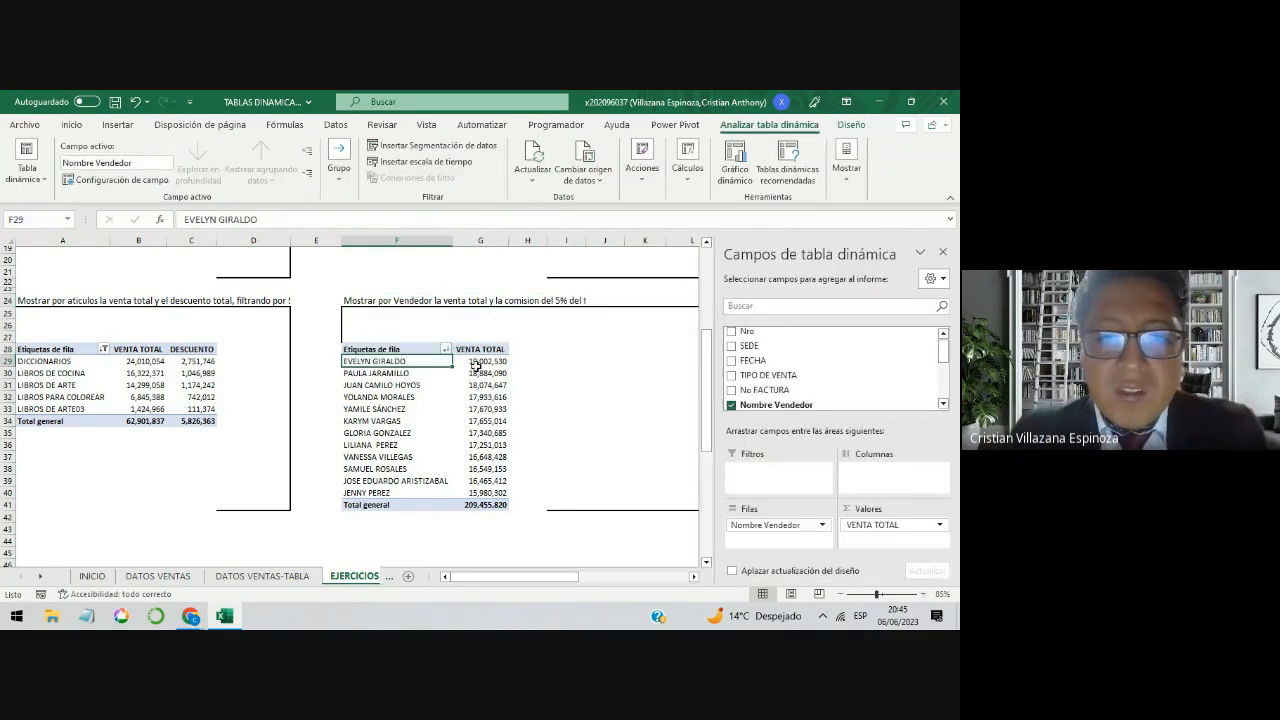
pyautogui.click(488, 362)
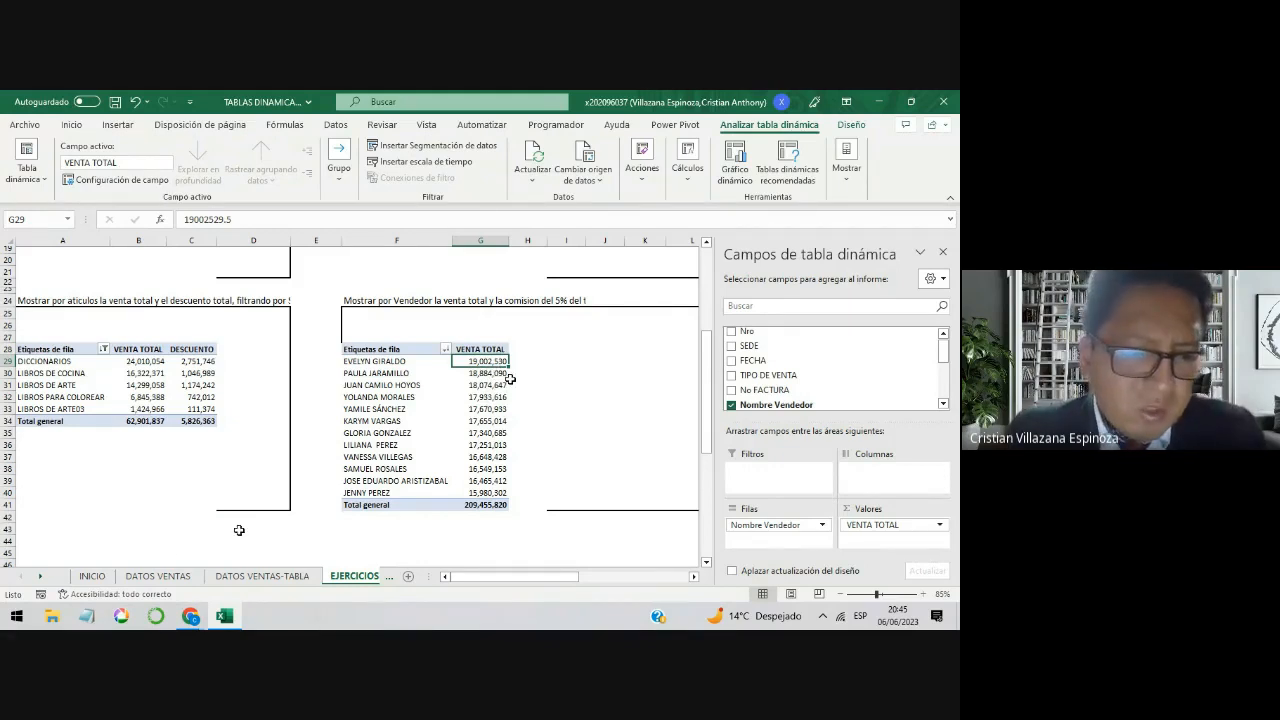
# Step: Check the column headers of DATOS VENTAS for a commission field, and return to the seller pivot table in EJERCICIOS
pyautogui.click(172, 577)
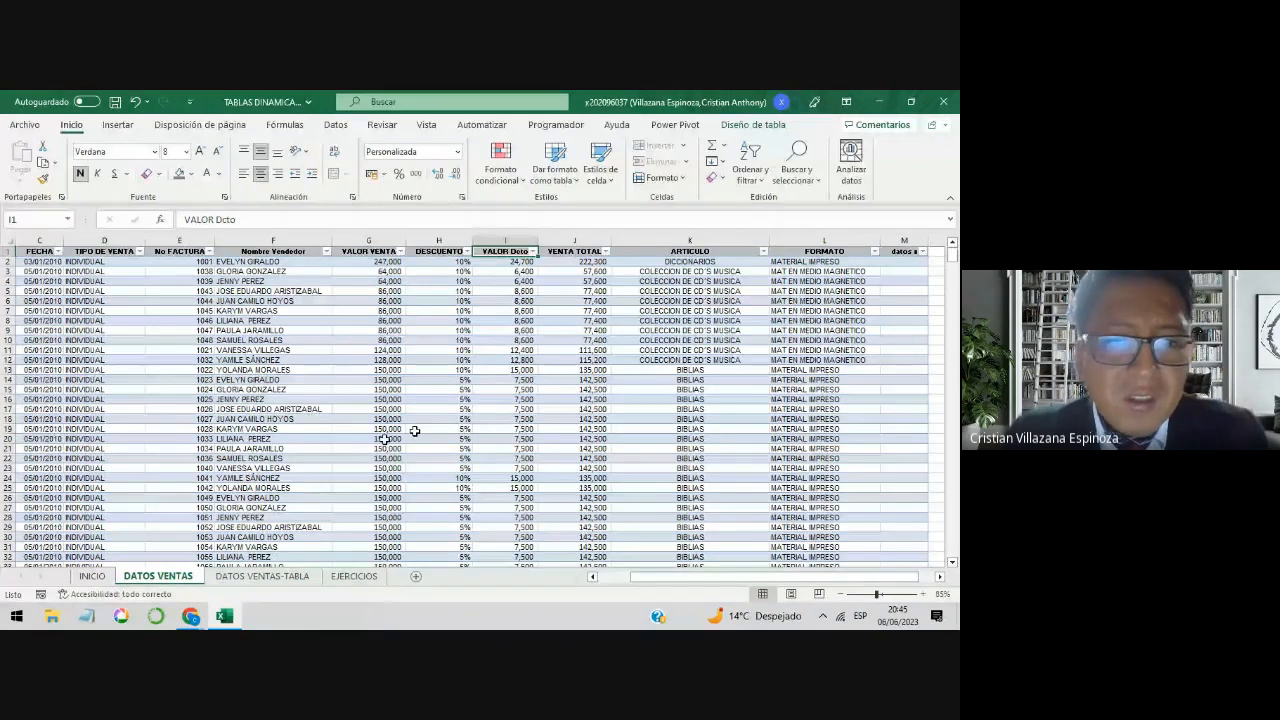
pyautogui.press('Left')
pyautogui.press('Left')
pyautogui.press('Left')
pyautogui.press('Left')
pyautogui.press('Left')
pyautogui.press('Left')
pyautogui.press('Left')
pyautogui.press('Left')
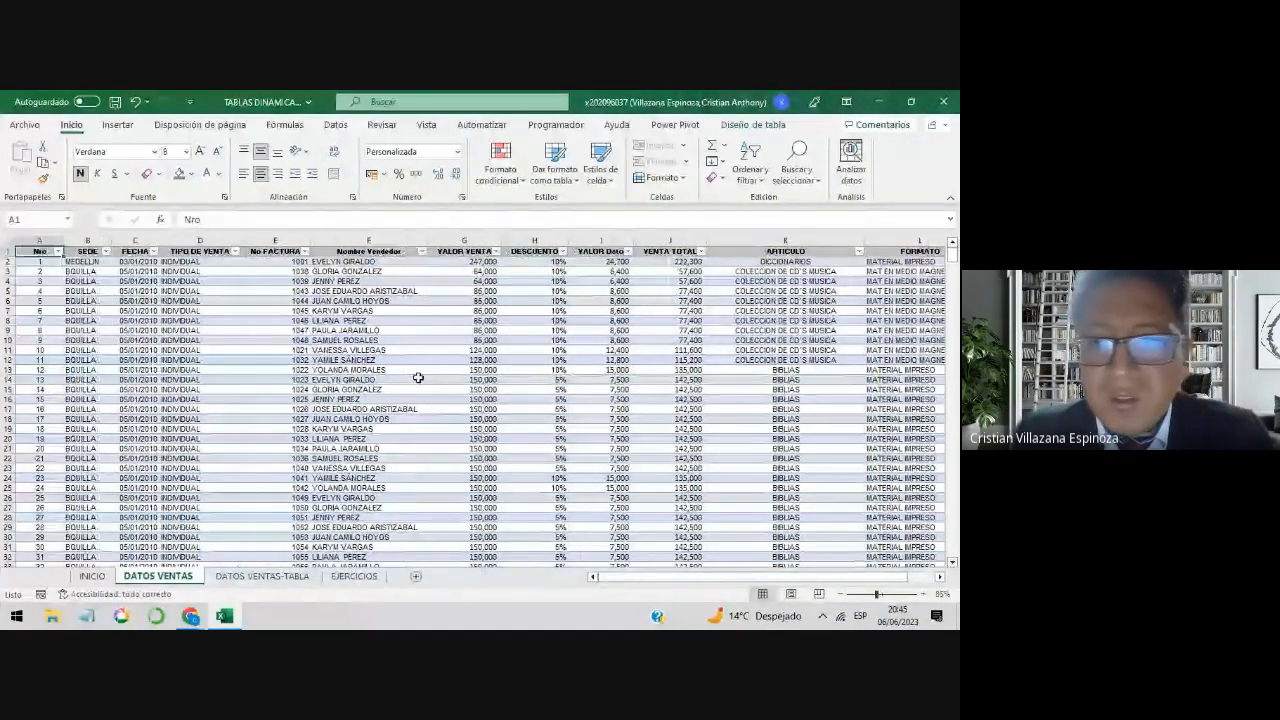
pyautogui.hotkey('ctrl', 'Right')
pyautogui.press('Left')
pyautogui.press('Left')
pyautogui.press('Left')
pyautogui.press('Left')
pyautogui.press('Left')
pyautogui.press('Left')
pyautogui.press('Left')
pyautogui.press('Left')
pyautogui.press('Left')
pyautogui.press('Left')
pyautogui.press('Left')
pyautogui.press('Left')
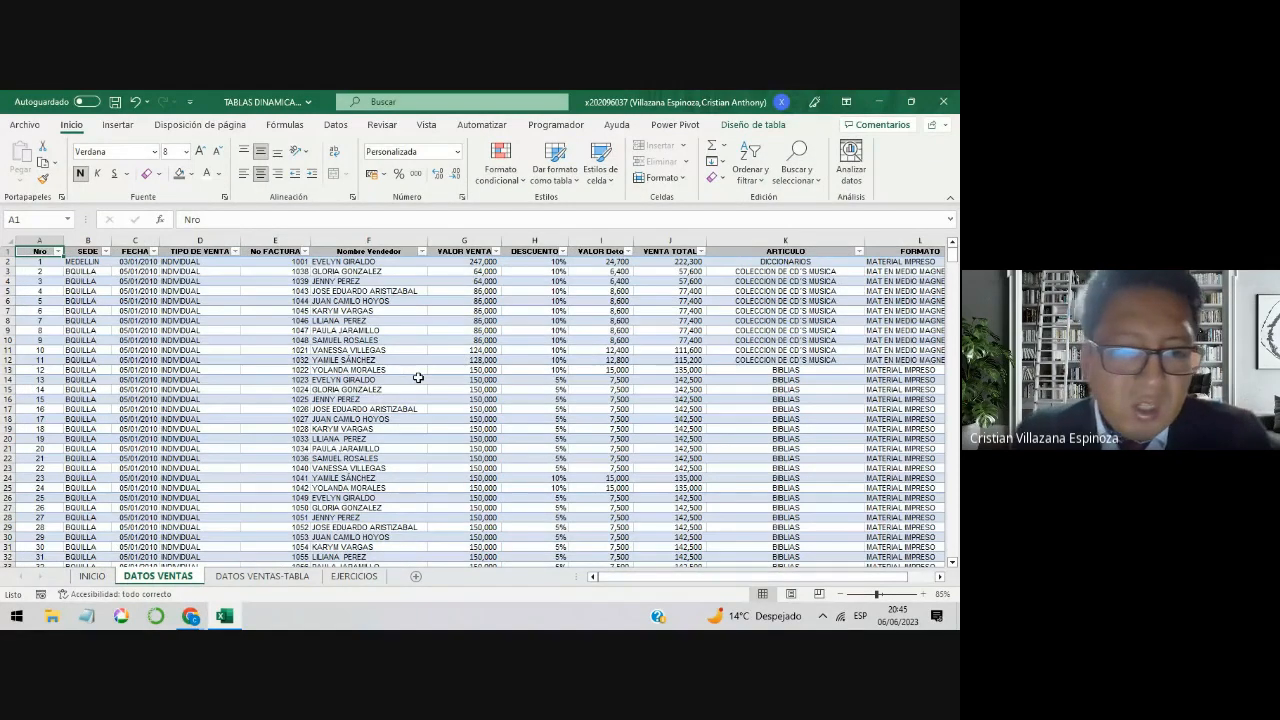
pyautogui.click(355, 577)
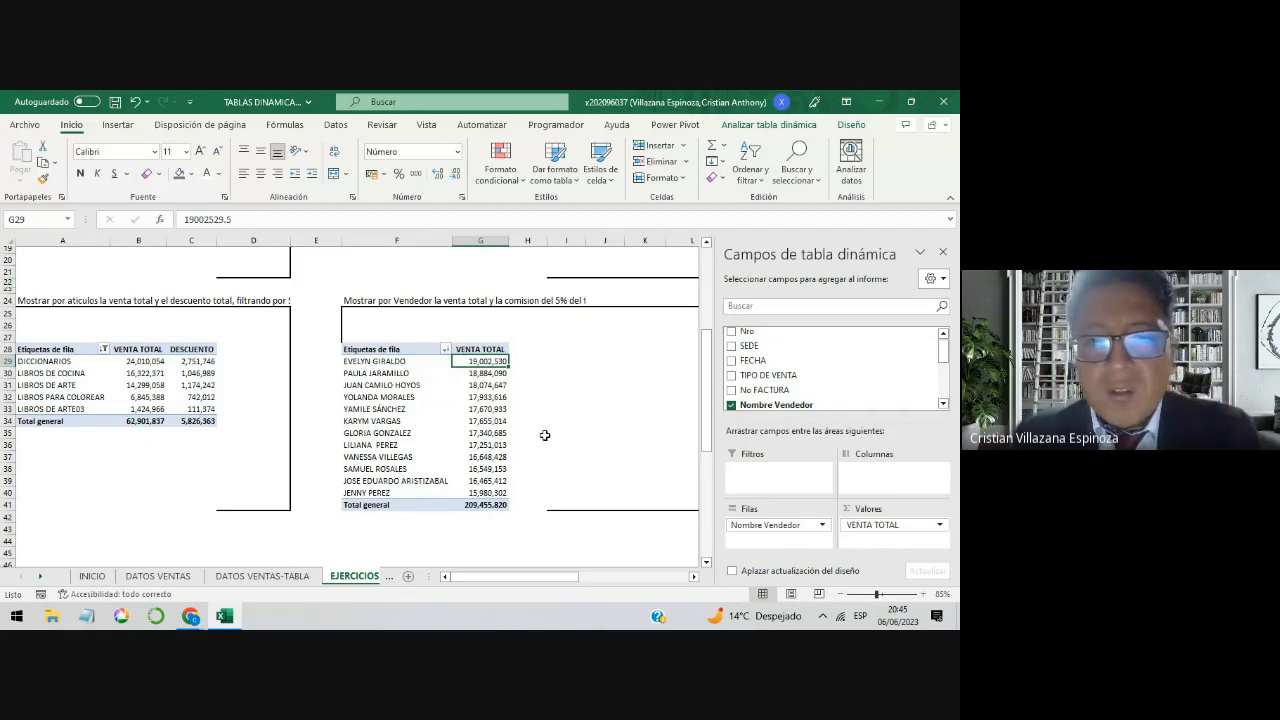
pyautogui.scroll(2, 549, 436)
pyautogui.scroll(-2, 549, 436)
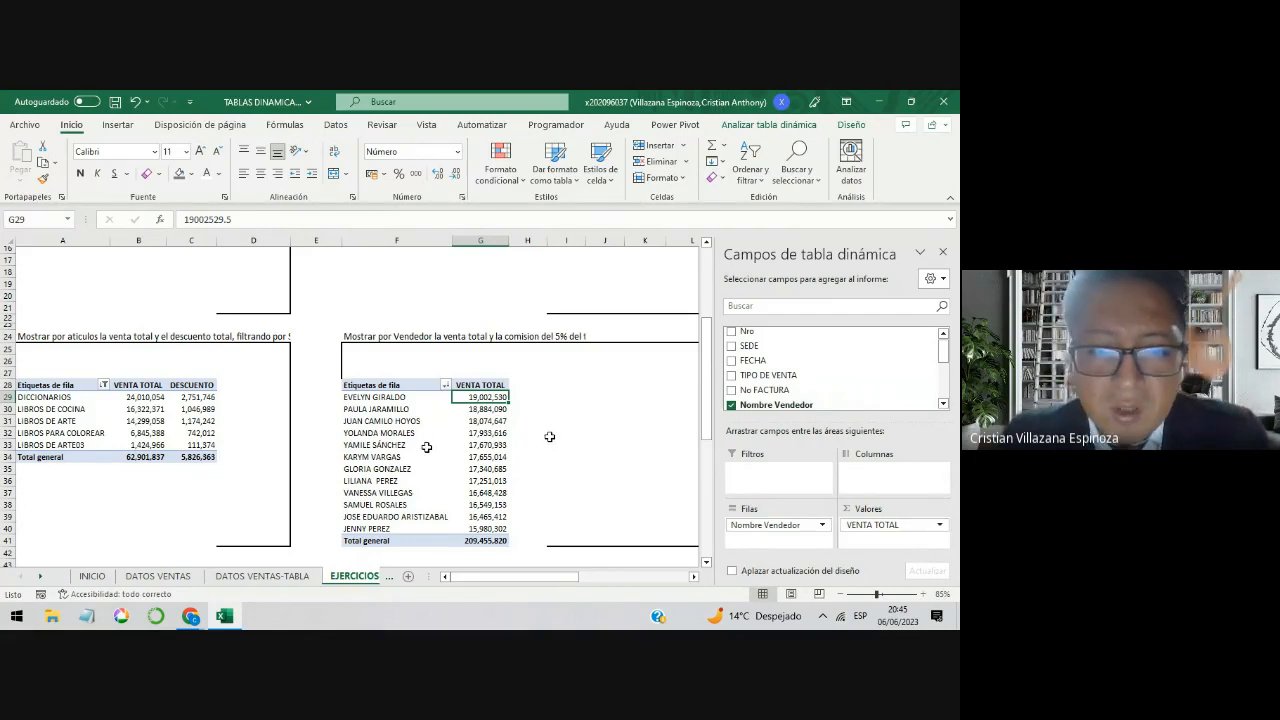
pyautogui.click(465, 432)
pyautogui.moveTo(381, 425); pyautogui.dragTo(408, 435)
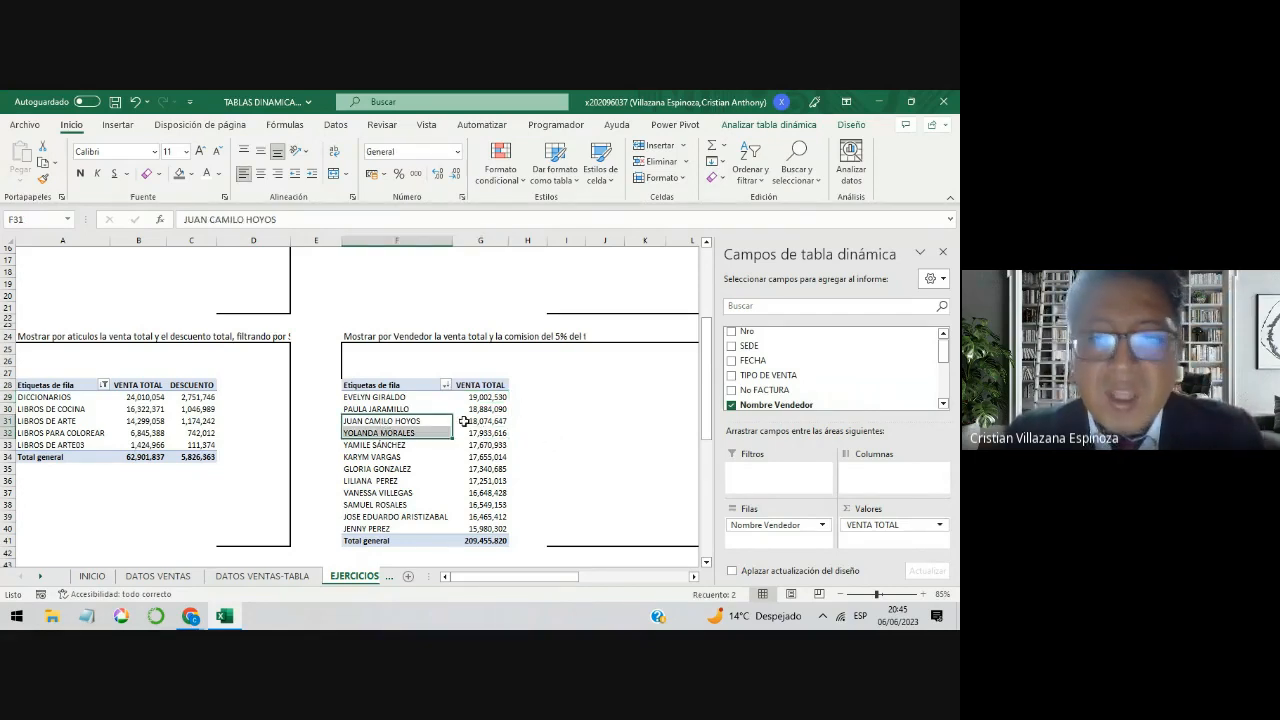
# Step: Start a calculated field in the seller pivot table and name it COMISION
pyautogui.click(465, 422)
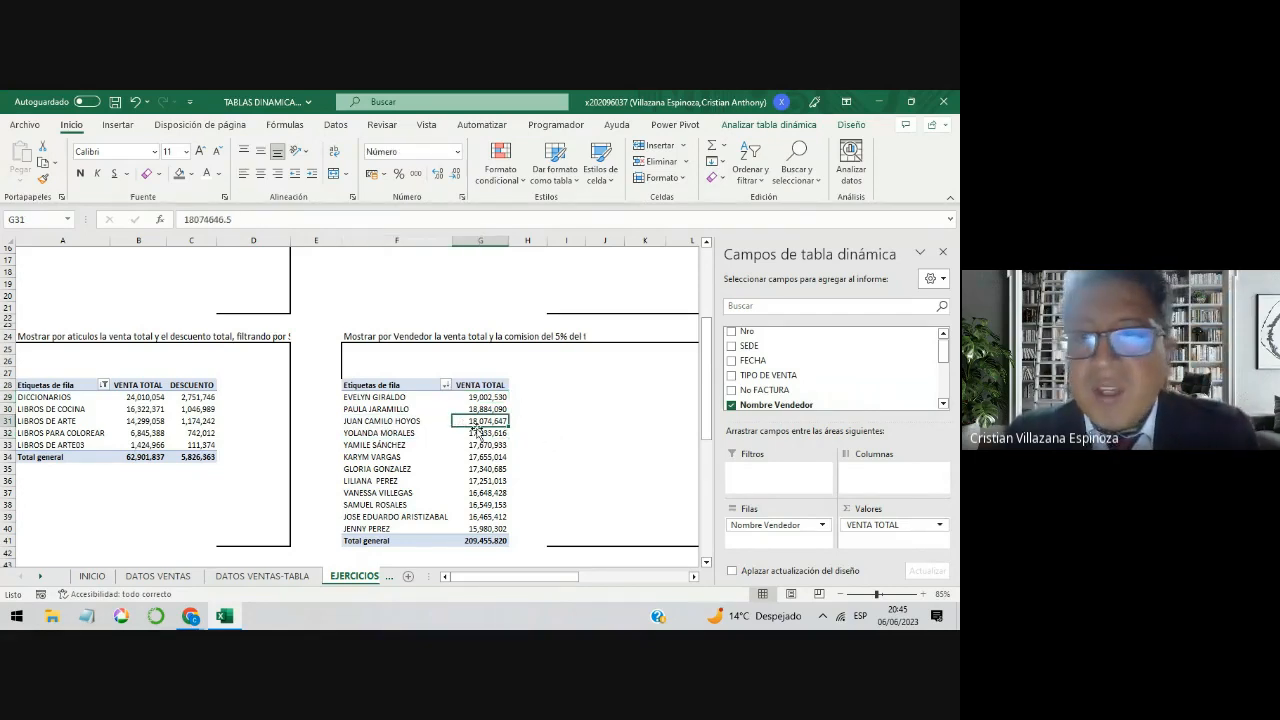
pyautogui.click(769, 128)
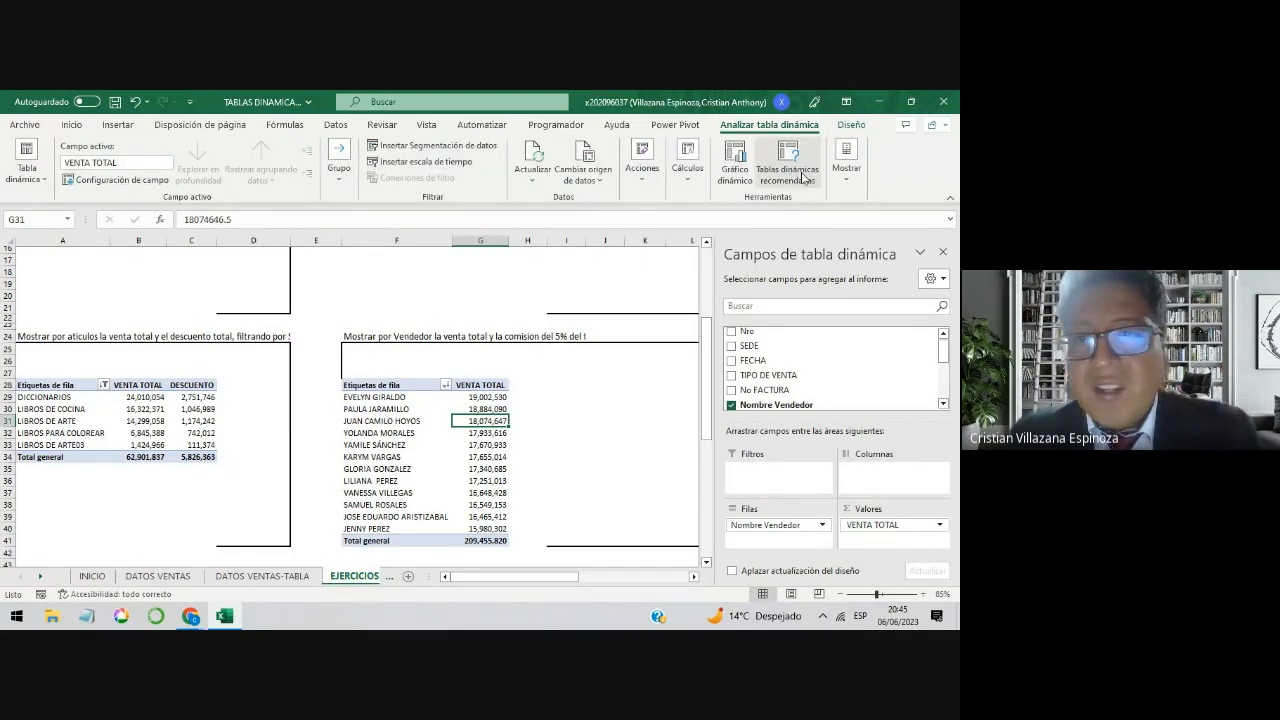
pyautogui.click(688, 178)
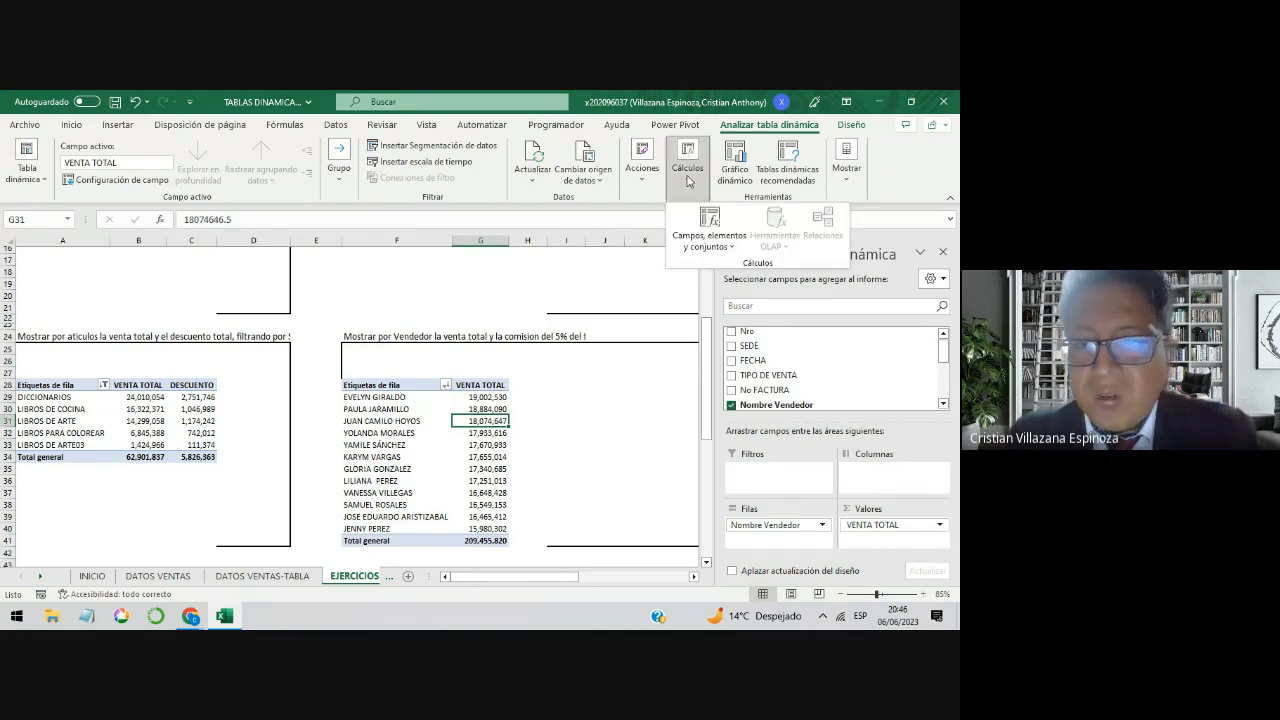
pyautogui.click(722, 252)
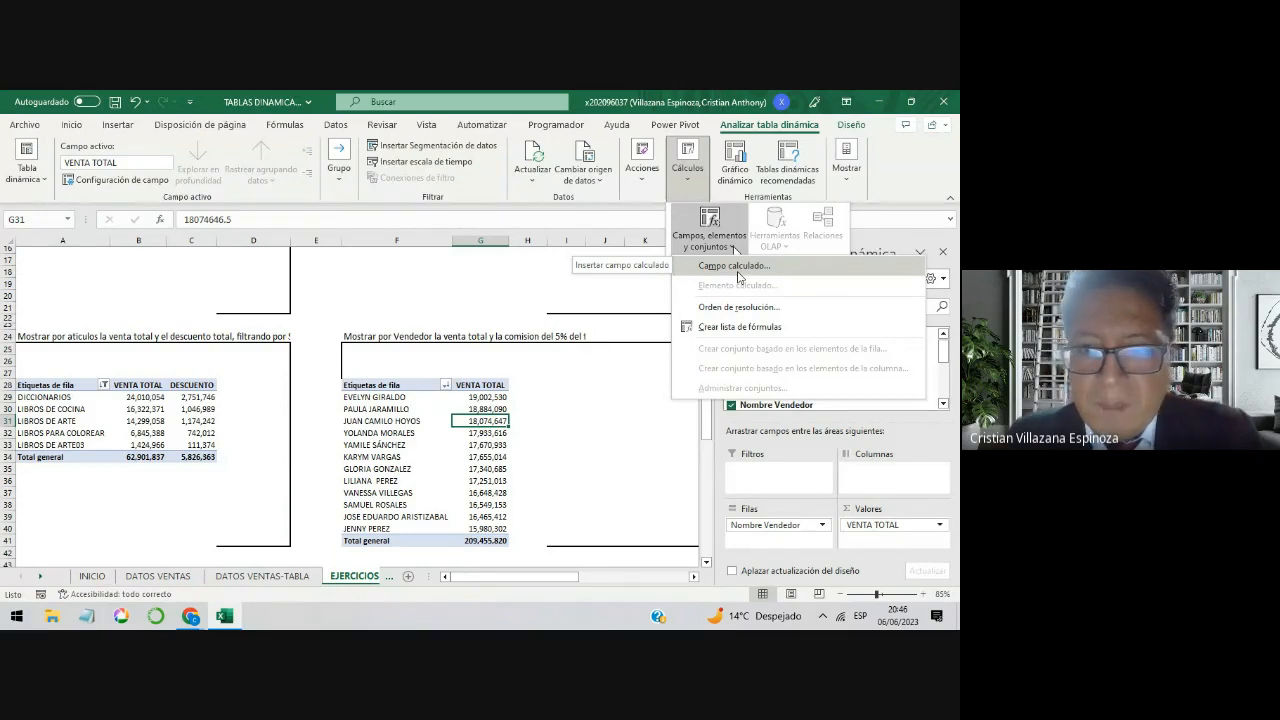
pyautogui.click(735, 267)
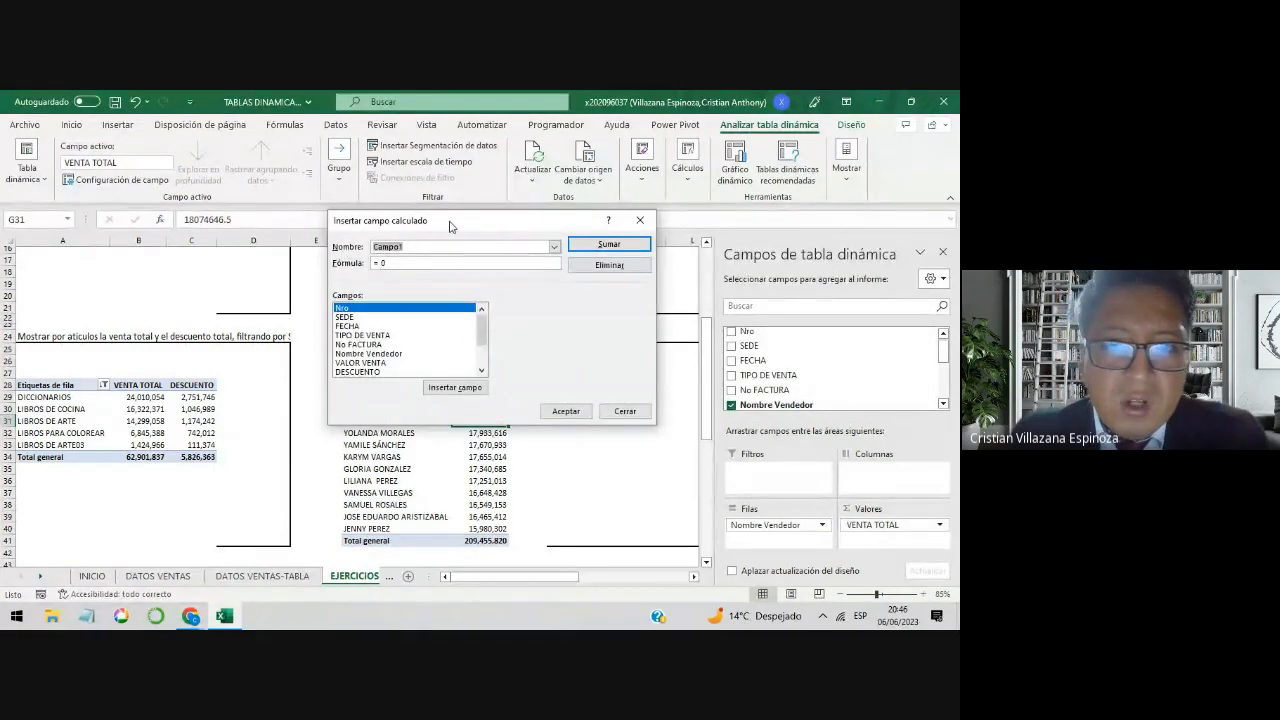
pyautogui.moveTo(450, 225); pyautogui.dragTo(424, 136)
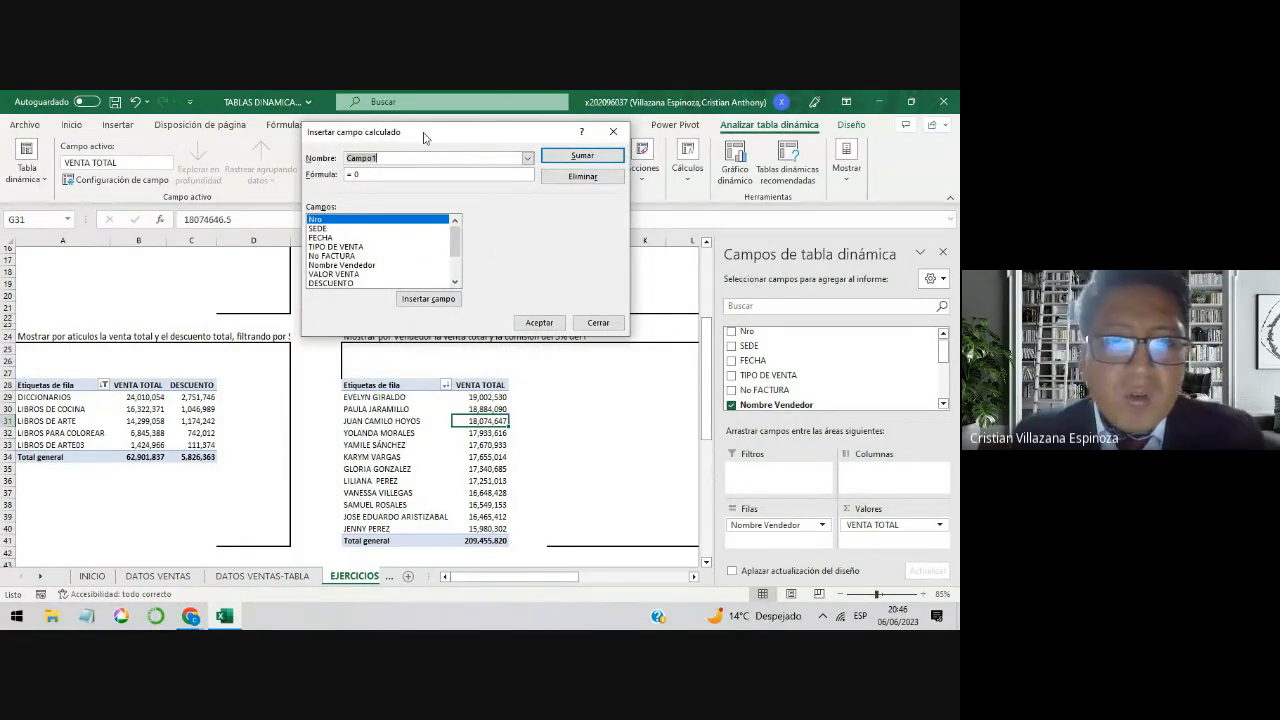
pyautogui.moveTo(426, 136); pyautogui.dragTo(424, 128)
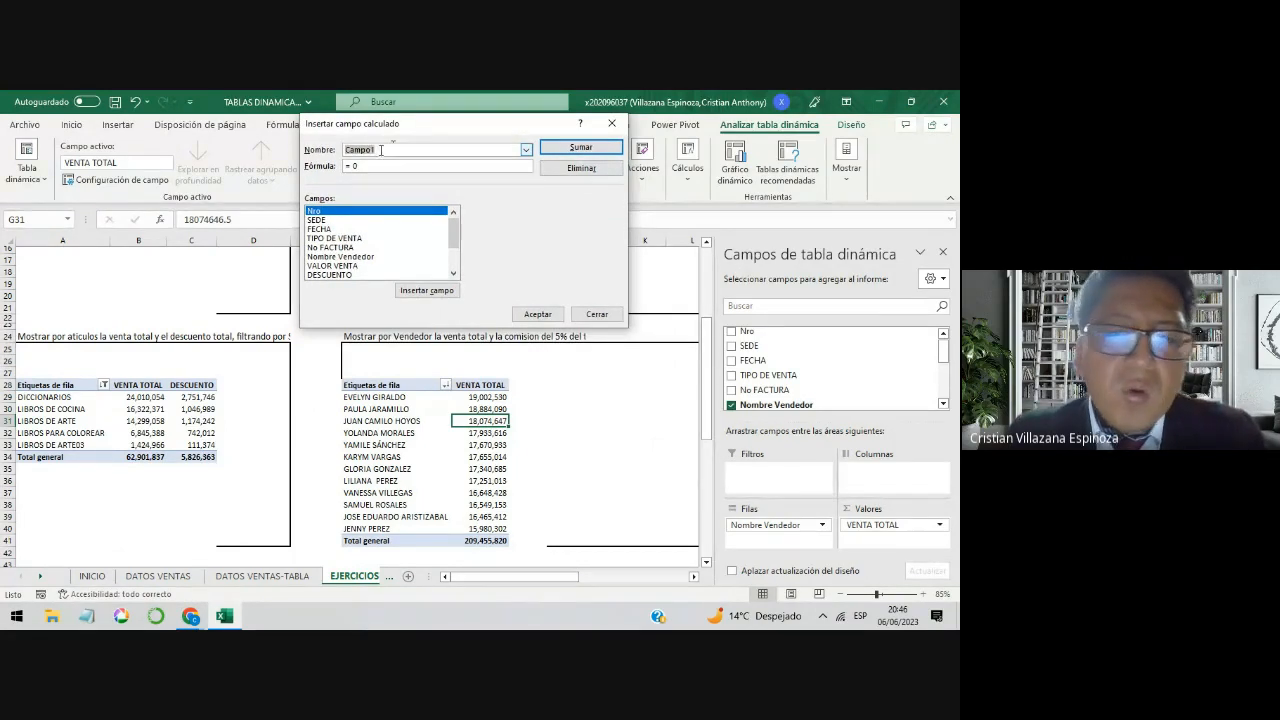
pyautogui.click(395, 148)
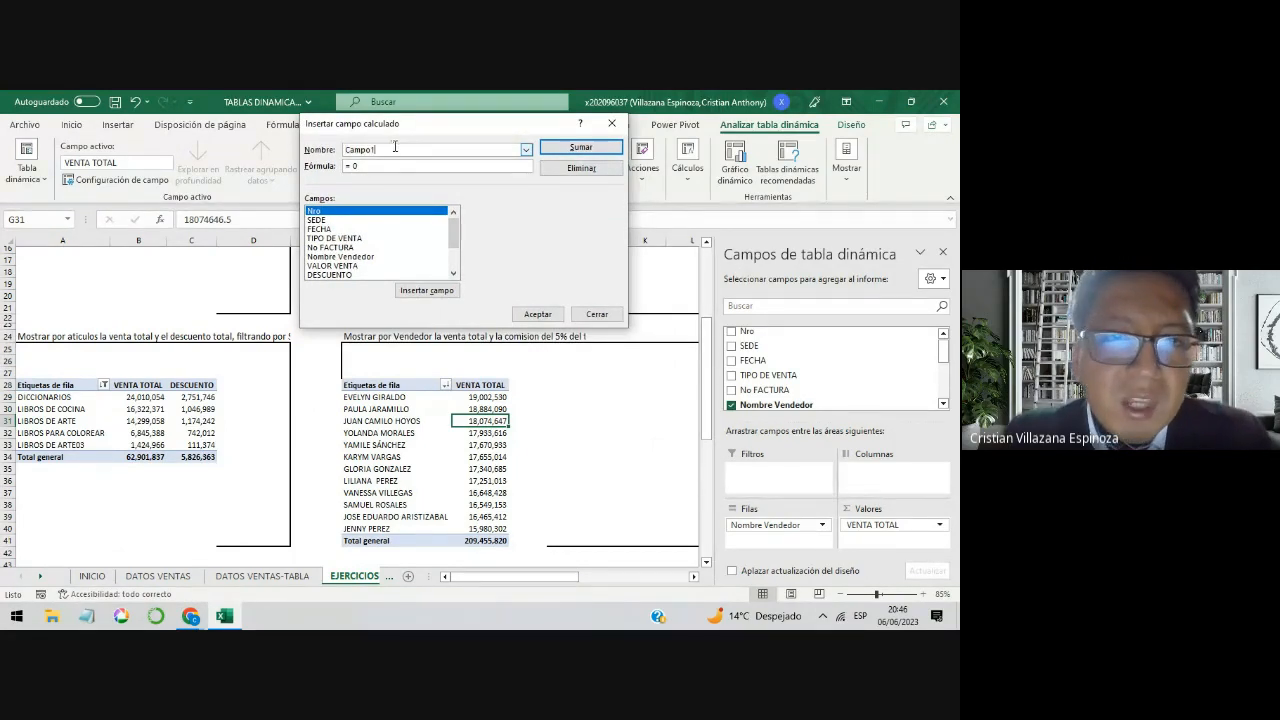
pyautogui.moveTo(395, 147); pyautogui.dragTo(325, 155)
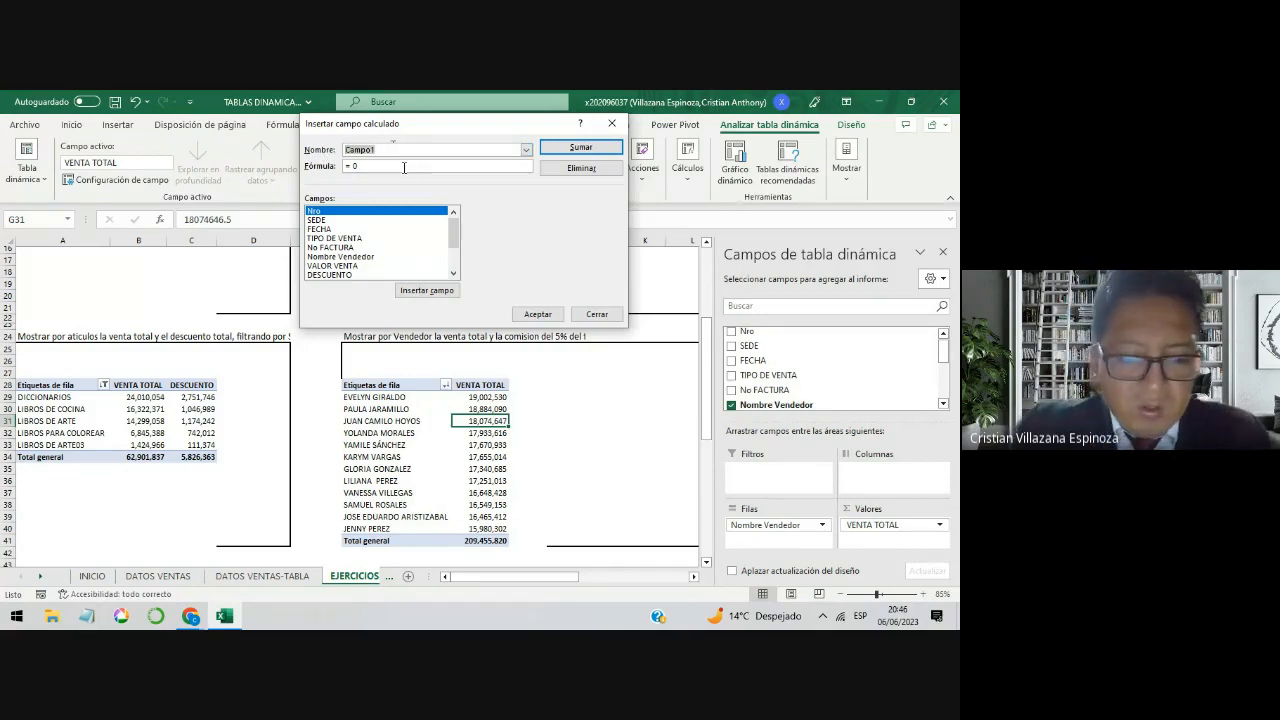
pyautogui.write('COMISION')
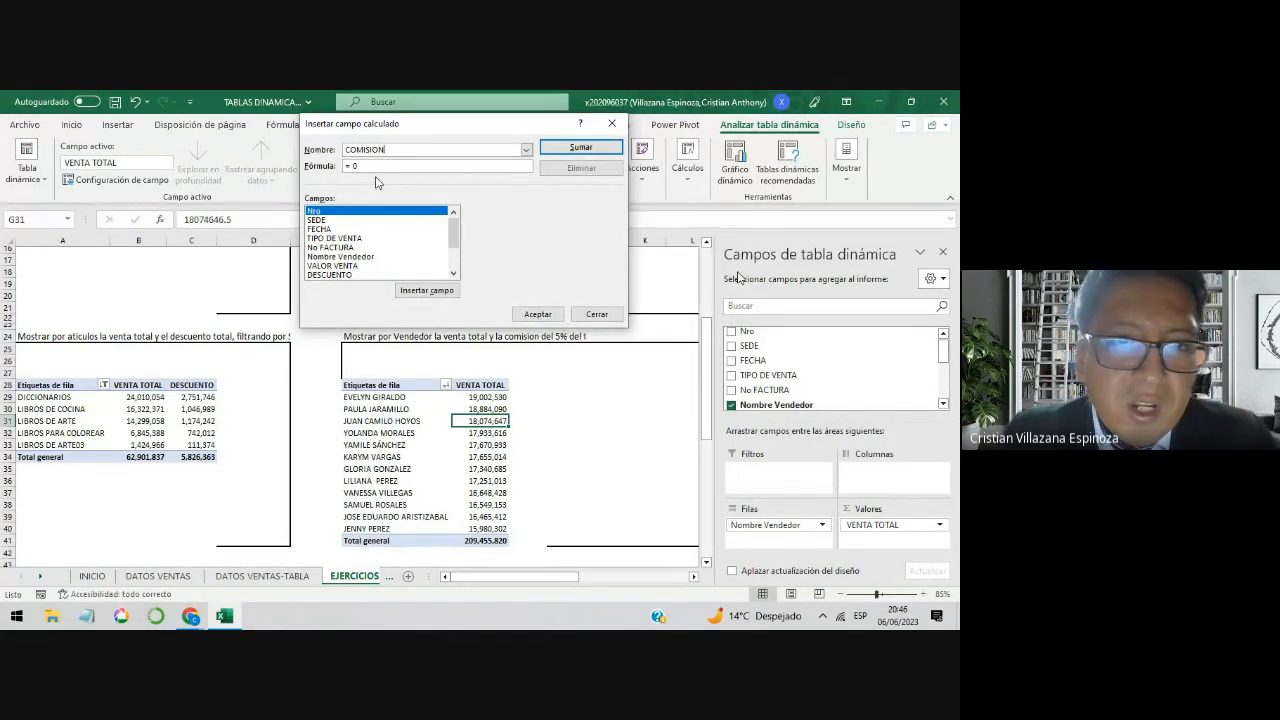
# Step: Set the COMISION calculated field's formula to = 'VENTA TOTAL'*5%
pyautogui.click(366, 166)
pyautogui.moveTo(366, 166); pyautogui.dragTo(355, 166)
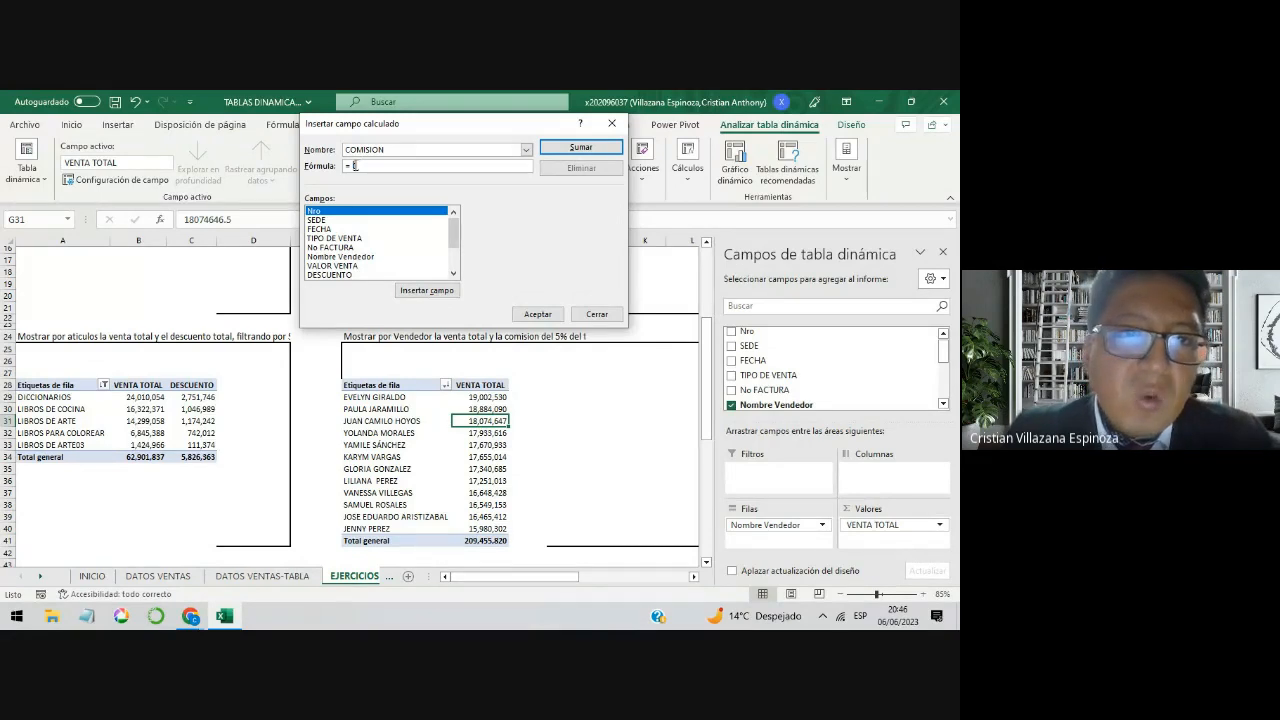
pyautogui.click(363, 166)
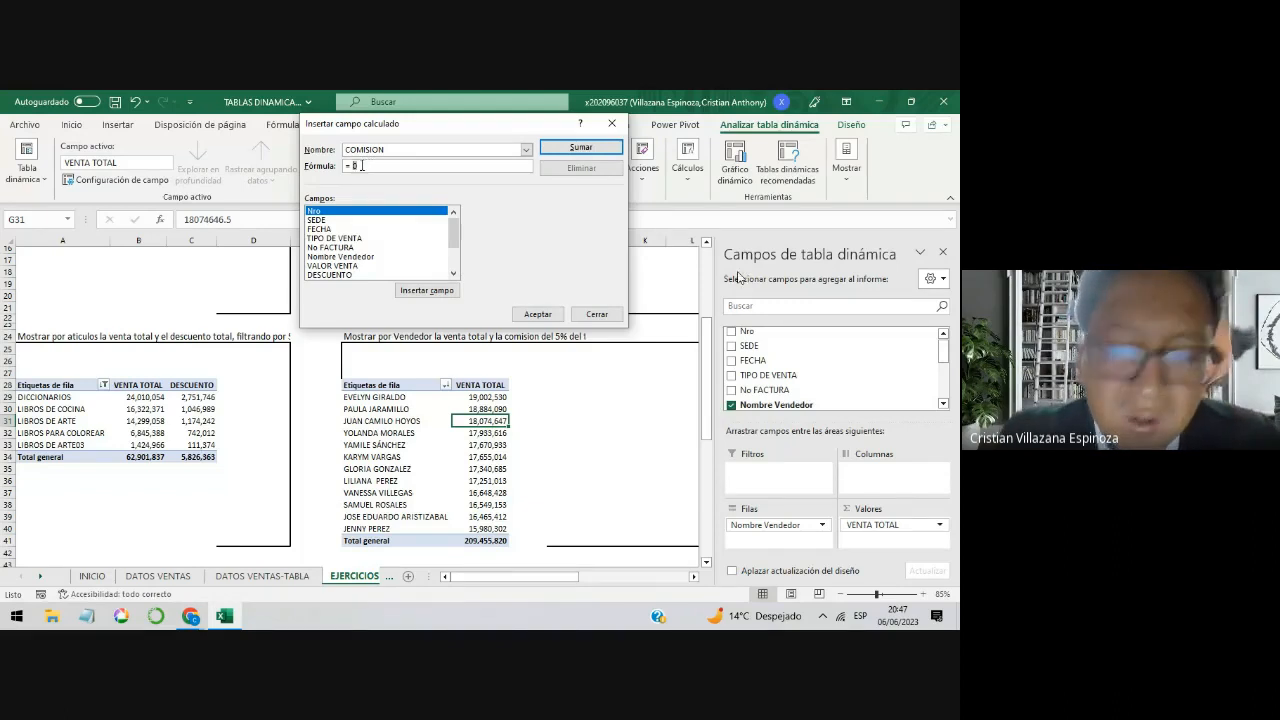
pyautogui.press('BackSpace')
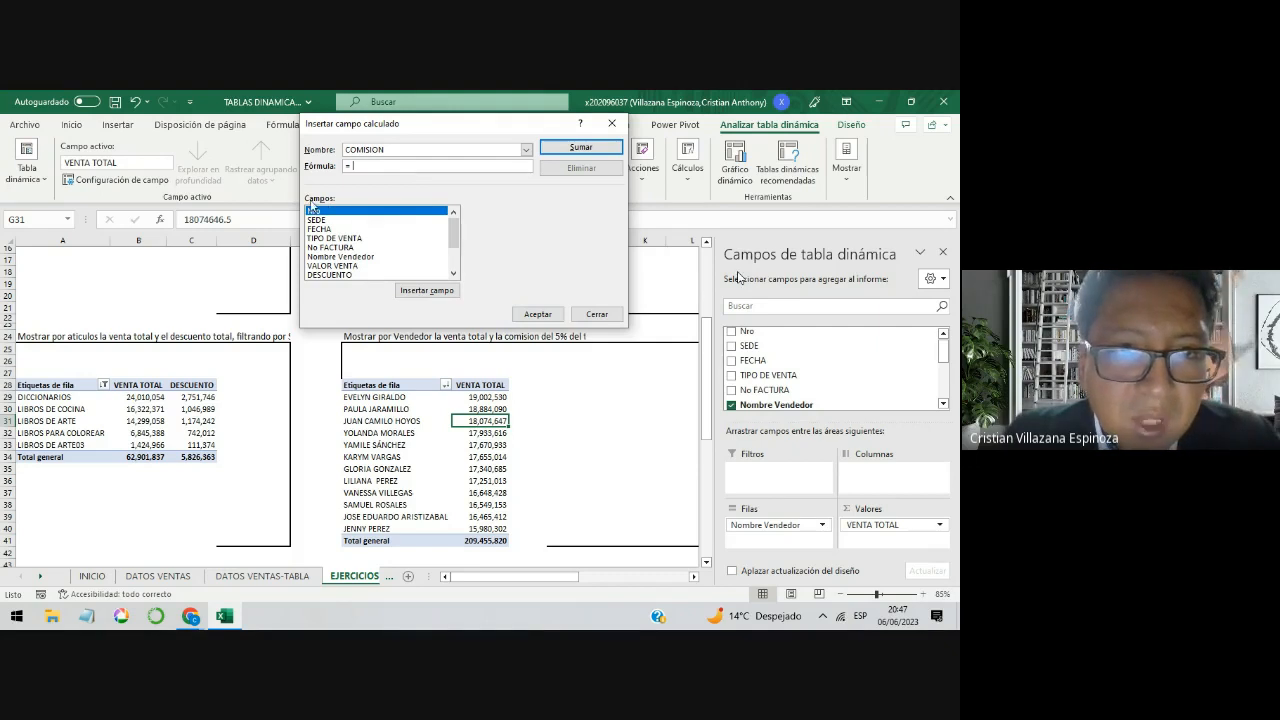
pyautogui.moveTo(451, 236); pyautogui.dragTo(446, 262)
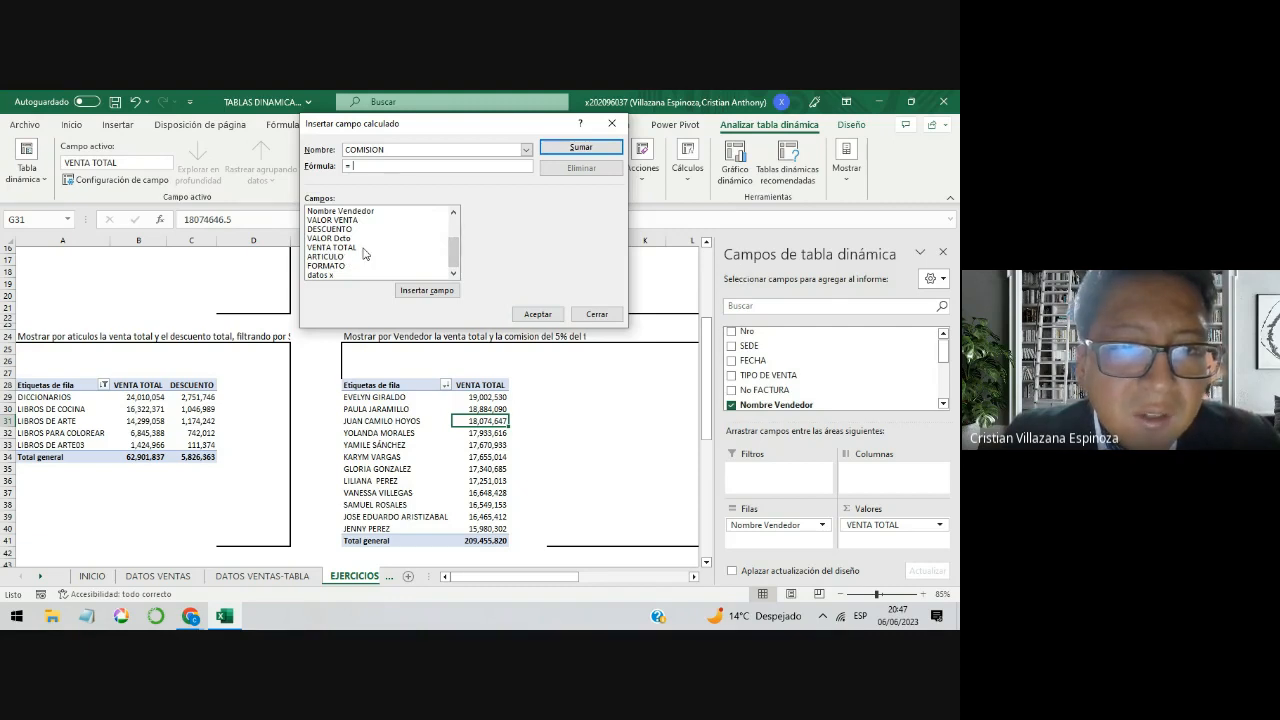
pyautogui.doubleClick(340, 247)
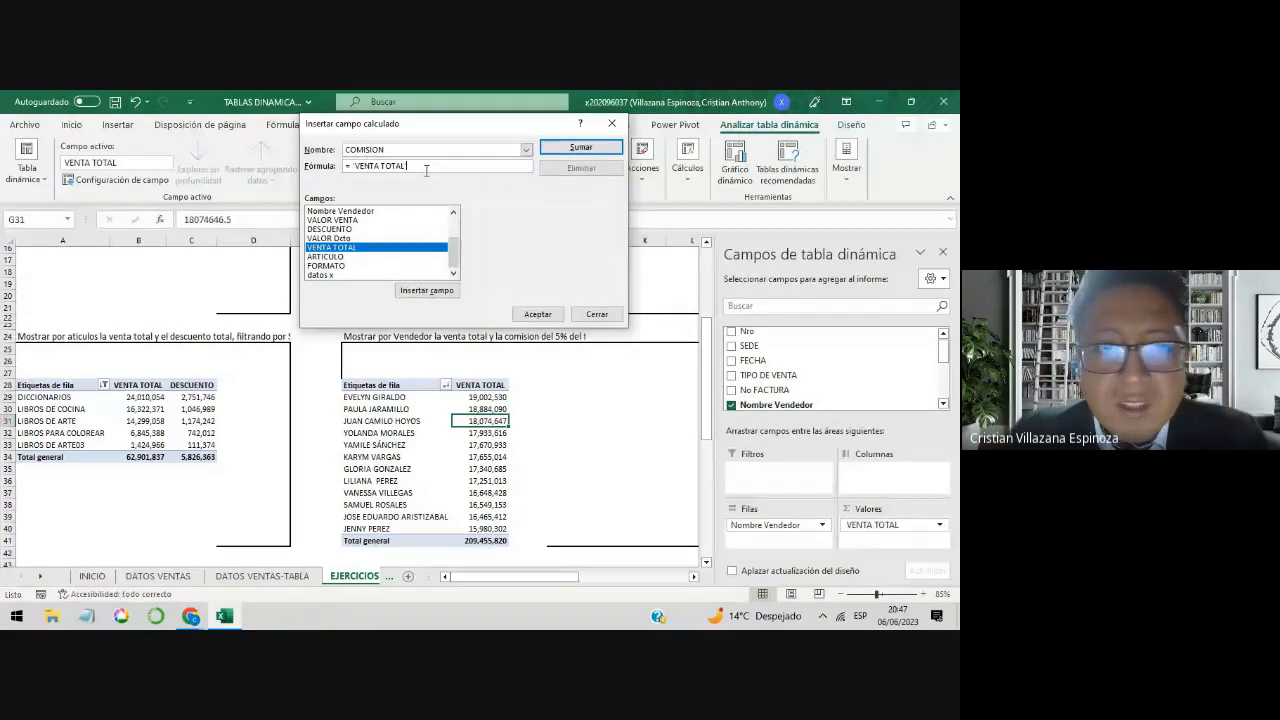
pyautogui.write('*')
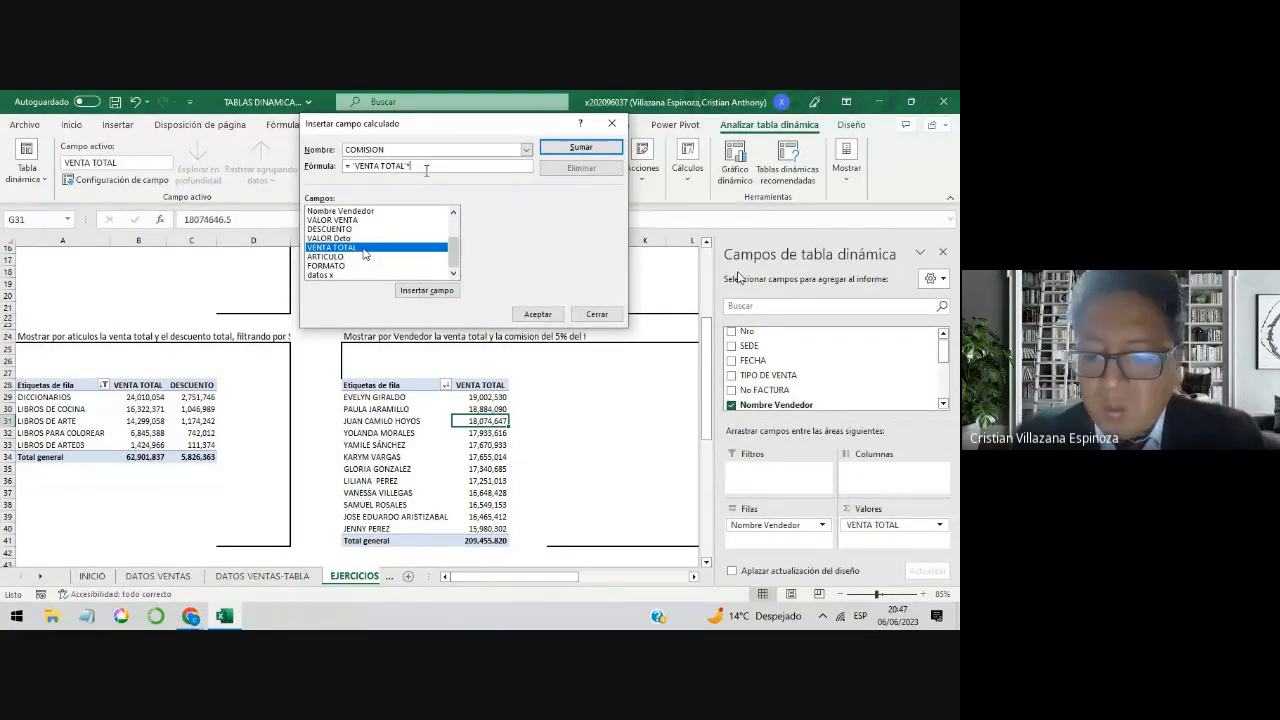
pyautogui.write('5')
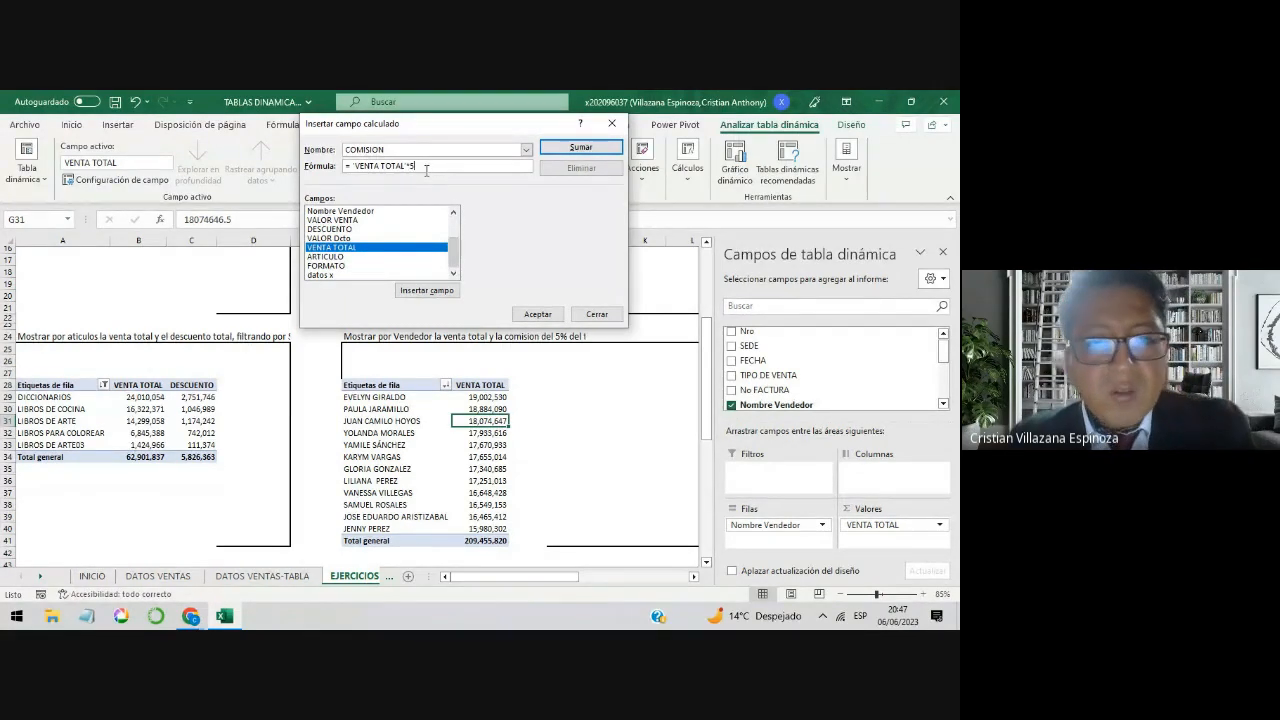
pyautogui.write('%')
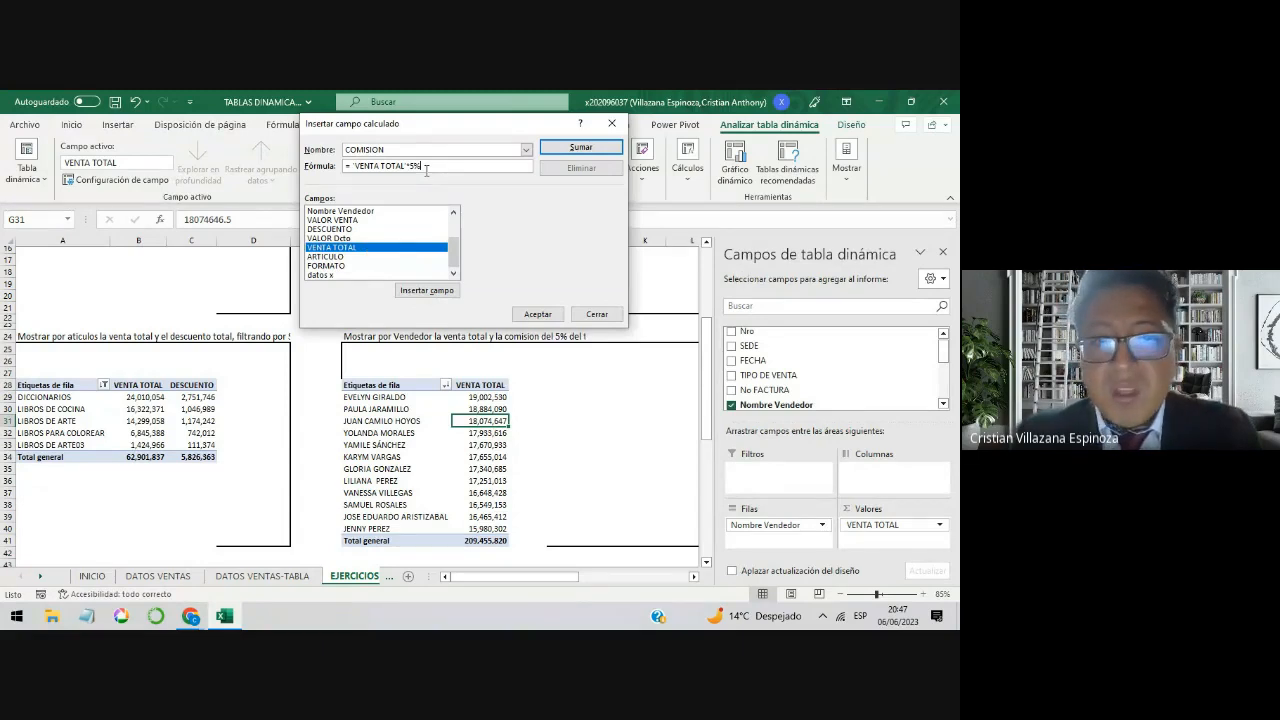
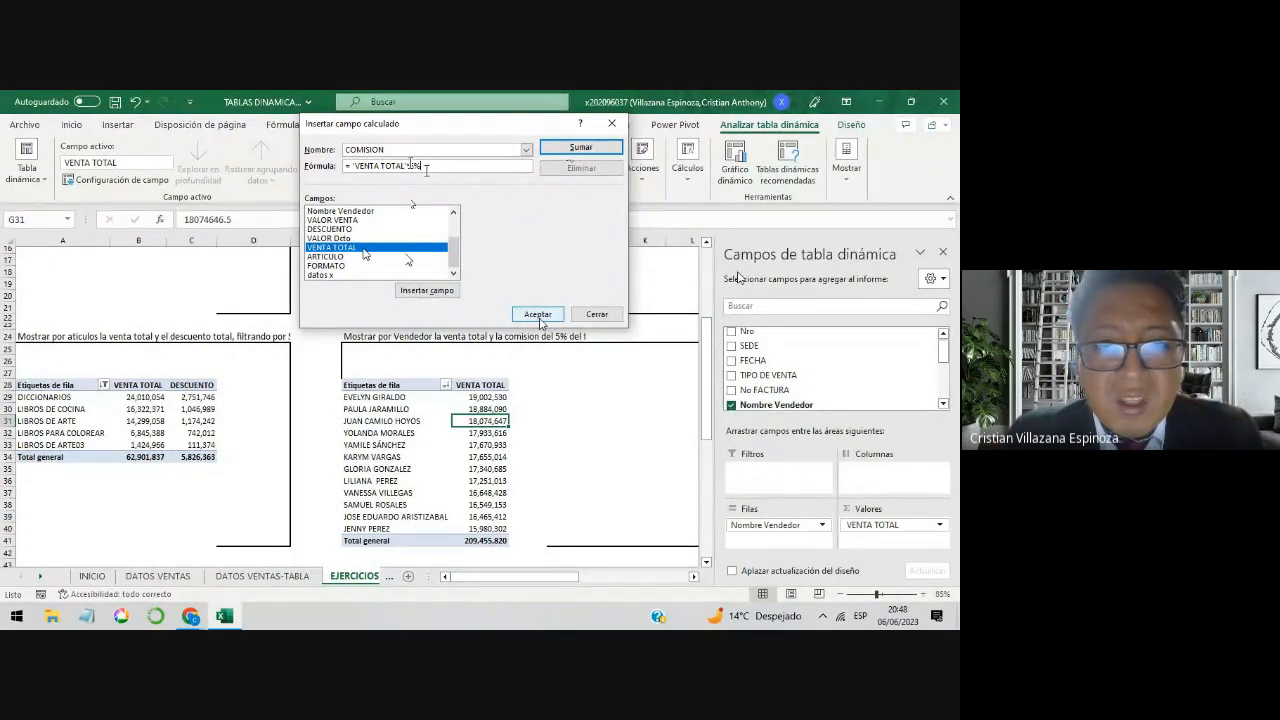
# Step: Insert the COMISION calculated field into the seller pivot table and compare the first seller's total sales with the commission
pyautogui.click(539, 316)
pyautogui.click(527, 430)
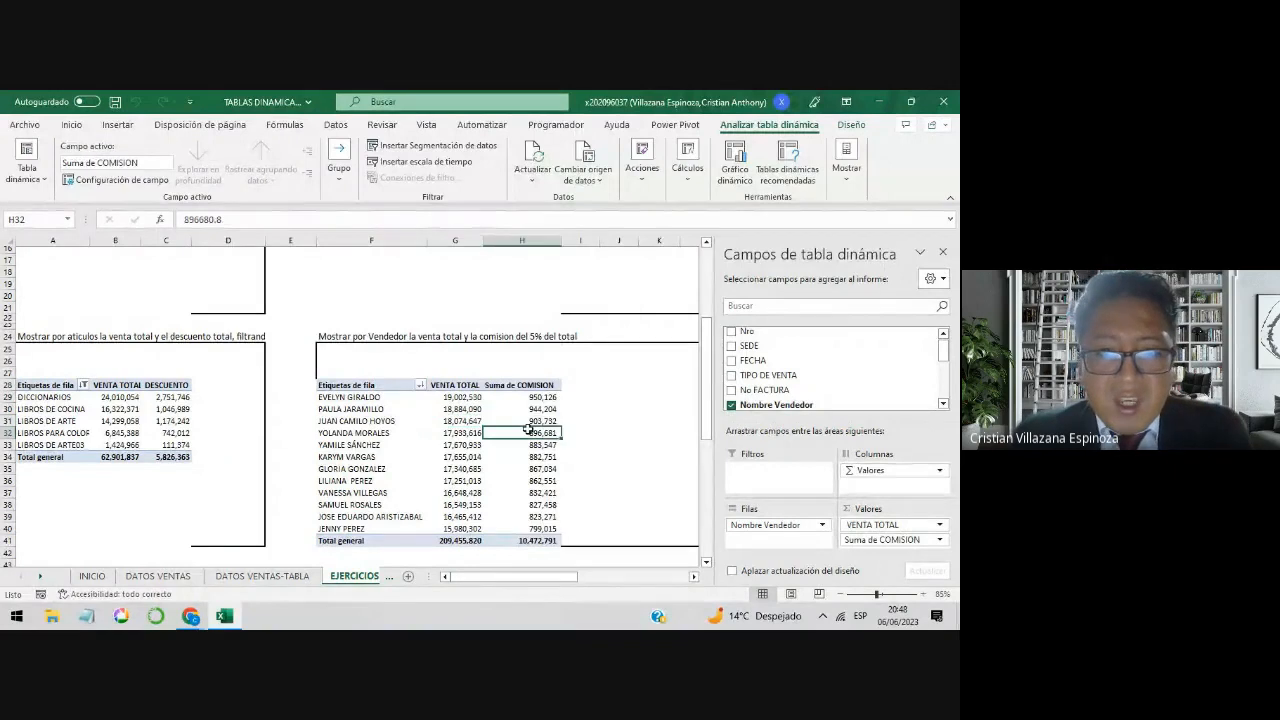
pyautogui.click(526, 386)
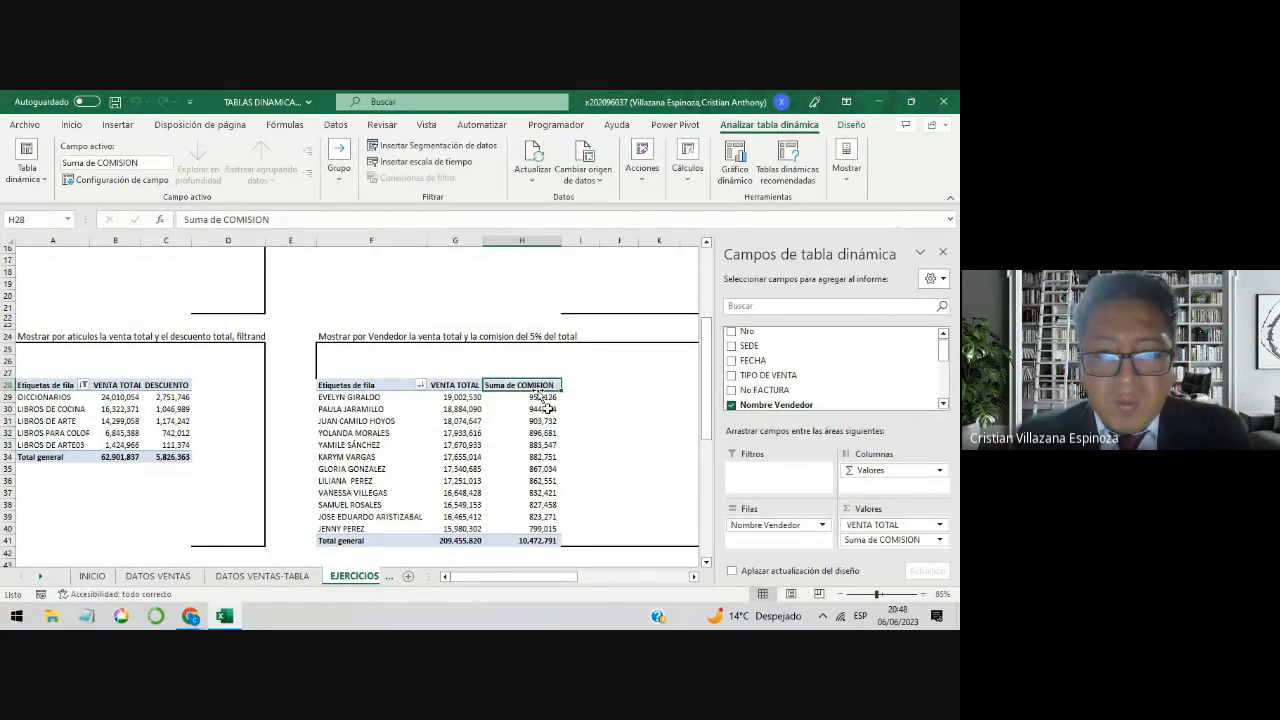
pyautogui.click(463, 400)
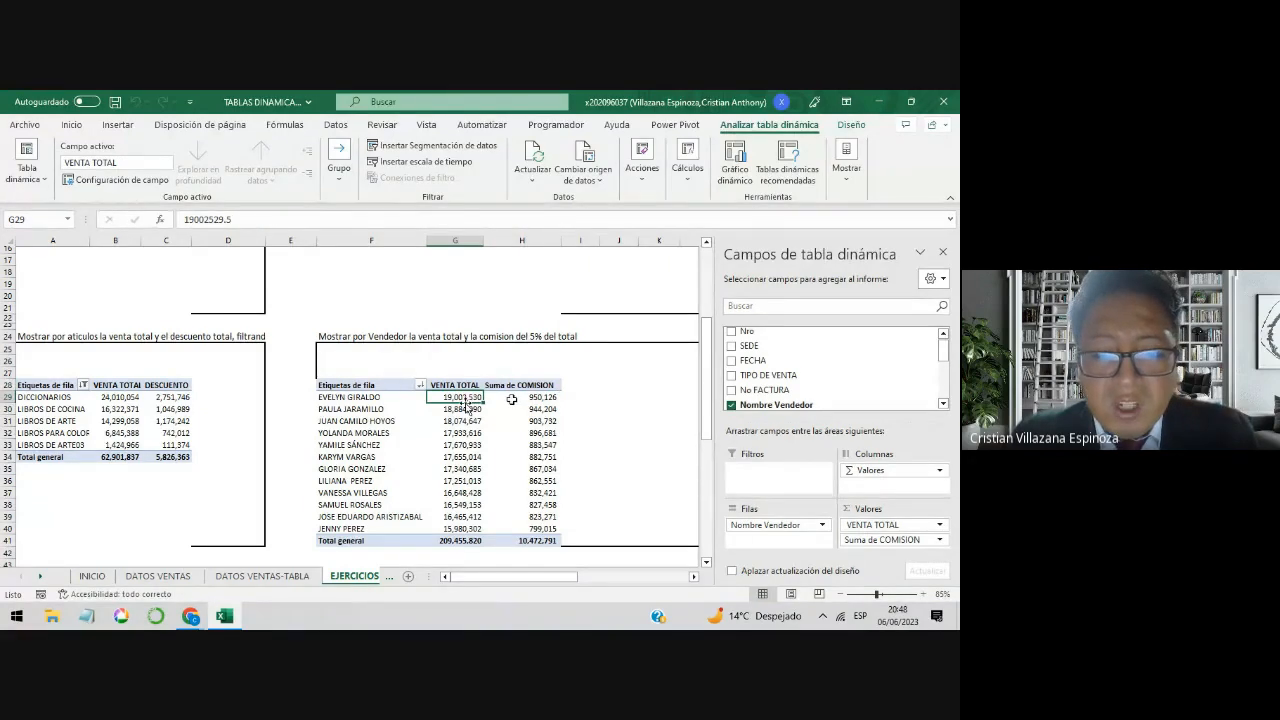
pyautogui.click(522, 399)
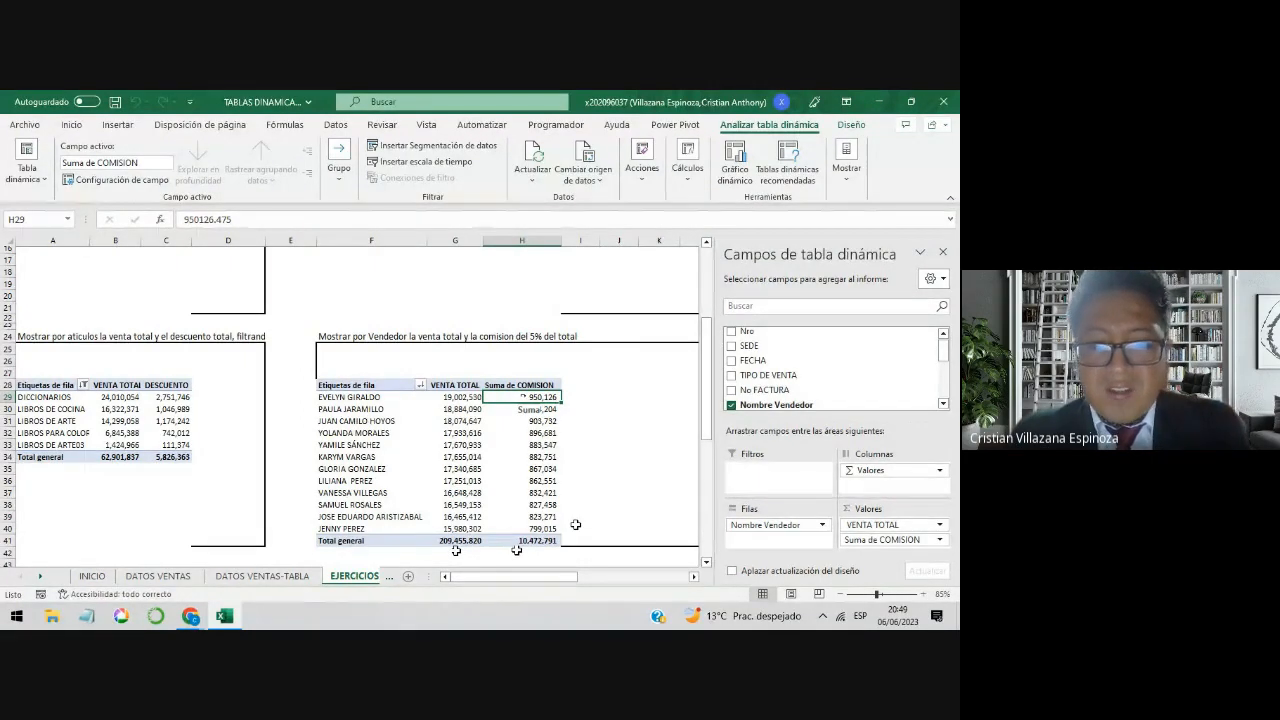
# Step: Rename the Suma de COMISION value field as COMISION and review the finished seller pivot table
pyautogui.click(533, 385)
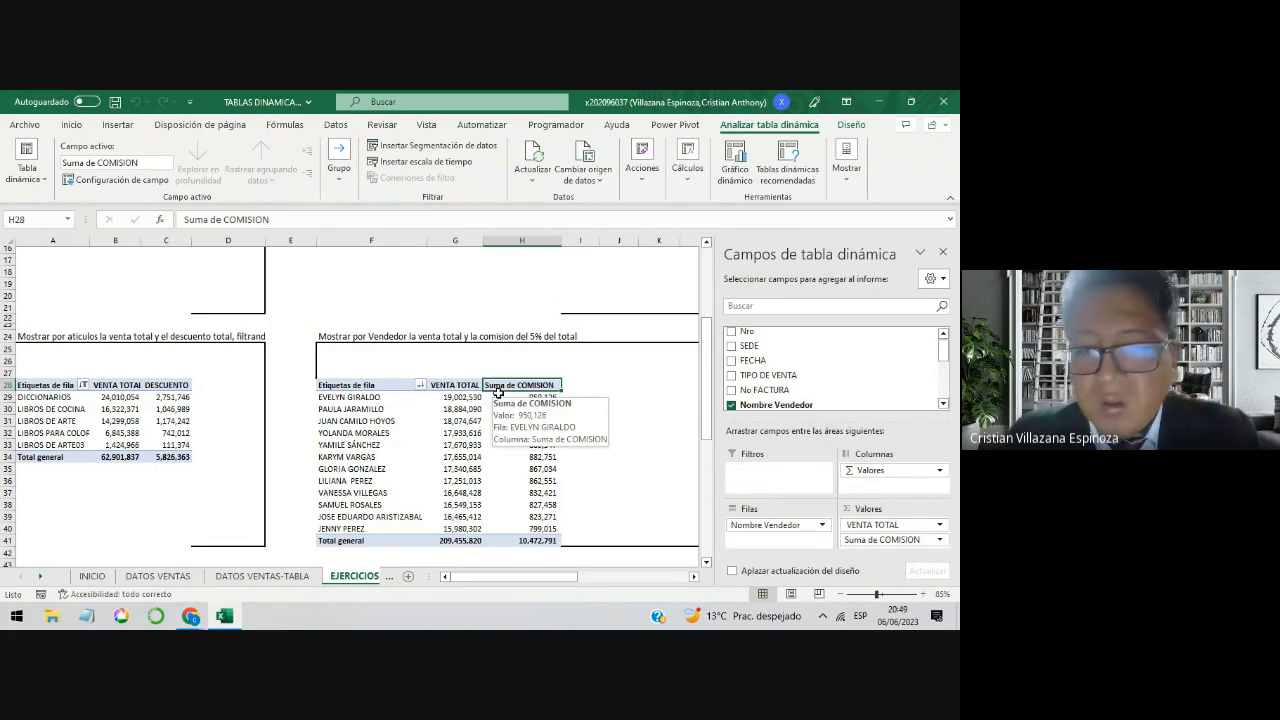
pyautogui.click(891, 540)
pyautogui.click(890, 524)
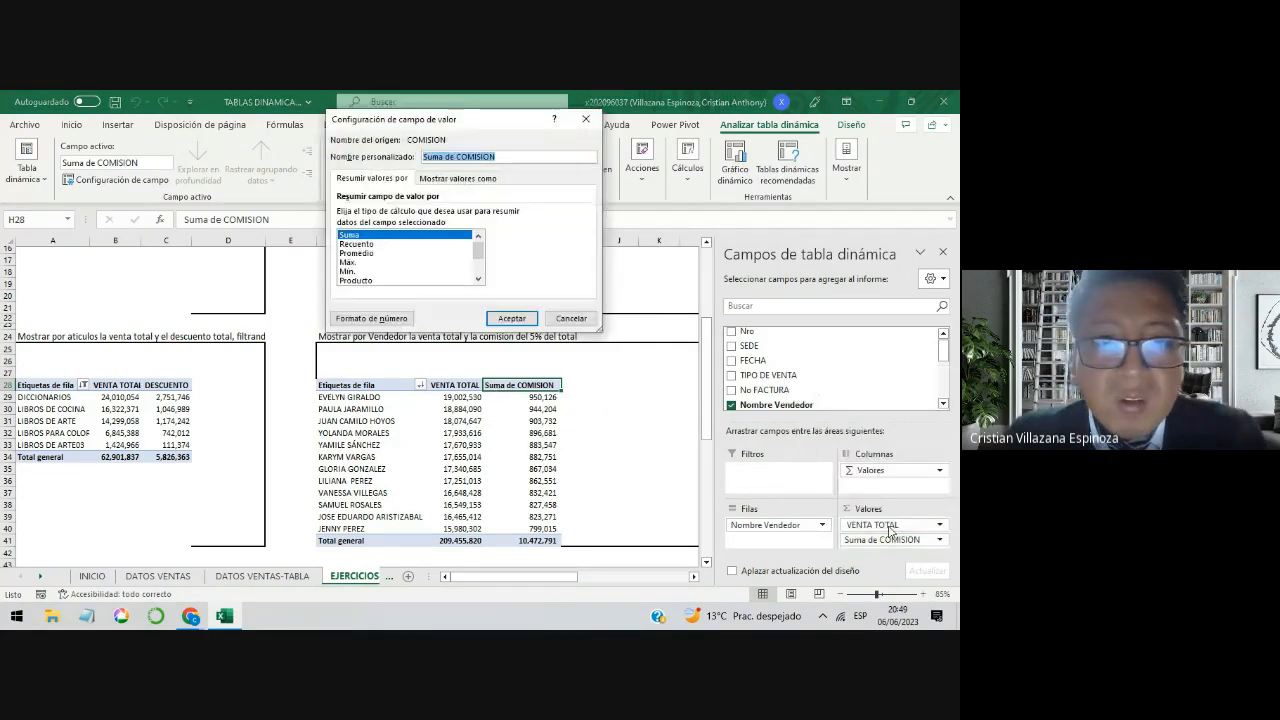
pyautogui.moveTo(458, 157); pyautogui.dragTo(405, 155)
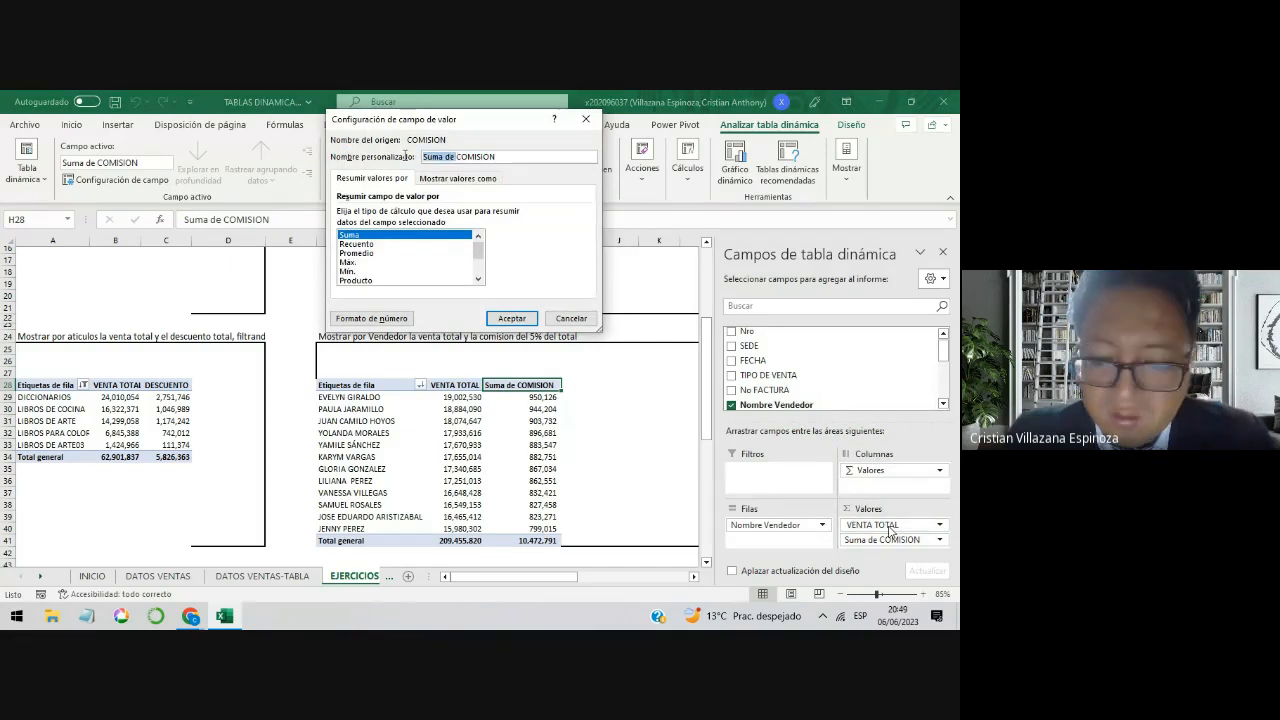
pyautogui.press('BackSpace')
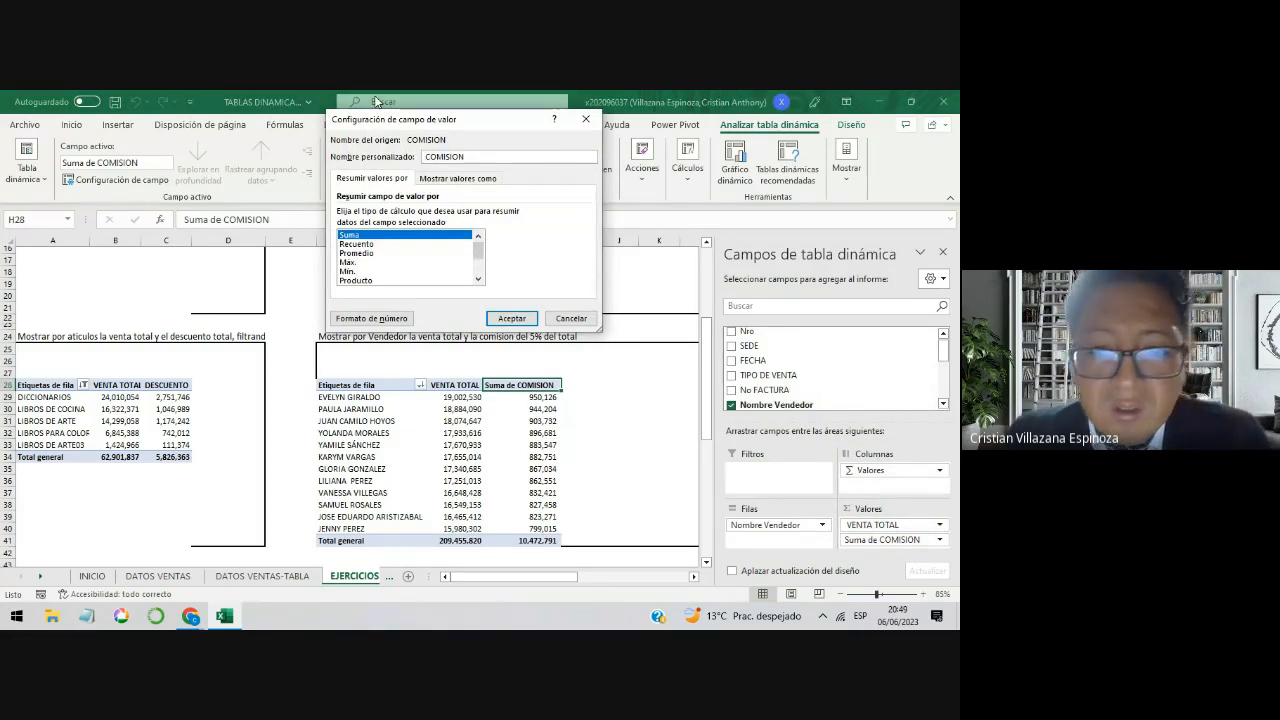
pyautogui.click(512, 318)
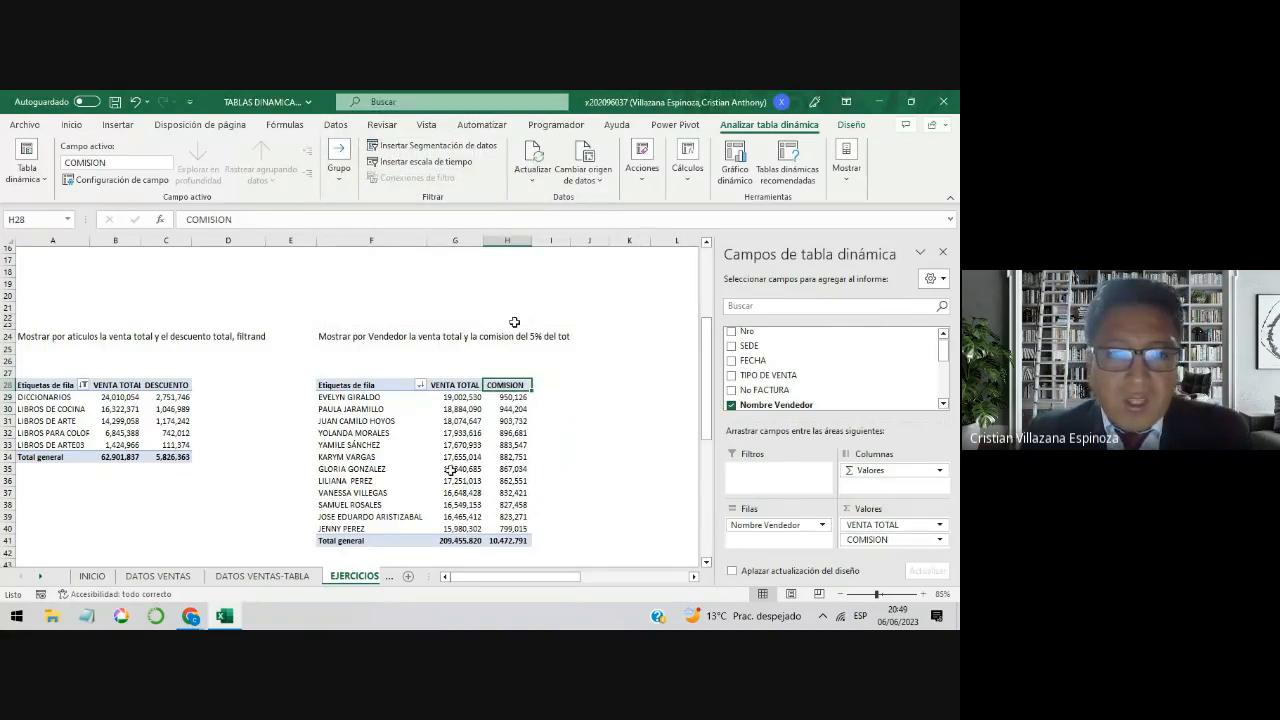
pyautogui.moveTo(404, 387); pyautogui.dragTo(503, 537)
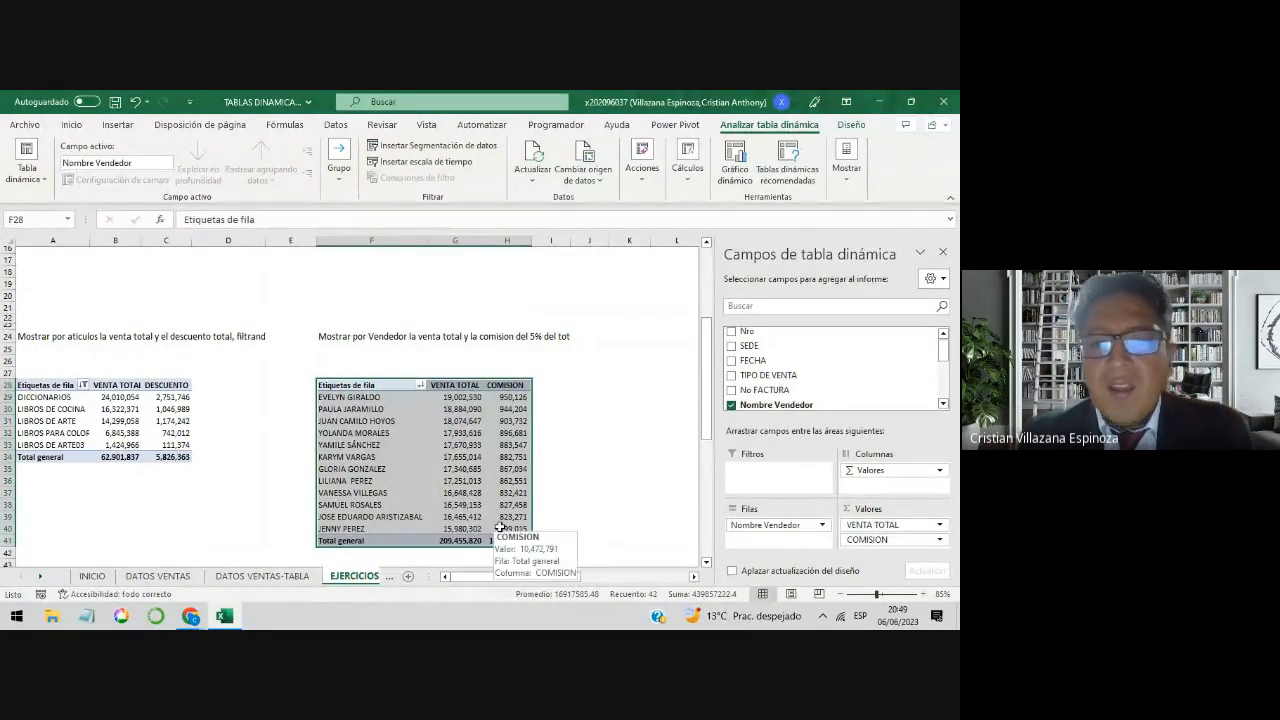
pyautogui.click(500, 482)
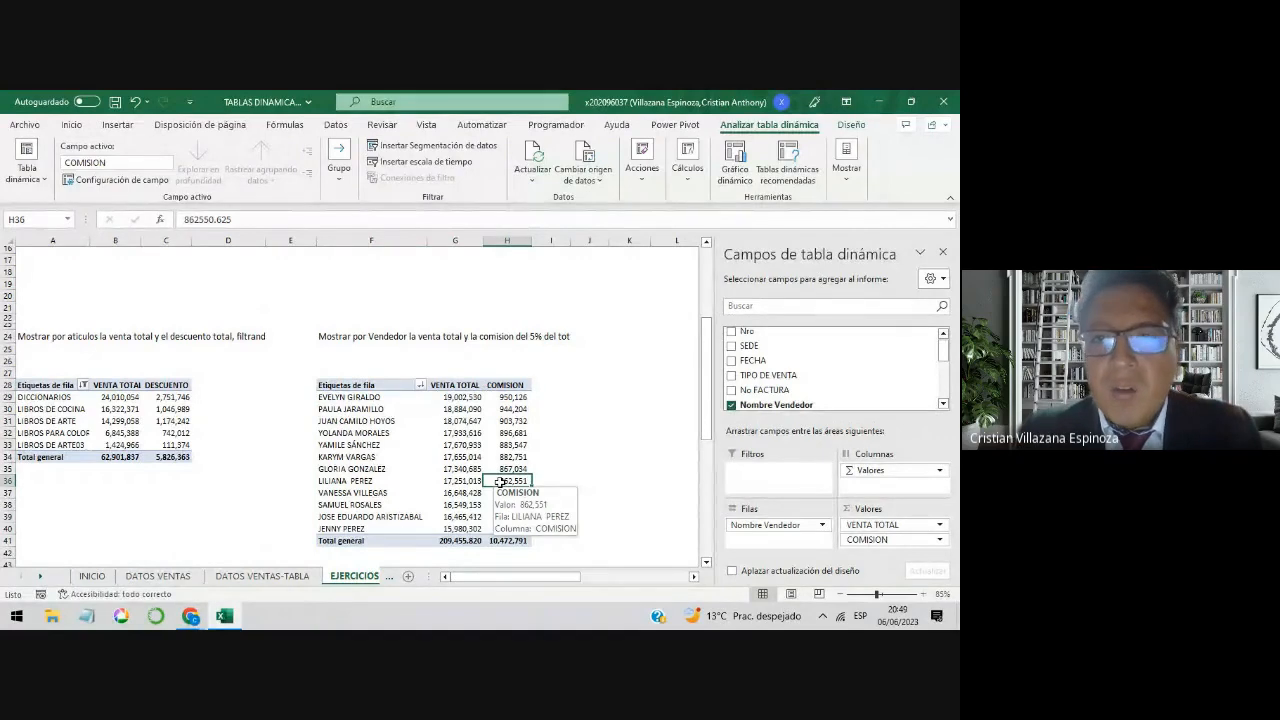
# Step: Change the existing COMISION calculated field's formula to ='VENTA TOTAL' *3% and check the sellers' recalculated commissions
pyautogui.click(452, 445)
pyautogui.click(455, 433)
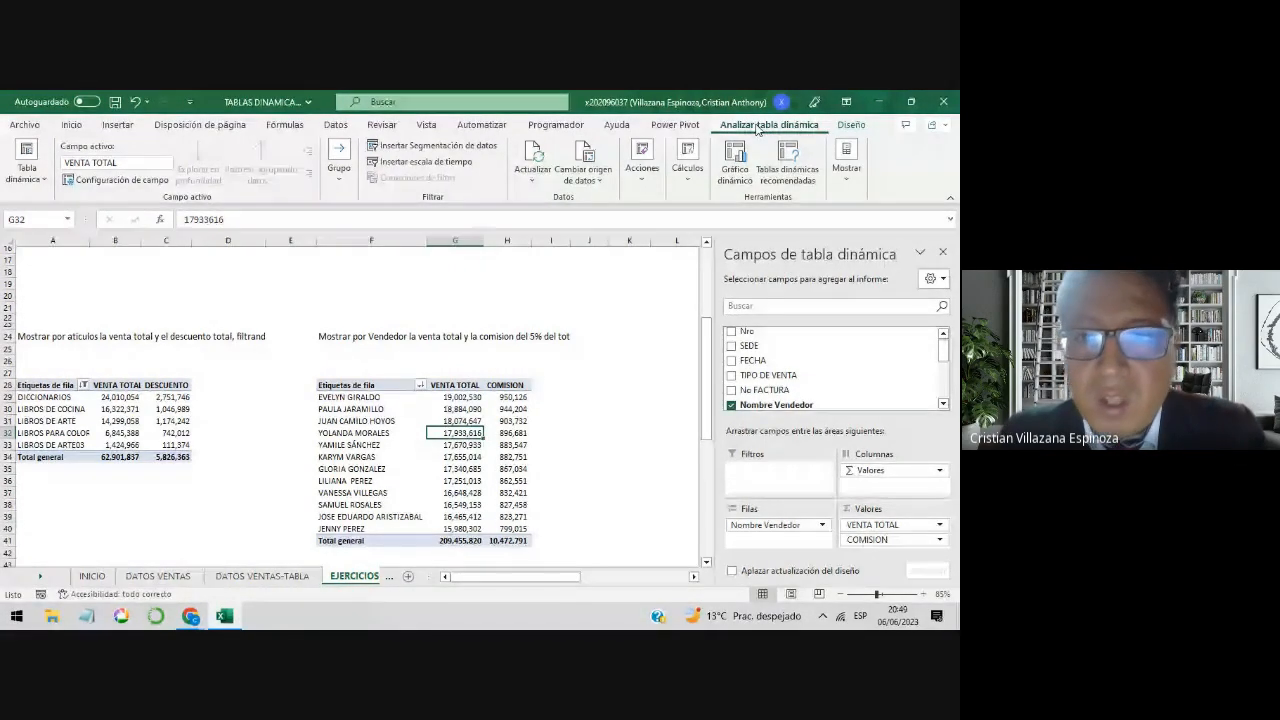
pyautogui.click(687, 160)
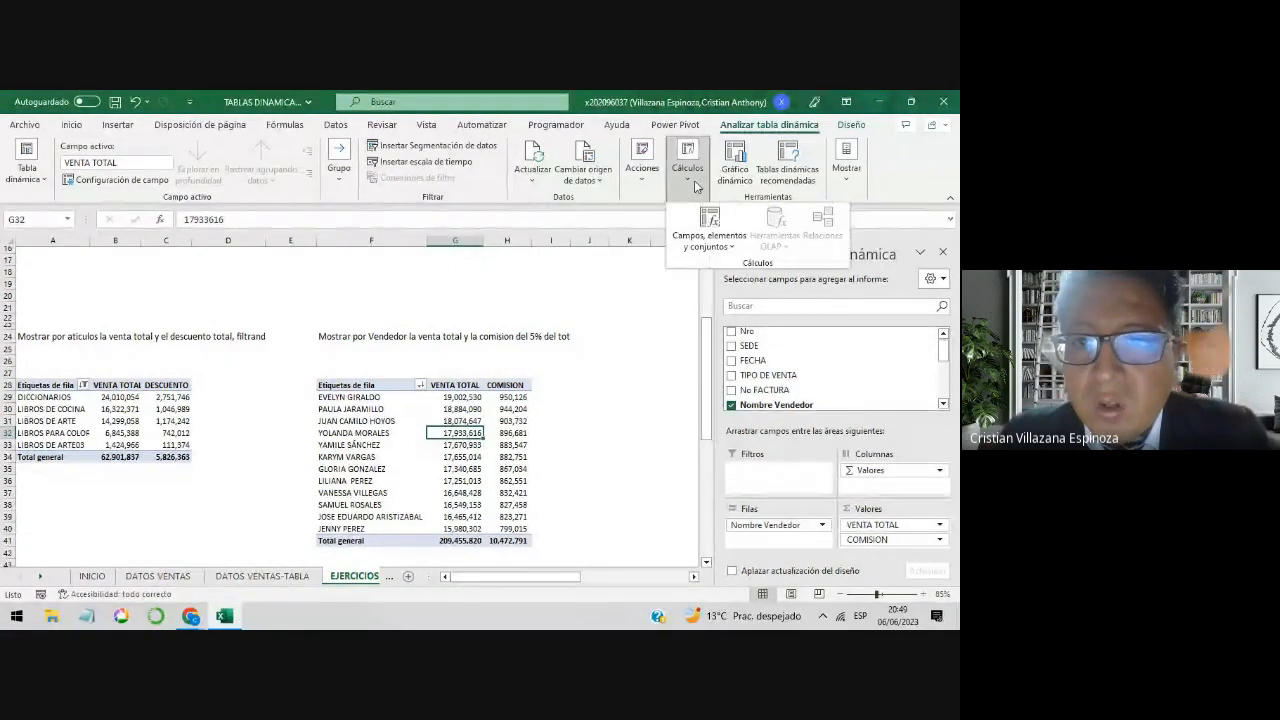
pyautogui.click(729, 248)
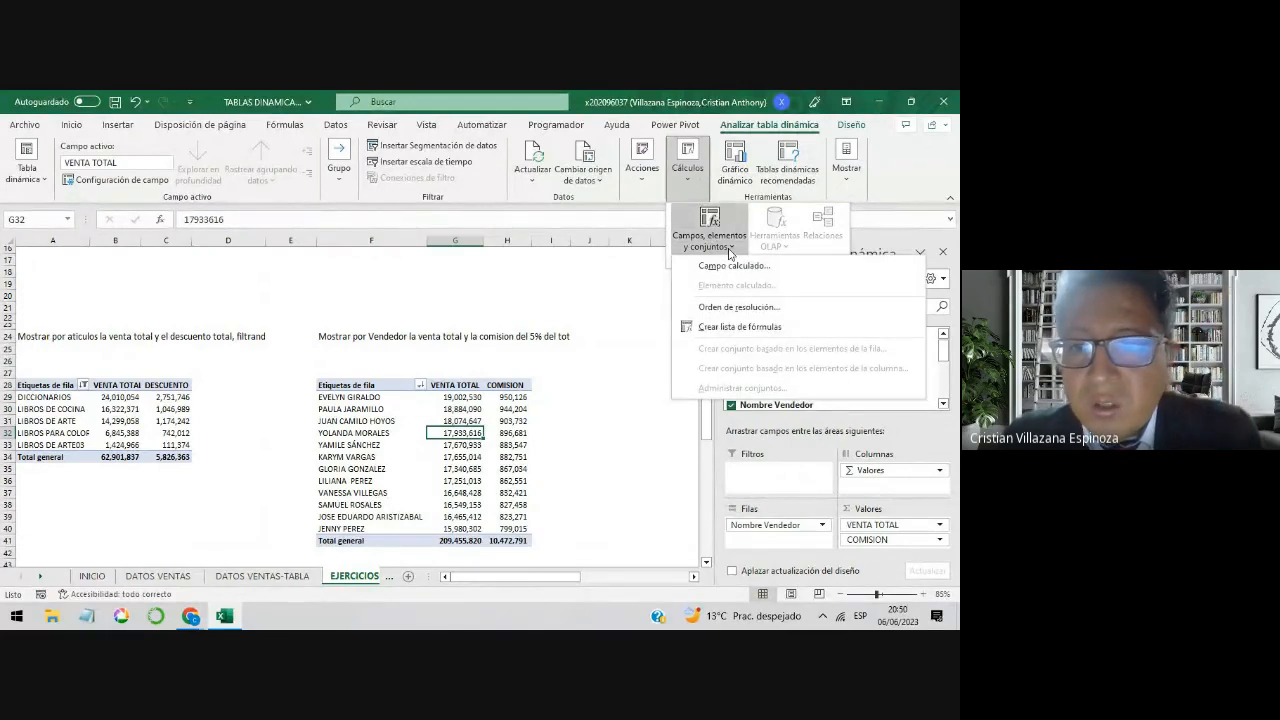
pyautogui.click(733, 266)
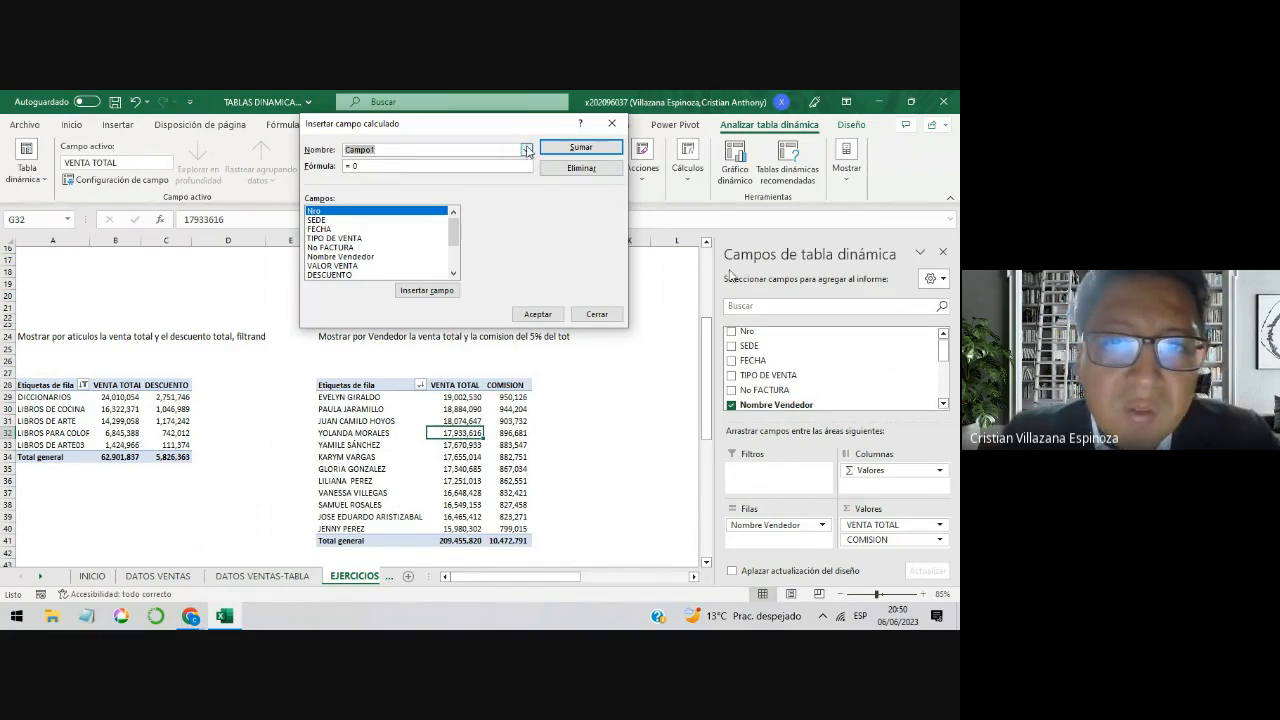
pyautogui.click(525, 151)
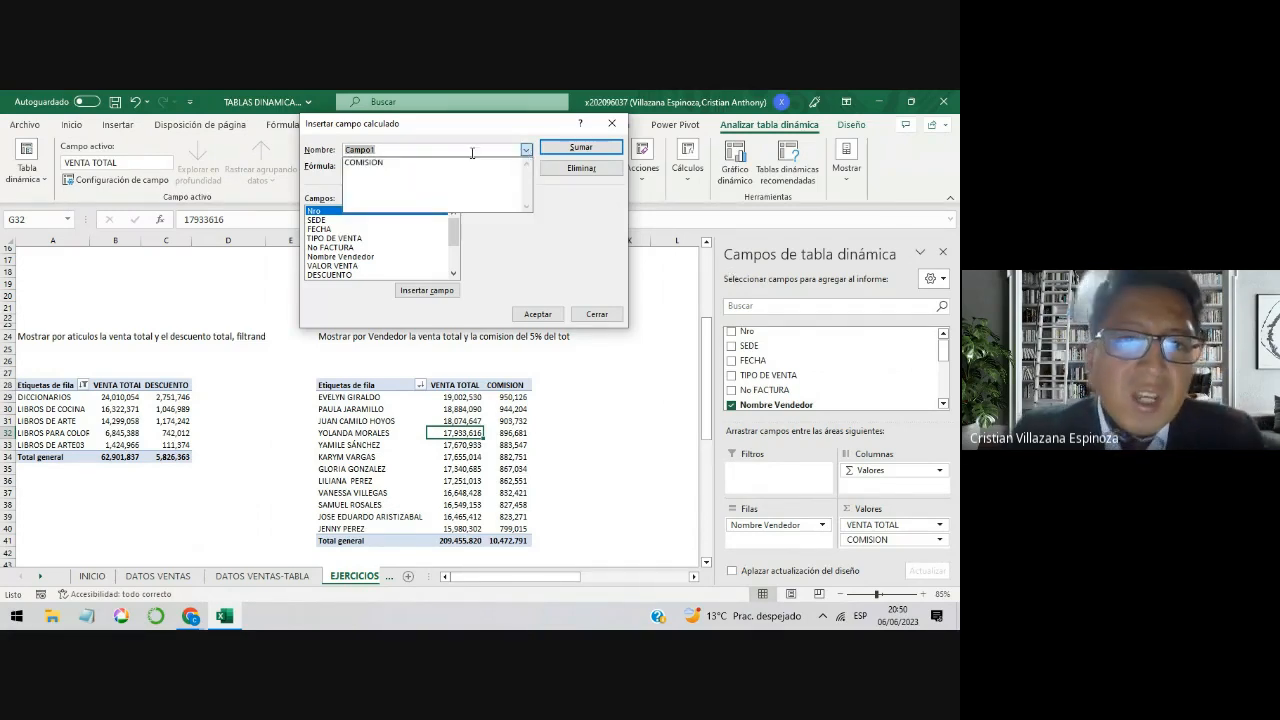
pyautogui.click(382, 163)
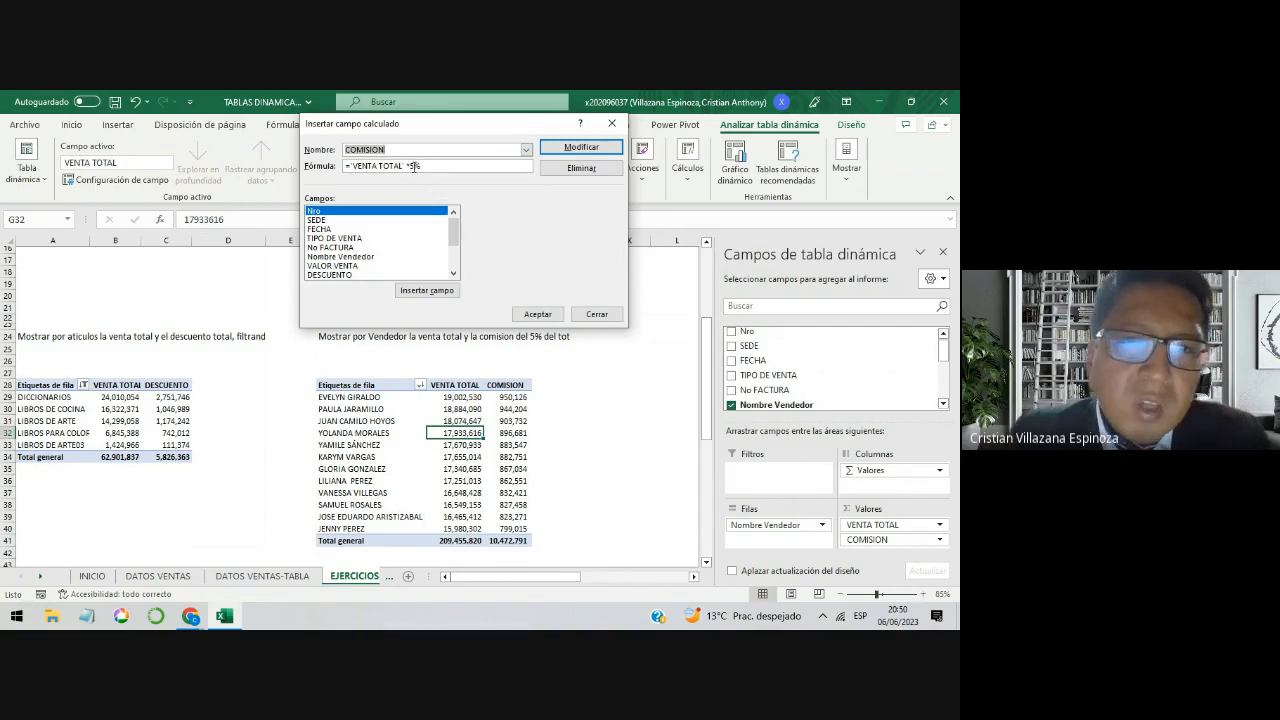
pyautogui.click(416, 165)
pyautogui.press('BackSpace')
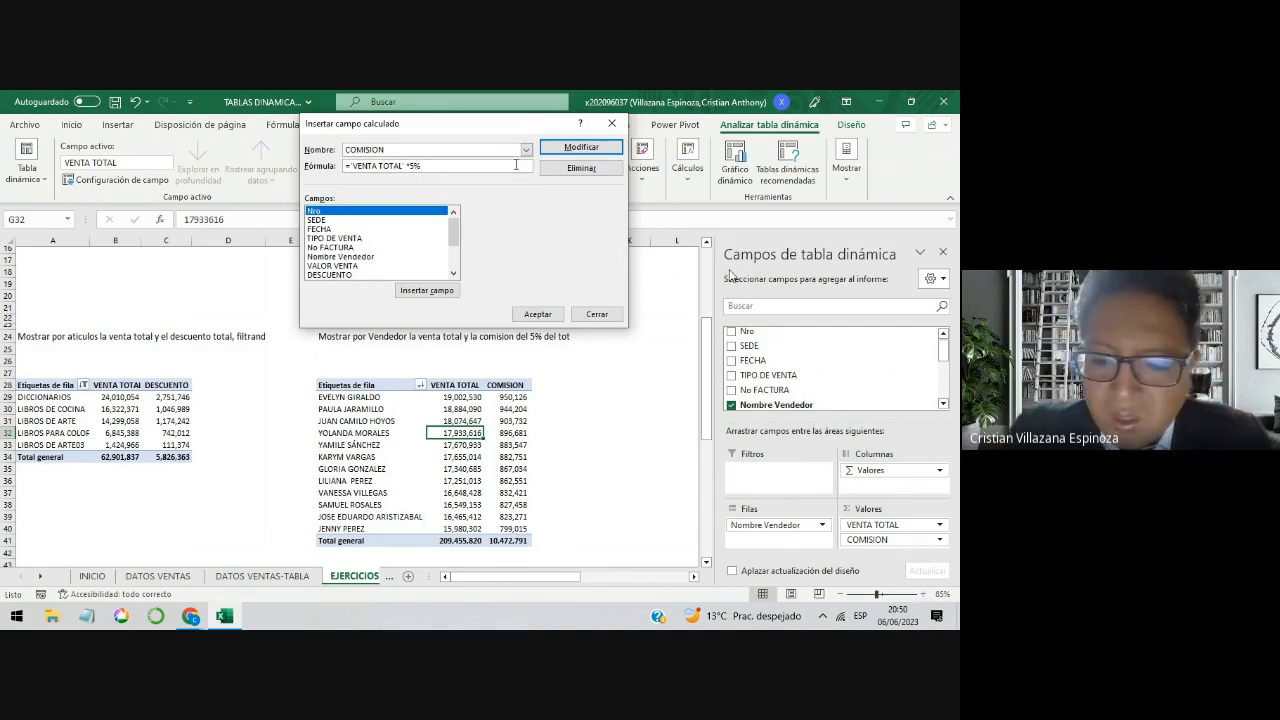
pyautogui.write('3')
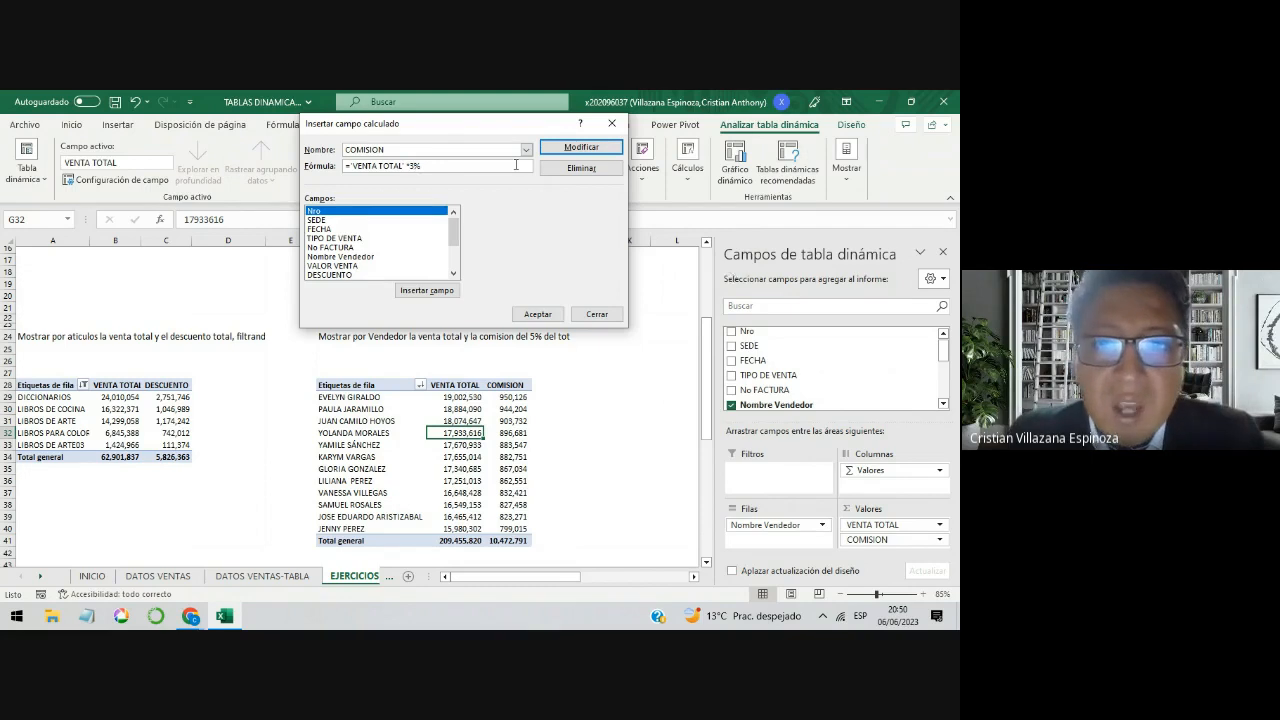
pyautogui.click(549, 313)
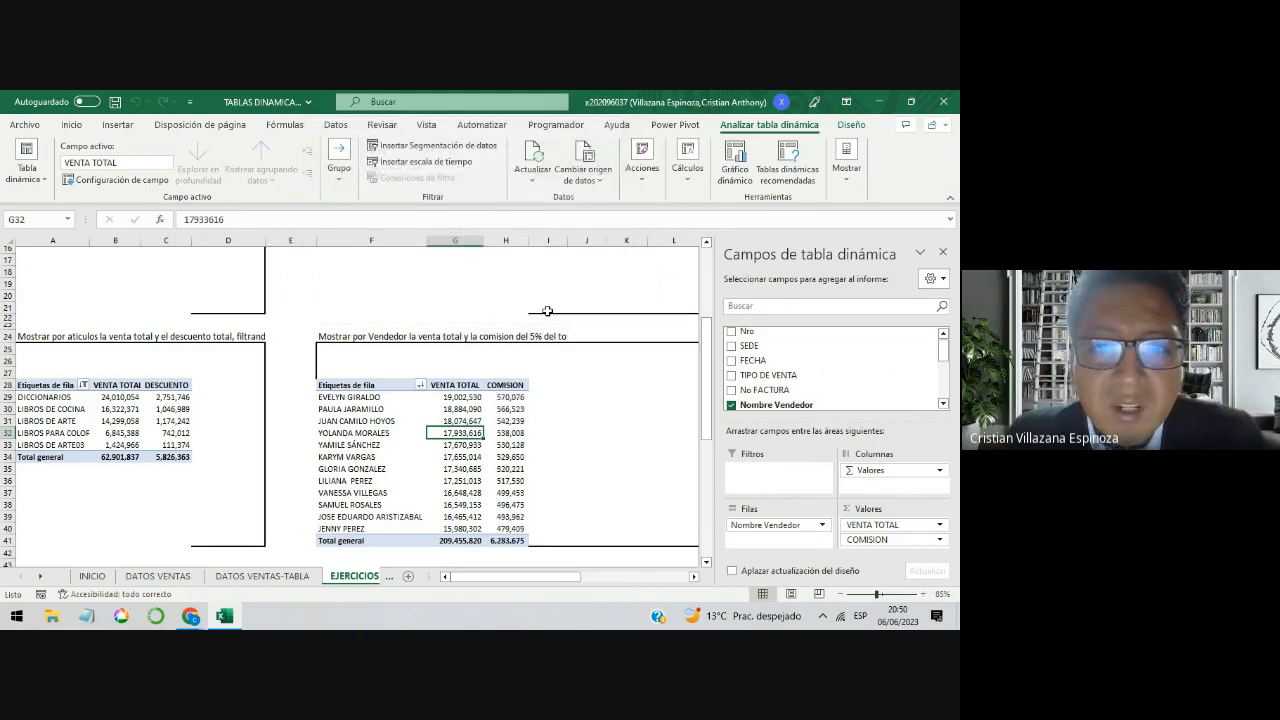
pyautogui.moveTo(520, 396); pyautogui.dragTo(510, 524)
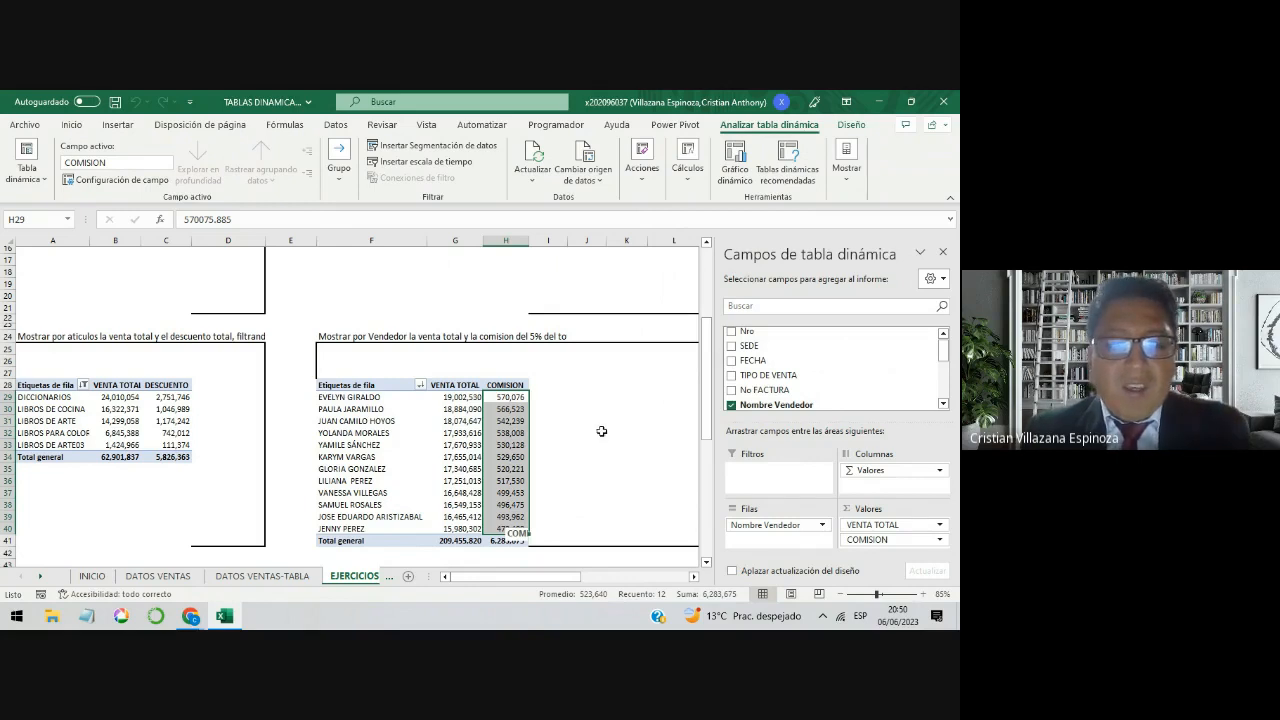
# Step: Review the Cálculos personalizados topic on the INICIO sheet and return to the exercises on EJERCICIOS
pyautogui.click(91, 577)
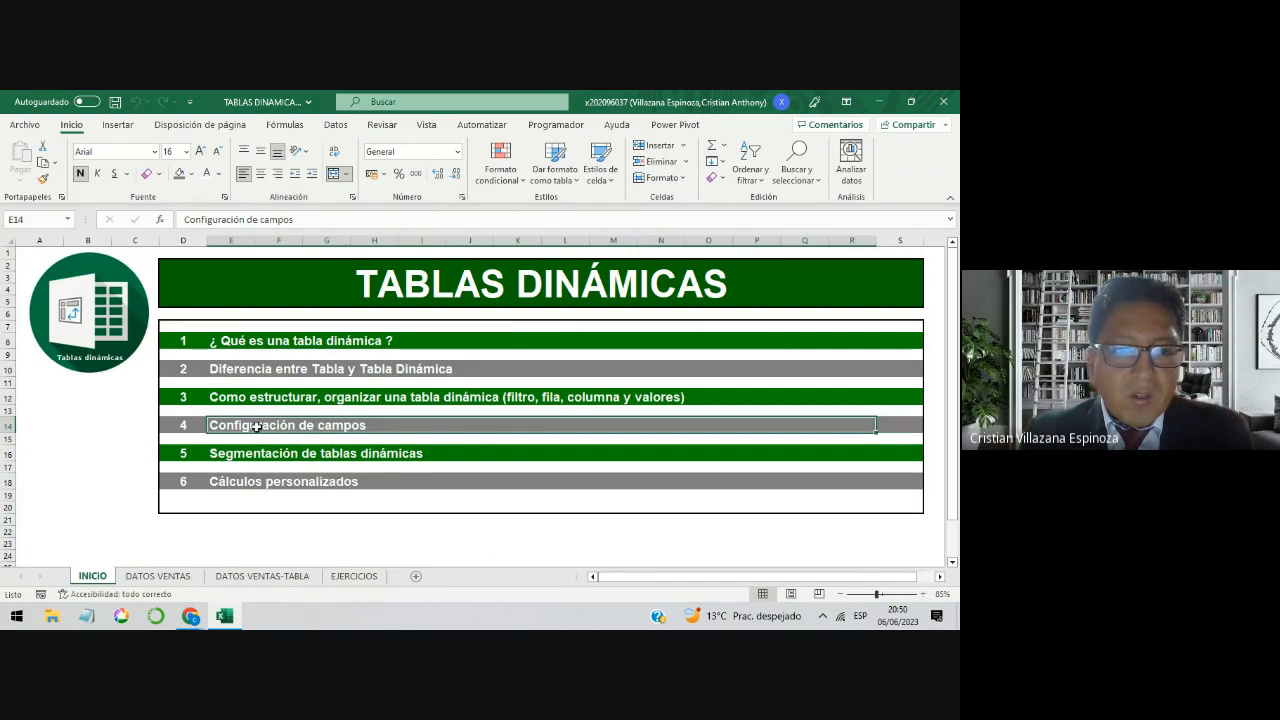
pyautogui.click(291, 484)
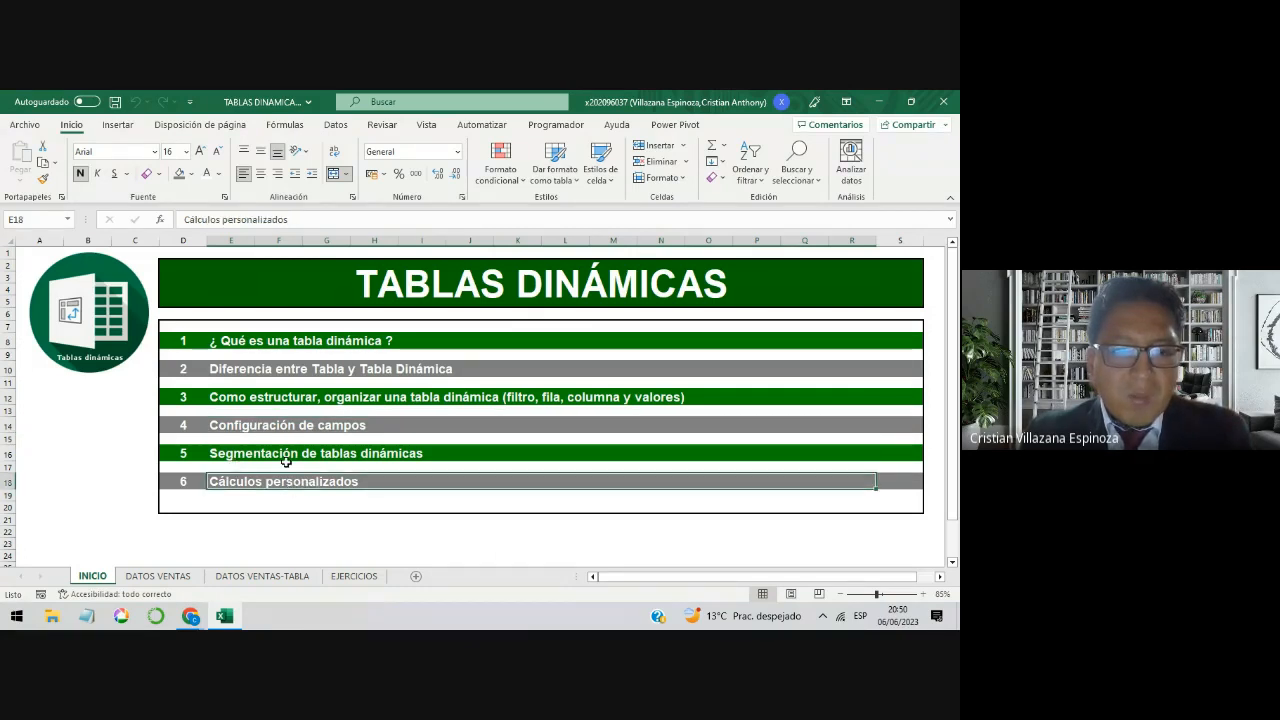
pyautogui.click(354, 576)
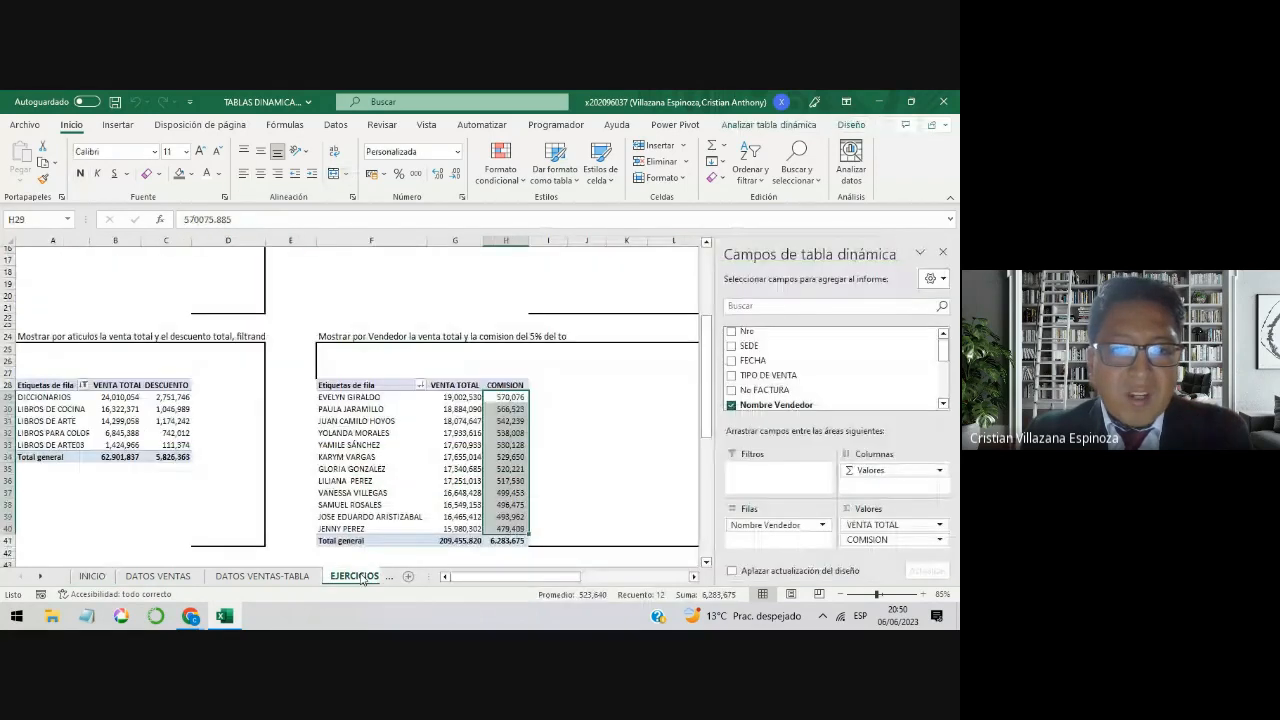
pyautogui.scroll(6, 601, 443)
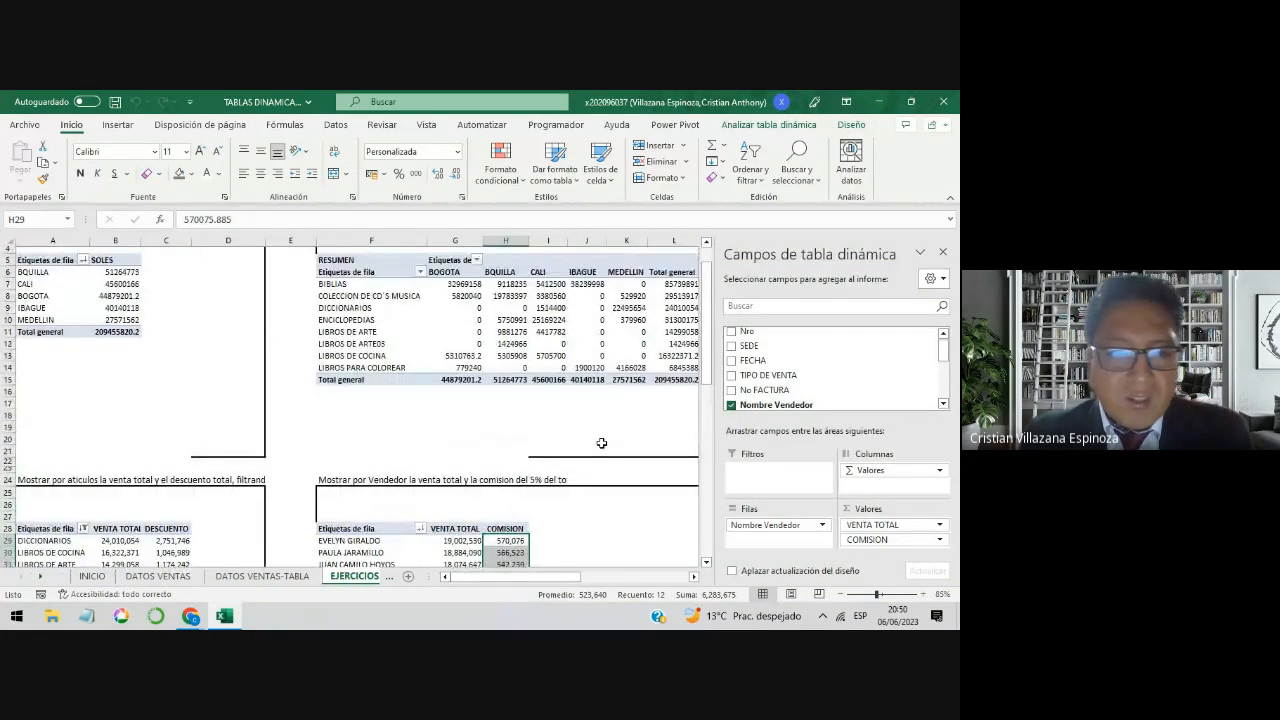
pyautogui.scroll(-4, 601, 443)
# Step: Check the call messages in Google Meet and return to the Excel workbook
pyautogui.click(190, 616)
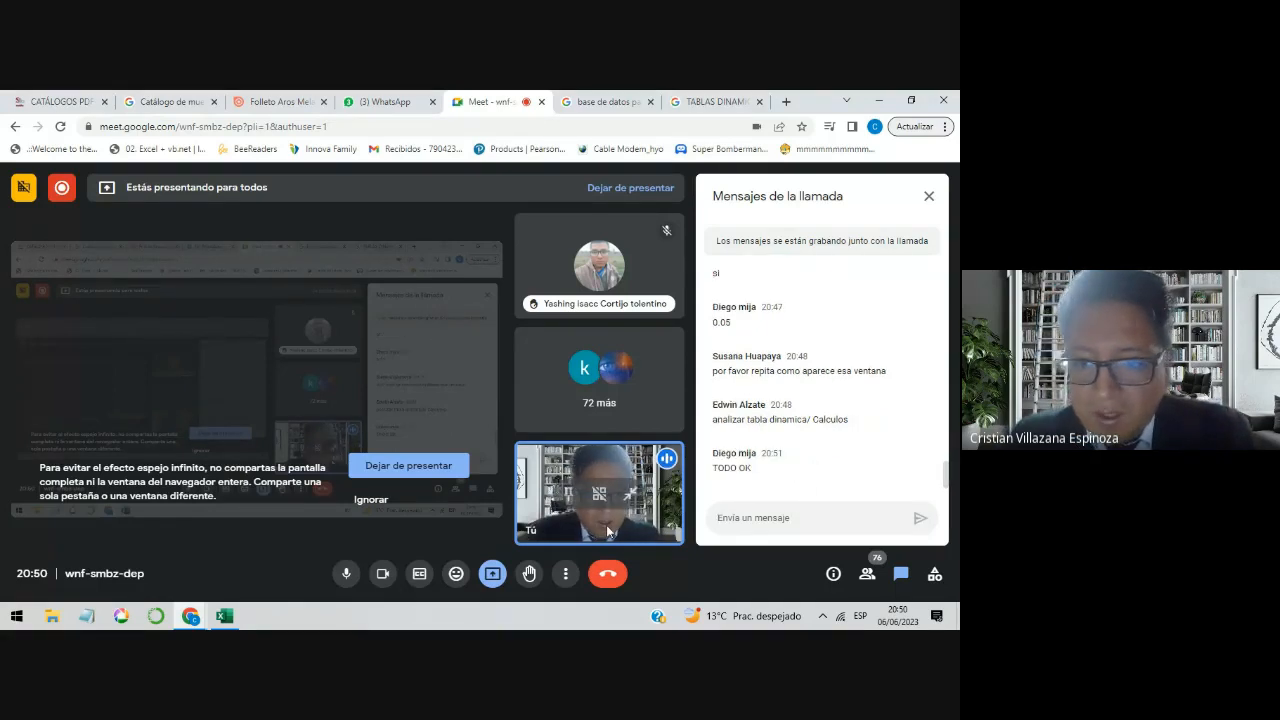
pyautogui.click(225, 616)
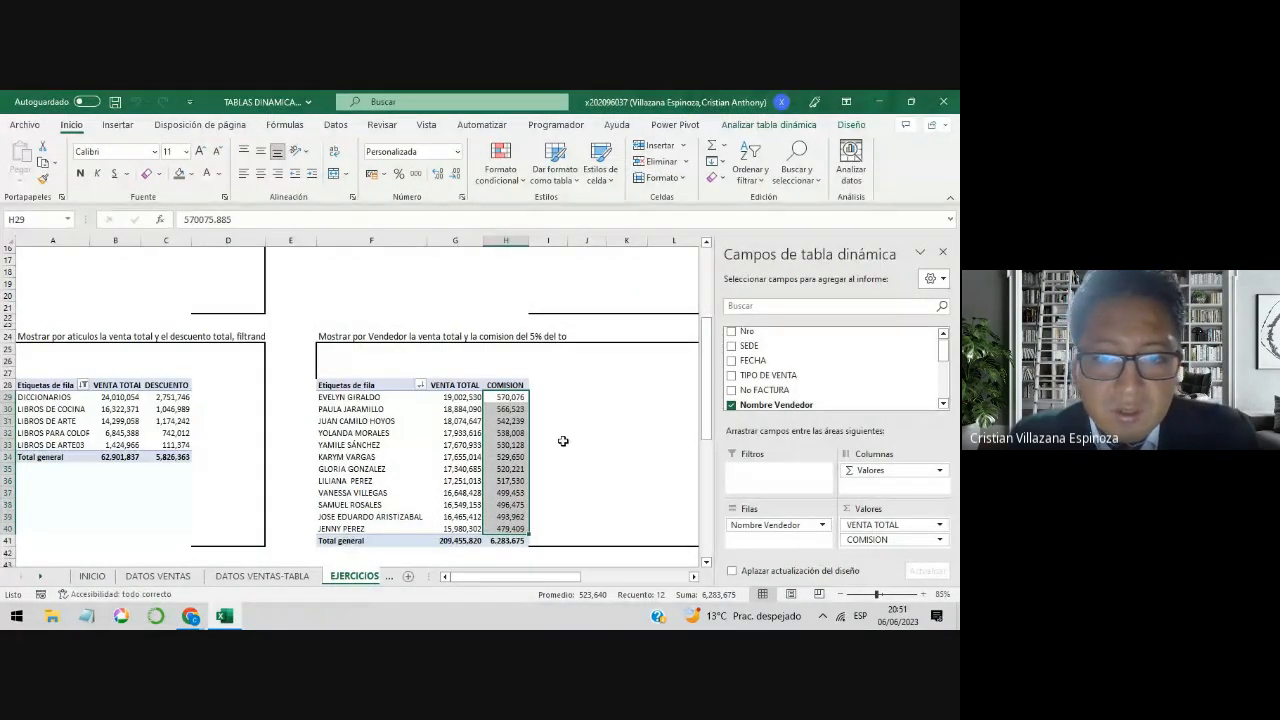
# Step: Add SEDE as a report filter to the articles pivot table and filter it to BOGOTA
pyautogui.click(241, 336)
pyautogui.click(138, 409)
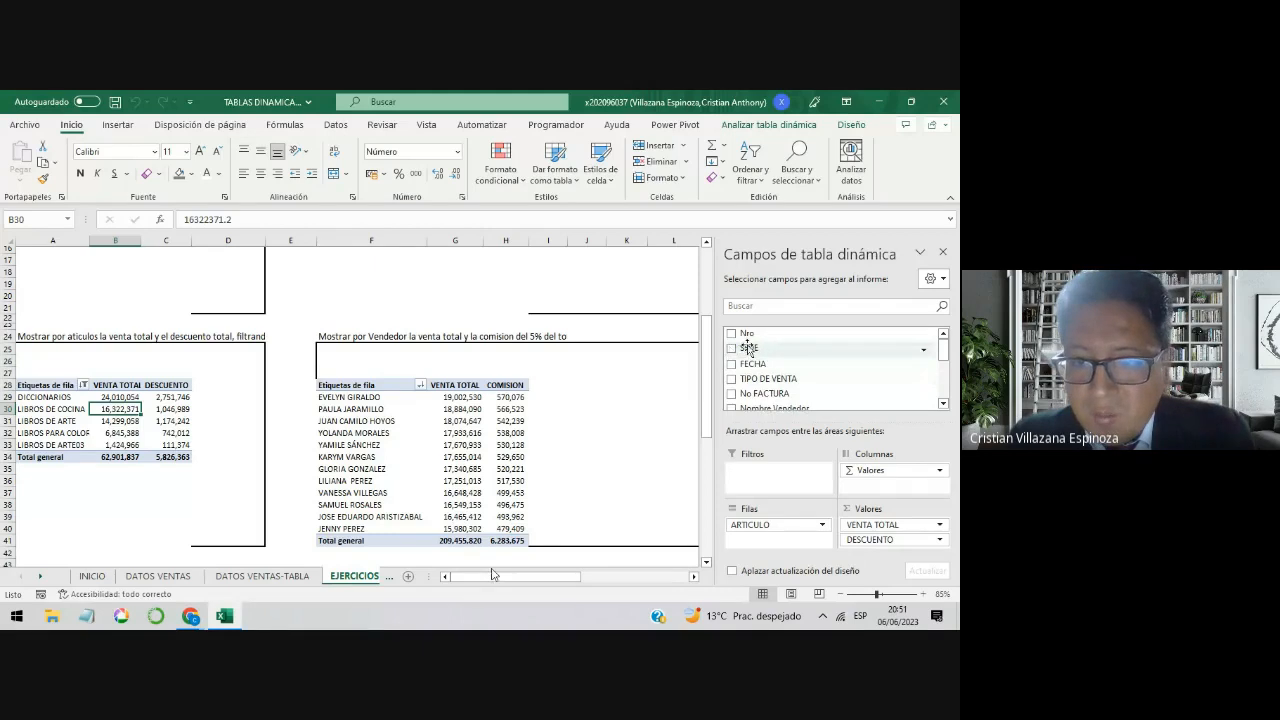
pyautogui.moveTo(755, 349); pyautogui.dragTo(760, 478)
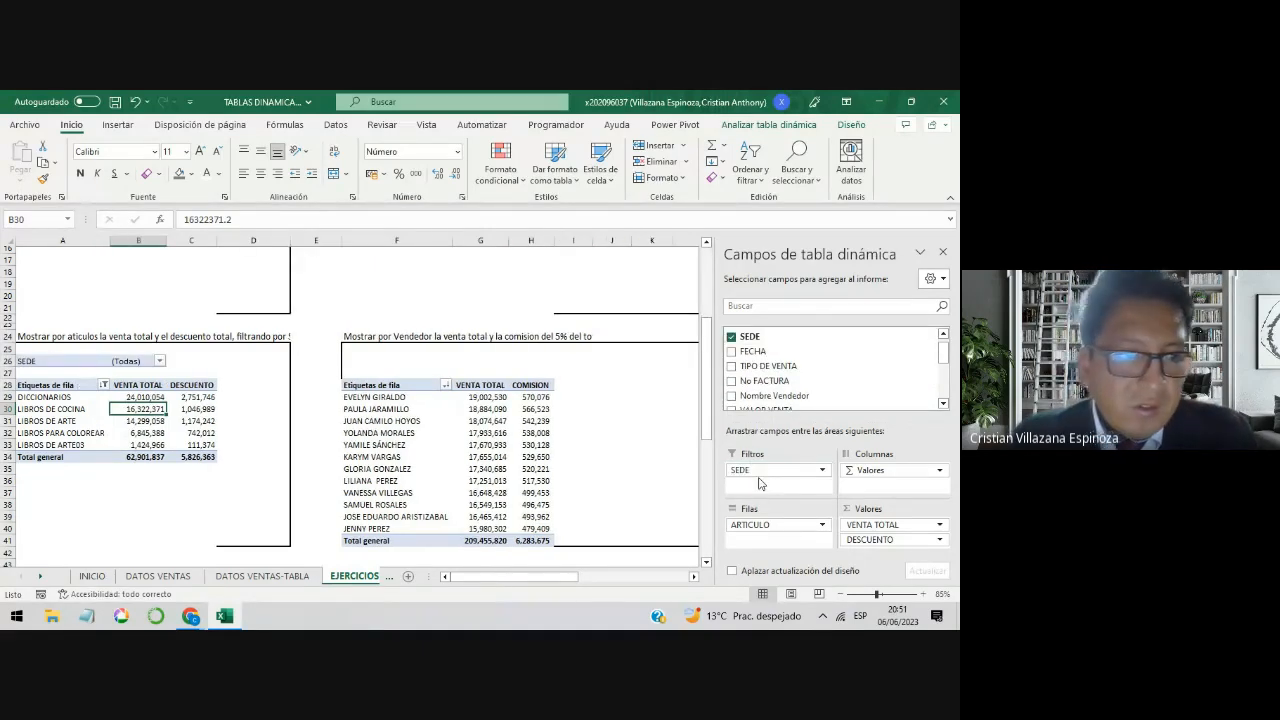
pyautogui.click(159, 361)
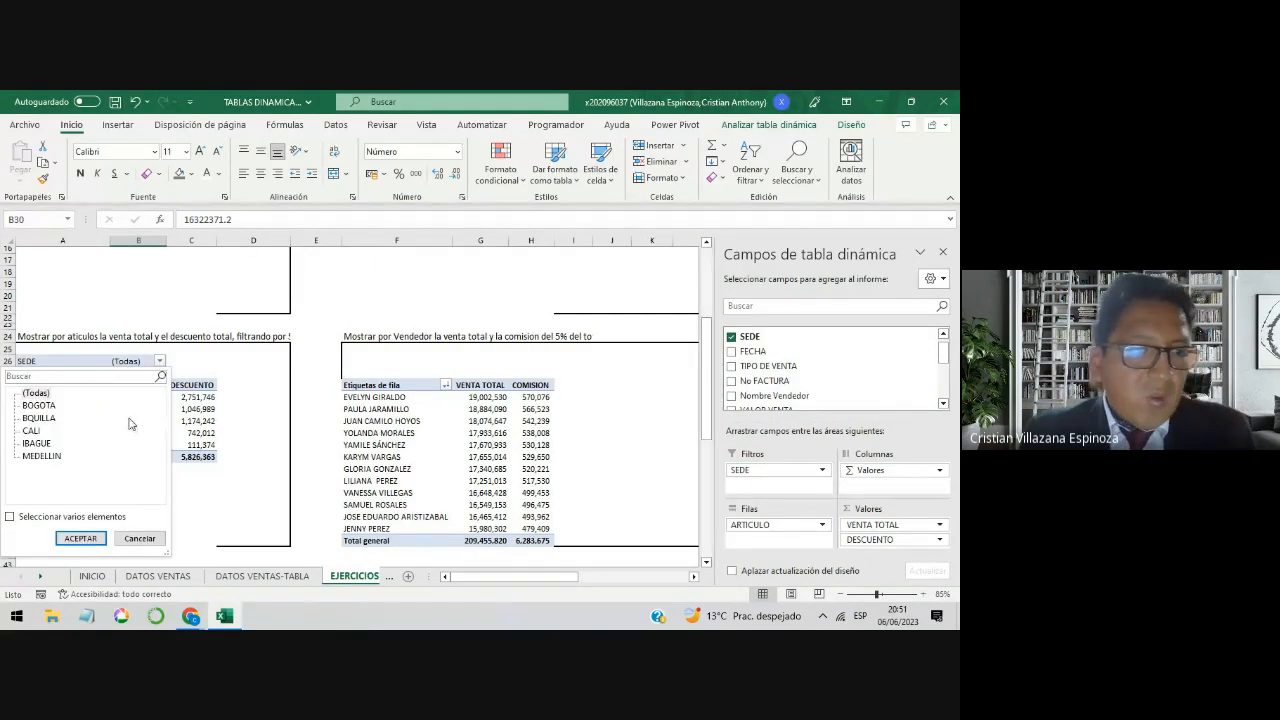
pyautogui.click(38, 406)
pyautogui.click(80, 538)
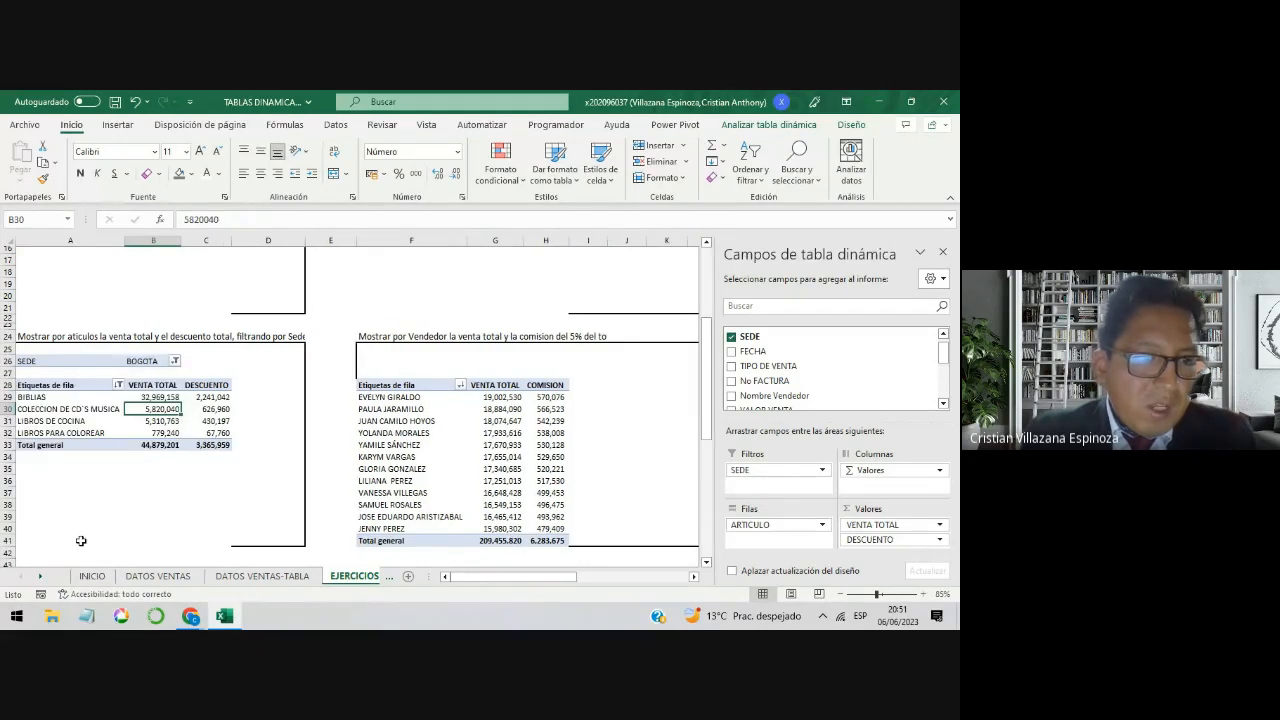
# Step: Switch the SEDE filter of the articles pivot table to CALI, followed by MEDELLIN
pyautogui.click(174, 361)
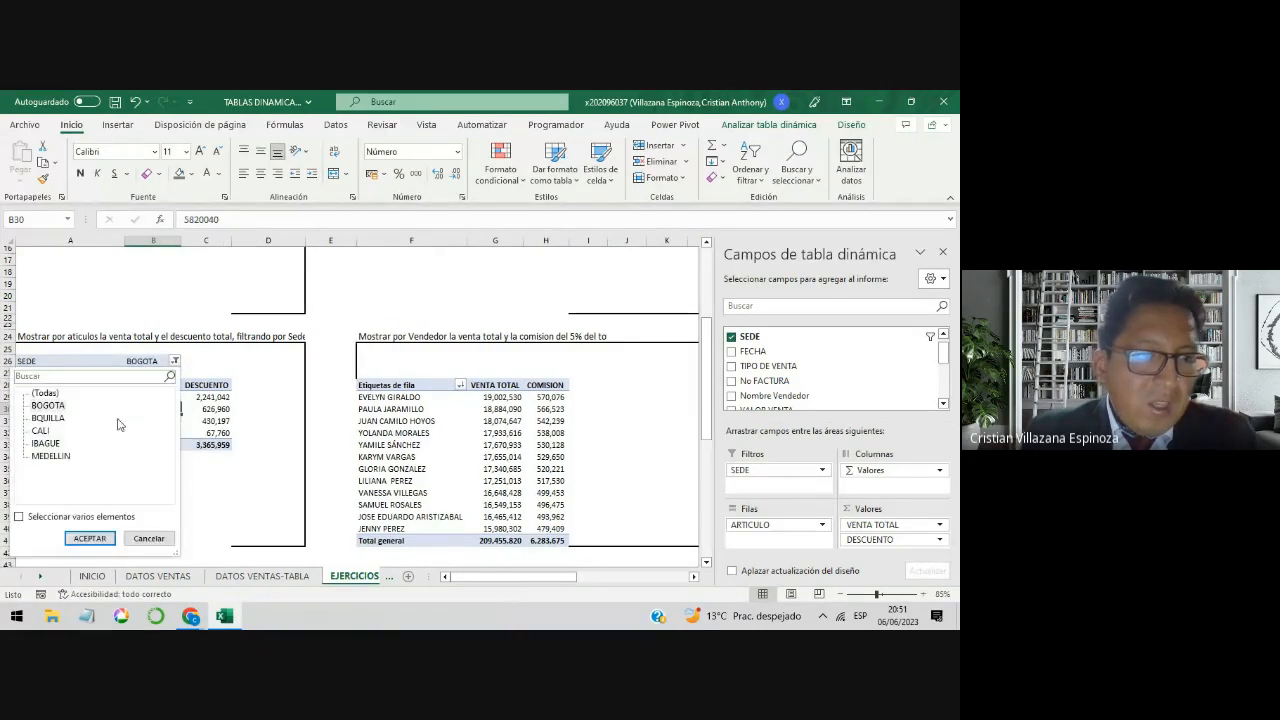
pyautogui.click(44, 431)
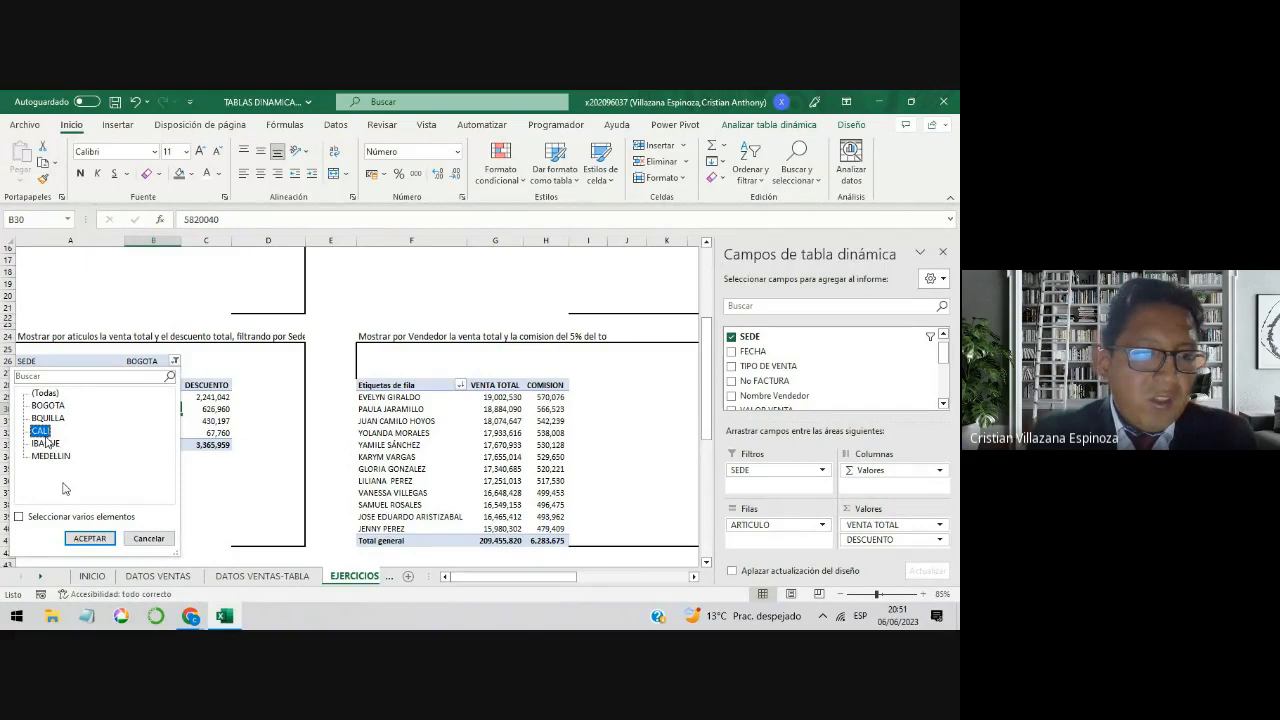
pyautogui.click(82, 540)
pyautogui.click(175, 361)
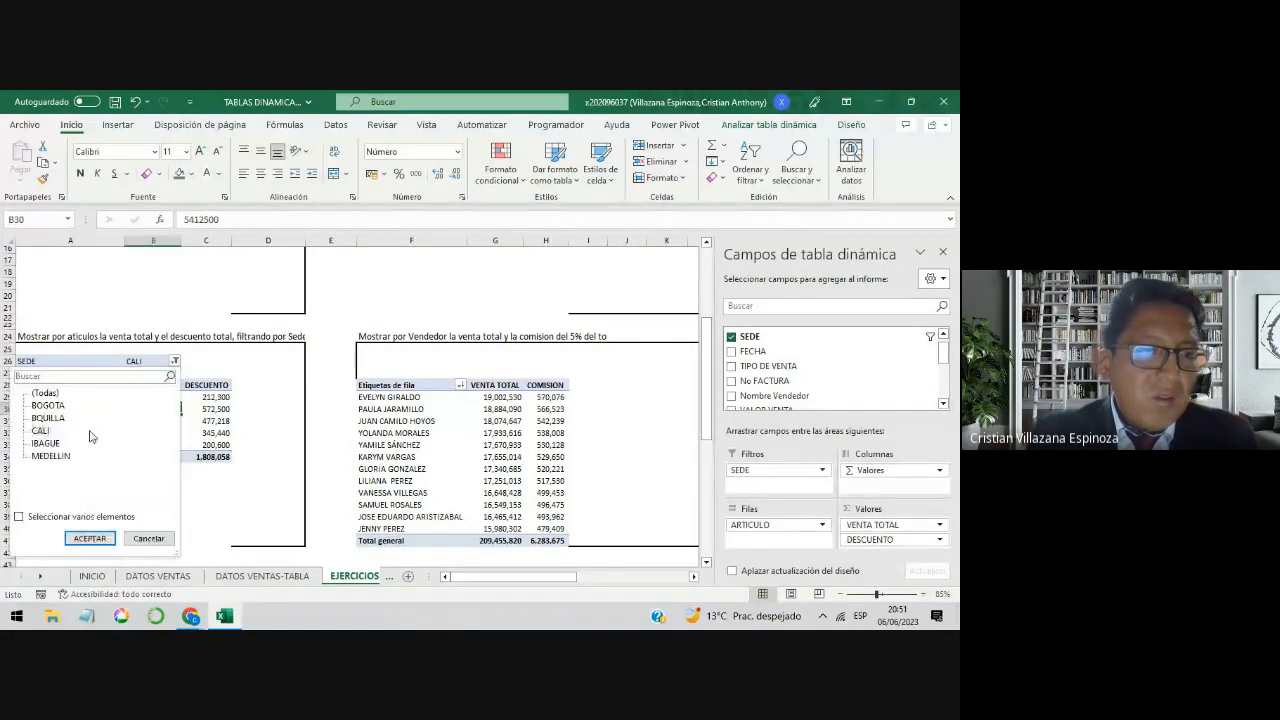
pyautogui.click(88, 539)
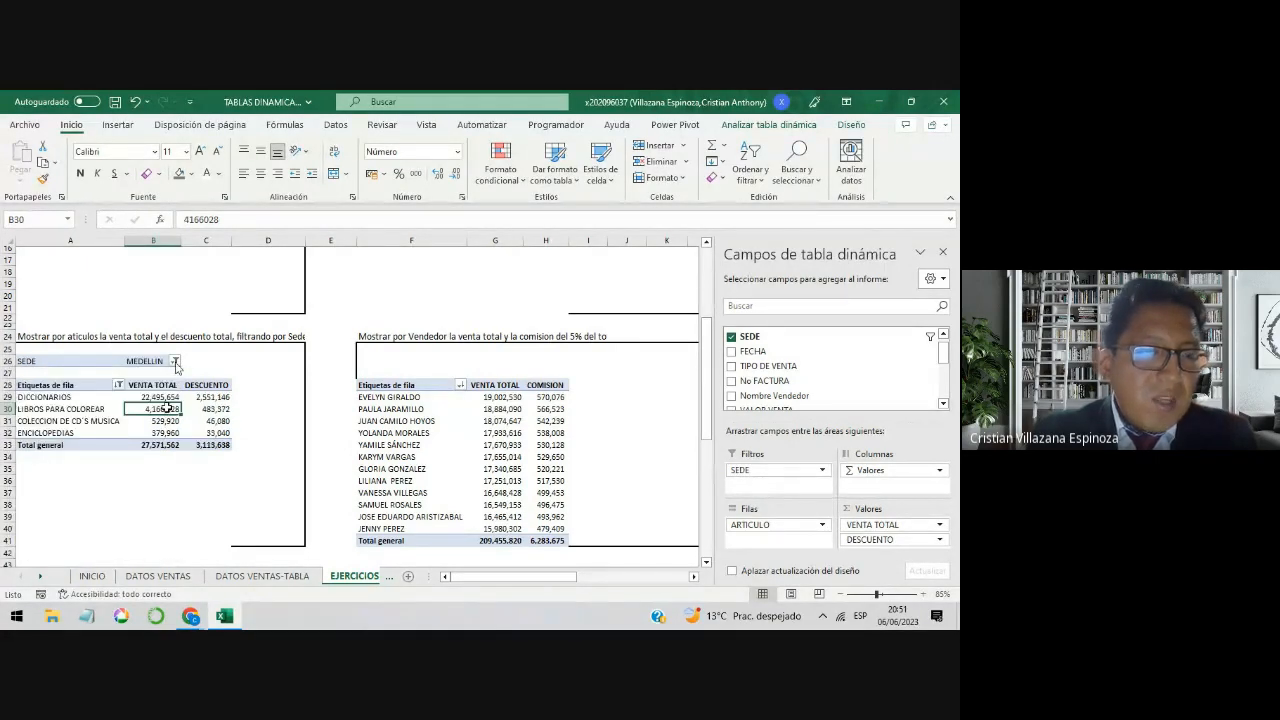
# Step: Allow multiple selections in the articles pivot table's SEDE filter and include BOGOTA together with MEDELLIN
pyautogui.click(175, 361)
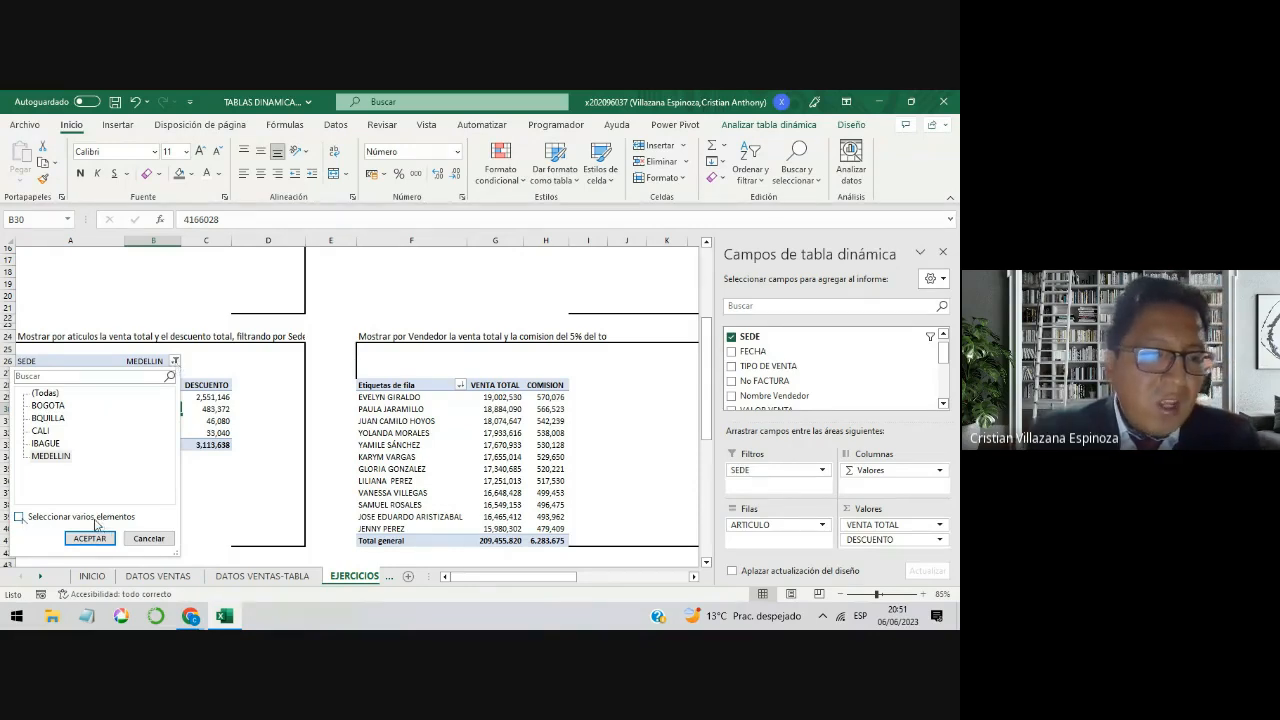
pyautogui.click(19, 517)
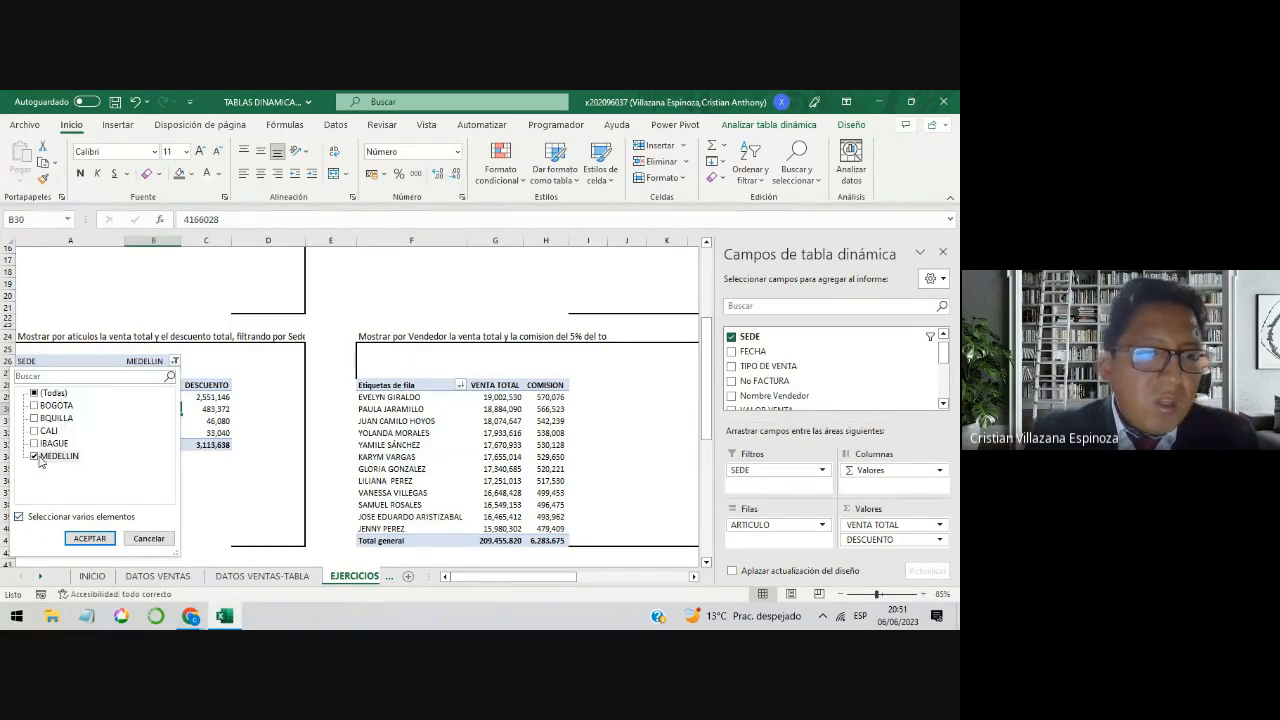
pyautogui.click(38, 406)
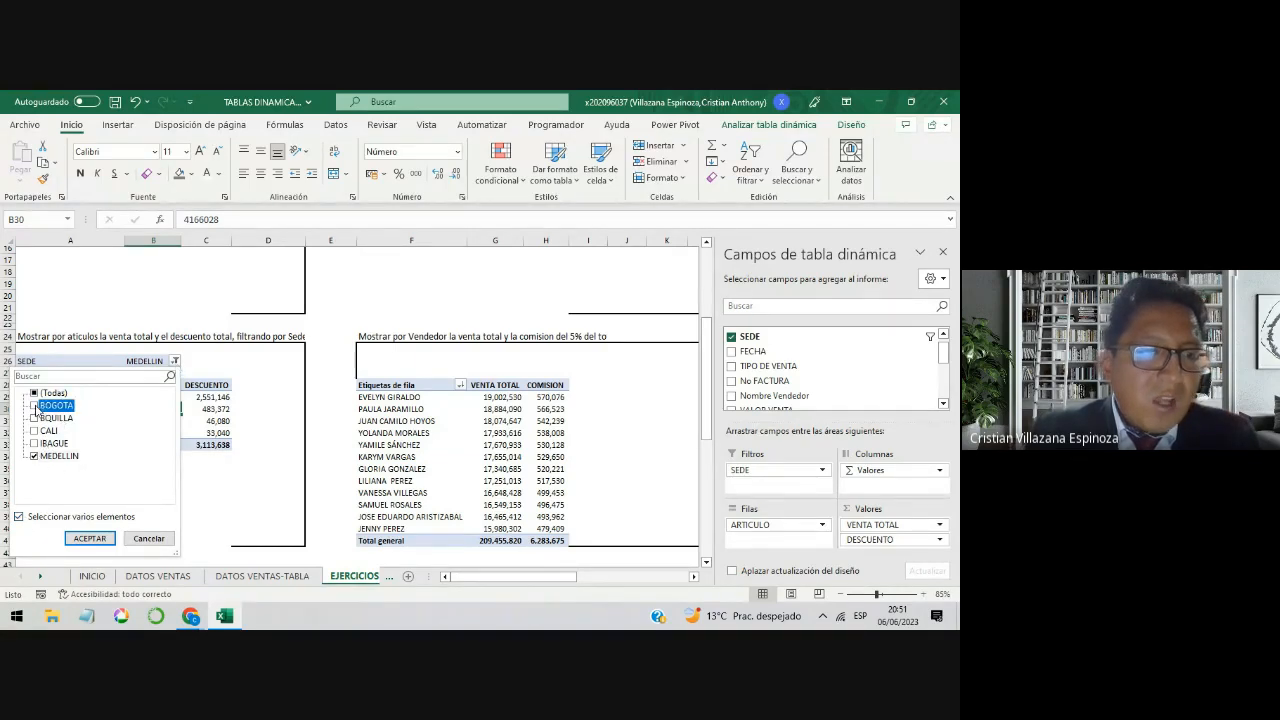
pyautogui.click(89, 538)
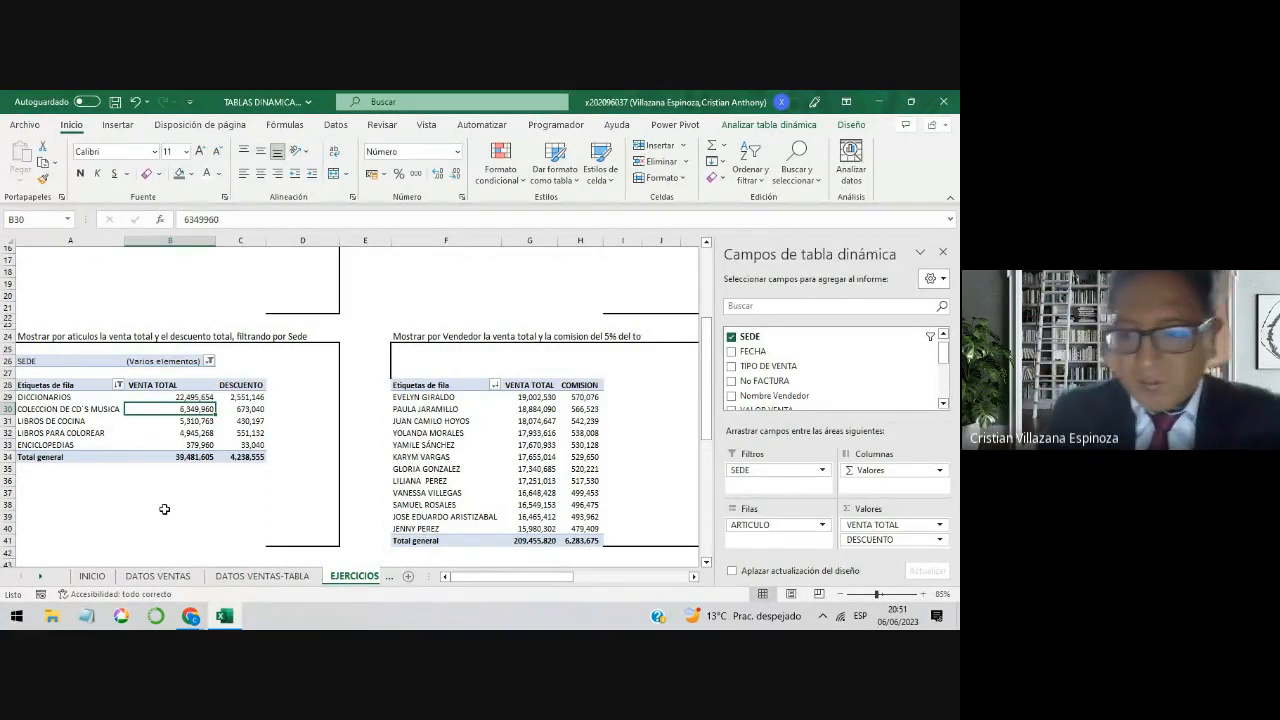
# Step: Check the call messages in Google Meet again and return to the Excel workbook
pyautogui.click(190, 617)
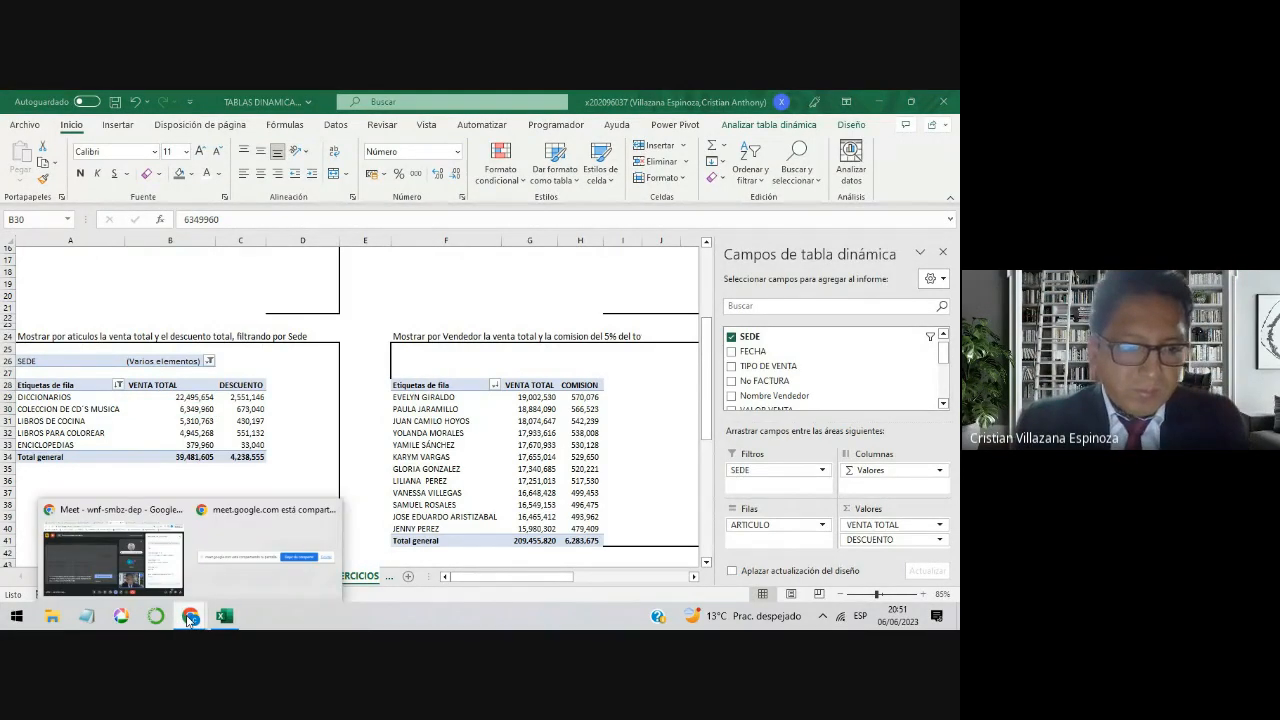
pyautogui.click(147, 576)
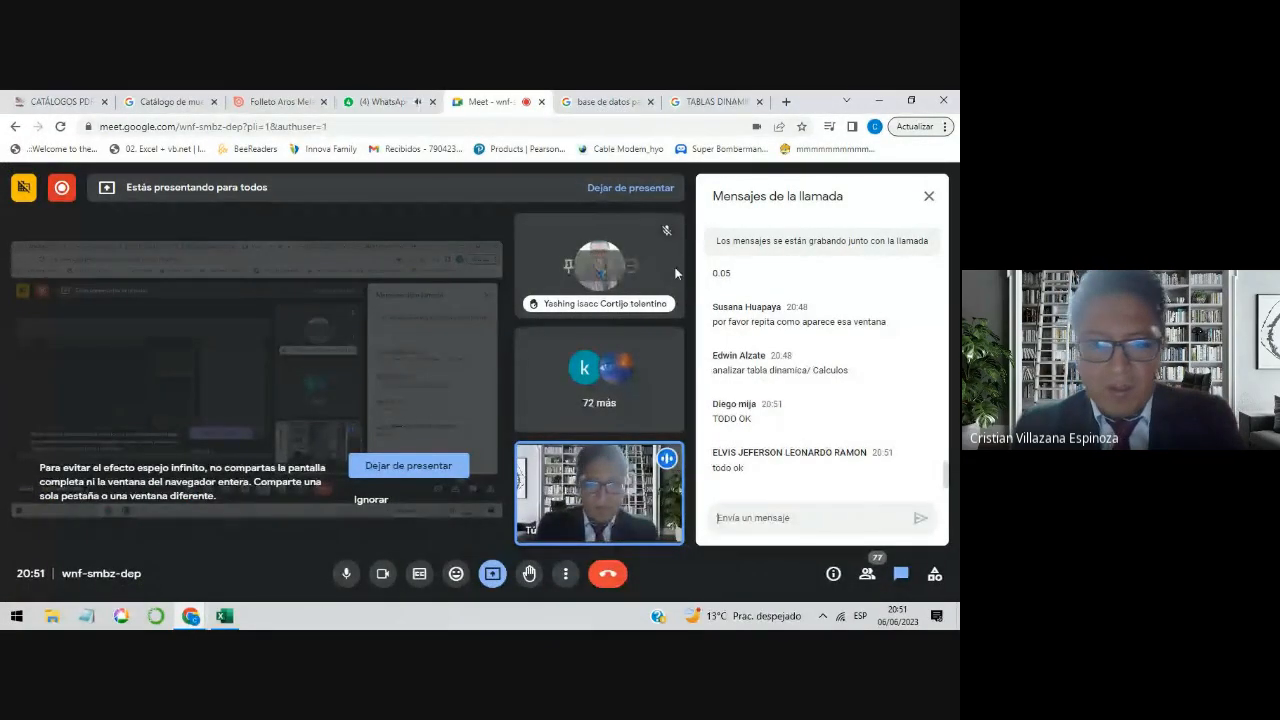
pyautogui.click(886, 106)
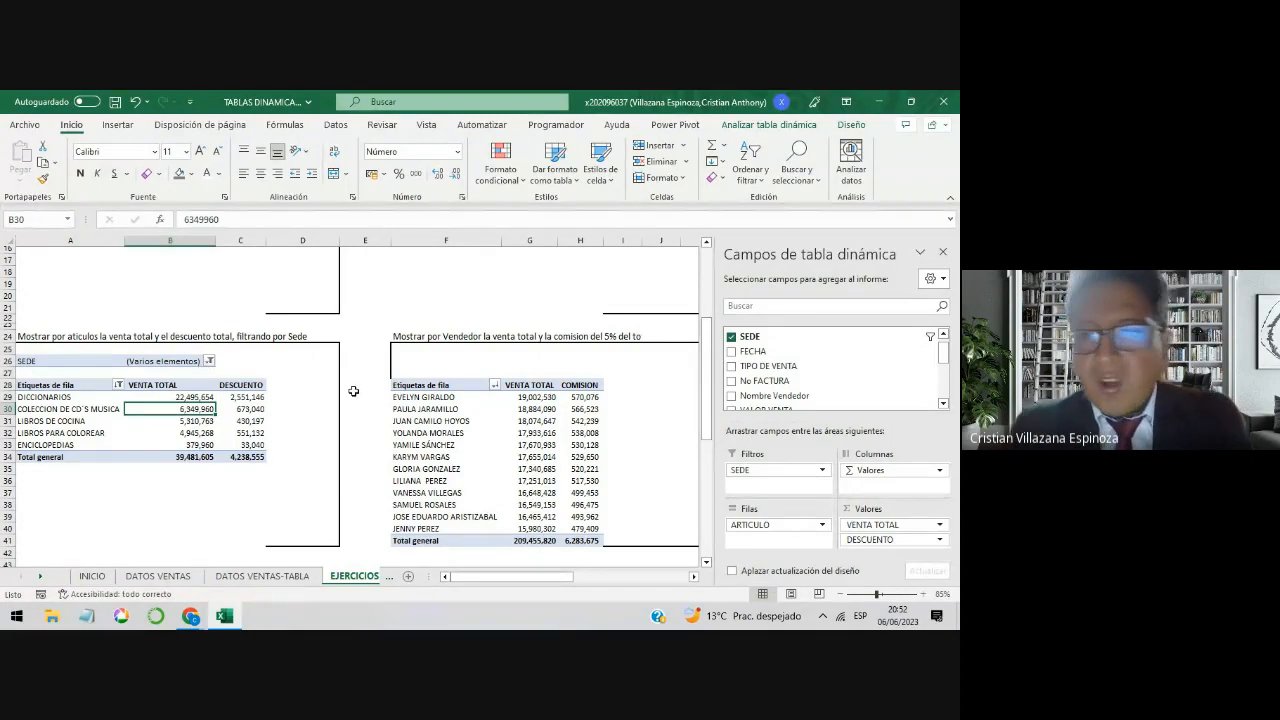
# Step: Insert a TIPO DE VENTA slicer for the pivot table of total sales by Sede
pyautogui.scroll(5, 567, 359)
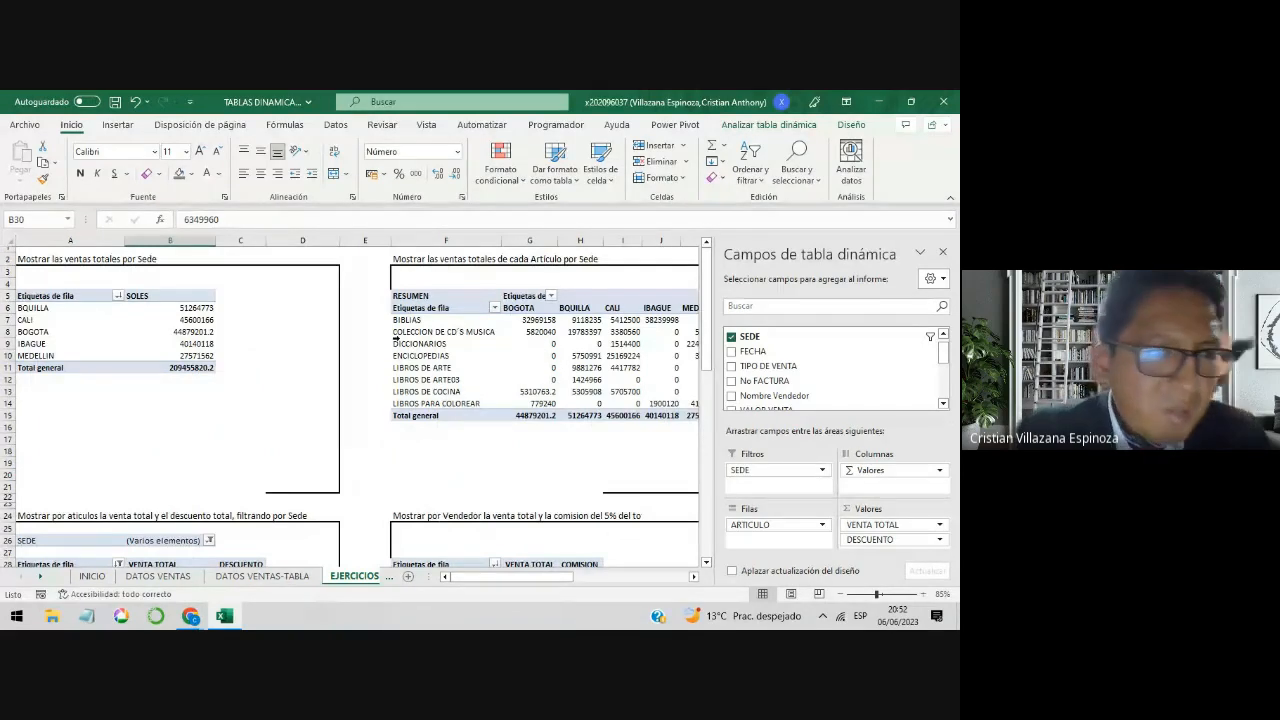
pyautogui.click(108, 331)
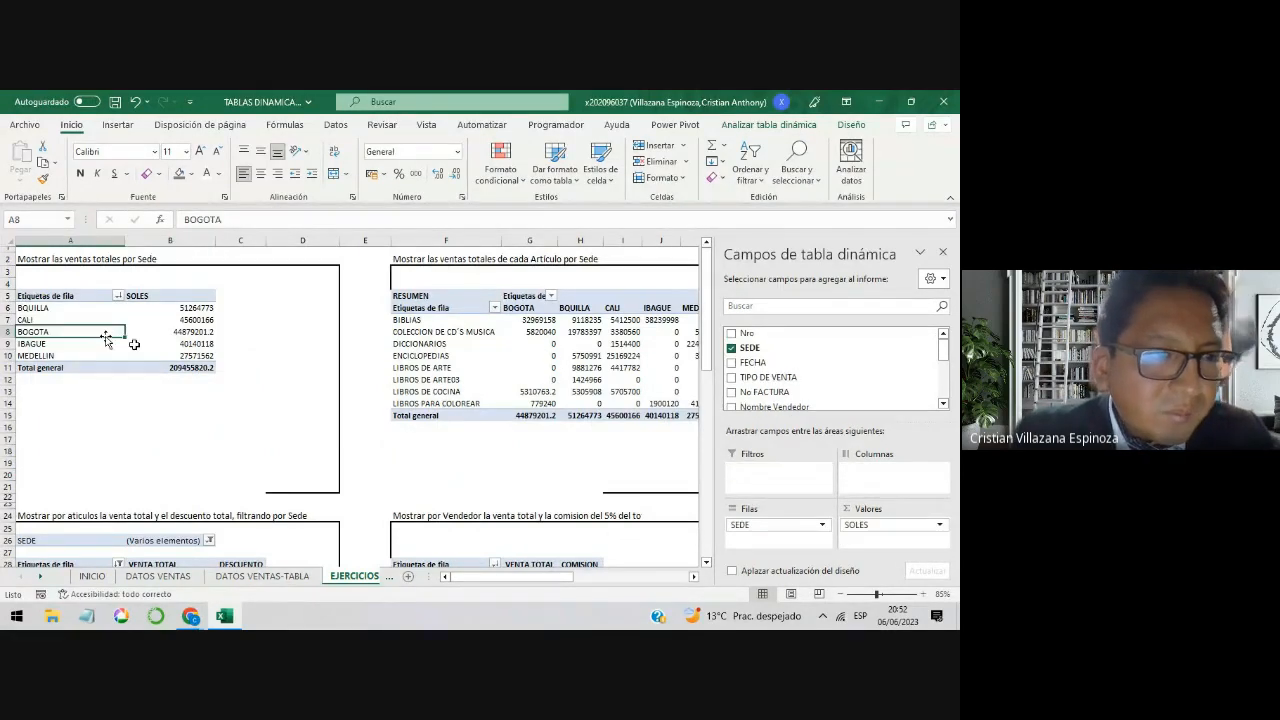
pyautogui.click(197, 345)
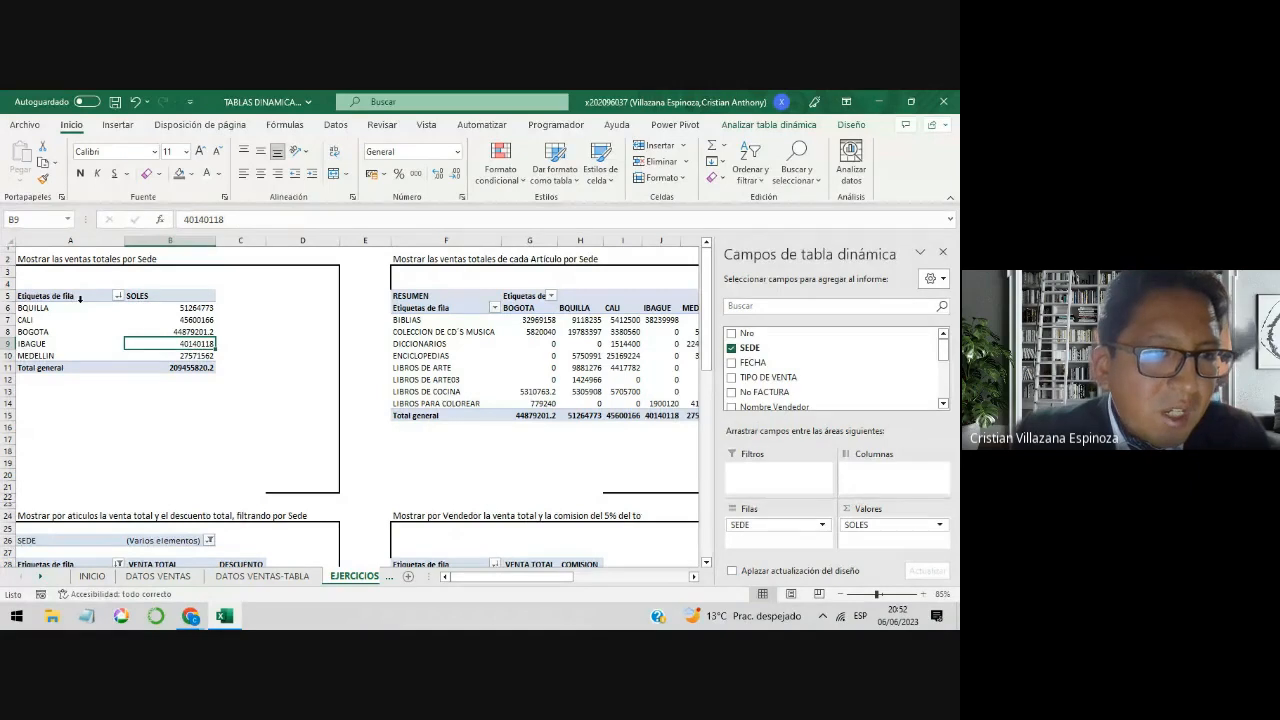
pyautogui.click(91, 323)
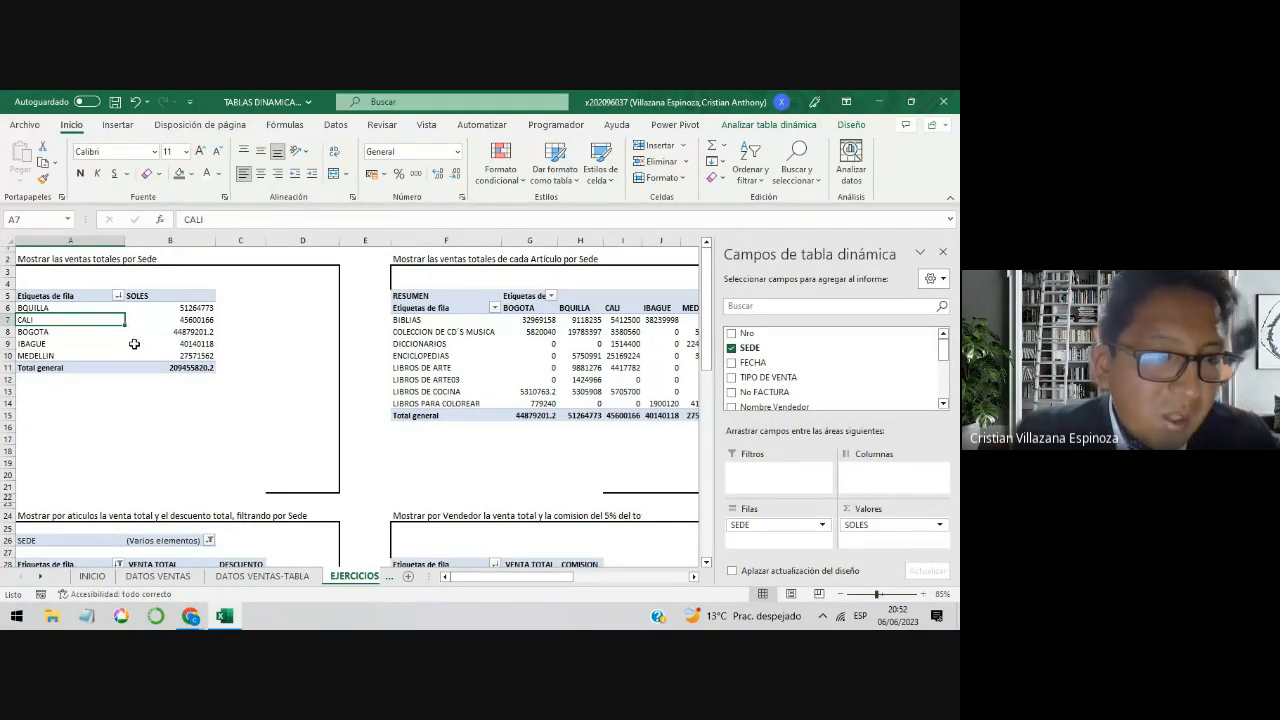
pyautogui.click(112, 332)
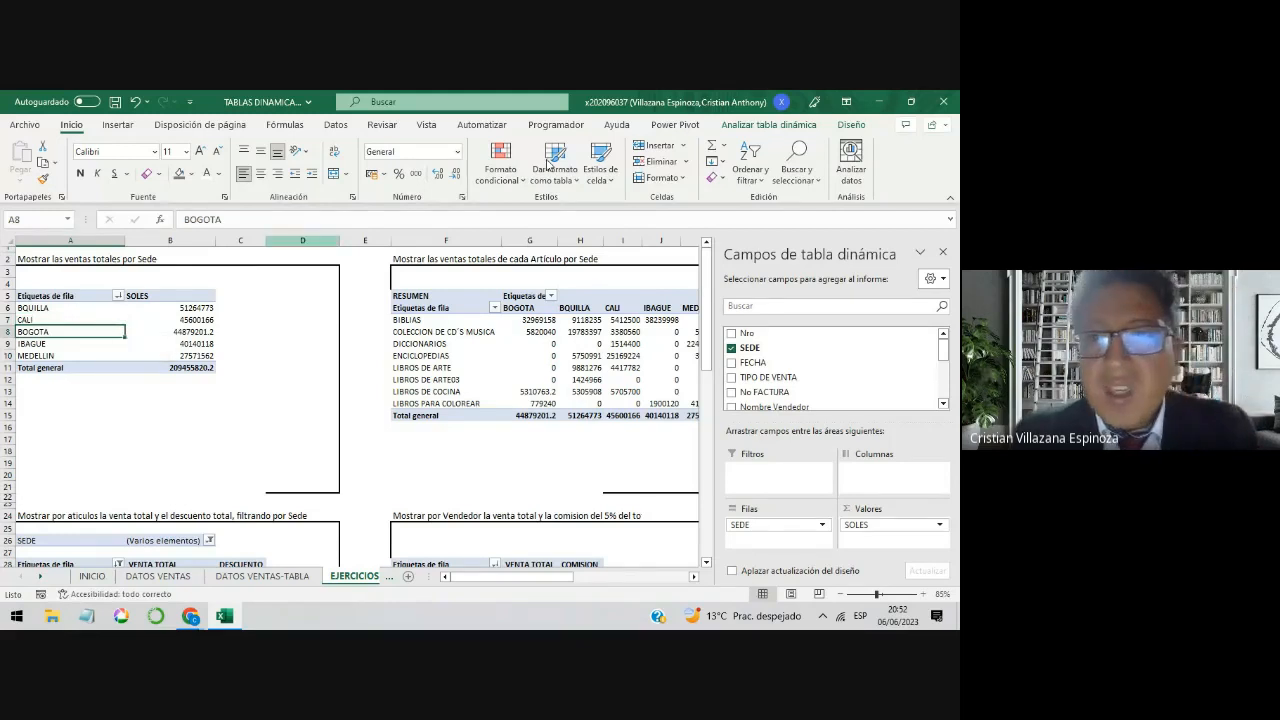
pyautogui.click(784, 128)
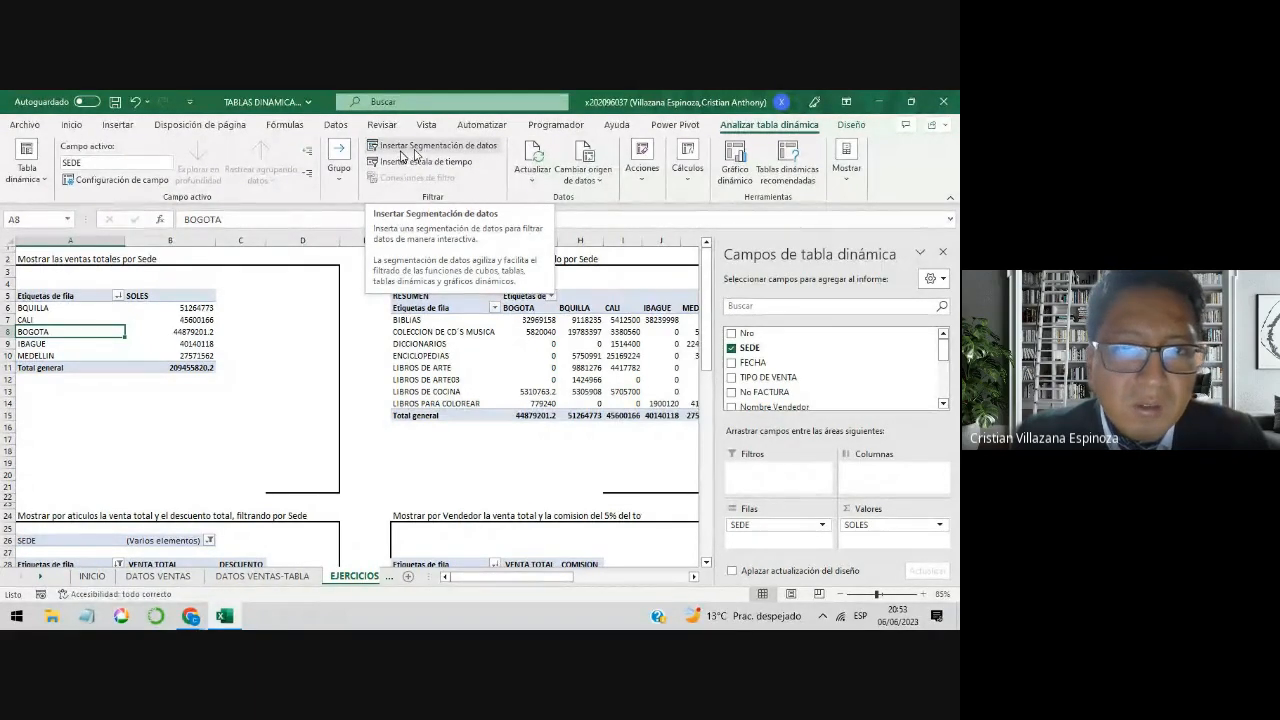
pyautogui.click(413, 153)
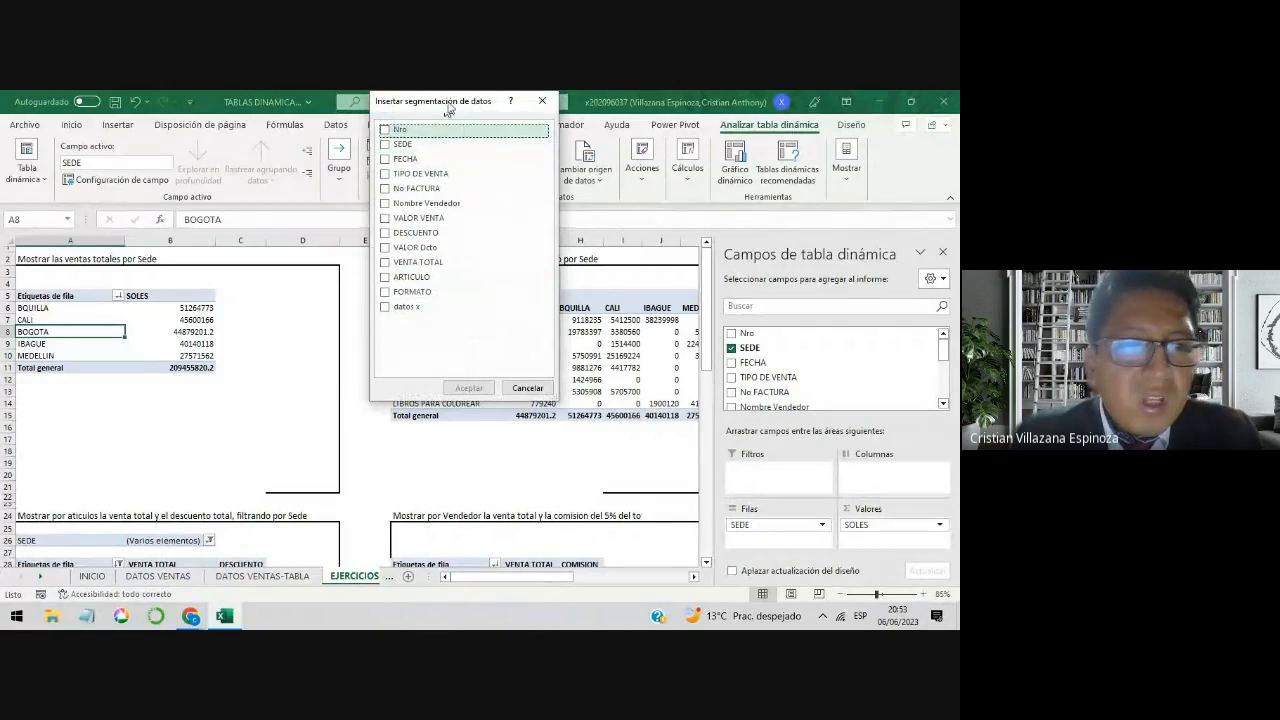
pyautogui.moveTo(448, 110); pyautogui.dragTo(551, 176)
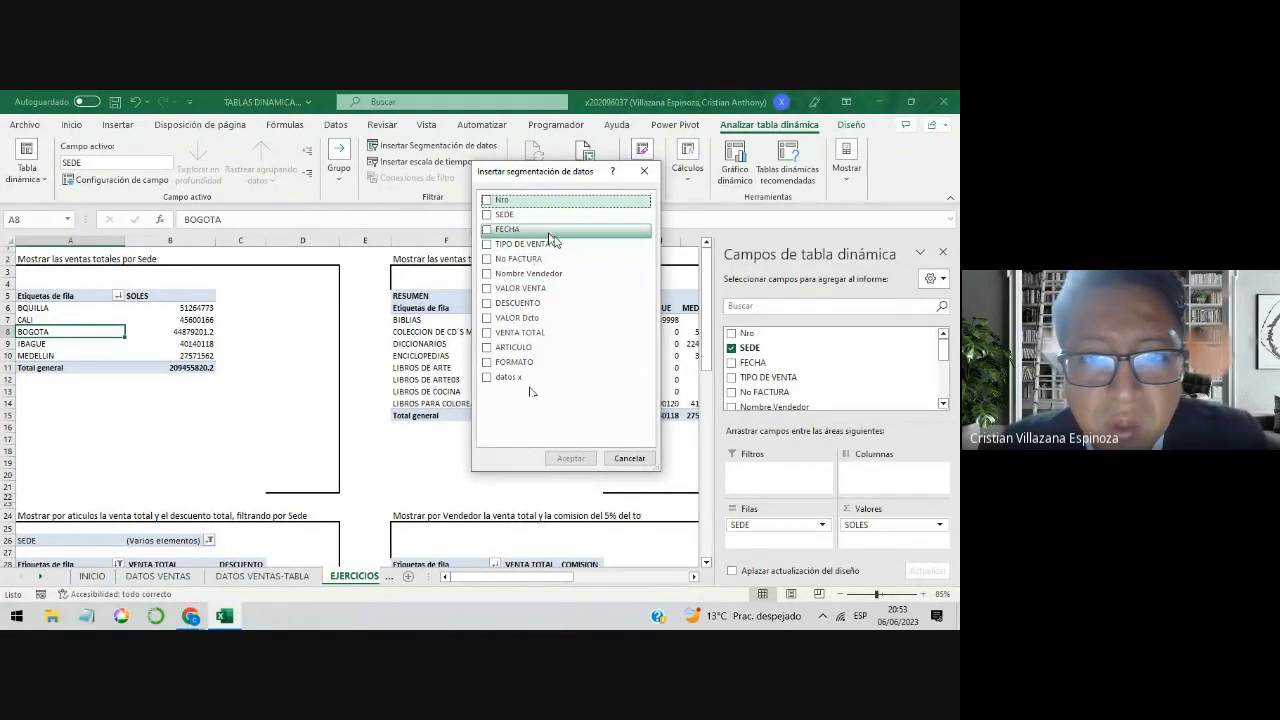
pyautogui.click(489, 246)
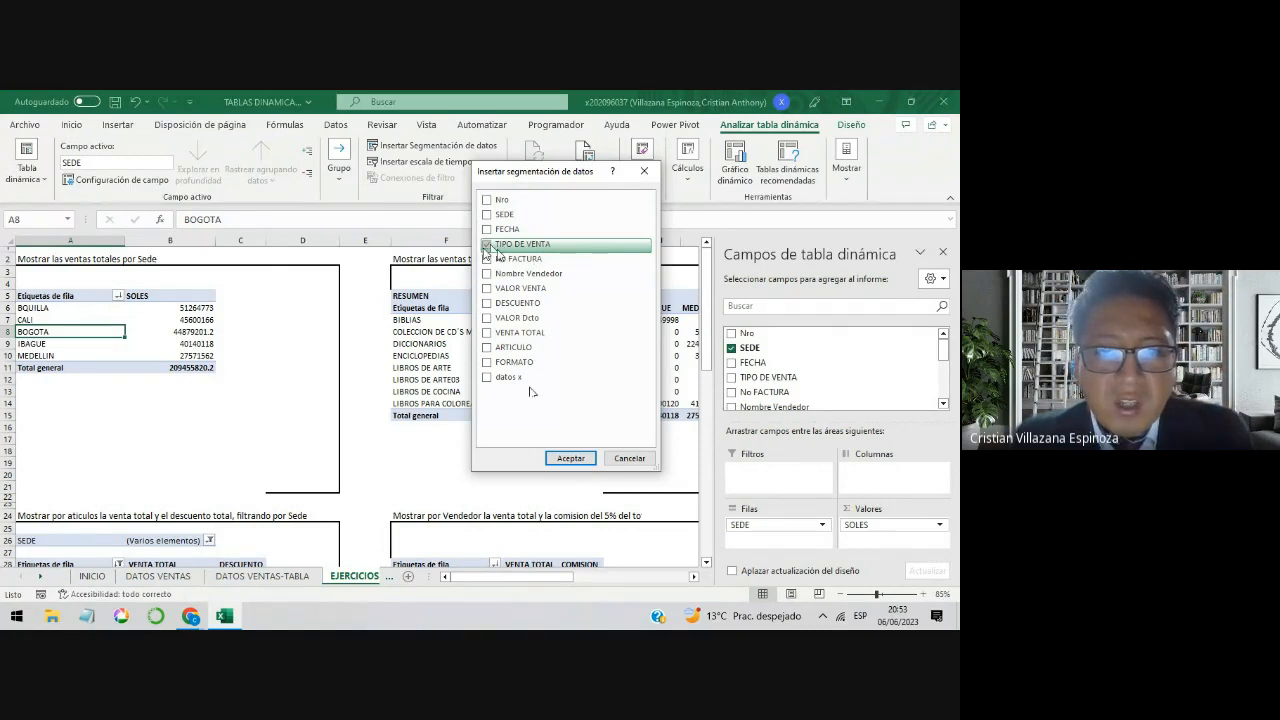
pyautogui.click(575, 463)
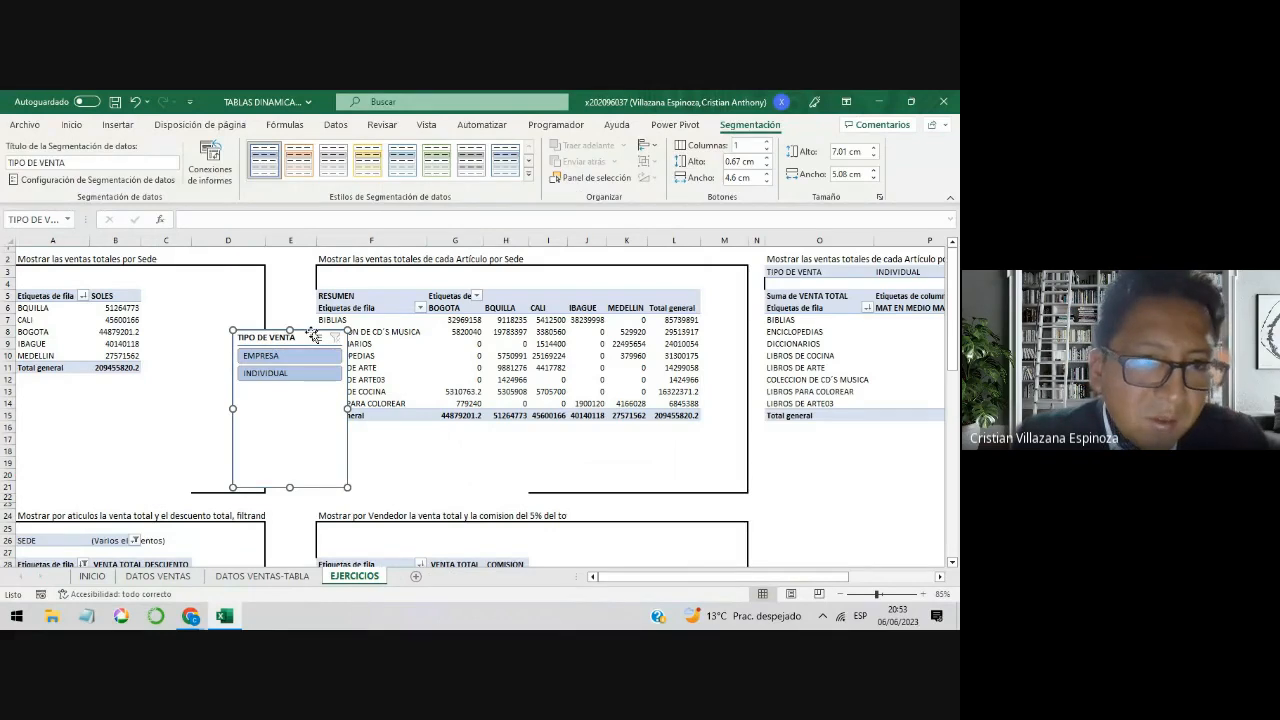
# Step: Place the TIPO DE VENTA slicer beside the total sales by Sede table and reduce its height to about 2.64 cm
pyautogui.moveTo(313, 334); pyautogui.dragTo(244, 276)
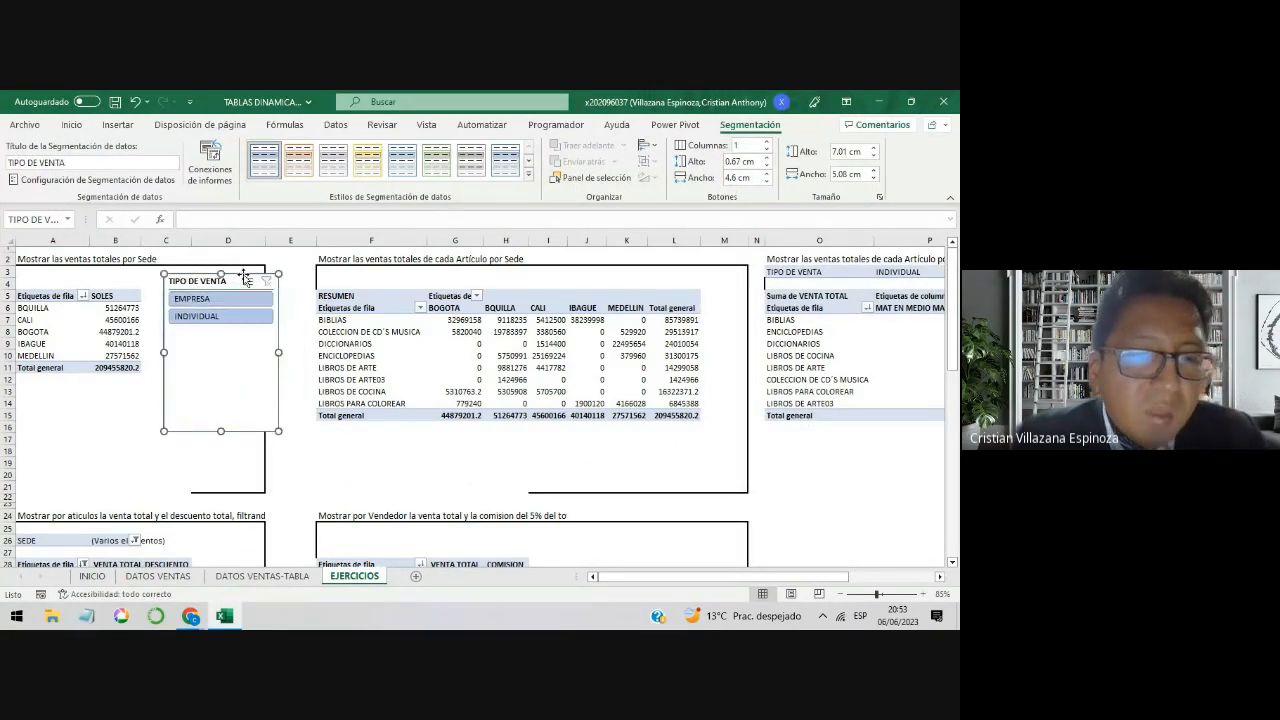
pyautogui.moveTo(221, 432); pyautogui.dragTo(221, 332)
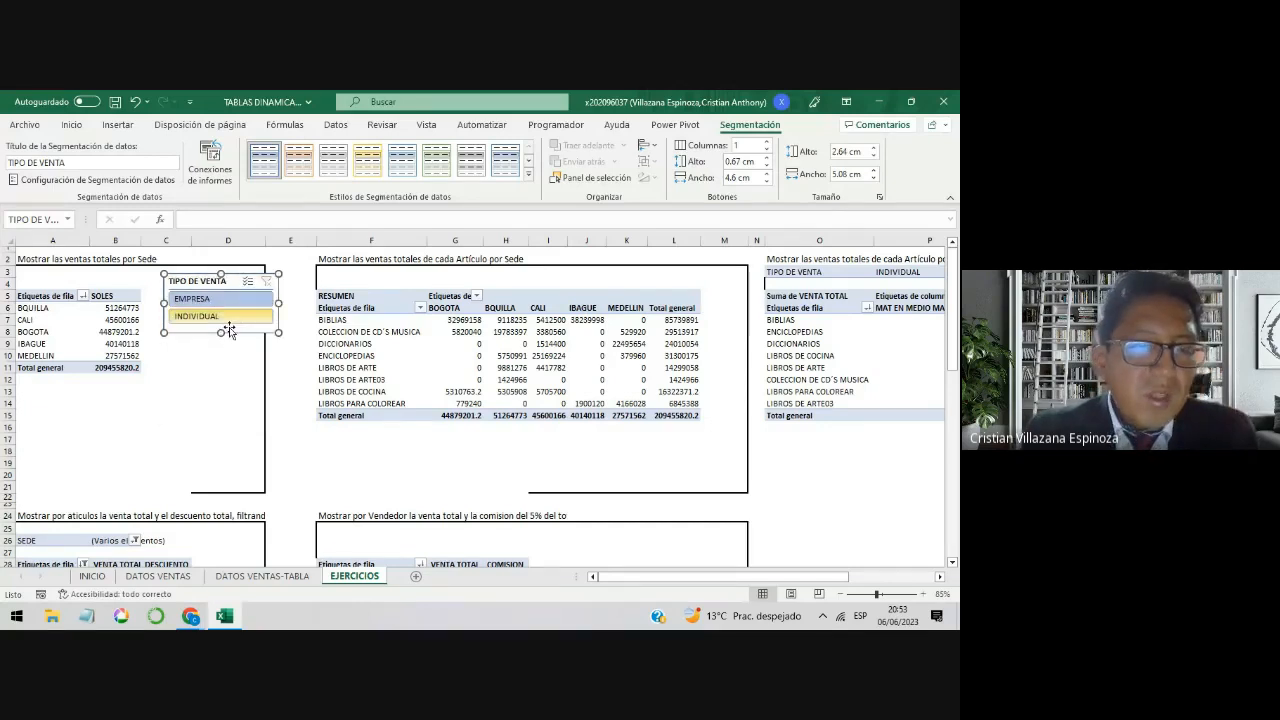
pyautogui.click(226, 355)
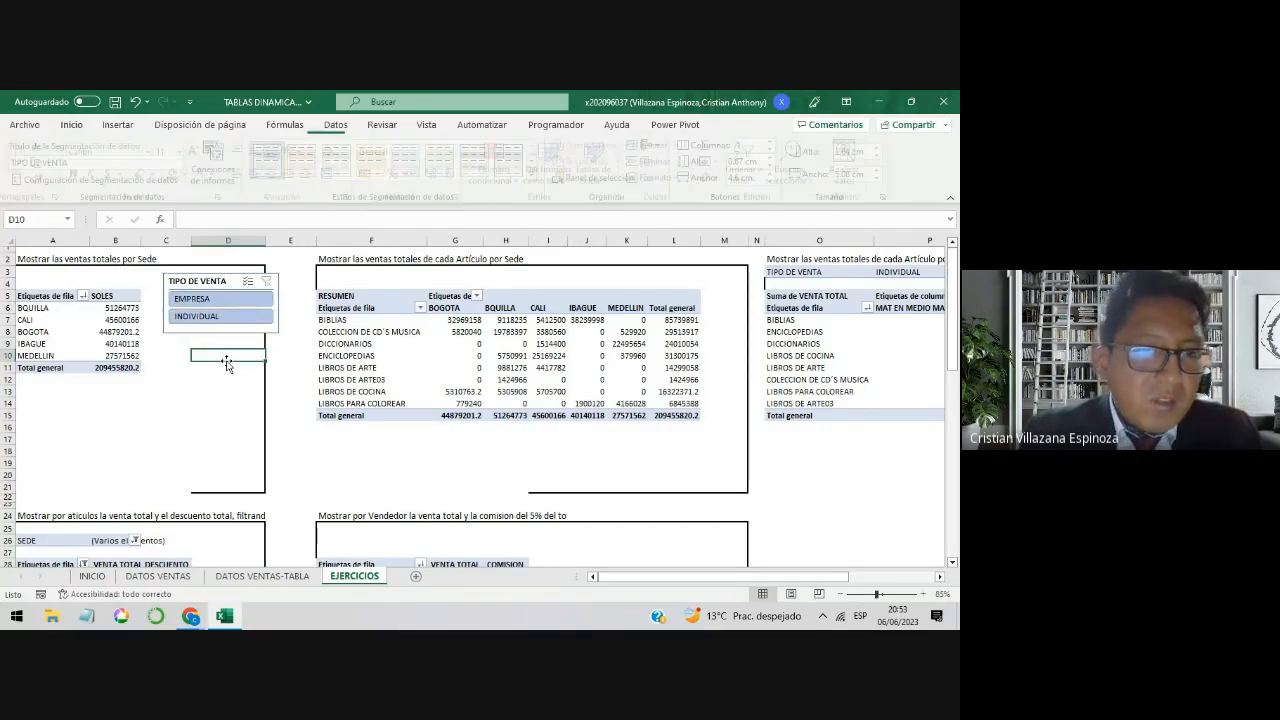
# Step: Filter the total sales by Sede table with the TIPO DE VENTA slicer, alternating between EMPRESA and INDIVIDUAL
pyautogui.click(219, 305)
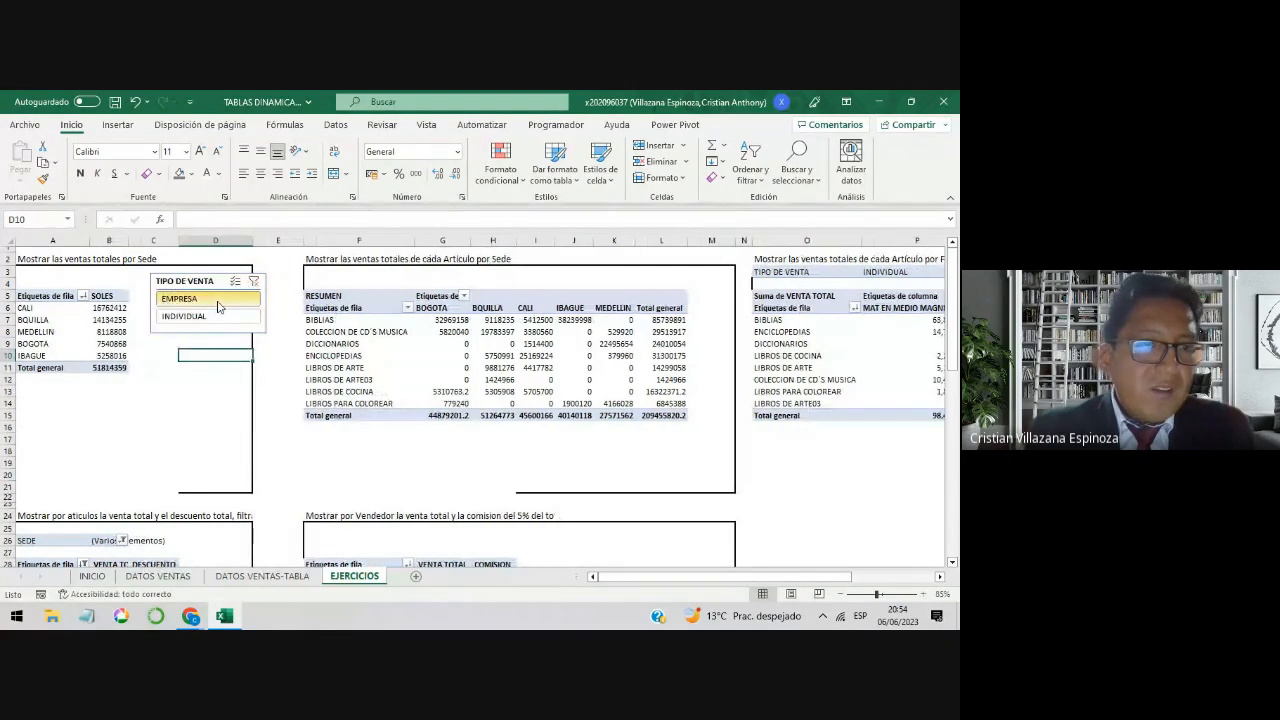
pyautogui.click(194, 317)
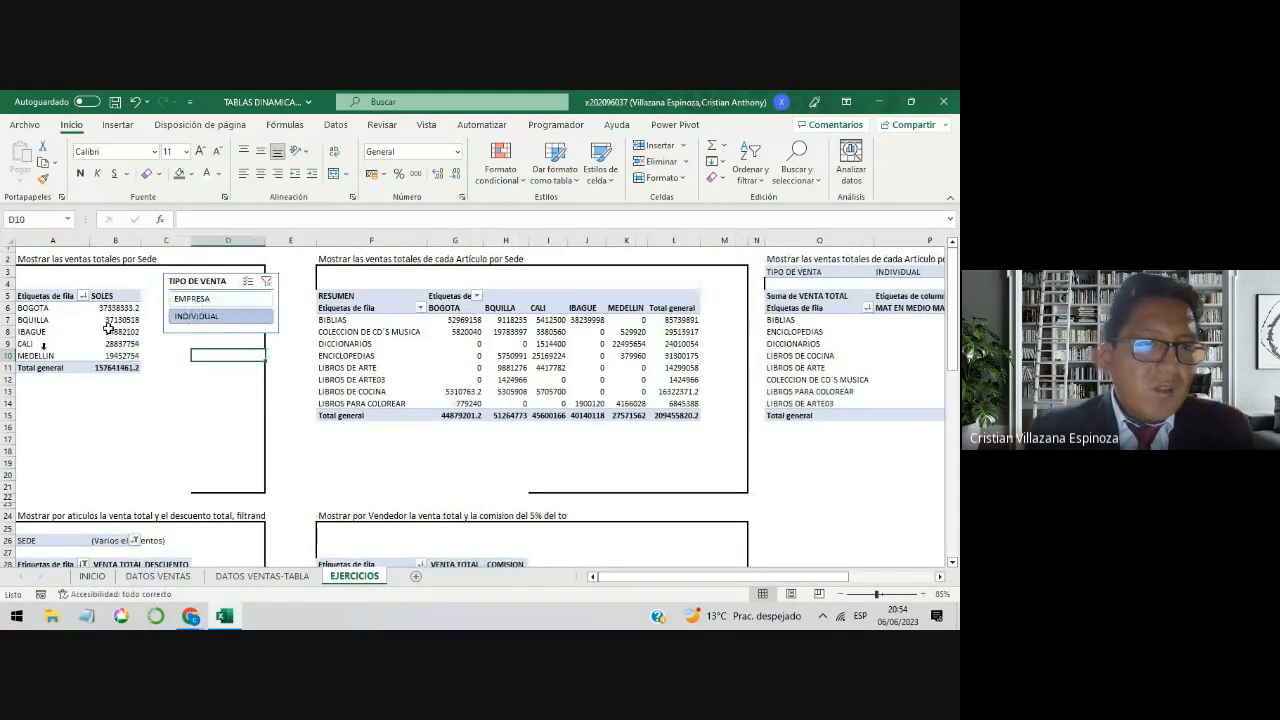
pyautogui.click(203, 302)
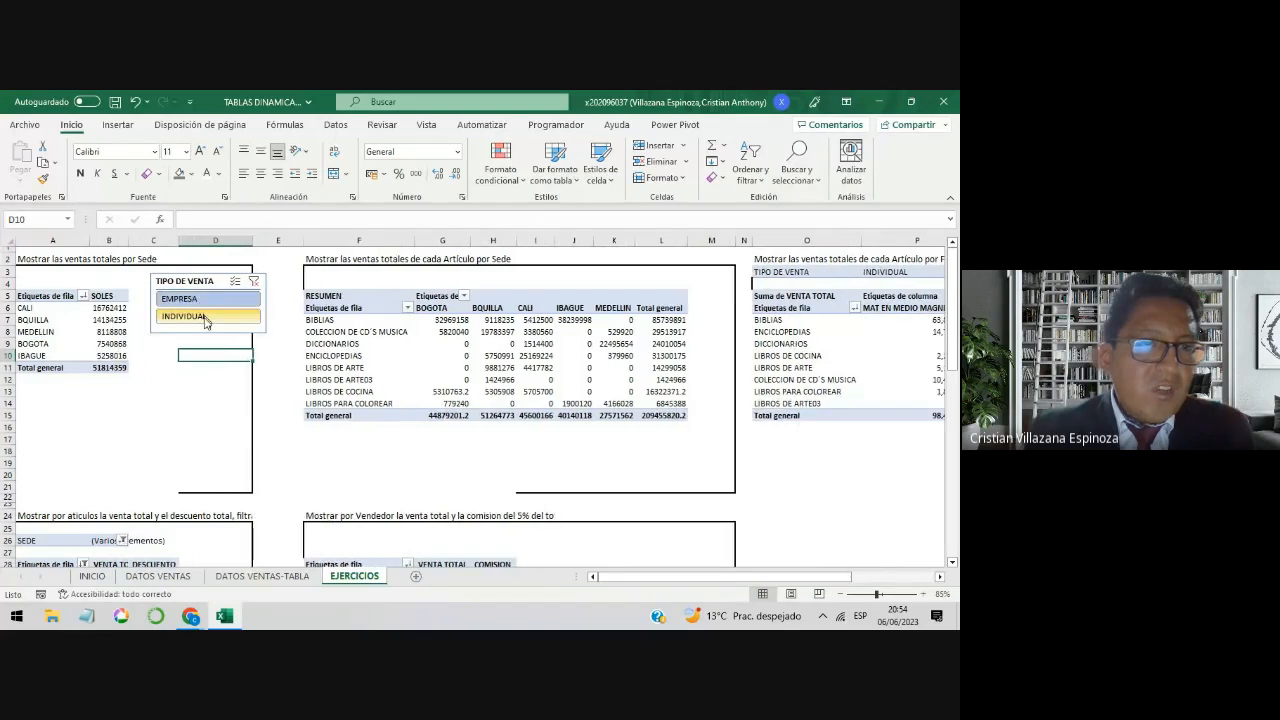
pyautogui.click(206, 317)
pyautogui.click(207, 317)
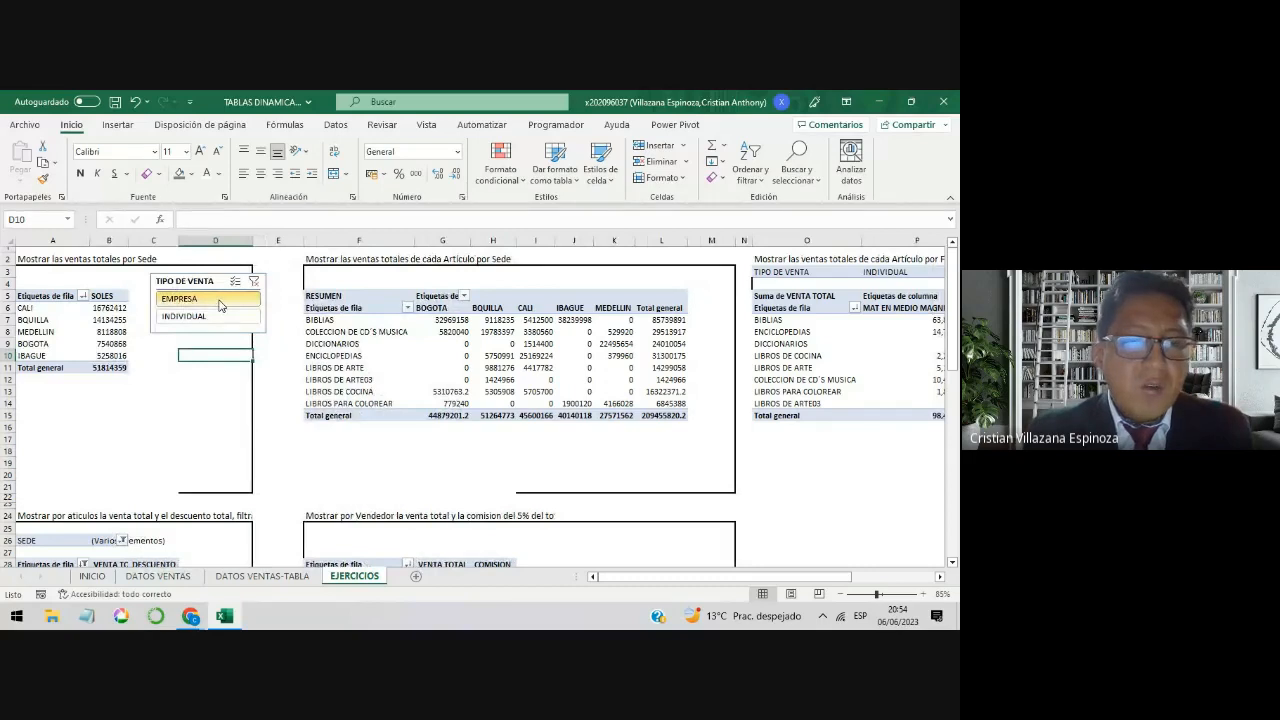
pyautogui.click(217, 317)
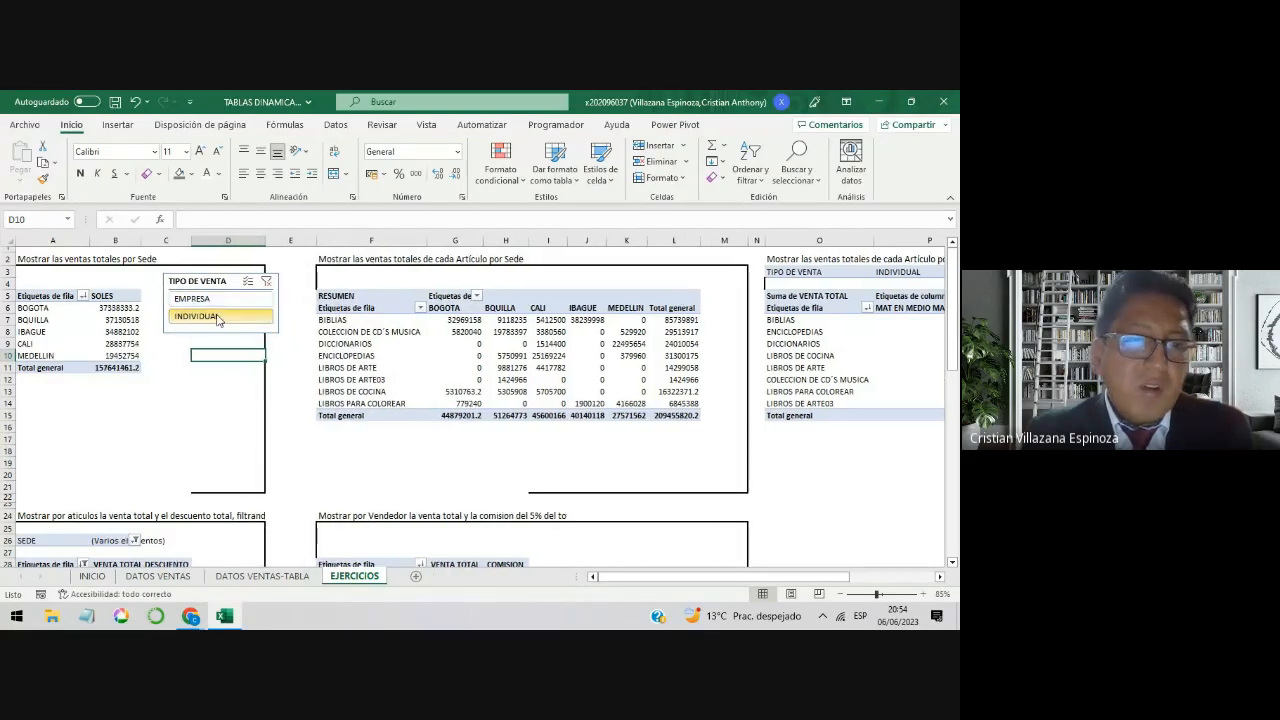
# Step: Shift the TIPO DE VENTA slicer slightly up and toward the table, and switch it repeatedly between EMPRESA and INDIVIDUAL, ending on EMPRESA
pyautogui.moveTo(235, 287); pyautogui.dragTo(228, 280)
pyautogui.click(227, 293)
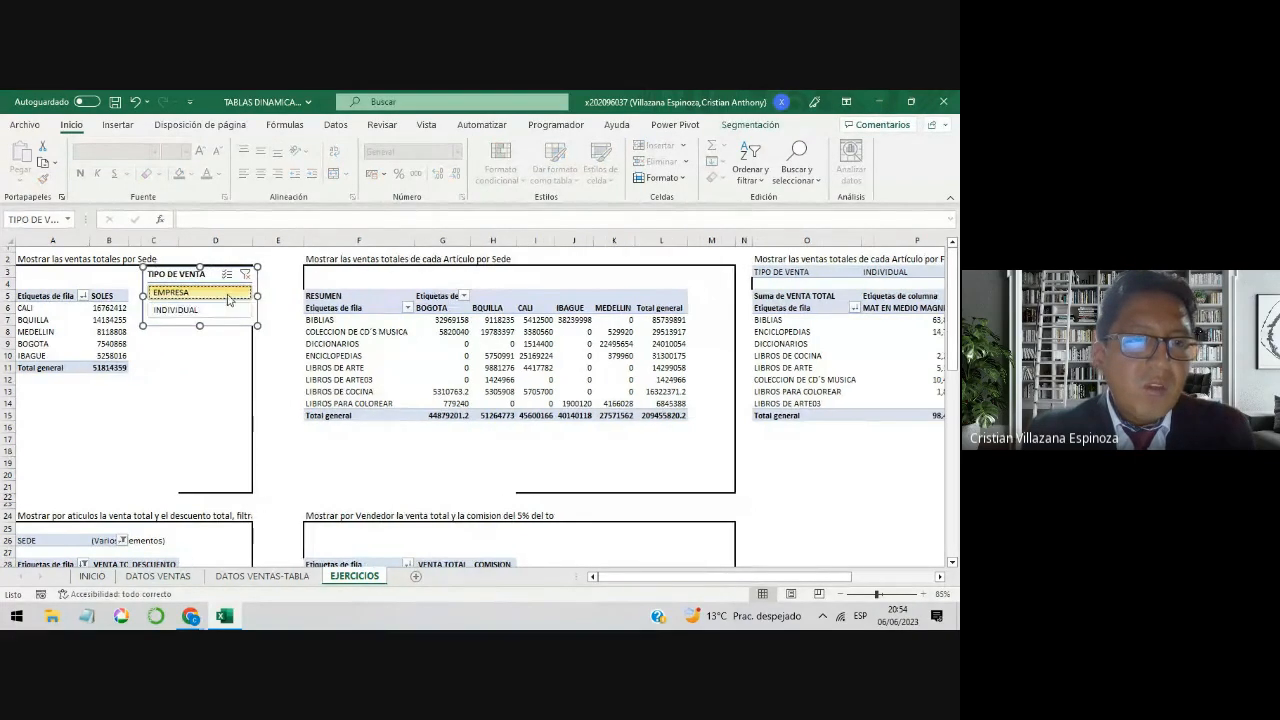
pyautogui.click(218, 309)
pyautogui.click(221, 297)
pyautogui.click(215, 309)
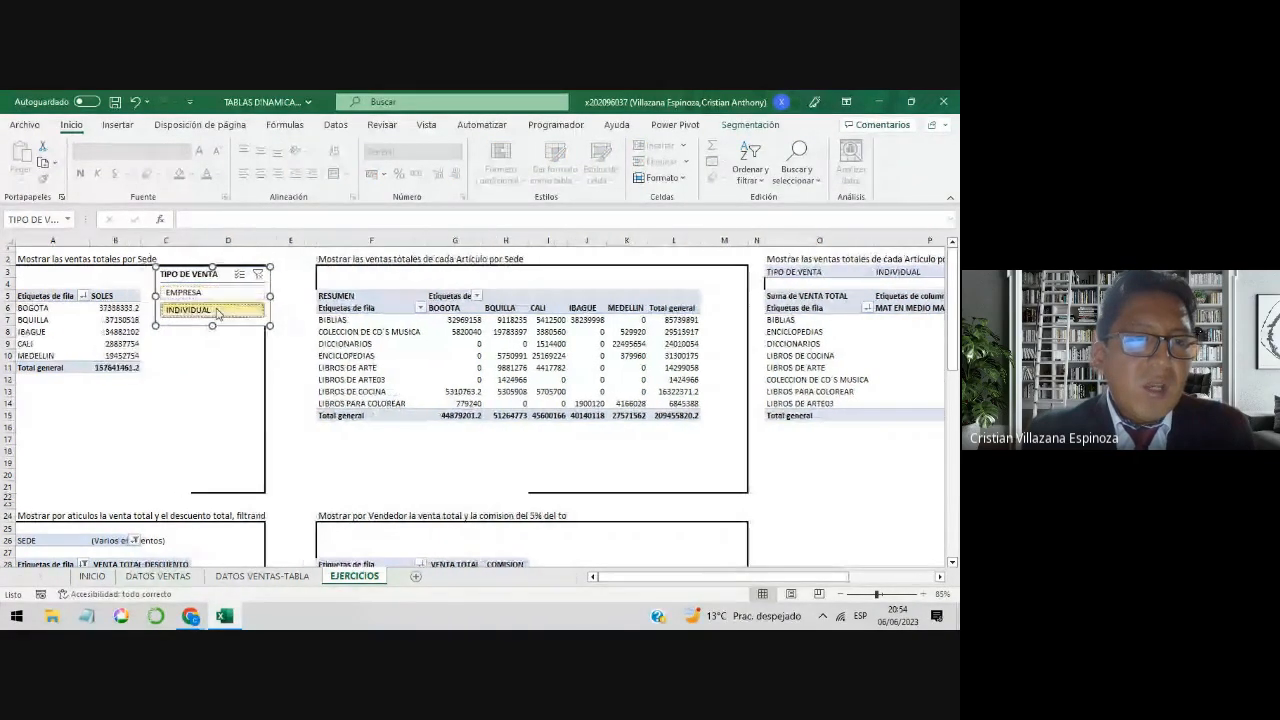
pyautogui.click(221, 297)
pyautogui.click(219, 309)
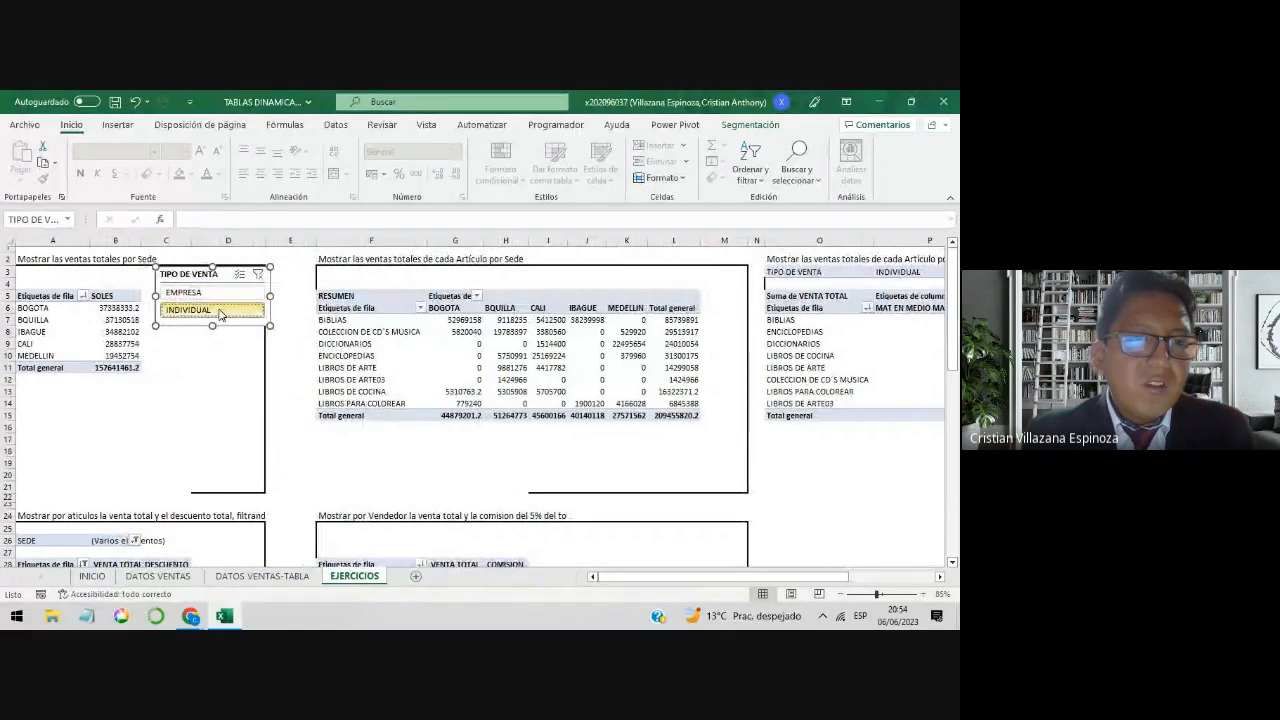
pyautogui.click(222, 296)
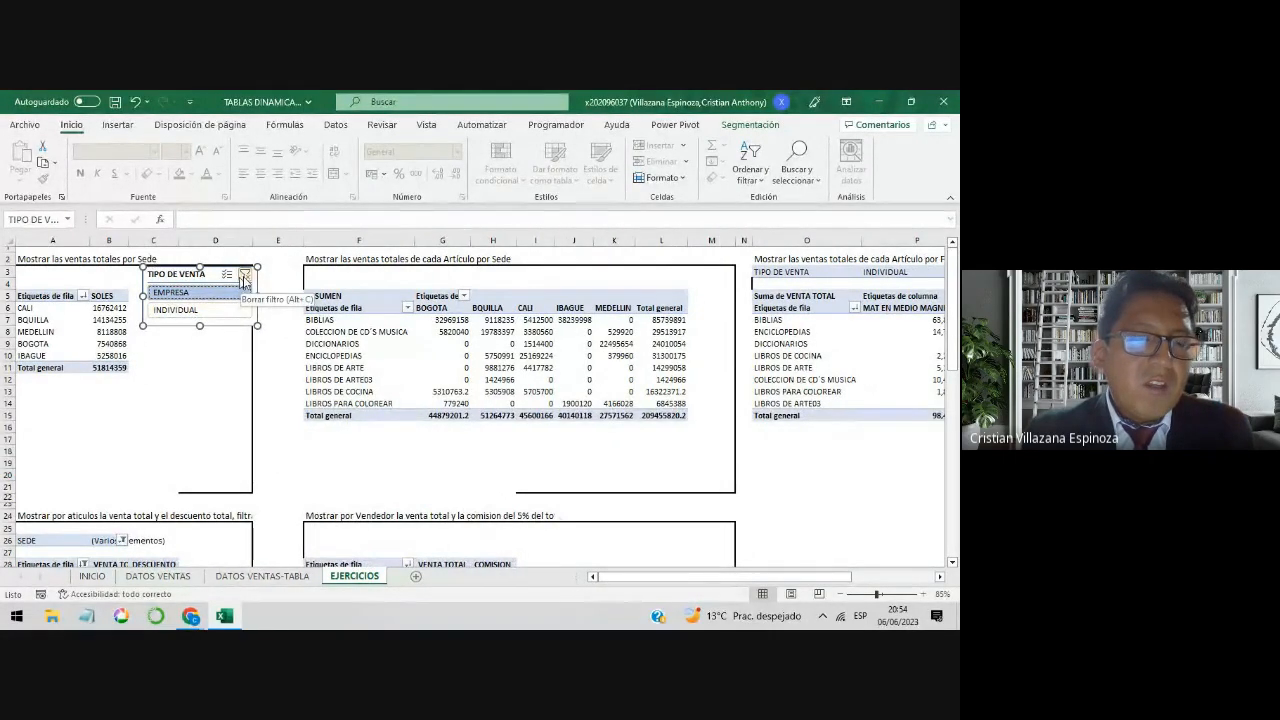
# Step: Clear the TIPO DE VENTA slicer's filter so the Sede sales table includes both sale types
pyautogui.click(245, 278)
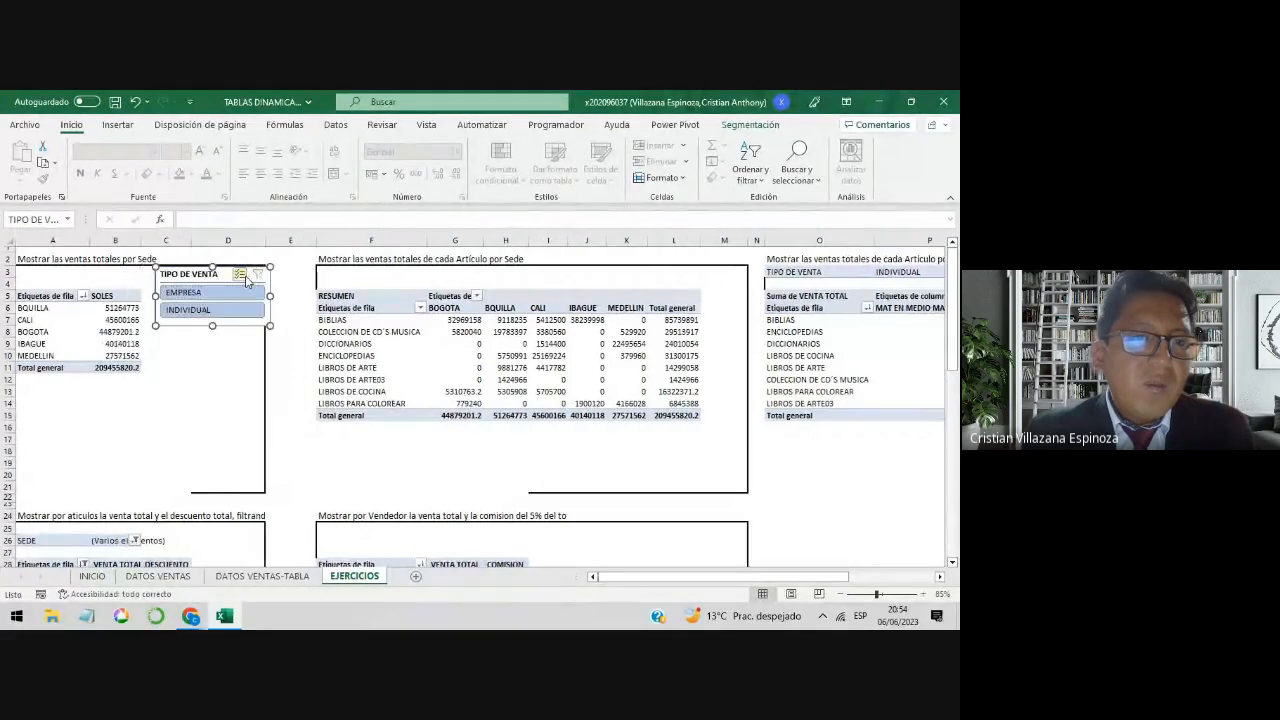
pyautogui.click(188, 368)
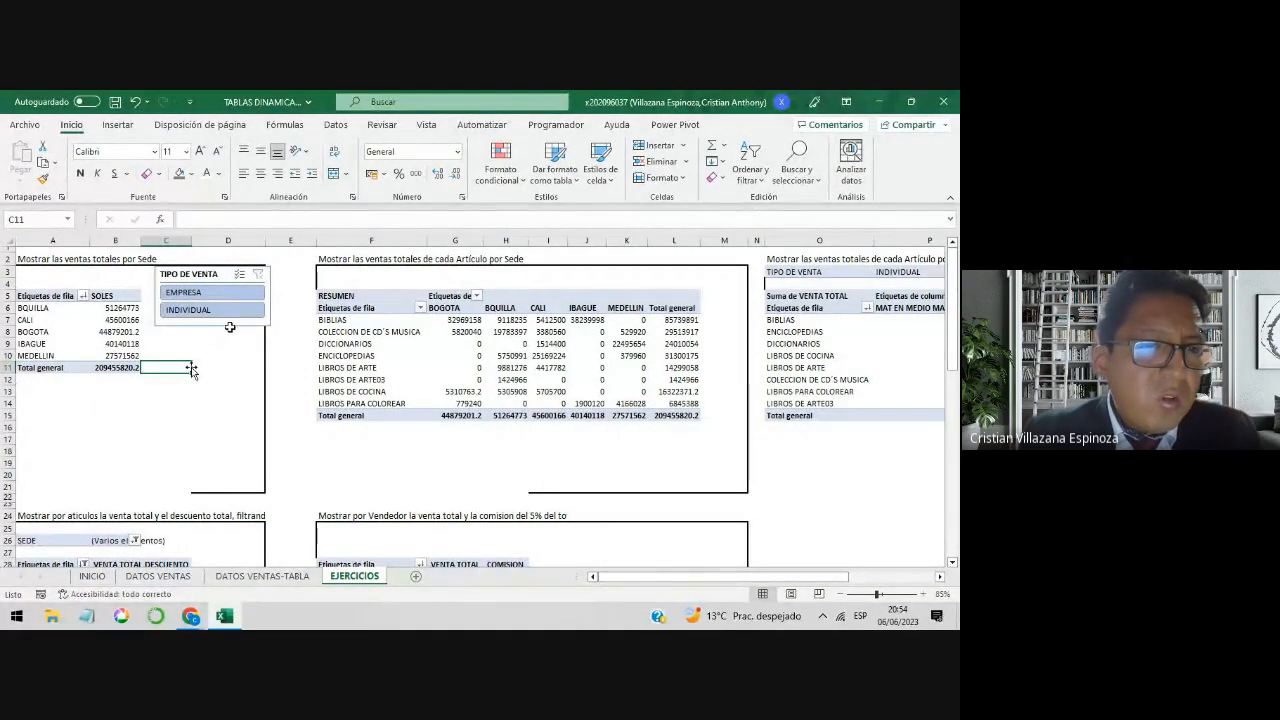
pyautogui.click(234, 327)
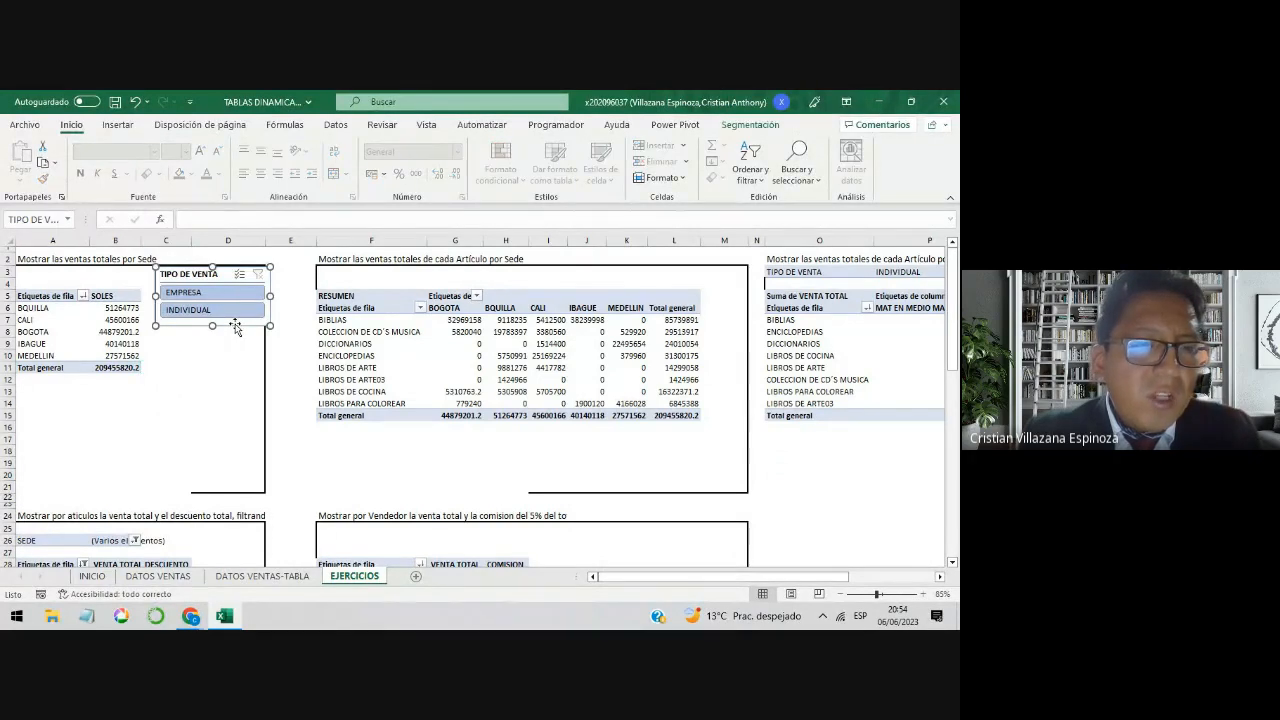
# Step: Insert a FORMATO slicer for the total sales by Sede table and place it below the TIPO DE VENTA slicer, about 3.03 cm high
pyautogui.click(124, 320)
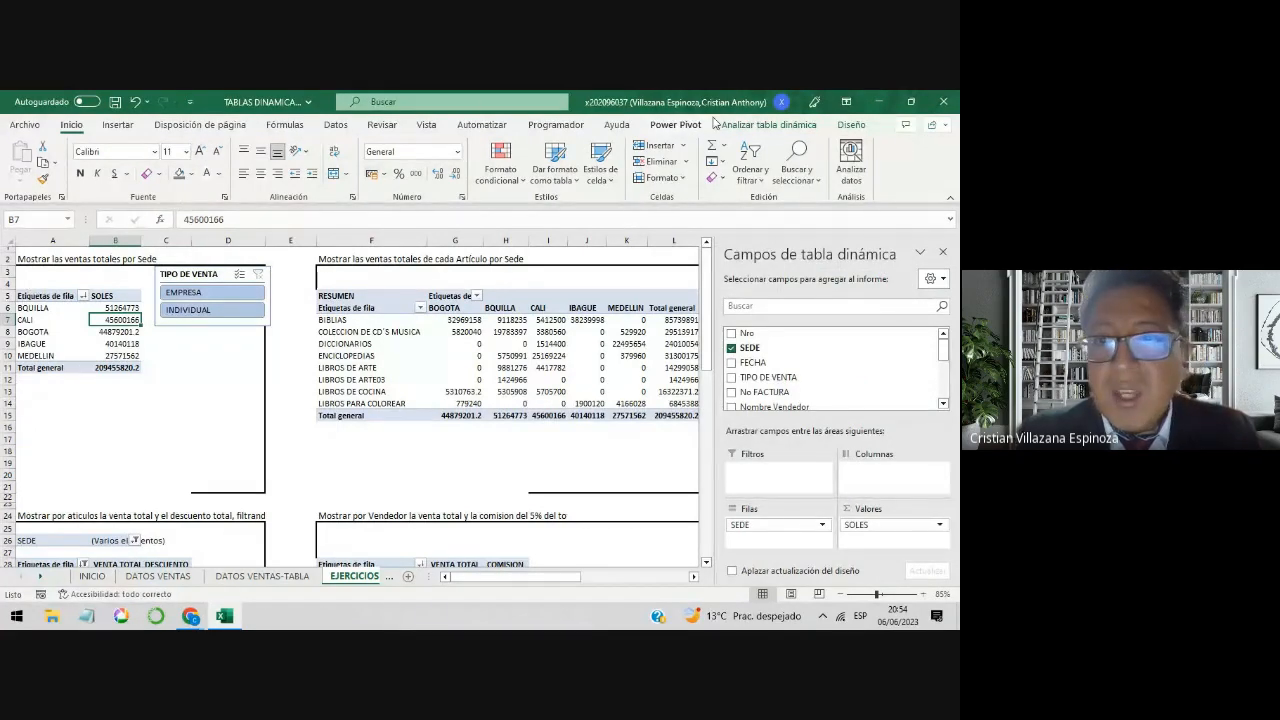
pyautogui.click(748, 124)
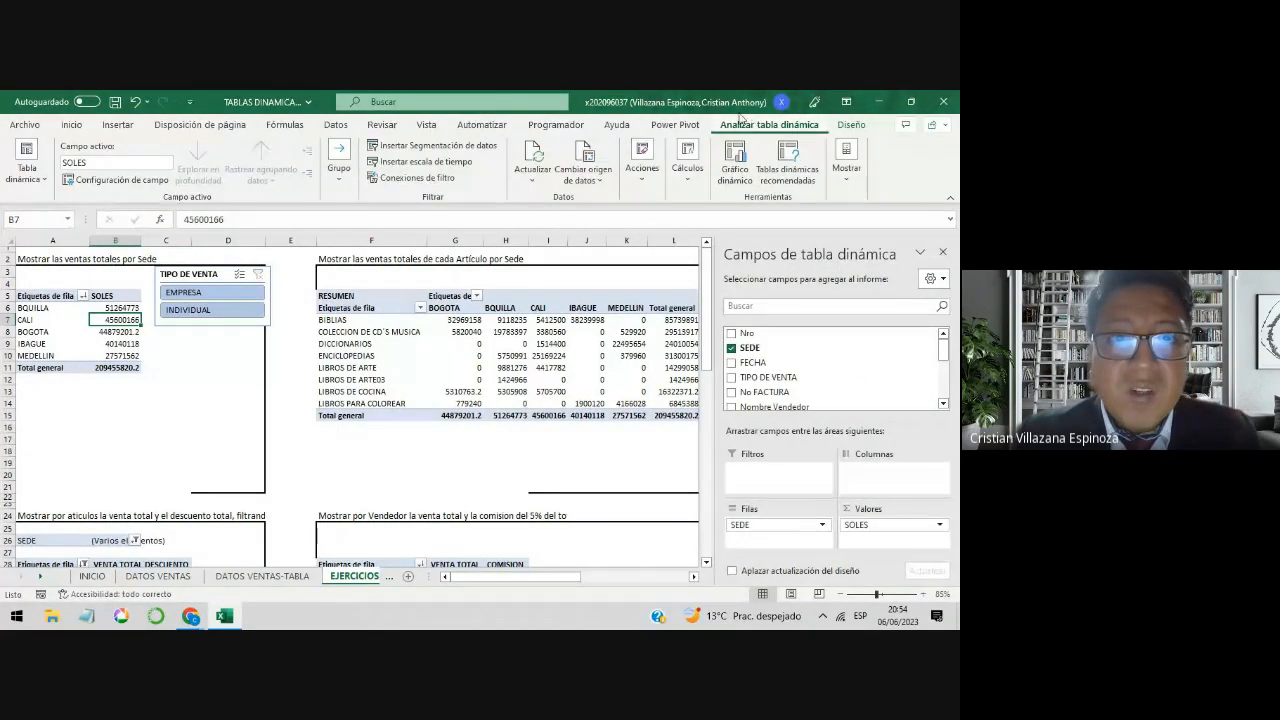
pyautogui.click(481, 147)
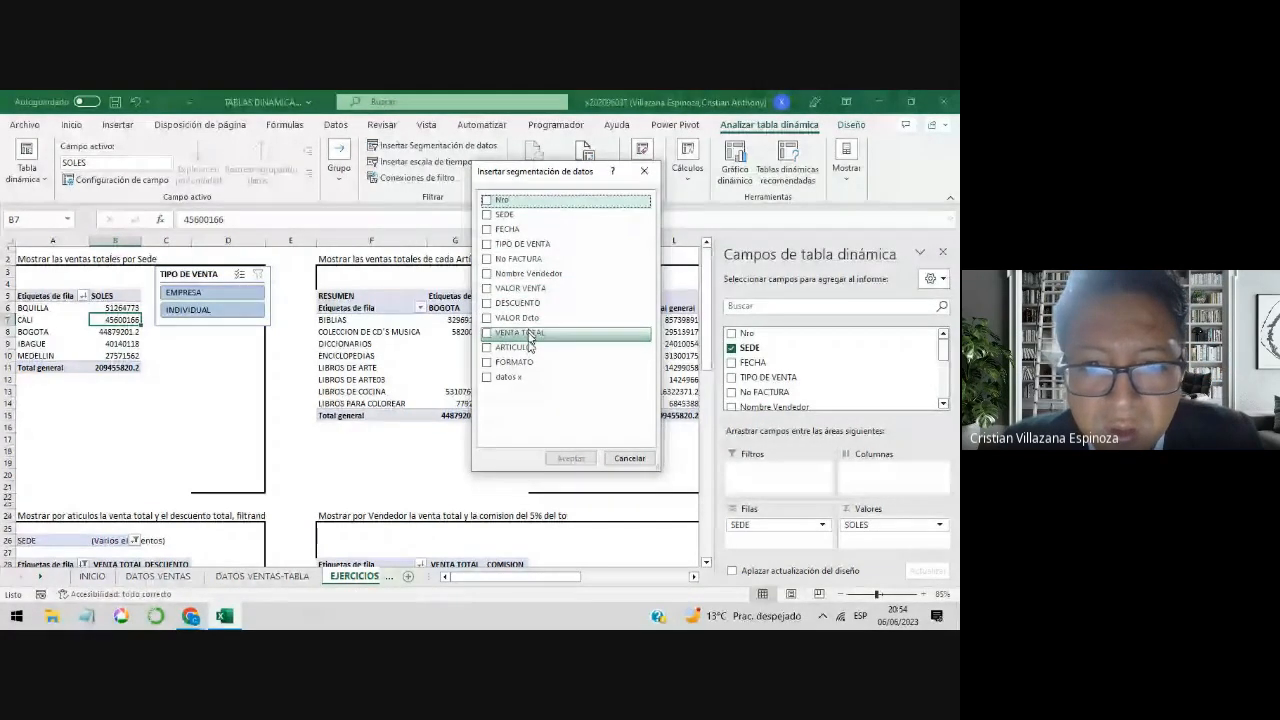
pyautogui.click(487, 362)
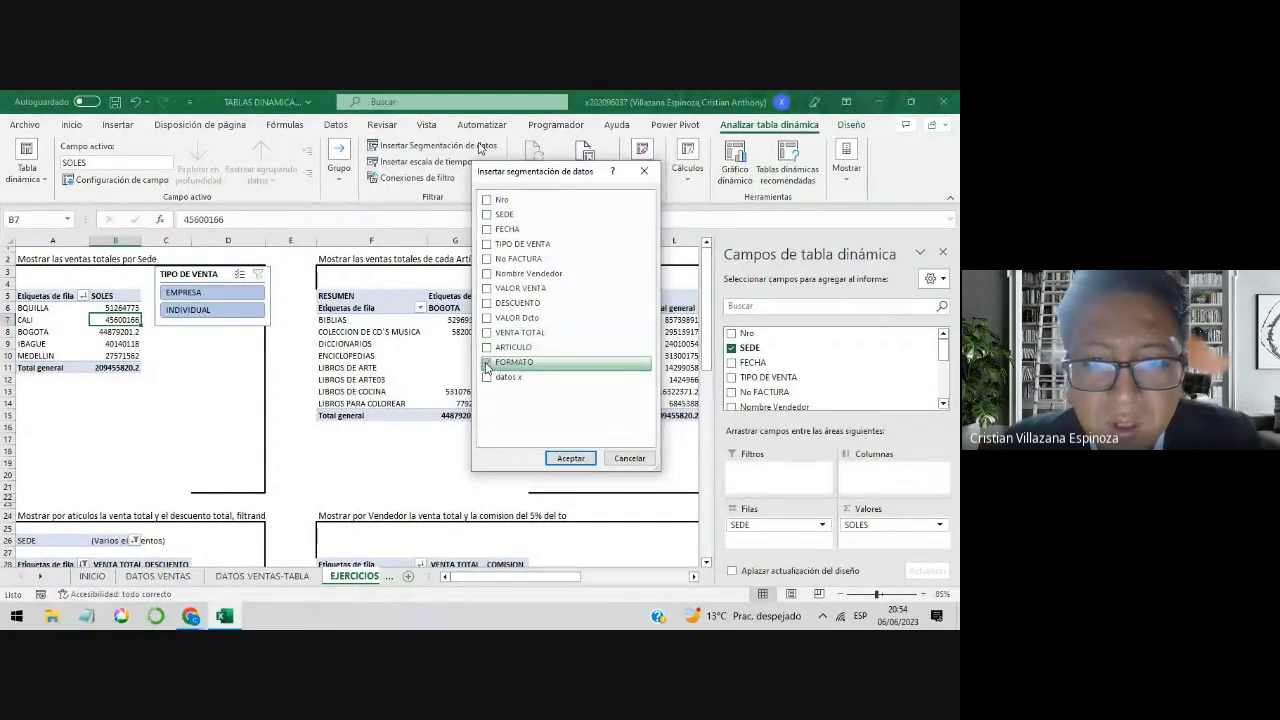
pyautogui.click(570, 459)
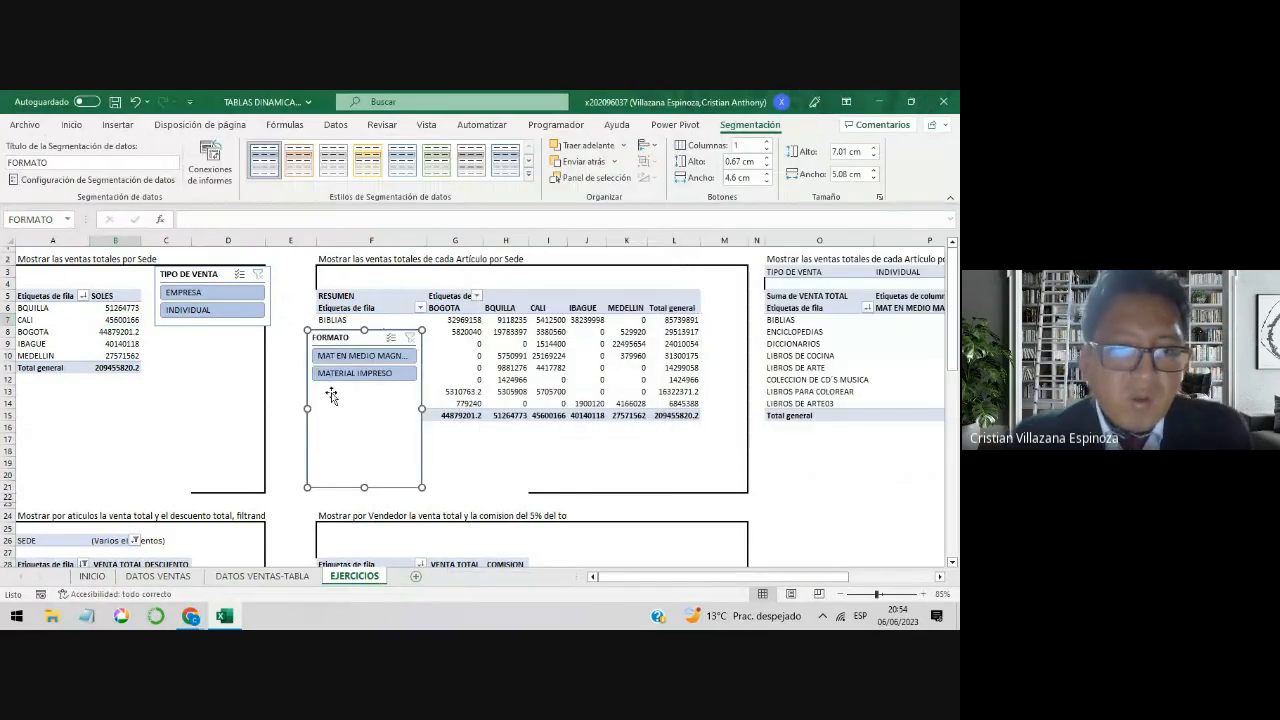
pyautogui.moveTo(364, 330); pyautogui.dragTo(203, 319)
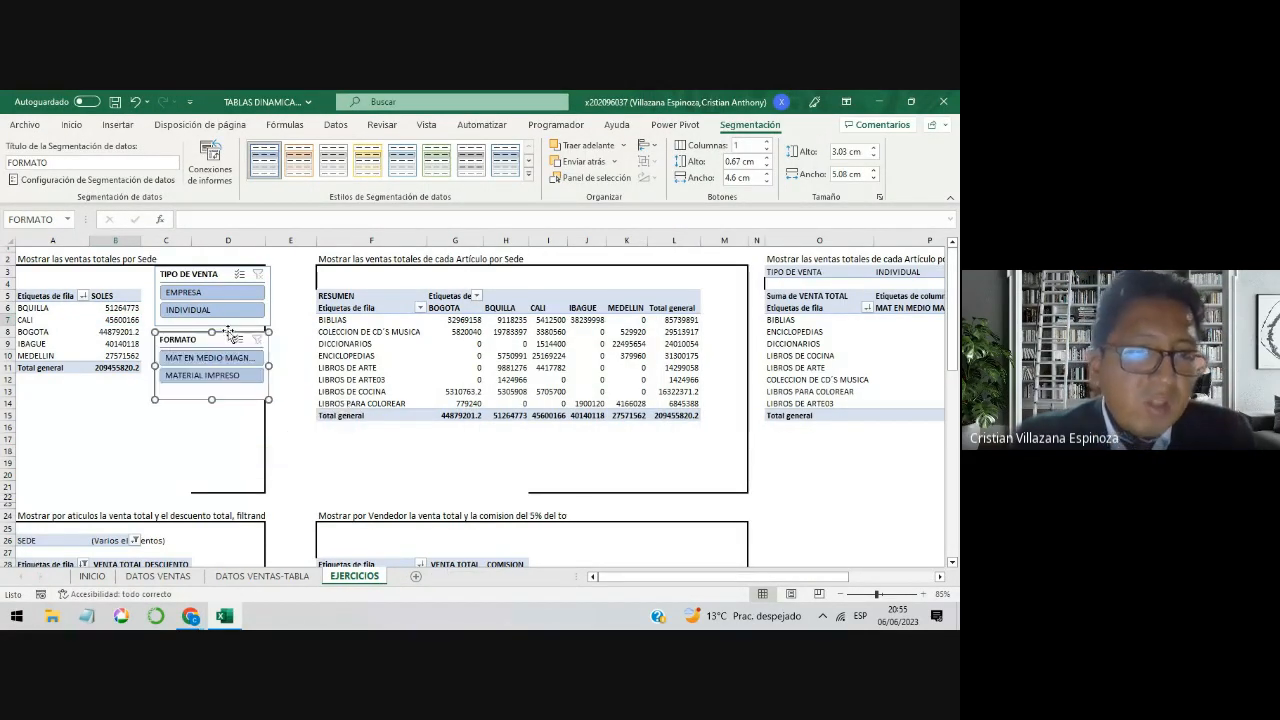
# Step: Filter the total sales by Sede table to EMPRESA in the TIPO DE VENTA slicer and MATERIAL IMPRESO in the FORMATO slicer
pyautogui.click(111, 400)
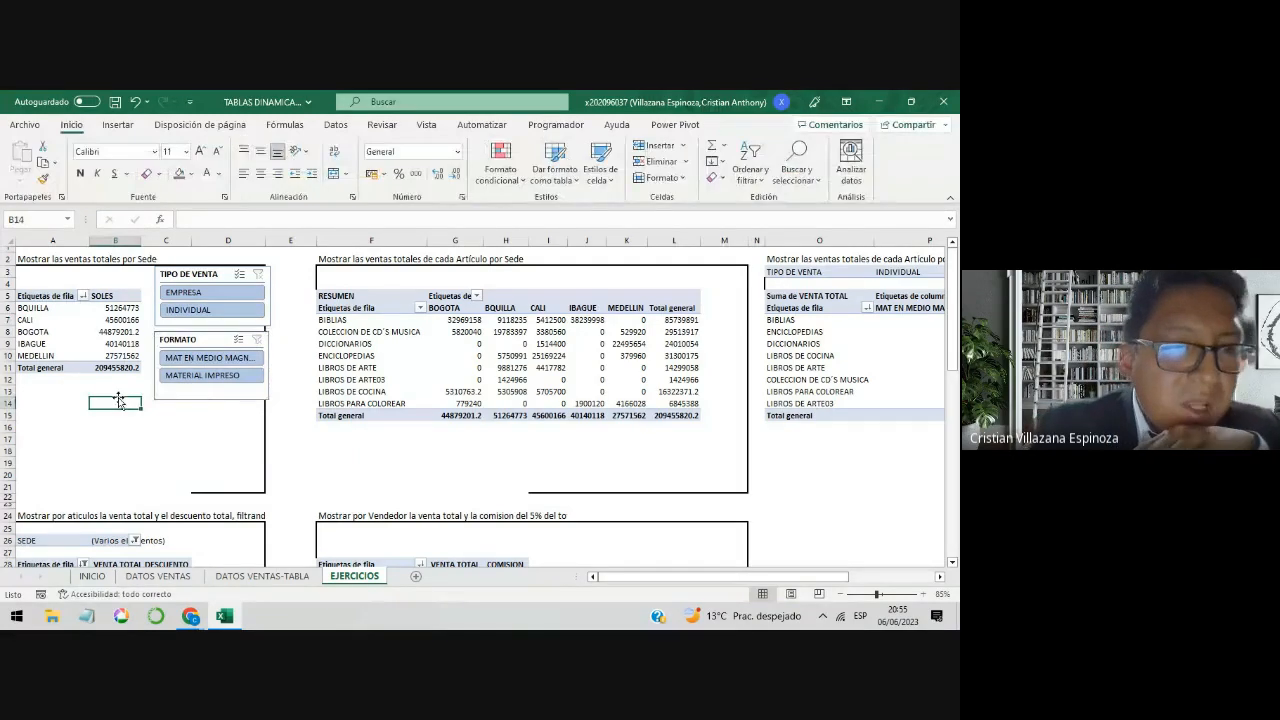
pyautogui.click(224, 304)
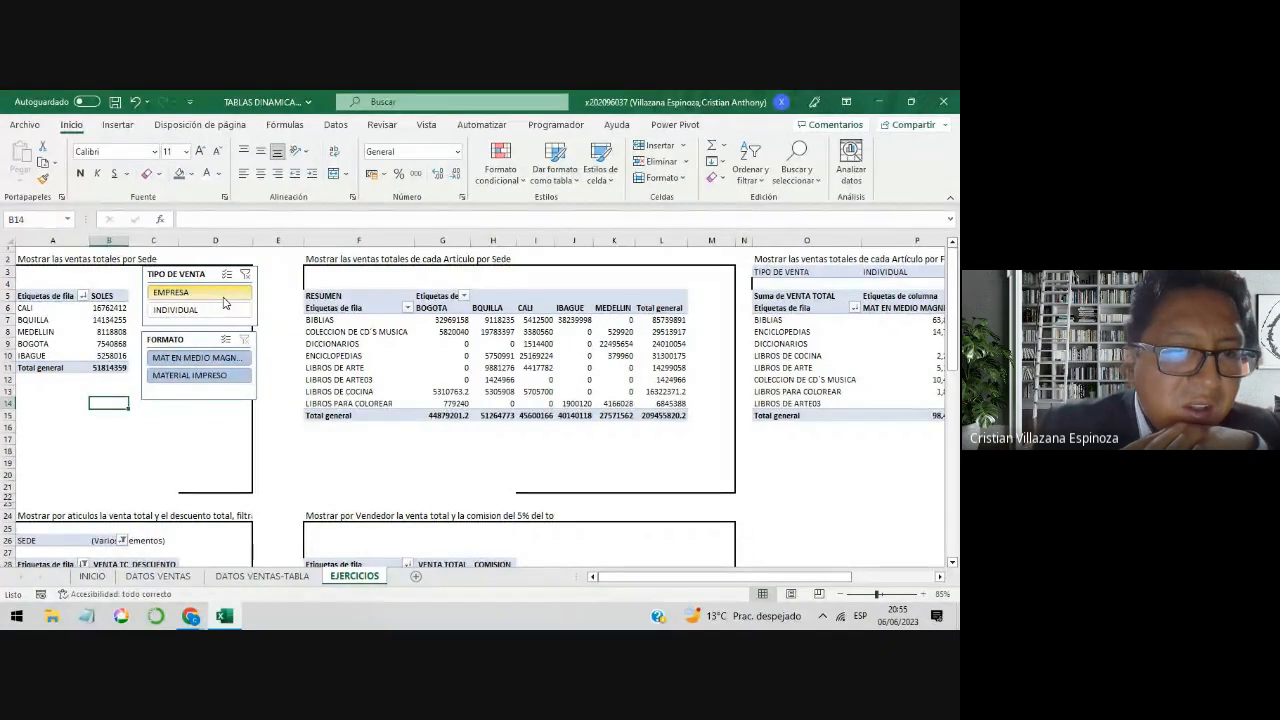
pyautogui.click(208, 380)
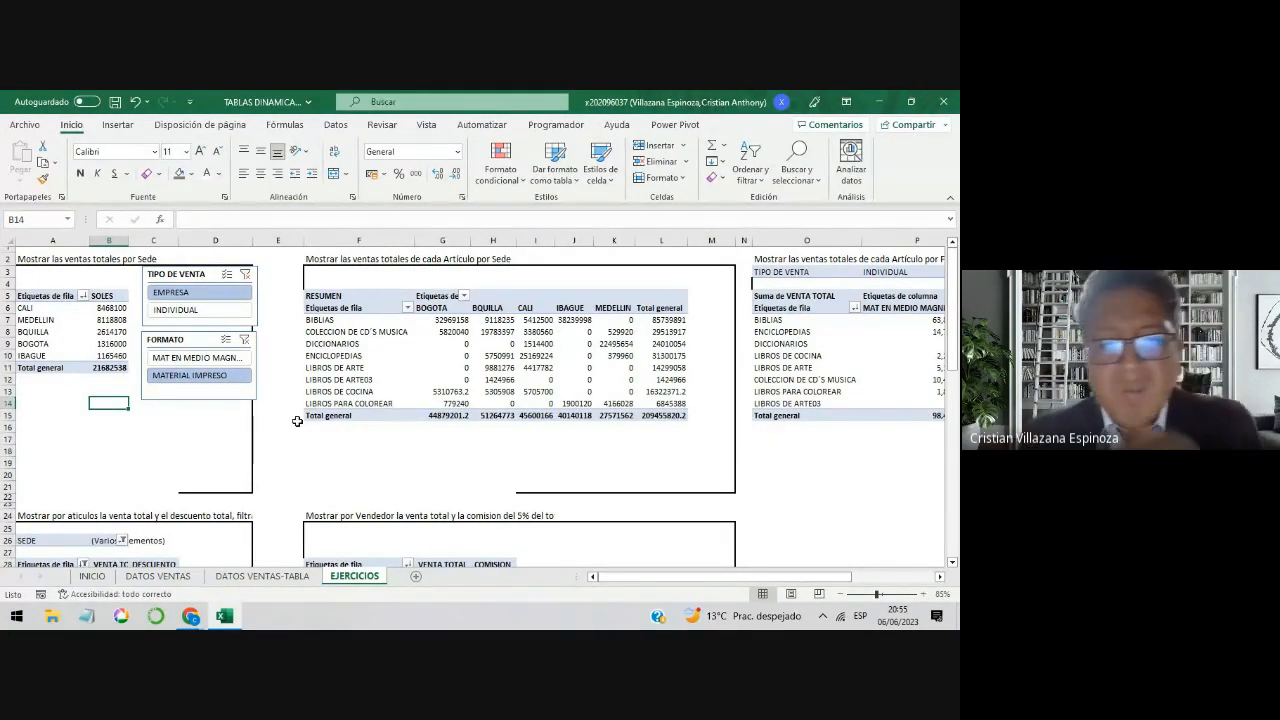
pyautogui.click(536, 355)
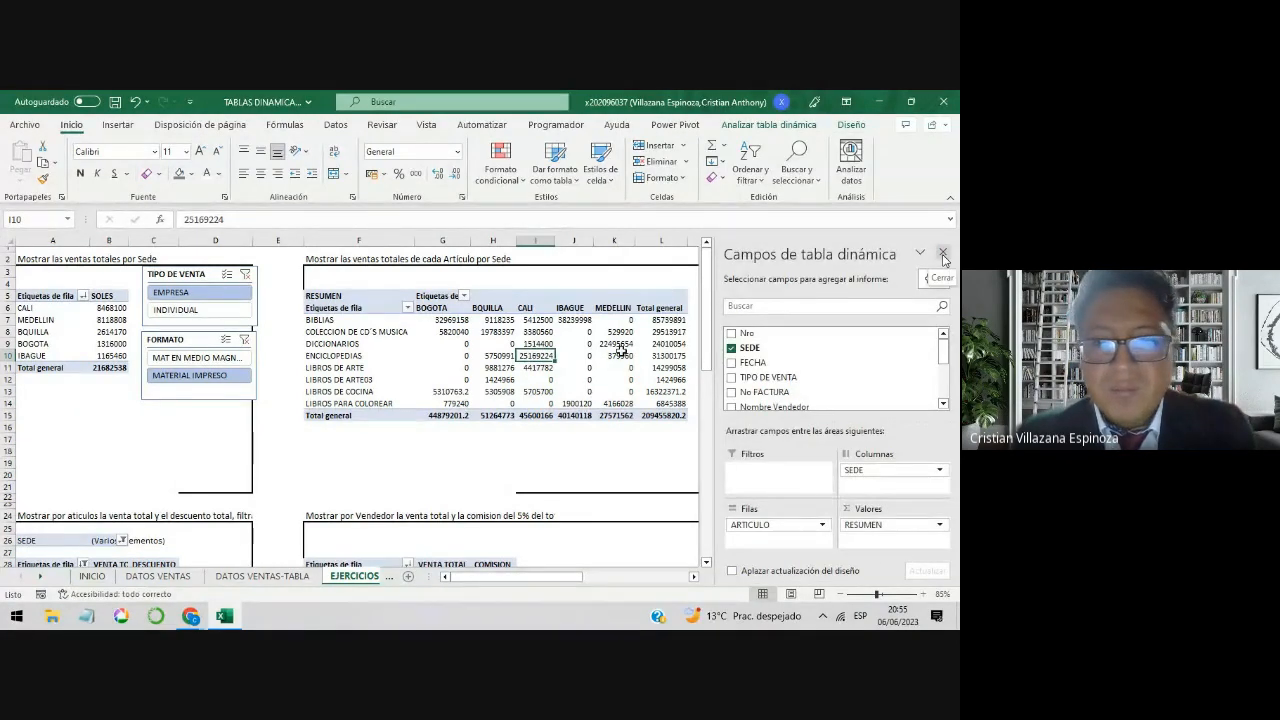
pyautogui.click(533, 459)
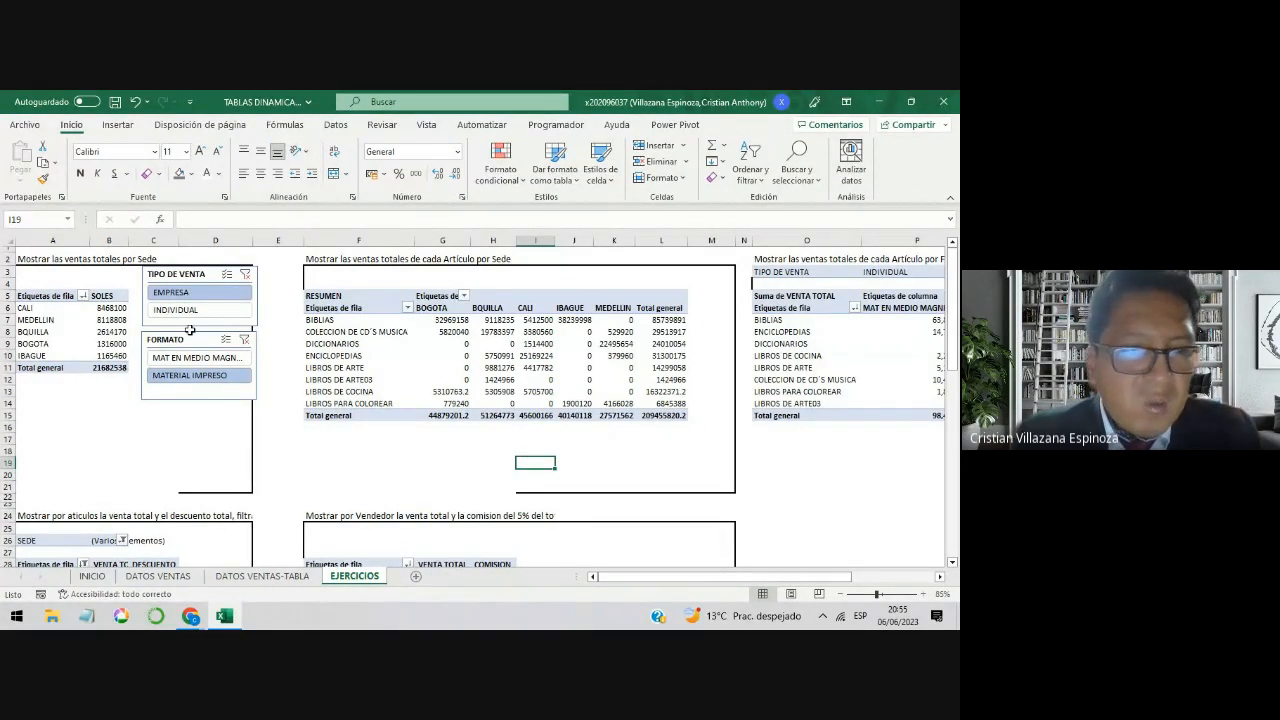
pyautogui.click(108, 343)
pyautogui.click(335, 368)
pyautogui.click(73, 344)
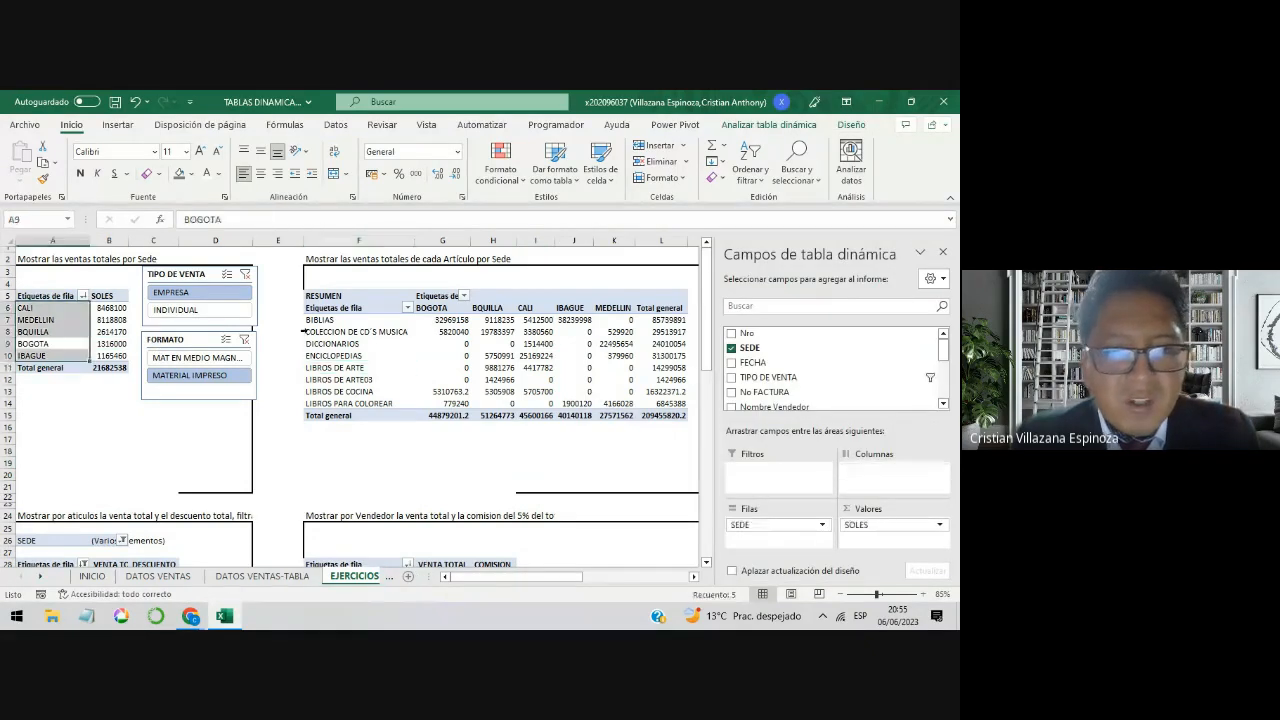
pyautogui.click(425, 360)
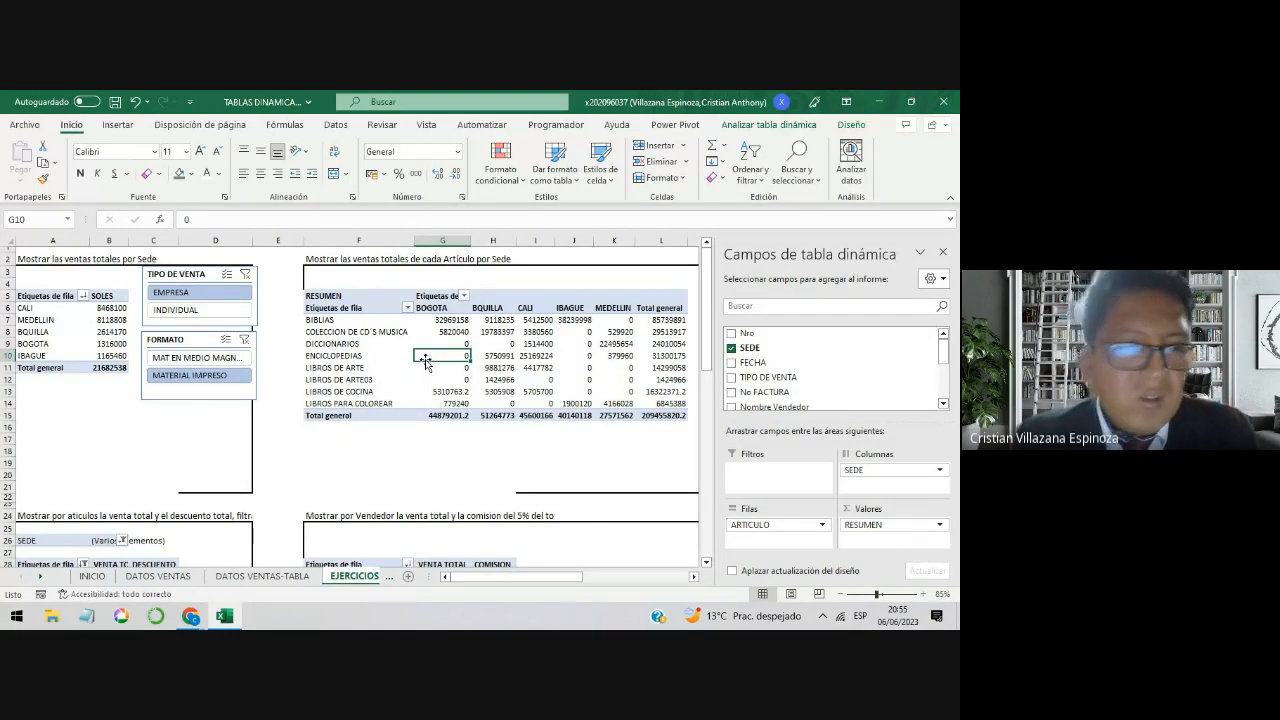
pyautogui.moveTo(100, 344); pyautogui.dragTo(80, 344)
# Step: Apply the light blue Estilo de tabla dinámica medio 2 style to the total sales by Sede table
pyautogui.click(79, 332)
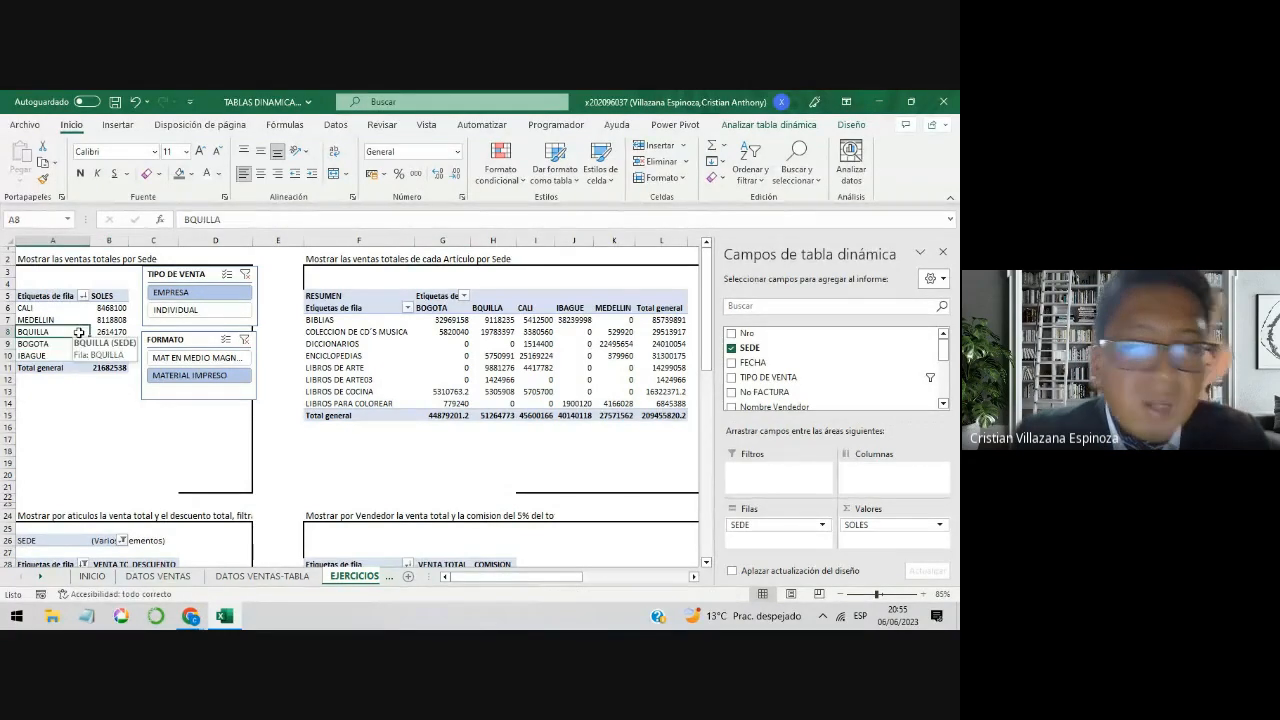
pyautogui.click(852, 125)
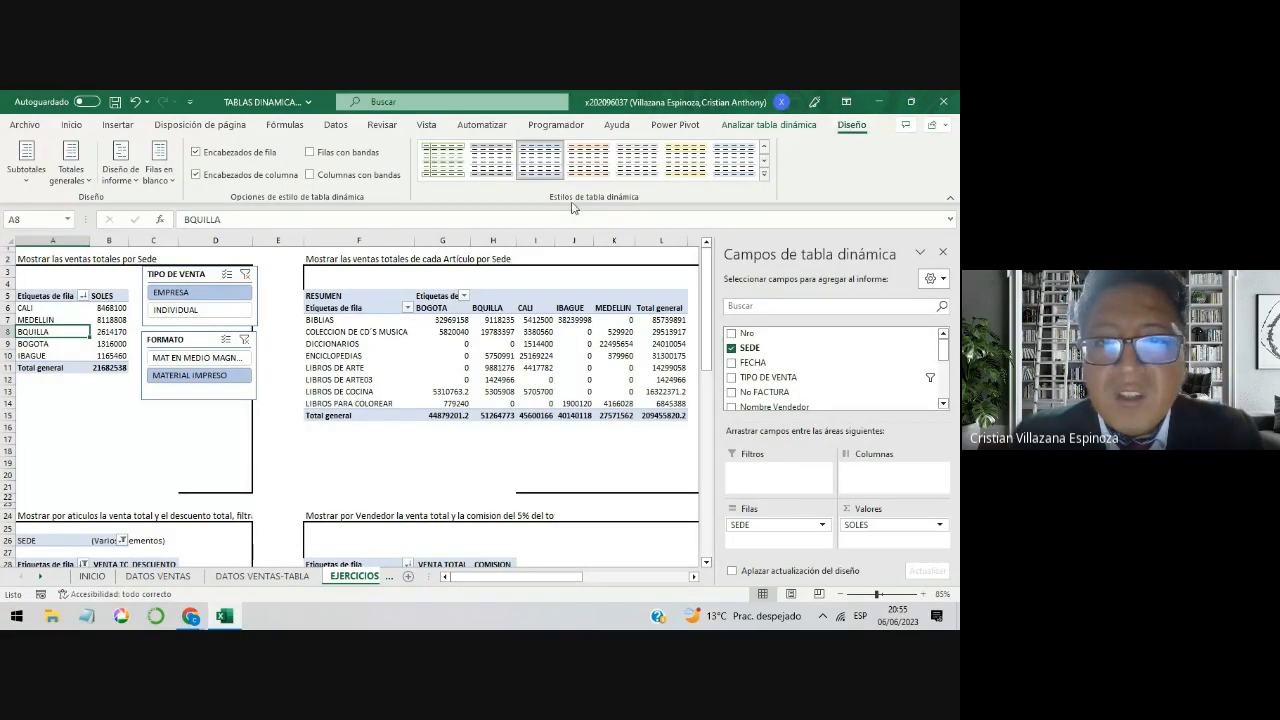
pyautogui.click(764, 175)
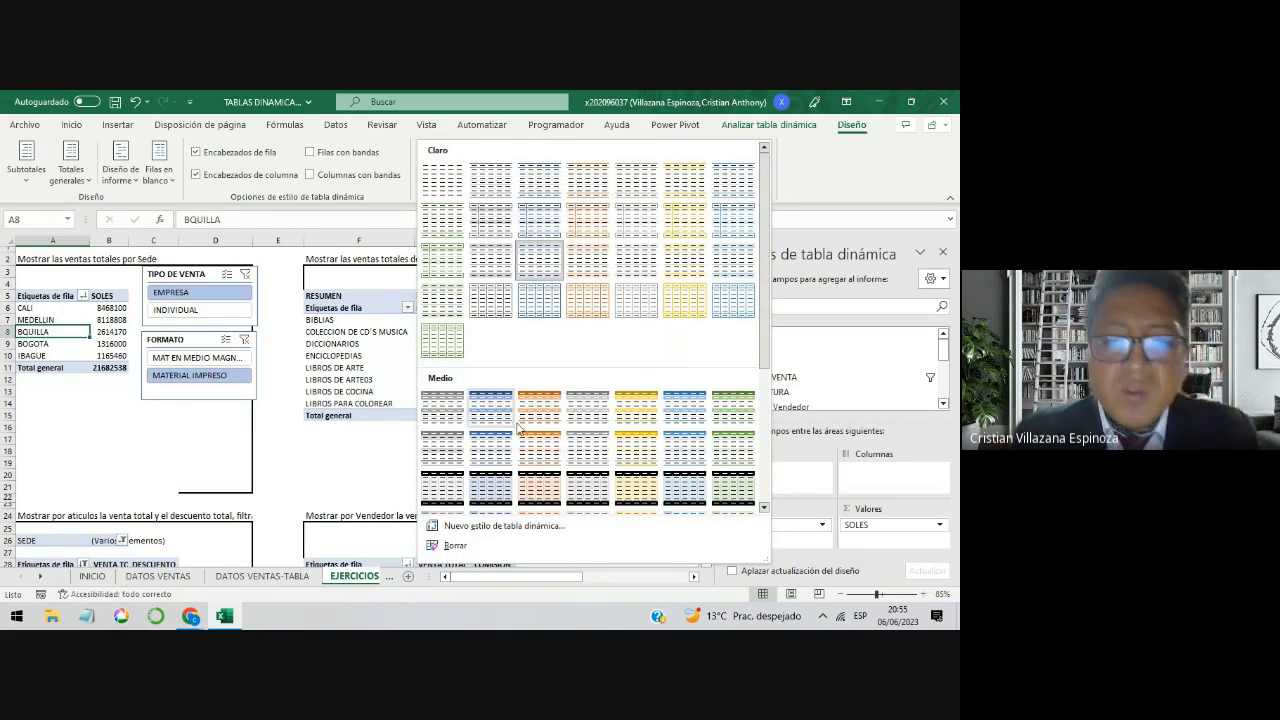
pyautogui.scroll(-3, 627, 418)
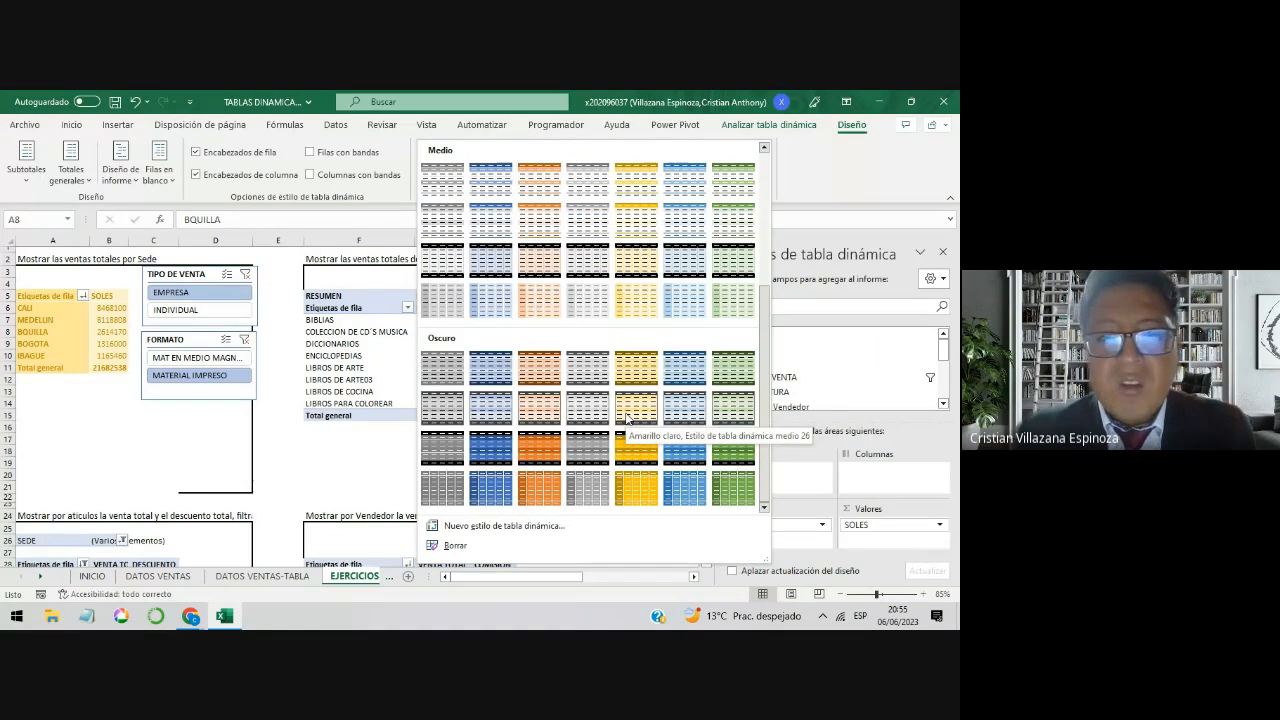
pyautogui.scroll(3, 627, 418)
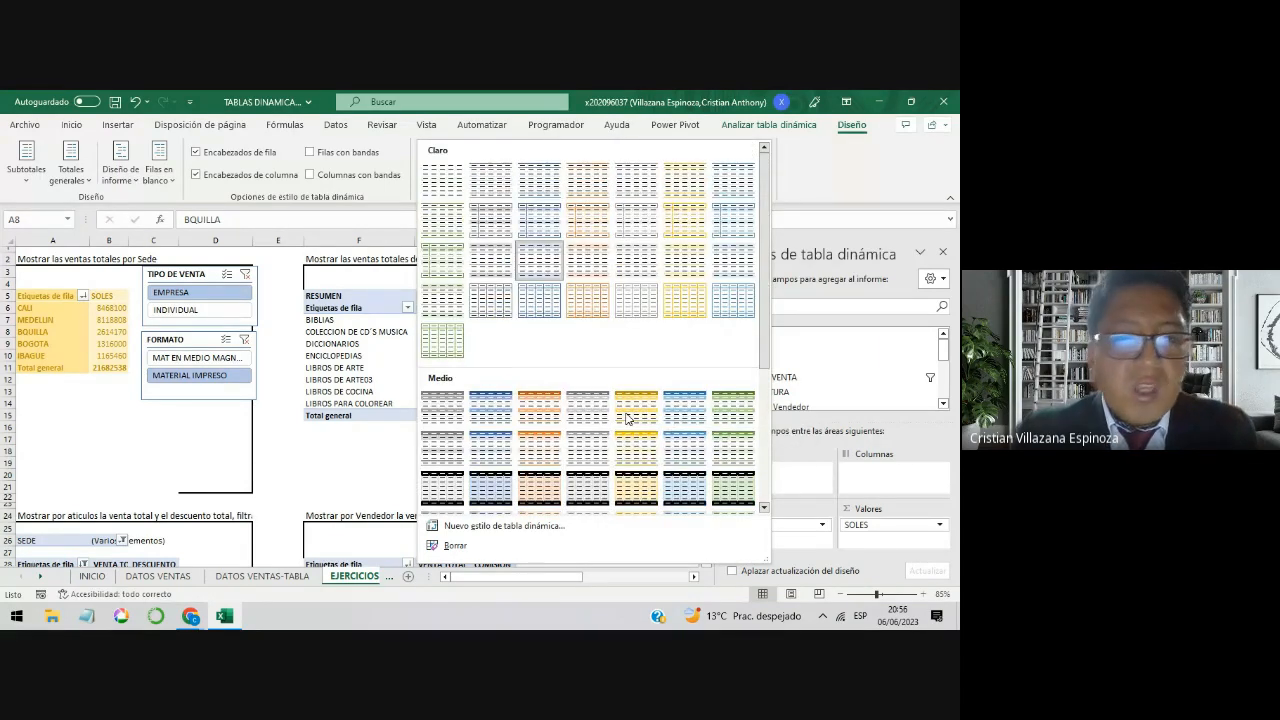
pyautogui.scroll(-3, 627, 418)
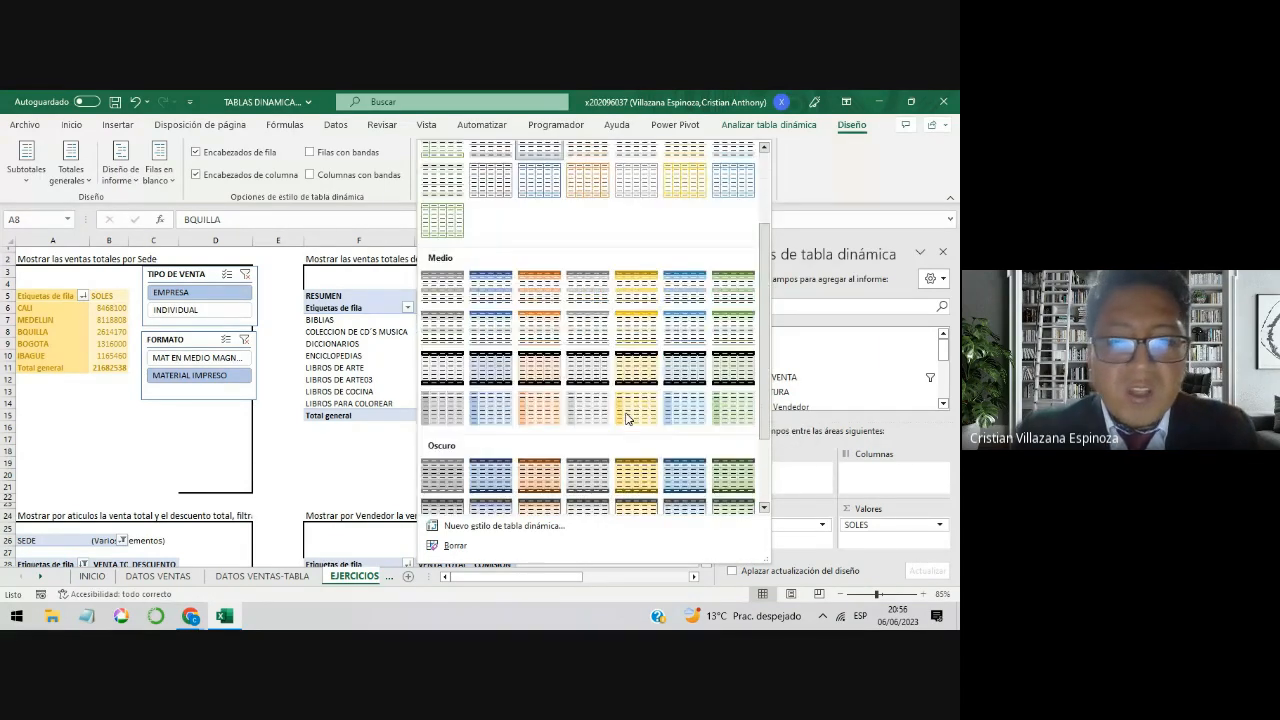
pyautogui.click(496, 300)
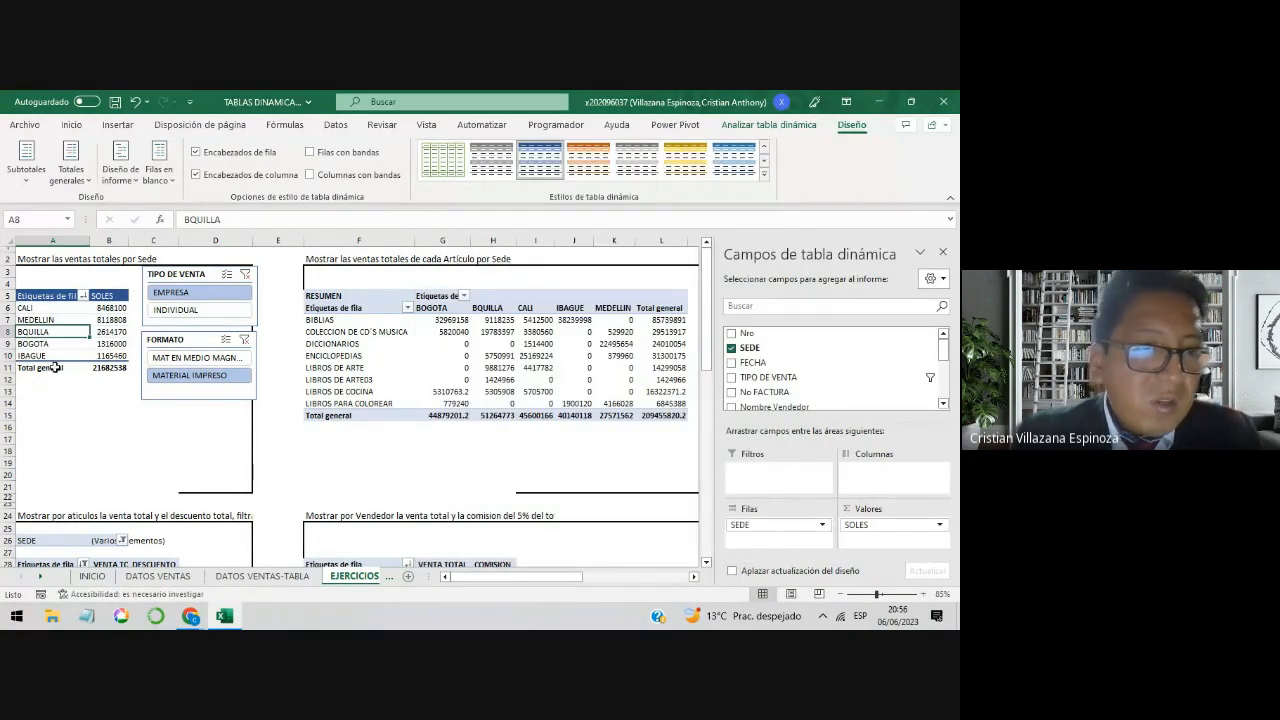
pyautogui.click(87, 422)
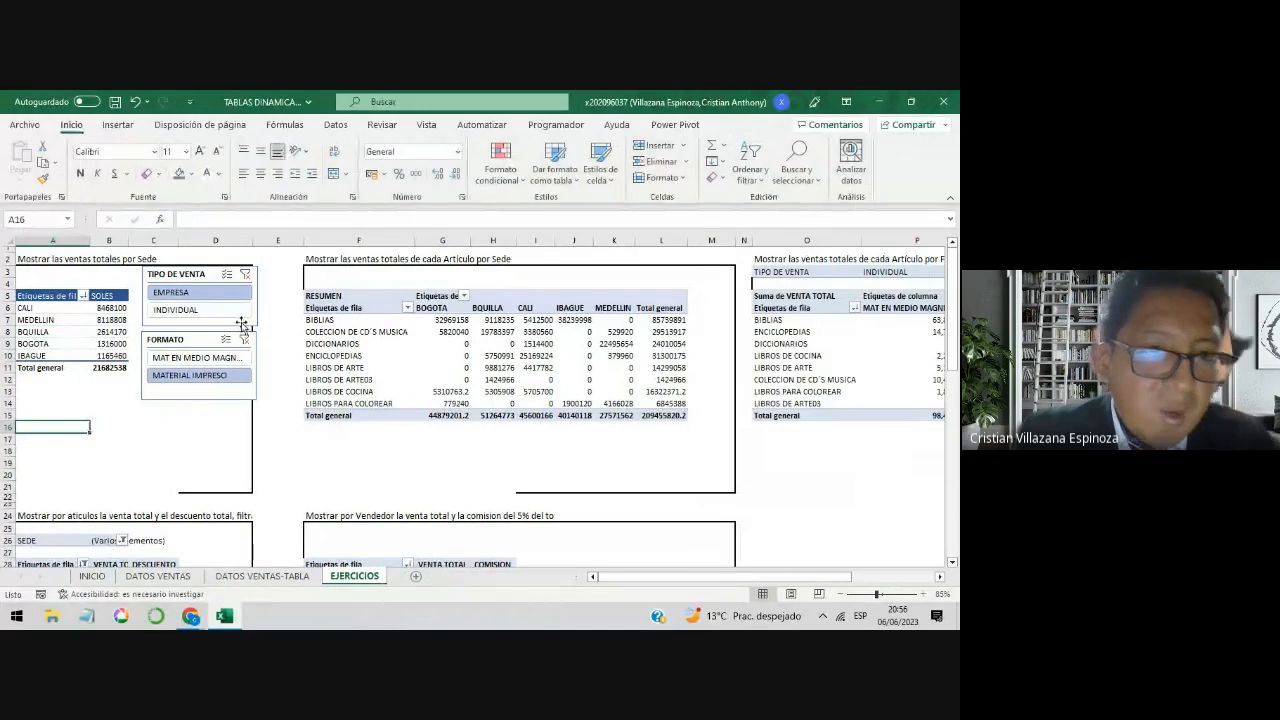
# Step: Apply the blue Oscuro slicer style to the TIPO DE VENTA and FORMATO slicers, and nudge the FORMATO slicer slightly to the right
pyautogui.click(255, 311)
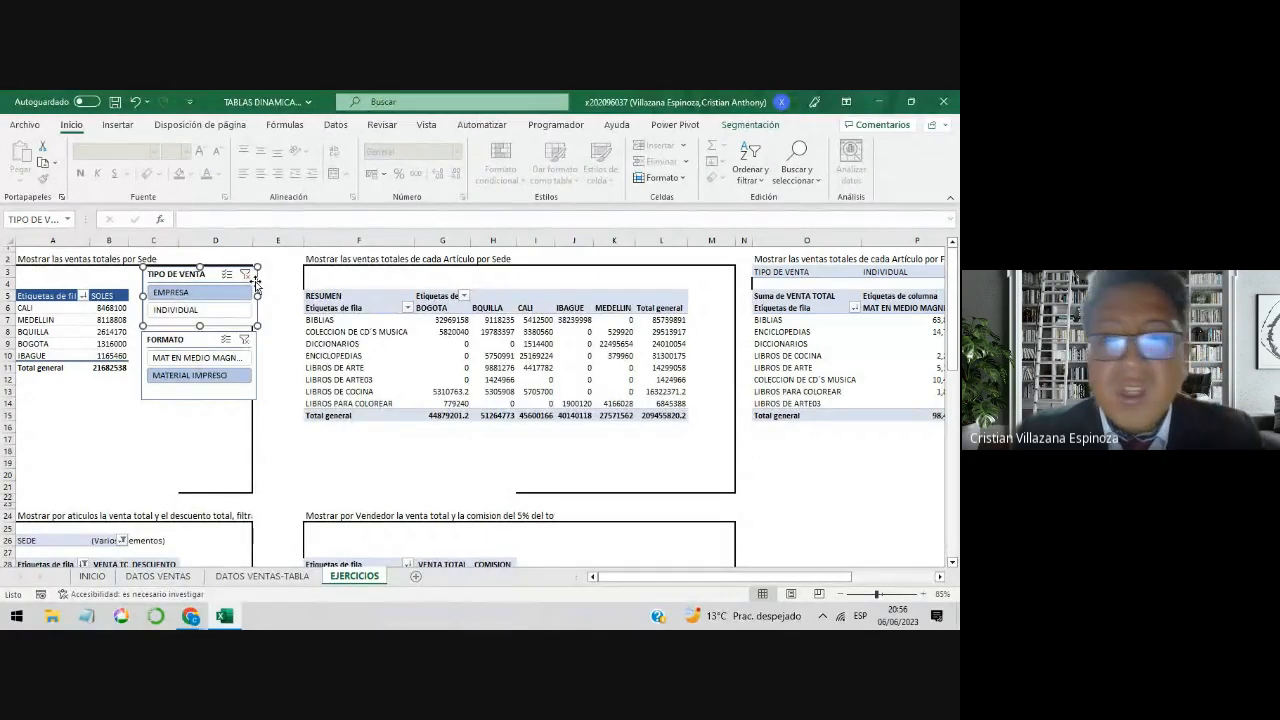
pyautogui.click(752, 125)
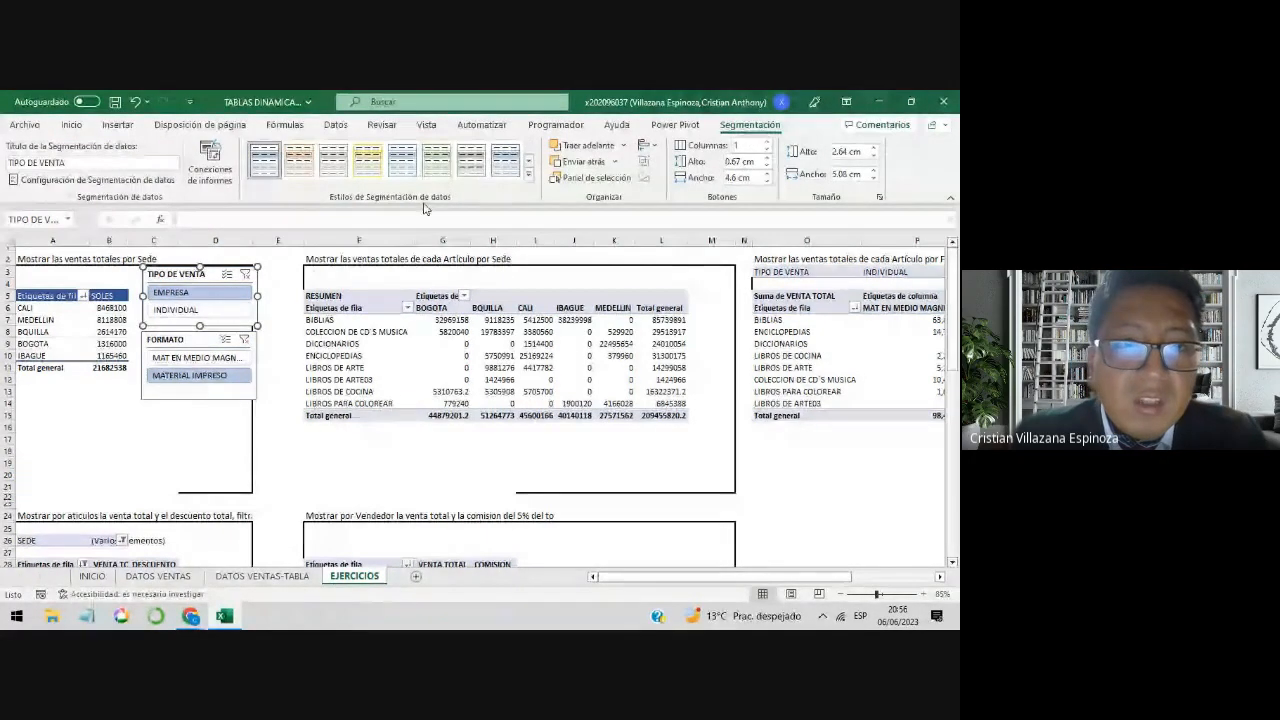
pyautogui.click(528, 174)
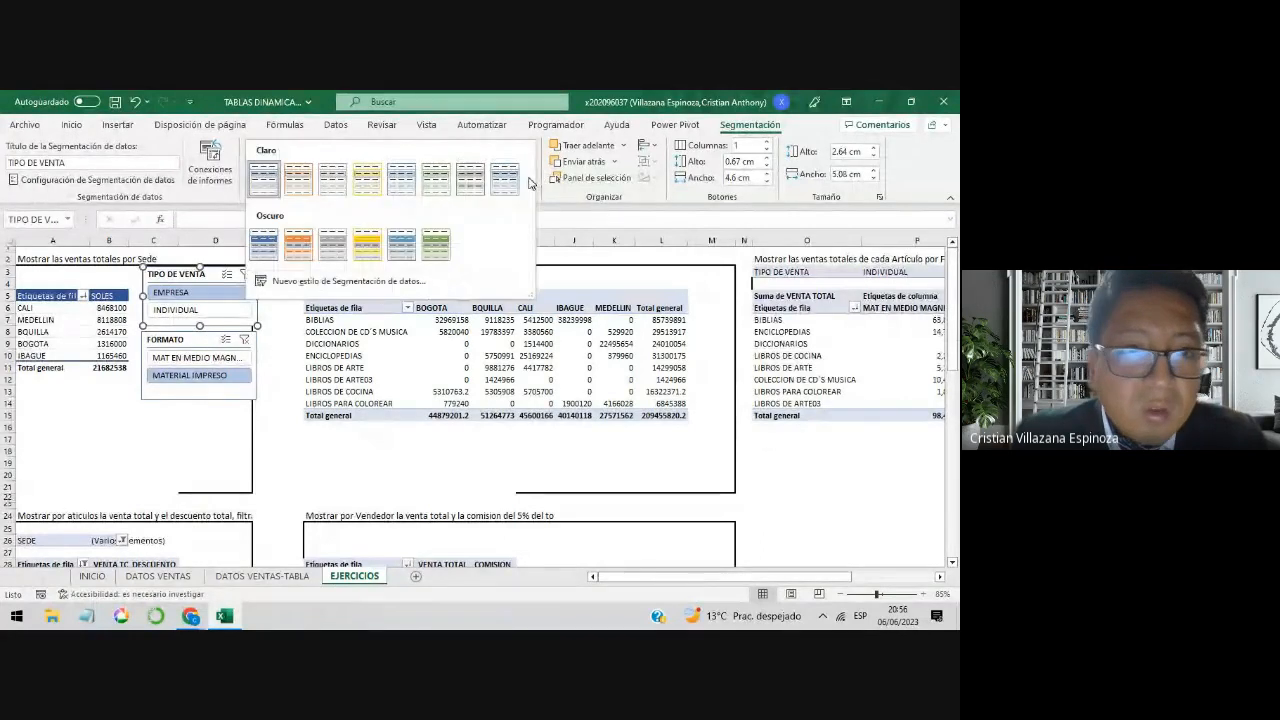
pyautogui.click(268, 258)
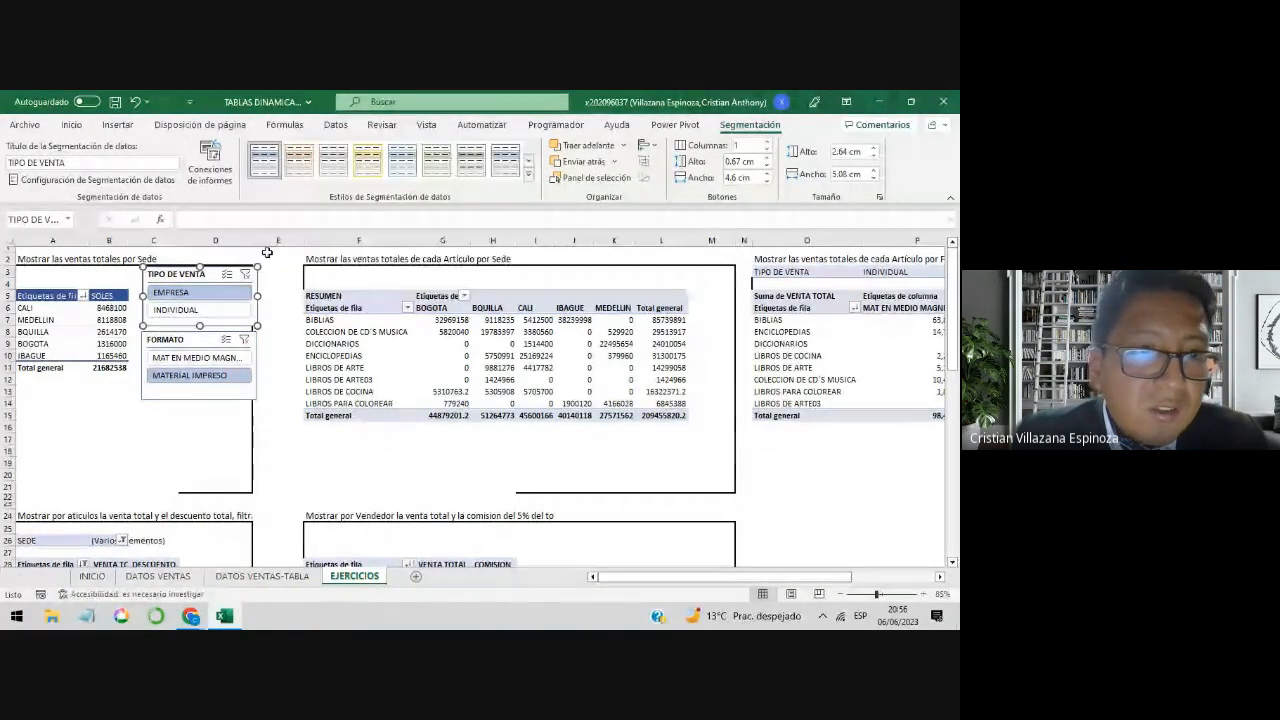
pyautogui.click(257, 381)
pyautogui.click(267, 173)
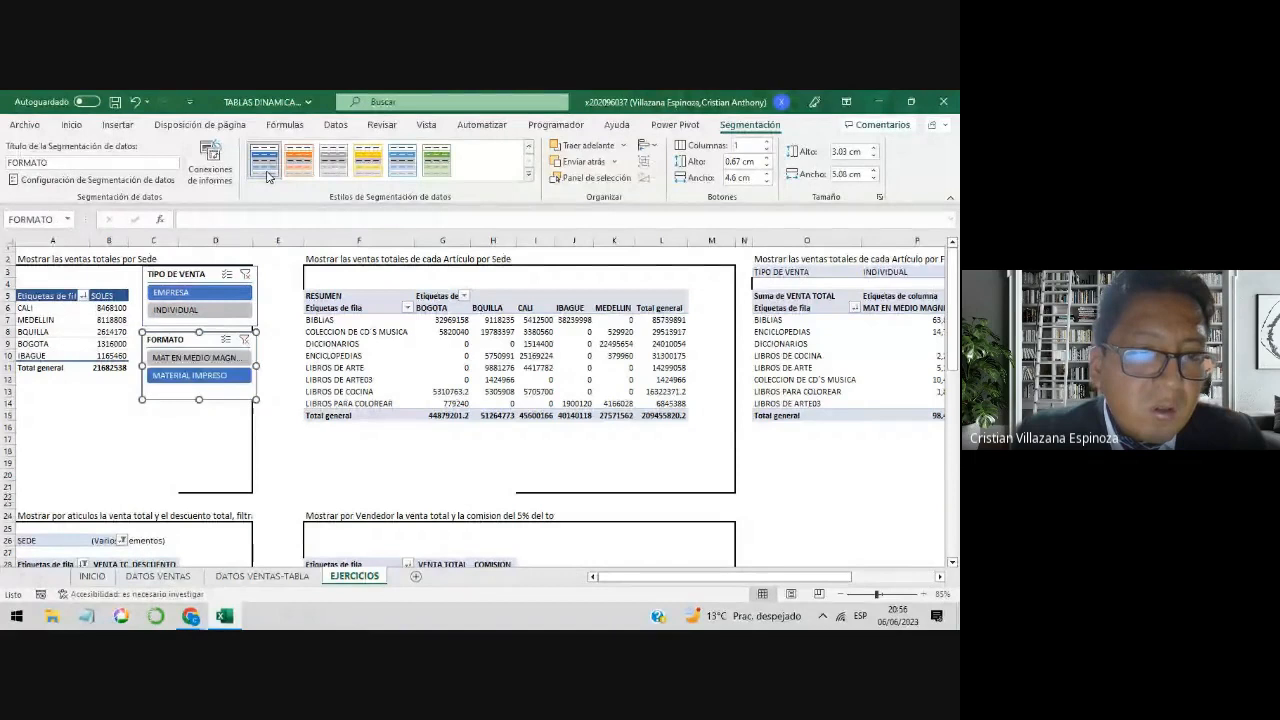
pyautogui.click(198, 464)
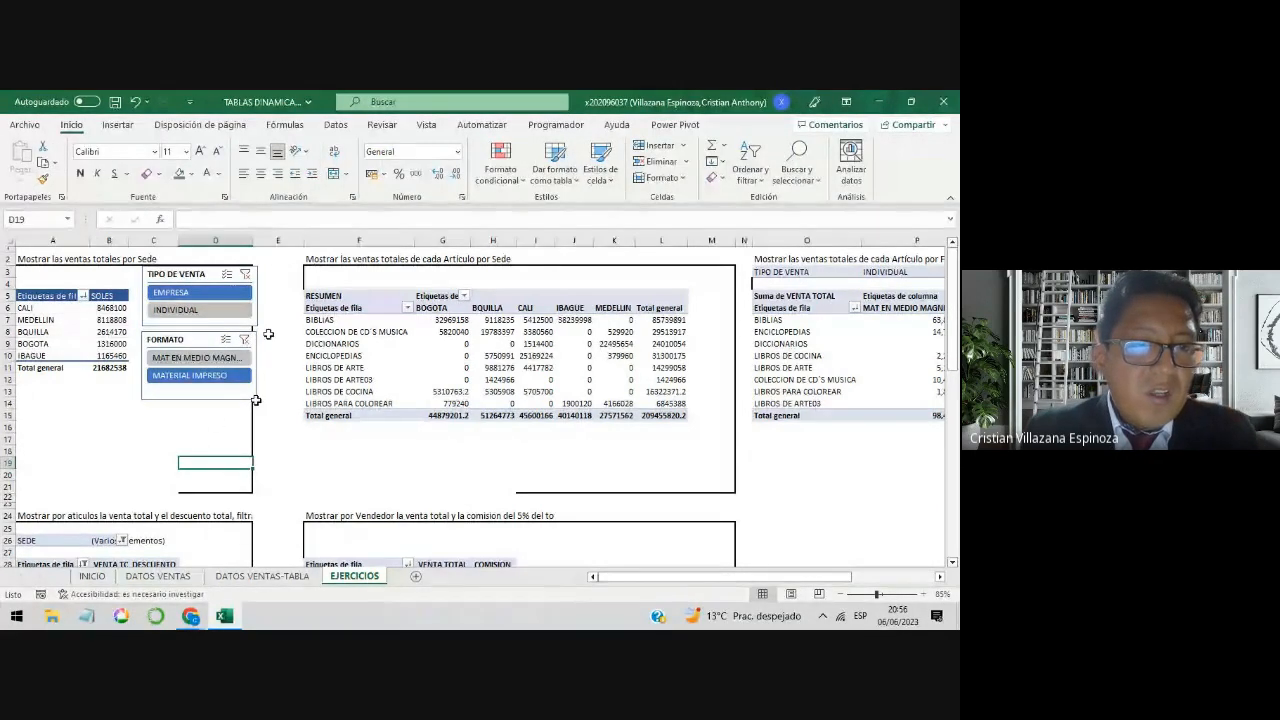
pyautogui.click(216, 332)
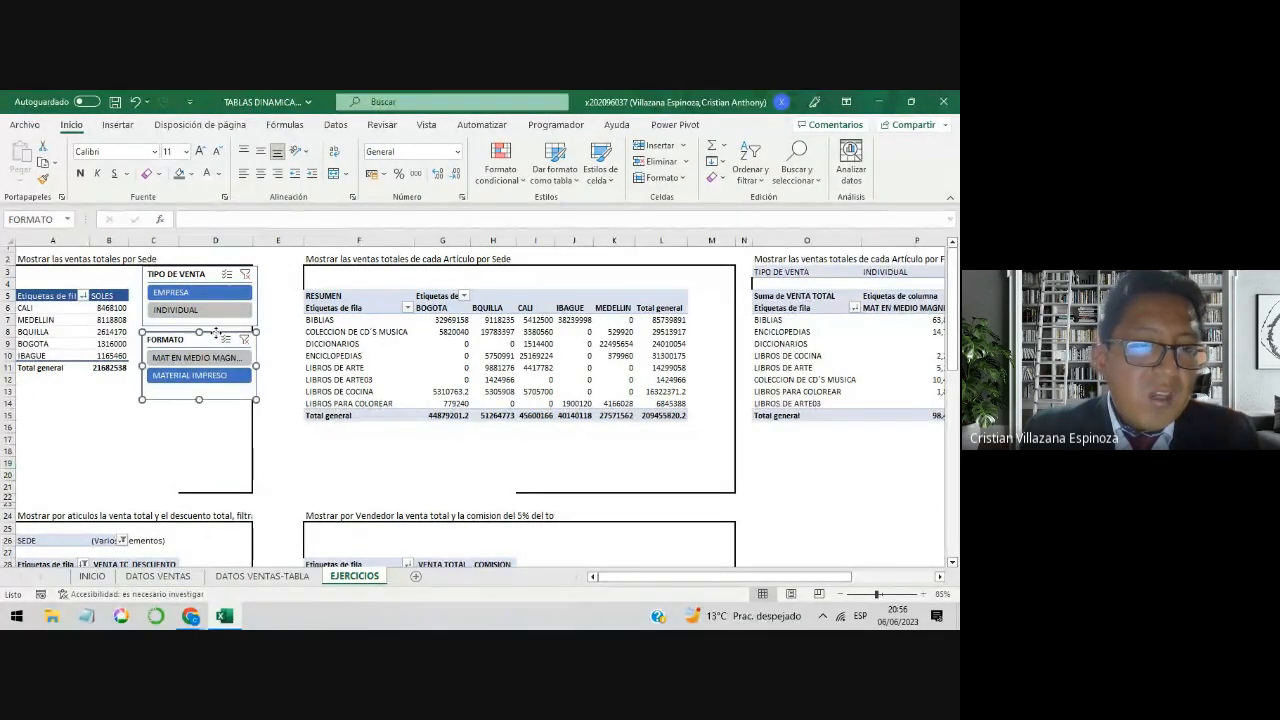
pyautogui.moveTo(258, 354)
pyautogui.mouseDown()
pyautogui.moveTo(374, 279)
pyautogui.moveTo(255, 353)
pyautogui.mouseUp()
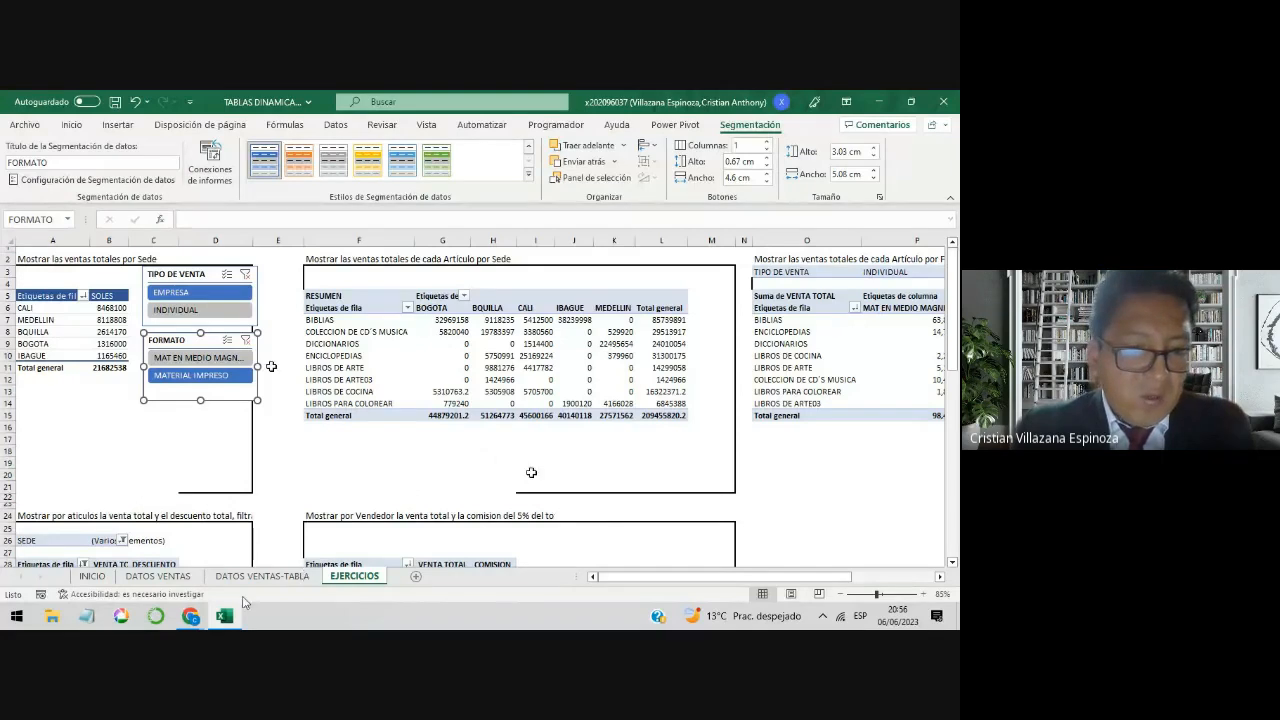
# Step: Switch to the Google Meet call in Chrome to check the participants' chat messages, and return to the Excel workbook
pyautogui.moveTo(190, 615)
pyautogui.click(162, 560)
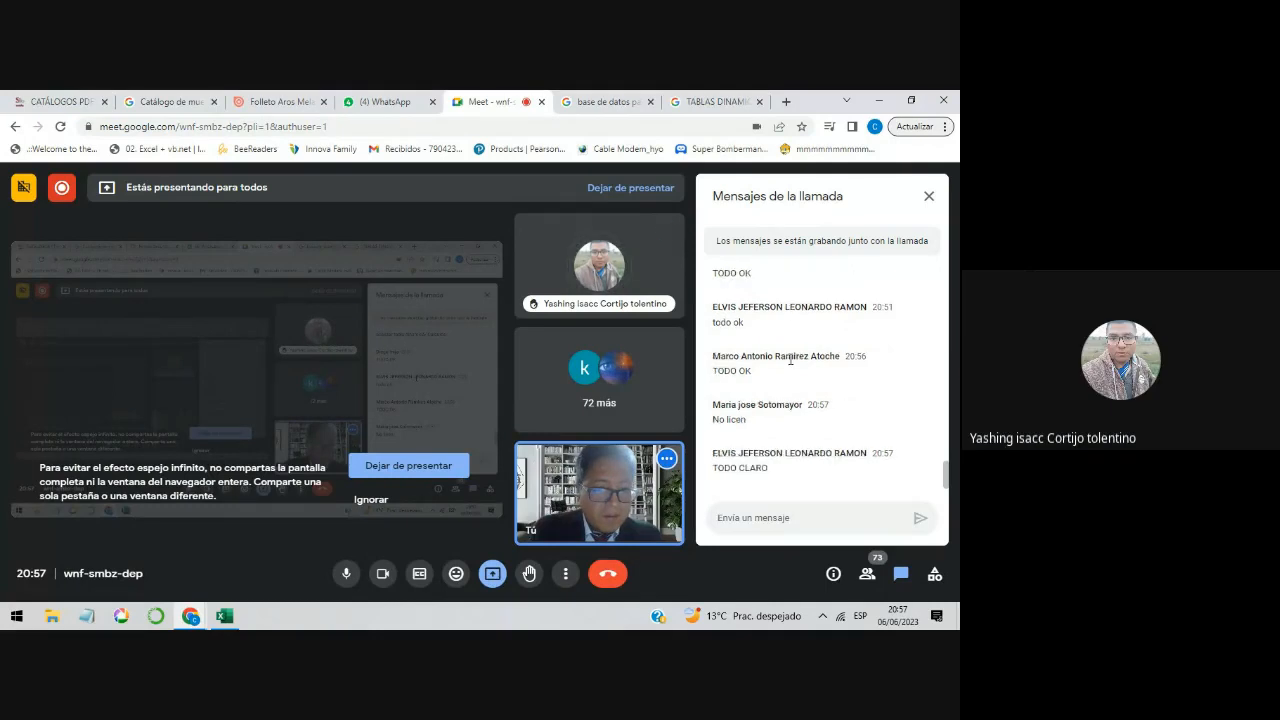
pyautogui.click(880, 101)
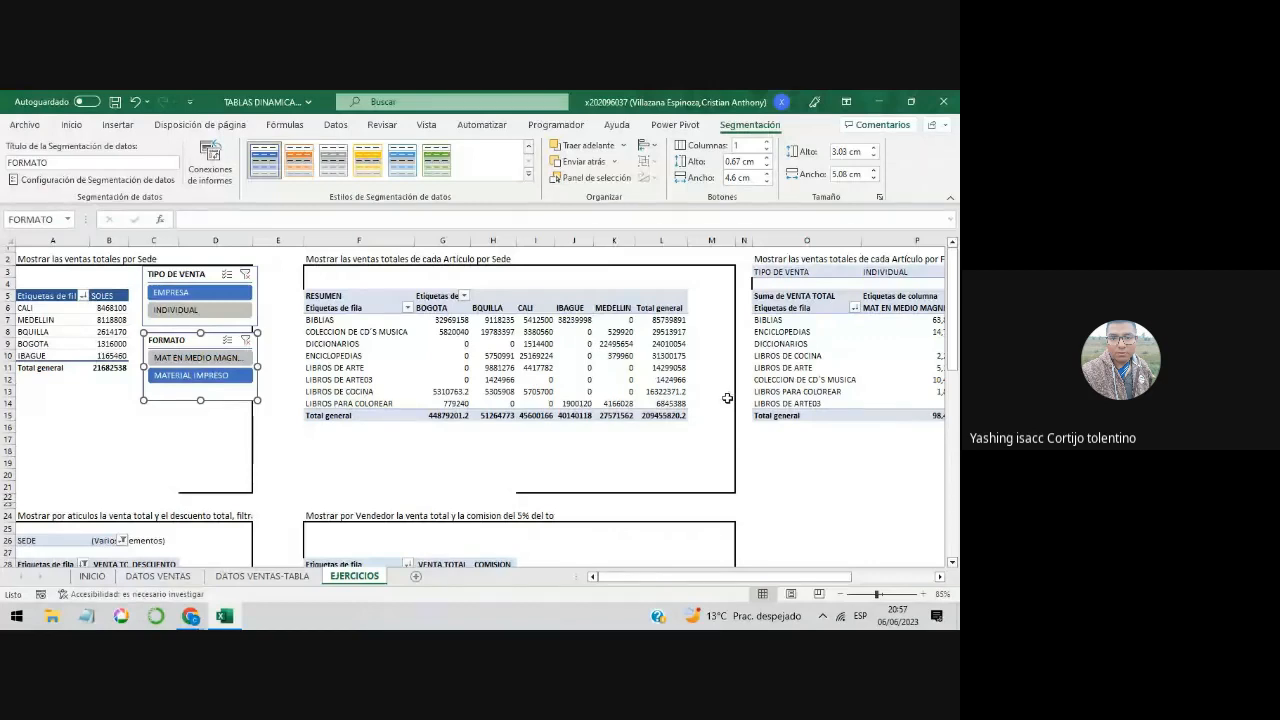
# Step: Move the TIPO DE VENTA and FORMATO slicers farther right of the total sales by Sede table, keeping FORMATO directly beneath TIPO DE VENTA
pyautogui.click(215, 426)
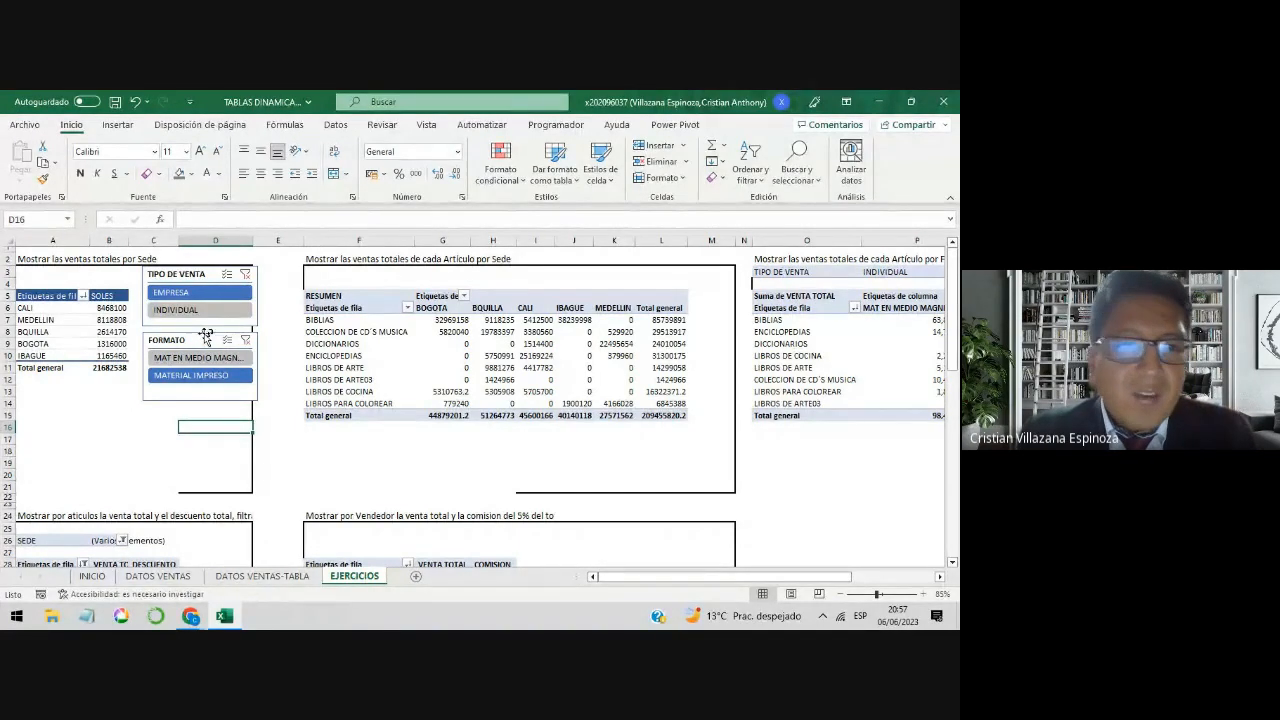
pyautogui.moveTo(219, 272); pyautogui.dragTo(254, 267)
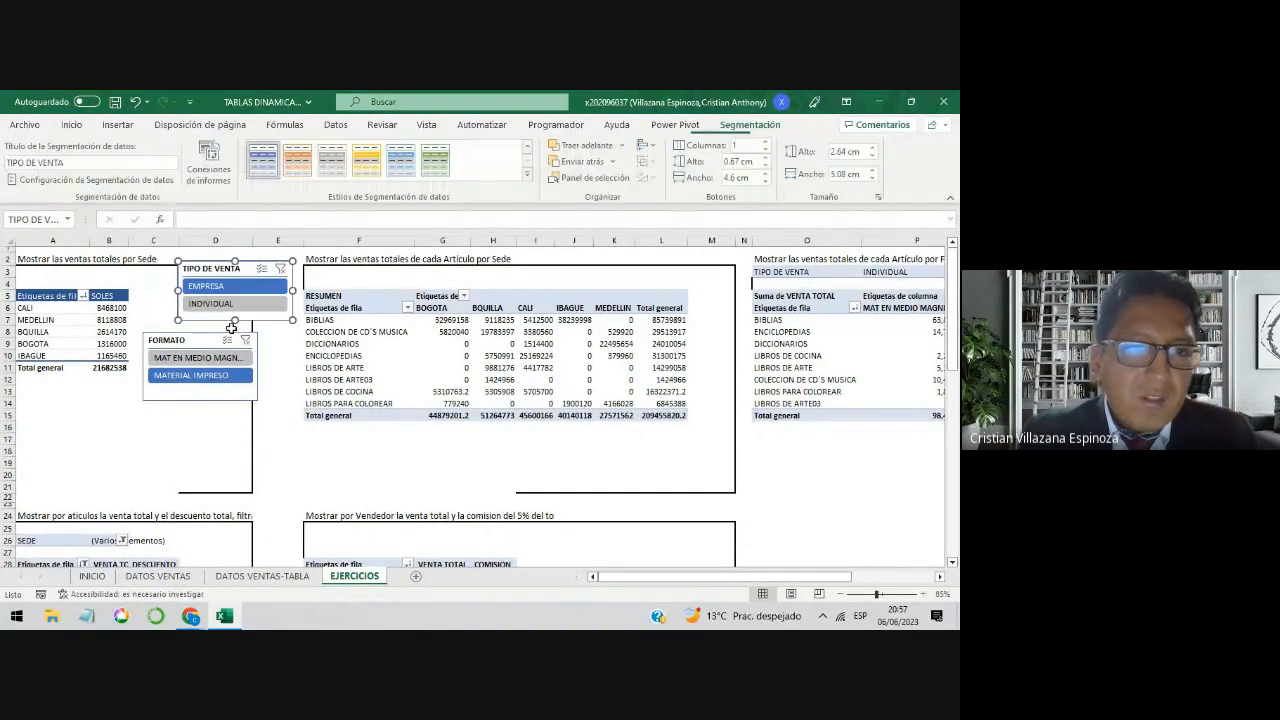
pyautogui.moveTo(215, 335); pyautogui.dragTo(249, 328)
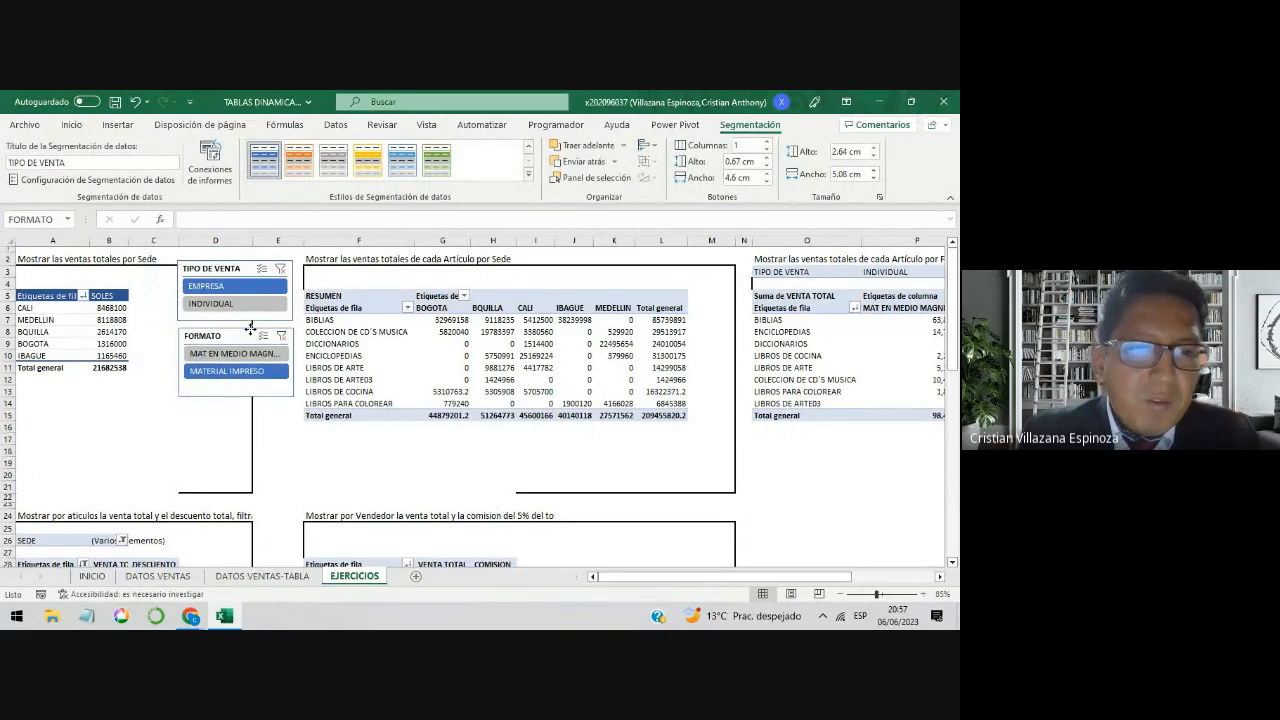
pyautogui.click(108, 390)
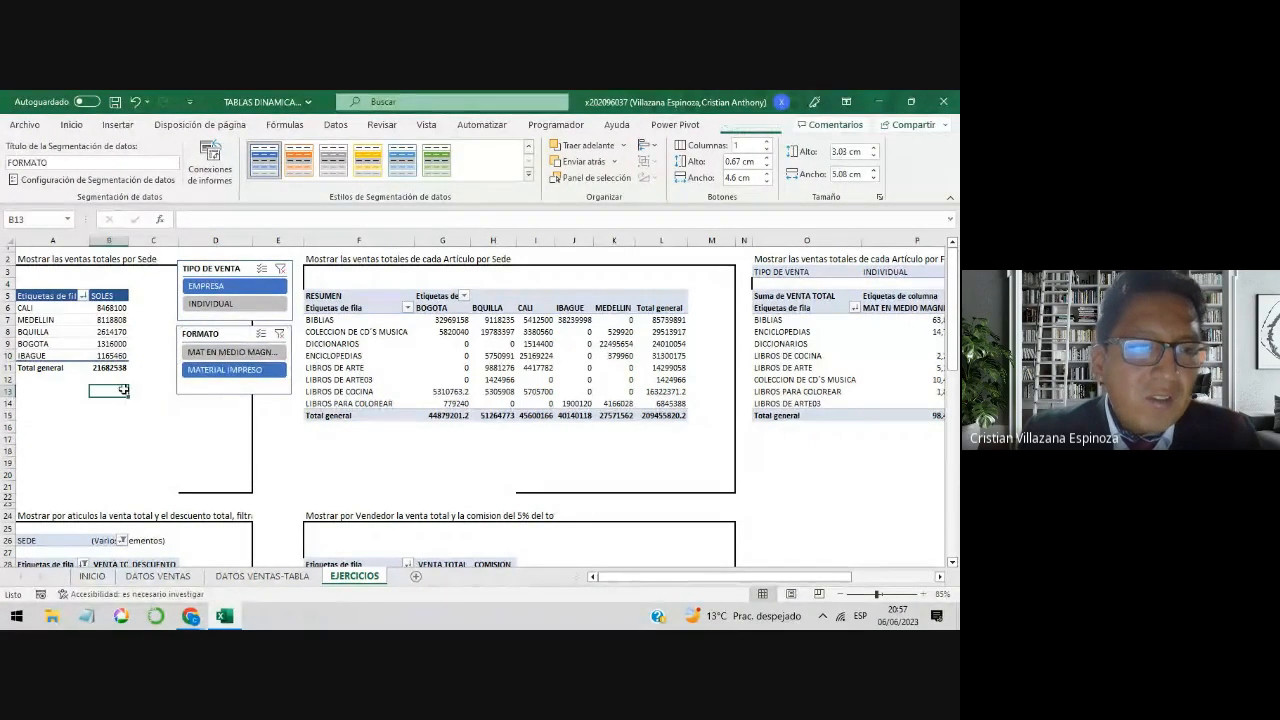
# Step: Add magenta gradient-fill data bars to the SOLES values of the five Sedes in the total sales by Sede table
pyautogui.moveTo(110, 308); pyautogui.dragTo(116, 350)
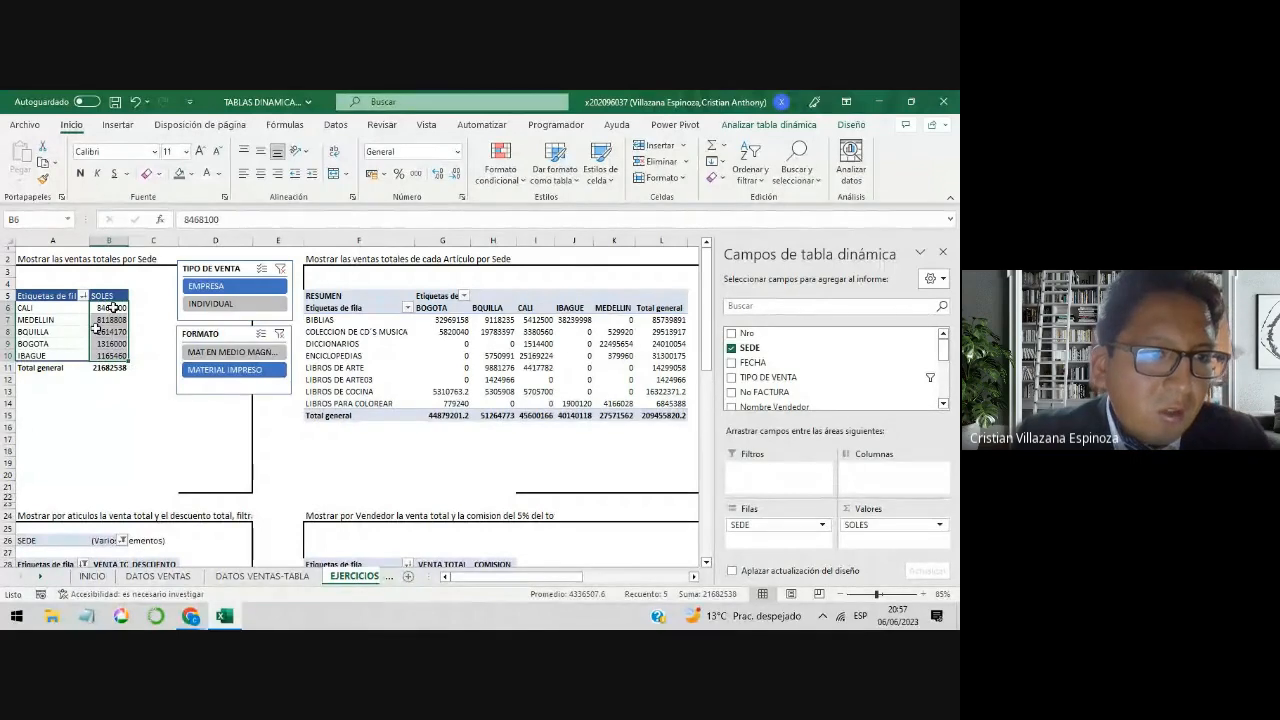
pyautogui.moveTo(110, 308); pyautogui.dragTo(113, 355)
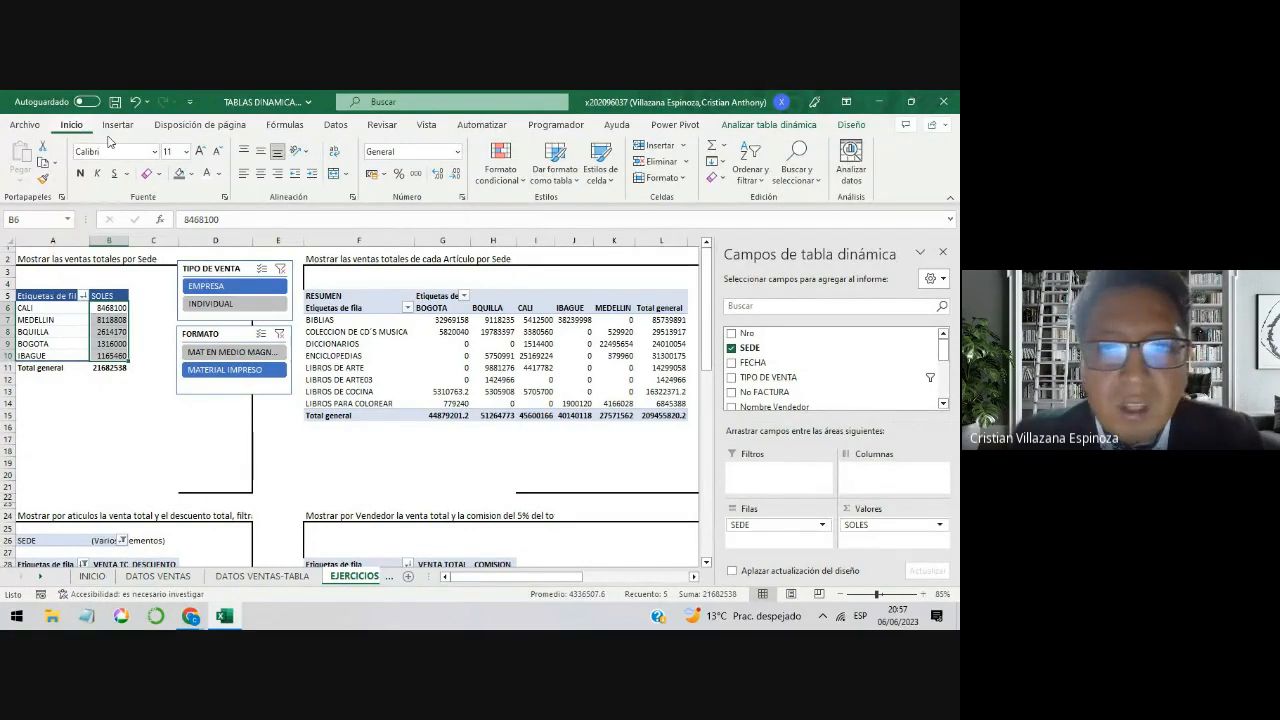
pyautogui.click(520, 178)
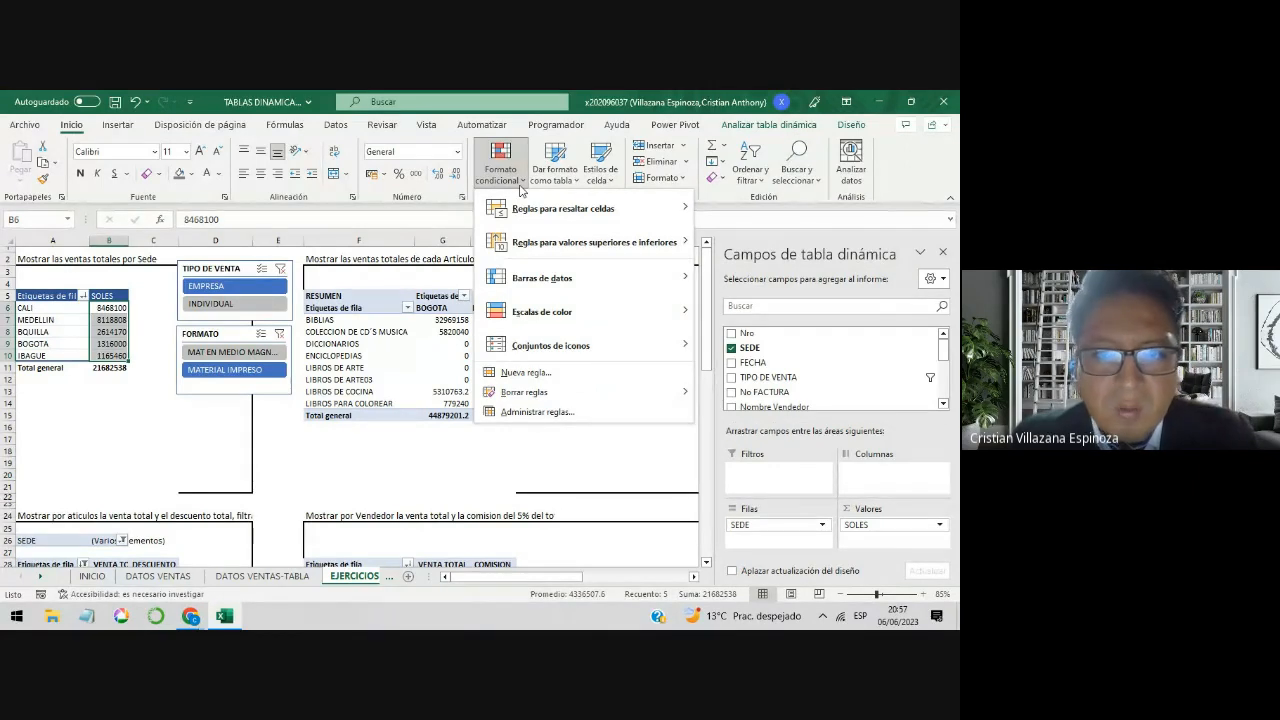
pyautogui.moveTo(544, 285)
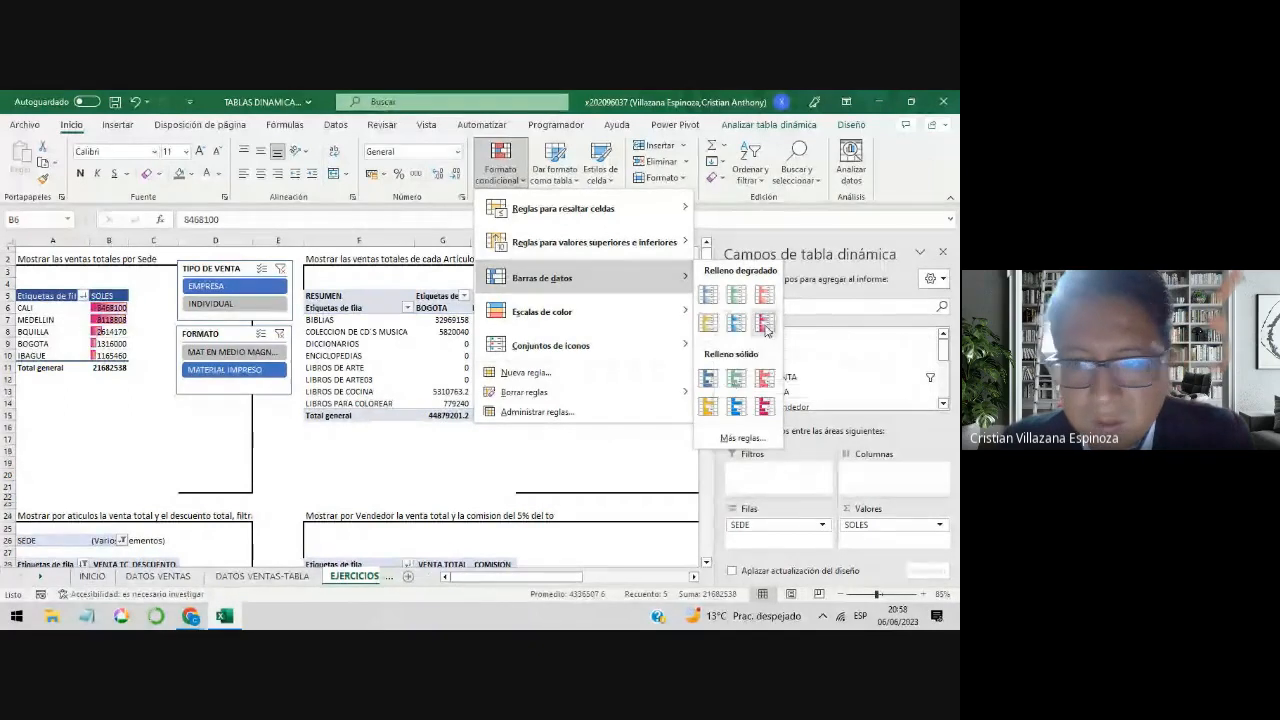
pyautogui.click(766, 330)
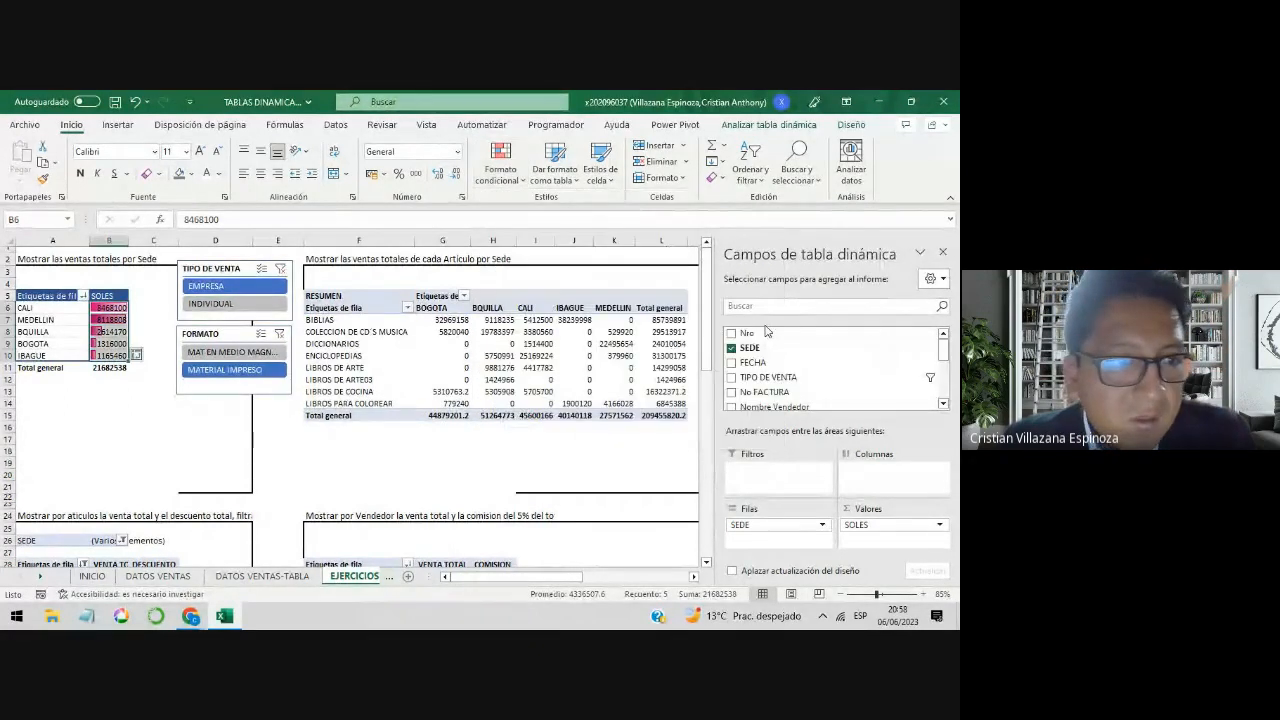
pyautogui.click(110, 412)
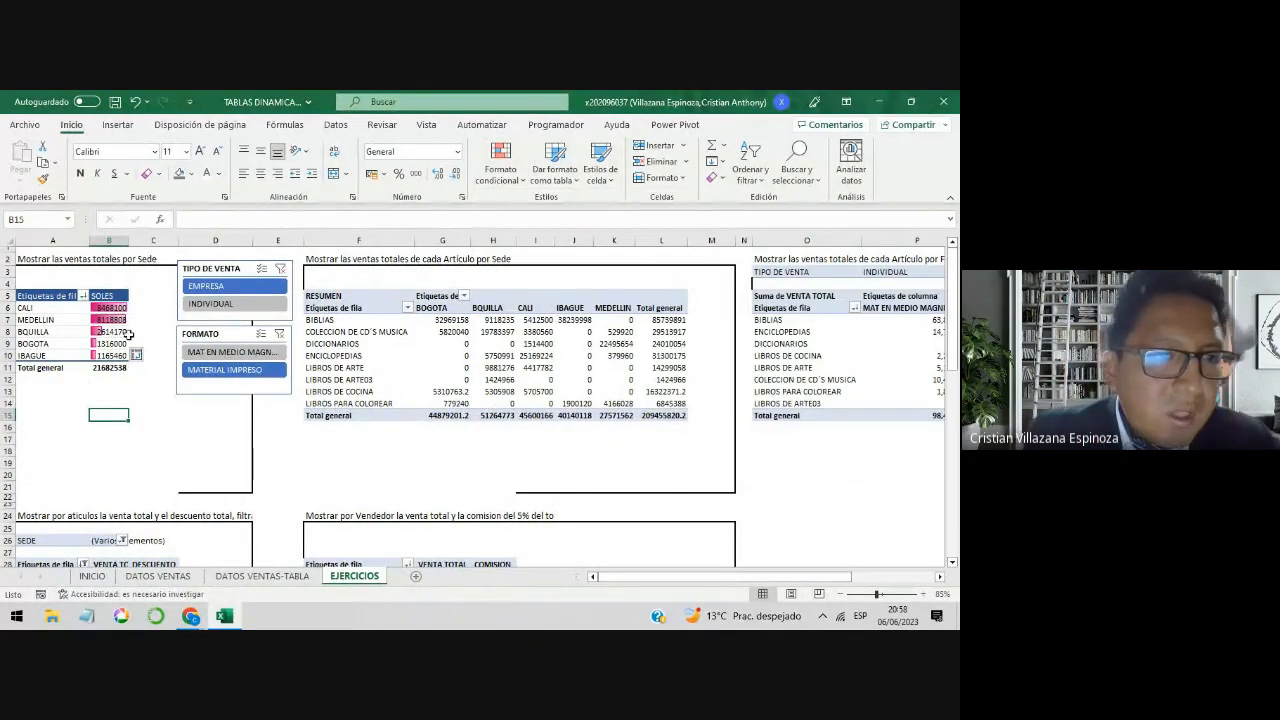
pyautogui.moveTo(110, 308); pyautogui.dragTo(118, 356)
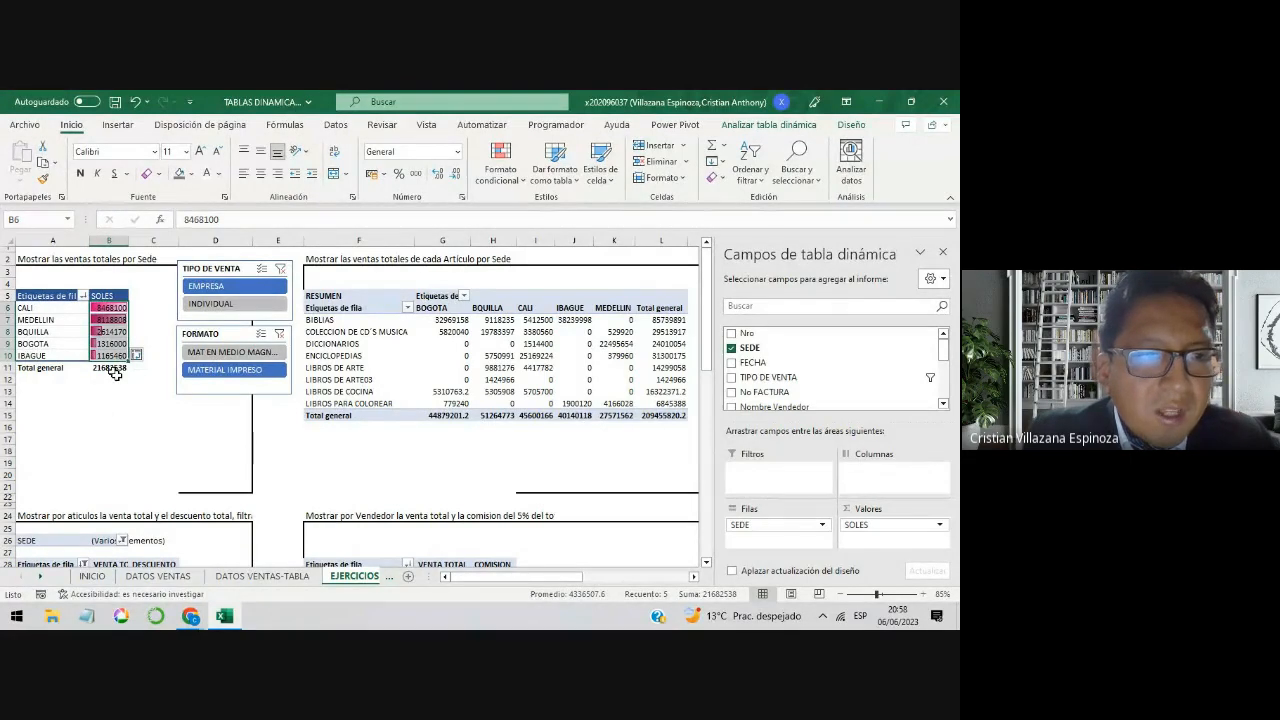
pyautogui.click(99, 310)
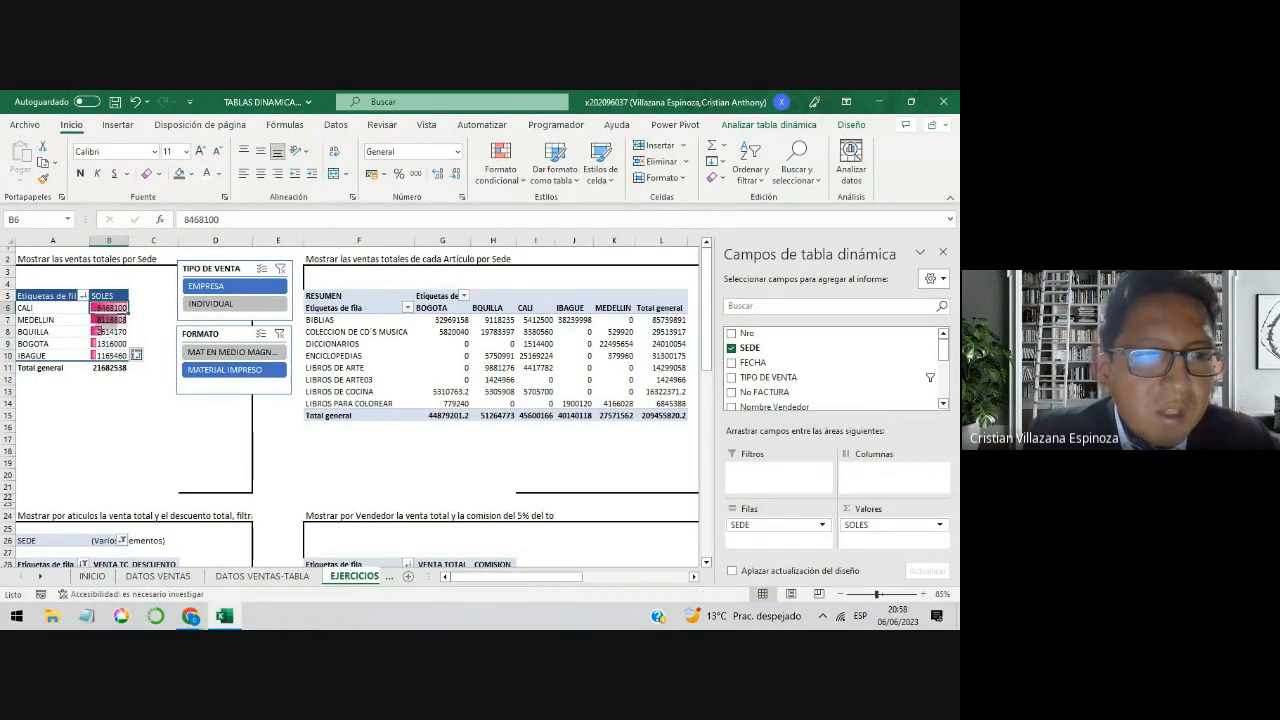
pyautogui.click(104, 355)
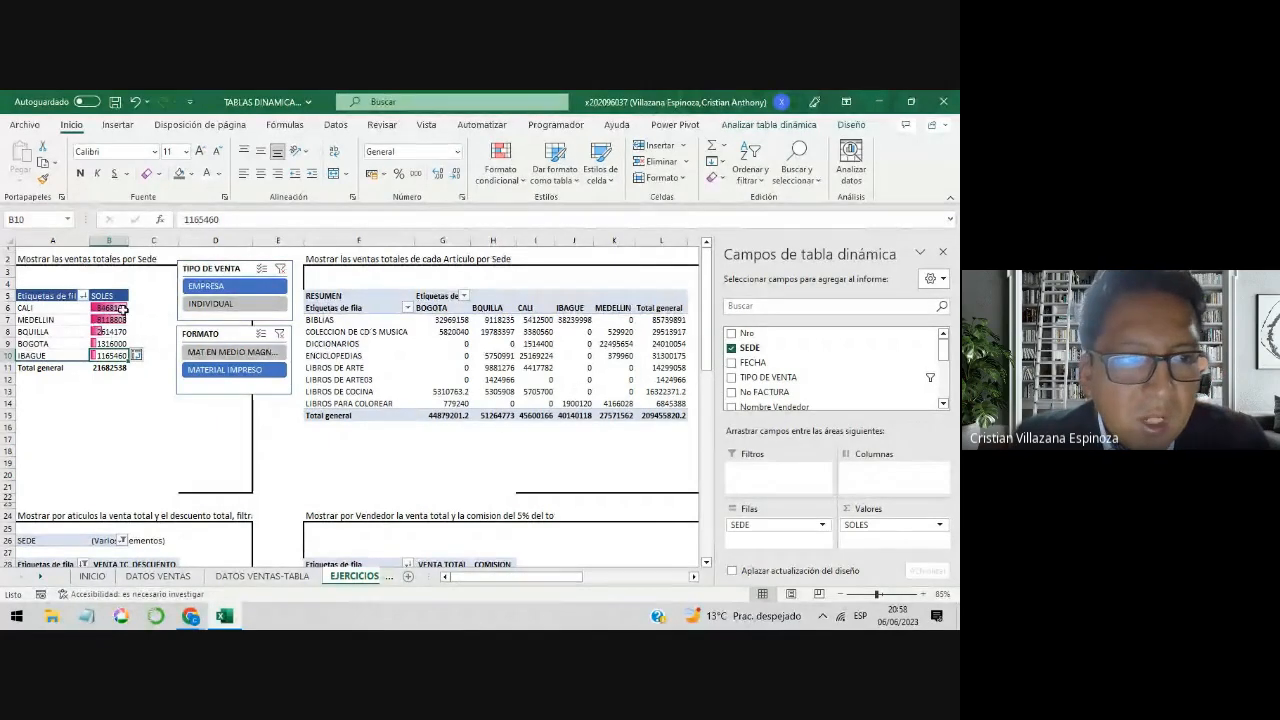
pyautogui.moveTo(120, 309); pyautogui.dragTo(113, 352)
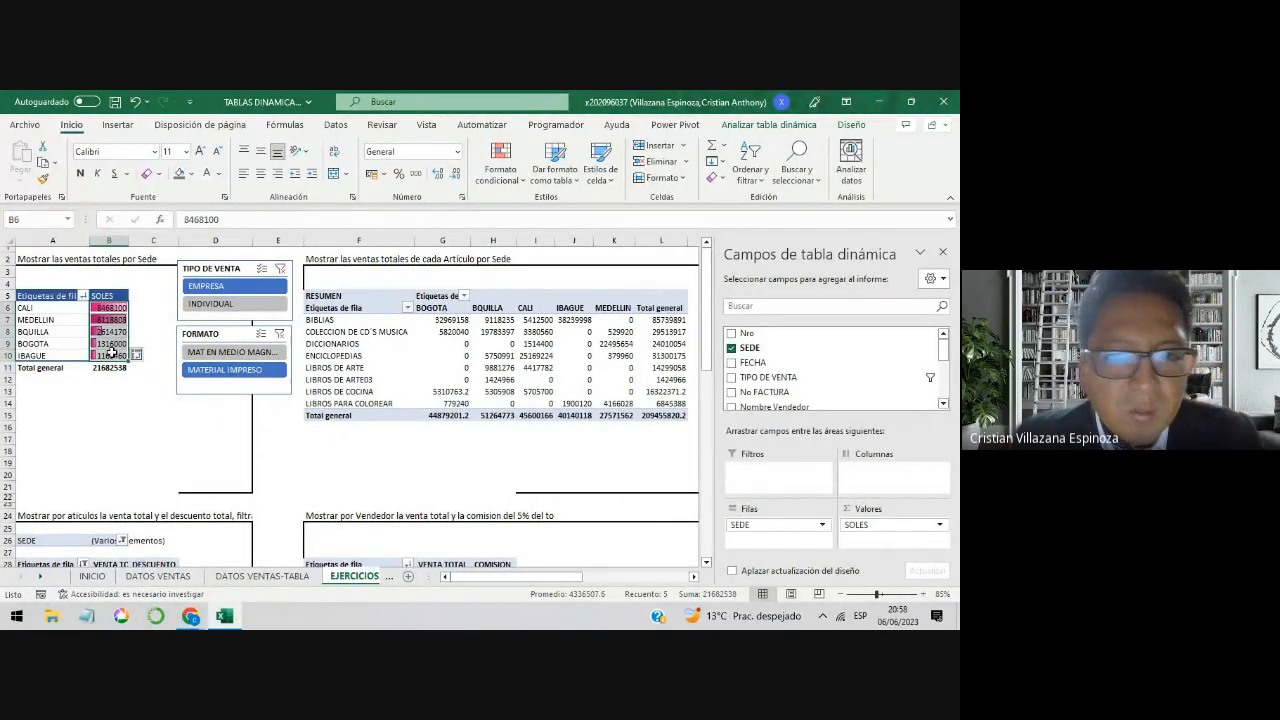
# Step: Start a new conditional formatting rule for the article sales by Sede values, range G7:K14, leaving out the totals
pyautogui.moveTo(450, 320); pyautogui.dragTo(615, 403)
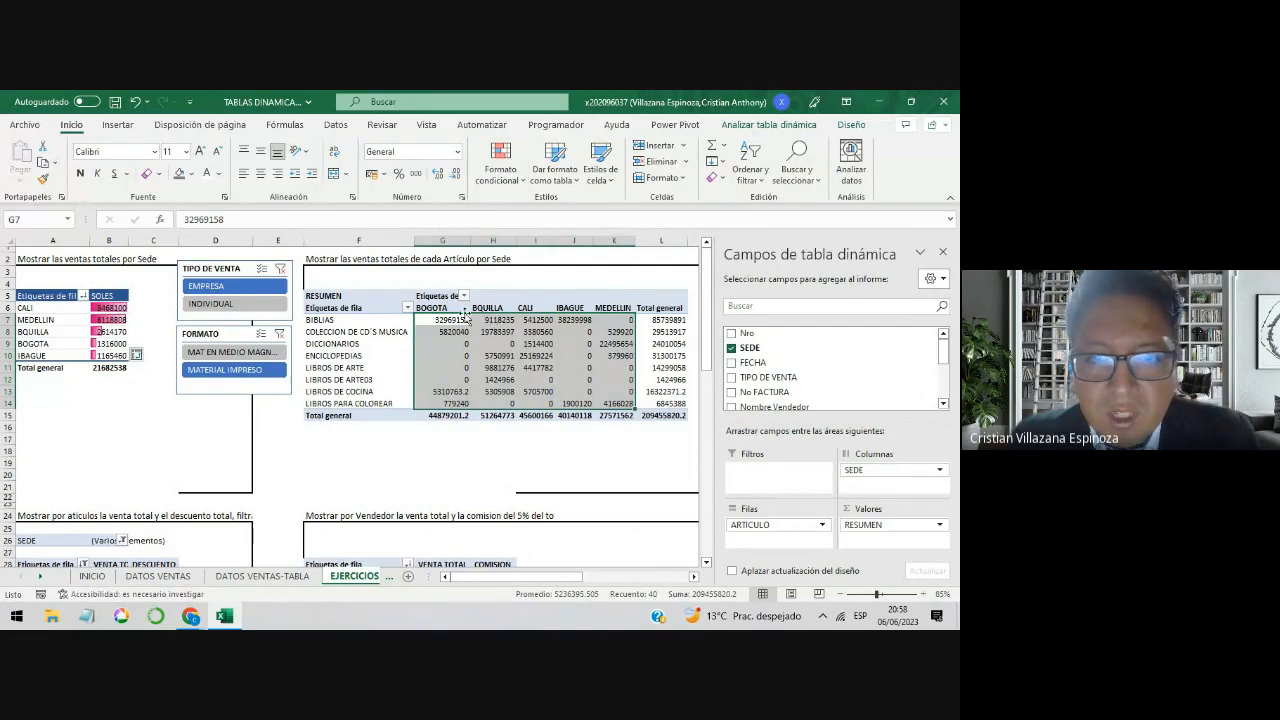
pyautogui.click(517, 182)
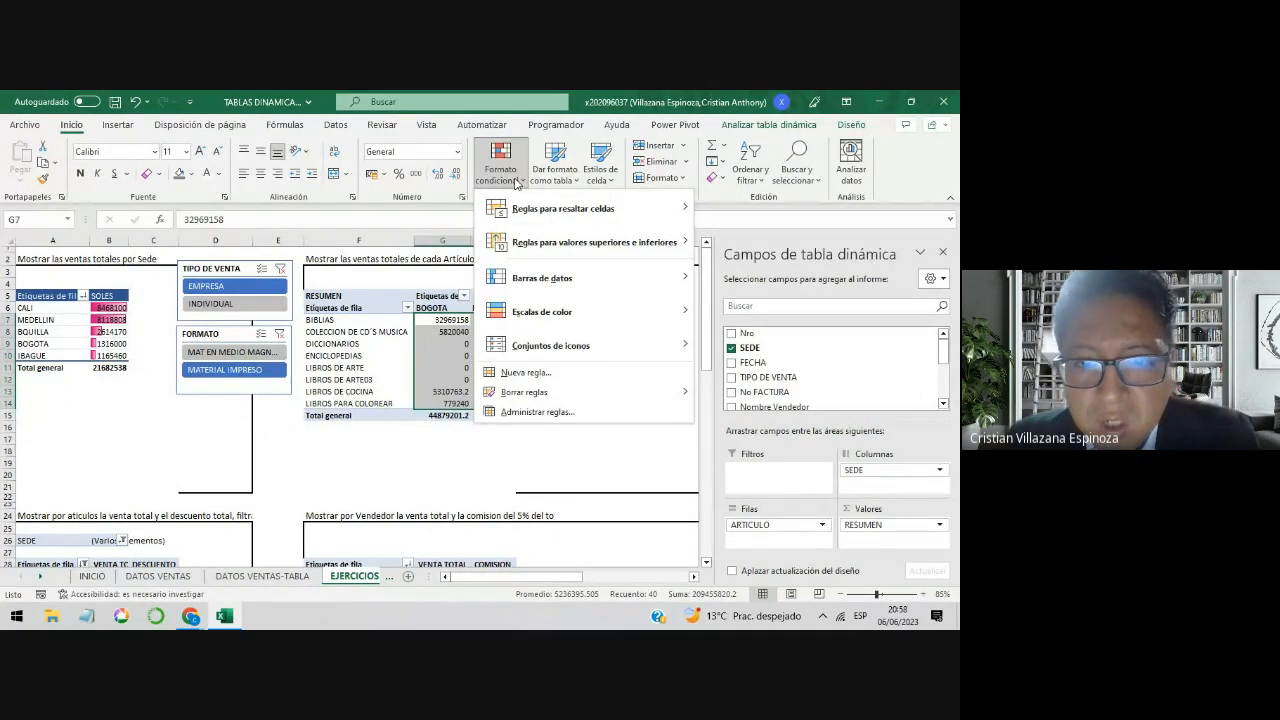
pyautogui.click(568, 373)
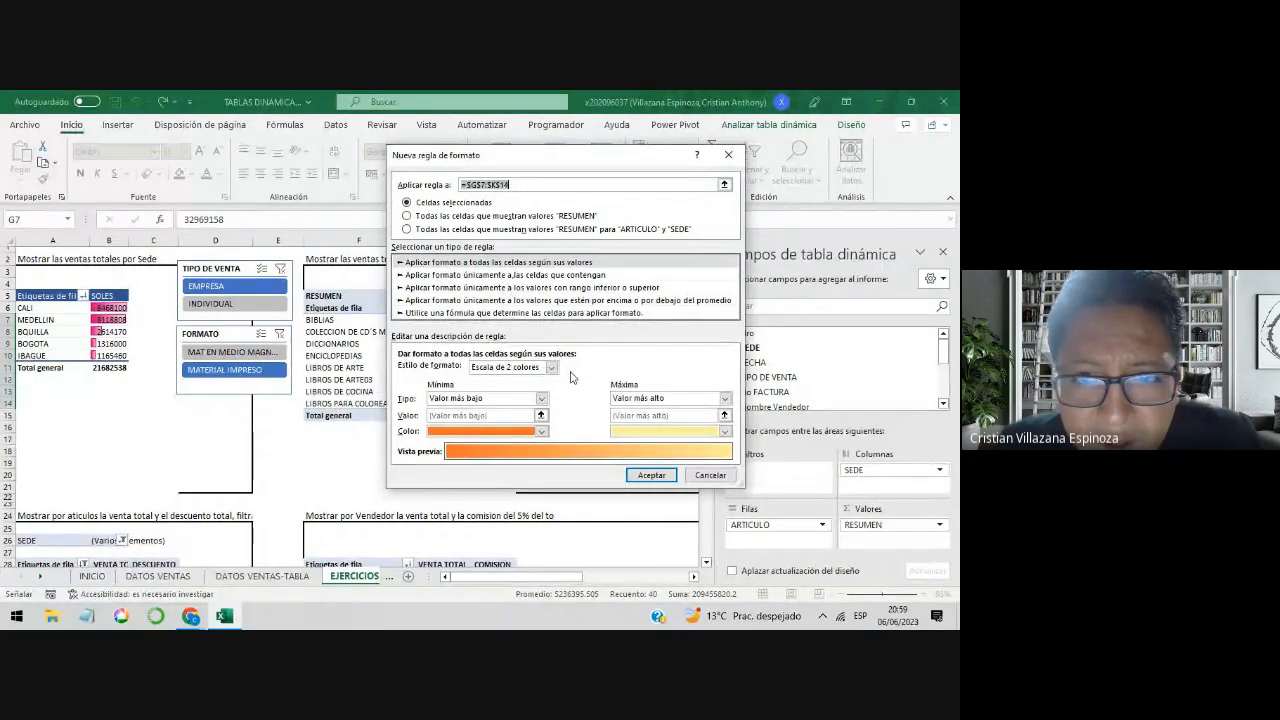
# Step: Try the Barra de datos format style for the new rule and go through the other rule types
pyautogui.click(527, 264)
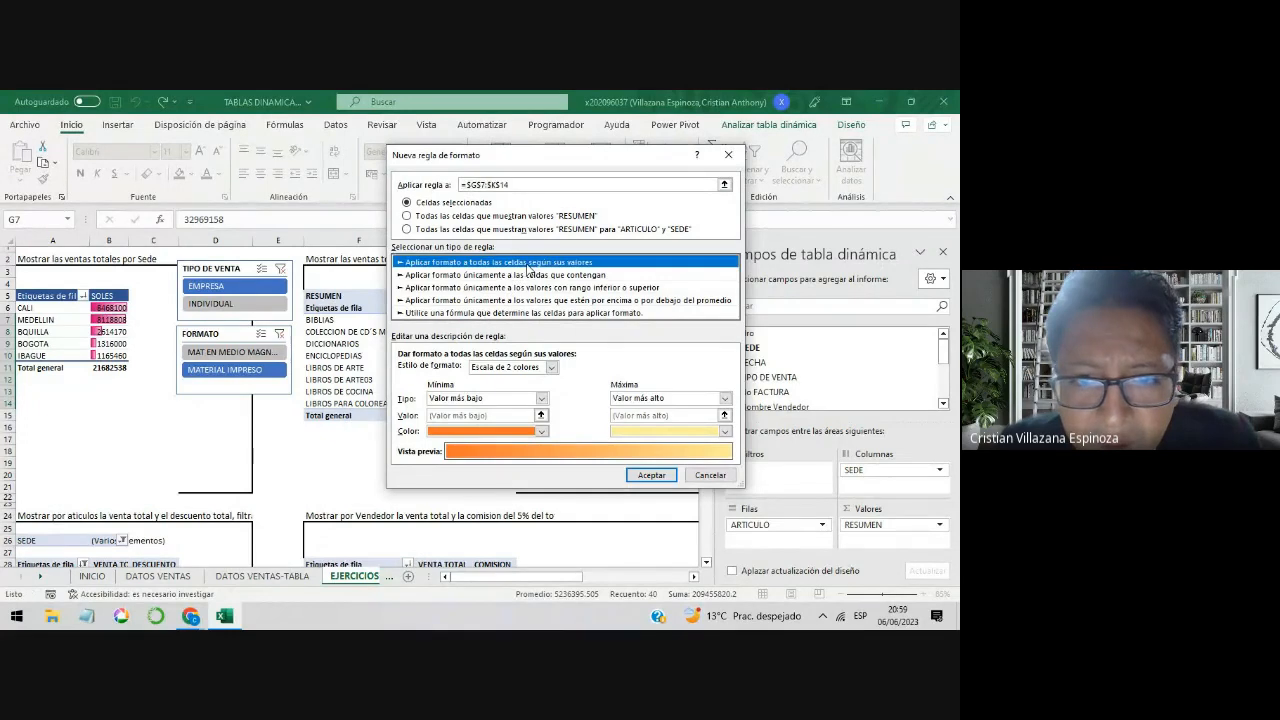
pyautogui.click(551, 368)
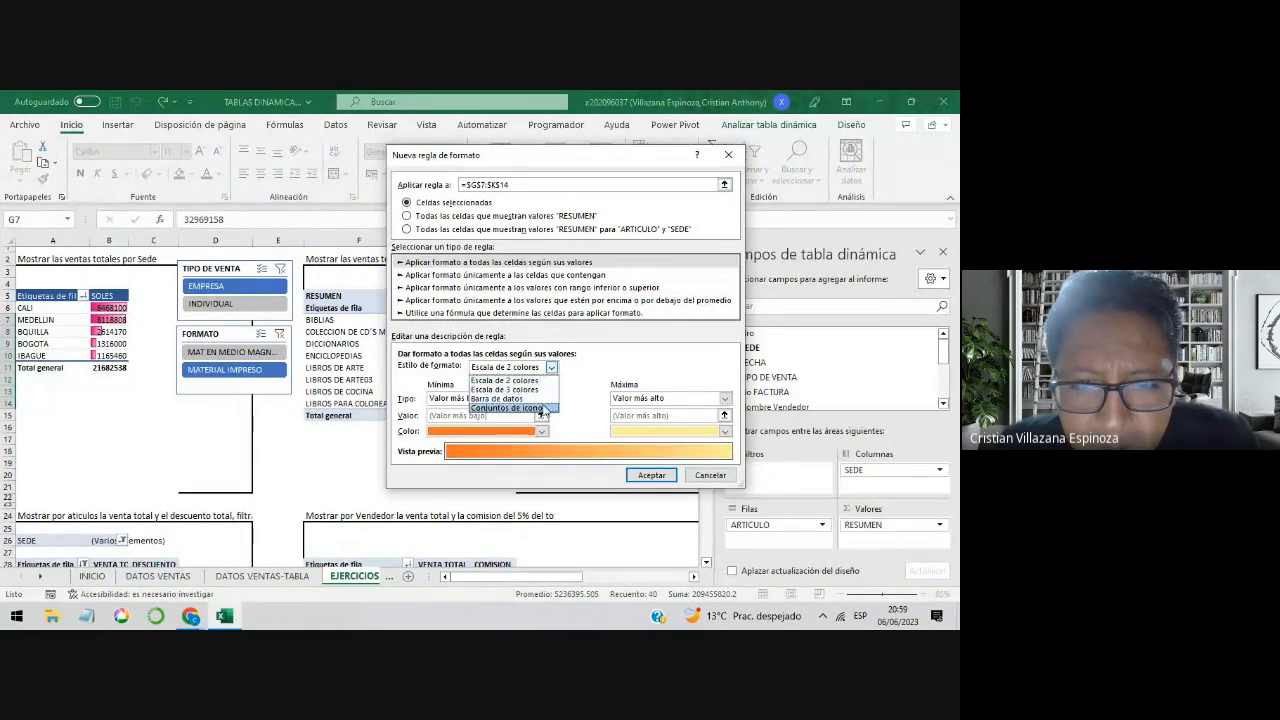
pyautogui.click(545, 398)
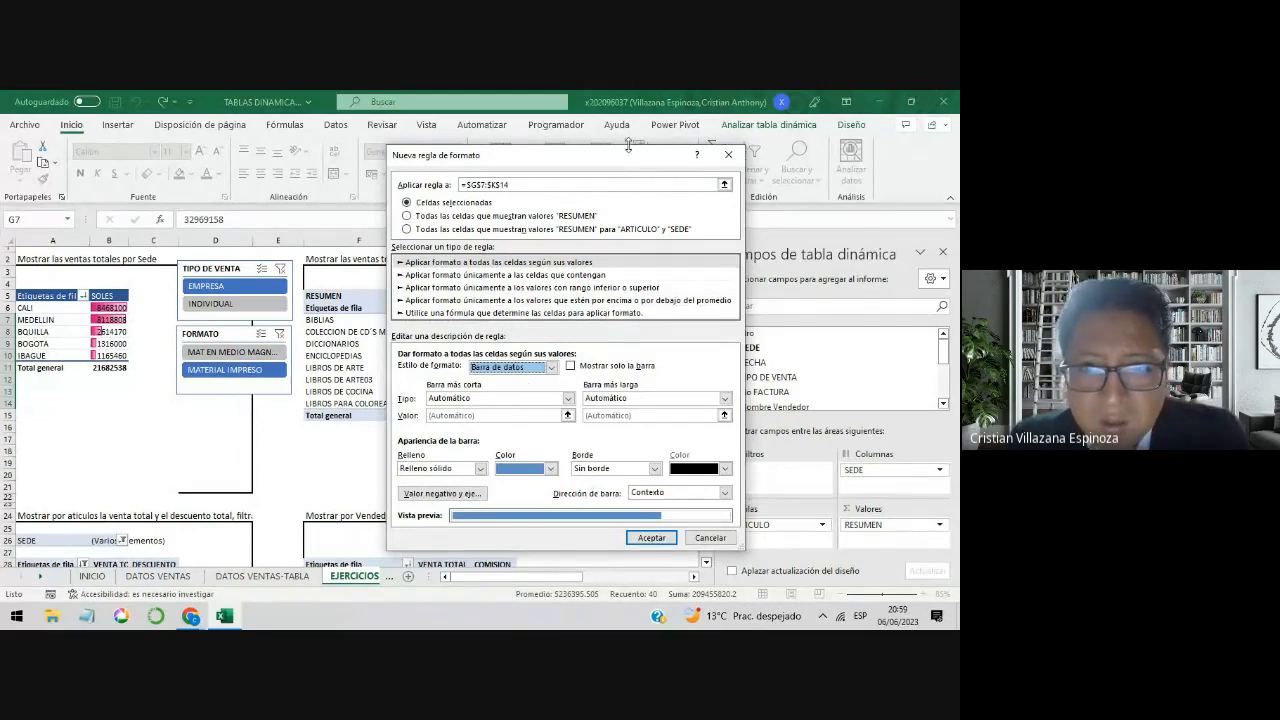
pyautogui.moveTo(616, 158); pyautogui.dragTo(248, 136)
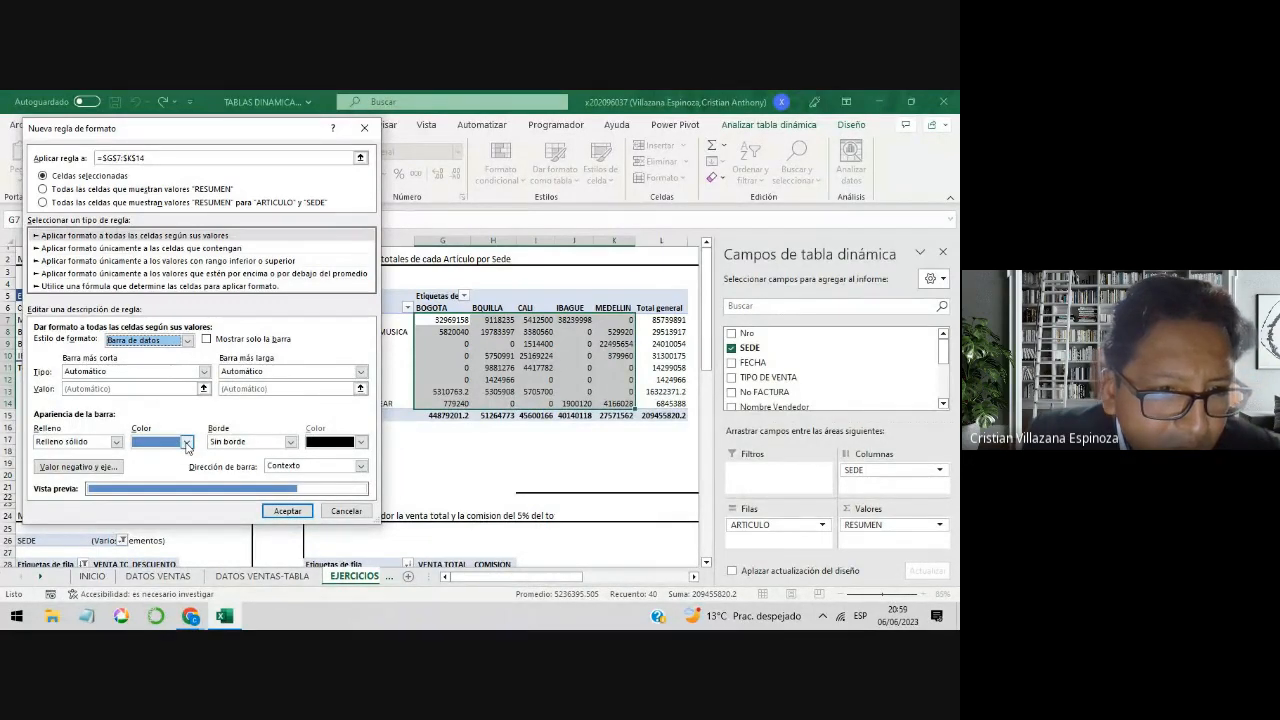
pyautogui.click(189, 251)
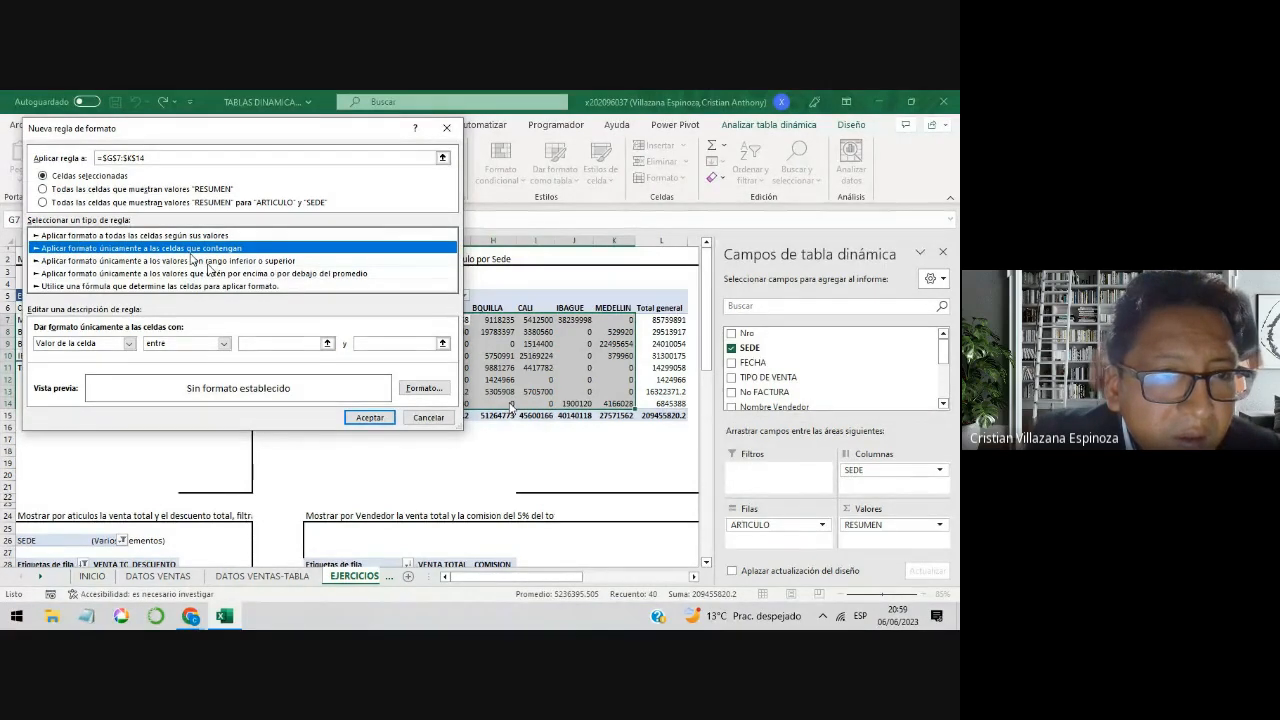
pyautogui.click(195, 260)
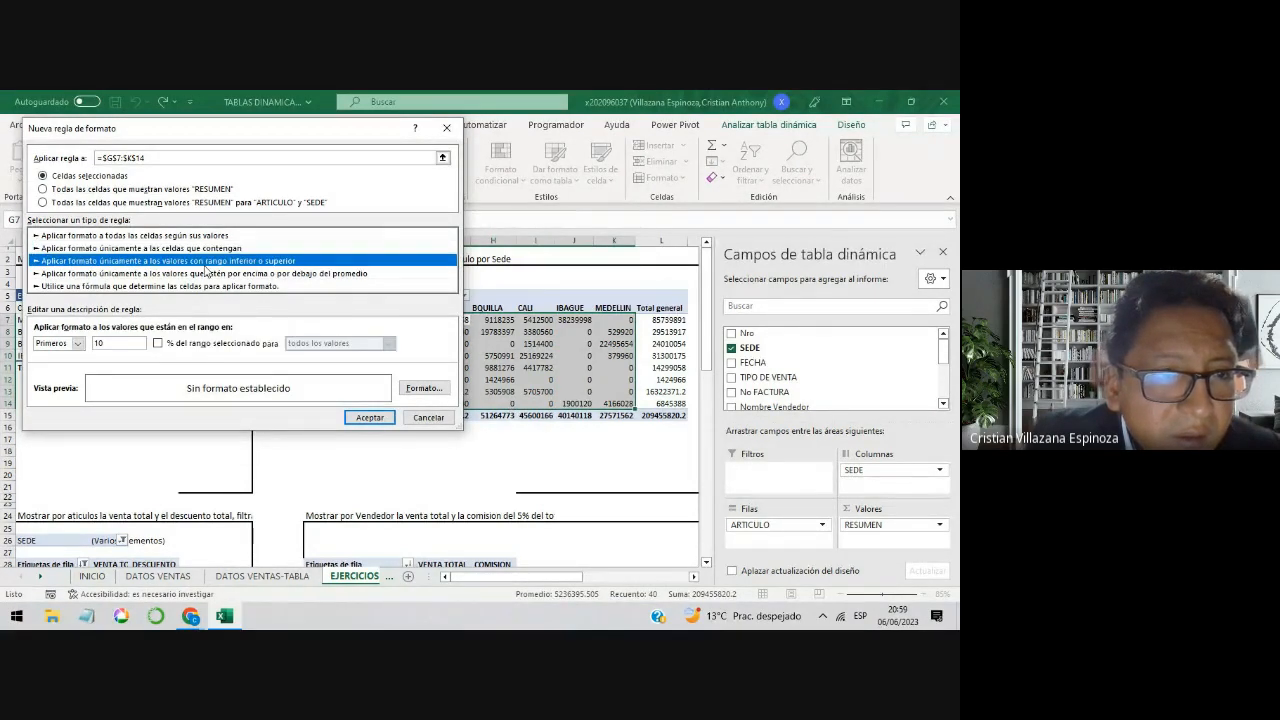
pyautogui.click(210, 274)
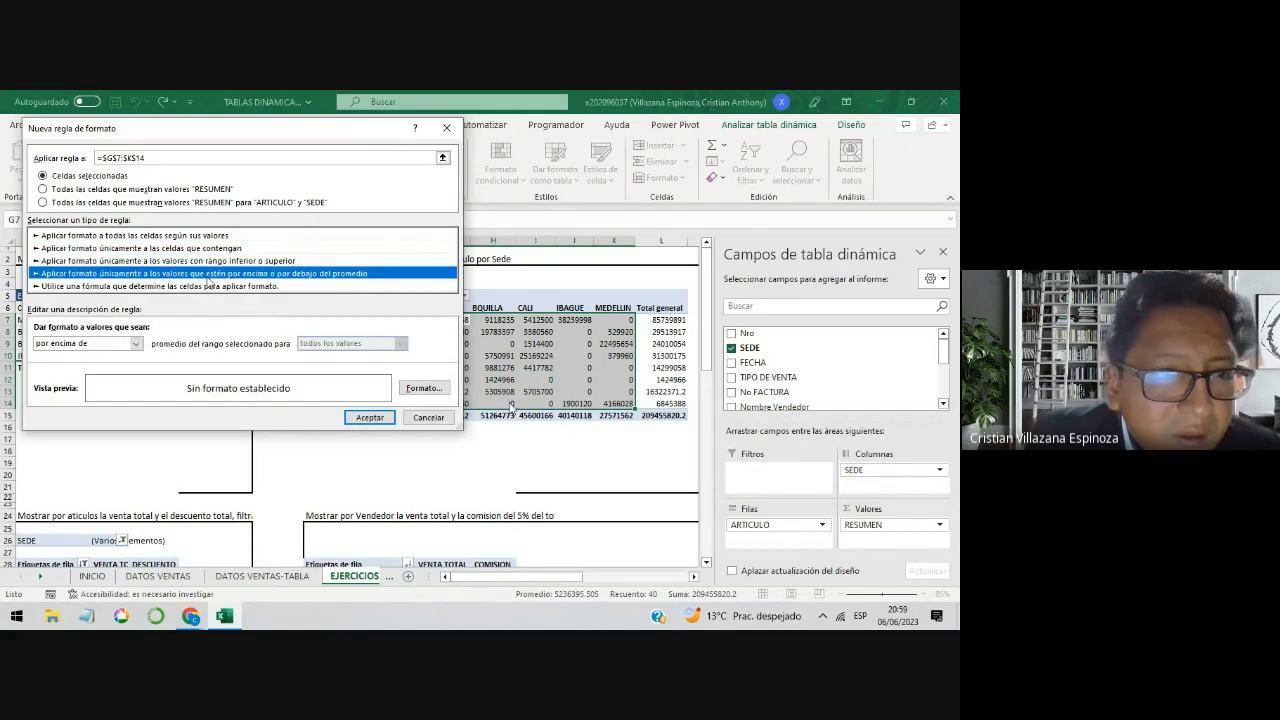
pyautogui.click(214, 287)
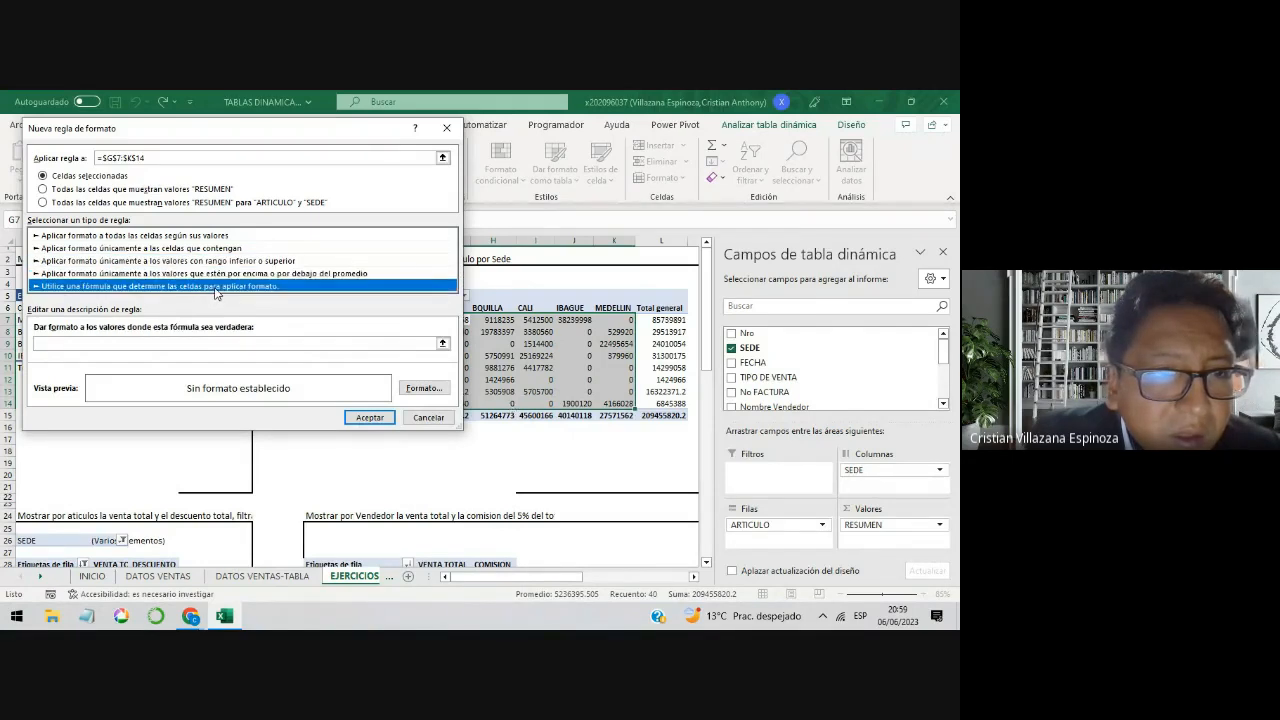
pyautogui.click(212, 274)
pyautogui.click(210, 262)
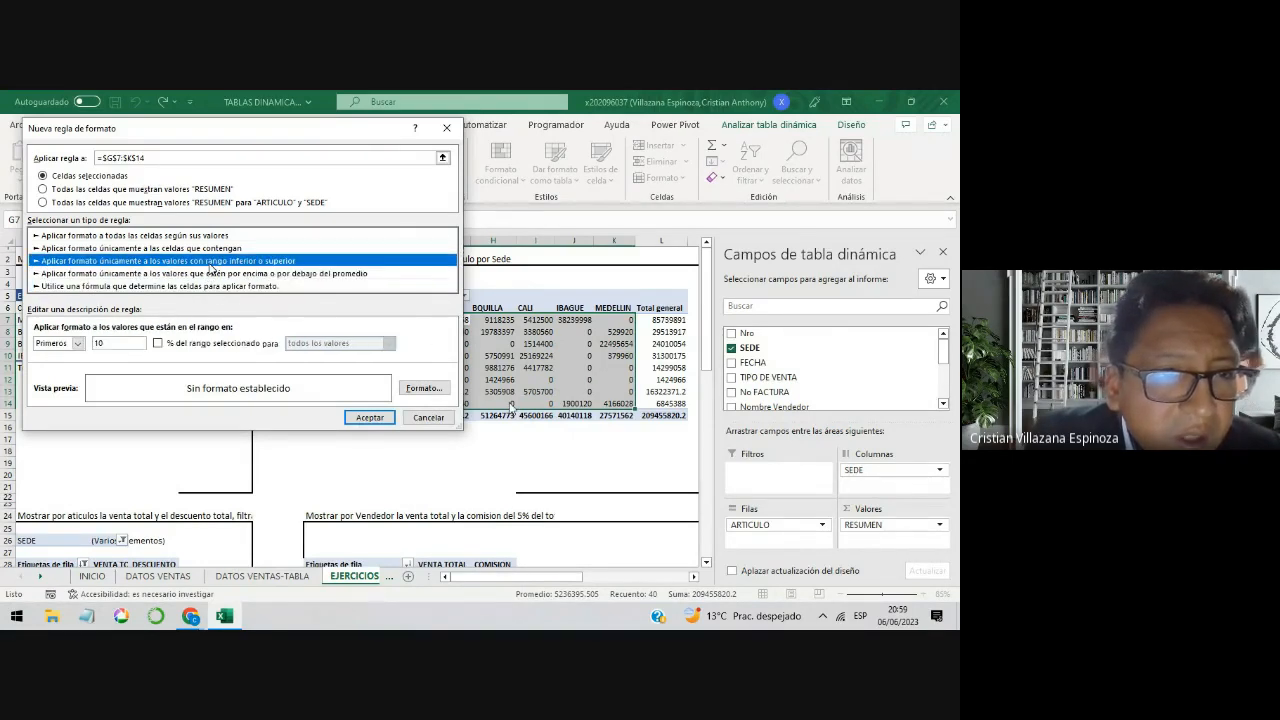
# Step: Set the new rule to format only cells whose value is equal to 0
pyautogui.click(214, 252)
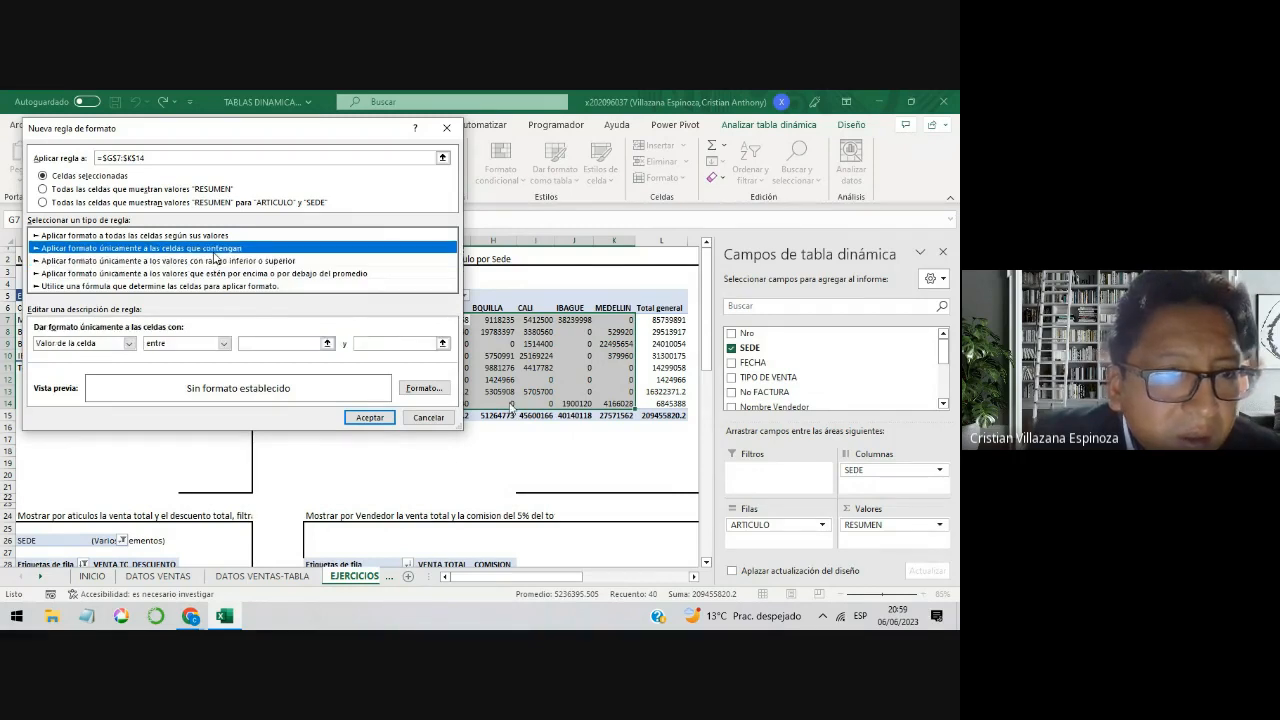
pyautogui.click(223, 344)
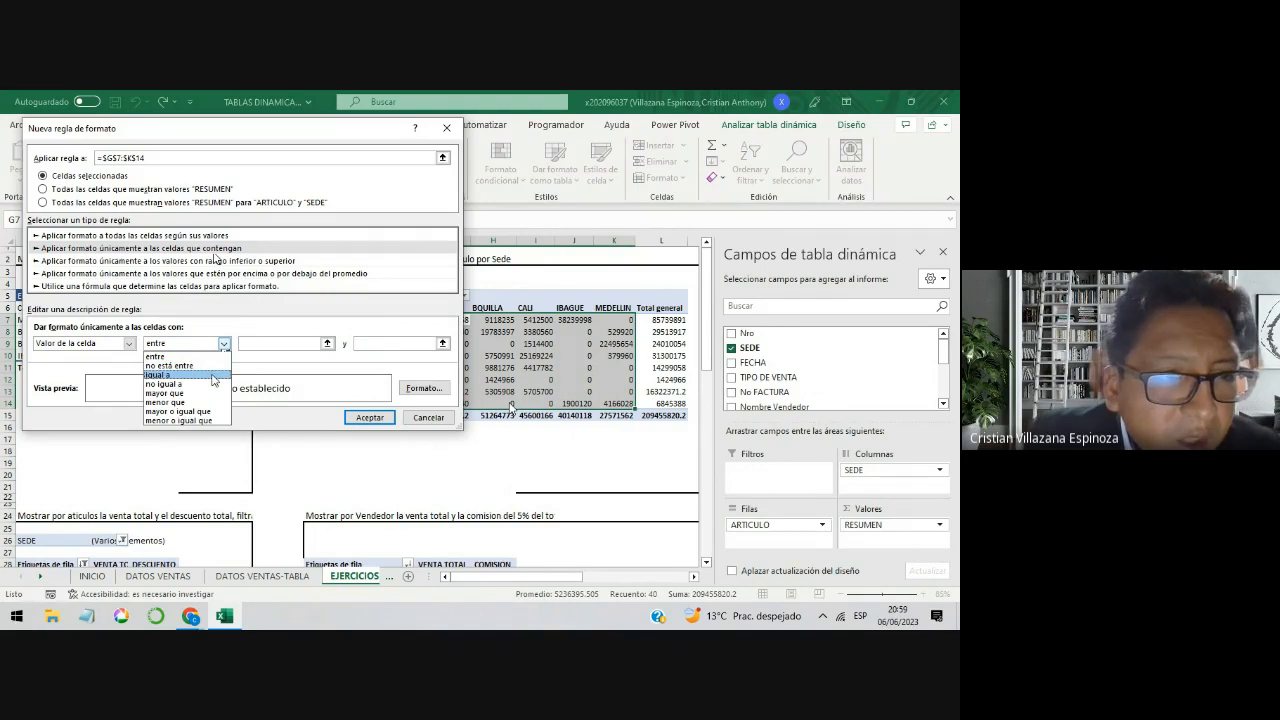
pyautogui.click(213, 376)
pyautogui.click(268, 343)
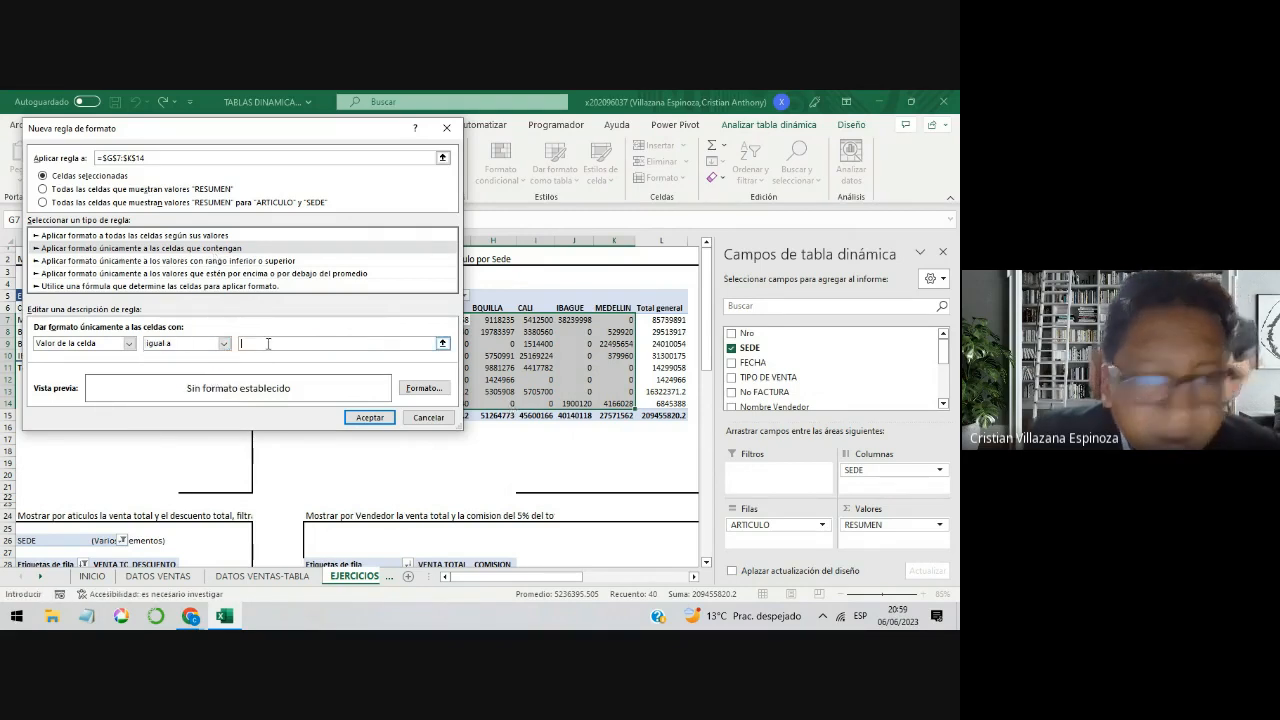
pyautogui.write('0')
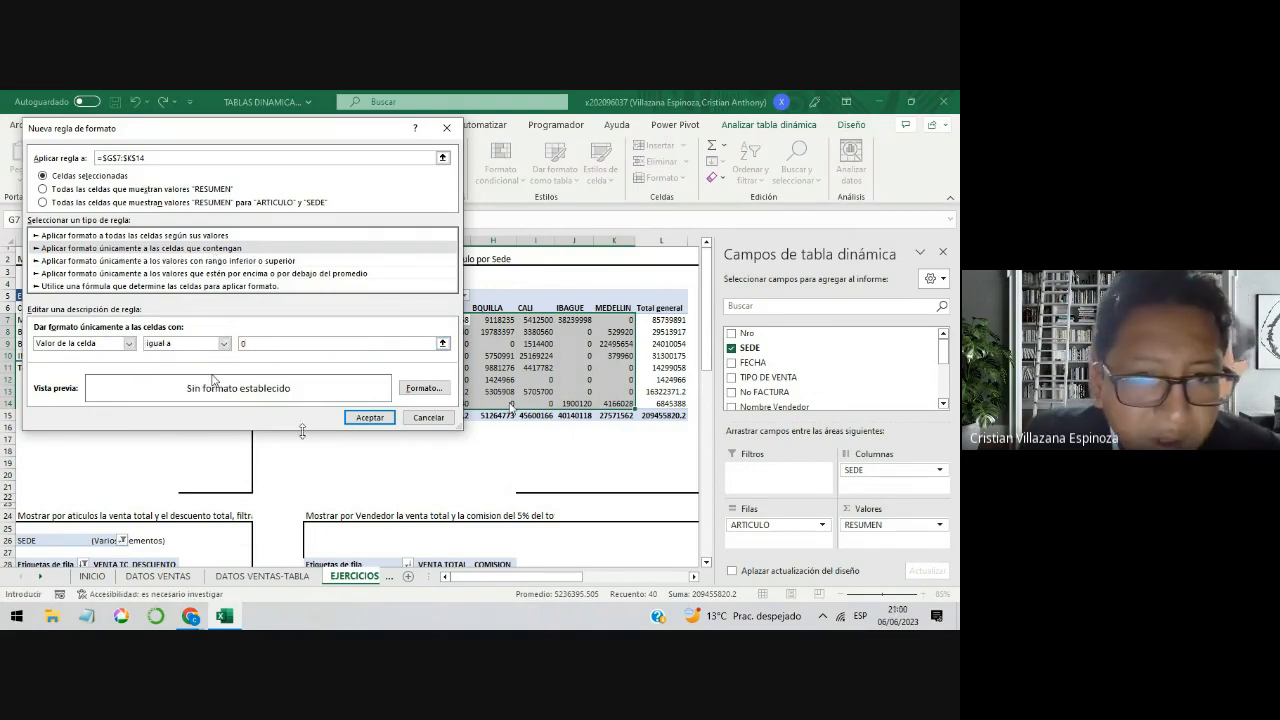
# Step: Give the matching cells a red fill and white font, and apply the rule to the article sales by Sede table
pyautogui.click(408, 393)
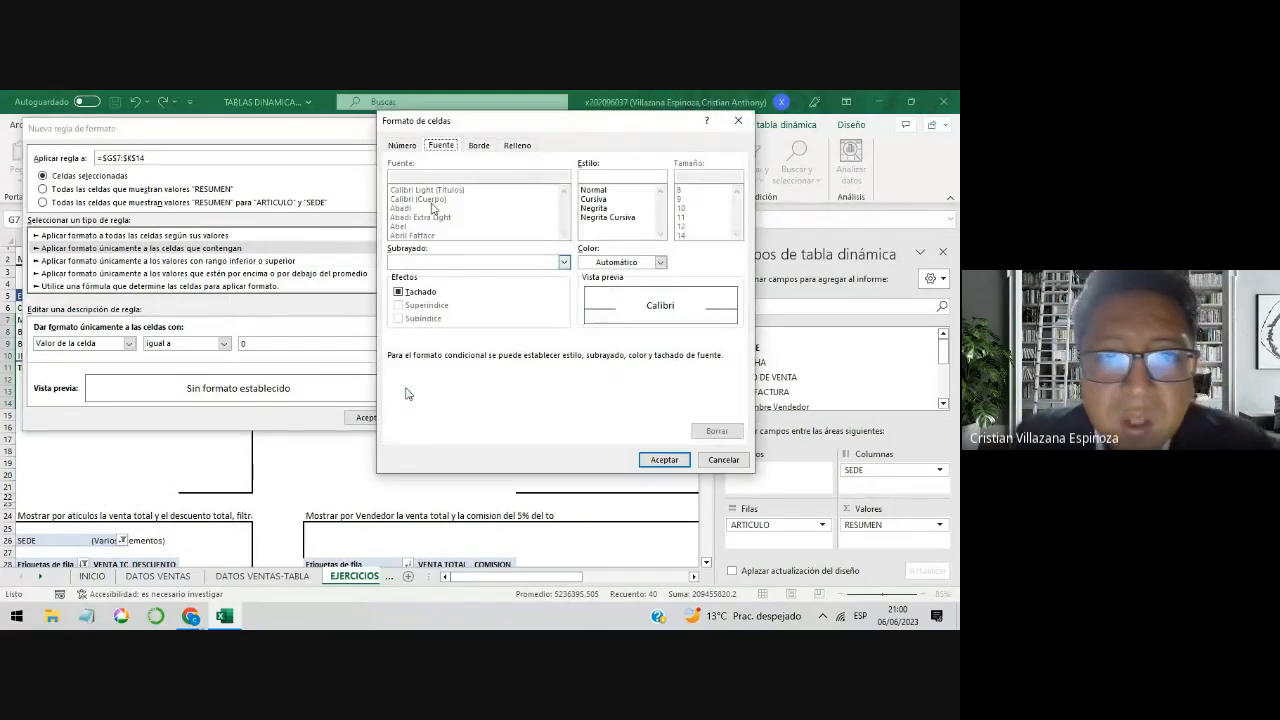
pyautogui.click(516, 146)
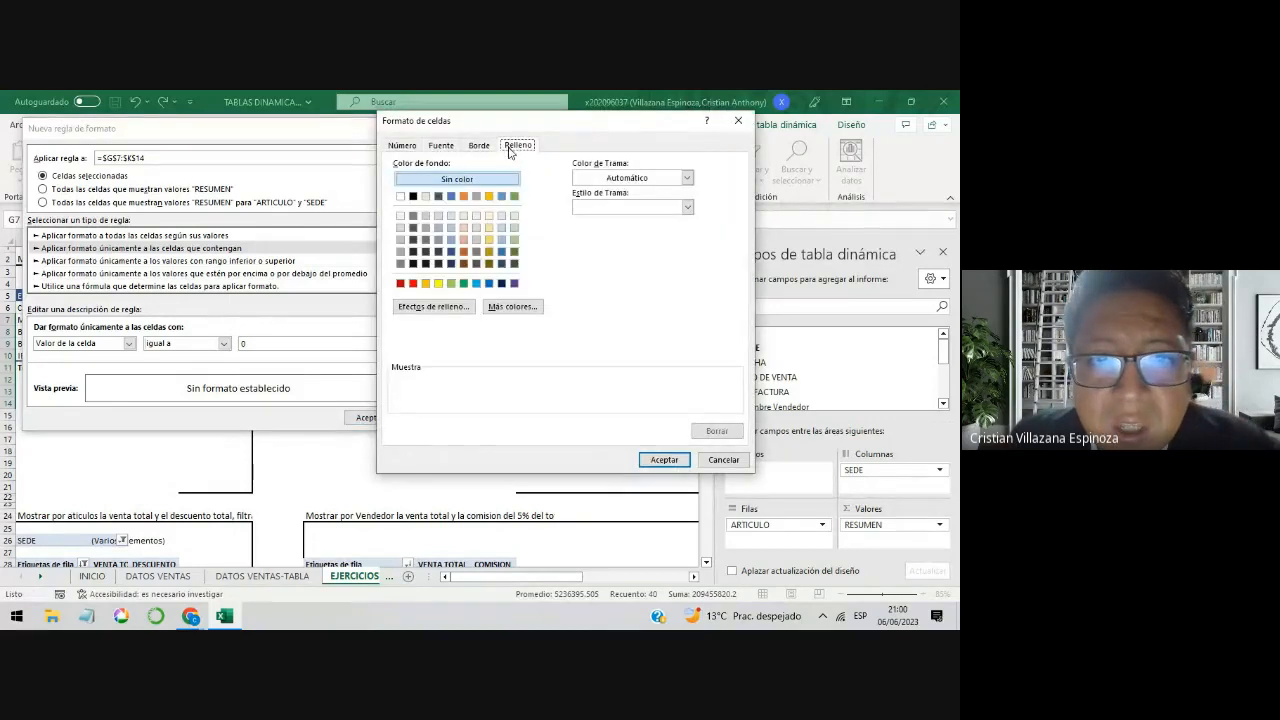
pyautogui.click(414, 284)
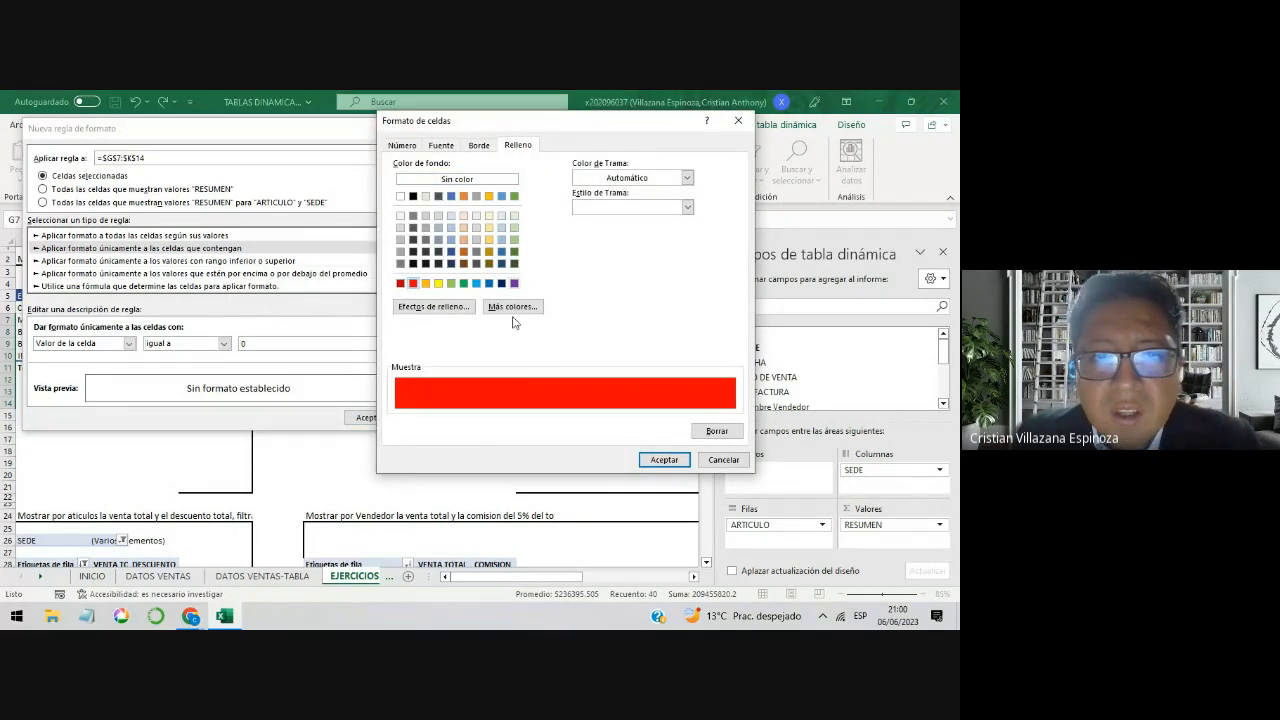
pyautogui.click(447, 150)
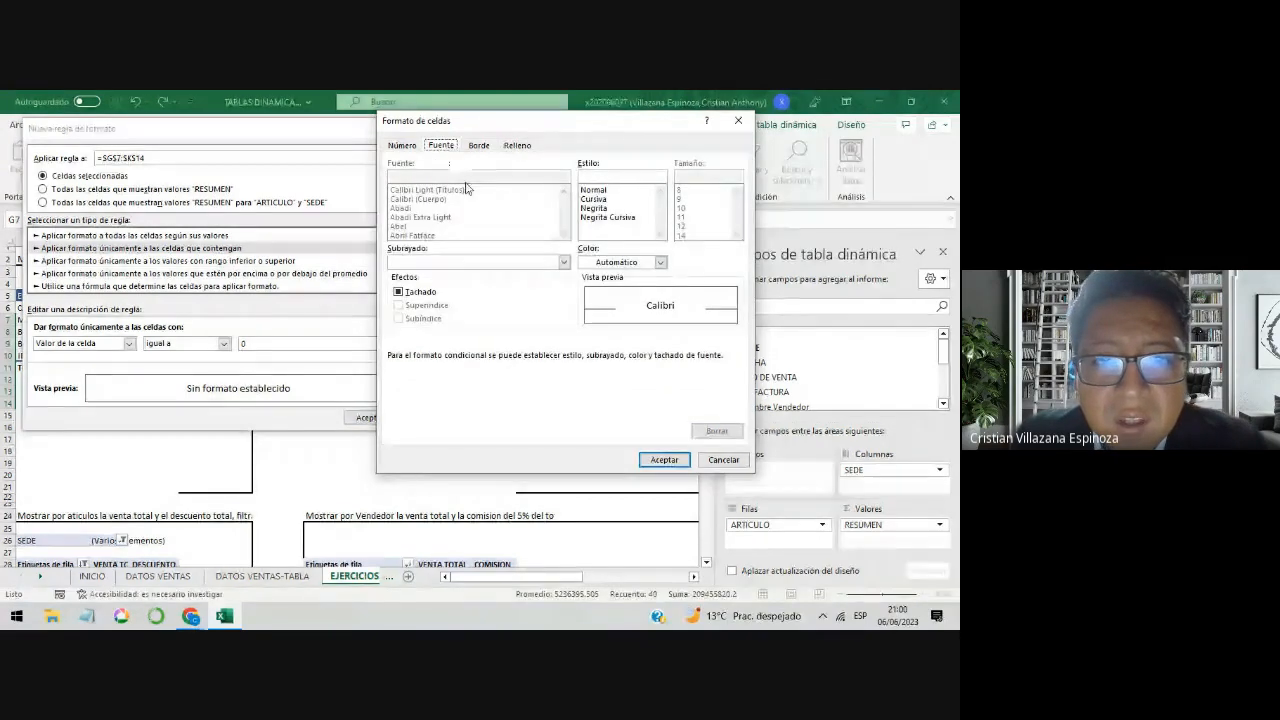
pyautogui.click(660, 262)
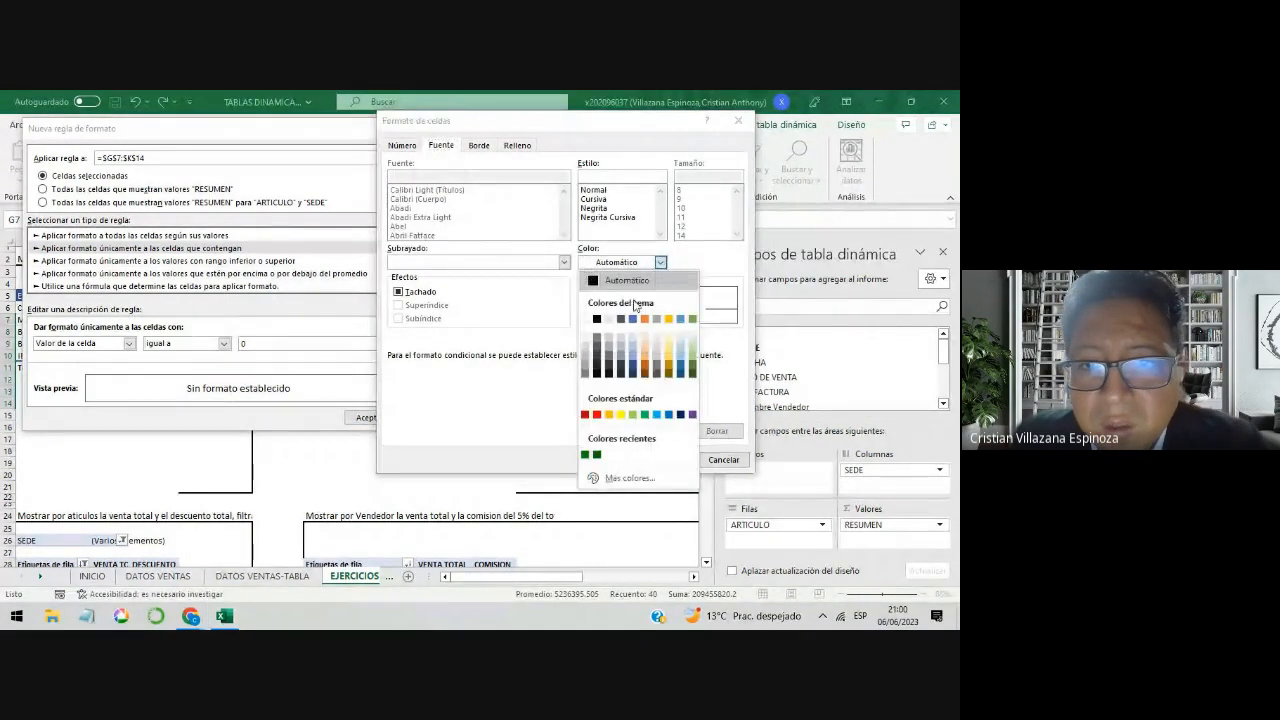
pyautogui.click(587, 319)
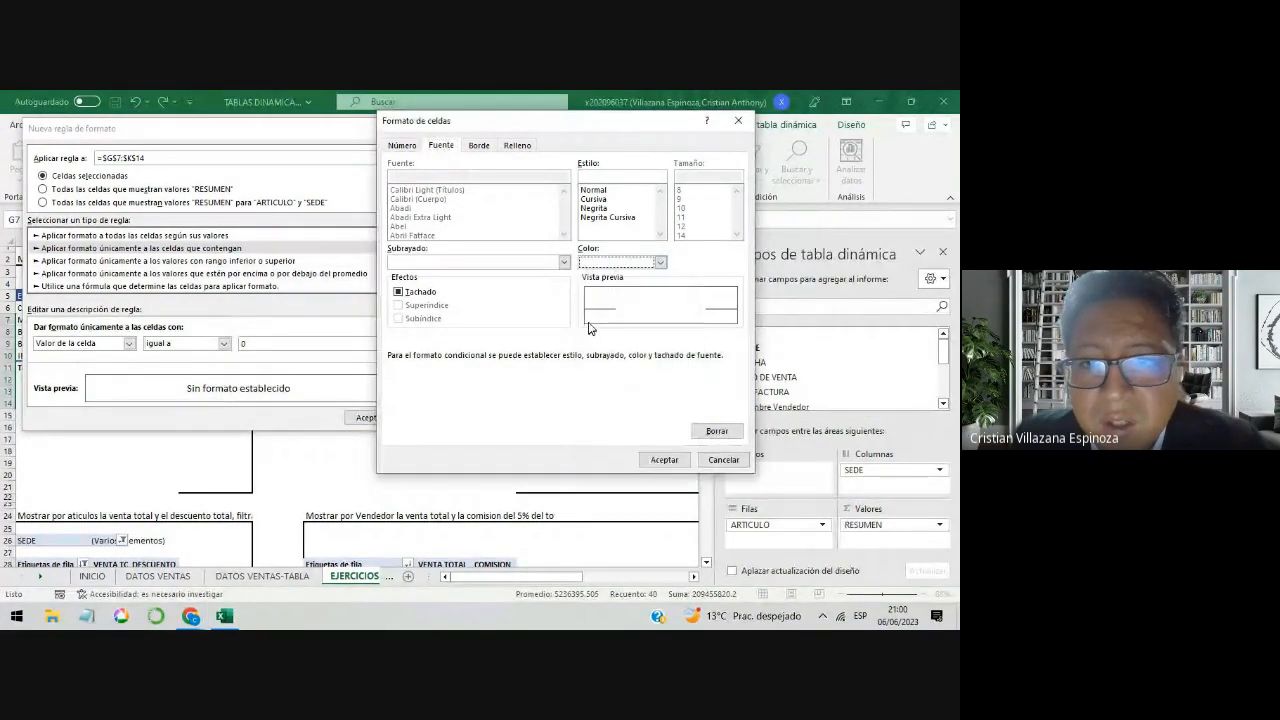
pyautogui.click(662, 460)
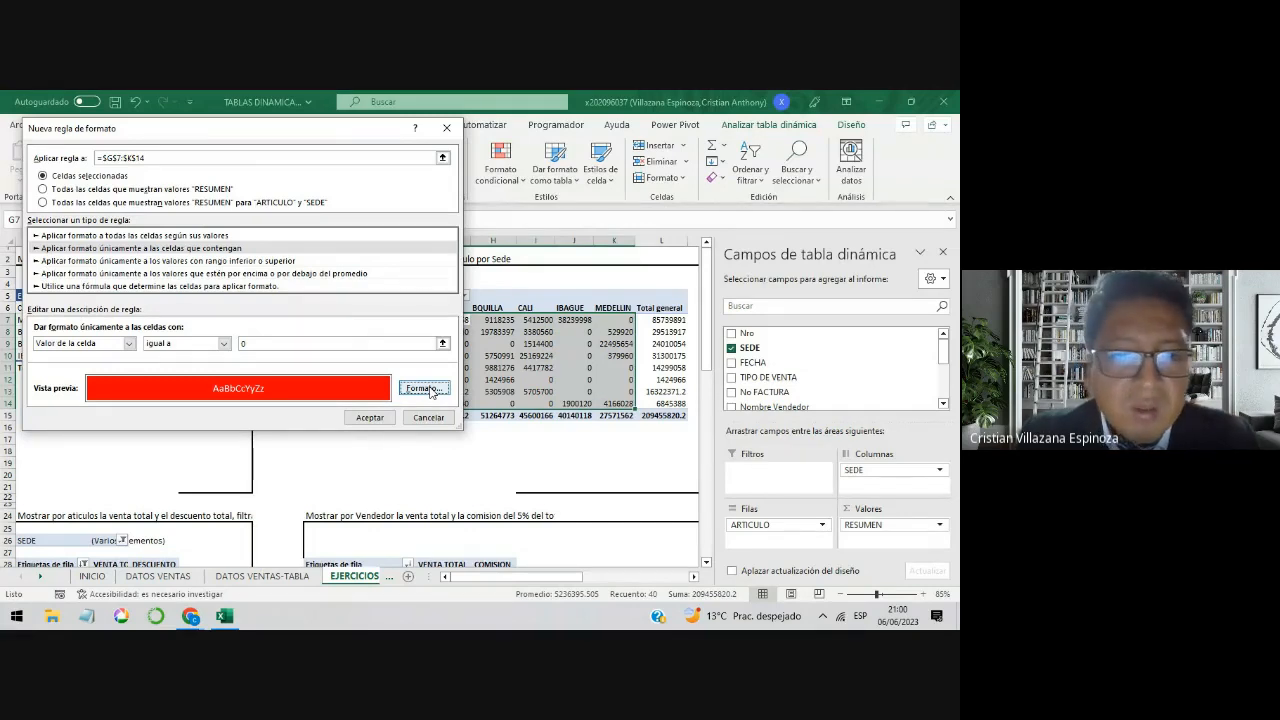
pyautogui.click(369, 418)
# Step: Examine the formatted sales by article and Sede, including the DICCIONARIOS values for BOGOTA, BQUILLA and IBAGUE
pyautogui.click(510, 380)
pyautogui.click(456, 347)
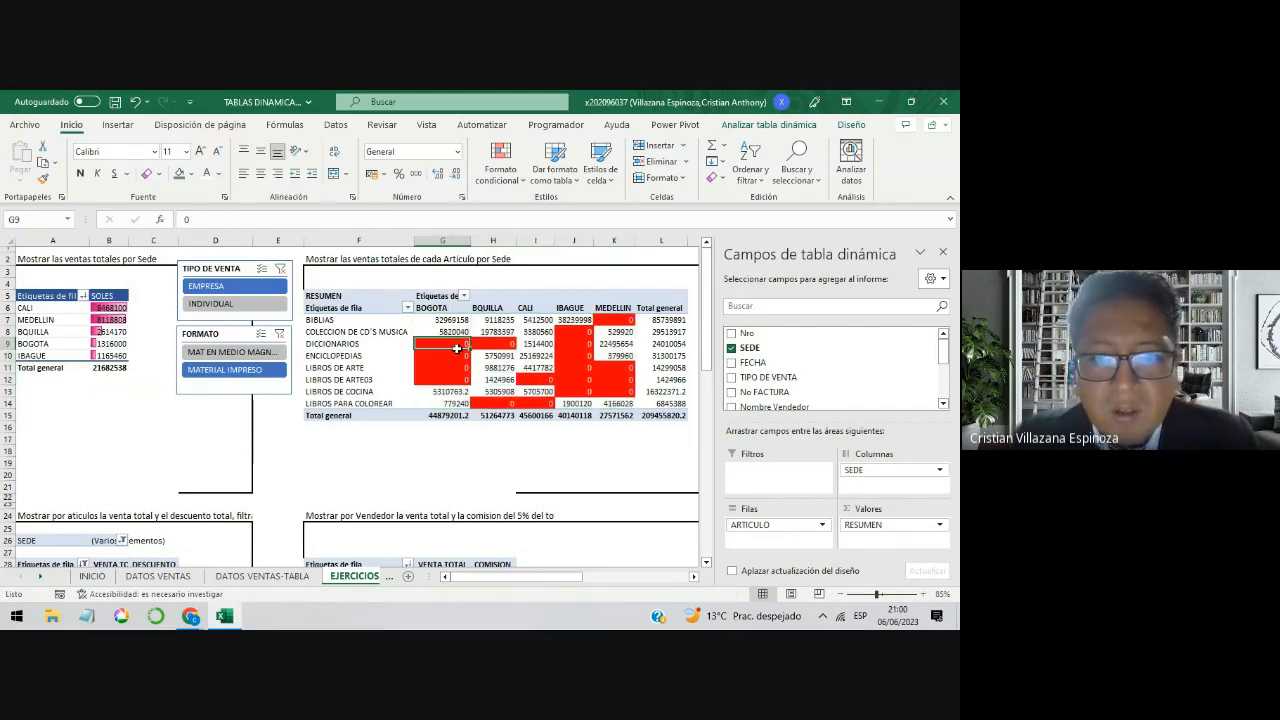
pyautogui.click(378, 345)
pyautogui.click(427, 344)
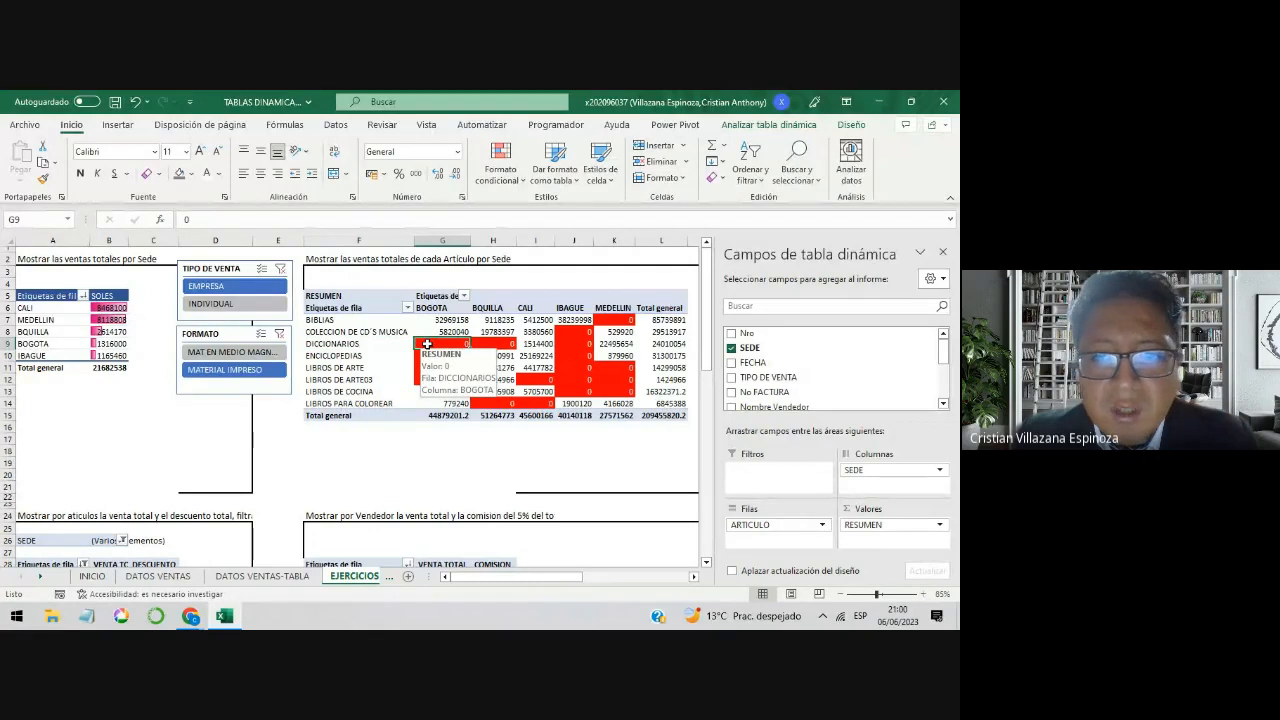
pyautogui.click(496, 345)
pyautogui.click(590, 345)
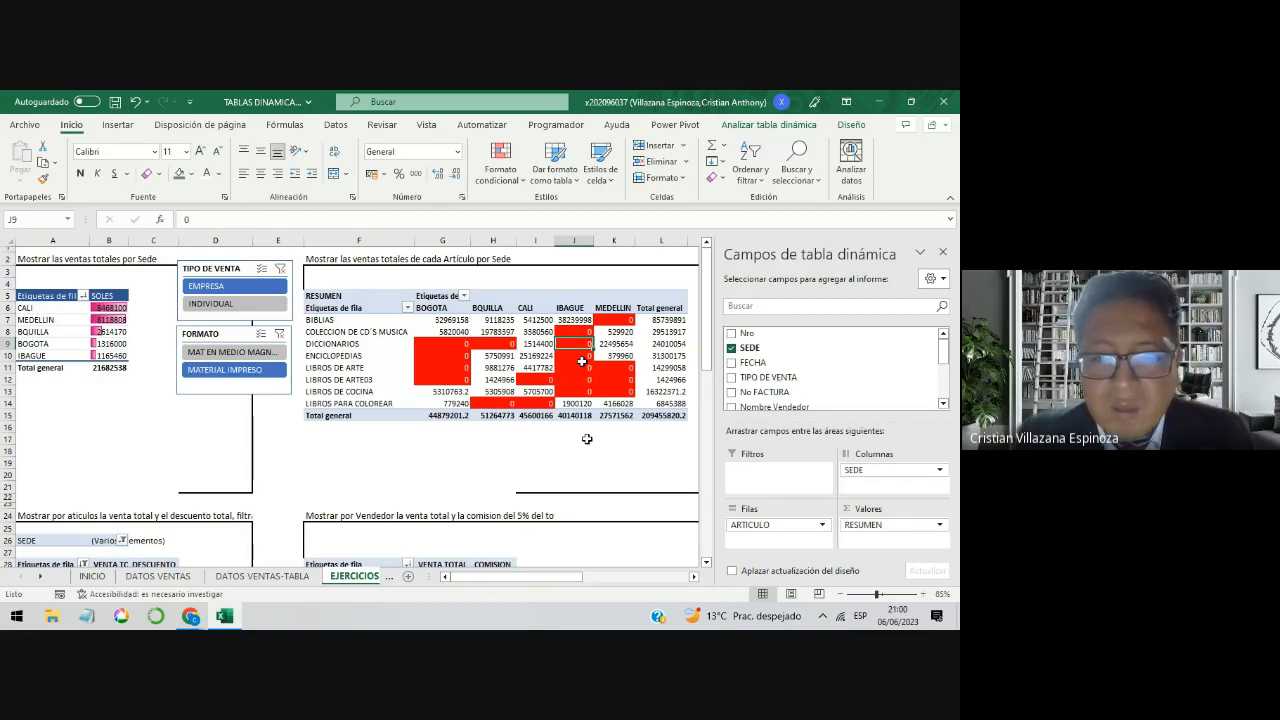
pyautogui.click(454, 321)
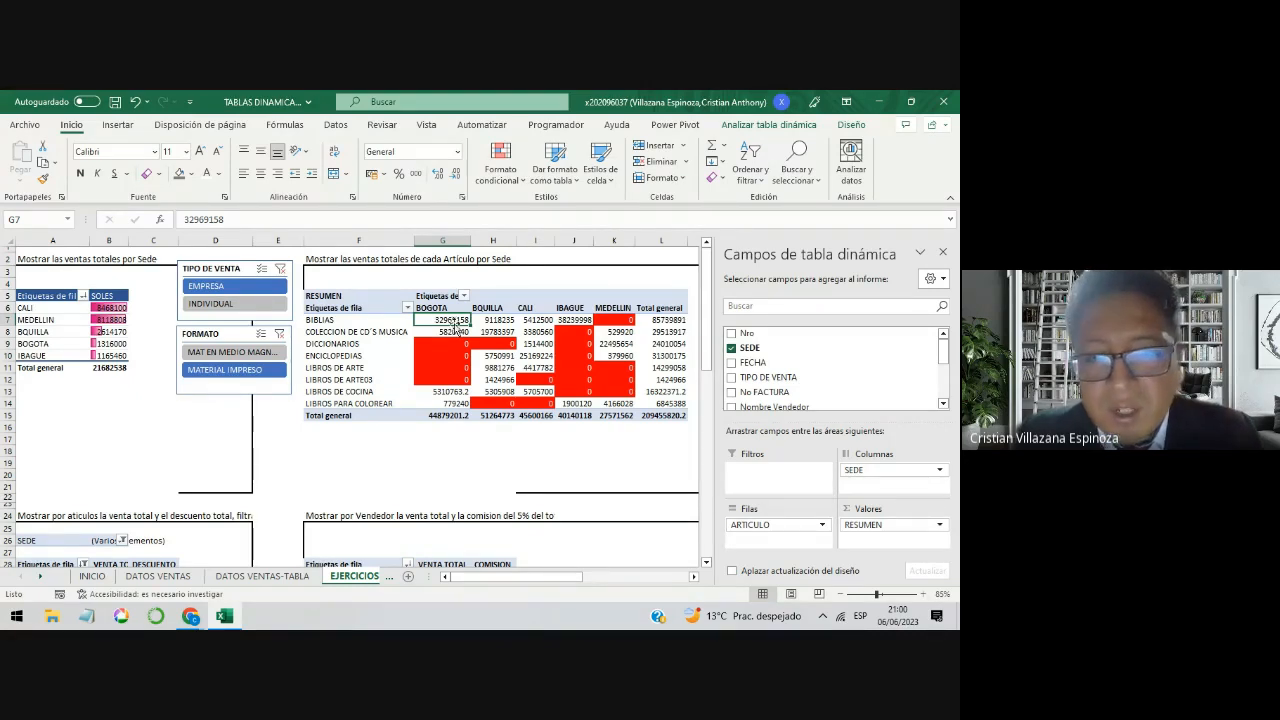
pyautogui.moveTo(454, 322); pyautogui.dragTo(602, 403)
pyautogui.click(566, 381)
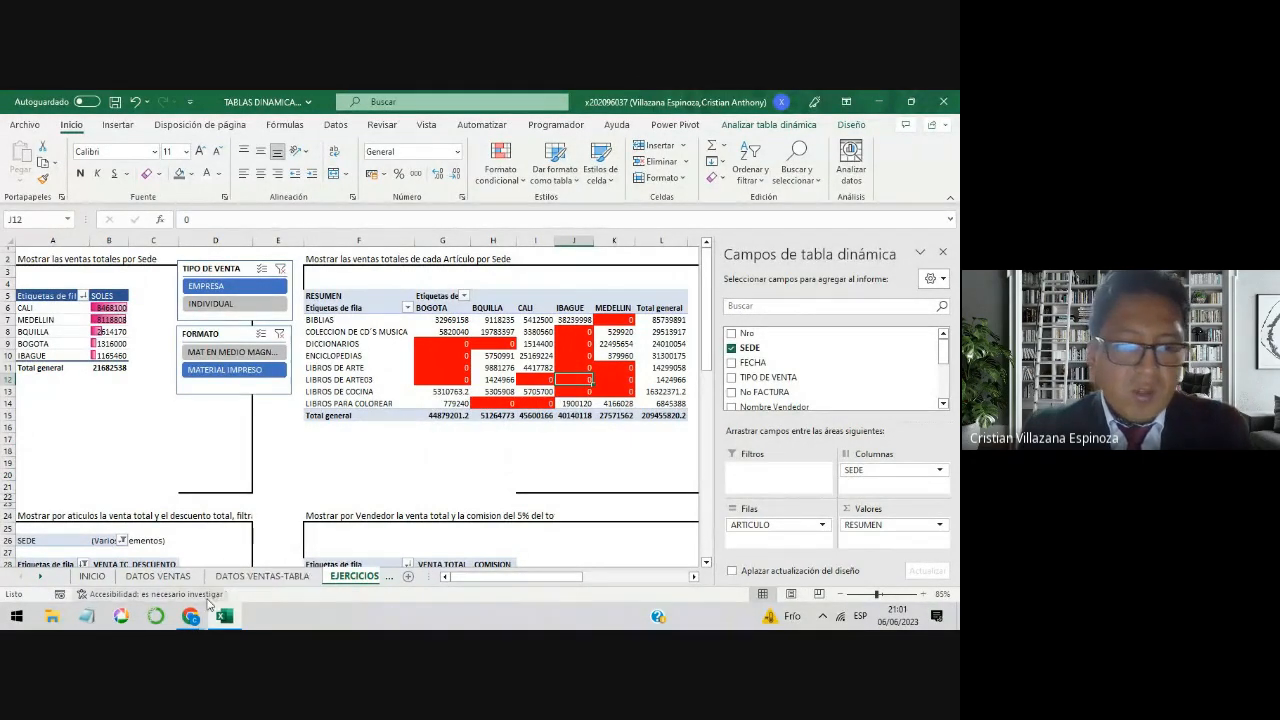
# Step: Switch to the Google Meet call in Chrome and stop presenting the screen
pyautogui.moveTo(190, 616)
pyautogui.click(163, 583)
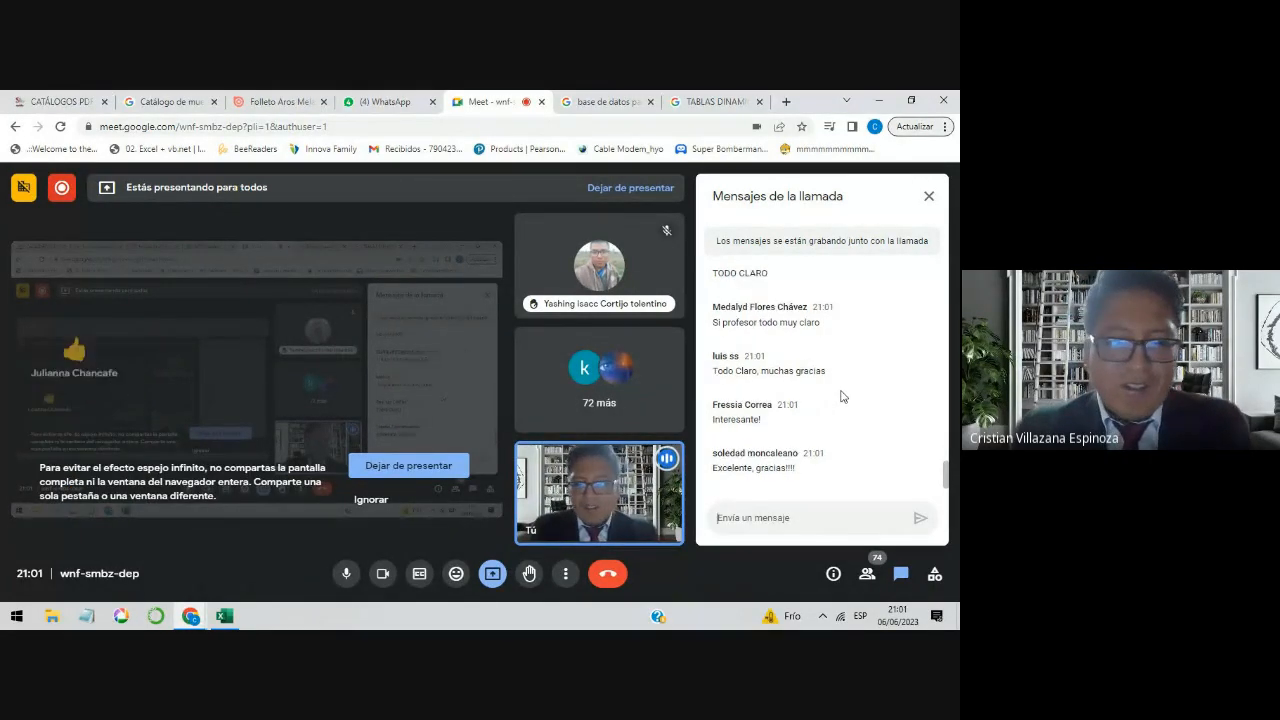
pyautogui.click(491, 575)
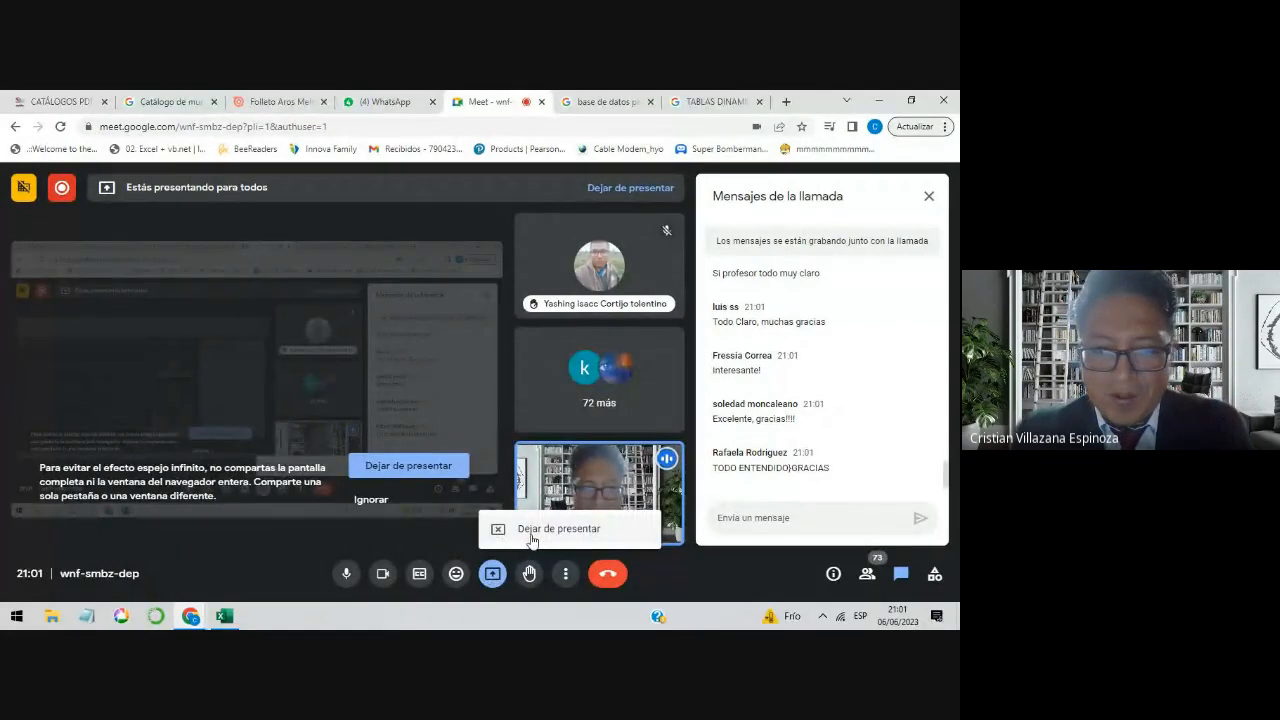